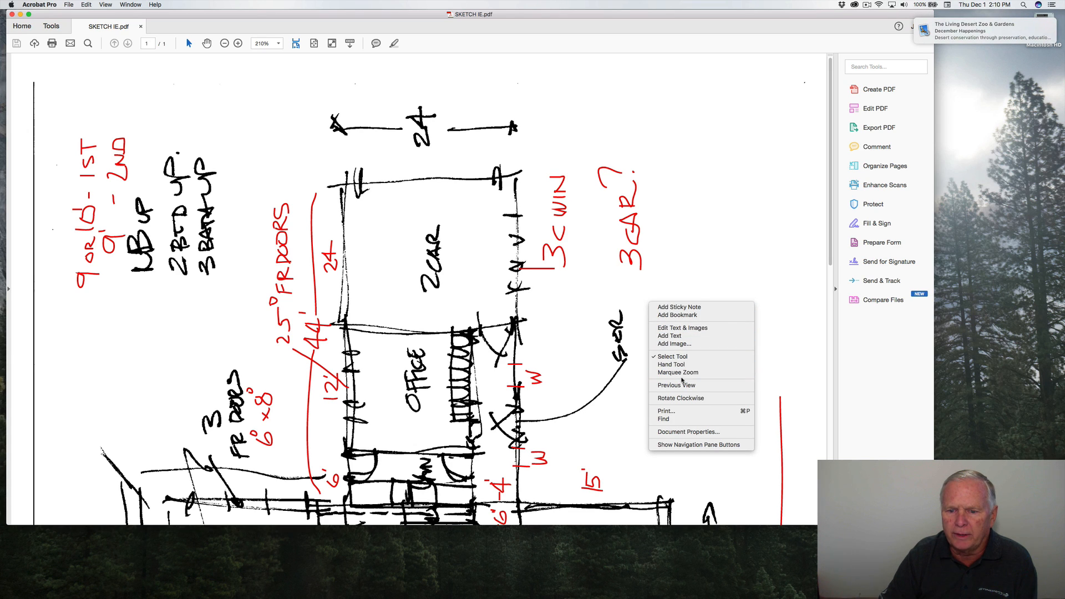
Step: Rotate the house sketch clockwise so it reads upright, and launch ArchiCAD 18
left_click(684, 398)
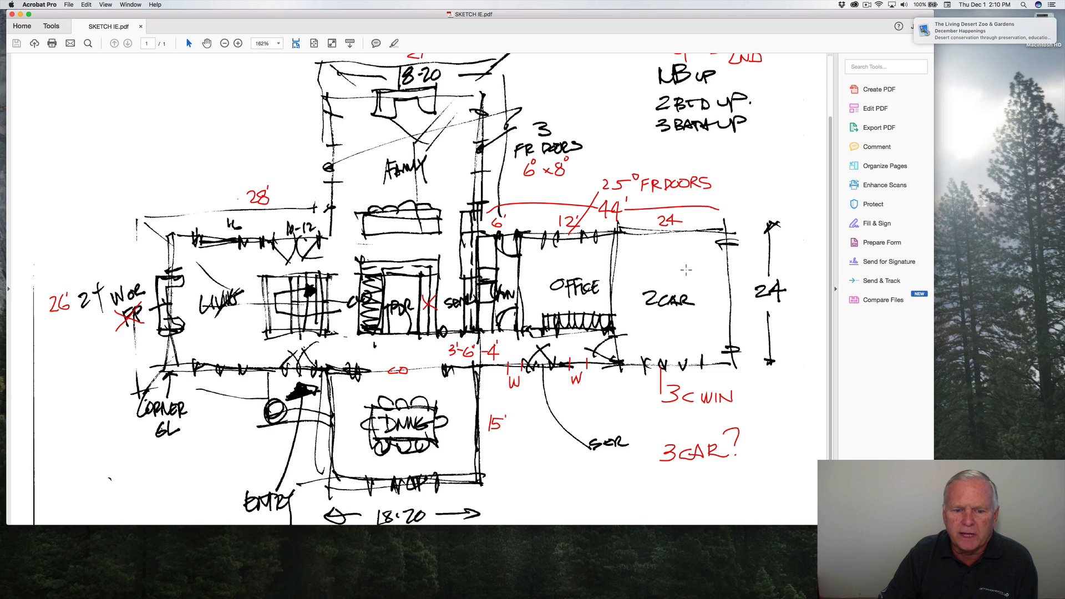
left_click_drag(546, 527, 553, 581)
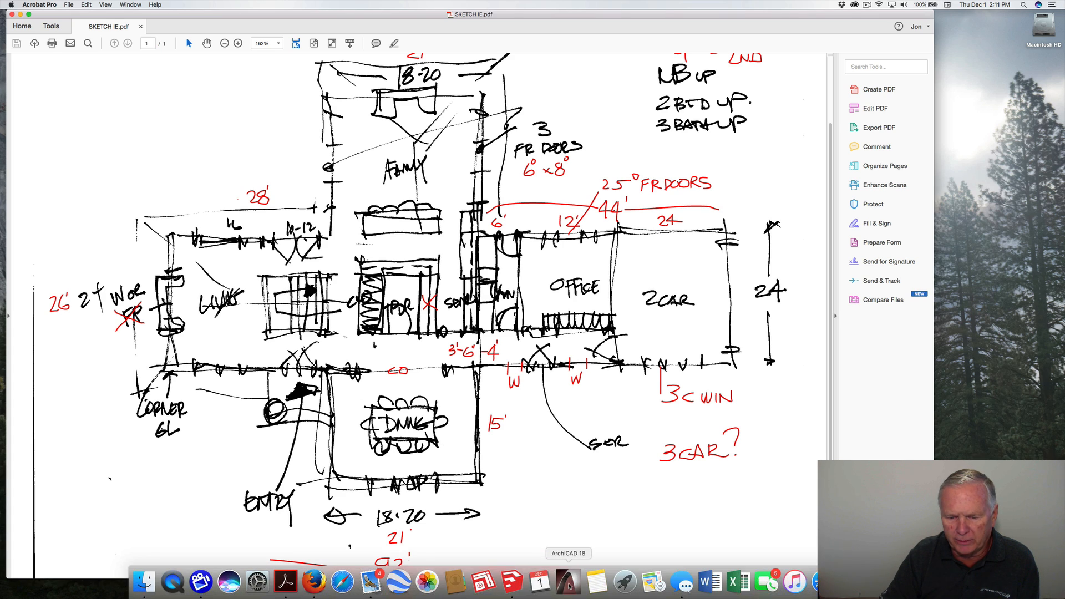
left_click(569, 582)
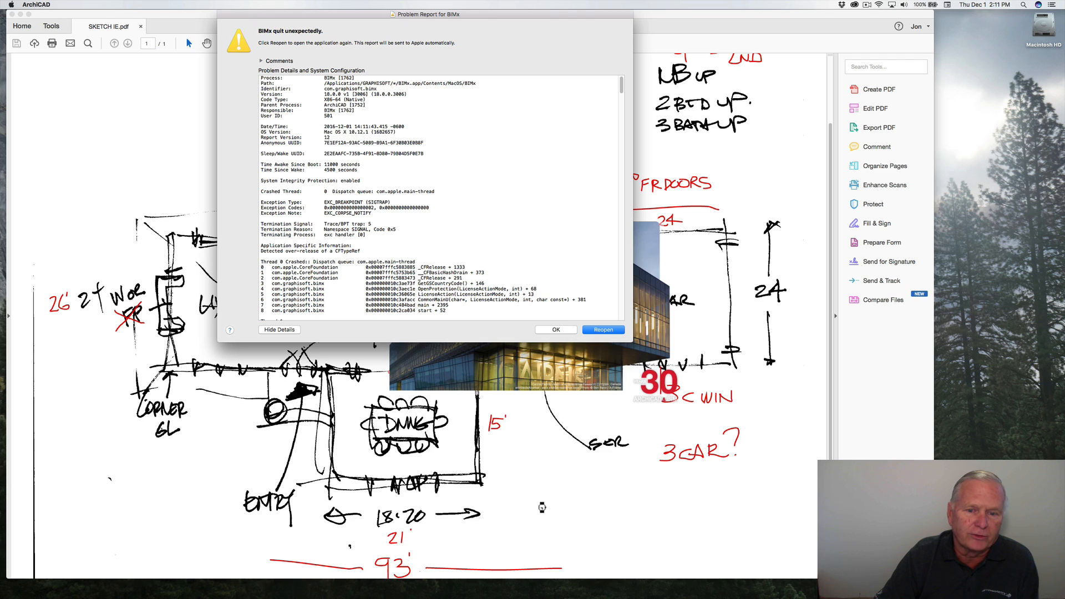
Step: Dismiss the BIMx problem report by choosing to reopen the application
left_click(590, 332)
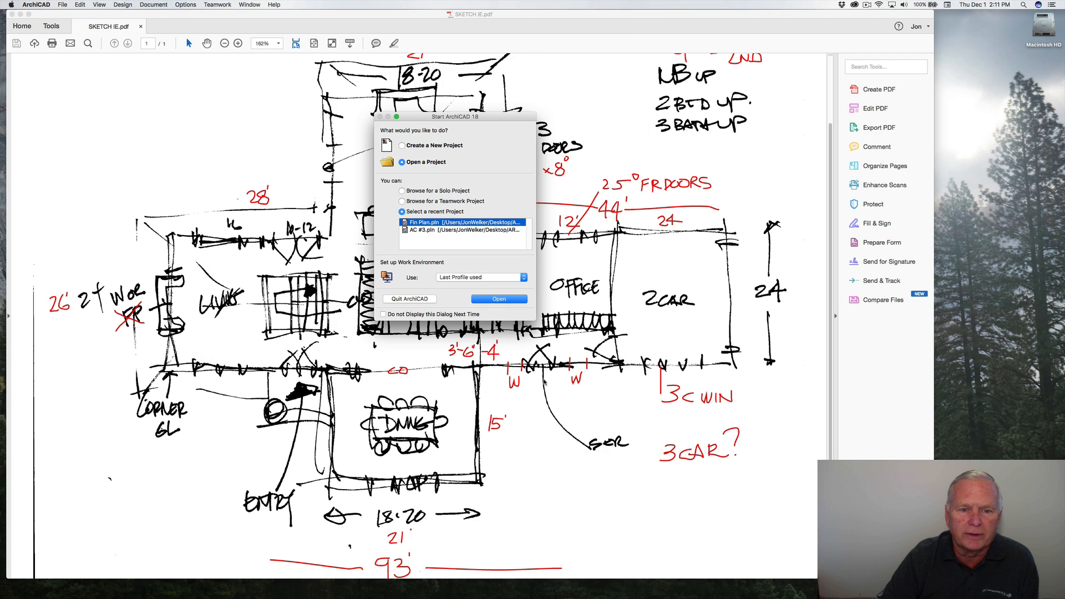
left_click(597, 330)
left_click(603, 330)
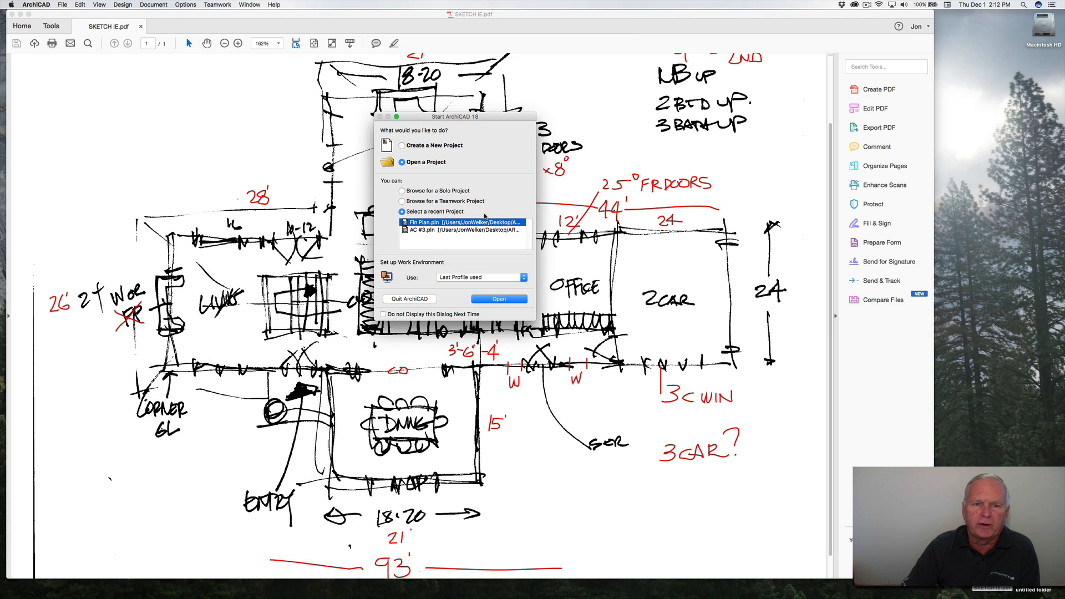
Step: Create a new project from the ArchiCAD 18 Residential.tpl template using the Standard Profile 18 work environment
left_click(402, 145)
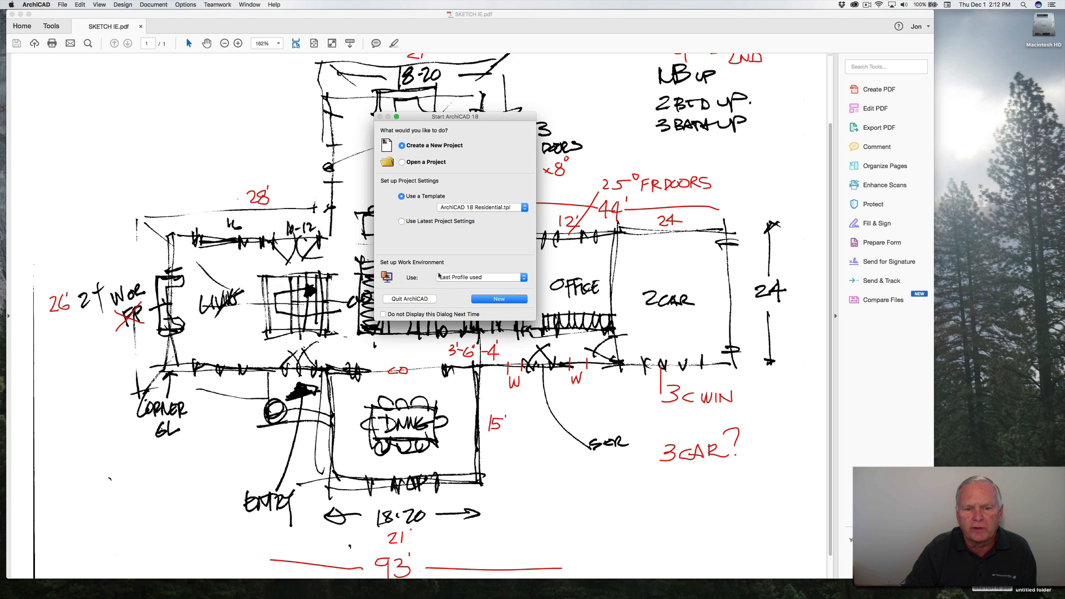
left_click(523, 278)
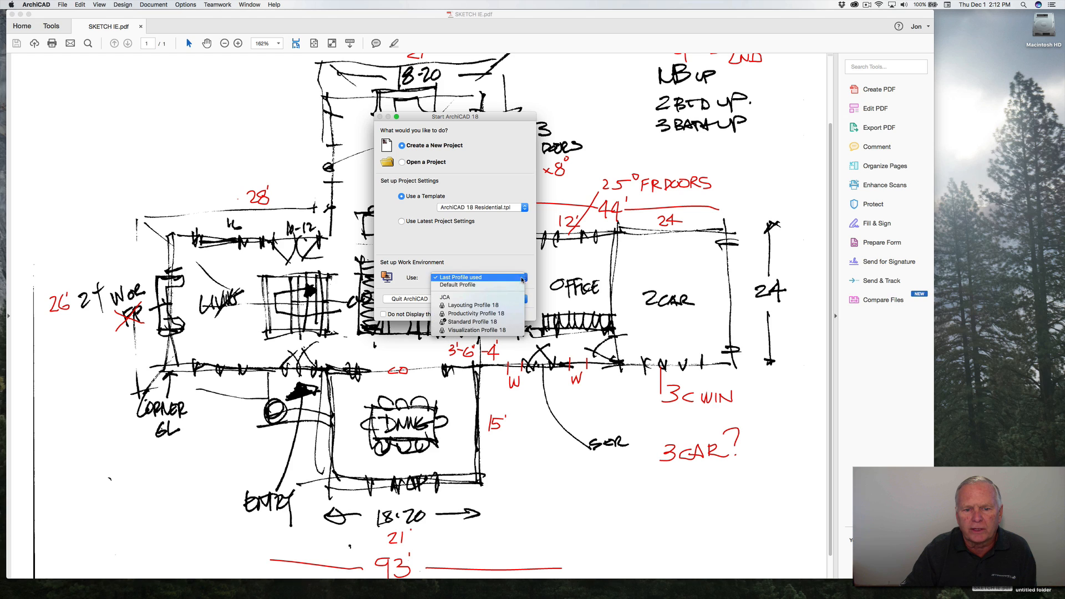
left_click(486, 322)
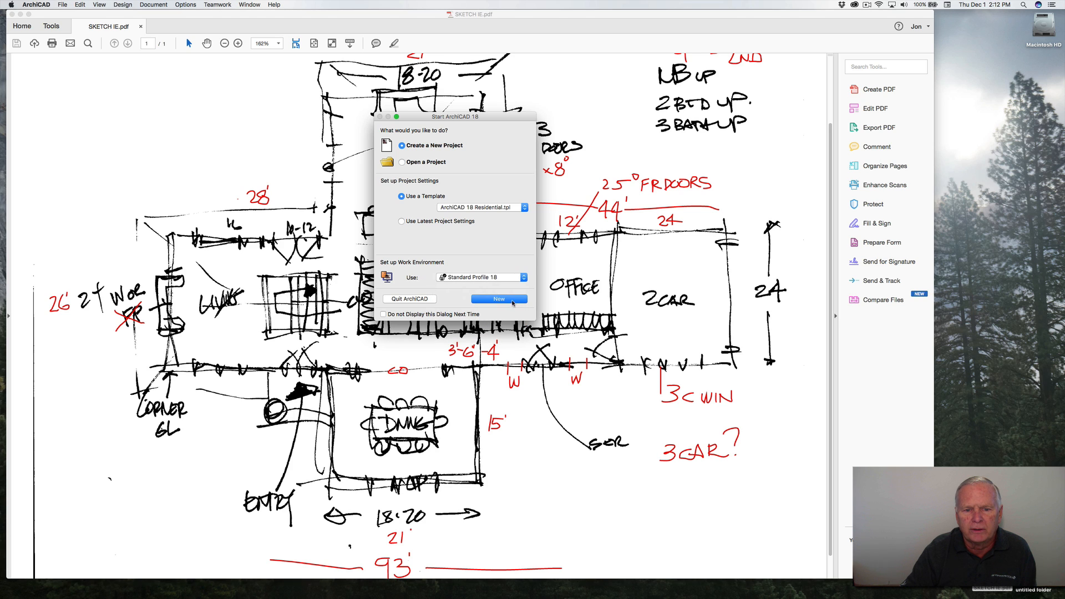
left_click(502, 302)
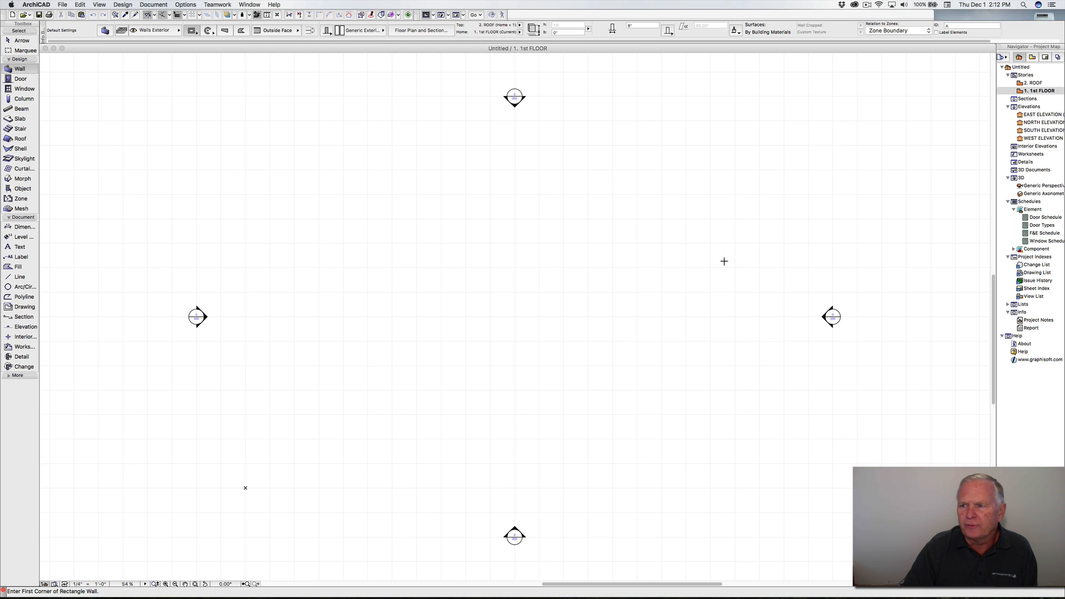
Step: Undock the Navigator palette and close it
left_click(1014, 48)
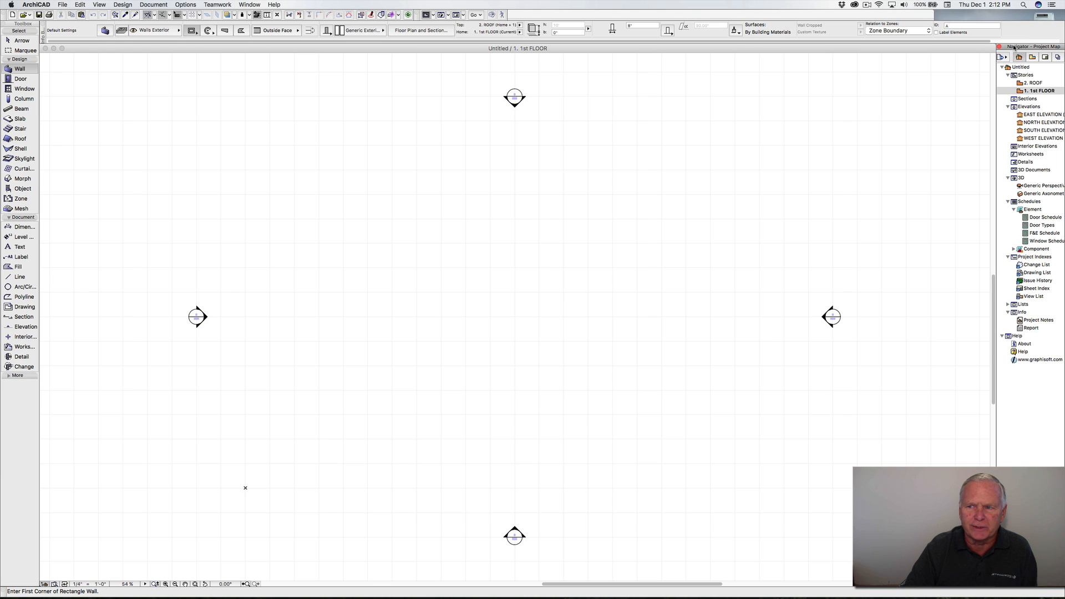
left_click_drag(1014, 47, 727, 68)
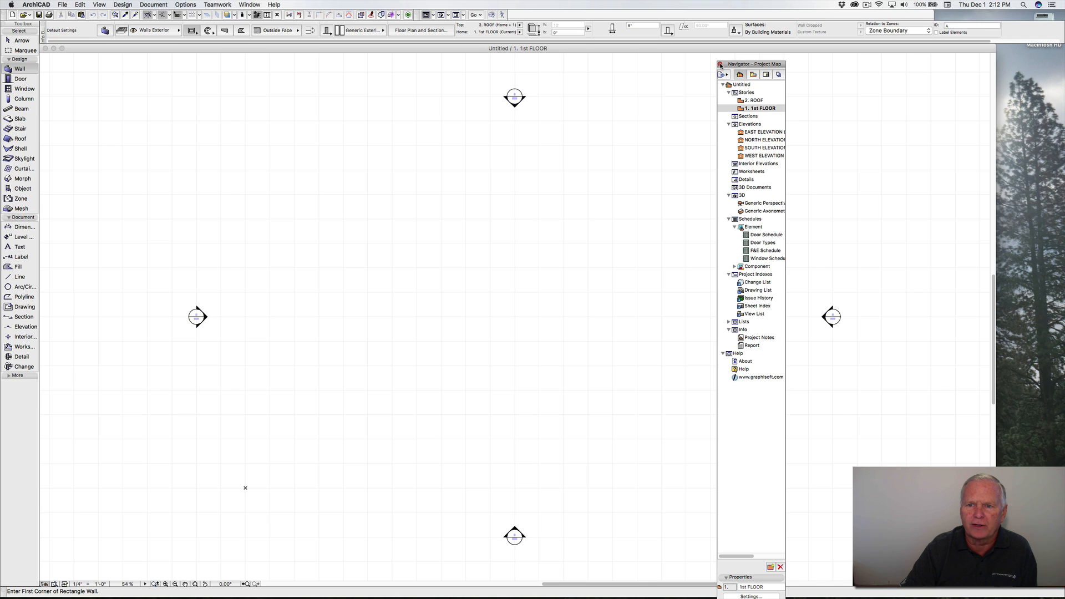
left_click(720, 64)
Step: Show the Organizer palette and place it where the Navigator was docked
left_click(251, 6)
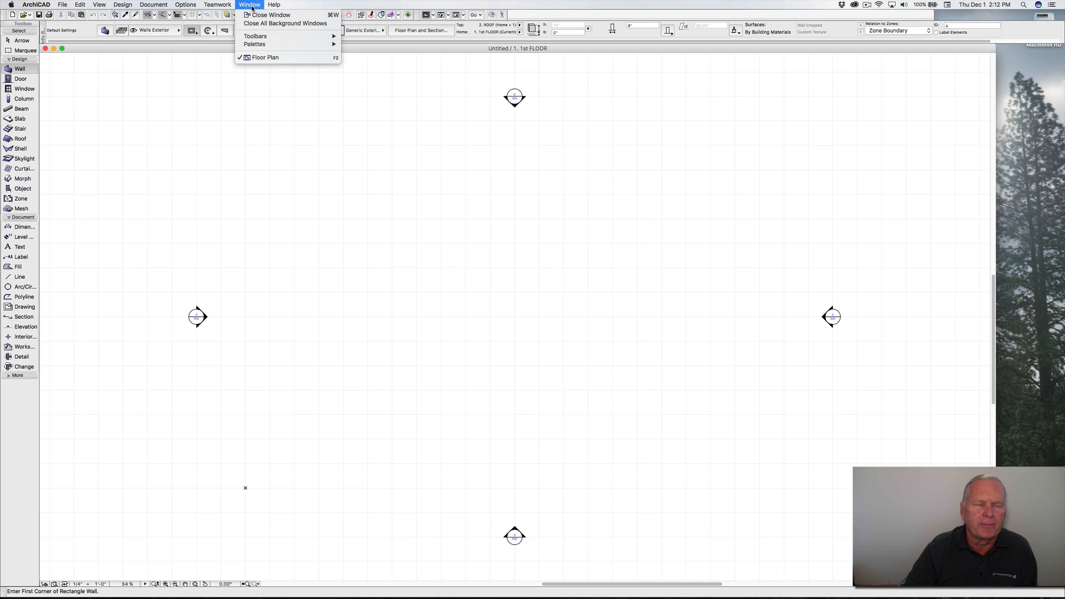
mouse_move(258, 45)
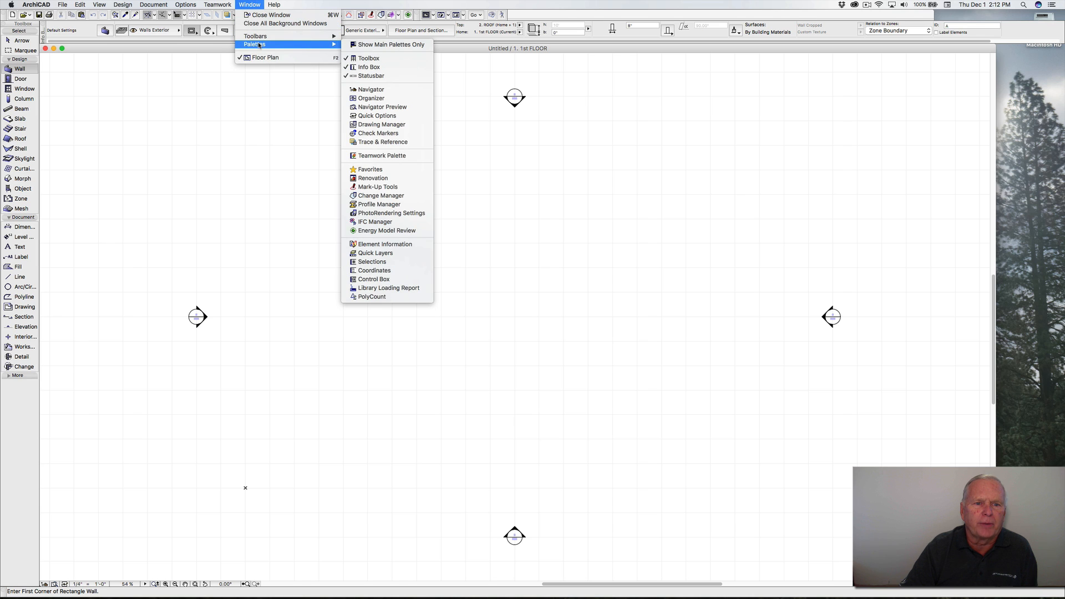
left_click(371, 98)
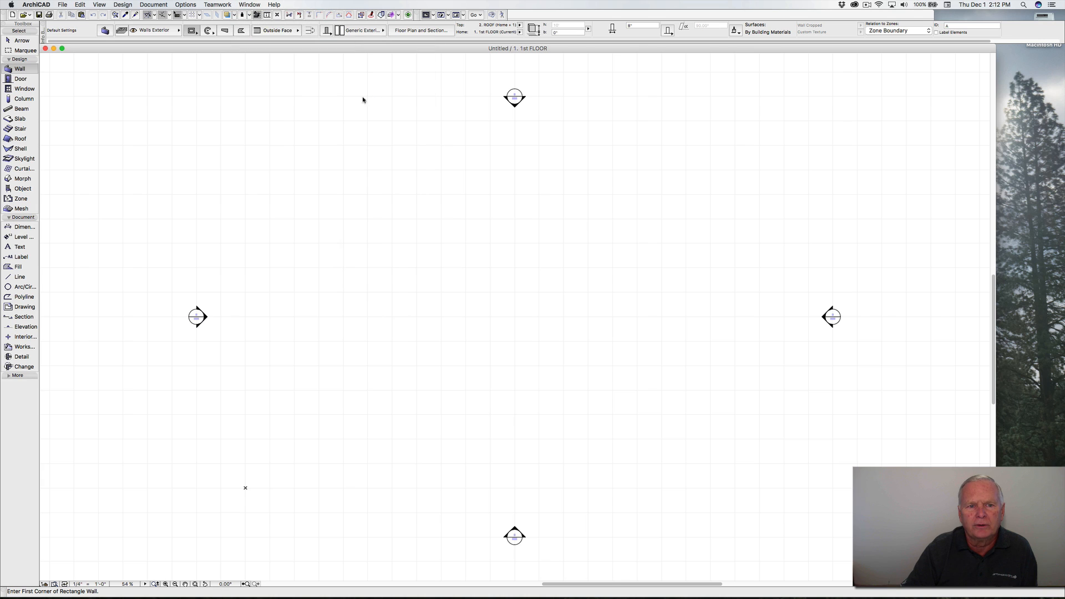
left_click_drag(325, 85, 939, 49)
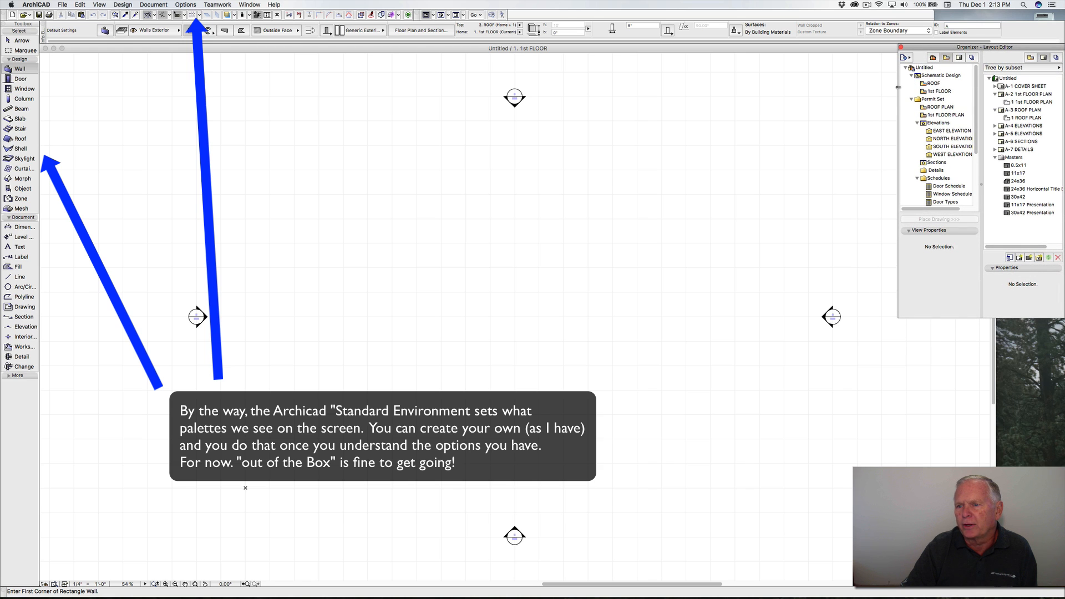
Step: Widen the Organizer palette and narrow the floor plan window so the two sit side by side with all elevation markers in view
left_click_drag(900, 87, 856, 89)
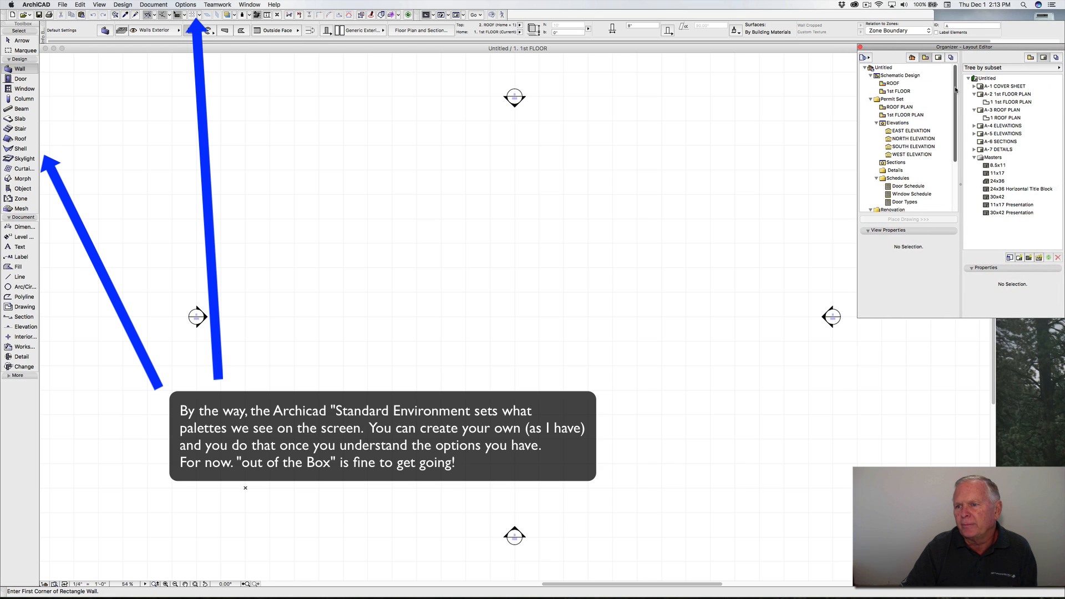
left_click_drag(956, 88, 951, 88)
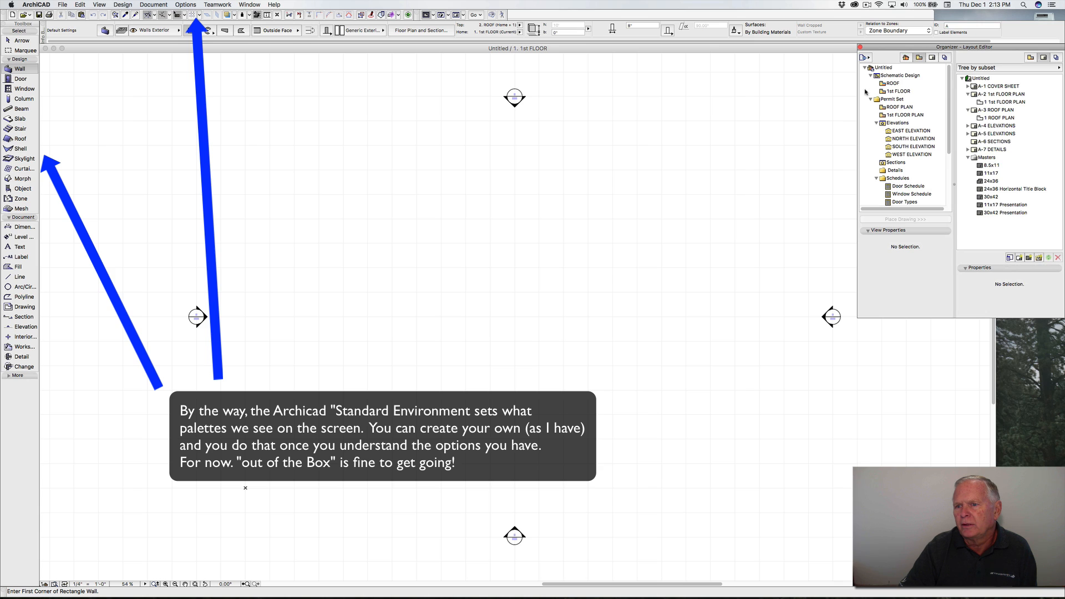
left_click_drag(858, 92, 855, 92)
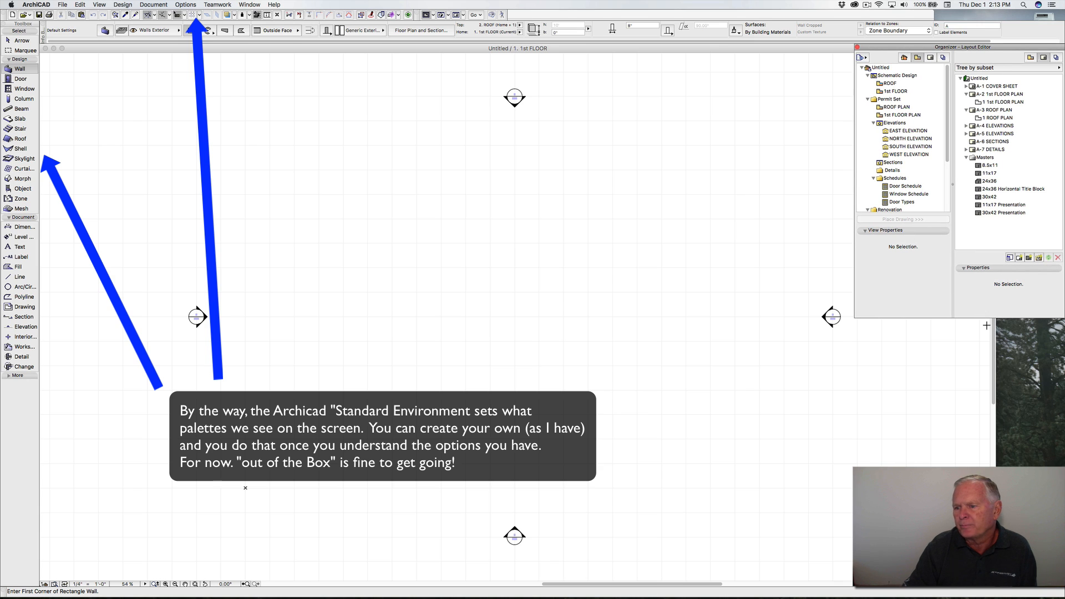
left_click_drag(996, 330, 854, 329)
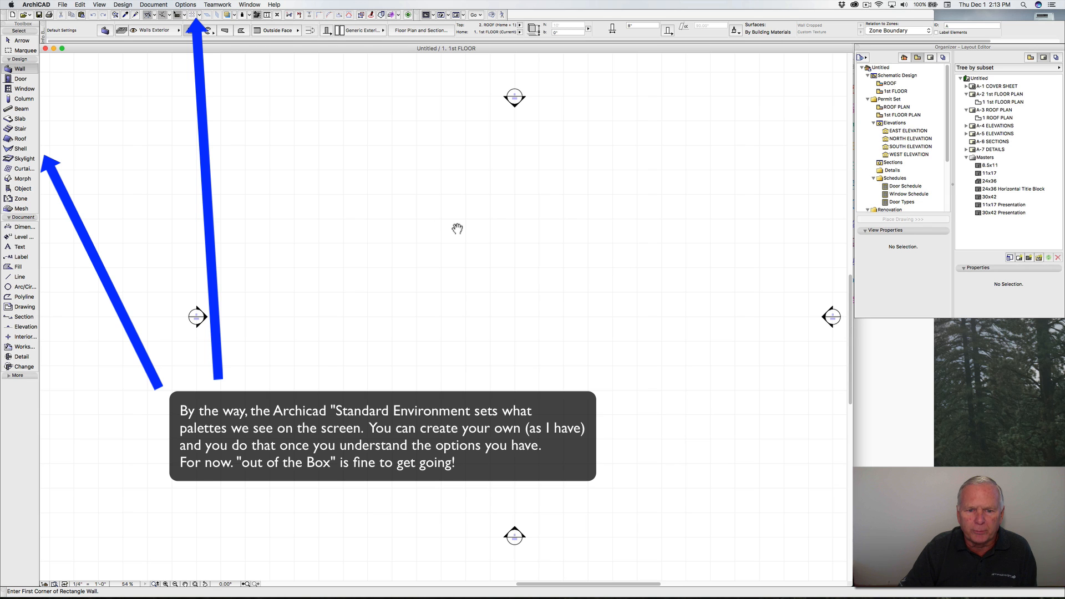
left_click_drag(457, 229, 409, 228)
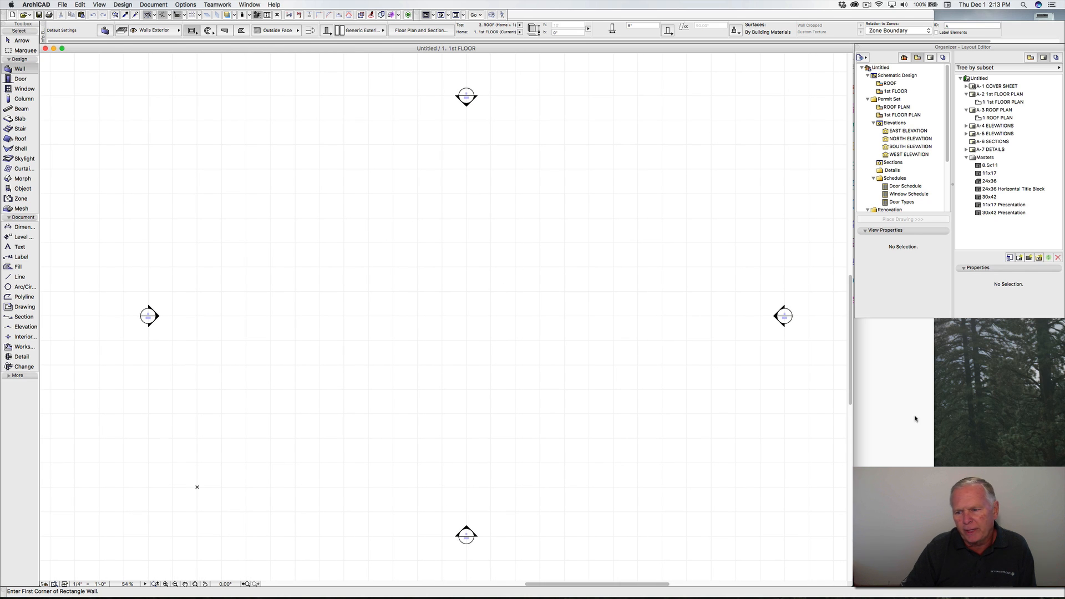
Step: Switch to the SKETCH IE.pdf floor plan in Acrobat to review its layout and dimensions, and return to ArchiCAD
left_click(867, 415)
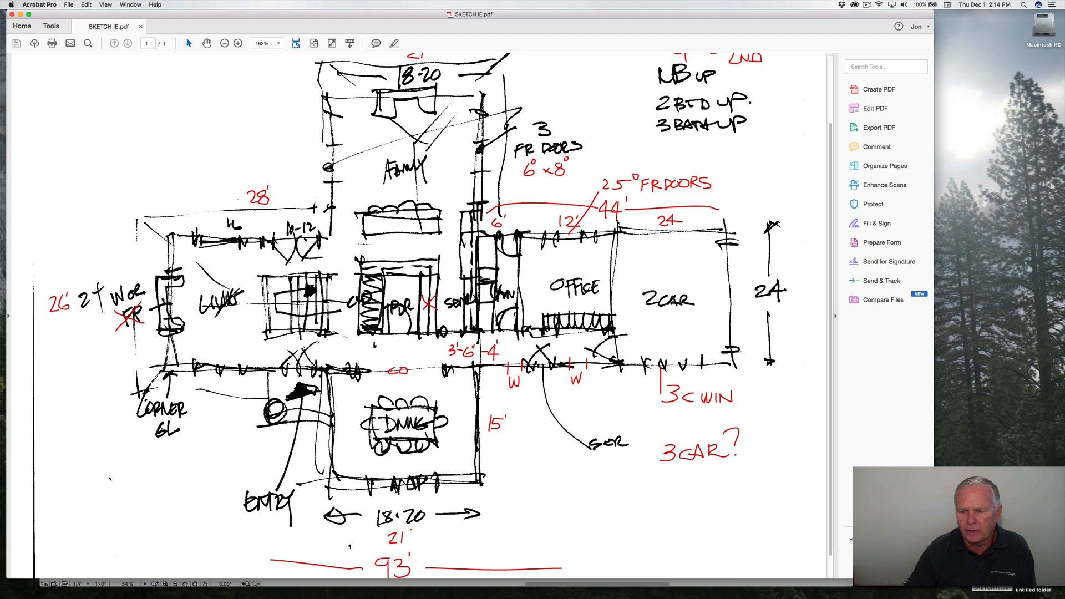
left_click_drag(832, 579, 832, 558)
left_click(821, 563)
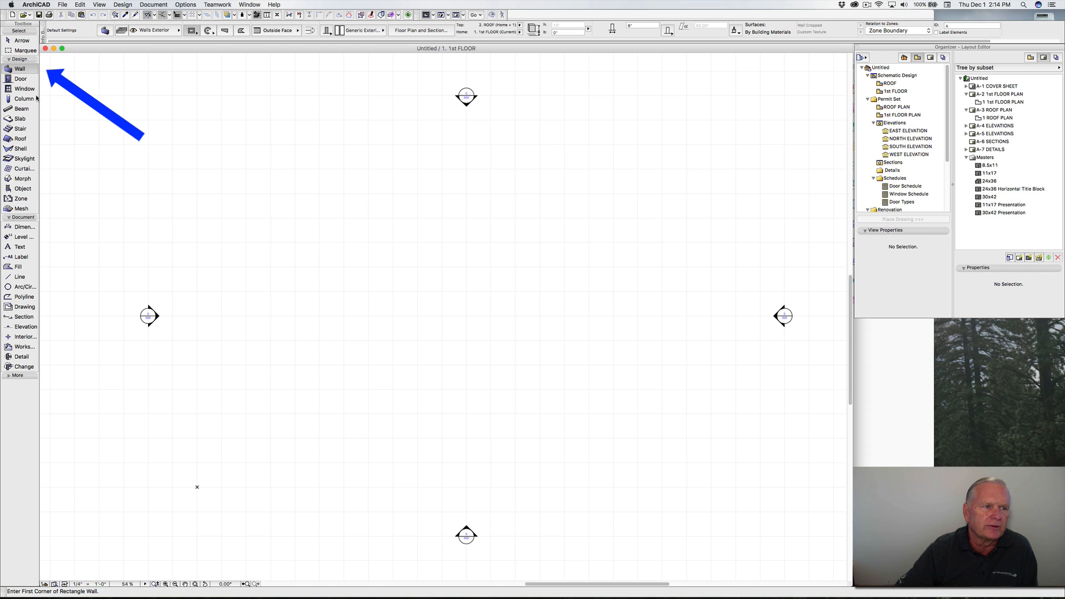
Step: Activate the Wall tool with the Walls Exterior layer and the rectangular geometry method
left_click(18, 69)
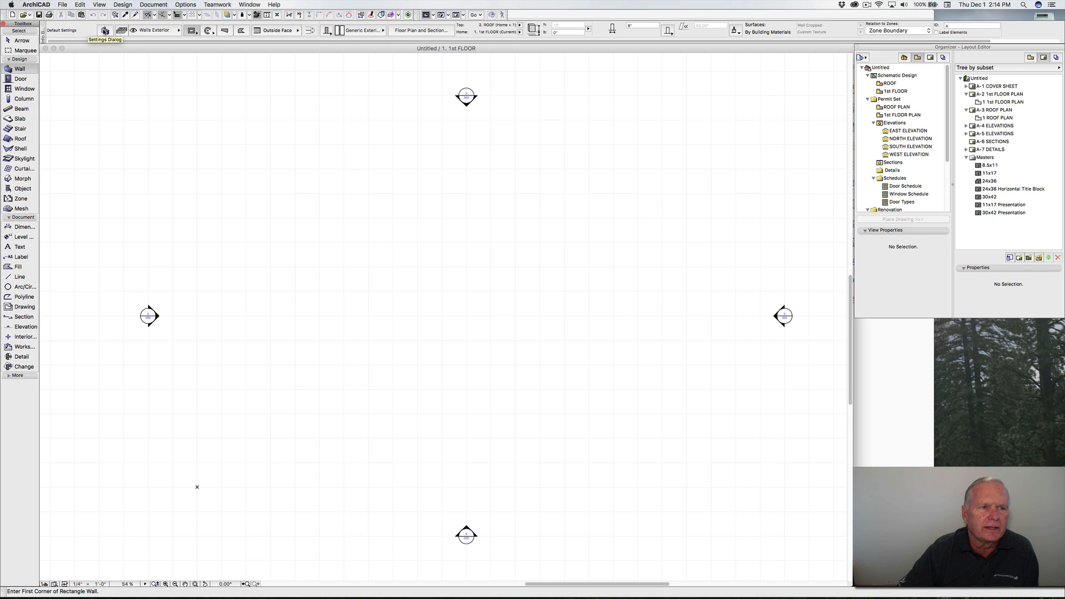
left_click(166, 31)
left_click(231, 382)
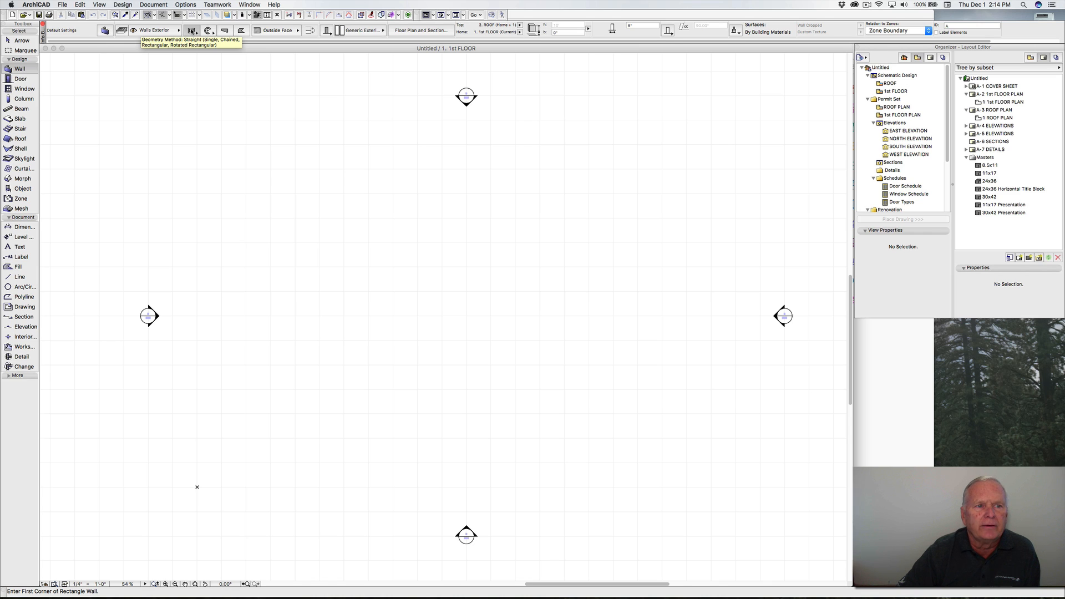
left_click(191, 30)
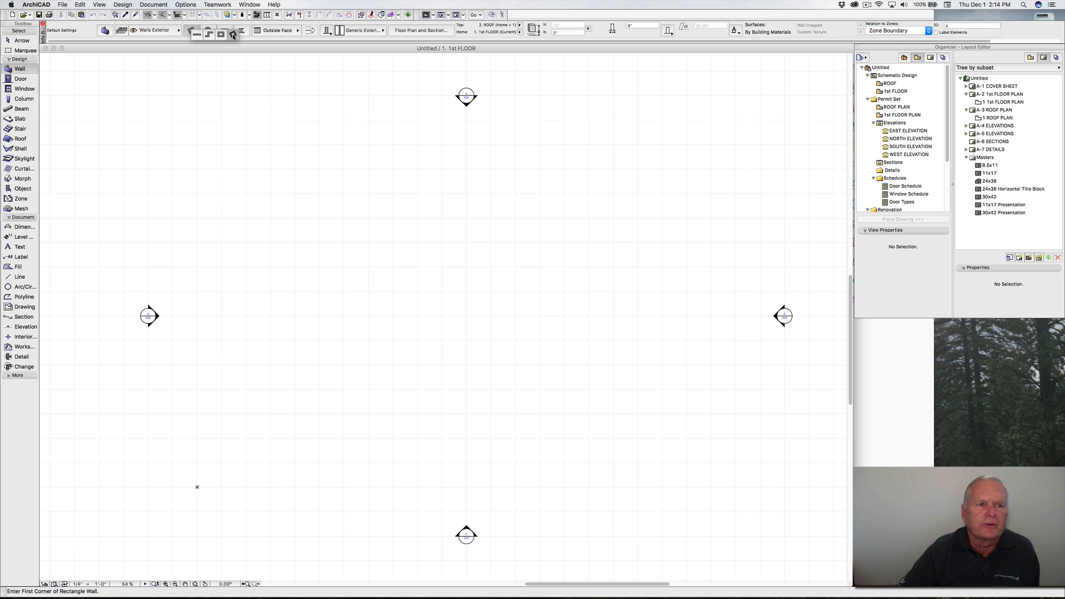
left_click(222, 35)
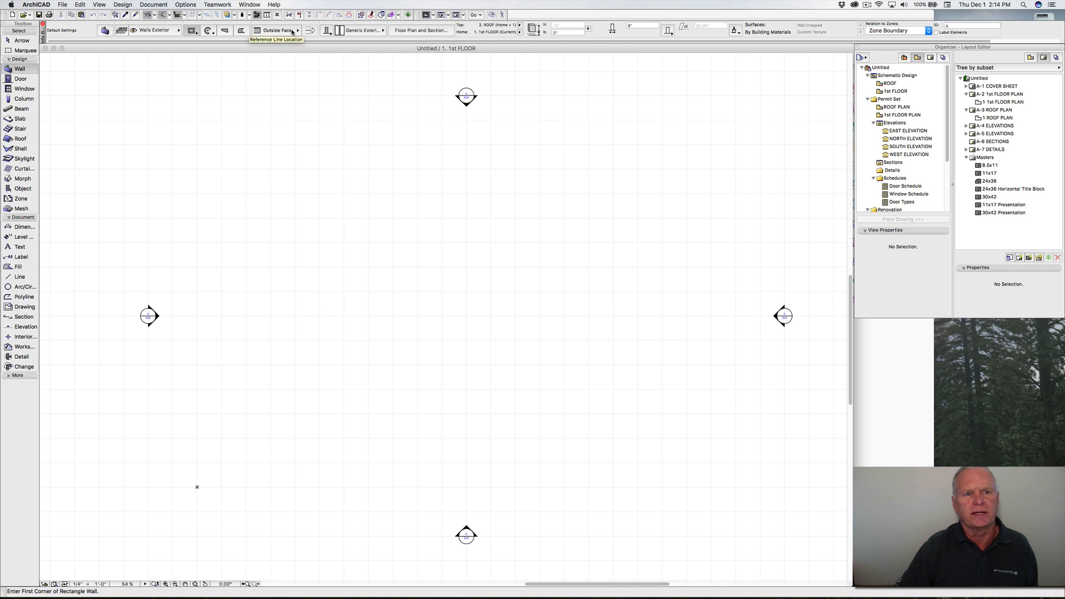
Step: Give the default wall a straight vertical profile and the Brick building material
left_click(327, 30)
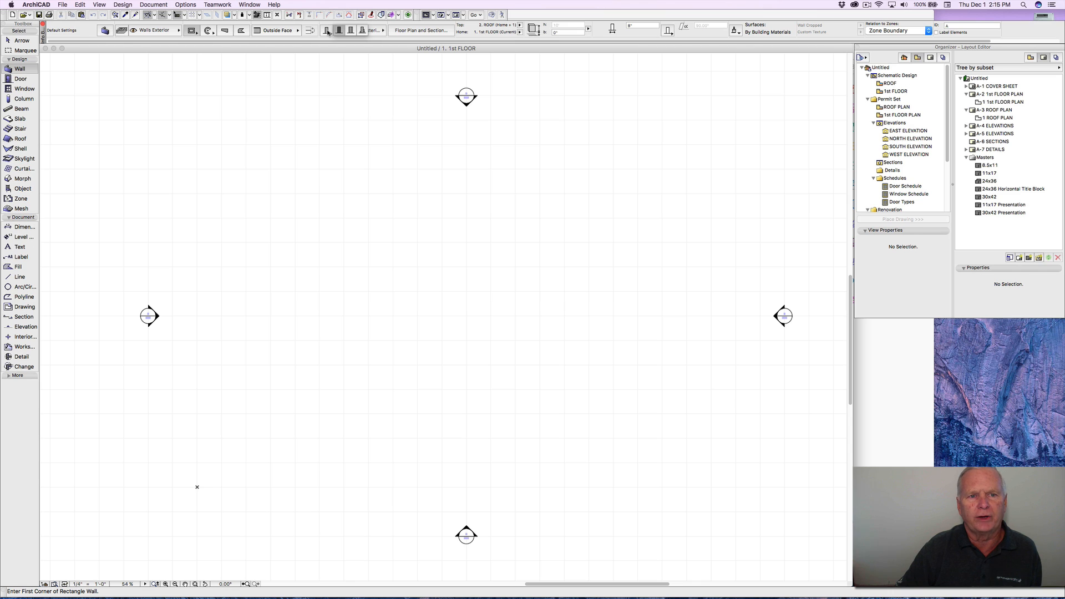
left_click(361, 31)
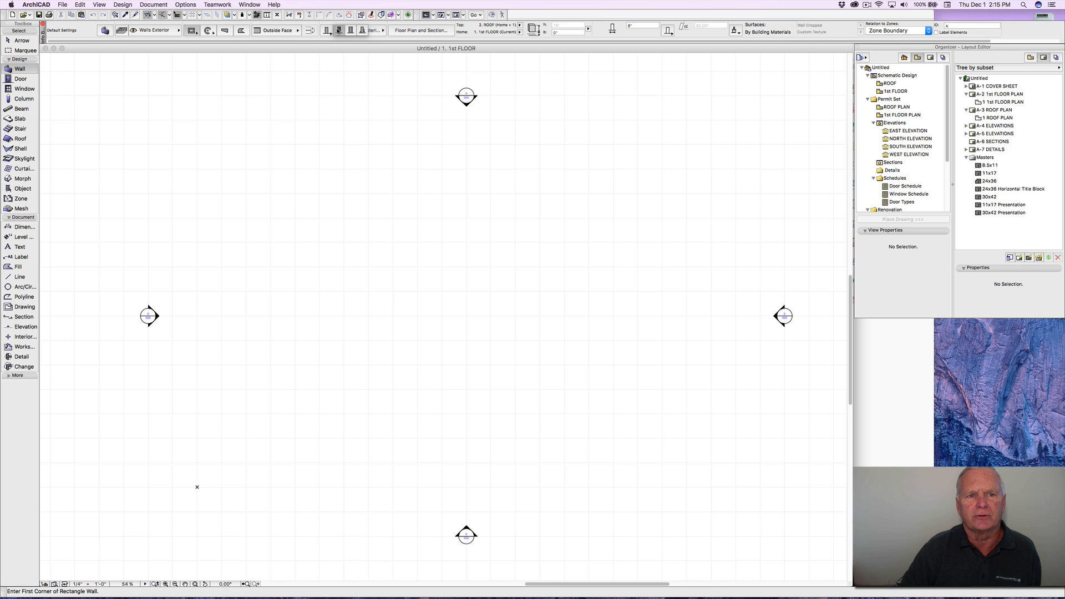
left_click(336, 31)
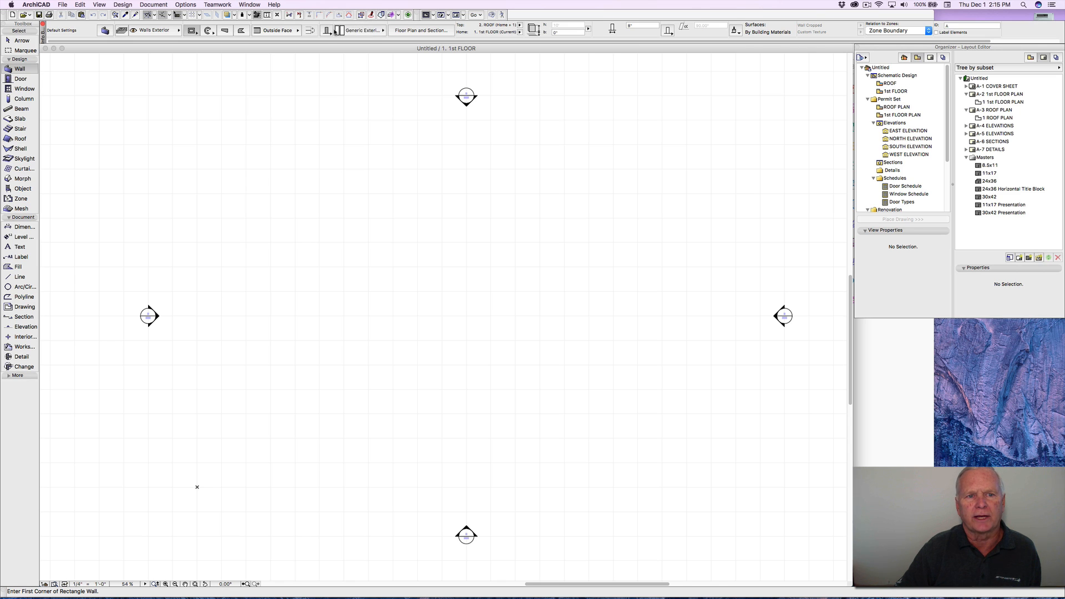
left_click(365, 30)
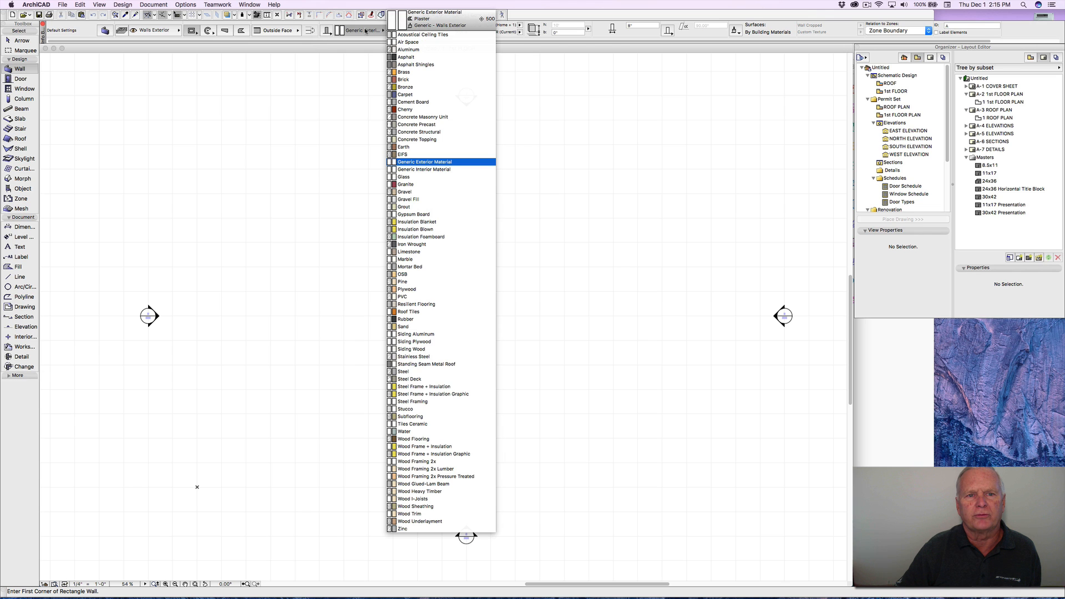
left_click(403, 81)
left_click(412, 32)
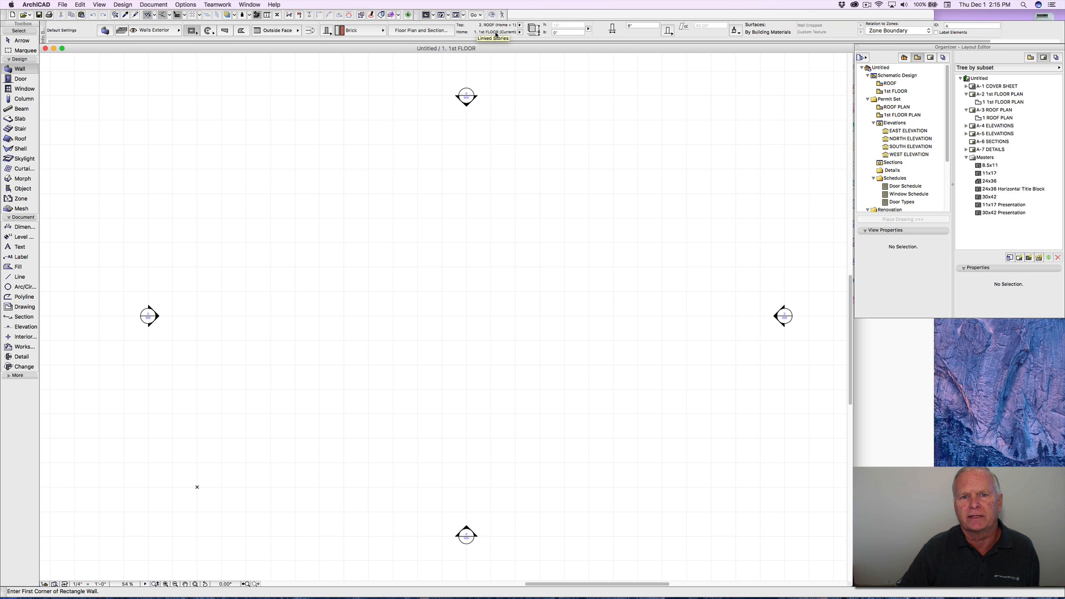
Step: Open the story settings and rename the ROOF story to 1 ST FLR PL
left_click(123, 5)
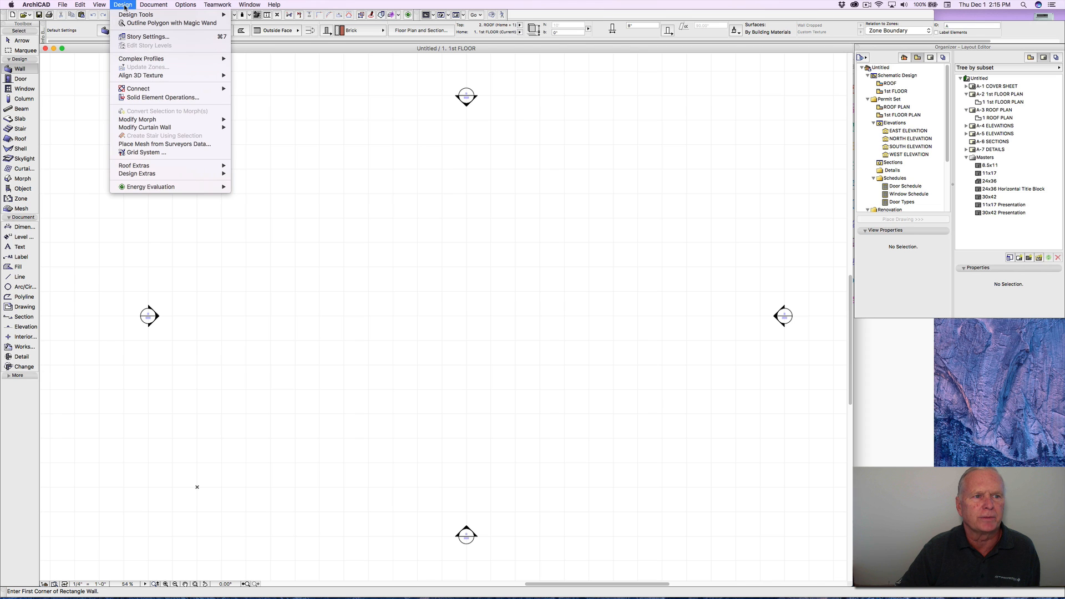
left_click(140, 38)
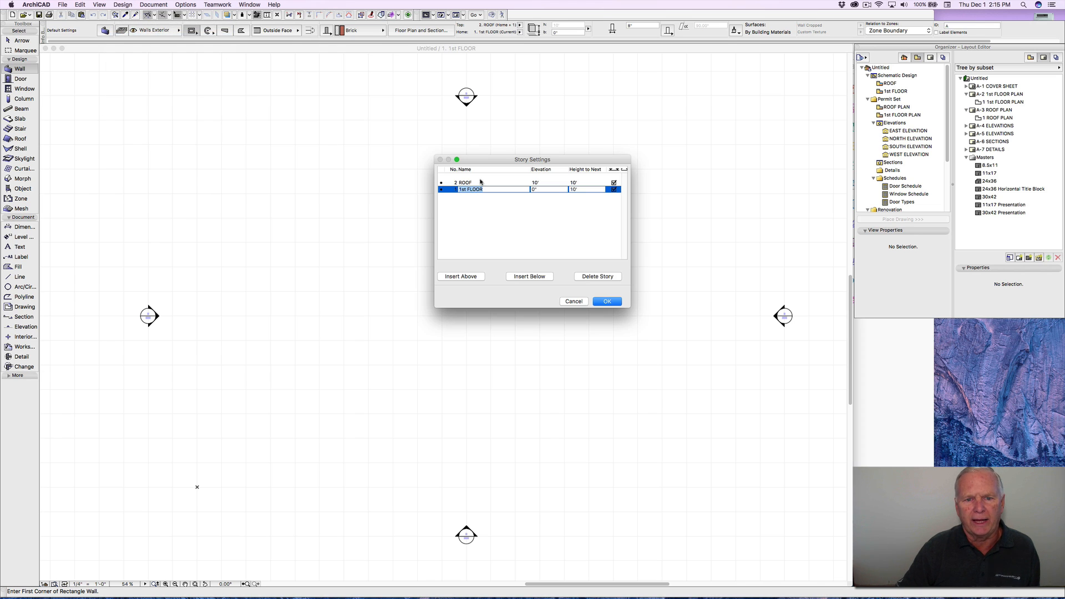
left_click_drag(483, 163, 391, 143)
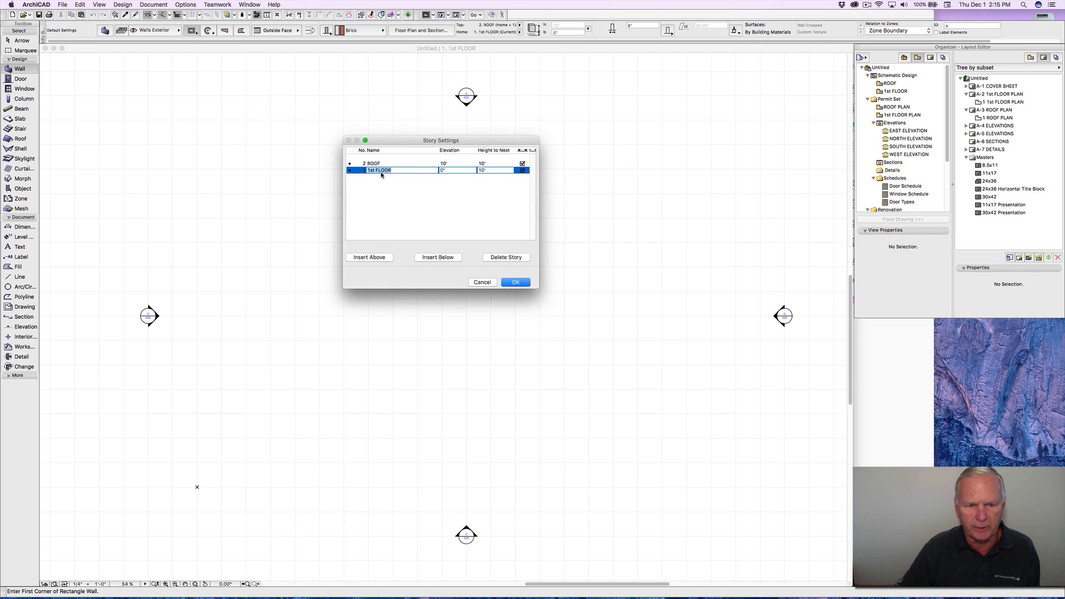
left_click(373, 163)
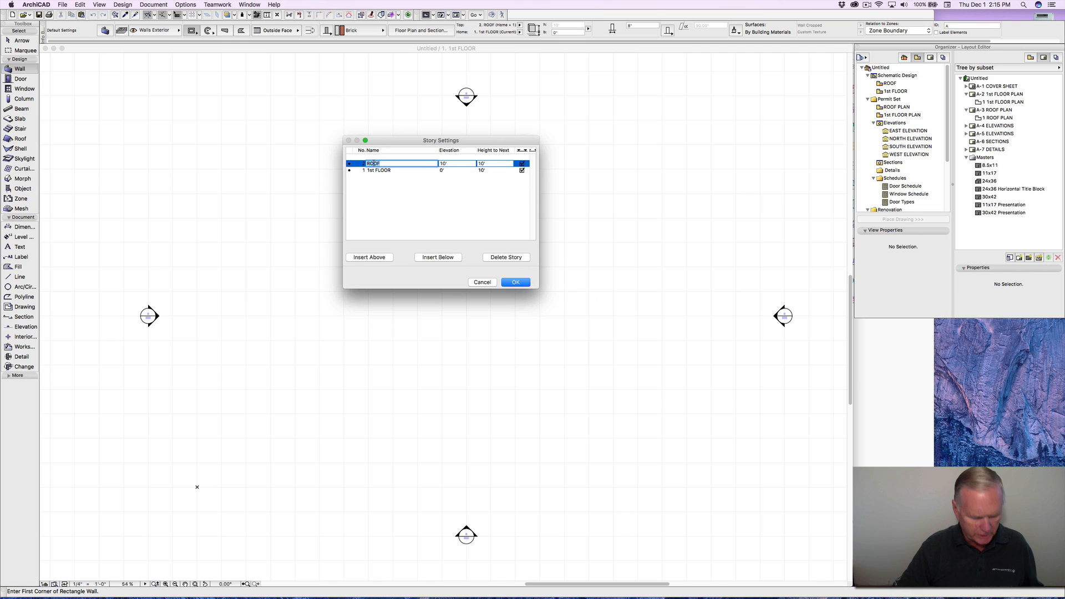
type("1 ST FLR PL")
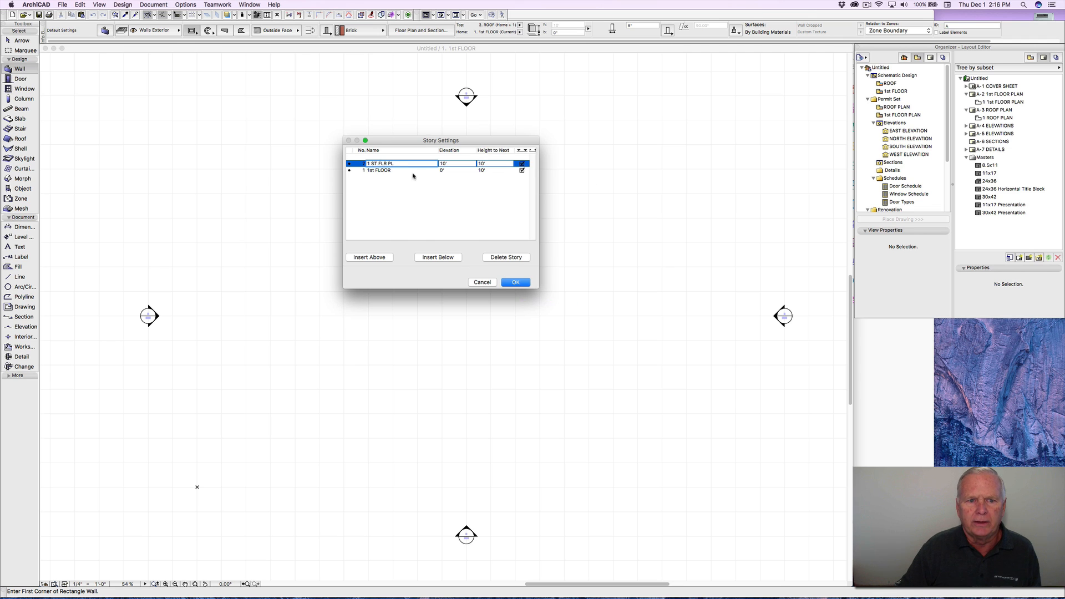
Step: Set the 1st FLOOR story's height to next to 10'-2" and apply the story settings
left_click(442, 172)
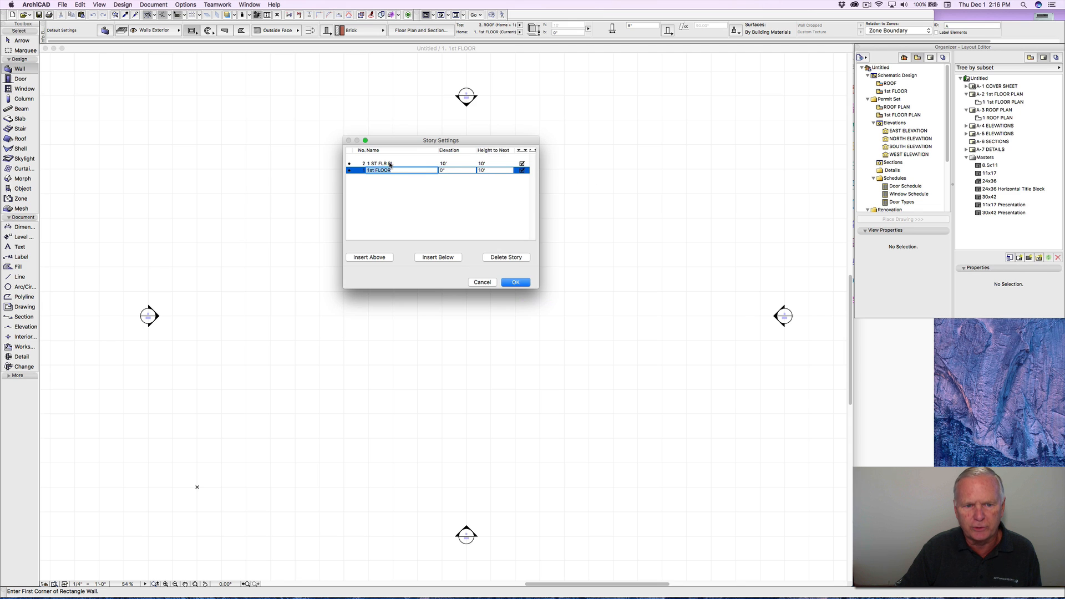
left_click(480, 170)
type("10'-")
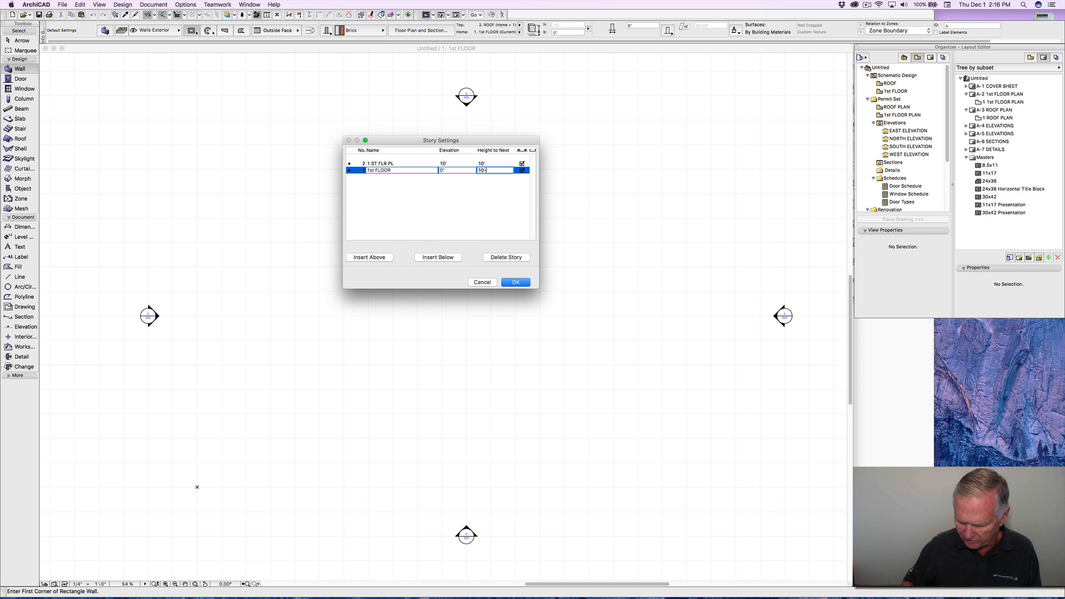
type("2")
key("Tab")
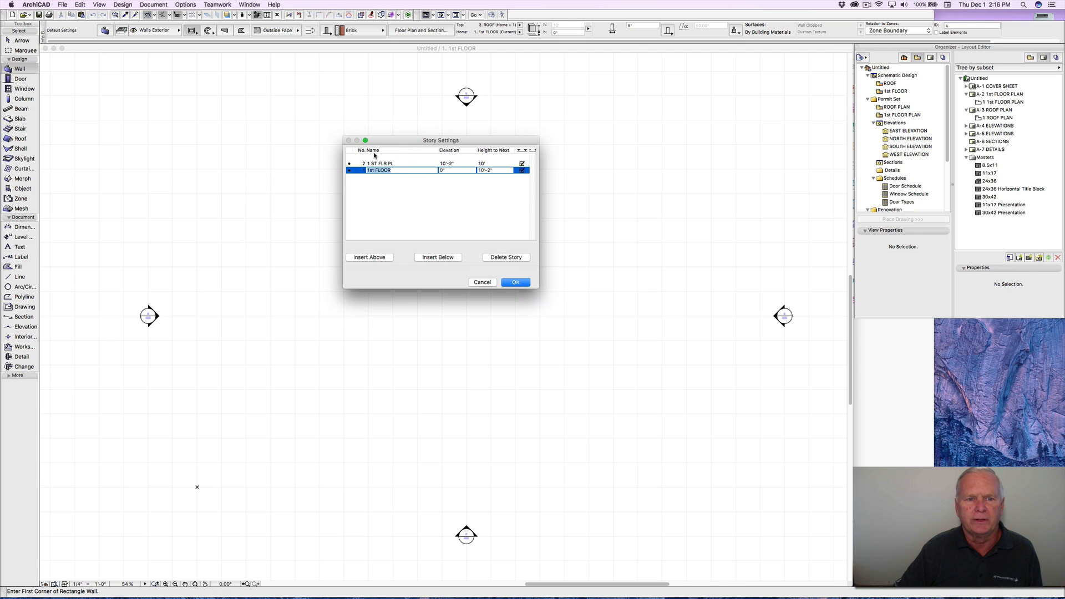
left_click(515, 283)
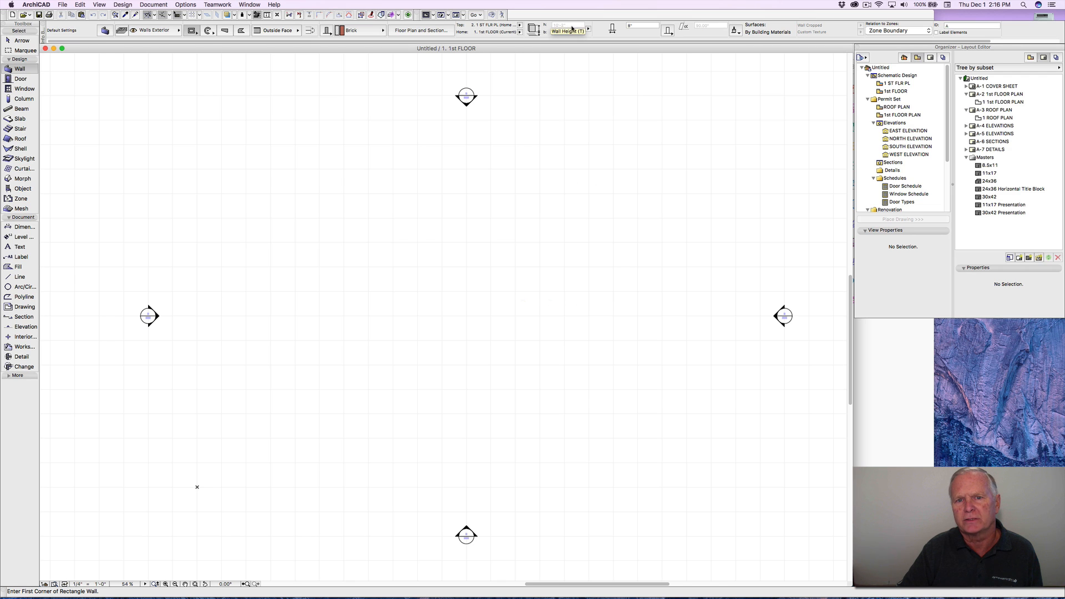
Step: Keep the default wall's top linked to story 1 ST FLR PL and set the wall thickness to 1'
left_click(520, 24)
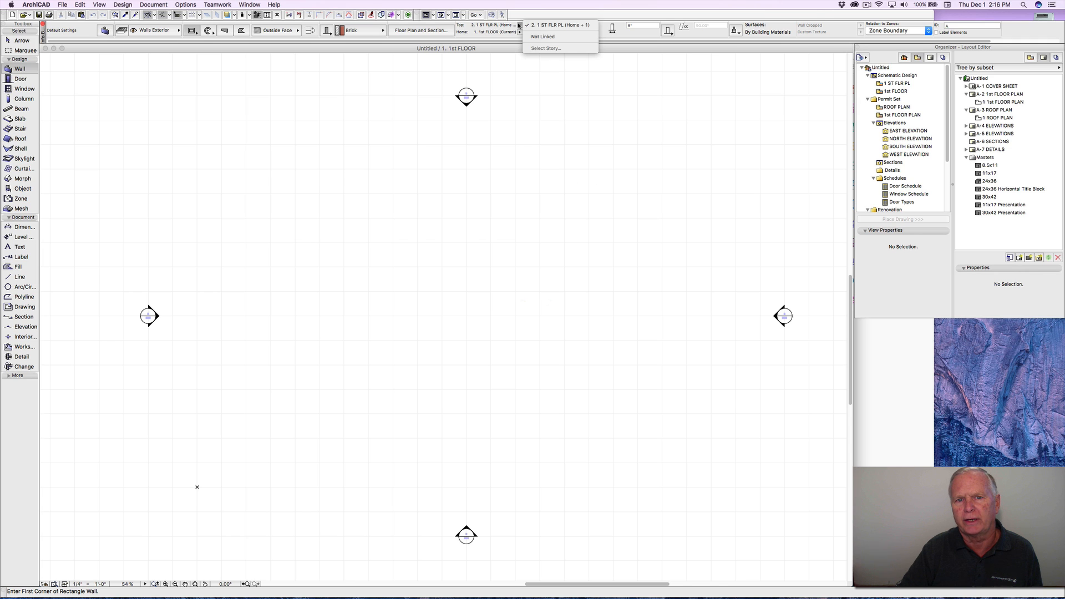
left_click(519, 26)
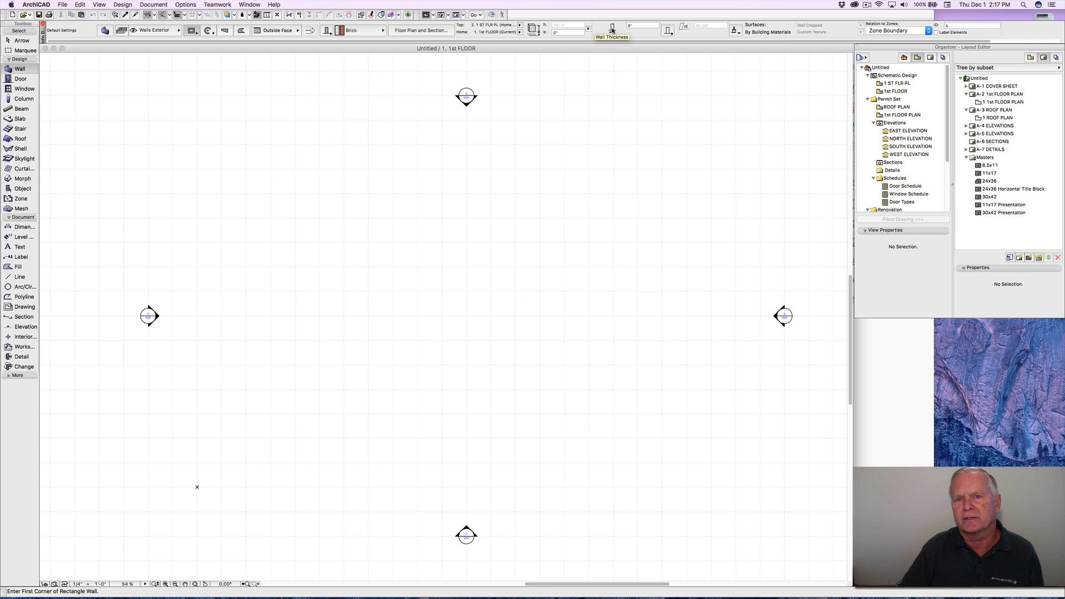
left_click(634, 26)
type("1")
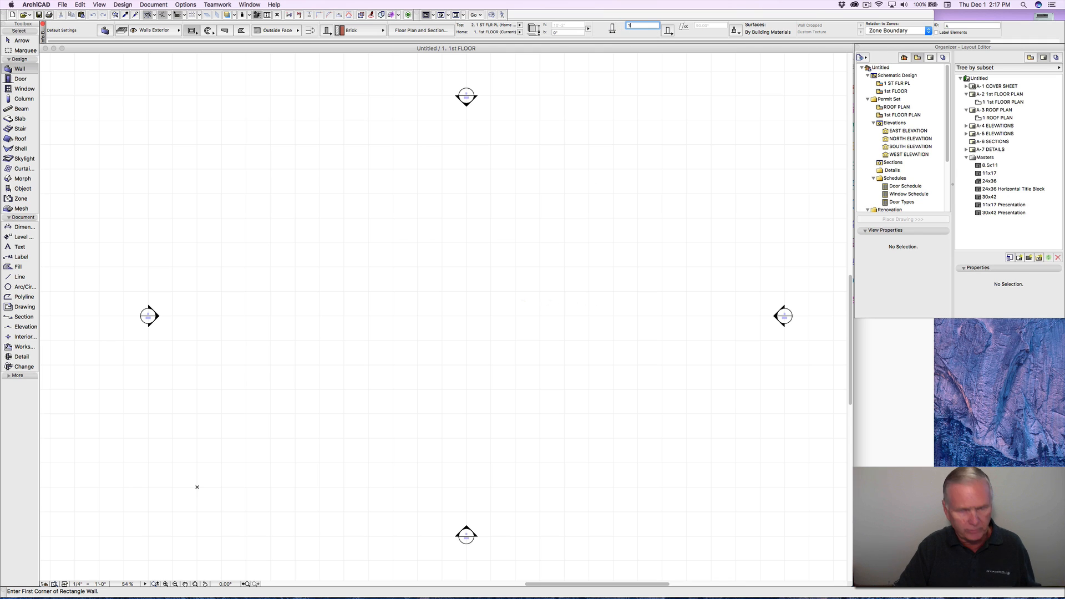
type("'")
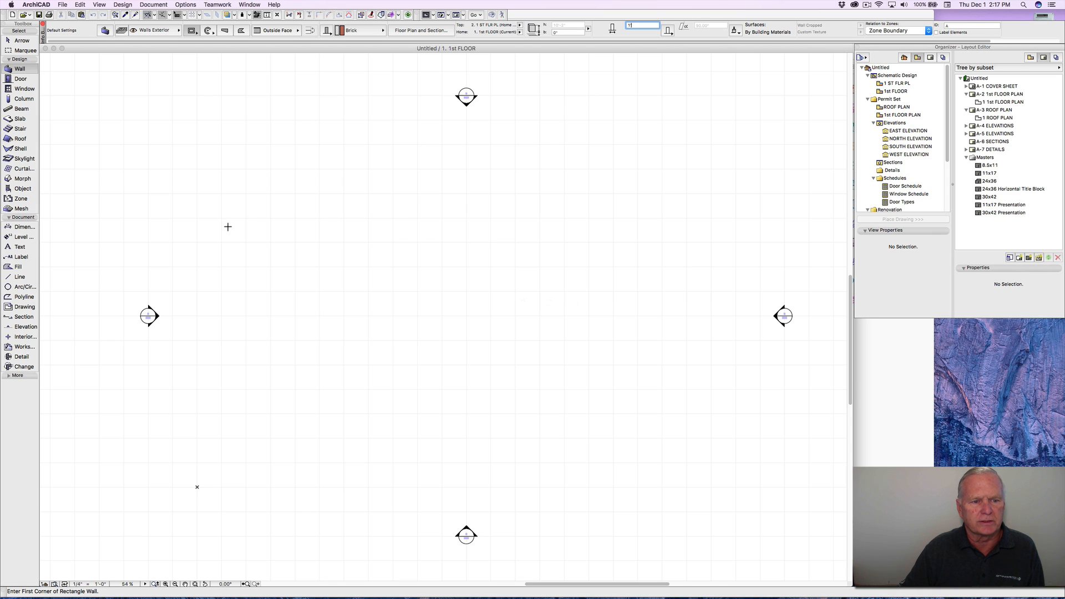
Step: Draw a rectangle of exterior walls 93' wide by 26' deep between the east and west elevation markers
left_click(198, 248)
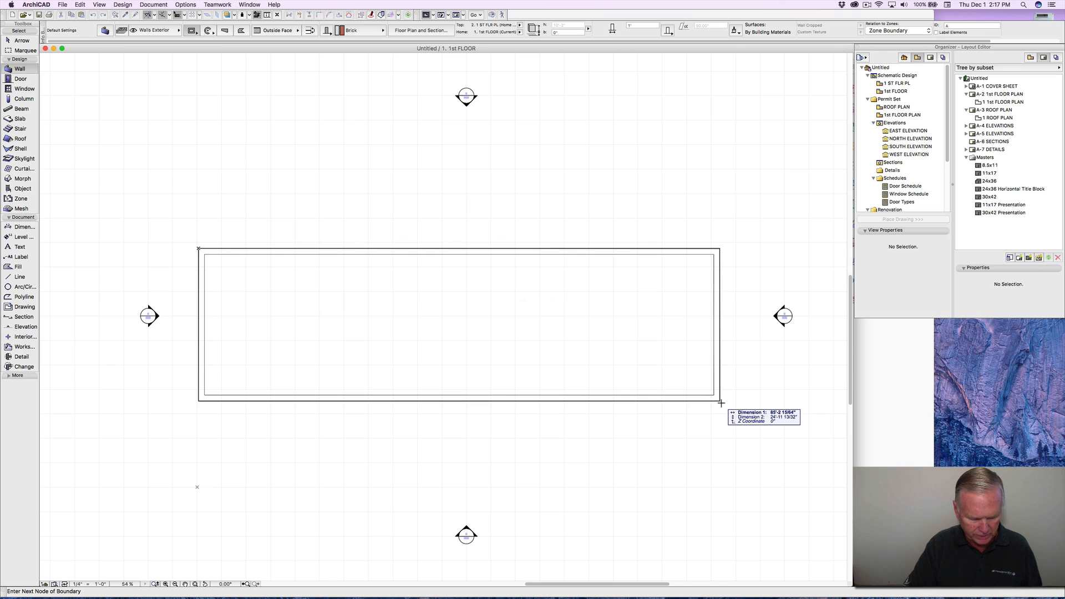
type("93")
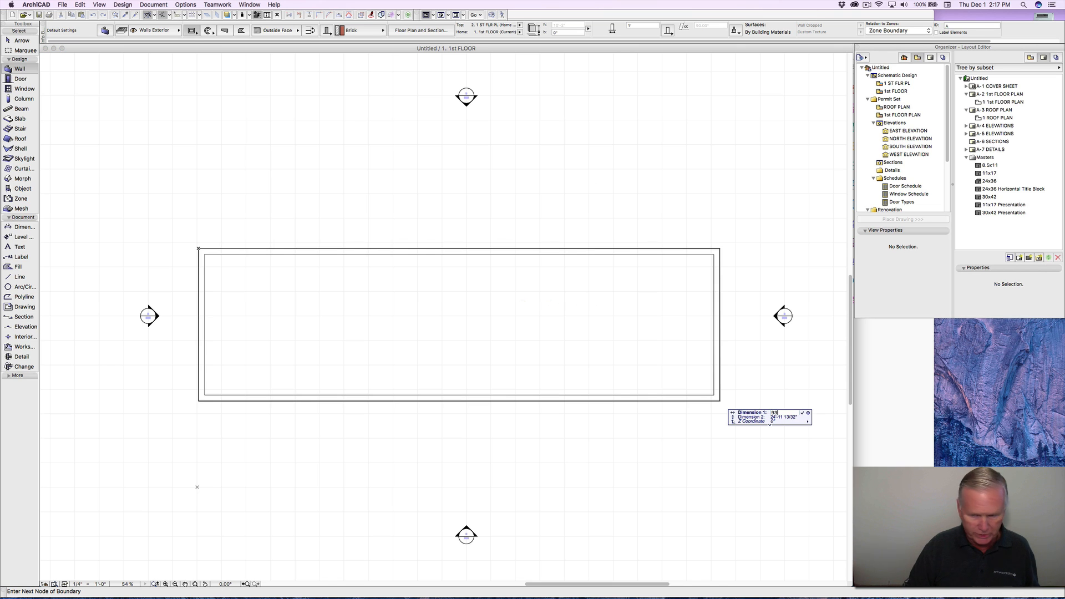
key("Tab")
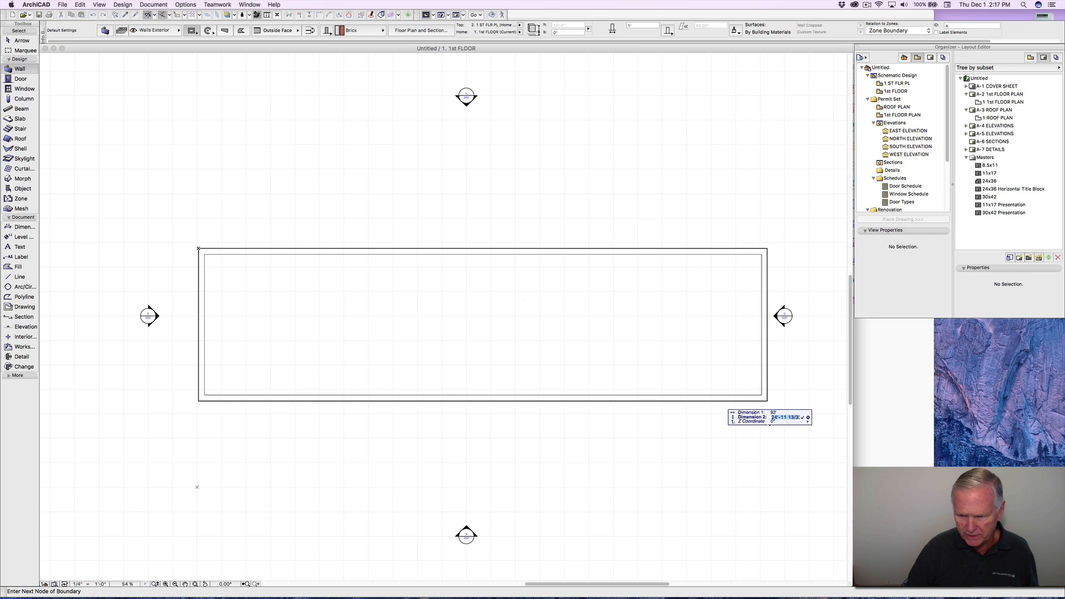
type("2")
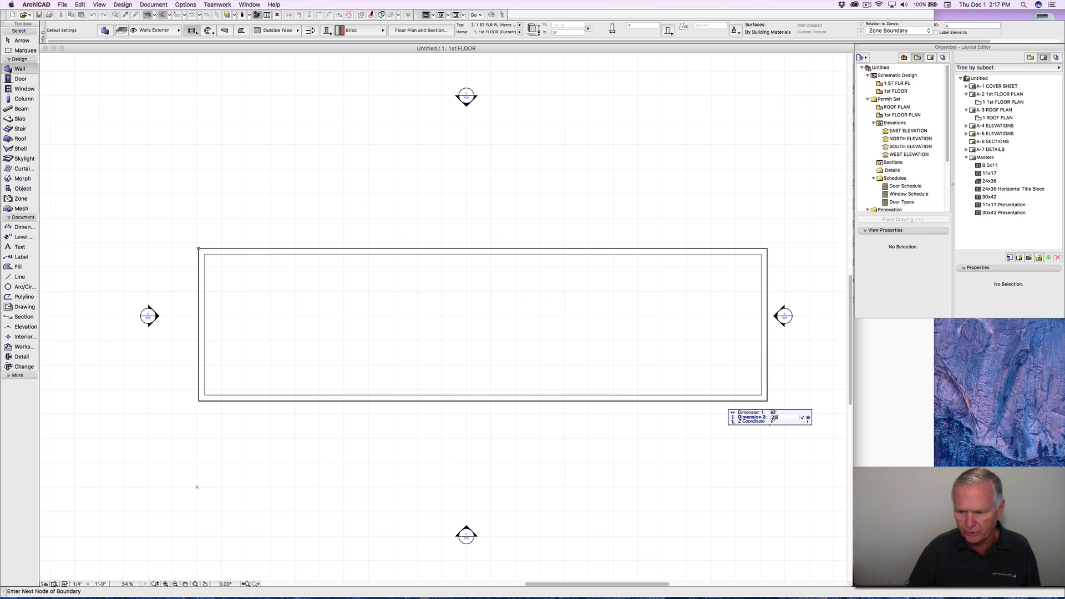
type("6")
key("Return")
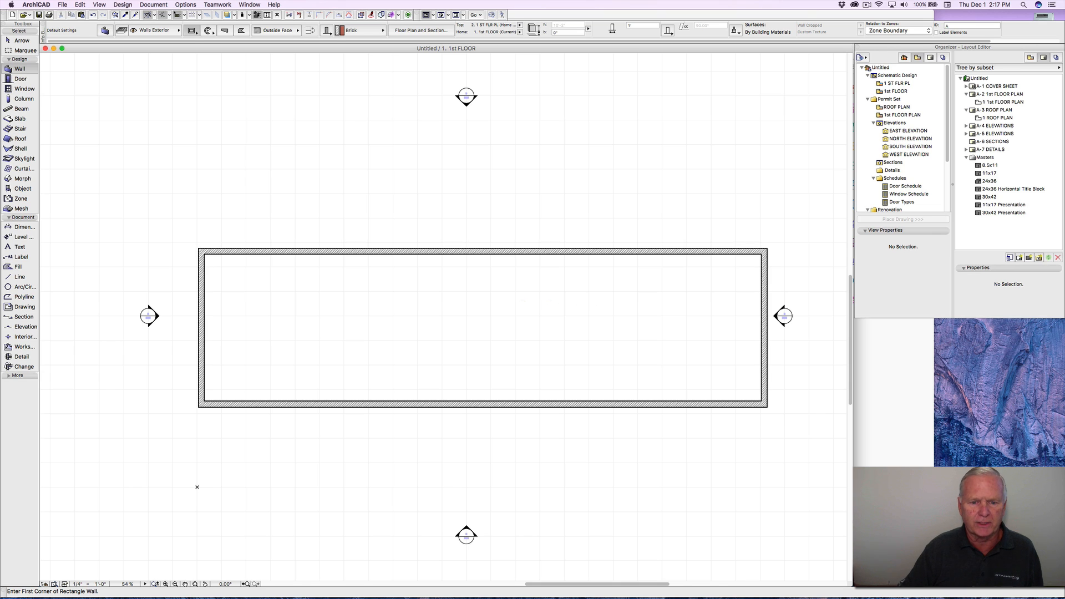
Step: Consult the SKETCH IE.pdf floor plan in Acrobat and place a vertical guide line in ArchiCAD 28' from the wall rectangle's left end
left_click(889, 394)
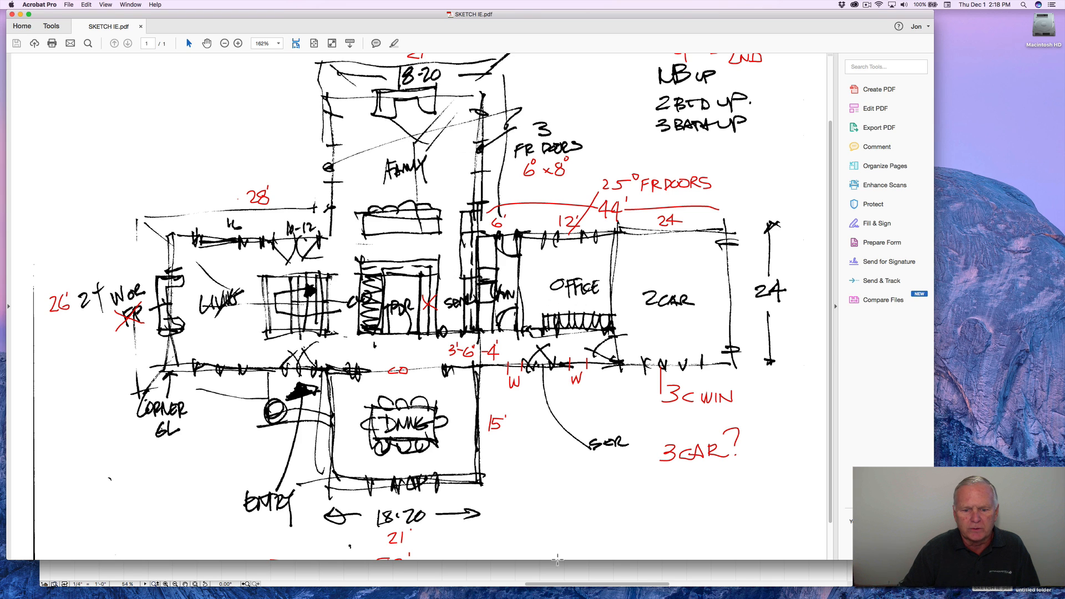
left_click(581, 573)
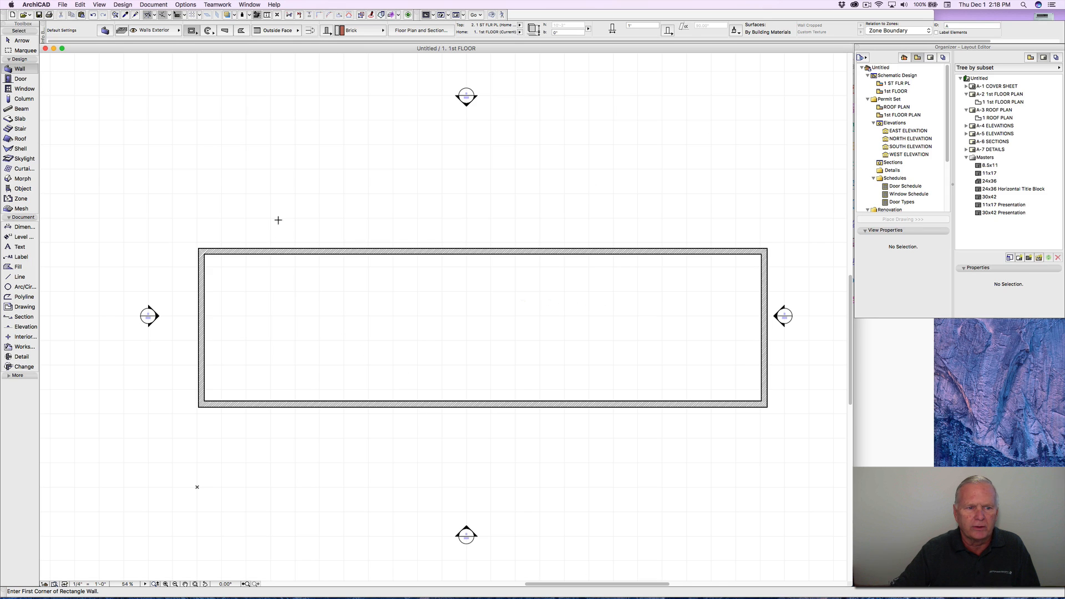
left_click(199, 244)
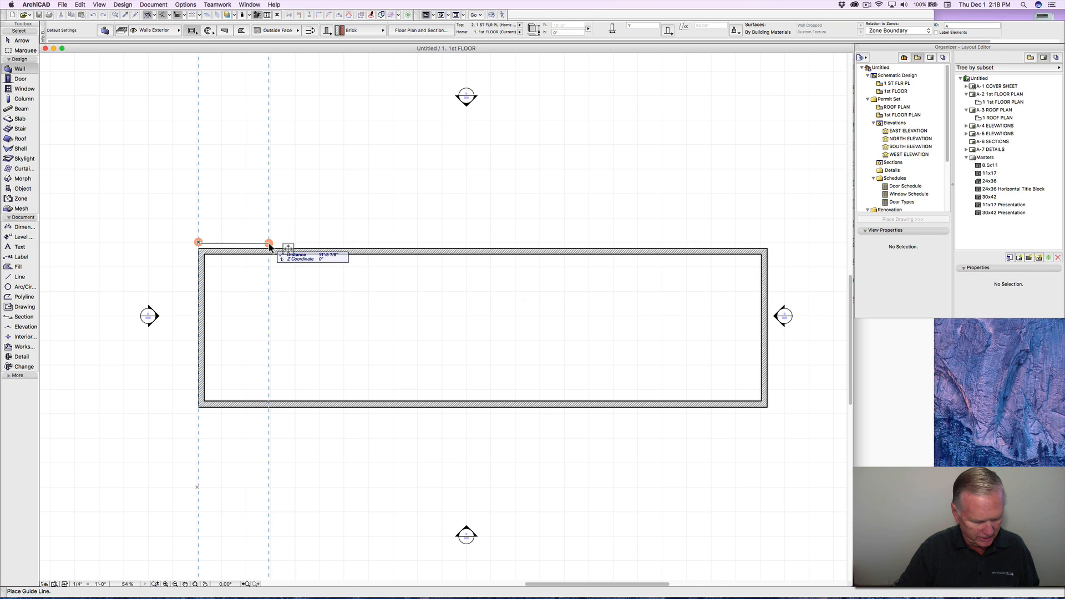
key("Tab")
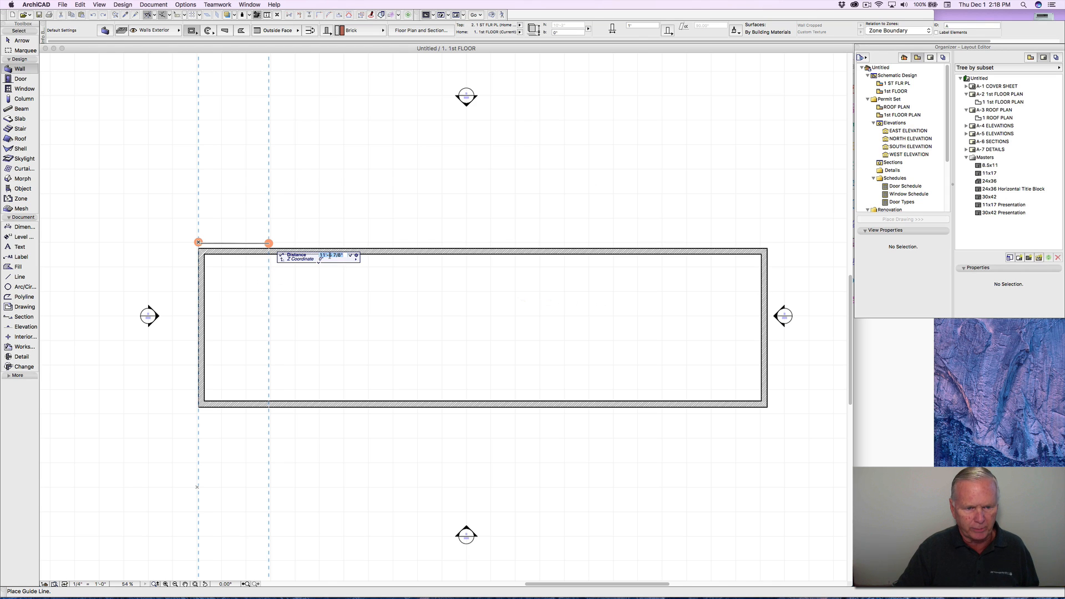
type("28")
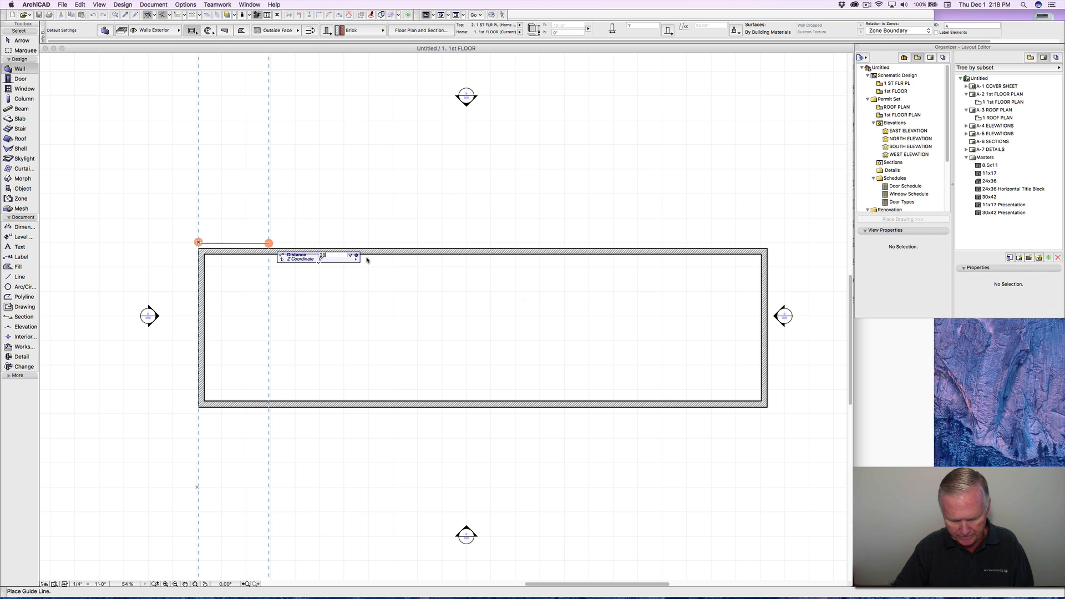
key("Return")
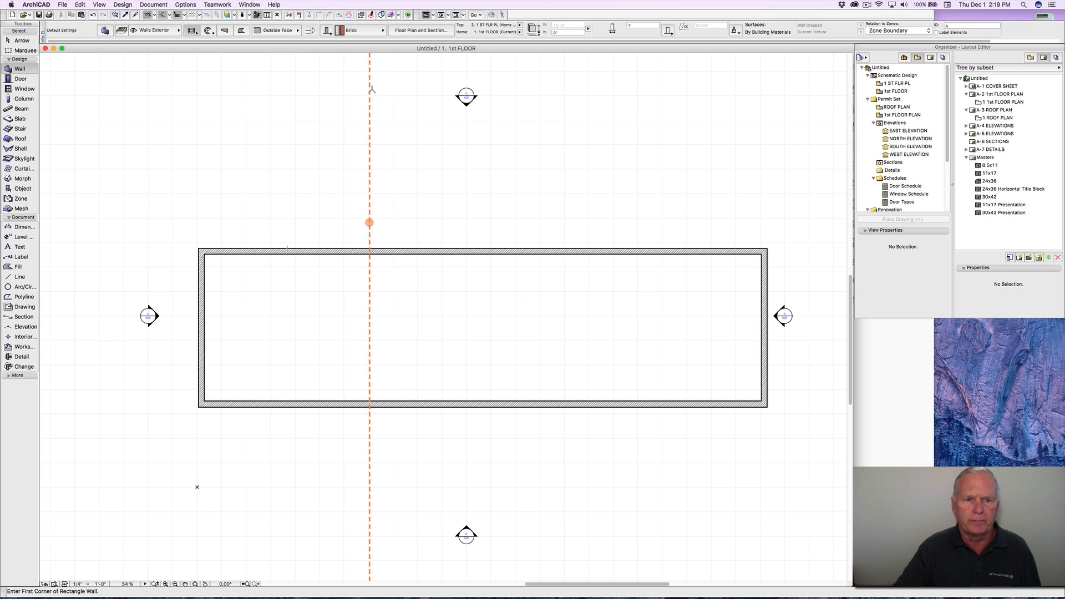
Step: Place a horizontal guide line about 24' above the upper wall of the rectangle
left_click(328, 249)
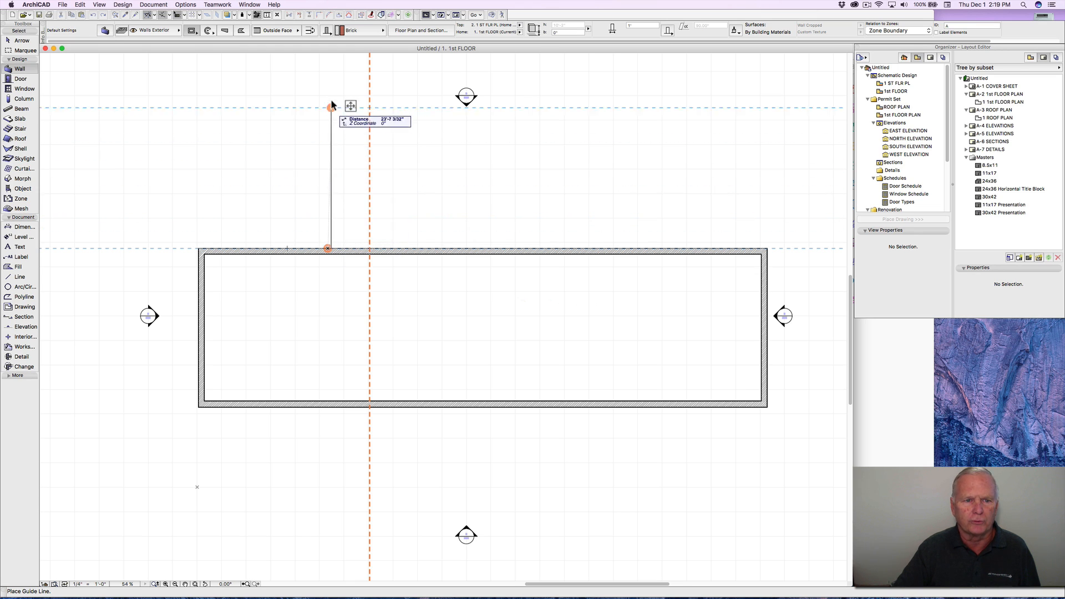
key("Tab")
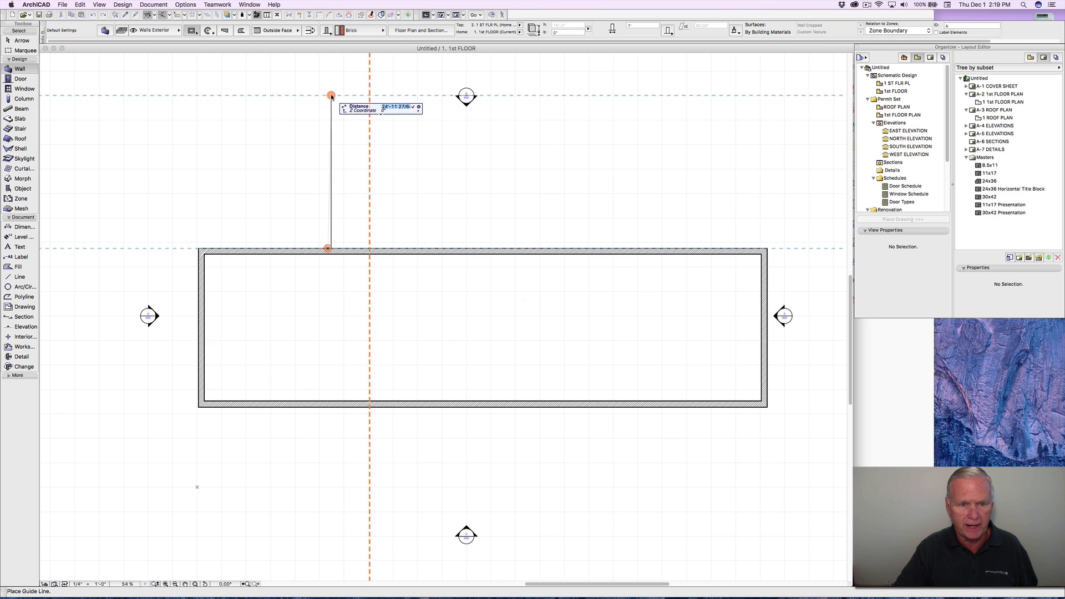
type("2")
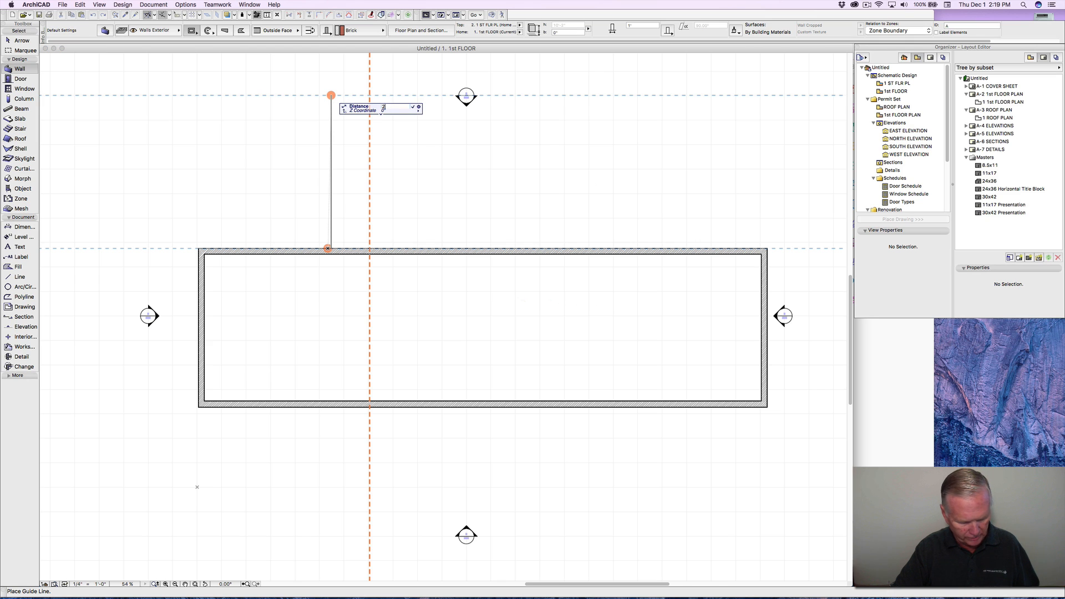
key("Return")
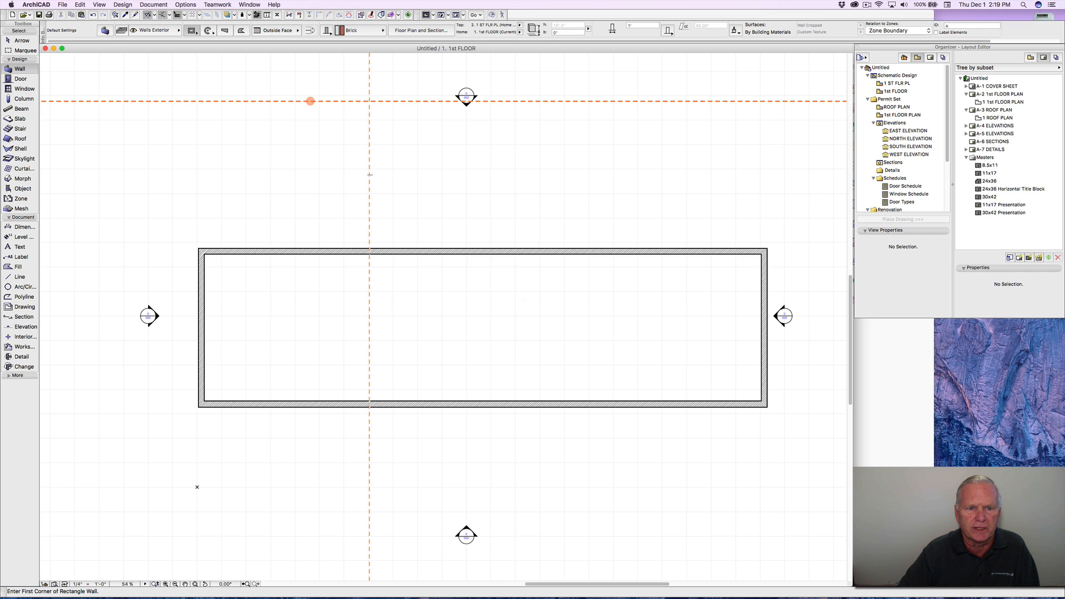
Step: Draw a second wall rectangle 23' wide by 65' deep, starting from the intersection of the two guide lines and crossing the first
left_click(370, 101)
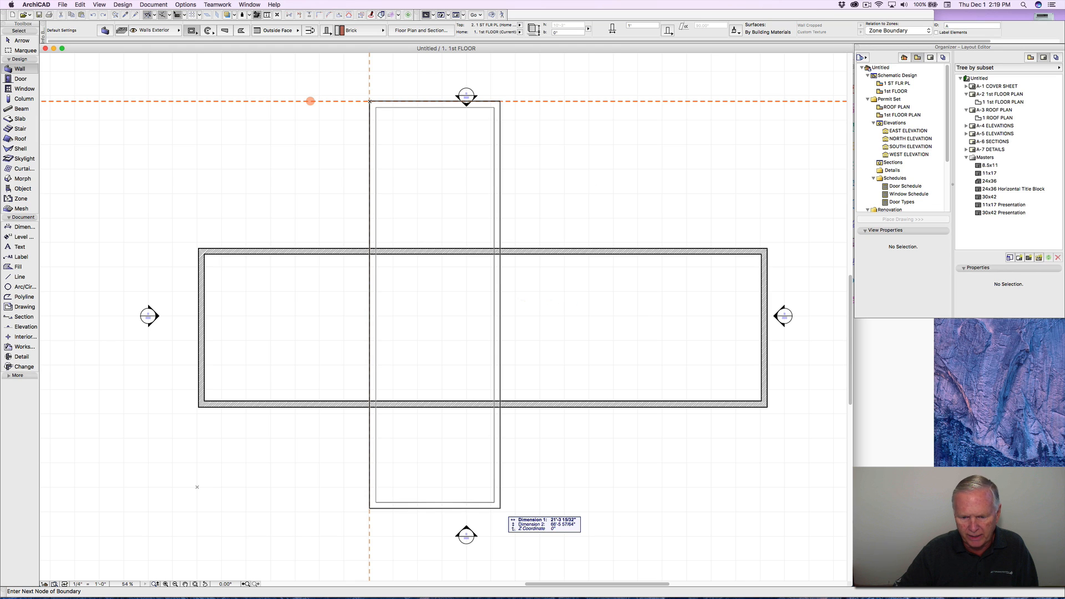
type("23")
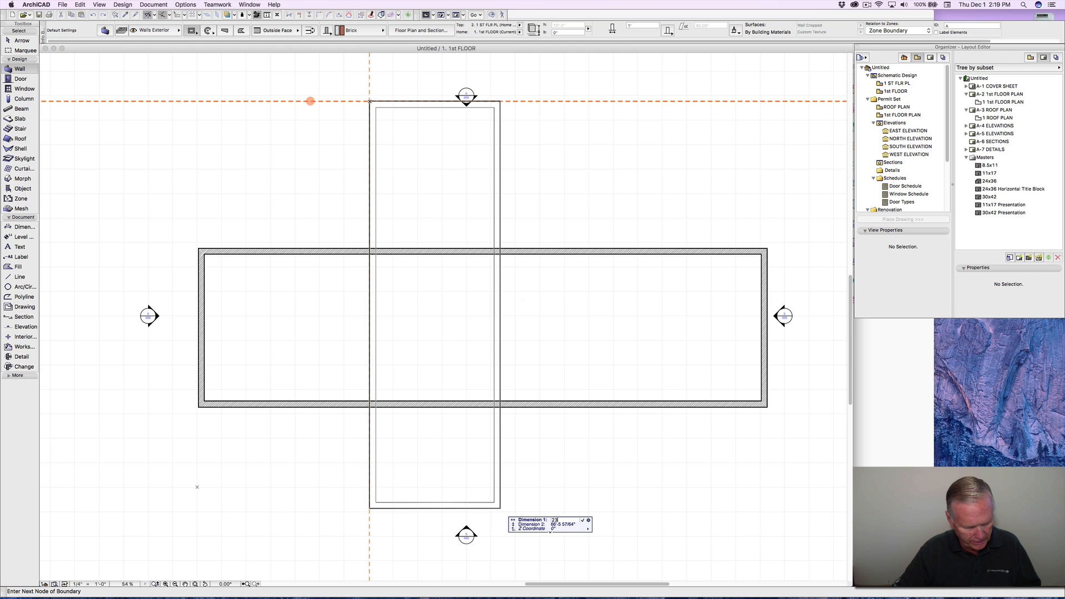
key("Tab")
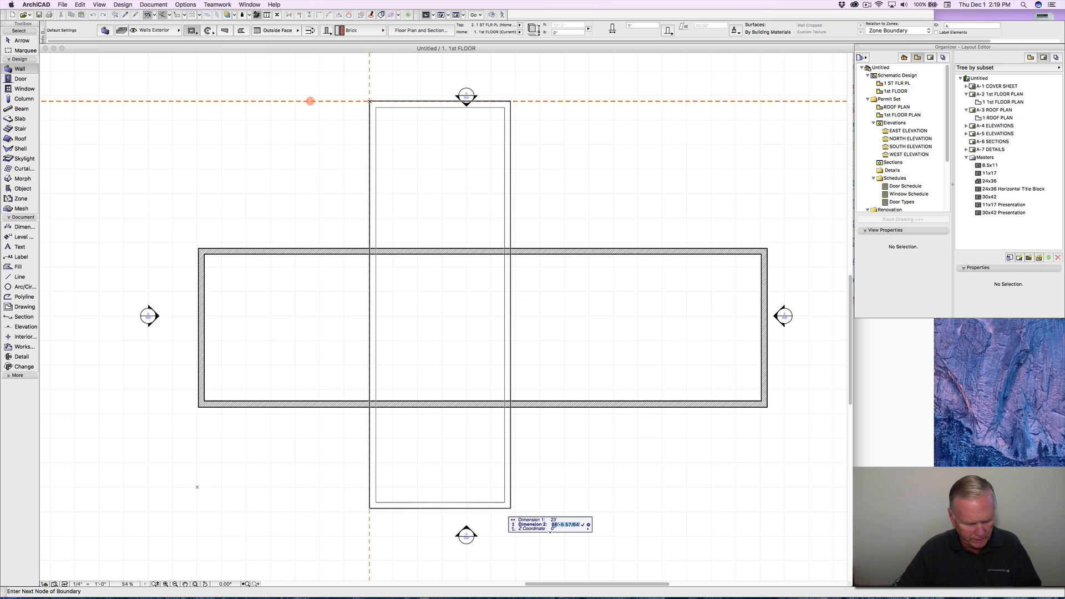
type("6")
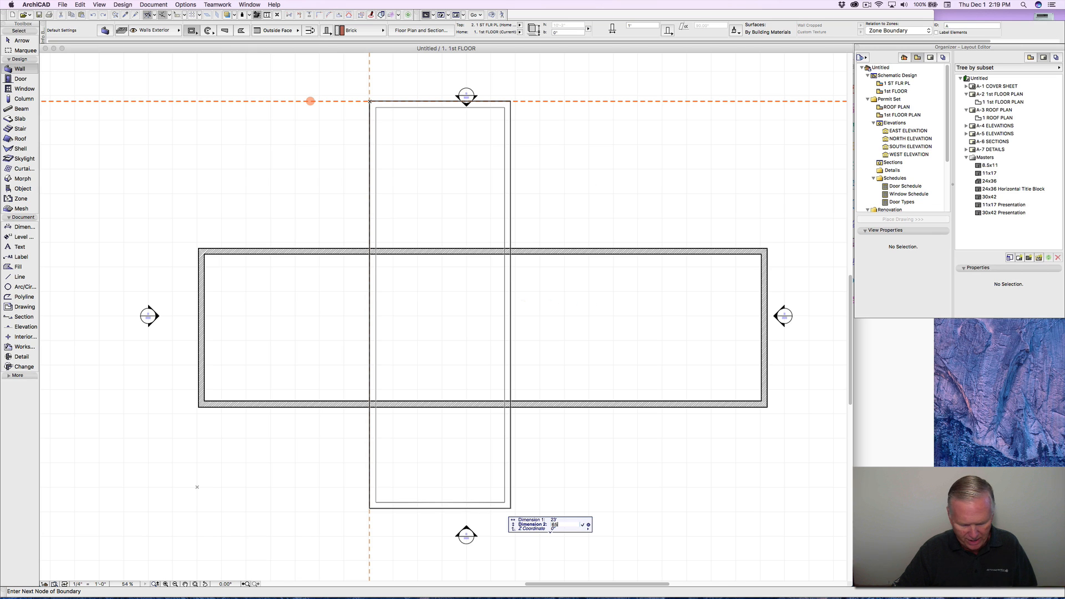
type("5")
key("Return")
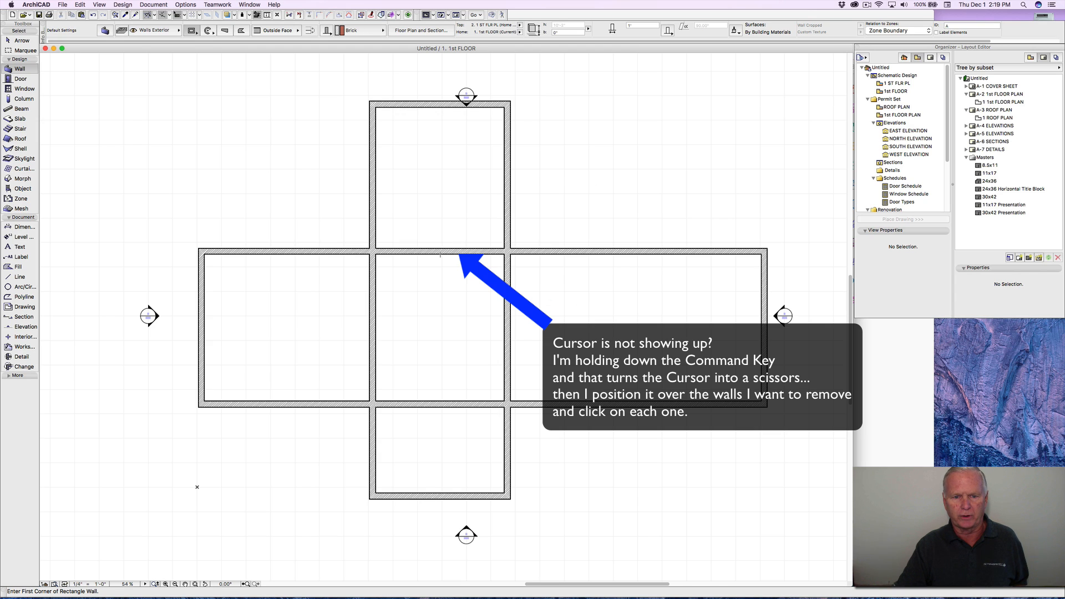
Step: Trim away the four wall segments enclosed where the two rectangles cross, leaving one open cross-shaped exterior outline
left_click(441, 252, "super")
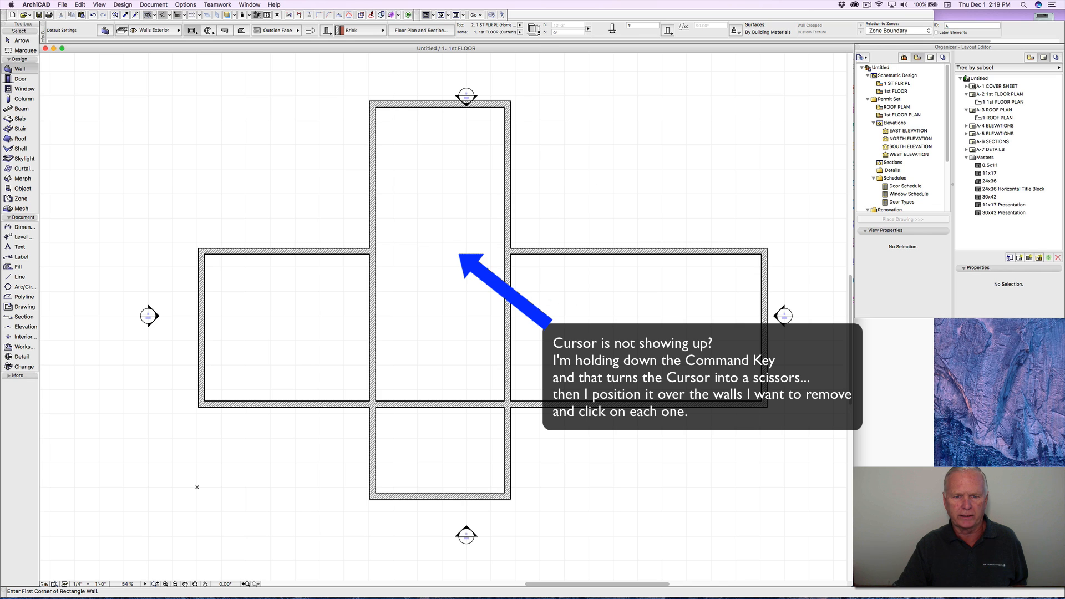
left_click(508, 328, "super")
left_click(441, 404, "super")
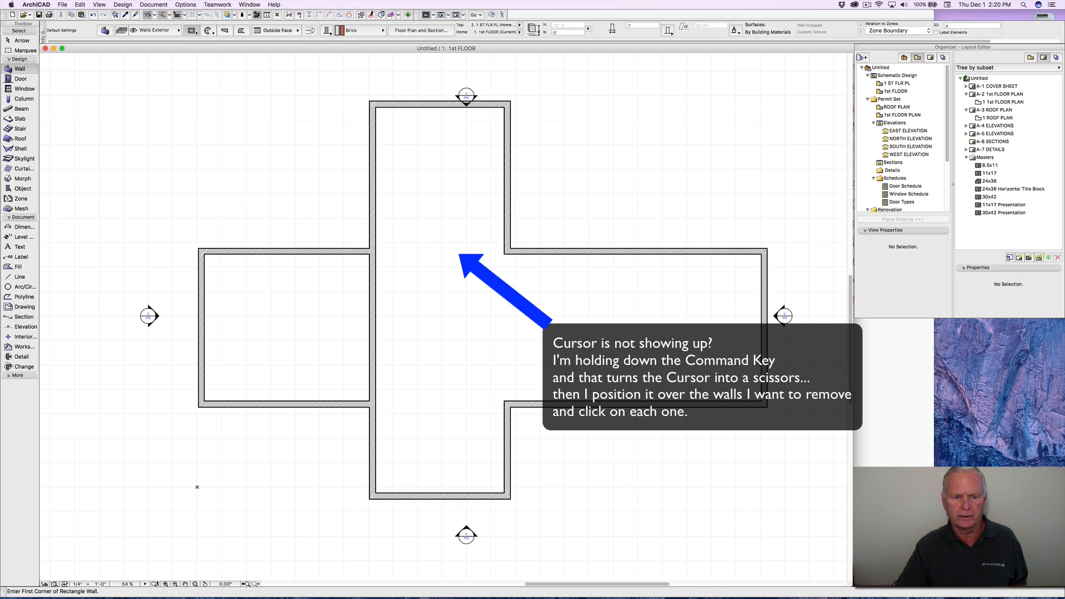
left_click(372, 329, "super")
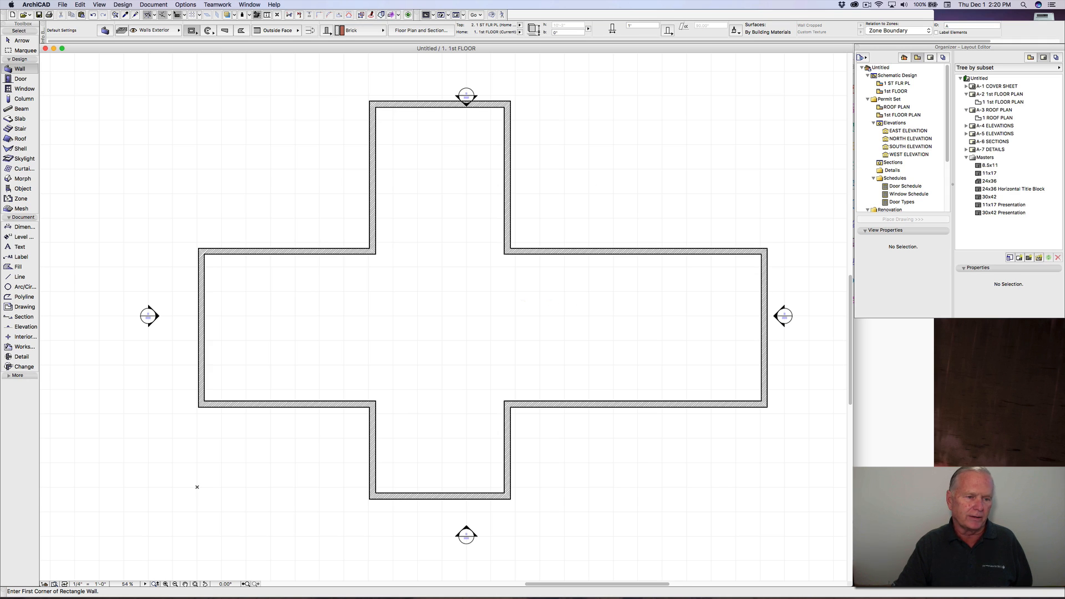
Step: Measure from the west wing's upper outer corner, and measure the north wing's west wall from its inner corner to its top
key("m")
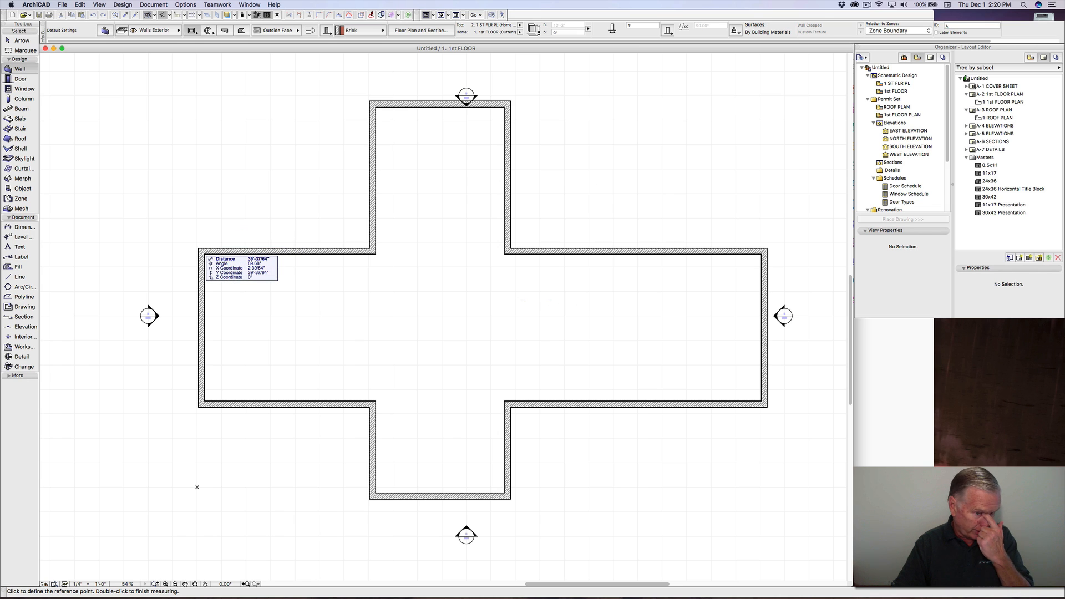
left_click(198, 250)
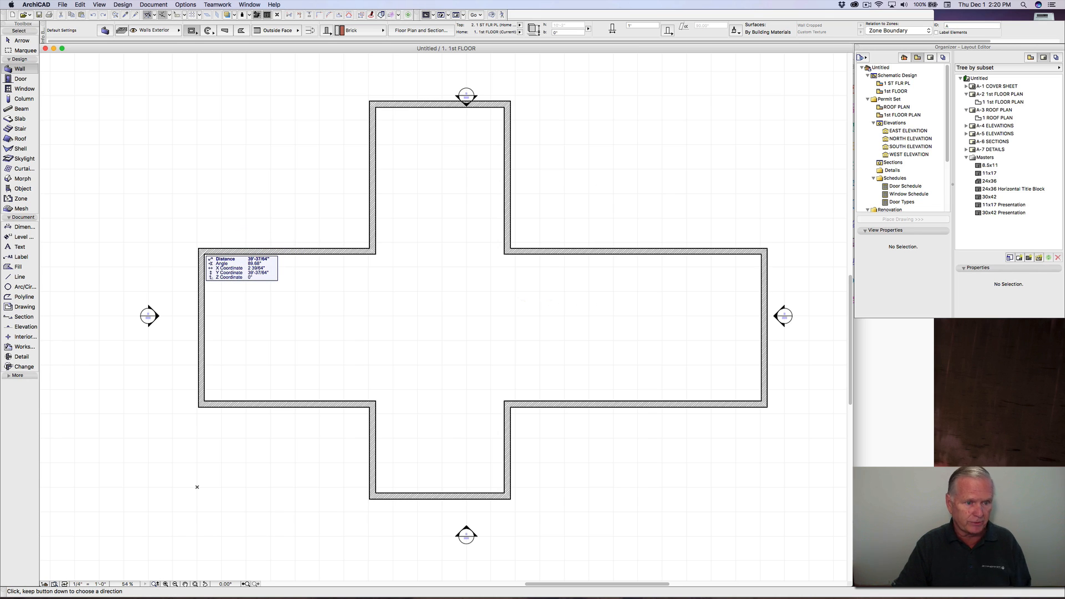
left_click(198, 249)
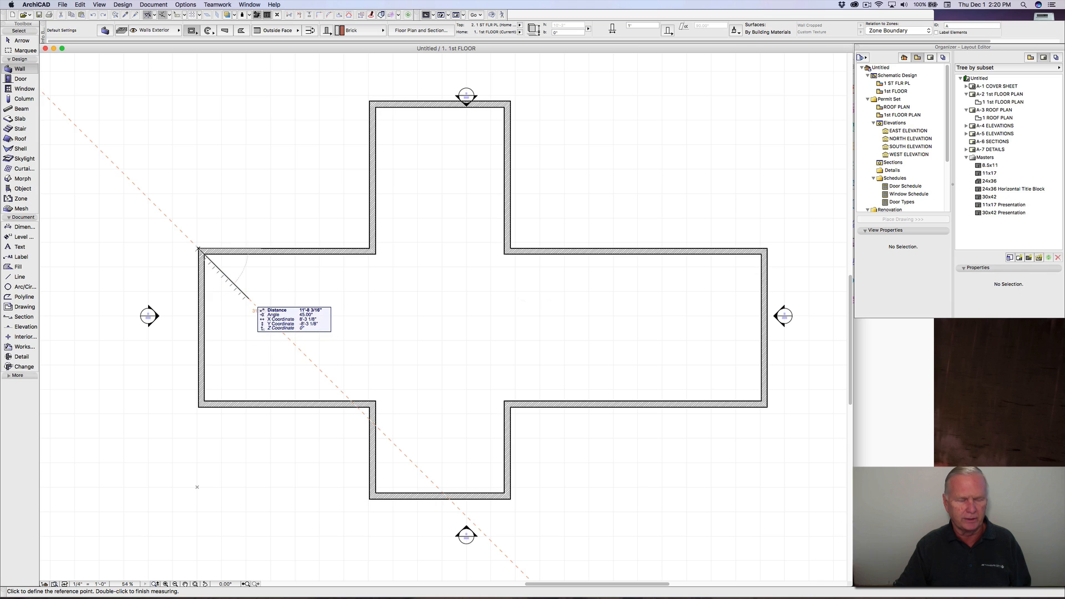
key("Escape")
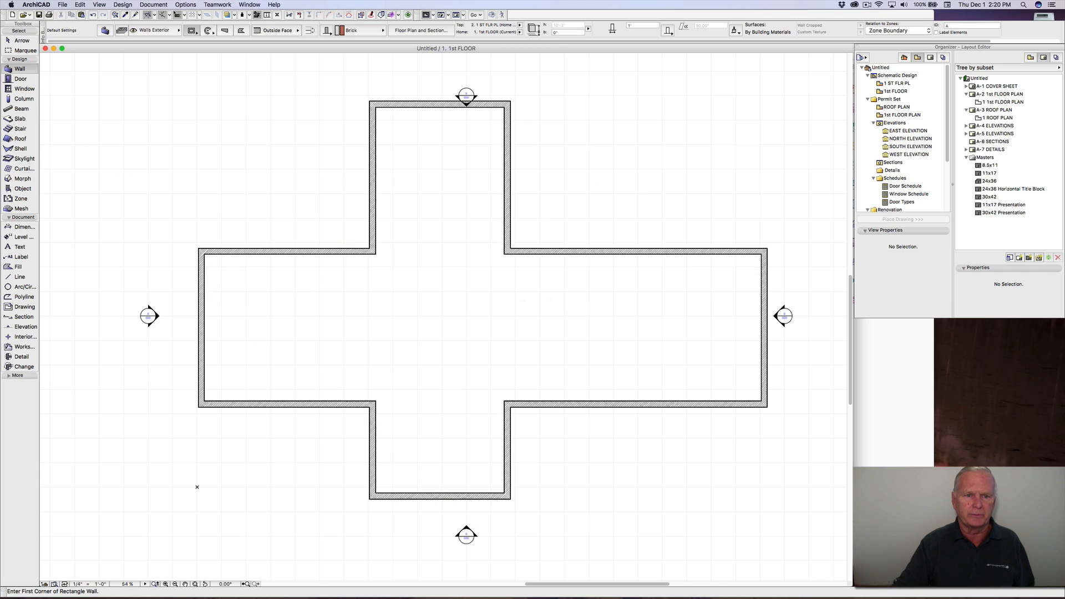
key("m")
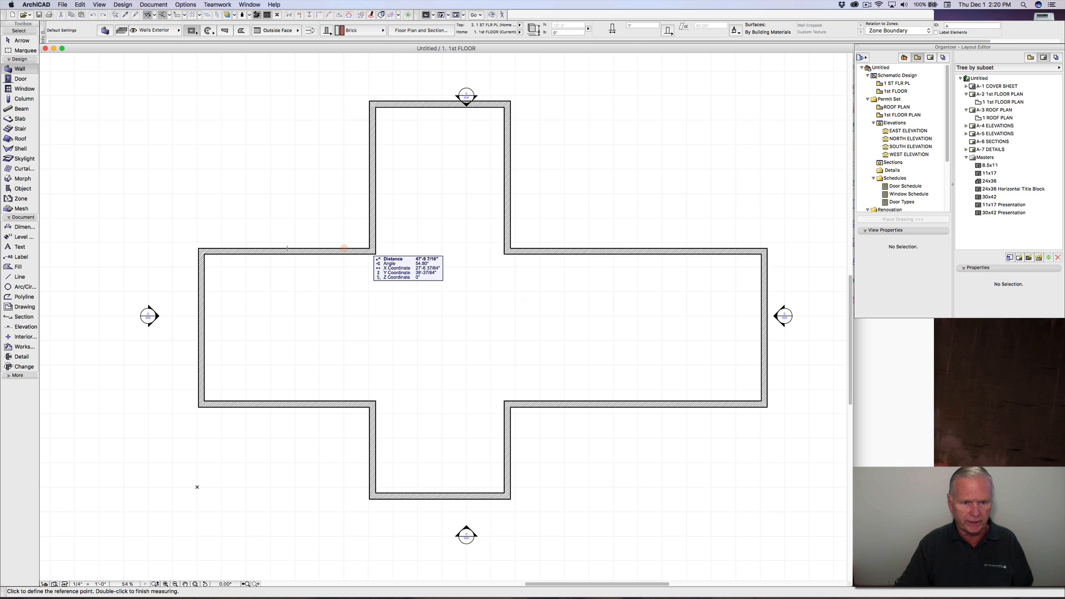
left_click(370, 248)
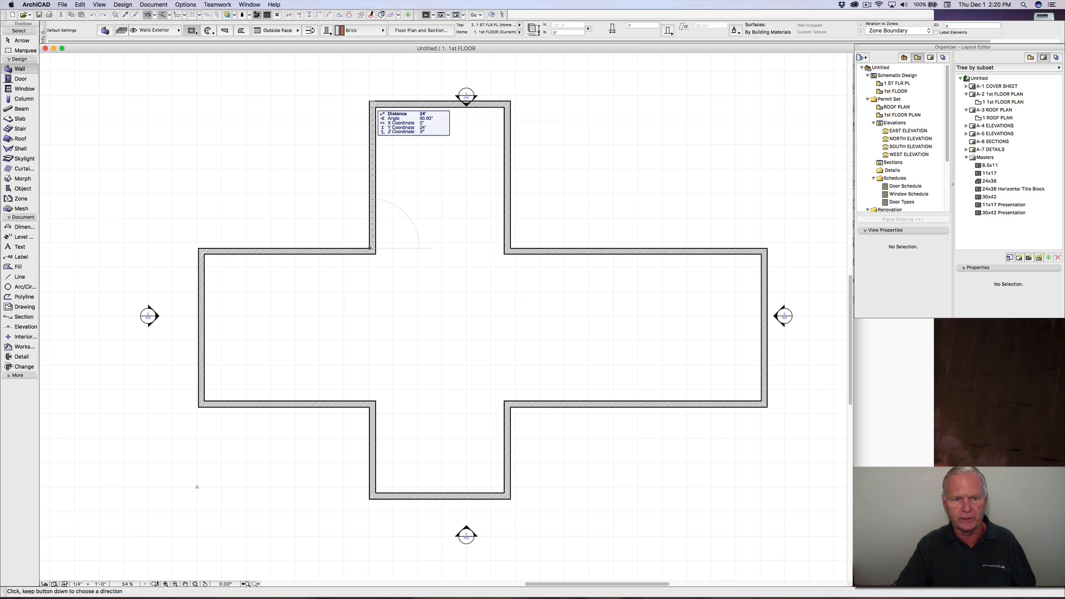
left_click(372, 104)
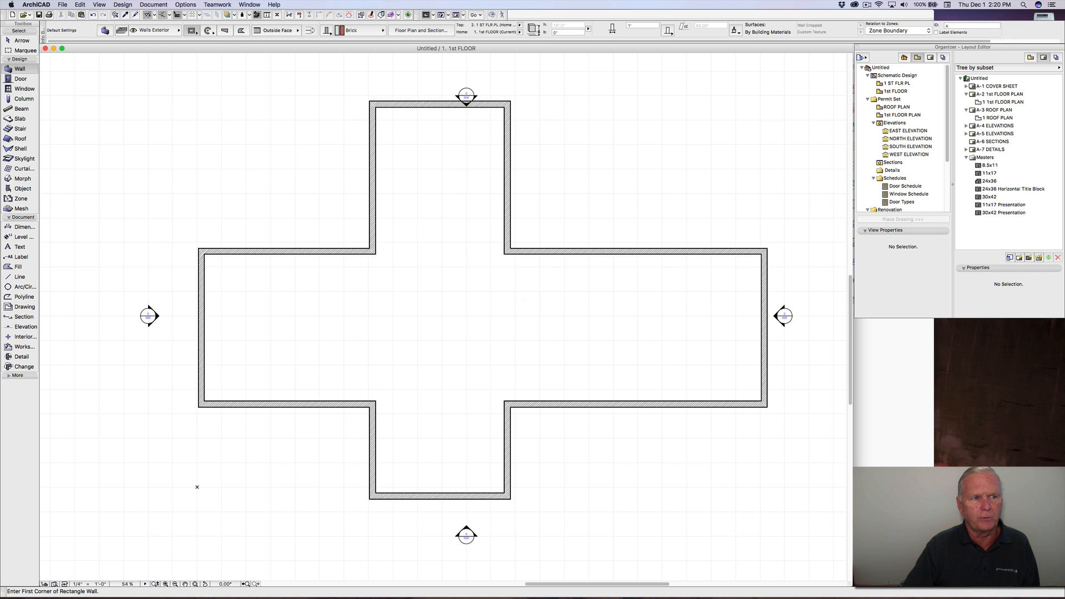
Step: Configure the Wall tool for single straight walls on the Walls Interior layer with a thickness of 6"
left_click(175, 31)
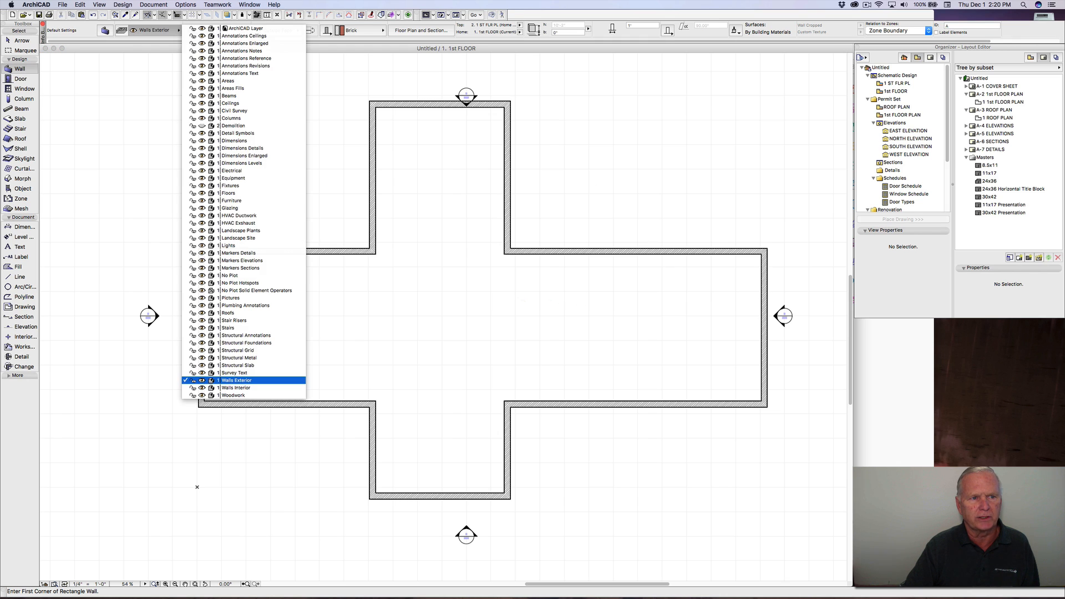
left_click(236, 388)
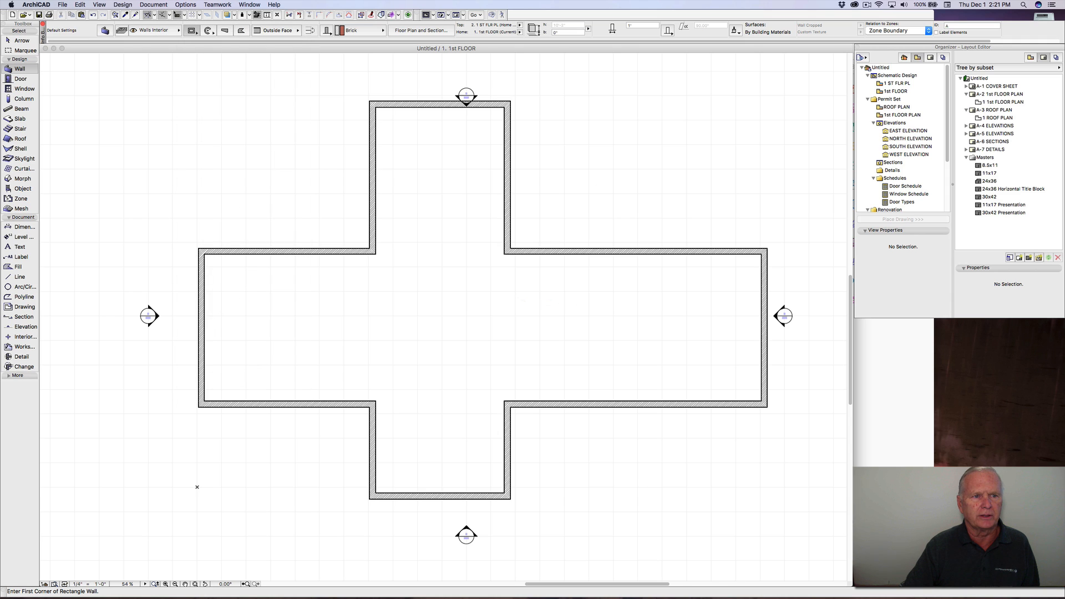
left_click(193, 31)
left_click(201, 34)
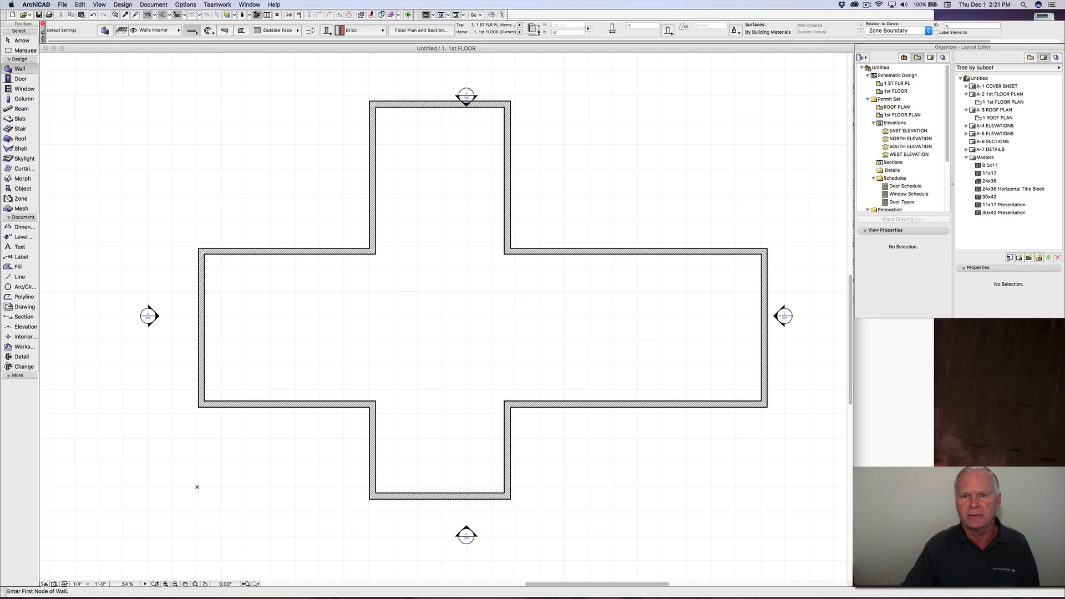
double_click(634, 26)
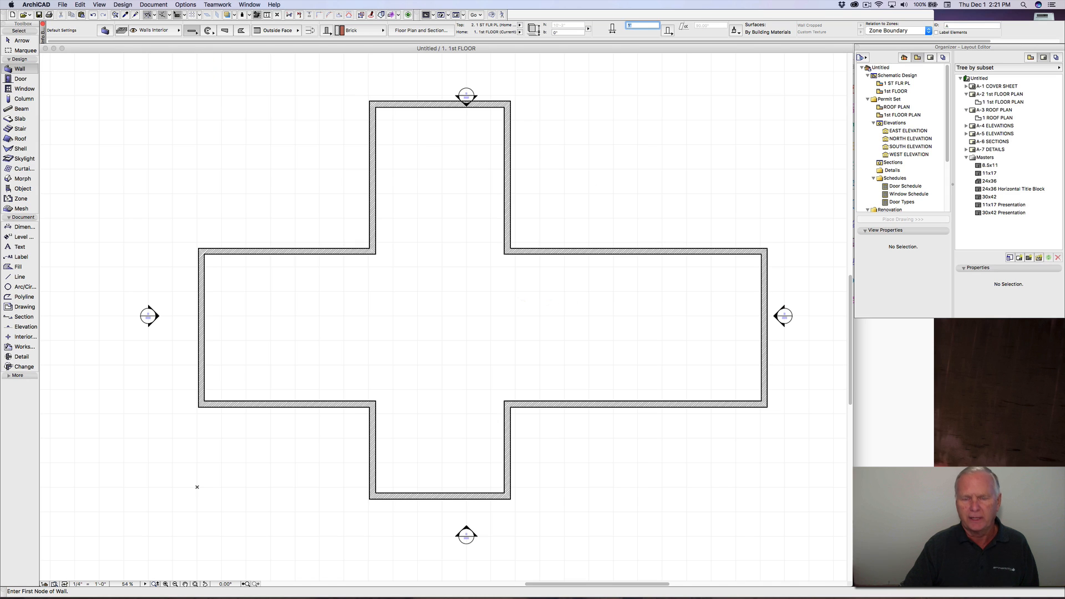
type("6\"")
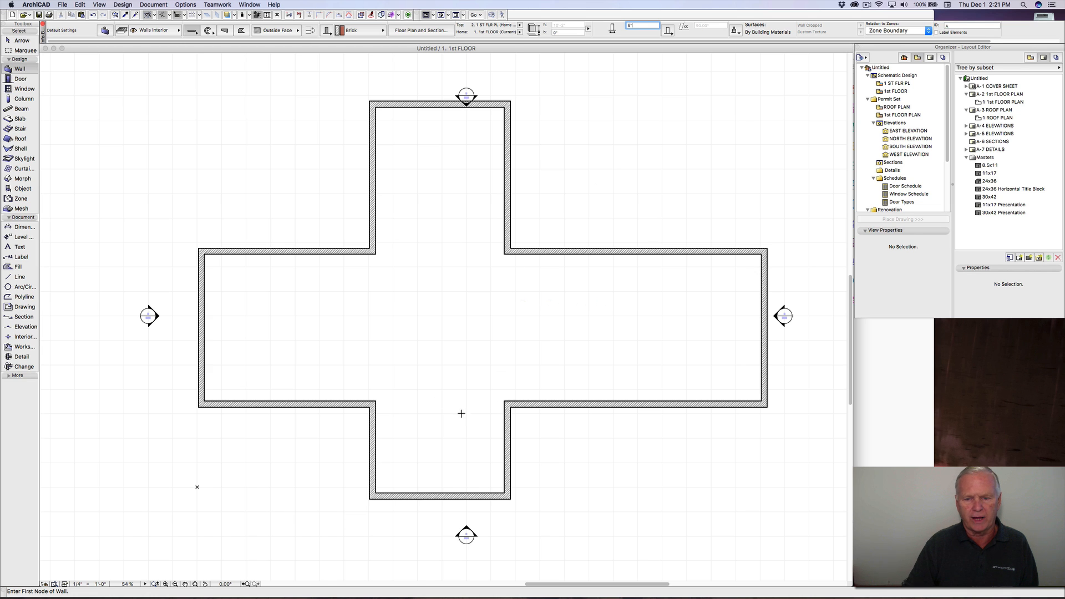
Step: Consult SKETCH IE.pdf in Acrobat and draw ArchiCAD interior walls across the central area's south and east openings, flipping the wall's reference-line side
left_click(872, 400)
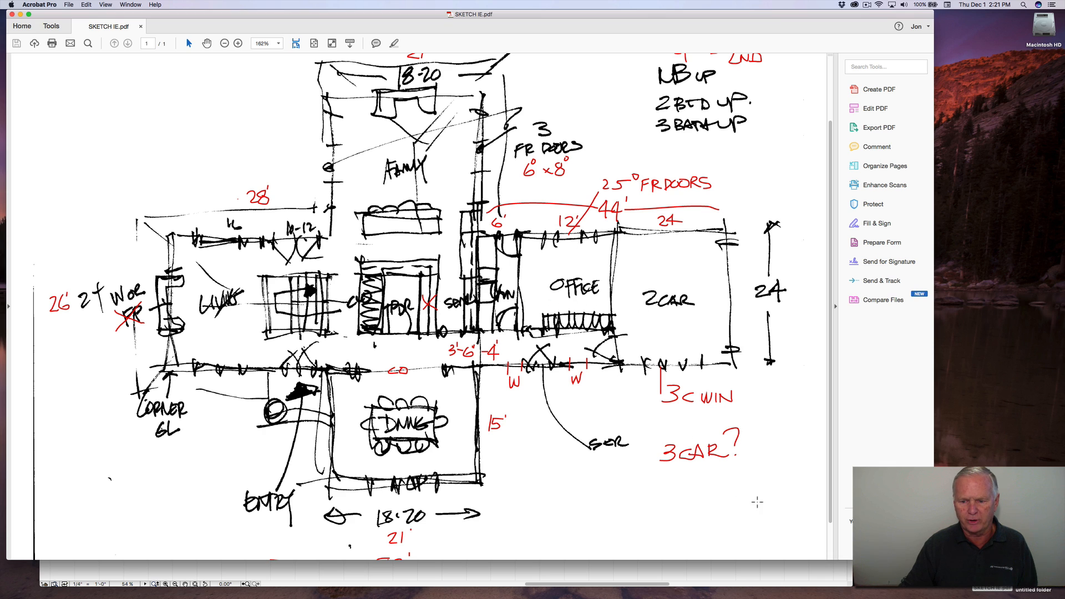
left_click(772, 572)
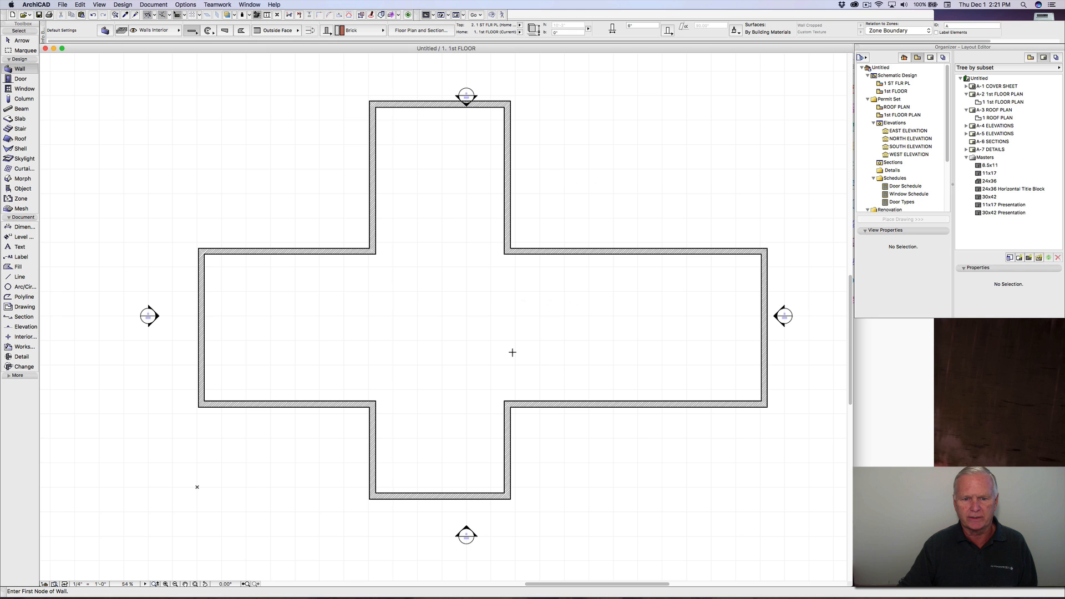
left_click(376, 400)
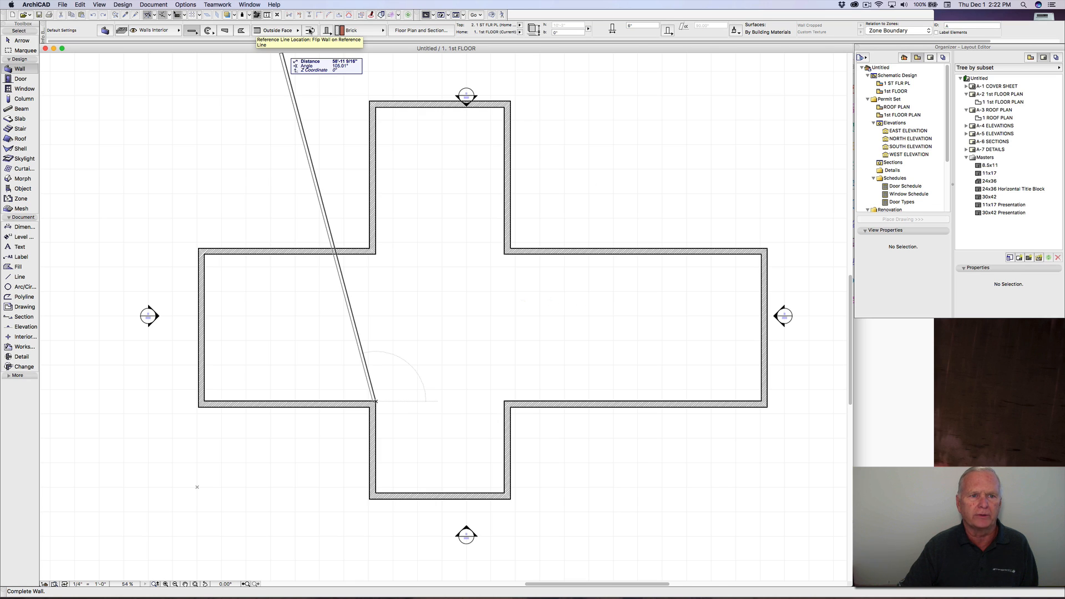
left_click(310, 30)
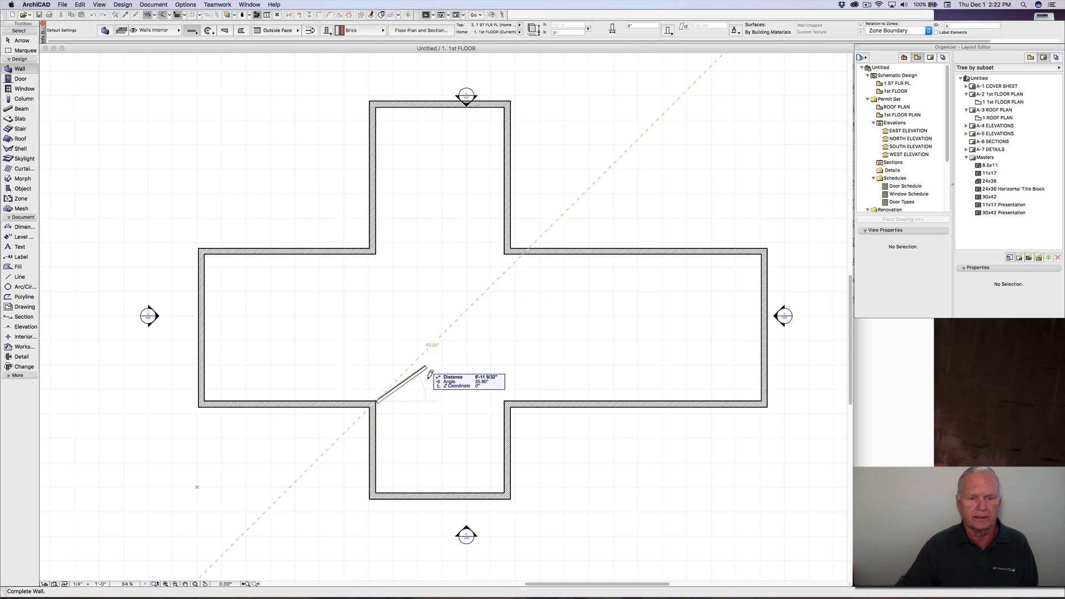
left_click(507, 400)
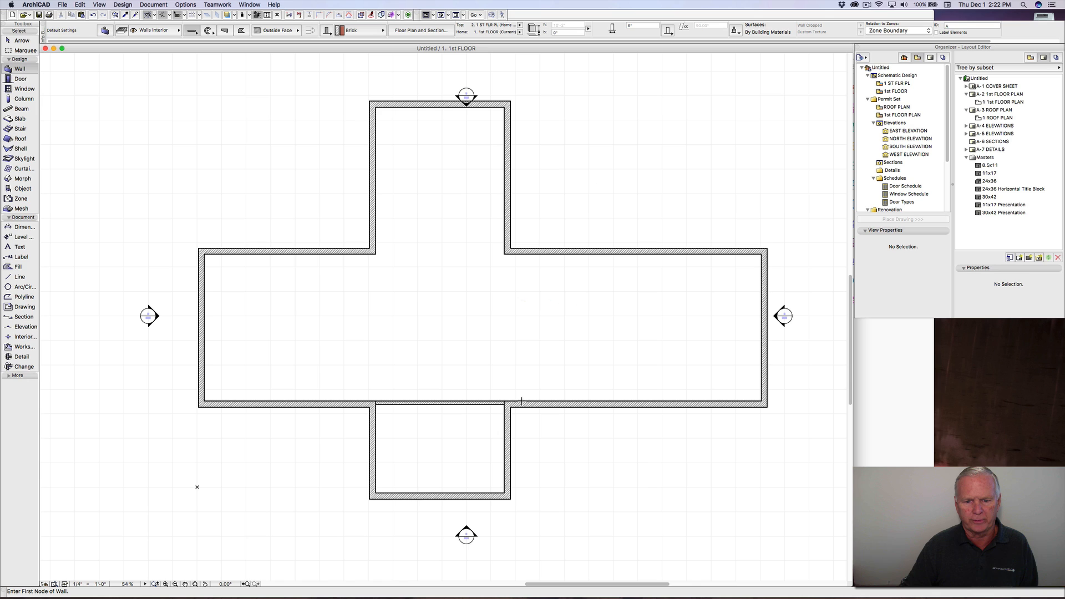
left_click(507, 400)
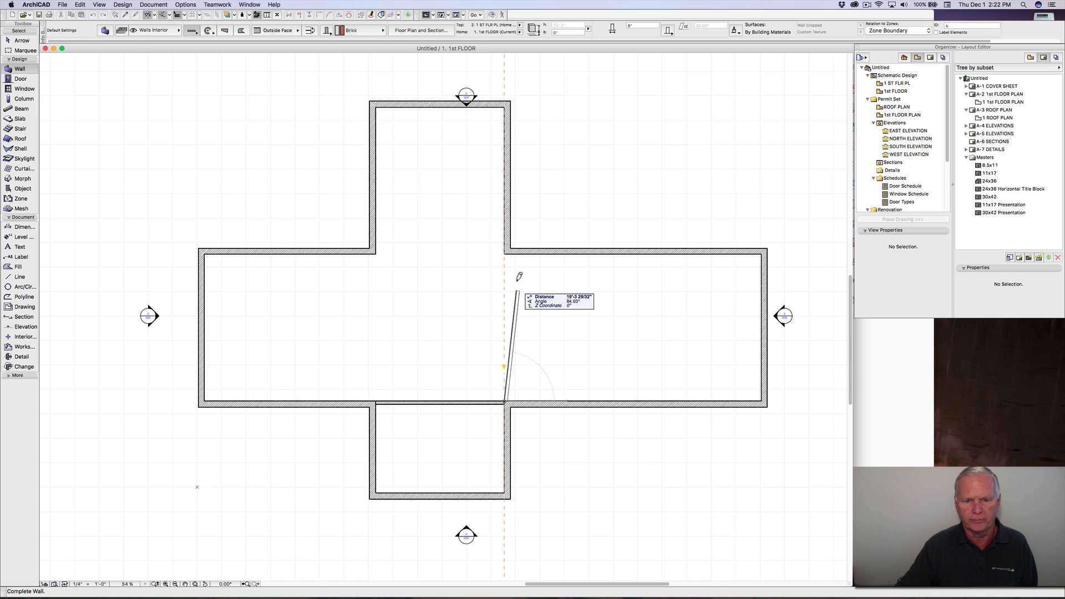
left_click(506, 253)
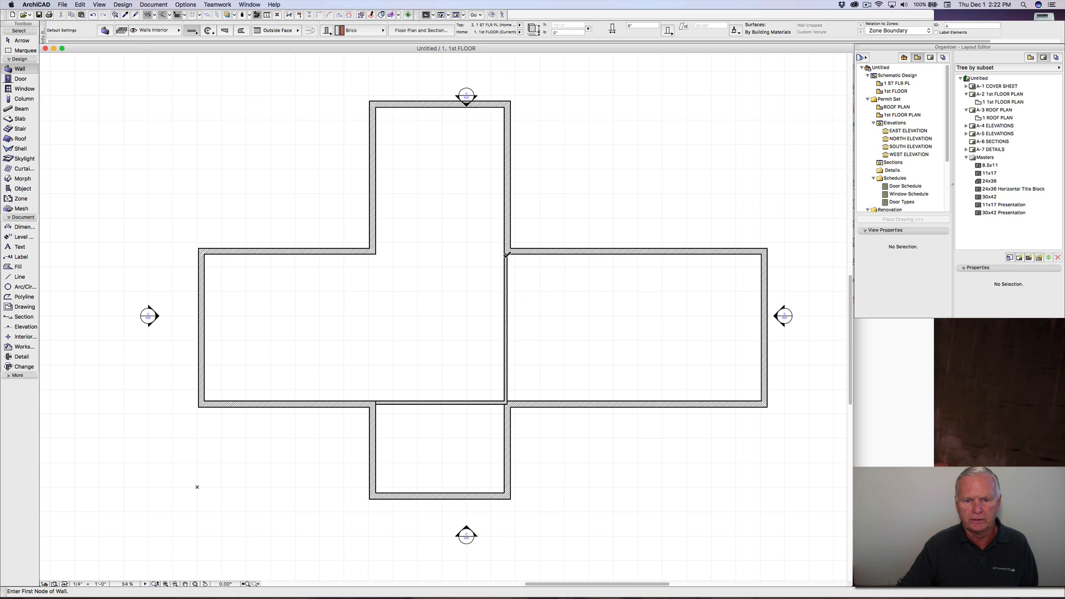
Step: Place a vertical guide line 24' from the east exterior wall's inner face and draw an interior wall along it across the east wing
left_click(762, 270)
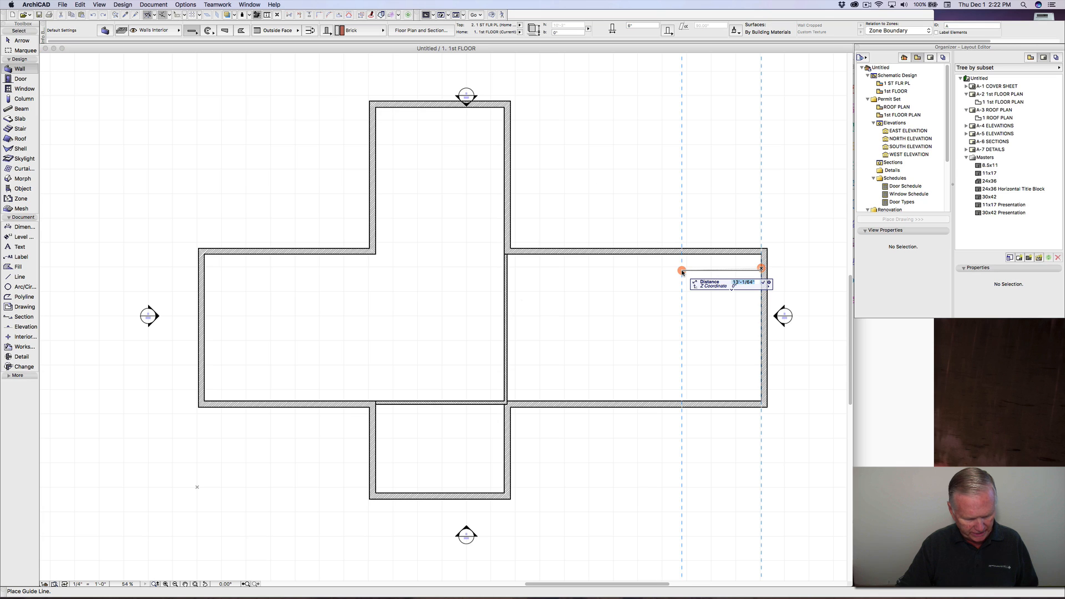
key("Tab")
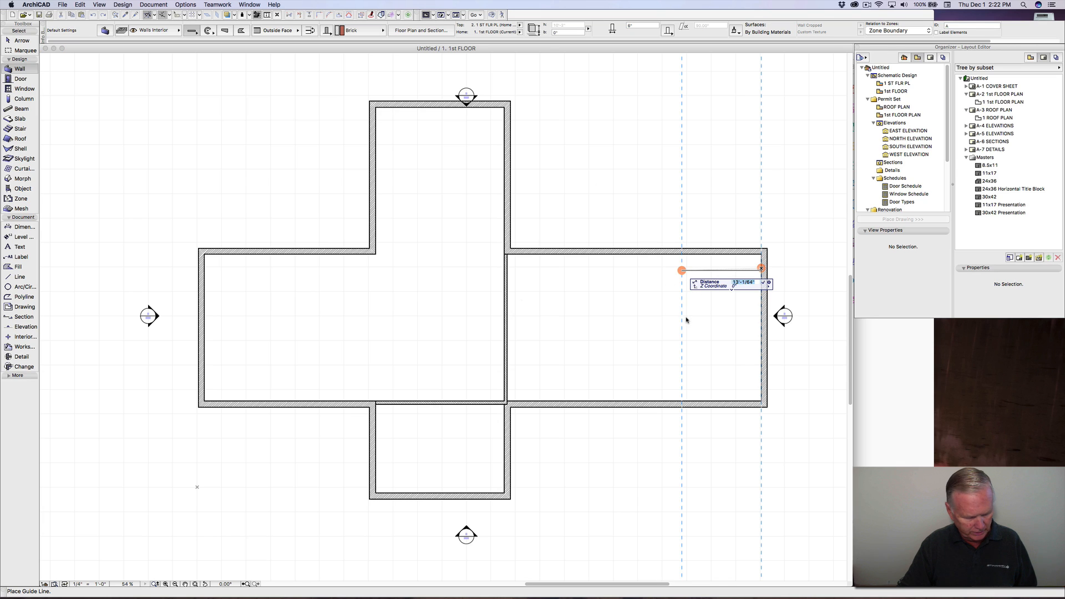
type("24")
key("Return")
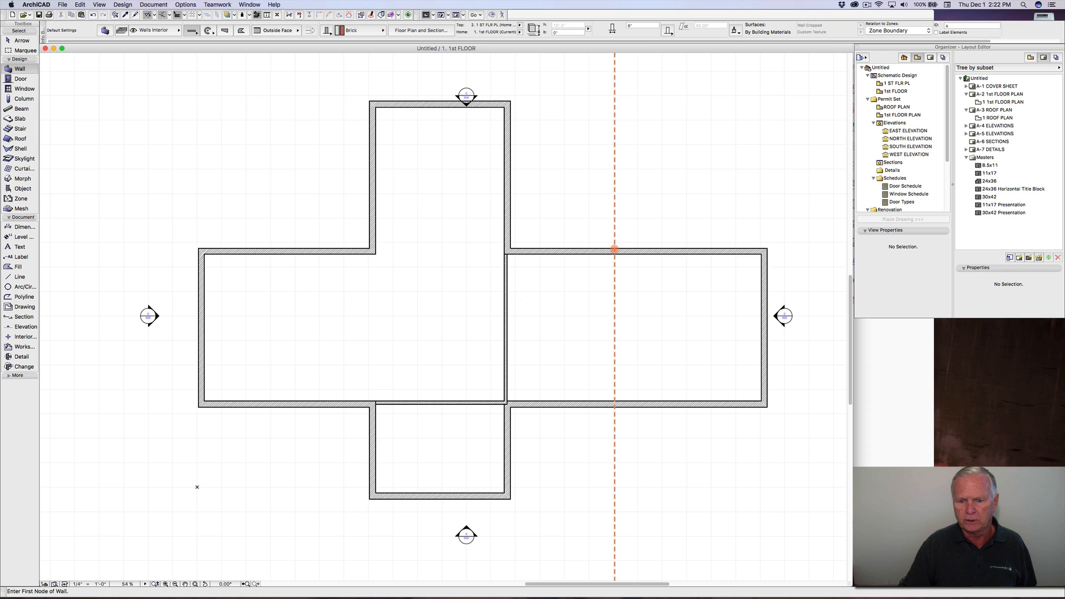
left_click(615, 401)
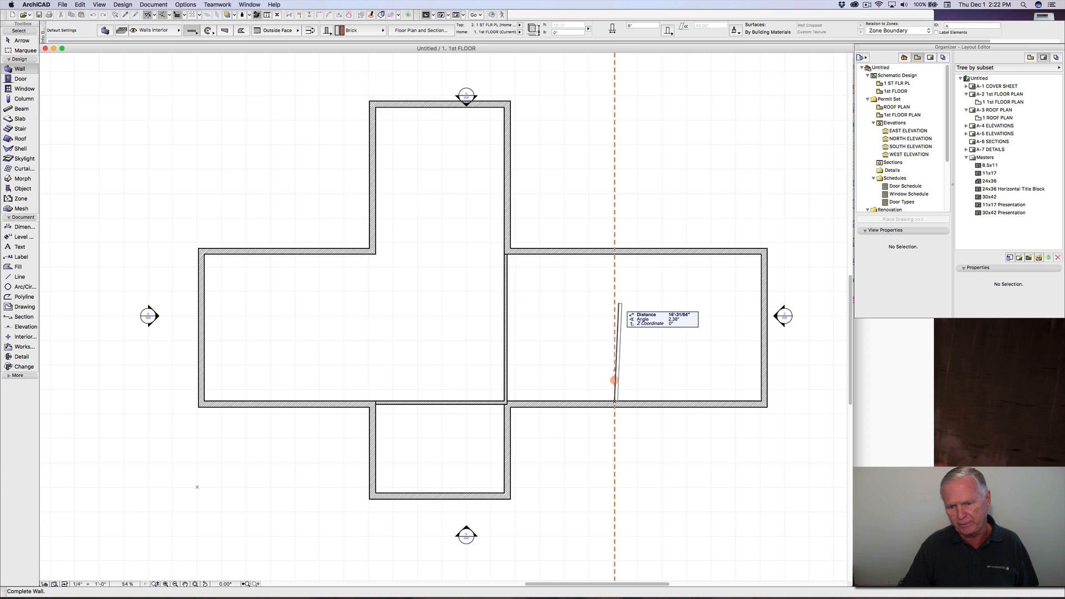
key("Escape")
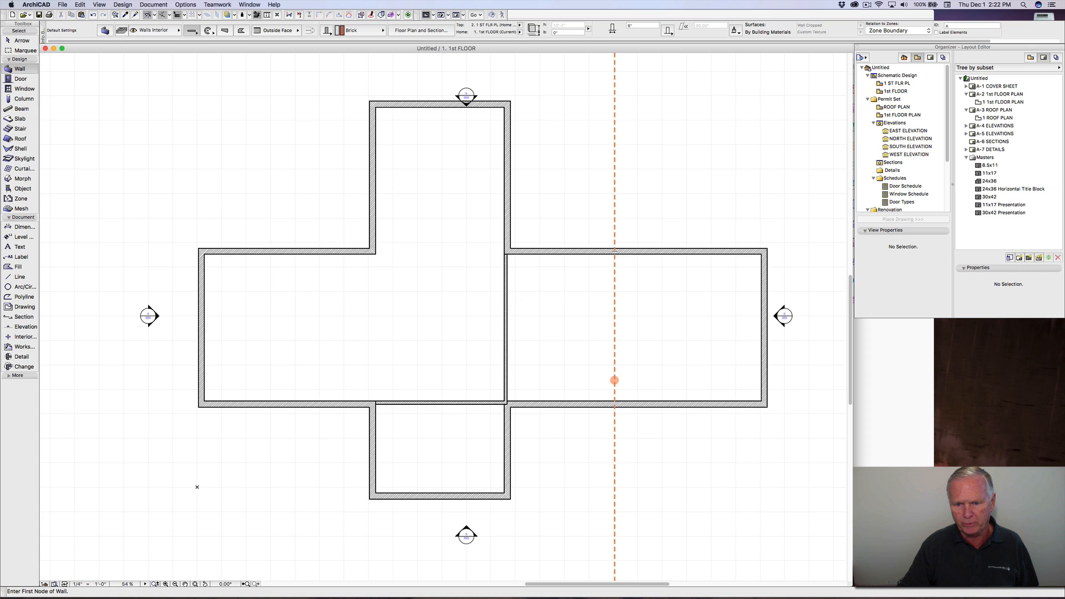
left_click(614, 254)
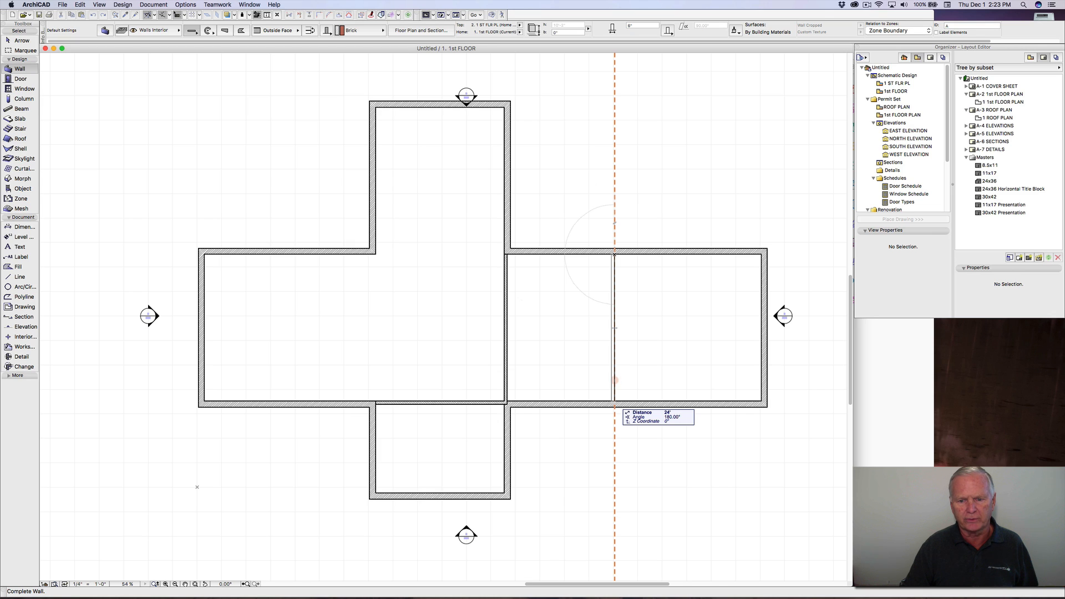
left_click(614, 404)
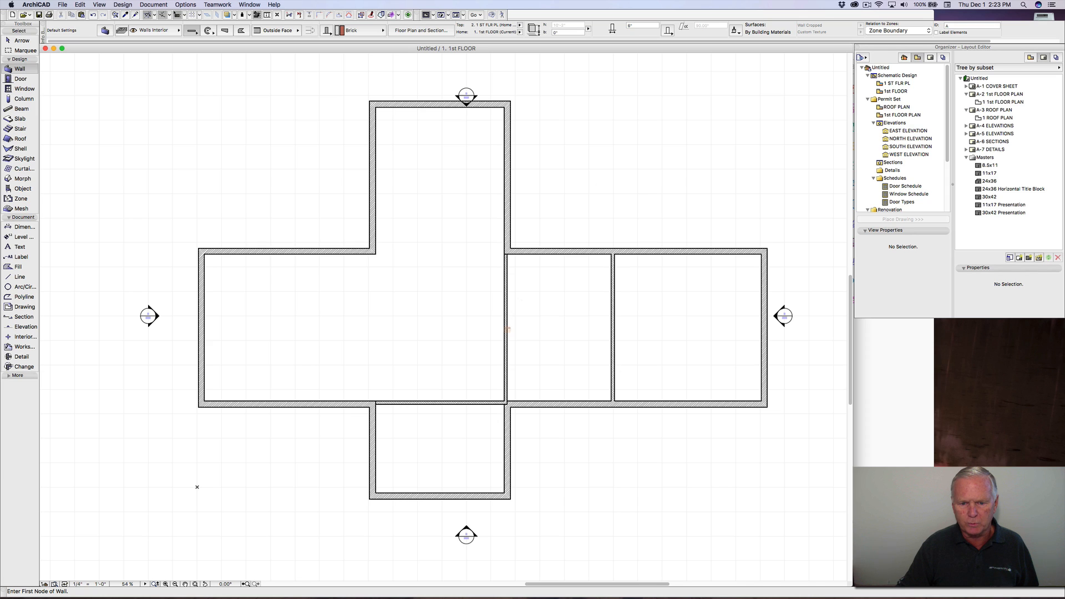
Step: Place a vertical guide line 6' east of the central area's east interior wall and draw another interior wall along it across the wing
mouse_move(507, 330)
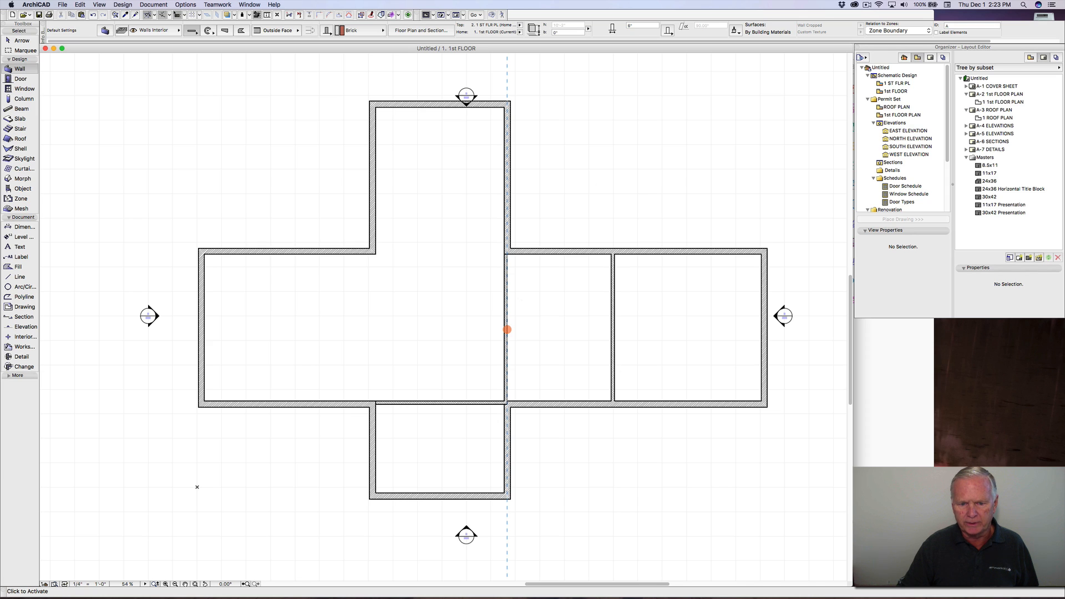
left_click(506, 330)
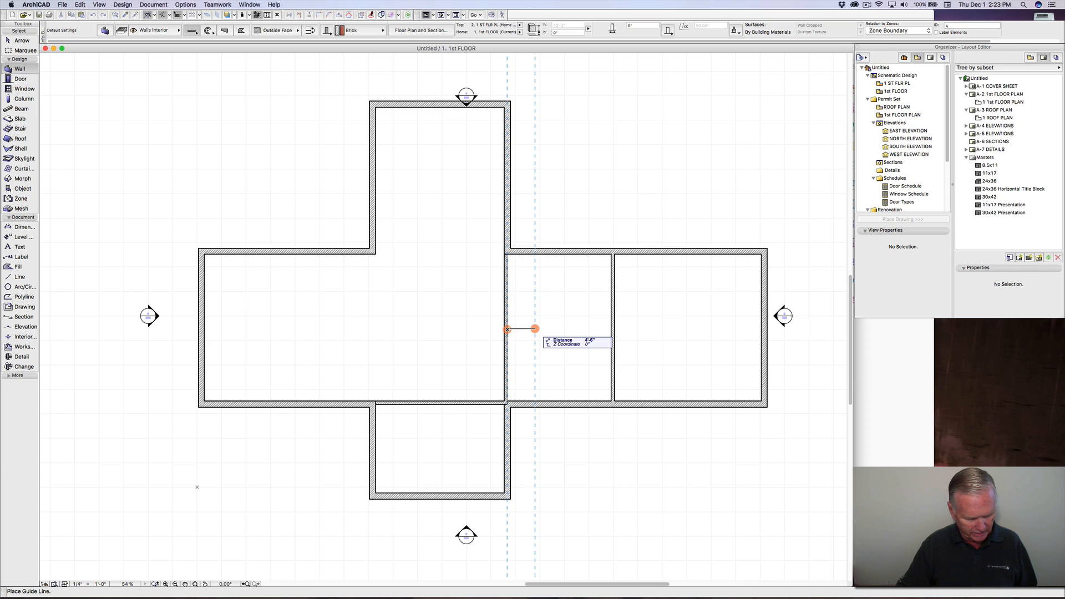
key("Tab")
type("6")
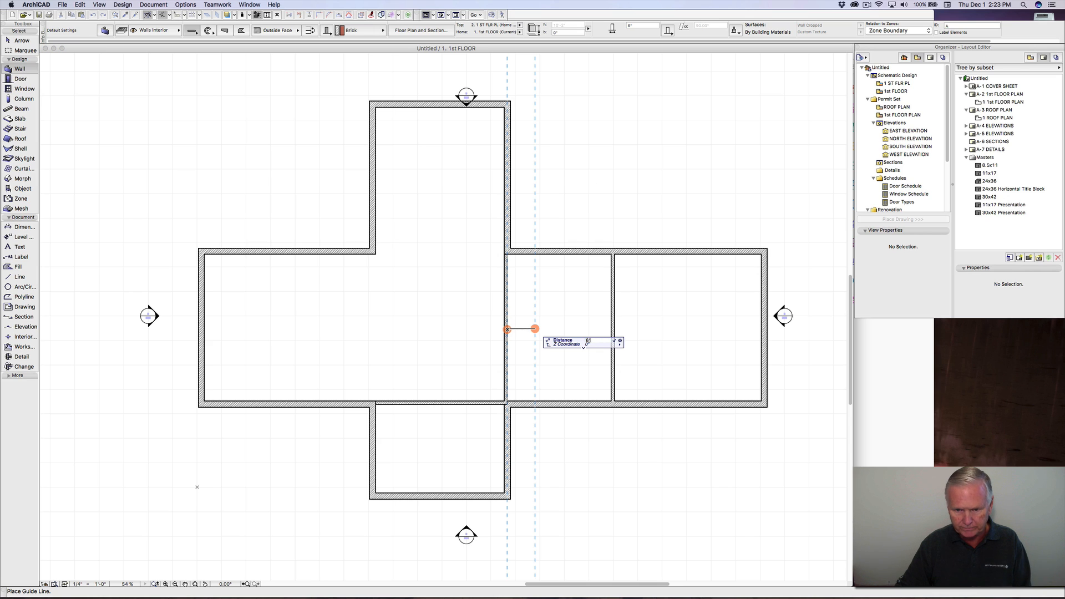
key("Return")
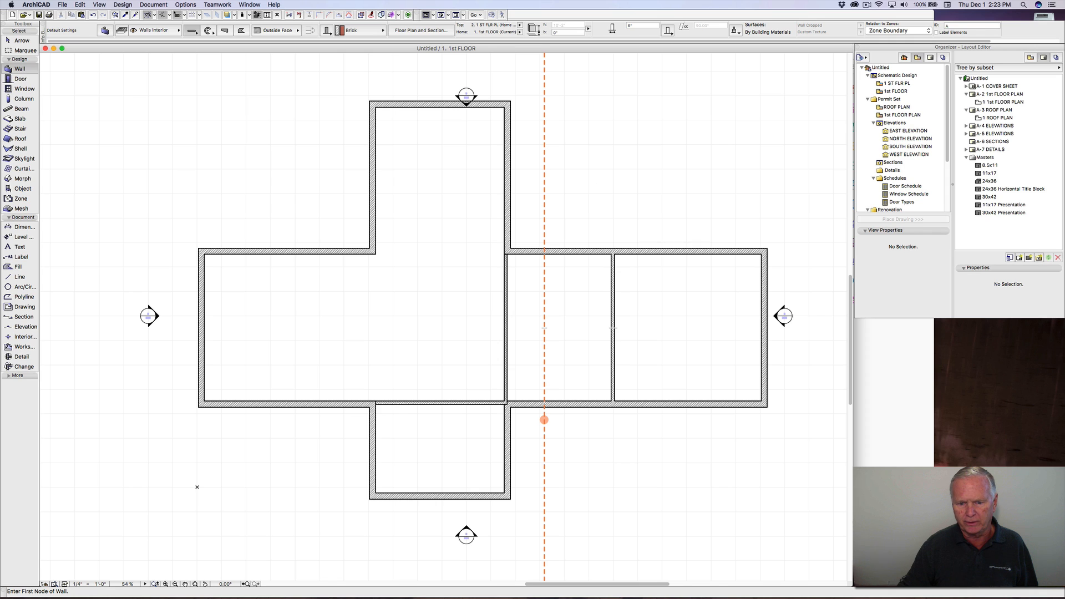
left_click(544, 405)
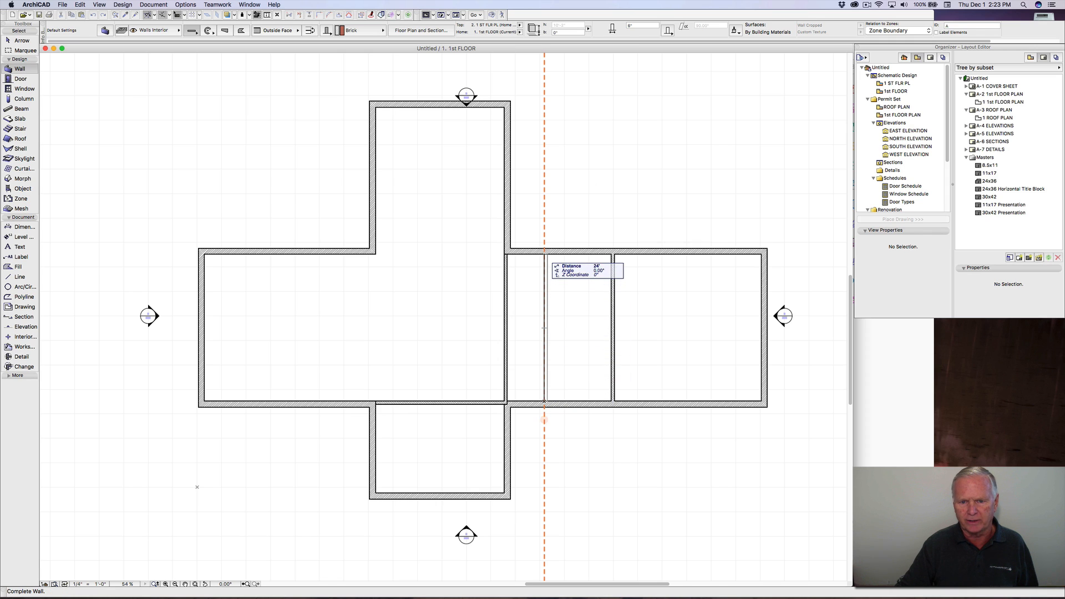
left_click(545, 254)
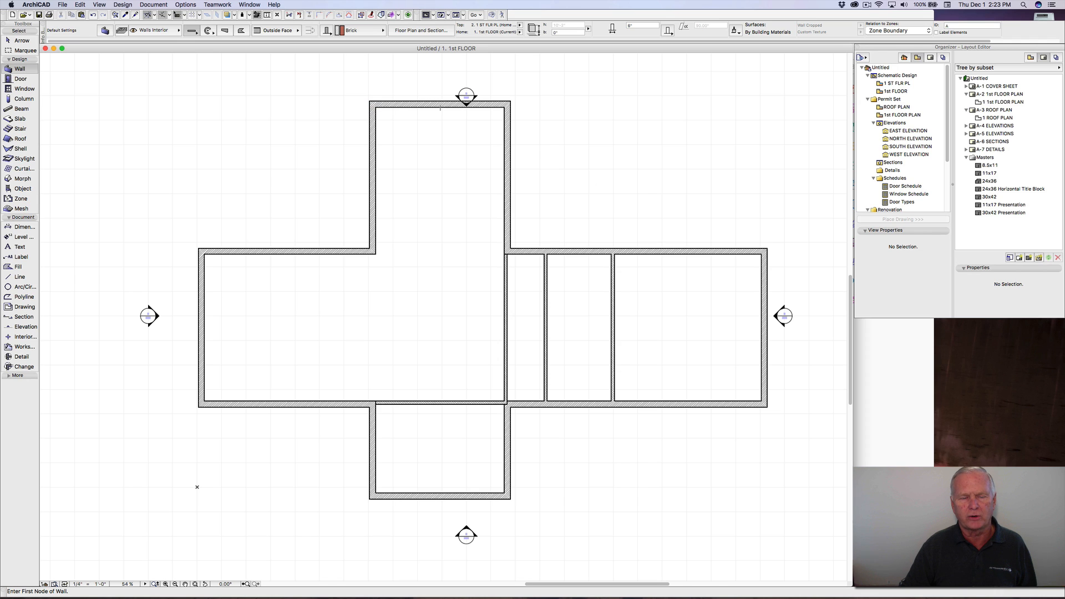
Step: Draw a corridor interior wall along a guide line 5' north of the south exterior wall, and trim the two cross-wall segments south of it
left_click(398, 130)
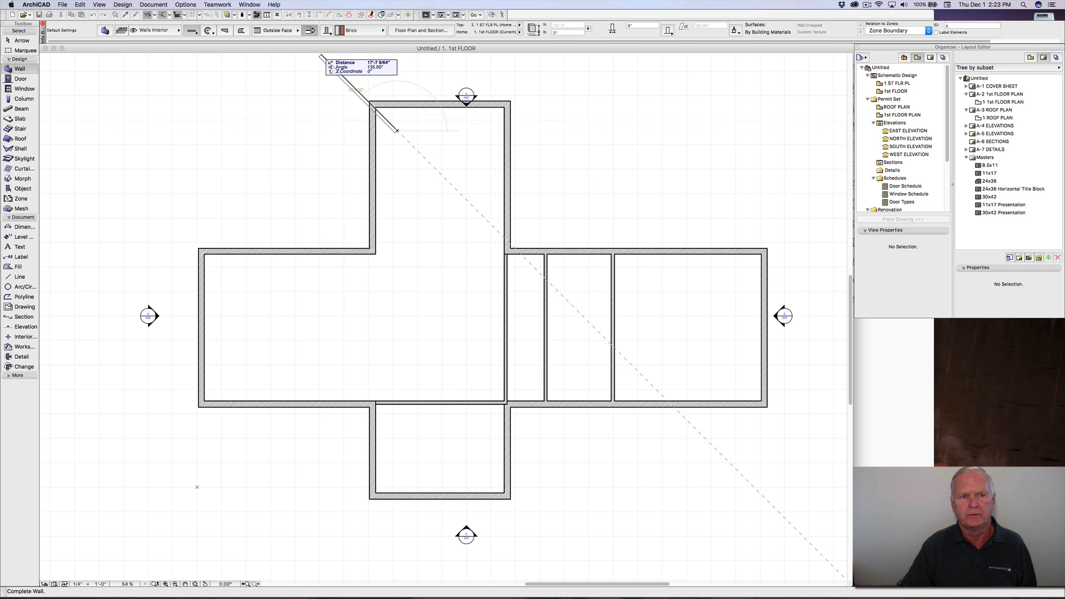
key("Escape")
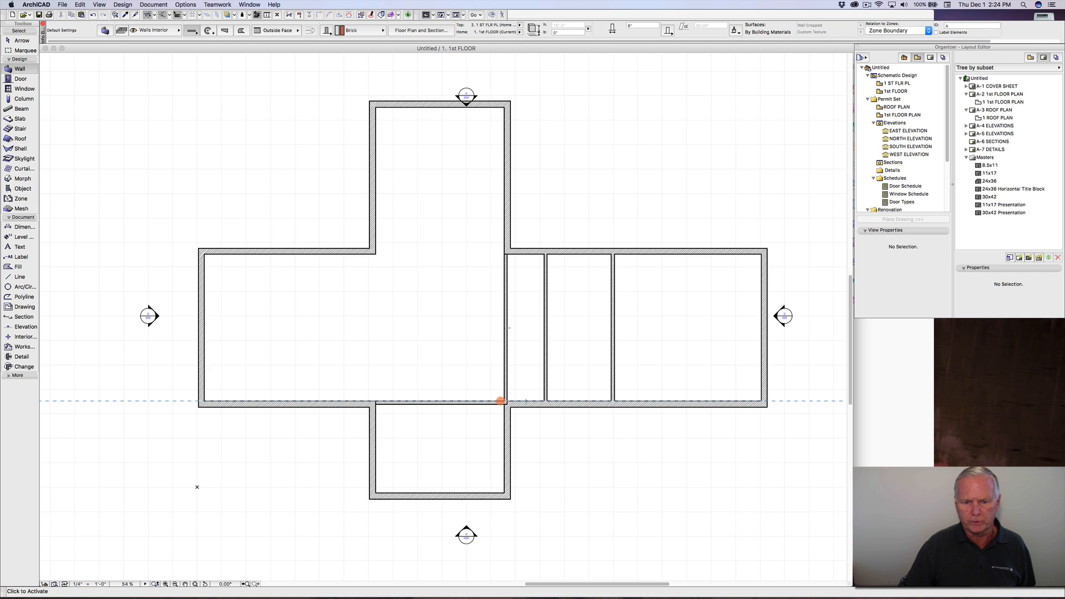
left_click(500, 400)
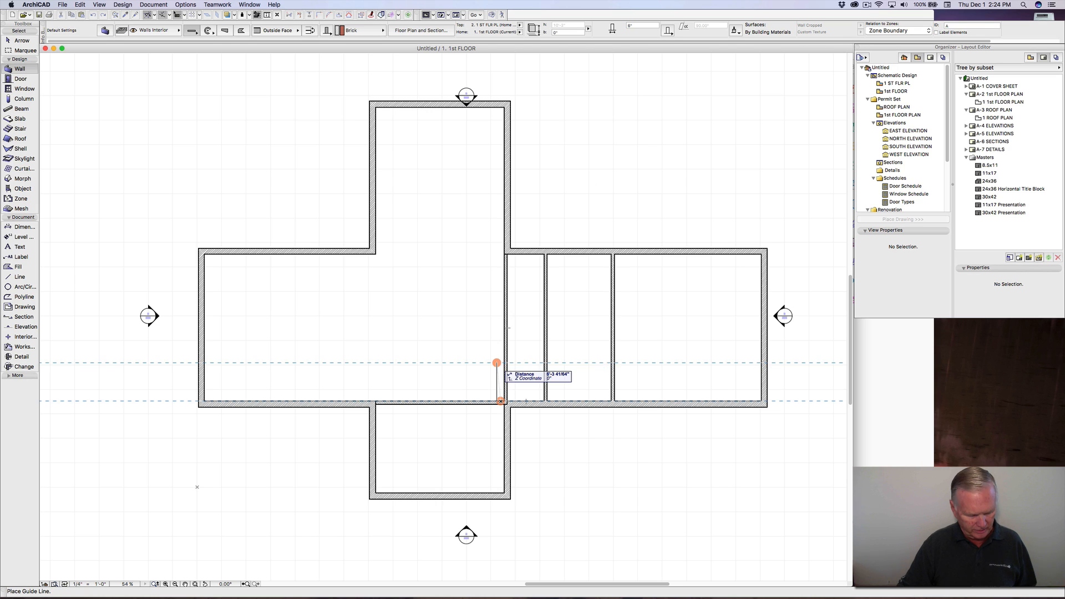
type("5")
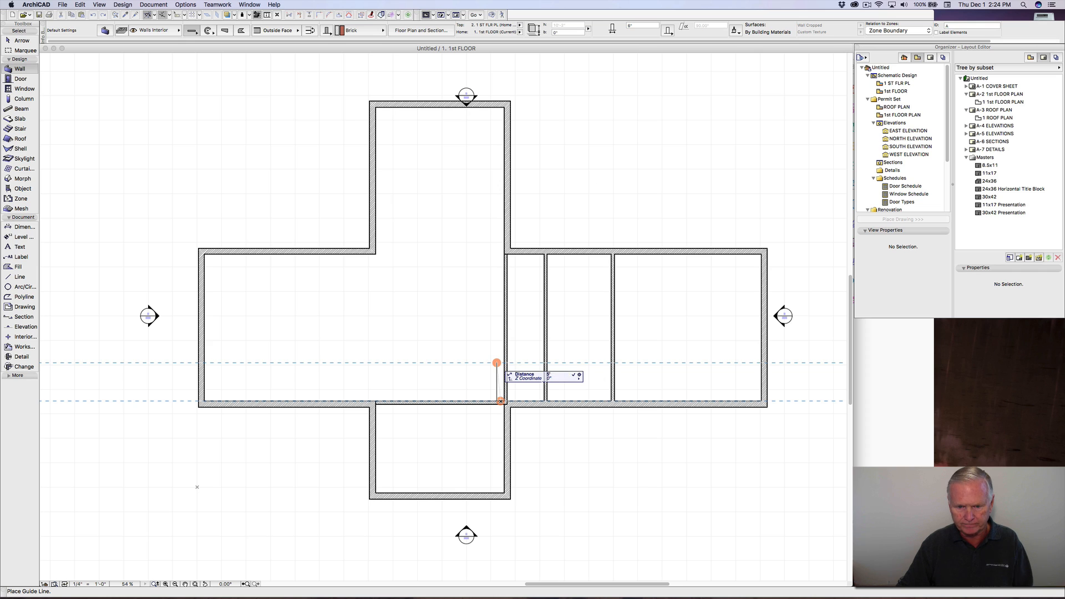
key("Return")
left_click(611, 371)
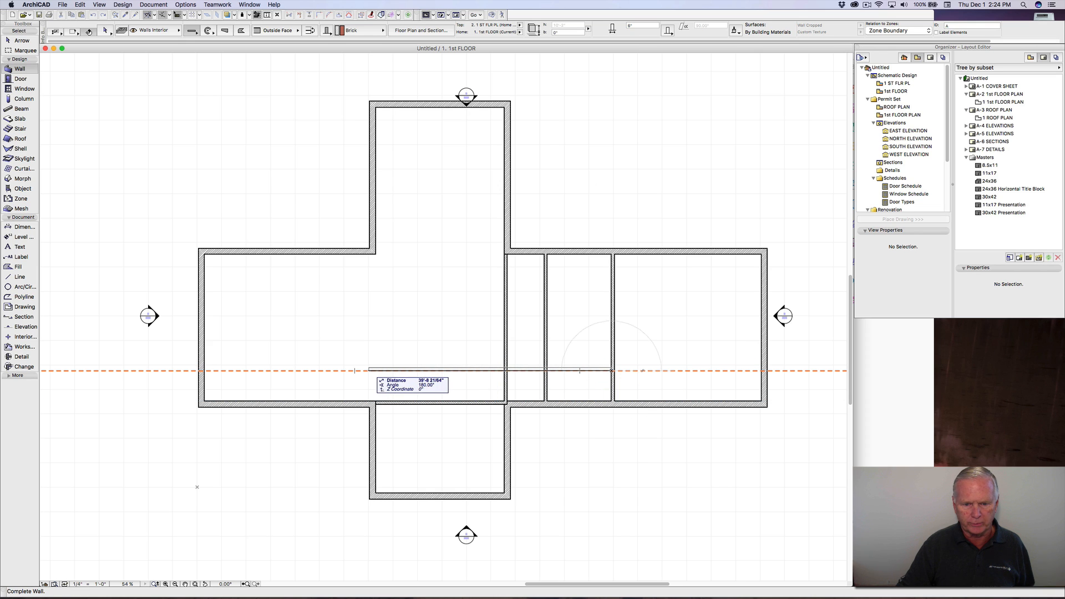
left_click(368, 370)
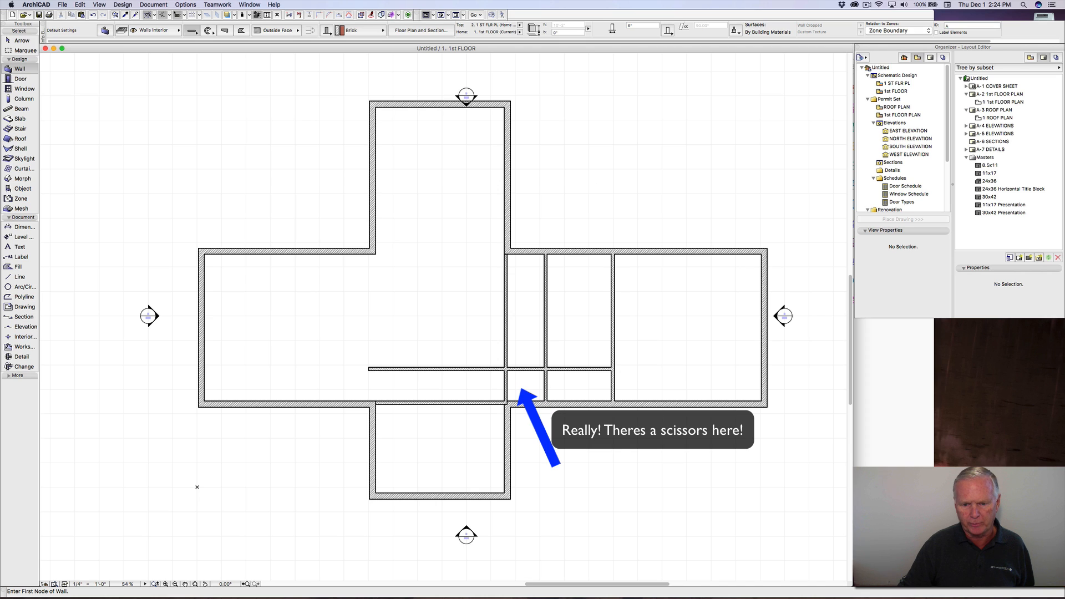
left_click(543, 386, "super")
left_click(505, 386, "super")
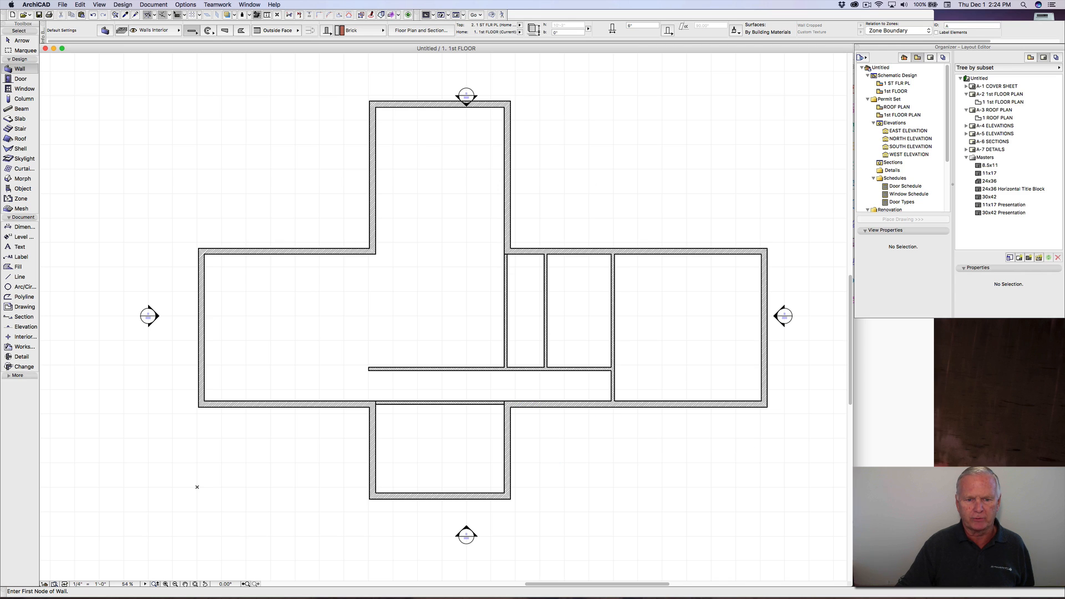
Step: Consult the sketch PDF and draw an ArchiCAD interior wall north from the corridor wall, along a guide 4' east of the north wing's west wall
key("super+Tab")
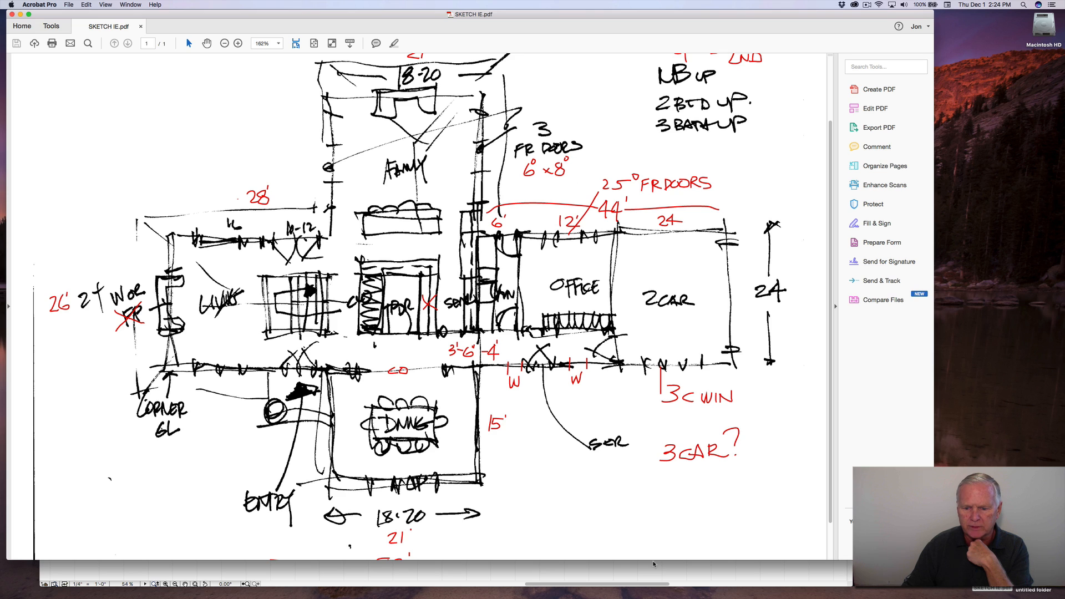
left_click(654, 563)
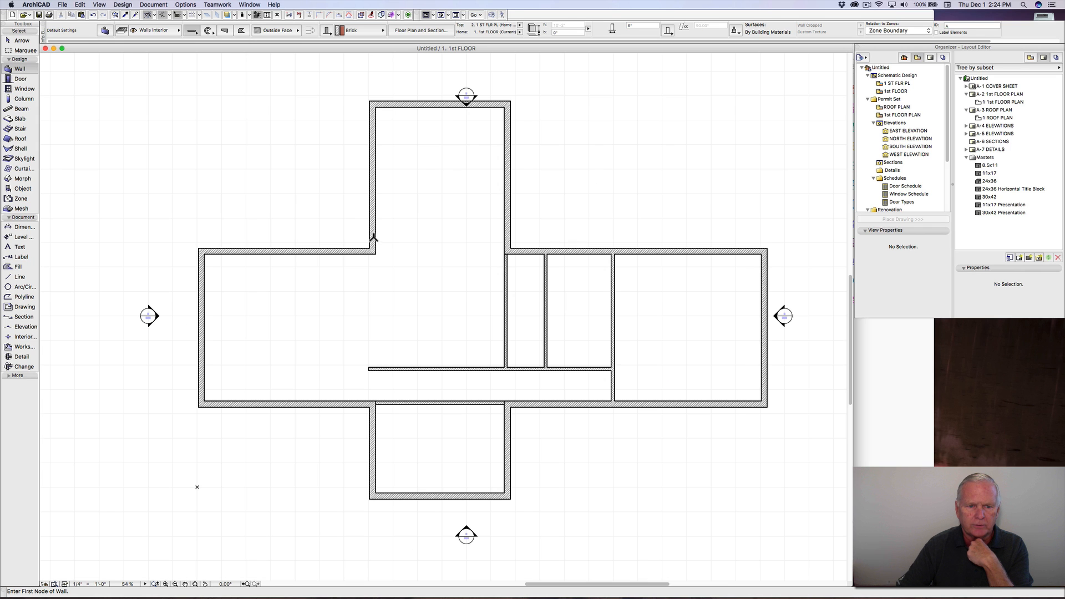
mouse_move(376, 252)
left_click_drag(376, 251, 405, 263)
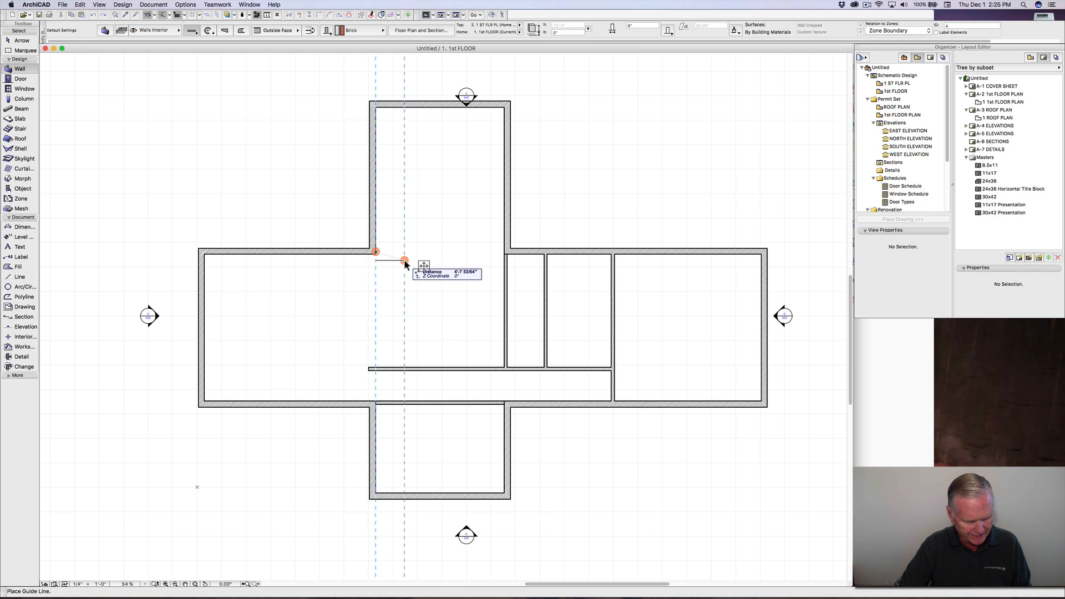
type("4")
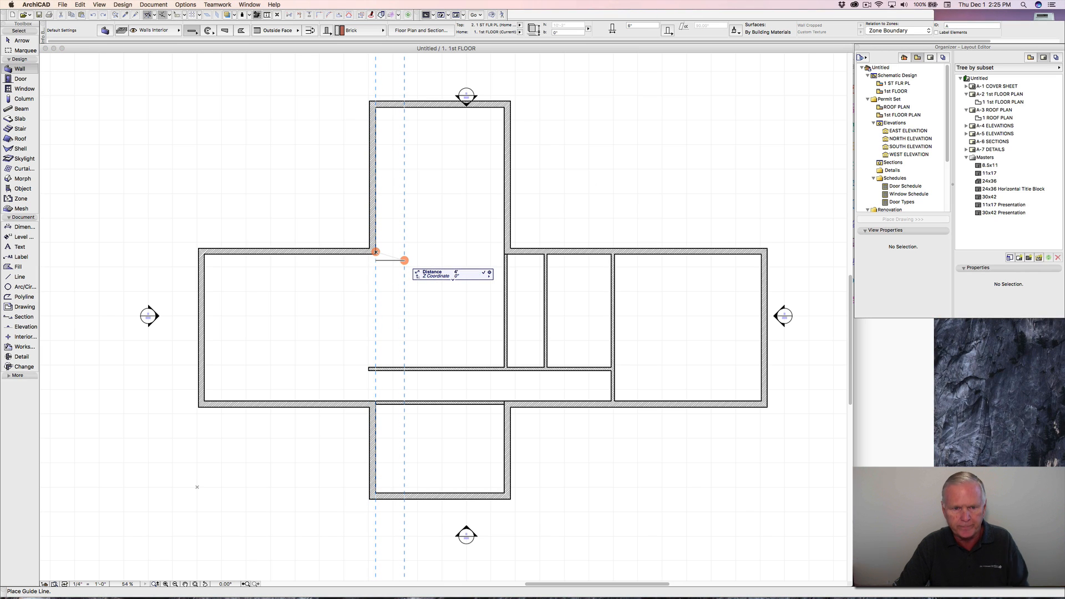
key("Return")
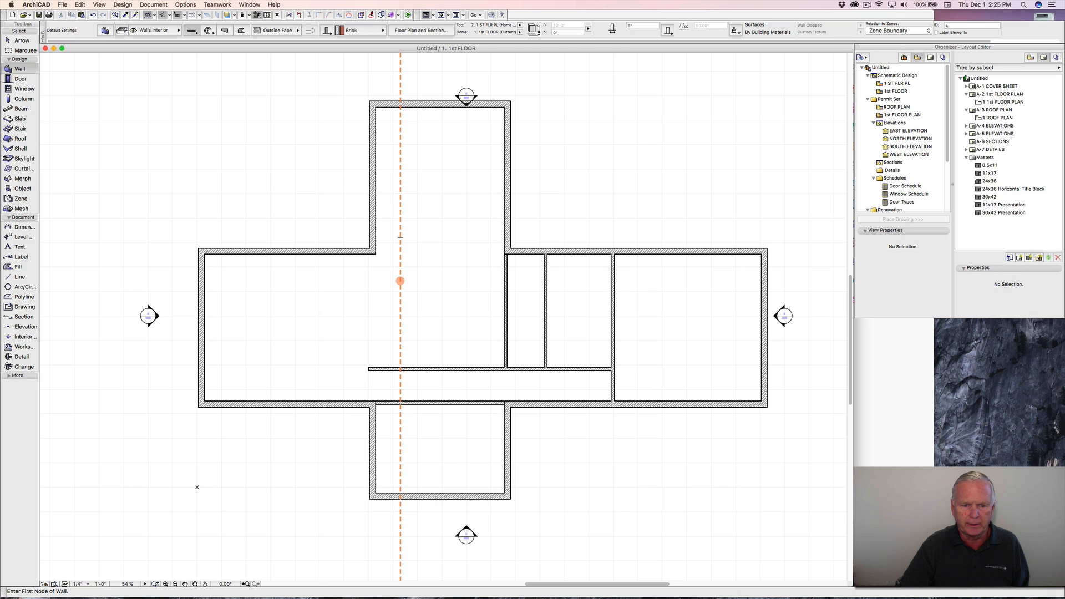
left_click(401, 368)
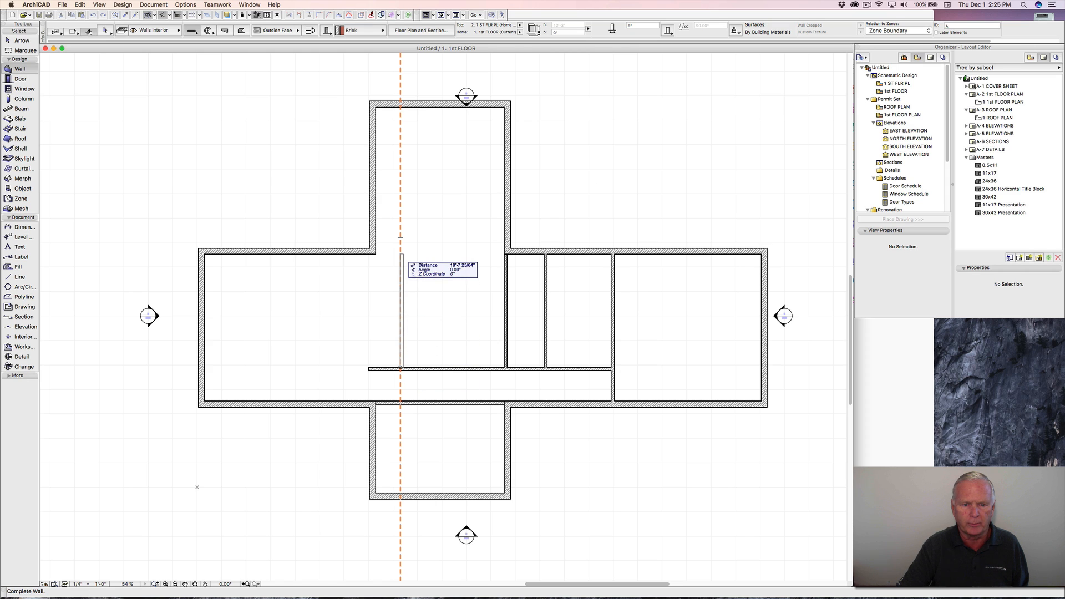
left_click(401, 253)
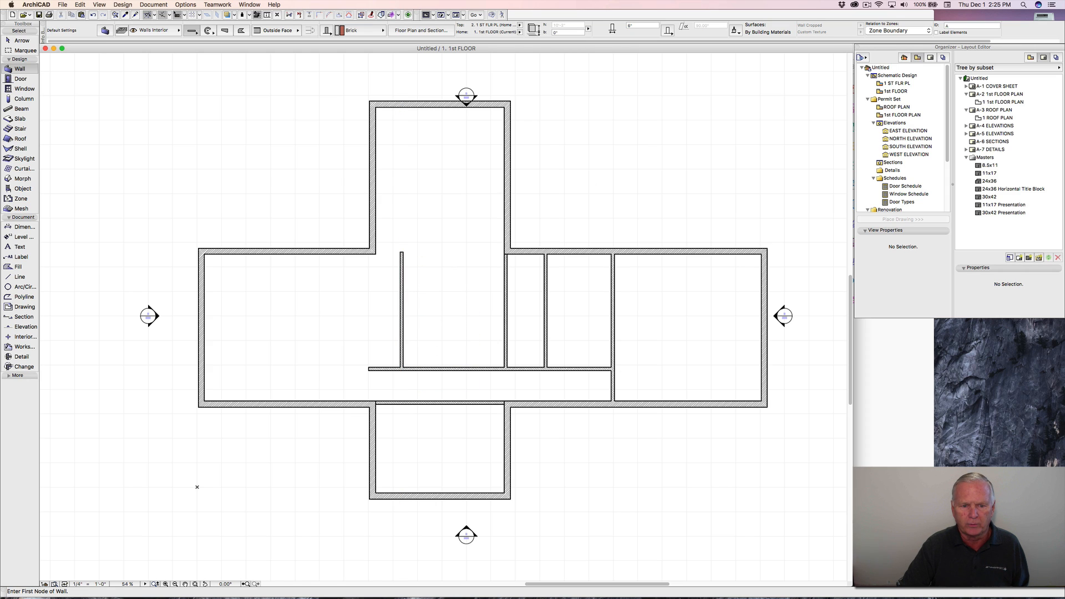
Step: Place a vertical guide line 2'-1" east of the new wall and draw a shorter interior wall north from the corridor wall along it
left_click(403, 346)
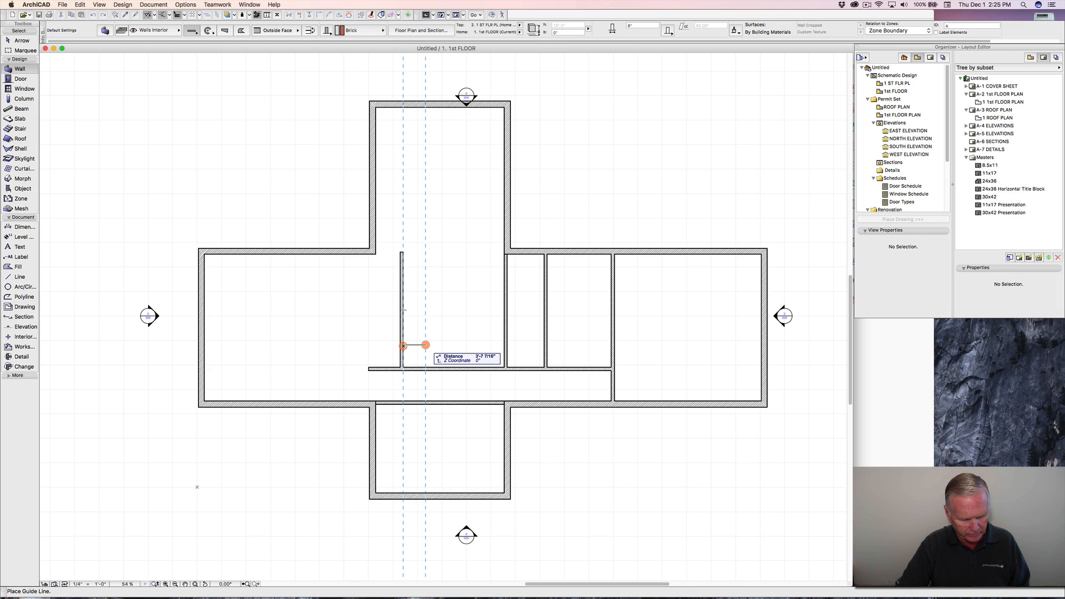
key("Tab")
type("2")
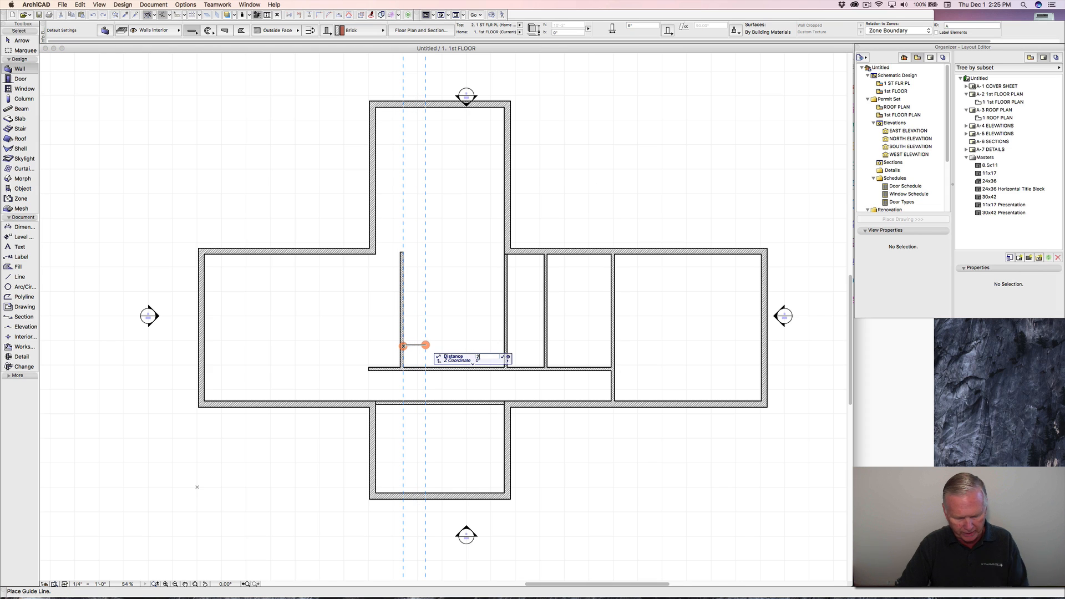
type("-1")
key("Return")
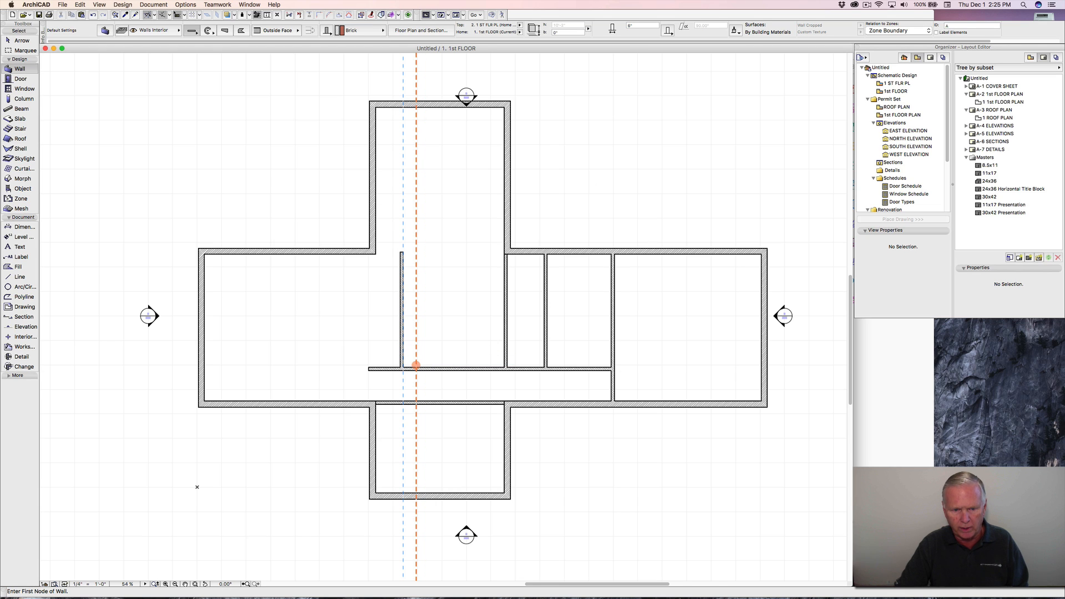
left_click(416, 368)
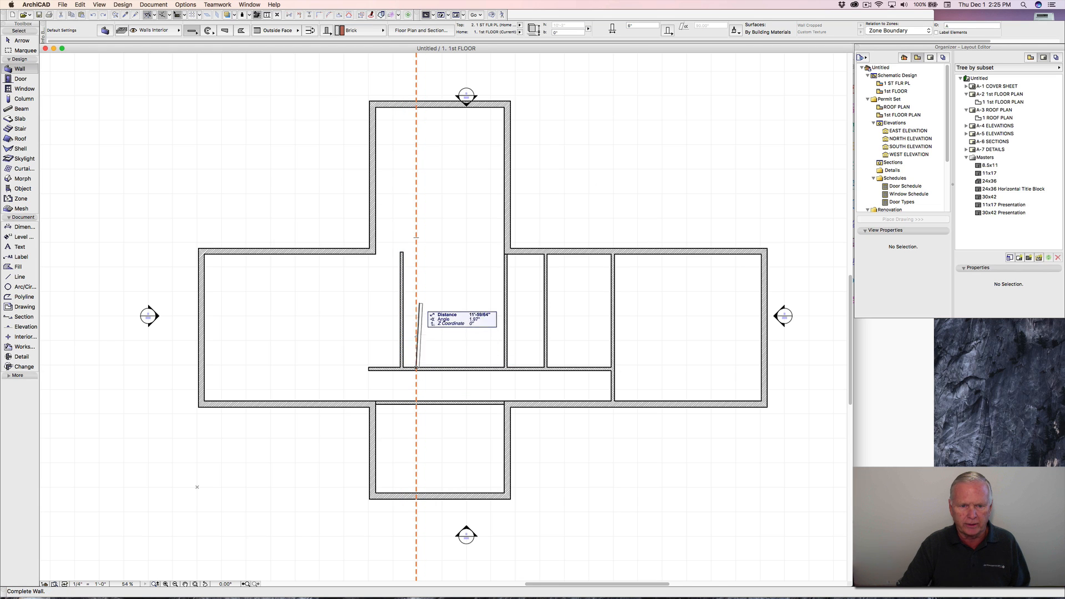
left_click(416, 279)
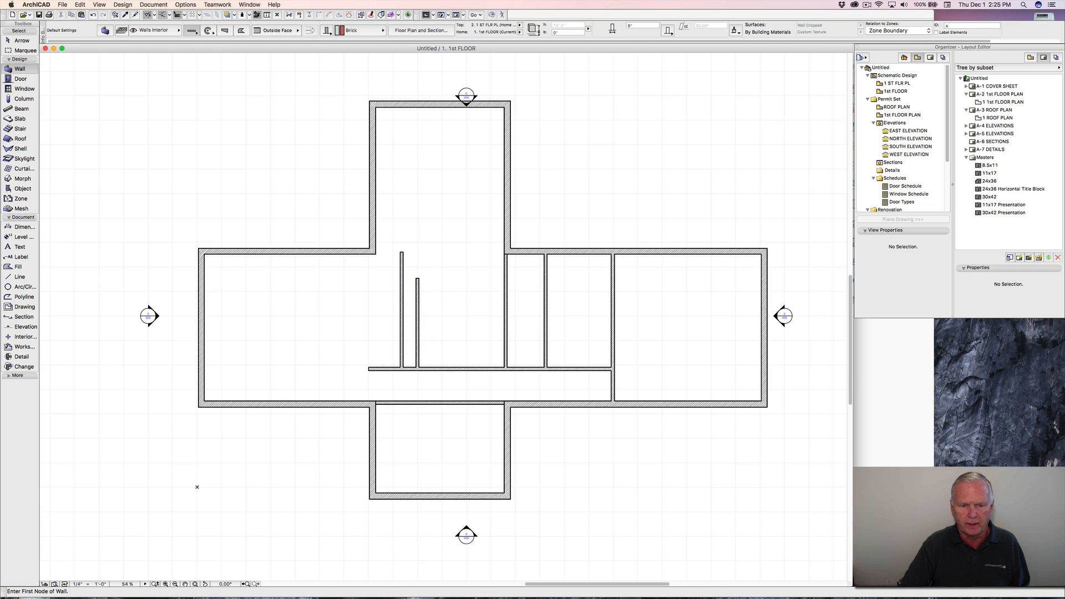
Step: Place a vertical guide line 6' east of the short wall and draw a parallel interior wall about 14'-7" long along it
left_click(418, 349)
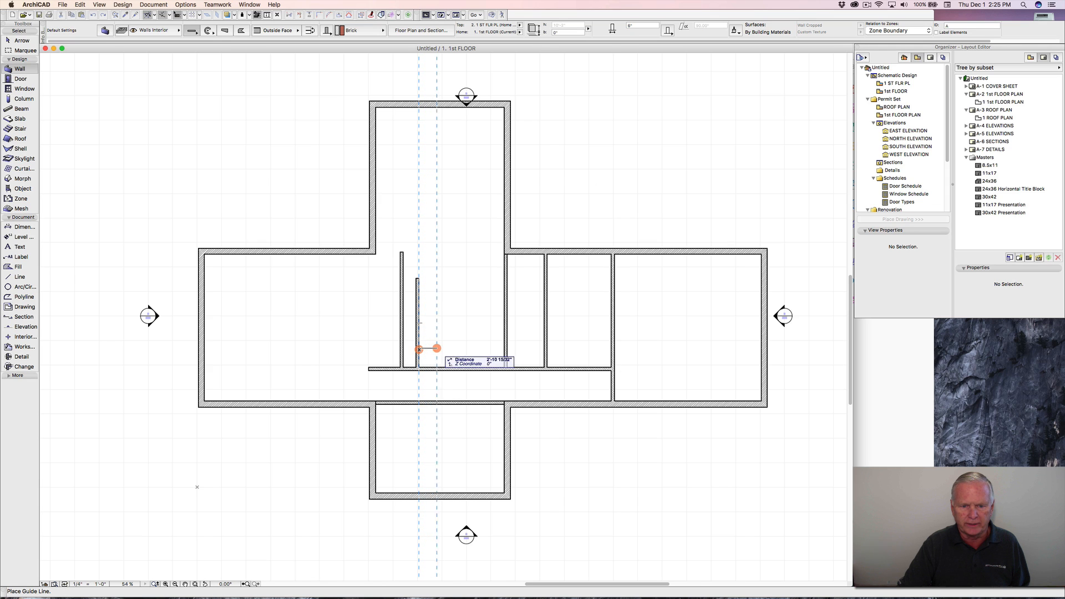
key("Tab")
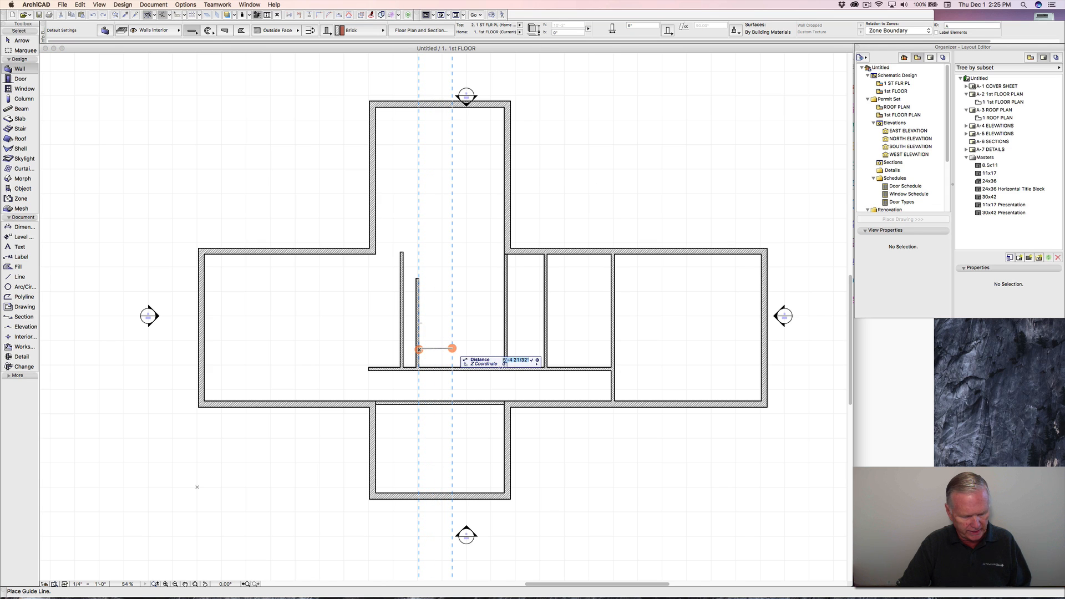
type("6")
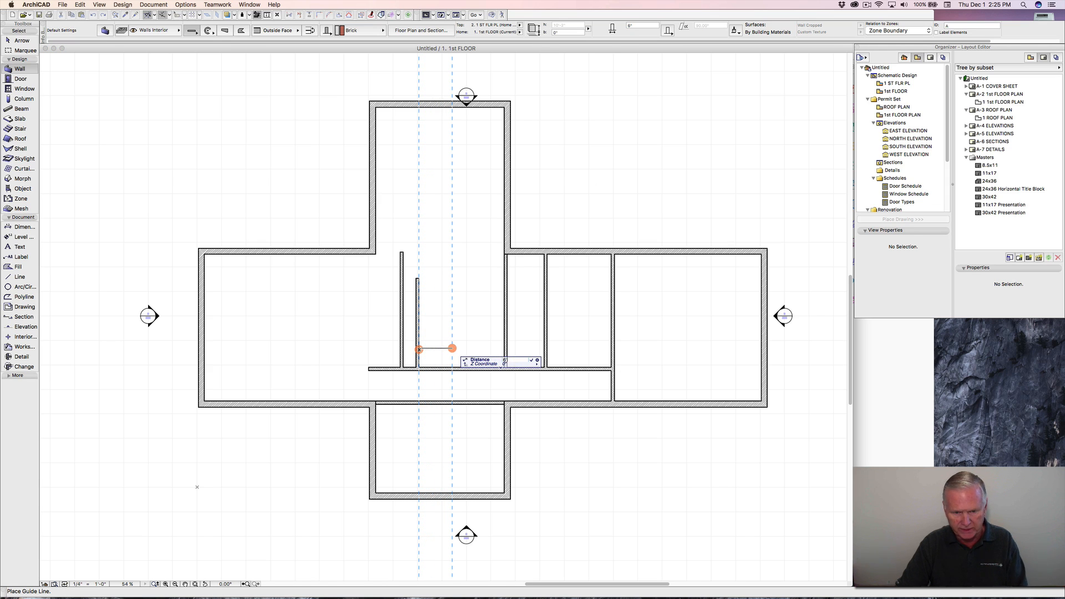
key("Return")
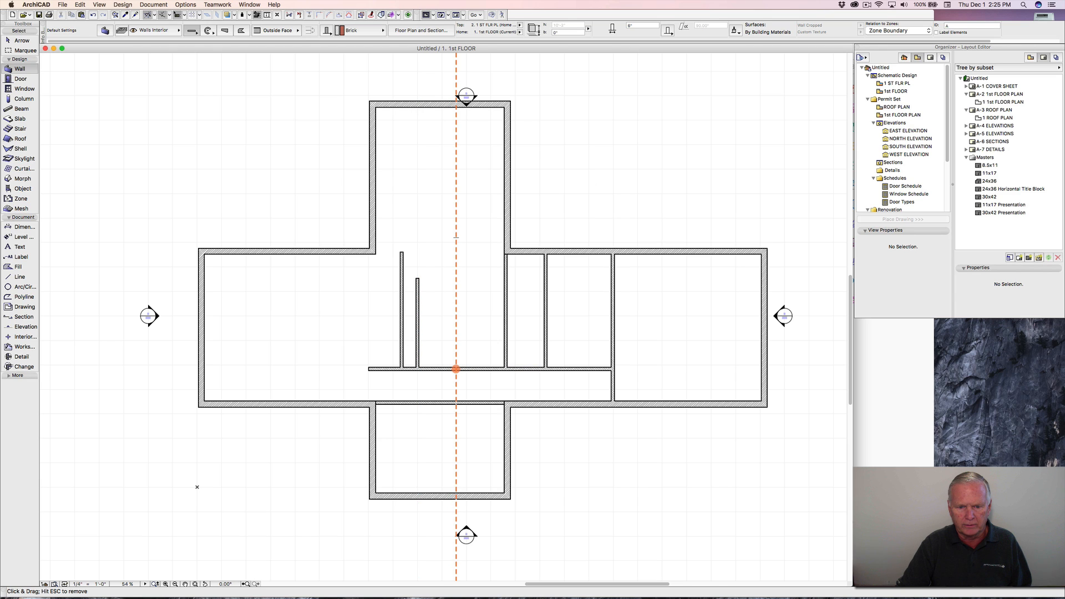
left_click(456, 369)
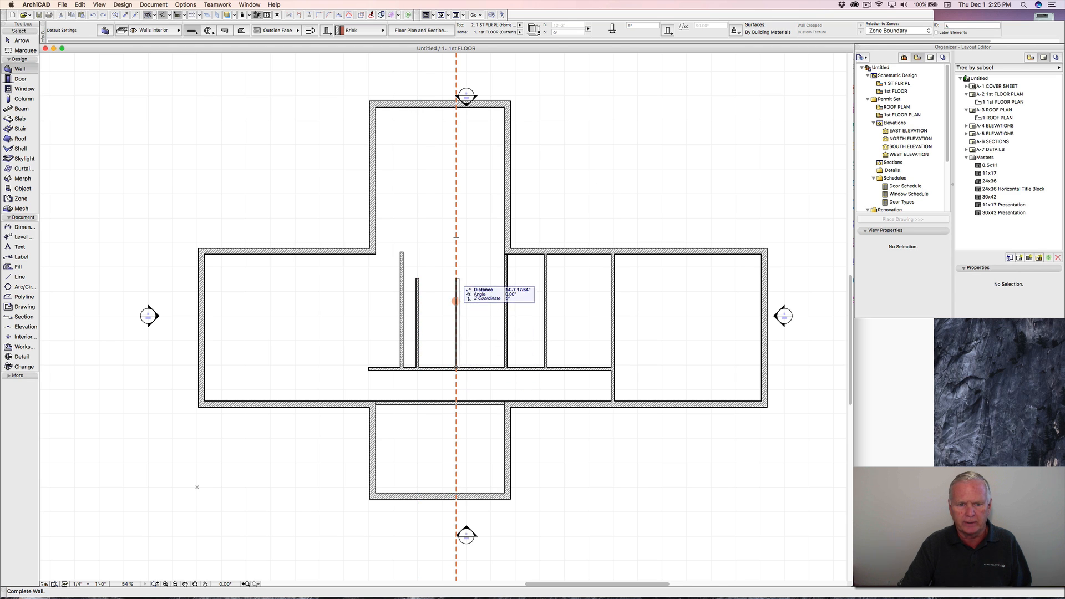
left_click(456, 278)
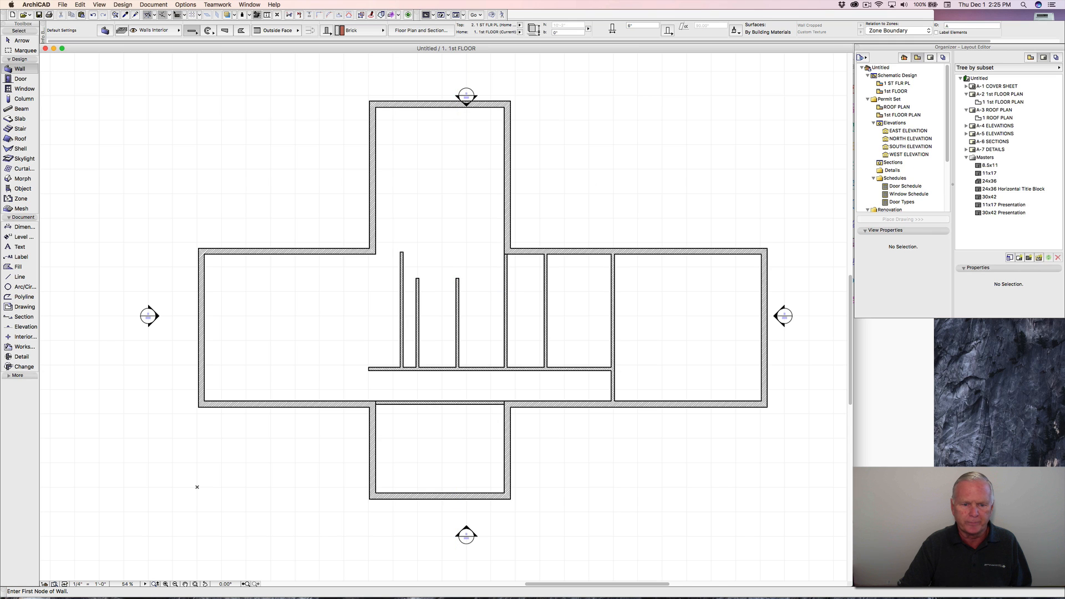
Step: Place a horizontal guide line 7' north of the corridor wall and draw an interior wall along it across the three parallel walls
left_click(414, 367)
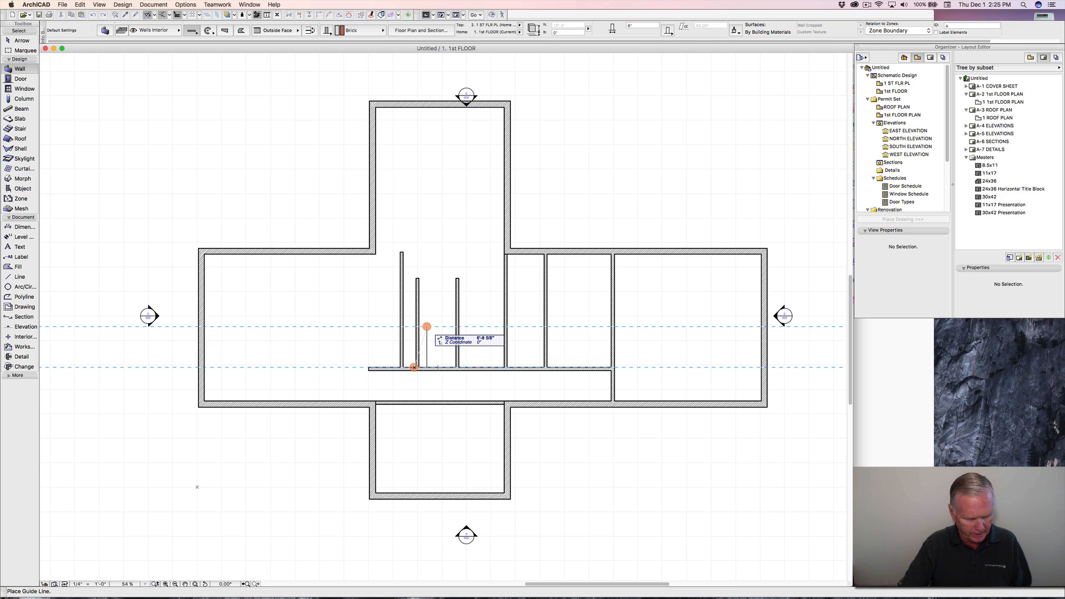
type("7")
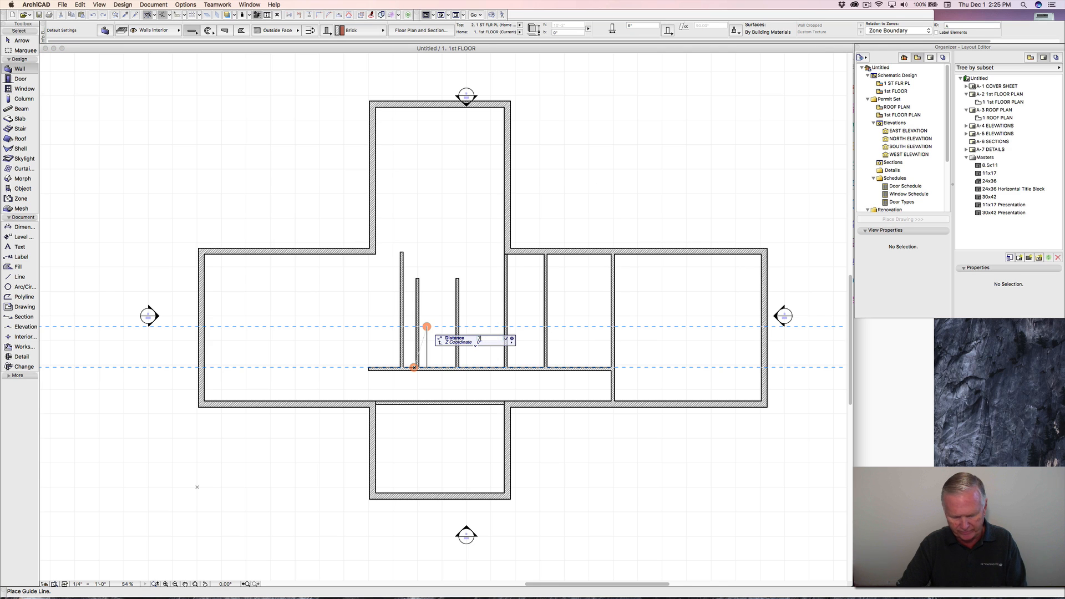
key("Return")
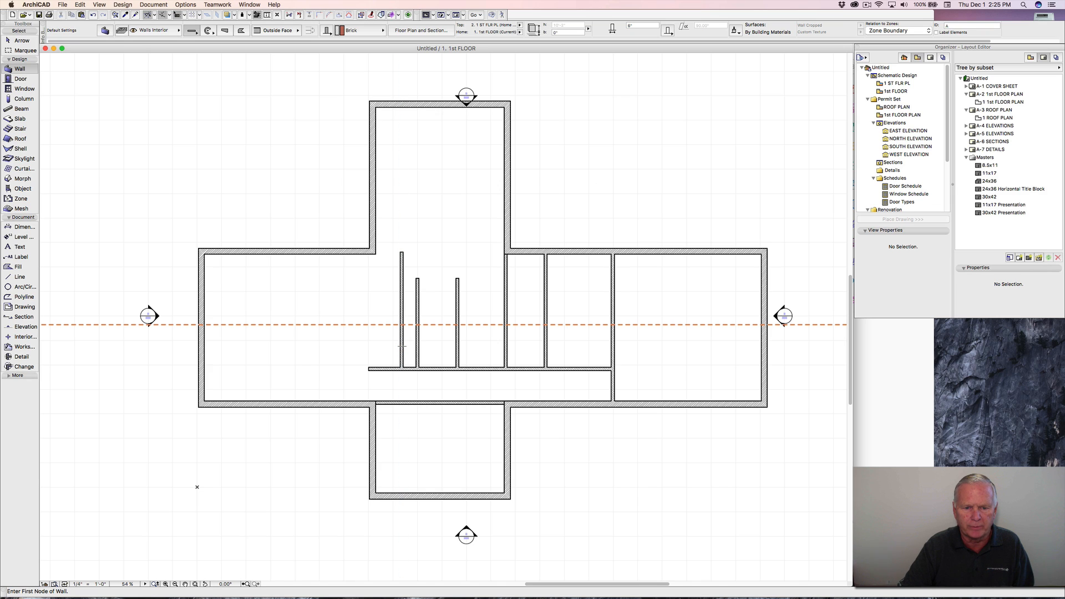
left_click(457, 324)
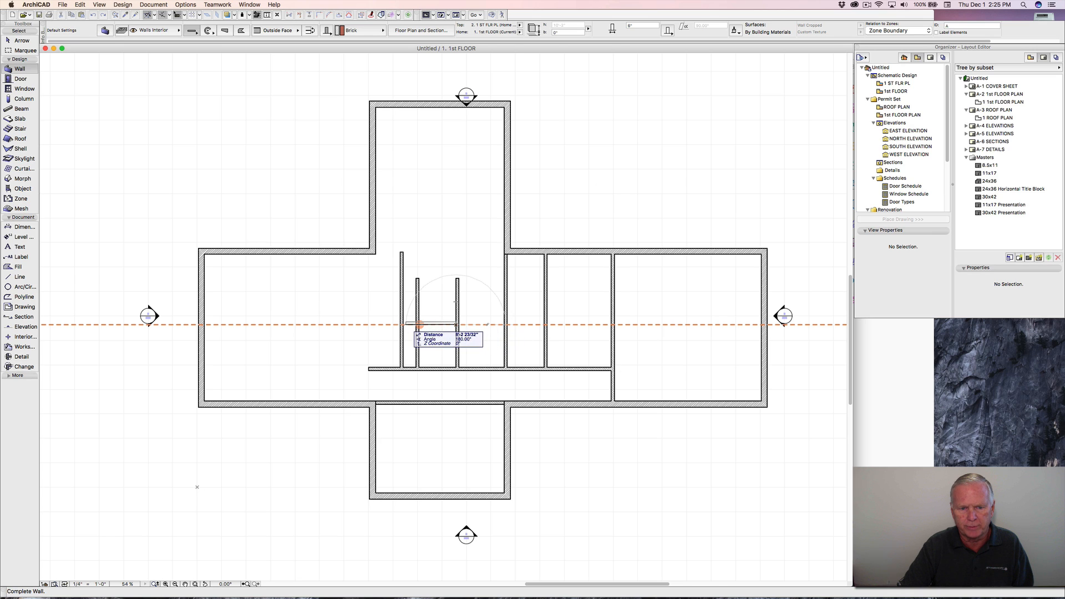
left_click(419, 324)
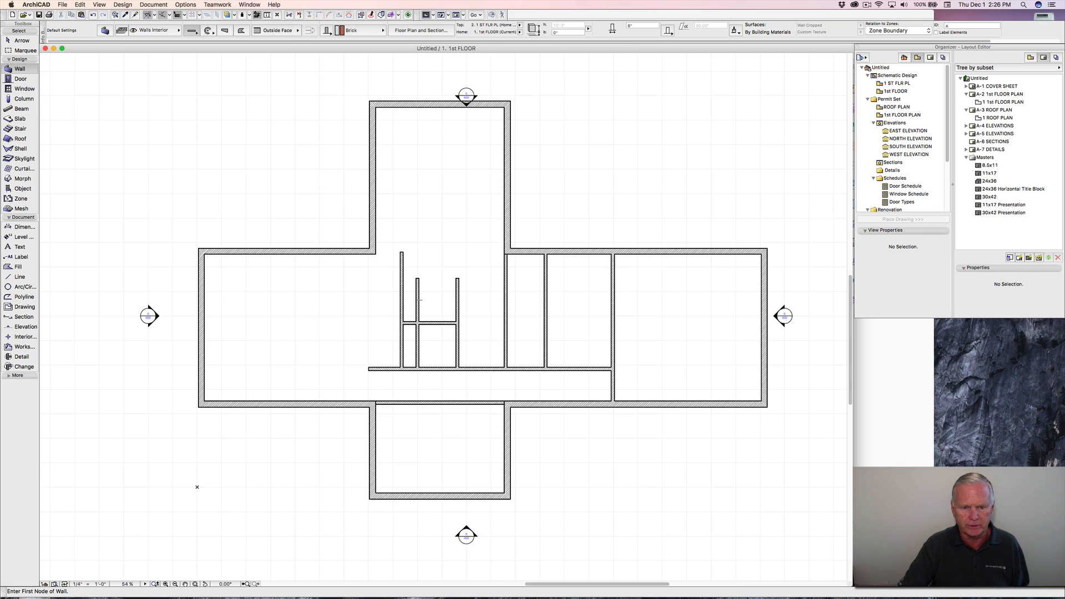
Step: Trim the two short walls' ends north of the cross wall and the corridor wall's stub west of the central rooms
left_click(418, 300, "super")
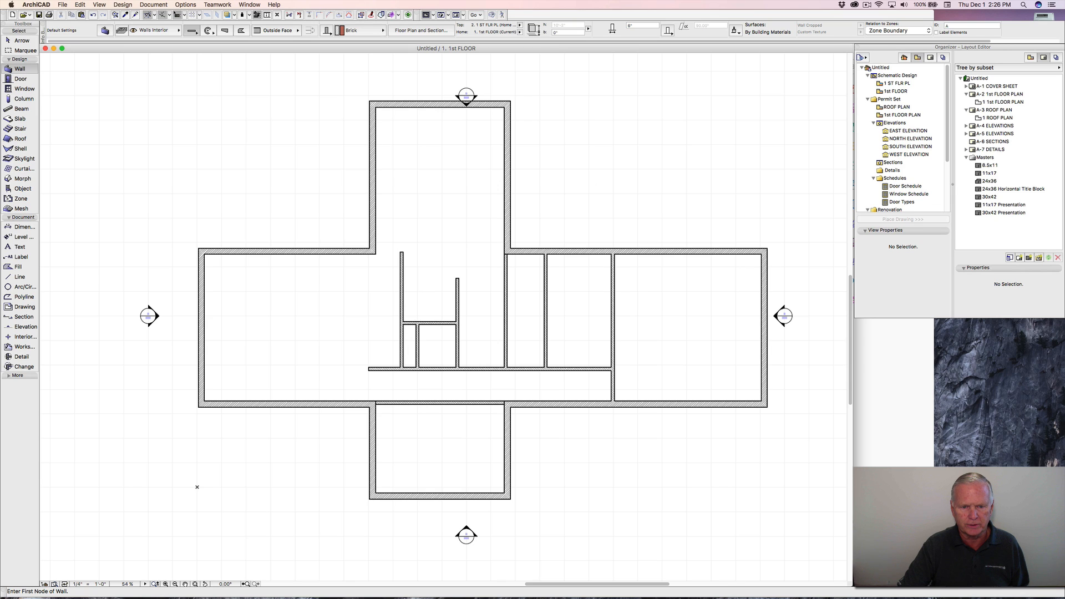
left_click(456, 300, "super")
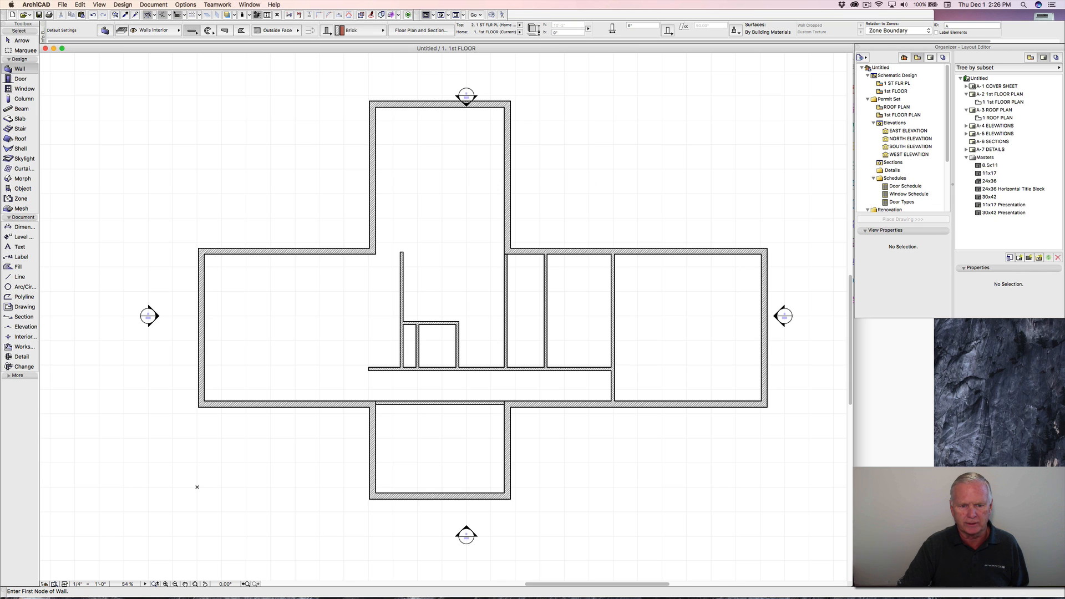
left_click(385, 370, "super")
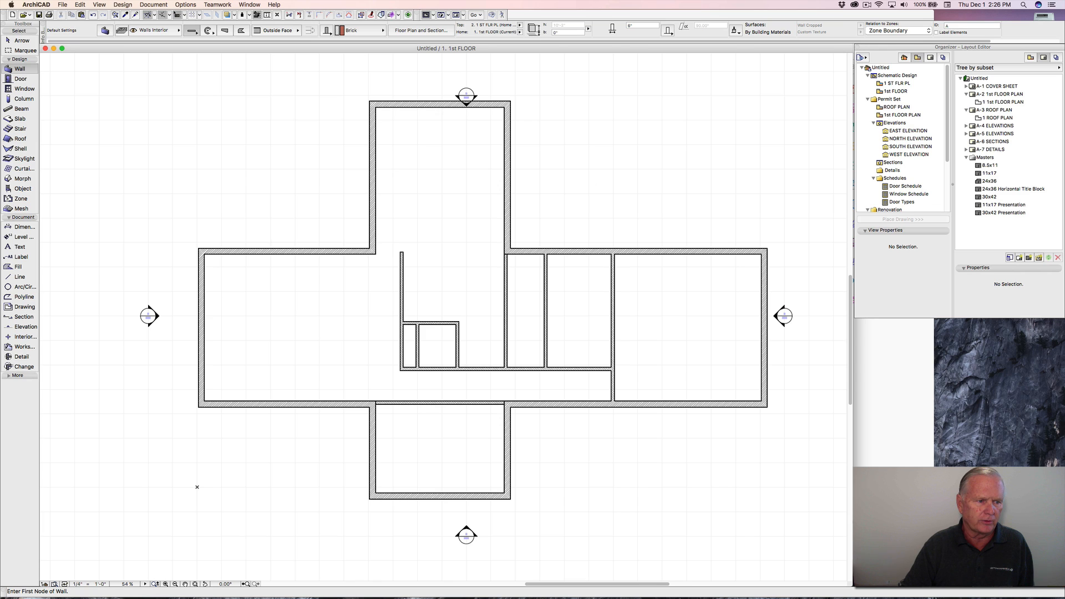
Step: Set up the Line tool with the Equipment layer and the Drafting Line category
left_click(20, 277)
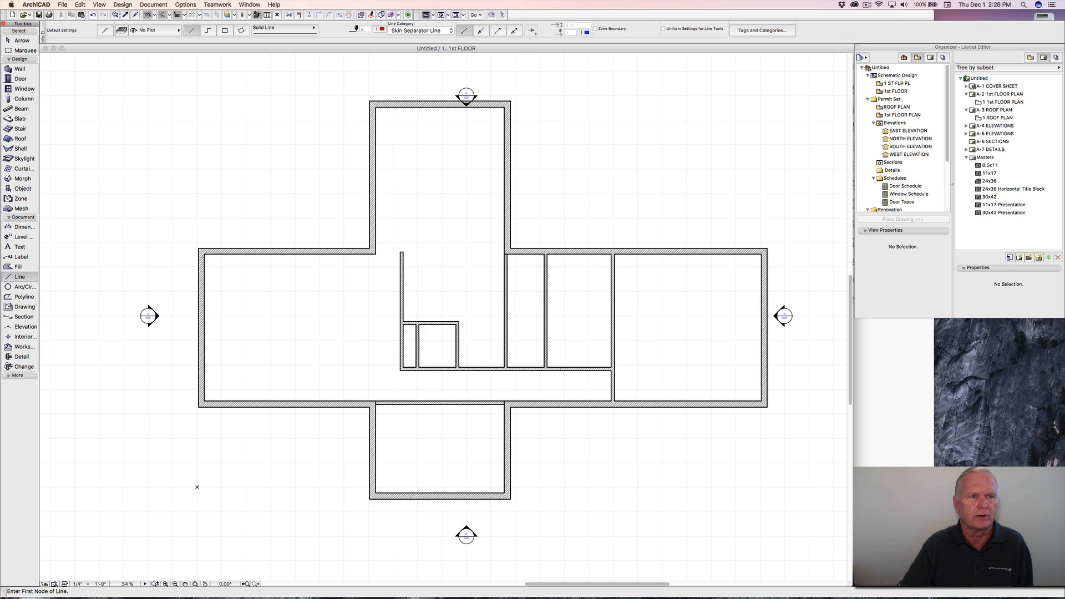
left_click(155, 30)
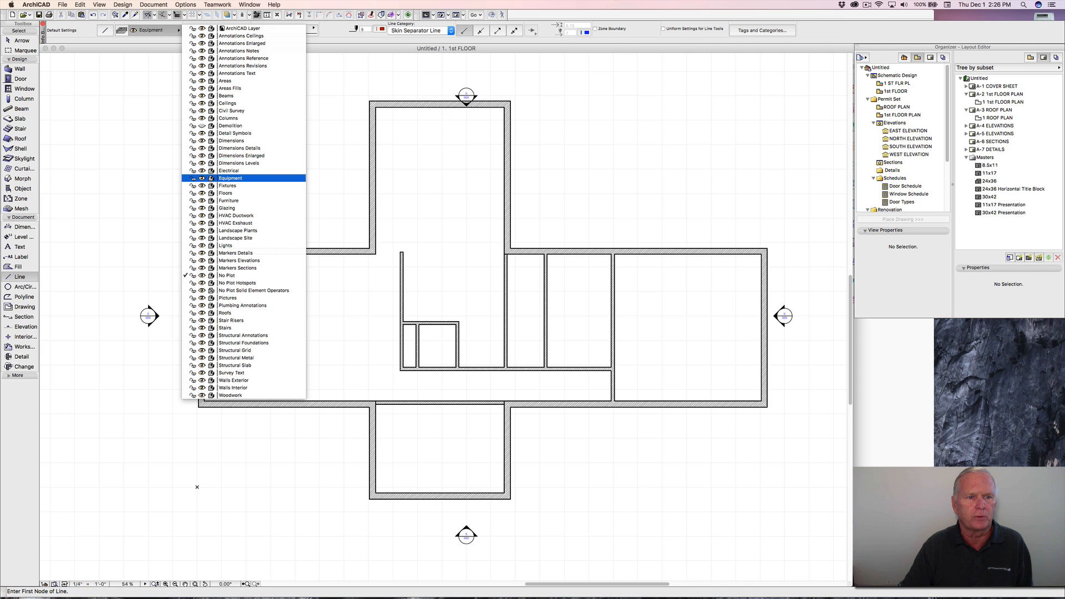
left_click(231, 178)
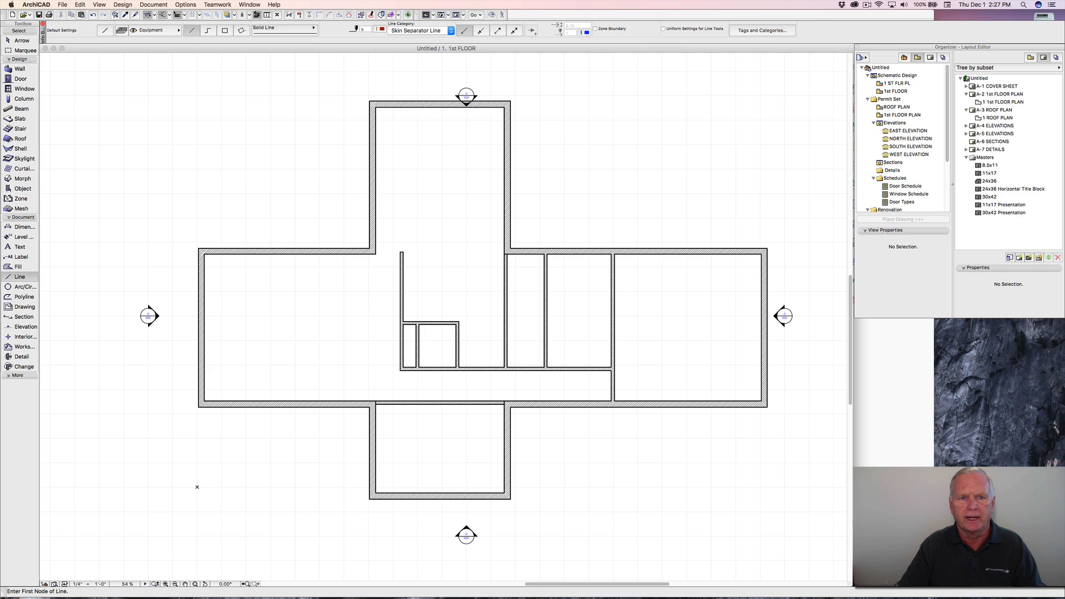
left_click(422, 31)
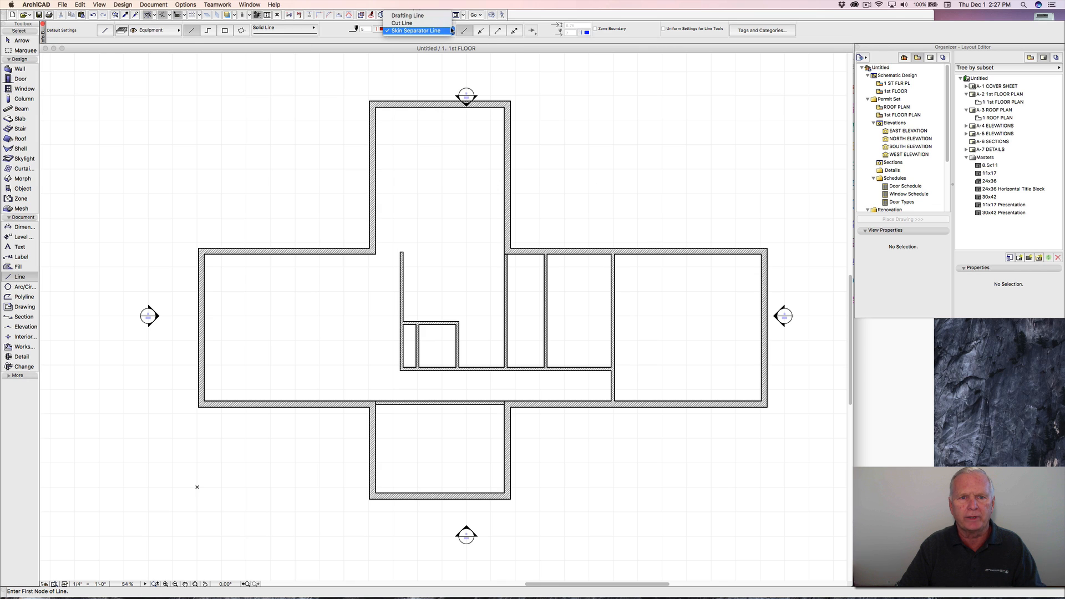
left_click(421, 16)
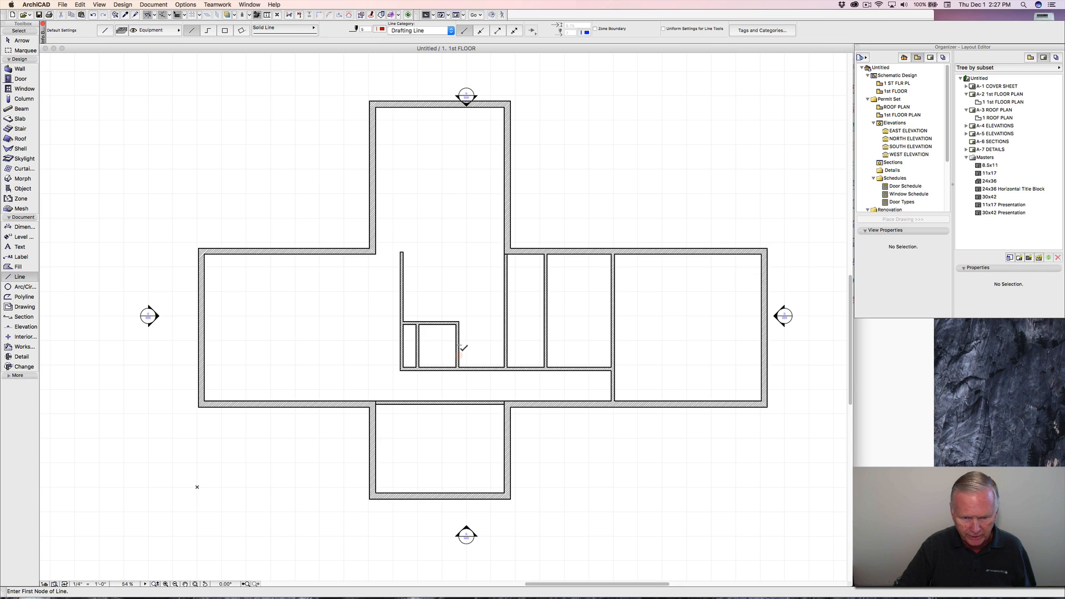
Step: Place a vertical guide line 2'-1" east of the small rooms' east wall and draw a line north from the corridor wall along it
left_click(459, 356)
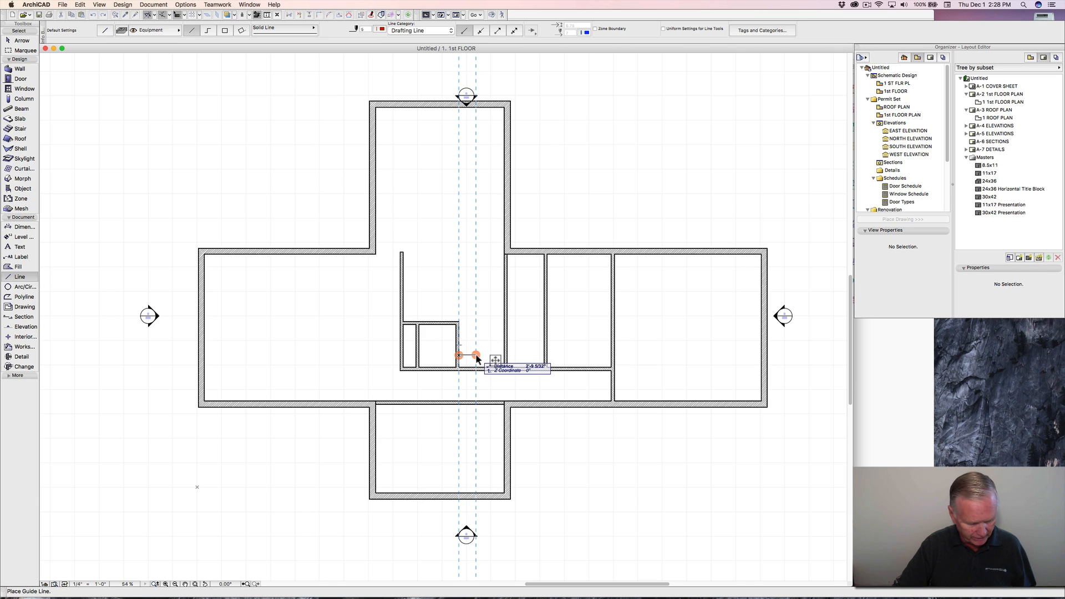
key("Tab")
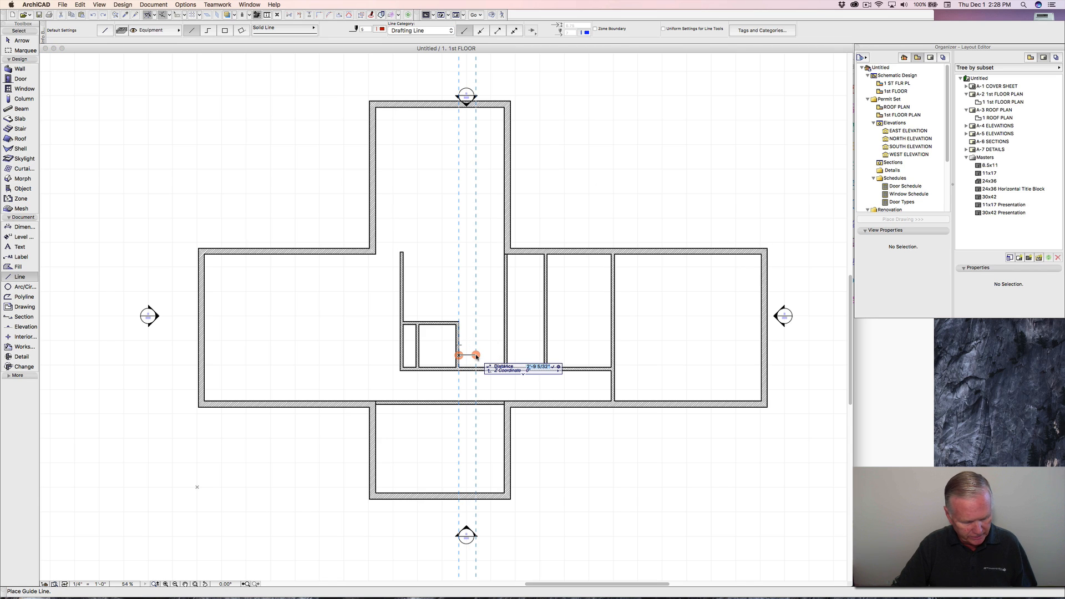
type("2-1")
key("Return")
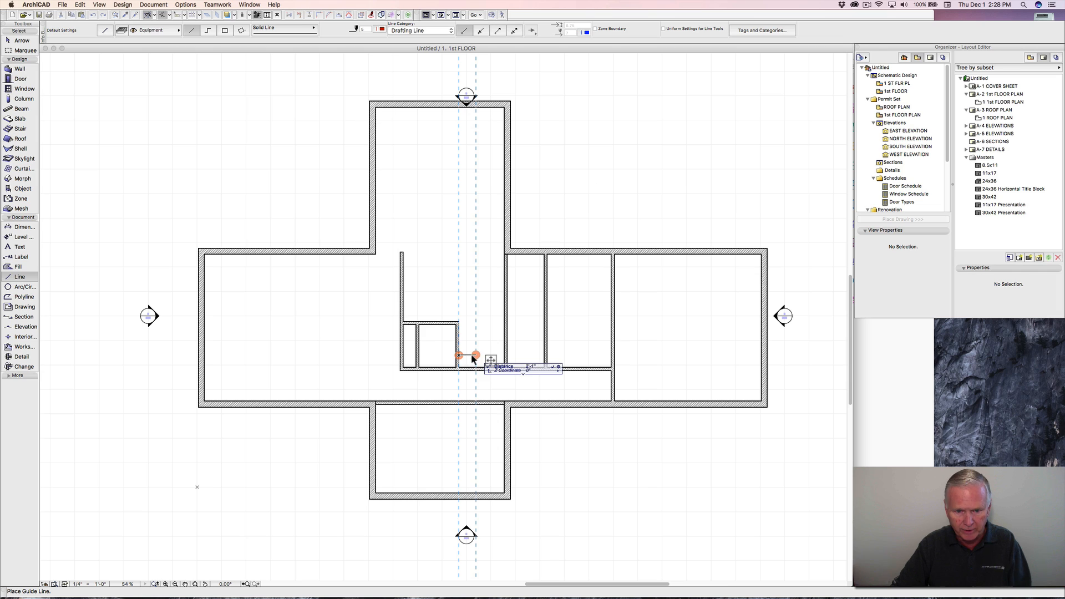
left_click(473, 368)
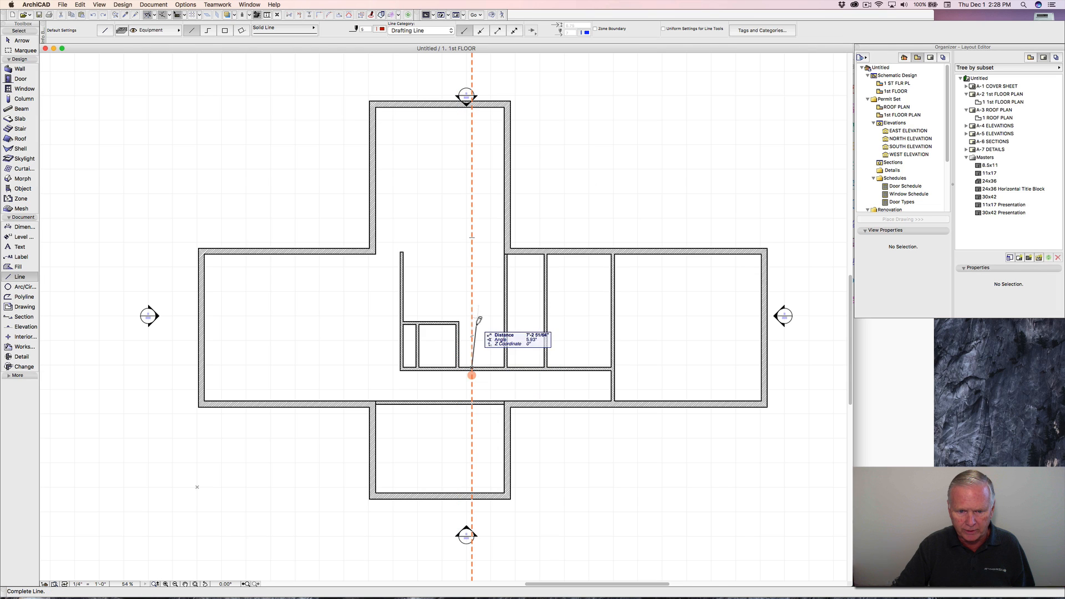
left_click(473, 297)
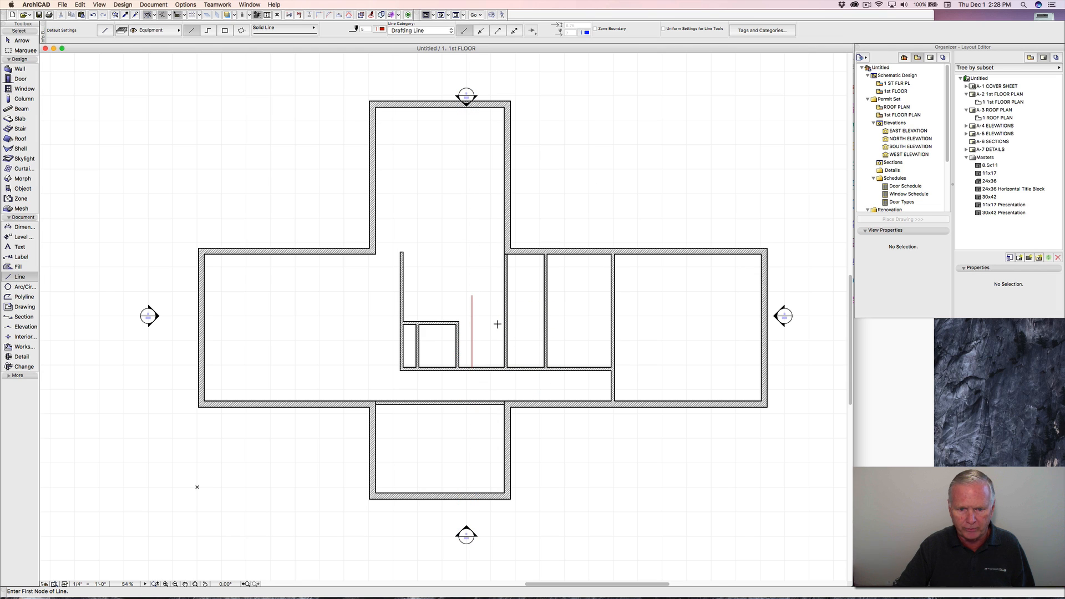
Step: Place a guide line 2'-1" west of the narrow room, draw a line along it from the corridor wall, and close its north end to the wall
left_click(504, 368)
type("2")
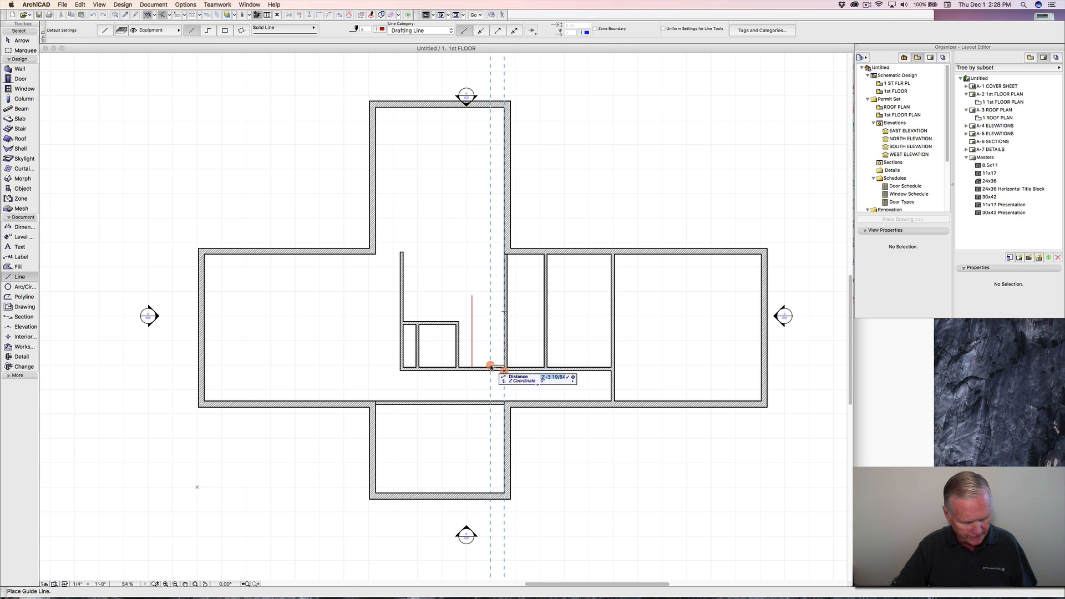
type("-1")
key("Return")
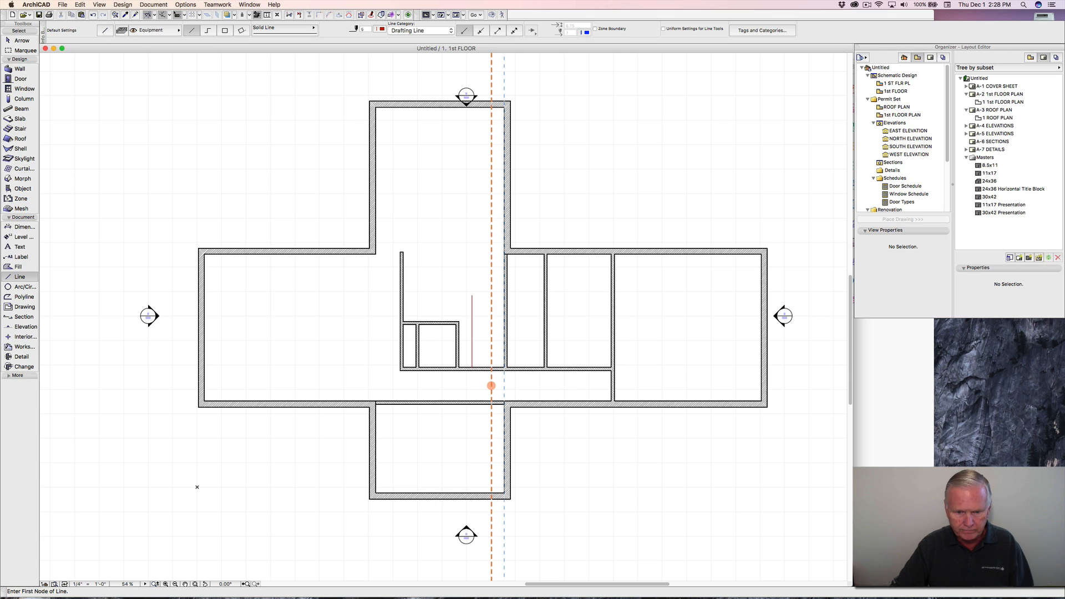
left_click(491, 368)
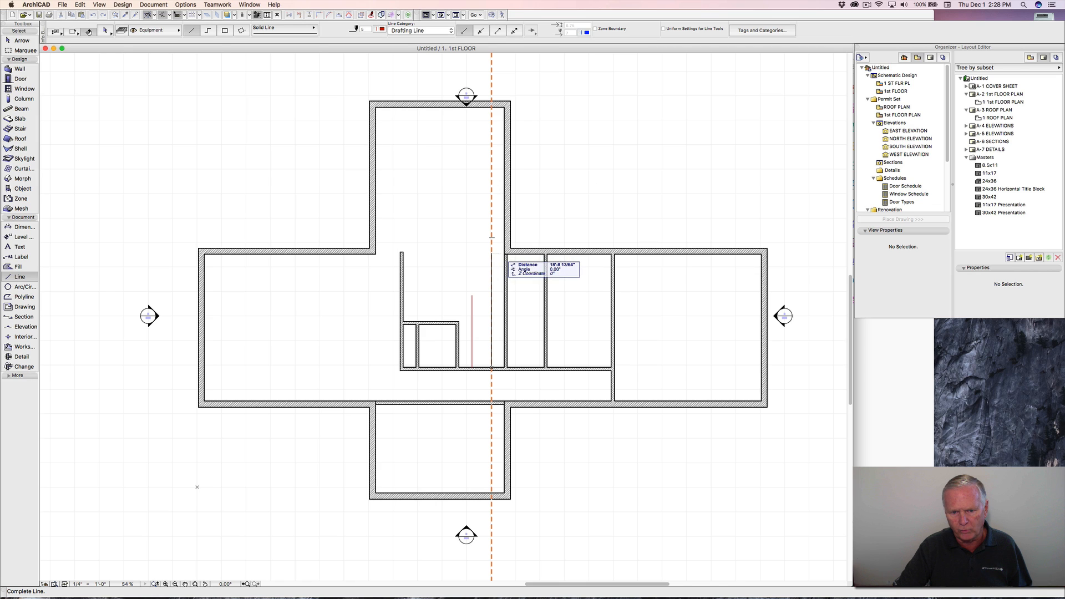
left_click(491, 254)
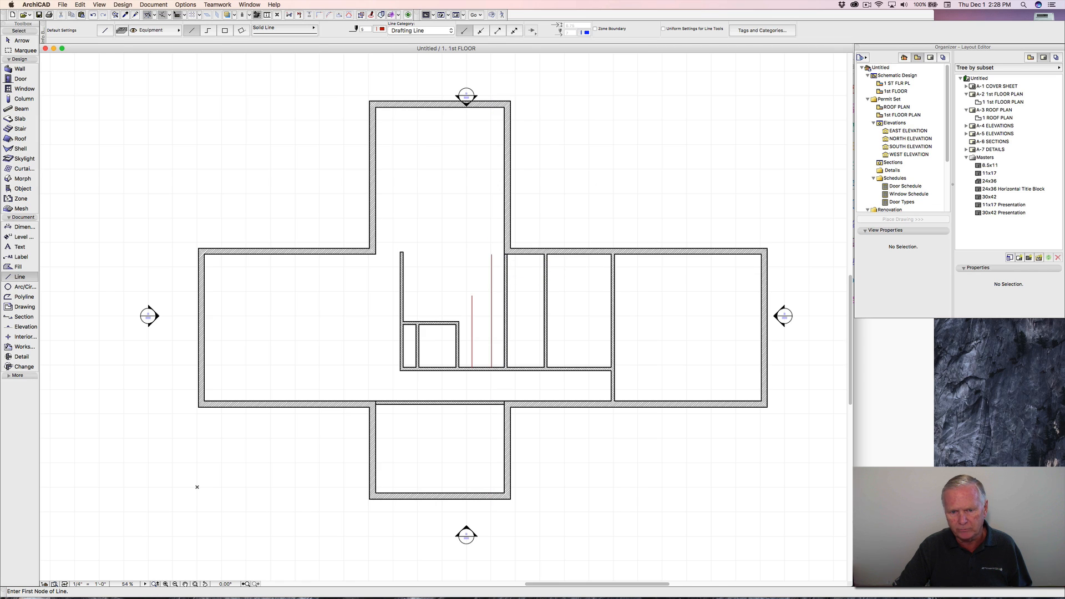
left_click(491, 254)
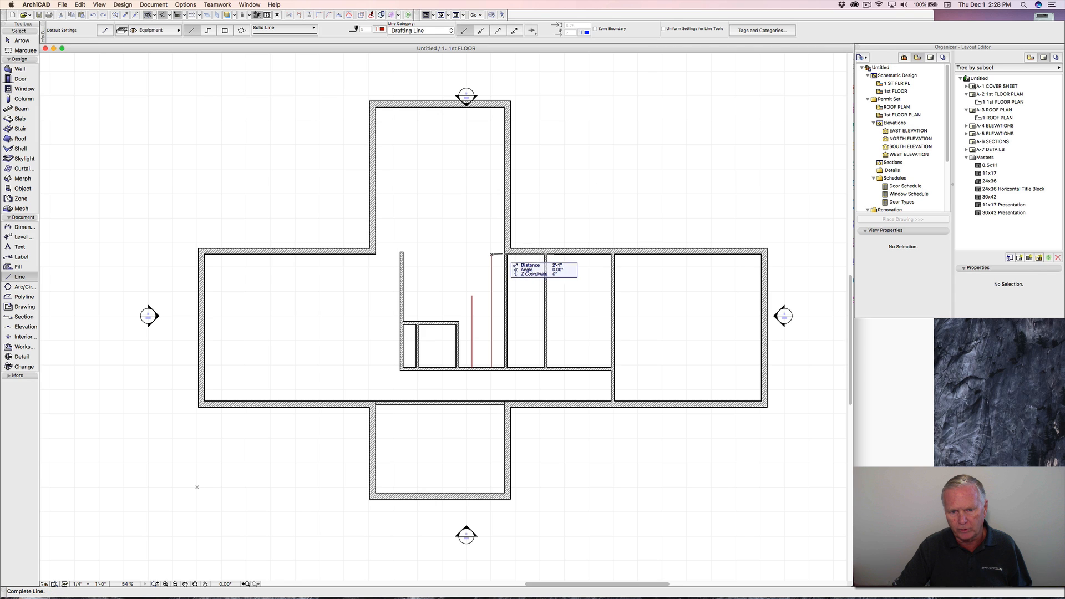
left_click(505, 255)
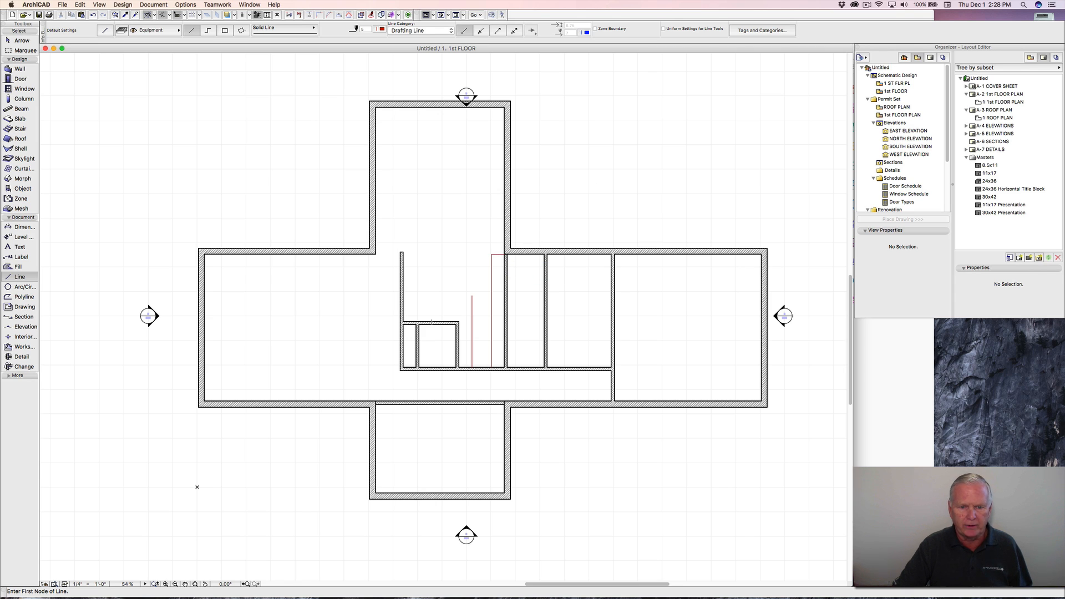
Step: Draw an 11'-2" horizontal line along a guide 2'-1" north of the small rooms' cross wall and trim the vertical line beyond it
left_click(405, 321)
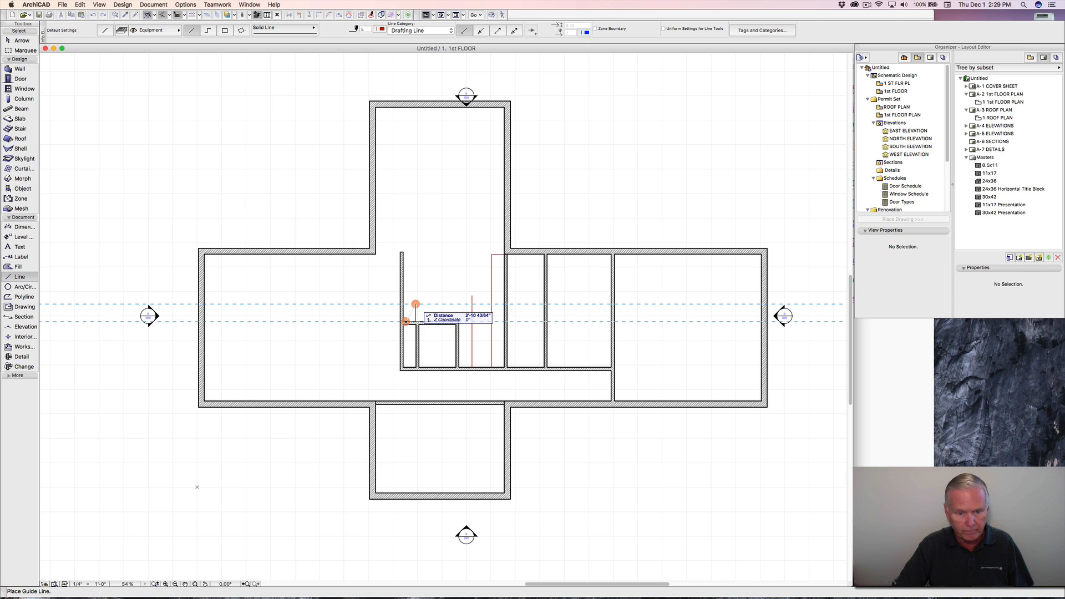
type("2-1")
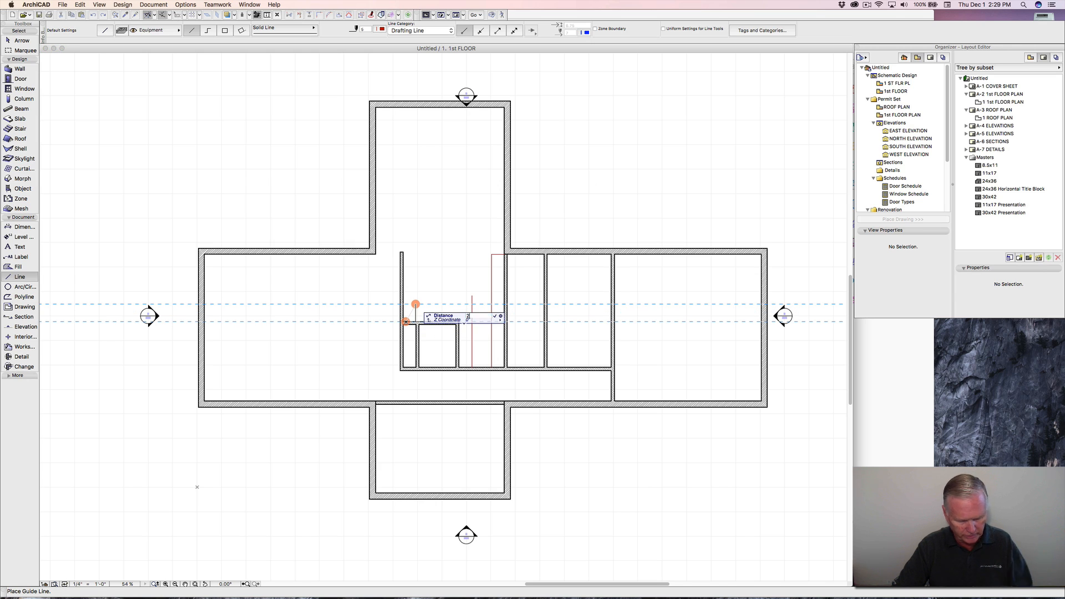
key("Return")
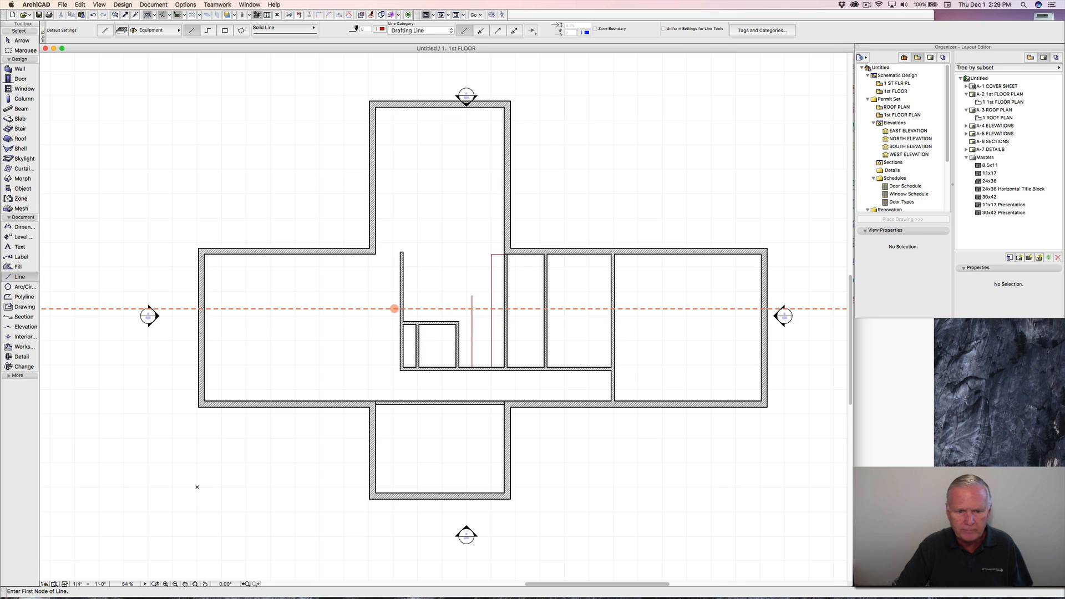
left_click(403, 308)
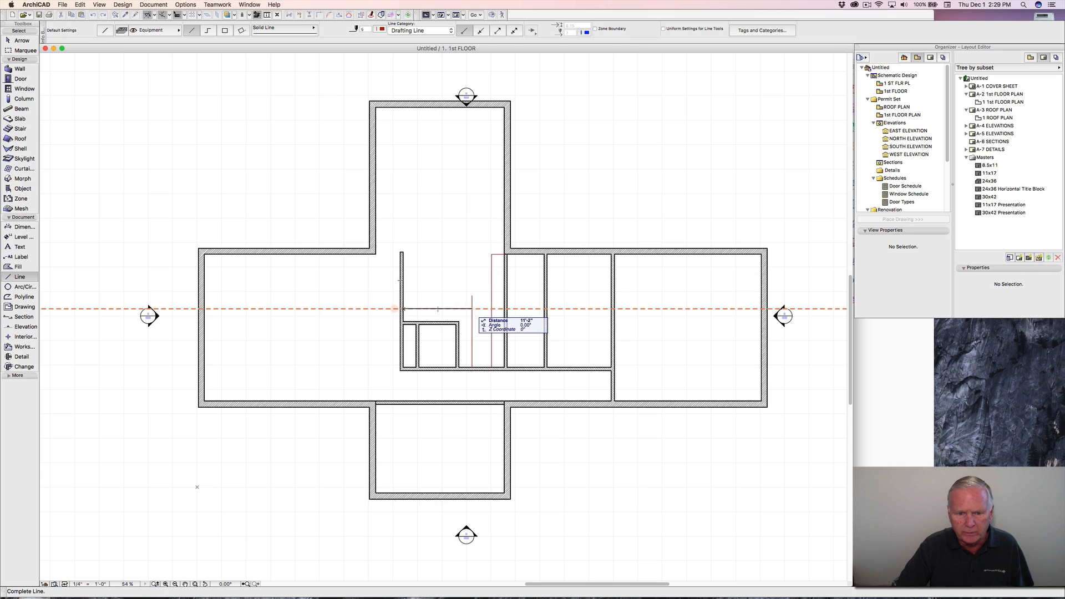
left_click(472, 308)
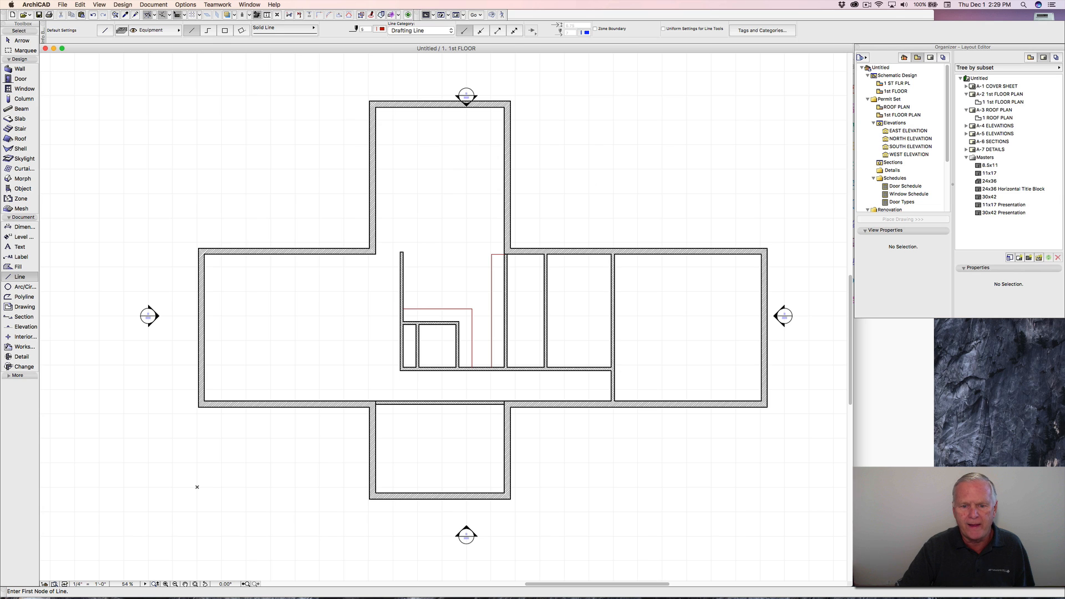
Step: Check the sketch PDF, then draw a north-south line in the narrow room along a guide line 2'-1" east of its west wall
key("super+Tab")
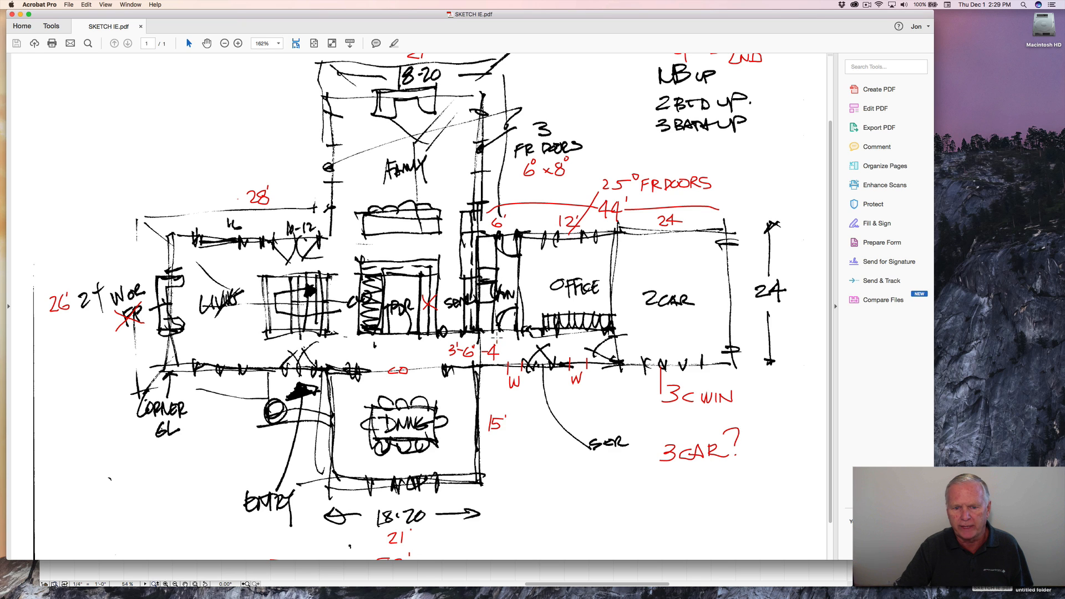
left_click(753, 574)
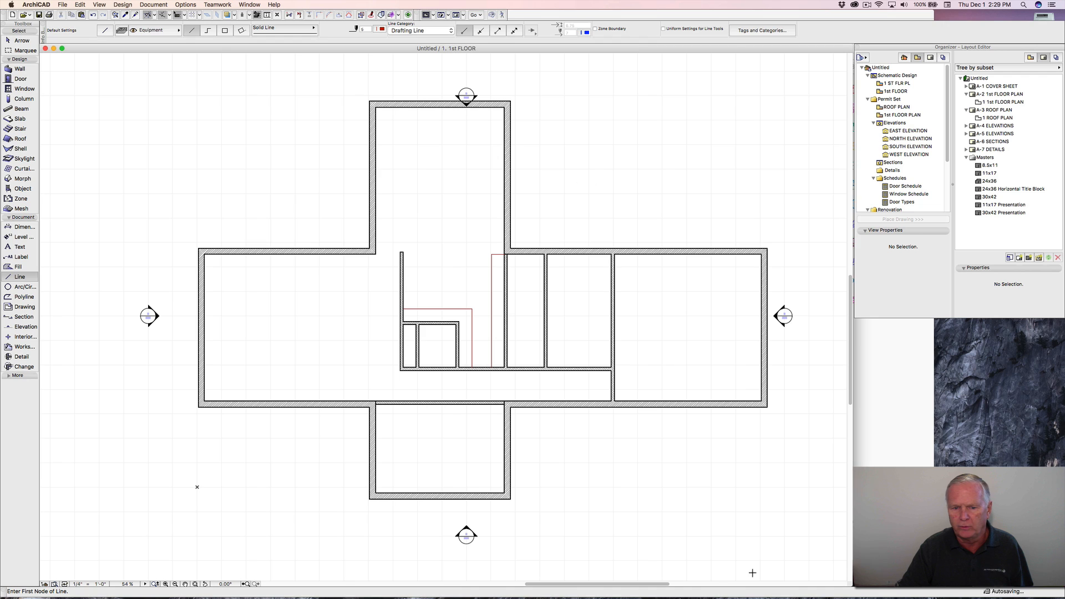
left_click(507, 342)
type("2")
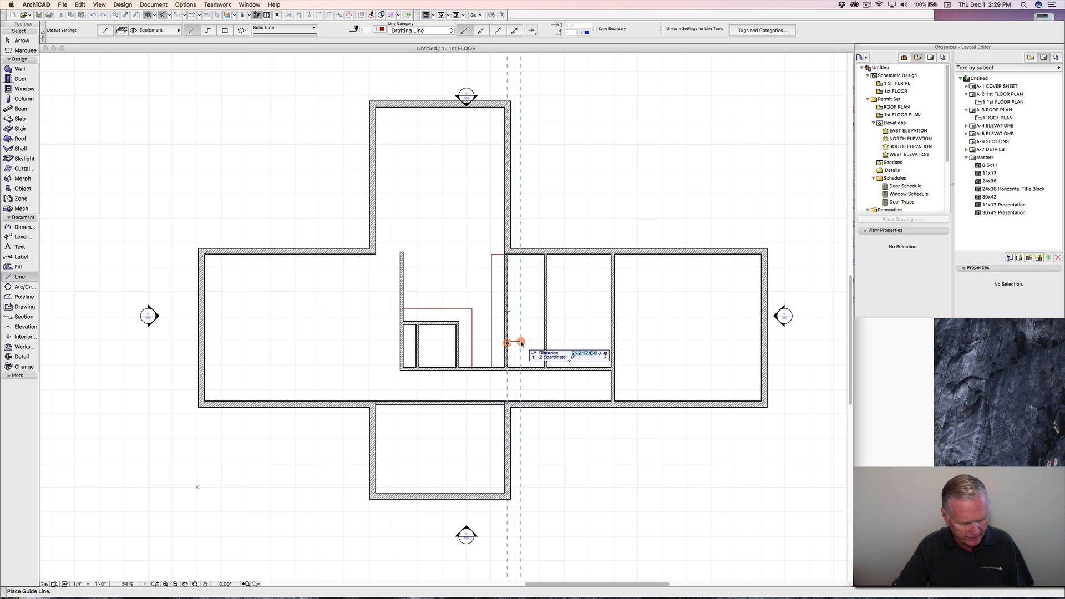
type("-1")
key("Return")
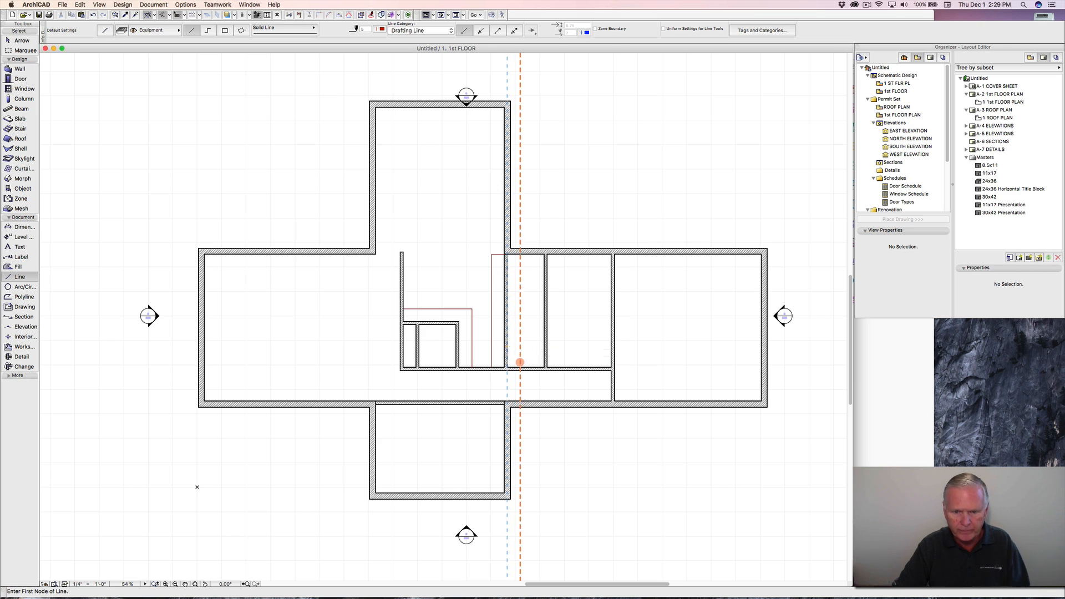
left_click(520, 362)
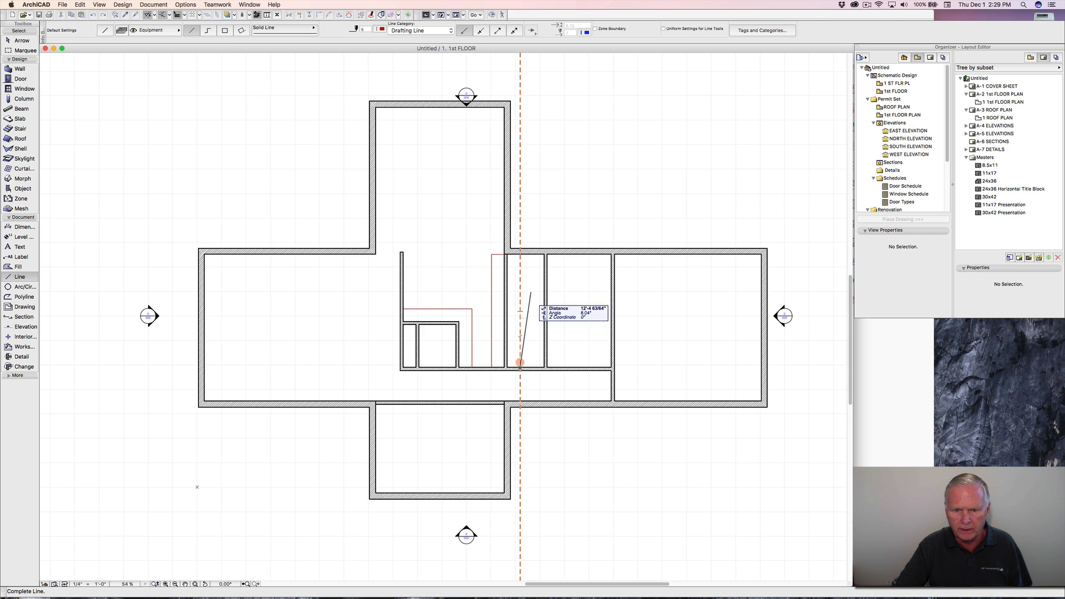
left_click(519, 254)
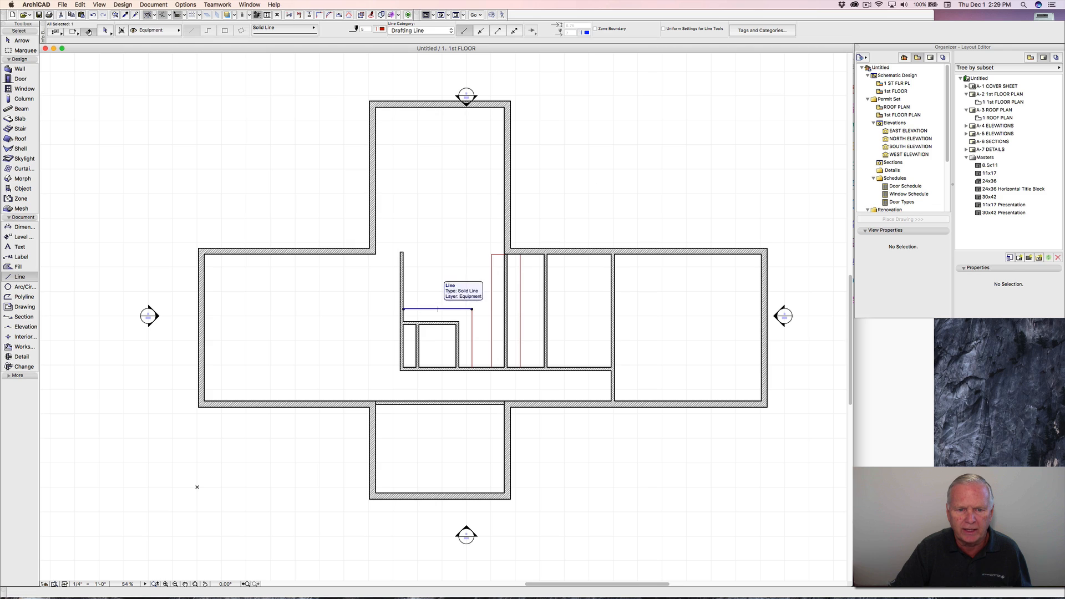
left_click(416, 309, "shift")
left_click(416, 309)
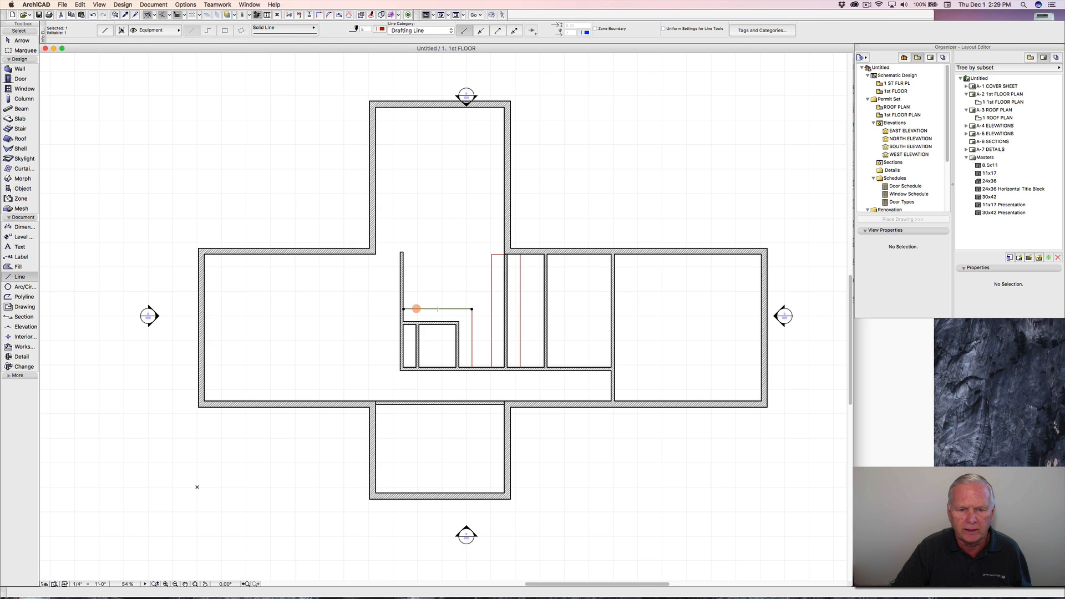
key("Escape")
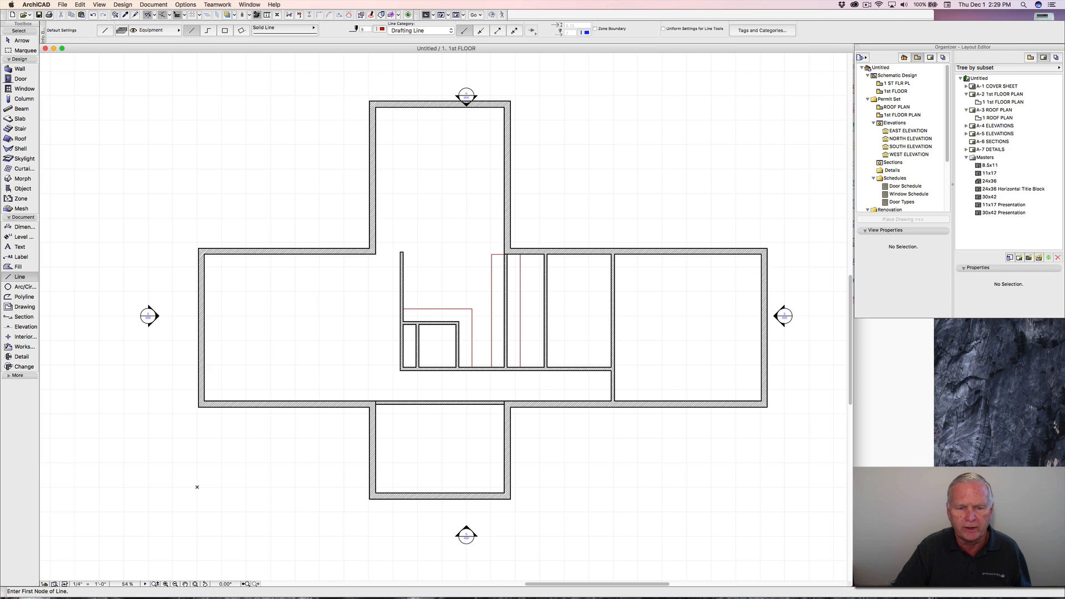
Step: Drag a copy of the horizontal equipment line 8'-11" north, level with the inner face of the exterior wall
right_click(437, 309)
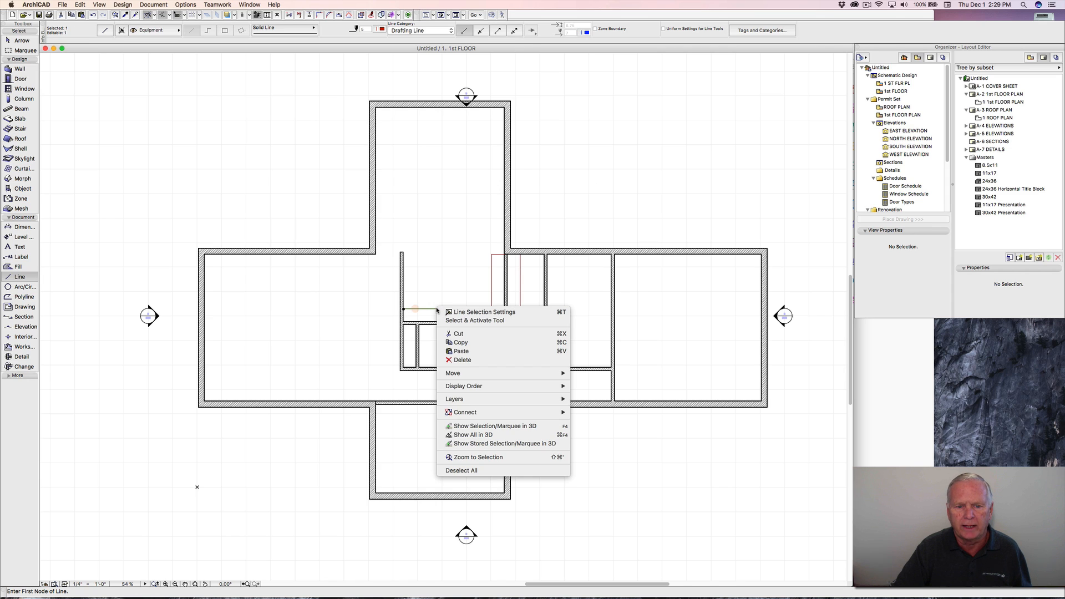
mouse_move(459, 376)
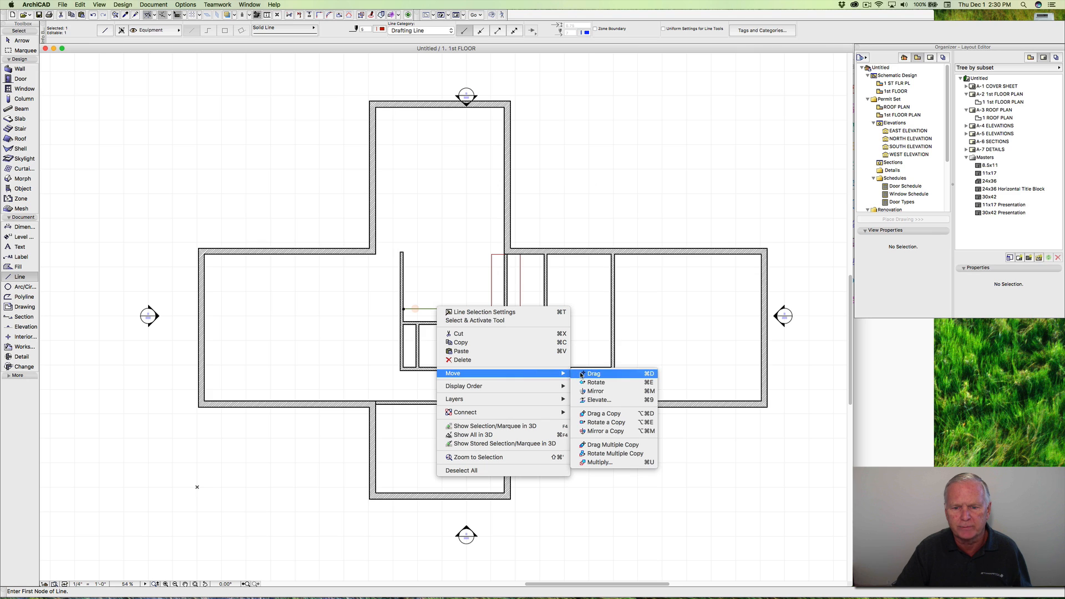
left_click(604, 415)
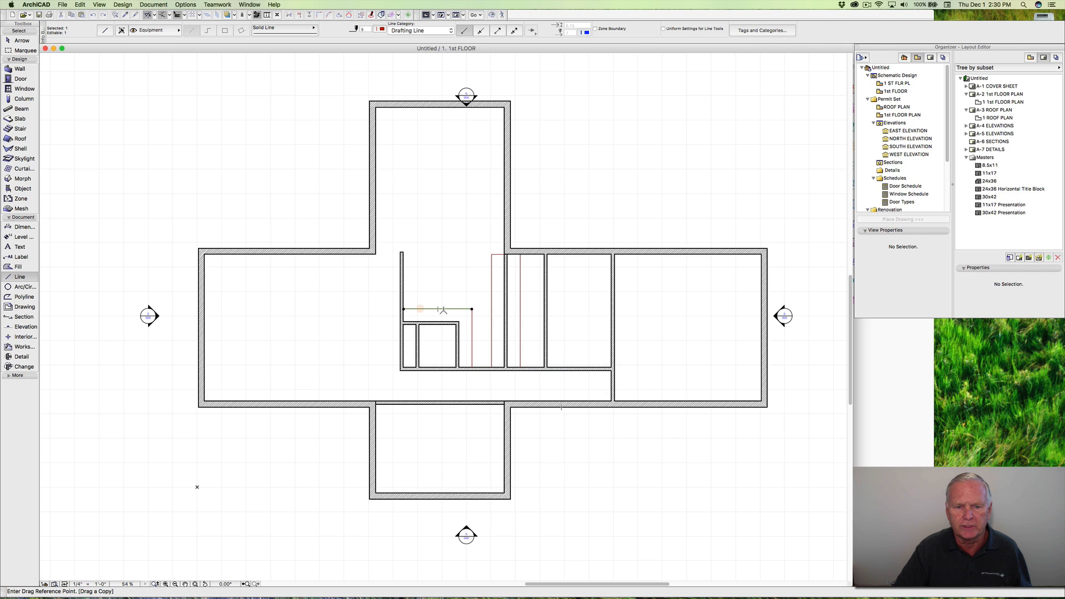
left_click(441, 309)
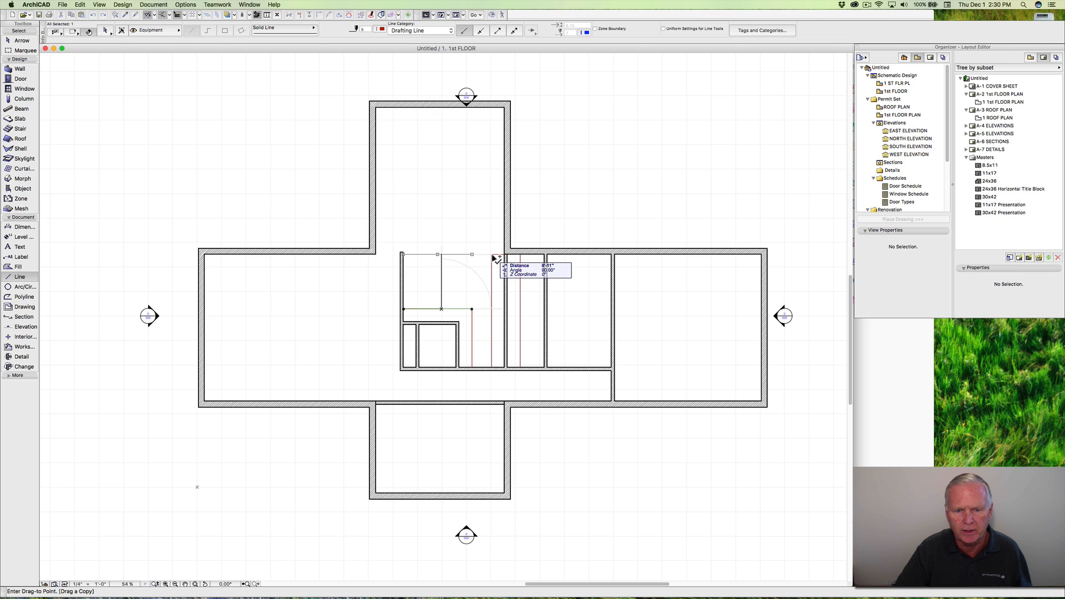
left_click(493, 259)
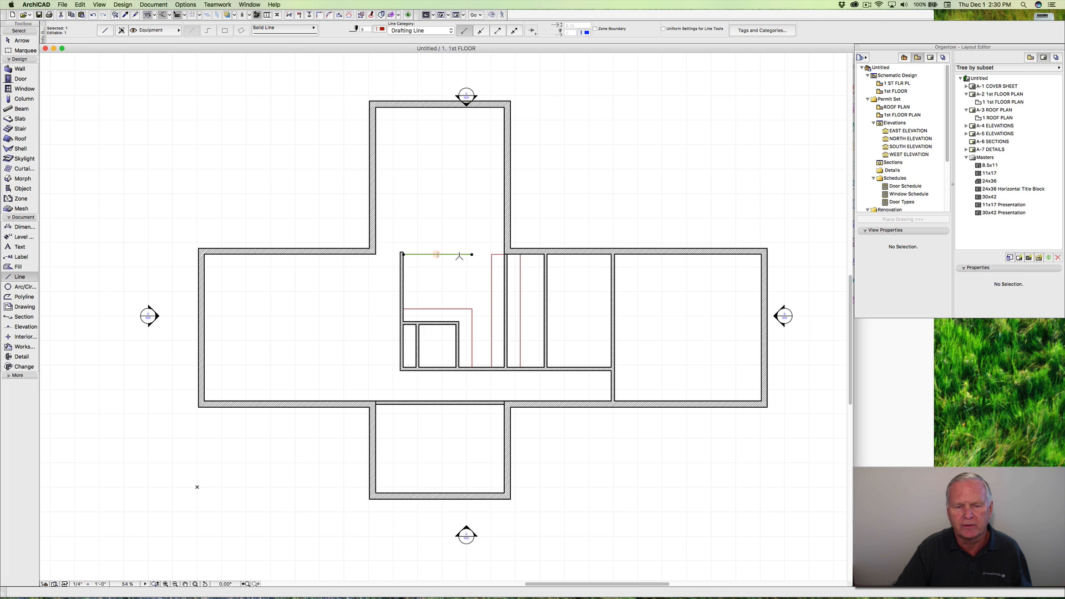
Step: Drag a copy of the northernmost horizontal equipment line 18" south
right_click(459, 256)
mouse_move(477, 320)
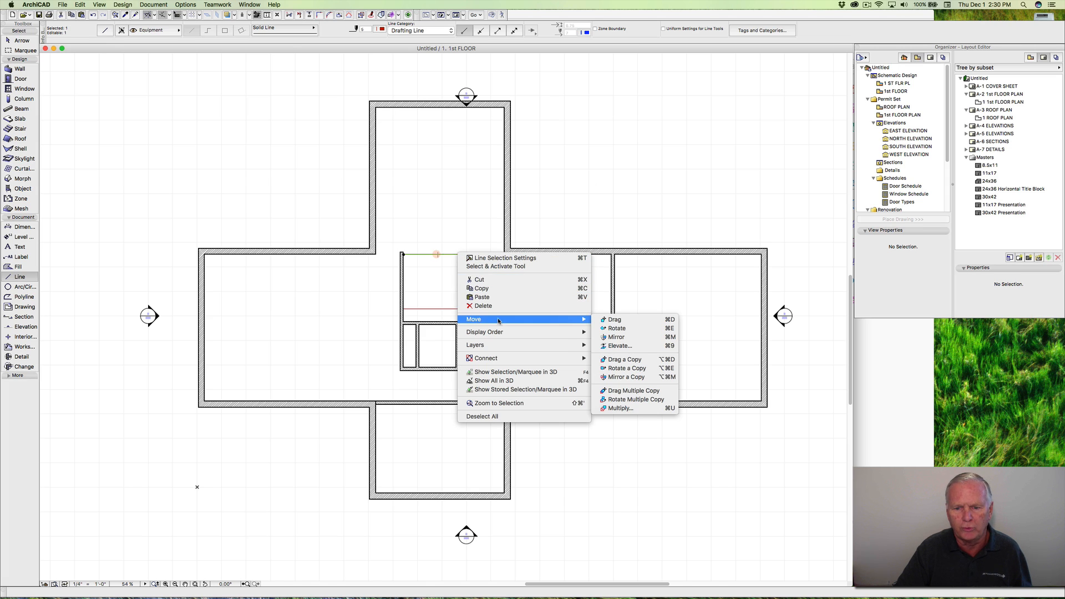
left_click(620, 360)
left_click(452, 254)
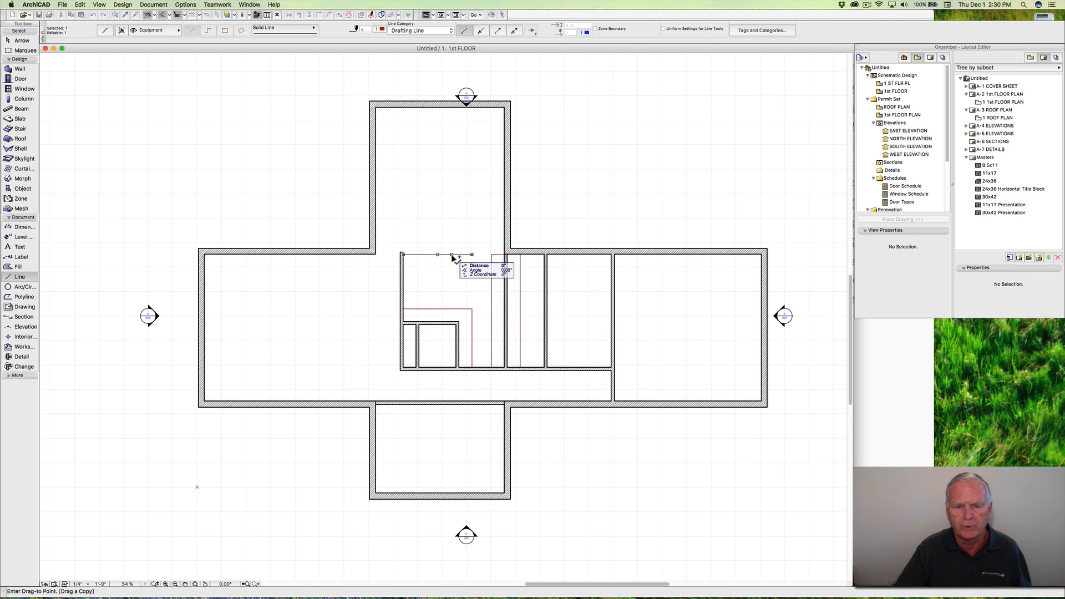
type("18")
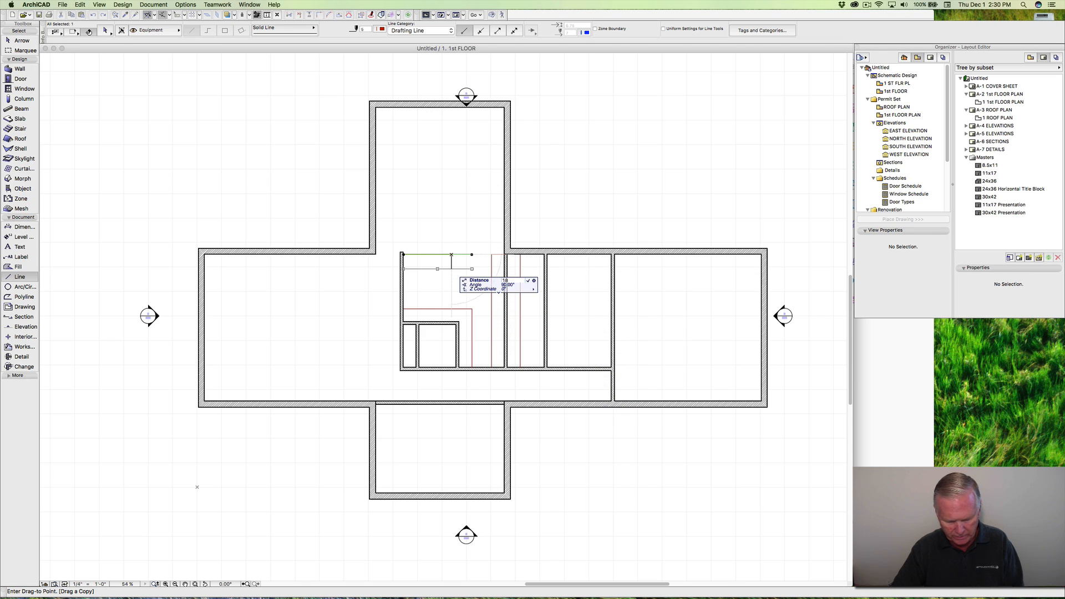
type("\"")
key("Return")
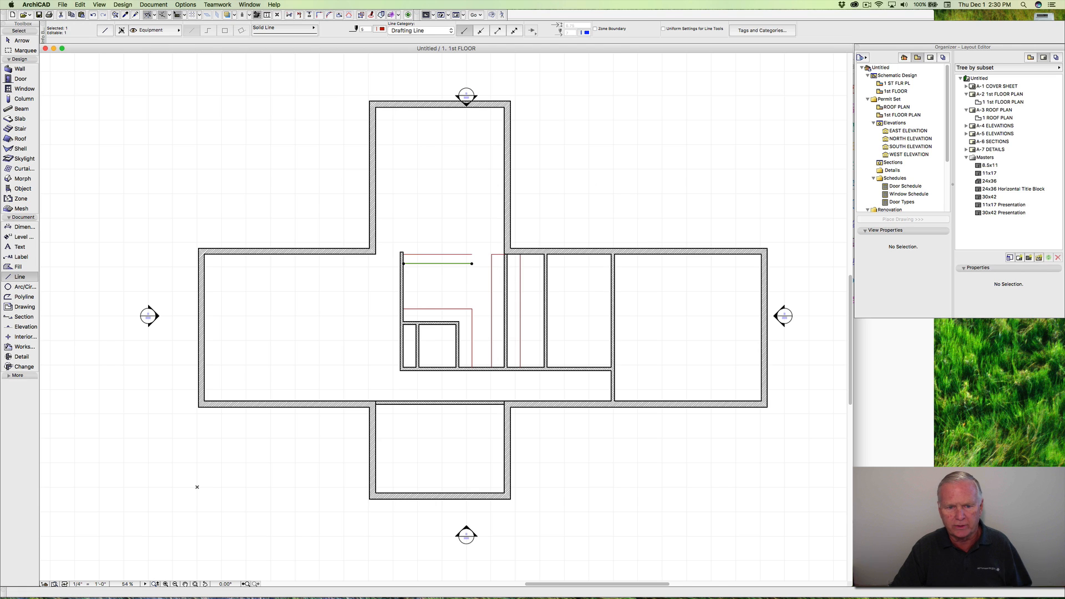
Step: Drag another copy of the new horizontal line 2'-1" farther south
right_click(452, 263)
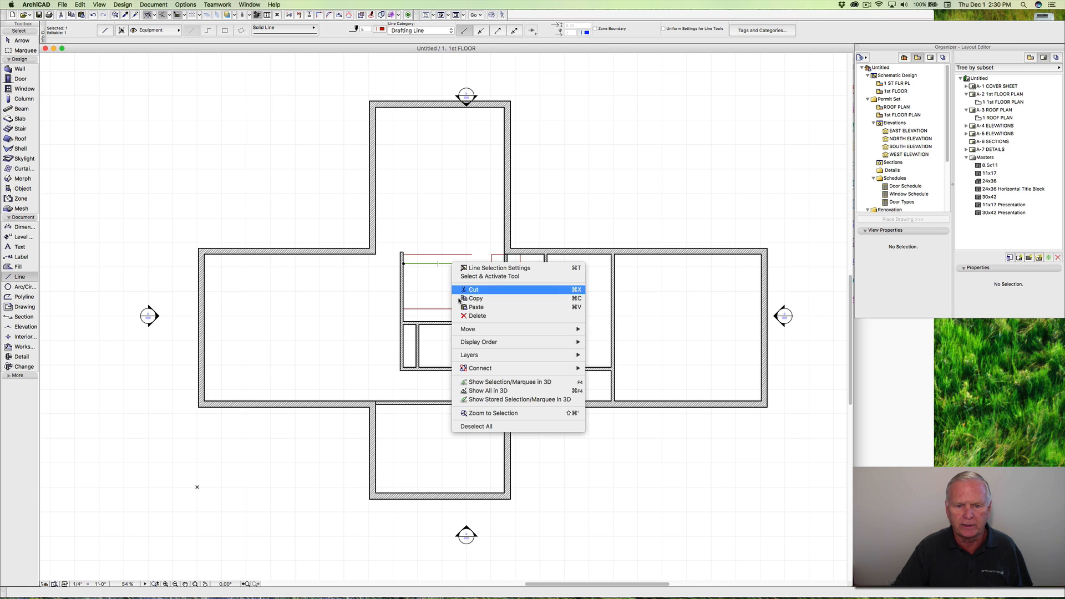
mouse_move(552, 328)
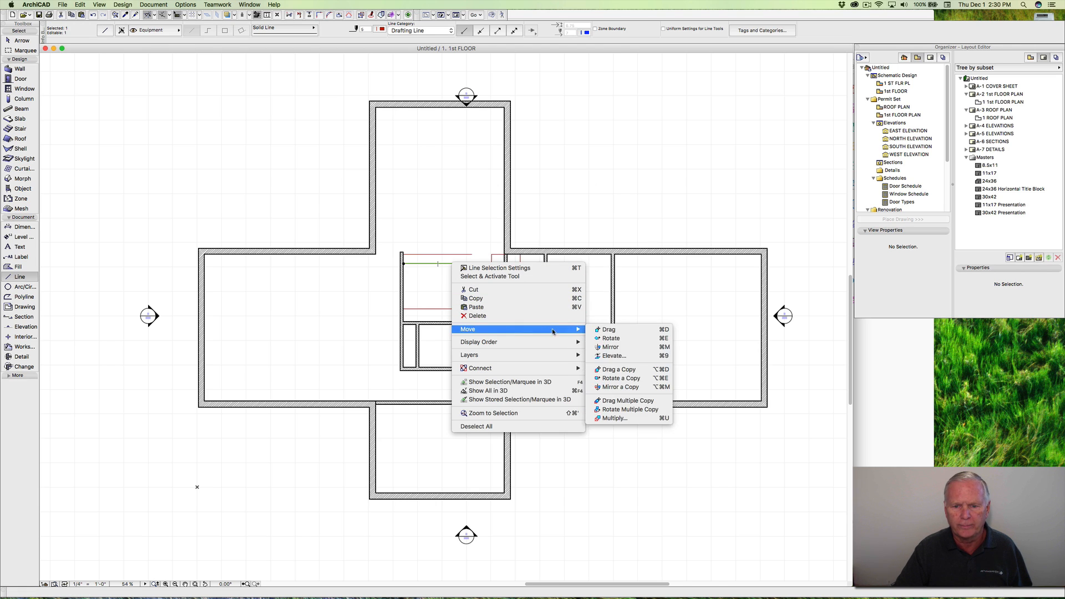
left_click(610, 371)
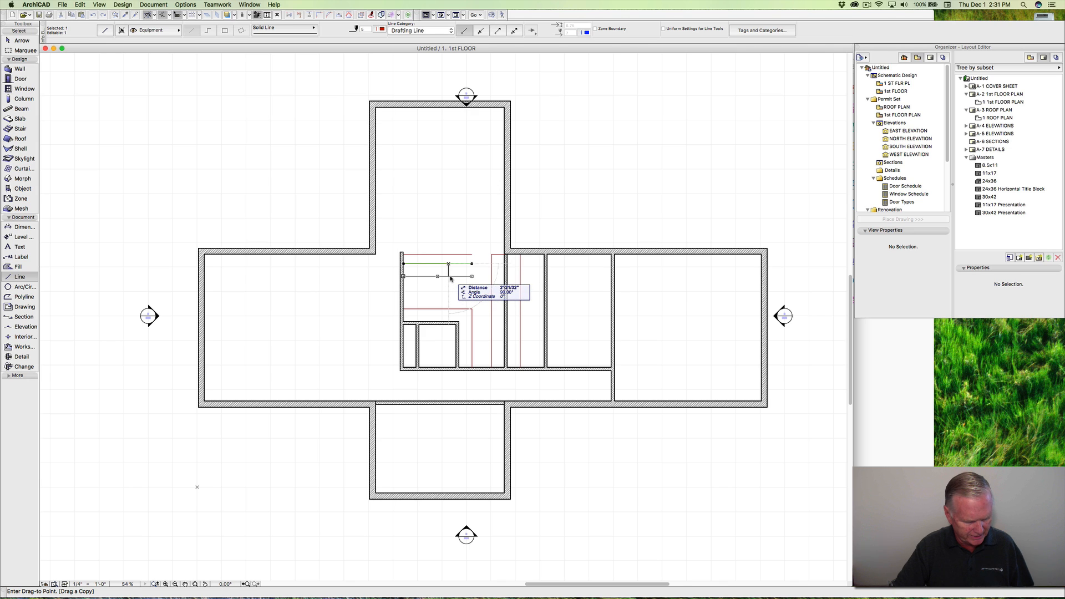
type("2'-1")
key("Return")
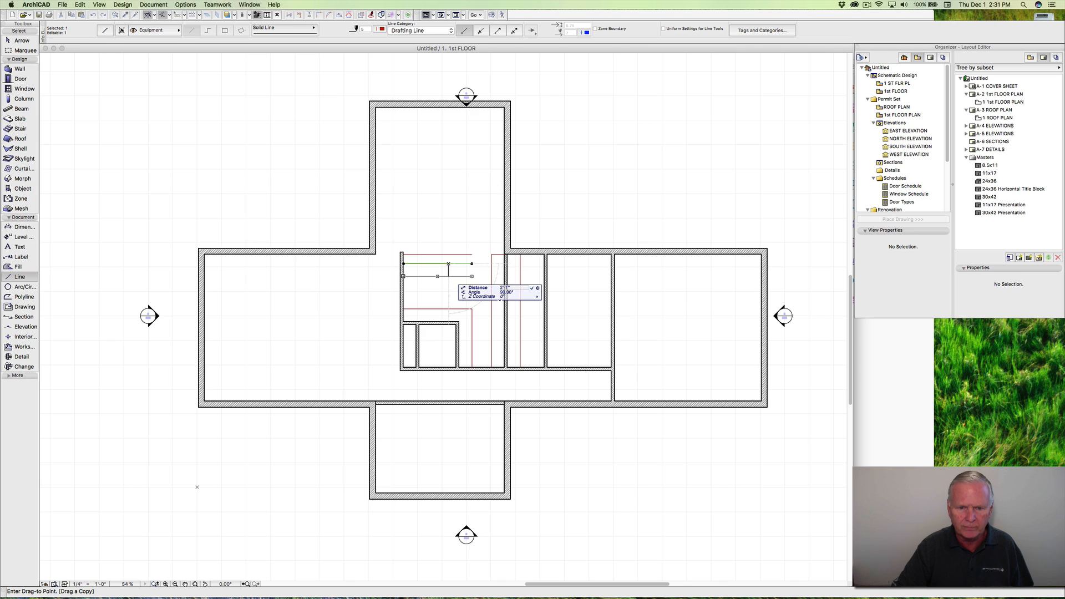
Step: Deselect the copied line and close the east end of the three parallel lines with a north-south line up to the northernmost one
left_click(439, 254)
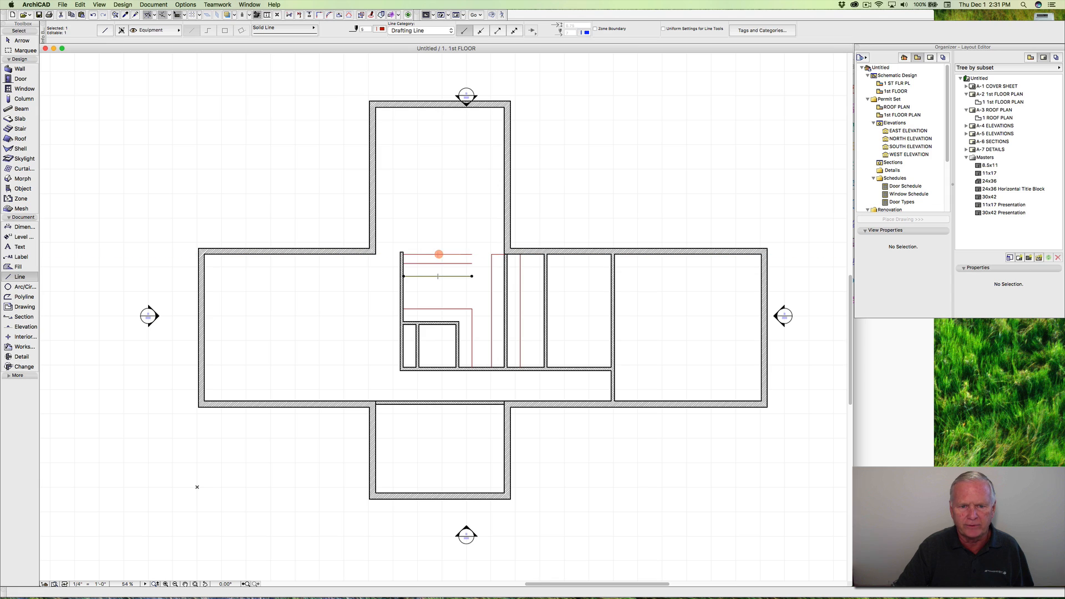
left_click(419, 276)
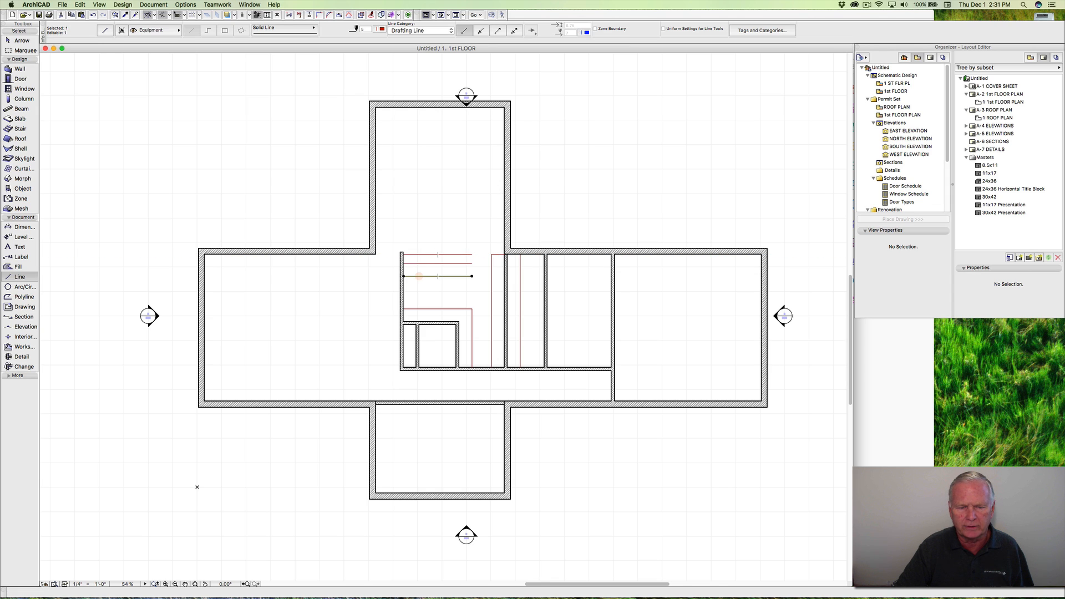
left_click(419, 277)
key("Escape")
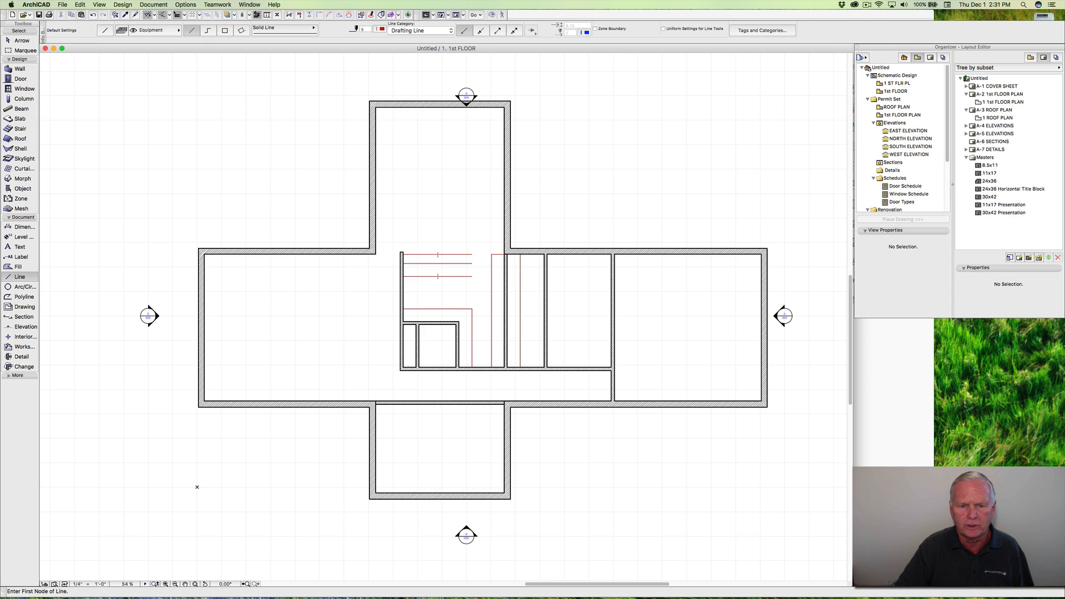
left_click(472, 276)
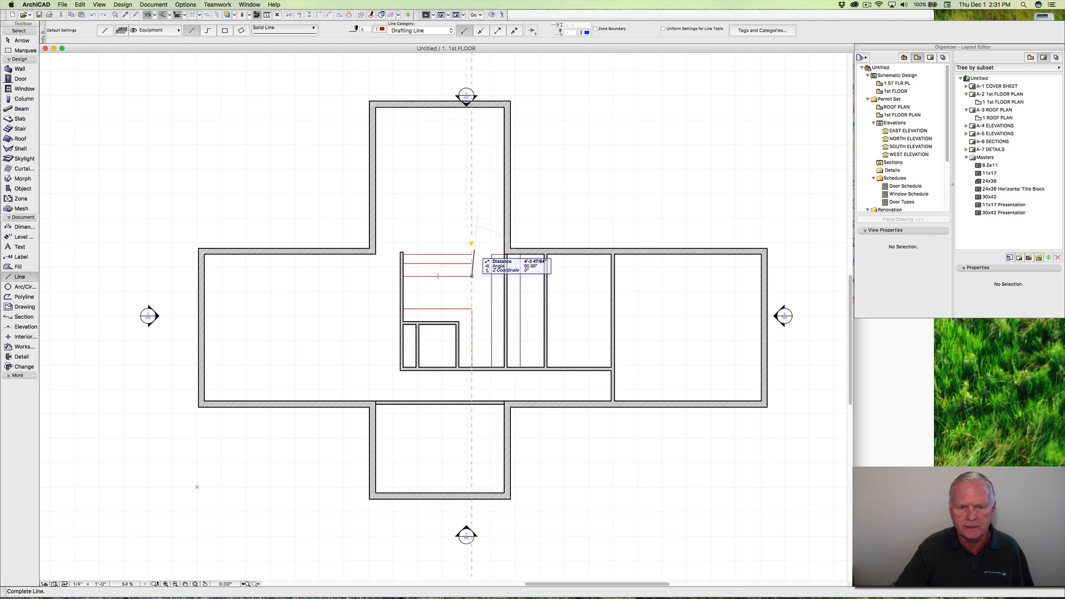
left_click(472, 253)
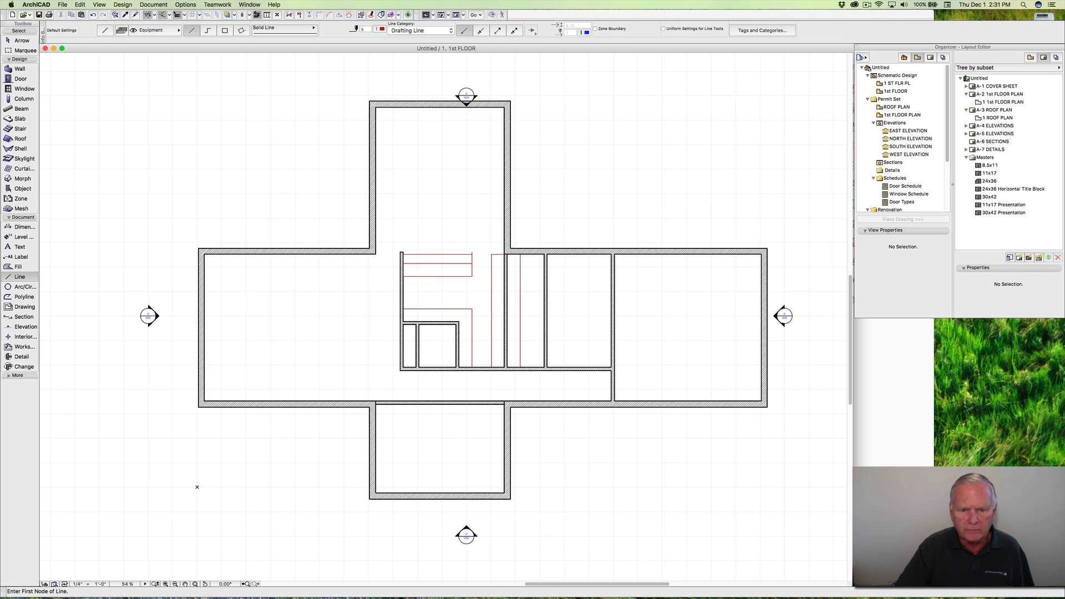
Step: Shorten the interior wall along the west ends of the counters so its north end aligns with the southern counter's front line
scroll(472, 252, "up", 10)
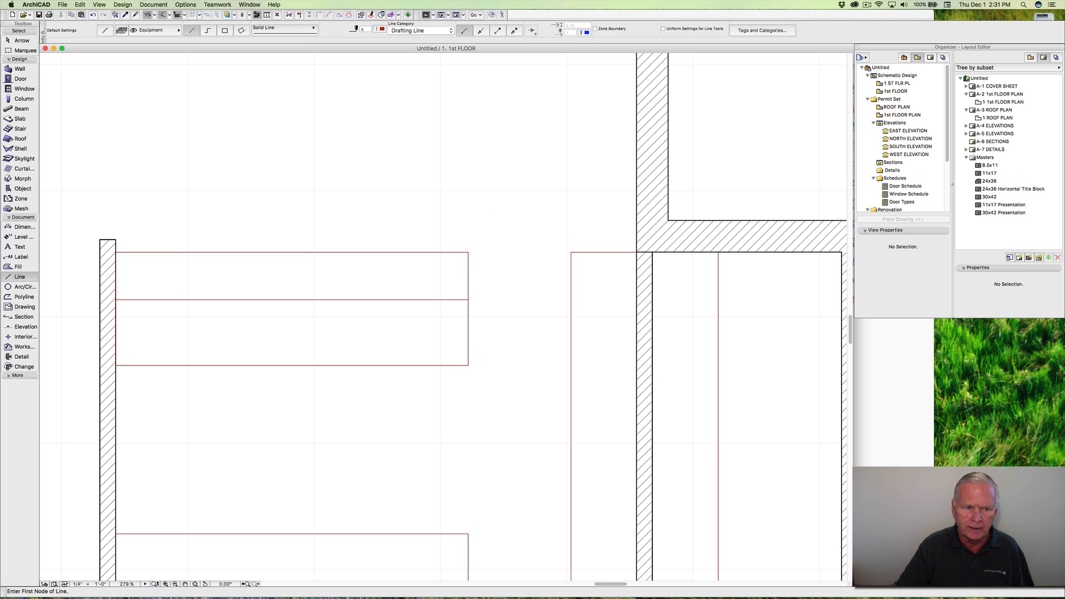
scroll(141, 241, "down", 5)
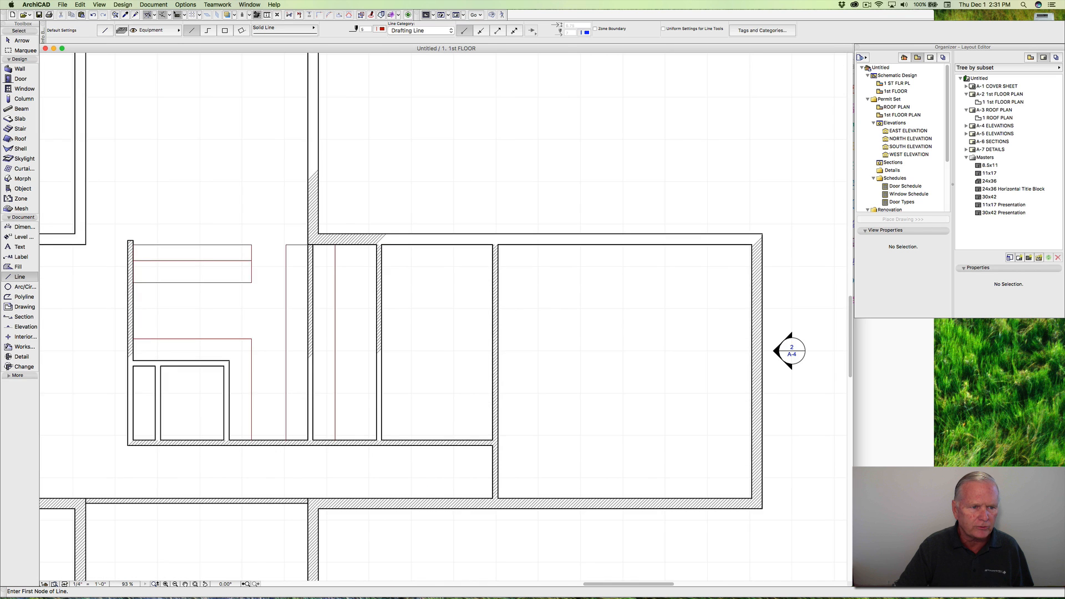
scroll(443, 316, "left", 10)
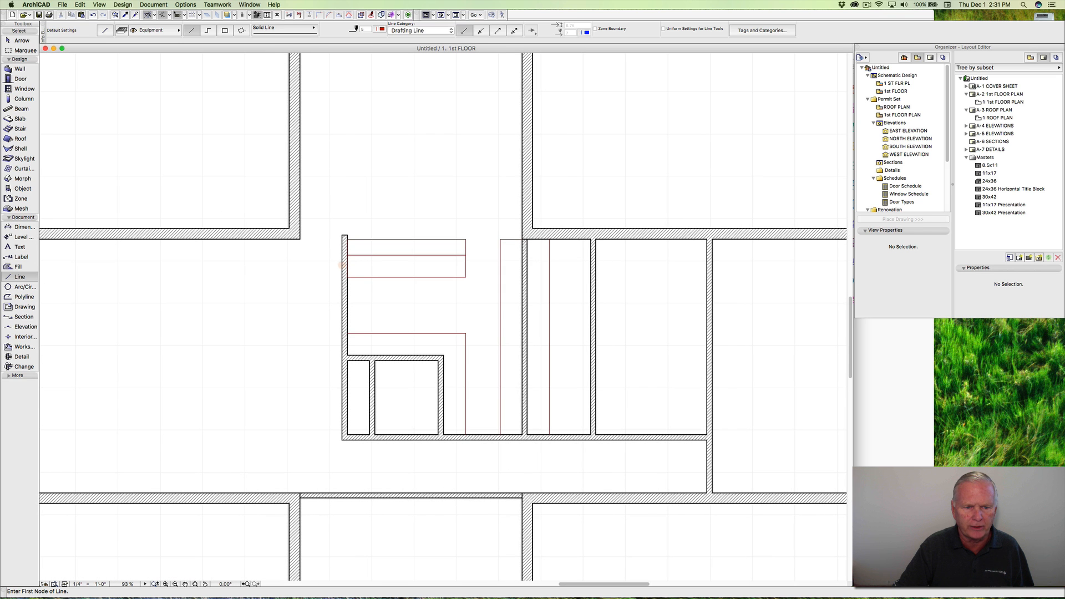
left_click(344, 267, "shift")
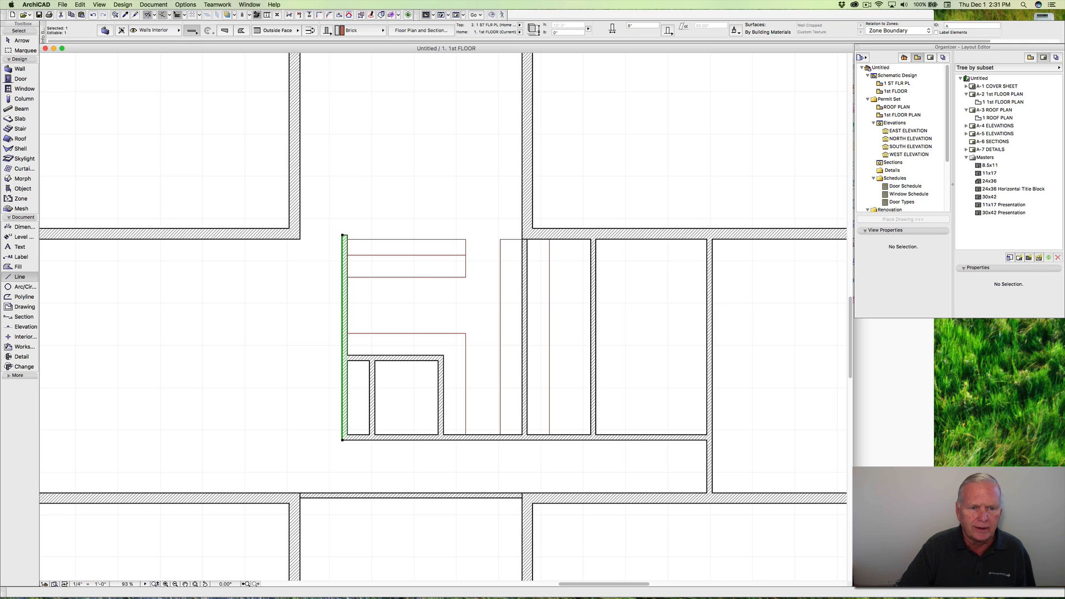
left_click(344, 235)
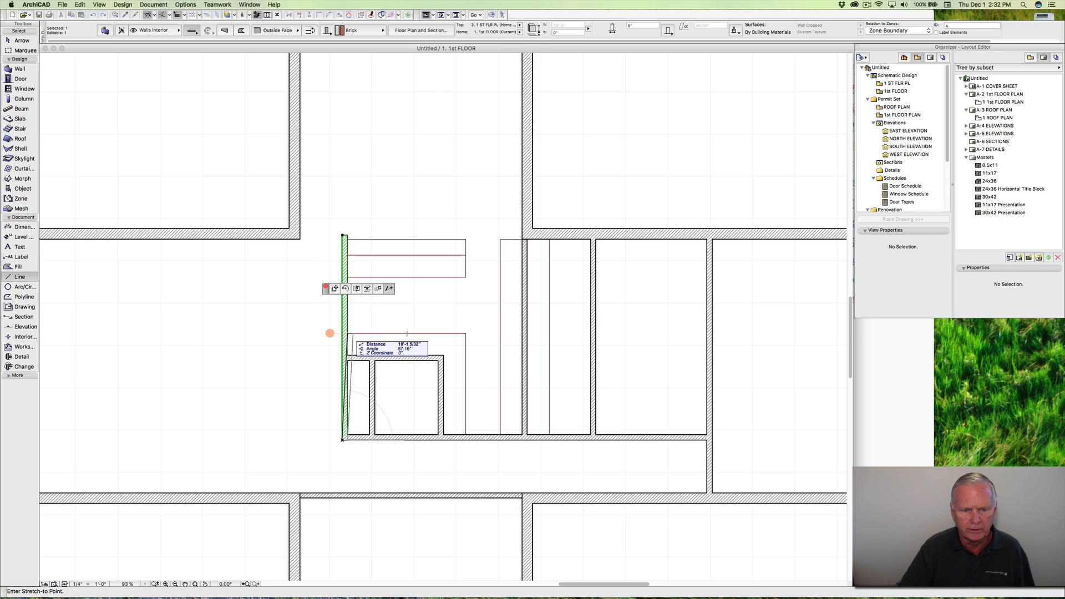
key("shift")
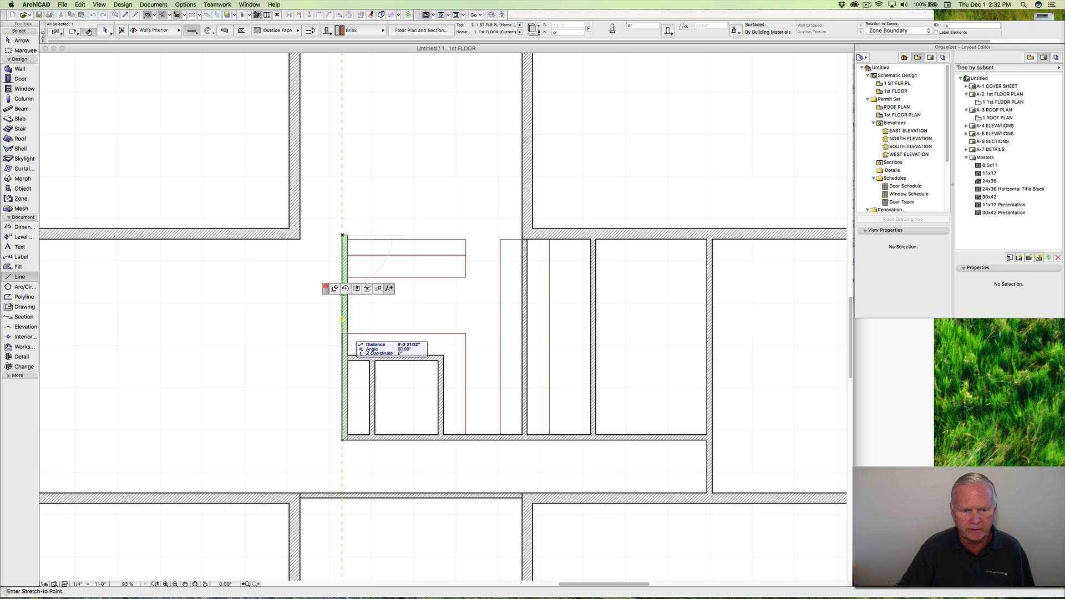
left_click(353, 333)
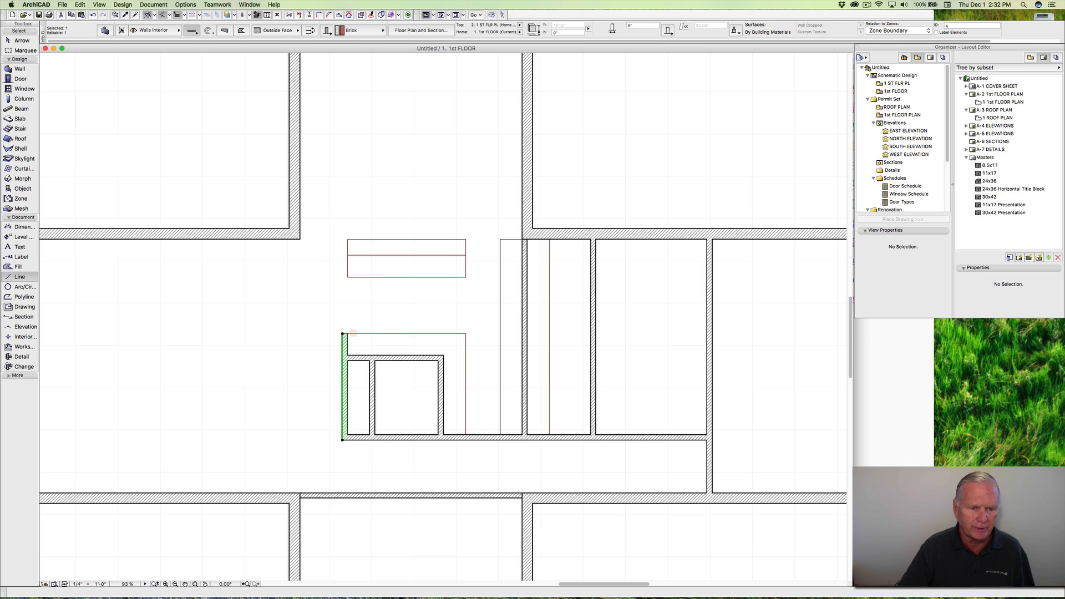
left_click(352, 333)
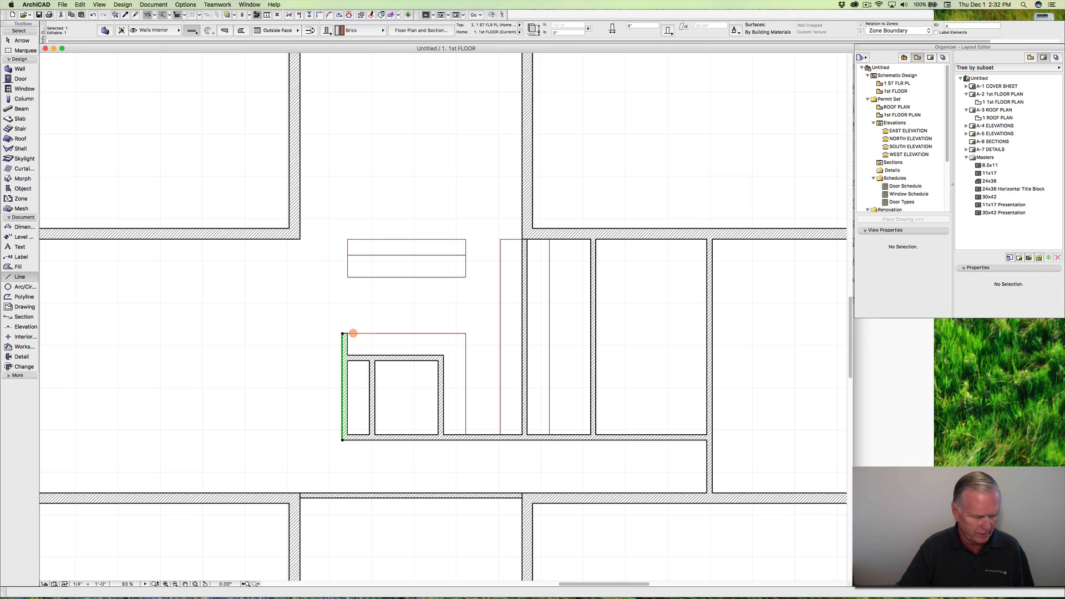
Step: Stretch the shortened wall's north end 2" past the counter line and deselect it
left_click(343, 334)
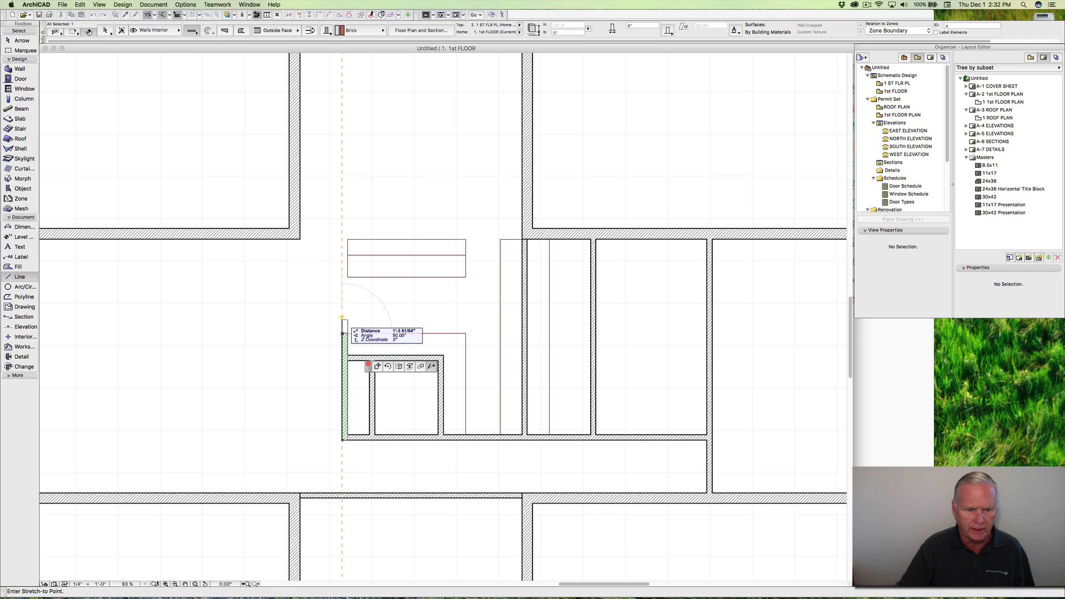
key("Tab")
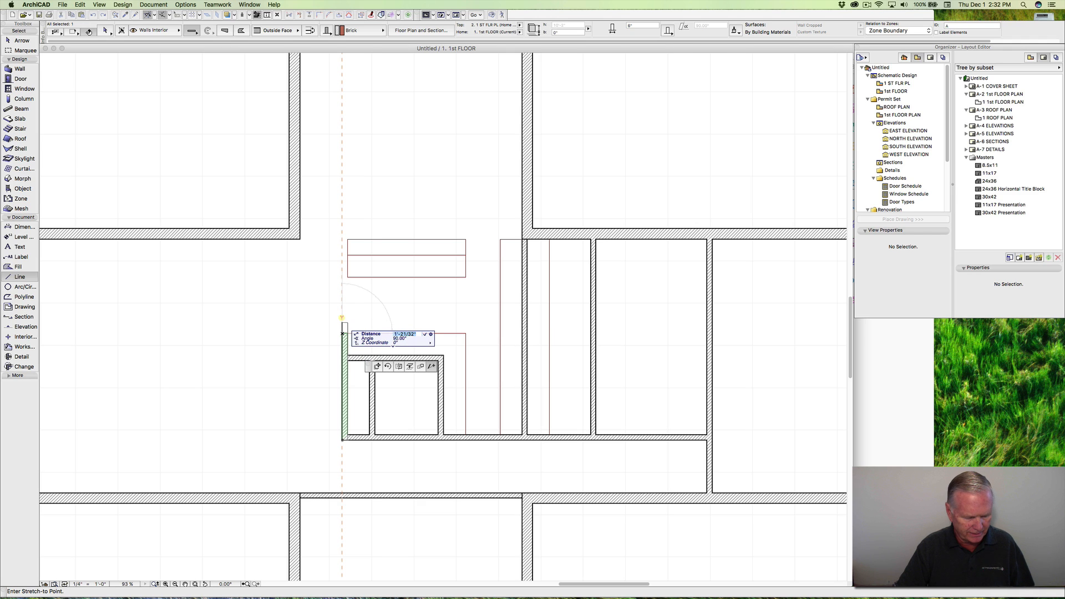
type("2")
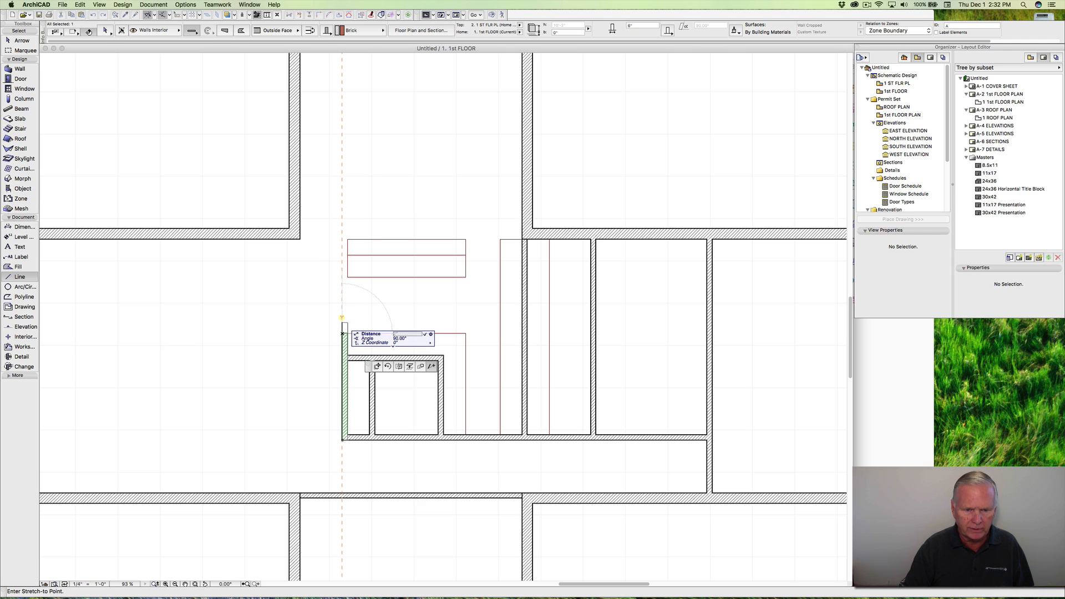
key("Return")
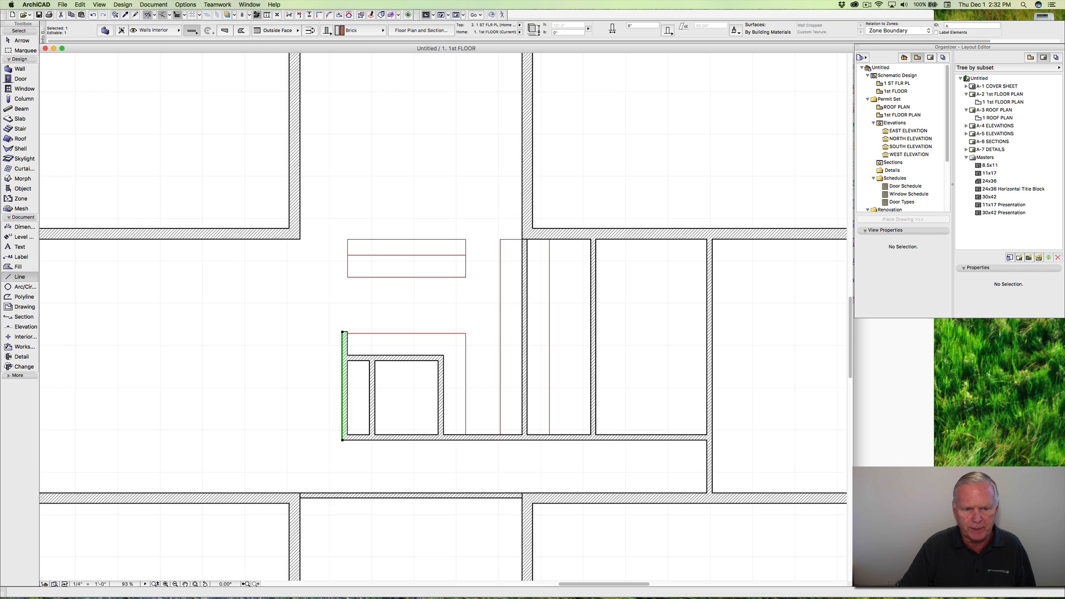
key("Escape")
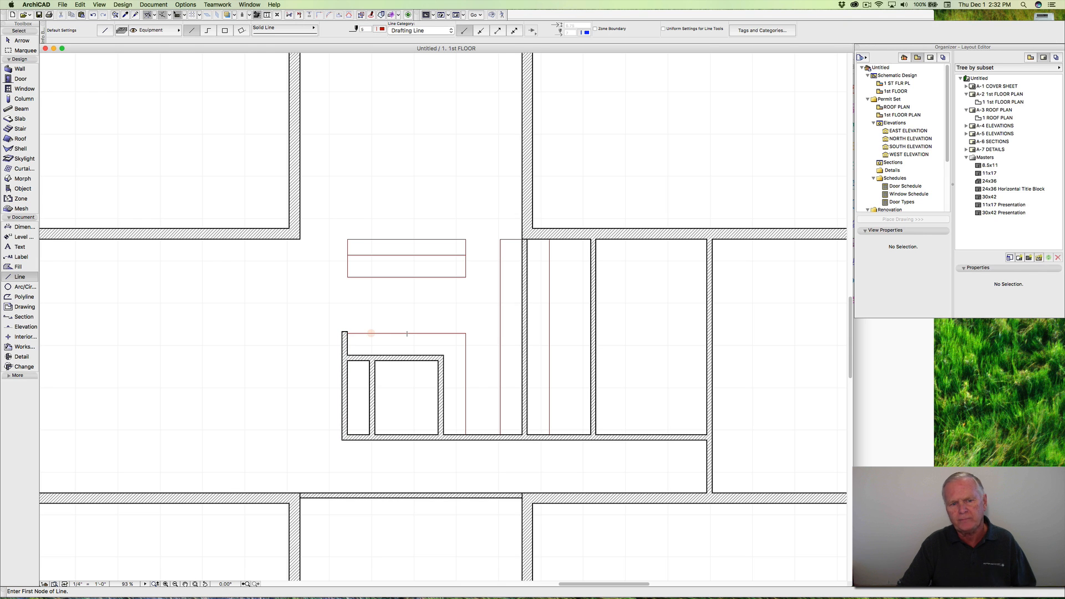
Step: Place a vertical guide line 1' east of the small rooms' east wall
scroll(406, 334, "down", 5)
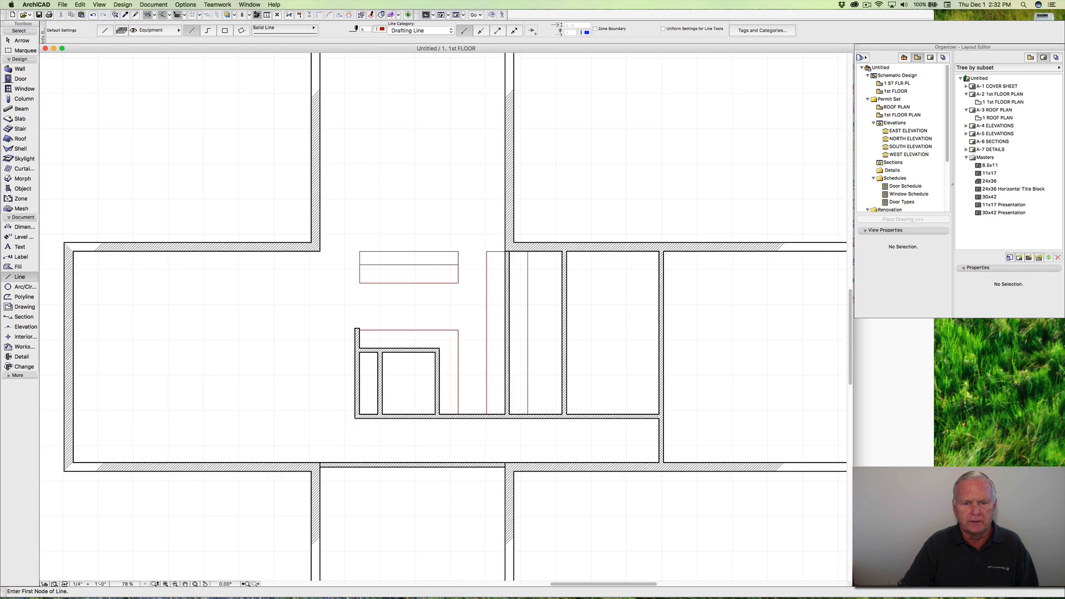
middle_click_drag(406, 334, 403, 330)
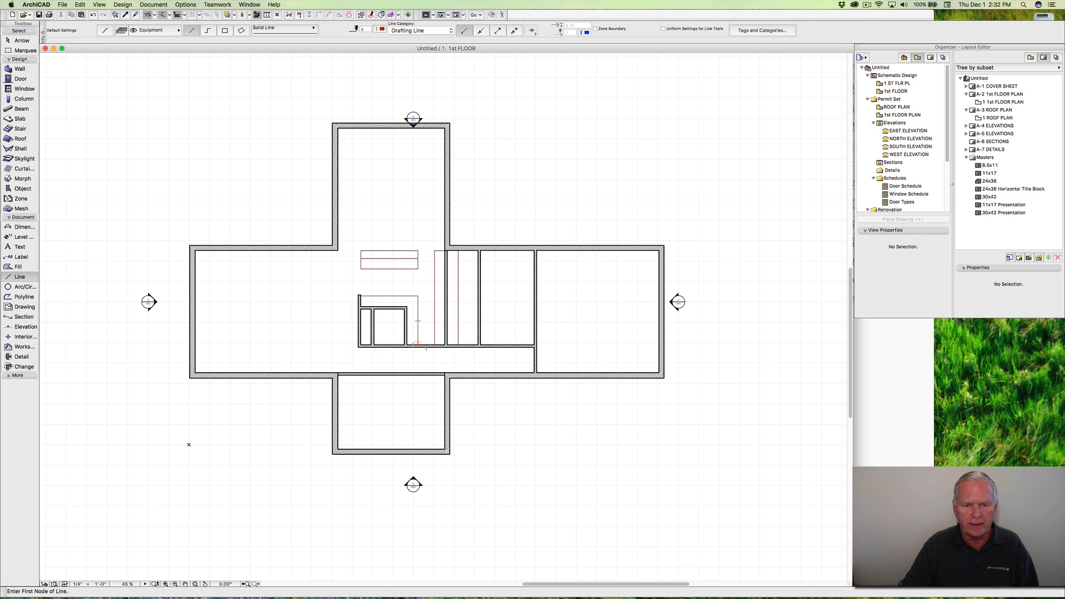
left_click(407, 344)
type("1'")
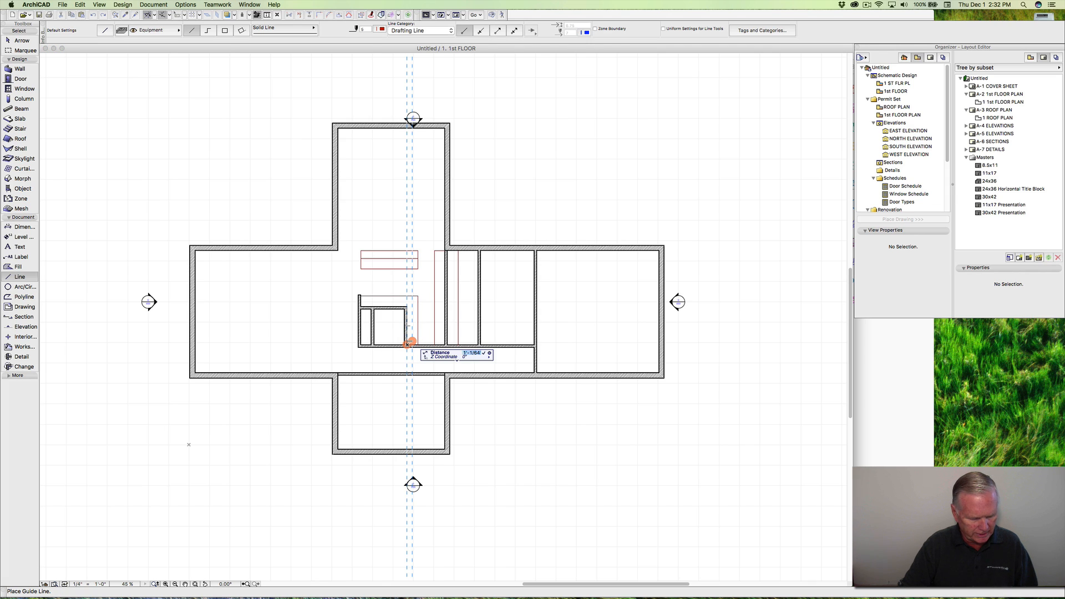
key("Return")
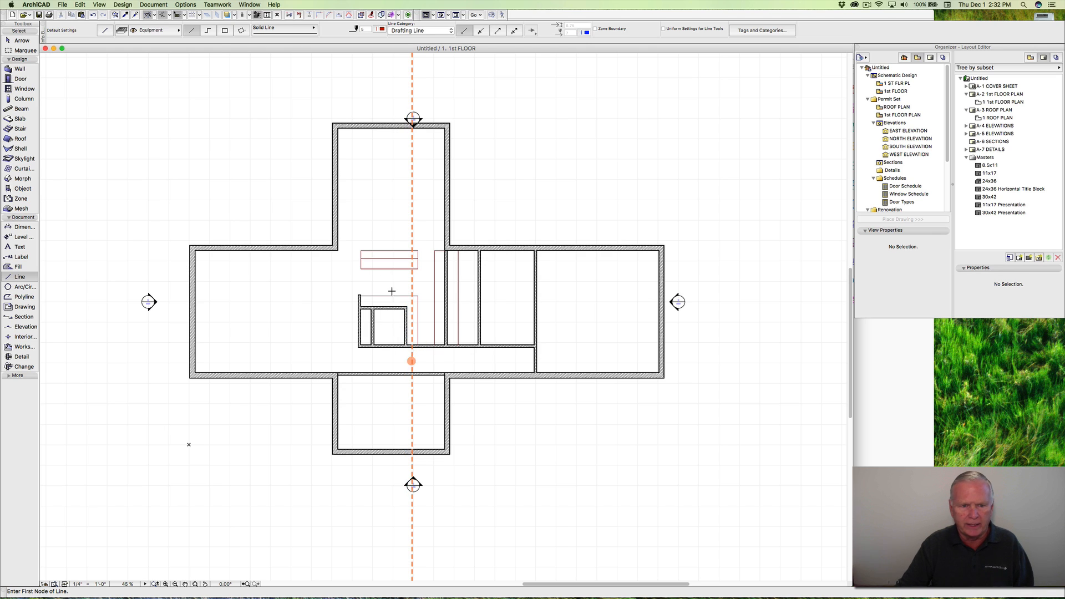
Step: Set the line type to Hidden Line and draw a dashed line along the guide from the corridor wall north toward the counter corner
left_click(290, 31)
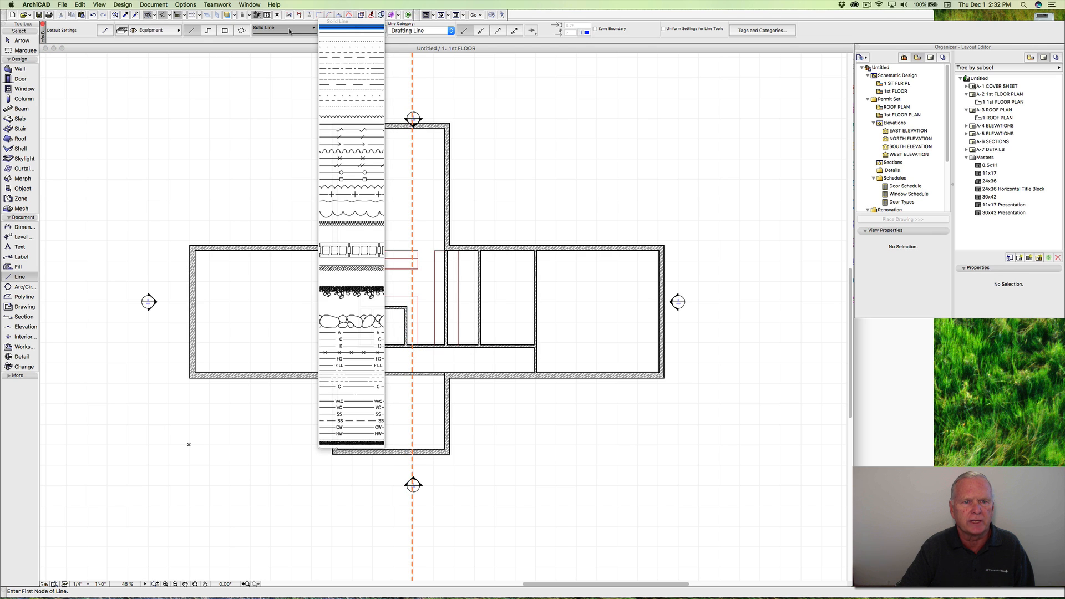
left_click(370, 81)
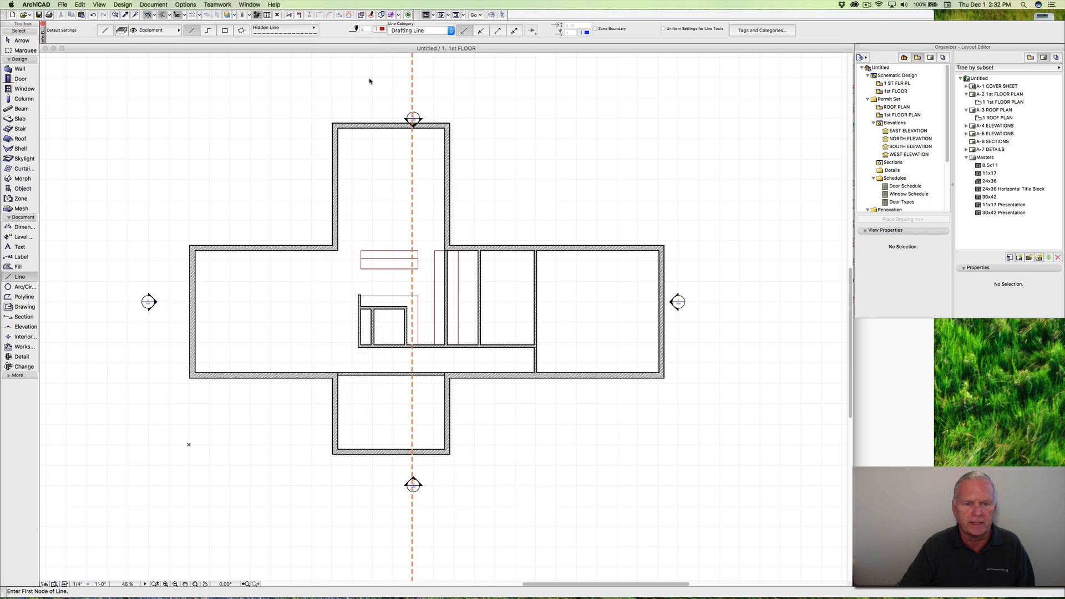
left_click(413, 345)
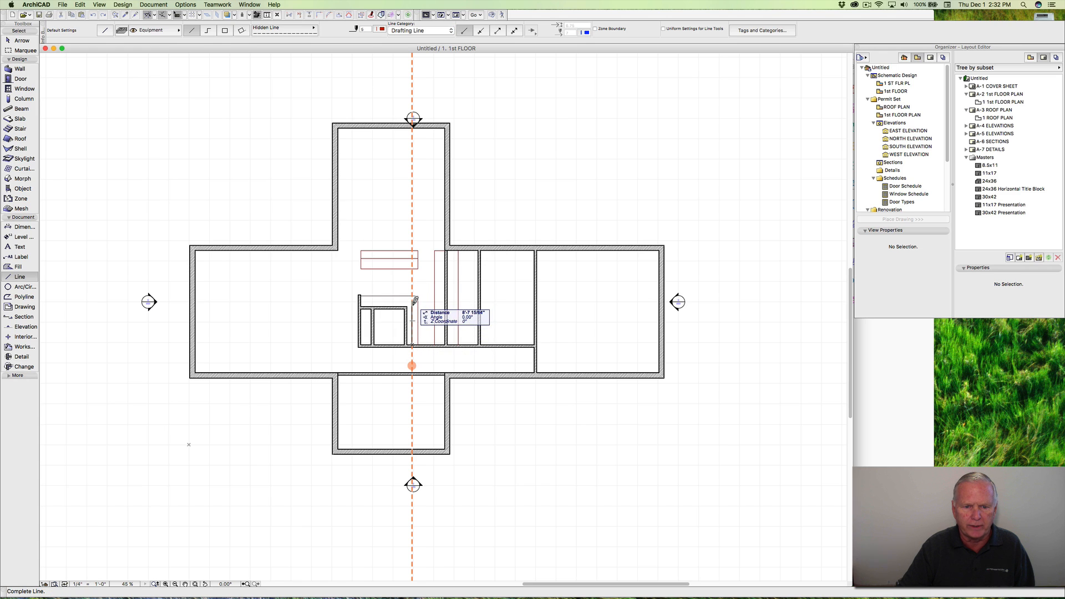
left_click(412, 301)
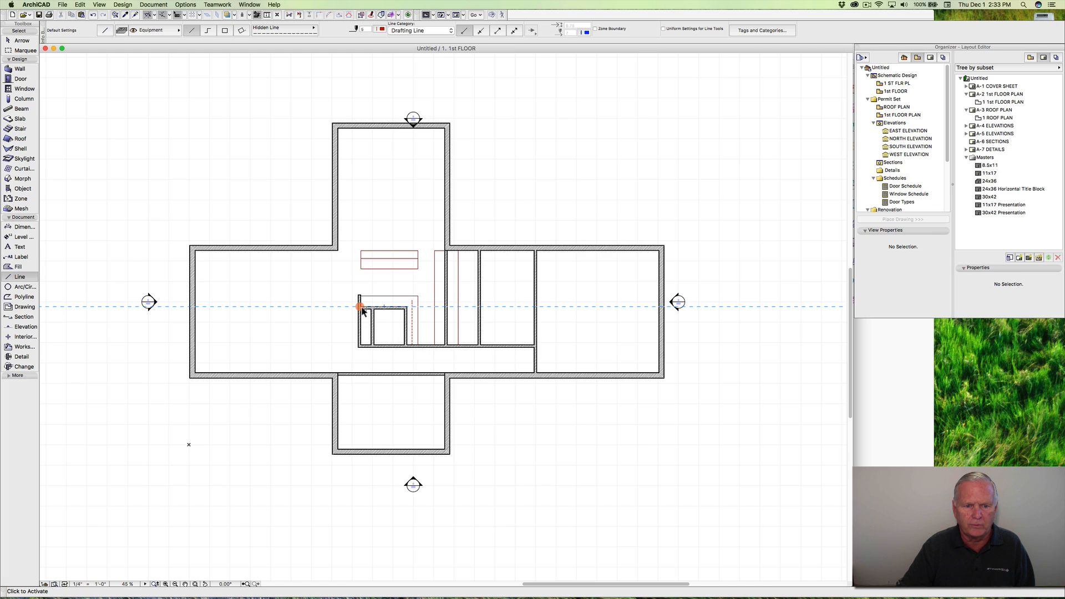
Step: Draw a dashed line 1' north of the small rooms' north wall, from the short west wall to the vertical dashed line
left_click(360, 306)
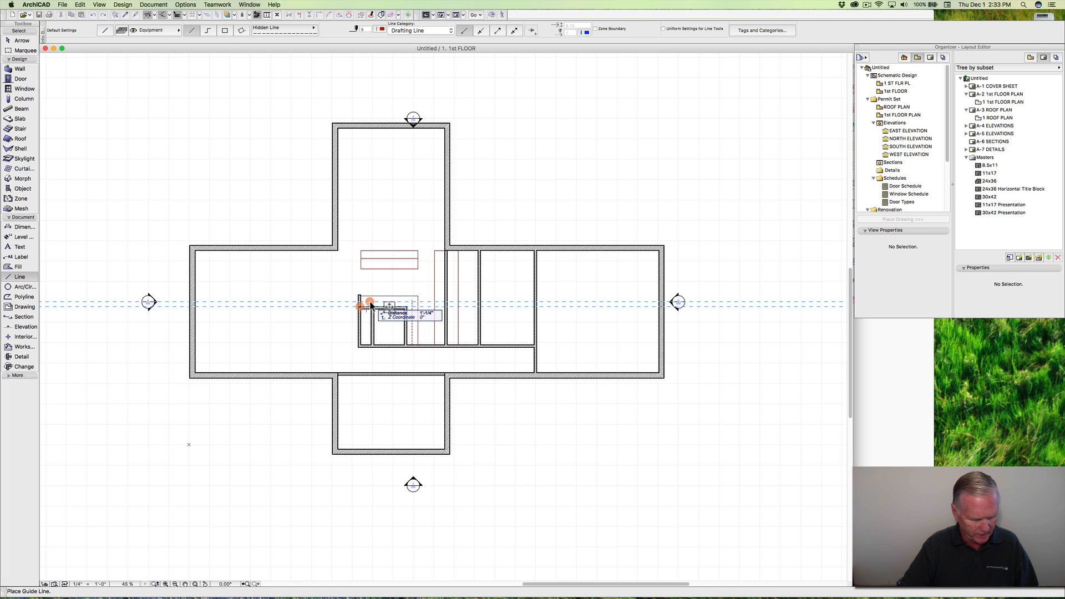
type("1")
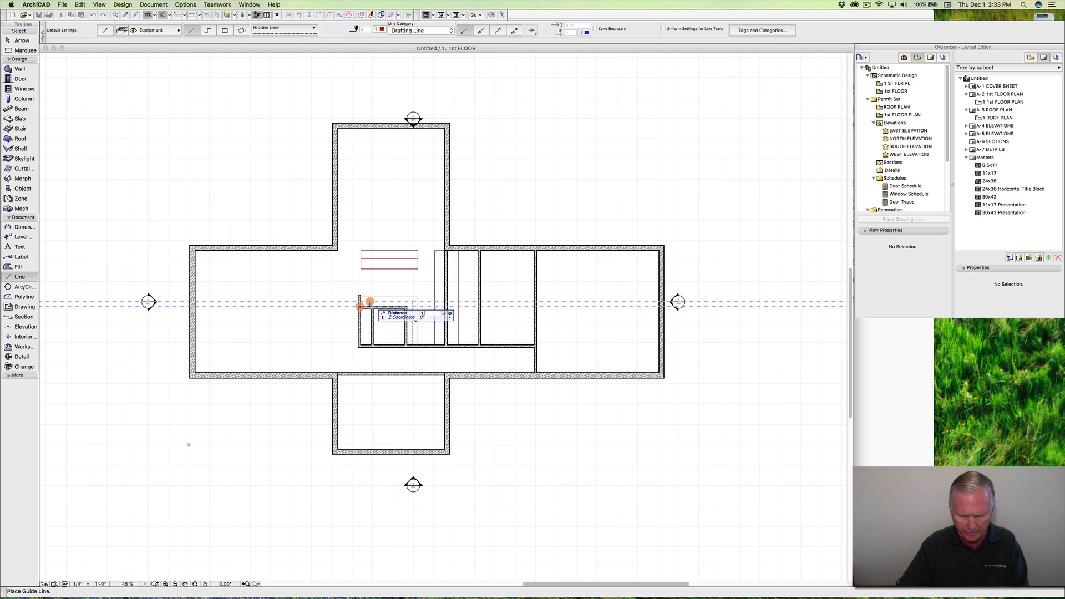
key("Return")
left_click(360, 301)
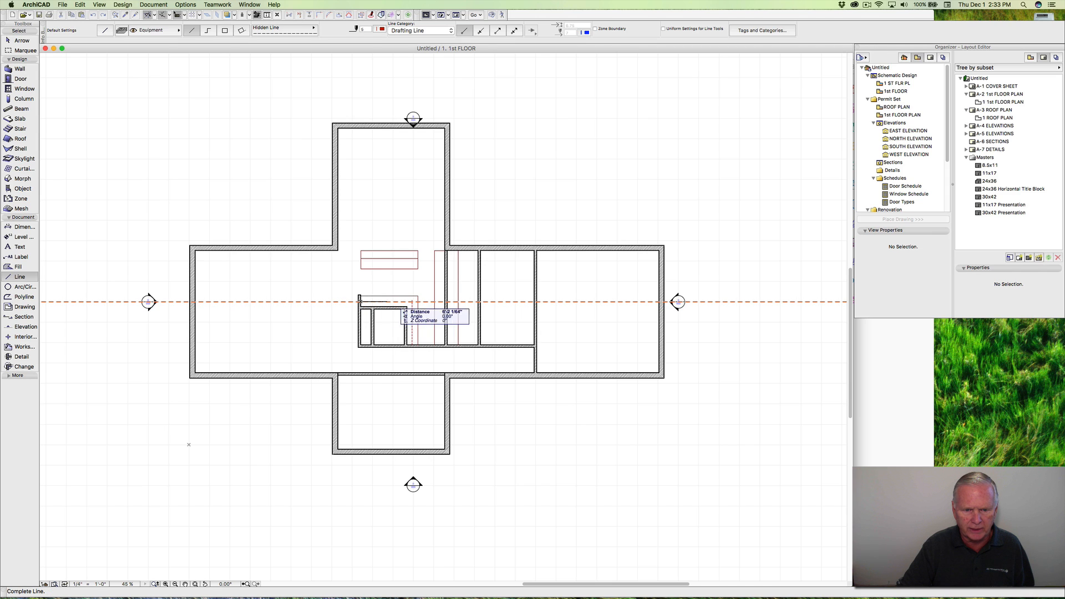
left_click(412, 302)
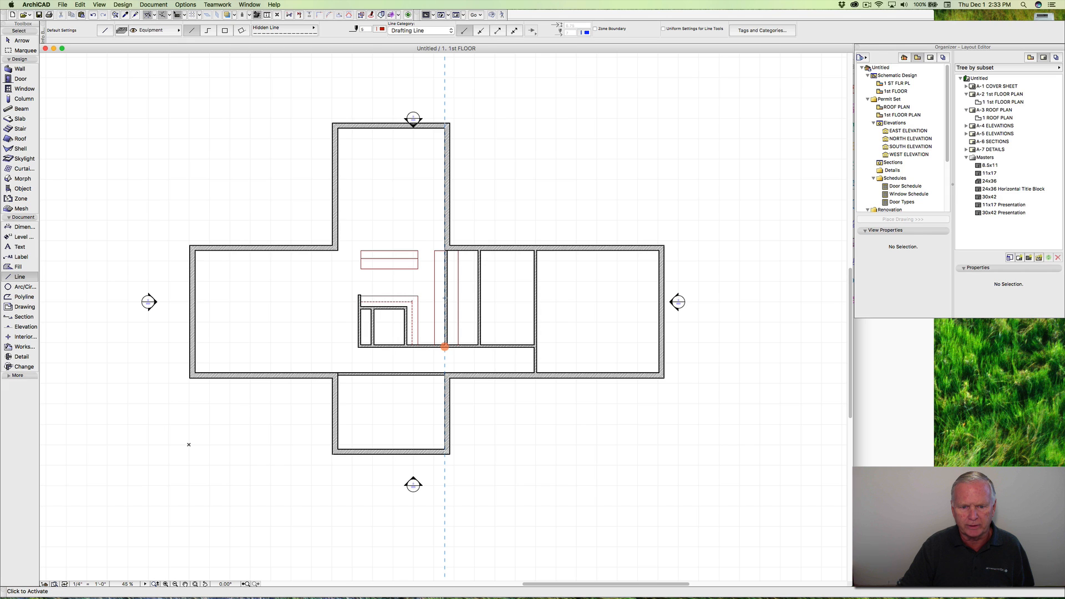
Step: Draw a dashed line 1' west of the long interior wall east of the counters, from the corridor wall to the north exterior wall
left_click(443, 347)
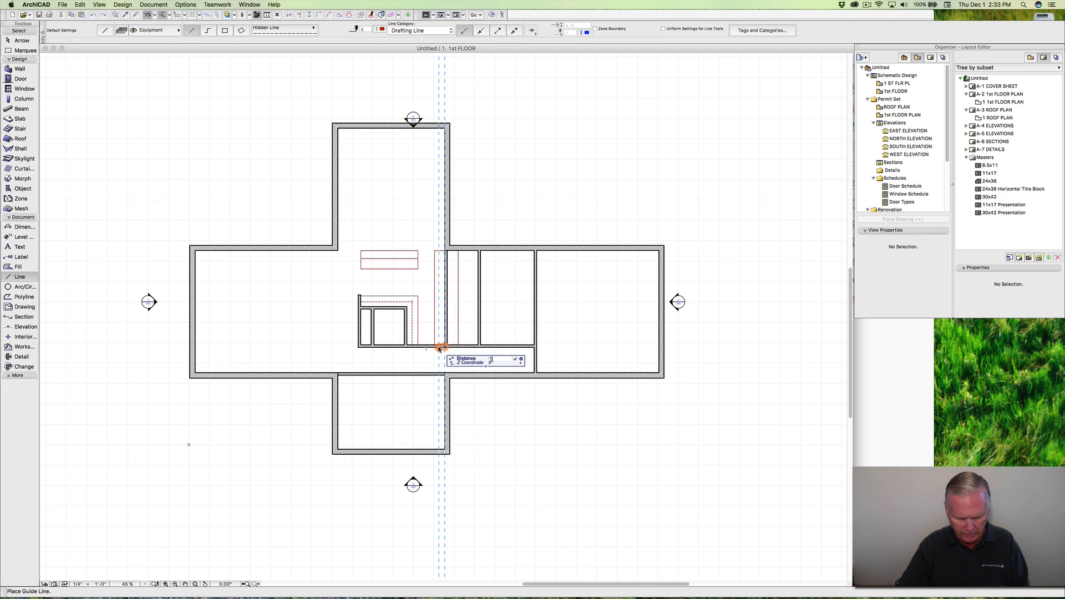
left_click(439, 347)
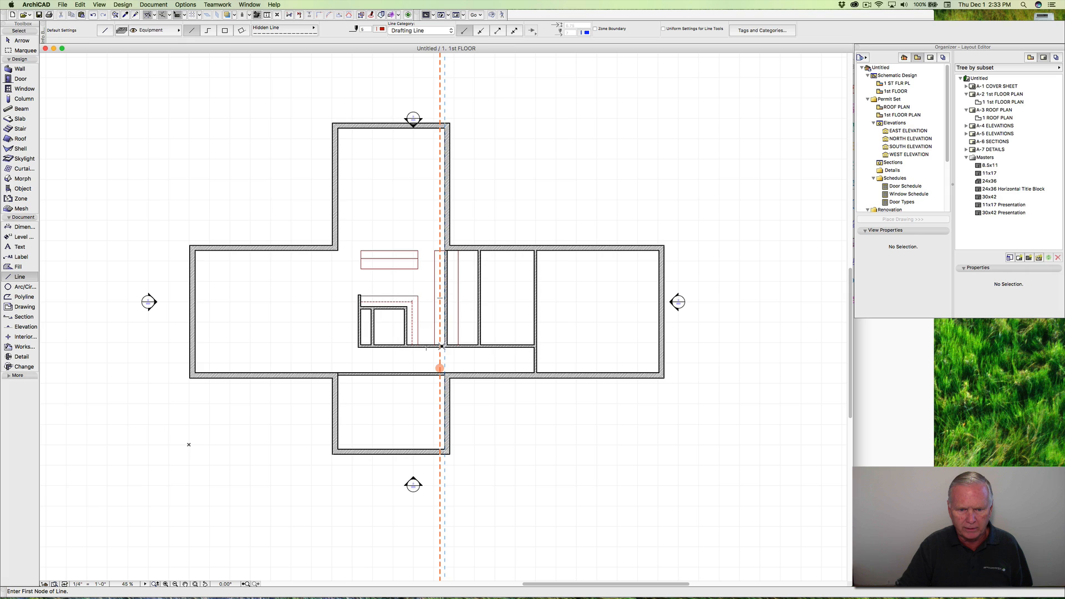
left_click(441, 346)
left_click(441, 252)
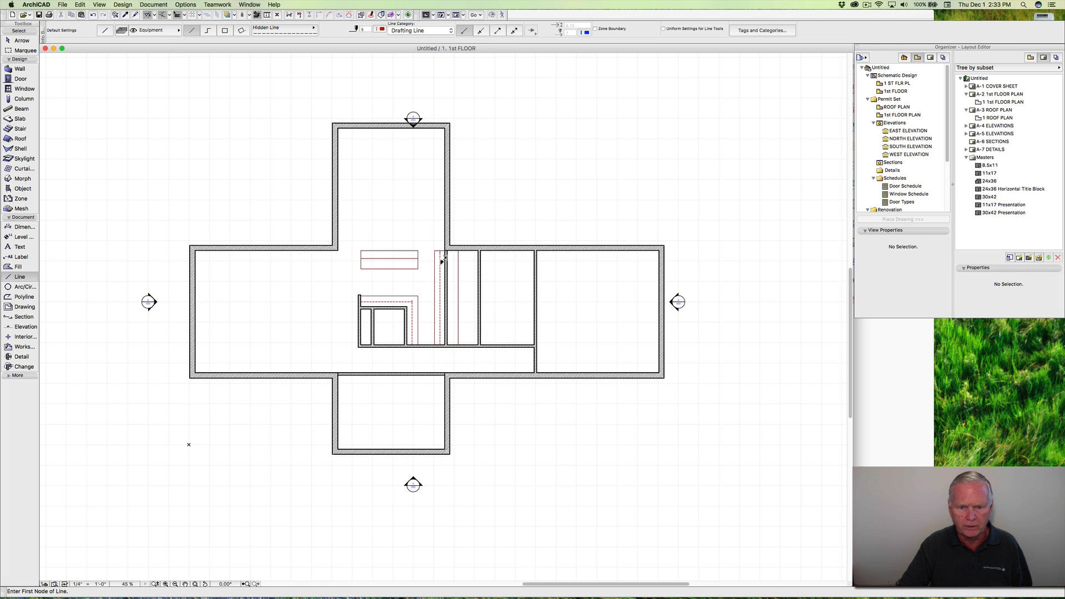
Step: Draw a dashed line 1' east of the same interior wall, from the corridor wall north to the exterior wall
left_click(449, 329)
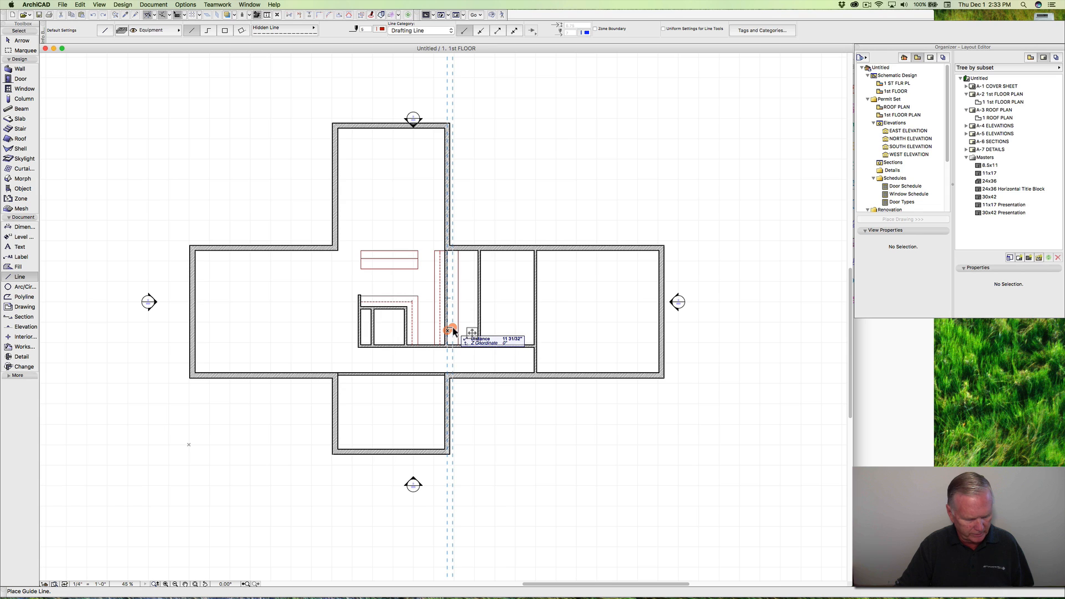
type("1'")
key("Return")
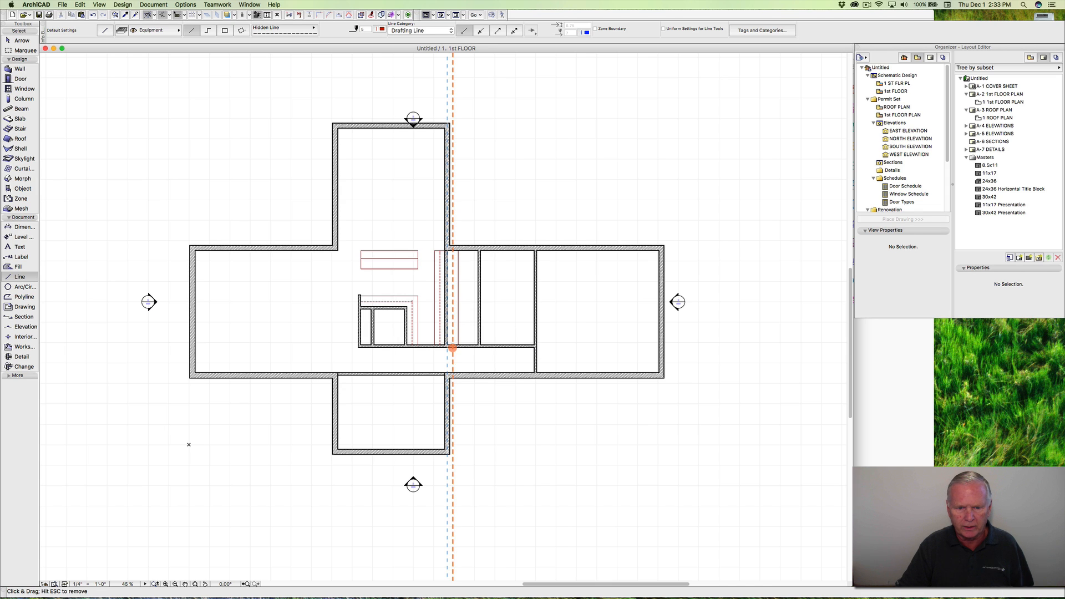
left_click(452, 345)
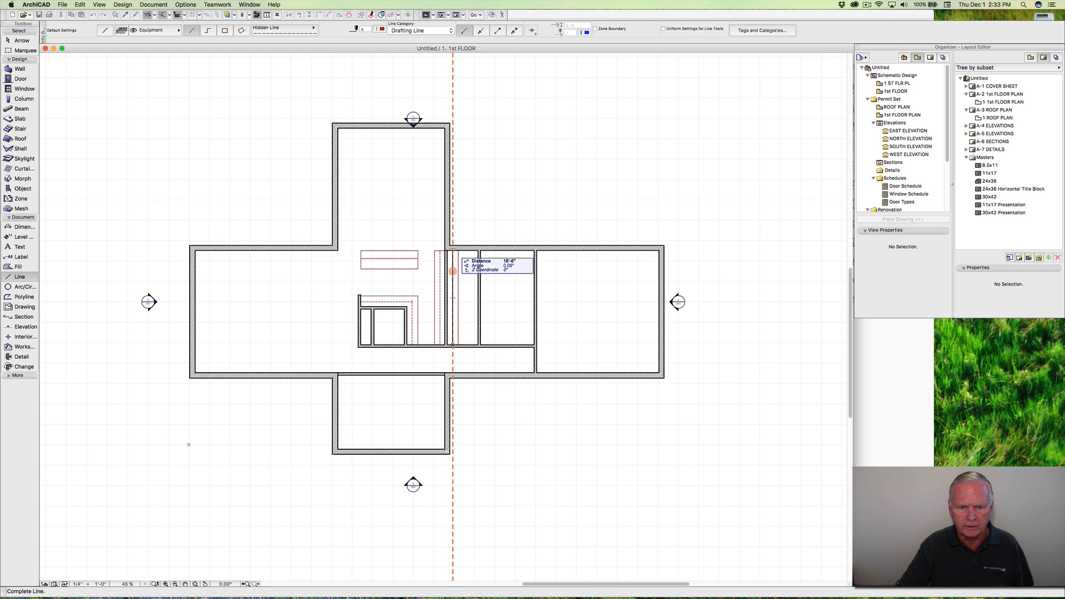
left_click(453, 251)
Step: Check the finished dashed lines around the counters up close and activate the Object tool
scroll(413, 296, "up", 10)
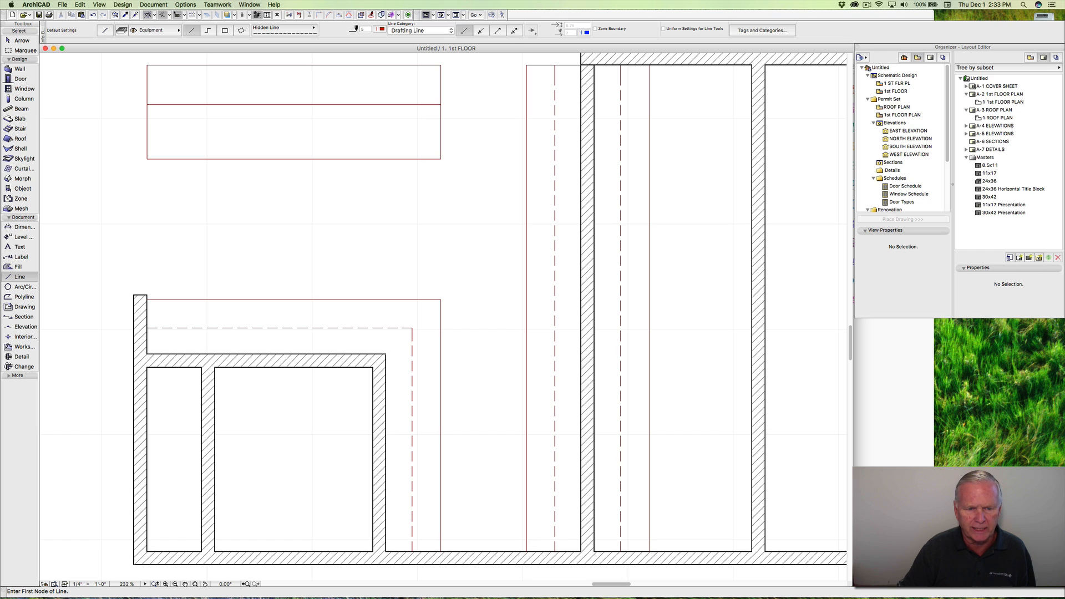
scroll(444, 305, "down", 5)
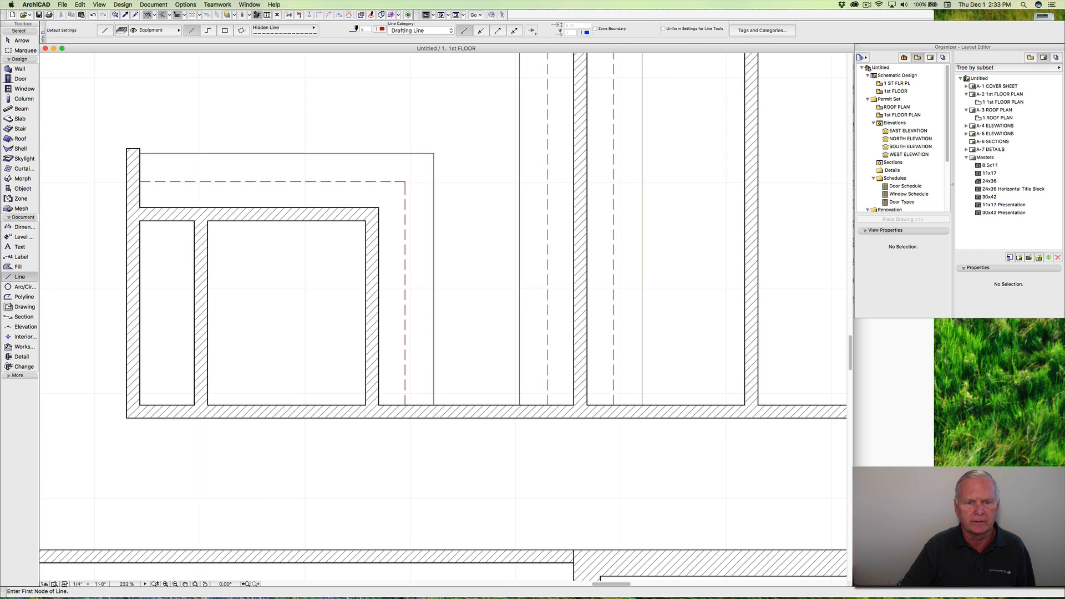
scroll(422, 403, "down", 8)
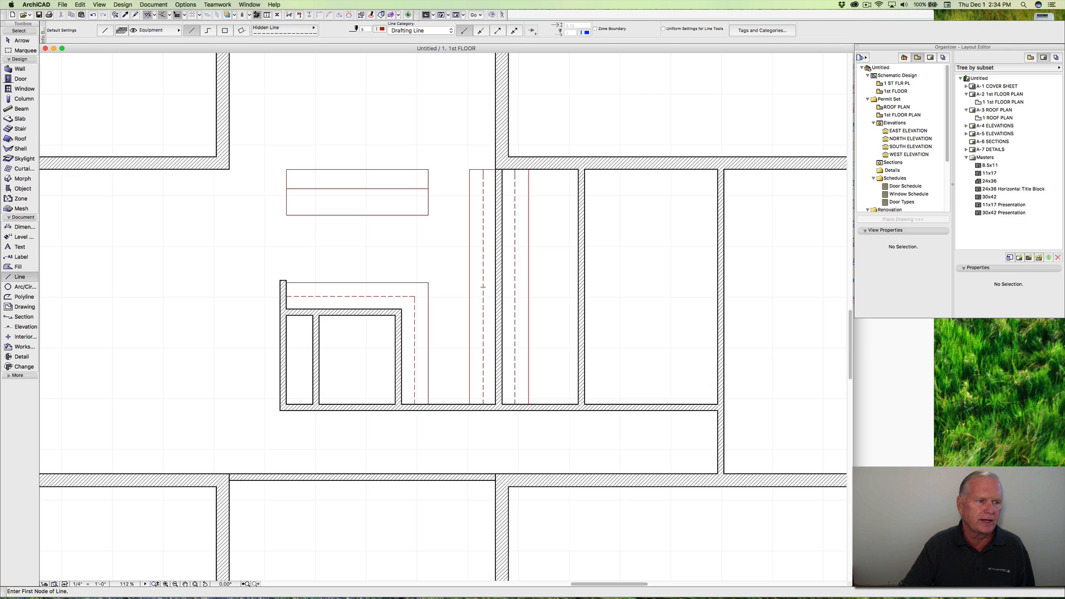
left_click(23, 189)
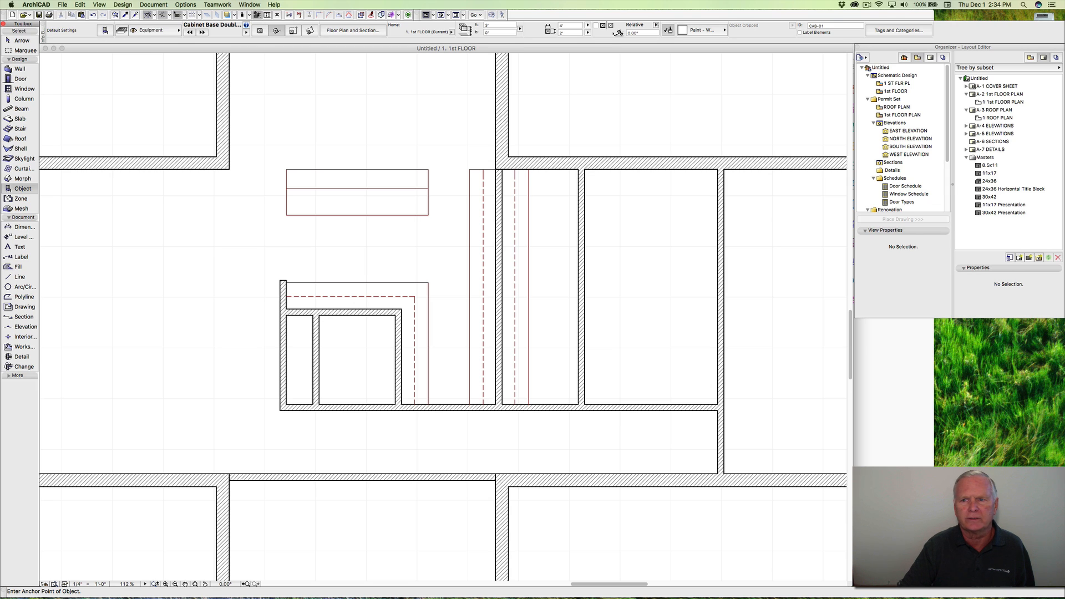
left_click(867, 4)
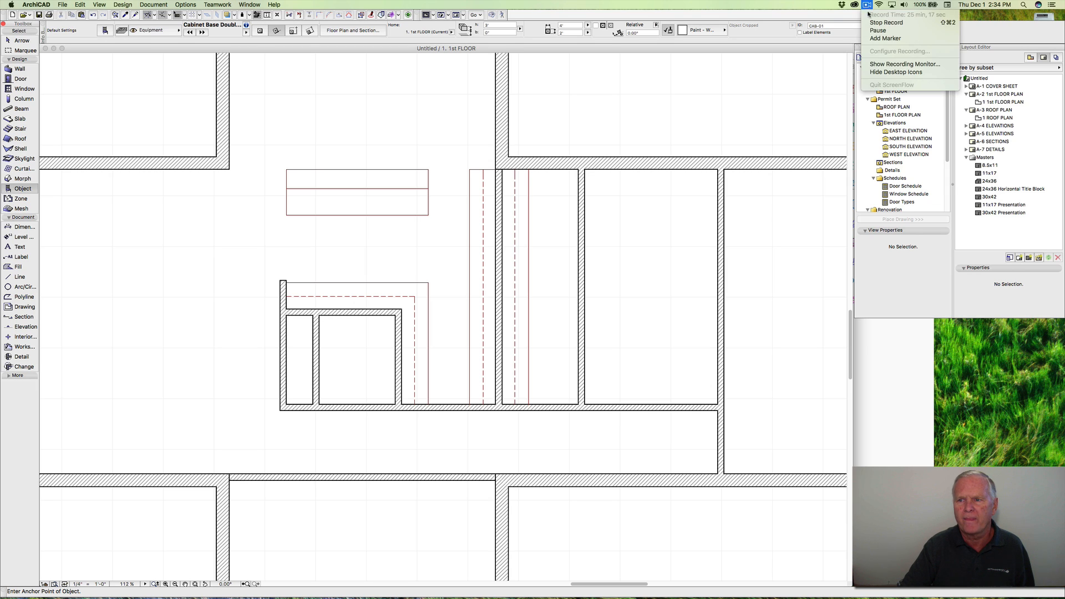
left_click(877, 24)
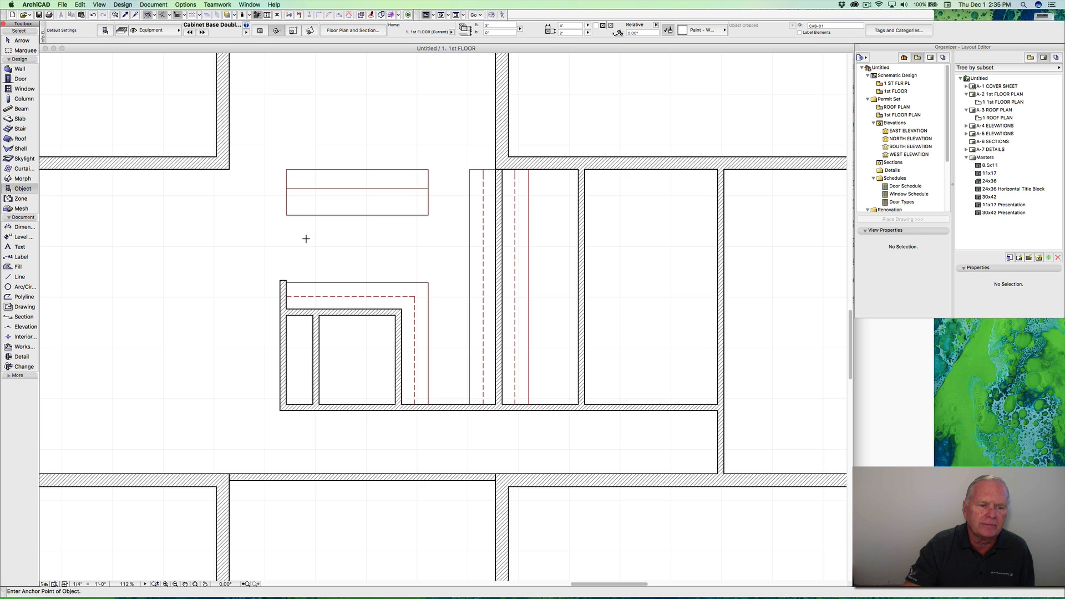
Step: Show the Coordinates palette, place it beneath the floor plan window, and shorten that window to make room
left_click(248, 5)
mouse_move(252, 44)
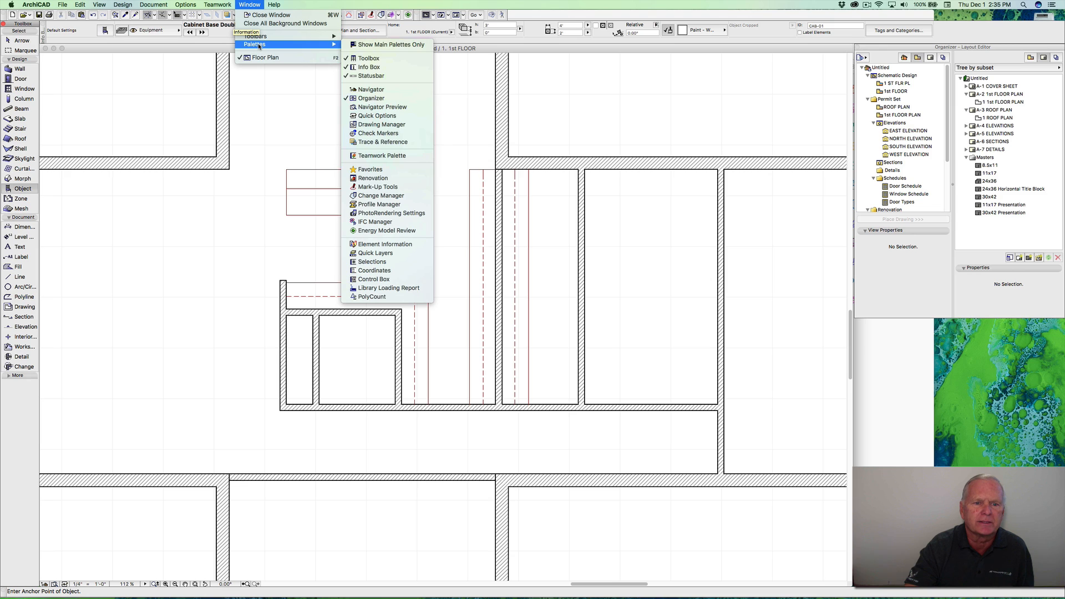
left_click(371, 272)
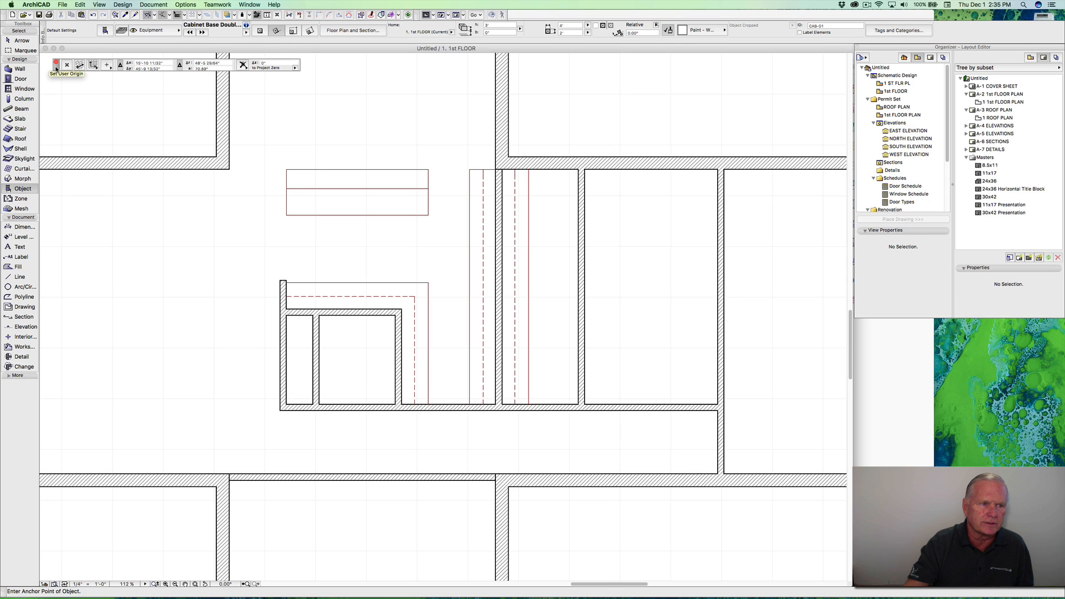
left_click_drag(56, 68, 42, 580)
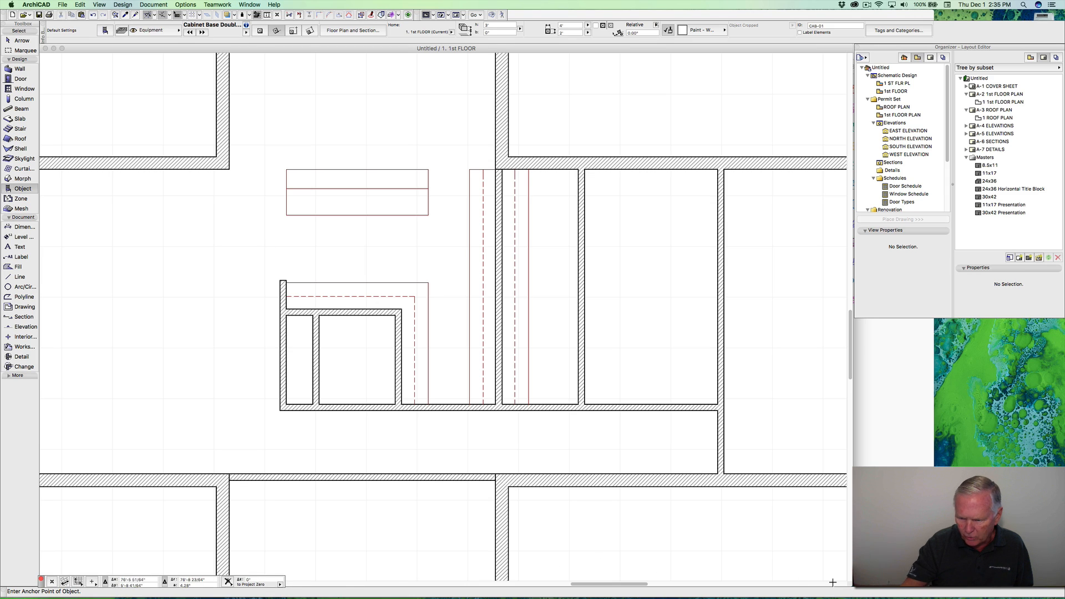
left_click_drag(851, 581, 851, 570)
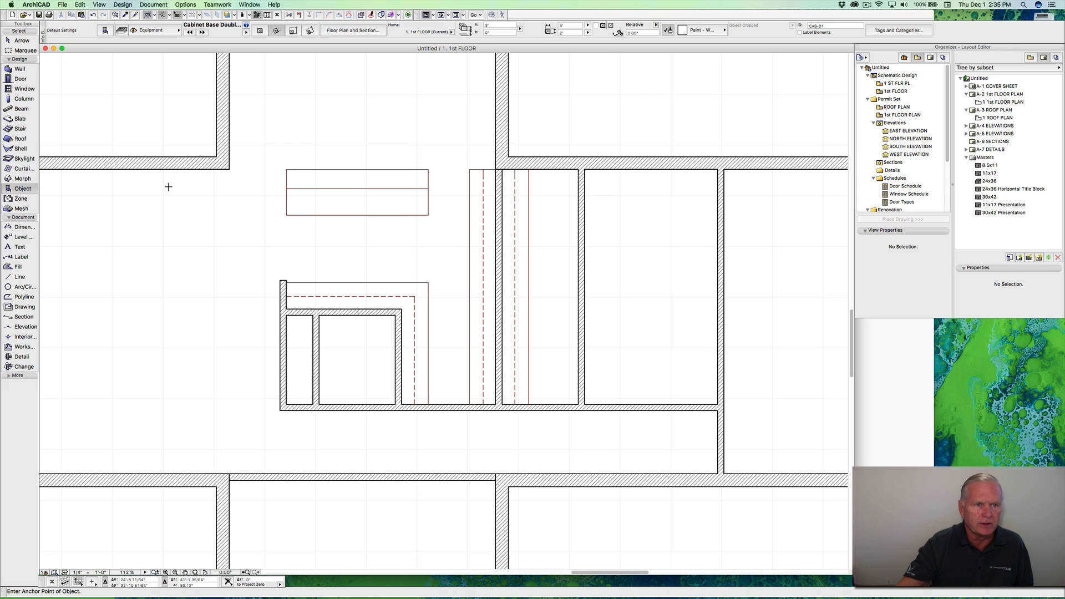
Step: Show the Control Box palette and place it alongside the Coordinates palette beneath the floor plan window
left_click(248, 5)
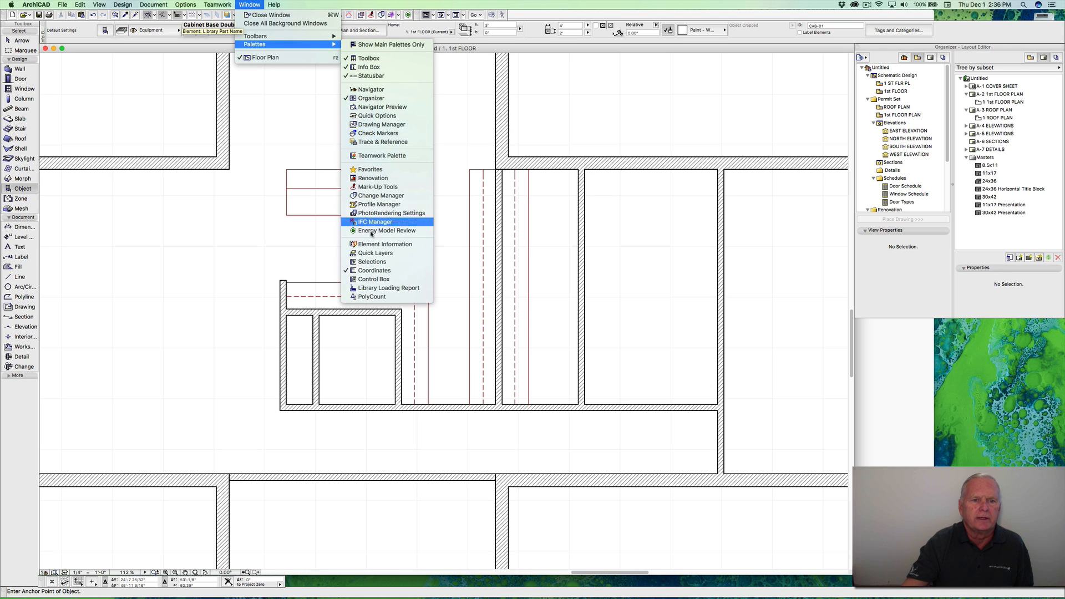
left_click(377, 279)
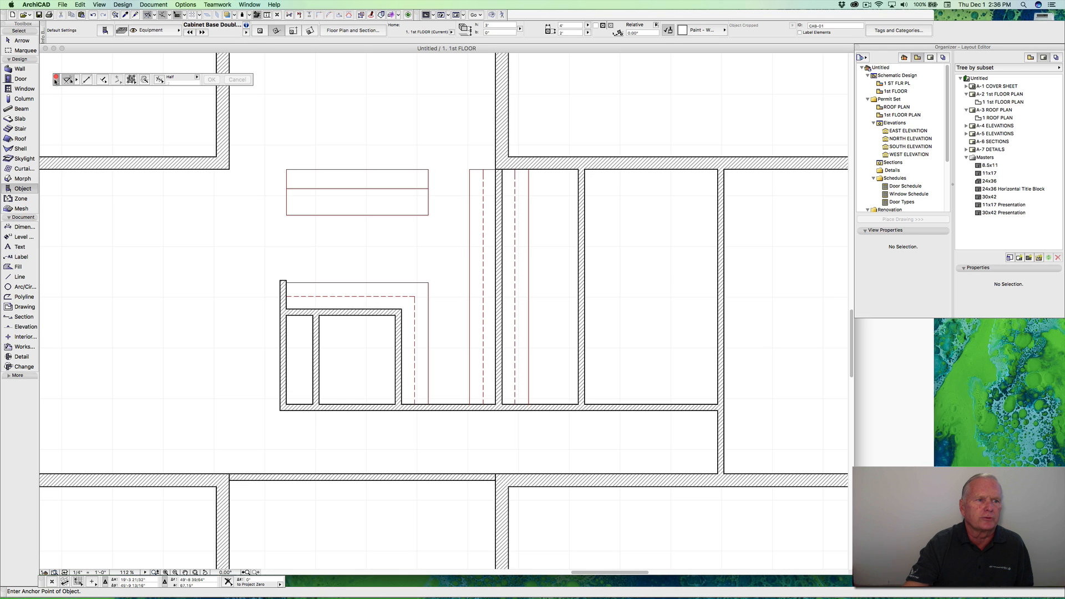
left_click_drag(56, 81, 290, 585)
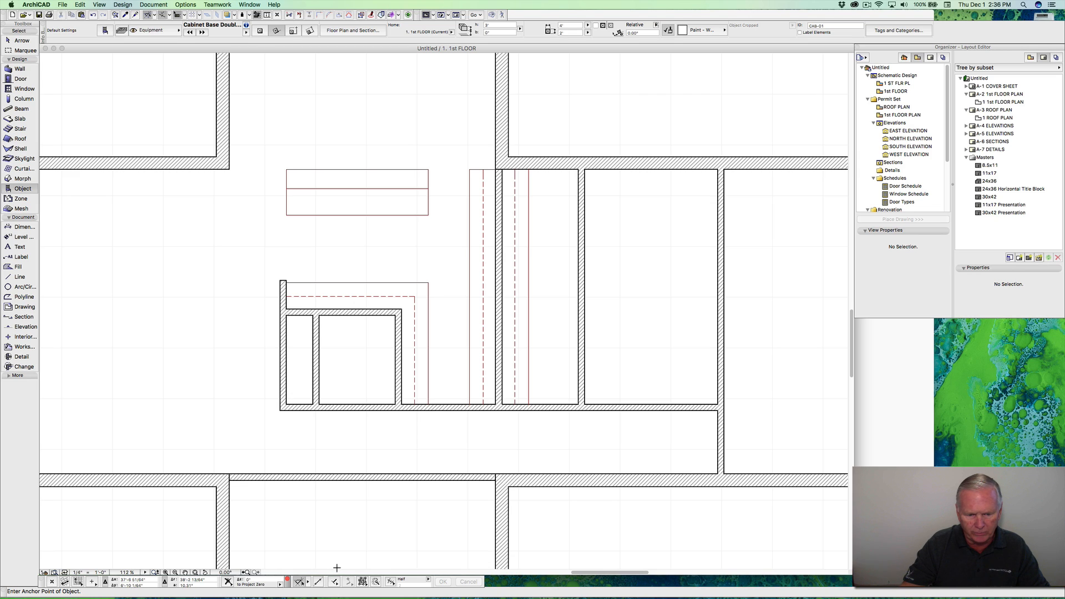
Step: Switch the Control Box's Half snap points to the middle of the three snap point modes
left_click(392, 583)
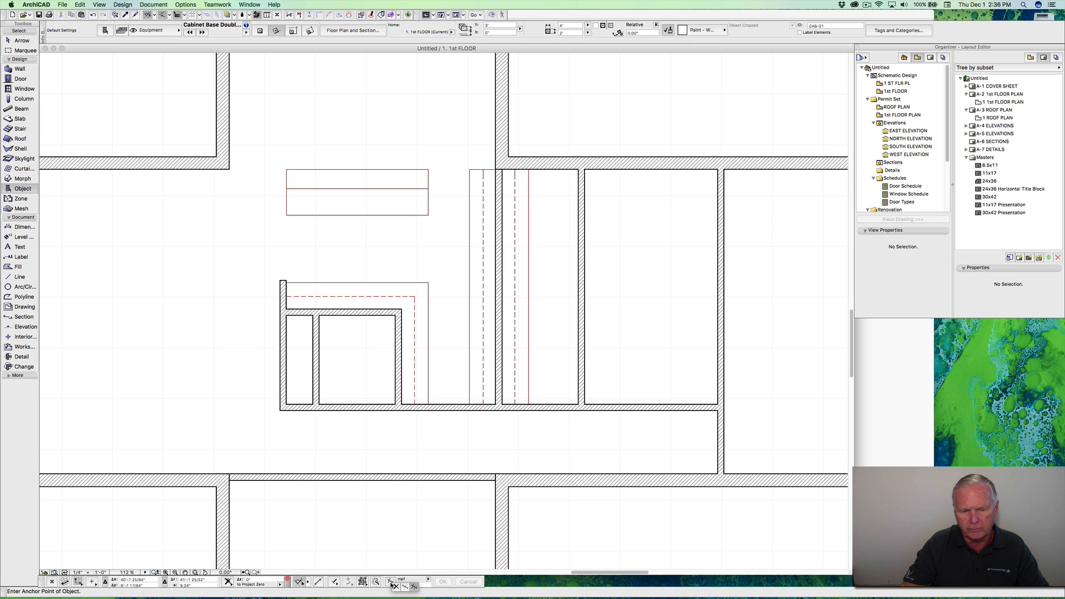
left_click(406, 588)
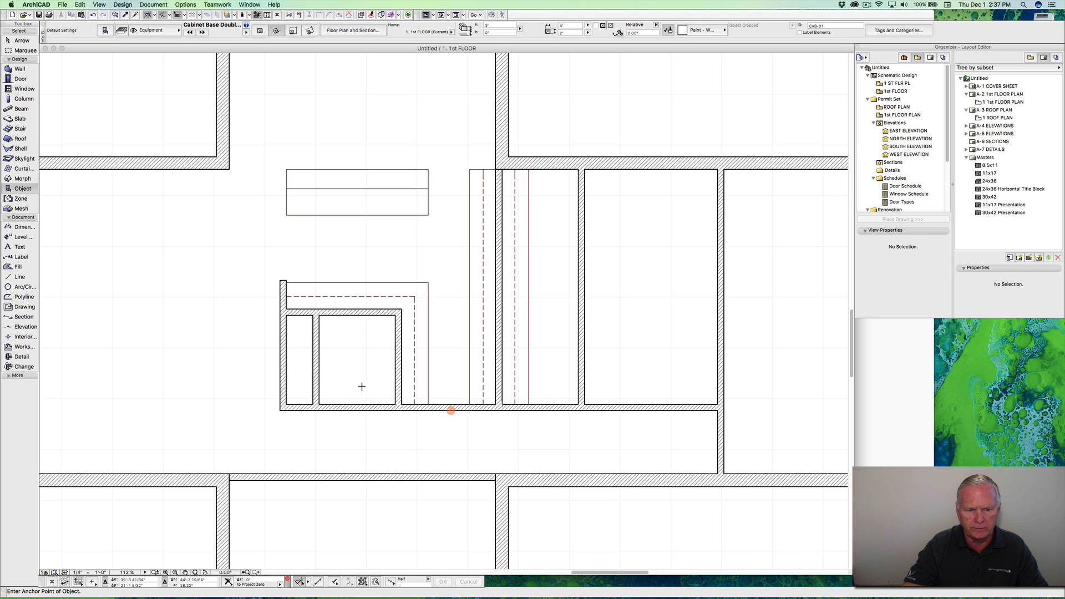
left_click(391, 582)
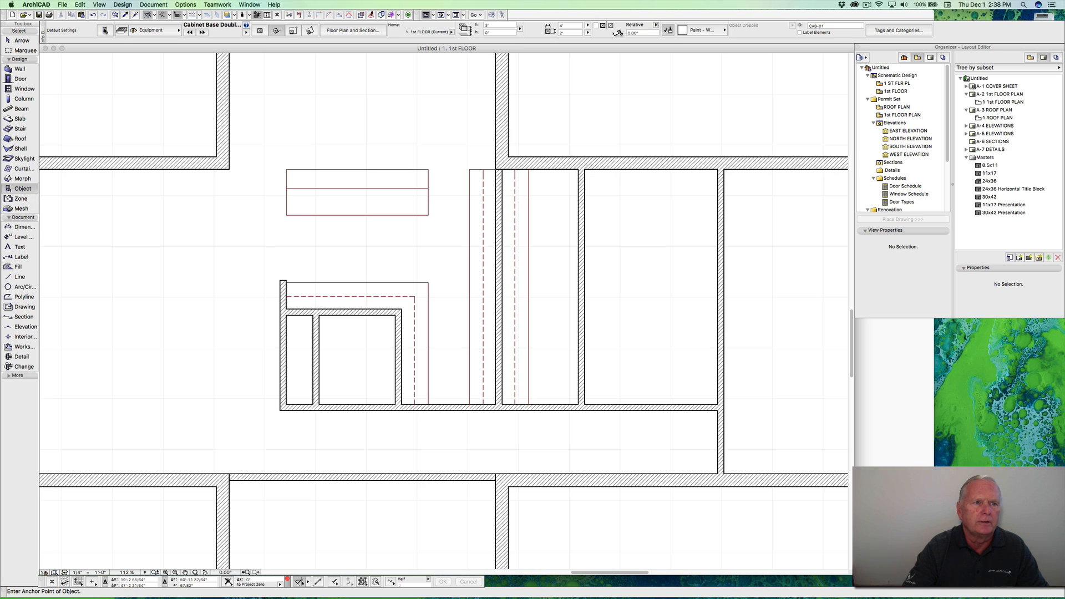
Step: Choose Multi Style Sink 18 from the library's 22 40 00 Plumbing Fixtures 18 Sinks folder as the default object
left_click(105, 29)
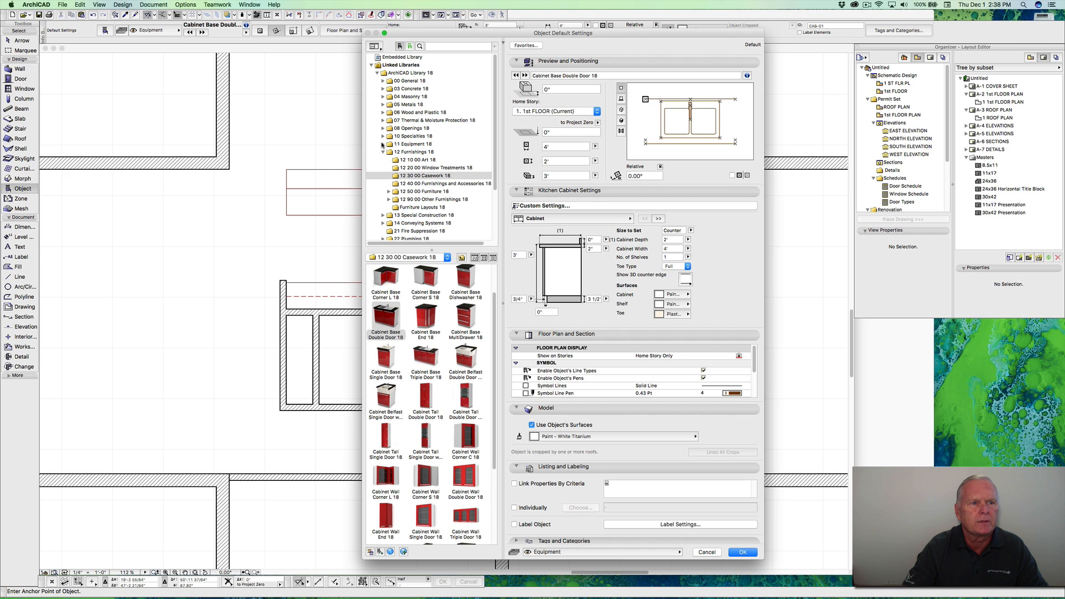
scroll(383, 147, "down", 2)
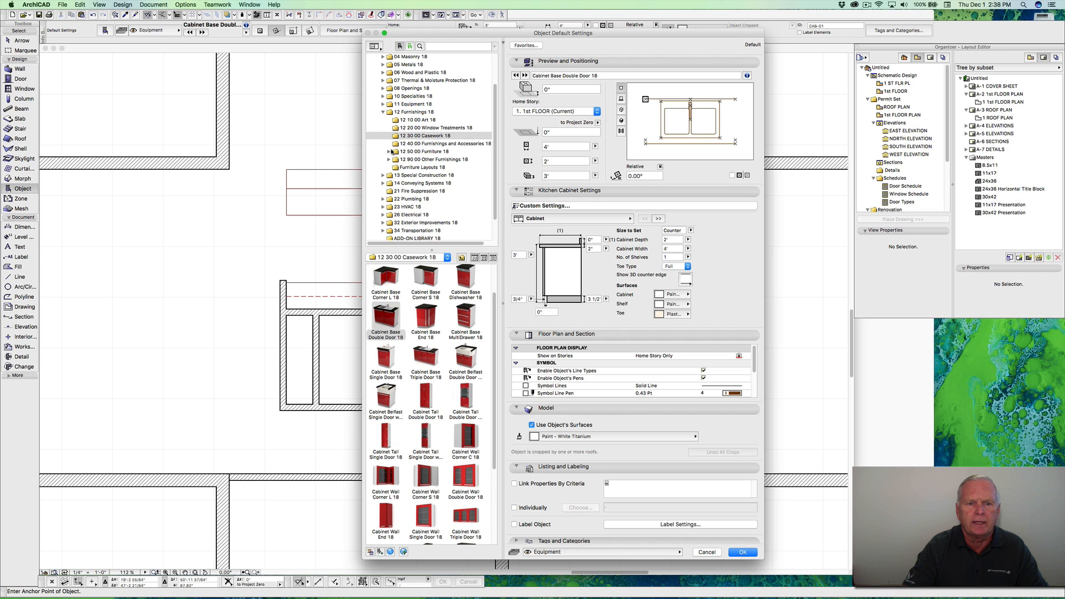
left_click(382, 199)
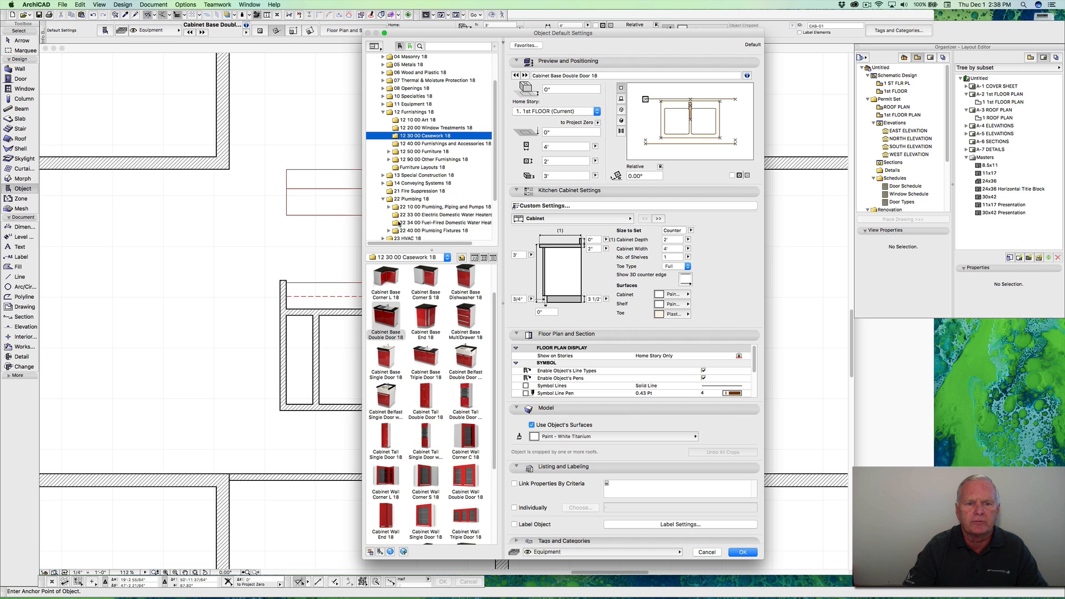
left_click(389, 230)
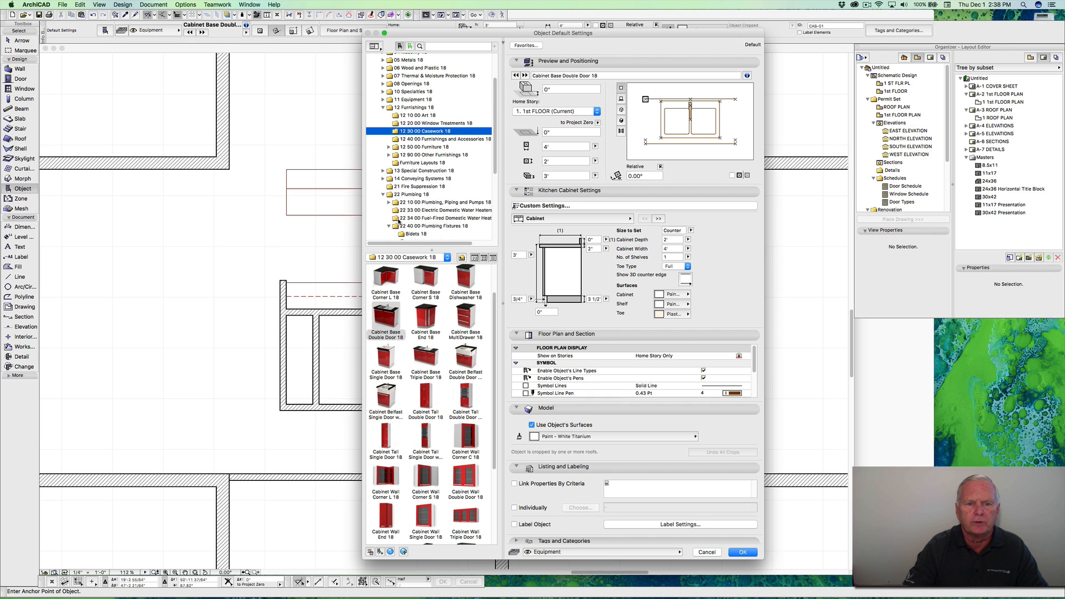
scroll(400, 221, "down", 5)
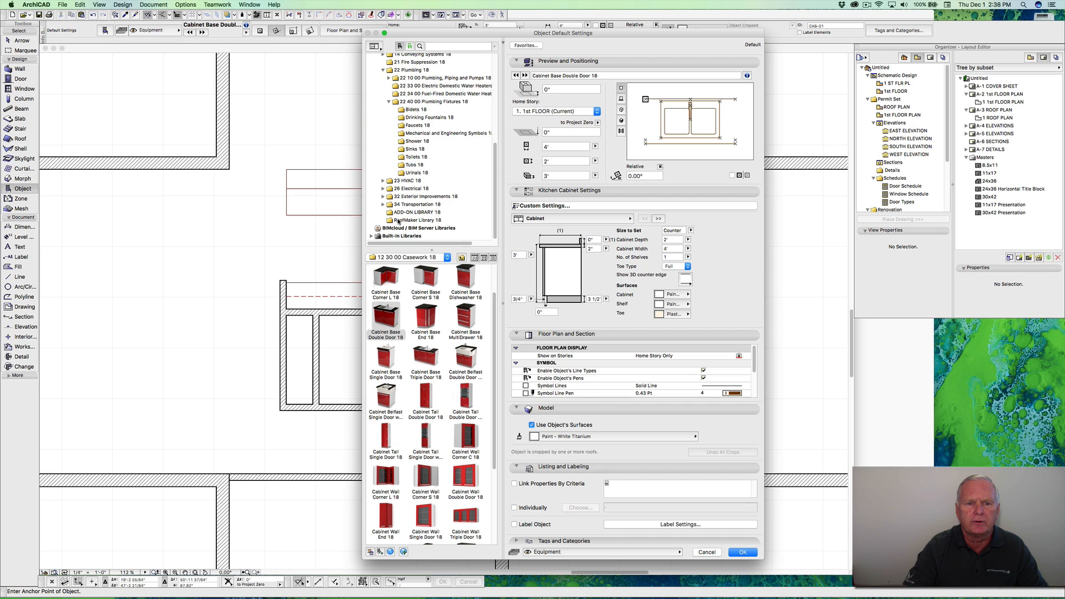
left_click(412, 149)
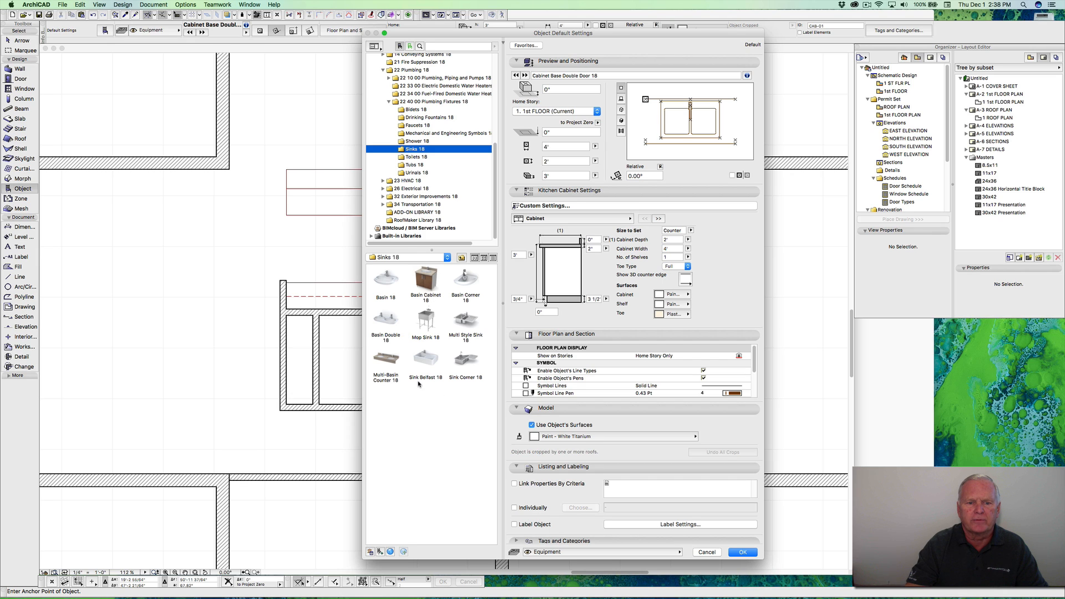
left_click(459, 326)
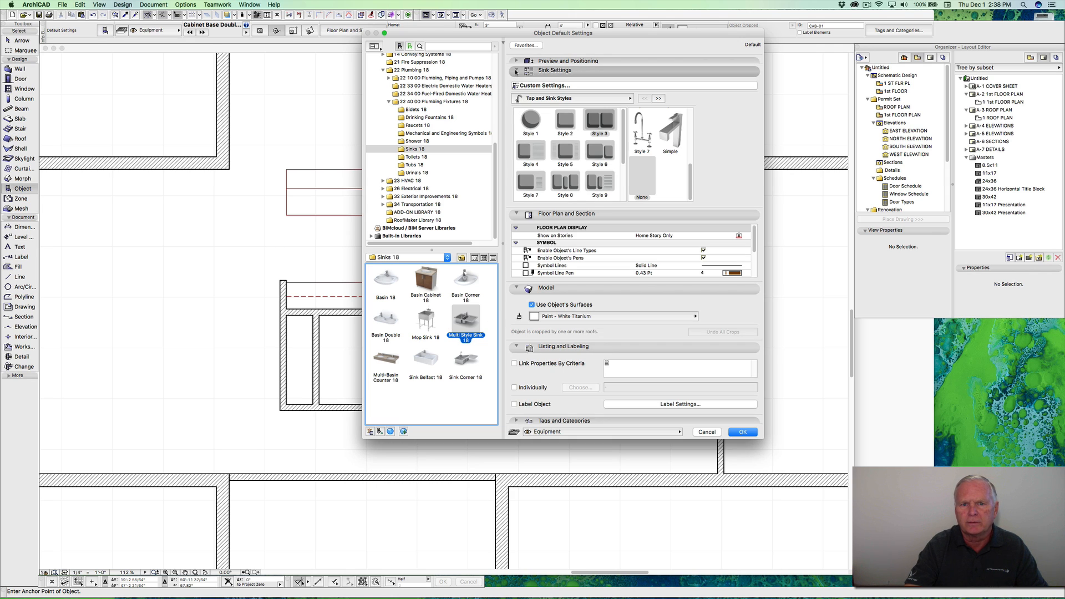
Step: Set the sink's bowl layout to Style 8 in its Tap and Sink Styles settings
left_click(516, 70)
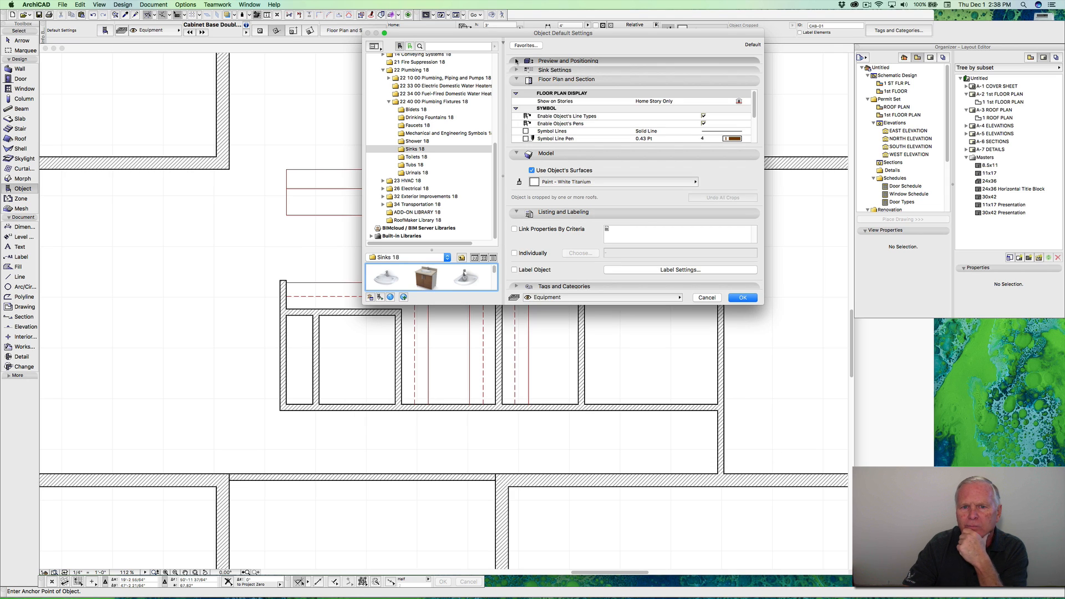
left_click(516, 61)
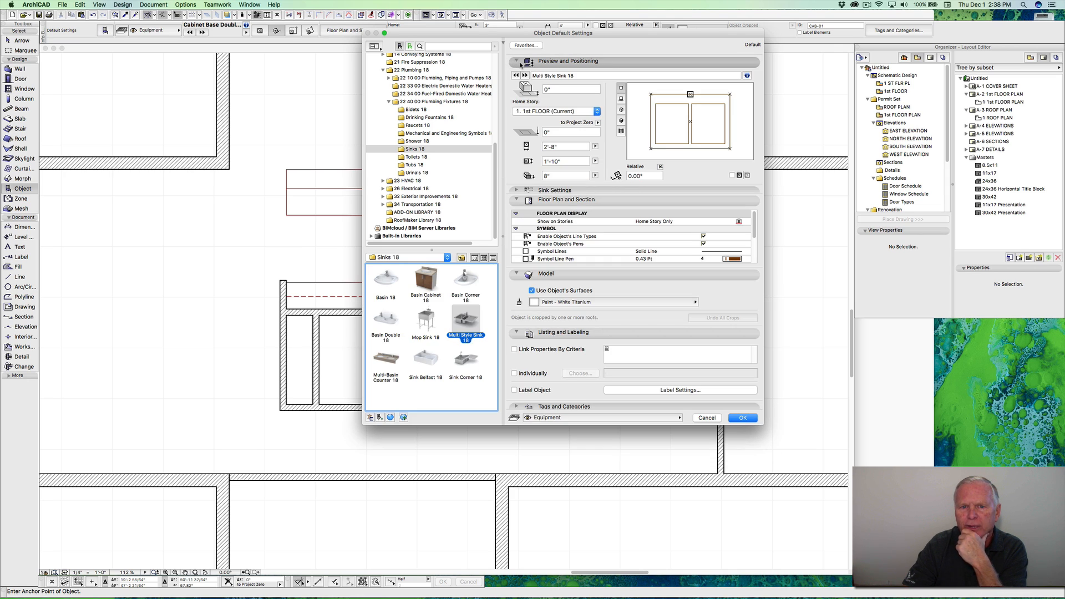
left_click(517, 190)
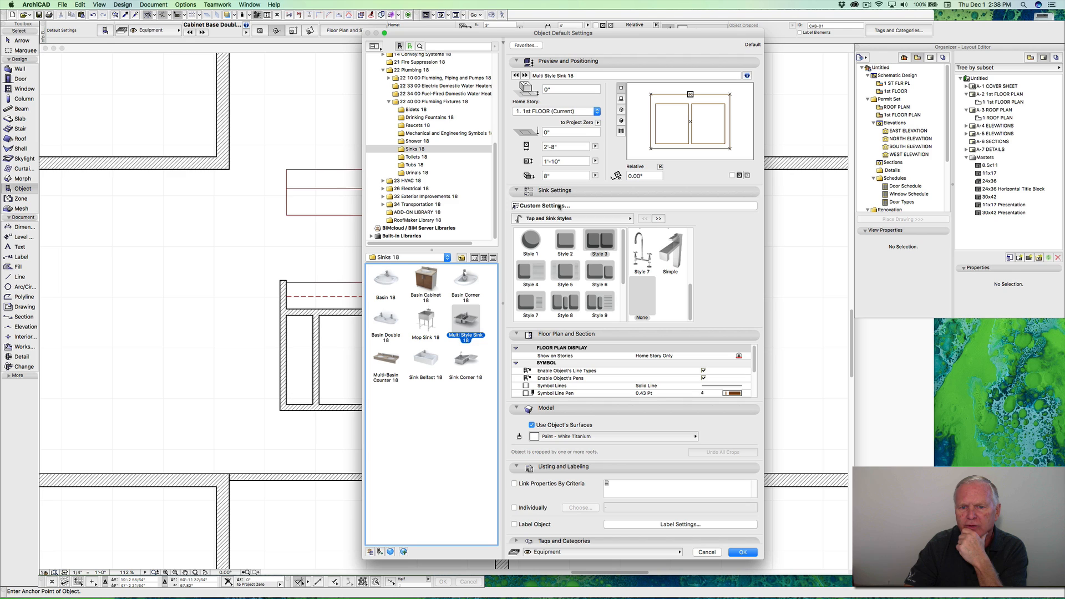
left_click(568, 207)
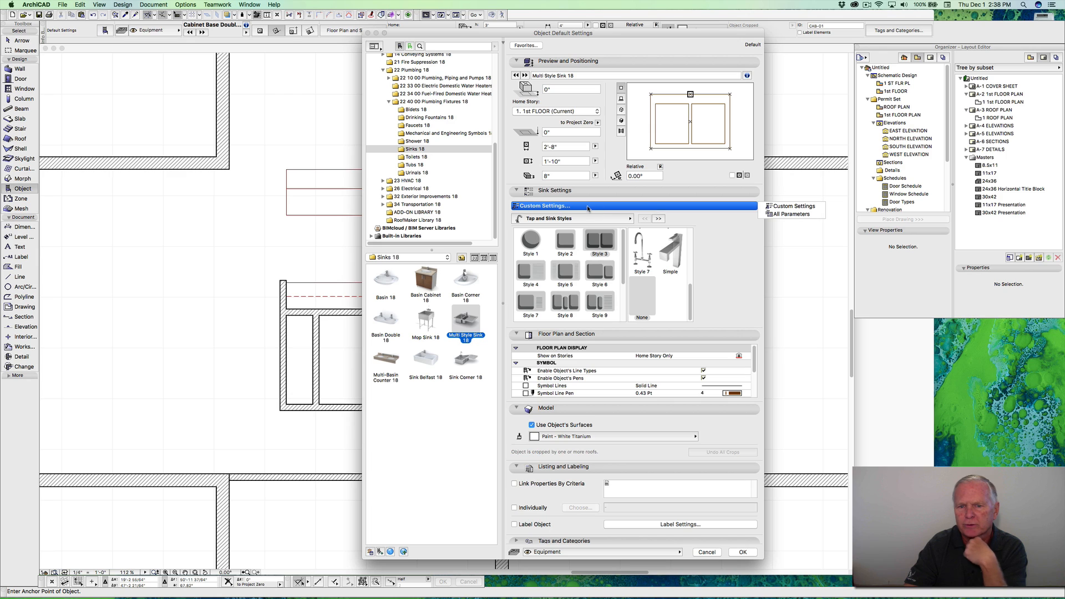
left_click(588, 208)
left_click(571, 219)
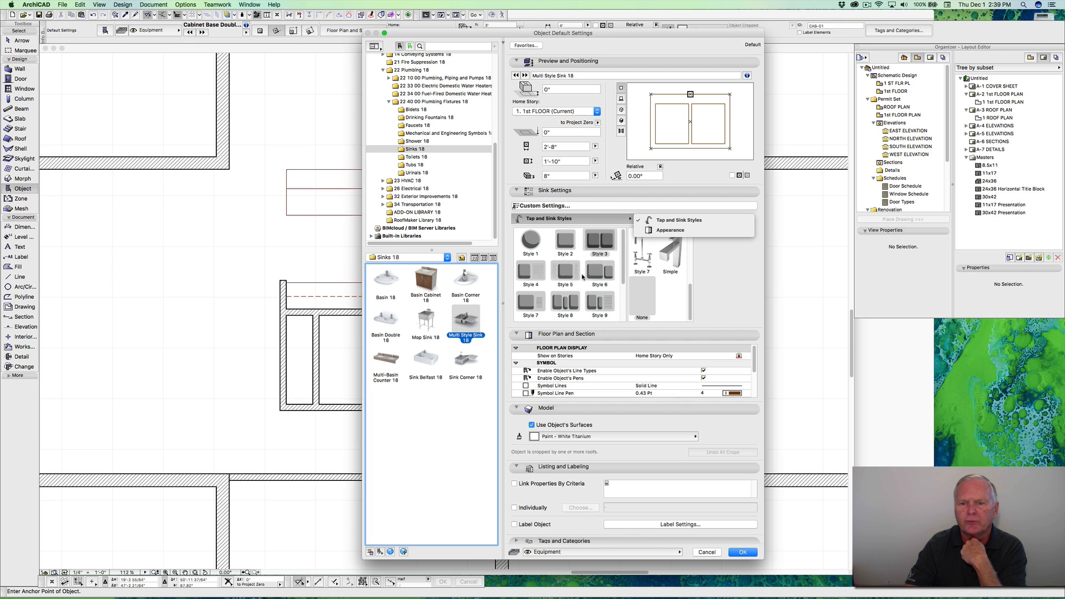
left_click(568, 299)
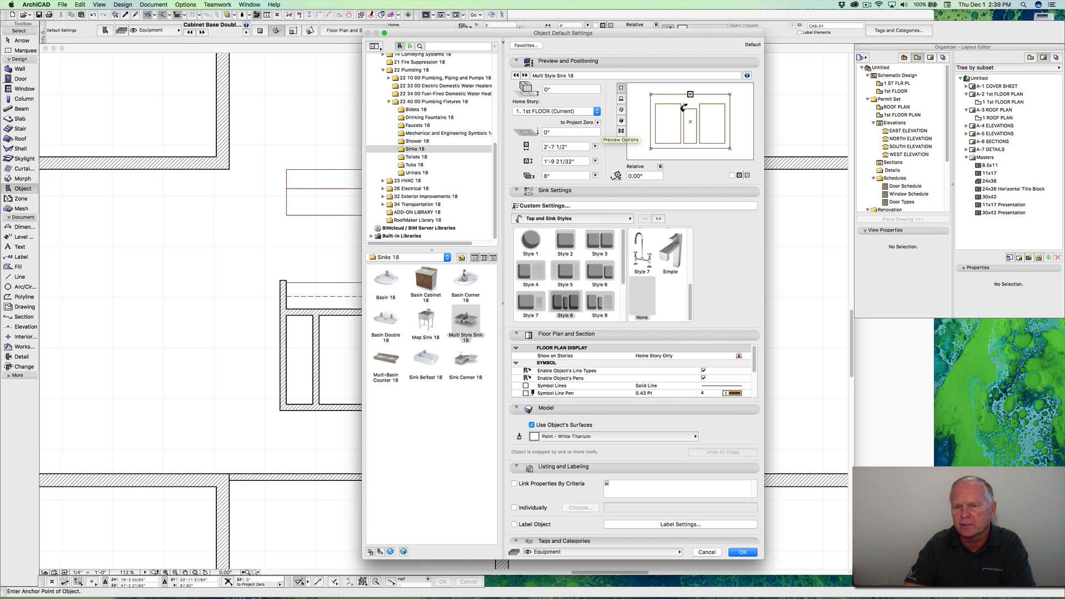
Step: Preview the sink in 3D, accept its settings, and place it unrotated at the midpoint of the island counter's inner line
left_click(621, 111)
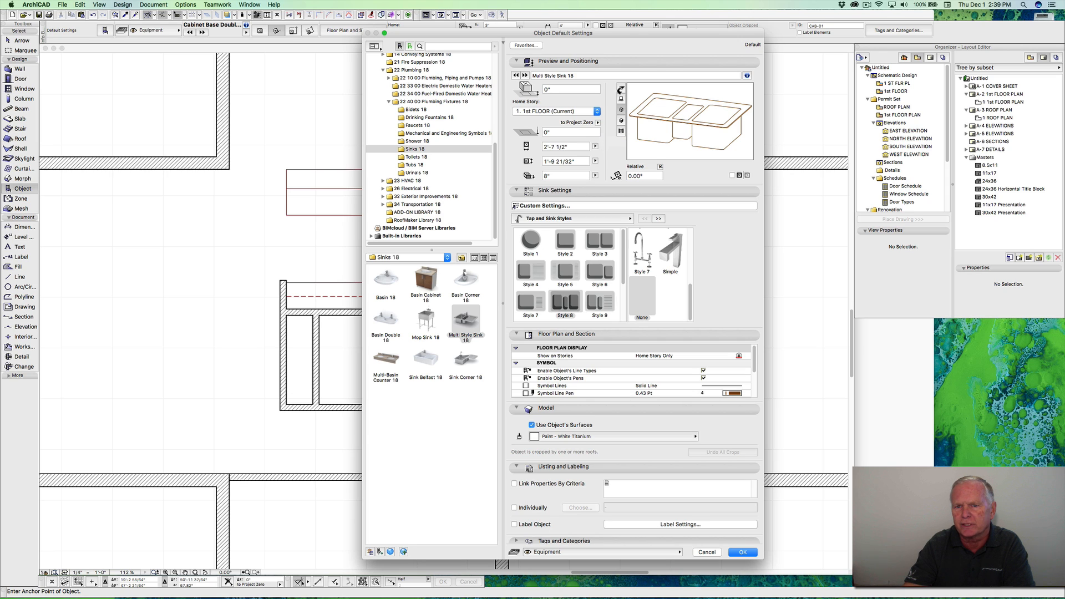
left_click(620, 88)
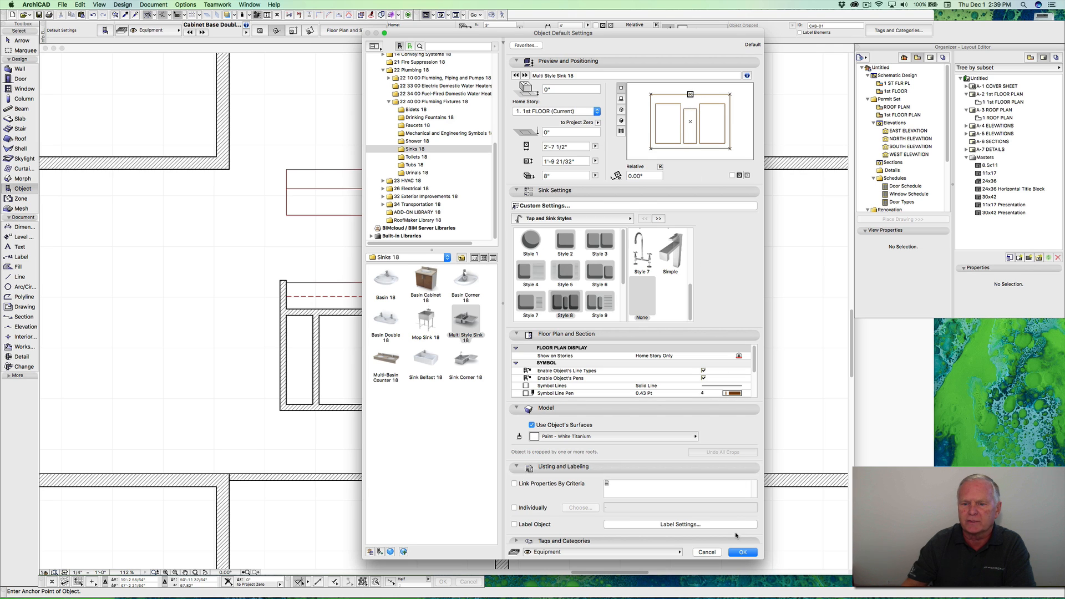
left_click(742, 552)
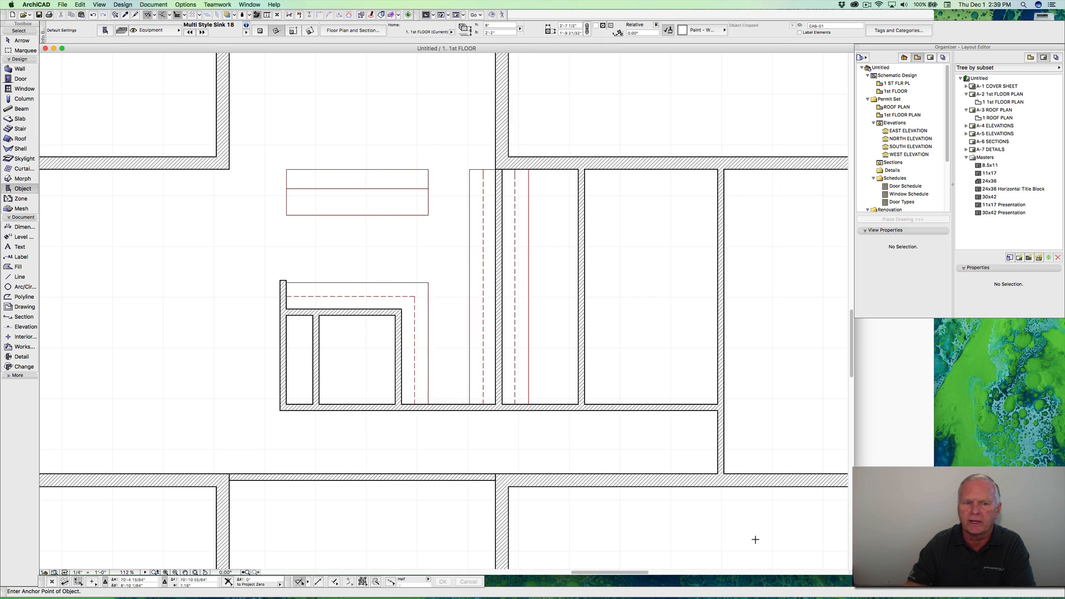
left_click(357, 191)
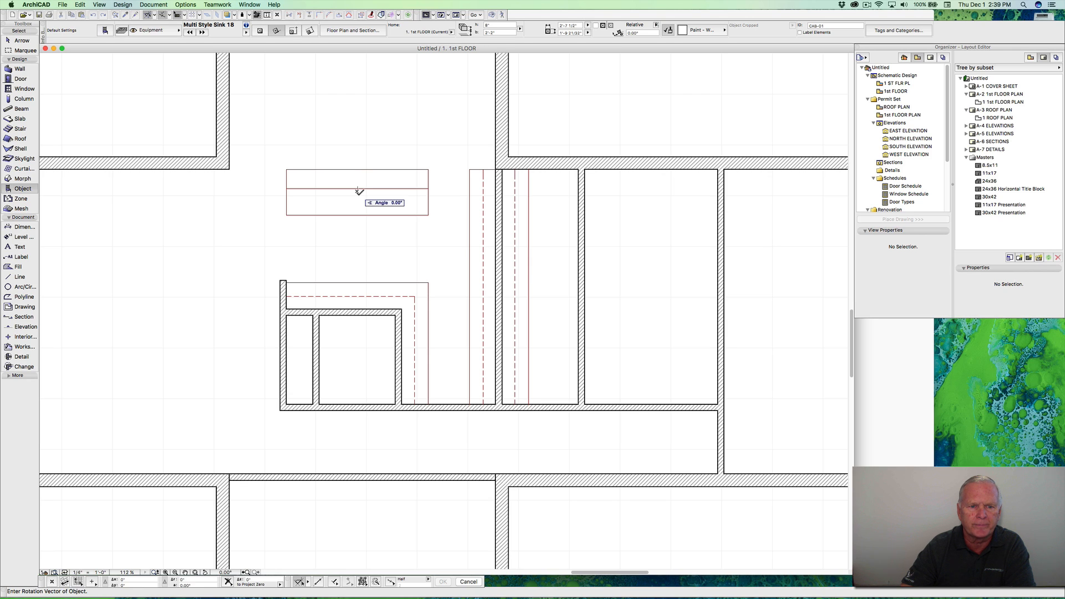
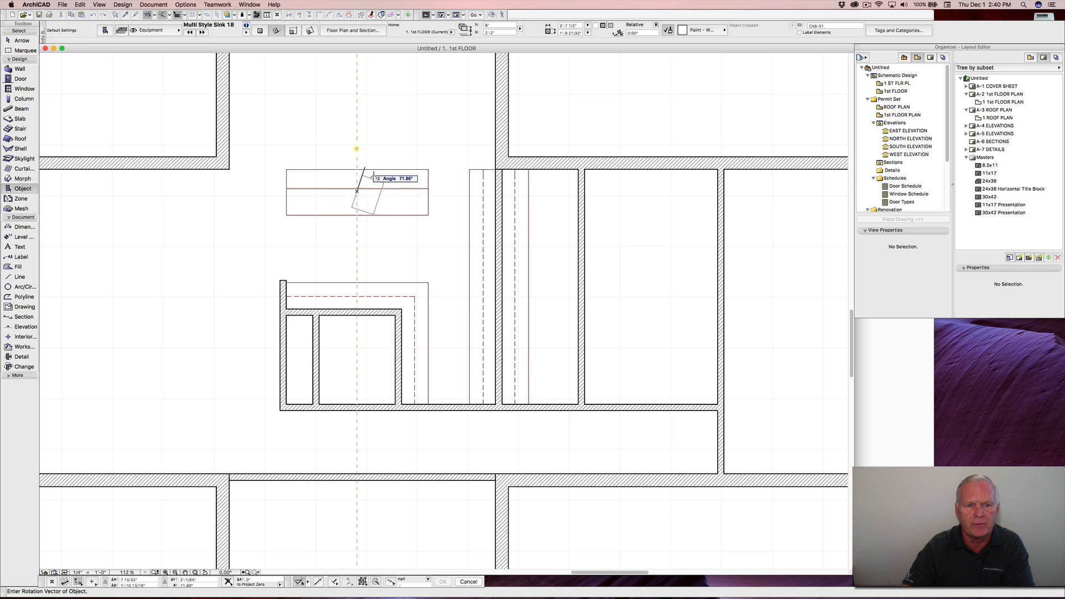
left_click(385, 192)
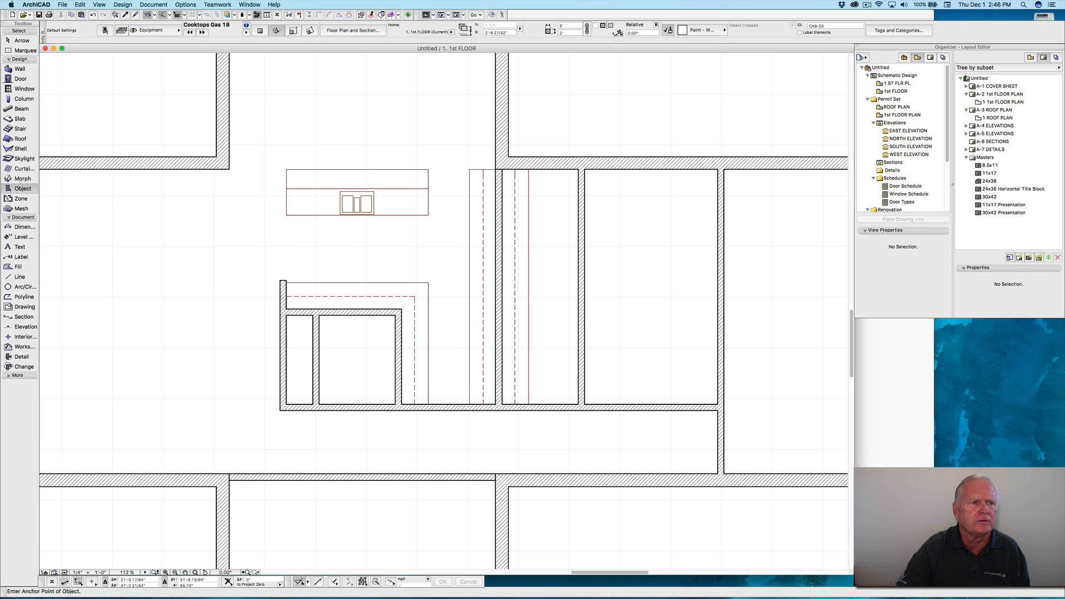
Step: Choose Built-in Cooktops 18 from the Residential Equipment library folder and set its cooktop type to Type 13
left_click(105, 30)
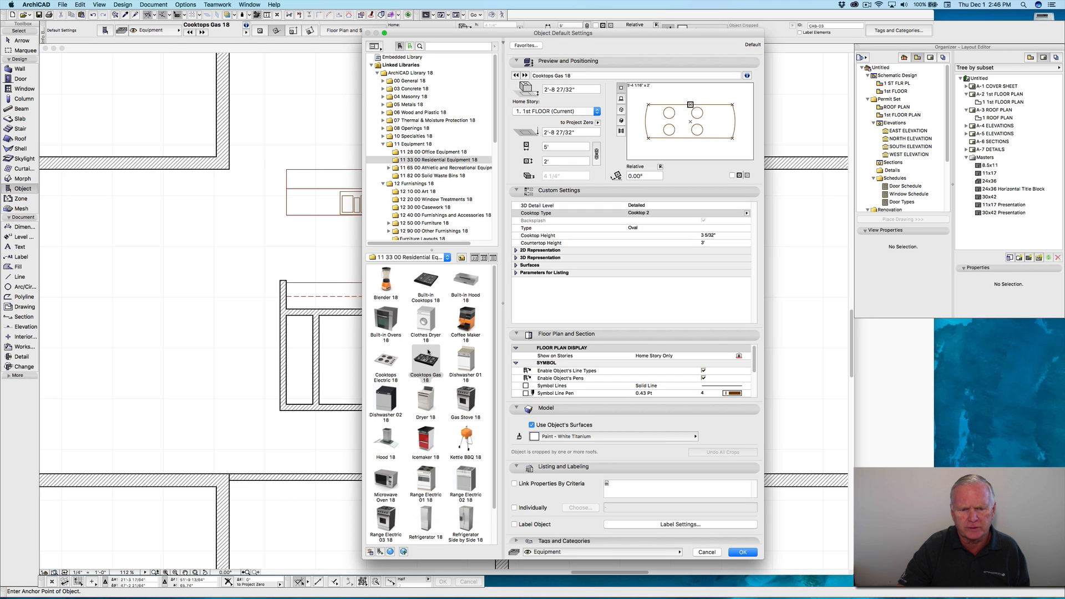
left_click(426, 281)
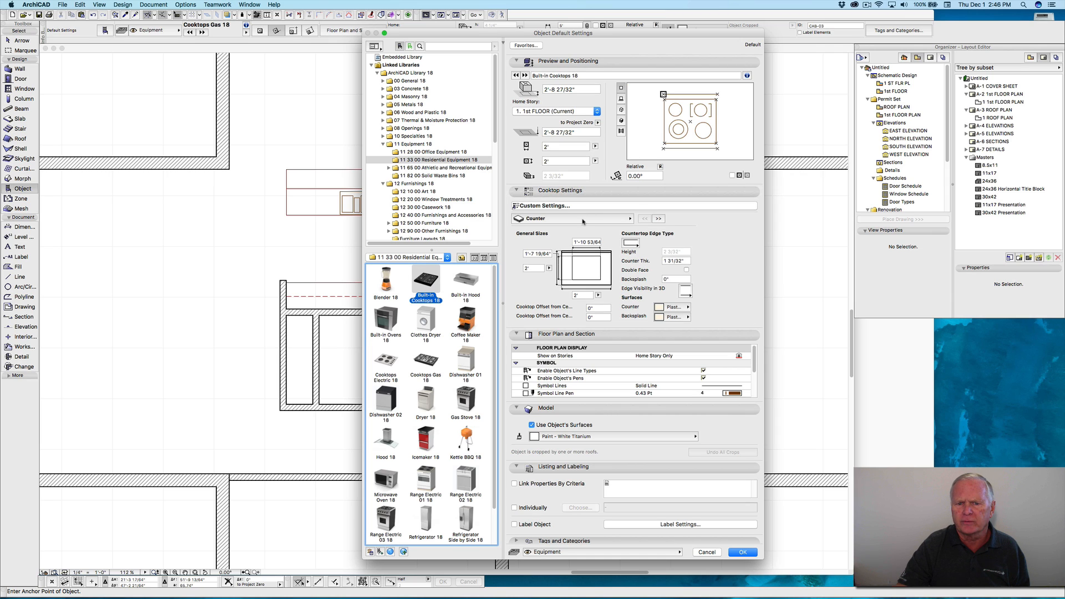
left_click(627, 218)
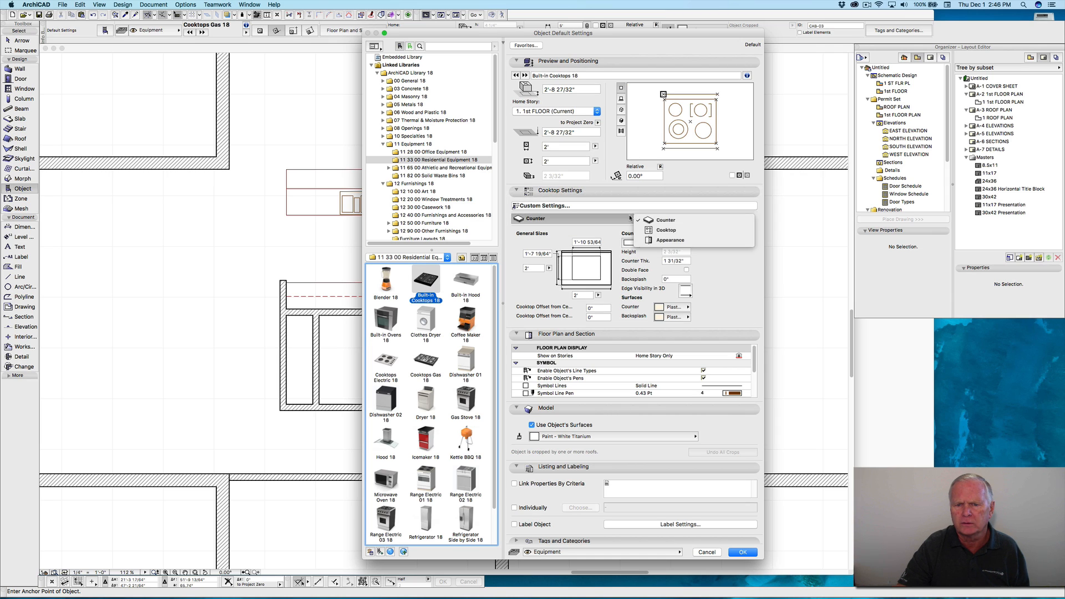
left_click(671, 230)
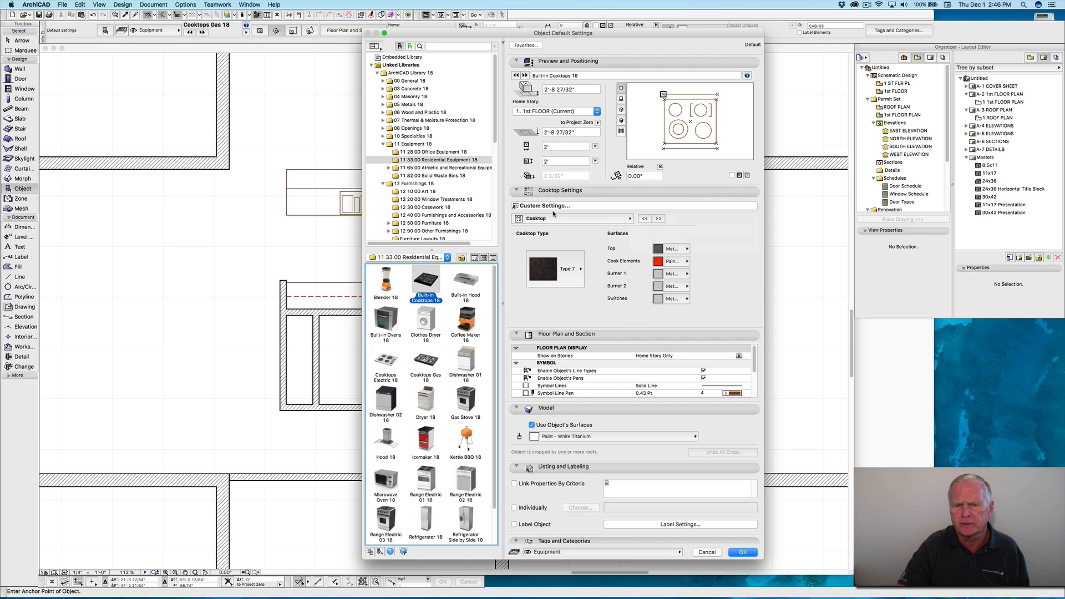
left_click(577, 270)
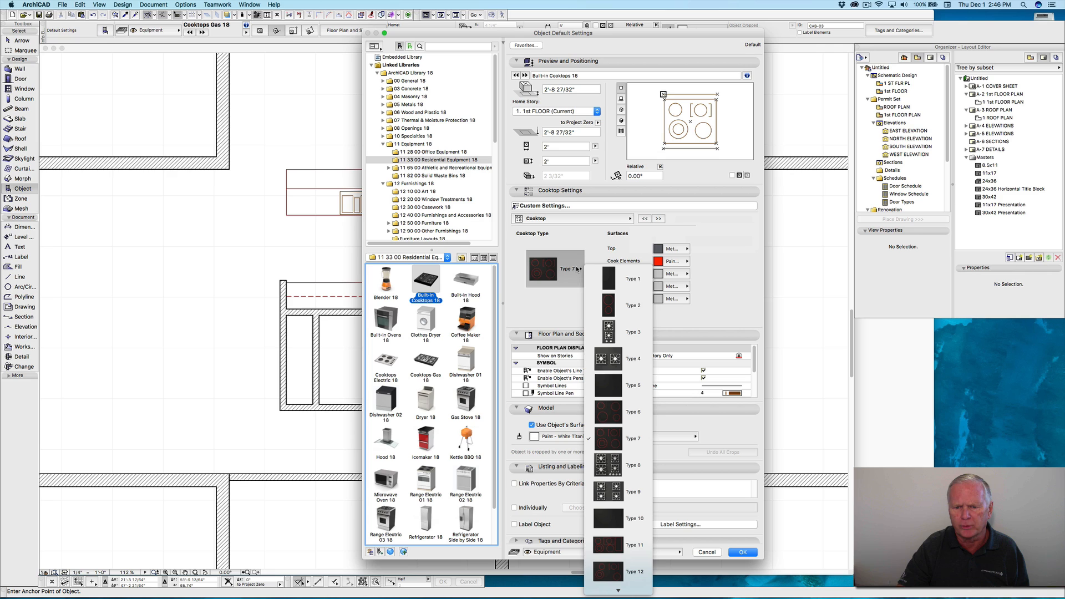
scroll(588, 294, "down", 1)
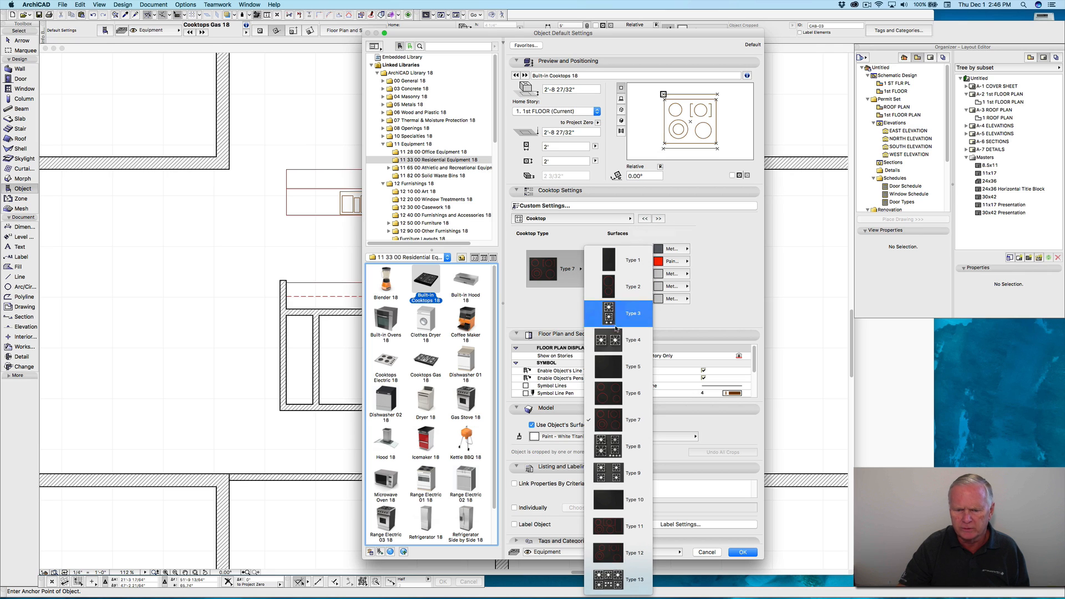
left_click(611, 582)
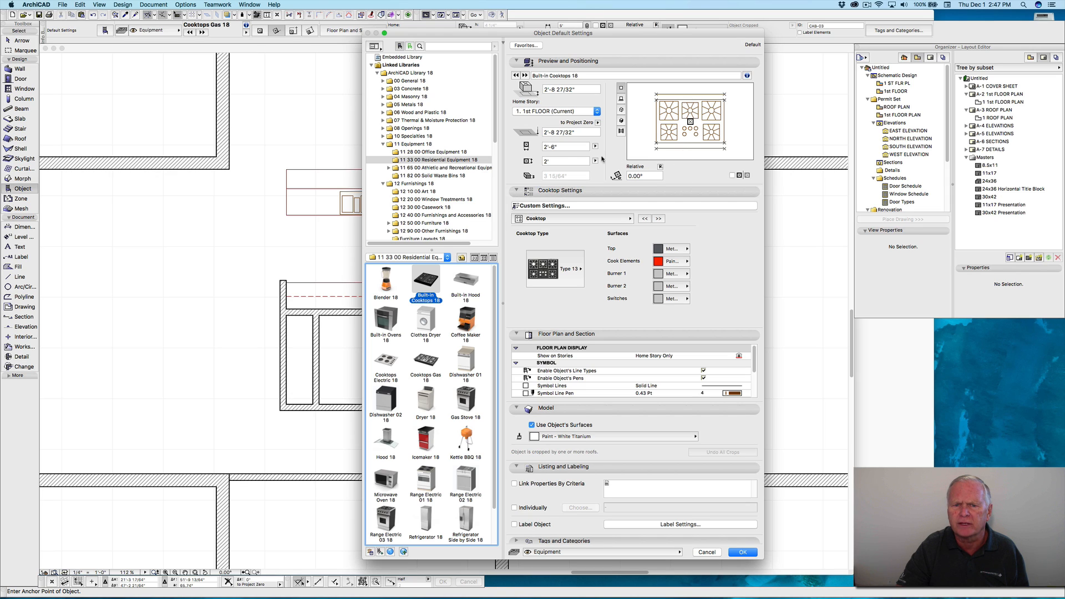
Step: Set the built-in cooktop's width to 5' and its depth to 2'-4"
left_click(561, 147)
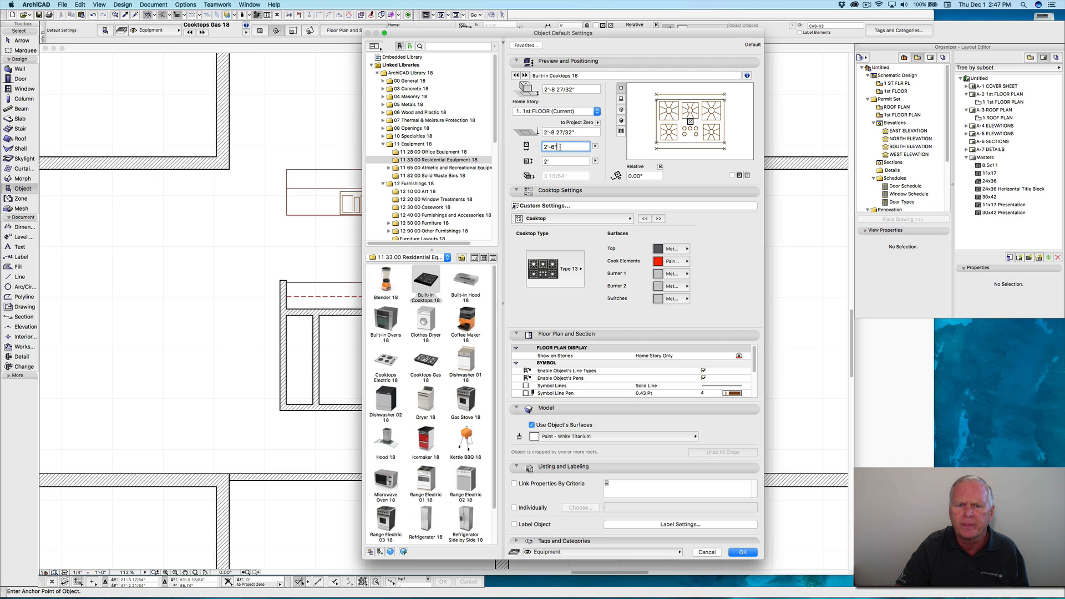
key("Tab")
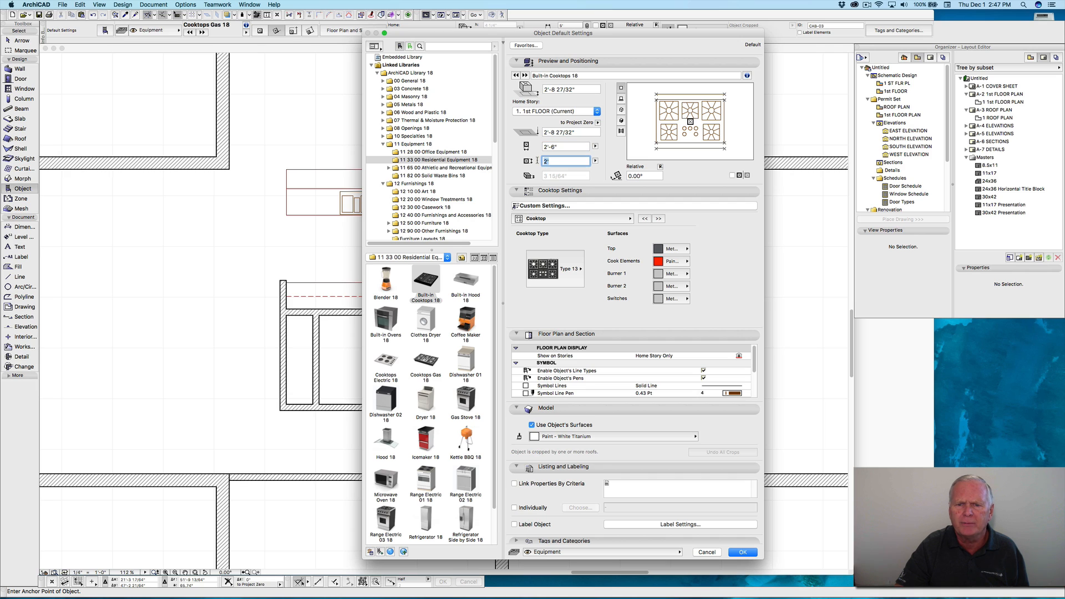
type("2'4")
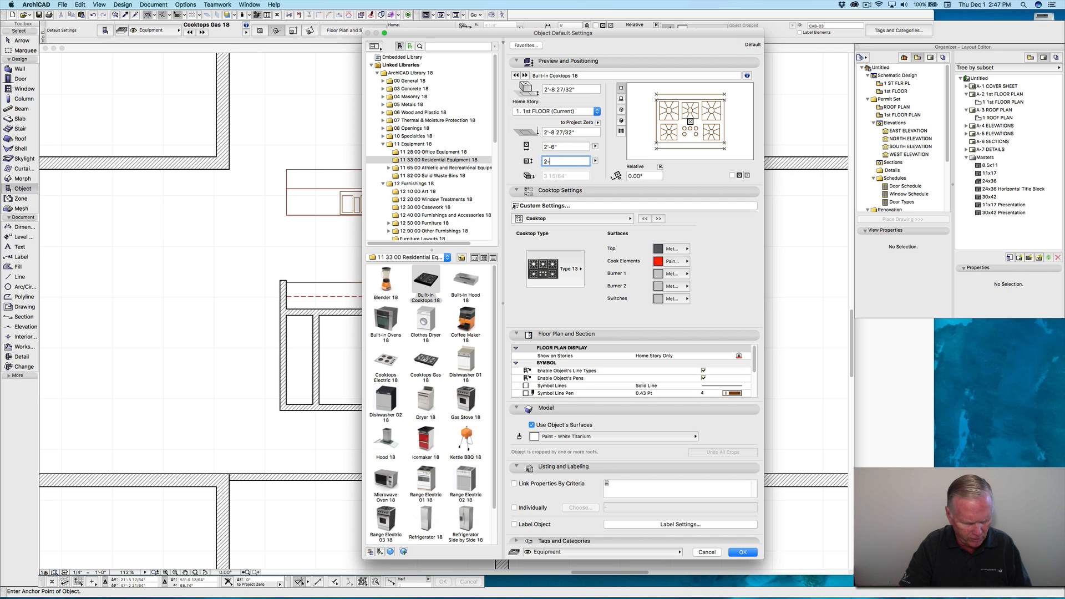
left_click(561, 147)
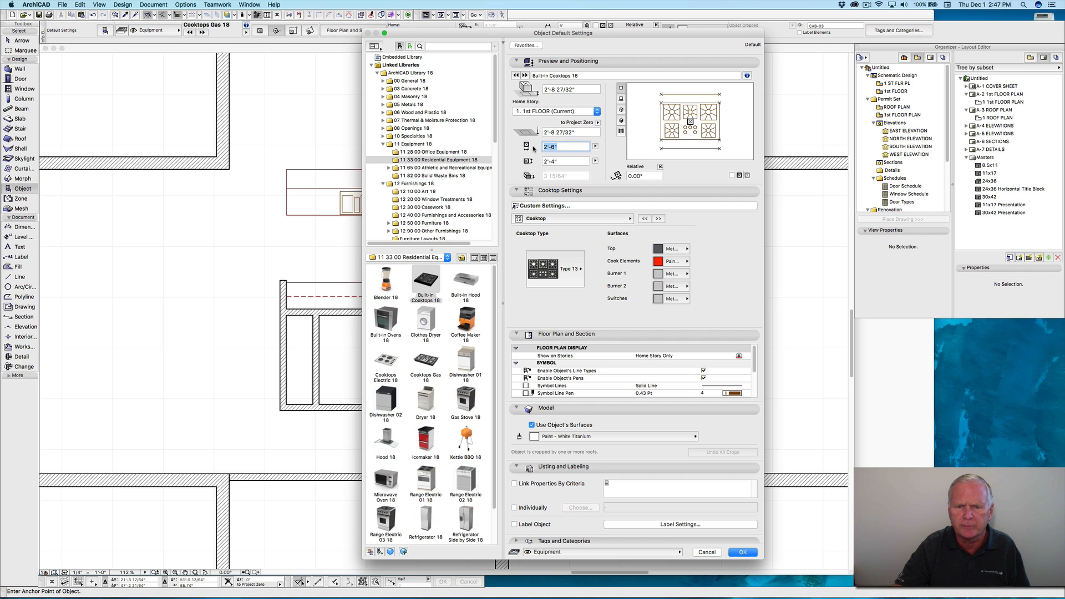
type("5")
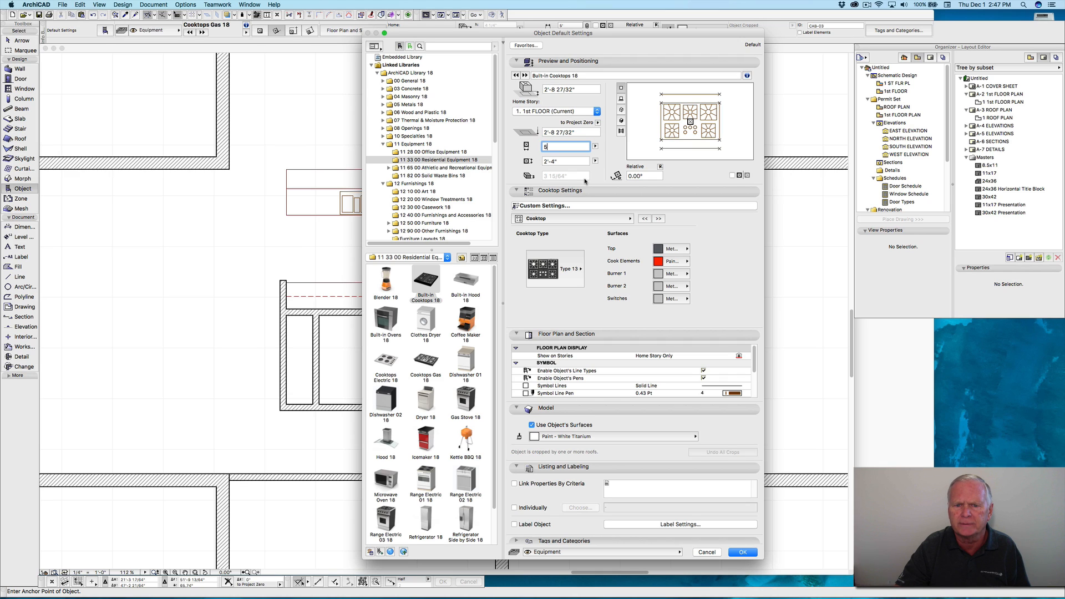
type("'")
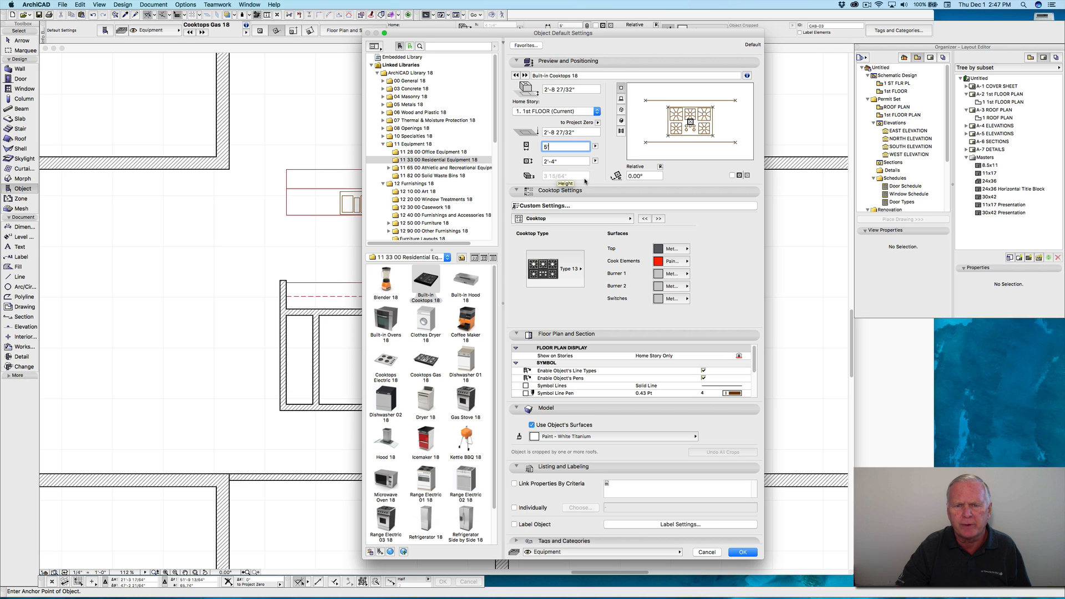
Step: Accept the cooktop settings and place it unrotated at the middle of the pantry wall behind the L-shaped counter
left_click(733, 553)
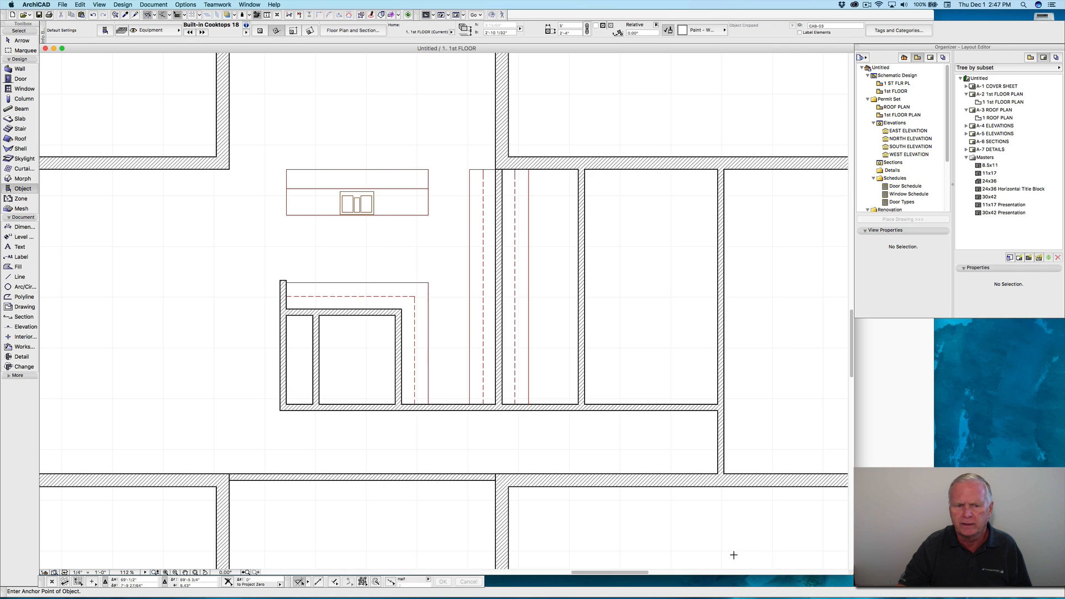
left_click(345, 308)
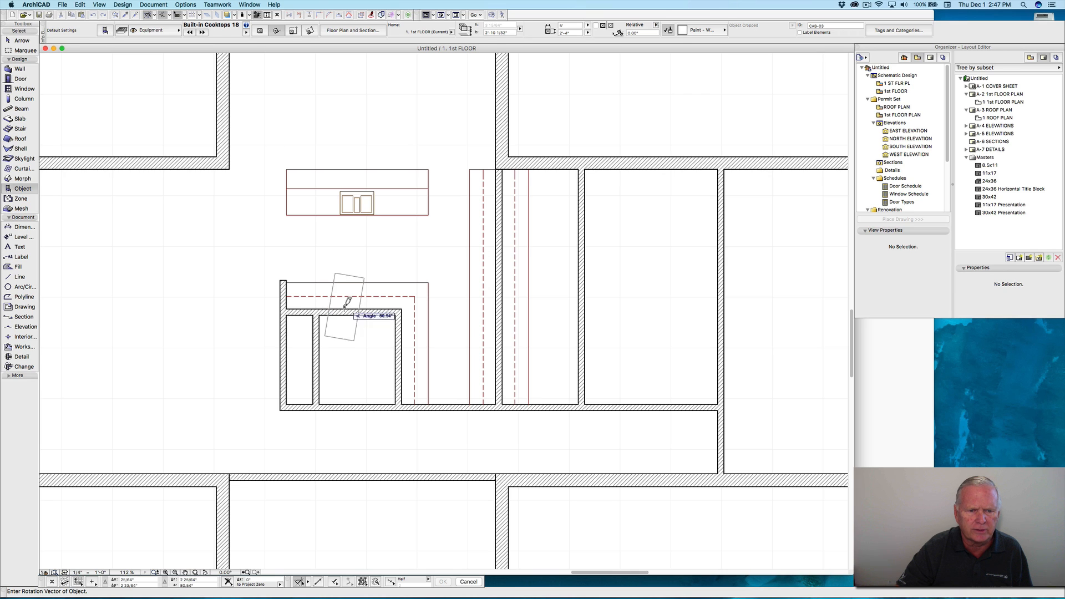
left_click(374, 307)
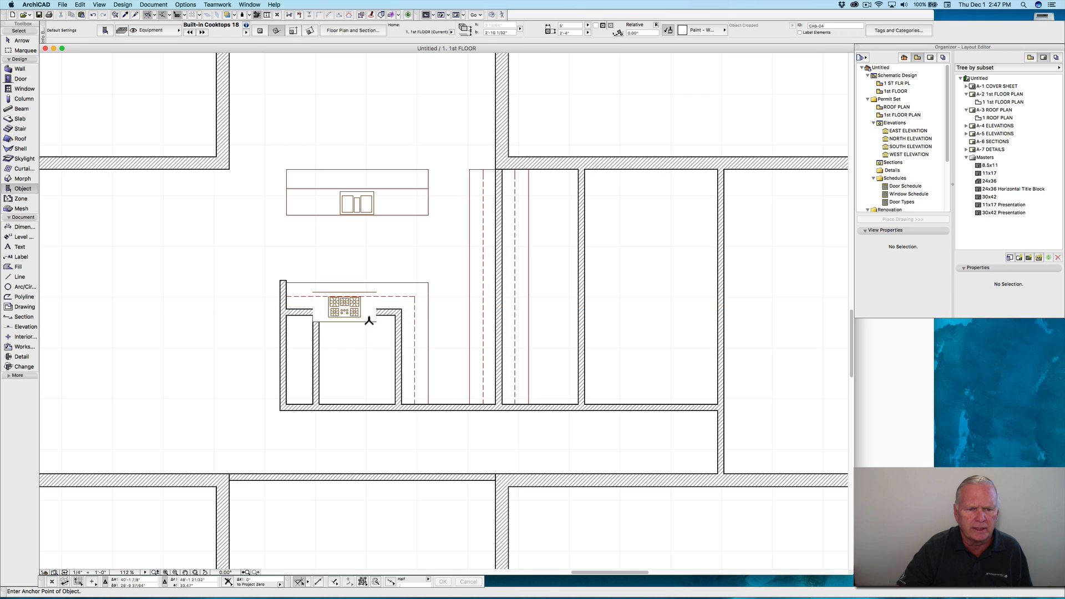
Step: Move the cooktop straight up by its back corner so its back edge sits against the pantry wall's kitchen-side face
left_click(374, 326)
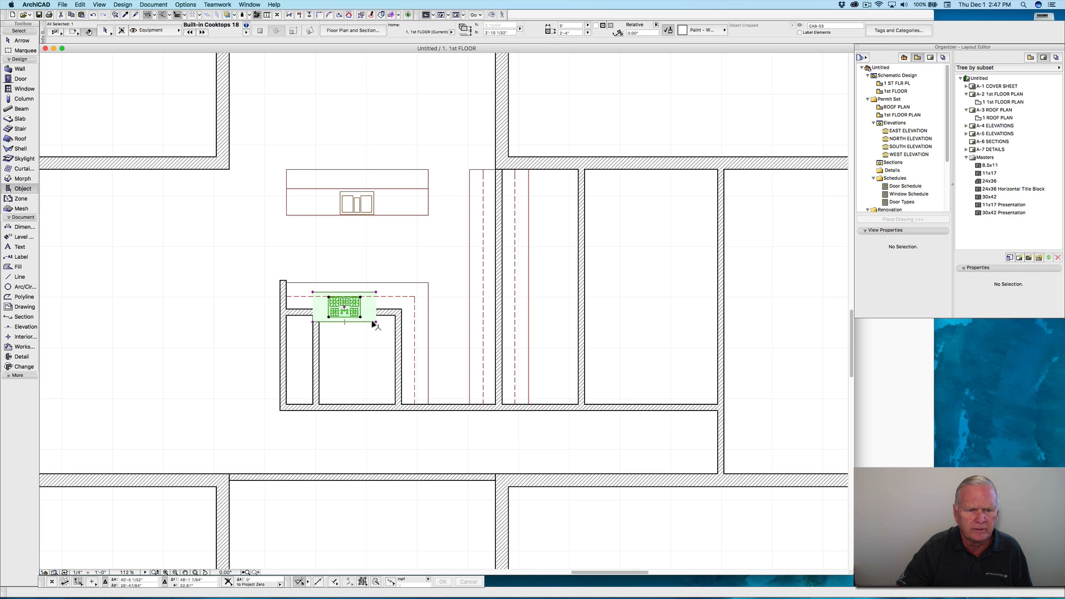
key("super+d")
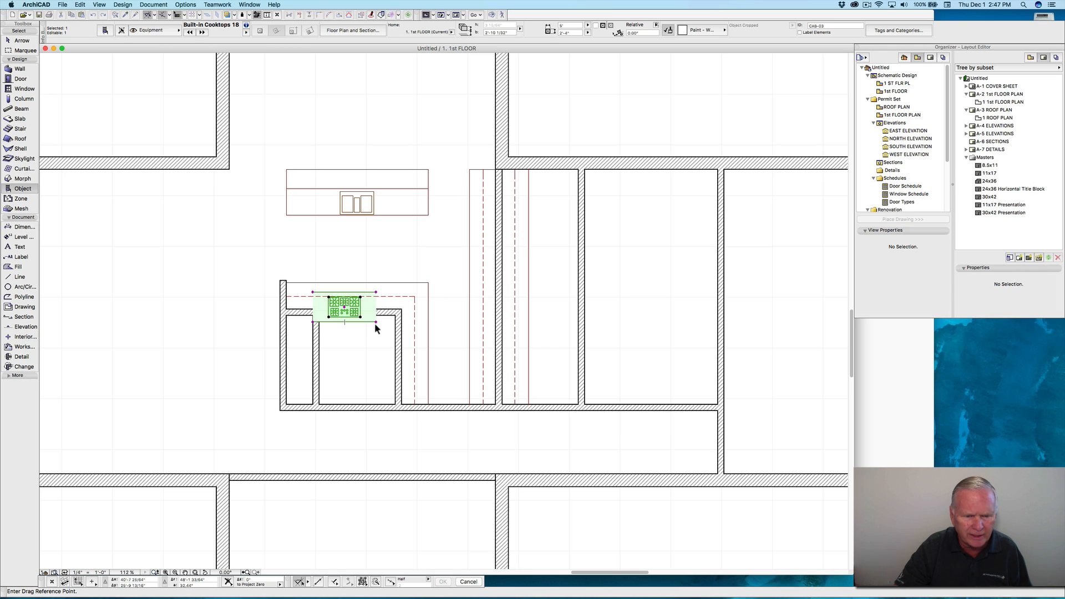
left_click(376, 322)
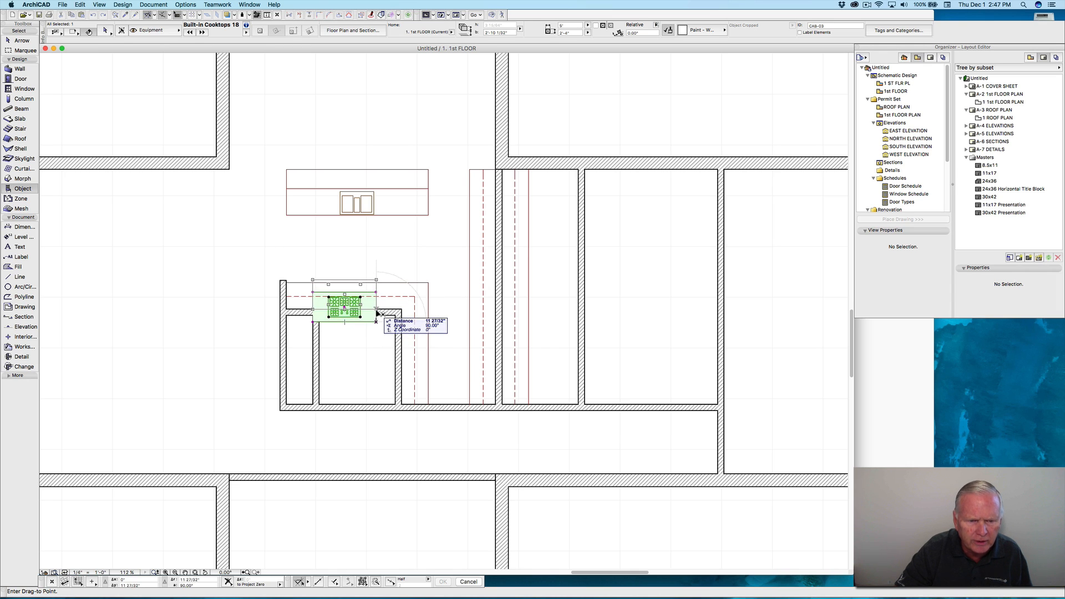
left_click(377, 314)
scroll(349, 269, "up", 3)
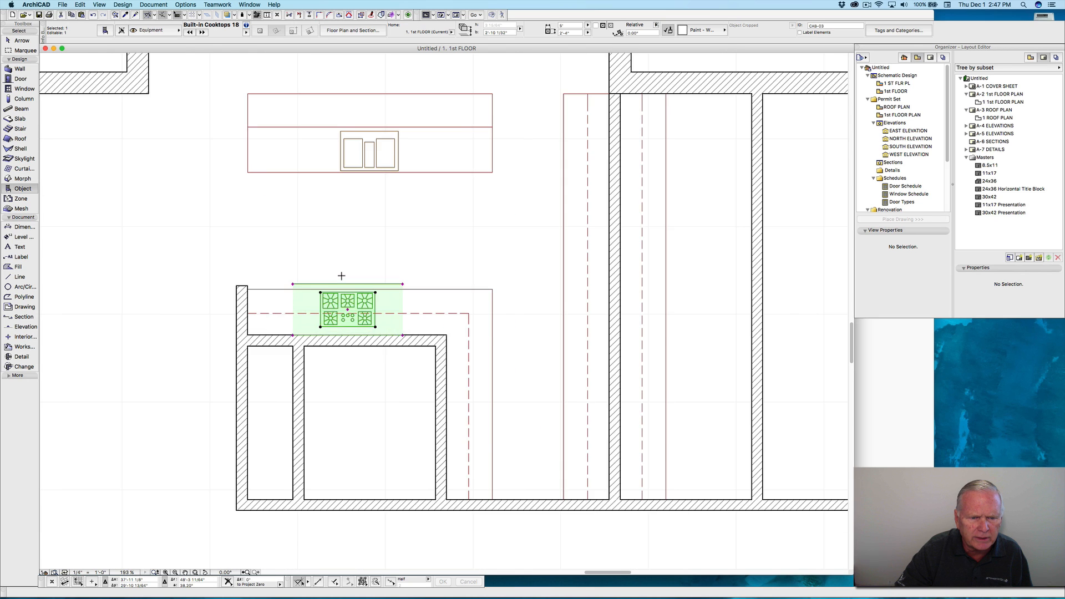
scroll(342, 276, "up", 2)
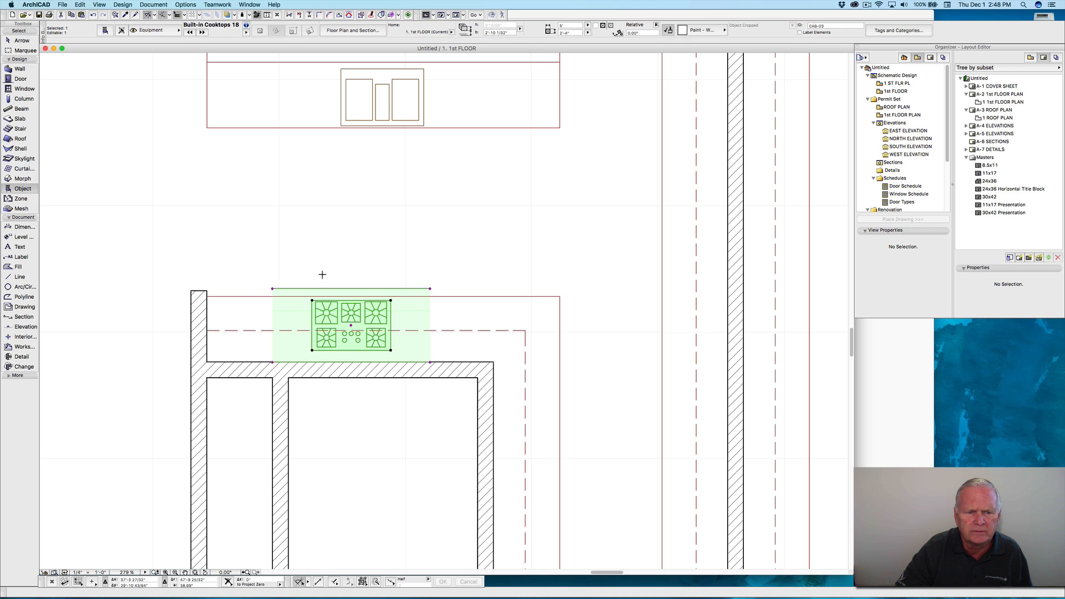
left_click(391, 300)
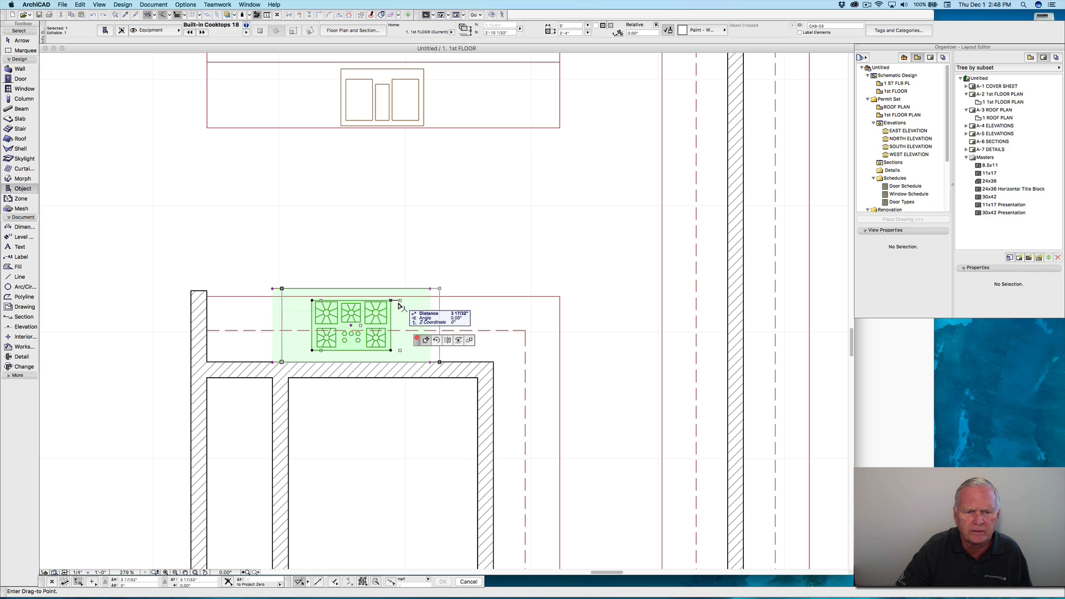
left_click(391, 300)
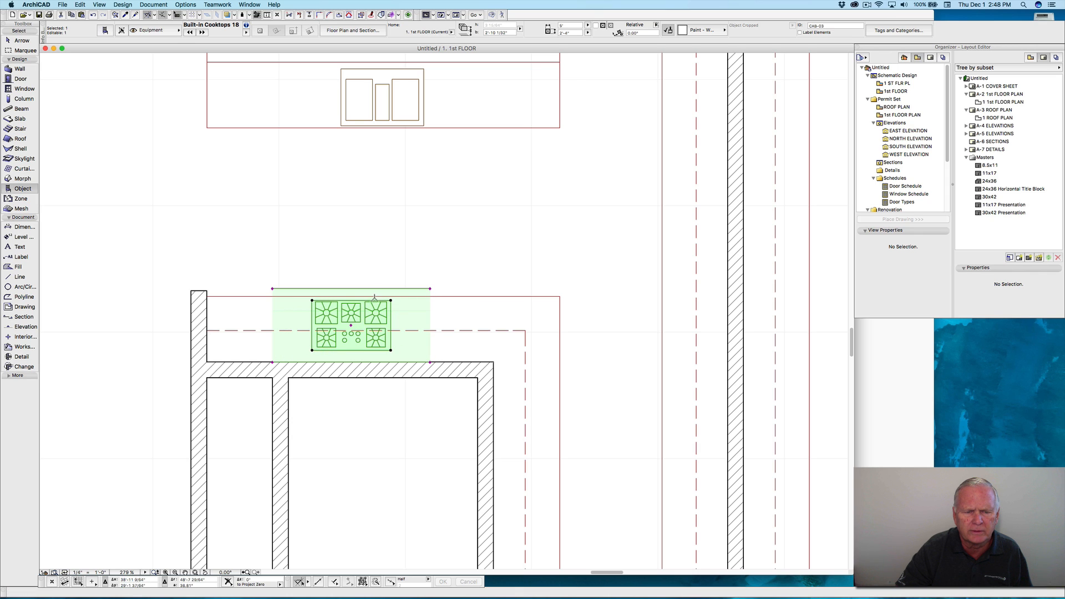
left_click(866, 6)
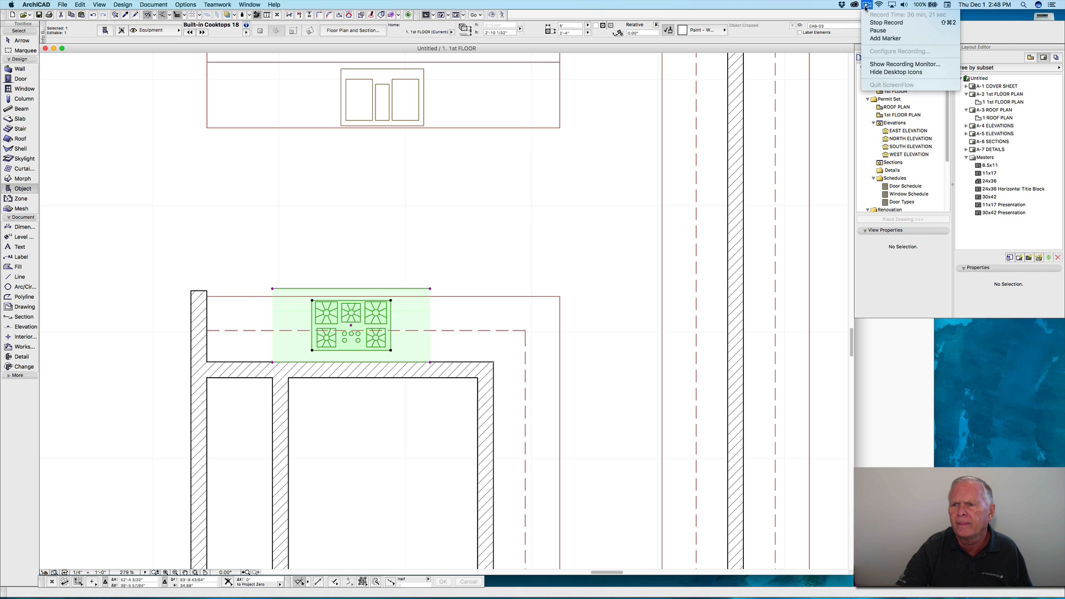
left_click(877, 31)
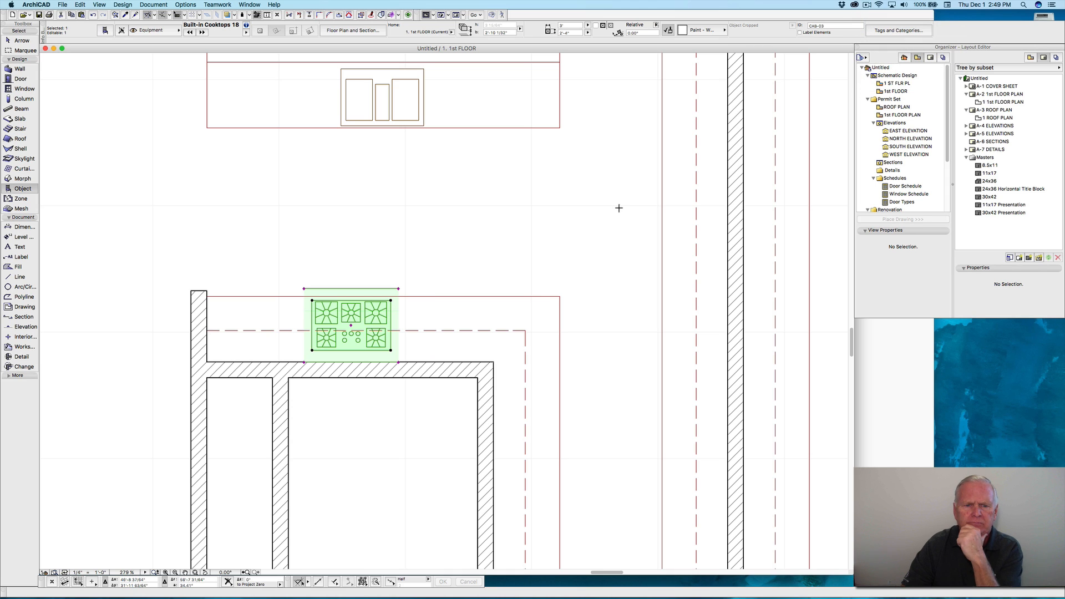
Step: Stretch the cooktop's countertop corner to the L-shaped counter's front line, giving a depth of 2'-1", and deselect it
left_click(399, 289)
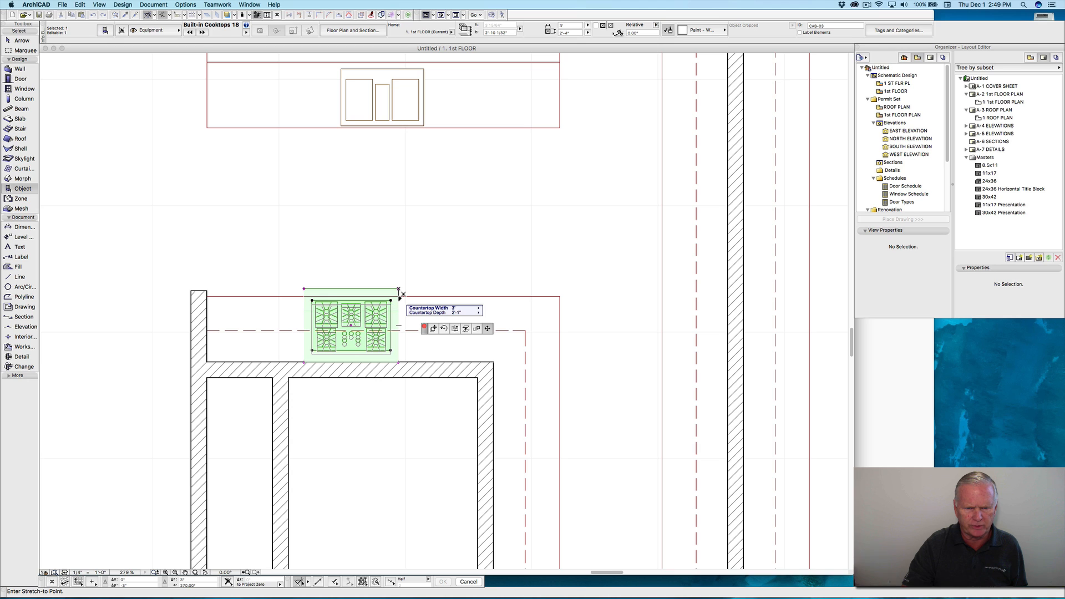
left_click(399, 297)
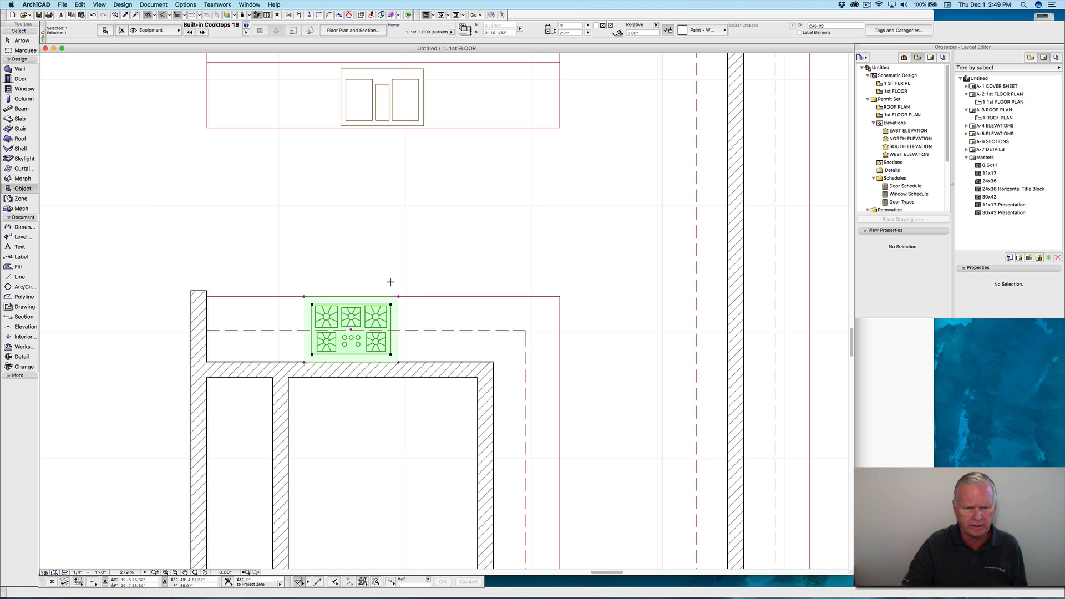
key("Escape")
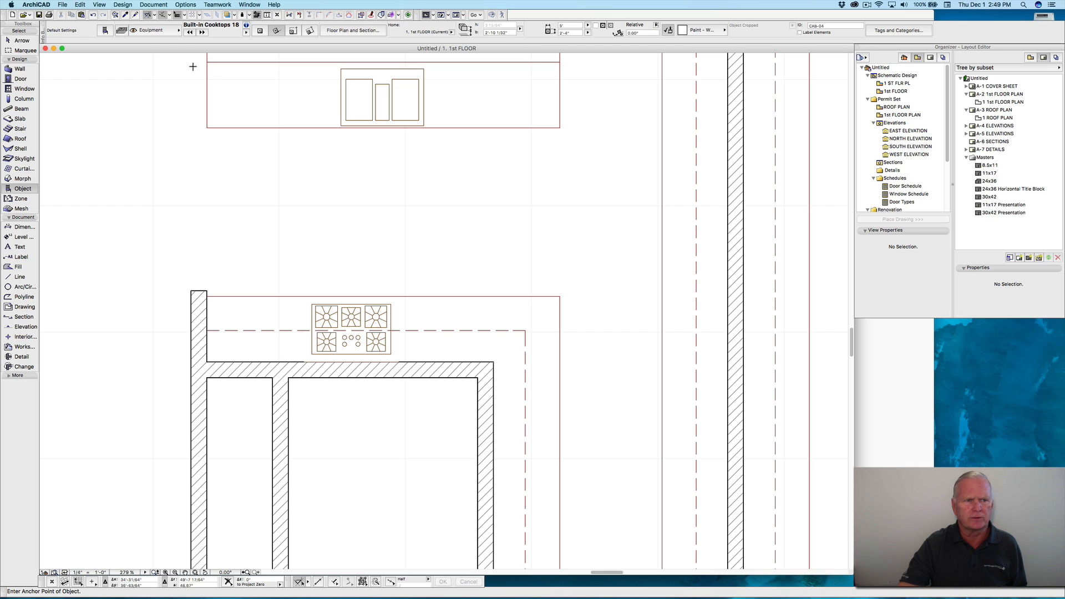
Step: Choose Refrigerator Side by Side 18 from the Residential Equipment library folder and anchor it at the middle of its back edge
left_click(106, 30)
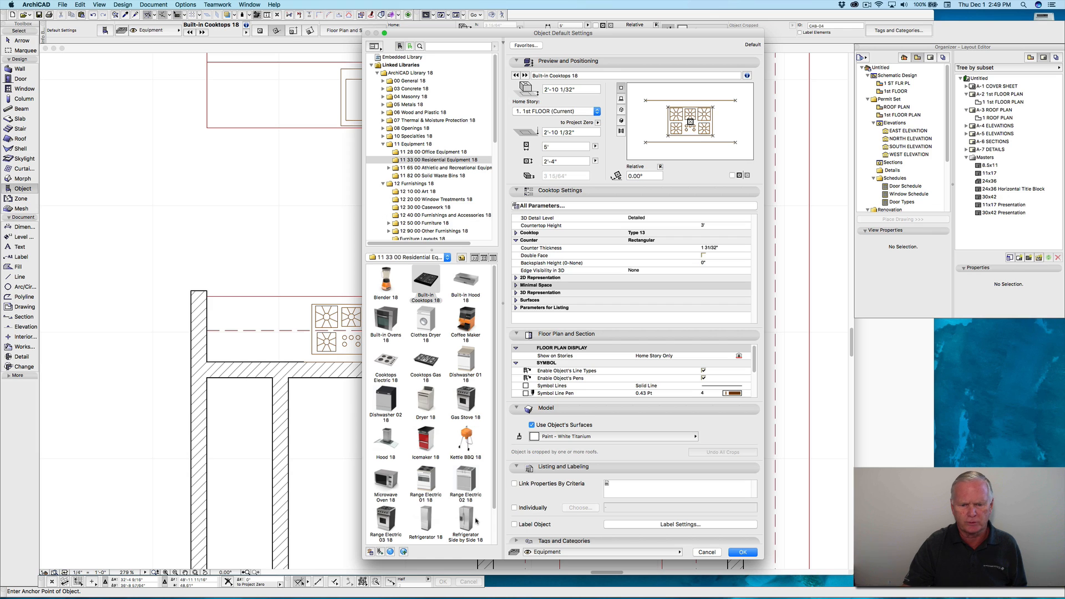
left_click(466, 519)
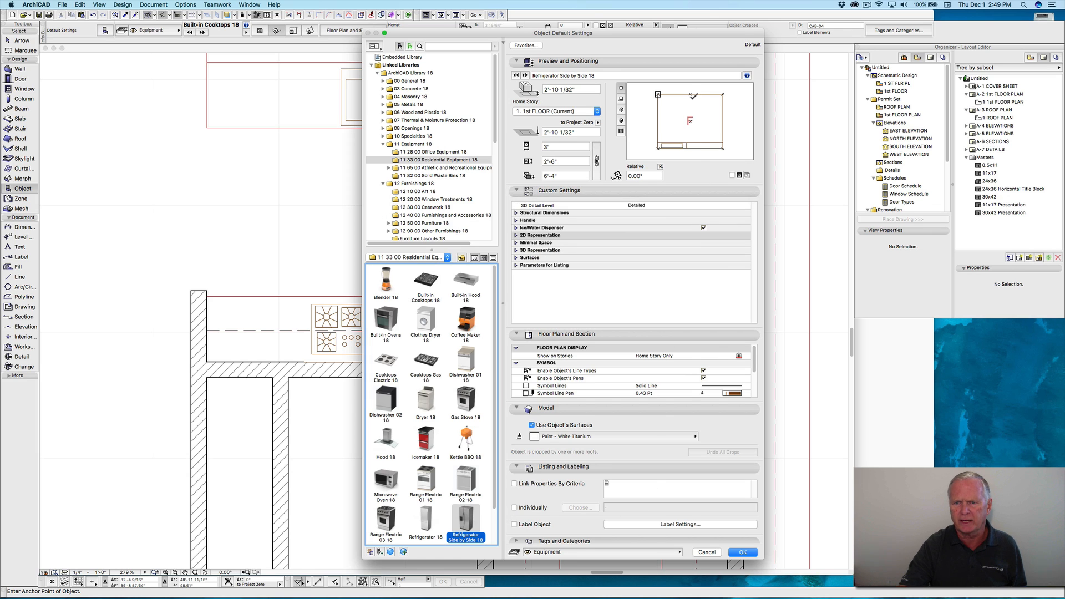
left_click(691, 94)
Step: Set the refrigerator's depth to 2'-1" and its height to 6'-8", and accept the settings
left_click(562, 162)
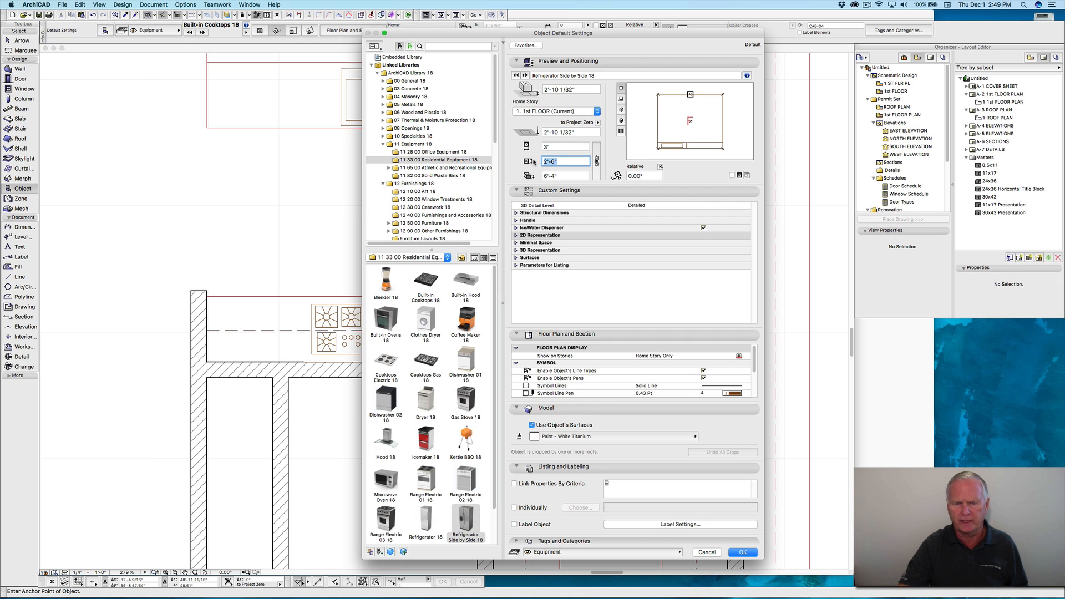
type("2")
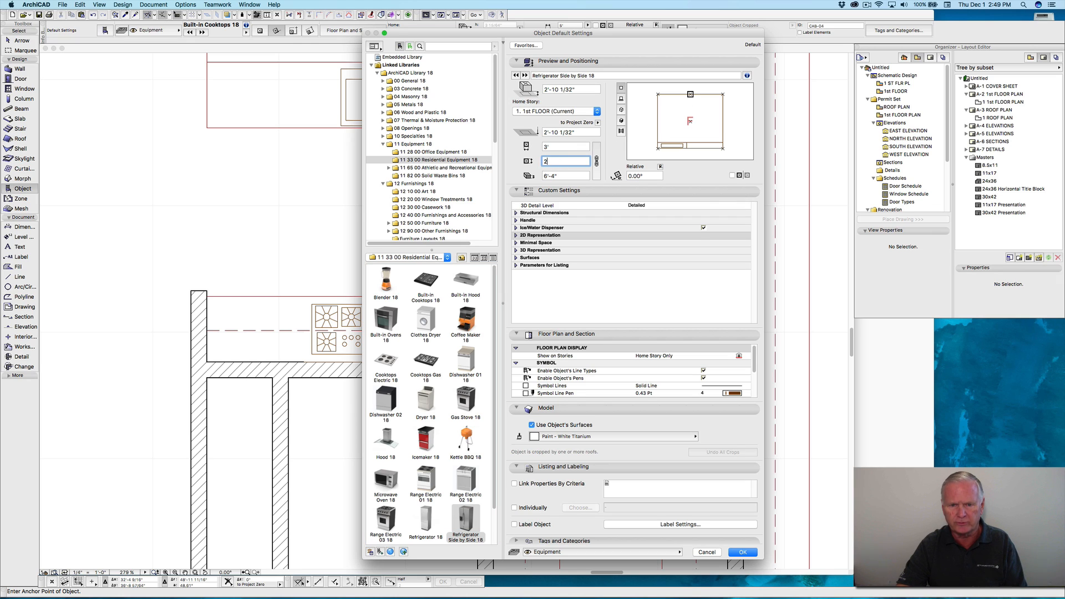
type("'-1")
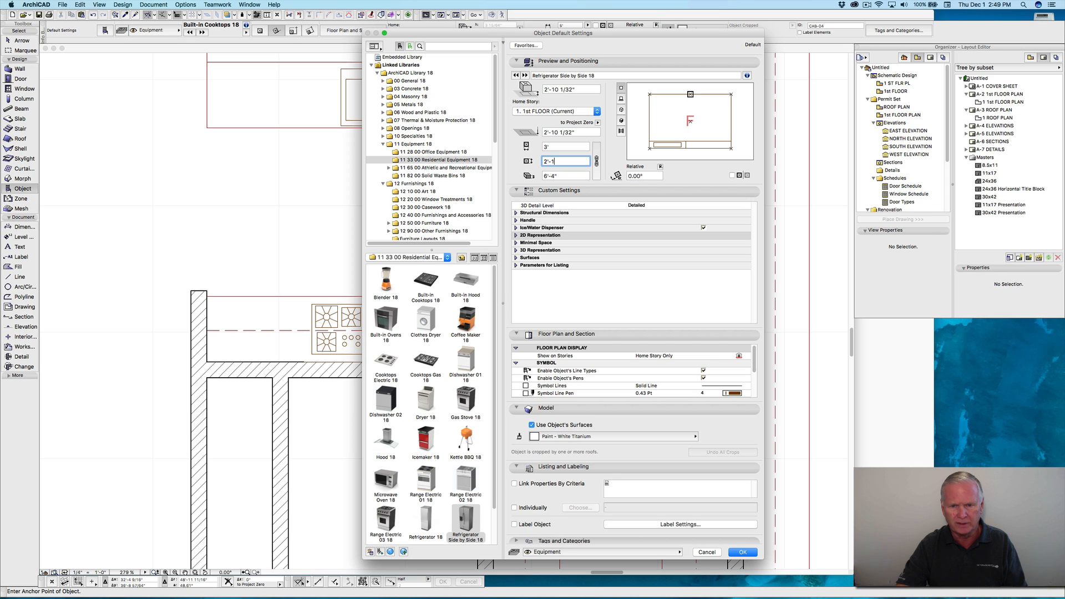
type("\"")
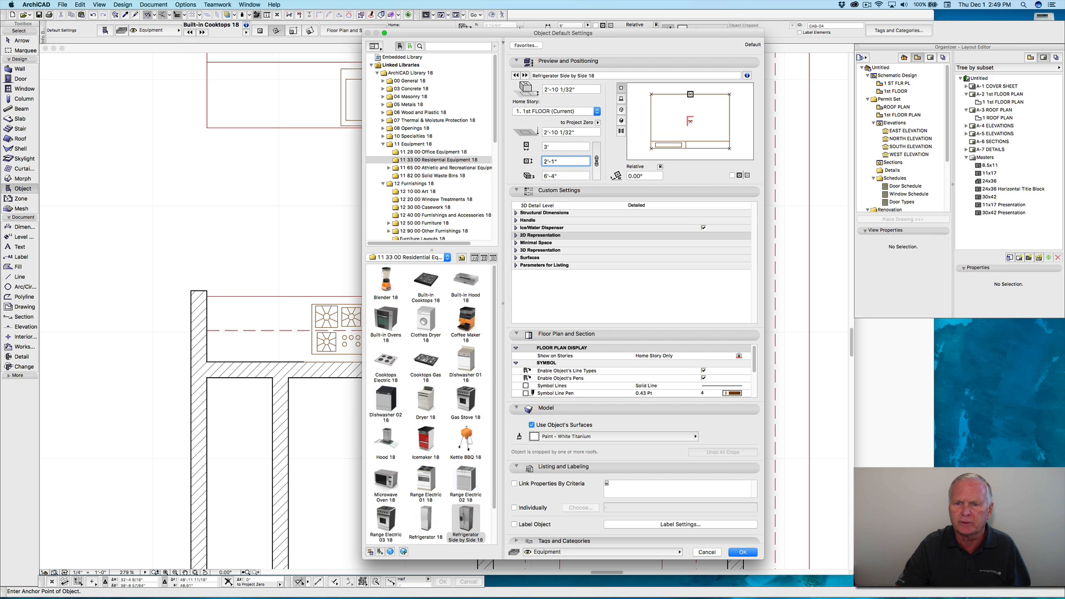
key("Tab")
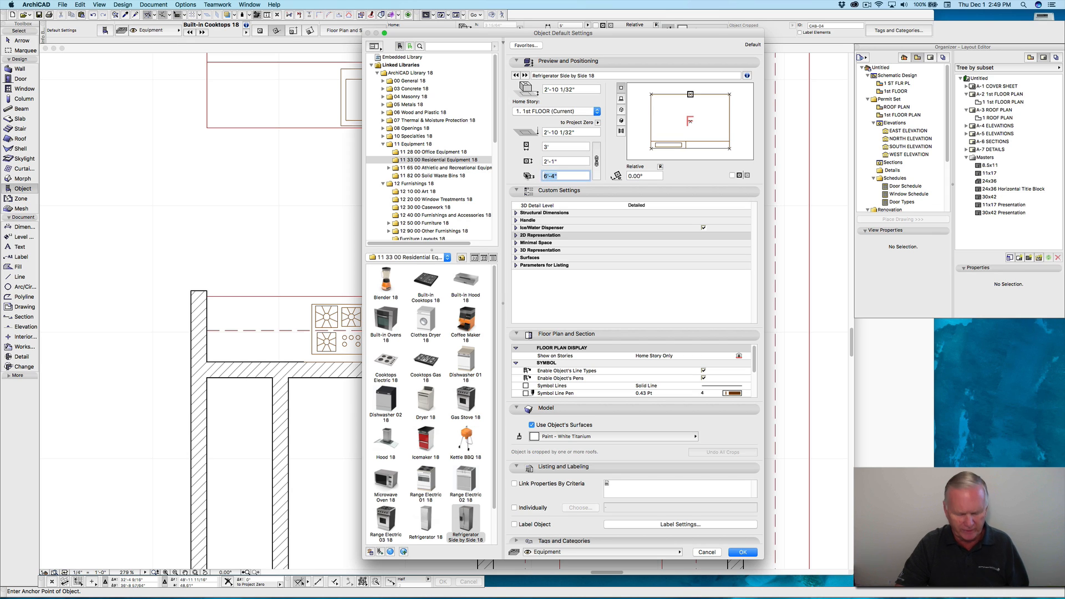
type("80")
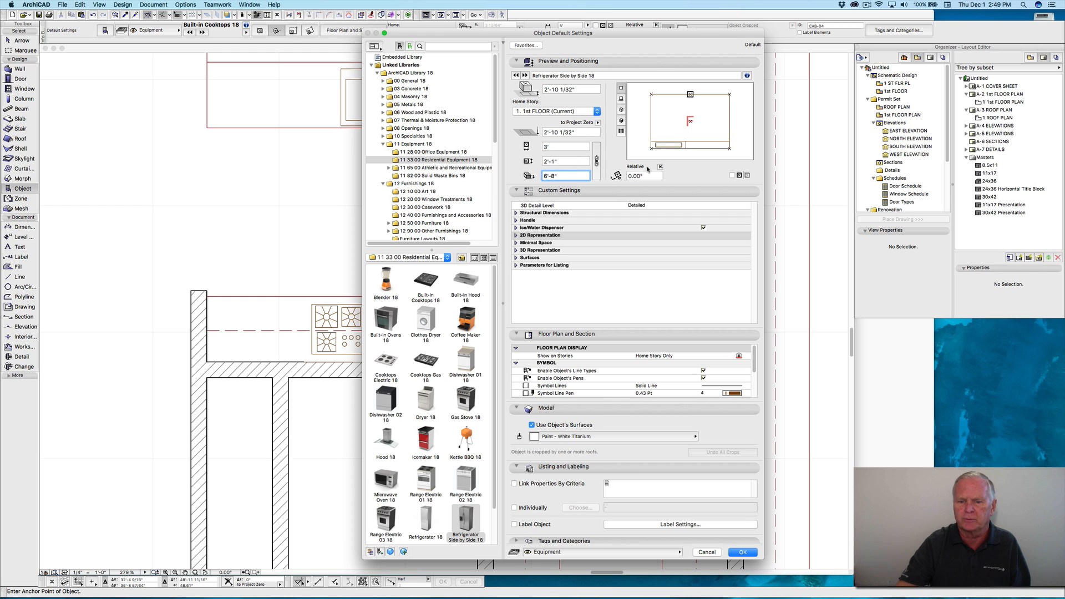
left_click(743, 552)
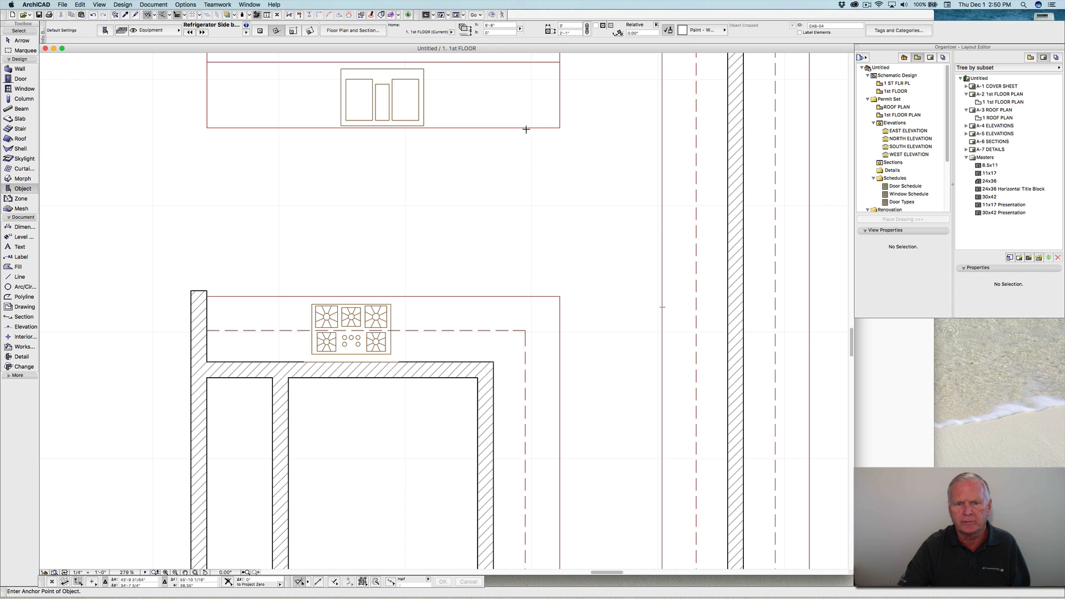
Step: Measure the clearance from the L-shaped counter's outer corner up to the island's nearest corner
scroll(562, 281, "down", 3)
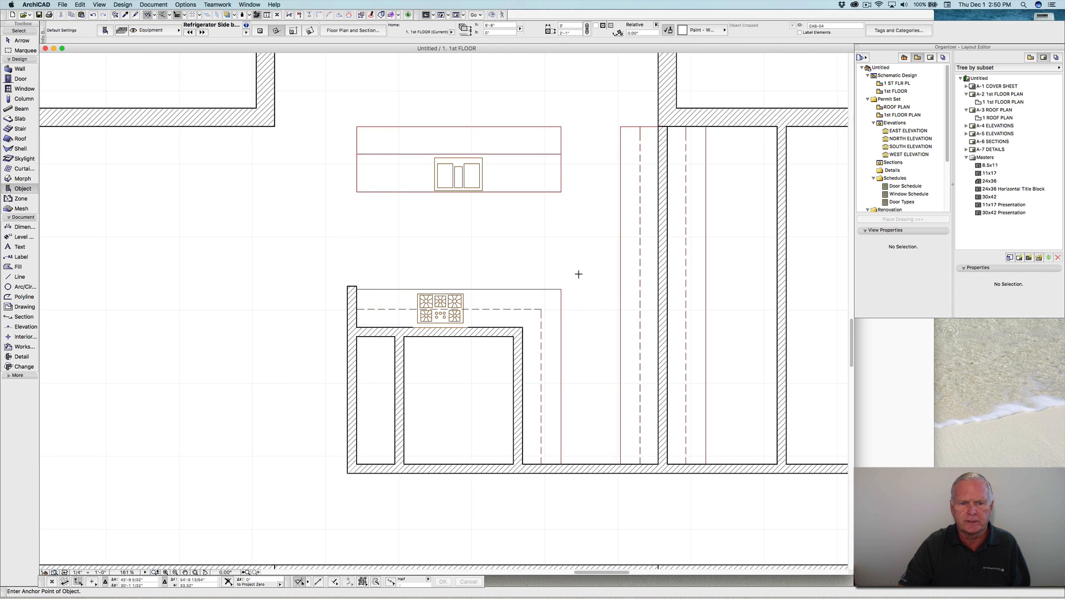
scroll(555, 275, "right", 3)
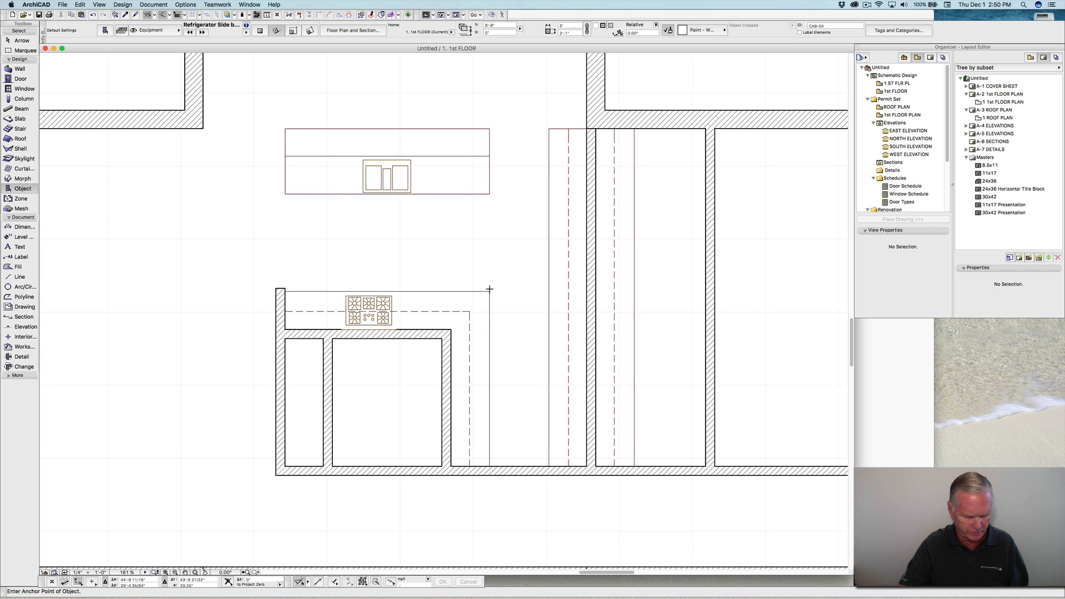
key("m")
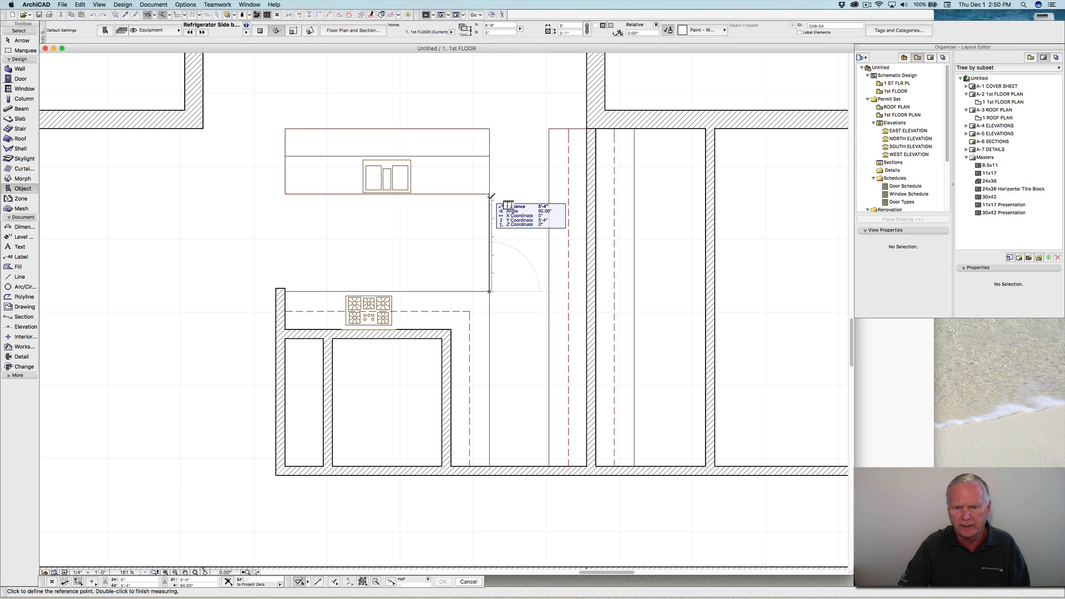
key("Escape")
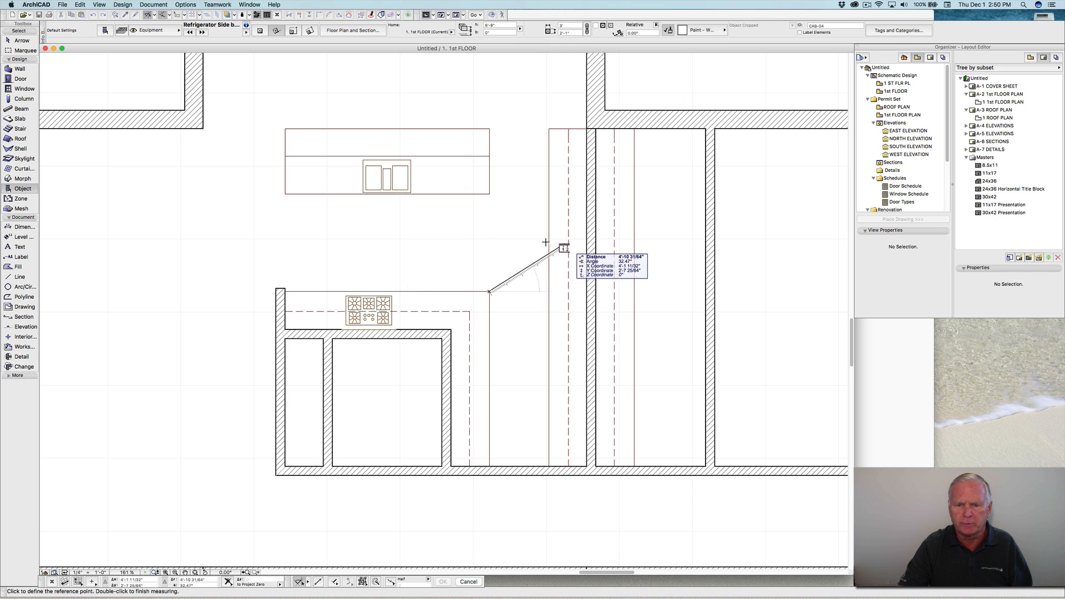
key("Escape")
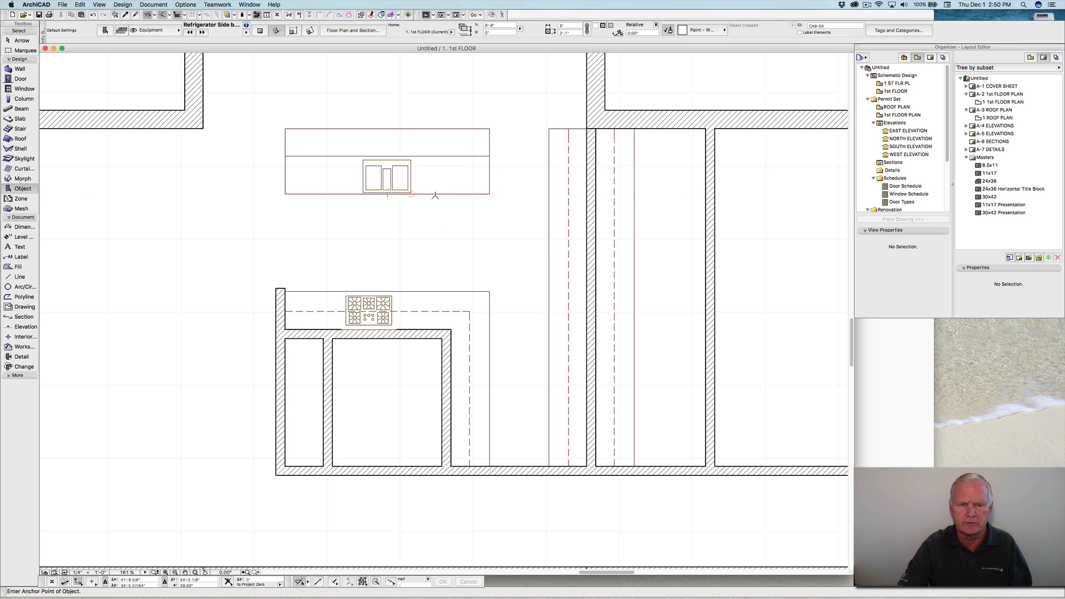
Step: Place a horizontal guide line 2'-8" below the island's lower edge and set the refrigerator against the wall on it, facing the kitchen
left_click(411, 193)
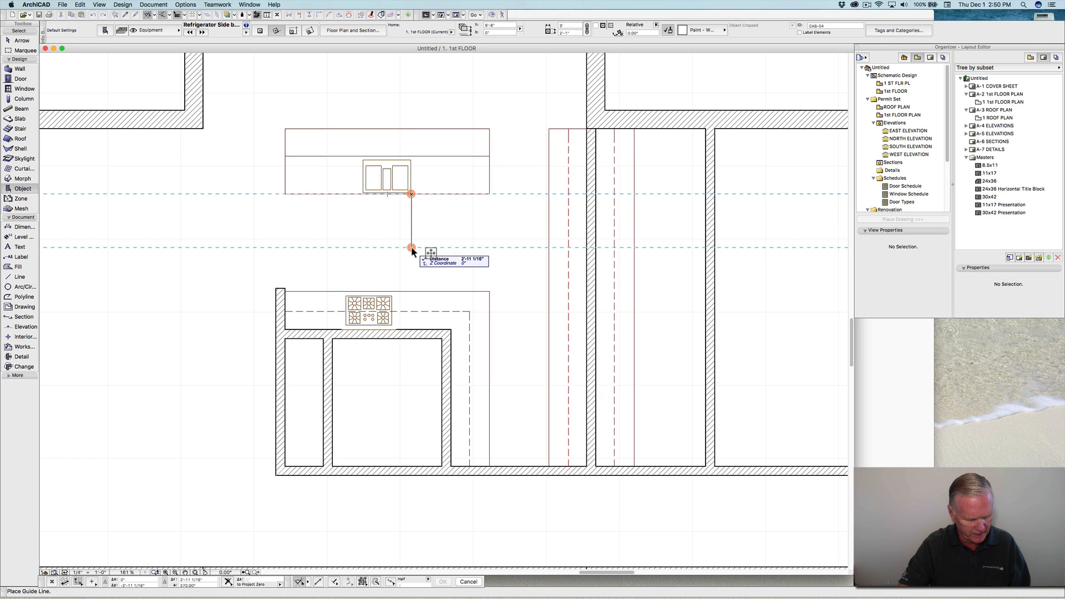
type("2-")
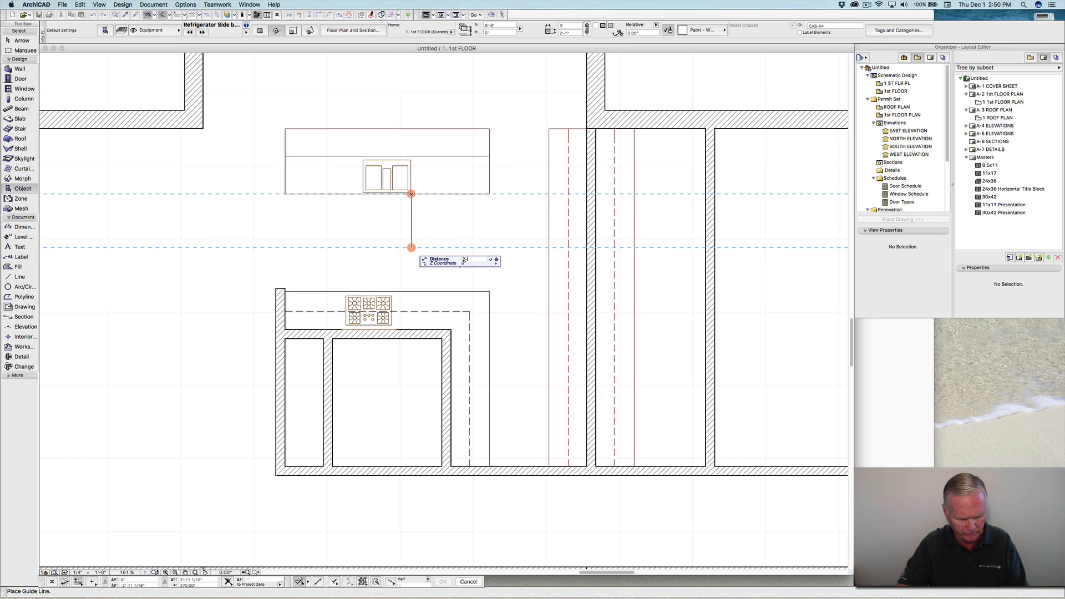
type("8")
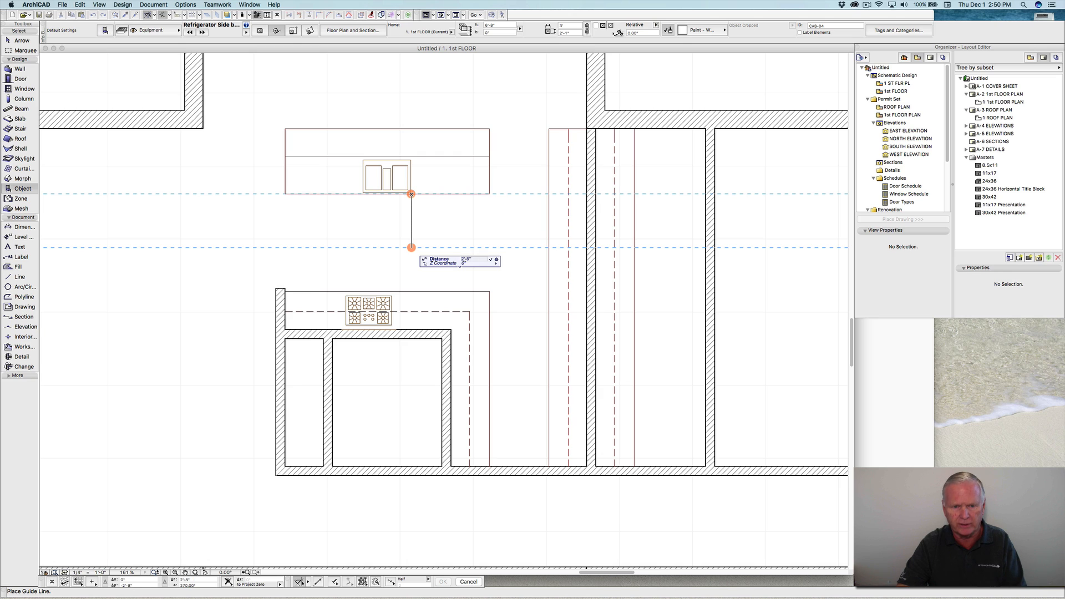
key("Return")
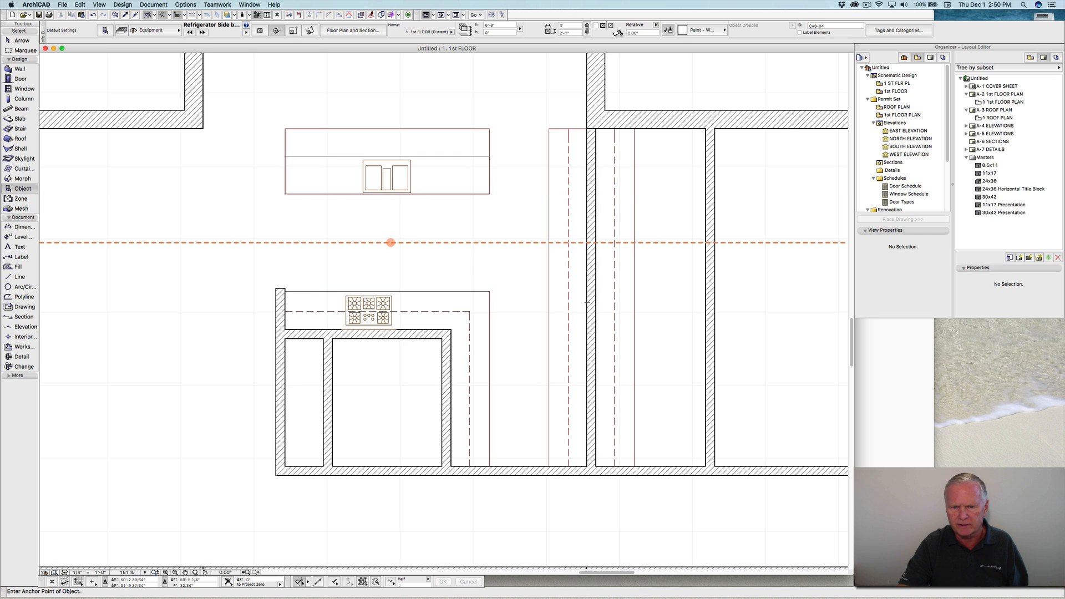
left_click(586, 242)
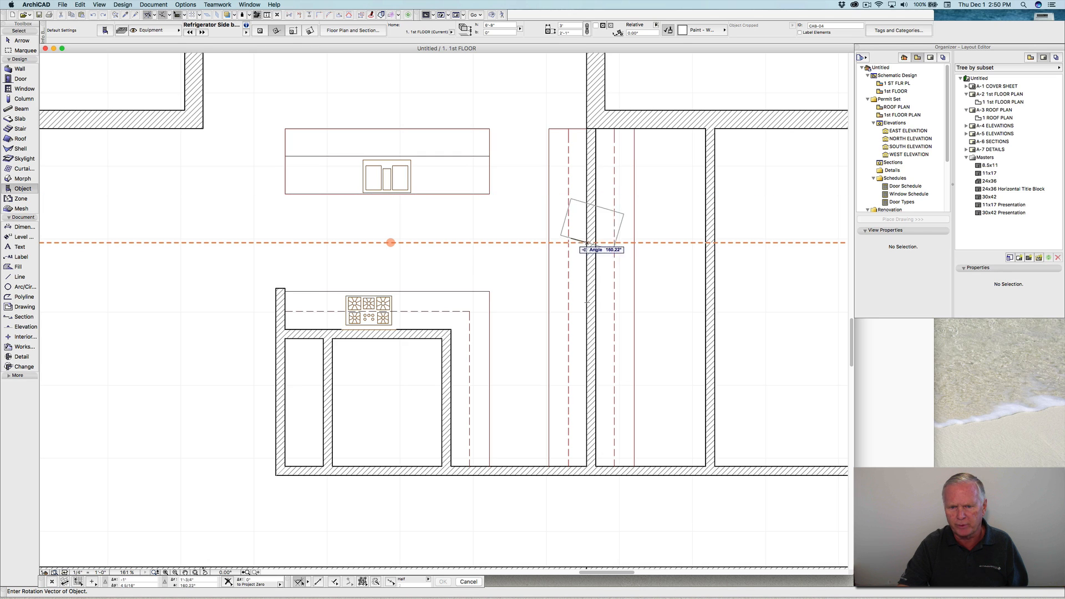
left_click(587, 290)
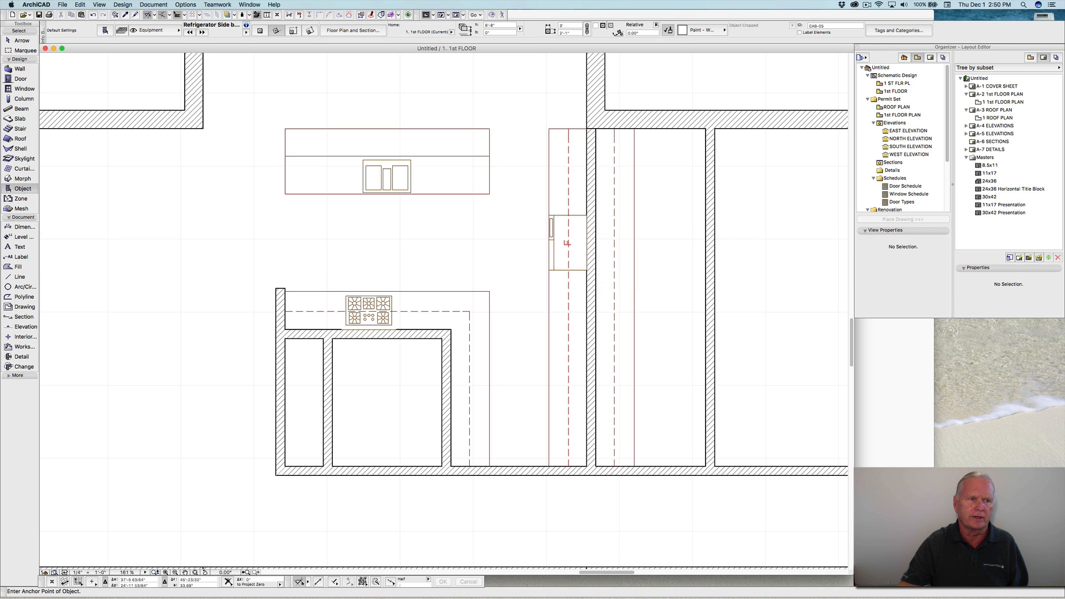
Step: Choose WC 18 from the Toilets 18 library folder and accept it as the object to place
left_click(105, 30)
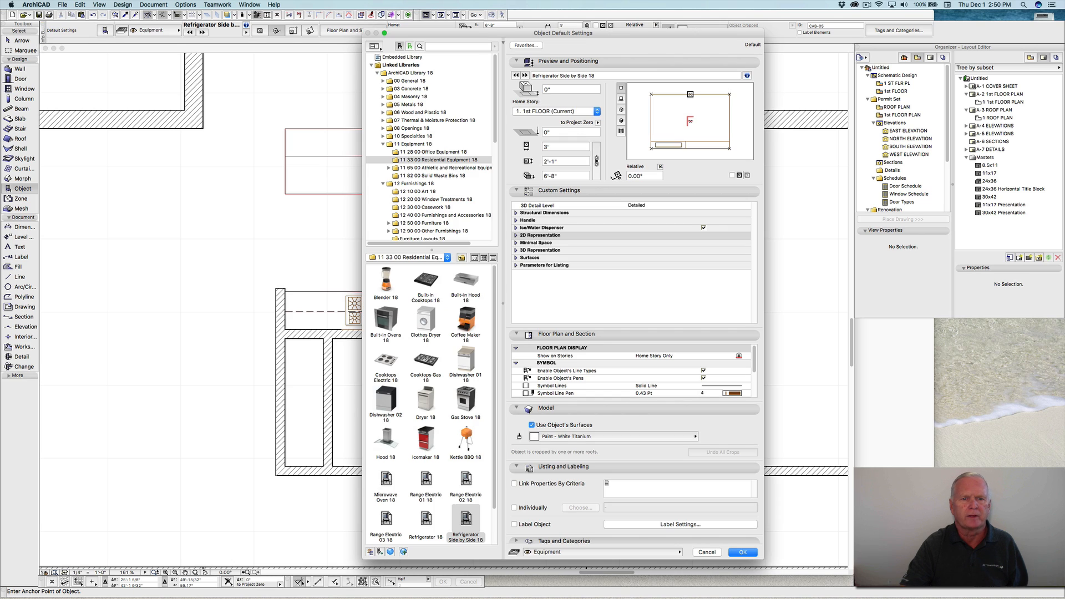
scroll(431, 147, "down", 10)
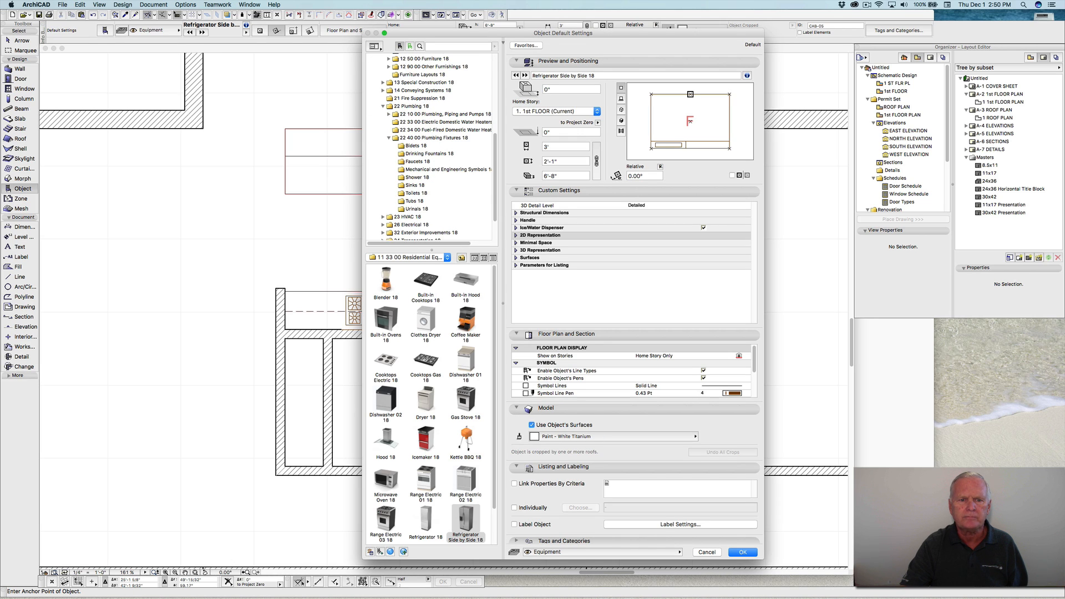
left_click(416, 193)
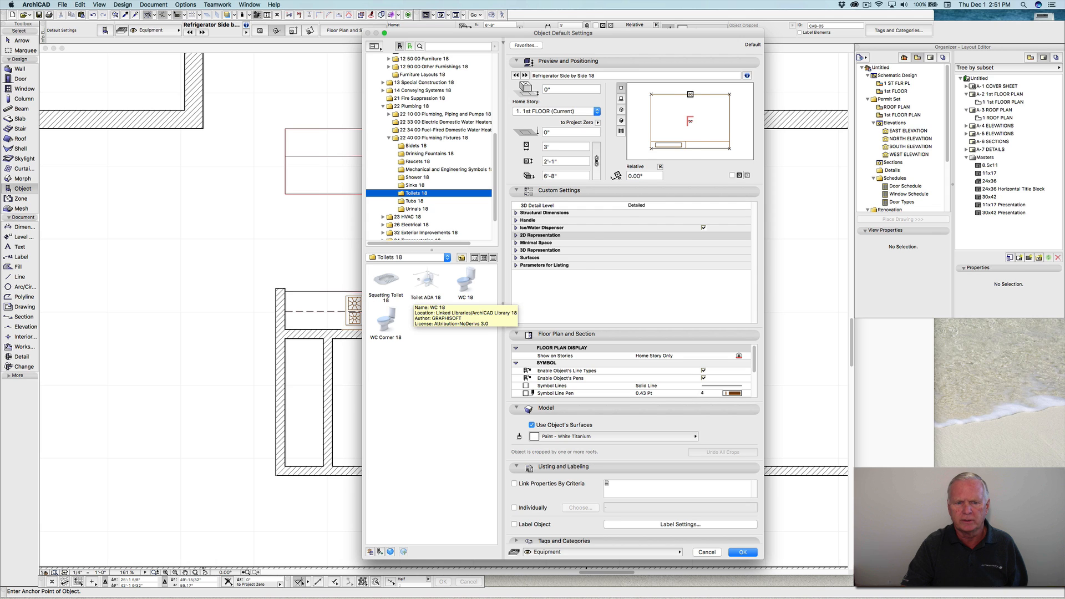
left_click(466, 280)
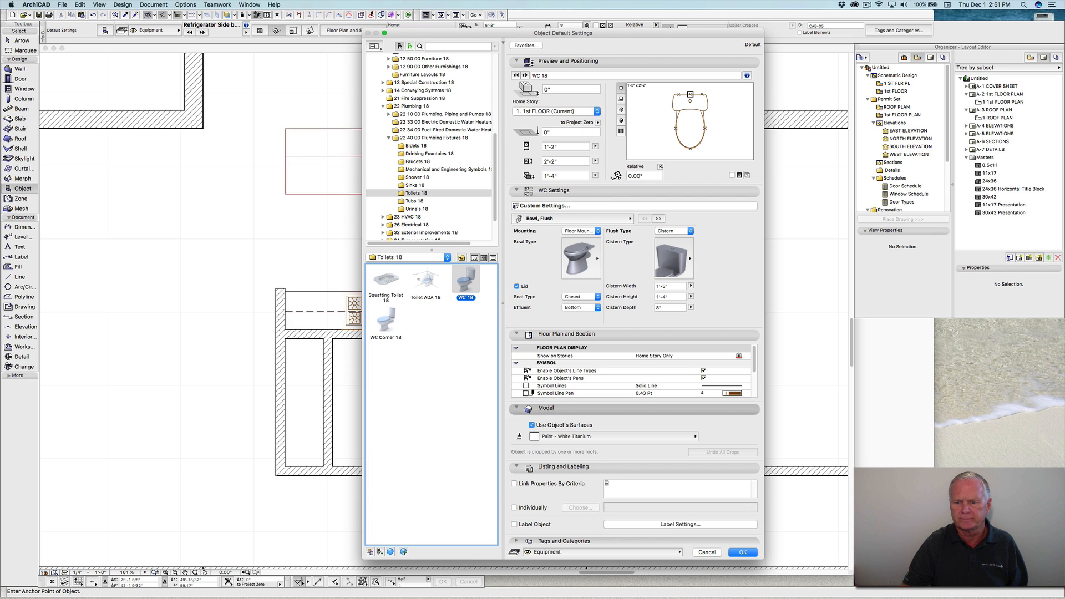
left_click(743, 552)
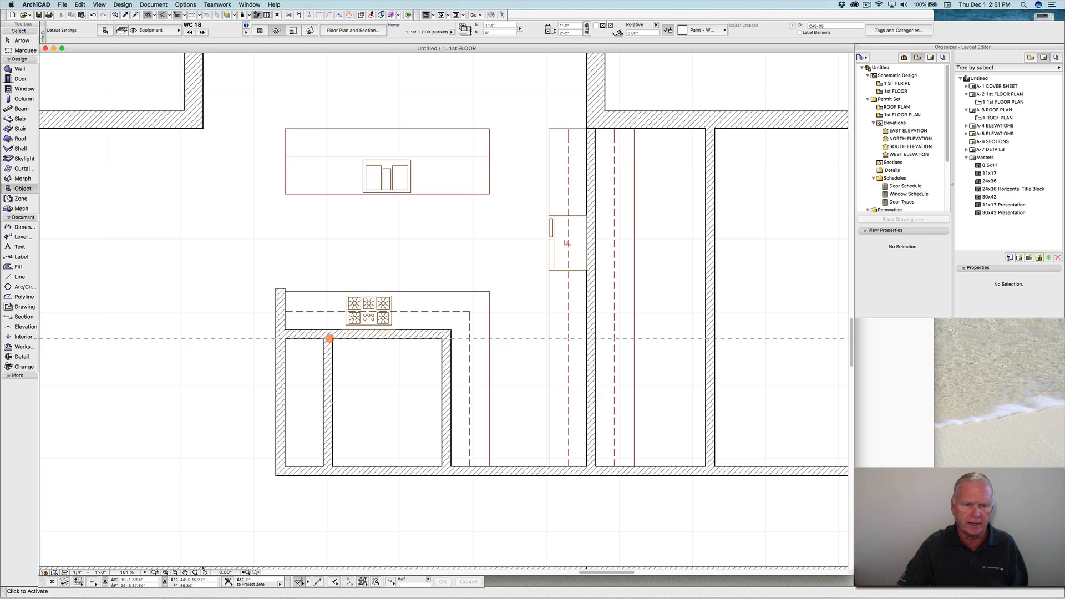
Step: Place a horizontal guide line 18" below the bathroom's upper wall and set the toilet on it against the left wall, rotated 90°
left_click(330, 339)
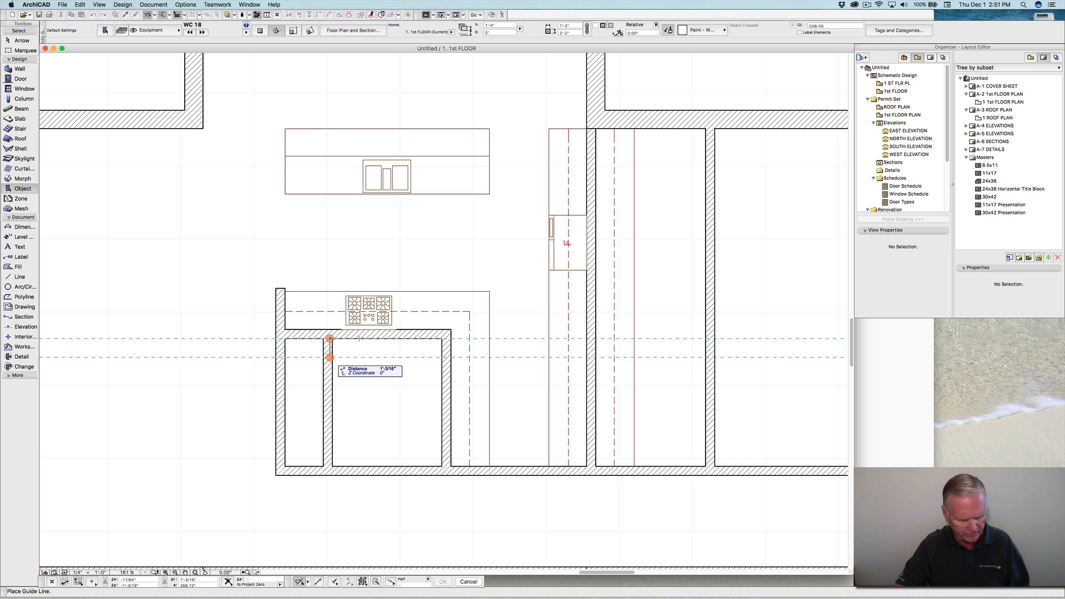
type("18")
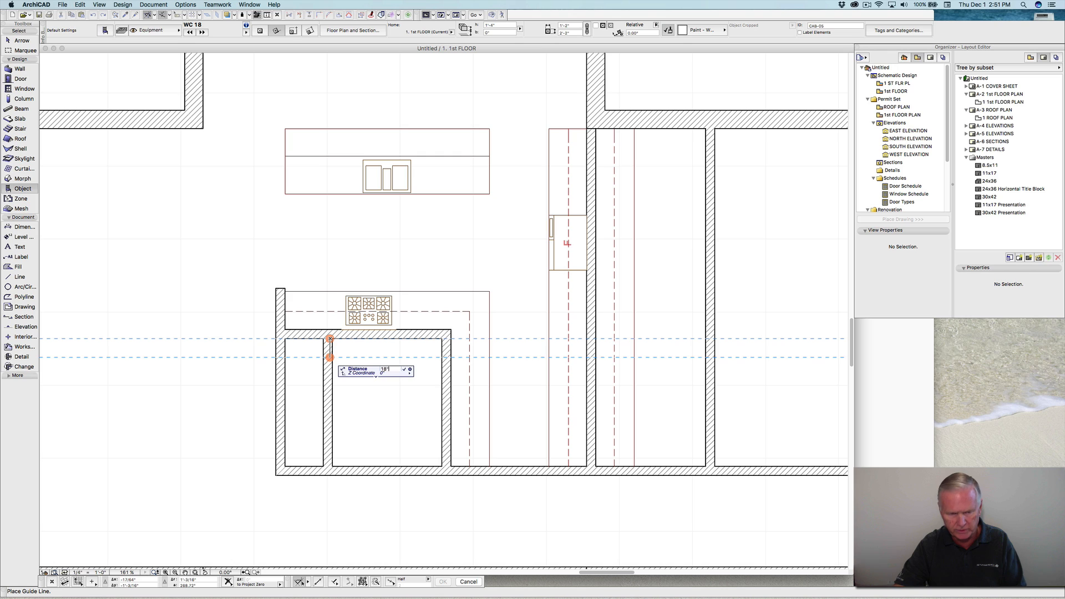
key("Return")
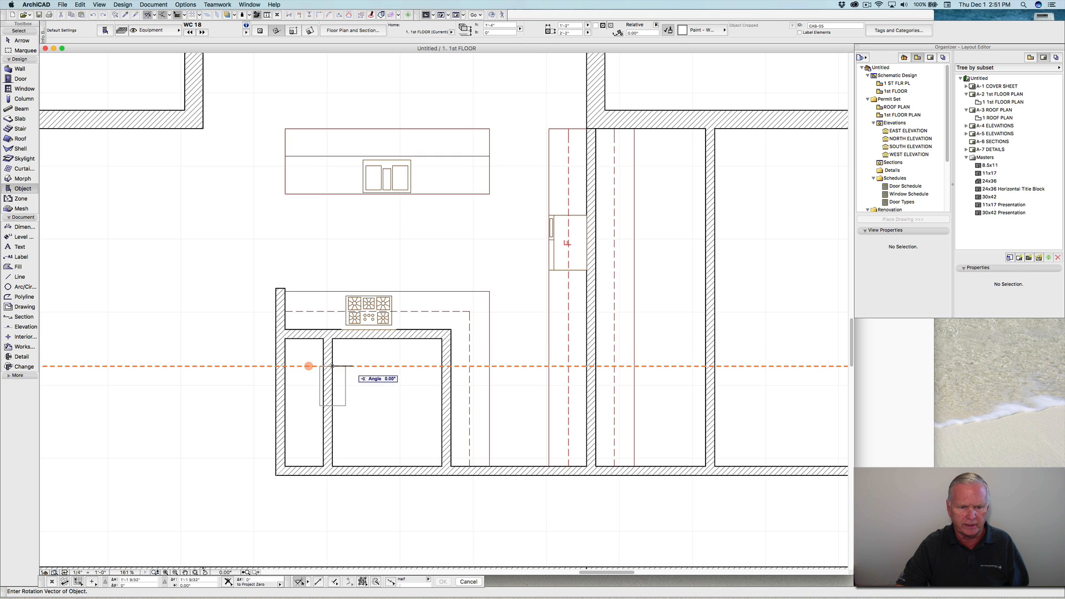
left_click(331, 366)
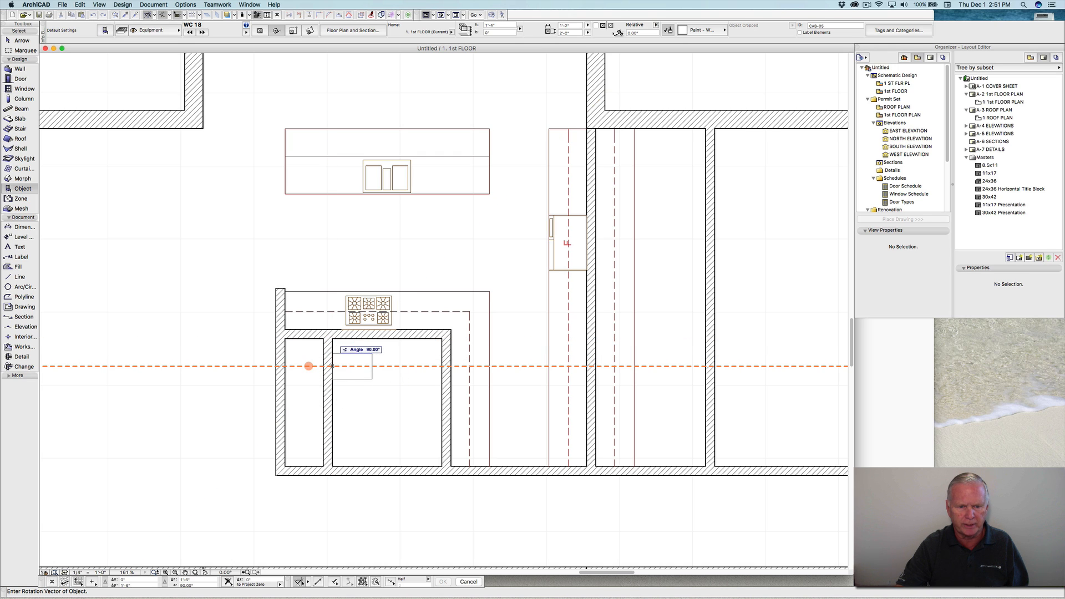
left_click(333, 339)
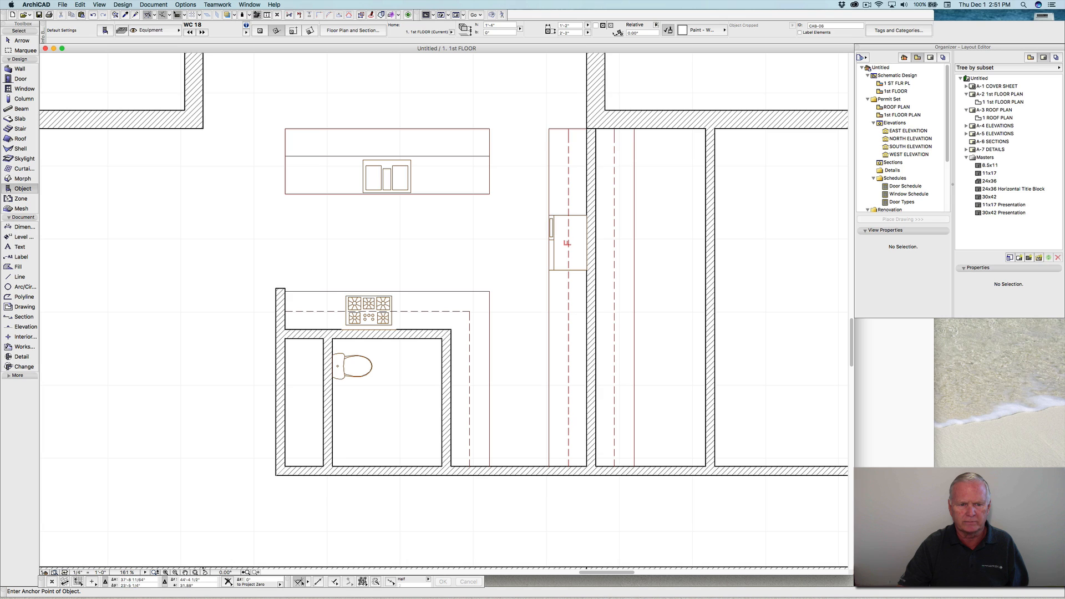
Step: Choose Basin Cabinet 18 from the Sinks 18 library folder and place it in the bathroom's lower-left corner, rotated 90° against the left wall
left_click(105, 30)
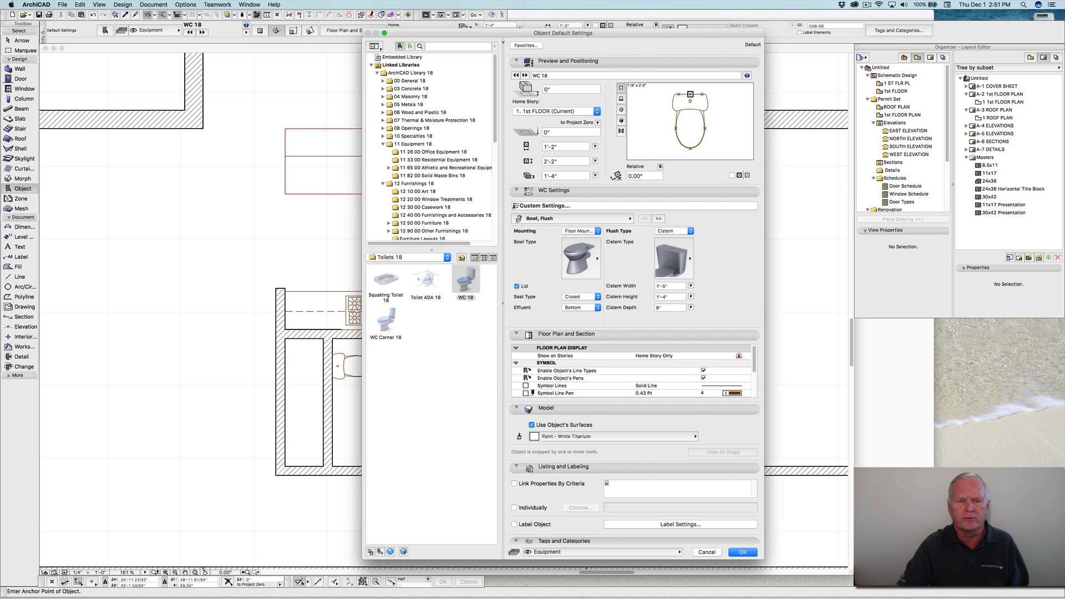
scroll(431, 147, "down", 8)
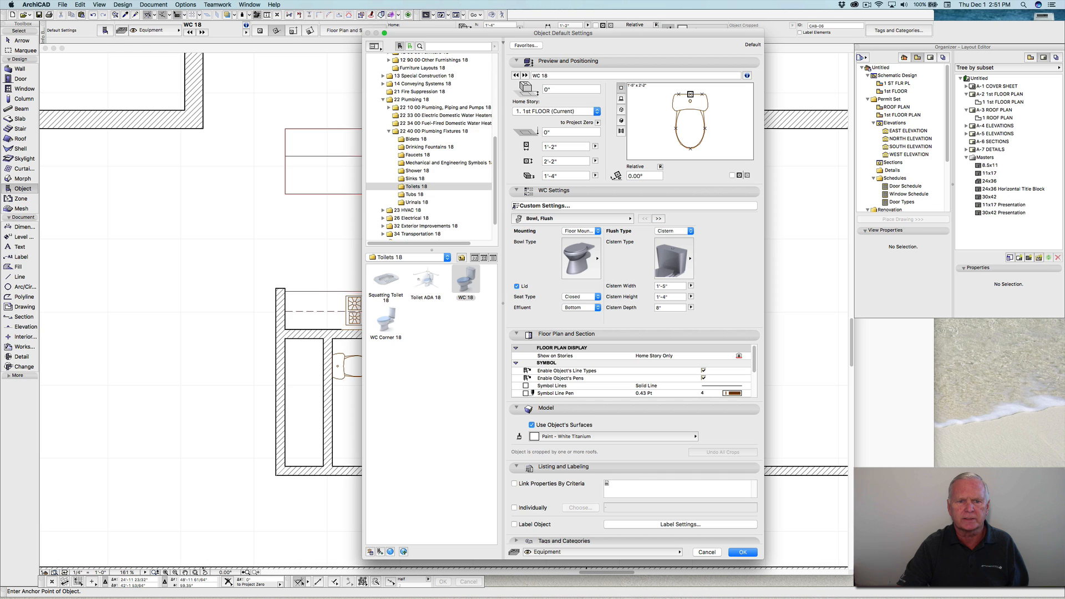
left_click(415, 178)
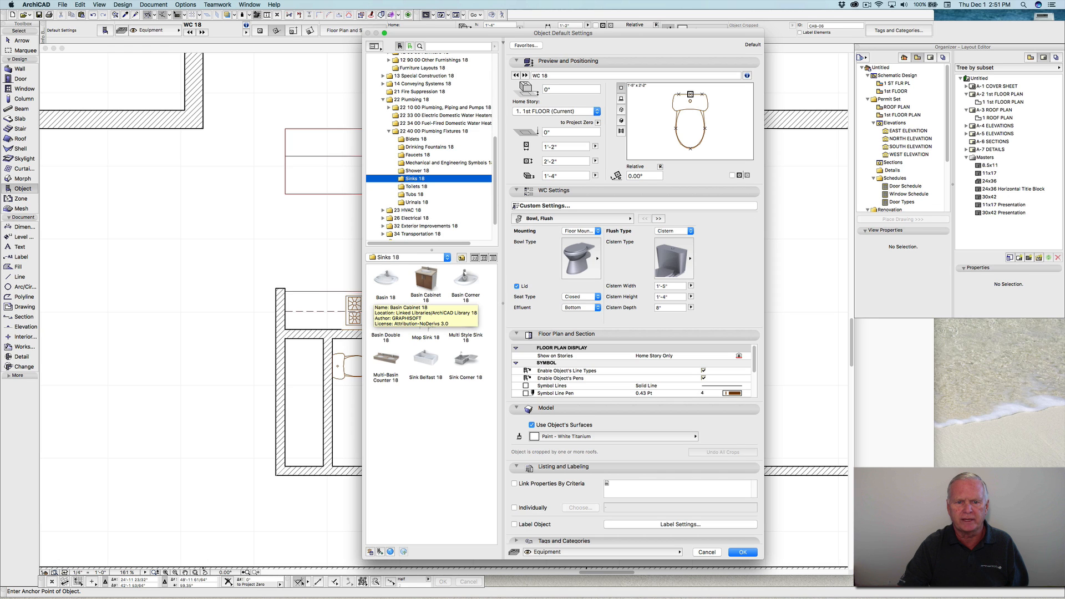
left_click(425, 279)
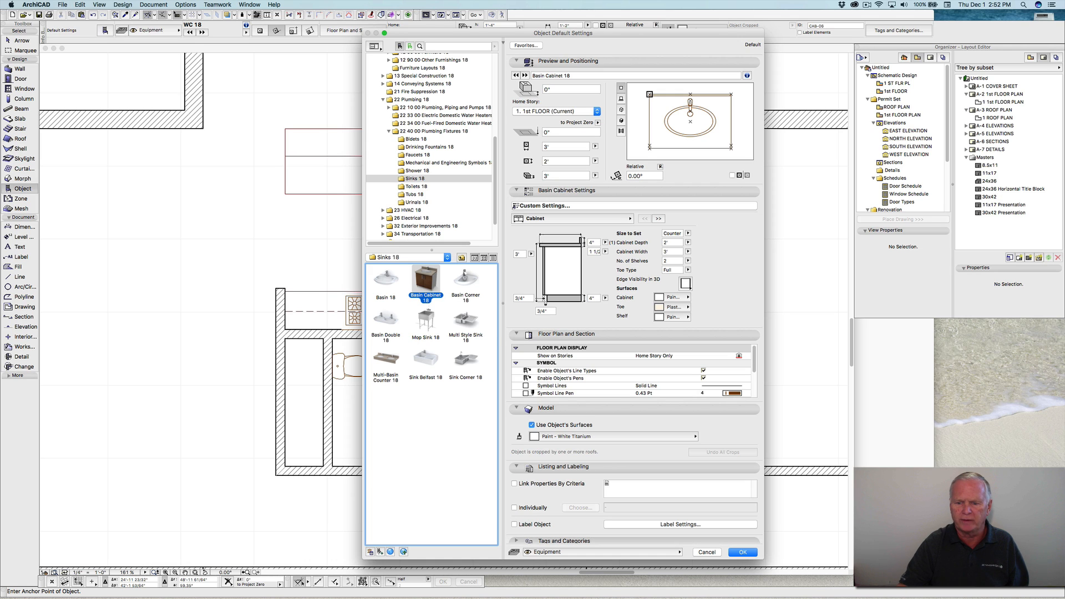
key("Return")
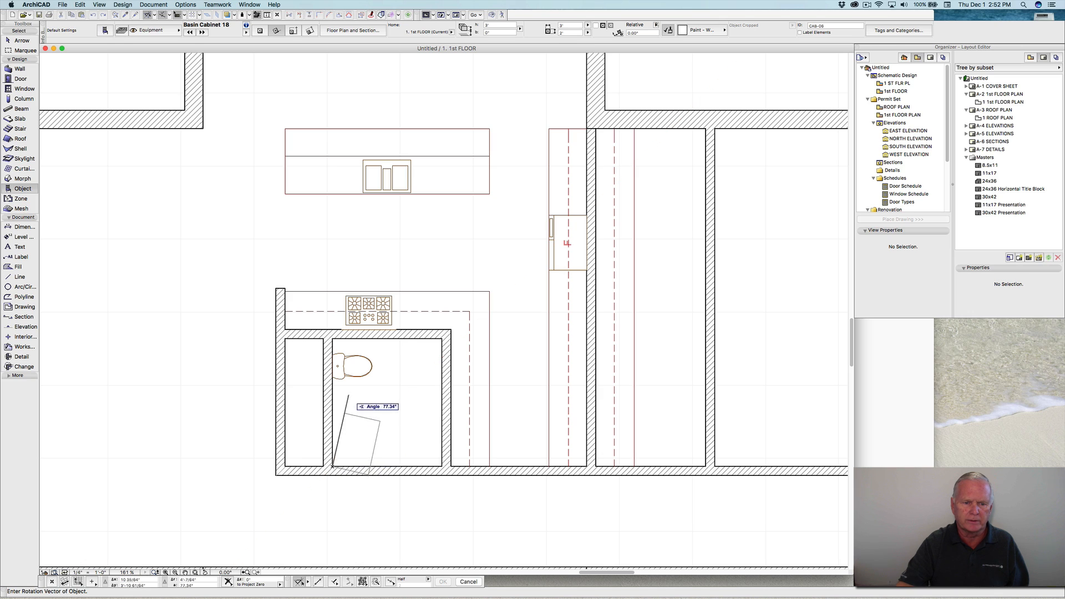
left_click(333, 466)
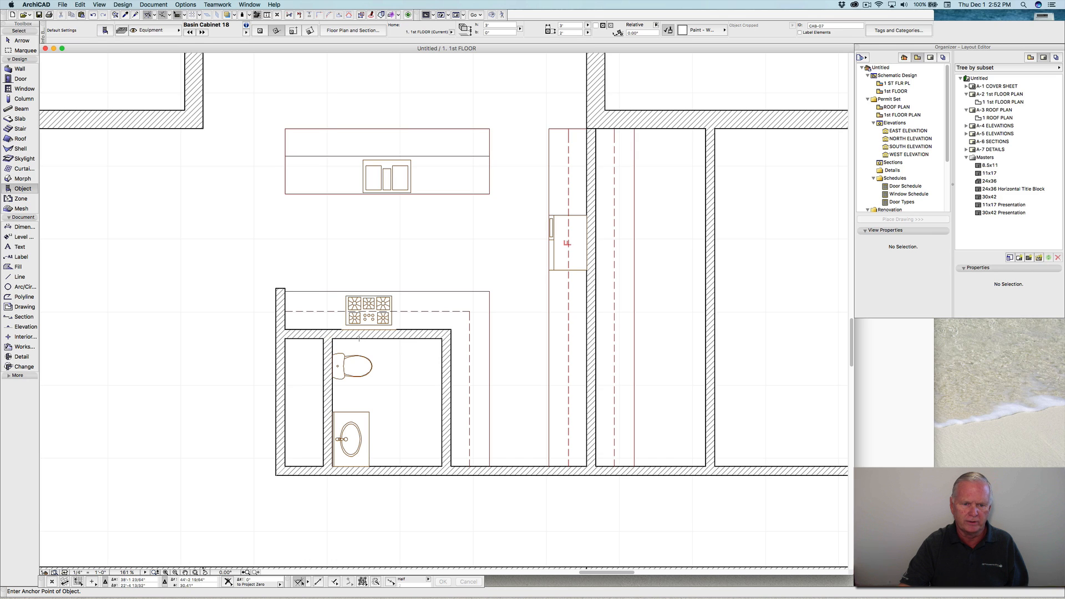
Step: Stretch the bathroom's basin cabinet along the wall to a cabinet width of 4'
left_click(368, 438, "shift")
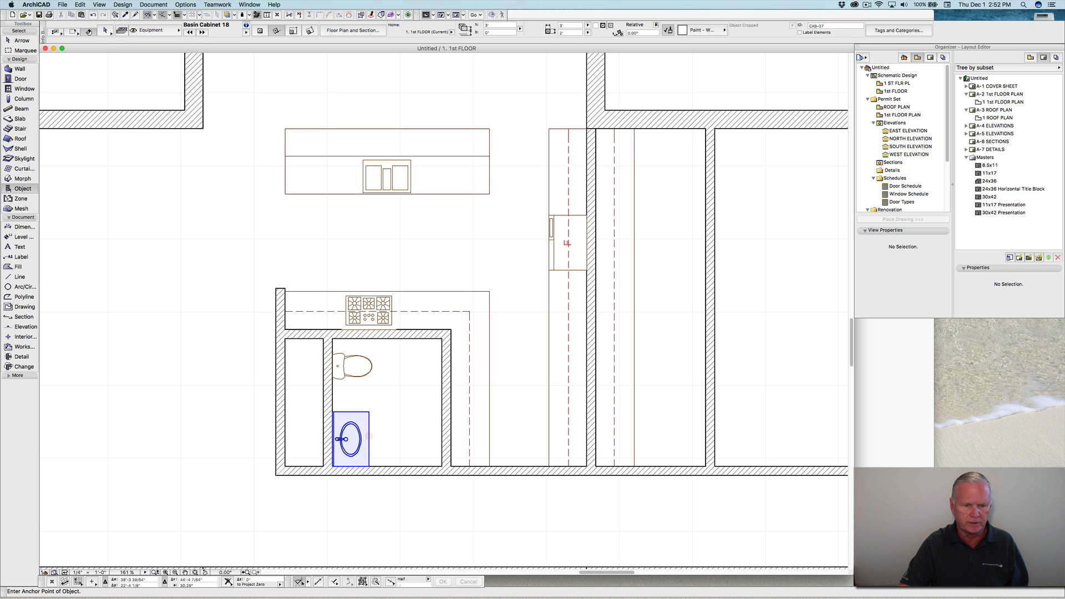
left_click(369, 438)
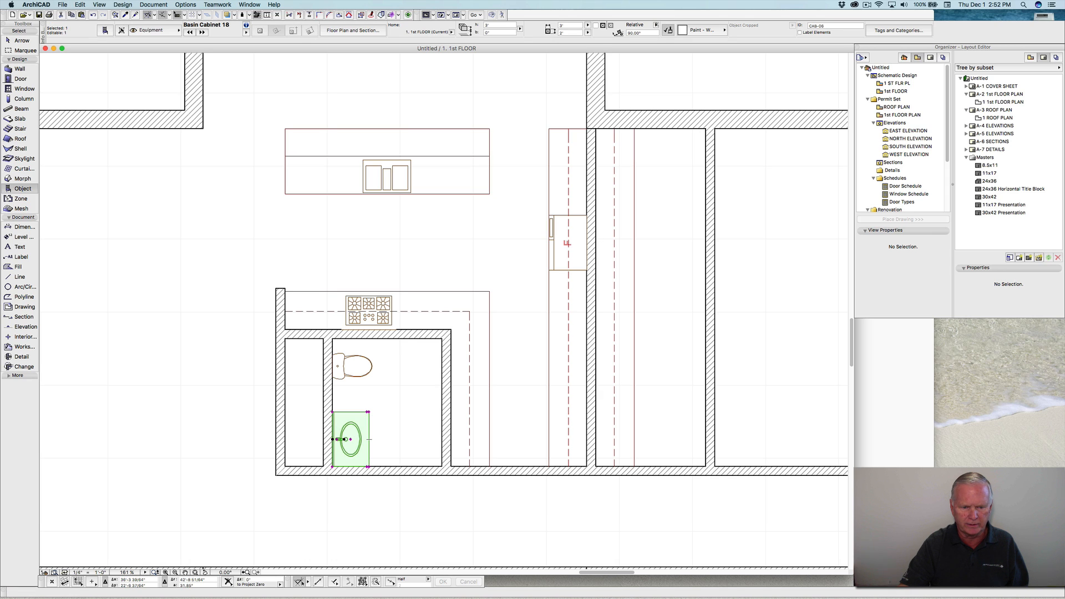
left_click(338, 439)
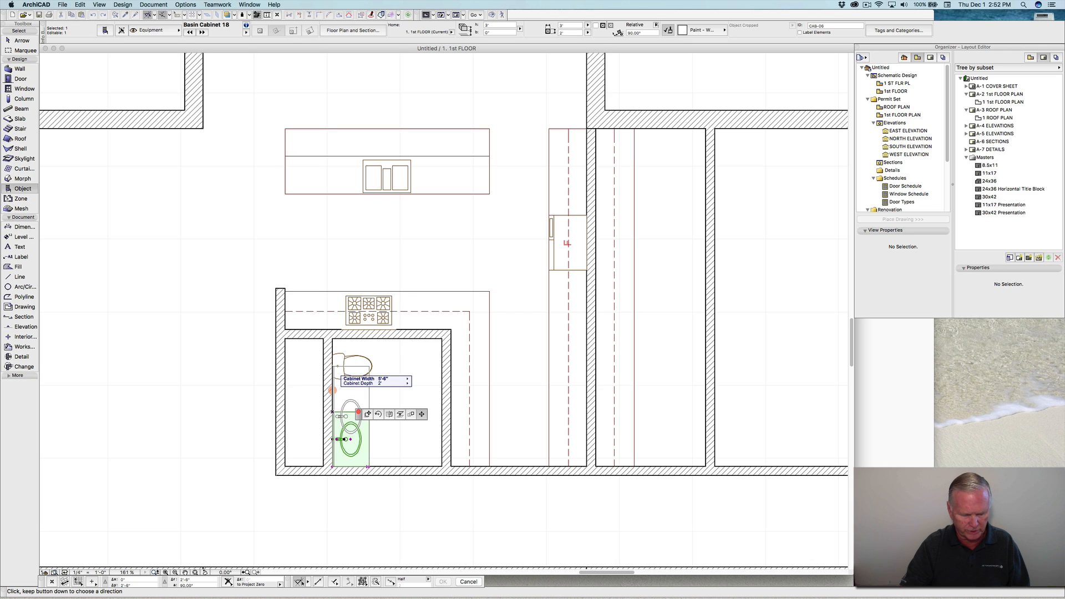
key("Tab")
type("4")
key("Return")
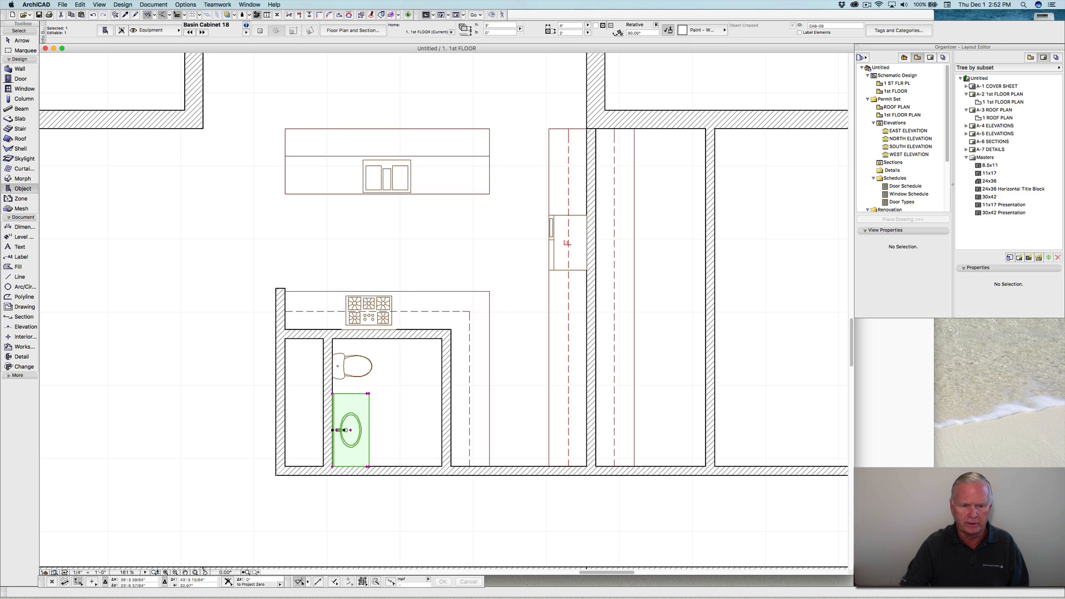
key("Escape")
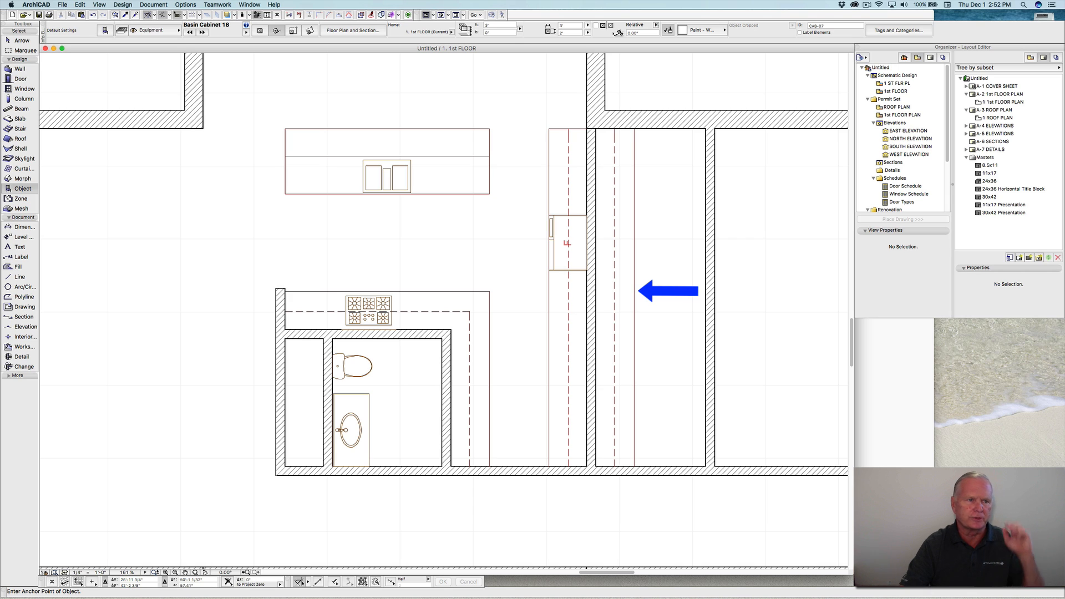
Step: Choose Mop Sink 18 from the Sinks 18 library folder and set its width and depth to 2' and its height to 3'
left_click(105, 31)
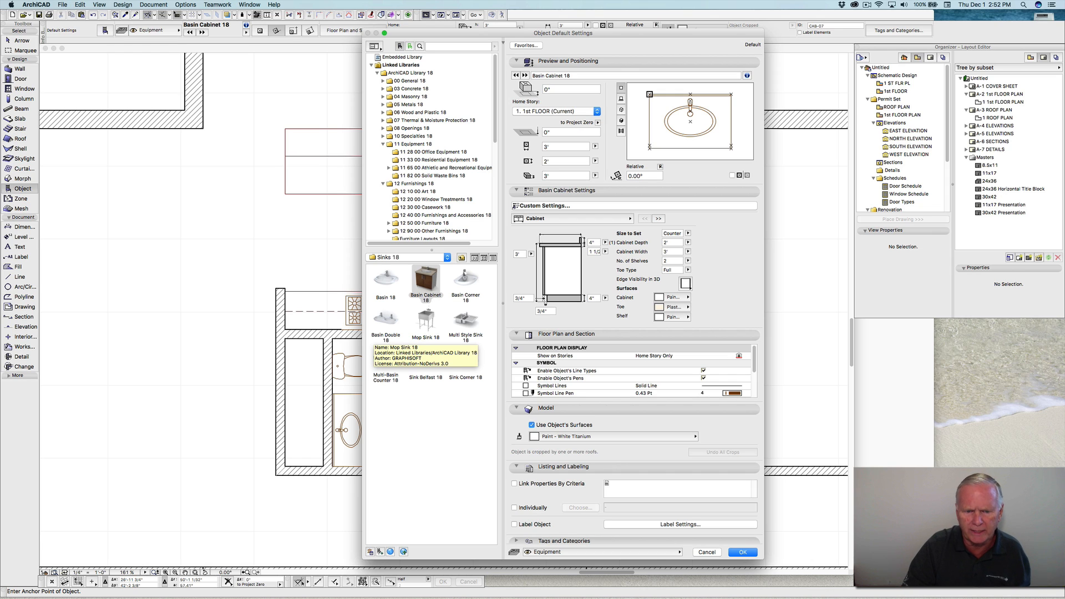
left_click(426, 321)
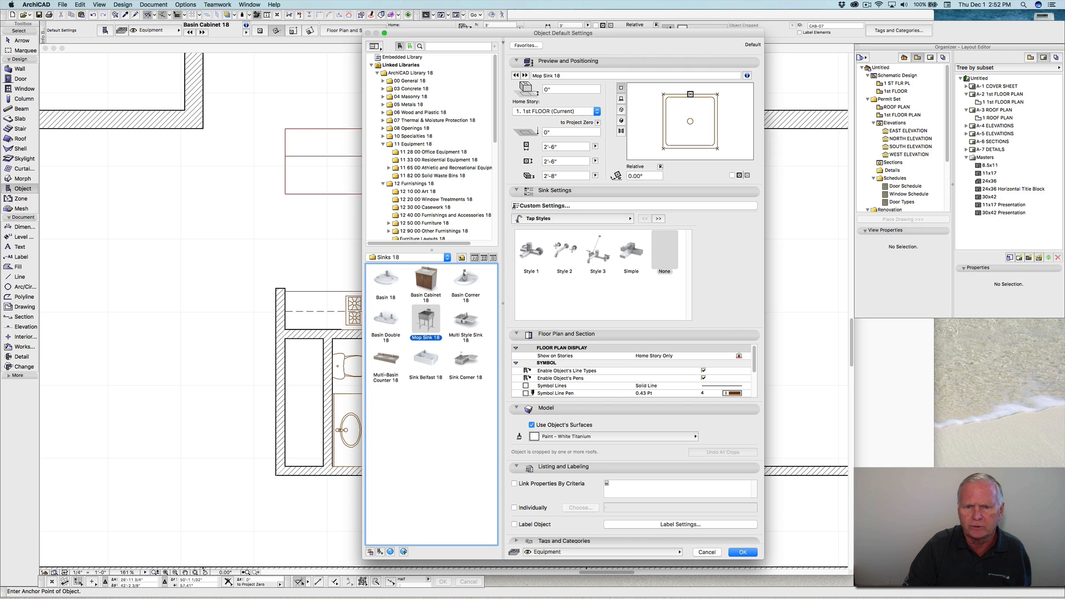
double_click(551, 147)
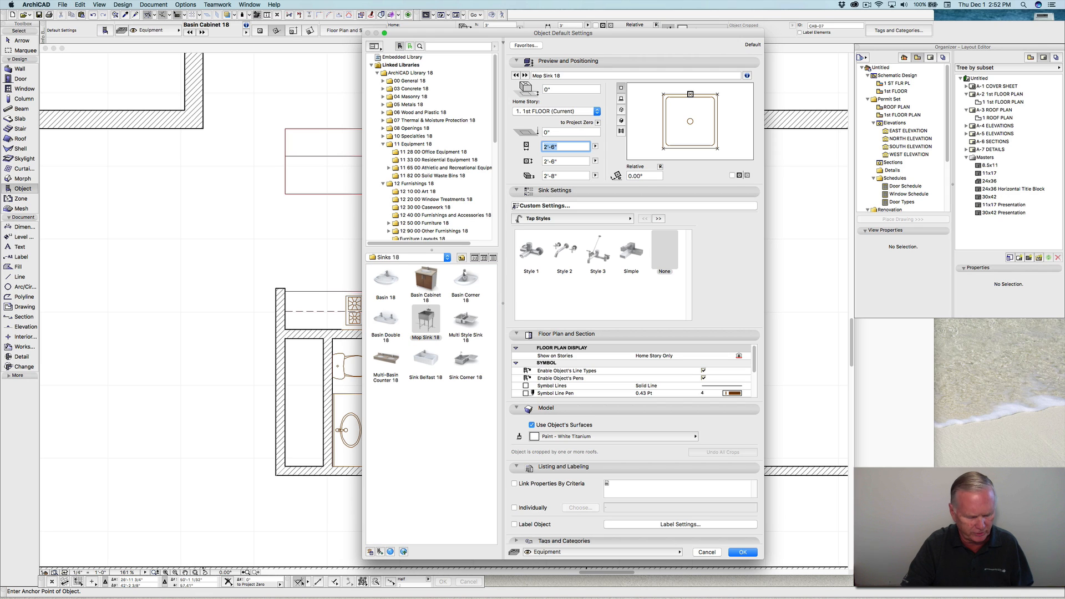
type("2")
double_click(558, 161)
type("2")
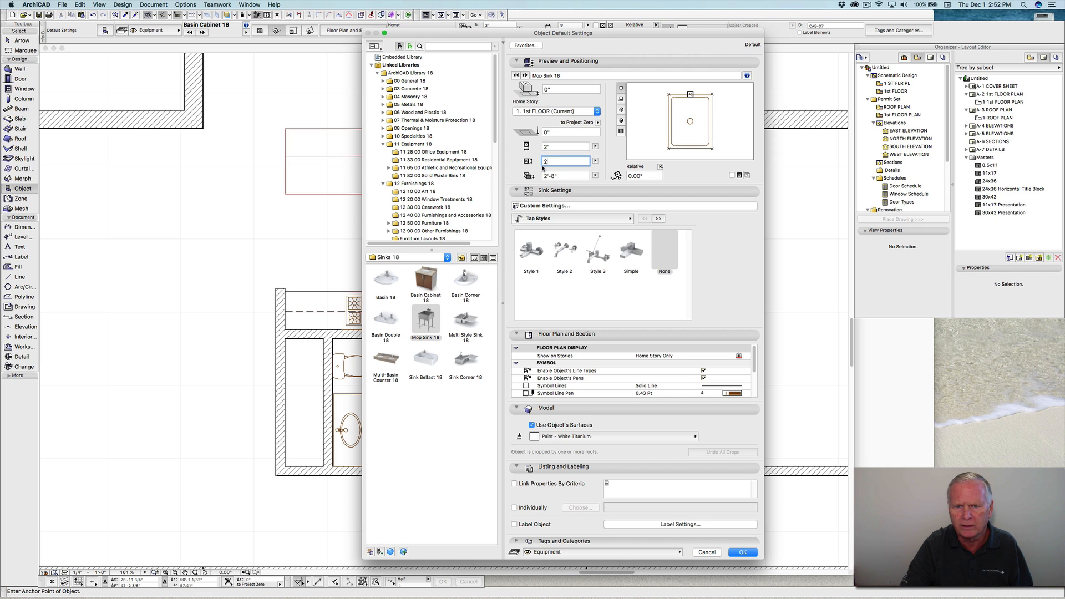
double_click(558, 176)
type("3")
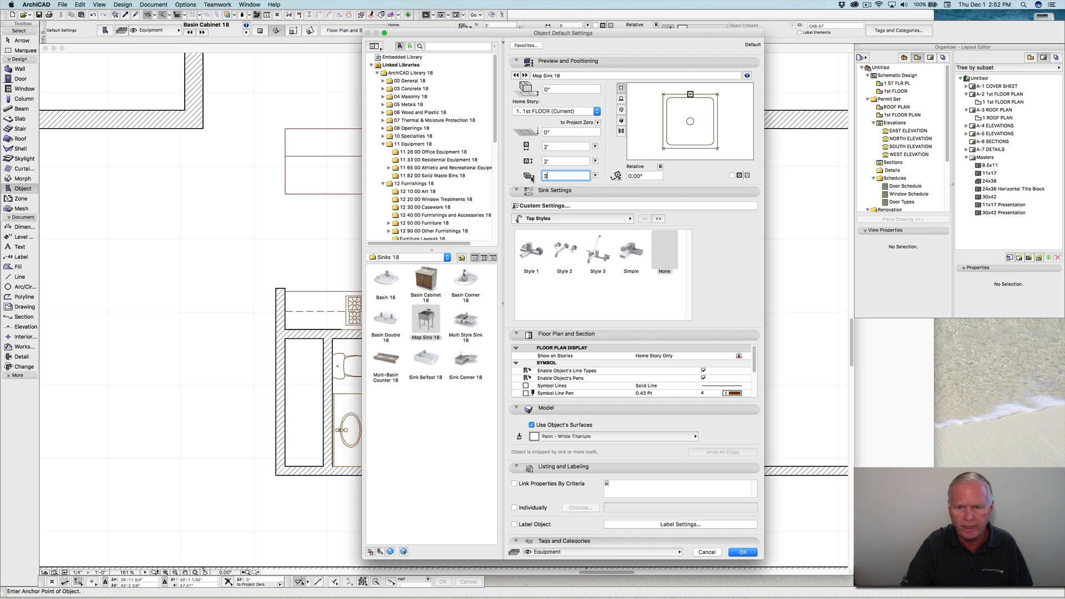
Step: Accept the mop sink settings and place the sink on the counter behind the refrigerator wall, backed against that wall opposite the refrigerator
left_click(695, 102)
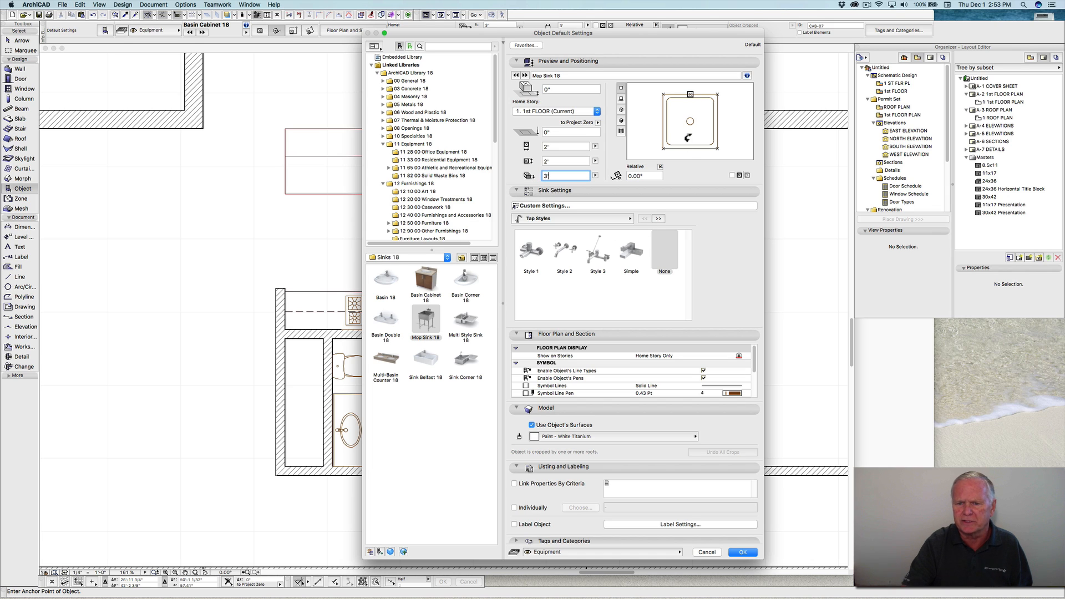
left_click(742, 553)
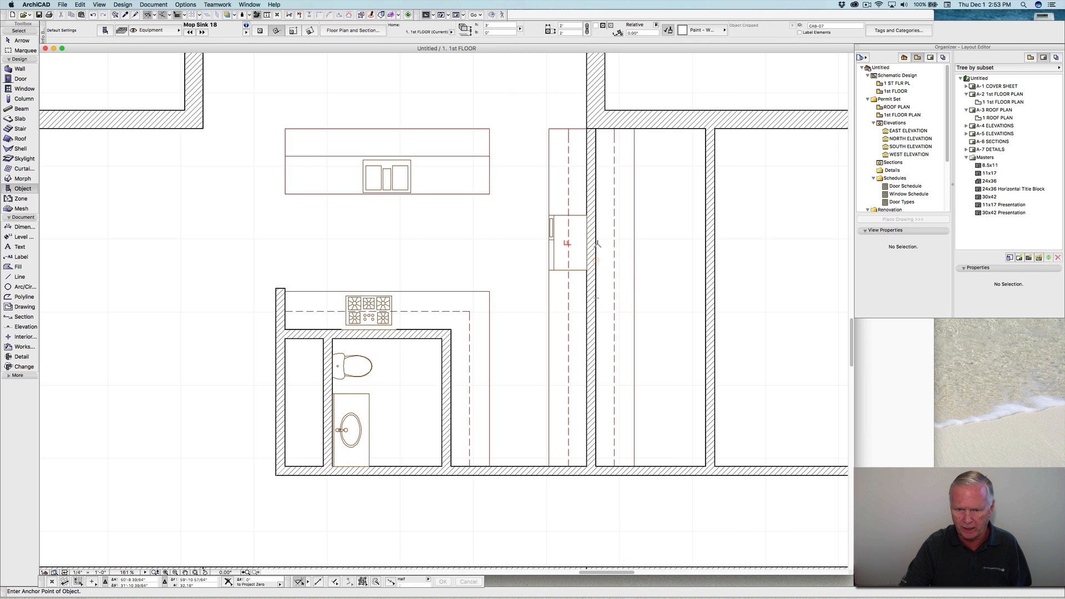
left_click(611, 241)
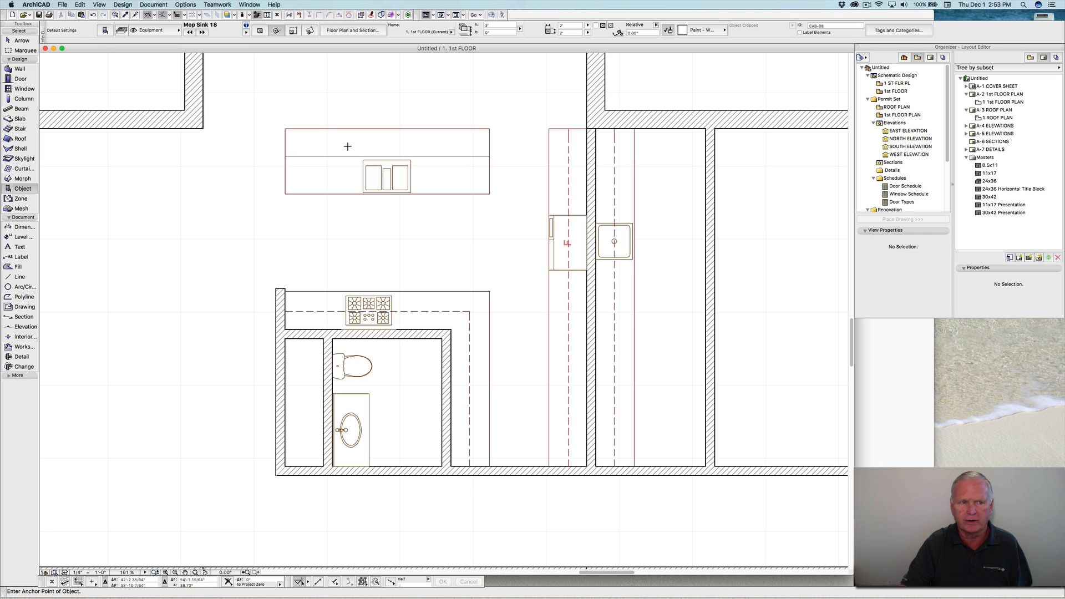
Step: Choose Clothes Dryer 18 from the 11 33 00 Residential Equipment 18 library folder and look through its floor plan settings
left_click(105, 30)
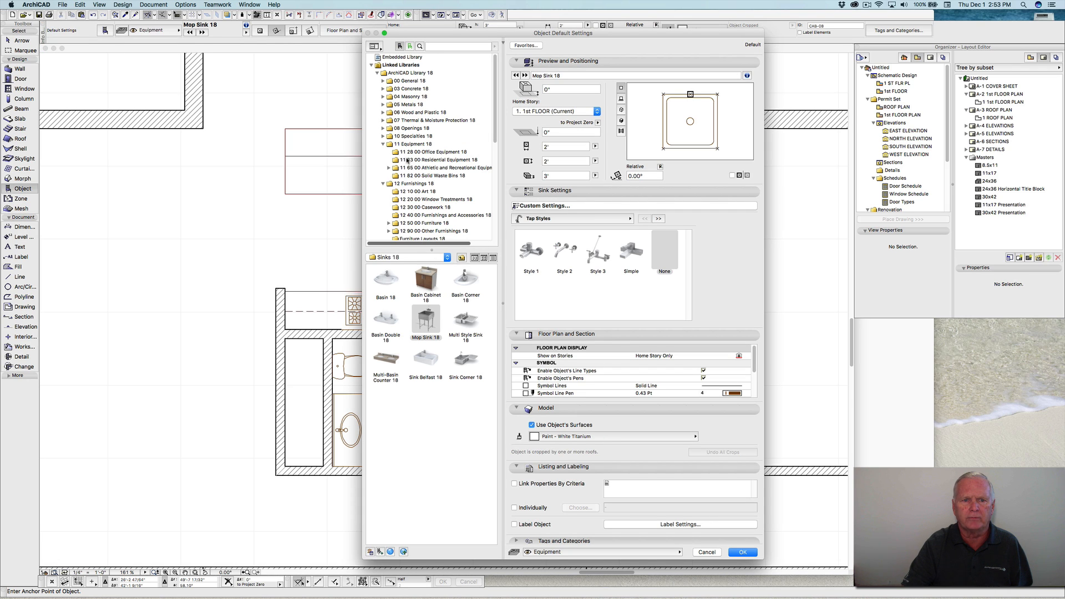
left_click(410, 160)
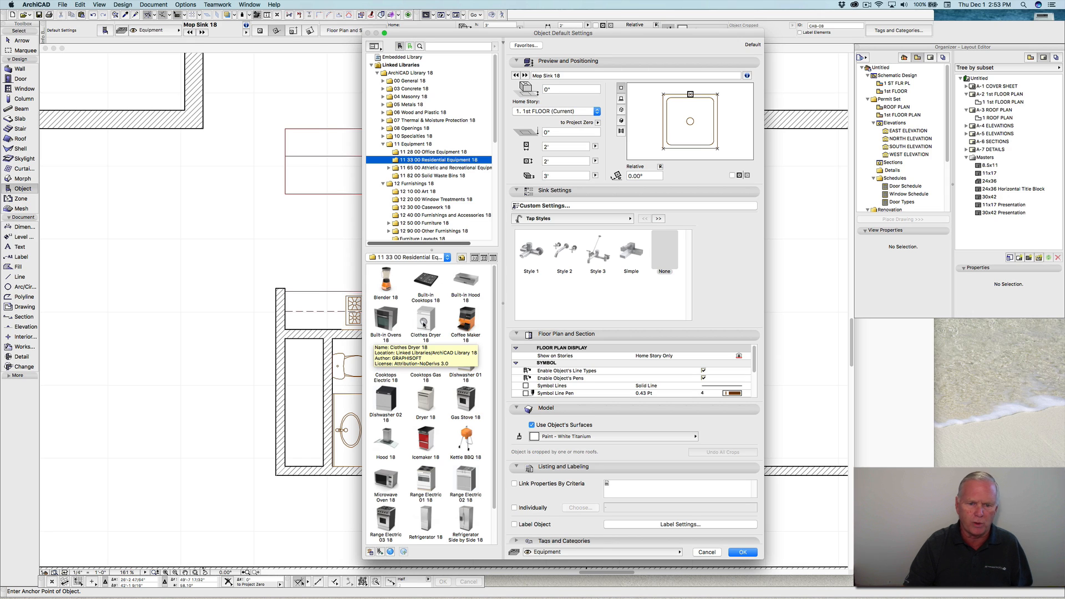
left_click(426, 321)
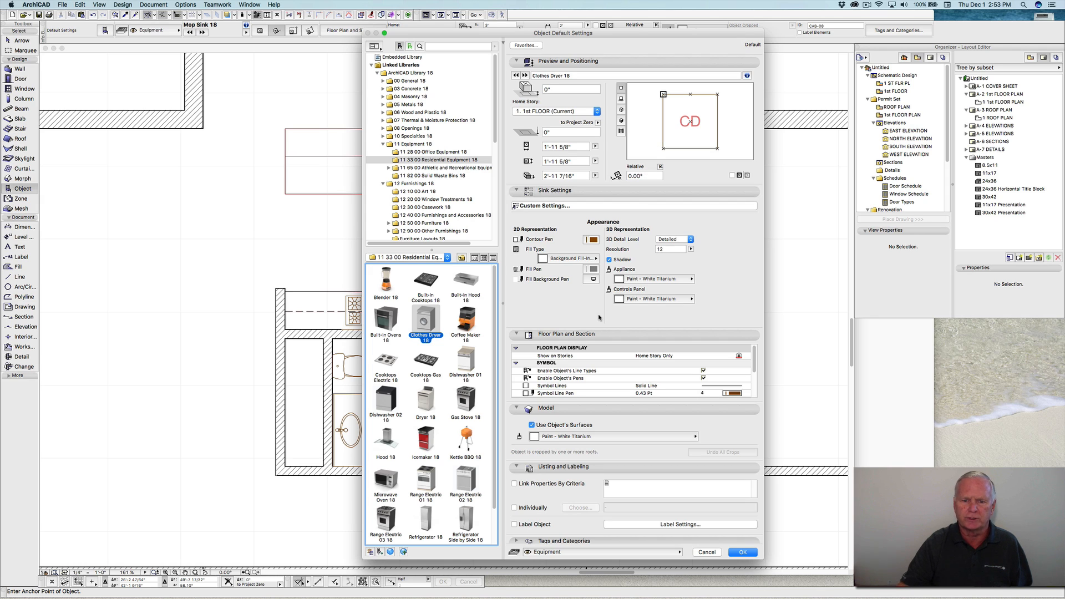
scroll(530, 371, "down", 5)
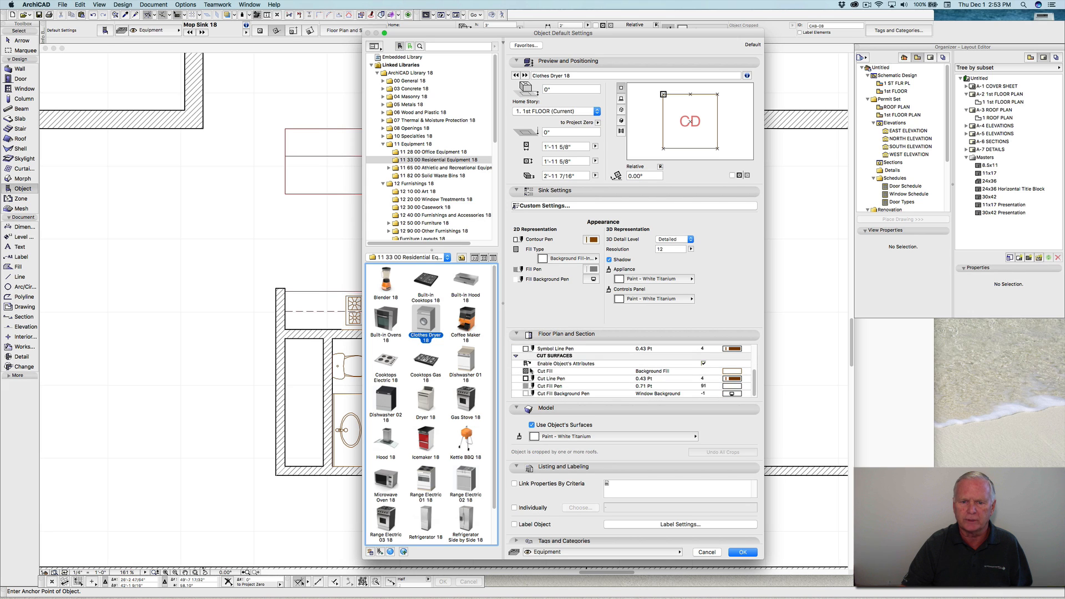
scroll(530, 370, "up", 5)
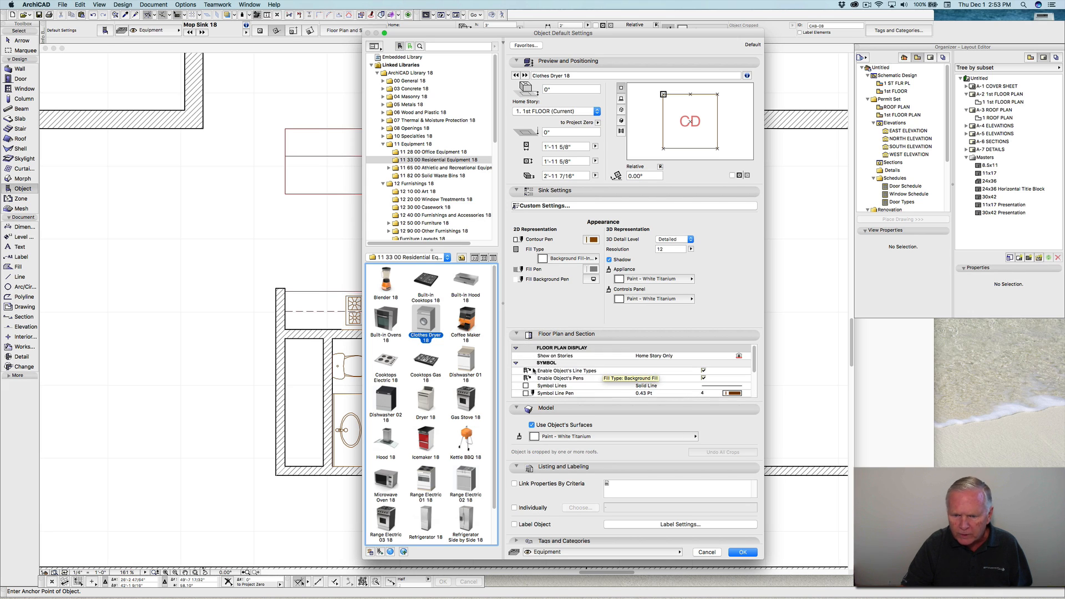
left_click(517, 334)
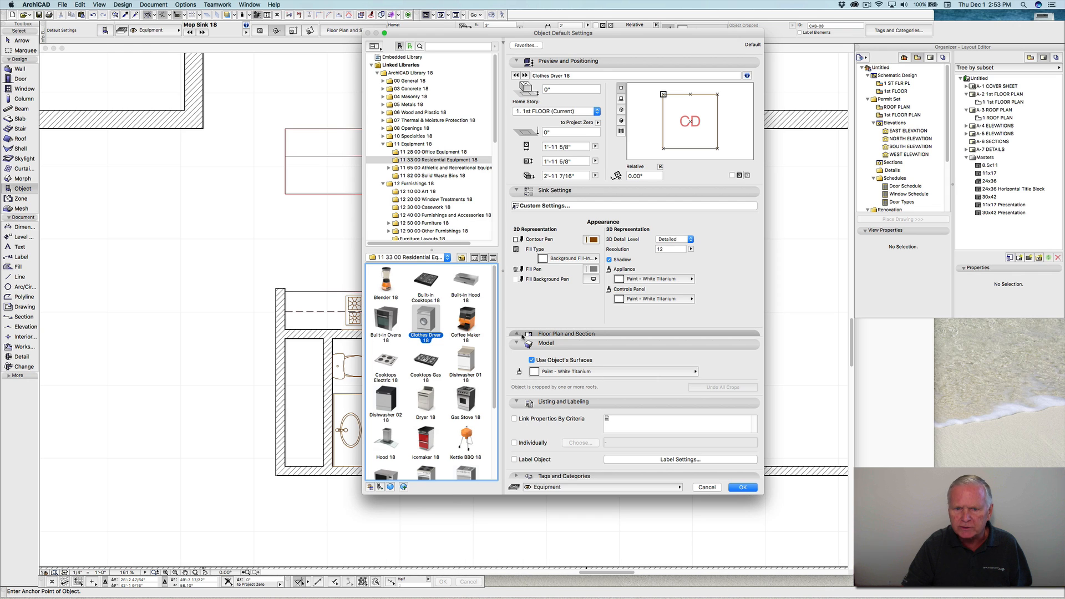
left_click(517, 333)
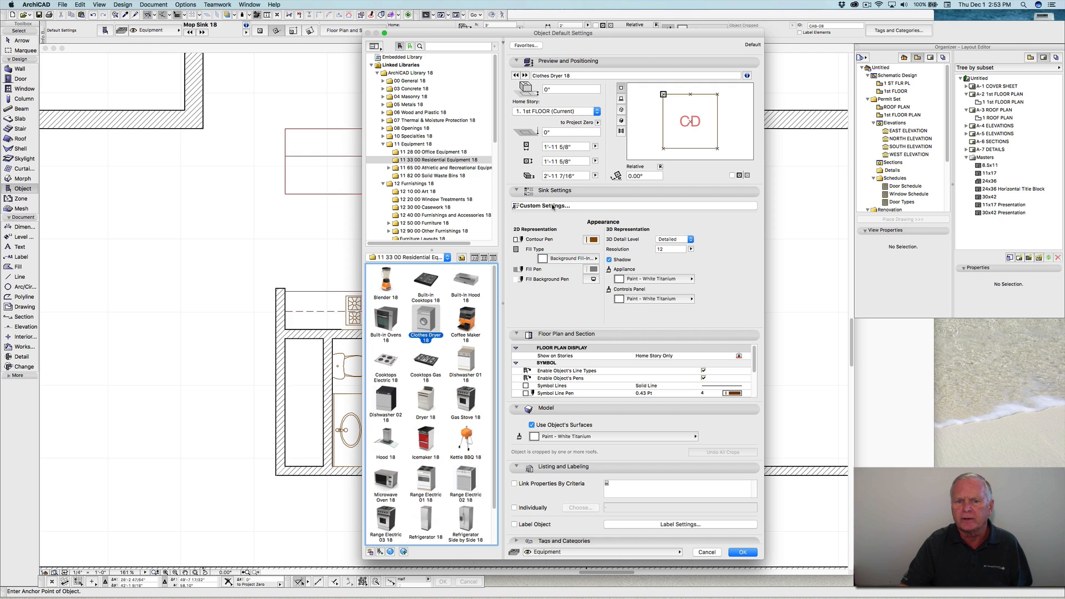
Step: Show all parameters of the dryer object, set its 2D representation text to CW and accept the settings
left_click(577, 207)
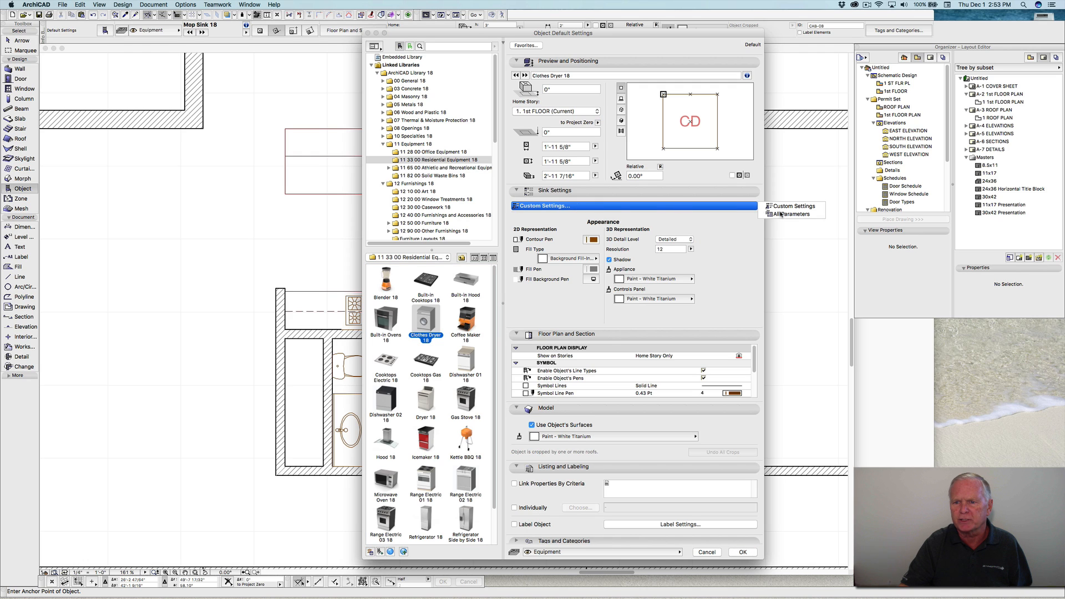
left_click(790, 215)
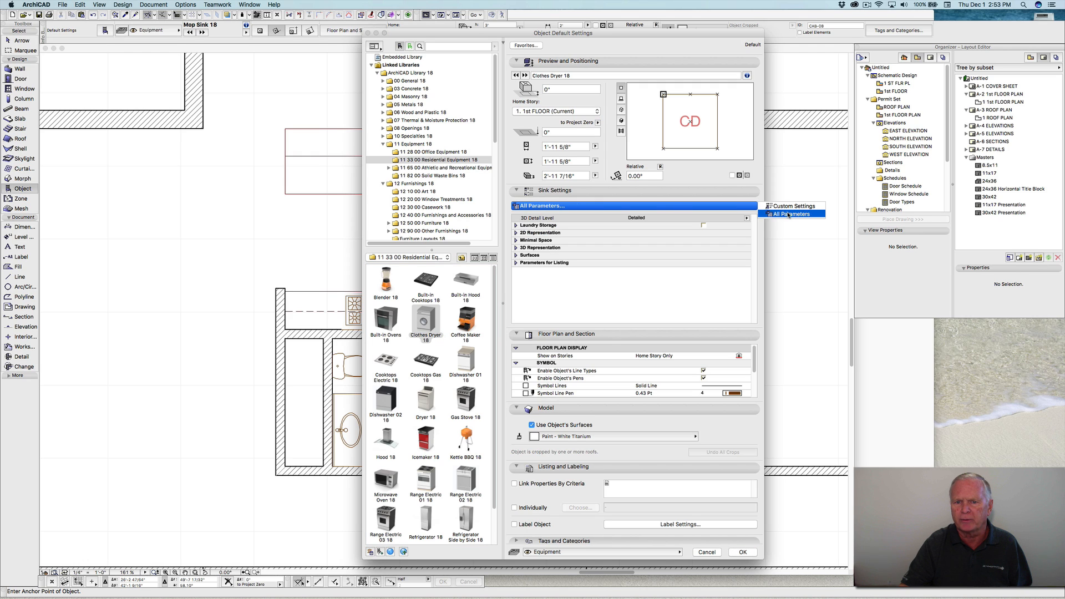
left_click(516, 233)
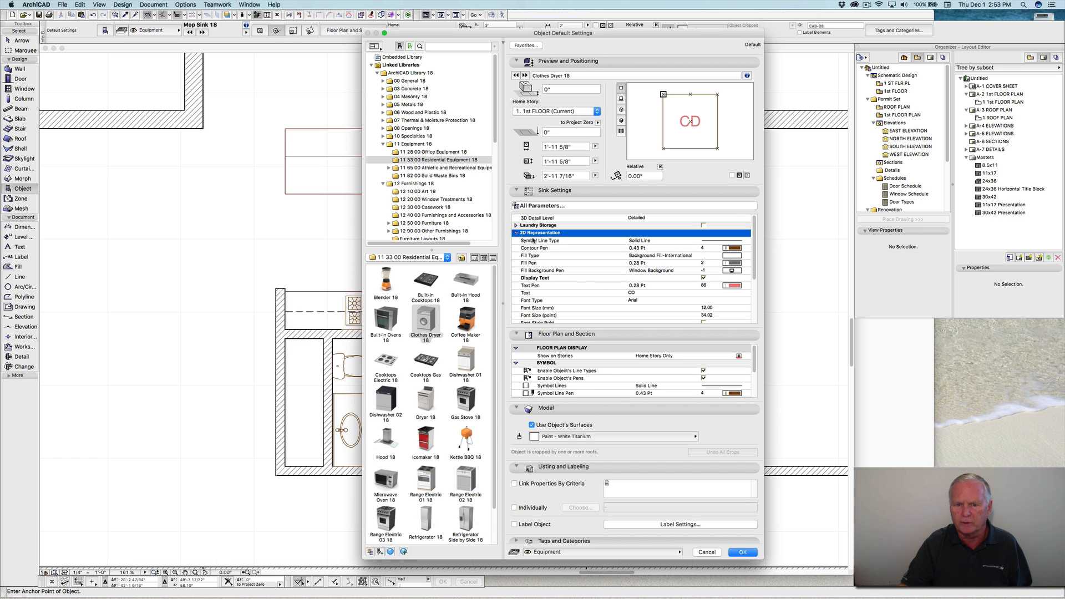
left_click(633, 294)
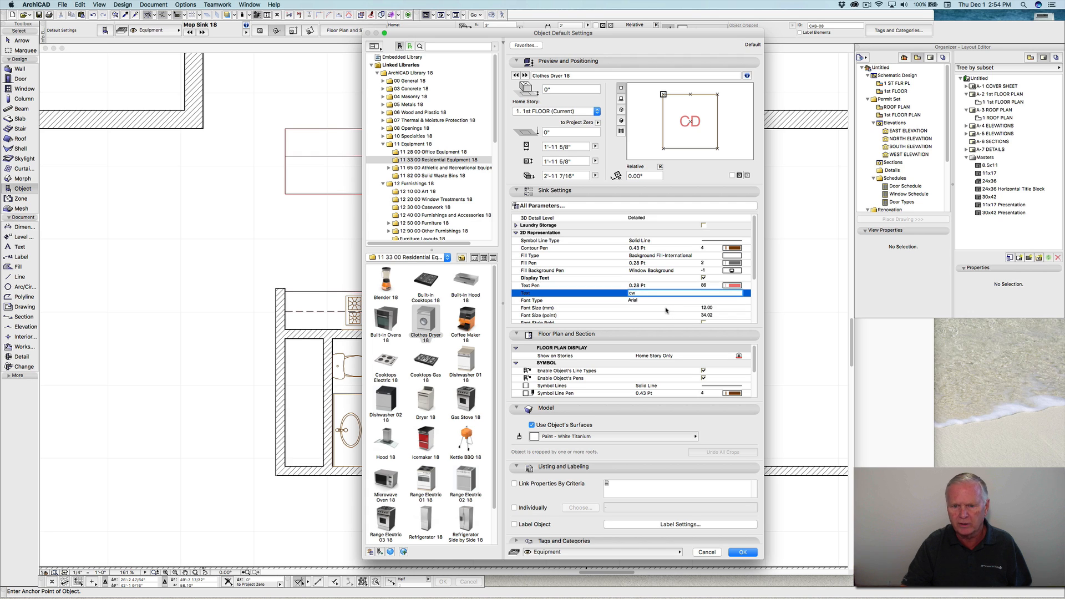
key("BackSpace")
key("BackSpace")
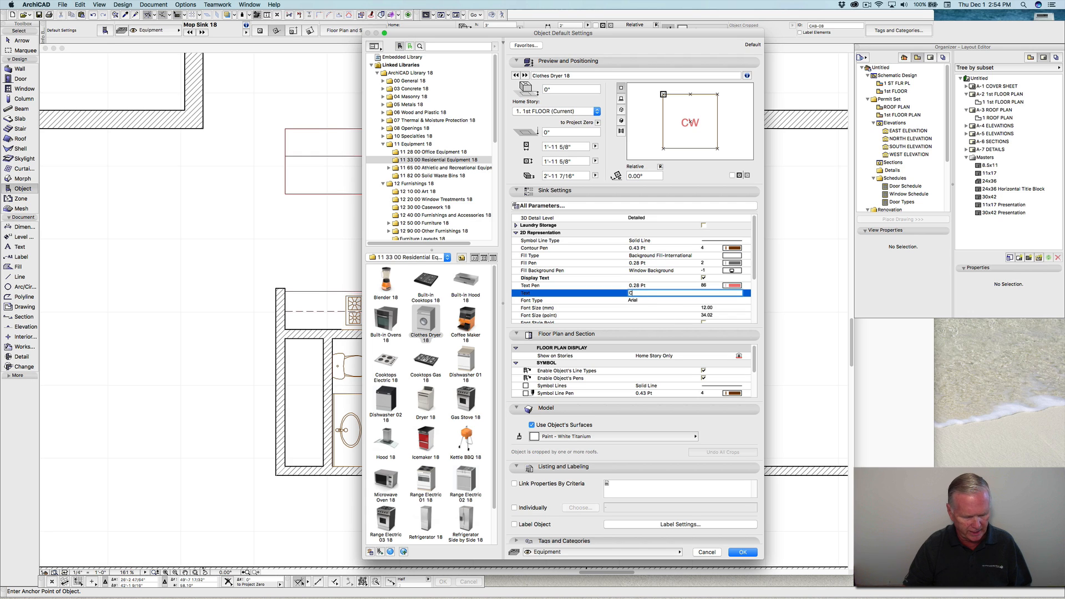
type("CW")
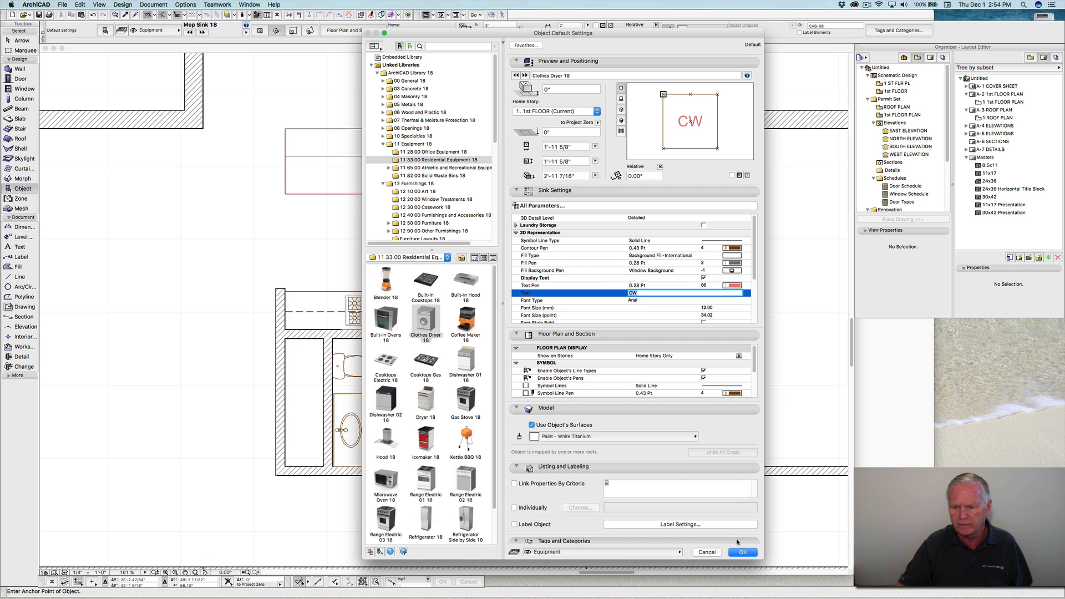
left_click(743, 552)
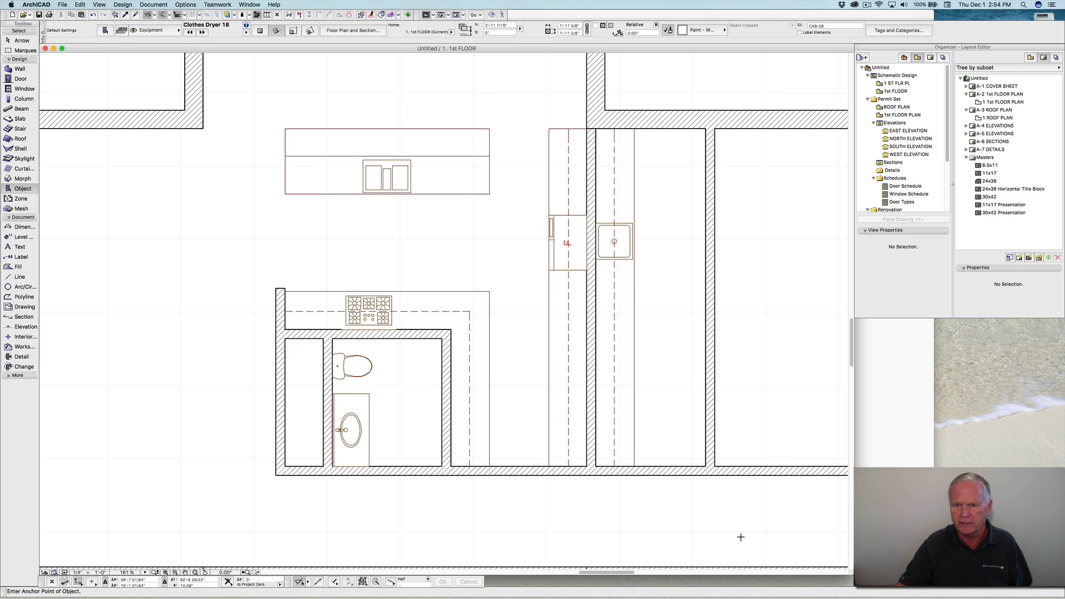
Step: Cancel the trial placement below the mop sink and set the dryer object's anchor point to its upper-right corner
left_click(597, 259)
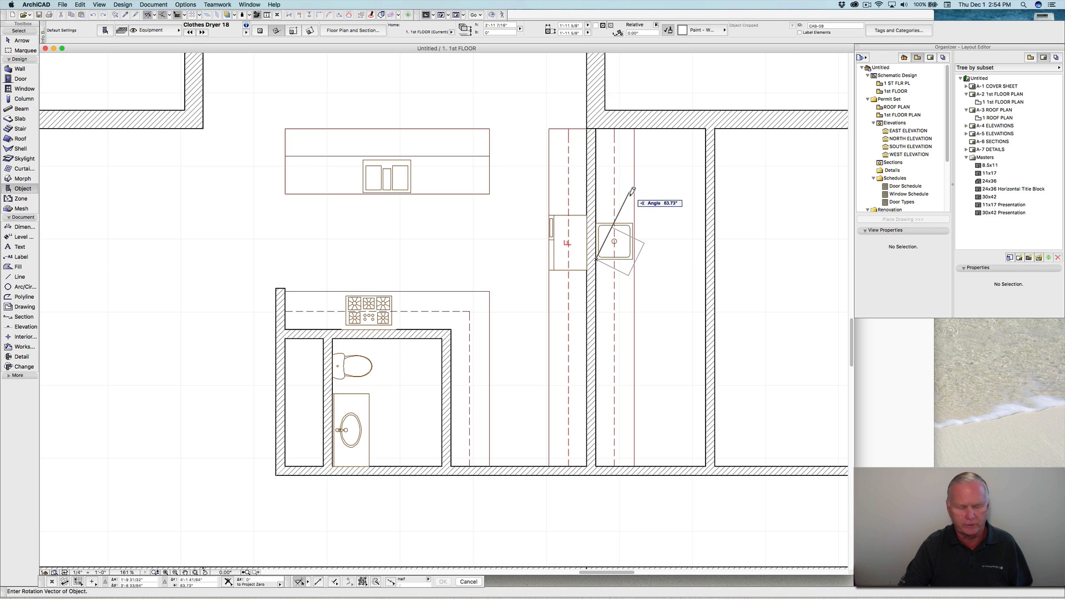
key("Escape")
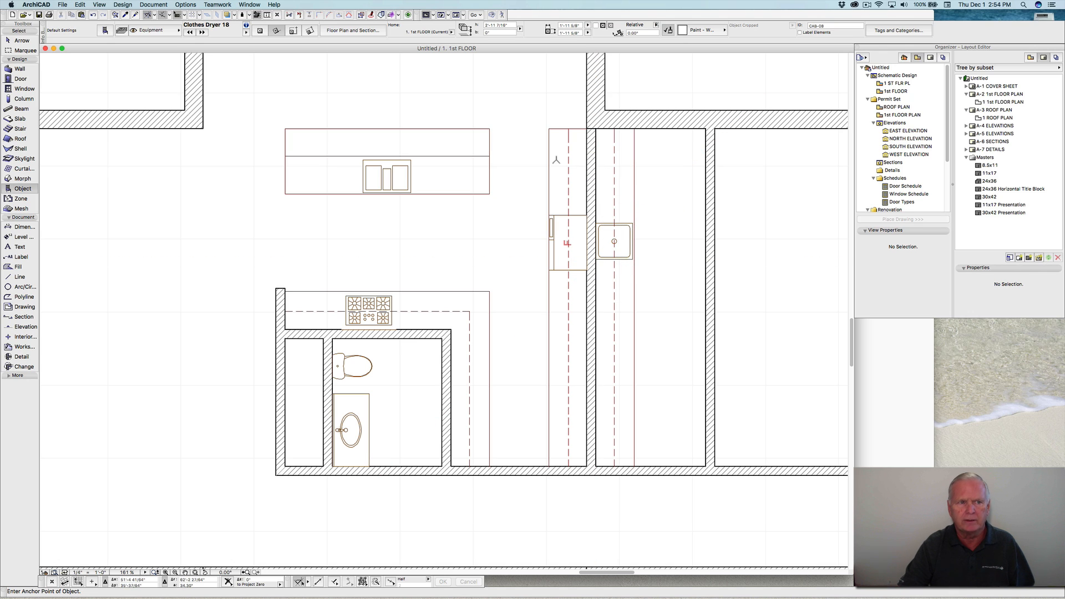
left_click(105, 30)
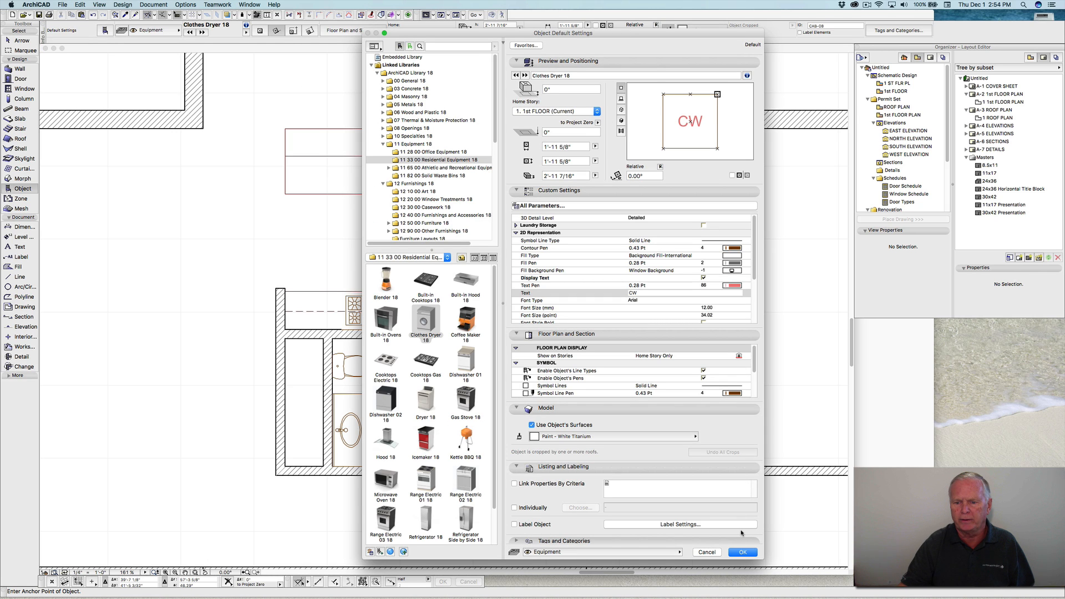
left_click(741, 552)
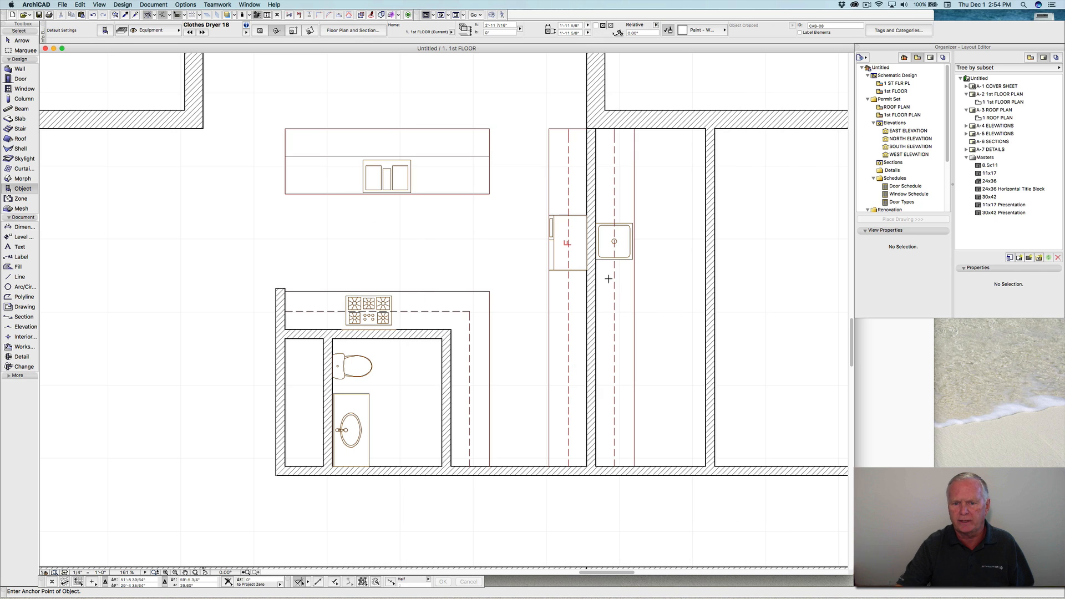
Step: Place two CW units one after the other directly below the mop sink, rotated 90° with their backs against the wall
left_click(596, 259)
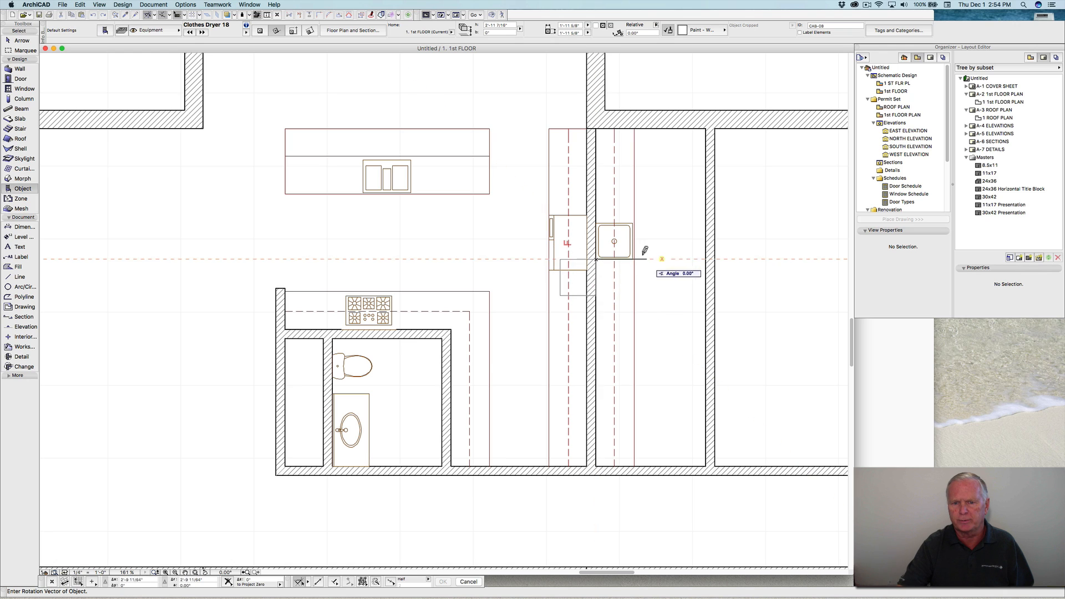
left_click(599, 192)
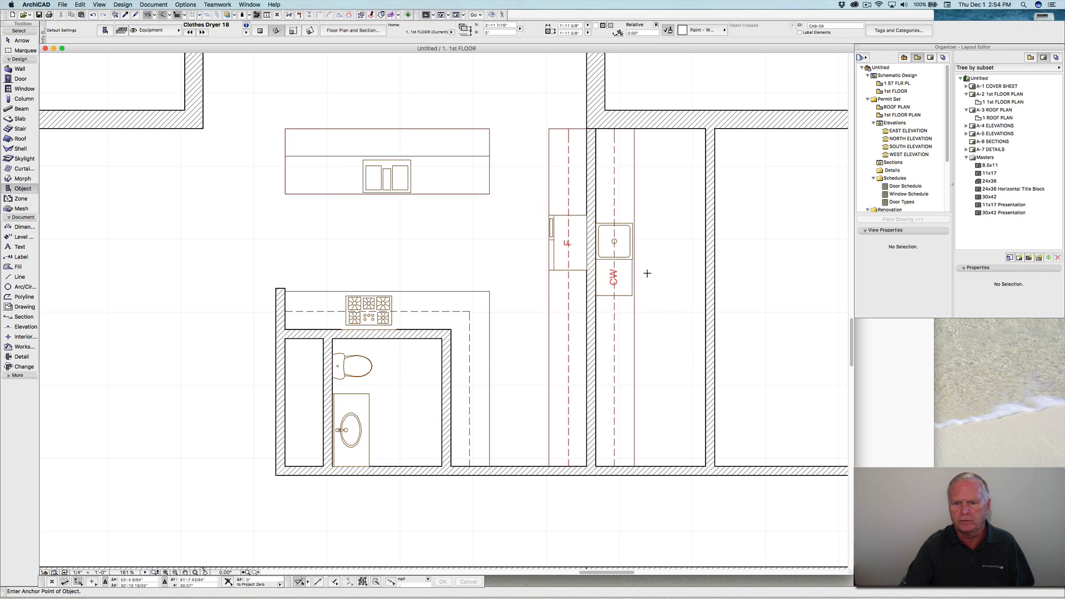
left_click(596, 296)
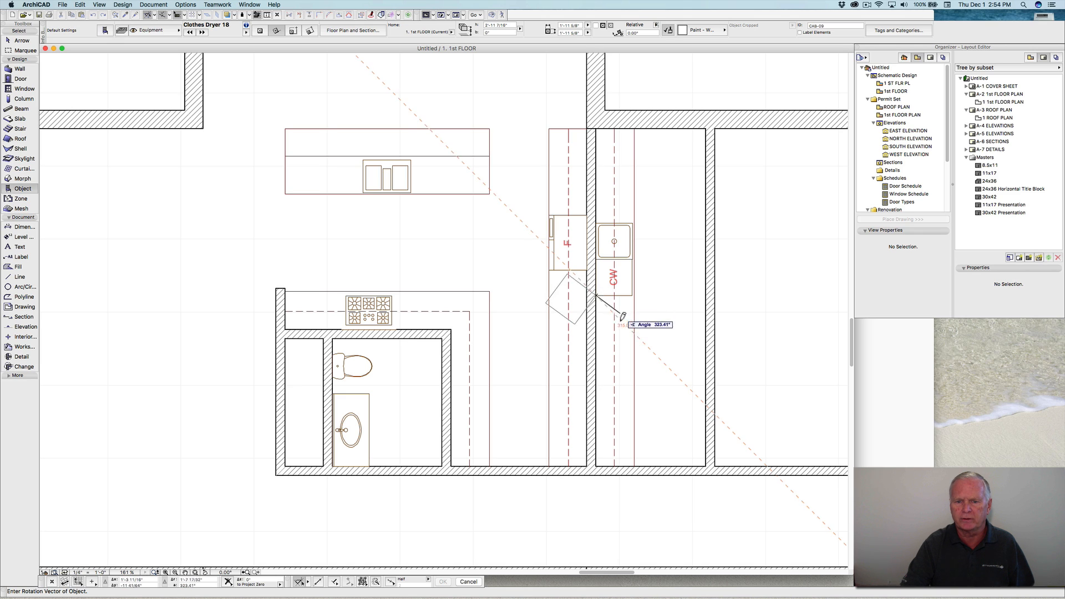
left_click(598, 226)
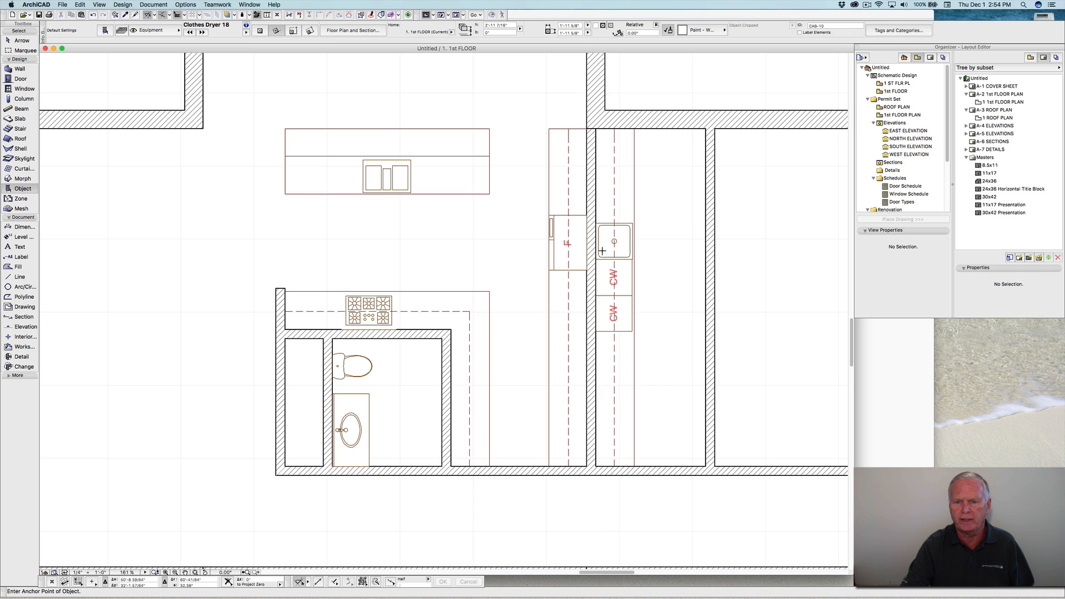
Step: Change the 2D representation text of the lower CW unit to CD and deselect it
right_click(597, 298)
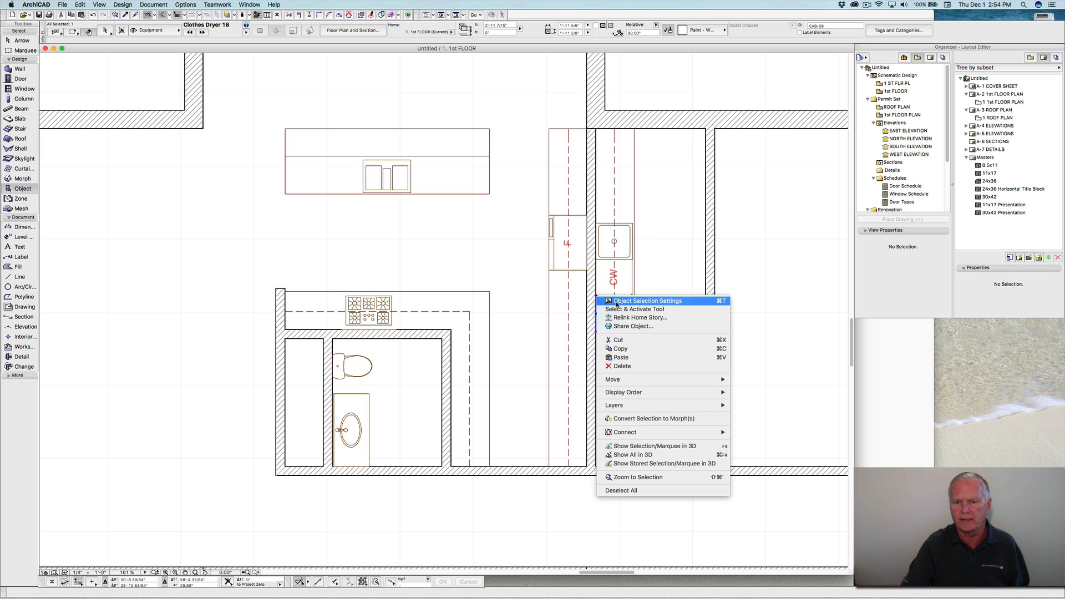
left_click(625, 302)
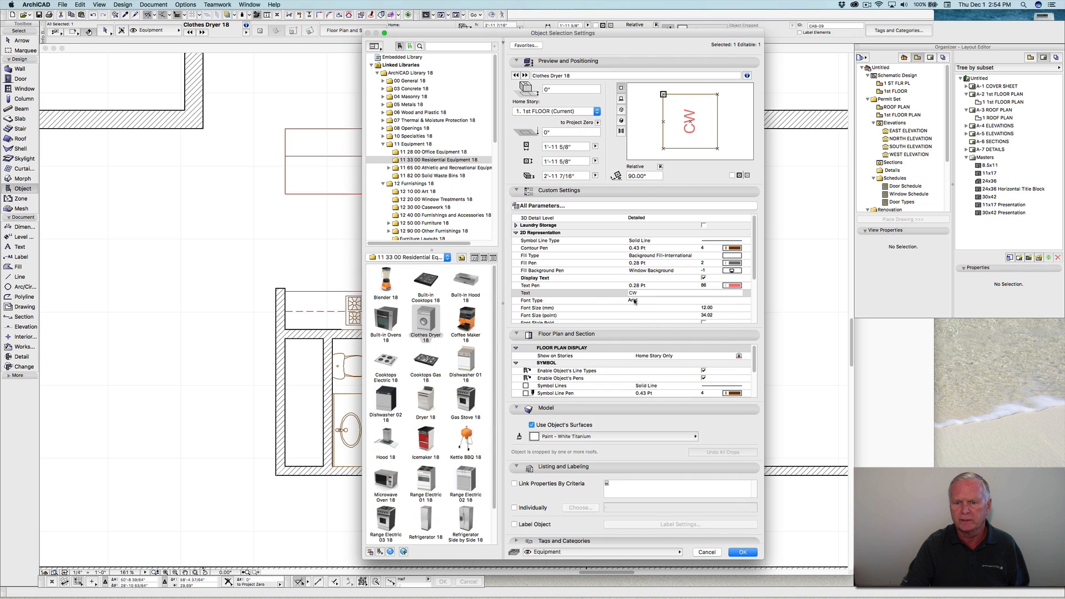
left_click(639, 292)
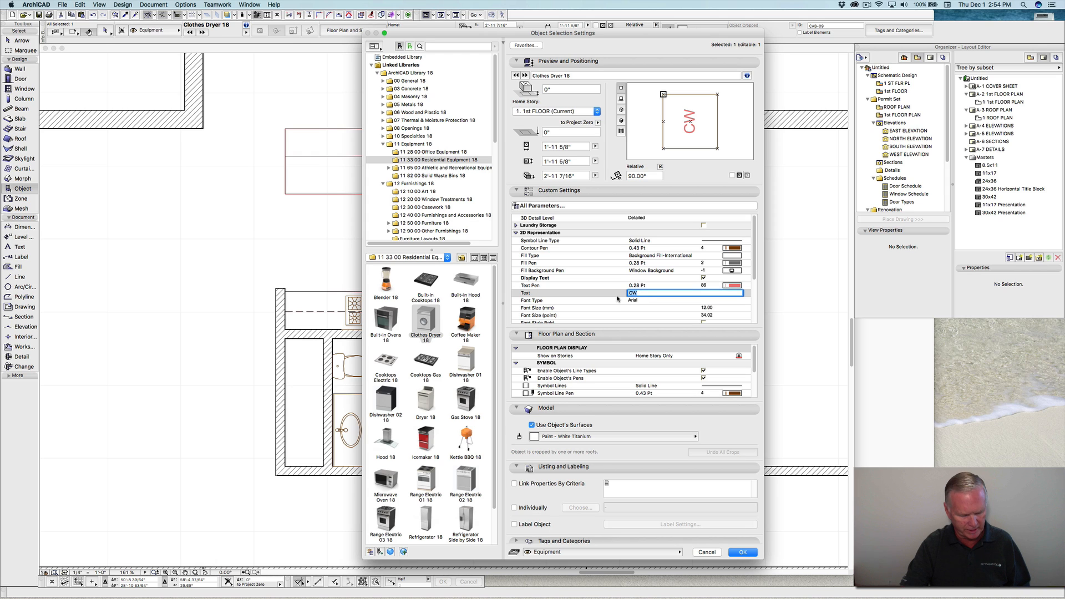
type("cd")
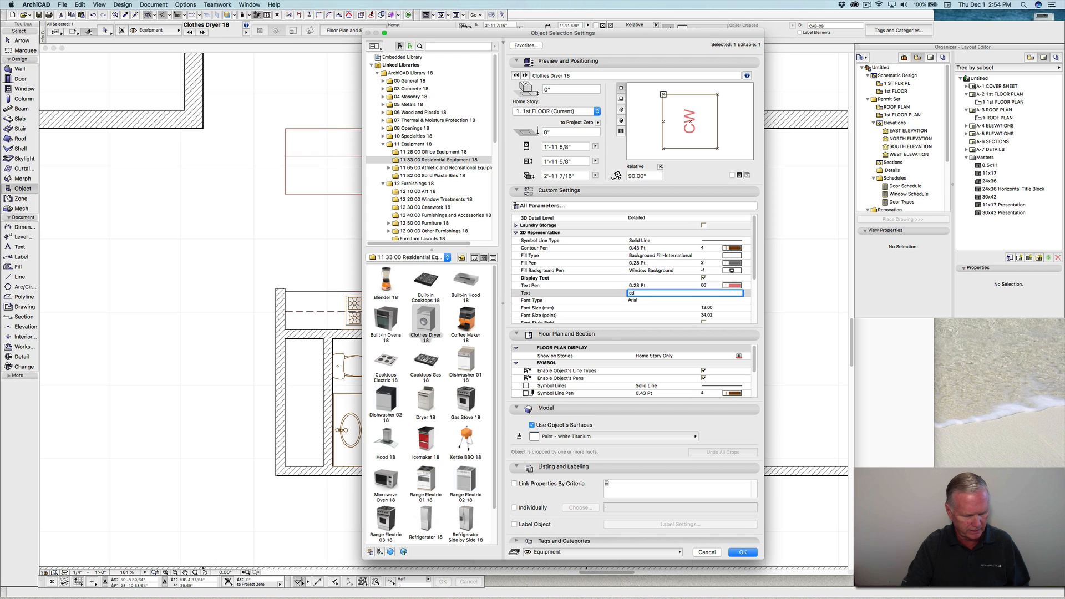
key("Return")
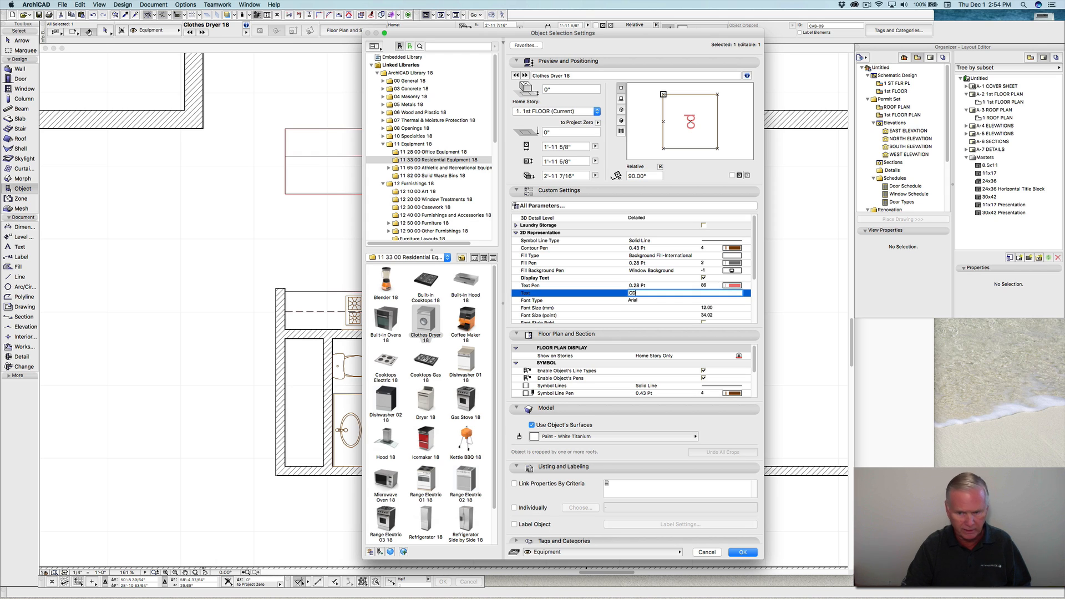
left_click(742, 552)
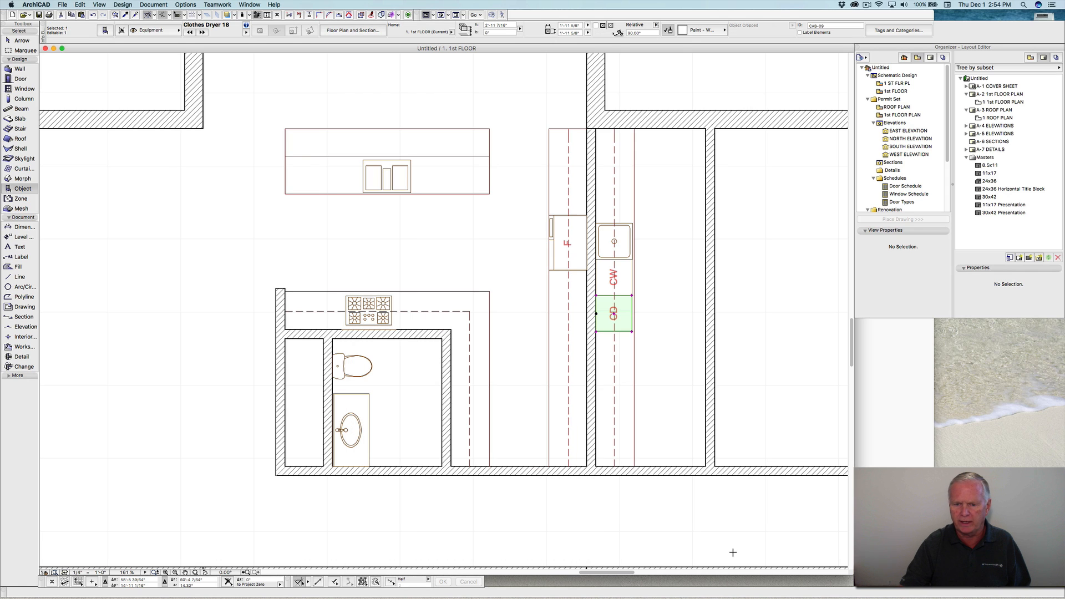
key("Escape")
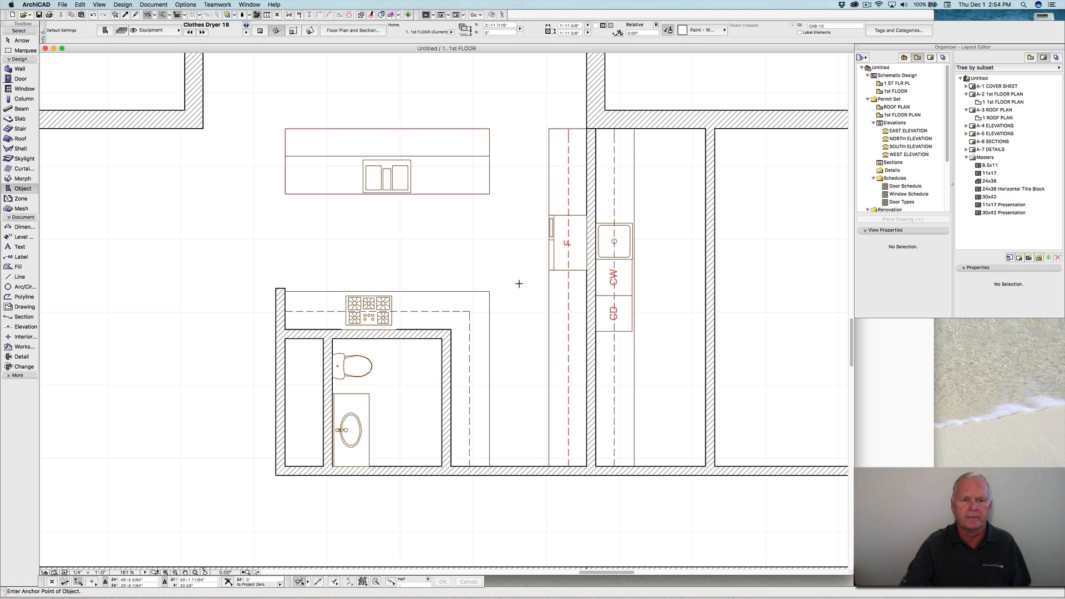
Step: Open the default settings of the D1 18 interior door and set its width to 2'-6" and height to 8'
scroll(518, 283, "down", 5)
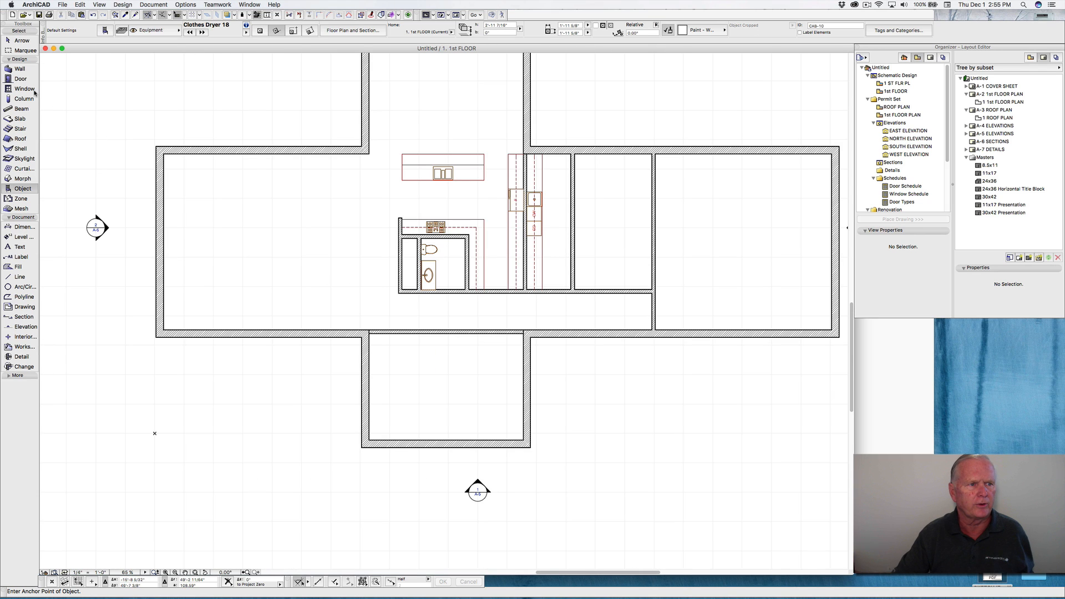
left_click(17, 79)
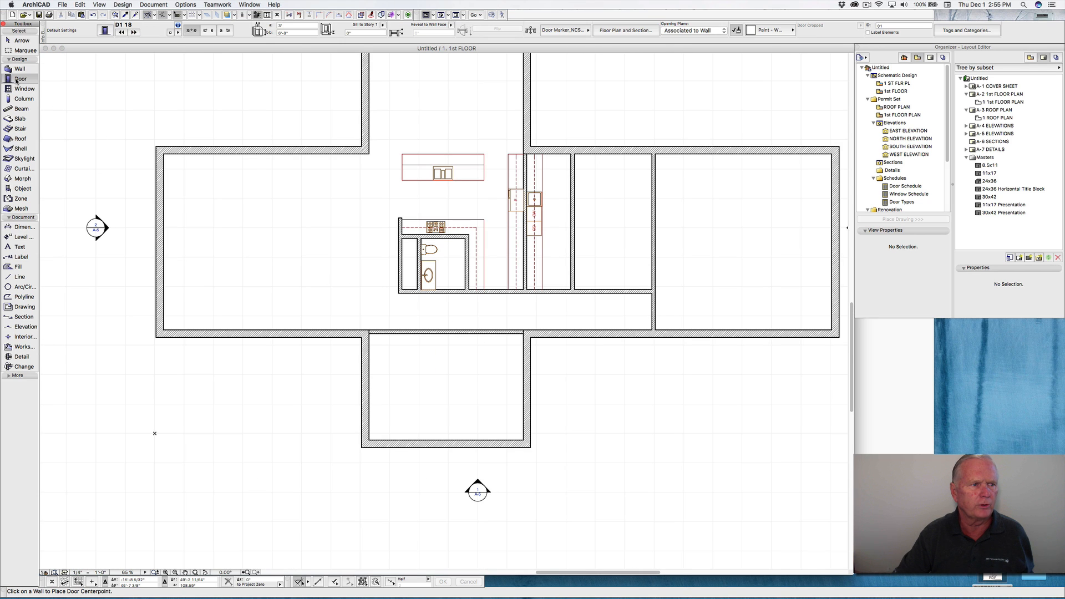
left_click(105, 32)
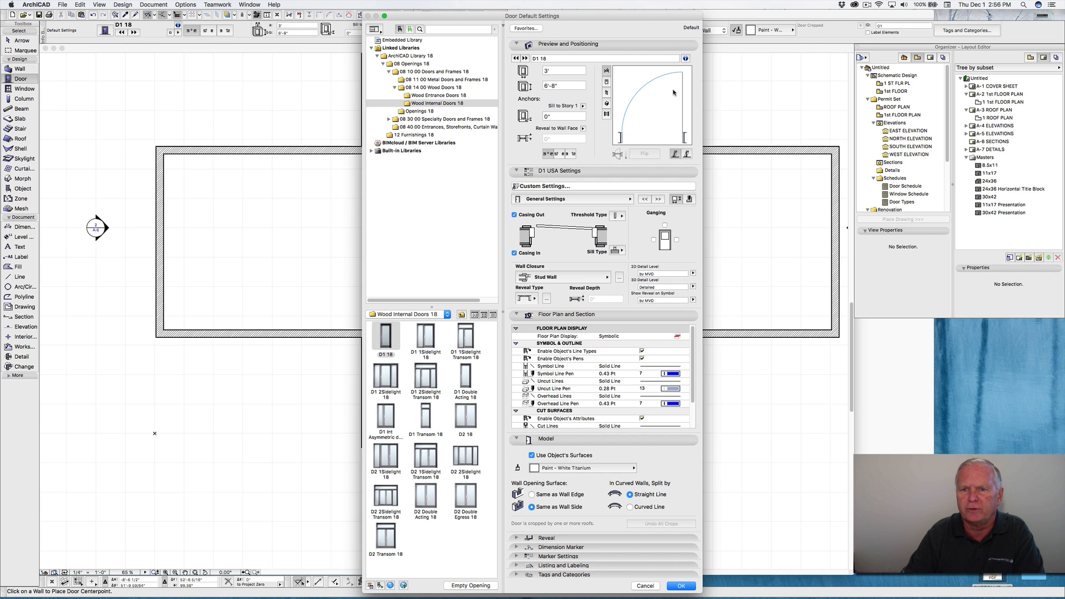
double_click(553, 71)
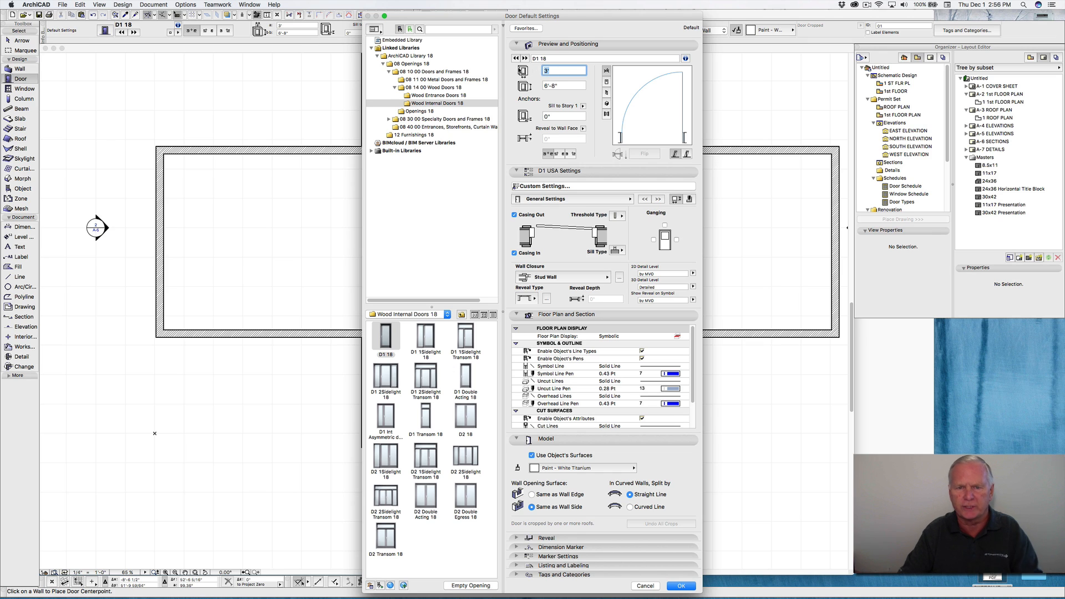
type("2-6")
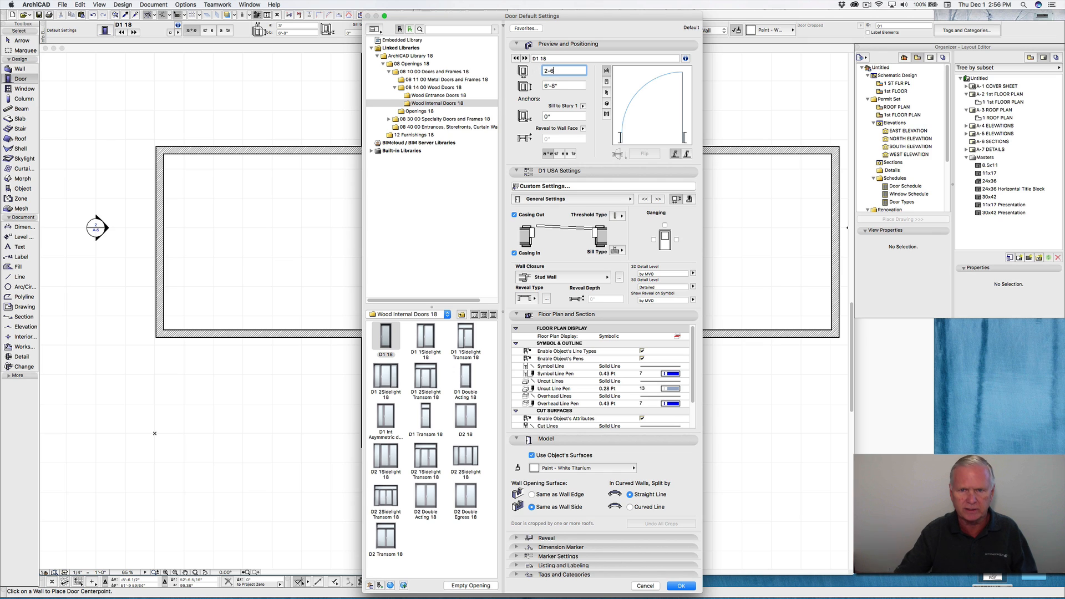
key("Tab")
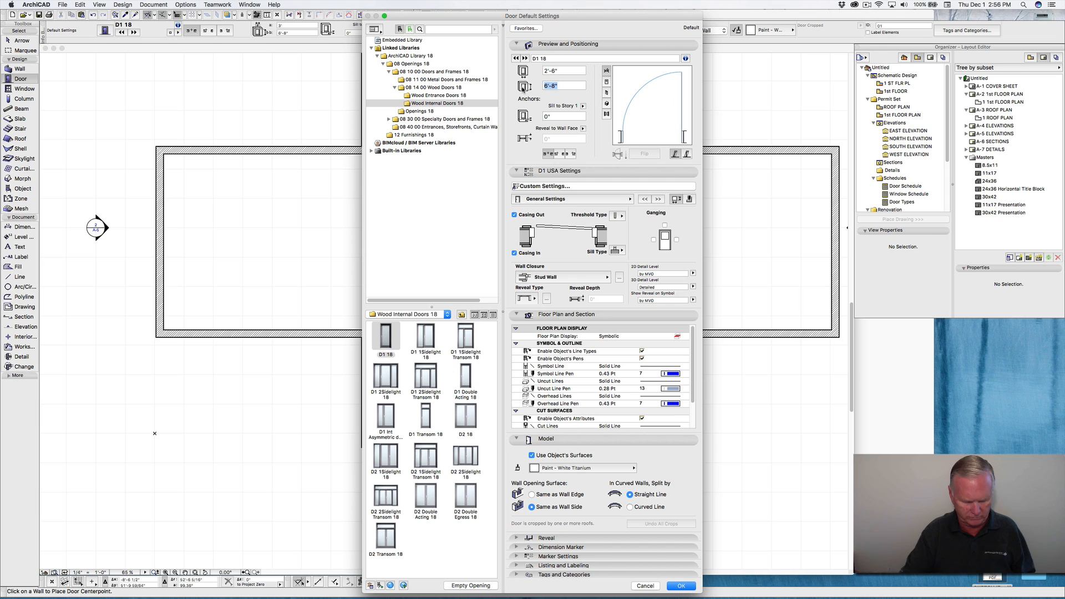
type("8")
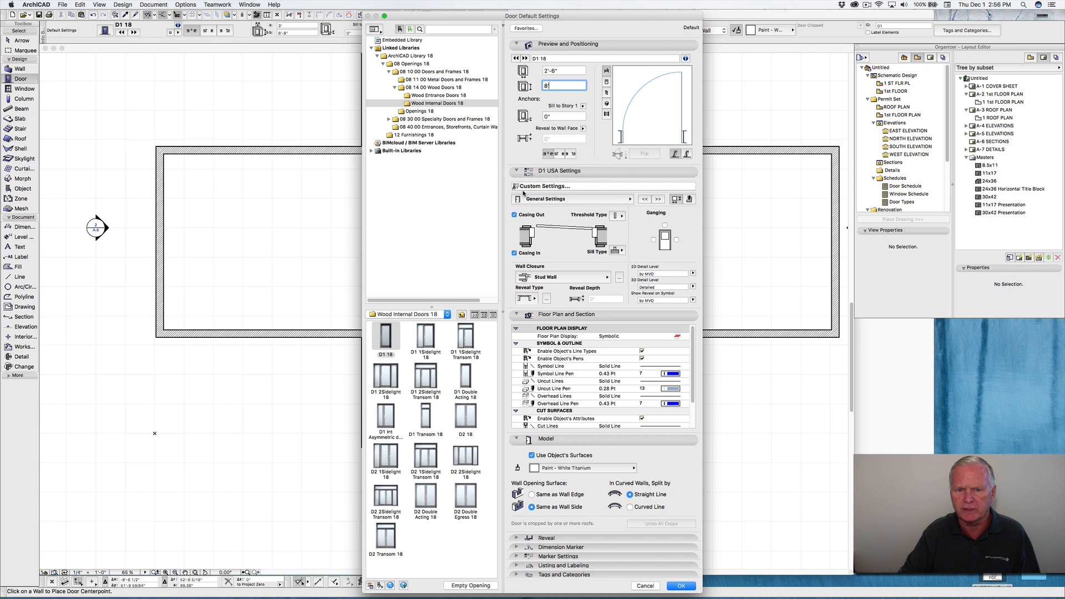
left_click(517, 171)
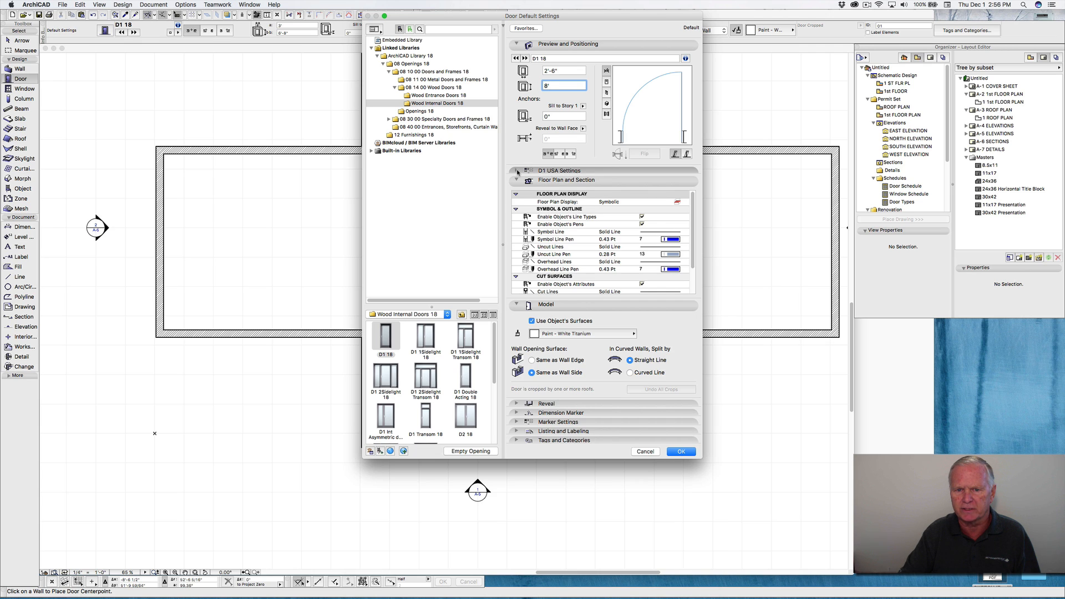
left_click(517, 172)
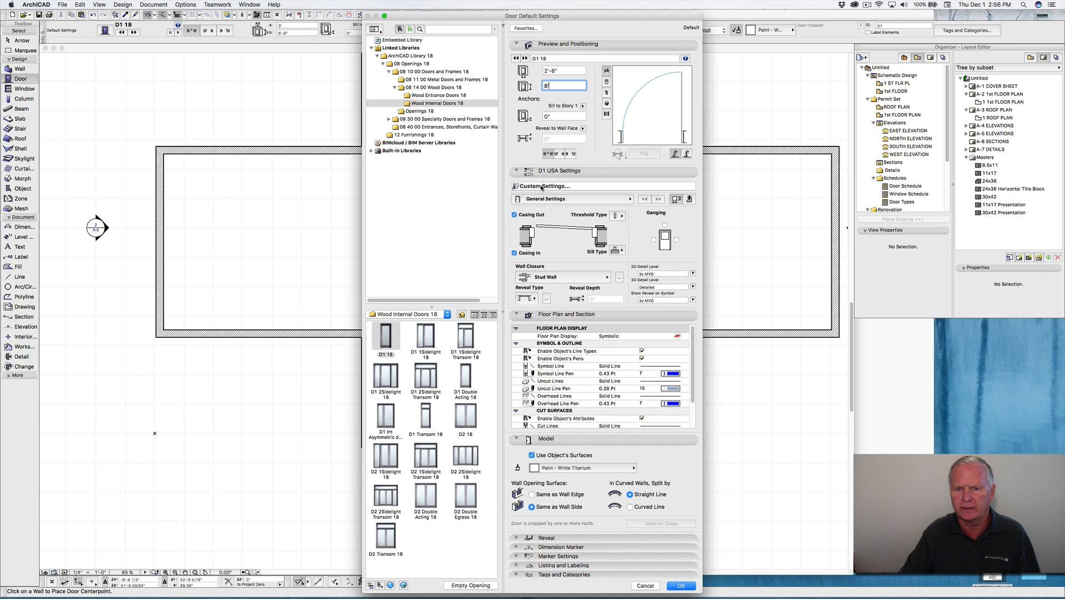
left_click(576, 187)
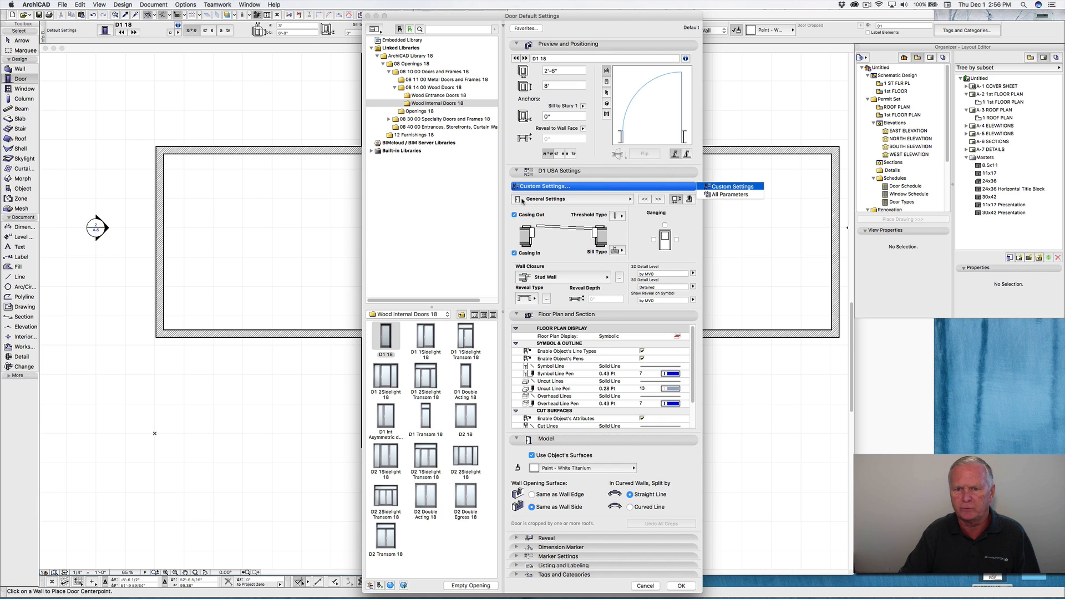
left_click(622, 201)
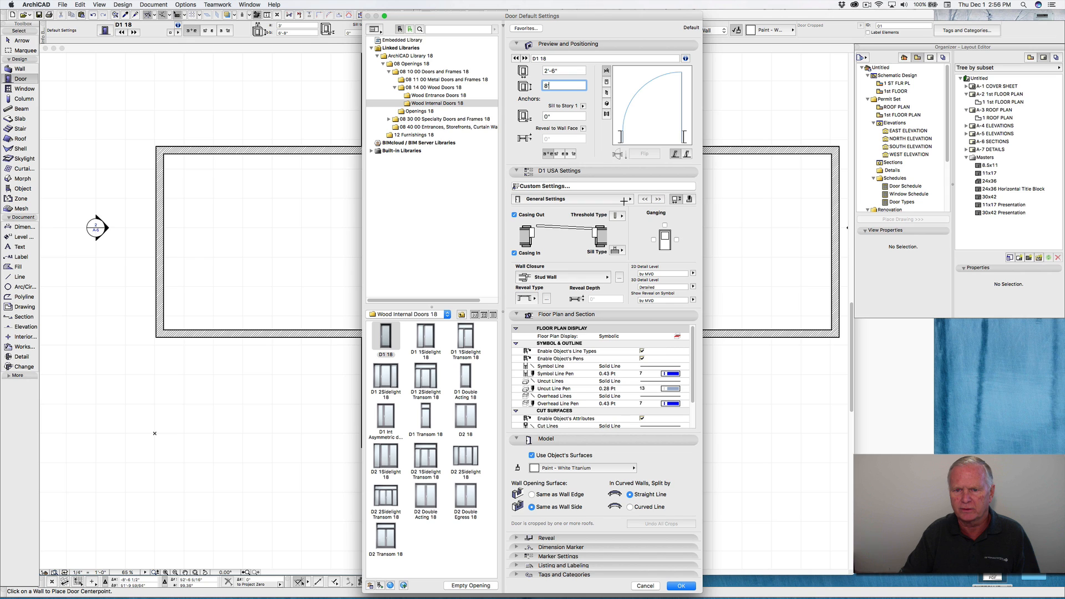
left_click(621, 200)
left_click(622, 200)
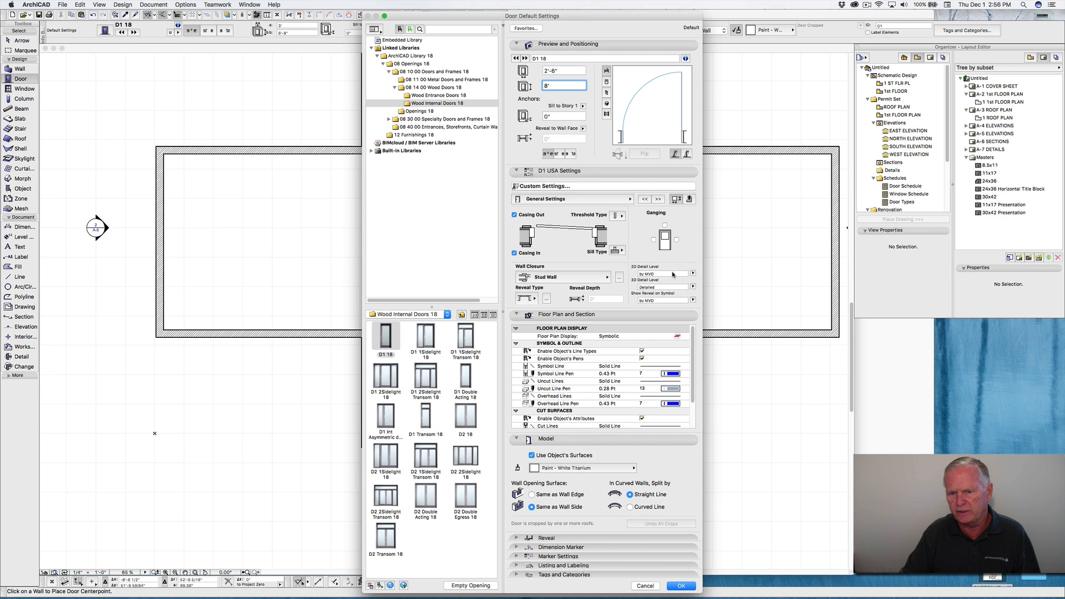
Step: Set the door's 2D detail level to Detailed and accept the default settings
left_click(693, 273)
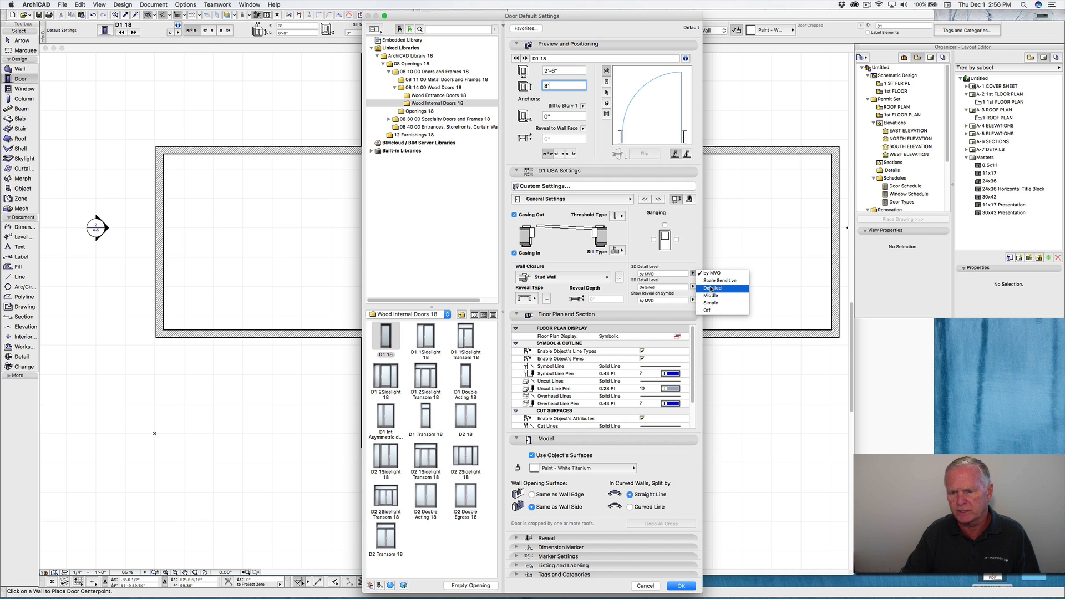
left_click(711, 289)
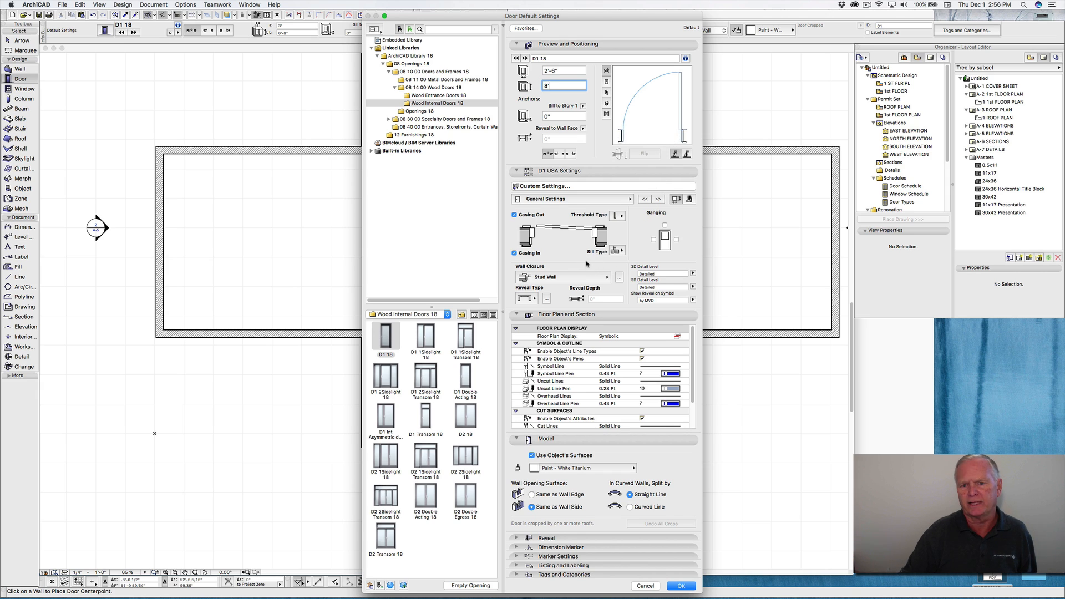
left_click(680, 586)
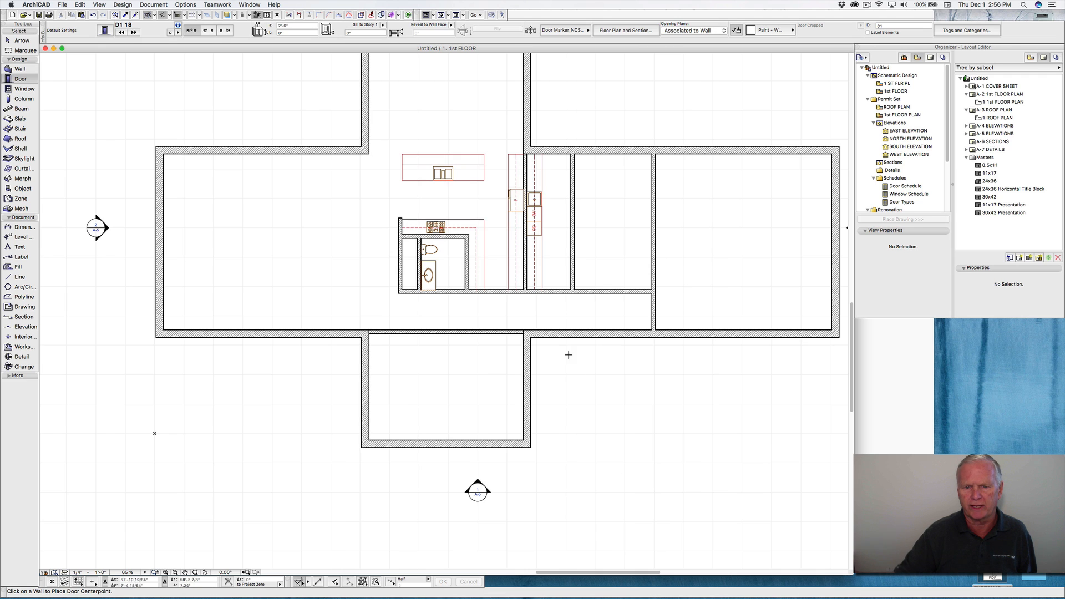
Step: Pick up the hallway wall's settings and draw a wall across the room east of the laundry, using a guide line 2'-1" above the hallway wall
scroll(579, 301, "up", 5)
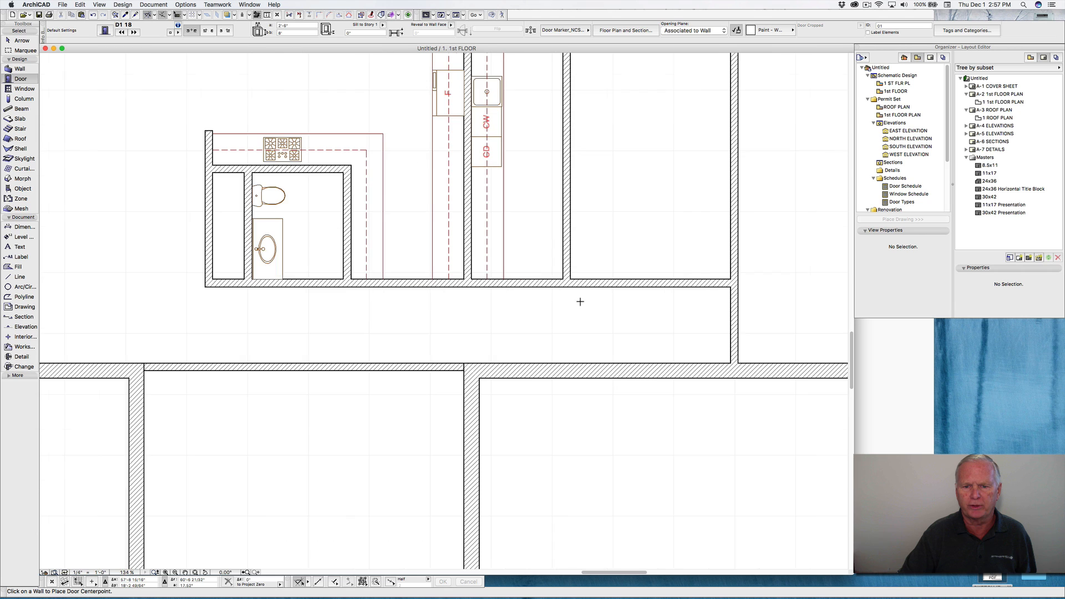
middle_click_drag(581, 303, 481, 332)
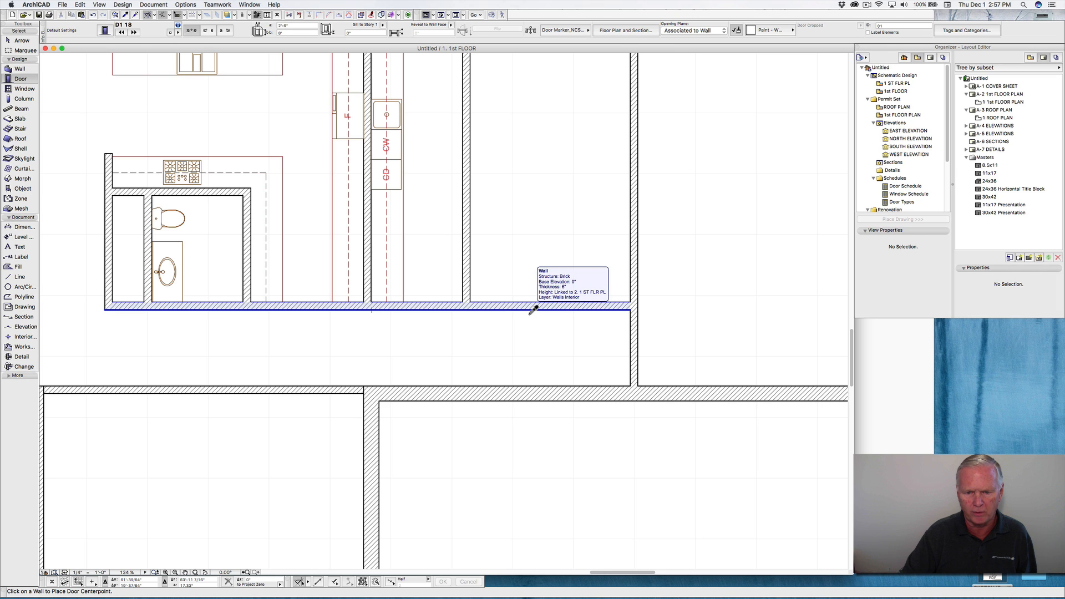
left_click(531, 312, "alt")
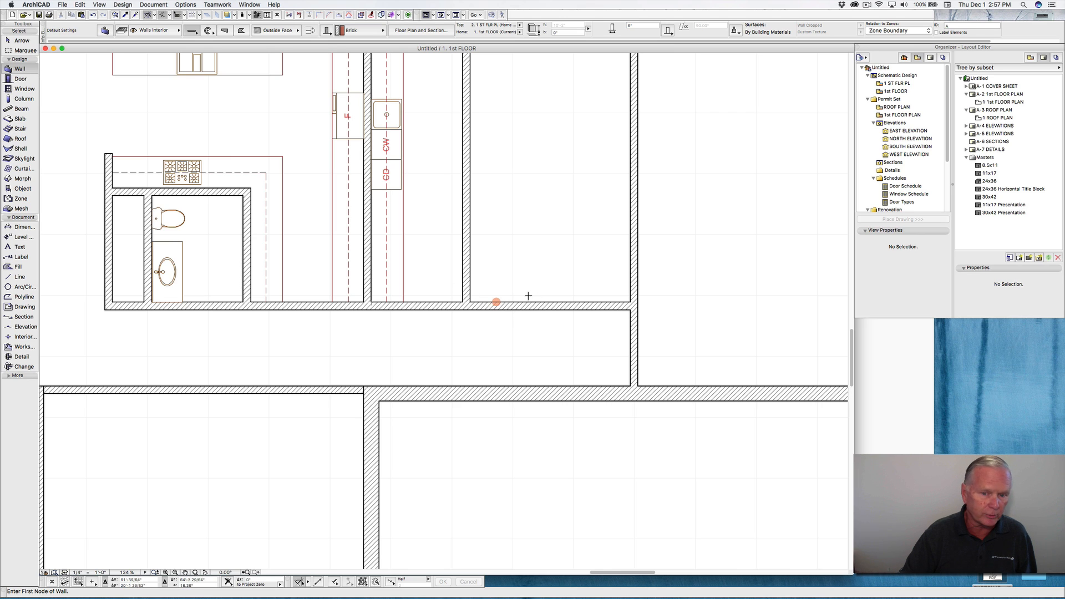
left_click(497, 304)
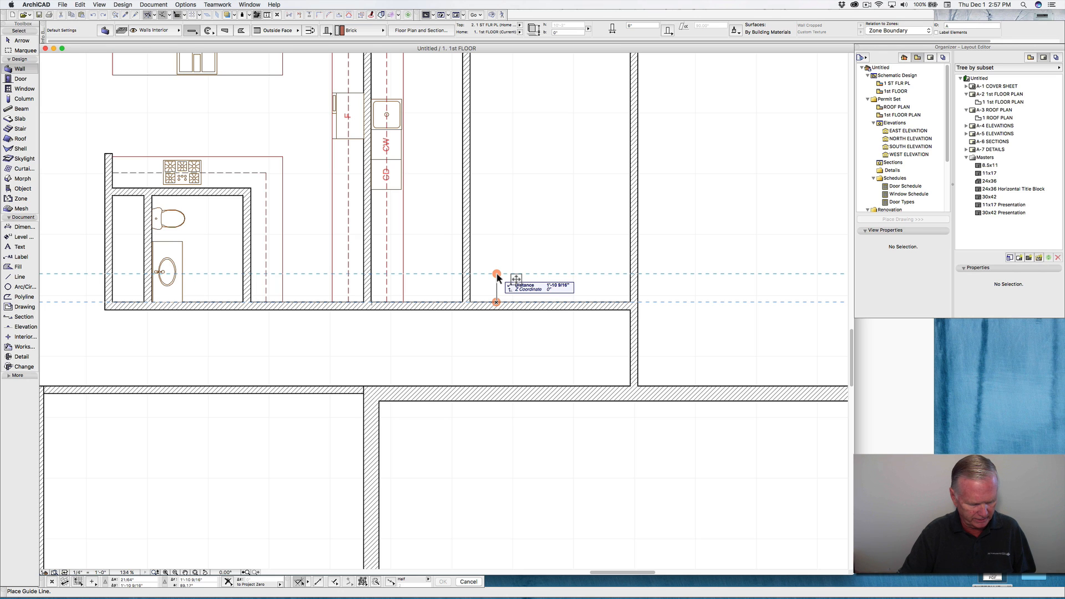
type("2'-1")
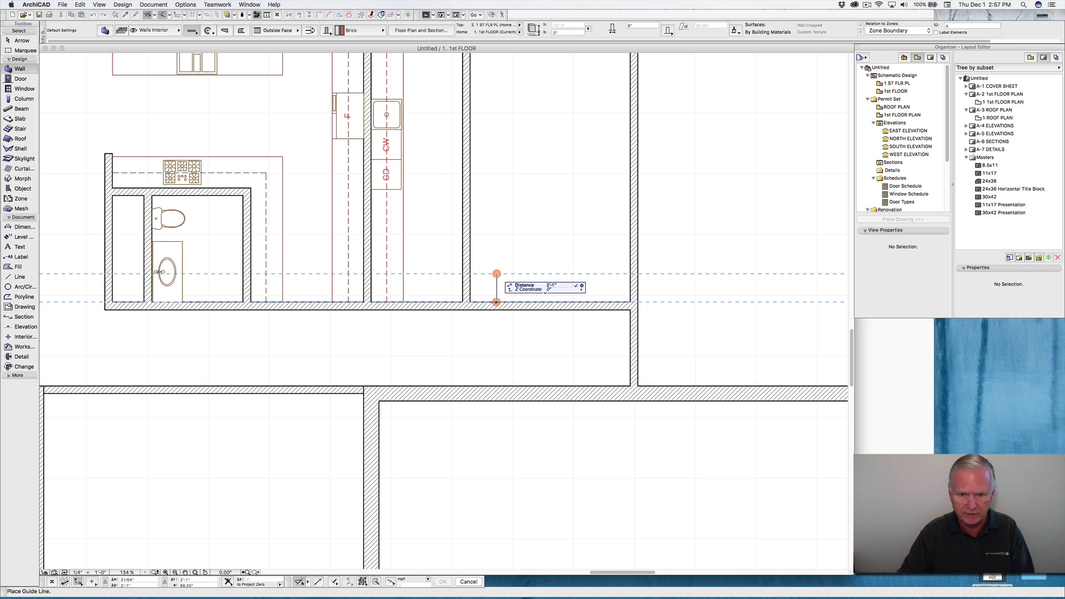
key("Return")
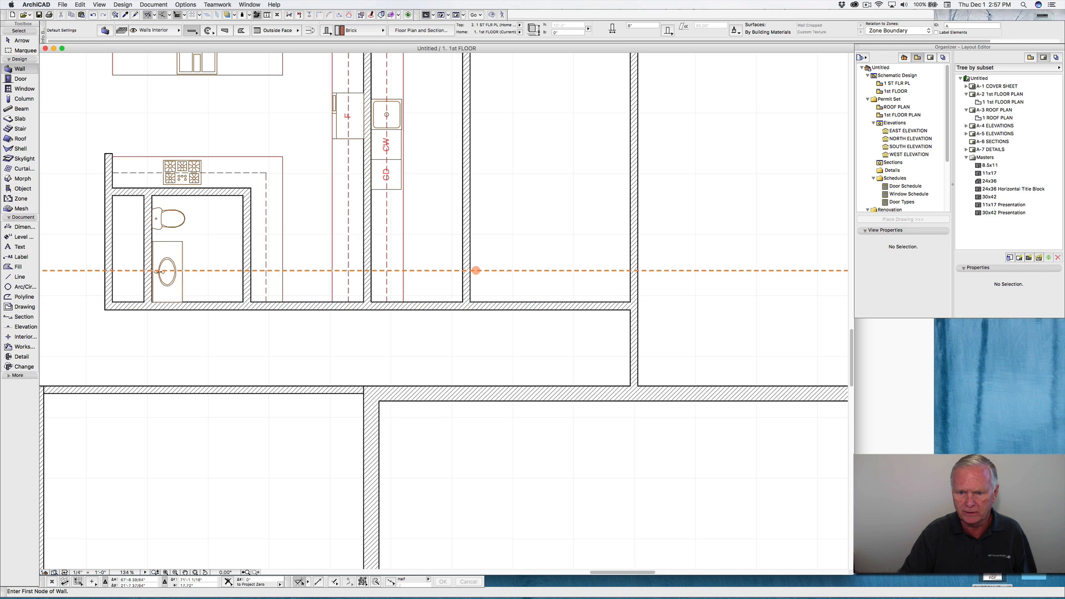
left_click(630, 271)
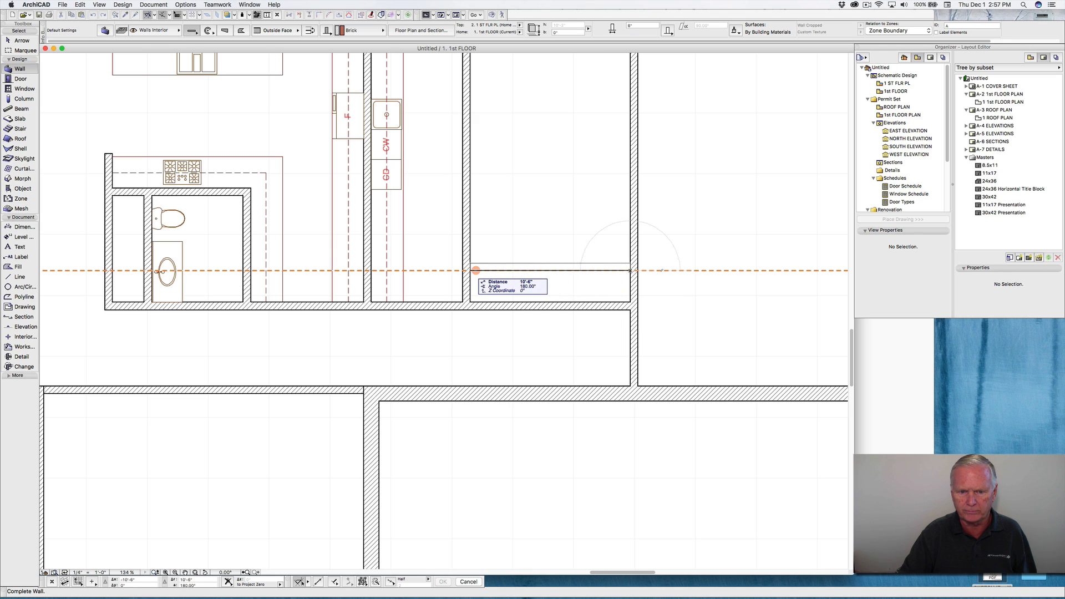
left_click(470, 271)
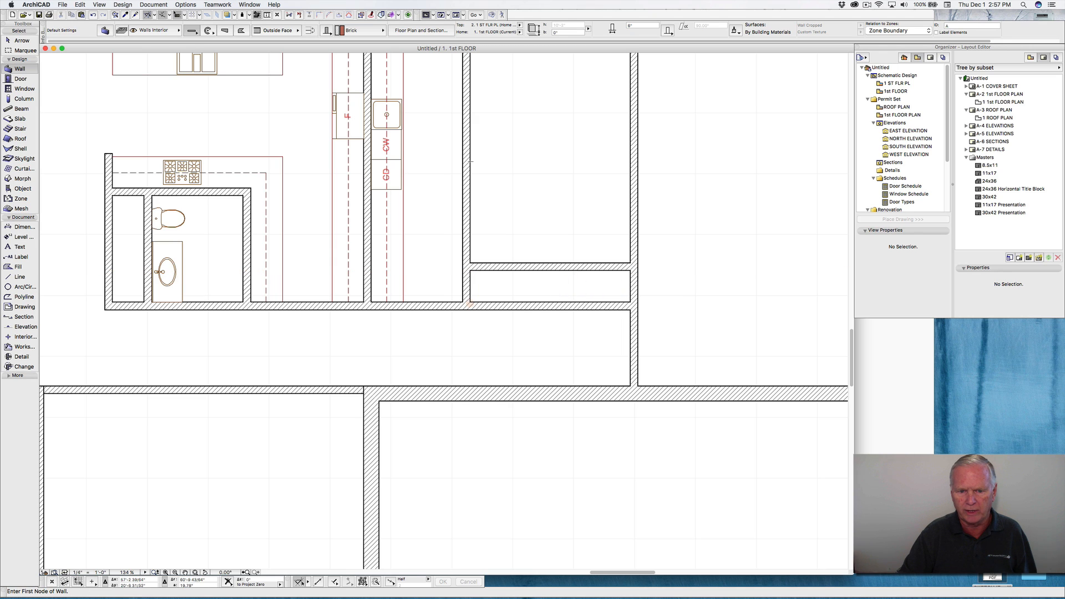
Step: Draw a short vertical closet wall on a guide line 3'-6" from the room's left wall, and trim off the horizontal wall segment left of it
left_click(470, 303)
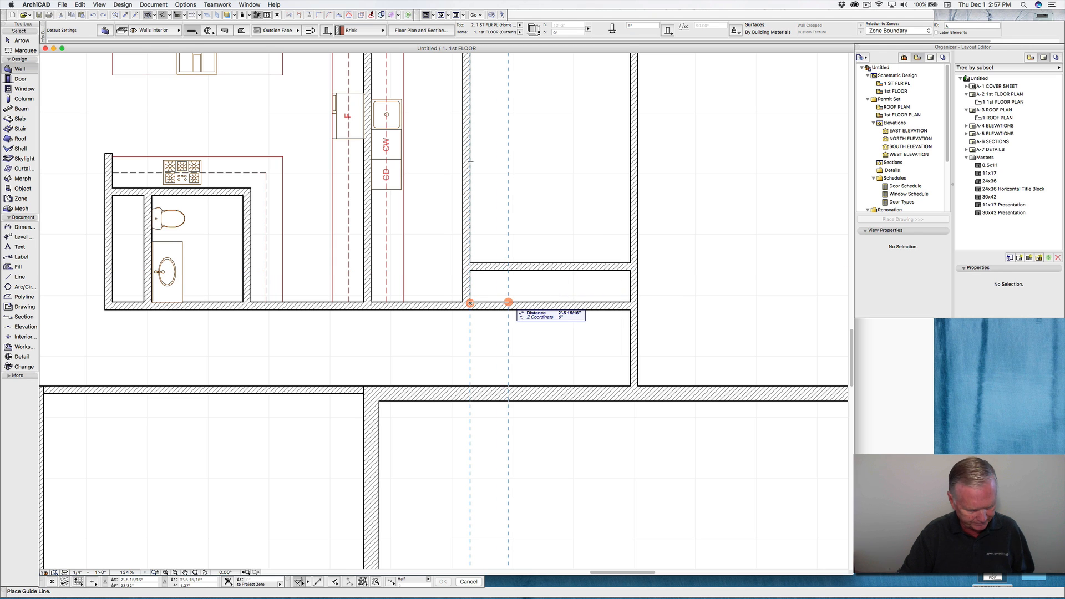
key("Tab")
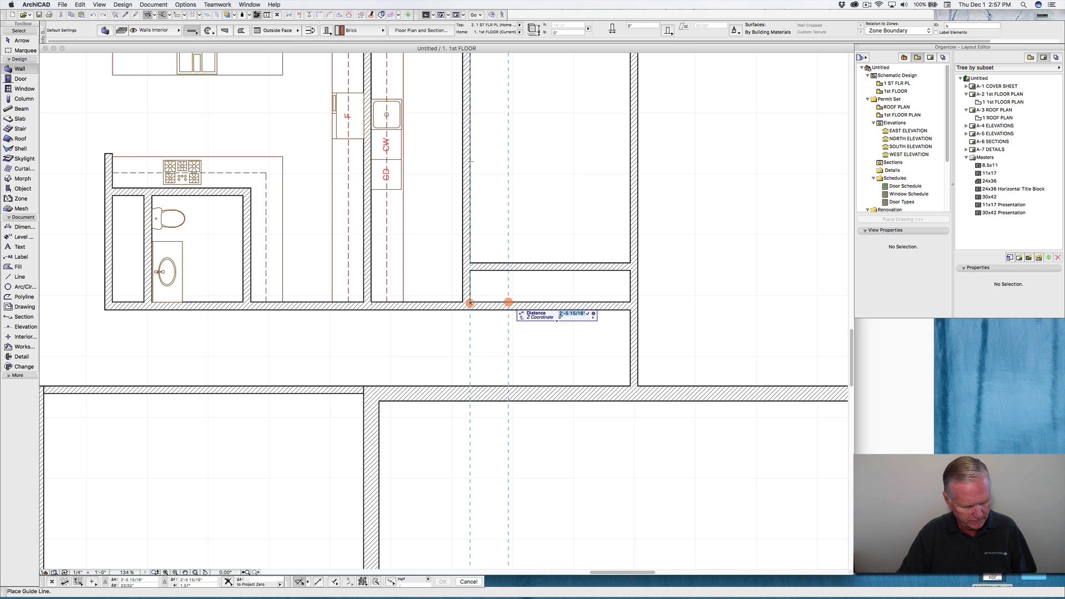
type("3")
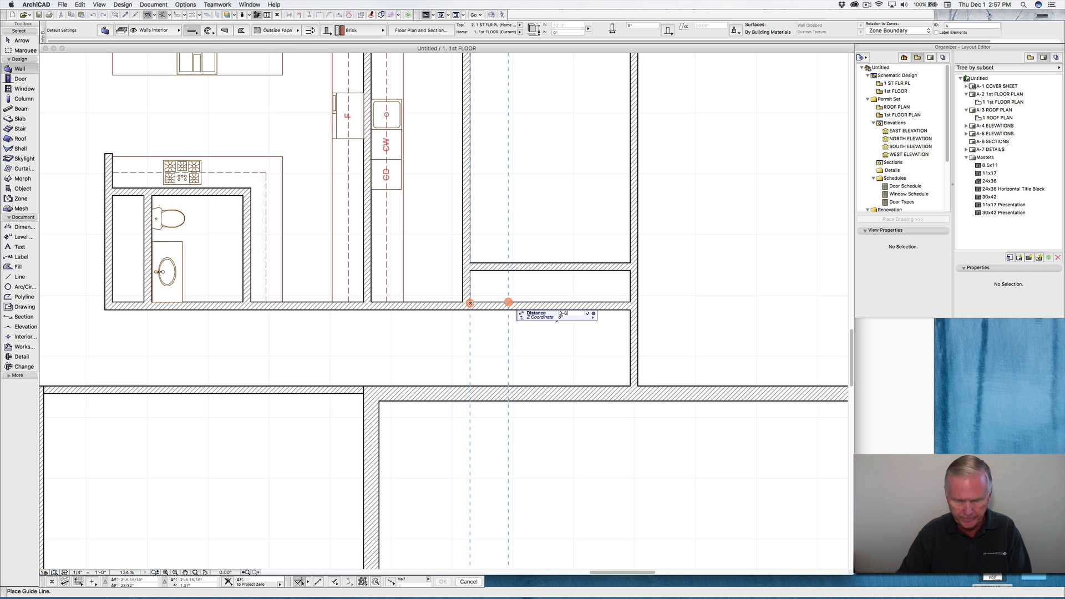
type("-6")
key("Return")
left_click(523, 303)
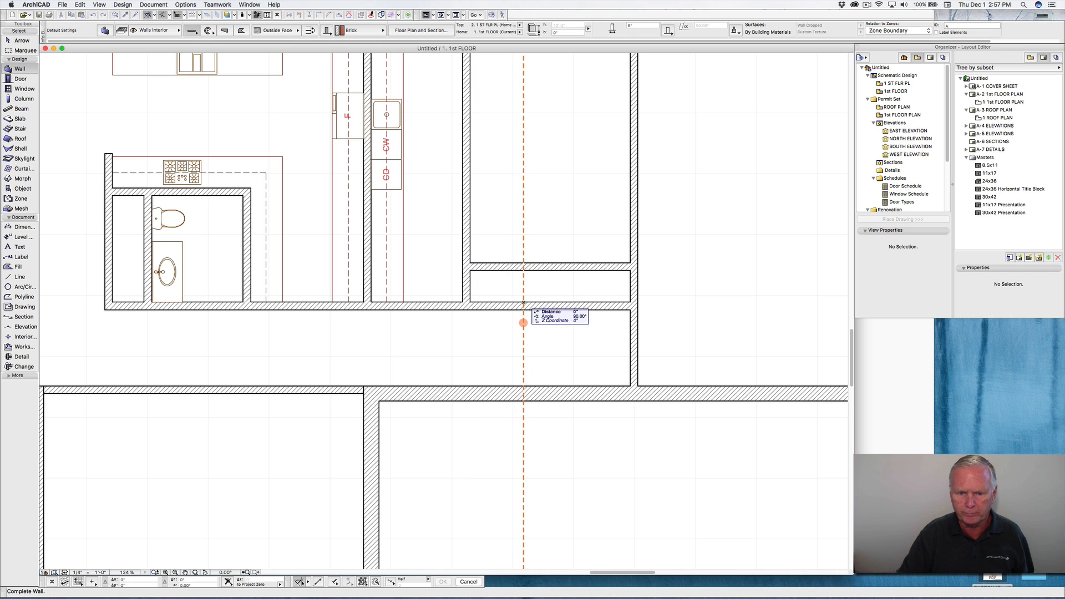
left_click(523, 270)
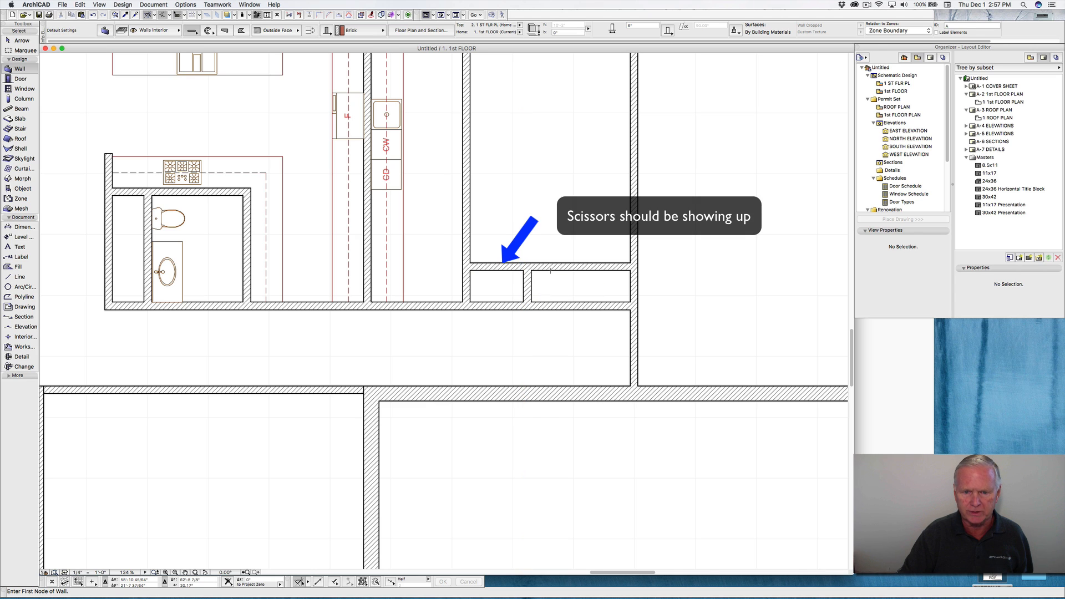
left_click(502, 266, "super")
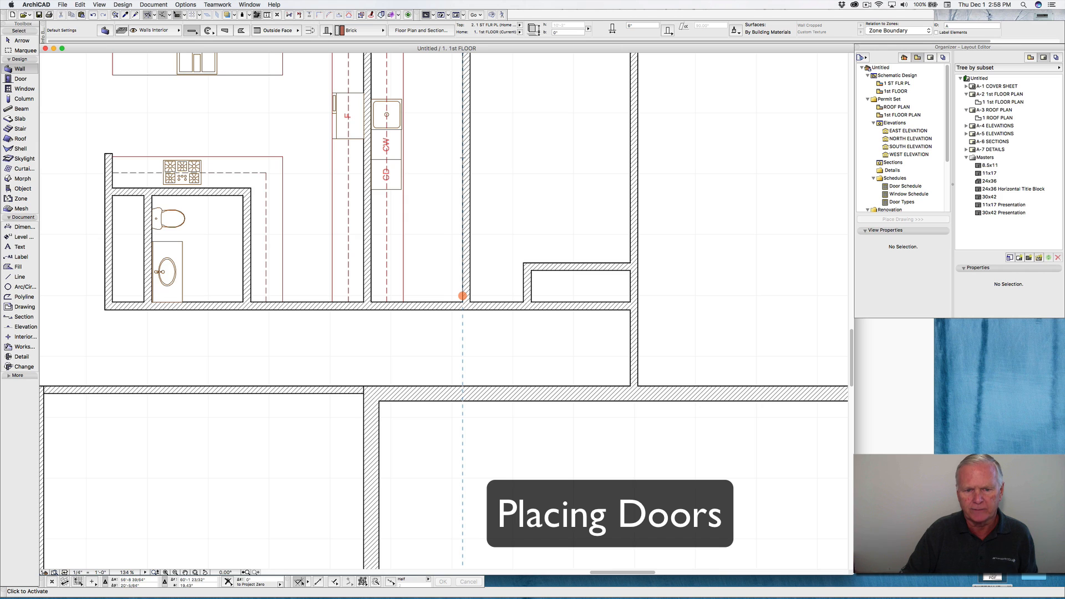
Step: Place a vertical guide line 3" to the left of the laundry room's right wall face
left_click(463, 296)
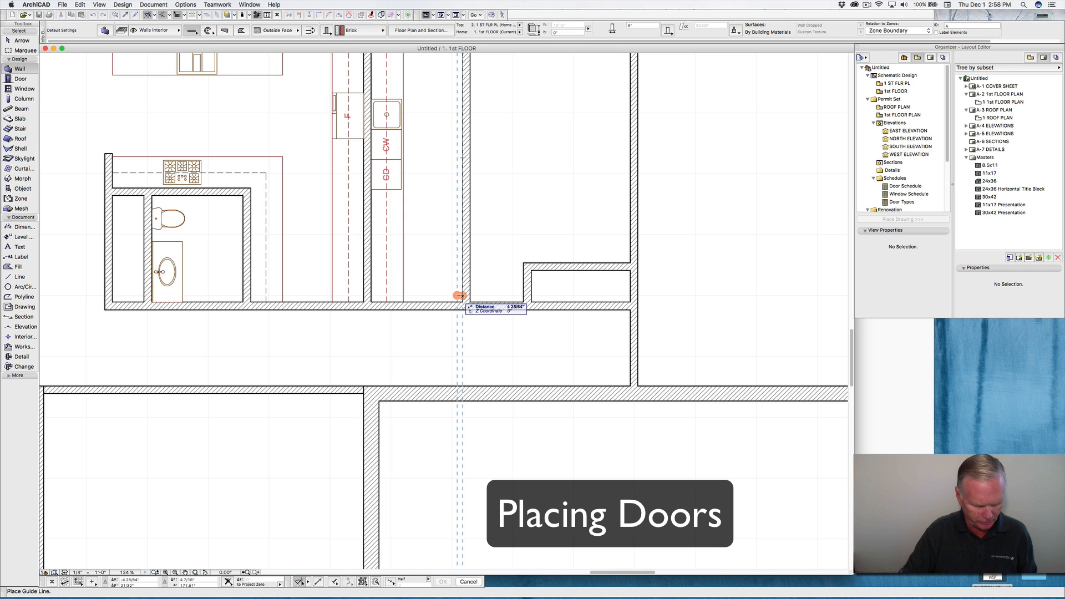
type("3")
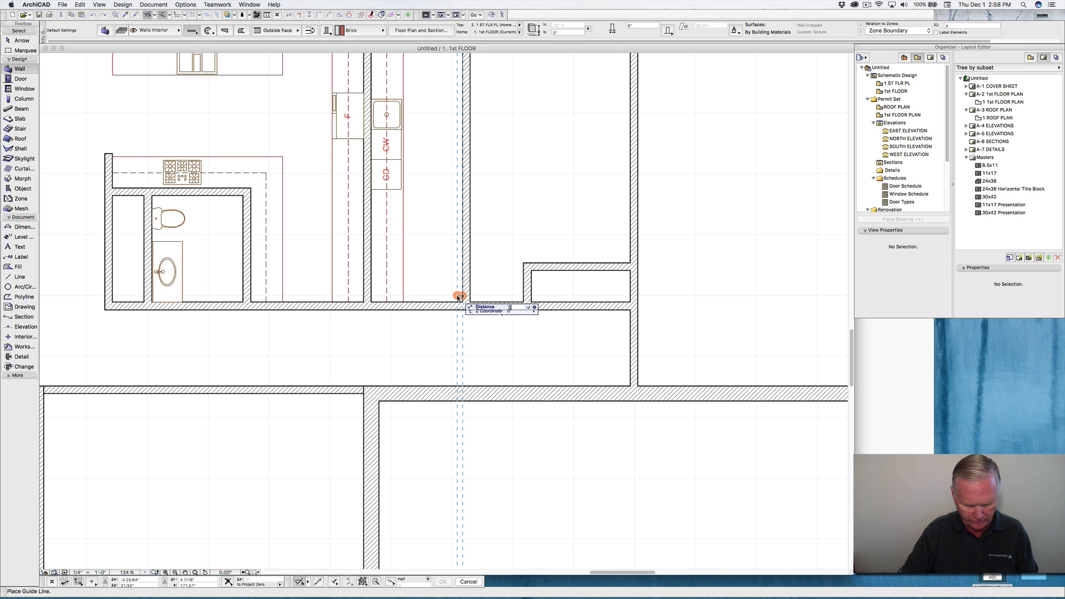
key("Return")
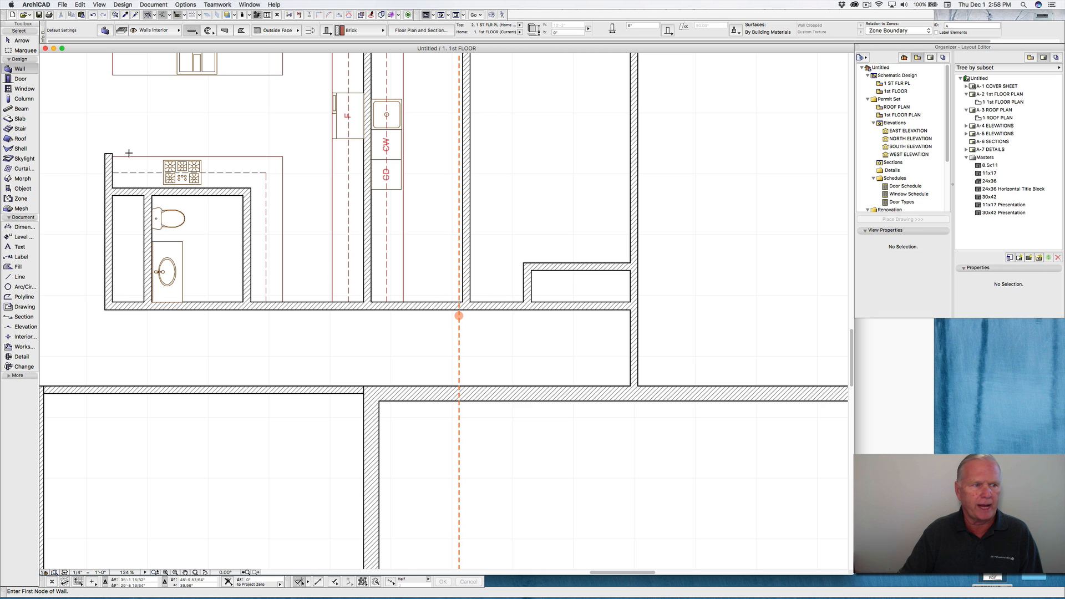
Step: Place a D1 18 door, anchored by its side, at the existing guide line in the laundry's lower wall, swinging into the laundry
left_click(19, 80)
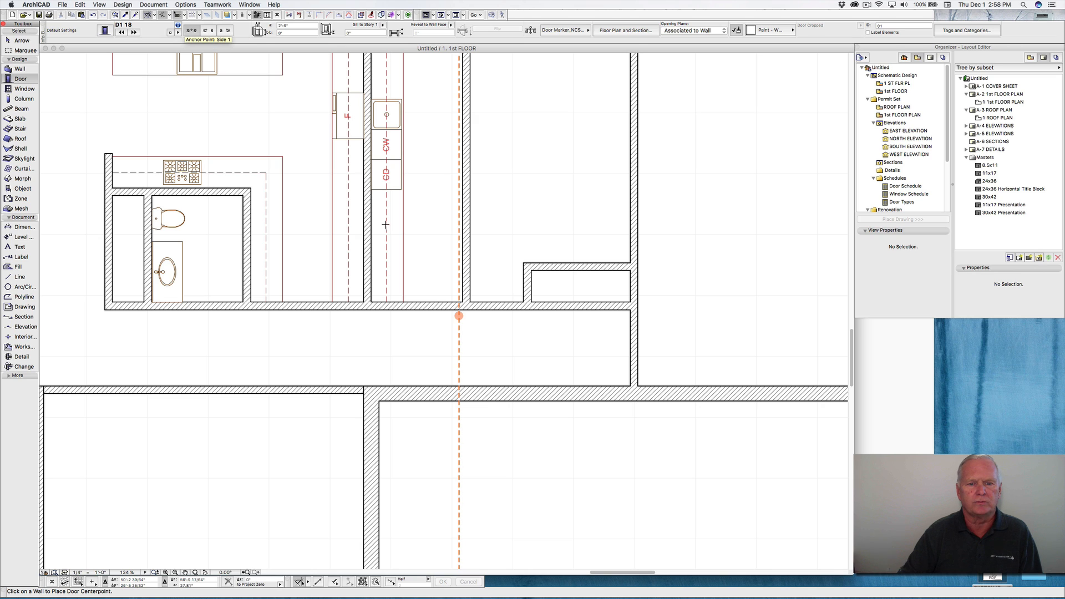
left_click(205, 32)
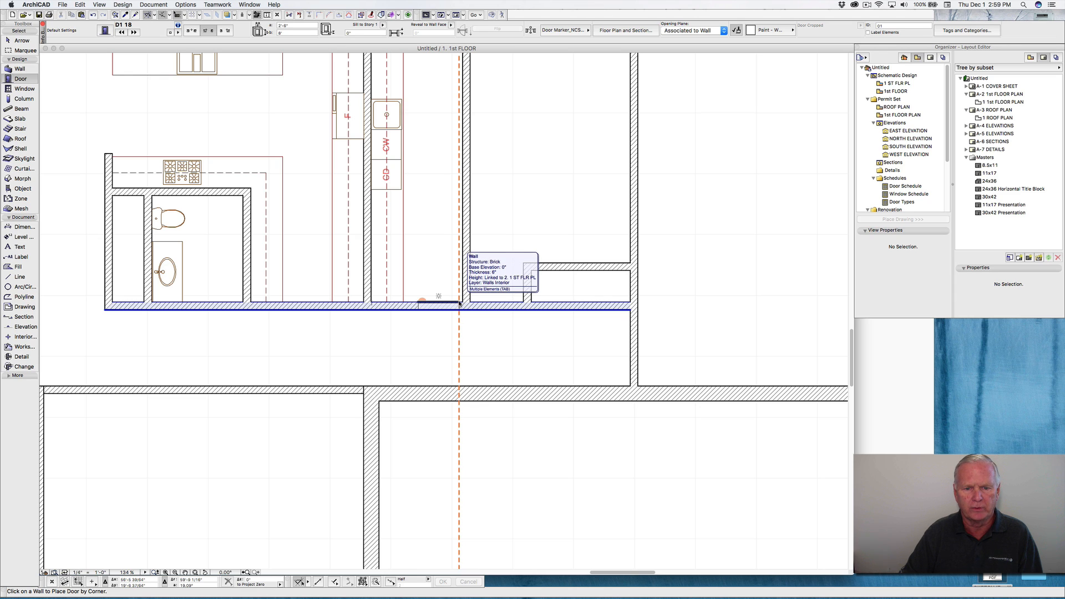
left_click(460, 304)
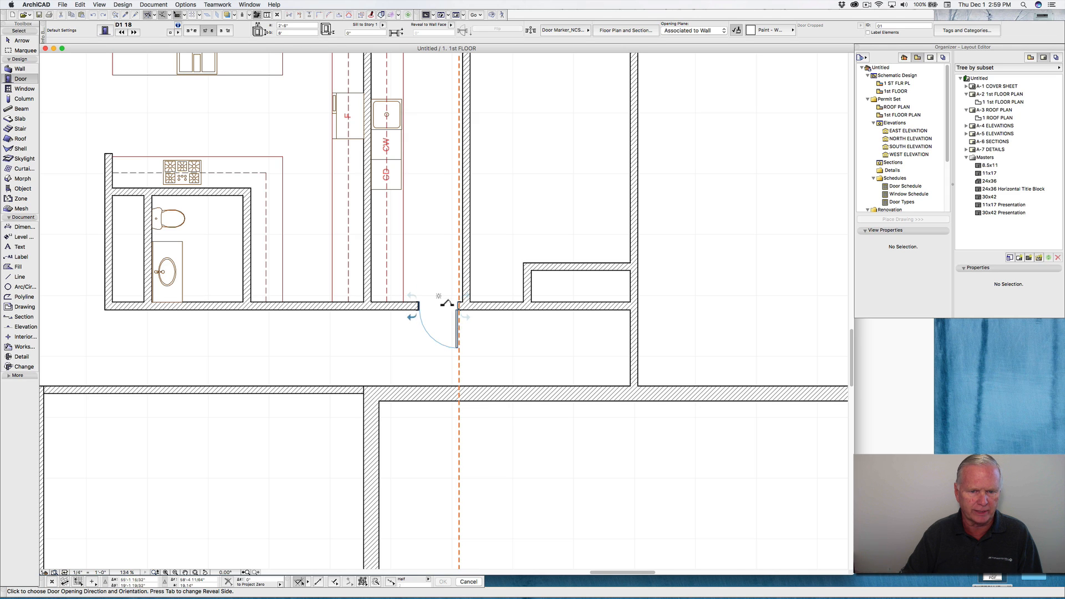
left_click(438, 295)
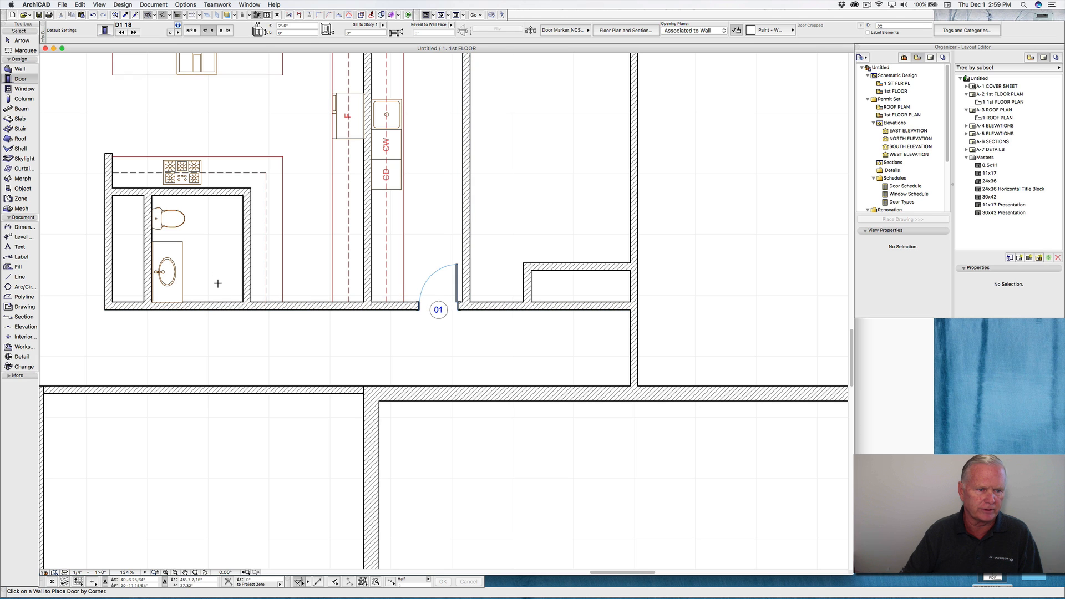
Step: Add a guide line 3" from the corner of the bathroom's right wall and place a corner-anchored door there, swinging into the bathroom
left_click(242, 312)
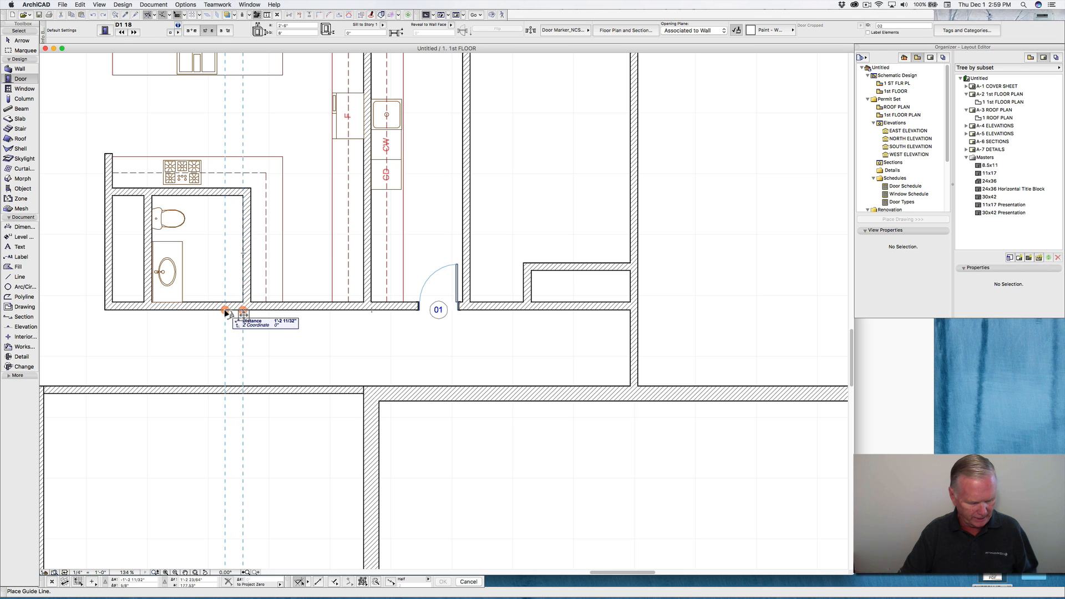
type("3")
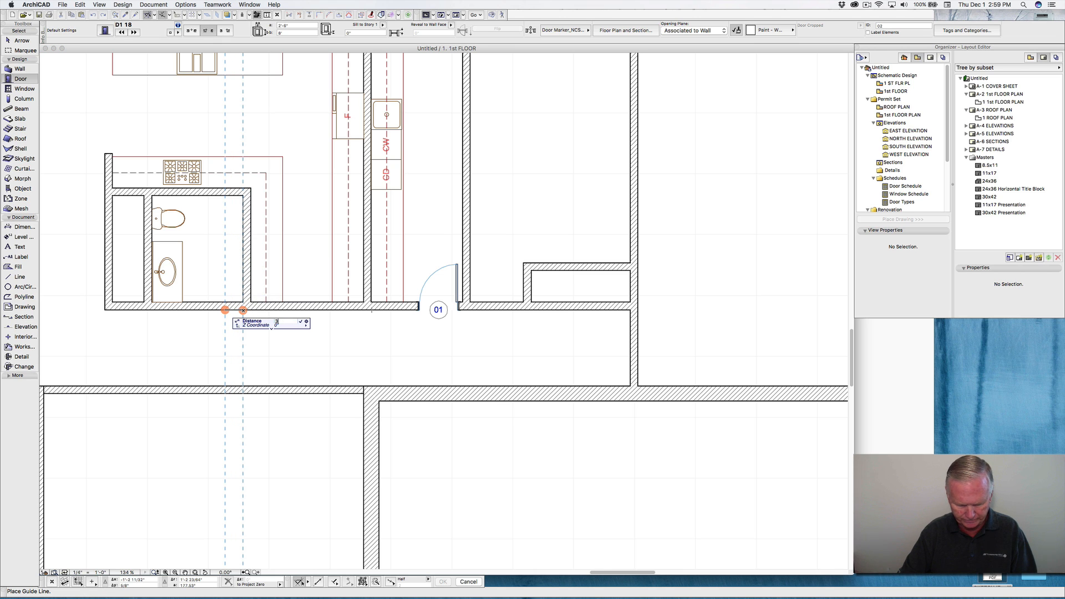
key("Return")
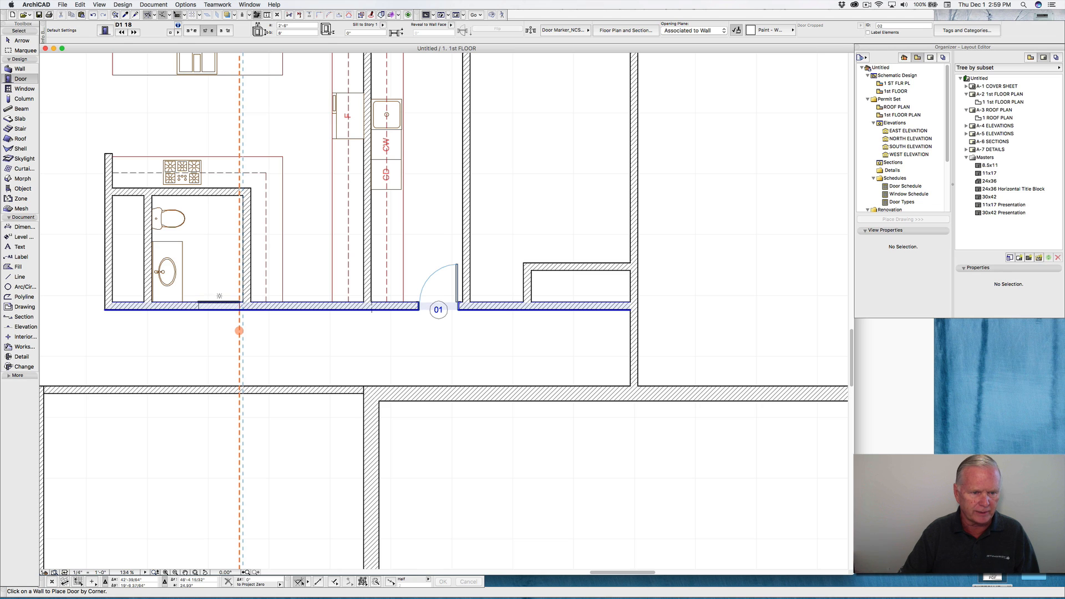
left_click(240, 302)
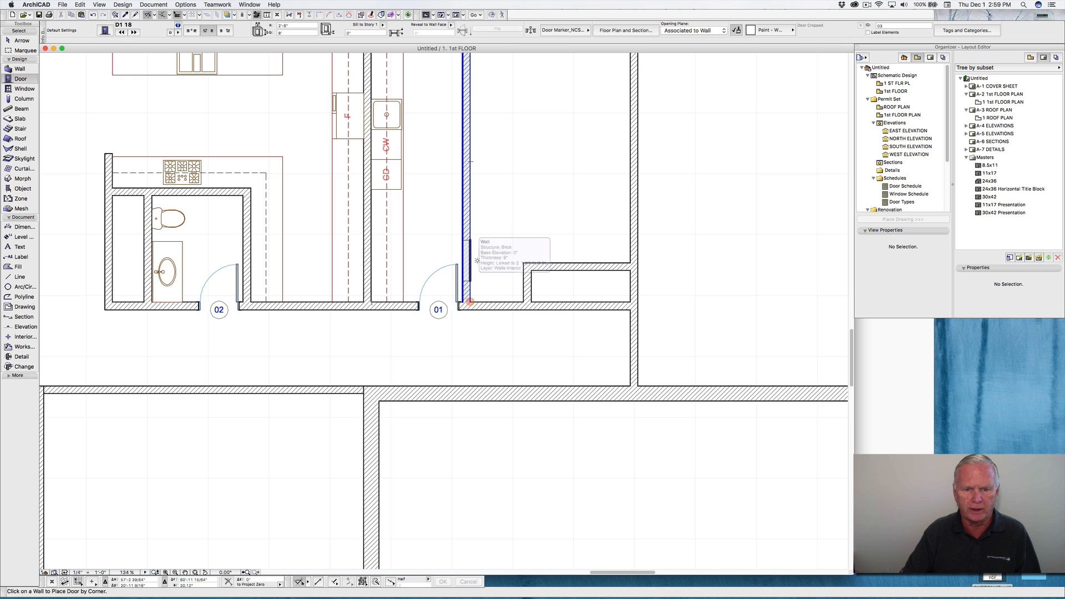
Step: Add a guide line 3" right of the laundry's right wall and place an opposite-side-anchored door there, swinging into the adjoining room
left_click(470, 302)
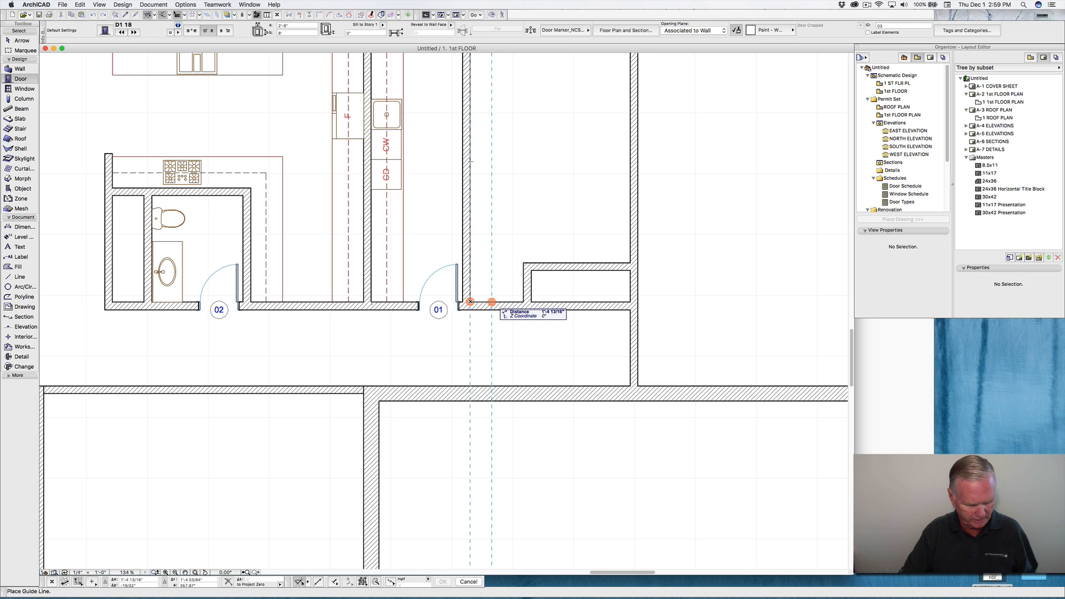
type("3")
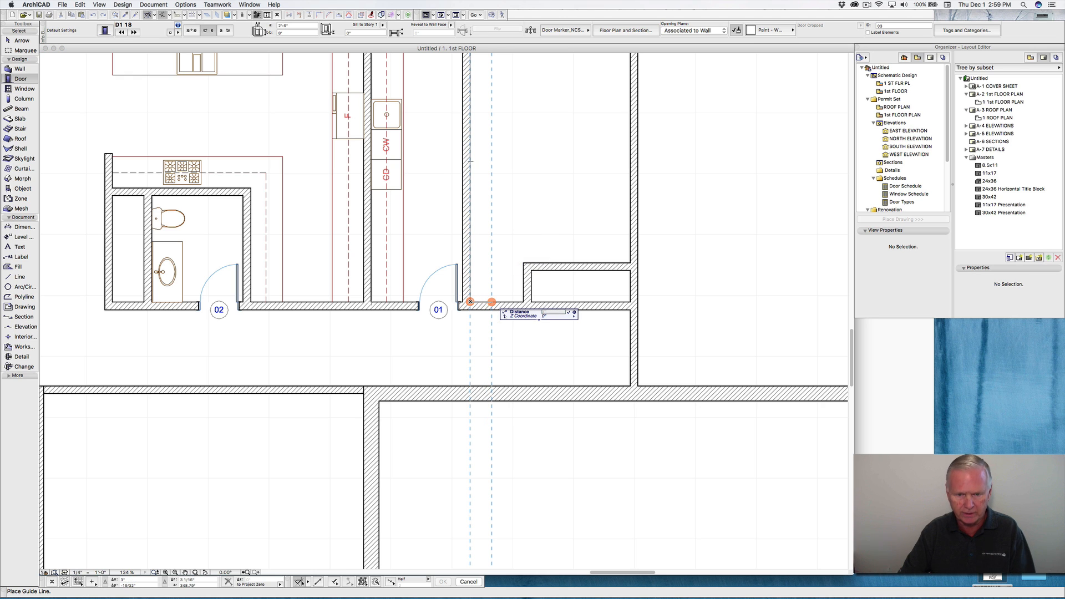
key("Return")
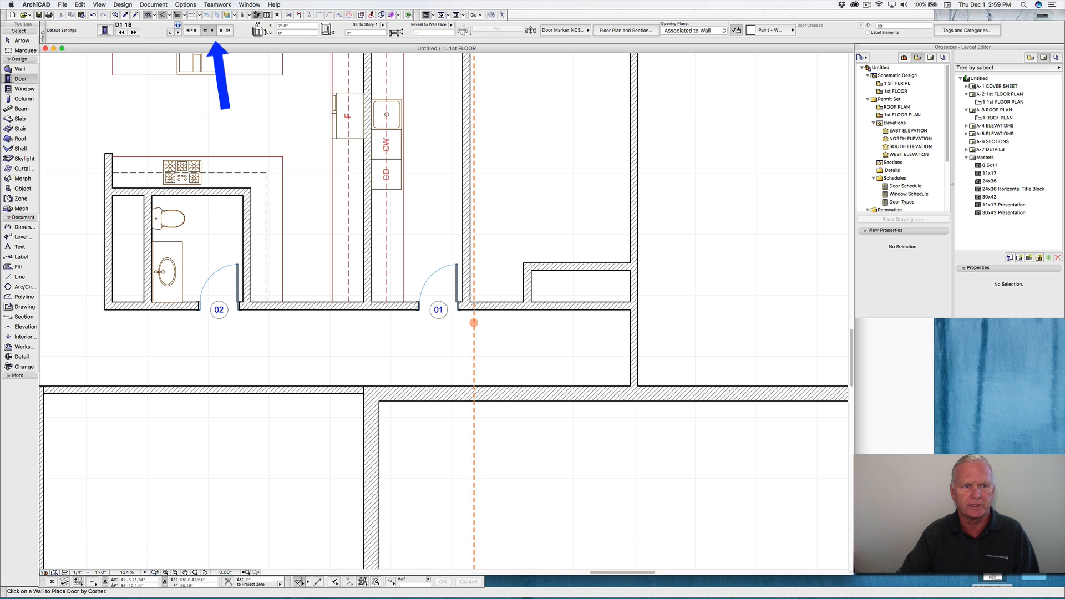
left_click(221, 30)
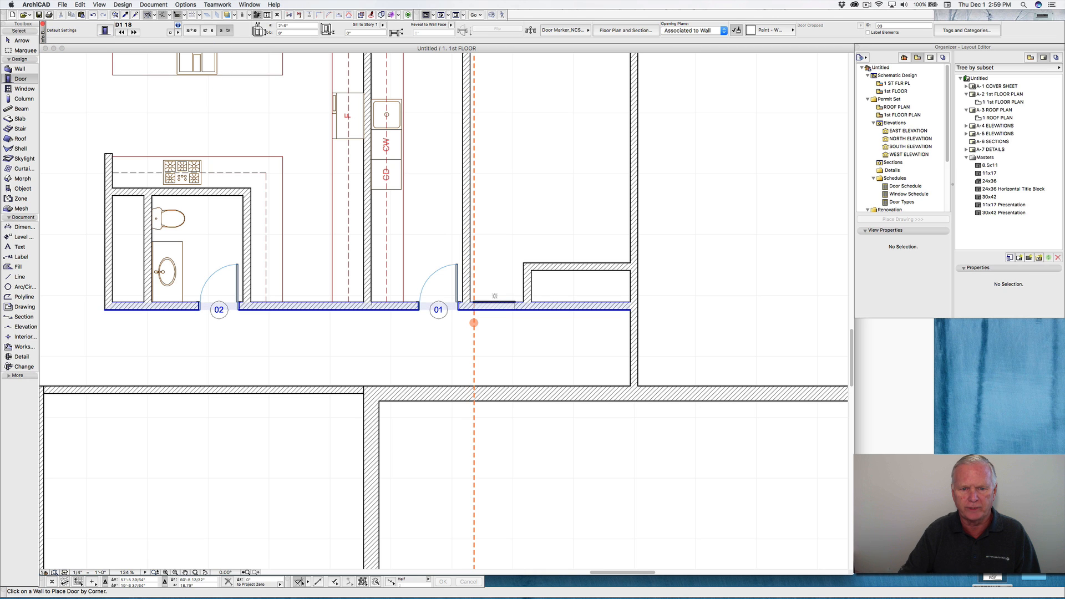
left_click(494, 297)
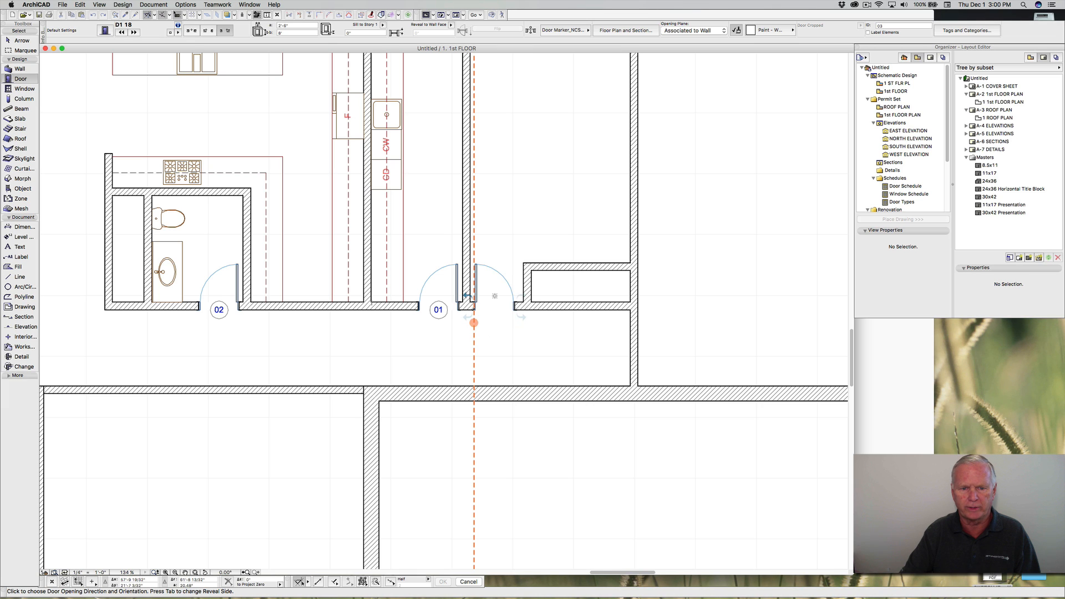
left_click(495, 295)
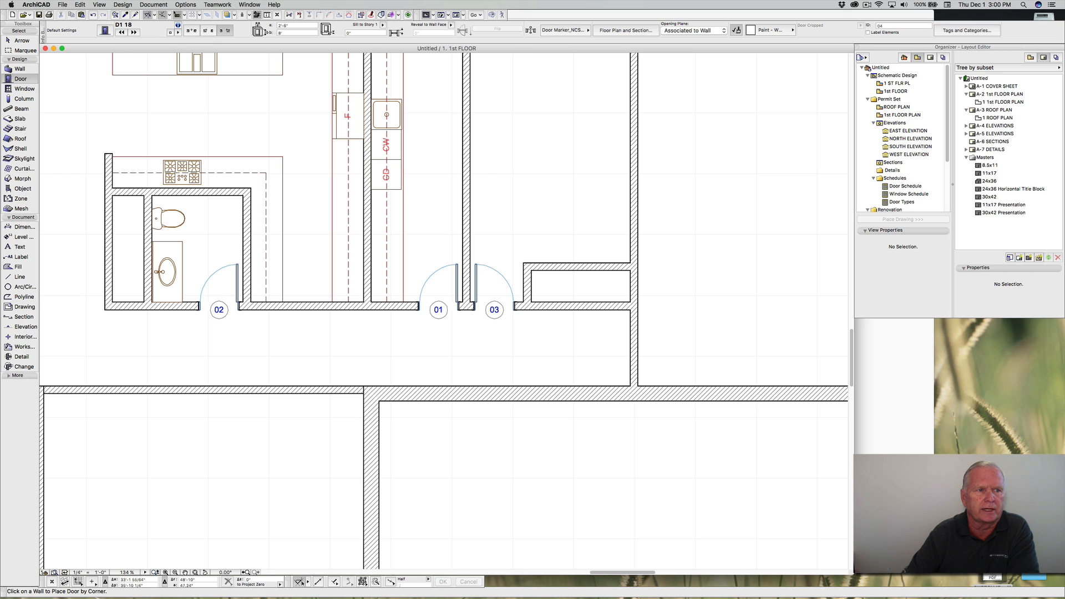
Step: Choose the D1 Pocket 18 sliding door as the default door and set its height to 8'
left_click(105, 31)
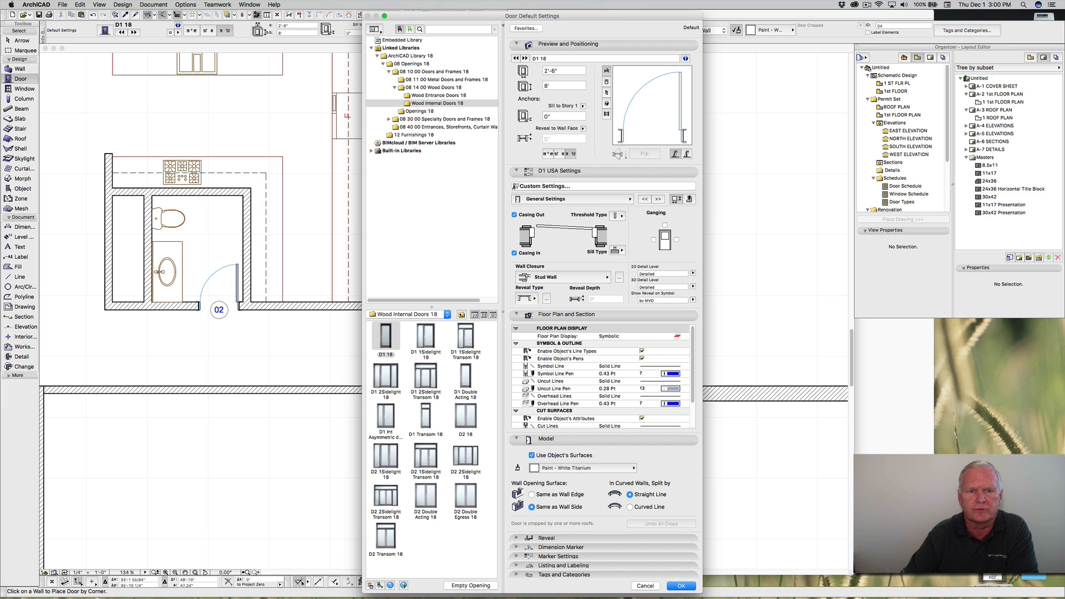
left_click(389, 119)
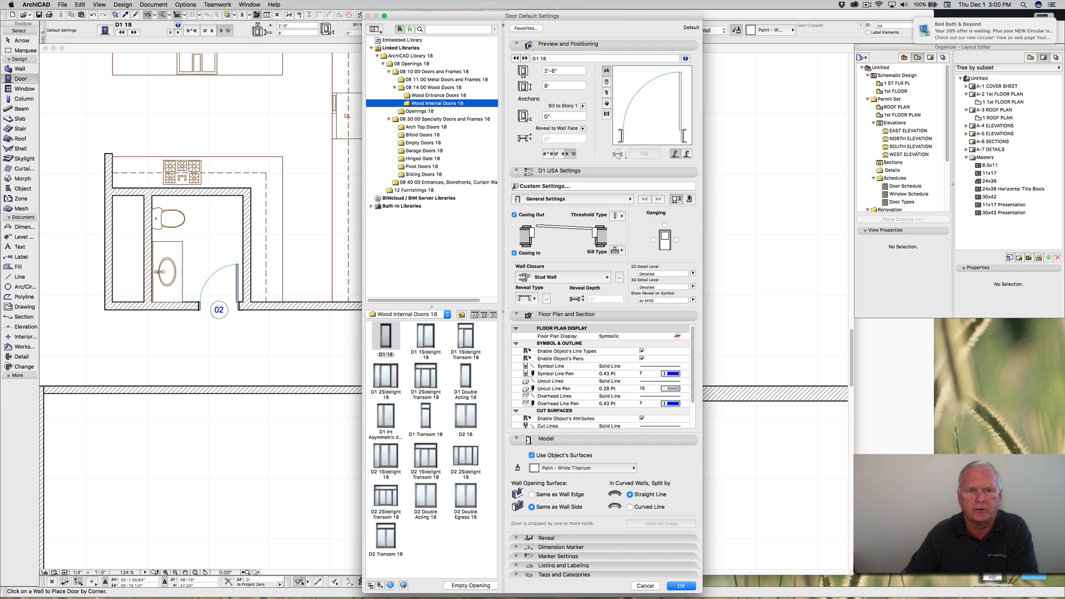
left_click(424, 175)
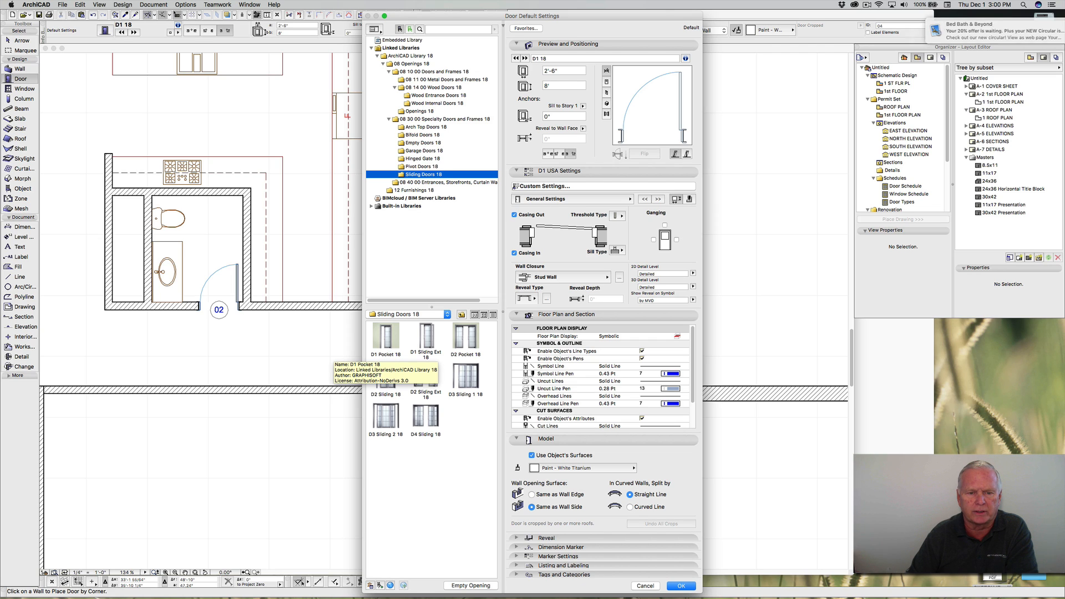
left_click(385, 340)
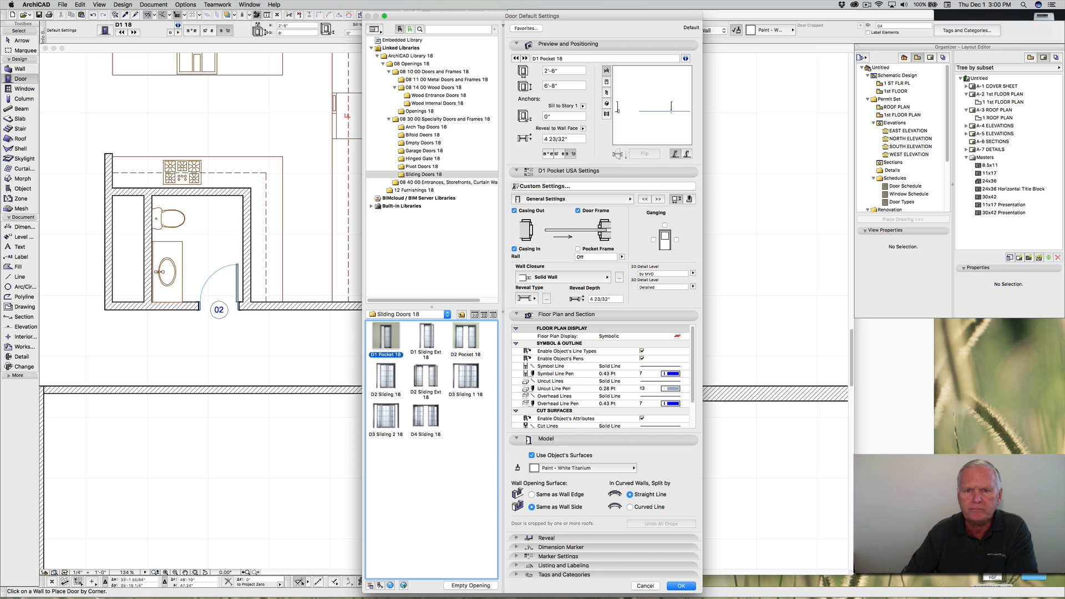
left_click(561, 85)
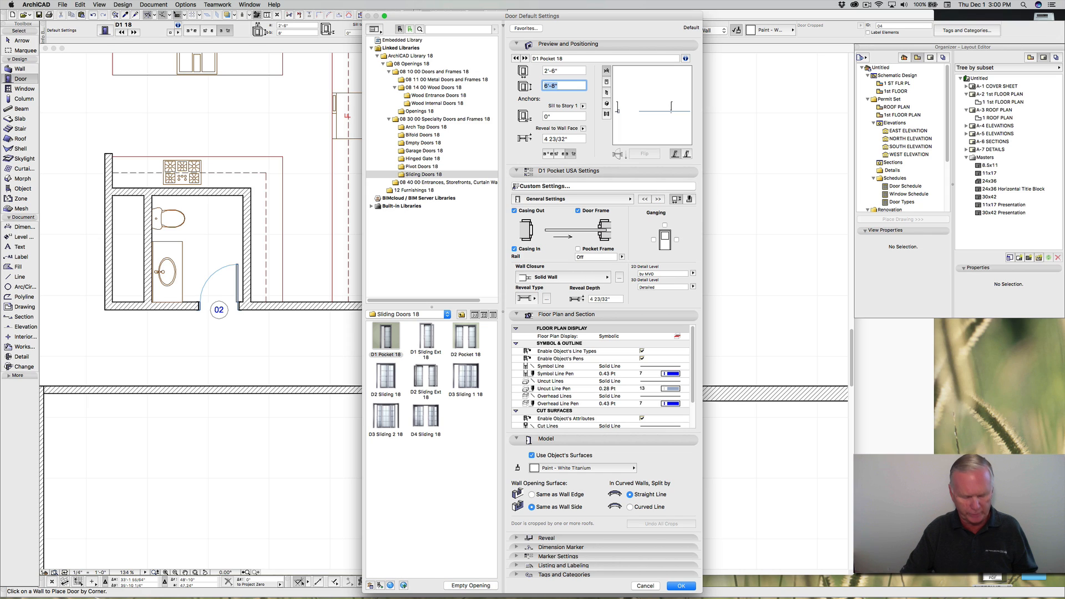
type("8'")
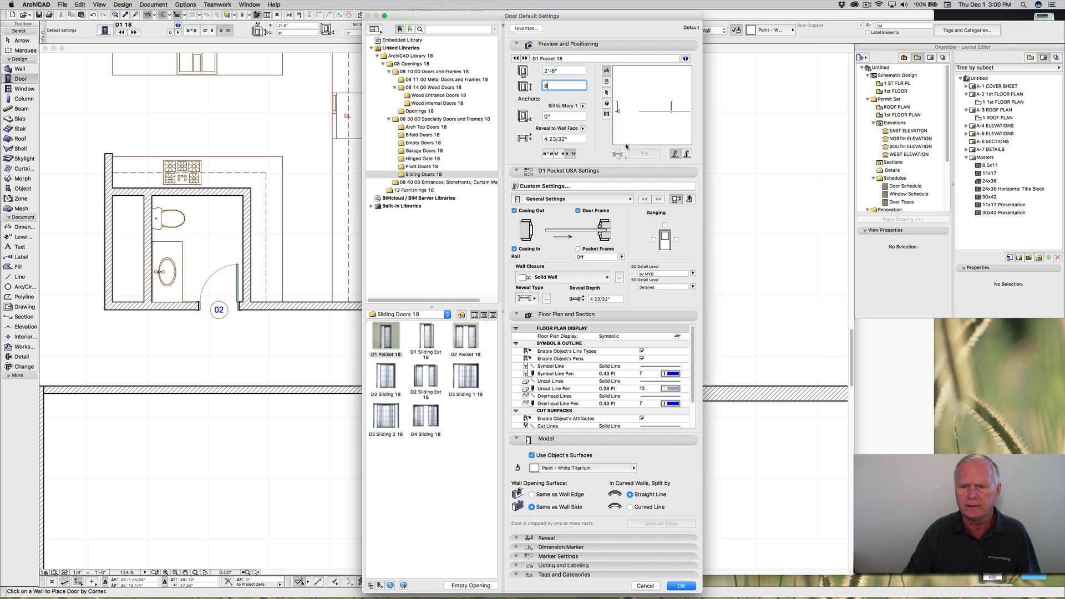
Step: Set the pocket door's 2D detail level to Detailed and its reveal to wall face to 2", and accept the settings
left_click(692, 274)
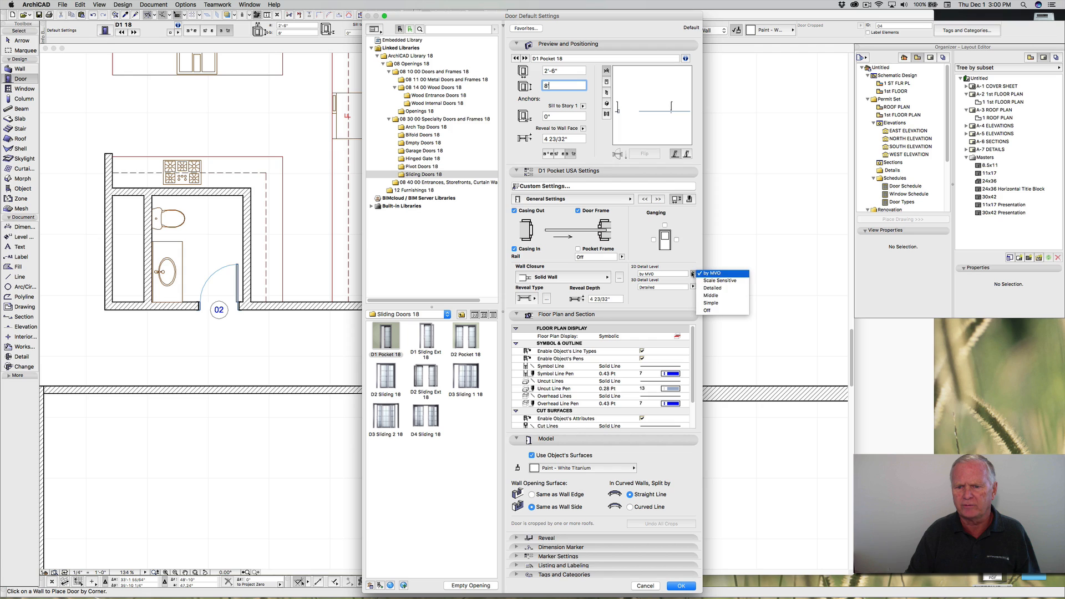
left_click(713, 288)
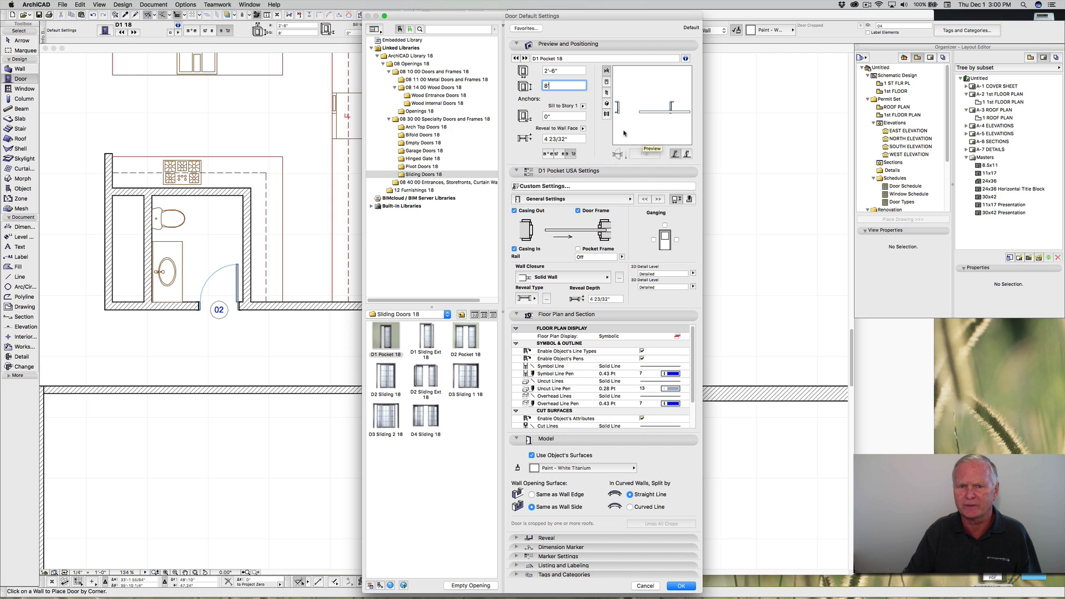
left_click(573, 139)
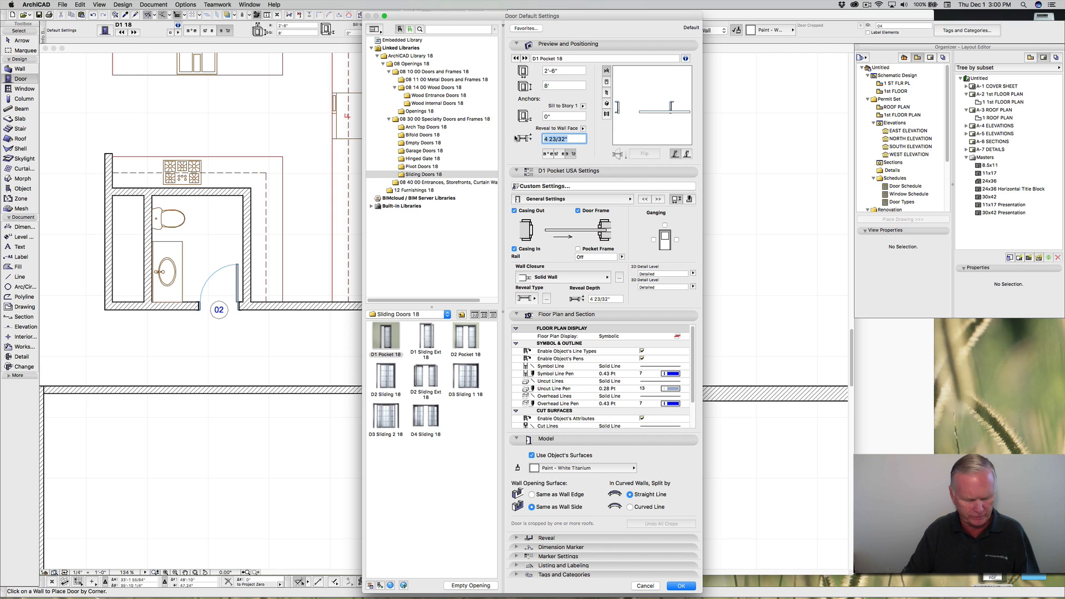
type("2\"")
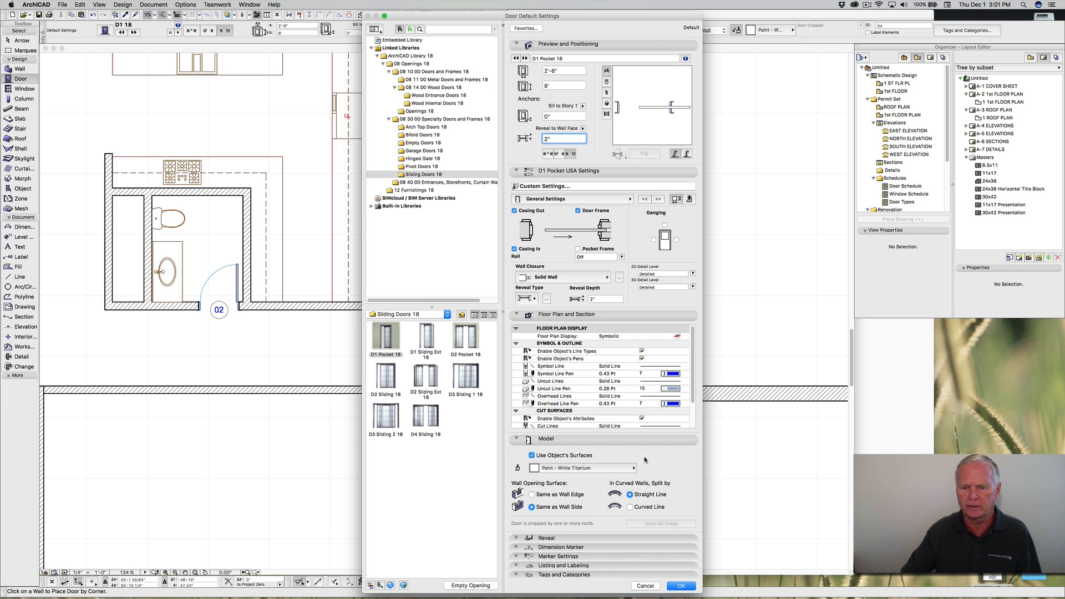
left_click(680, 587)
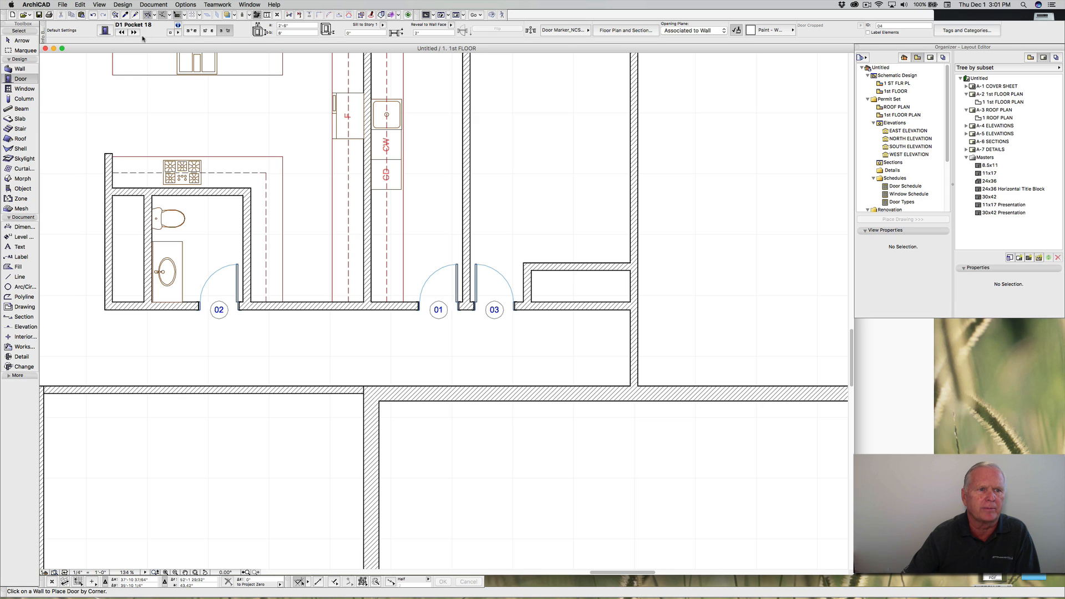
Step: Place the pocket door by its centerpoint midway between the bathroom and laundry walls using half snap points between intersections, sliding toward the laundry
left_click(192, 32)
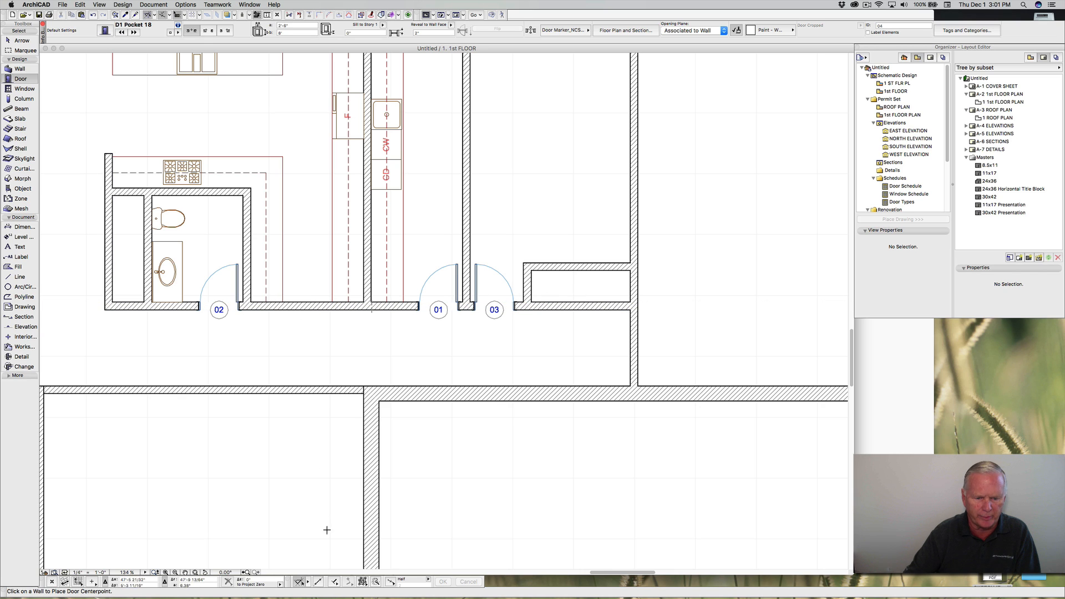
left_click(391, 582)
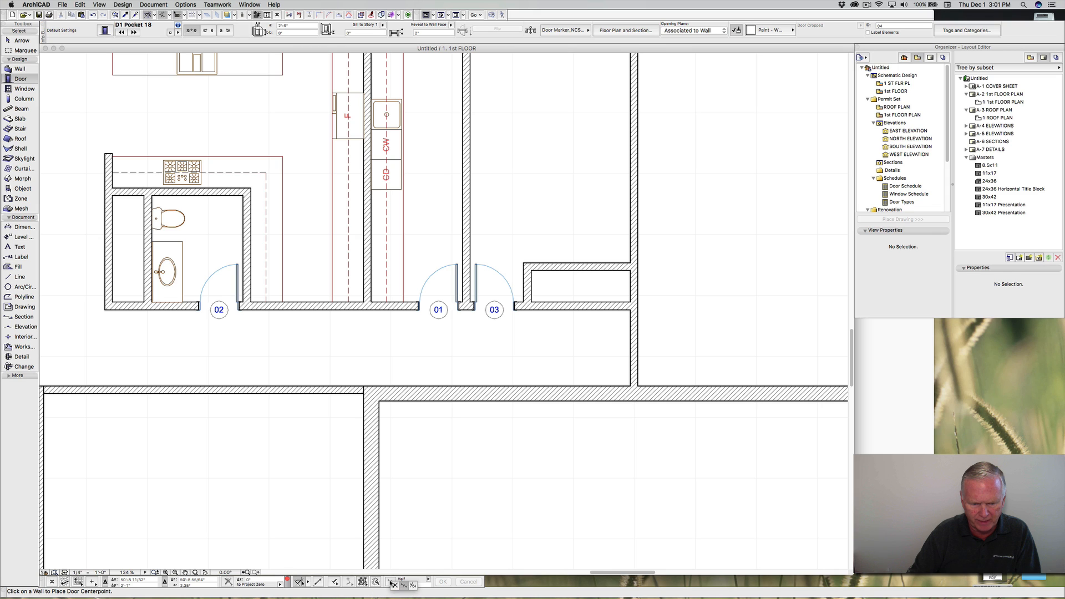
left_click(413, 586)
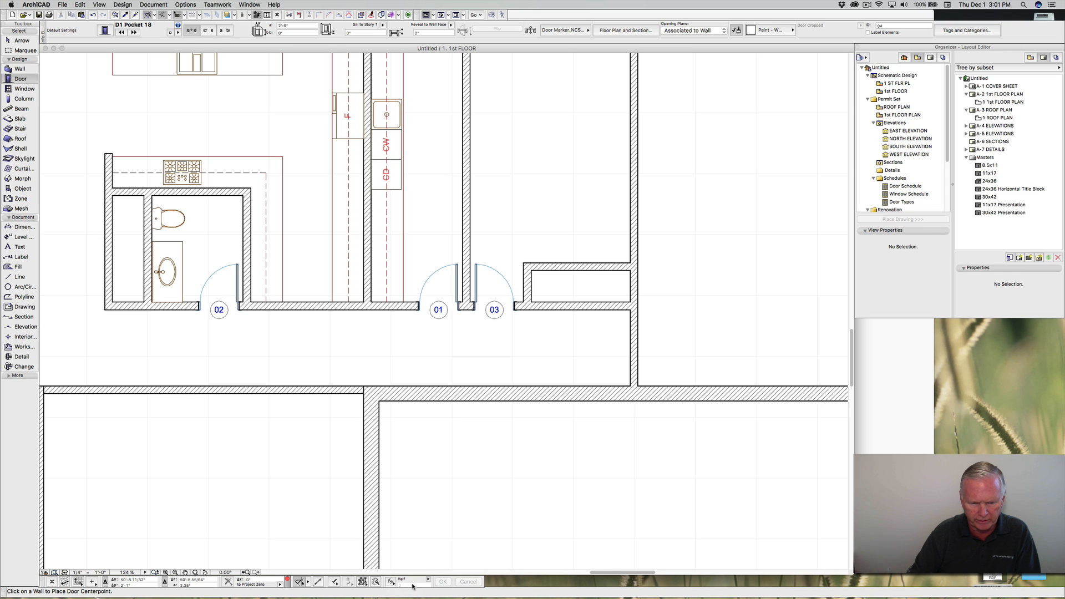
left_click(308, 303)
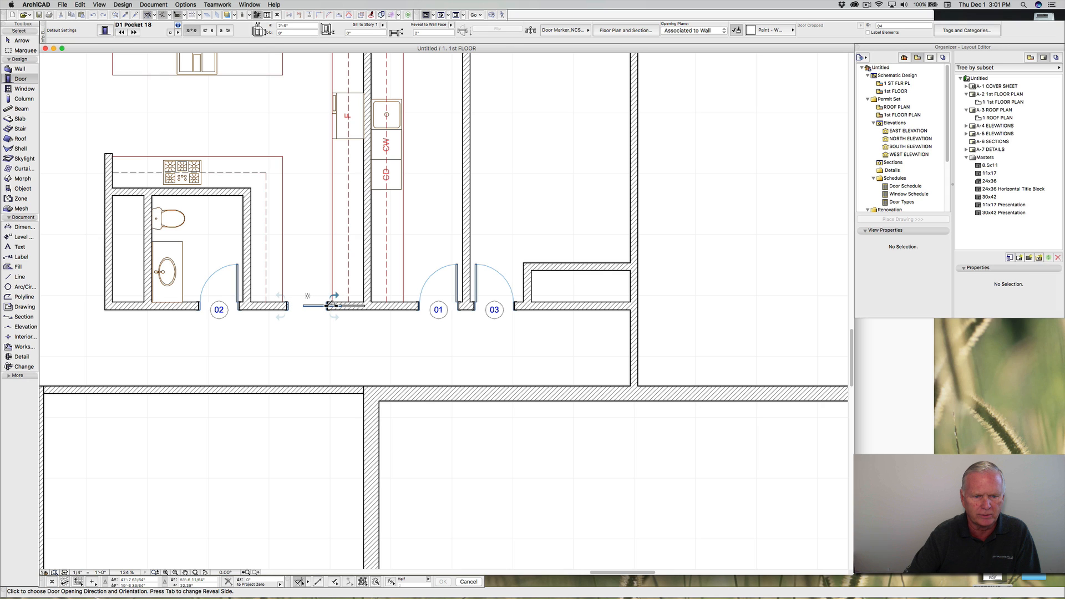
left_click(331, 304)
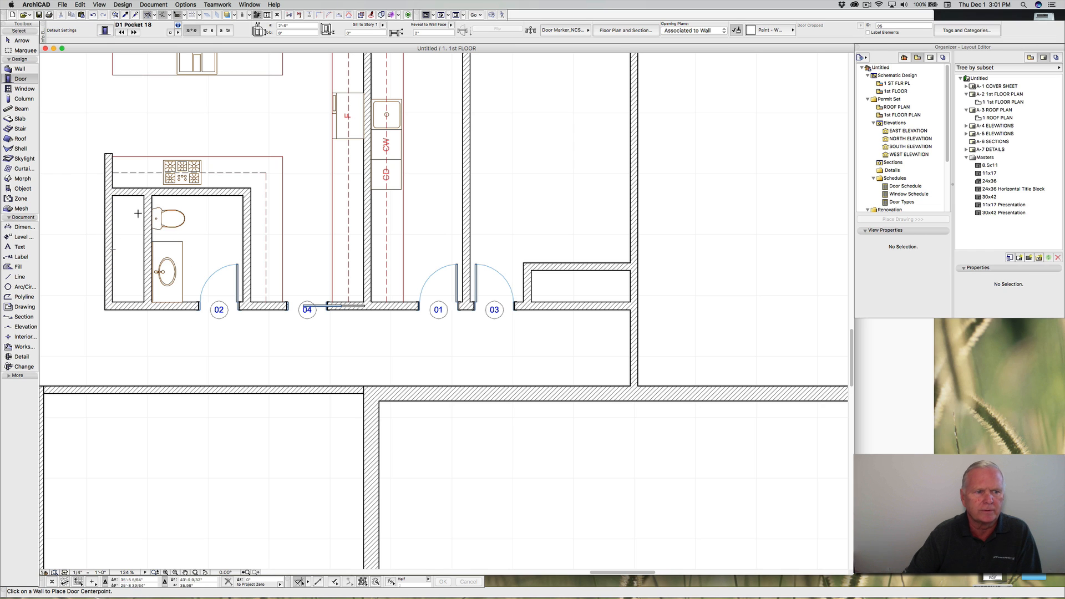
Step: Choose the D2 Bifold 18 door as the default door and set its width to 6' and height to 8'
left_click(105, 30)
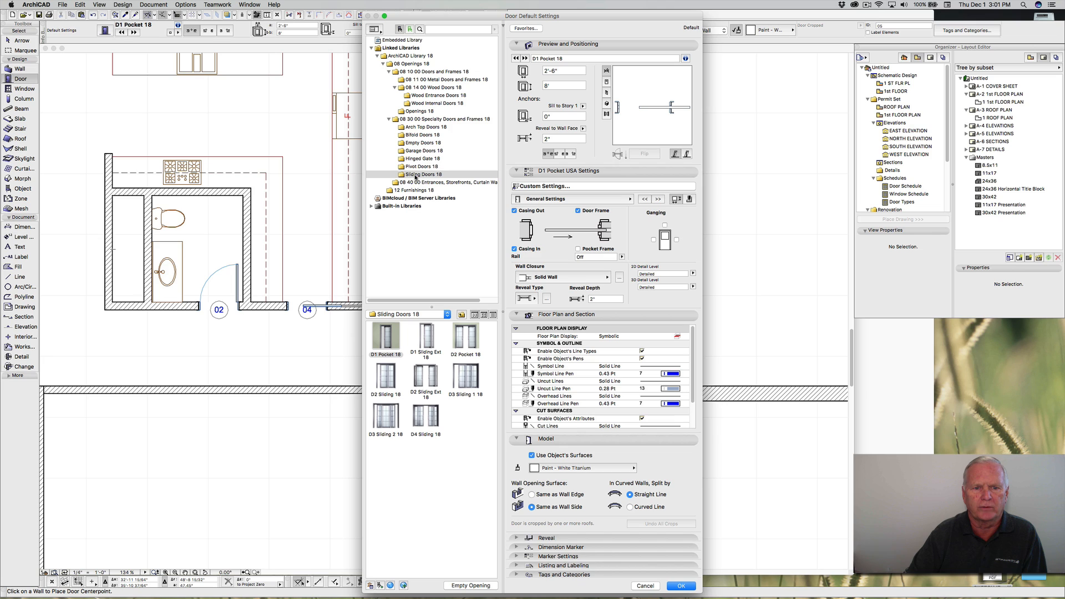
left_click(417, 136)
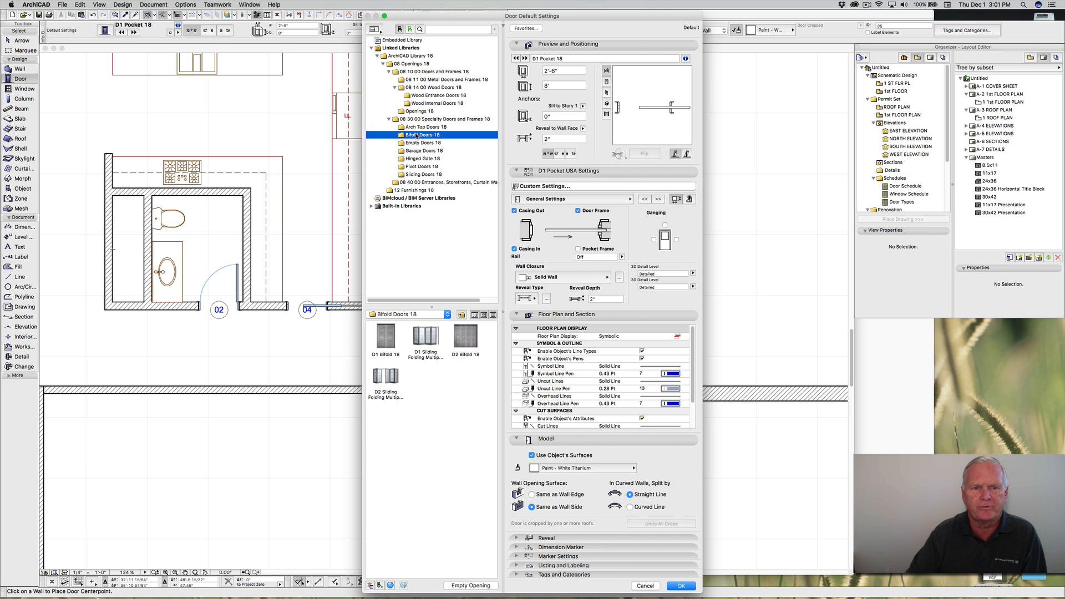
left_click(463, 344)
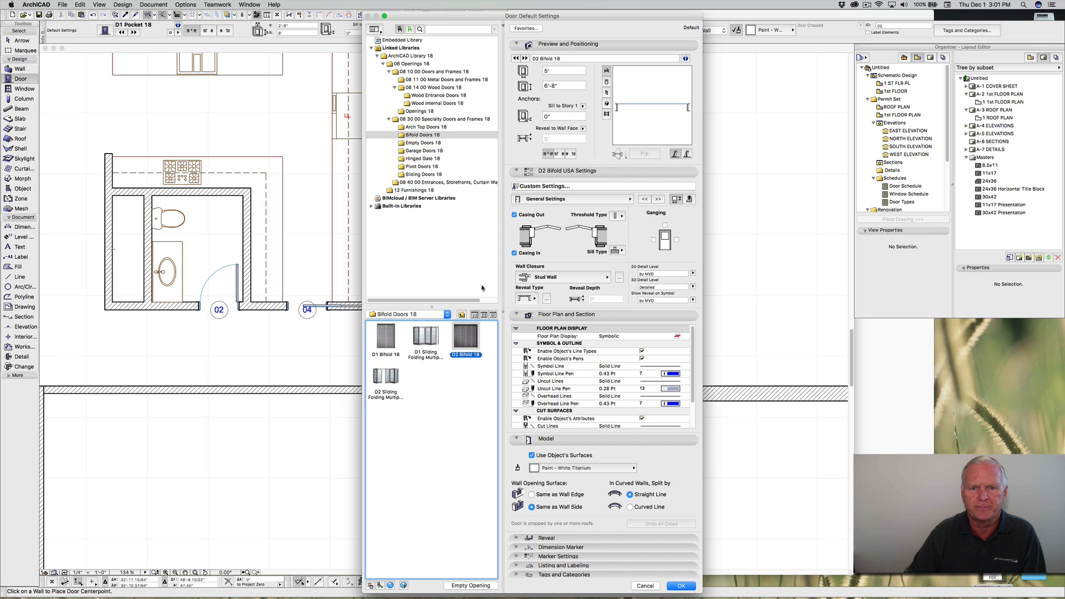
left_click(550, 72)
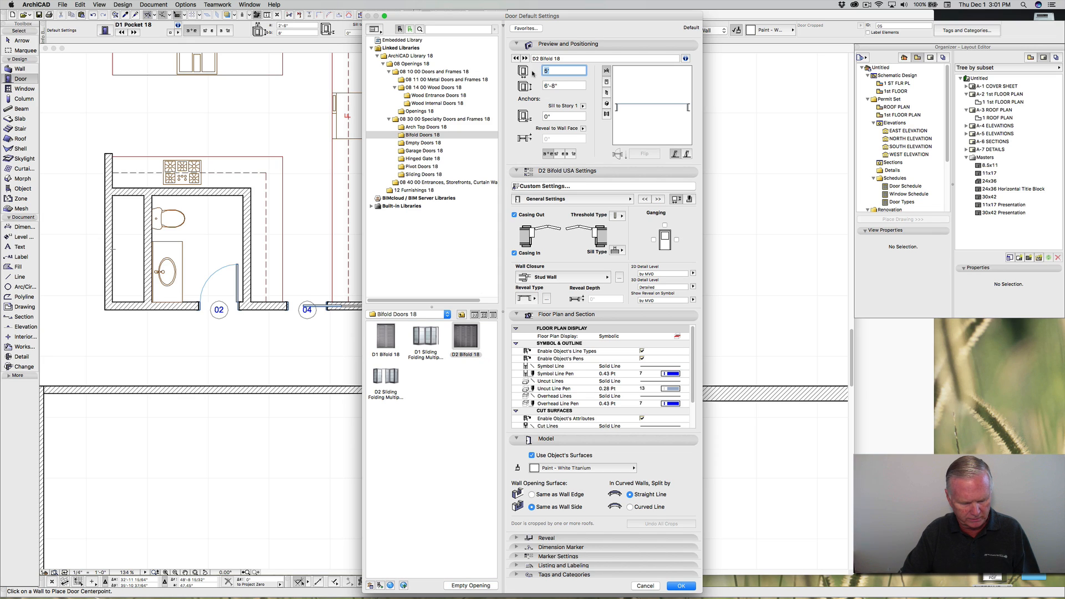
key("Tab")
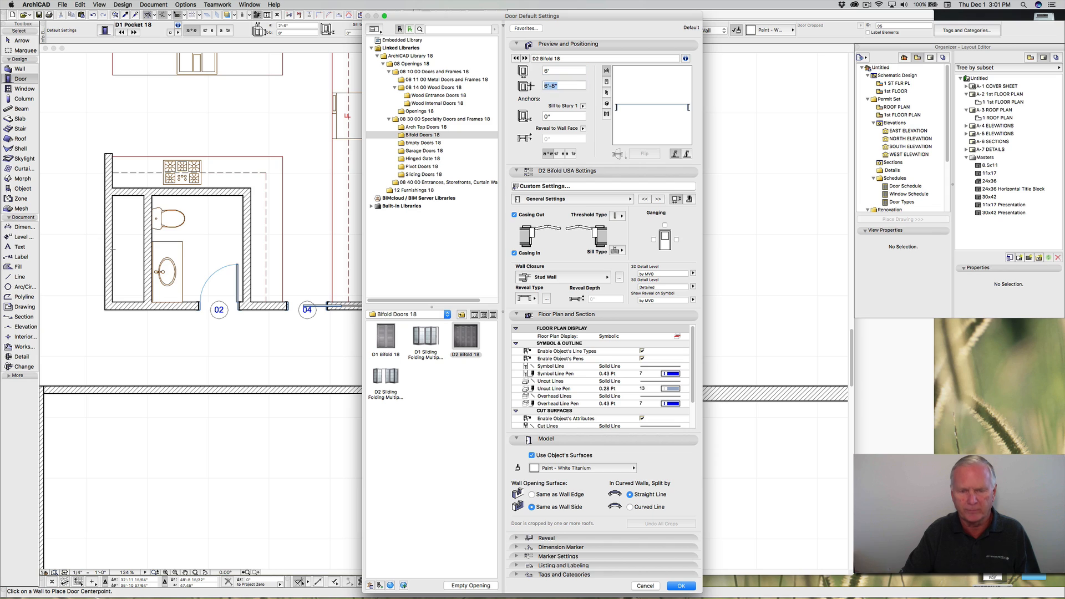
type("8")
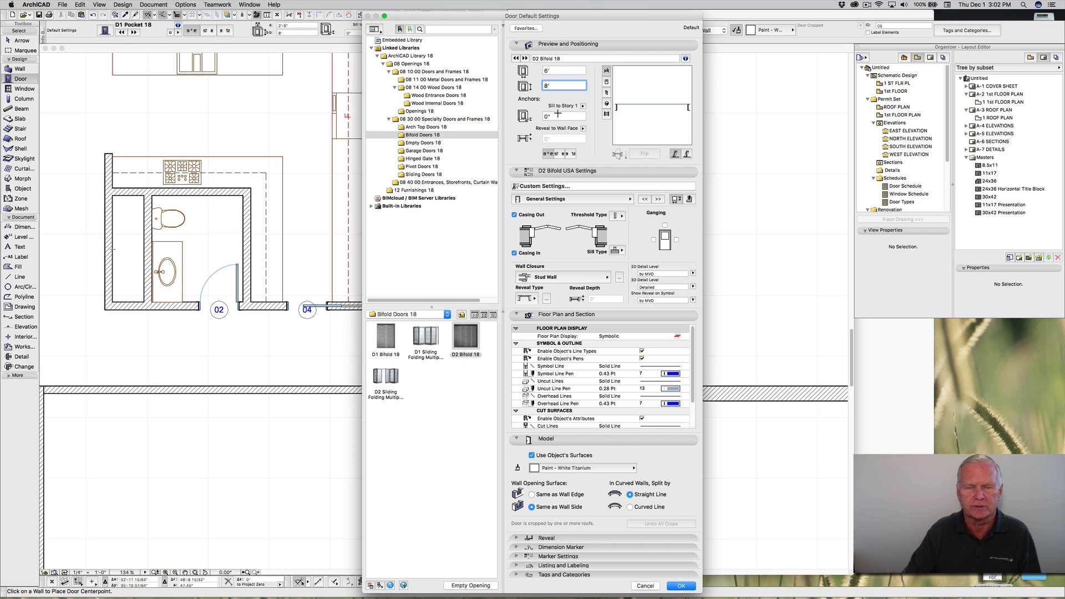
Step: Set the bifold door's 2D detail level to Detailed and its 2D symbolic opening width to 1', and accept the settings
left_click(692, 274)
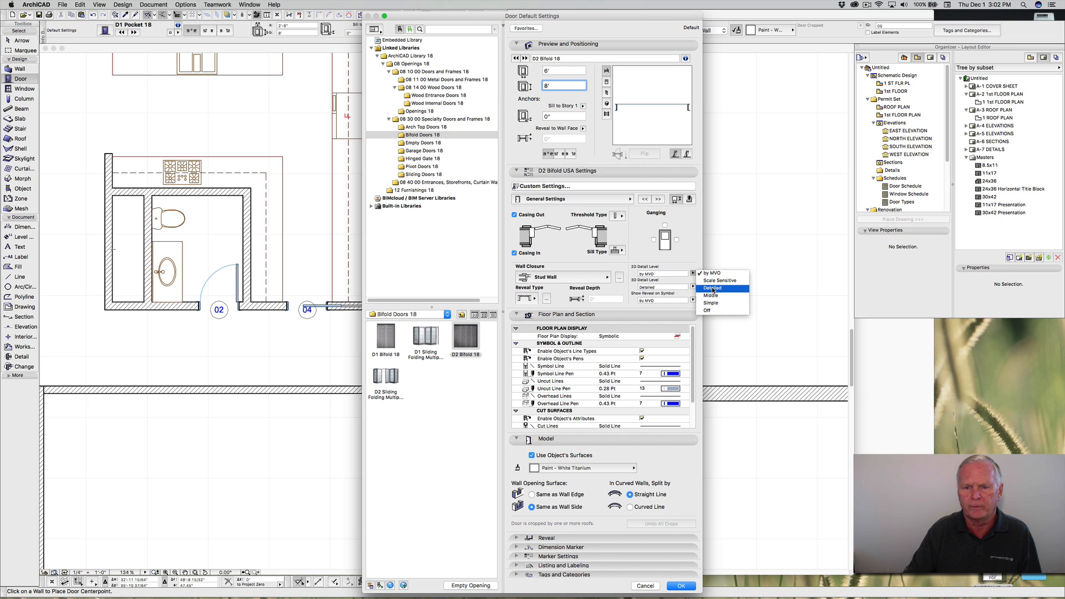
left_click(712, 288)
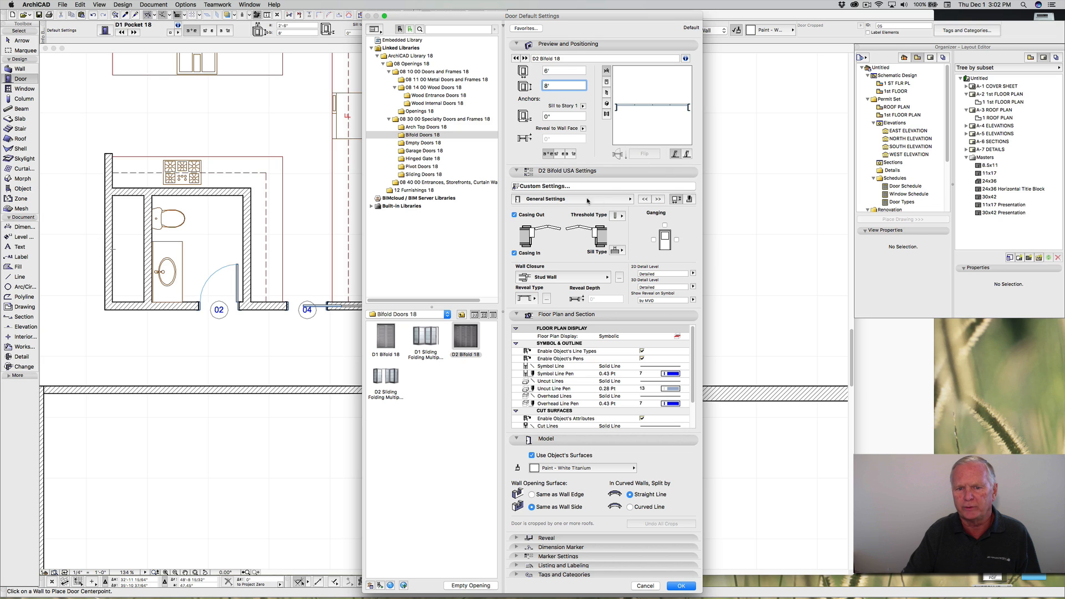
left_click(630, 200)
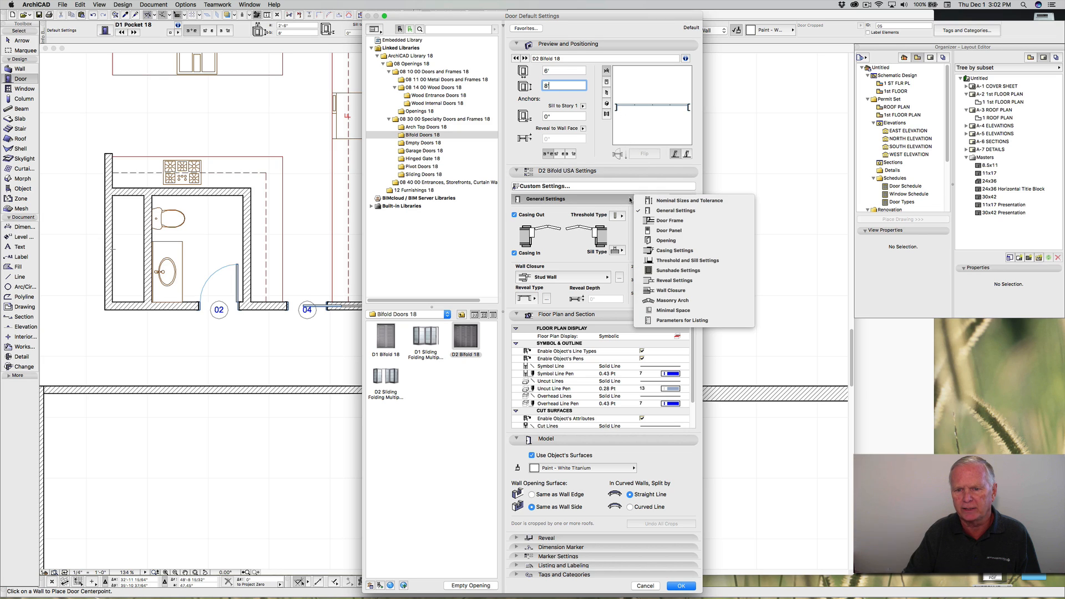
left_click(667, 241)
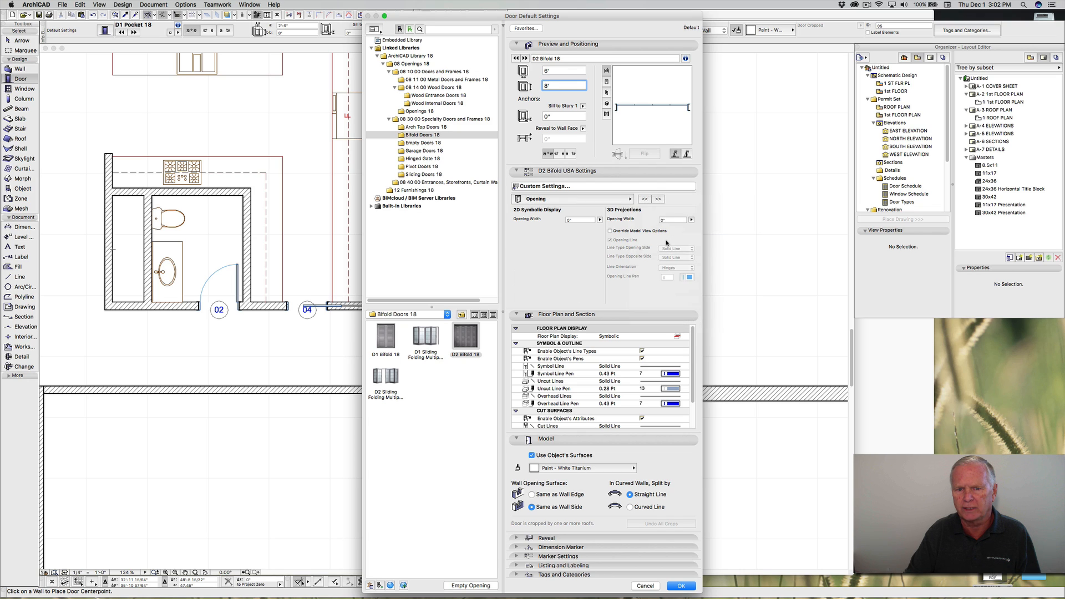
left_click(573, 220)
type("1")
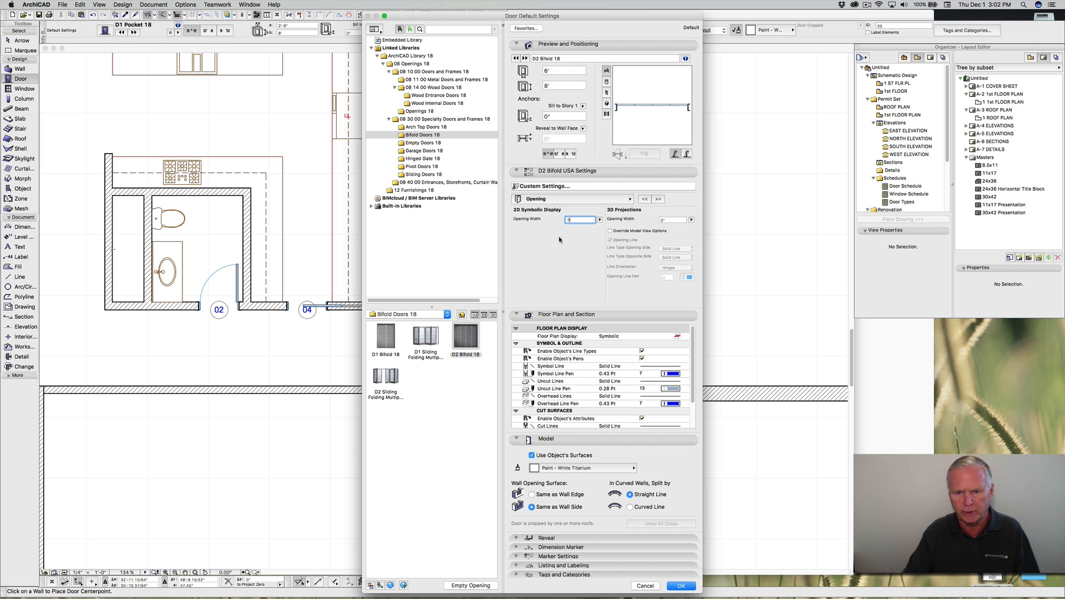
key("Tab")
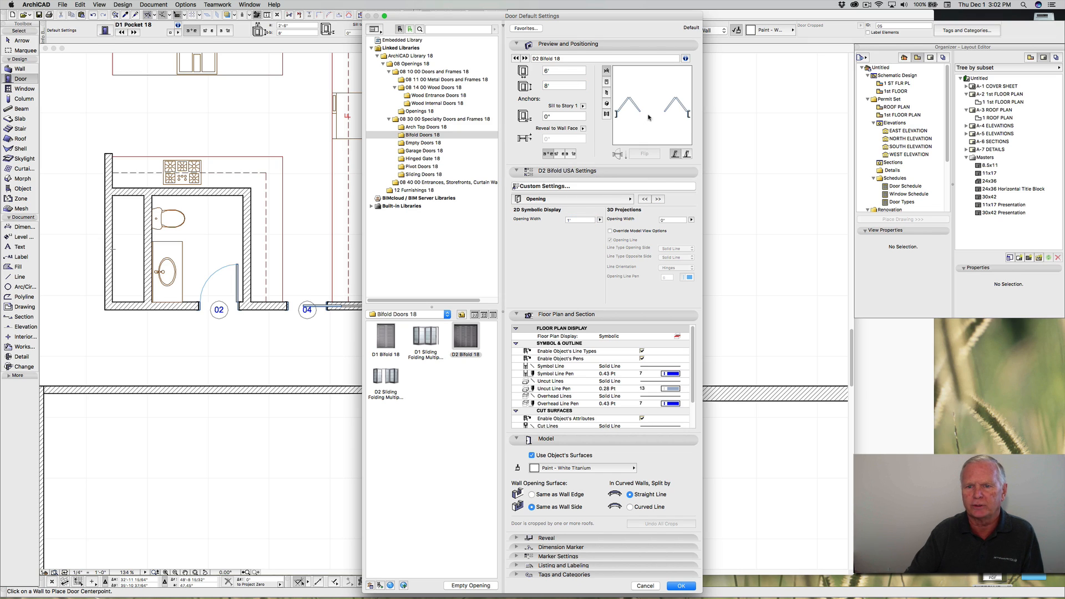
left_click(681, 587)
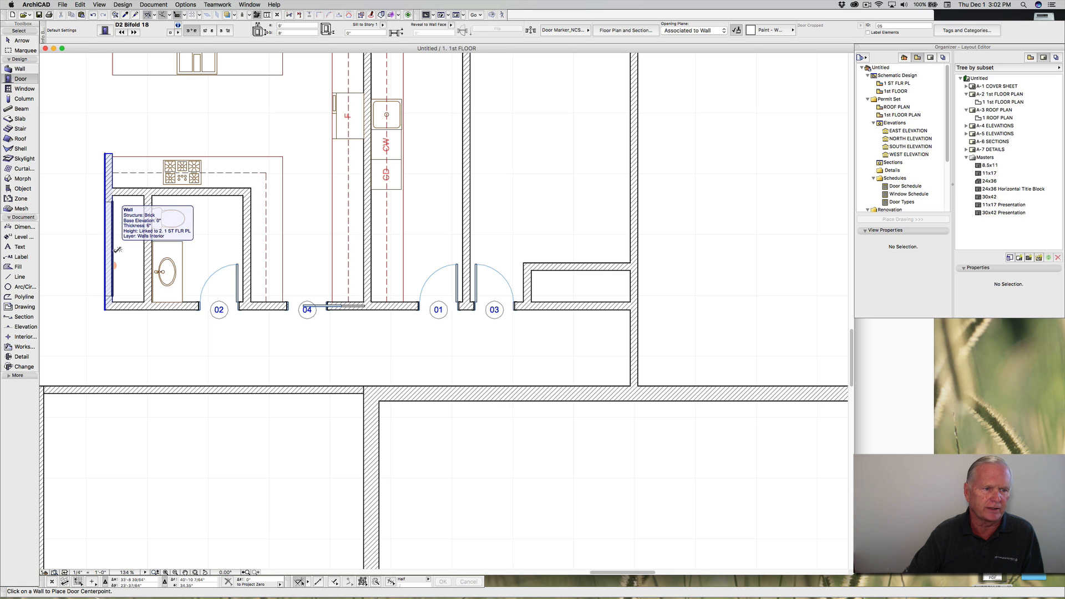
Step: Place outward-opening bifold doors centered on the closet beside the bathroom and on the small closet beside door 03
left_click(117, 250)
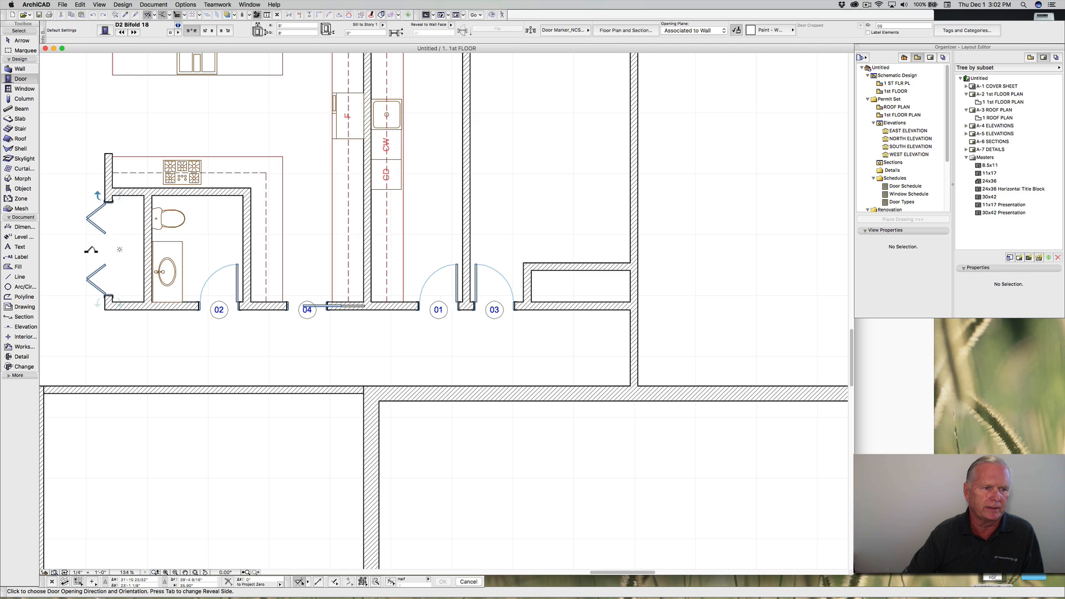
left_click(119, 249)
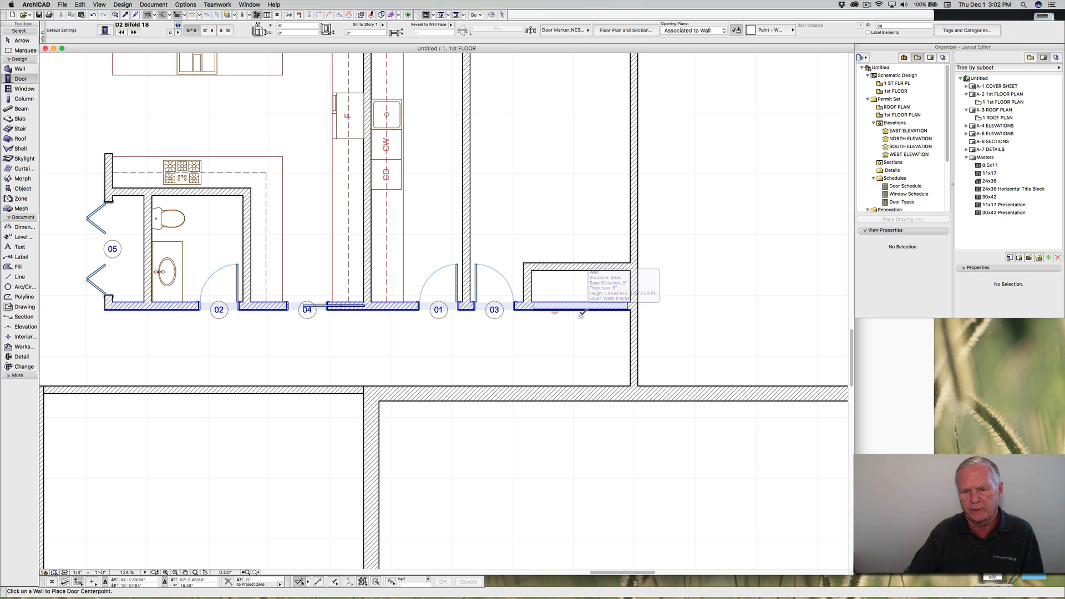
left_click(581, 315)
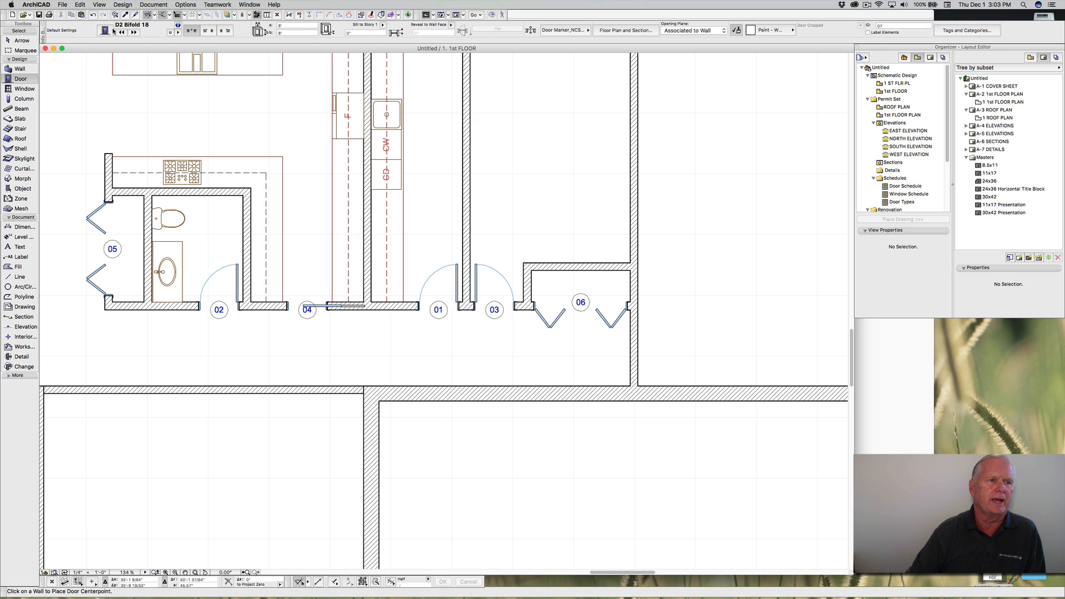
Step: Switch the door type to Simple Door Opening, set its width to 10', and place it centered in the wall between hallway and dining room
left_click(170, 32)
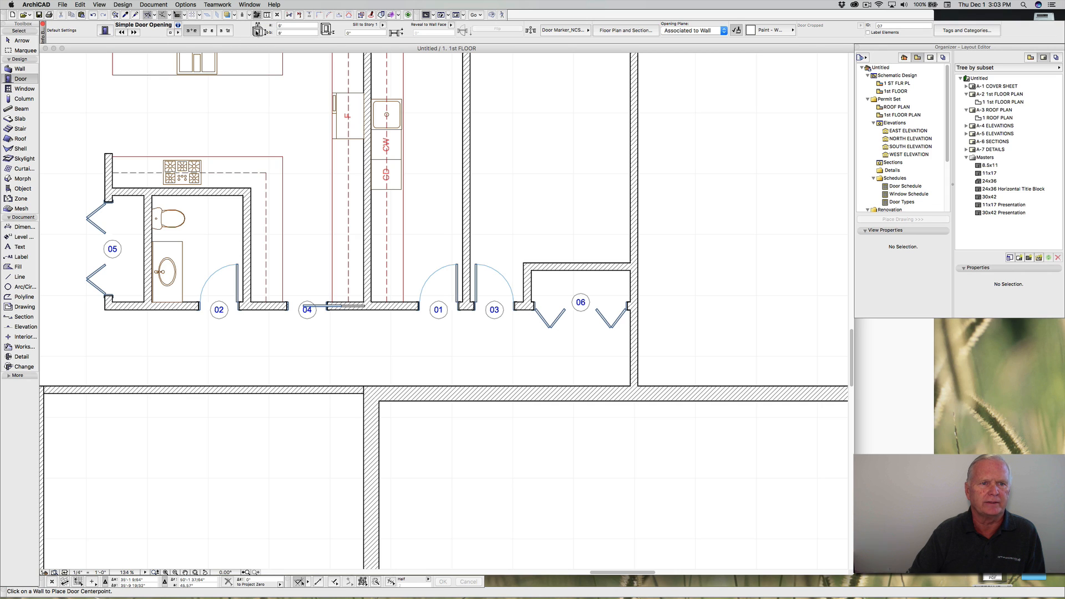
left_click(283, 25)
type("1")
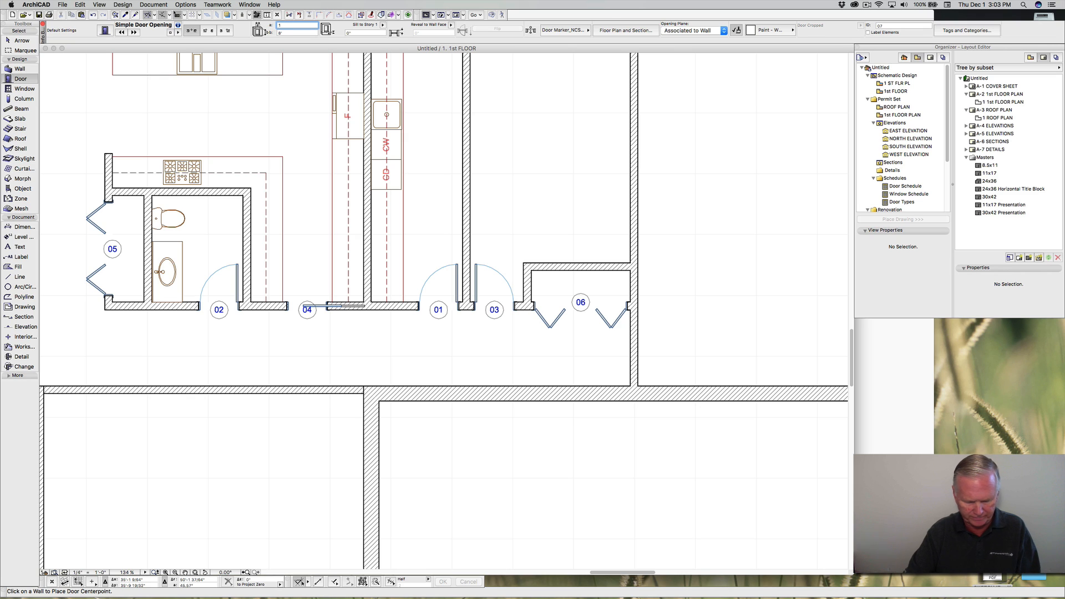
type("0'")
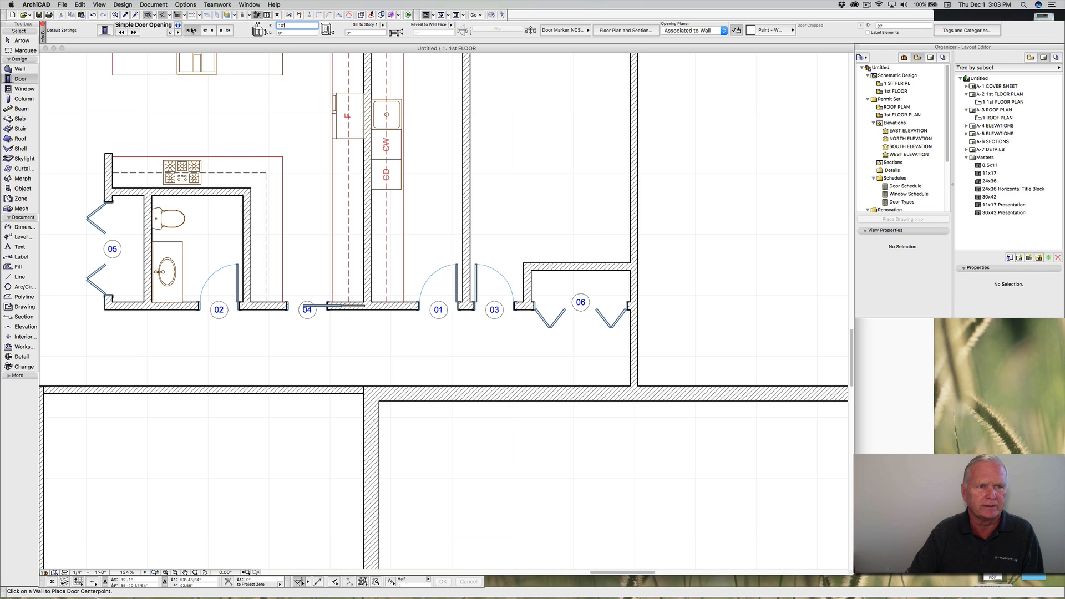
left_click(204, 399)
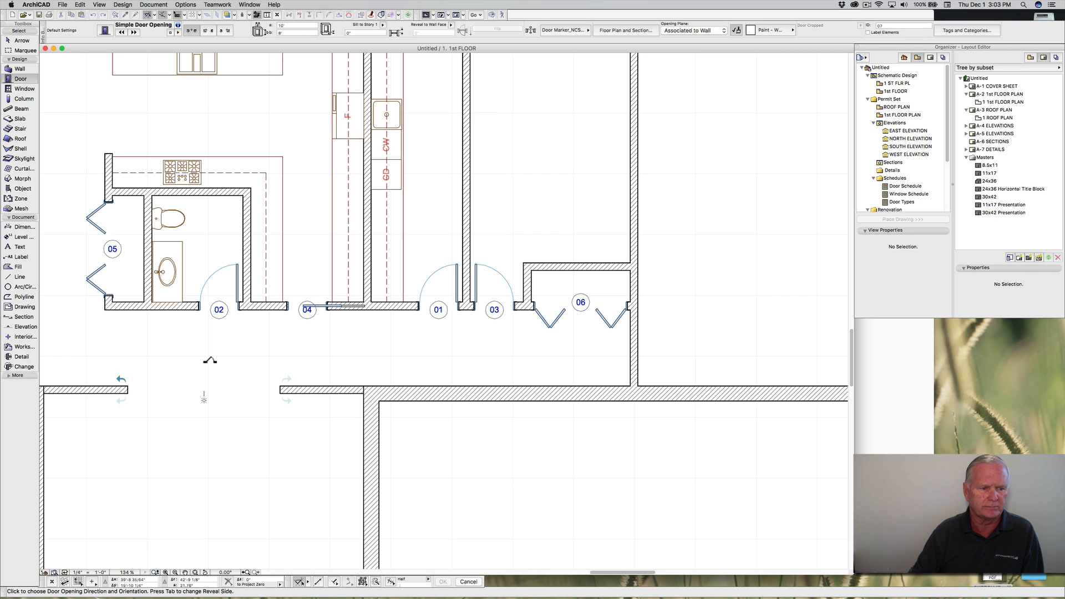
left_click(210, 361)
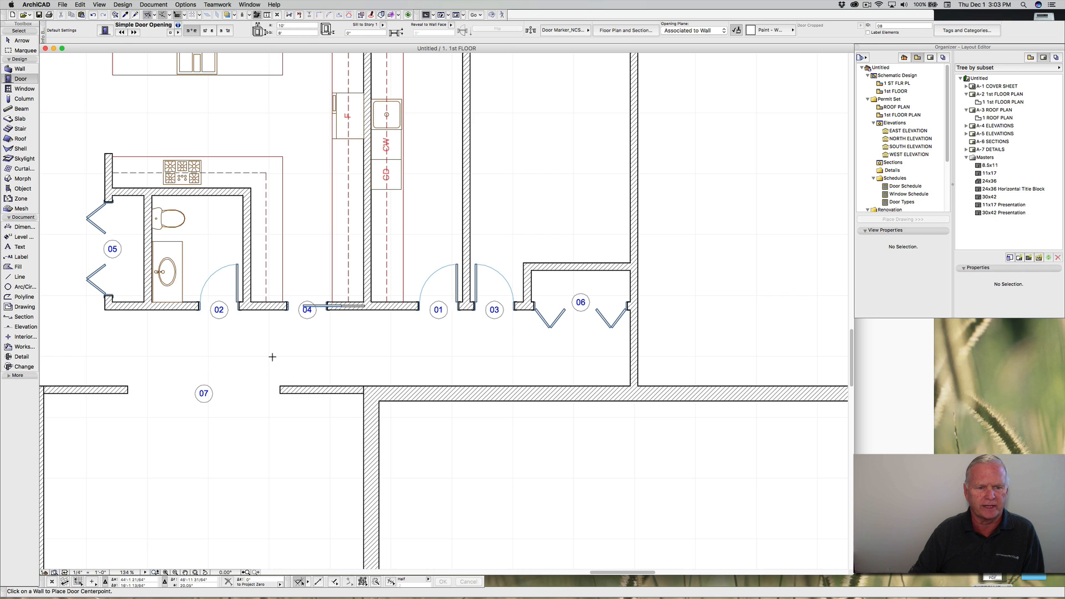
Step: Consult the hand sketch SKETCH IE.pdf in Acrobat for the exterior door locations, and return to the ArchiCAD floor plan
scroll(297, 341, "down", 5)
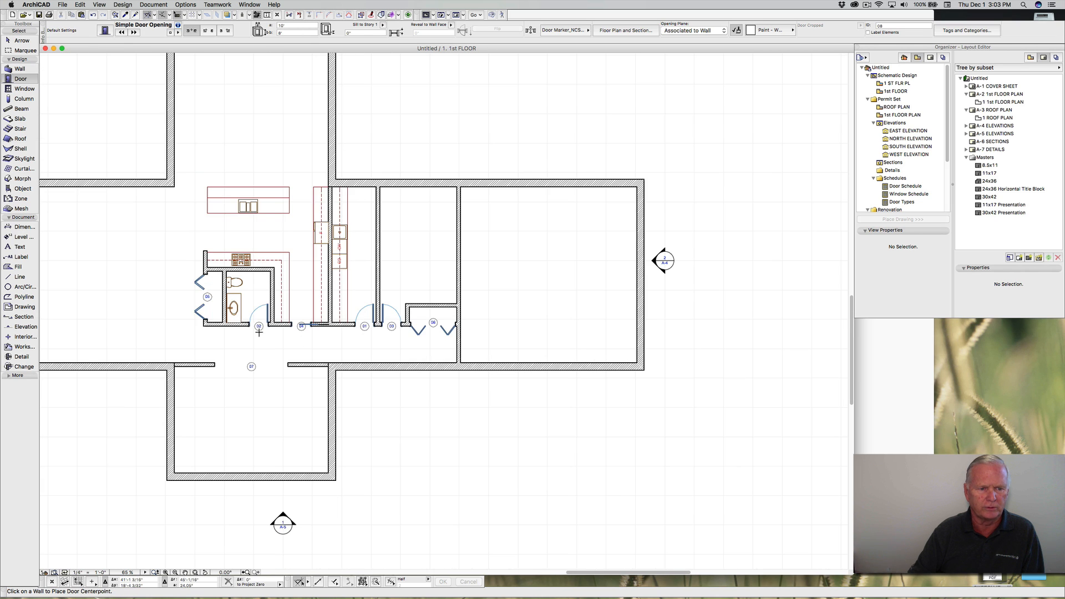
middle_click_drag(259, 331, 409, 360)
scroll(408, 361, "up", 2)
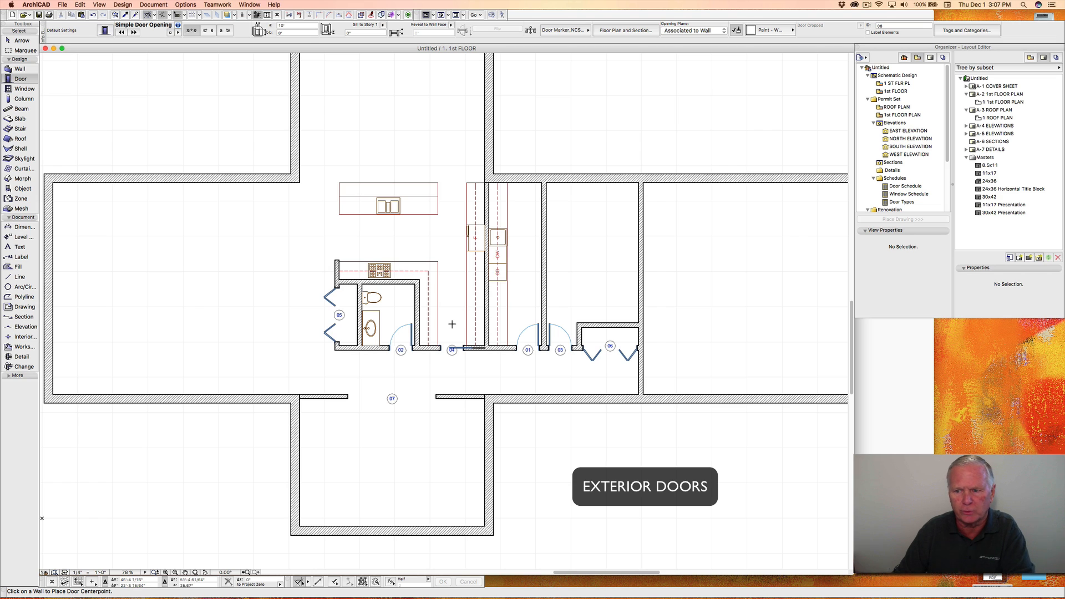
left_click(887, 403)
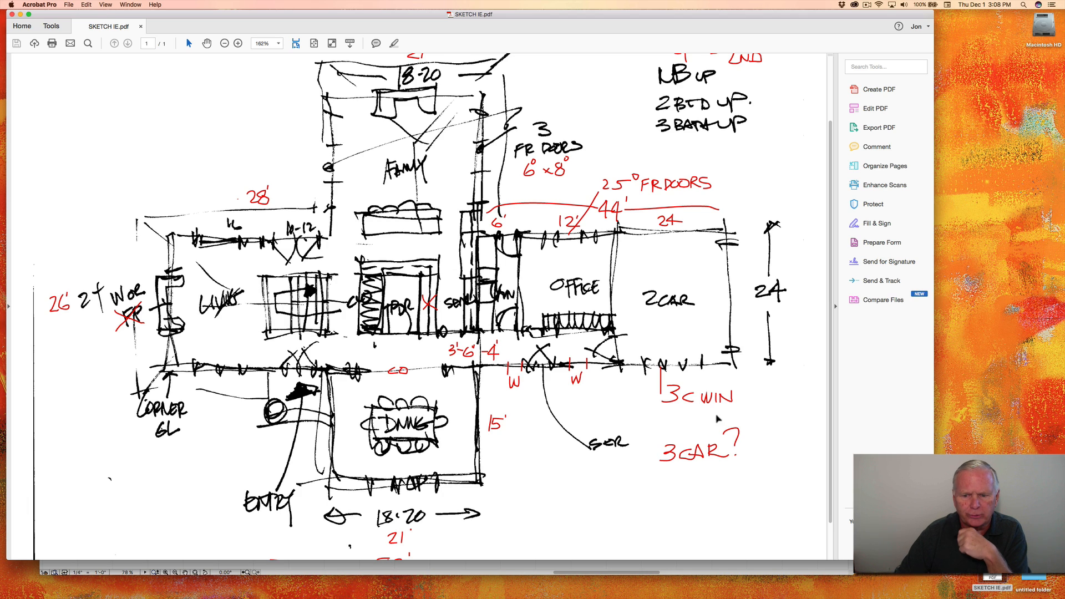
left_click(799, 567)
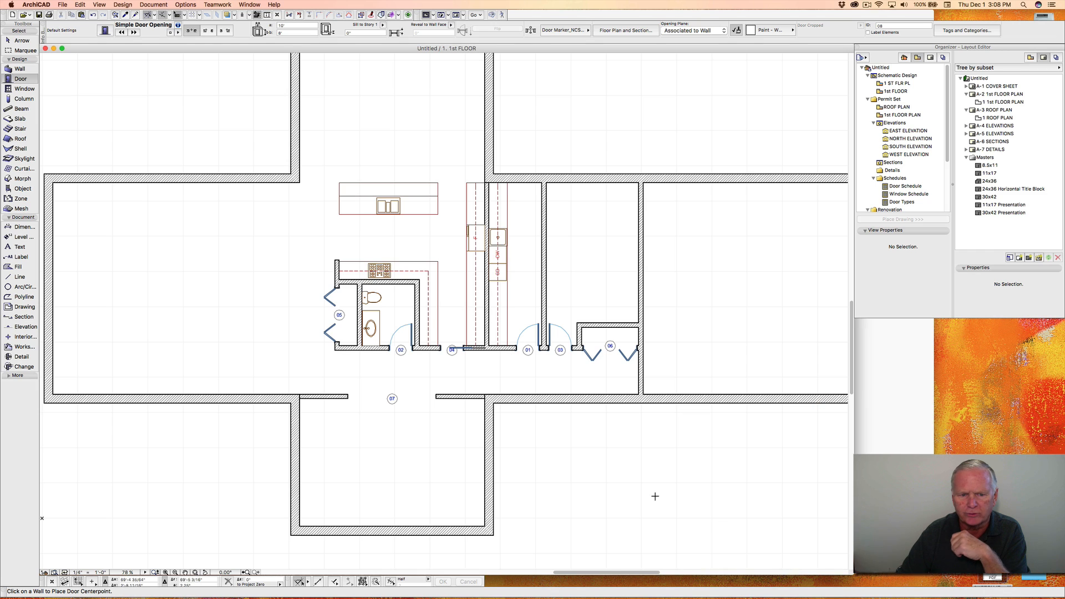
Step: Choose the D1 Garage 1 18 door from the Garage Doors 18 library folder as the default door
middle_click_drag(573, 416, 498, 410)
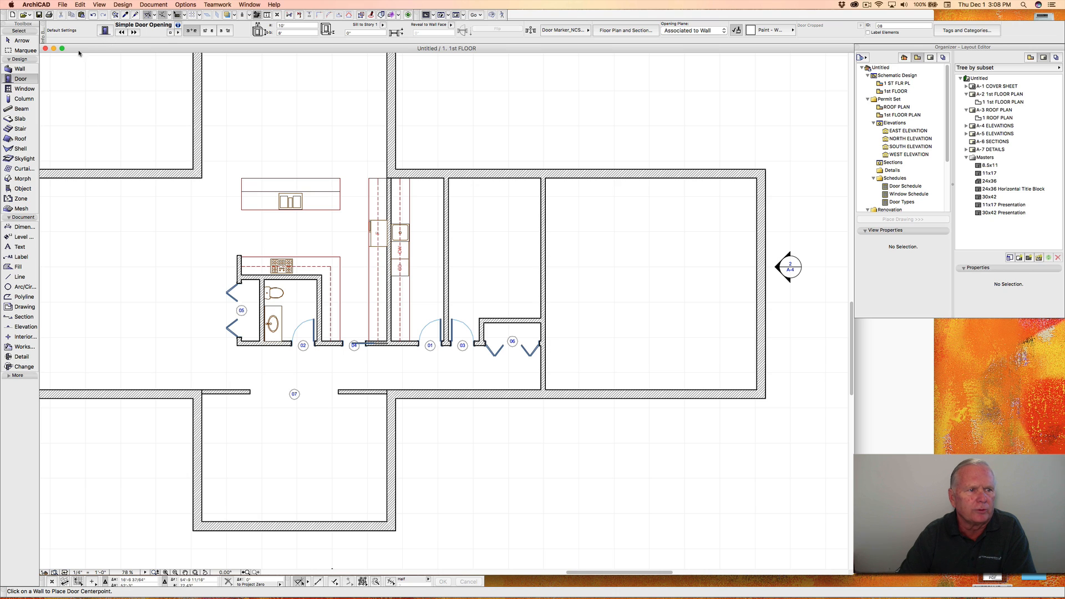
left_click(105, 31)
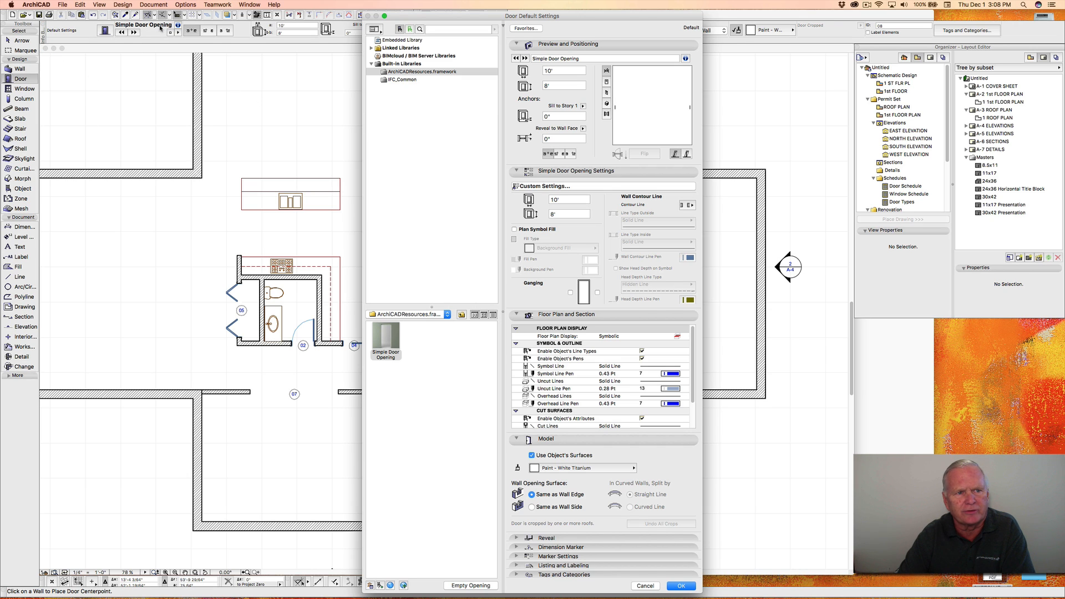
left_click(371, 49)
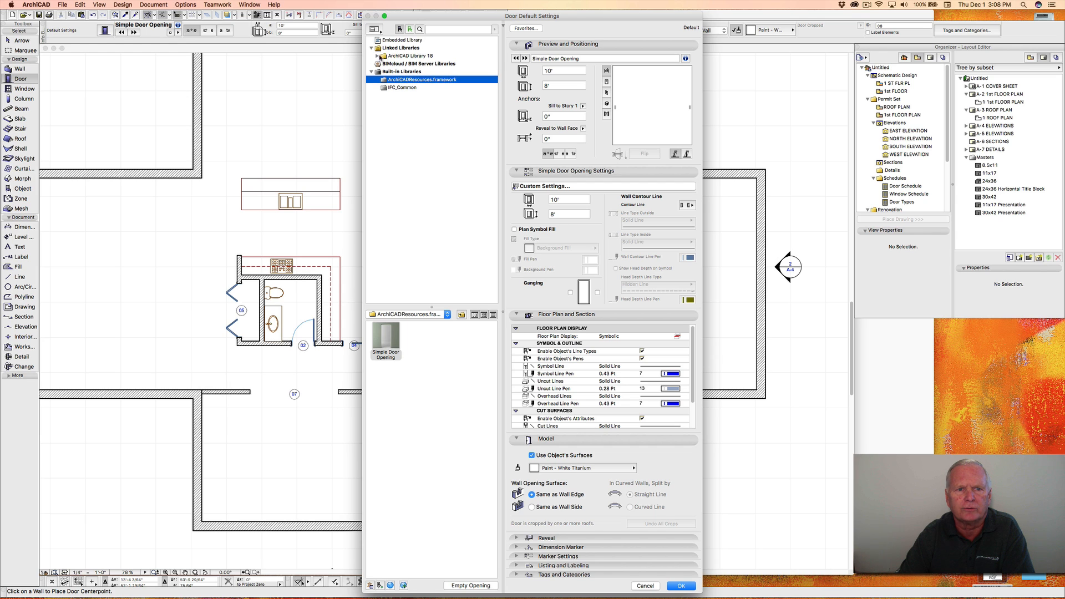
left_click(378, 56)
left_click(382, 64)
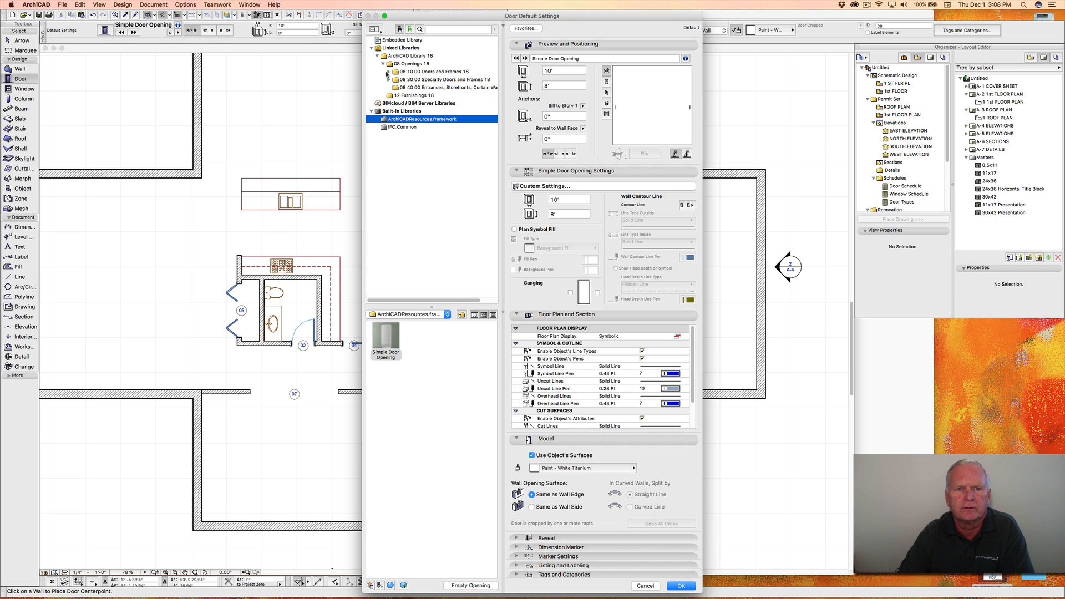
left_click(388, 72)
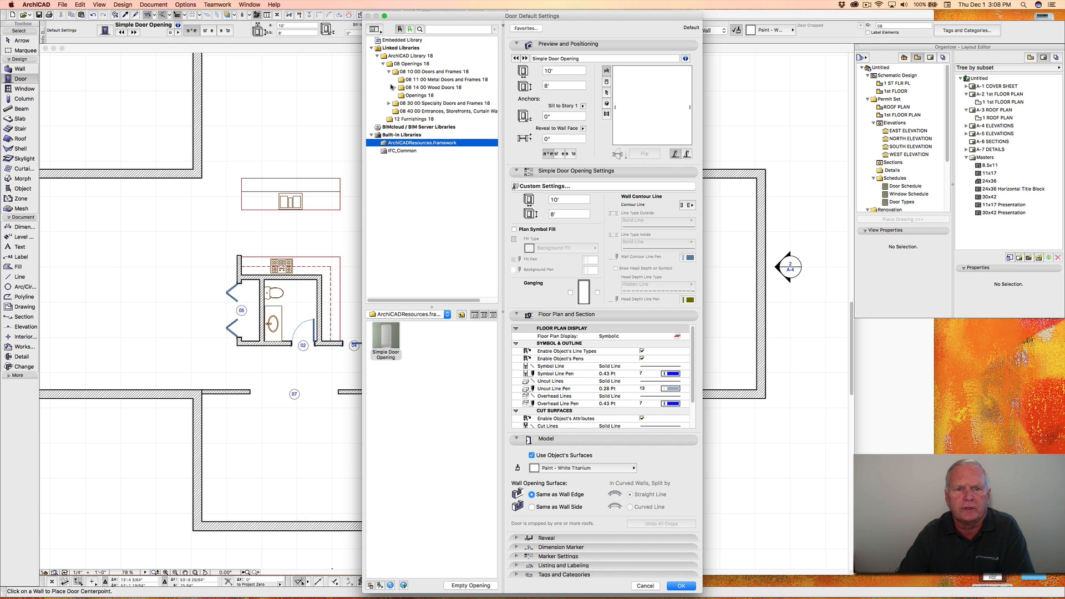
left_click(394, 87)
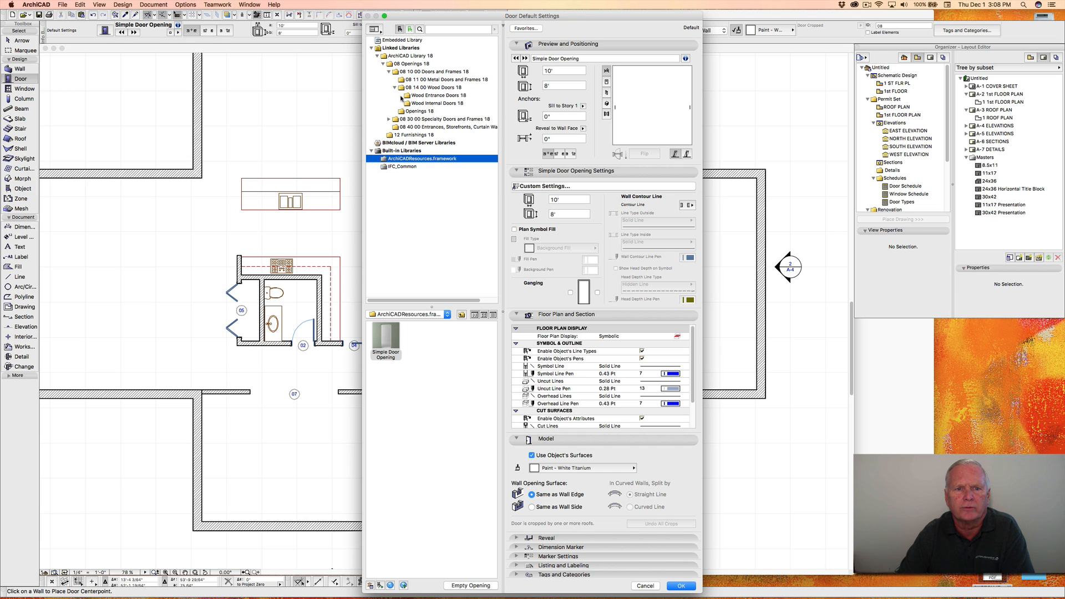
left_click(408, 96)
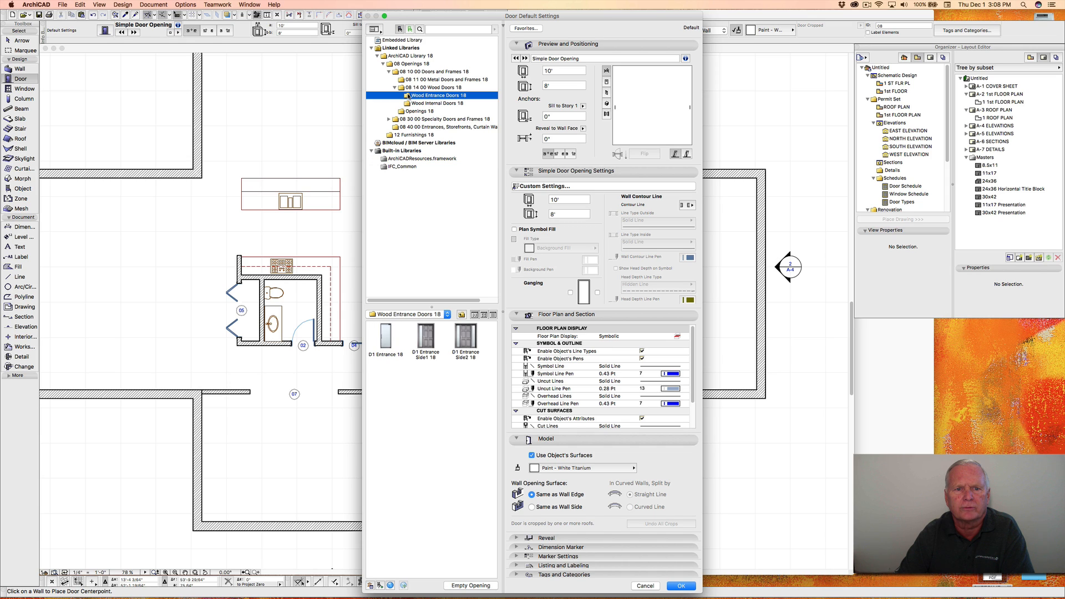
left_click(389, 119)
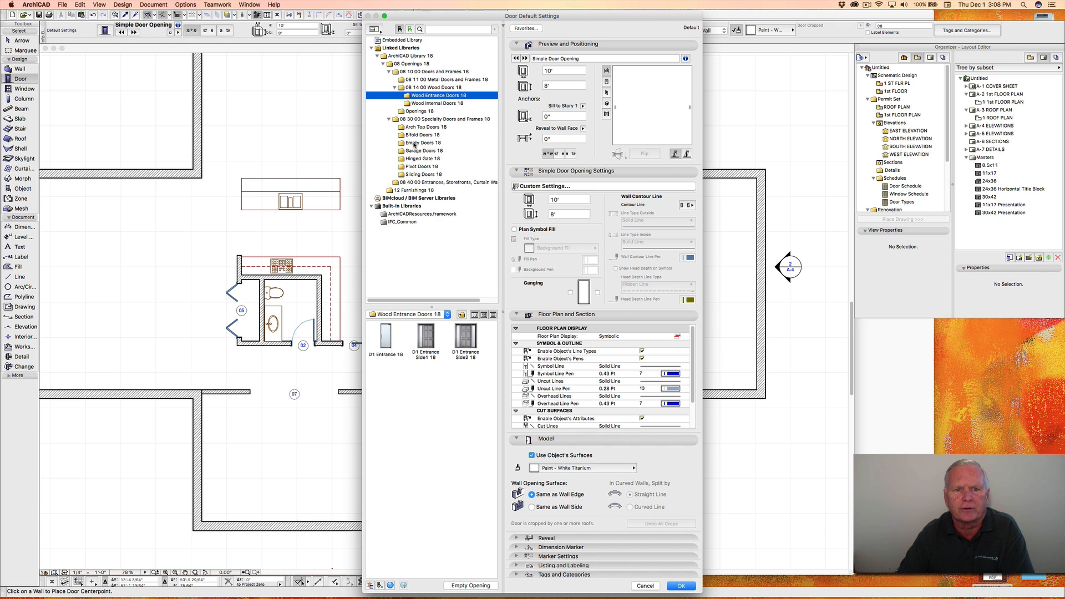
left_click(412, 151)
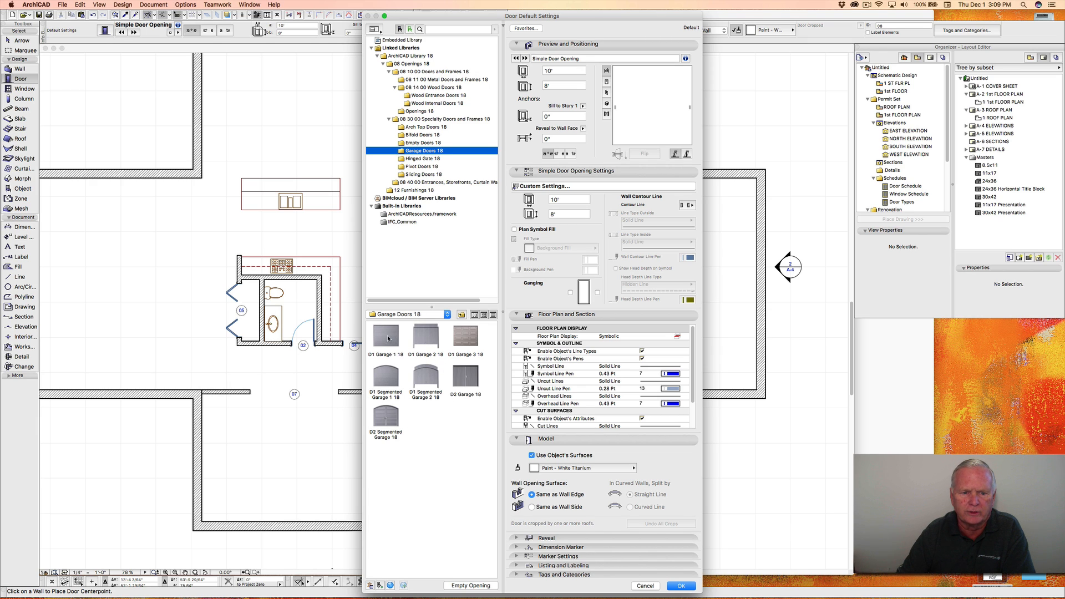
left_click(387, 337)
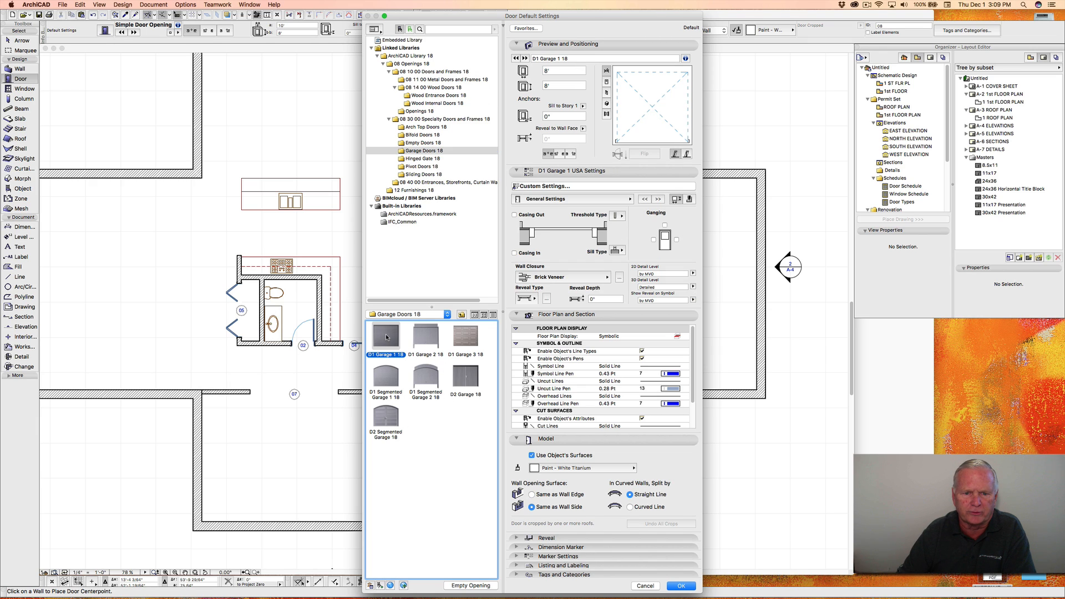
Step: Set the garage door to 18' wide with Detailed 2D detail level and place it centered in the garage's outer end wall, opening inward
left_click(554, 70)
type("1")
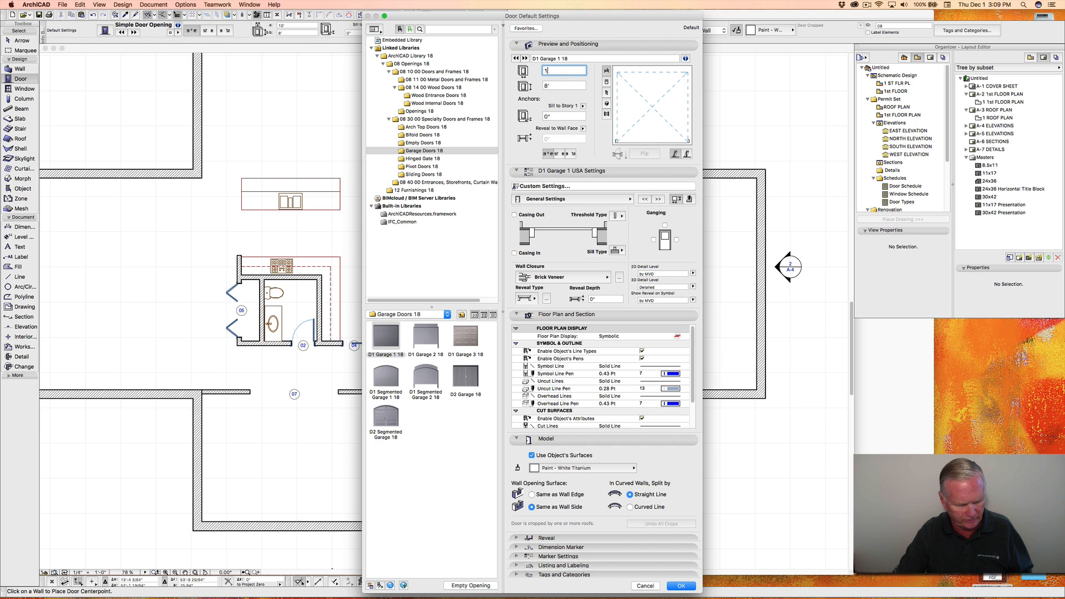
type("8")
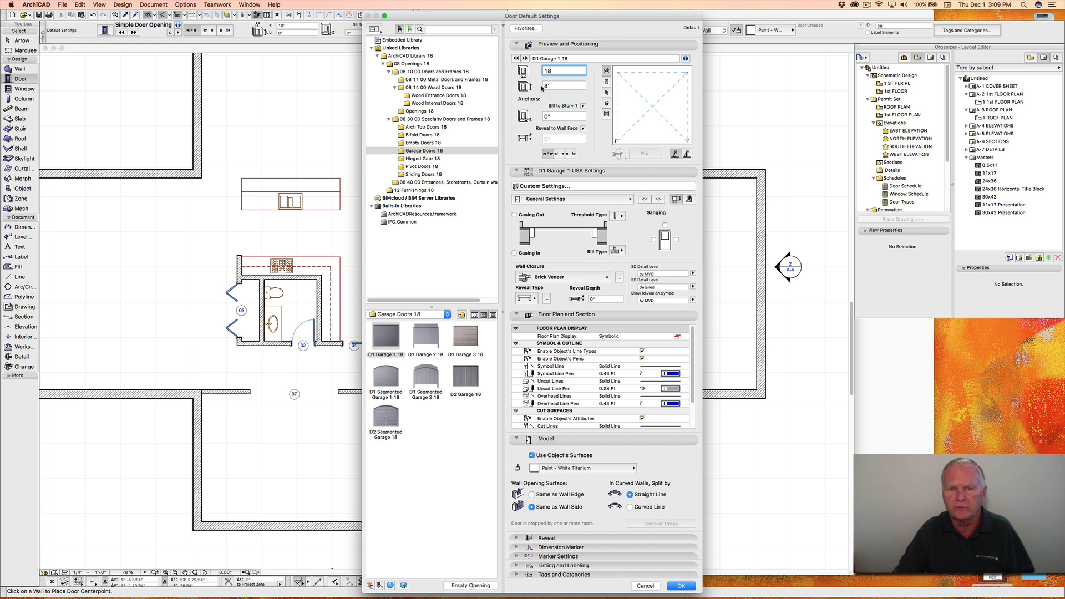
type("'")
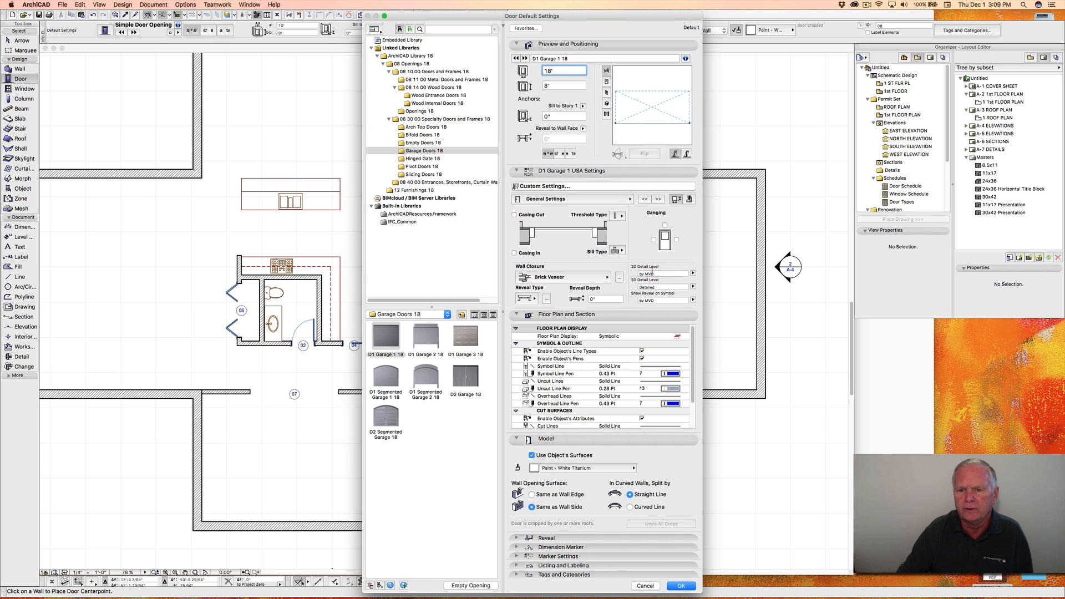
left_click(693, 274)
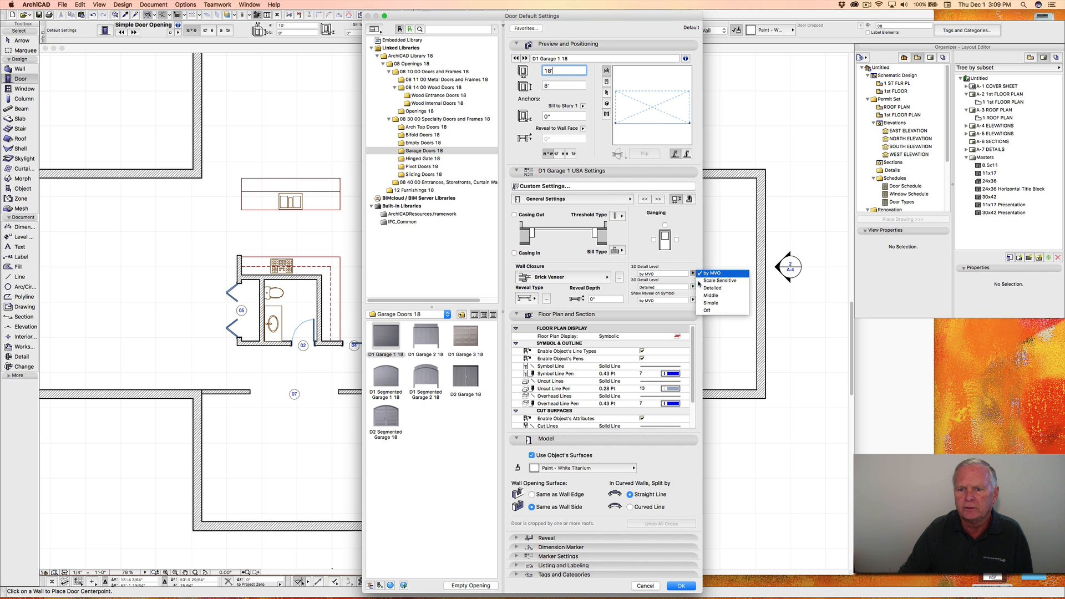
left_click(716, 286)
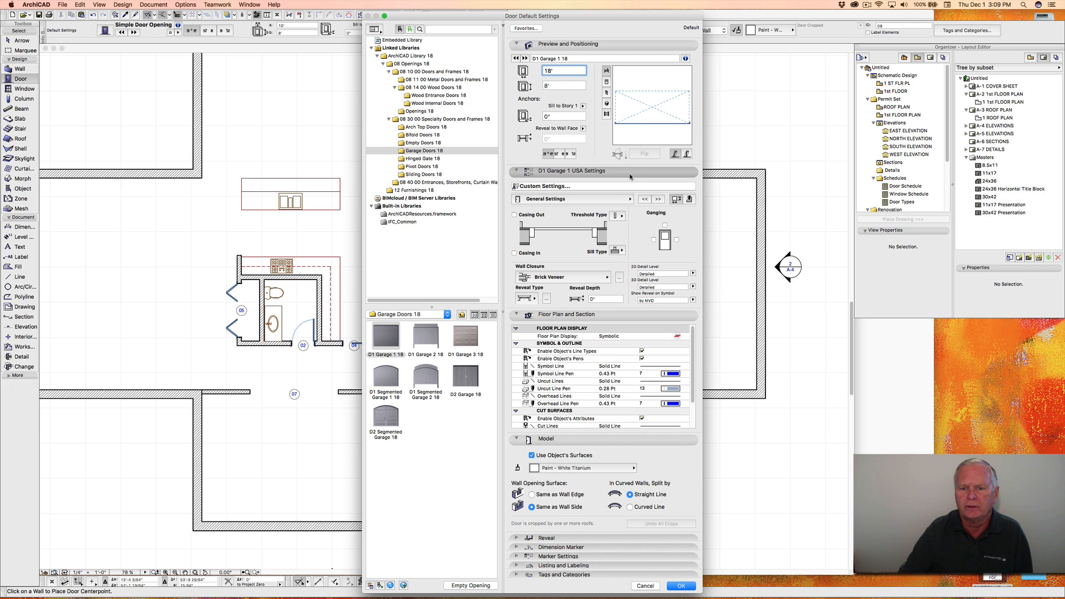
left_click(679, 585)
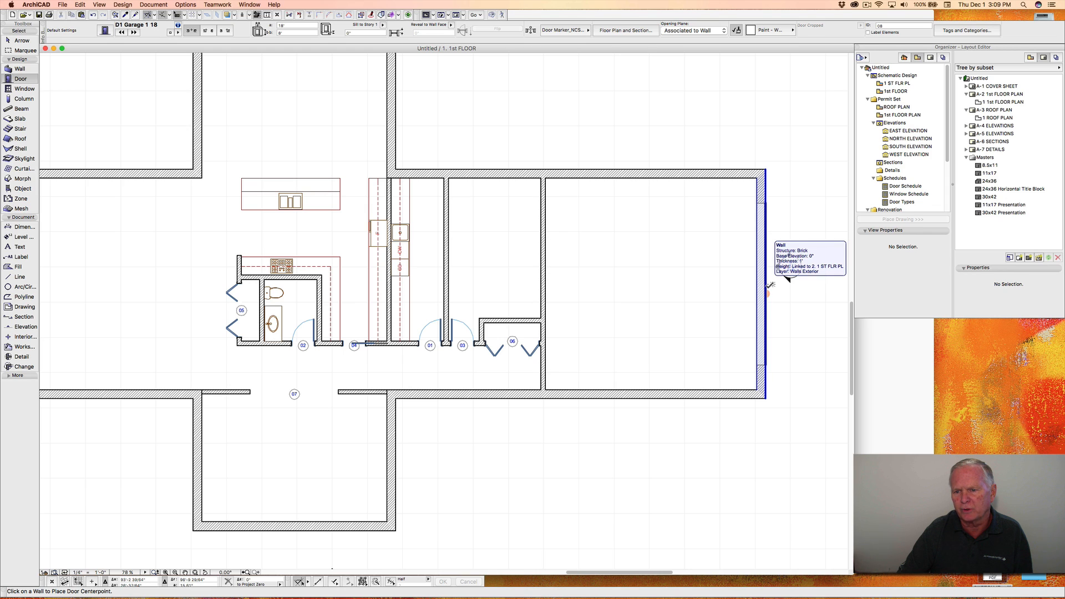
left_click(768, 285)
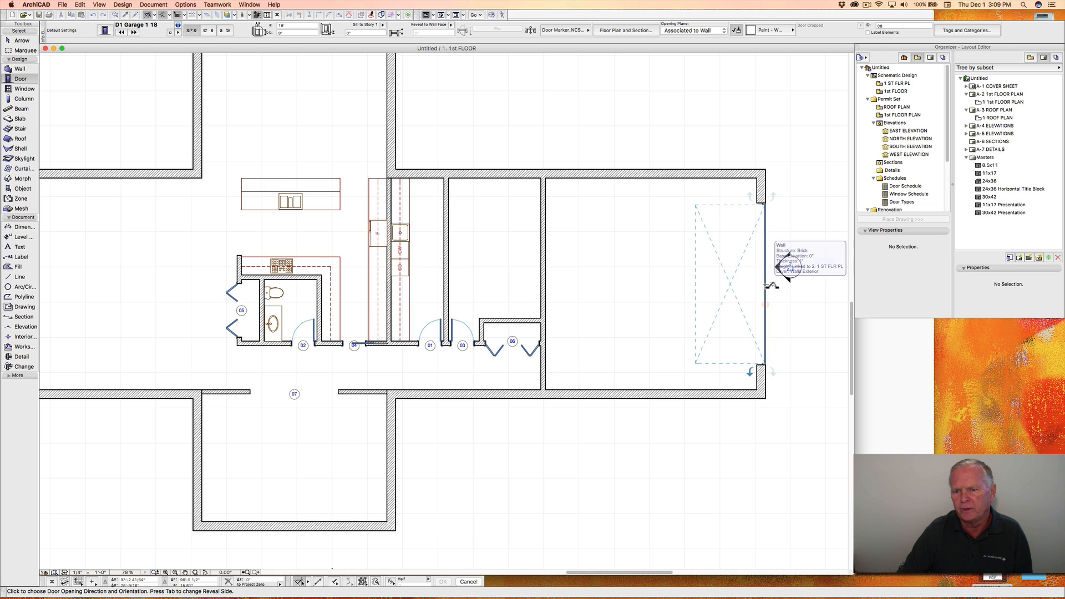
left_click(735, 285)
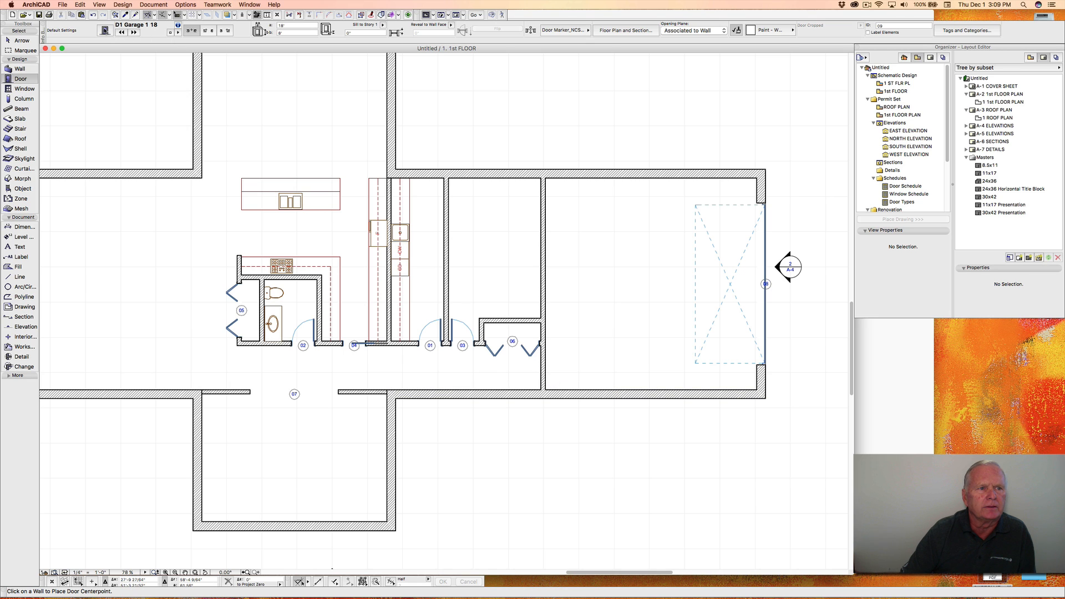
Step: Choose the D1 Entrance 18 door from the Wood Entrance Doors 18 library folder as the default door
left_click(104, 30)
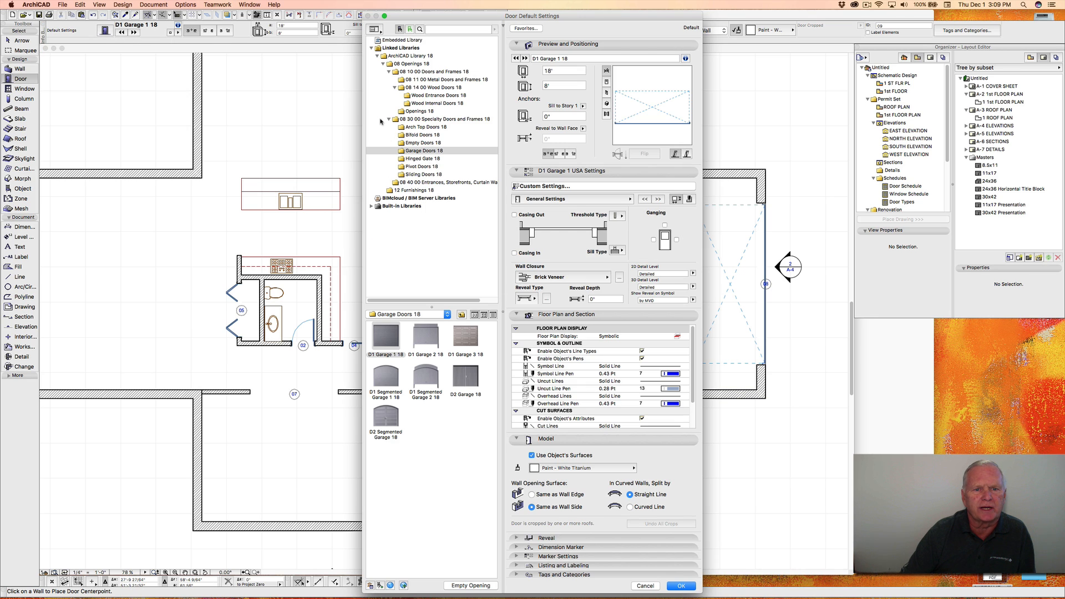
left_click(418, 104)
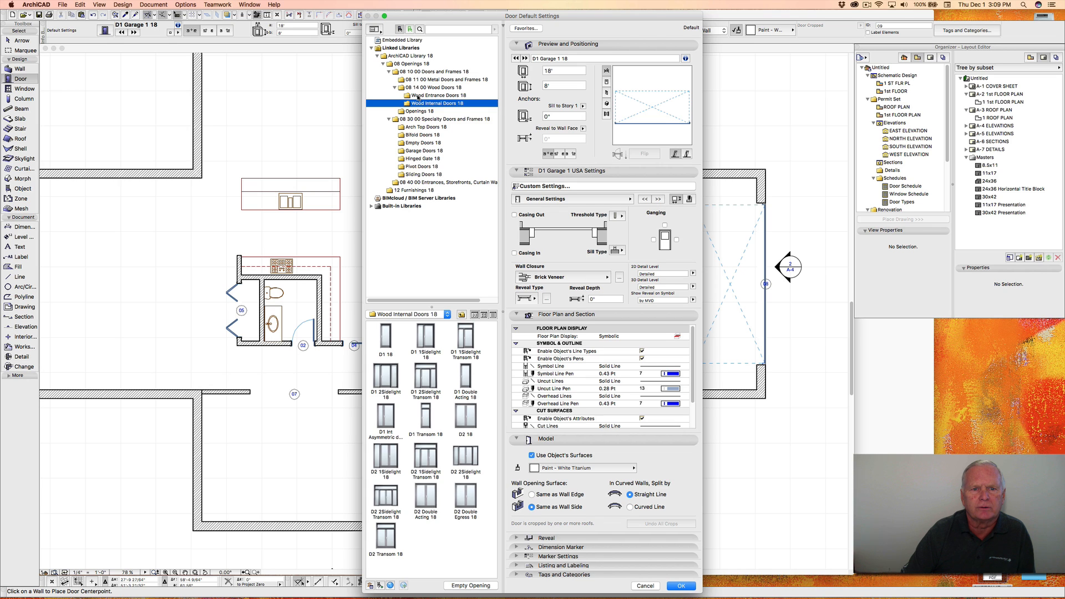
left_click(418, 96)
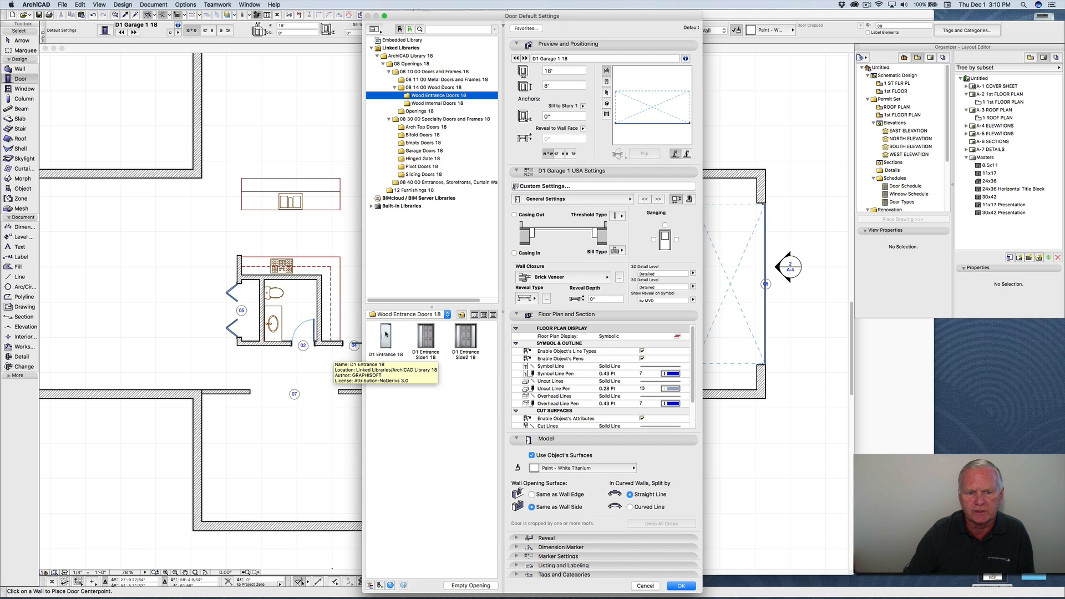
left_click(385, 333)
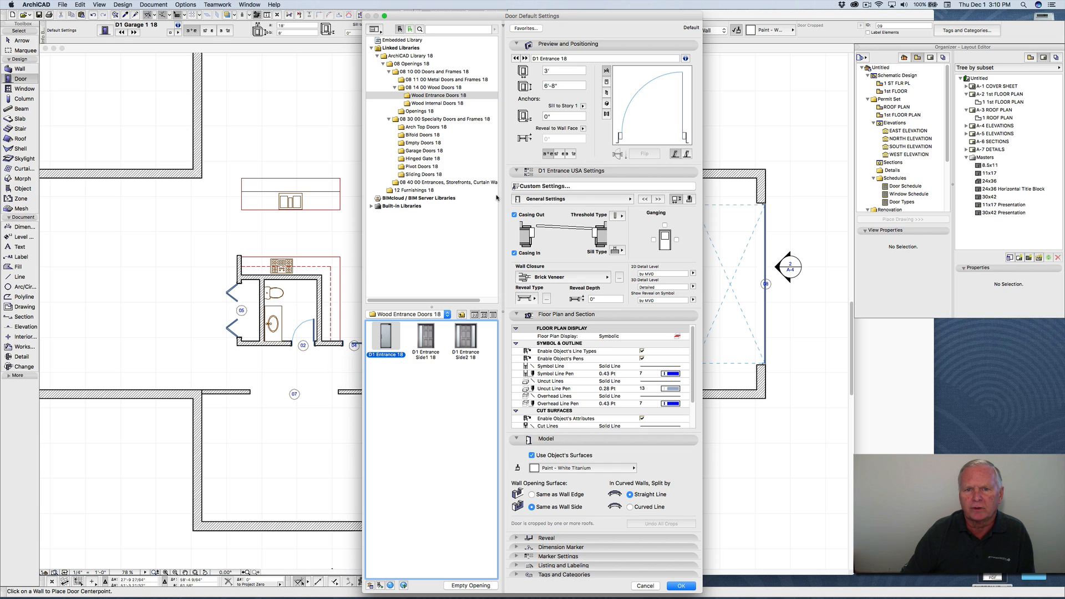
Step: Set the entrance door's height to 8' and its 2D detail level to Detailed
left_click(555, 86)
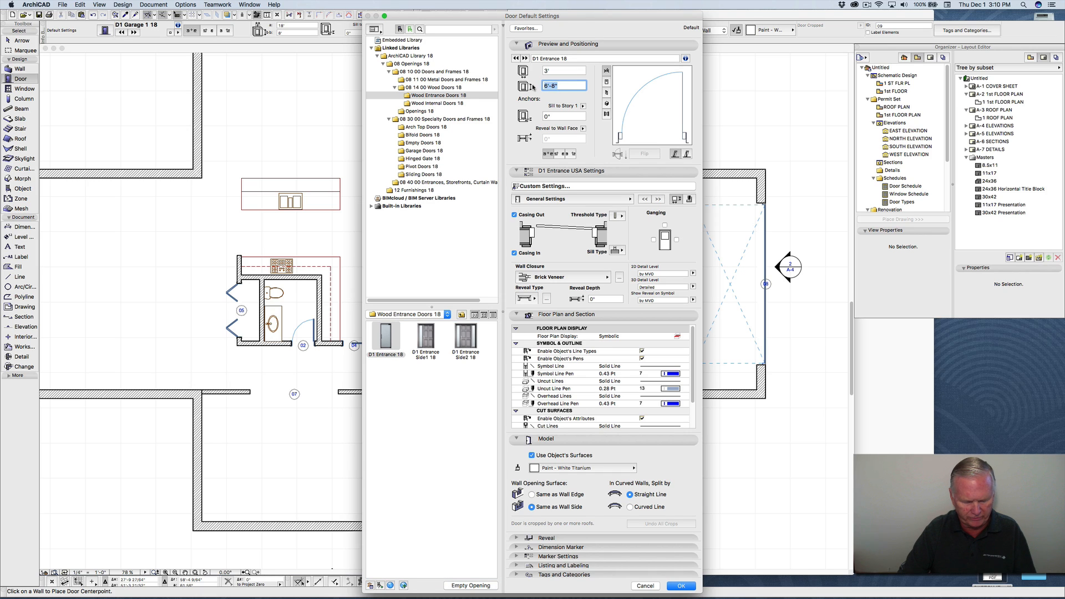
type("8'")
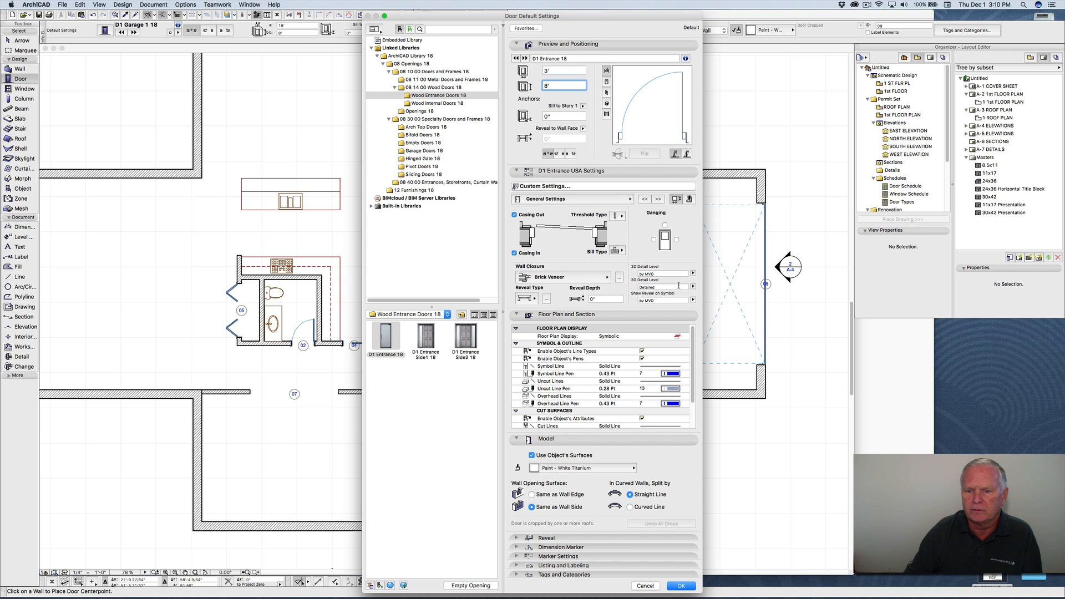
left_click(692, 274)
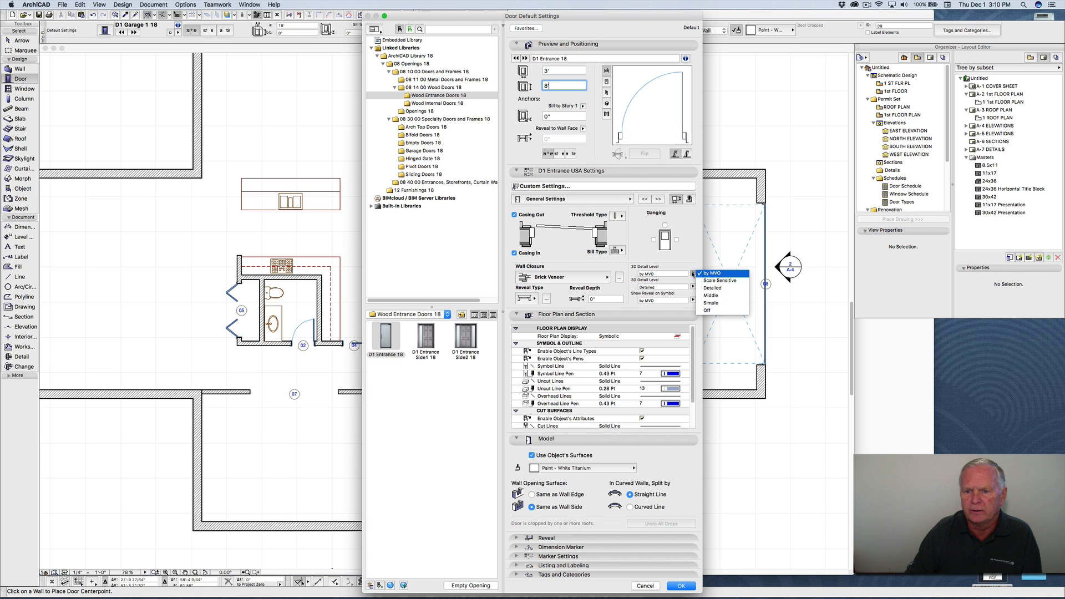
left_click(713, 283)
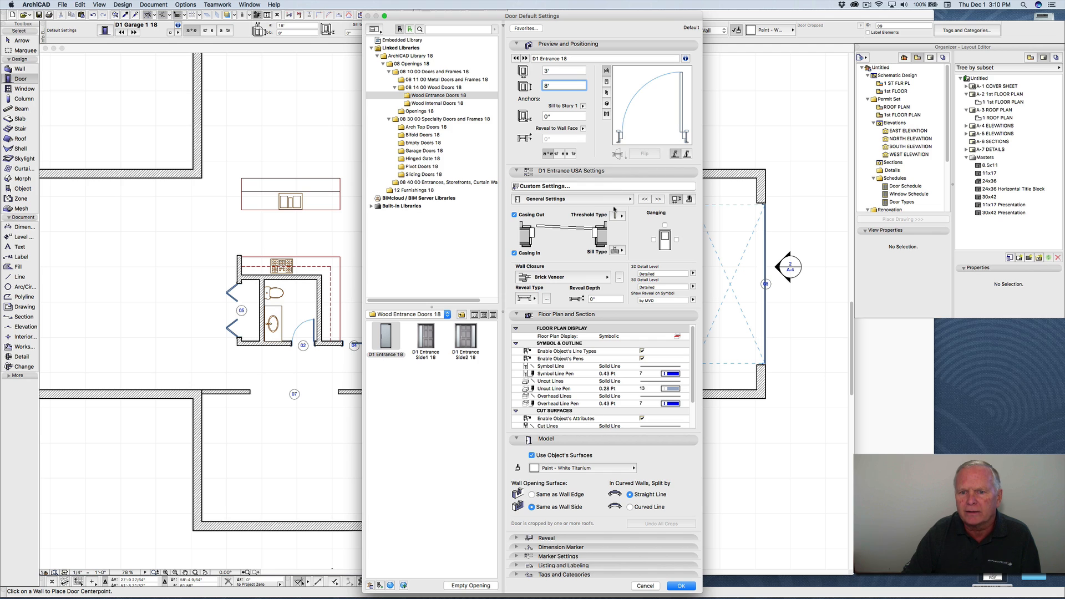
Step: Set the entrance door's uniform frame width to 3/4" in the Door Frame settings
left_click(630, 200)
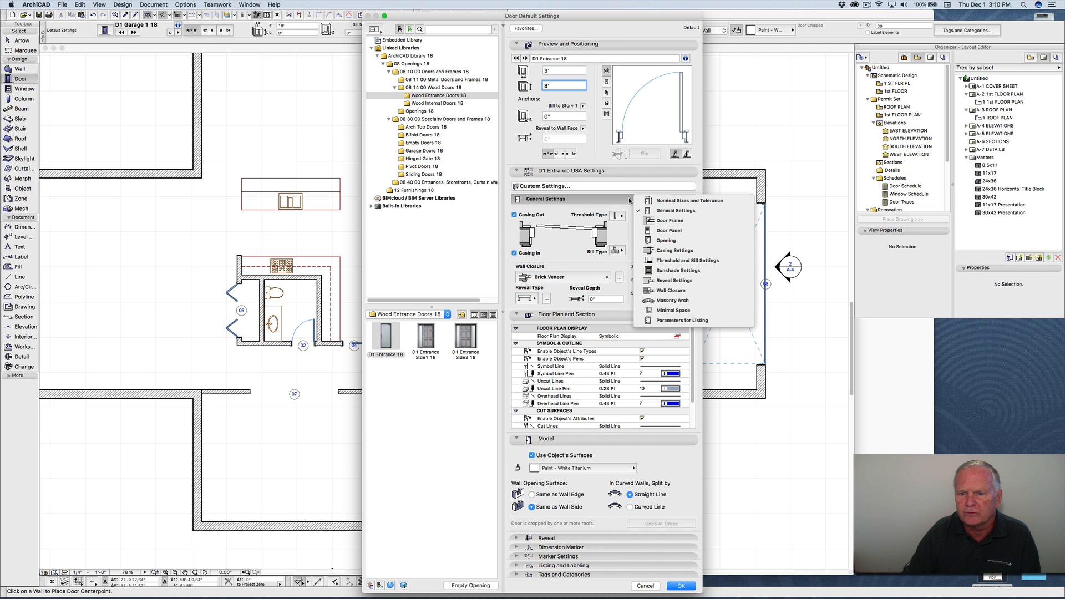
left_click(667, 221)
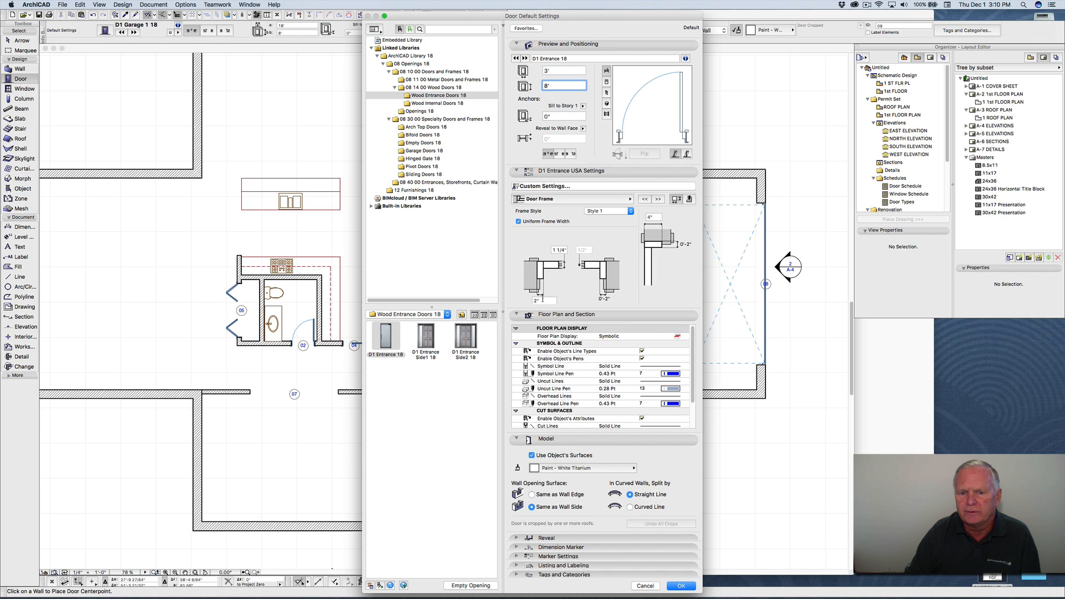
left_click(541, 300)
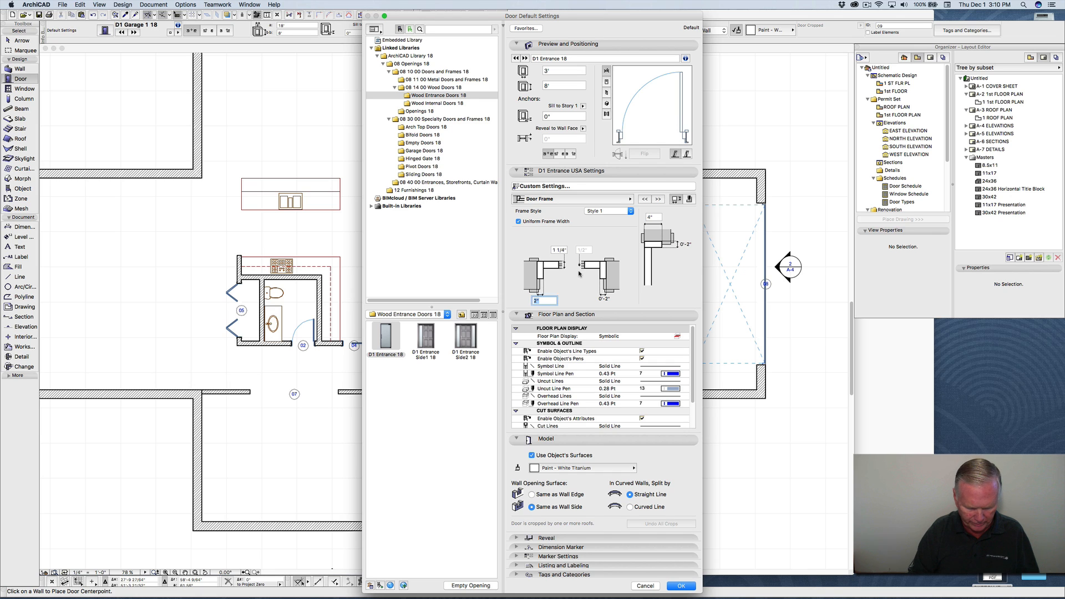
type("3/4\"")
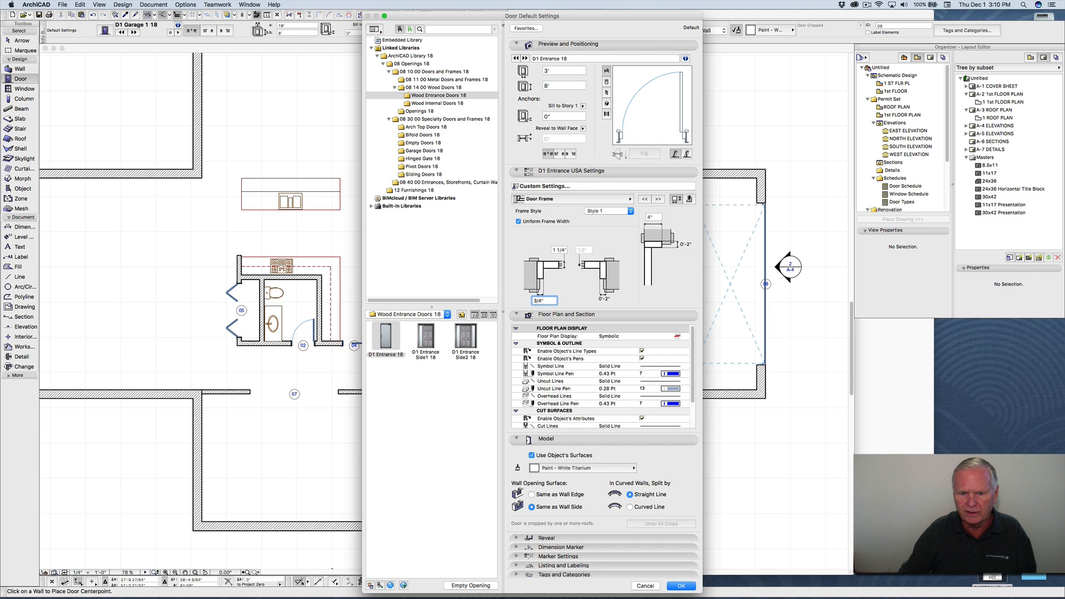
left_click(605, 294)
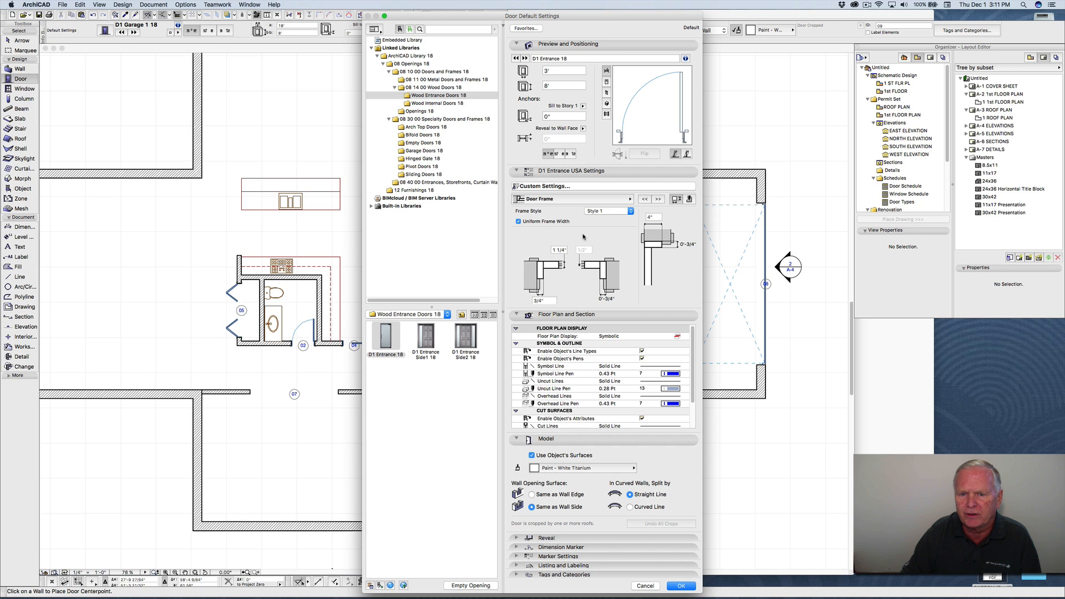
Step: Change the entrance door's frame to Style 3 with a 1" frame width and accept the default settings
left_click(632, 211)
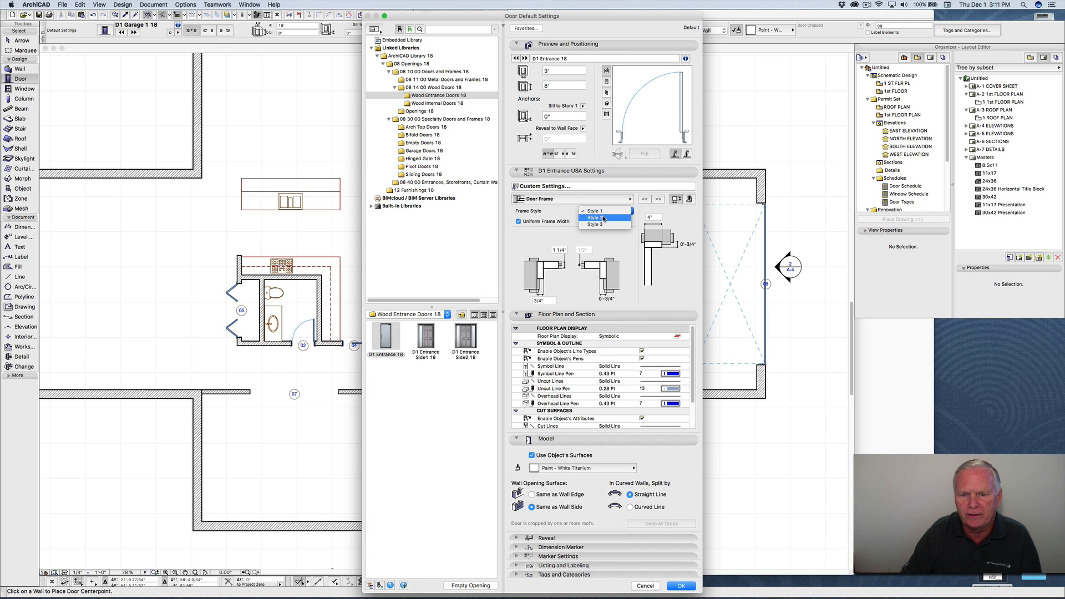
left_click(603, 218)
left_click(630, 213)
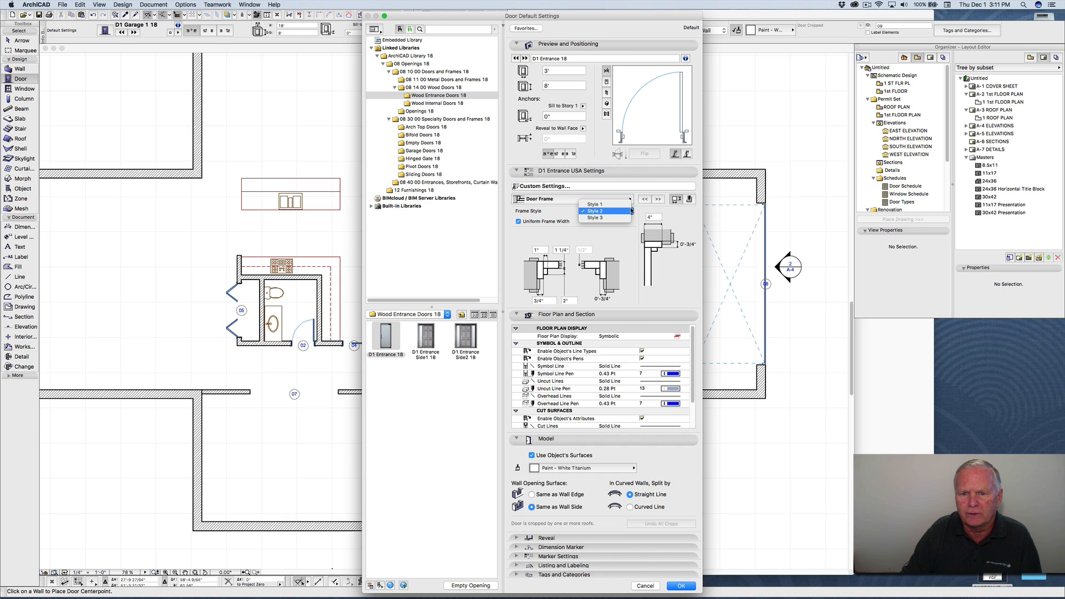
left_click(605, 219)
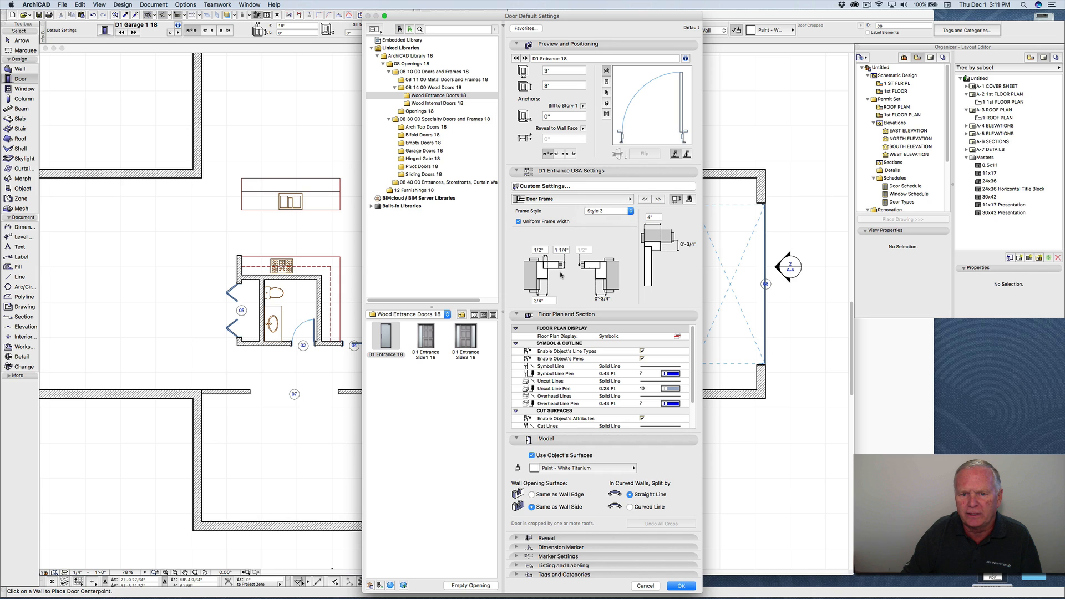
left_click(542, 301)
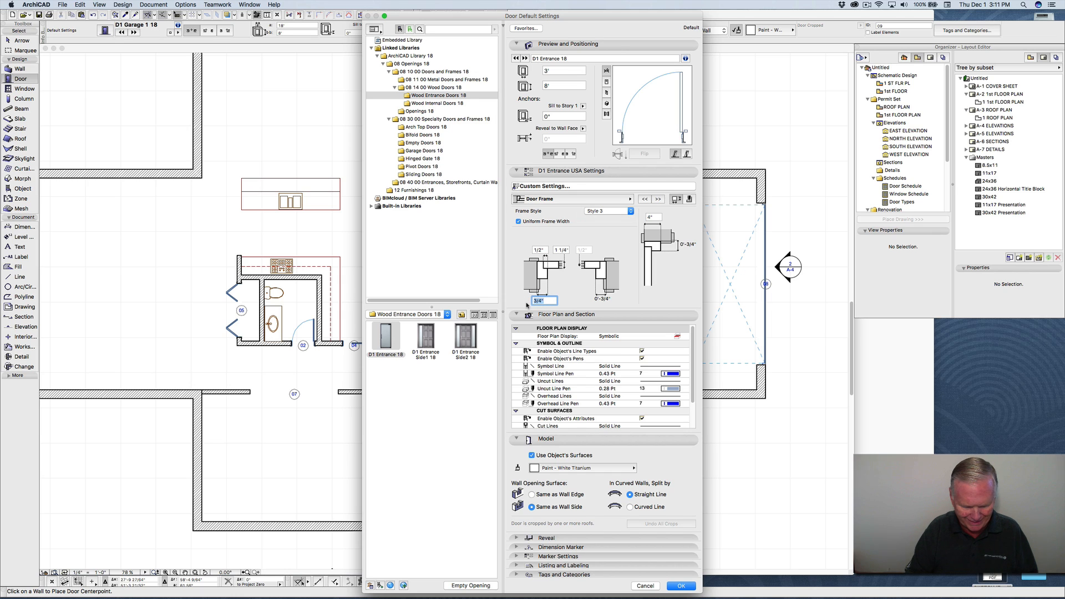
type("1")
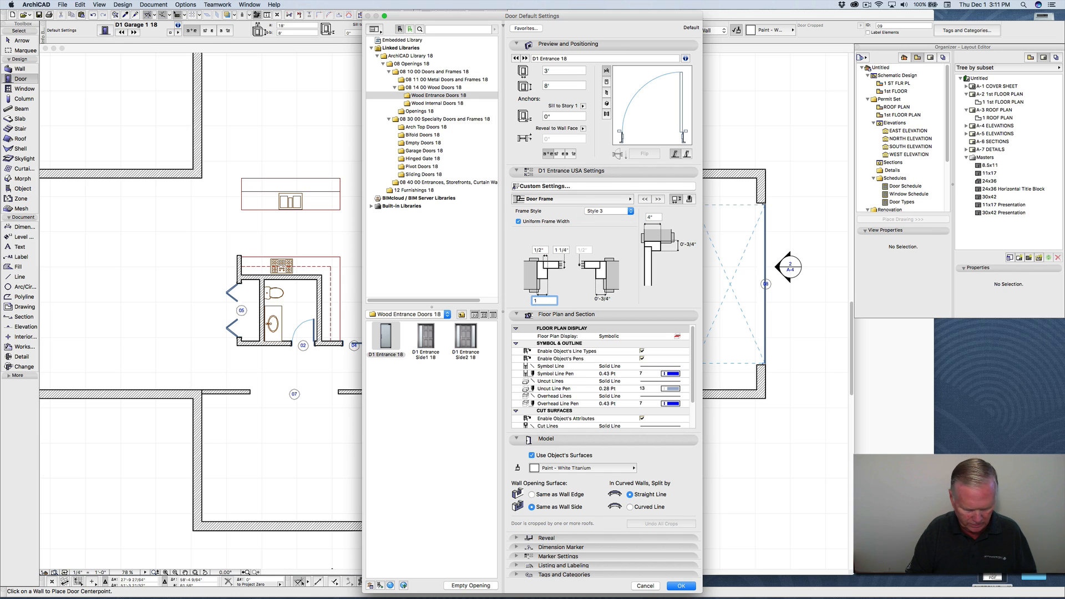
key("Tab")
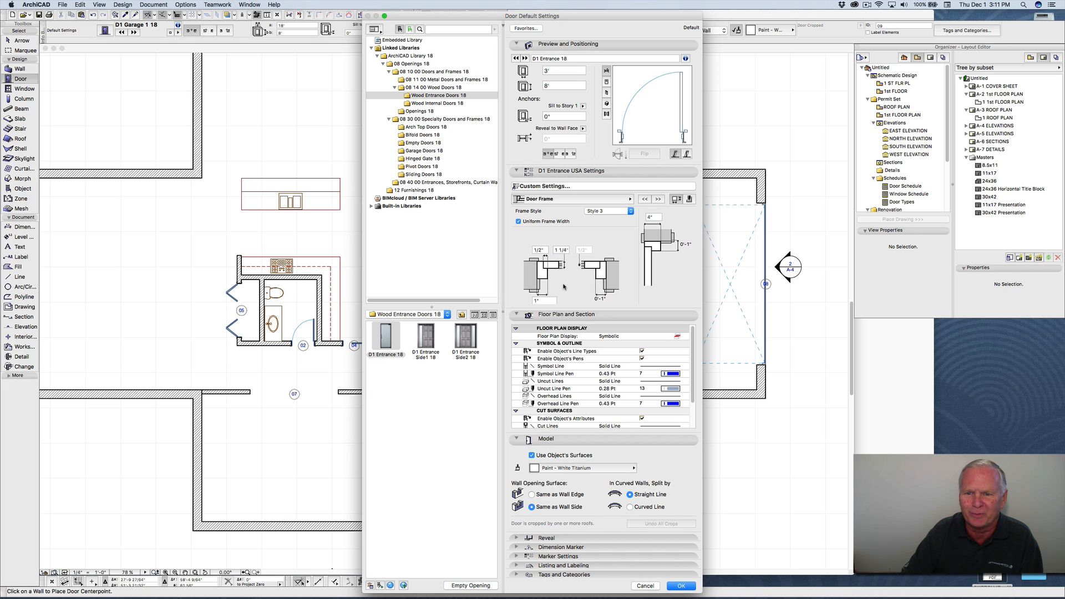
left_click(677, 586)
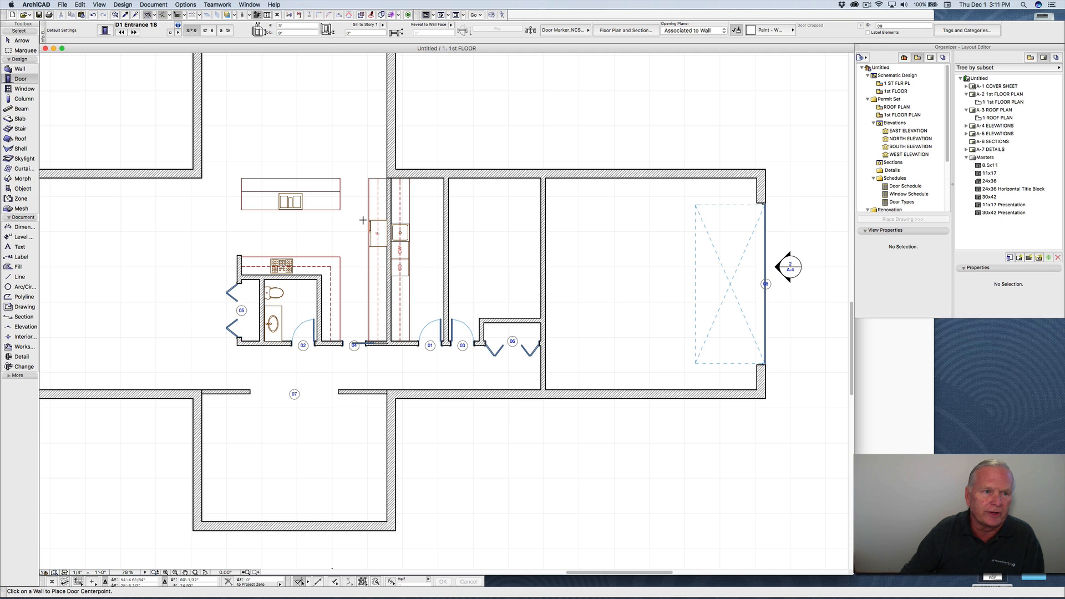
Step: Set the entrance door's threshold type to Extended Both Sides in the default door settings
left_click(105, 32)
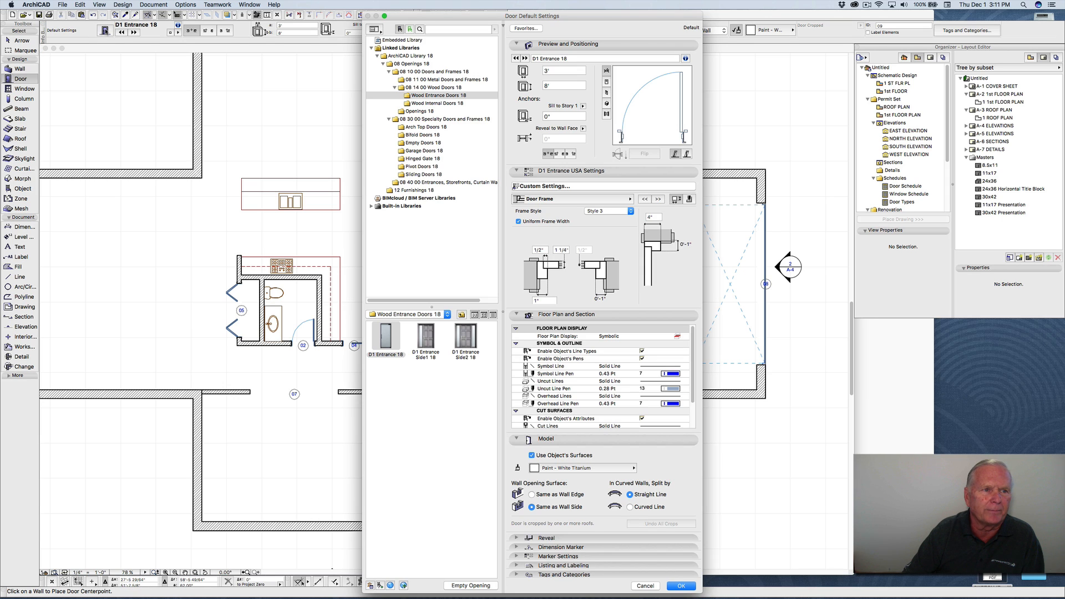
left_click(628, 199)
left_click(629, 199)
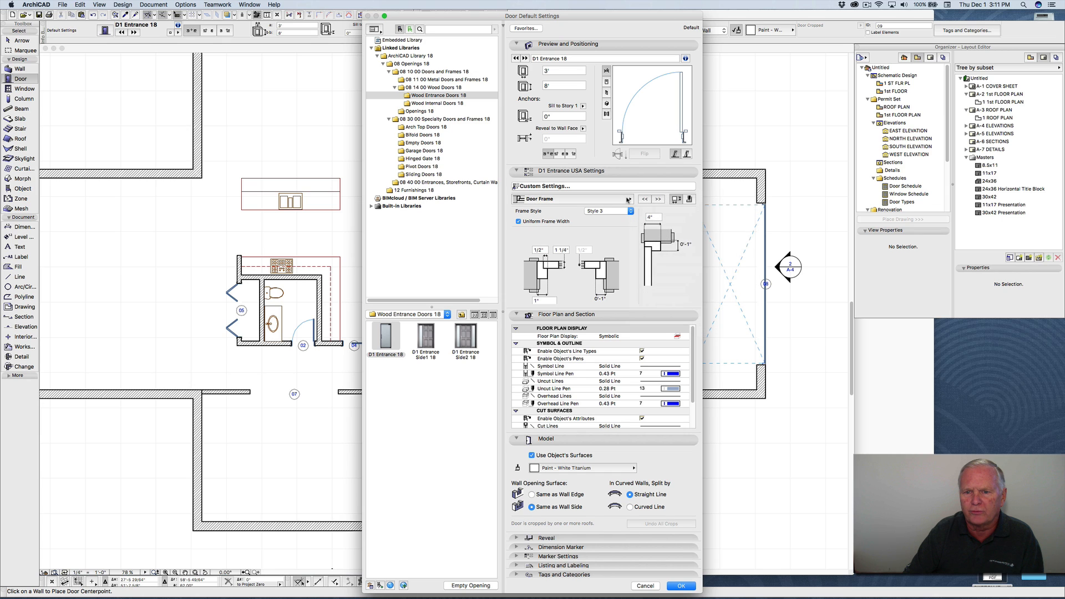
left_click(628, 200)
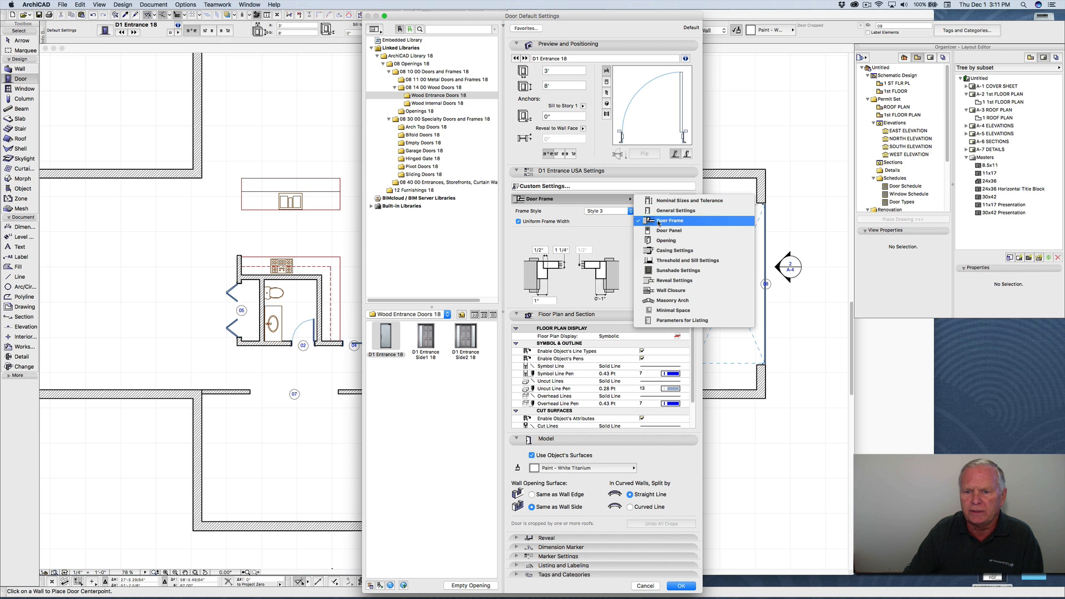
left_click(679, 262)
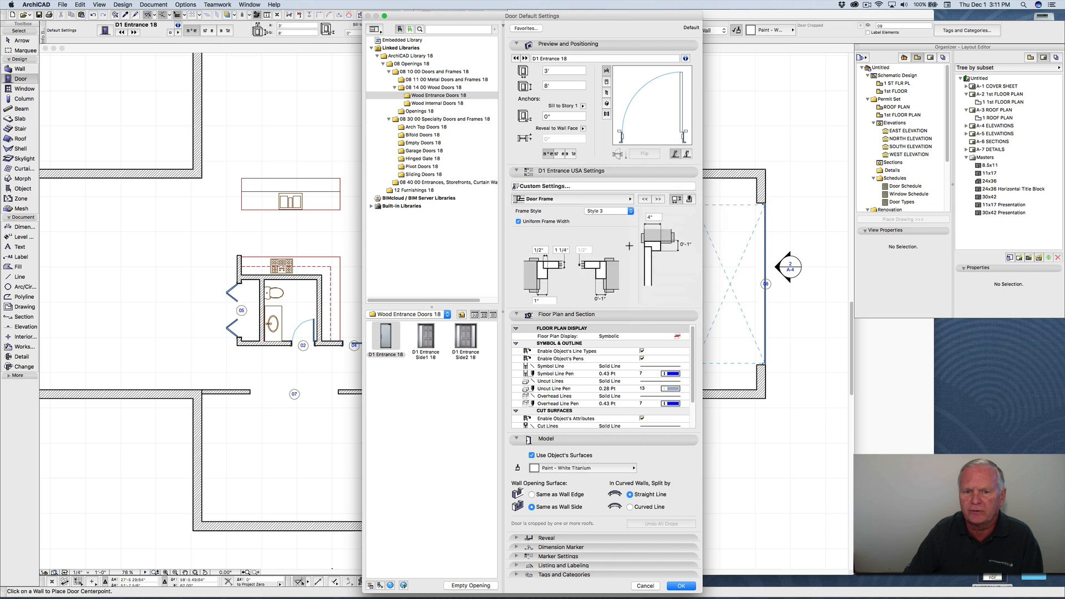
left_click(596, 216)
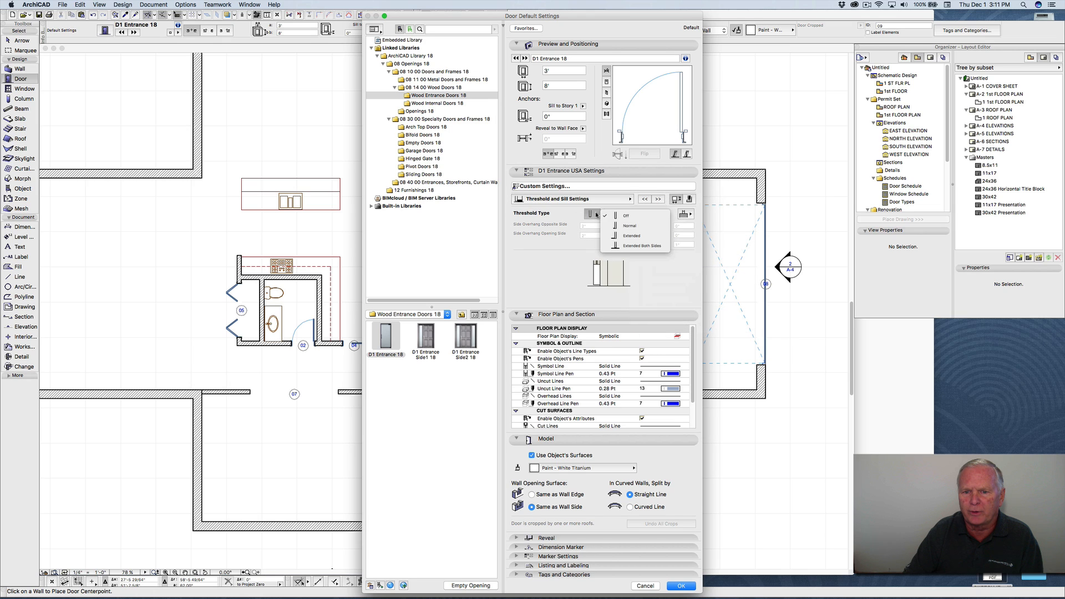
left_click(639, 246)
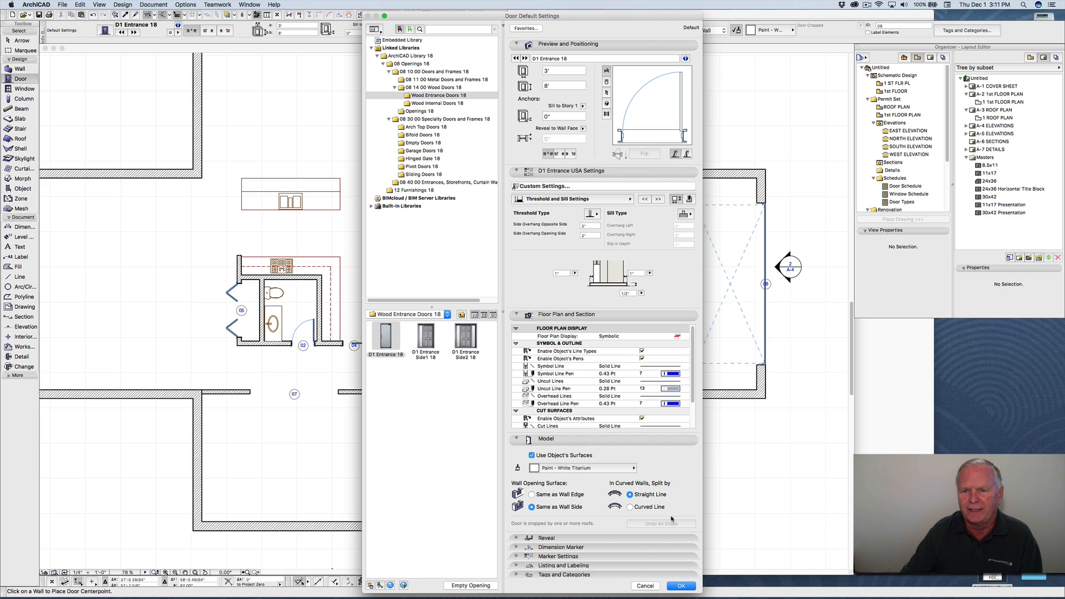
left_click(681, 586)
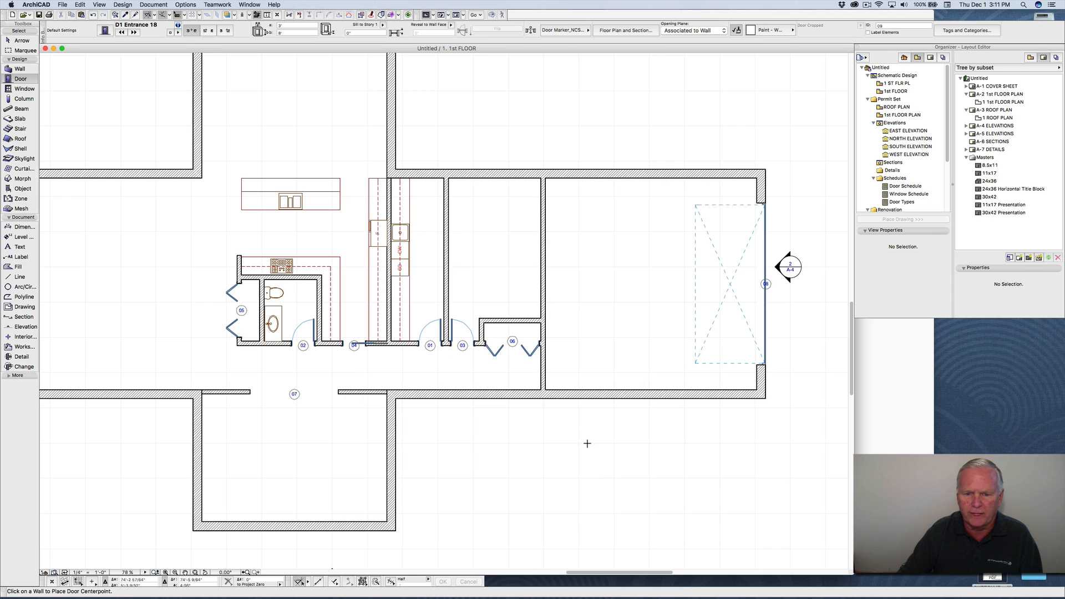
Step: Place a horizontal guide line 3" inside the inner face of the exterior wall below closet door 06
scroll(564, 396, "up", 10)
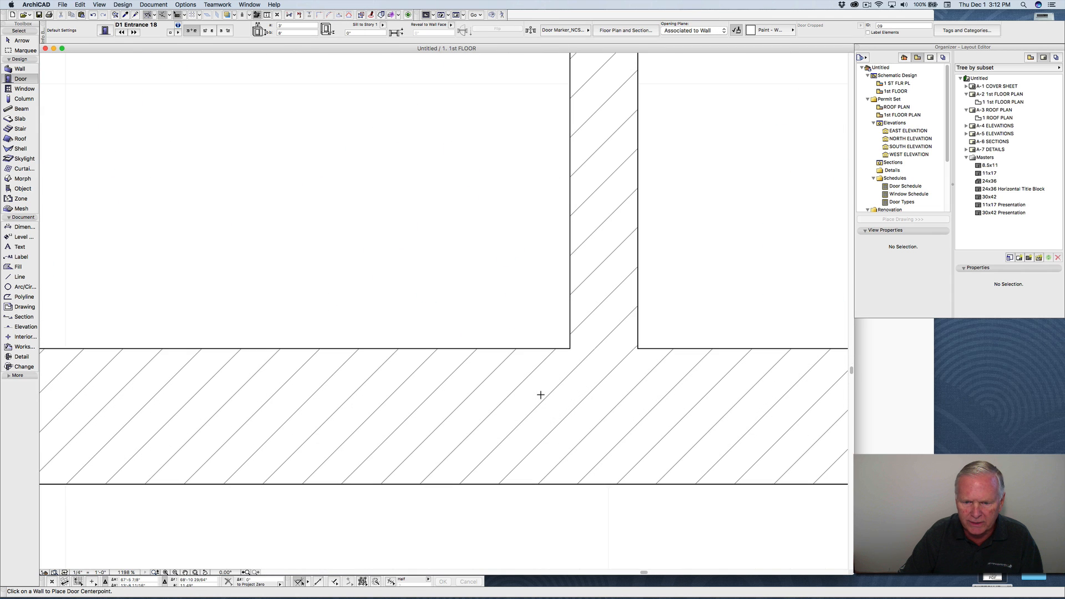
scroll(541, 394, "down", 3)
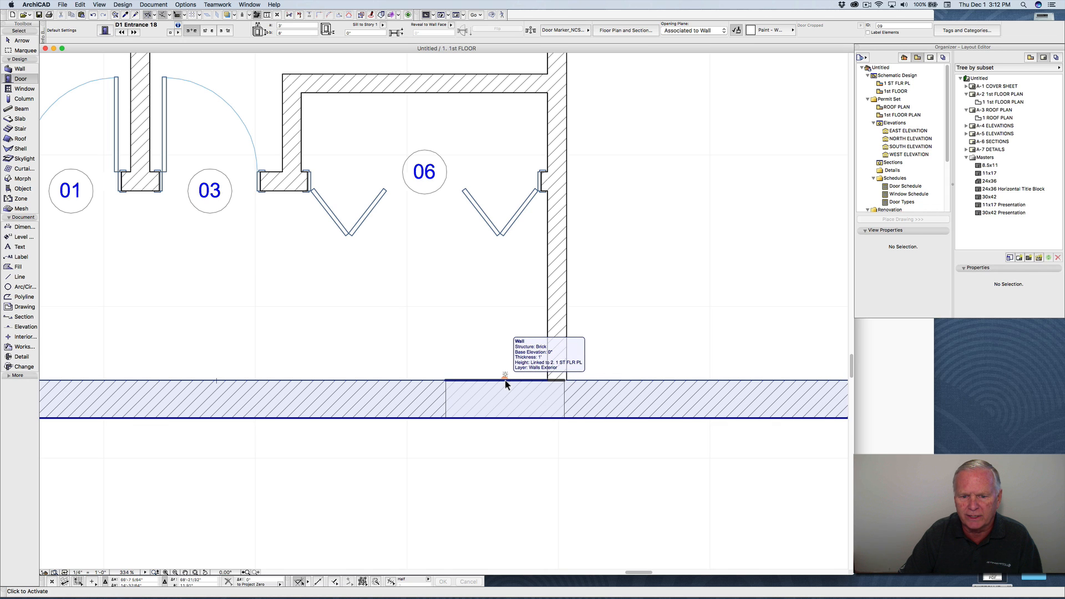
left_click_drag(505, 376, 503, 361)
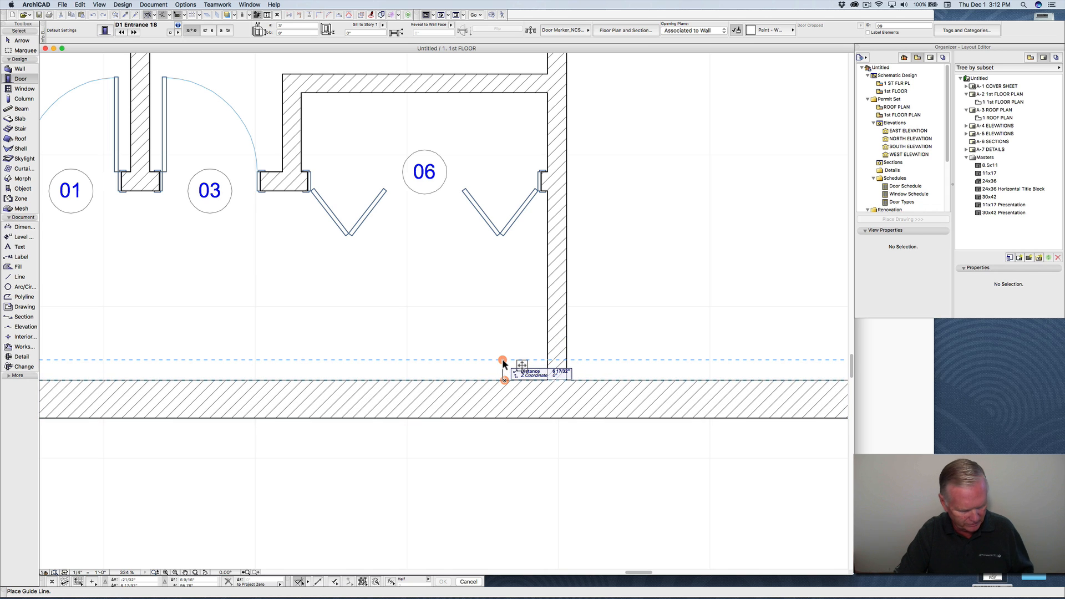
type("3")
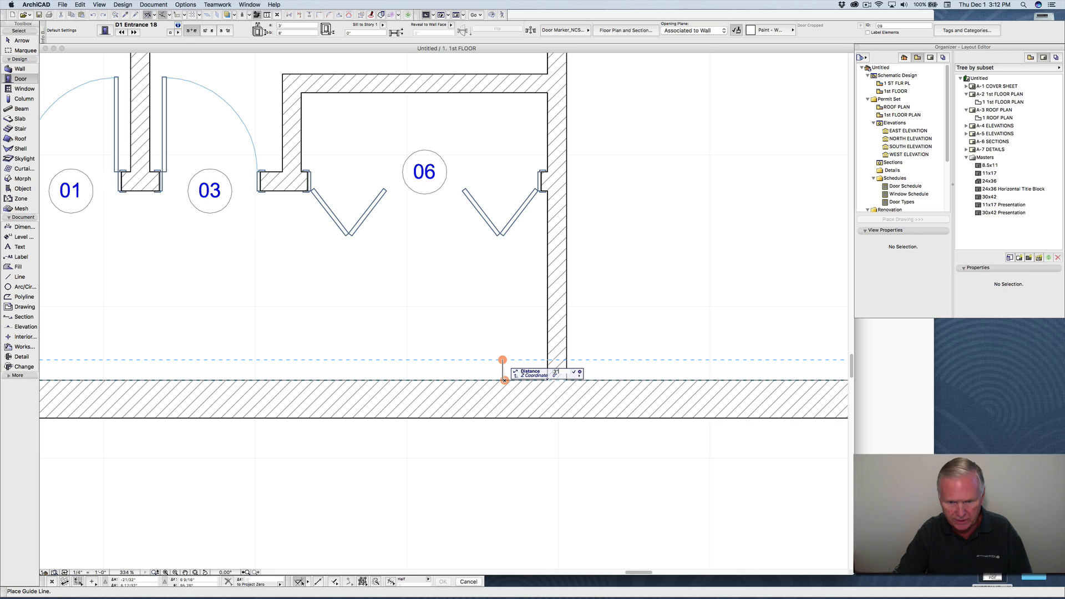
key("Return")
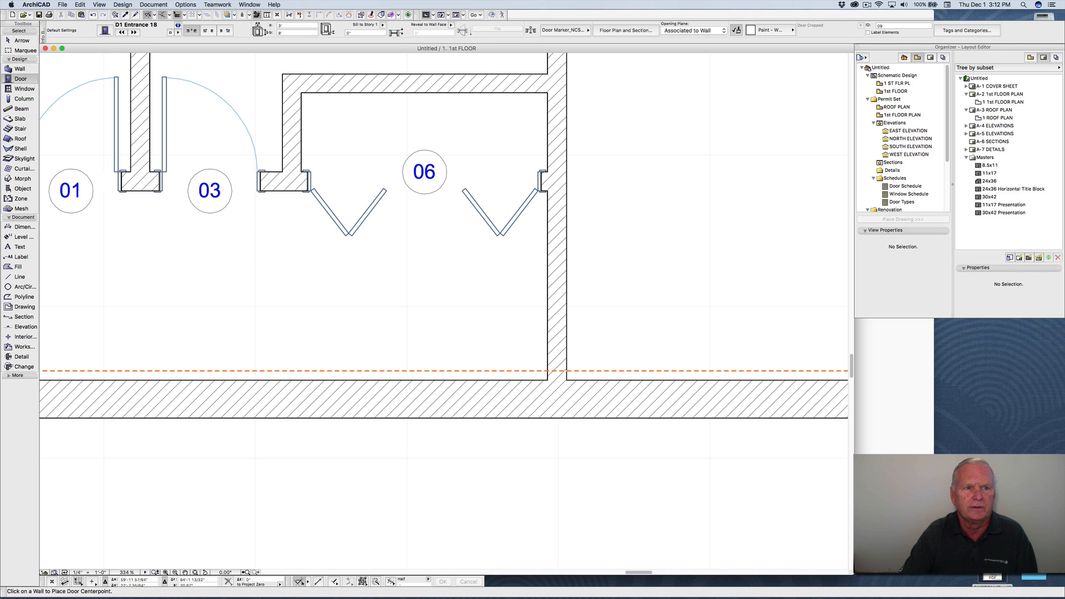
Step: Place the entrance door by its corner at the guide line in the garage partition wall, swinging into the hallway
left_click(205, 30)
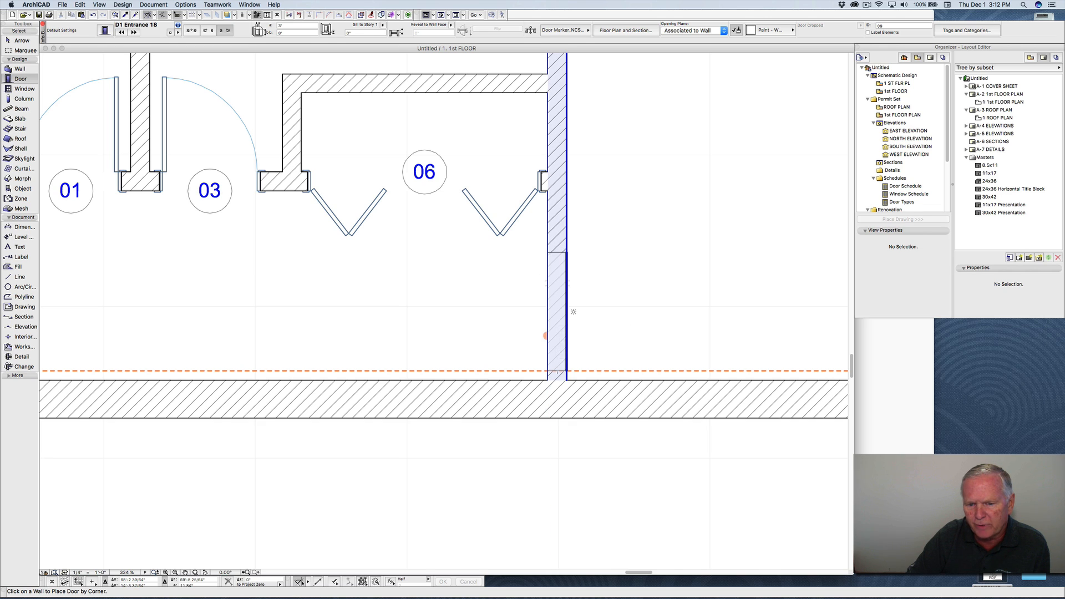
left_click(567, 371)
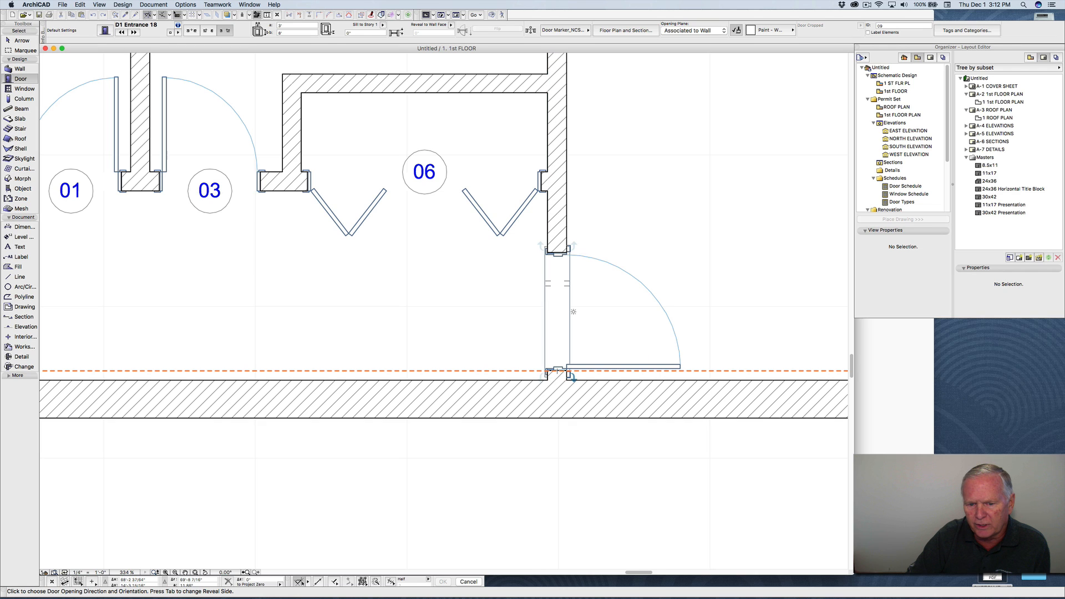
left_click(573, 312)
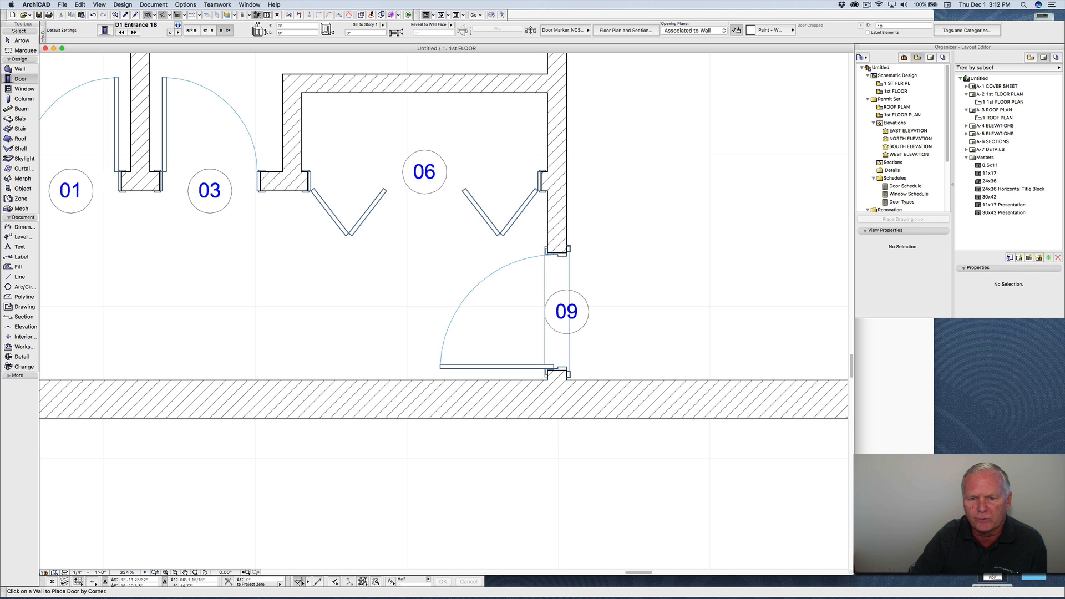
Step: Place a vertical guide line 3" inside the laundry room from the partition wall opposite the washer and dryer
scroll(408, 268, "down", 5)
middle_click_drag(407, 269, 537, 266)
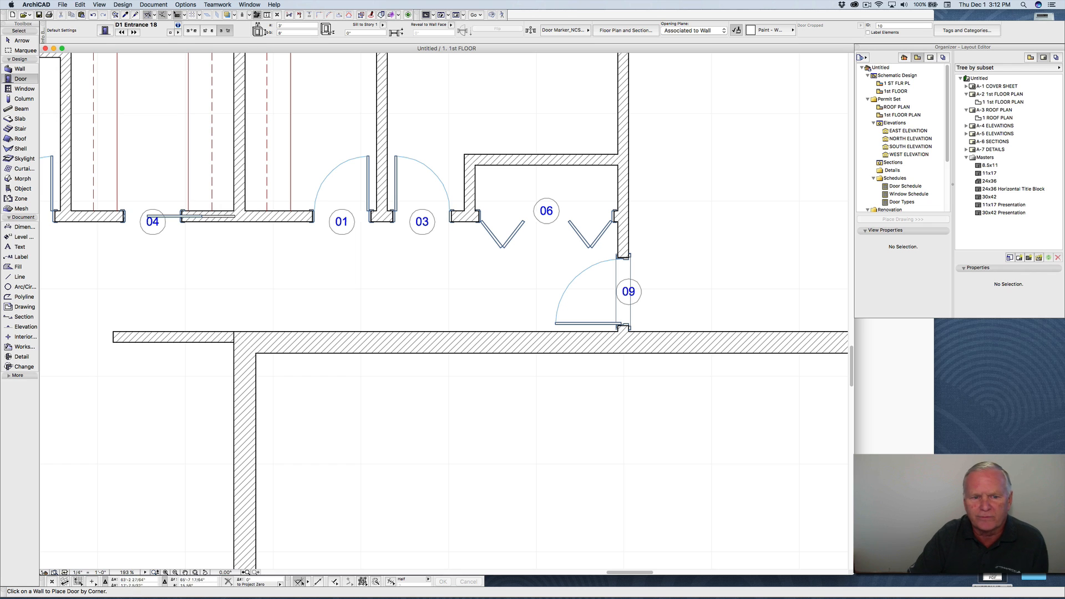
scroll(443, 310, "left", 10)
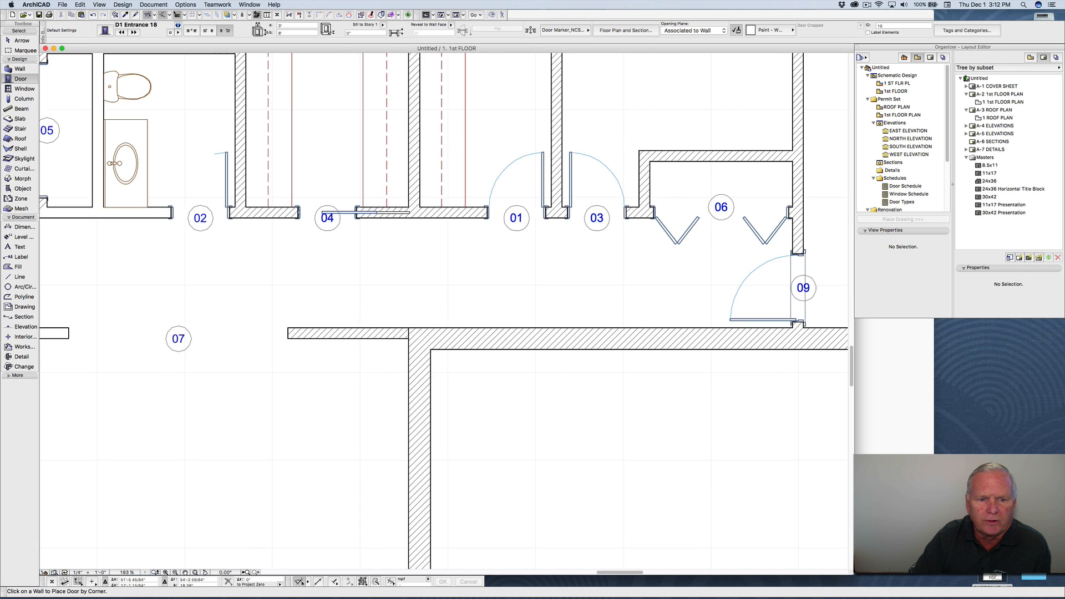
scroll(492, 259, "down", 5)
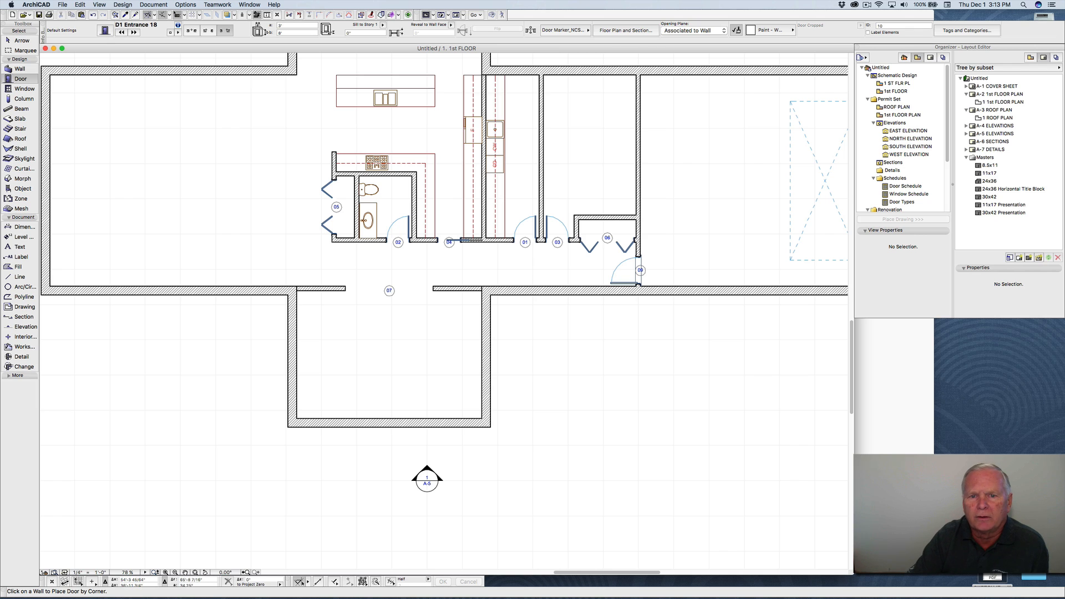
scroll(444, 278, "up", 4)
scroll(444, 277, "right", 2)
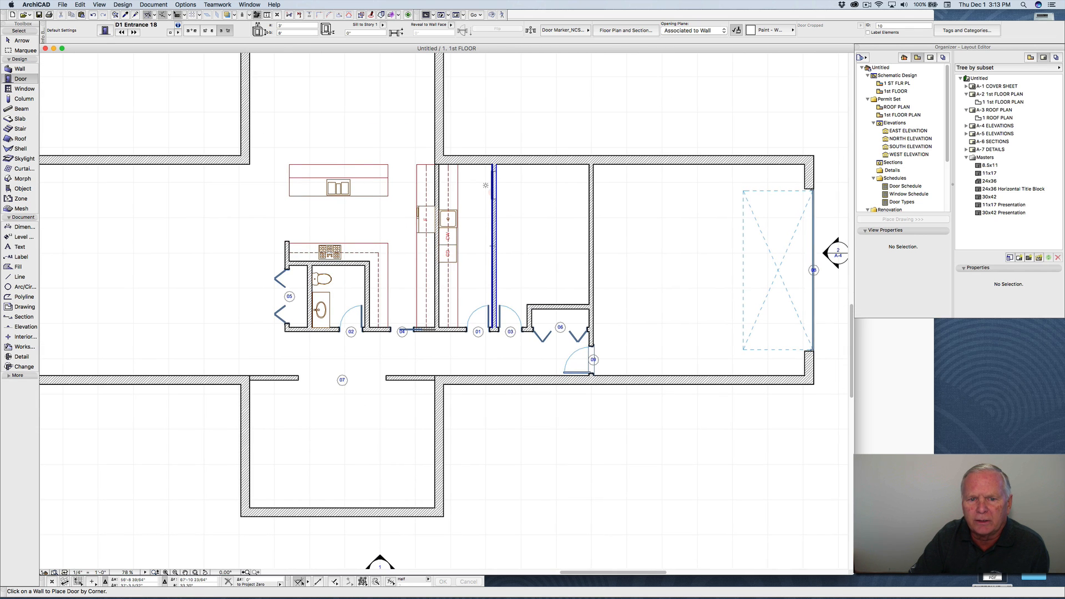
left_click(487, 189)
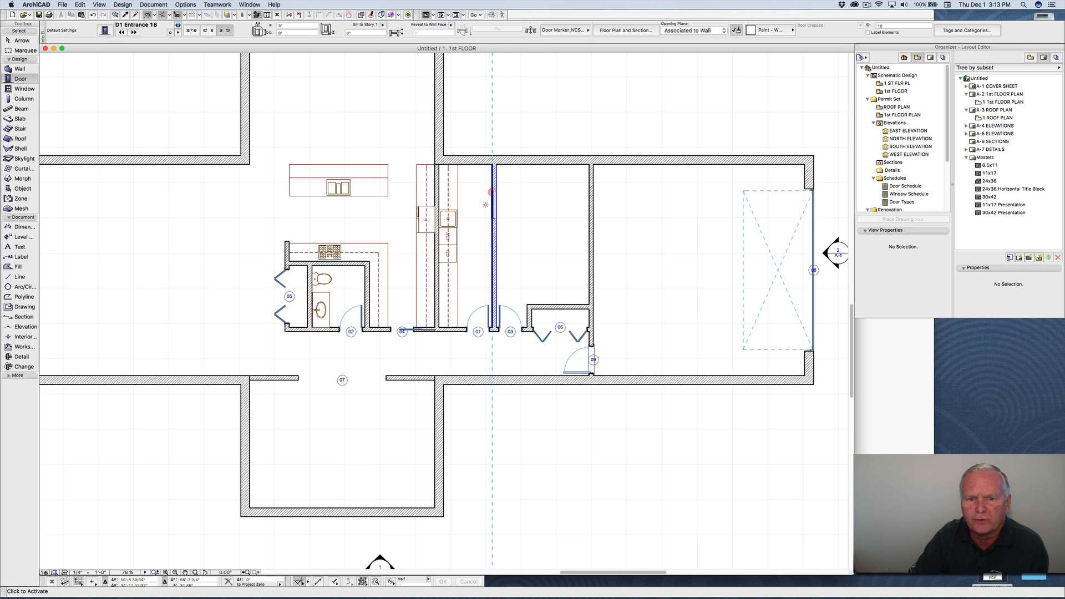
type("3")
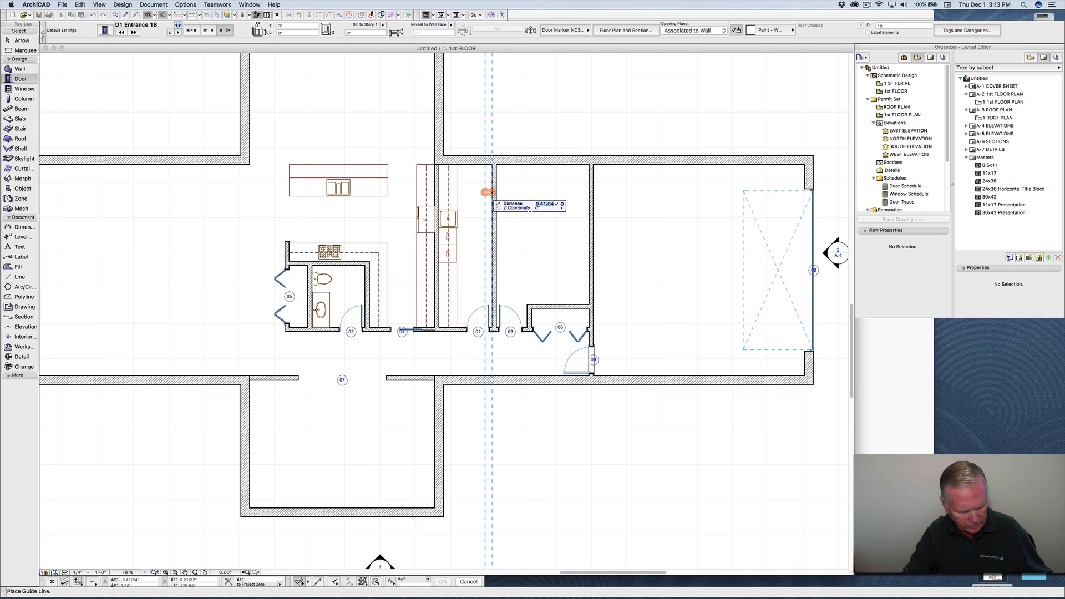
key("Return")
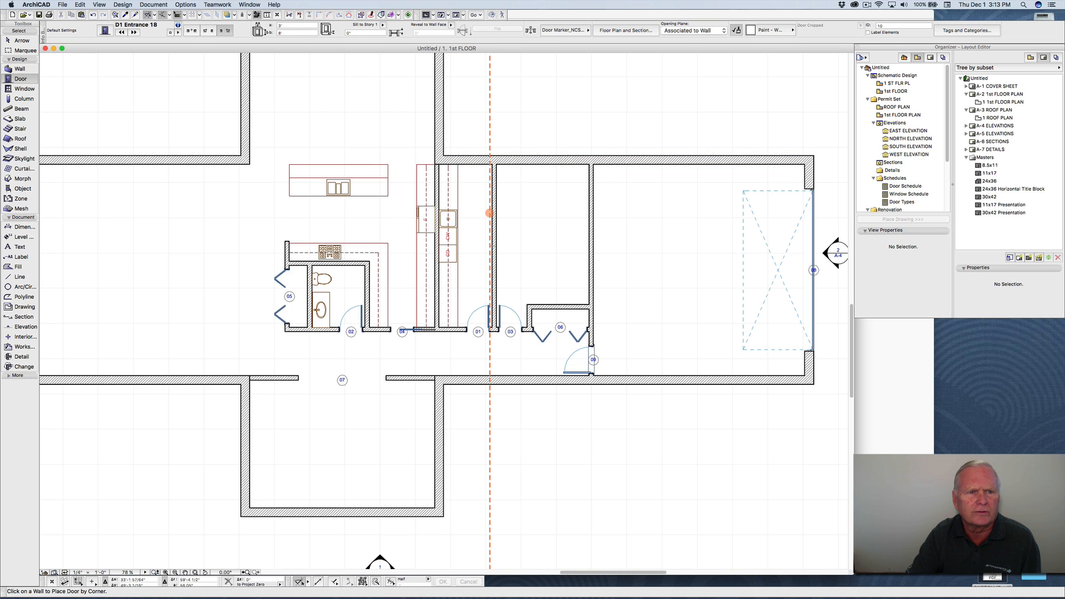
Step: Set the entrance door's width to 2'-8" and place it by its corner at the guide line in the laundry's exterior wall, swinging inward
double_click(281, 26)
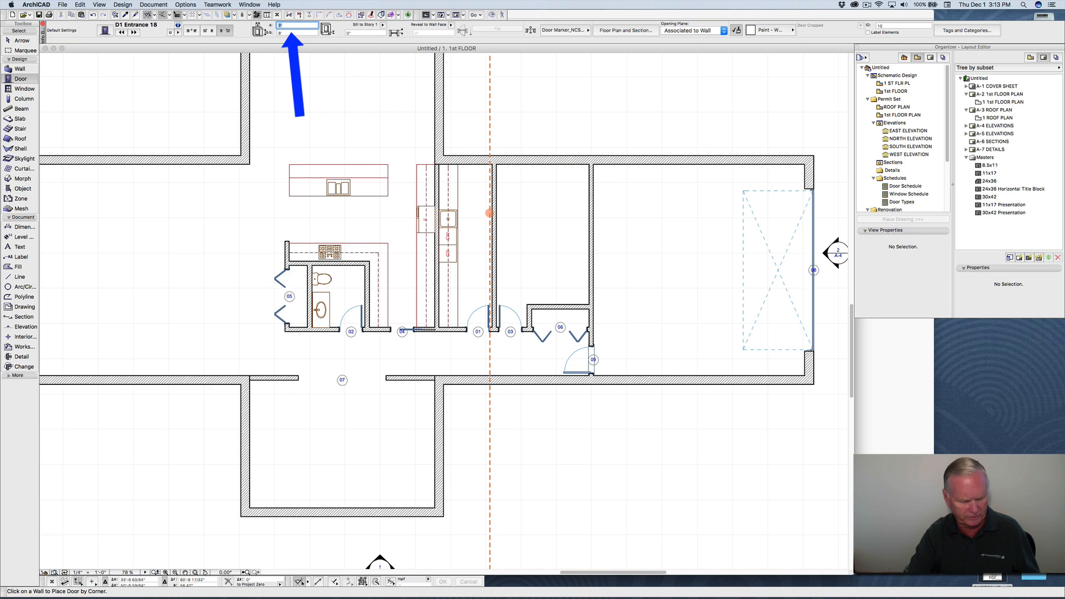
type("2'-8")
key("Return")
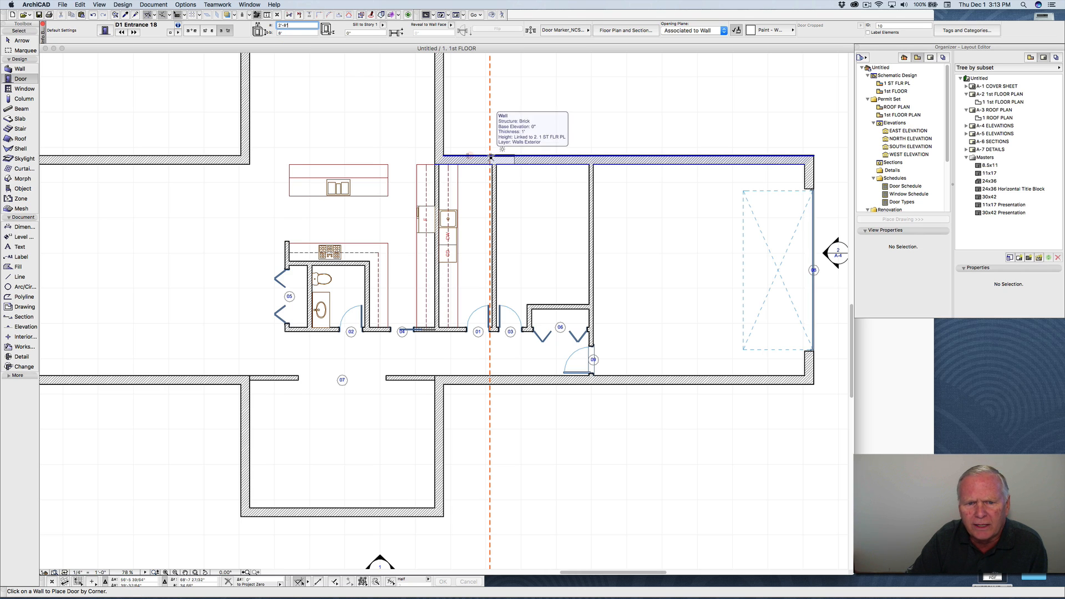
left_click(208, 30)
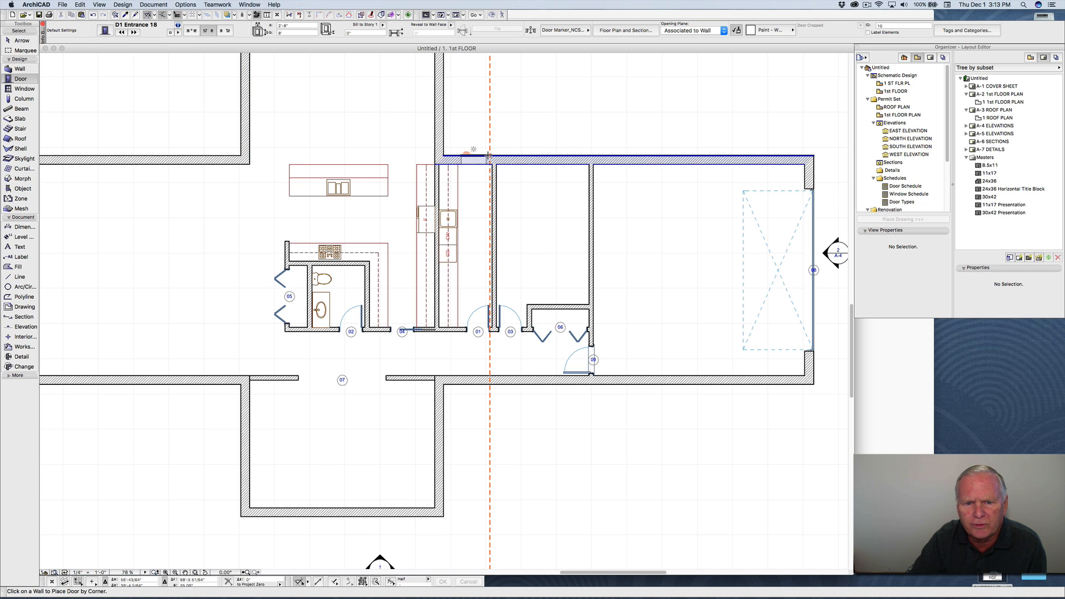
scroll(489, 160, "up", 2)
scroll(491, 155, "up", 3)
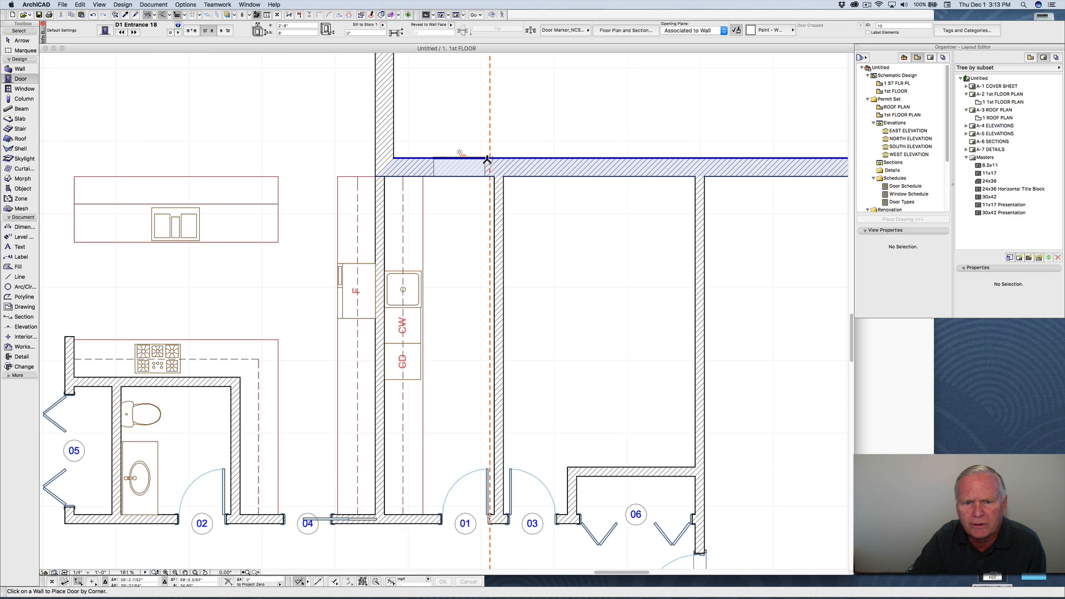
left_click(490, 159)
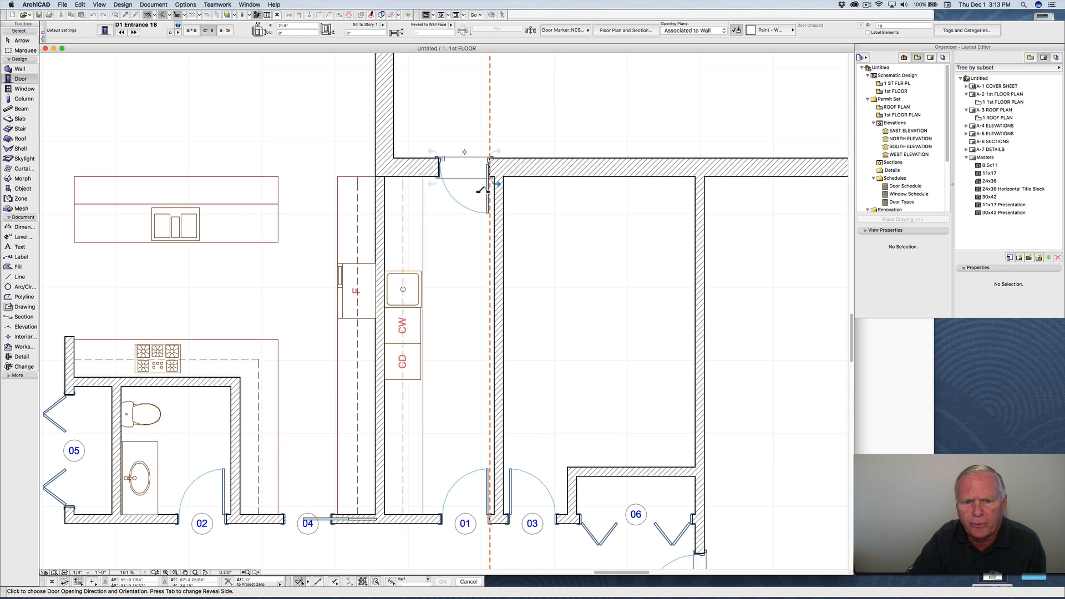
left_click(482, 208)
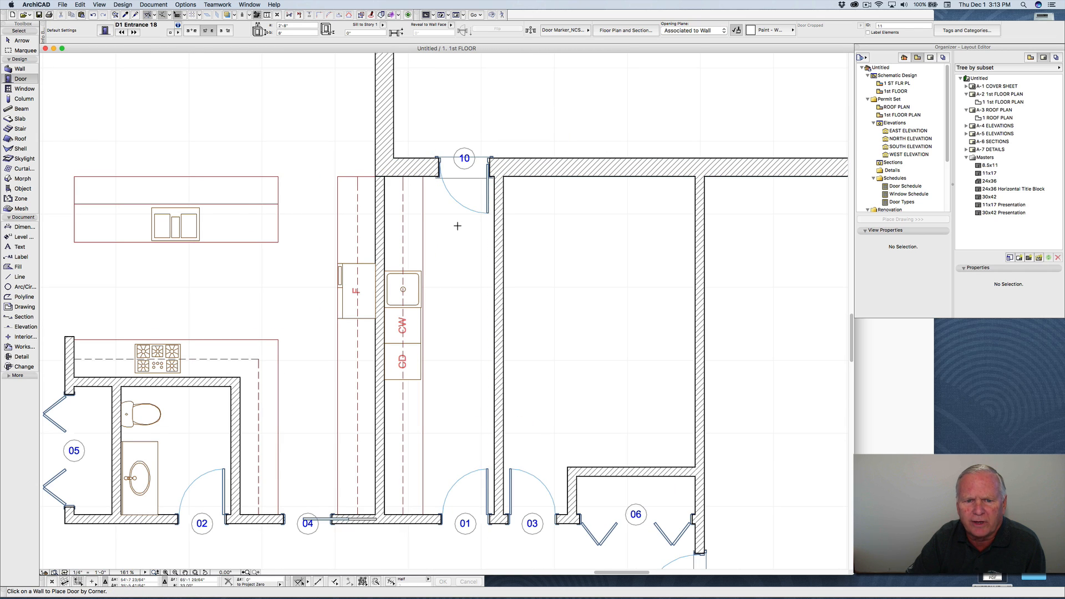
Step: Choose the D2 18 double door from Wood Internal Doors 18 in the default door settings and set its width to 6'
scroll(457, 225, "down", 1)
scroll(457, 226, "down", 5)
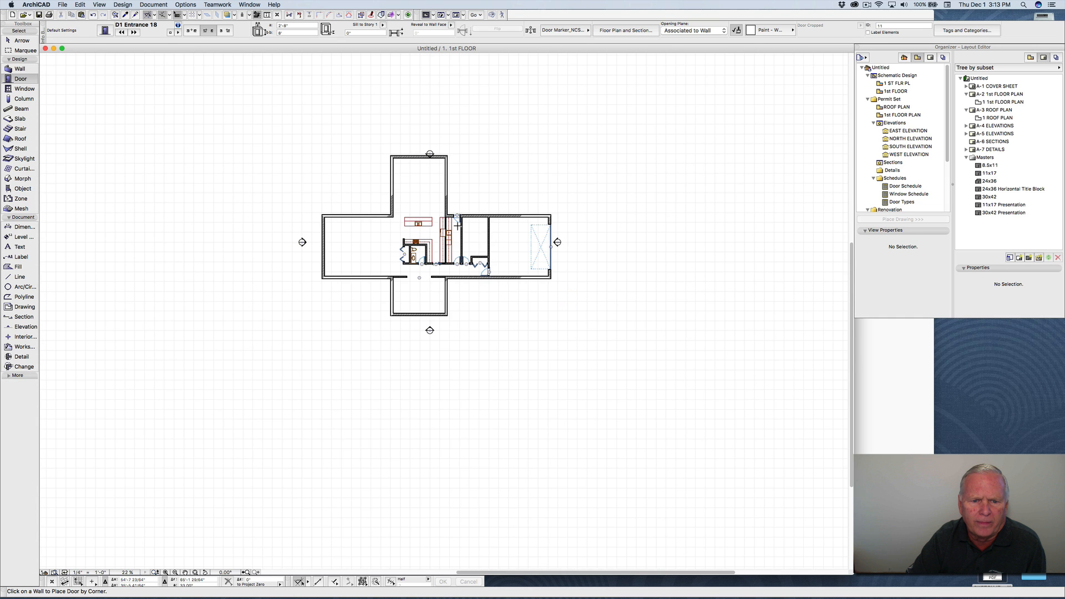
scroll(457, 226, "up", 3)
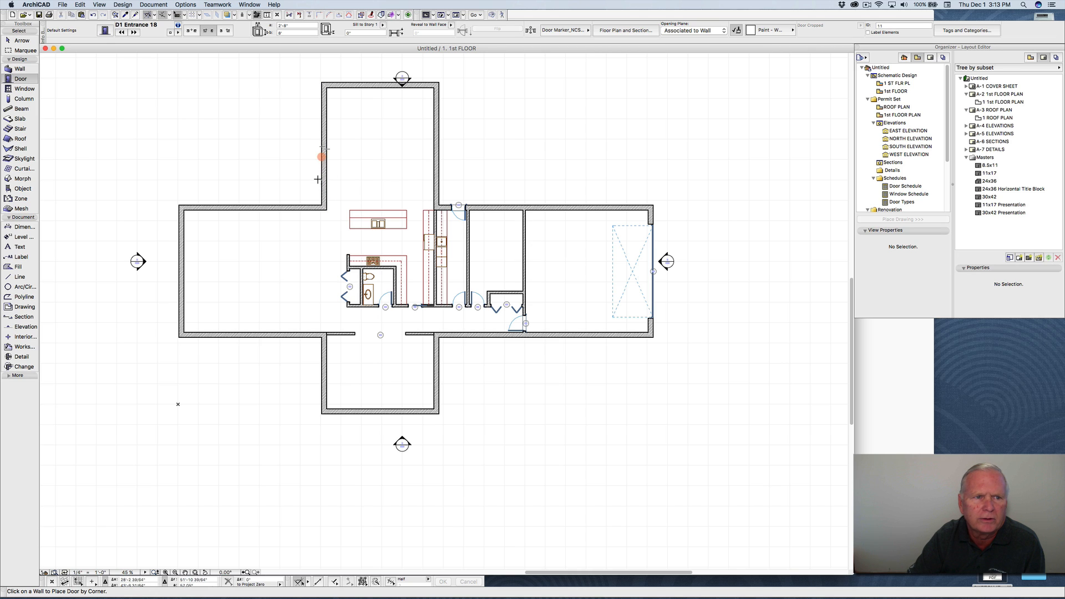
left_click(104, 30)
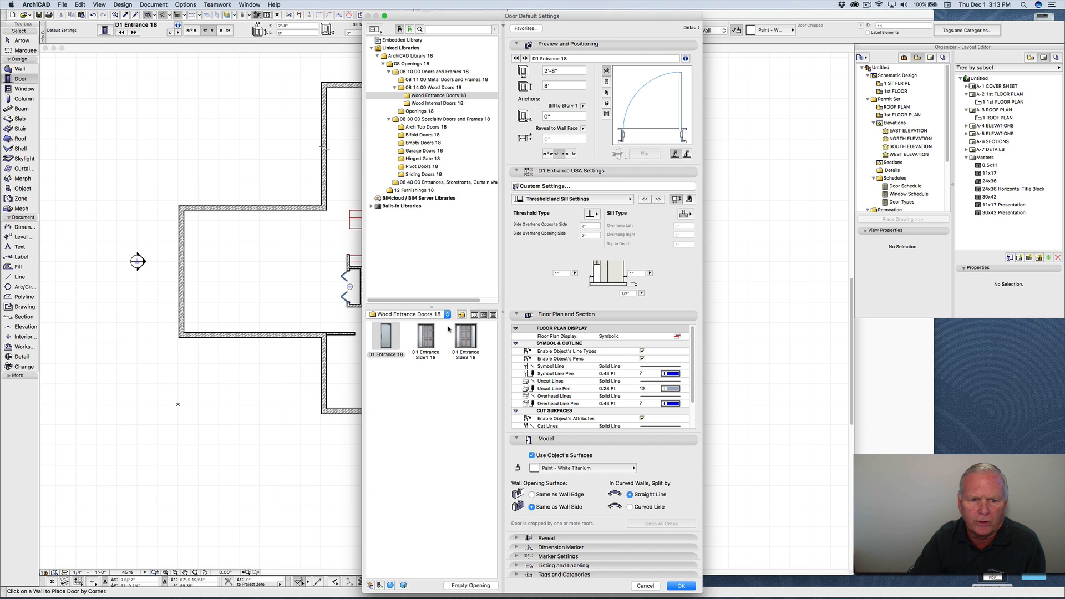
left_click(427, 103)
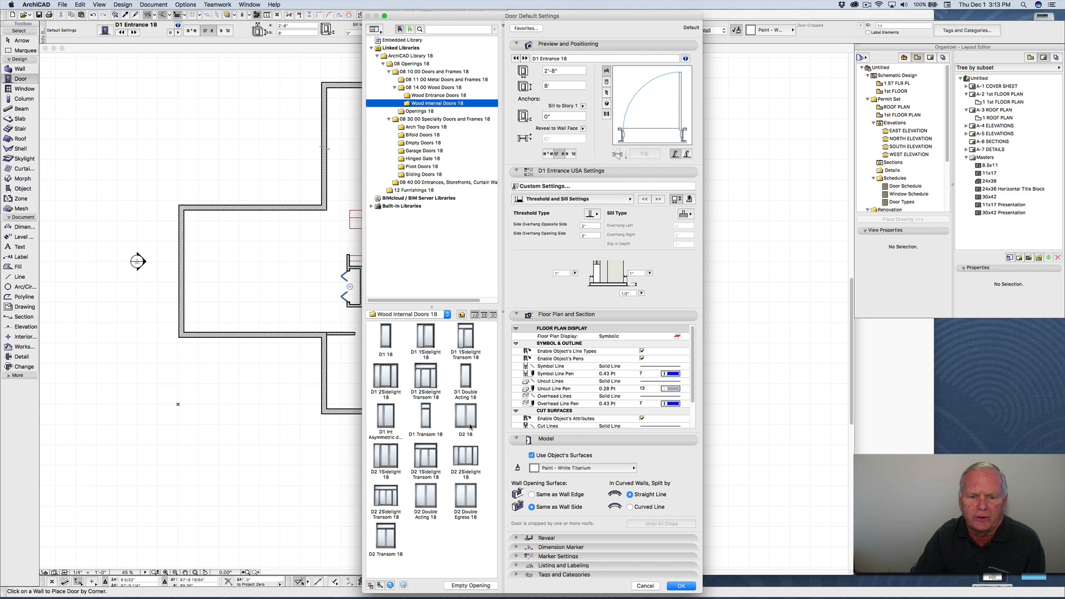
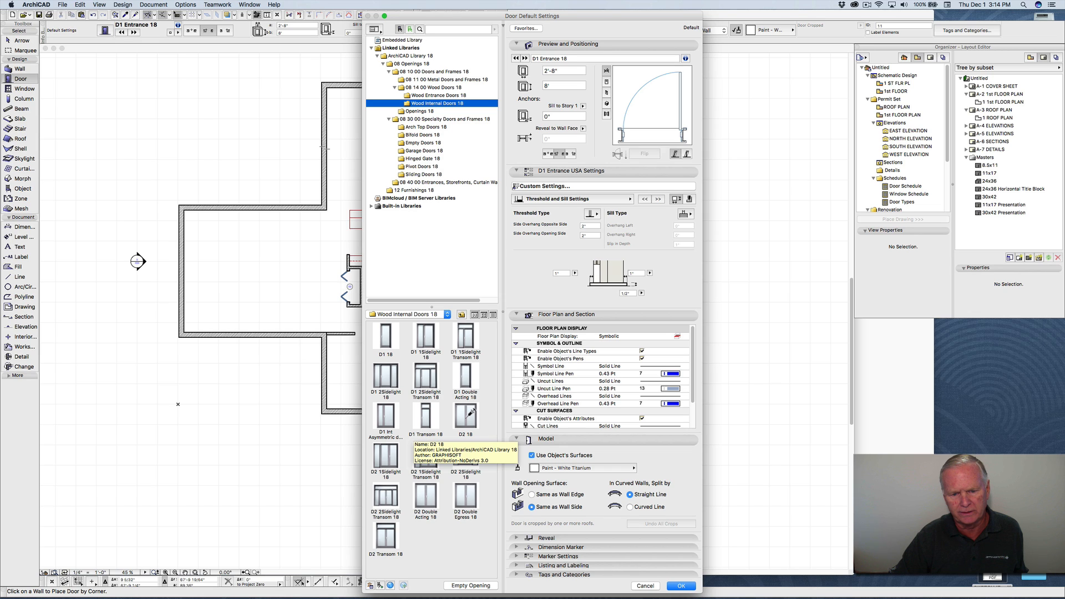
left_click(466, 416)
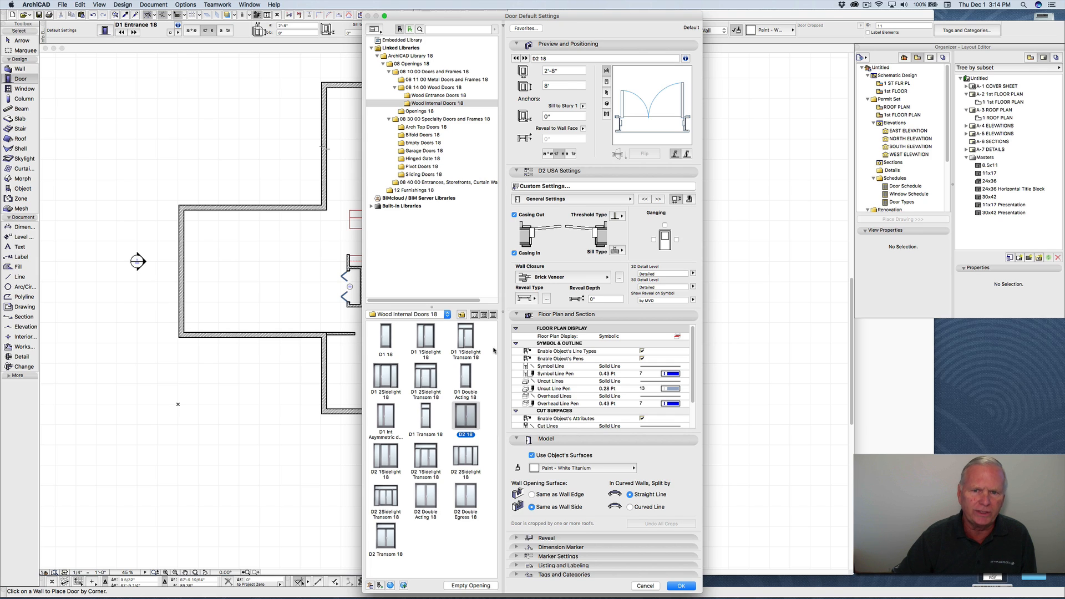
left_click(562, 71)
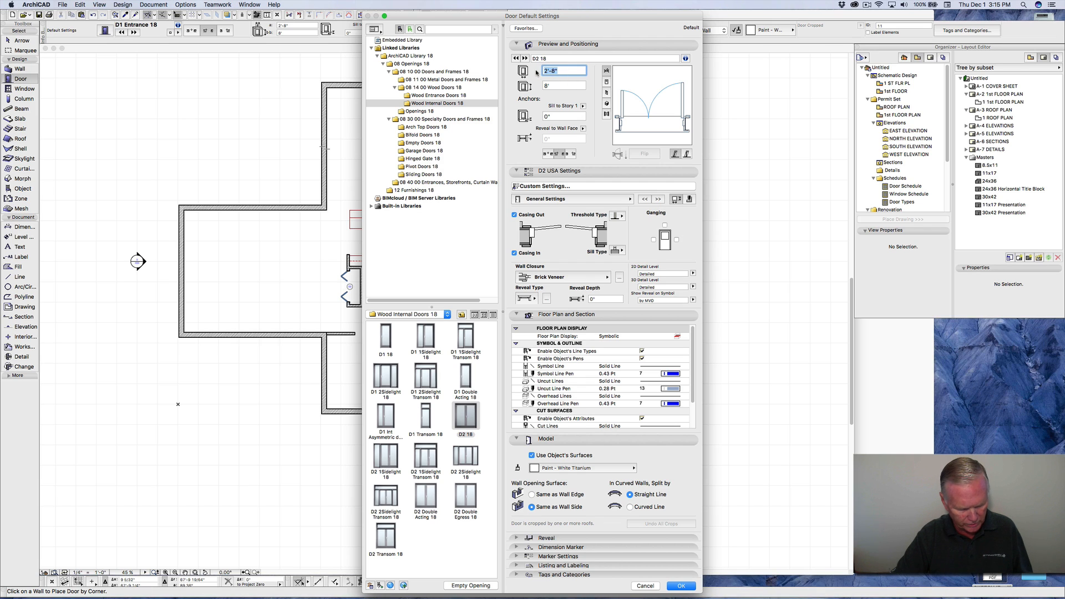
type("6")
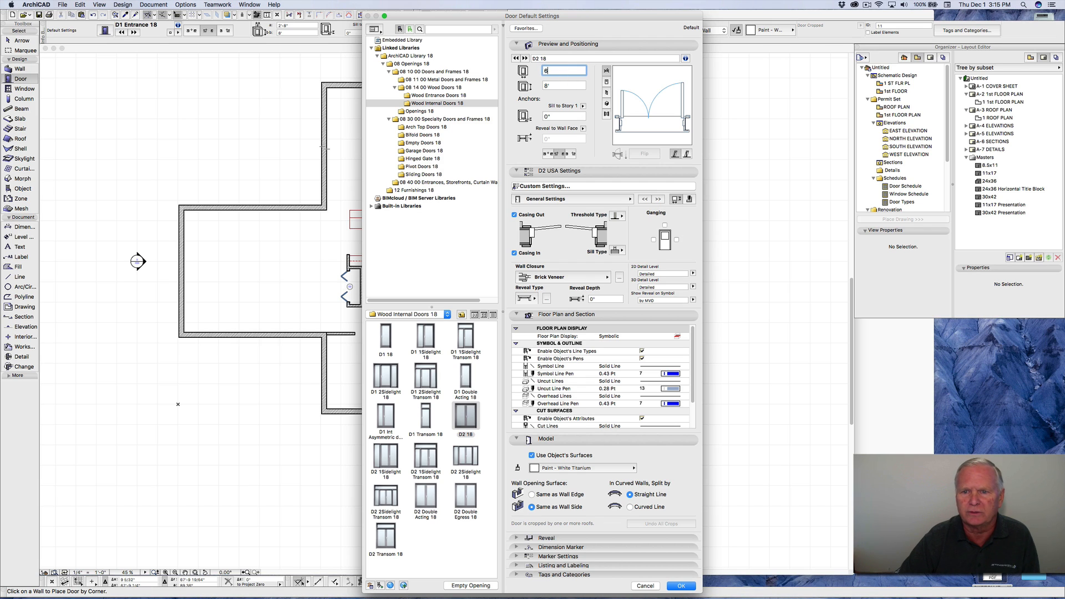
type("'")
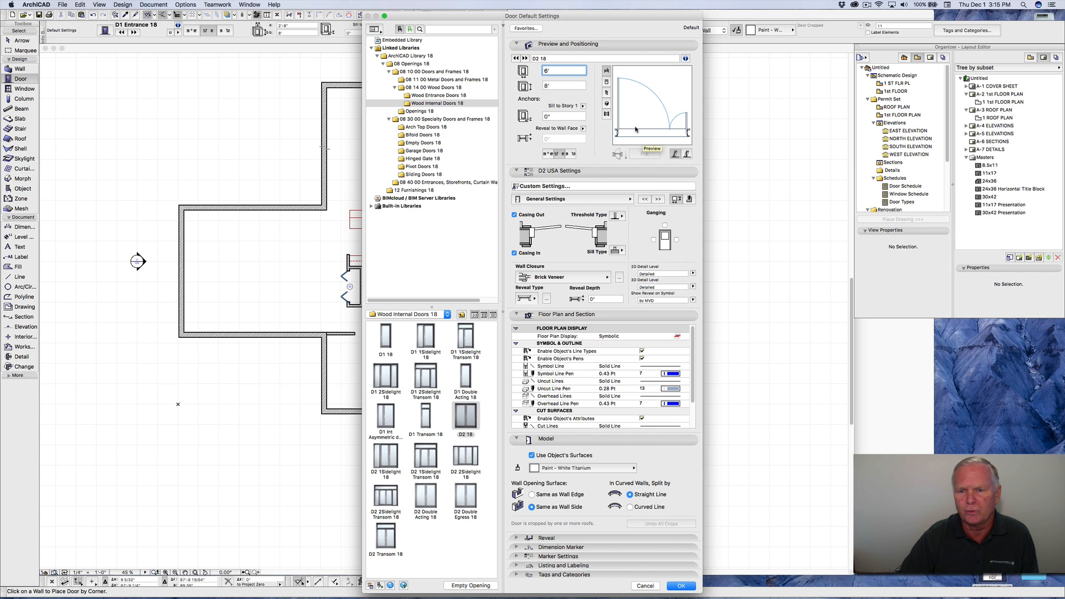
Step: Define the D2 18 door's panel sizes by proportion, set the proportion to 50% for equal leaves, and accept the default settings
left_click(630, 199)
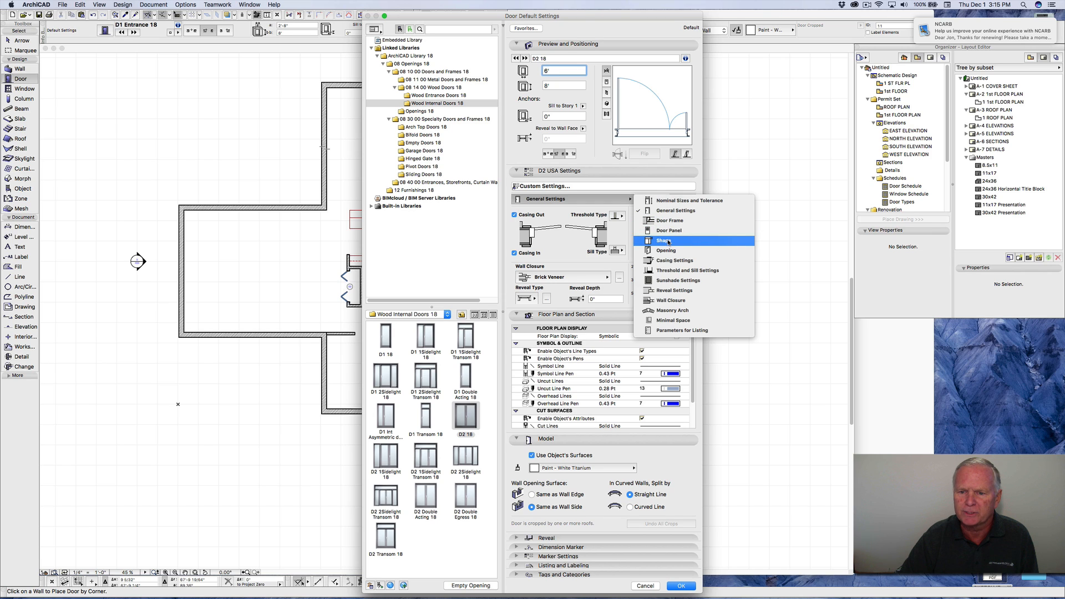
left_click(667, 242)
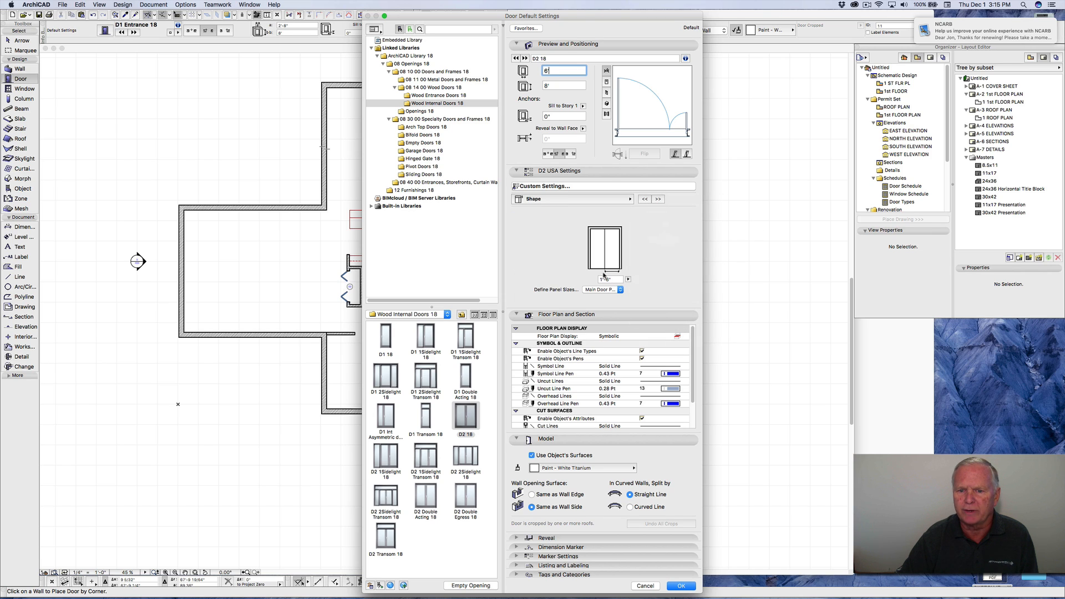
left_click(620, 289)
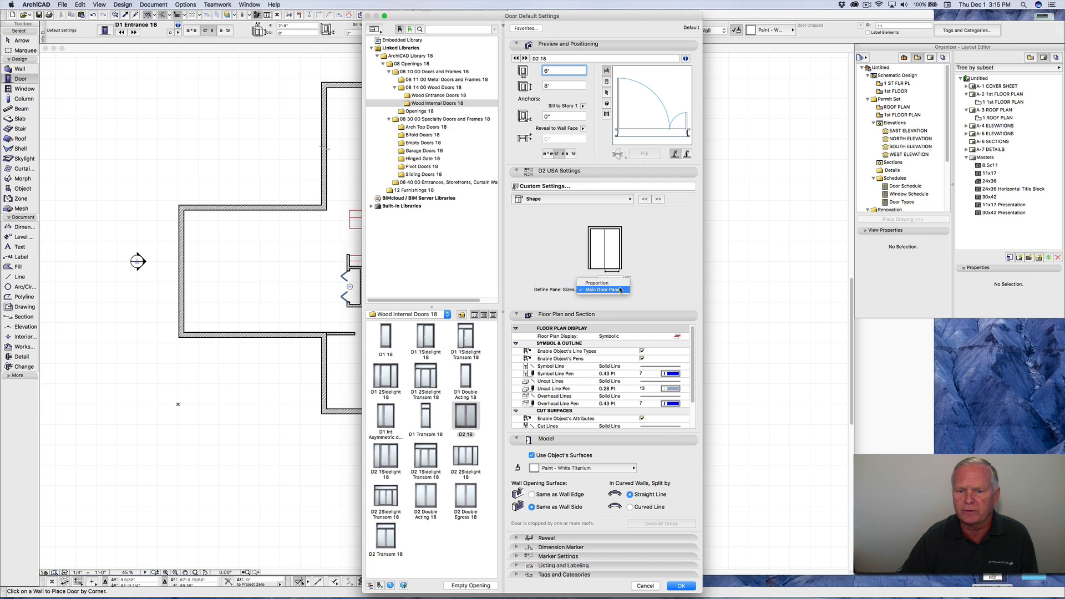
left_click(602, 283)
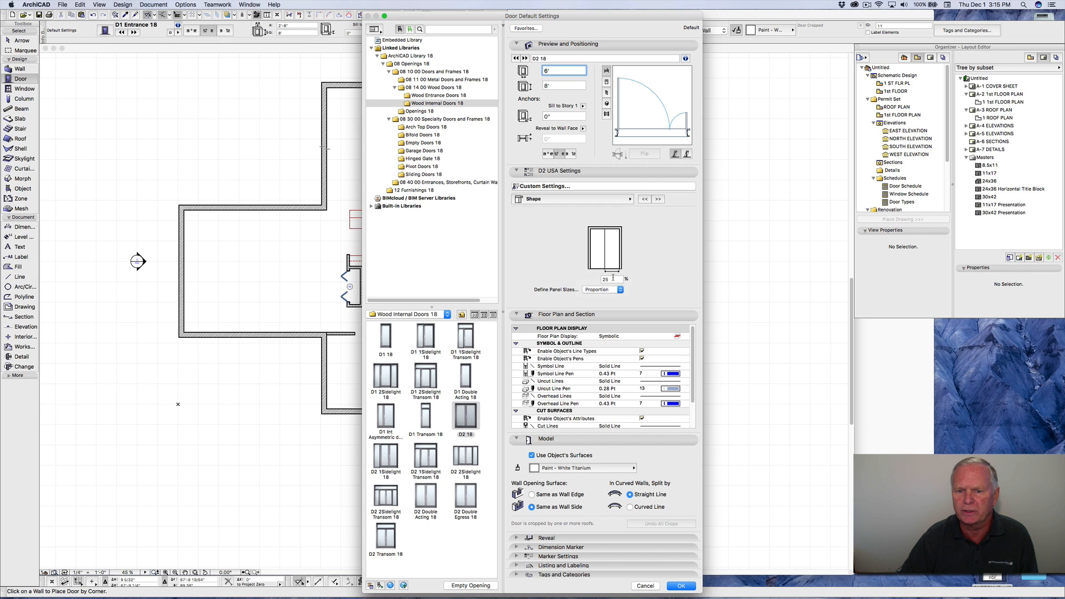
double_click(610, 280)
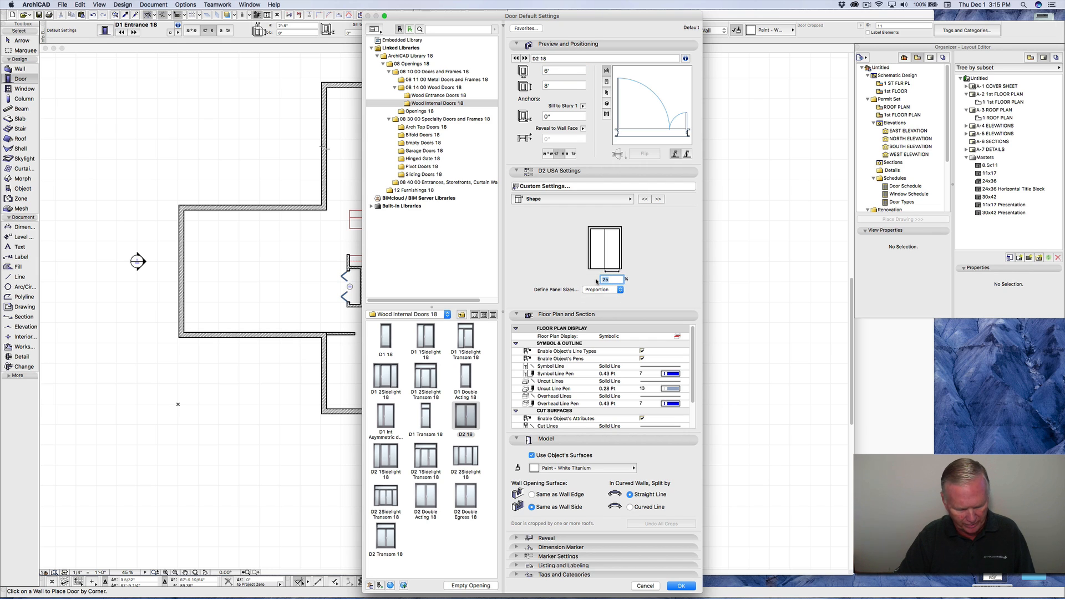
type("5")
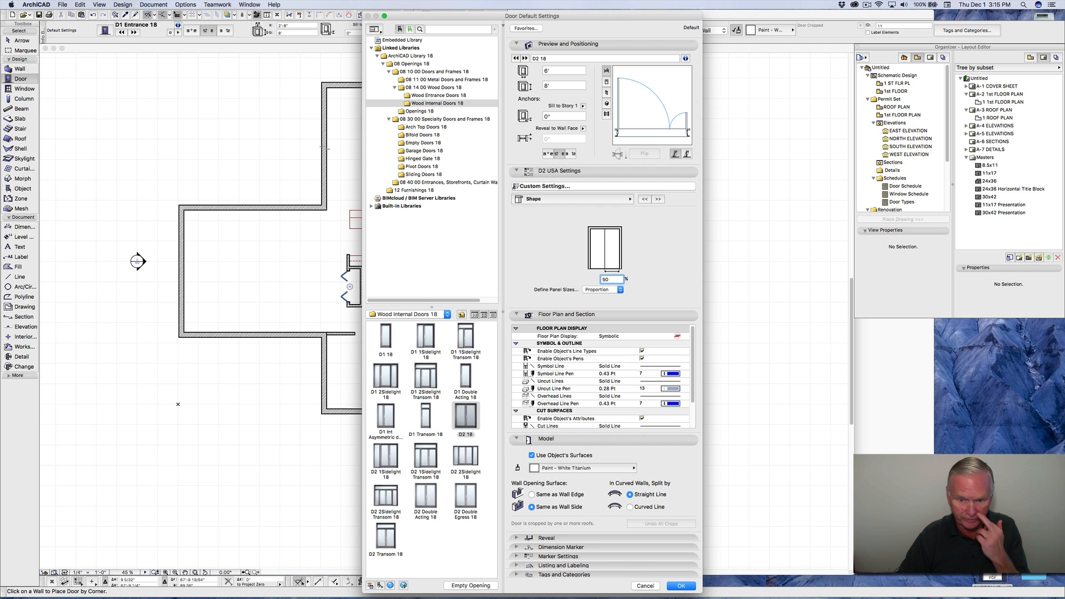
left_click(650, 236)
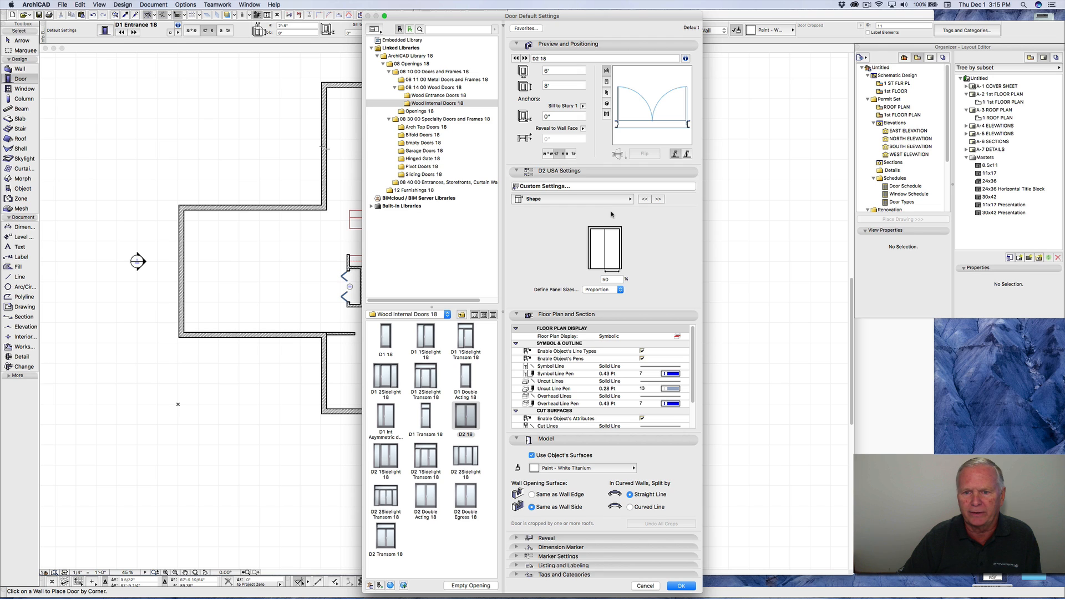
left_click(682, 586)
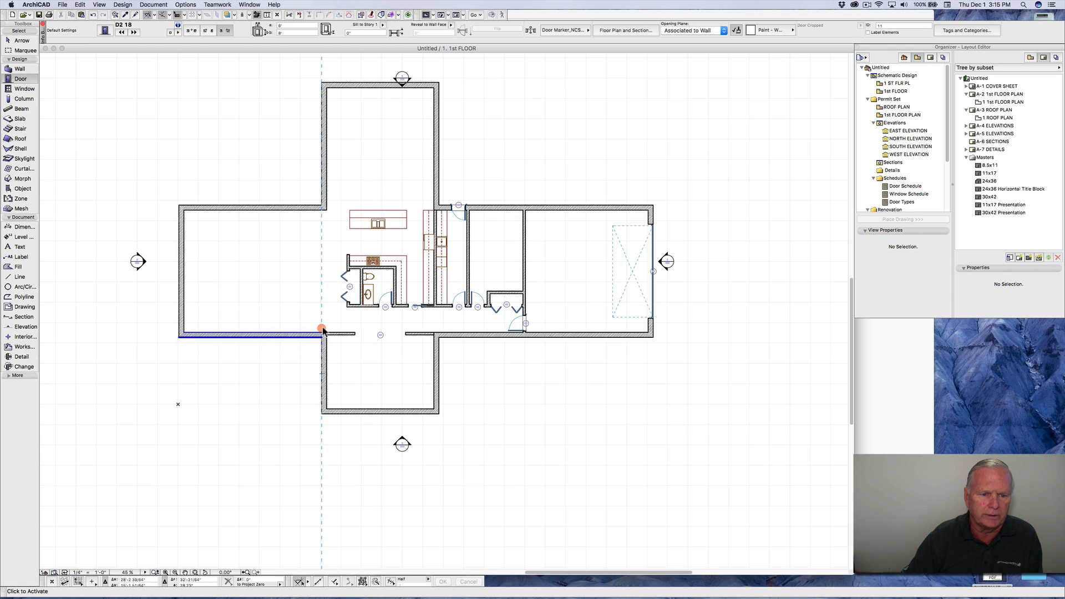
Step: Place a vertical guide line 1' outside the lower wing's left exterior wall face, over the left room
left_click(322, 329)
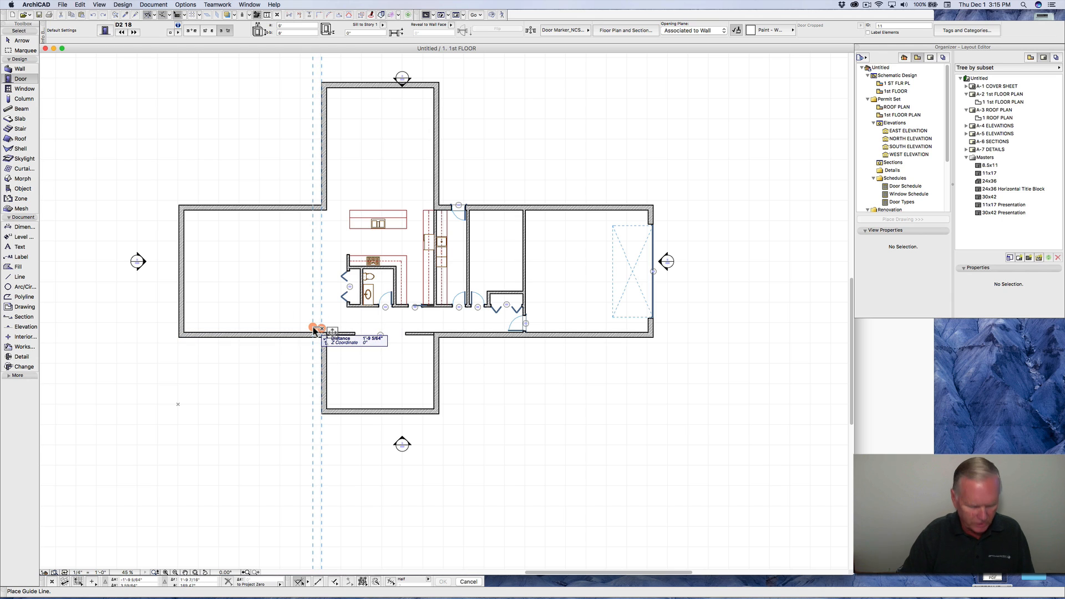
type("1")
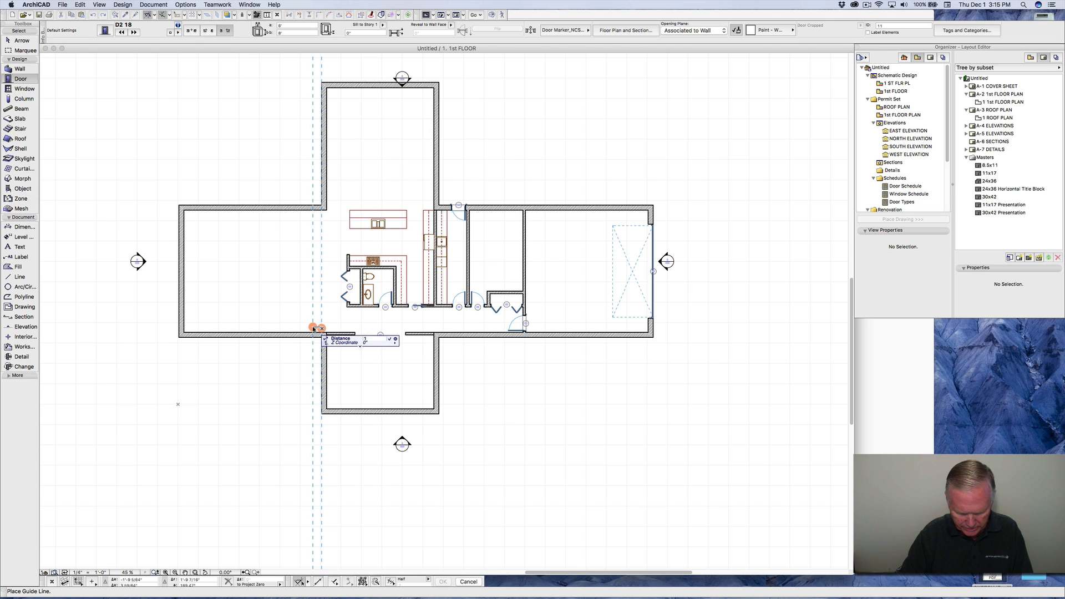
key("Return")
Step: Place the double door by its corner at the guide line in the left room's lower exterior wall, swinging into the room
scroll(320, 333, "up", 5)
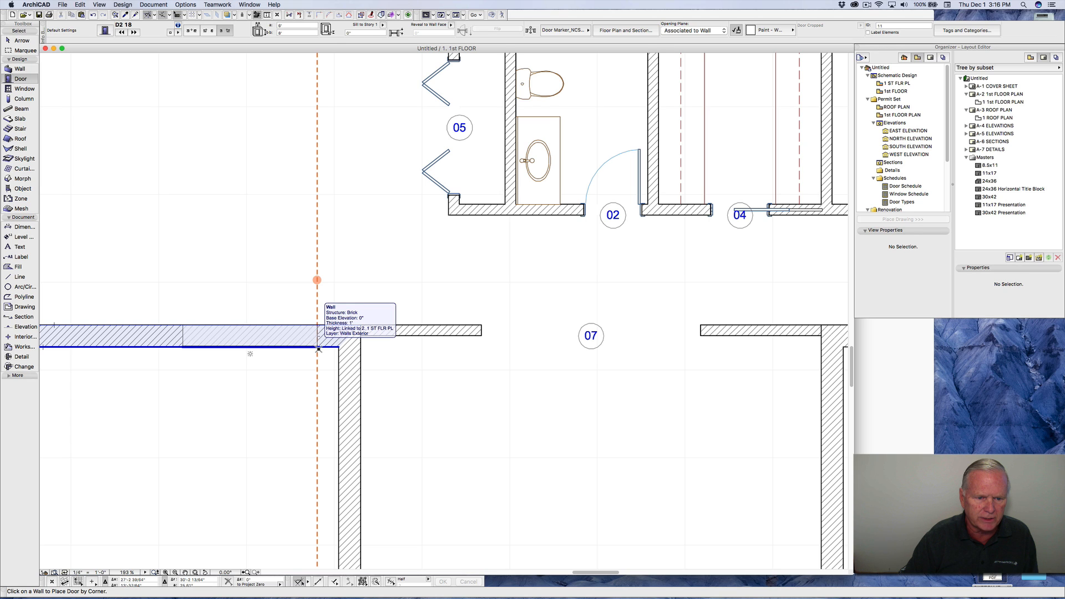
left_click(318, 348)
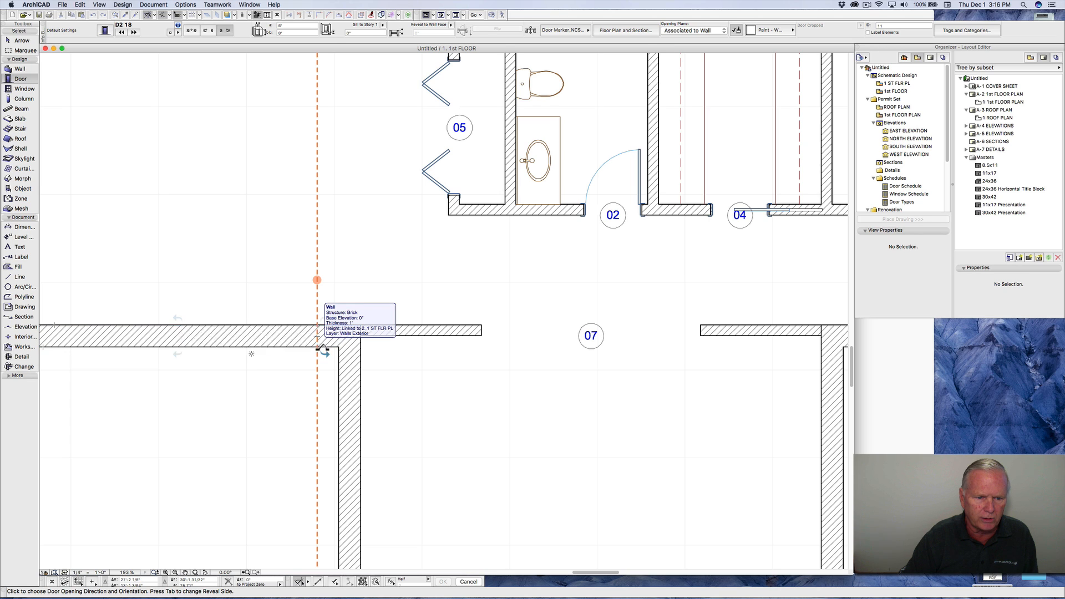
left_click(304, 286)
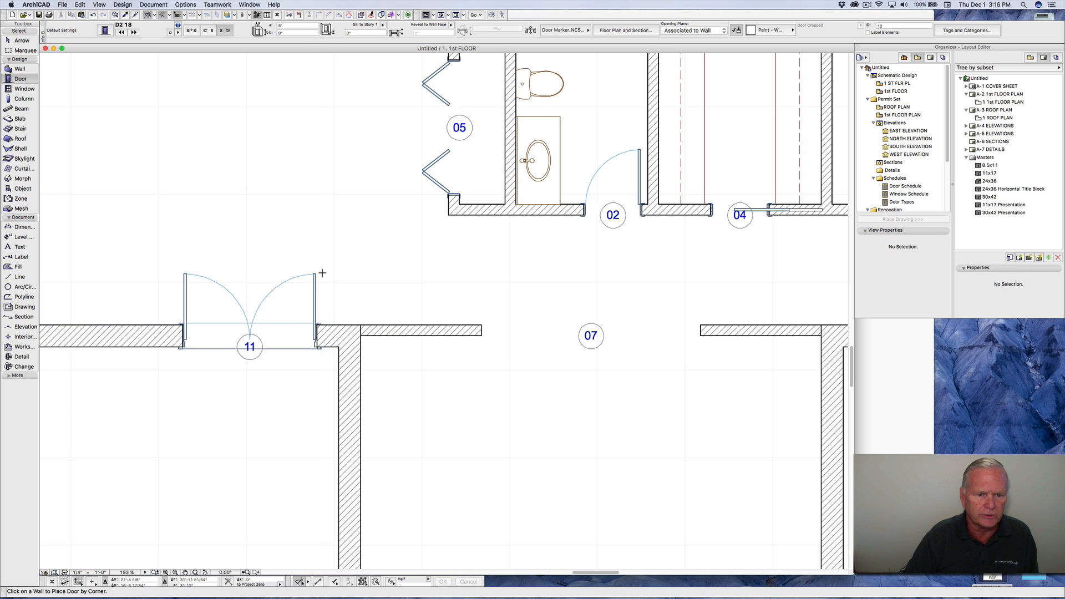
scroll(320, 275, "down", 3)
scroll(318, 309, "up", 5)
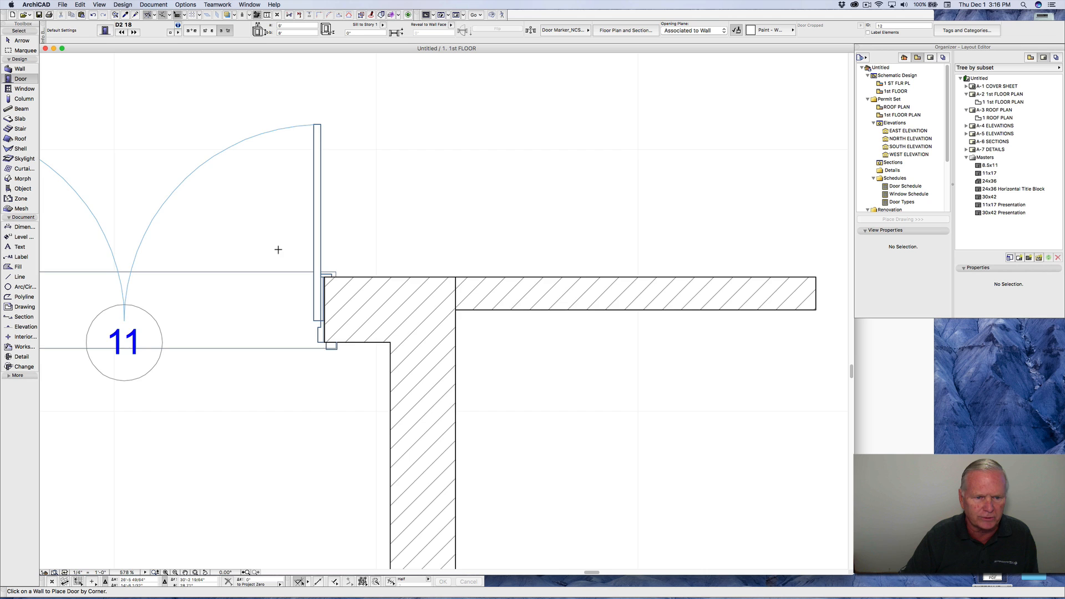
scroll(278, 247, "down", 5)
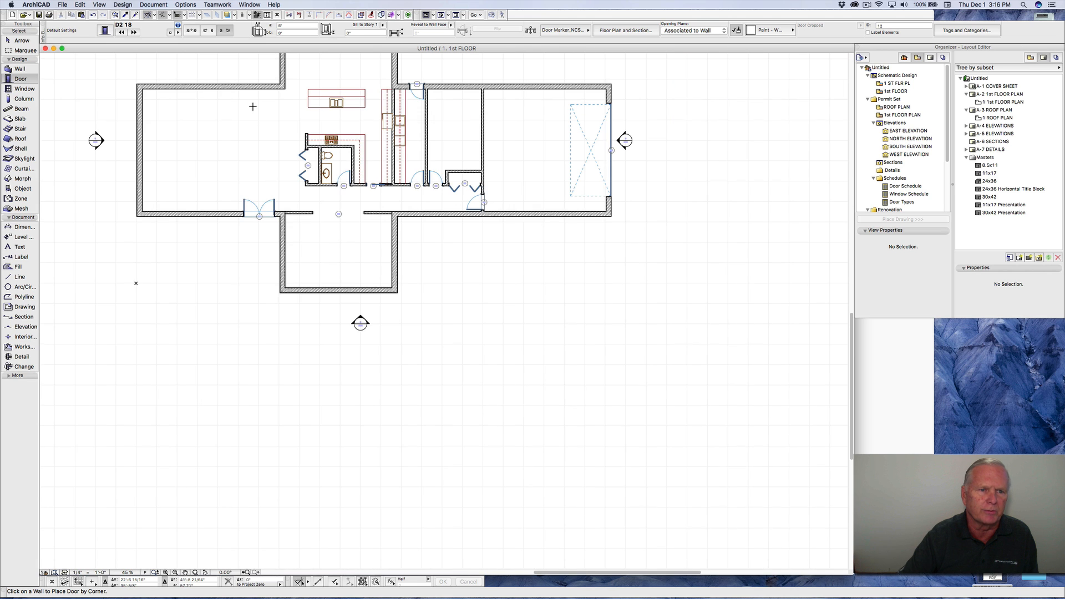
Step: Place a vertical guide line 1' outside the upper wing's left exterior wall face
scroll(269, 185, "up", 8)
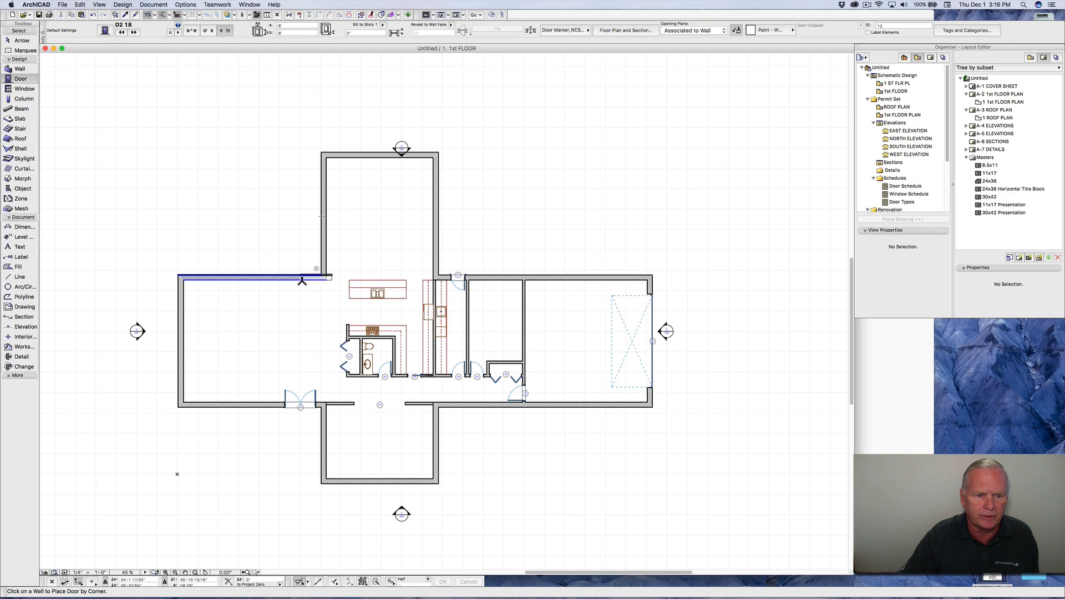
left_click(320, 232)
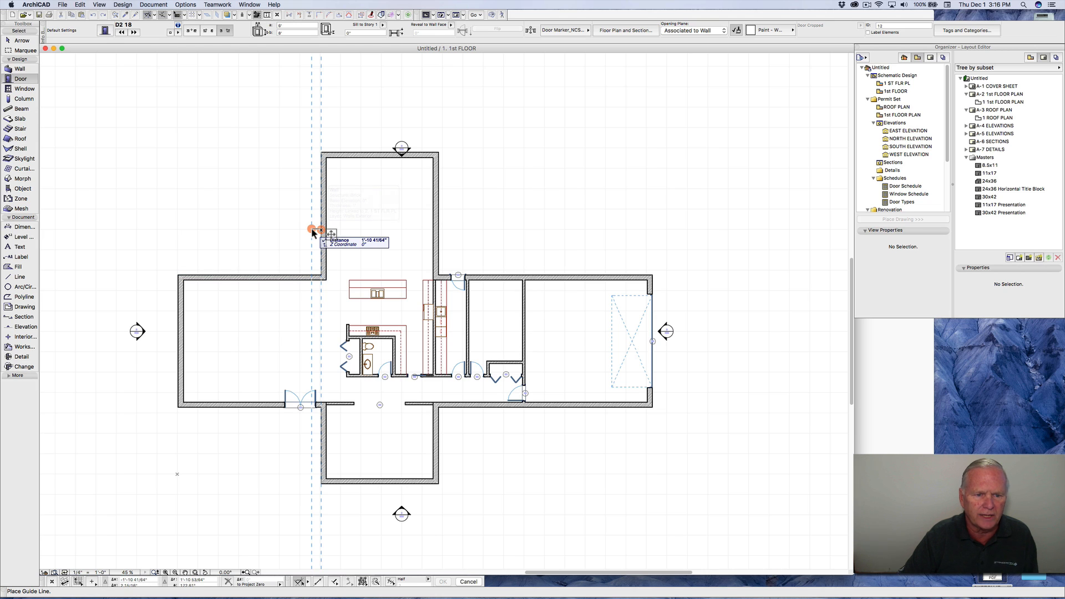
type("1")
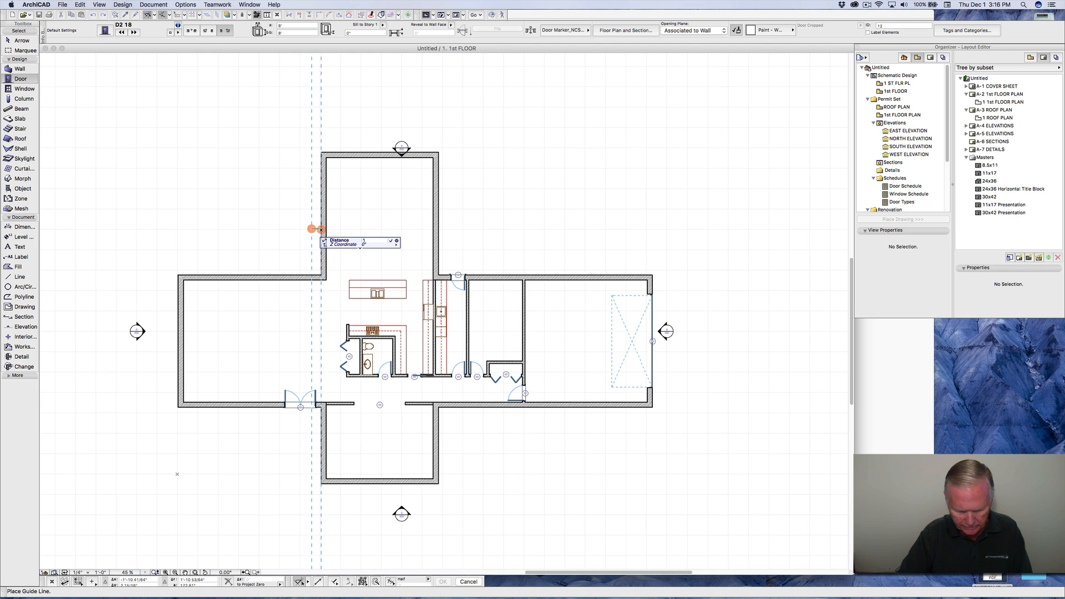
key("Return")
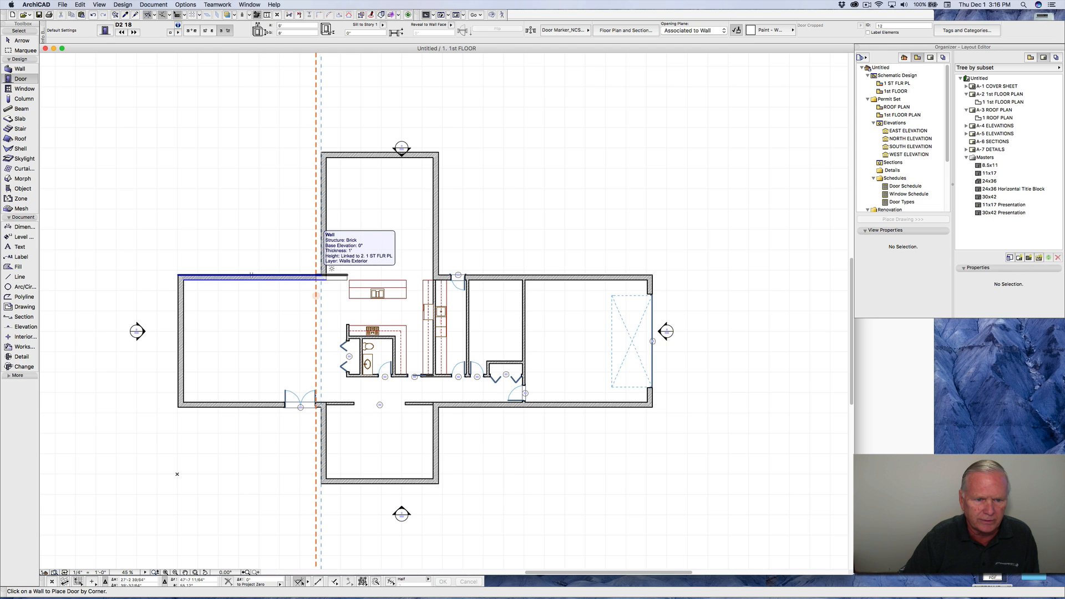
Step: Place the double door by its corner at the guide line in the left room's upper exterior wall, swinging into the room
left_click(208, 30)
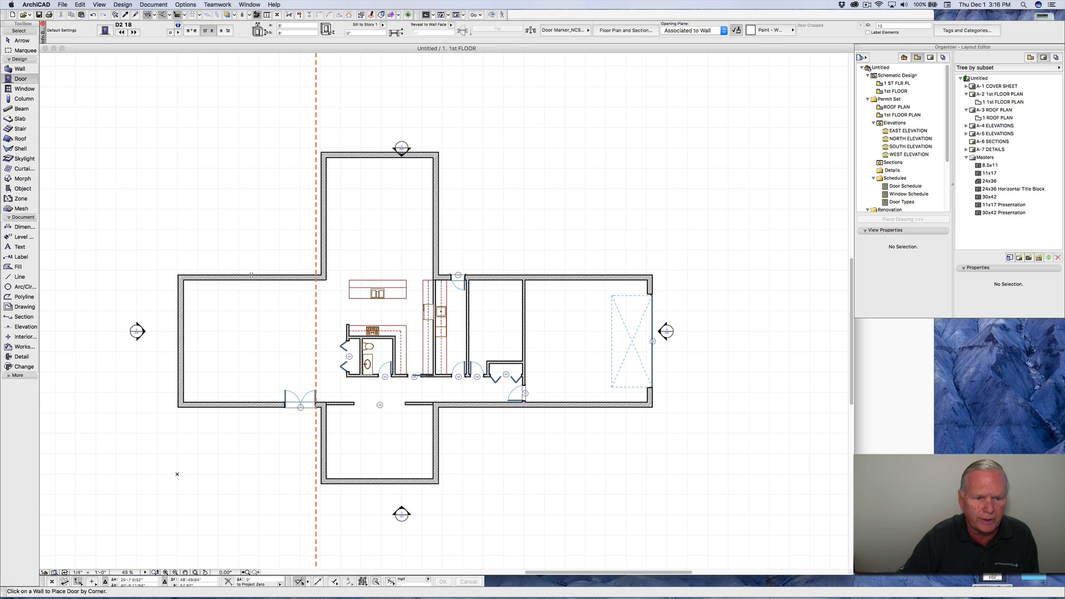
scroll(251, 276, "up", 10)
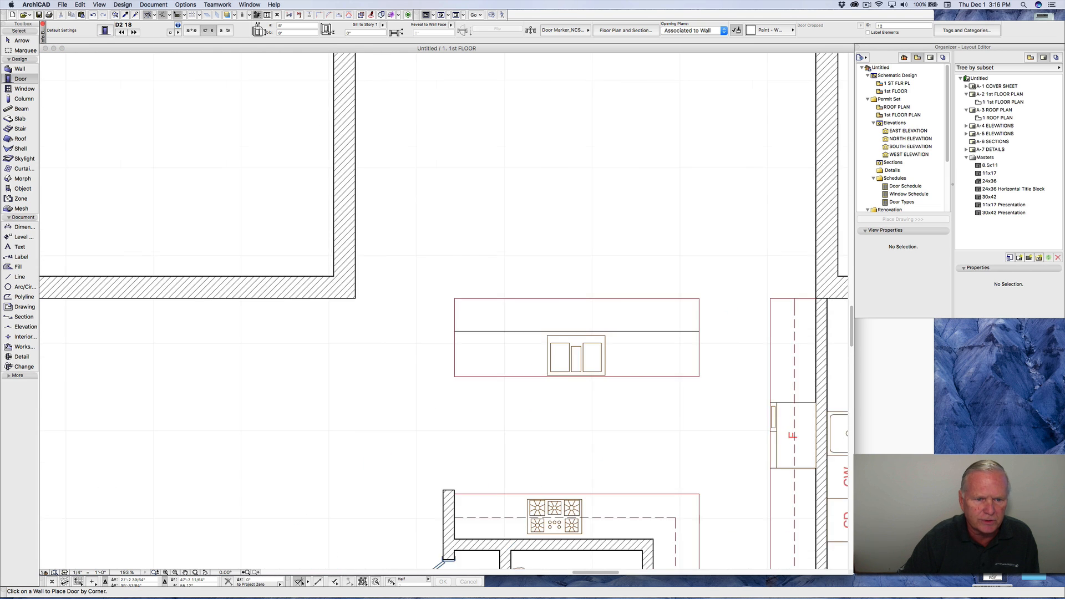
left_click(231, 270)
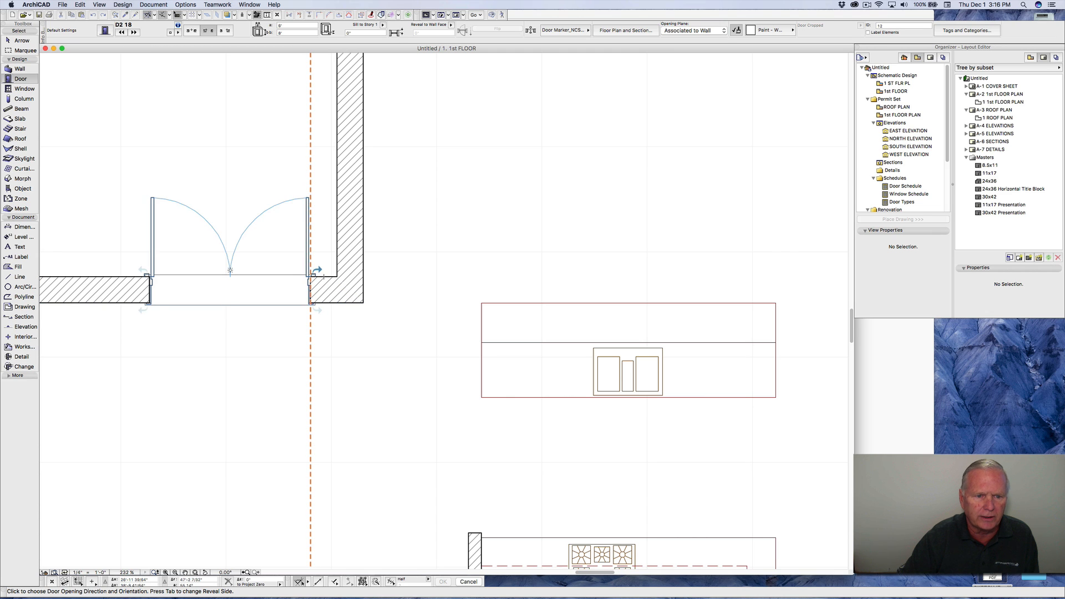
left_click(230, 311)
scroll(364, 312, "down", 2)
scroll(363, 312, "down", 6)
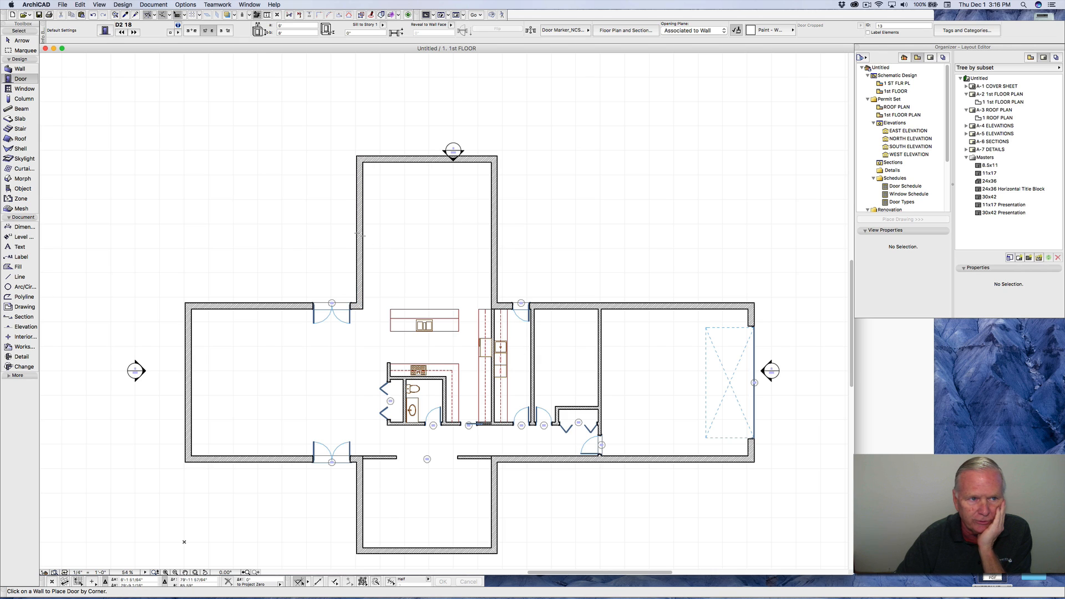
Step: Switch to centerpoint placement and put a double door at the middle of each side wall of the upper wing, swinging inward
left_click(191, 30)
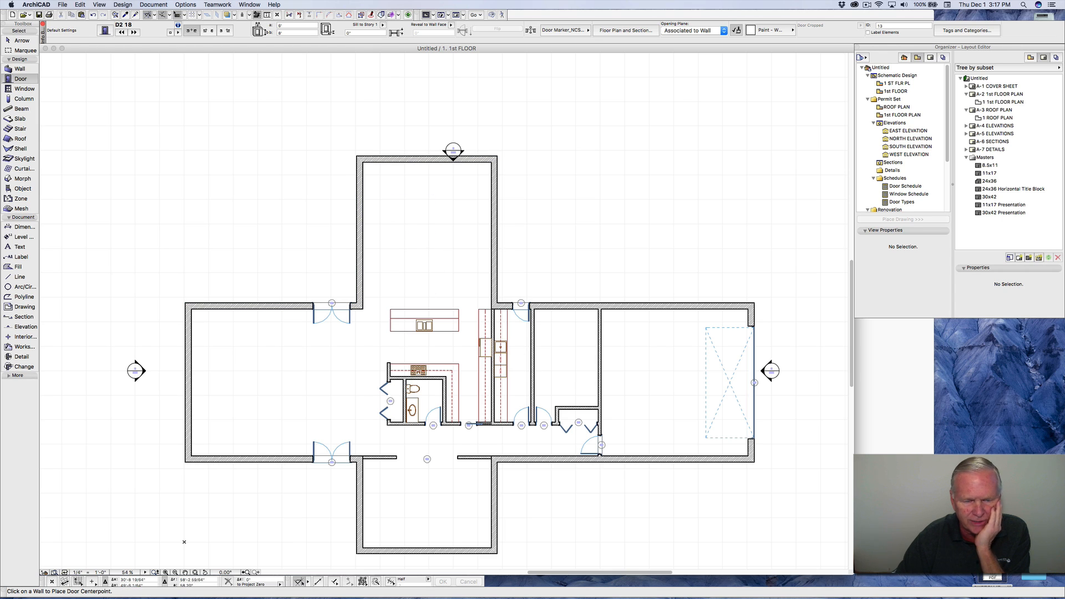
left_click(357, 237)
left_click(384, 236)
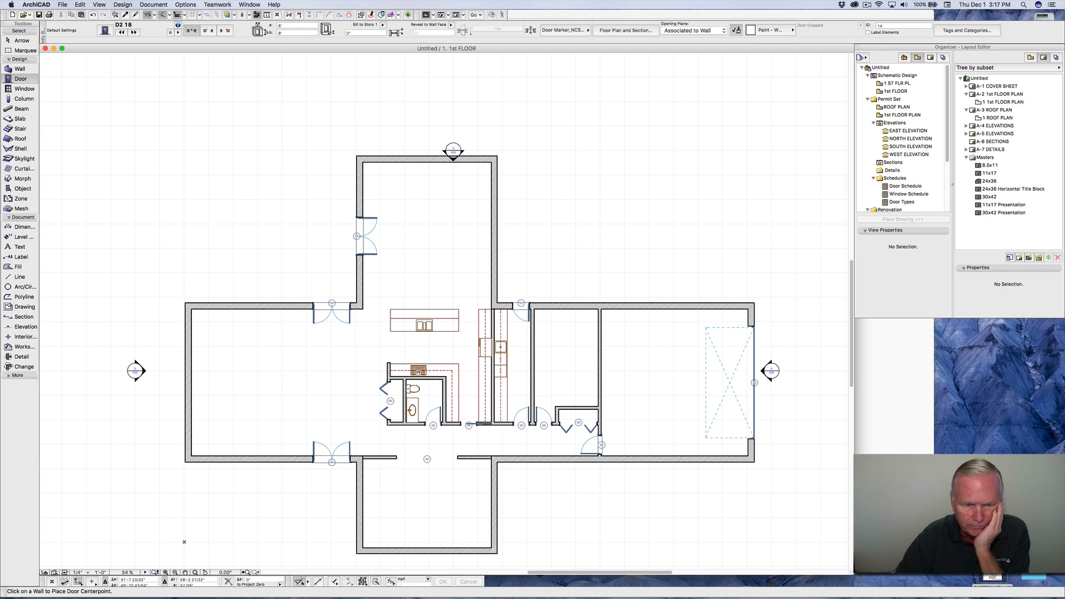
left_click(497, 235)
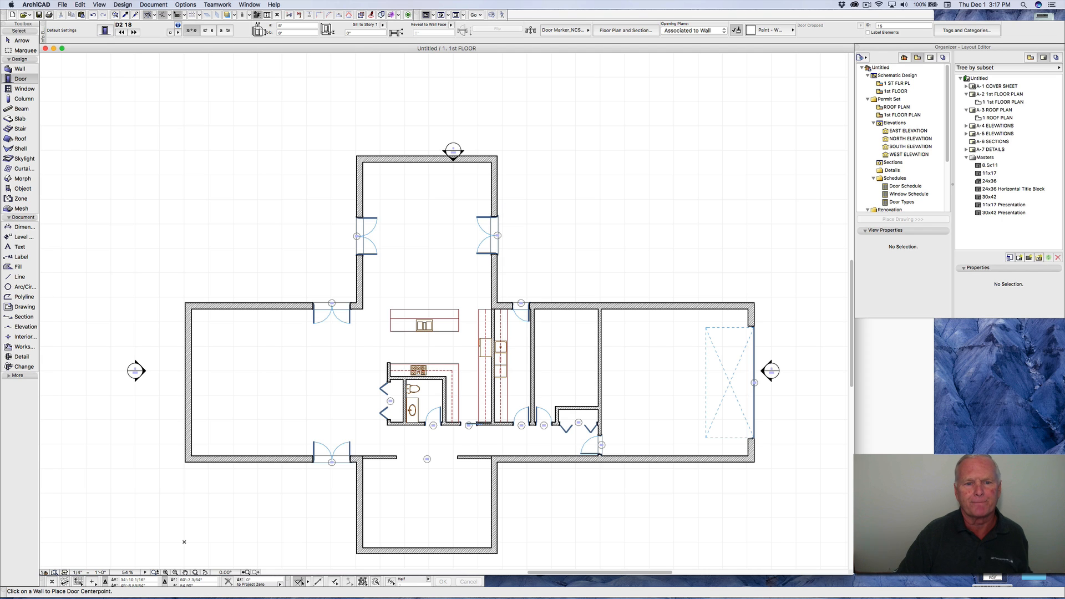
scroll(401, 238, "down", 2)
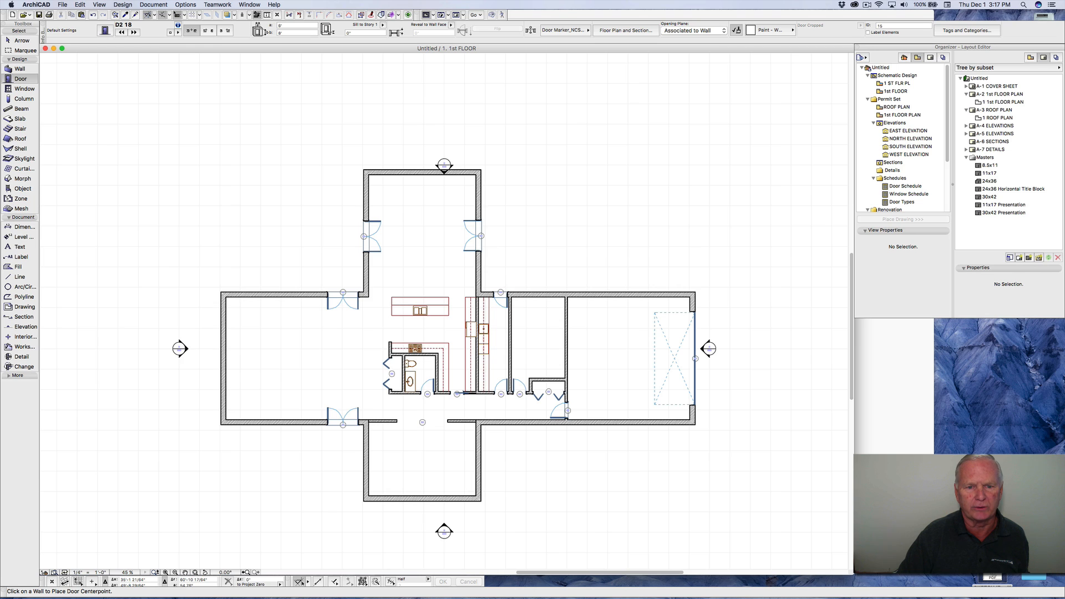
Step: Drag a copy of the two facing double doors in the upper wing's side walls 6'-9.5" up along the walls
scroll(411, 226, "up", 4)
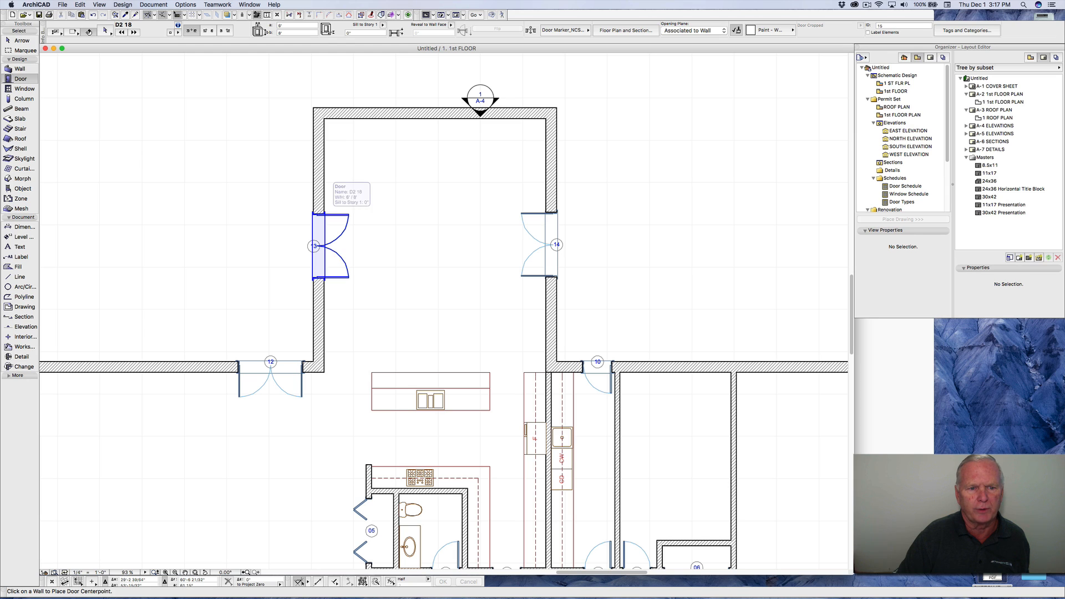
left_click(326, 215, "shift")
left_click(557, 245, "shift")
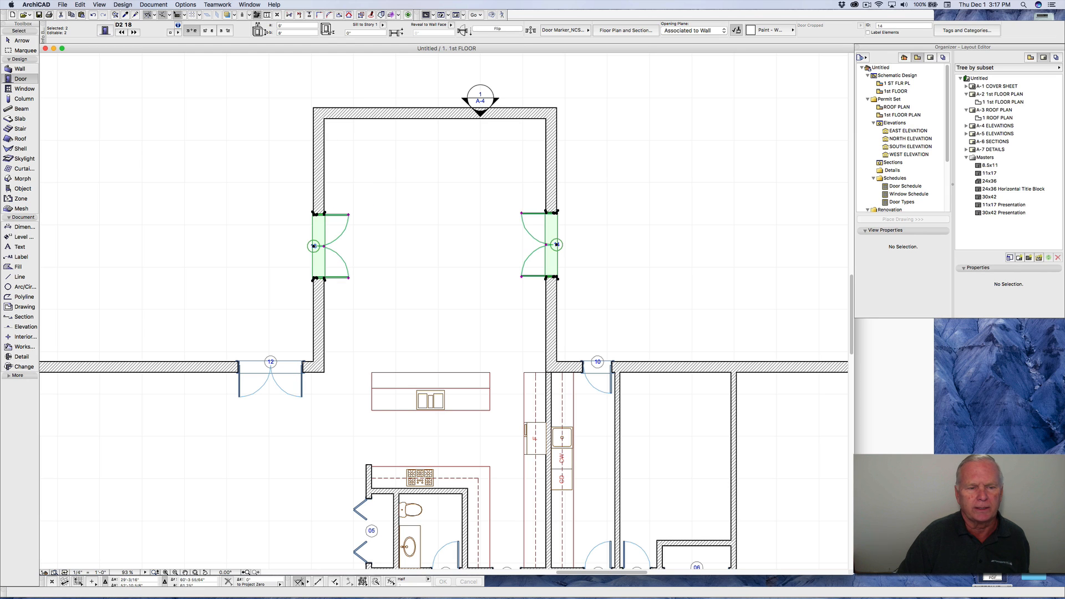
scroll(322, 216, "up", 10)
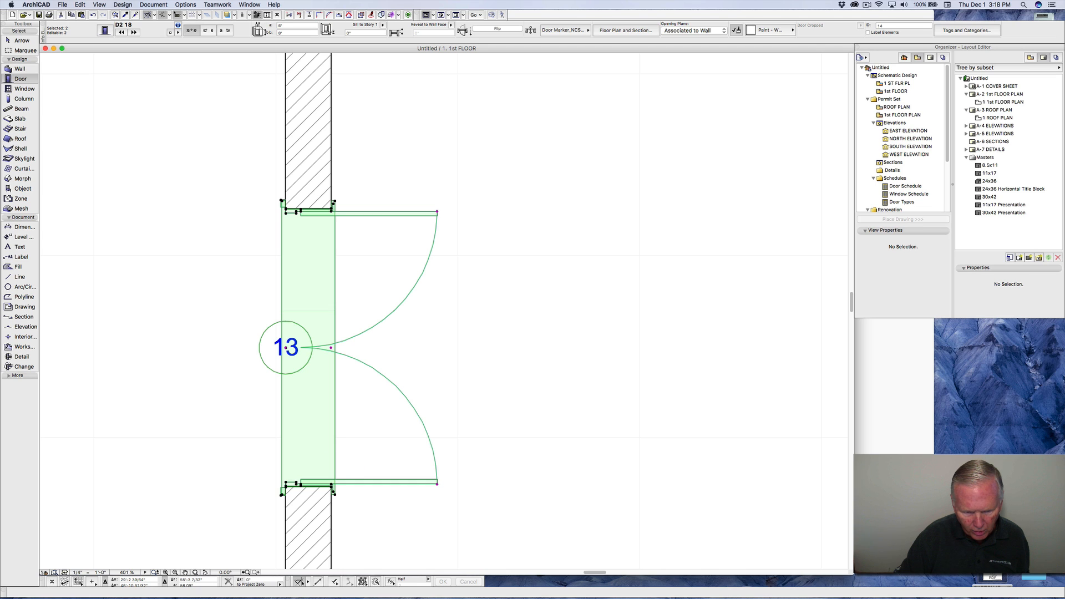
right_click(333, 486)
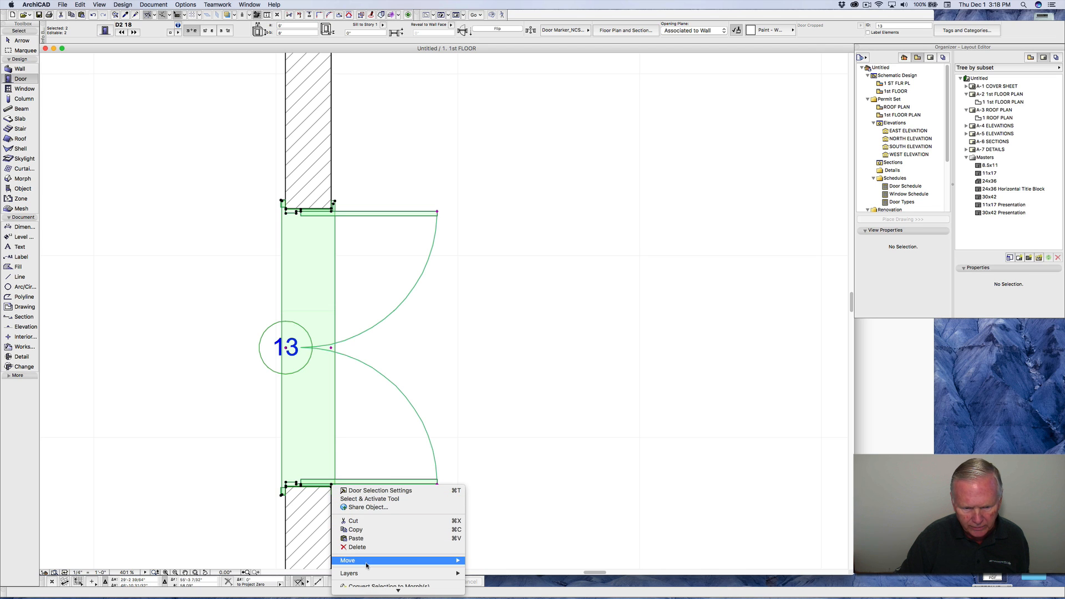
mouse_move(368, 565)
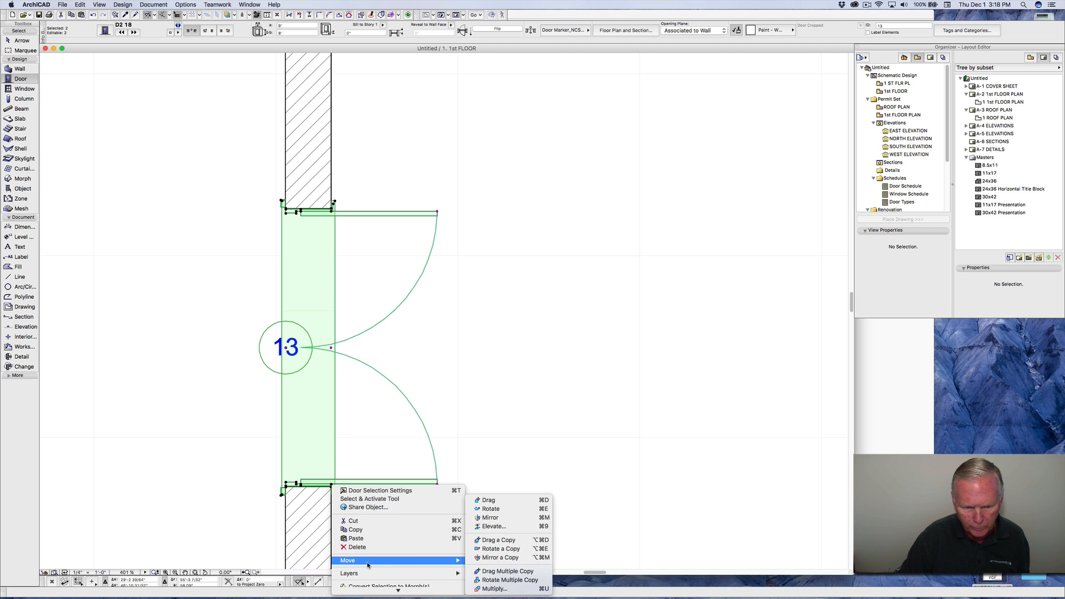
left_click(505, 541)
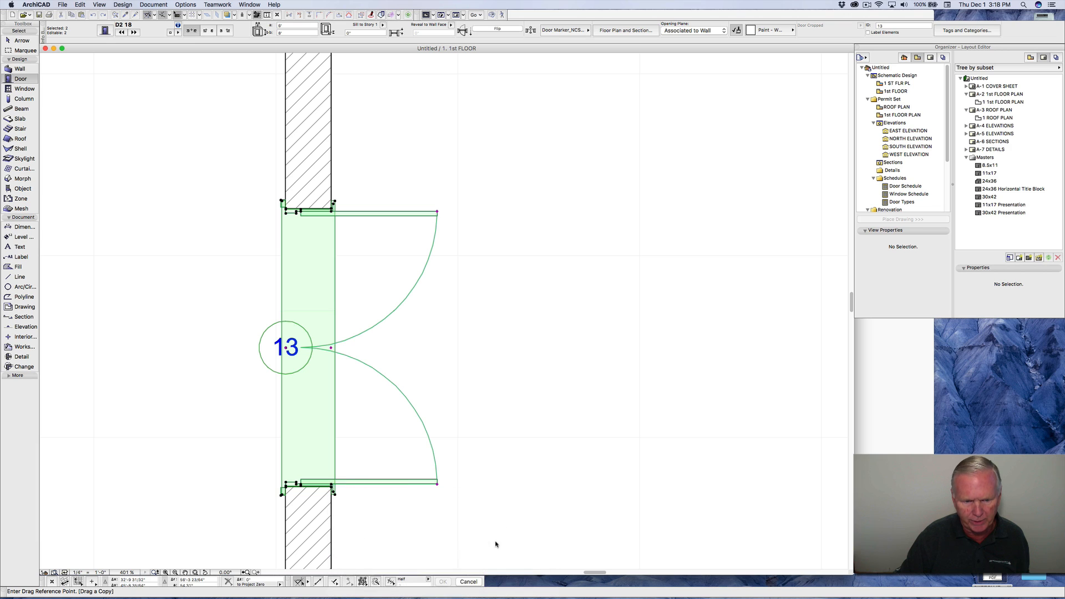
left_click(333, 487)
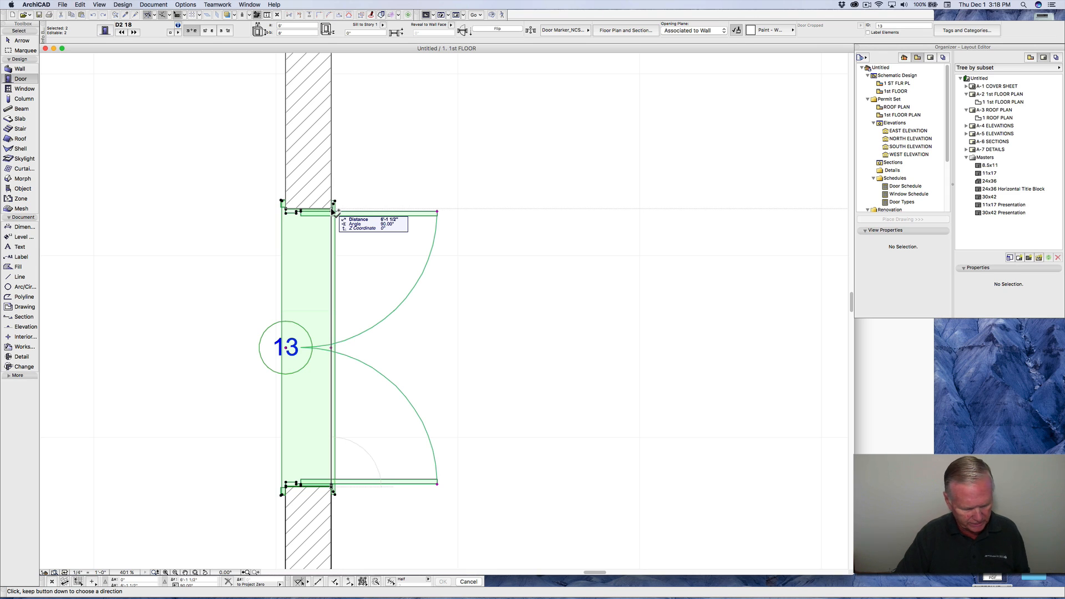
key("Tab")
type("6")
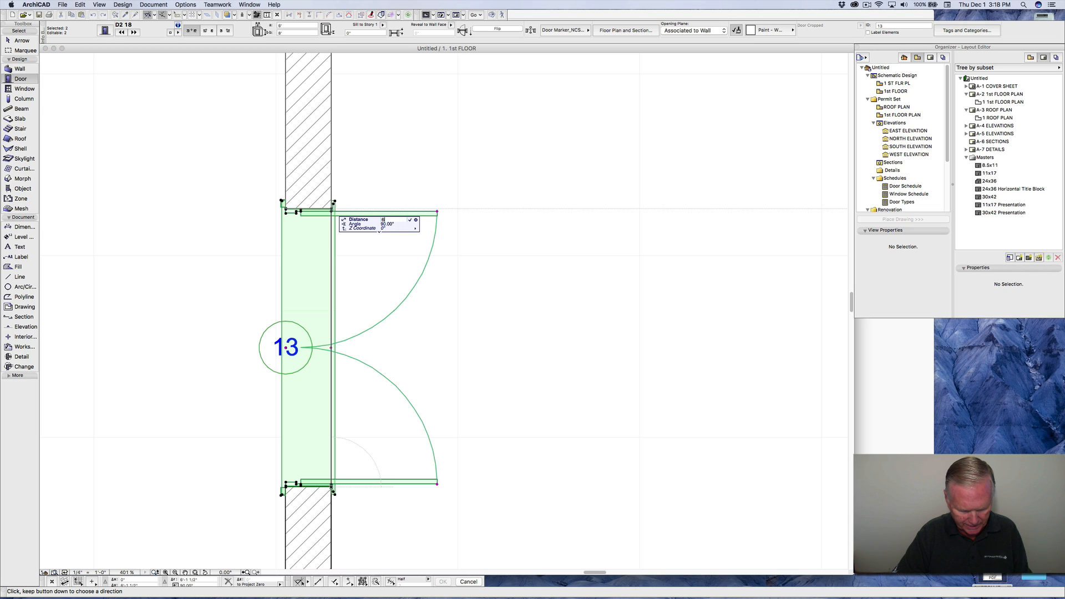
type("-9.5")
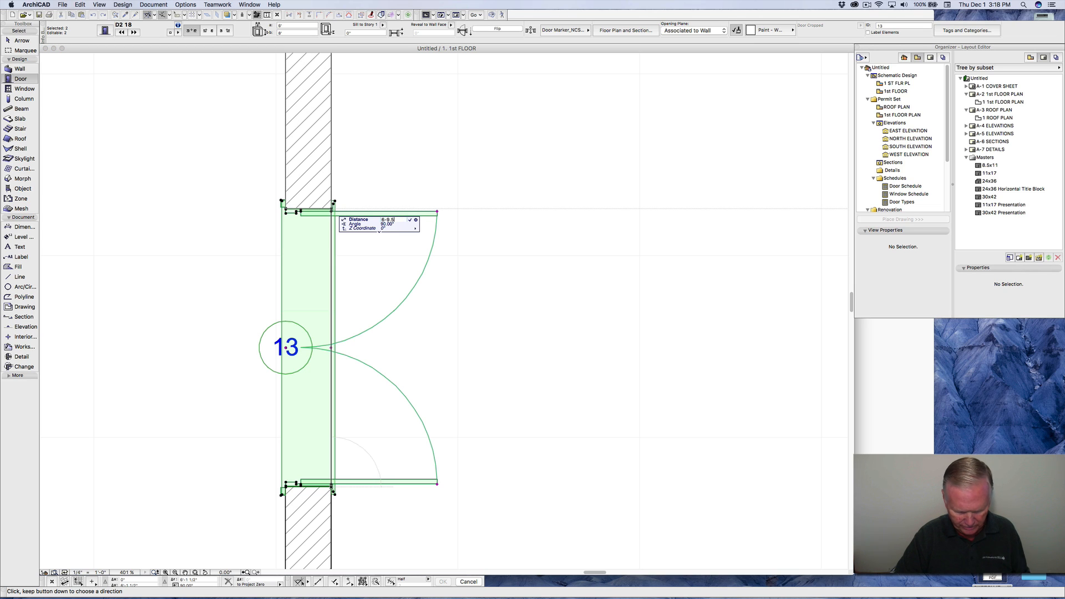
key("Return")
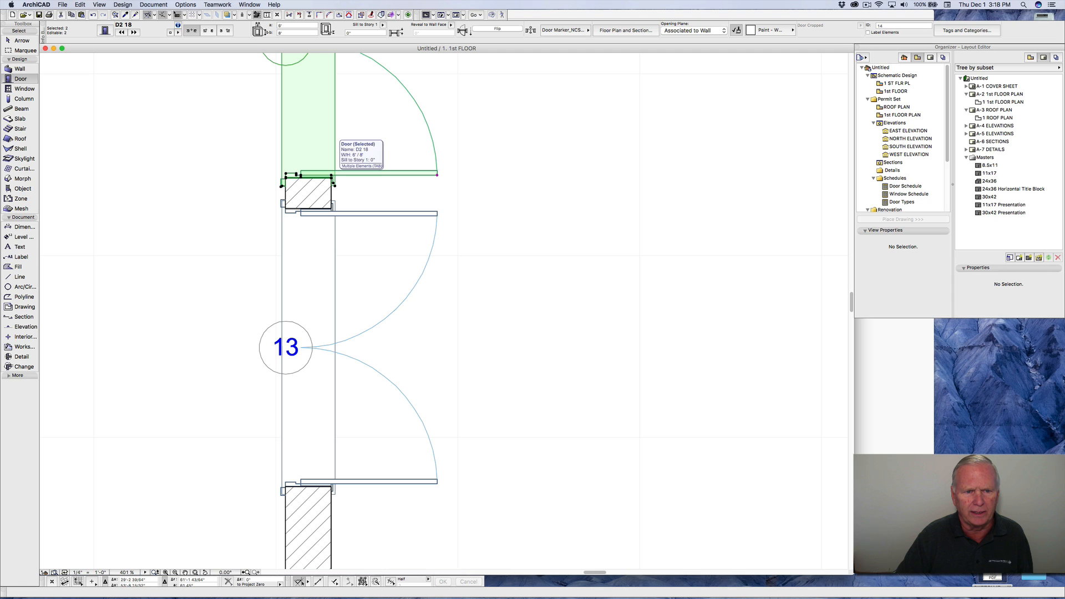
scroll(425, 189, "down", 5)
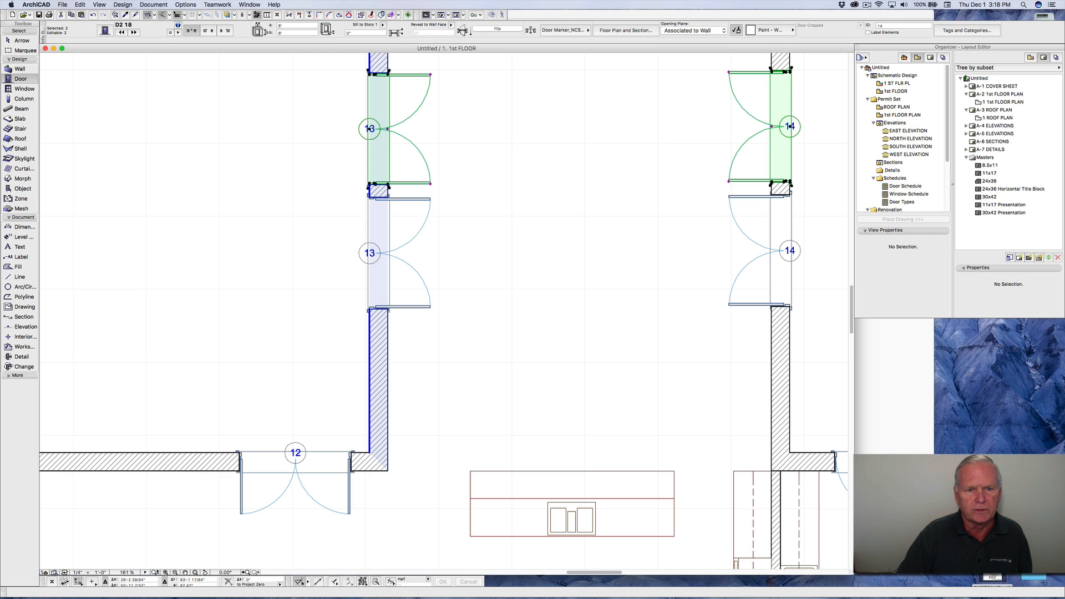
right_click(387, 165)
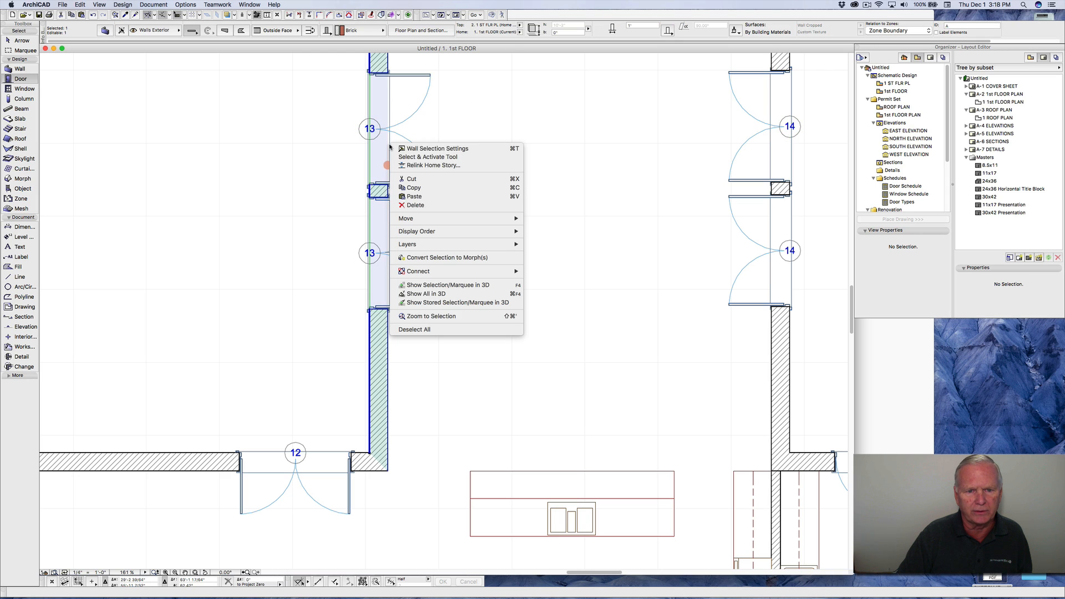
mouse_move(471, 218)
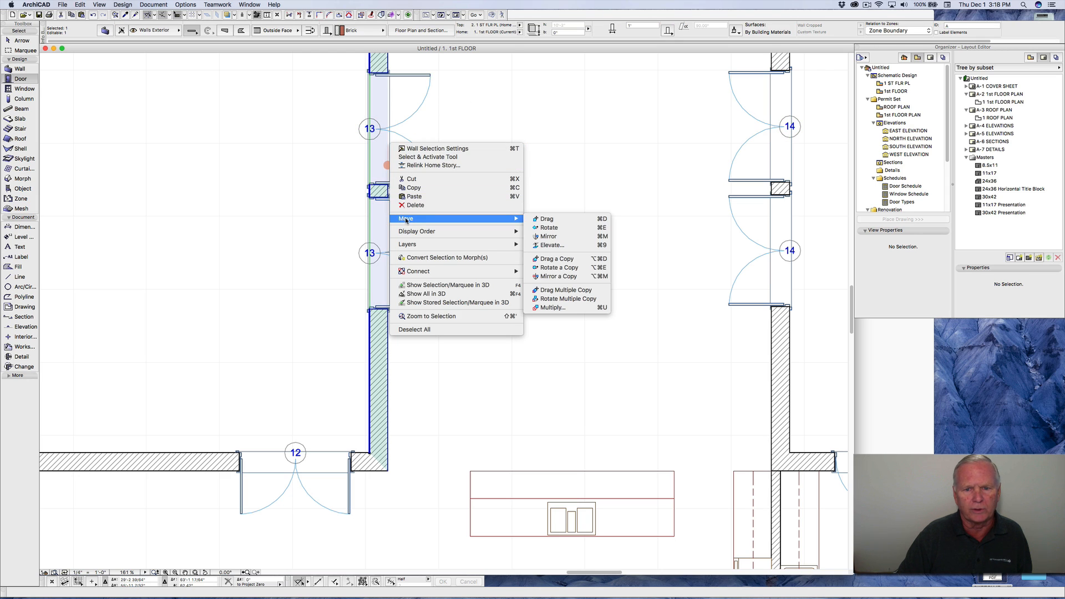
left_click(557, 260)
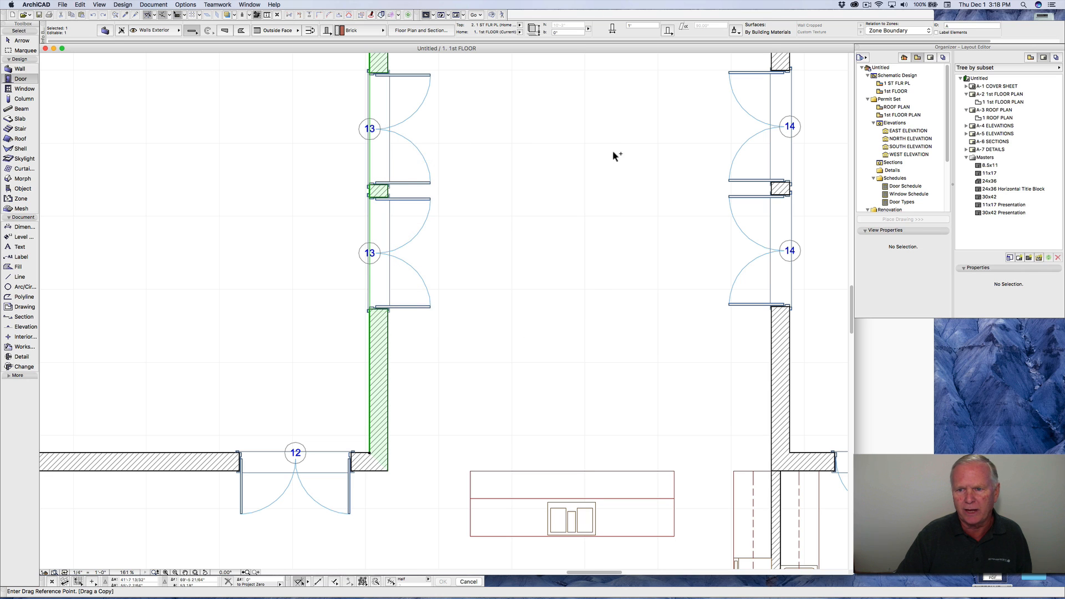
left_click(429, 128)
left_click(430, 129)
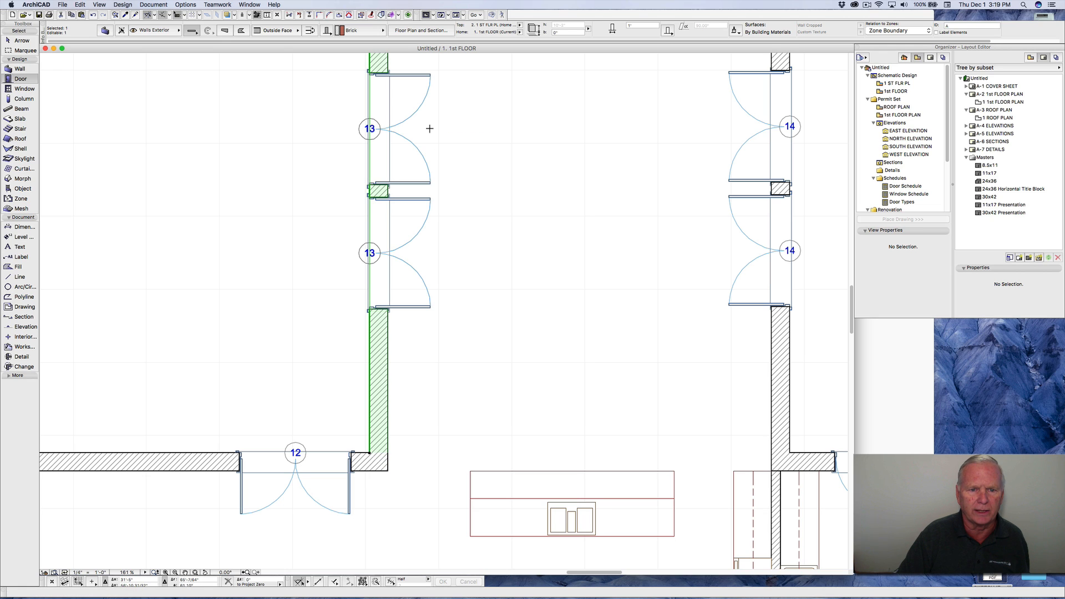
key("Escape")
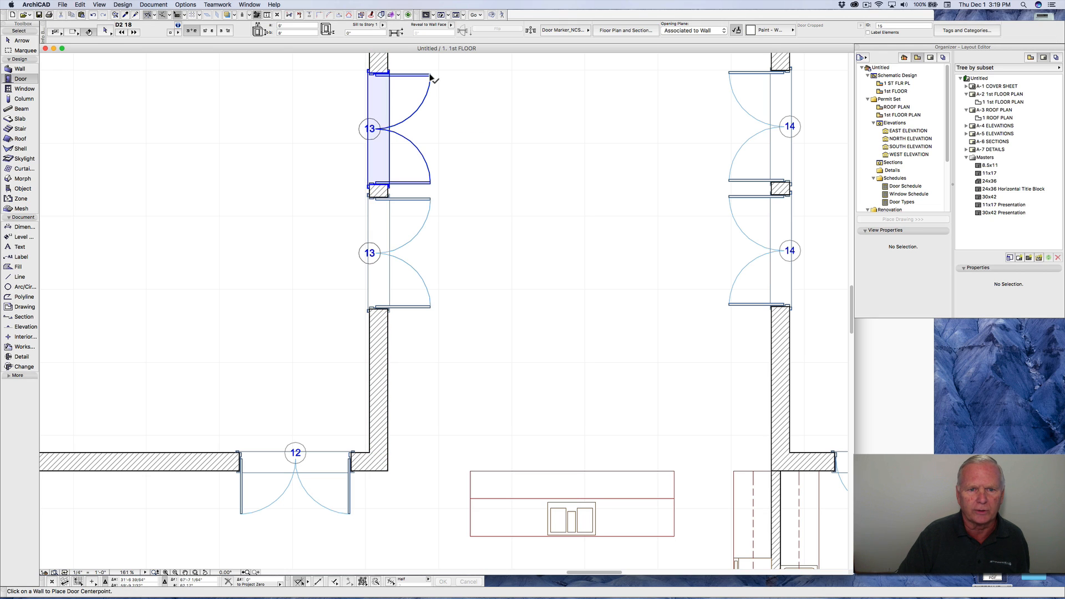
Step: Drag a copy of the uppermost pair of facing double doors 13'-7" down along the upper wing's side walls
left_click(432, 78, "shift")
left_click(731, 76, "shift")
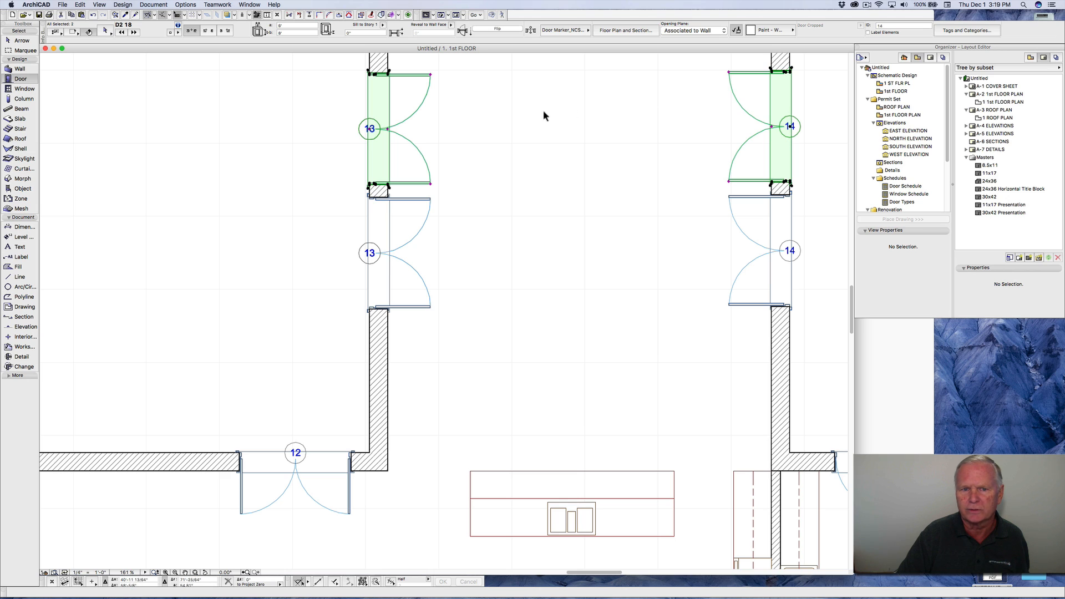
right_click(425, 103)
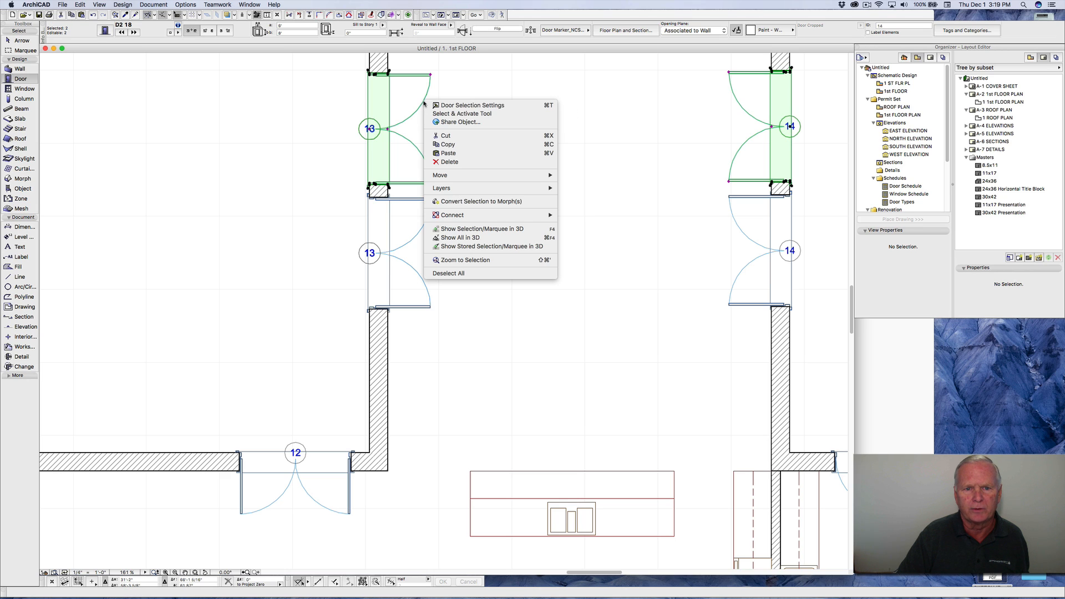
mouse_move(441, 176)
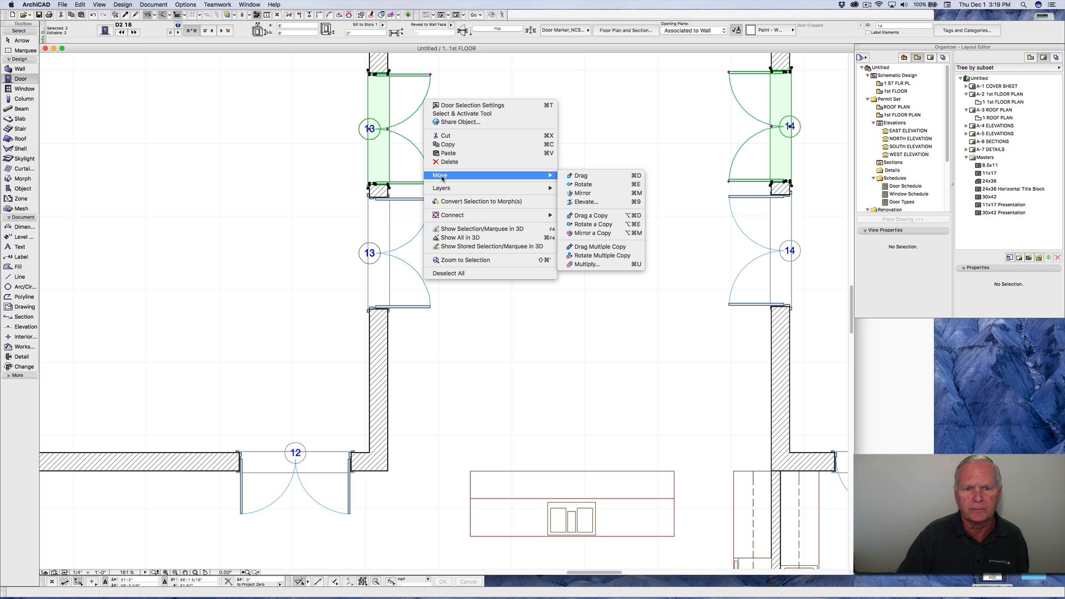
left_click(583, 218)
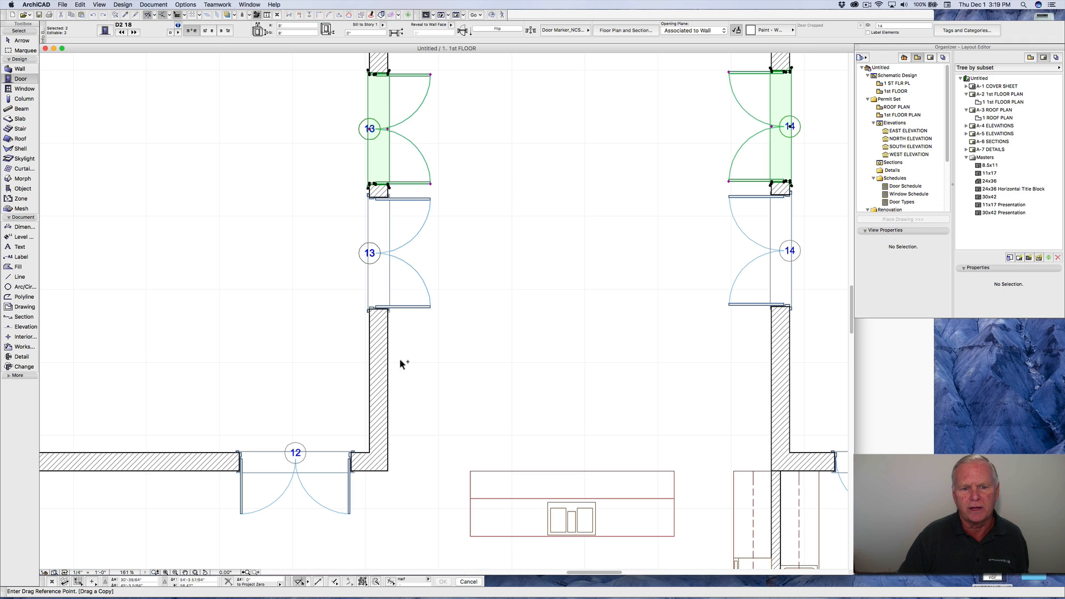
left_click(390, 105)
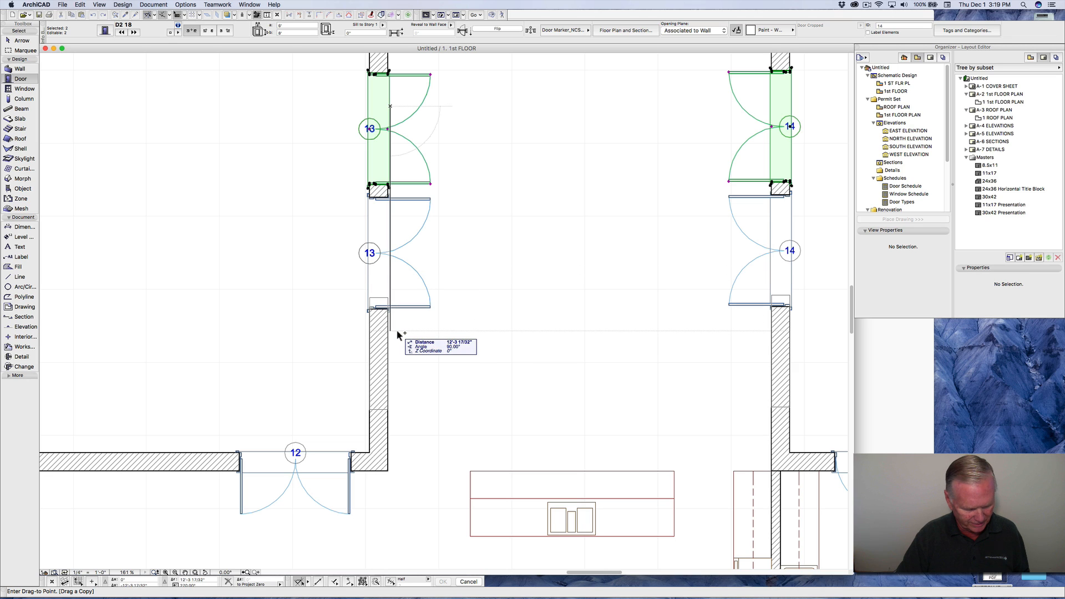
key("Tab")
type("13'")
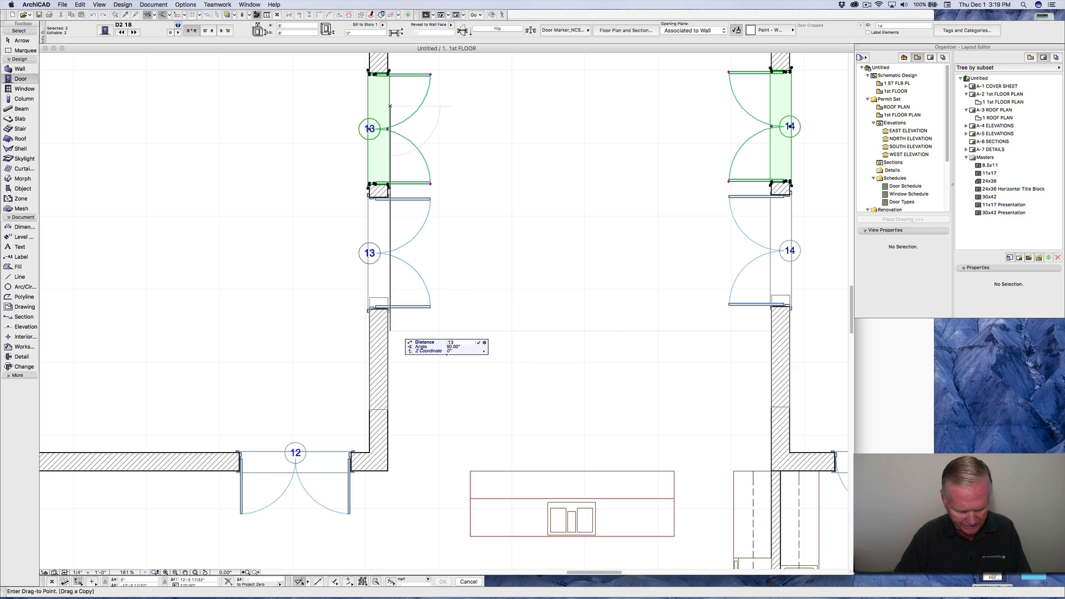
type("-7")
key("Return")
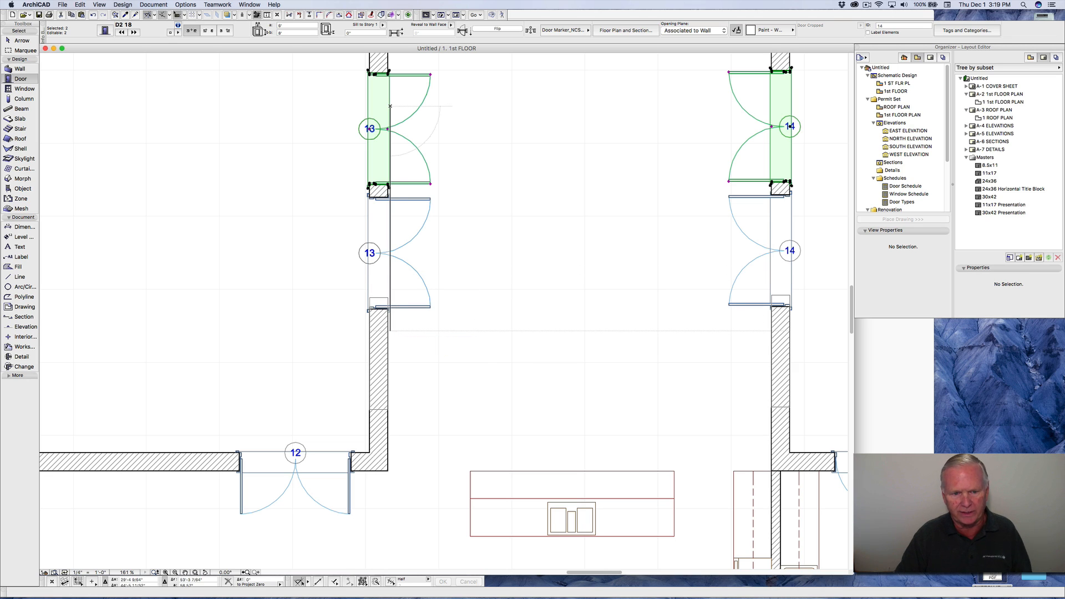
key("Escape")
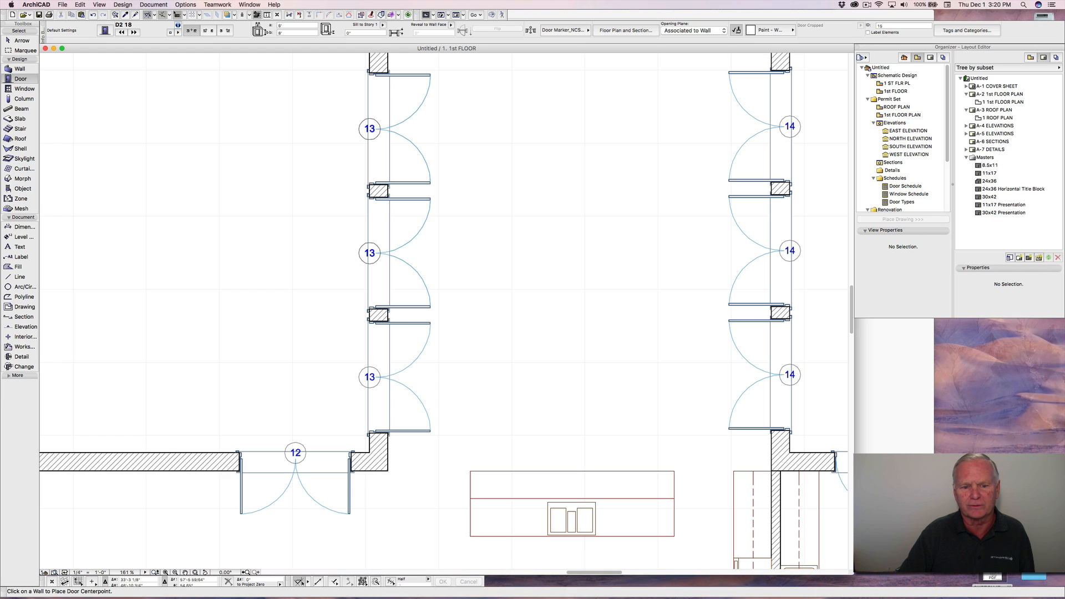
Step: Change the default door to the three-panel D3 Sliding 1 18 from the Sliding Doors 18 library folder
scroll(495, 319, "down", 4)
middle_click_drag(520, 345, 390, 339)
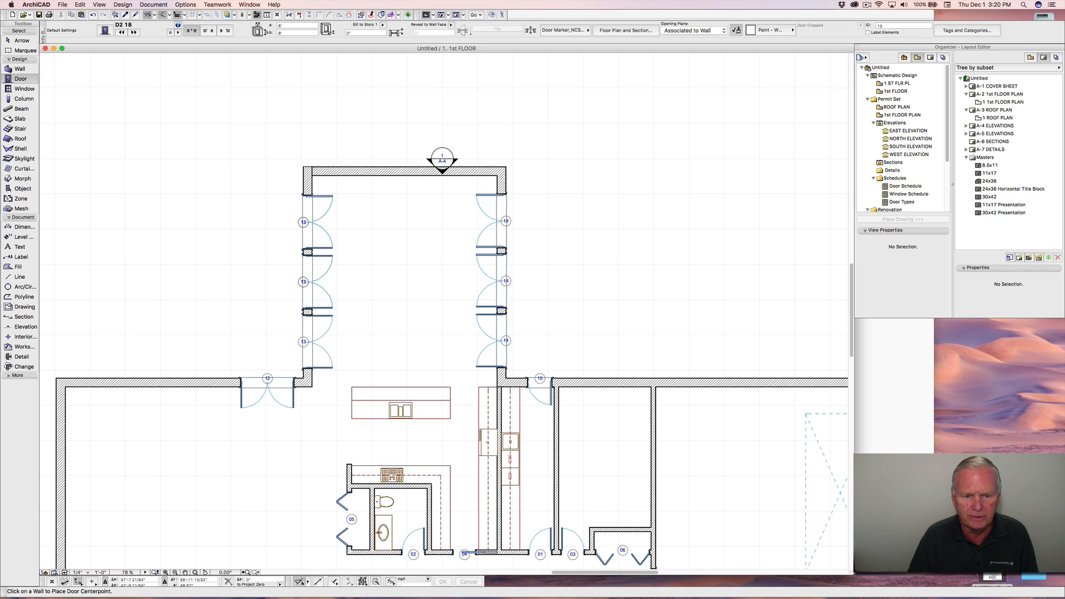
scroll(444, 310, "down", 5)
scroll(444, 311, "left", 2)
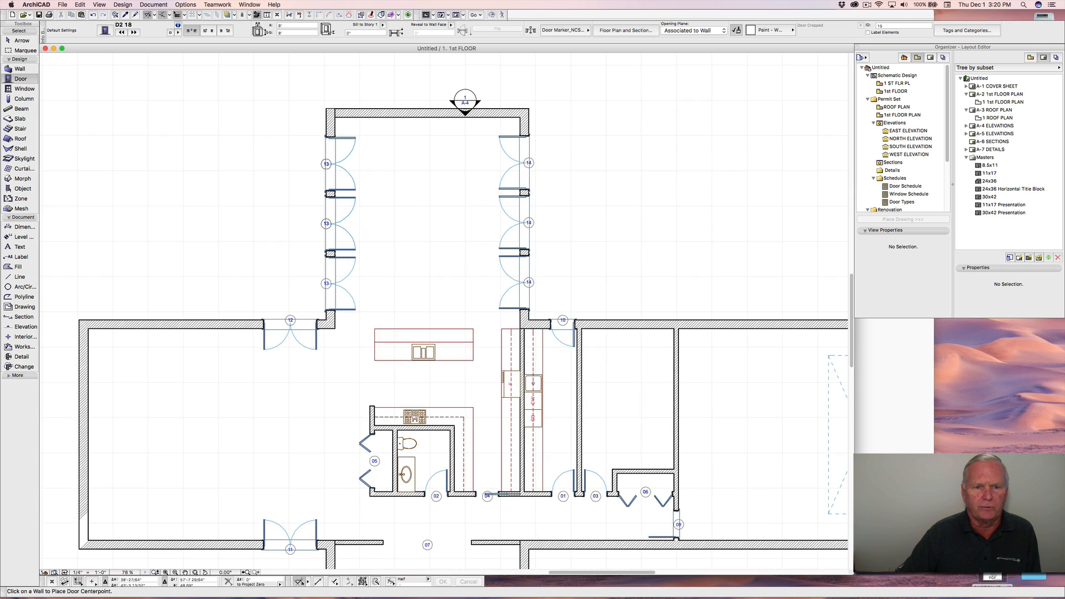
scroll(443, 311, "down", 1)
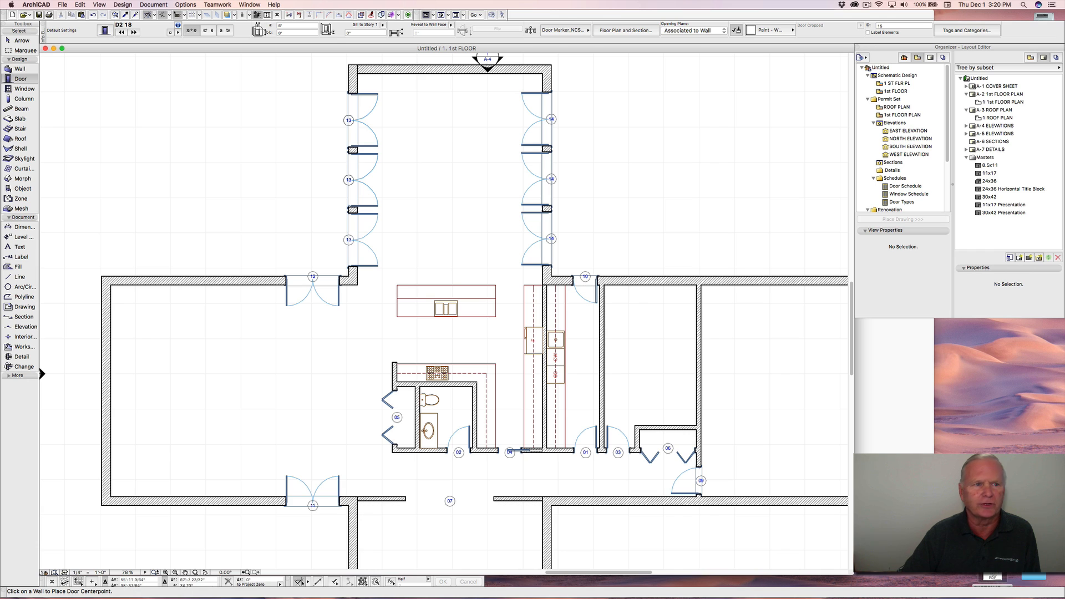
left_click(104, 30)
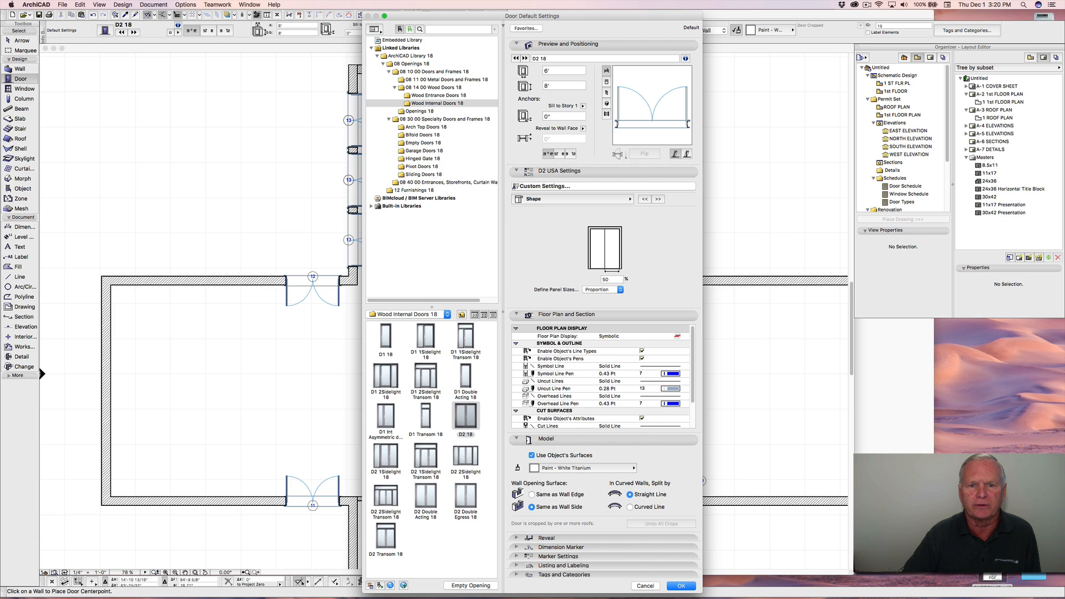
left_click(423, 174)
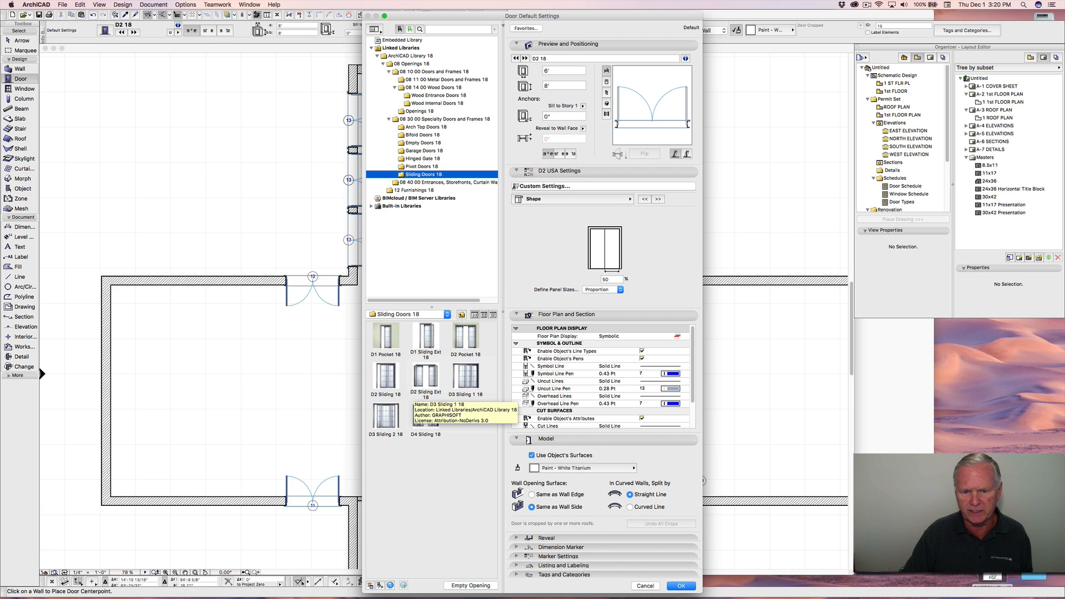
left_click(466, 377)
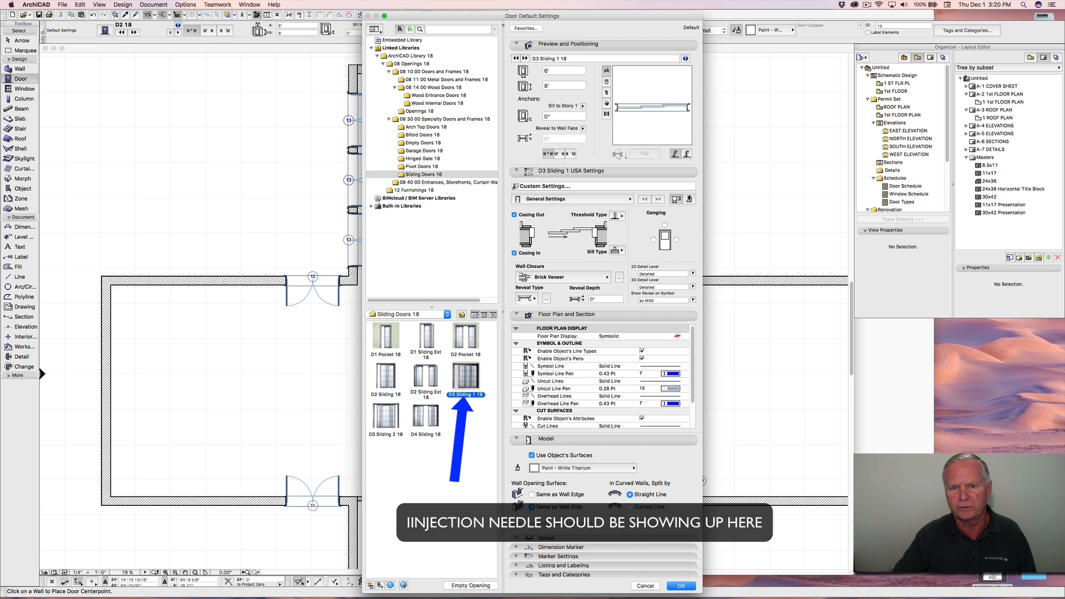
Step: Set the default D3 Sliding 1 18 door's width to 9'
double_click(548, 70)
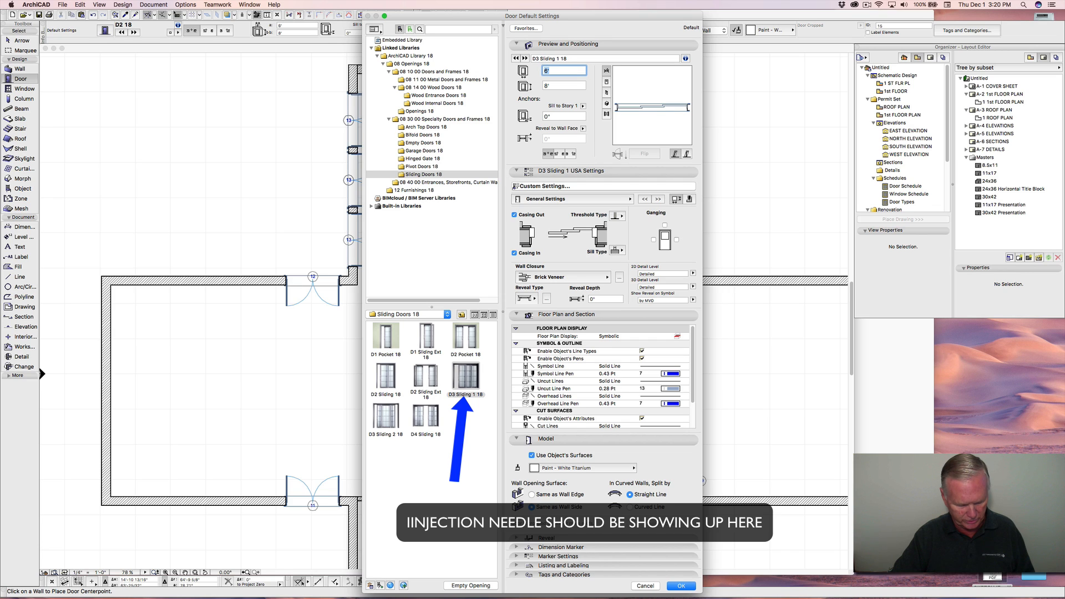
type("9")
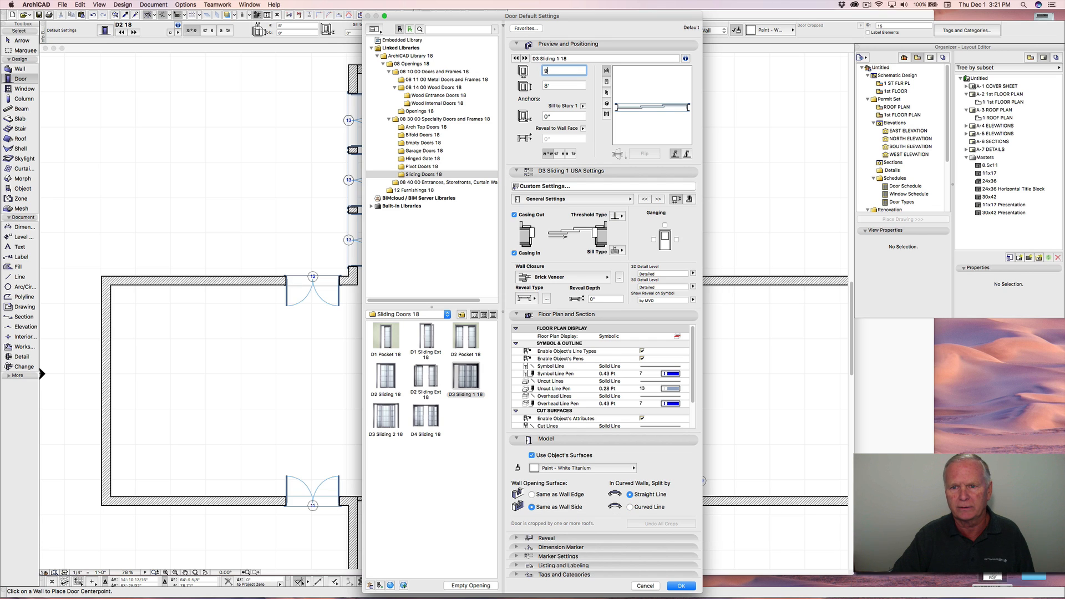
type("'")
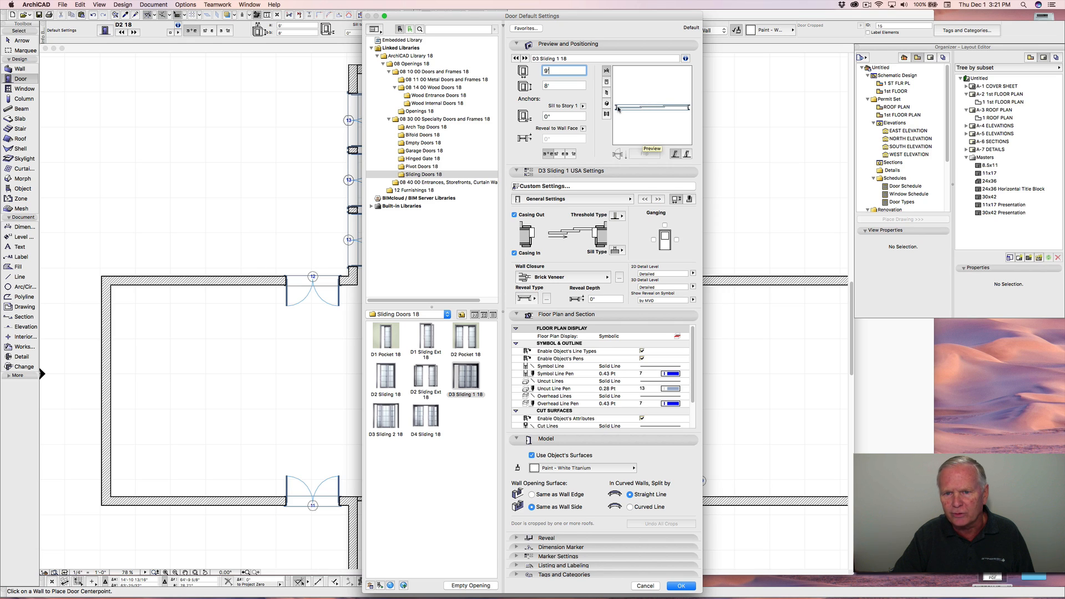
Step: Set the sliding door's 2D symbolic opening width to 1' and accept the default door settings
left_click(623, 199)
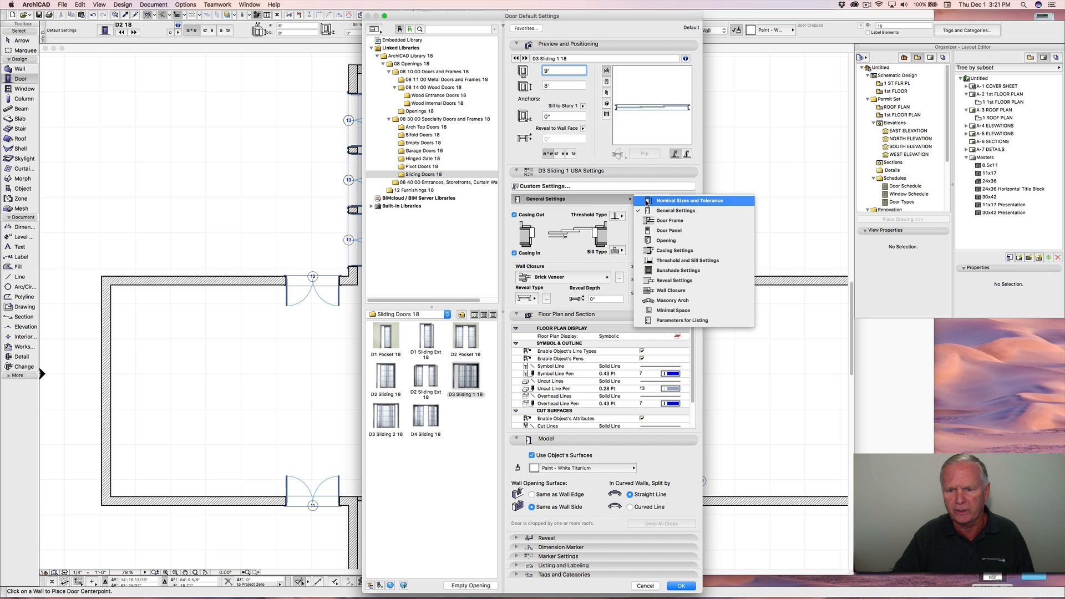
left_click(665, 241)
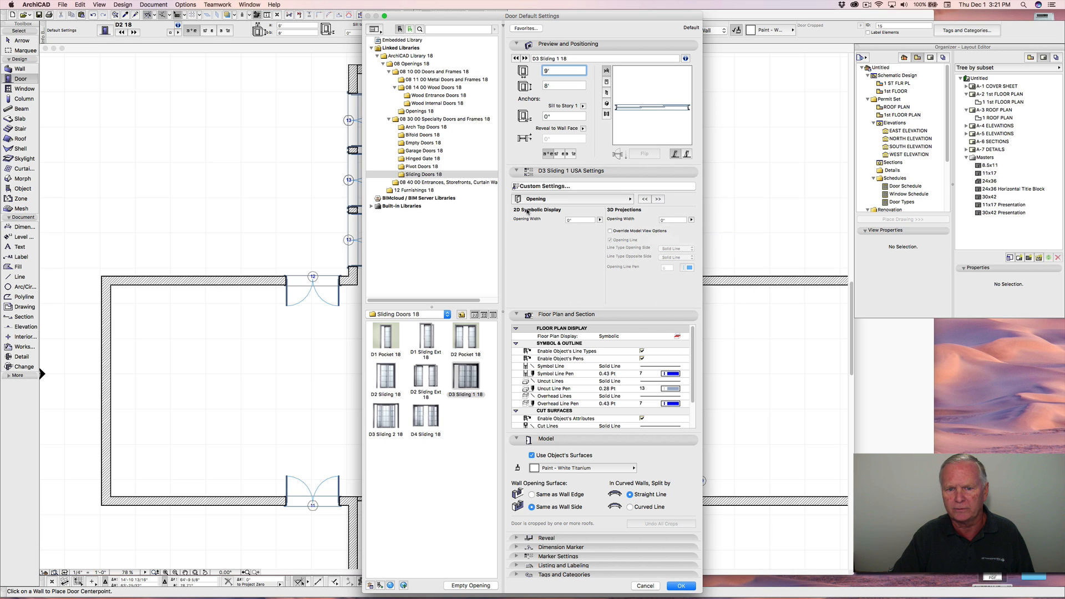
left_click(579, 220)
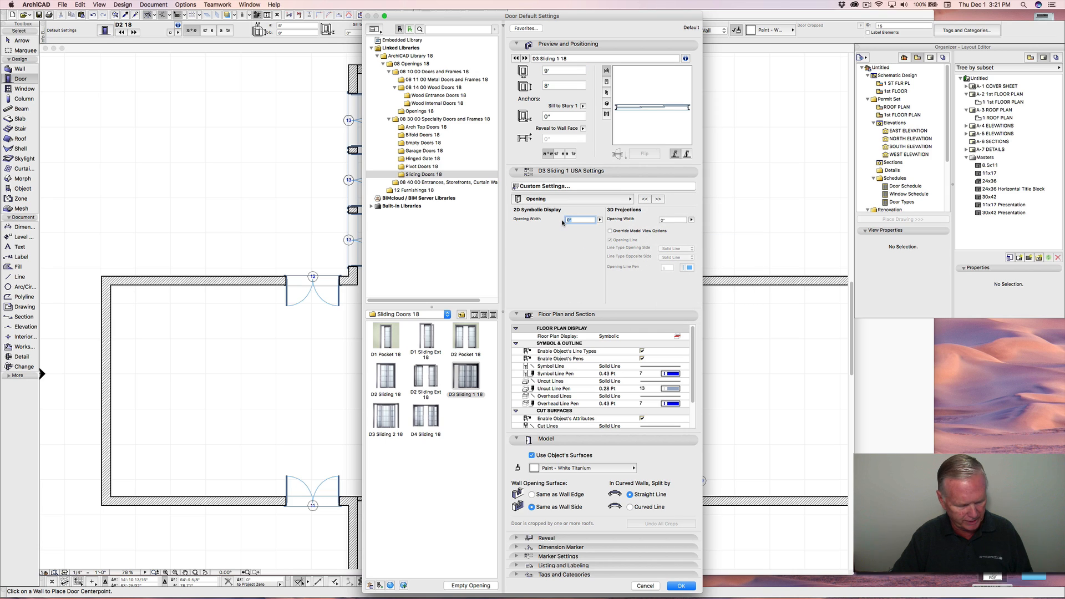
type("1")
left_click(561, 237)
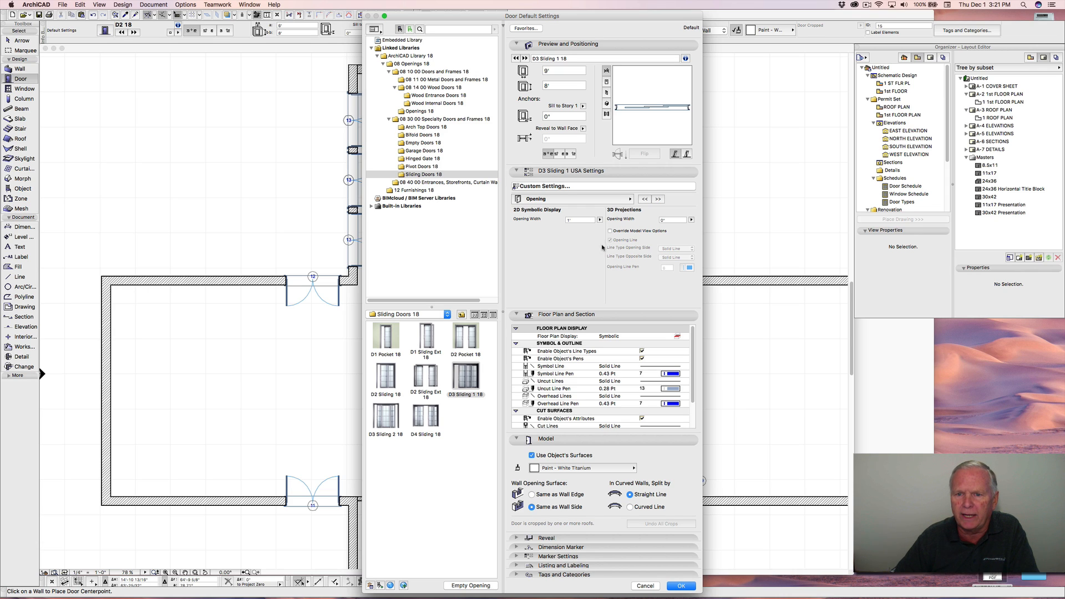
left_click(681, 586)
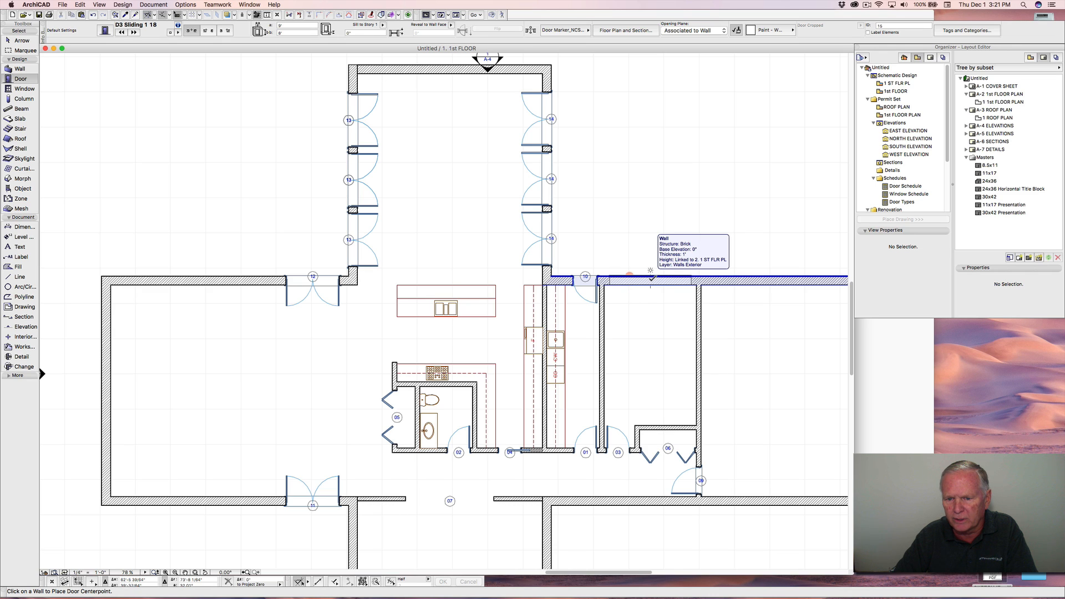
Step: Place the sliding door in the upper exterior wall, centred on the room just left of the garage, with its opening side facing outside
left_click(651, 278)
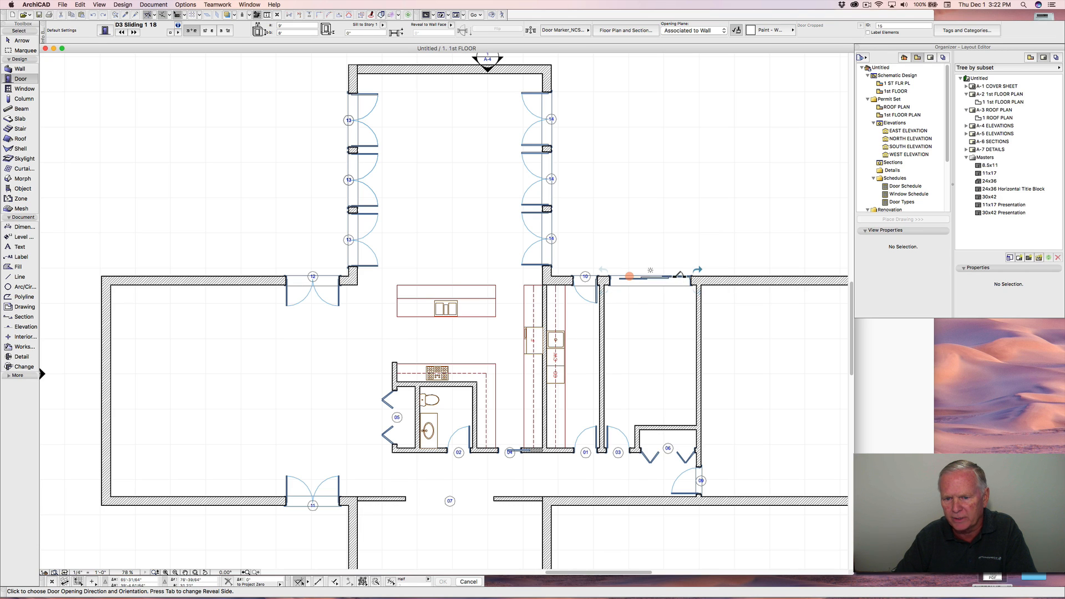
left_click(680, 260)
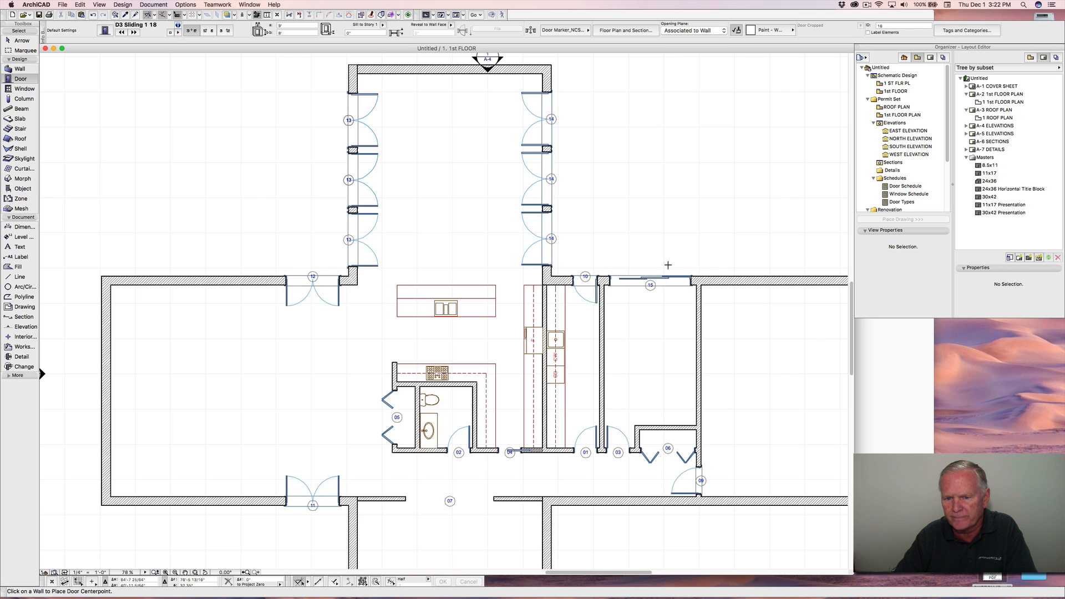
middle_click_drag(678, 325, 554, 279)
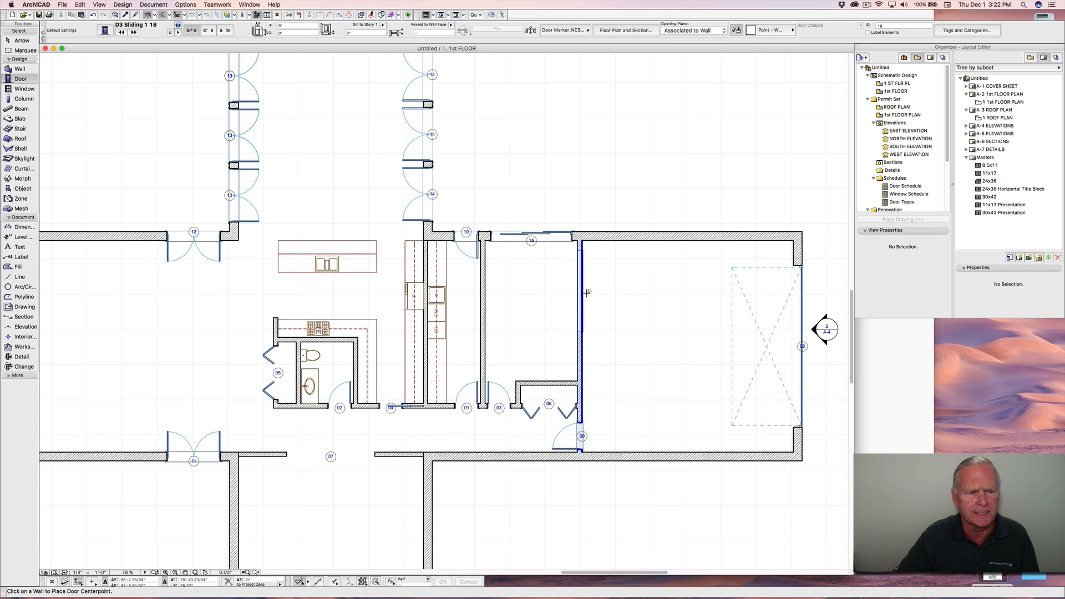
scroll(530, 293, "down", 3)
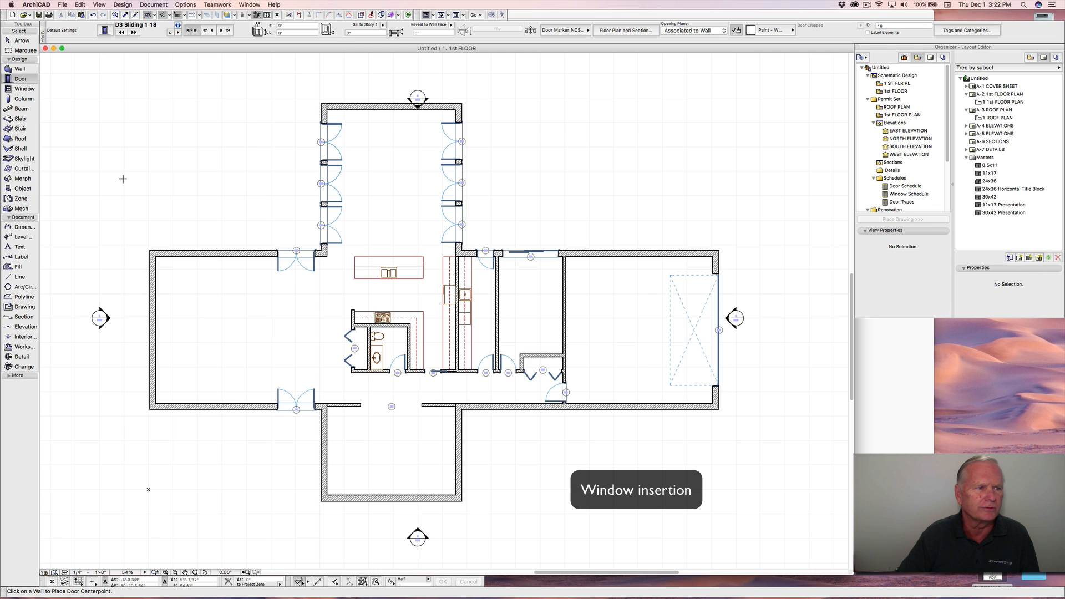
Step: In the default window settings, browse to the Casement Windows 18 folder and set the height to 7' and the header height to 9'
left_click(19, 90)
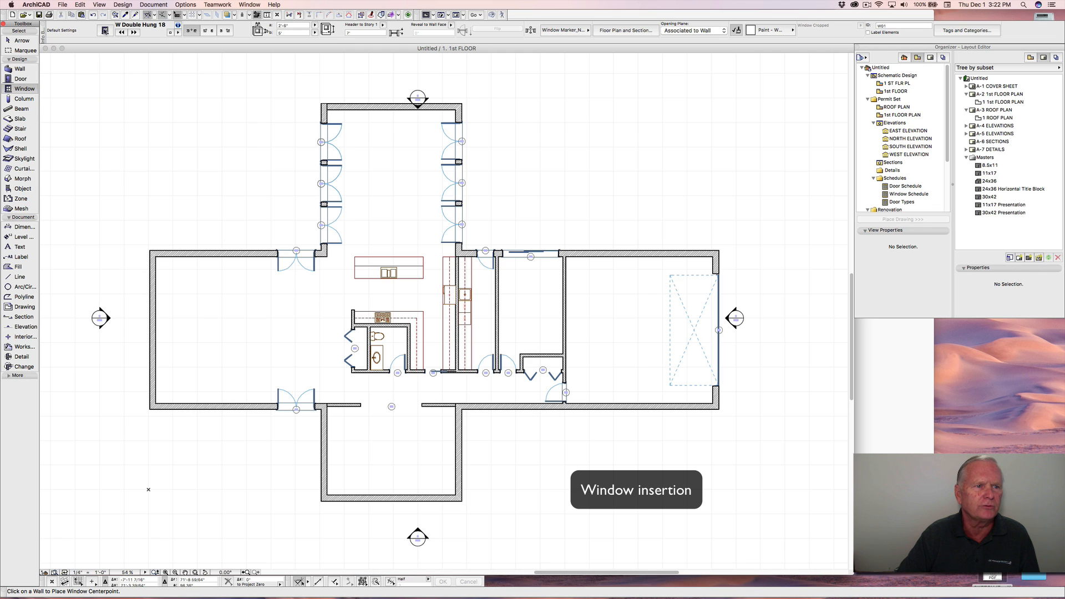
left_click(105, 31)
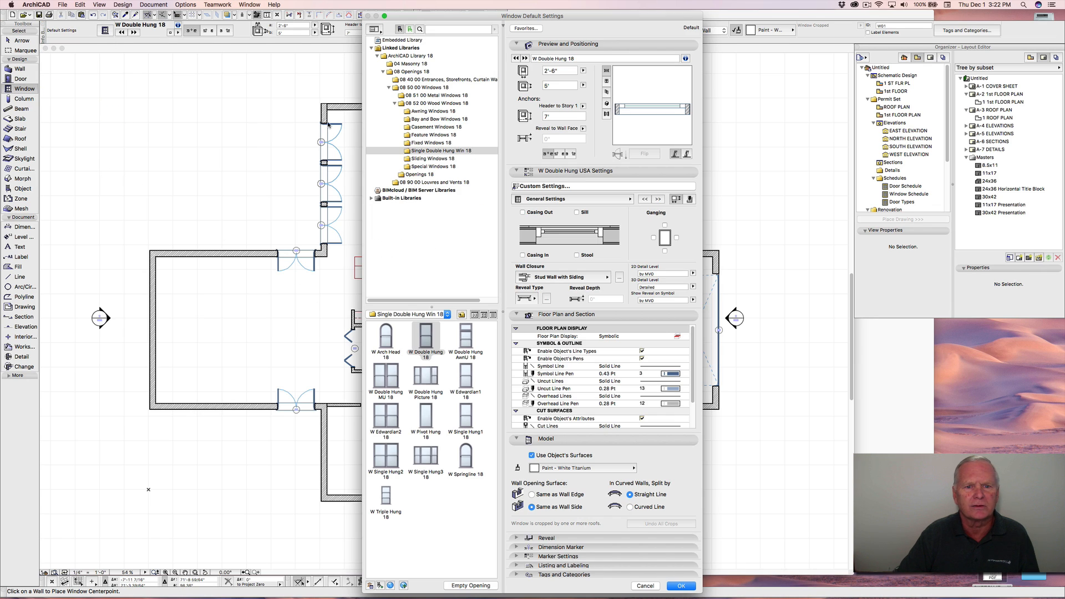
left_click(425, 128)
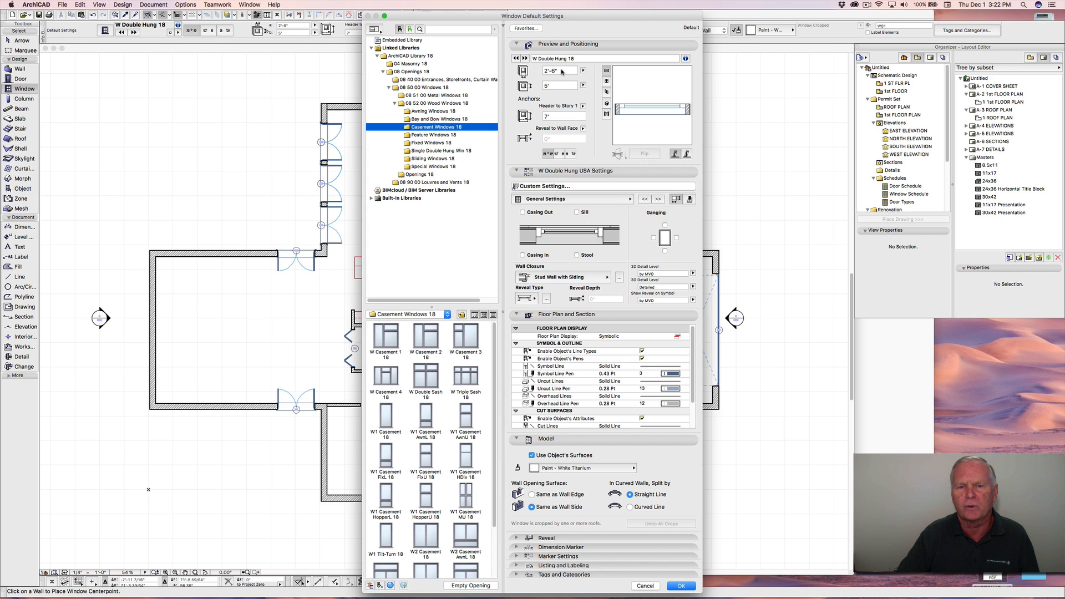
double_click(552, 86)
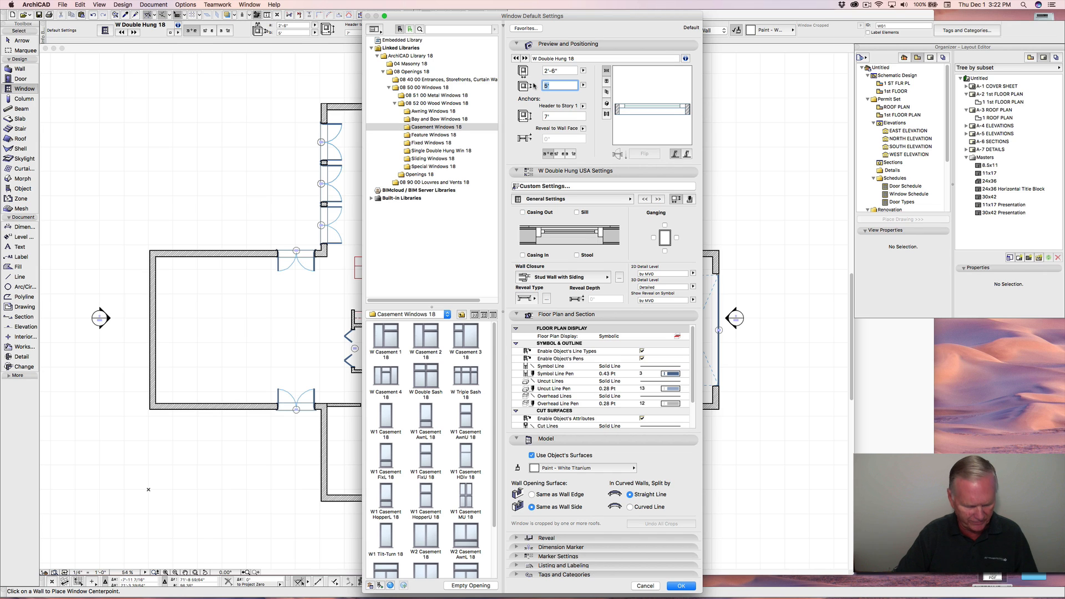
type("7")
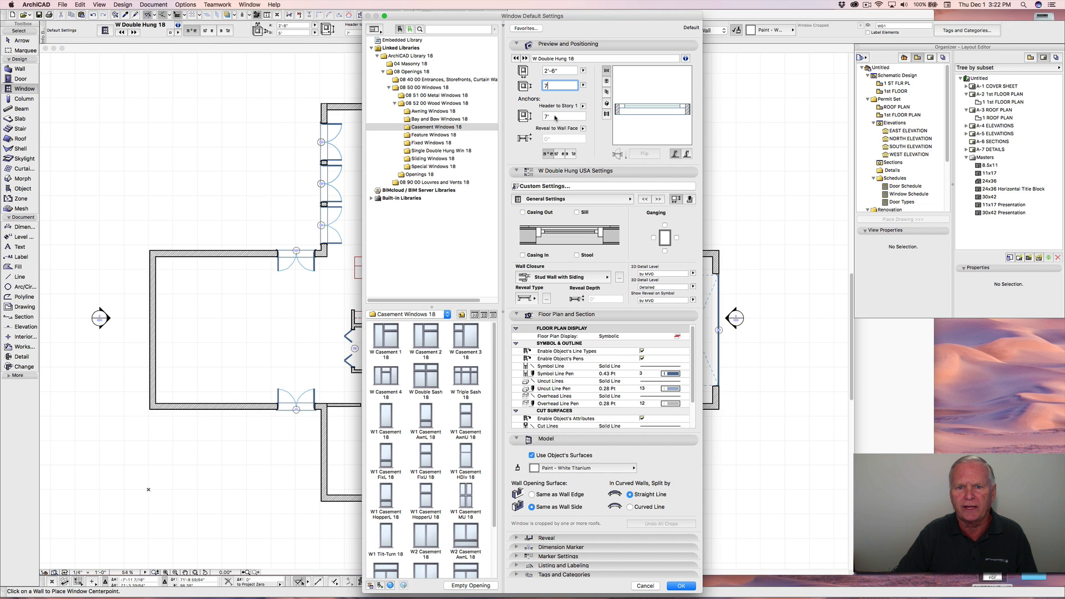
double_click(556, 117)
type("9")
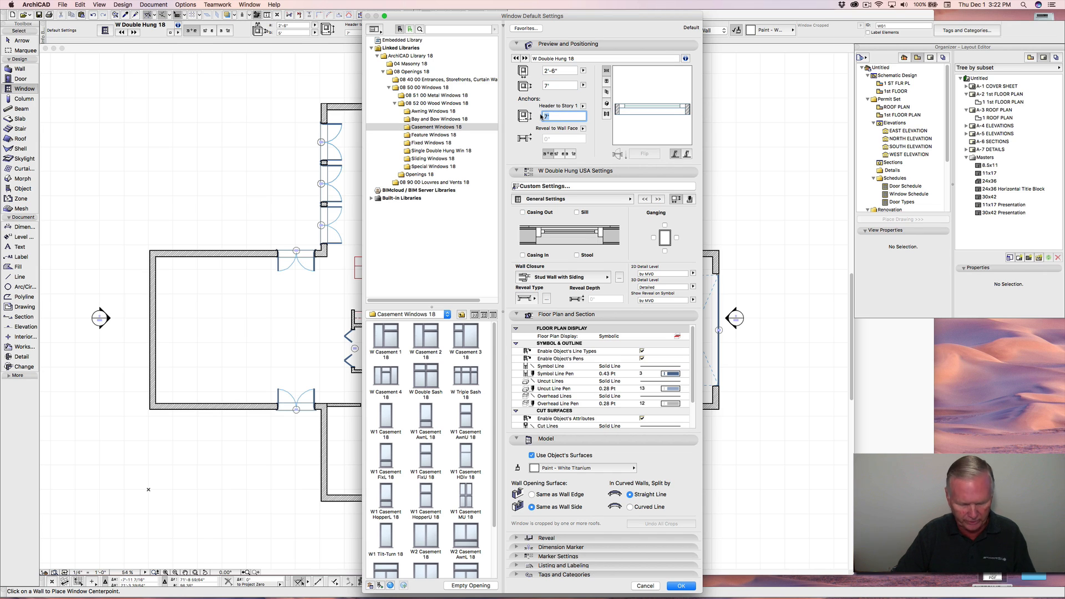
type("'")
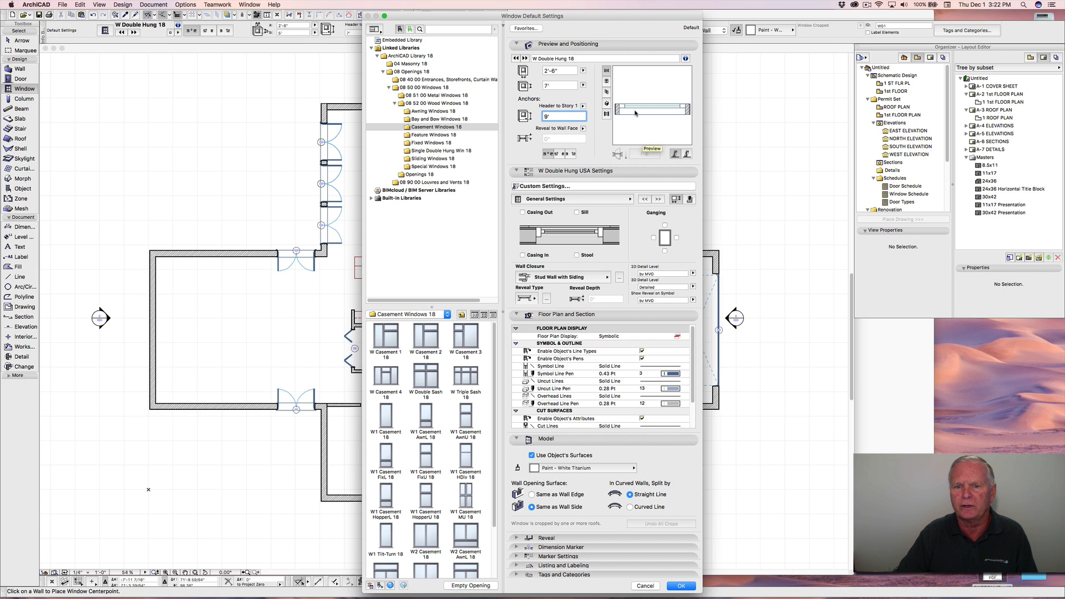
Step: Turn on the default window's outside and inside casings, set its 2D detail level to Detailed, and accept the settings
left_click(522, 213)
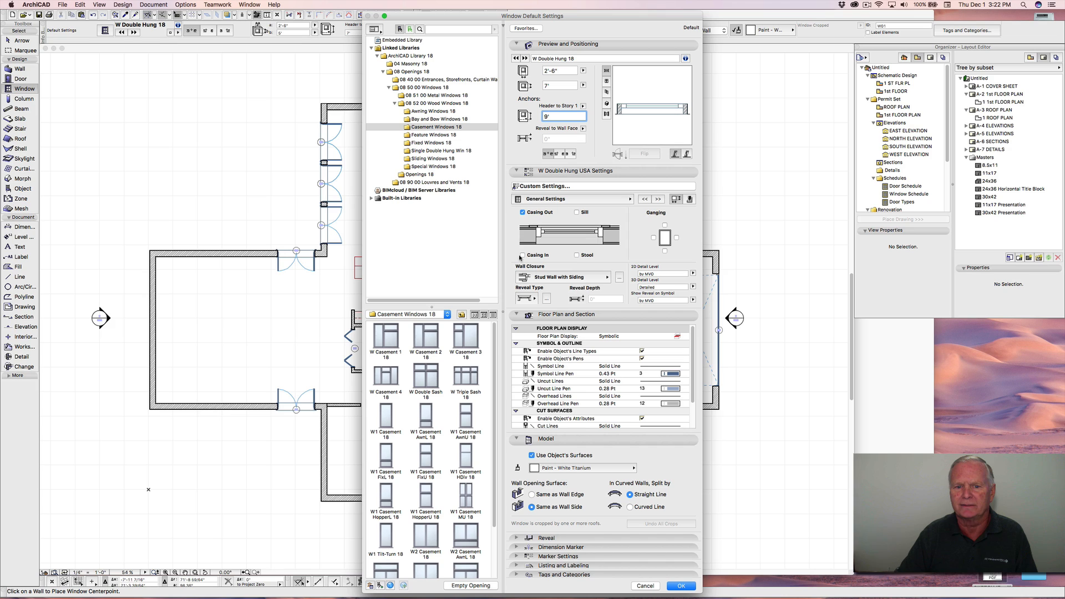
left_click(522, 256)
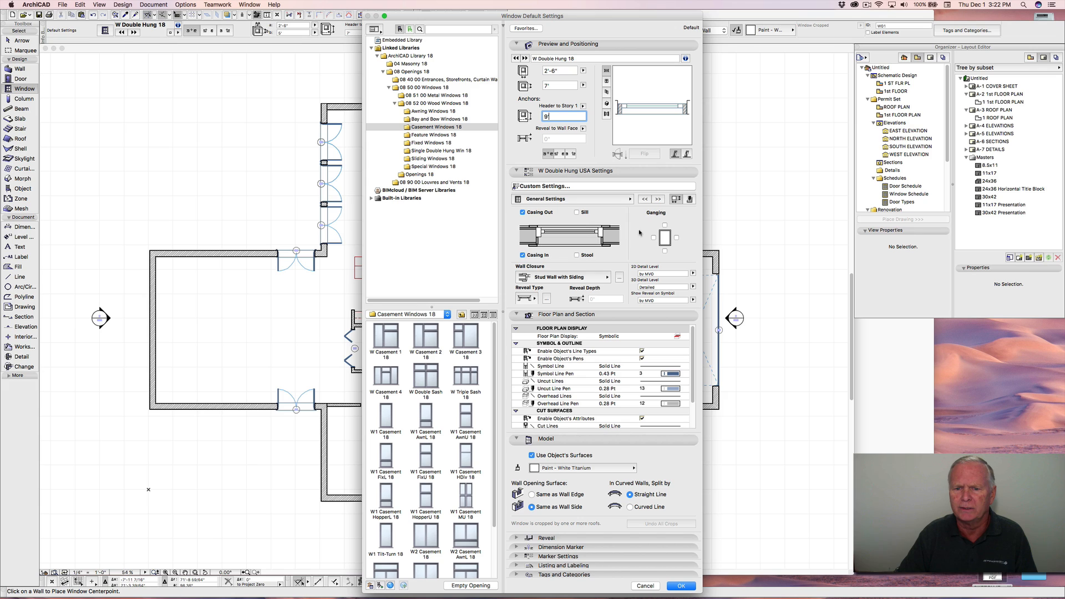
left_click(693, 274)
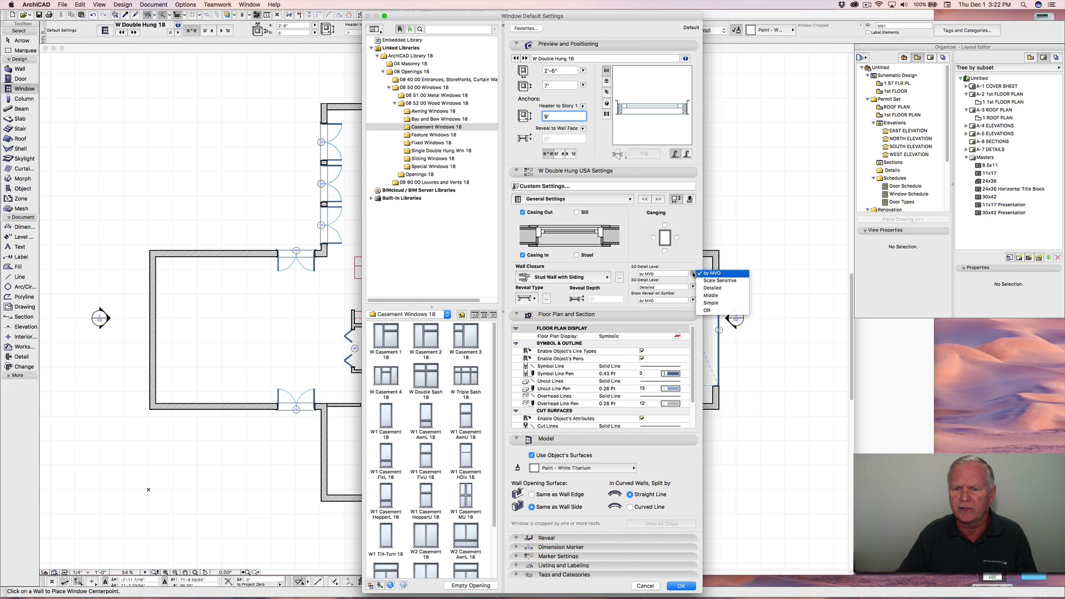
left_click(707, 288)
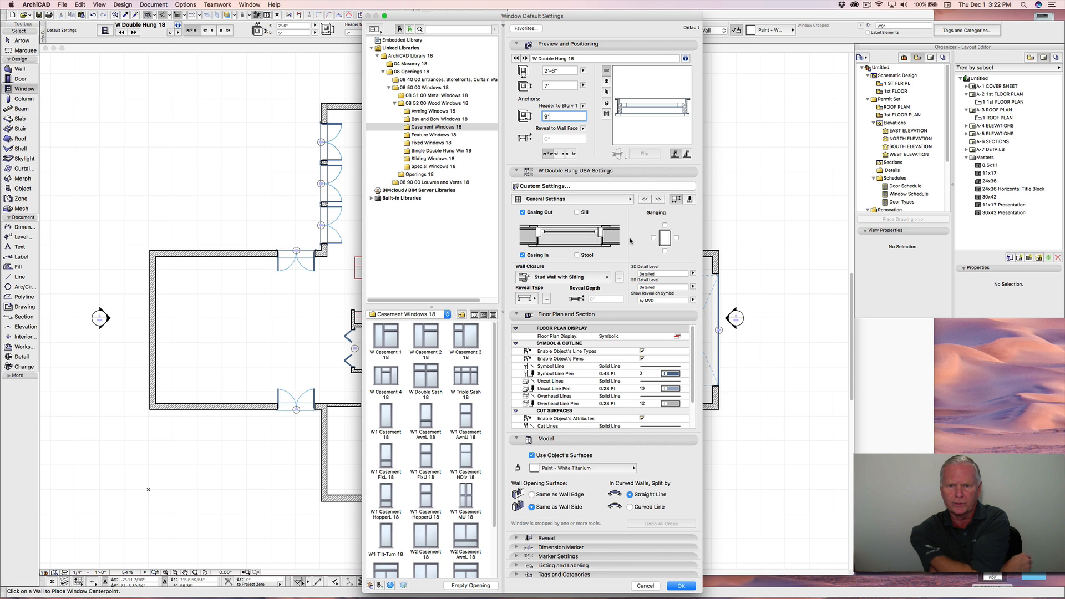
type("'")
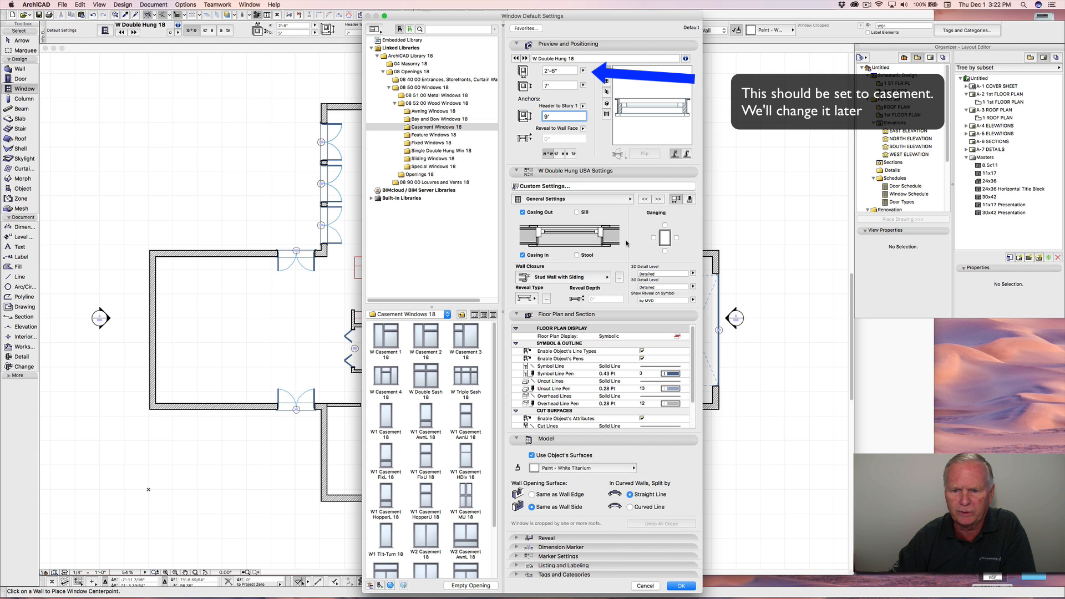
left_click(680, 587)
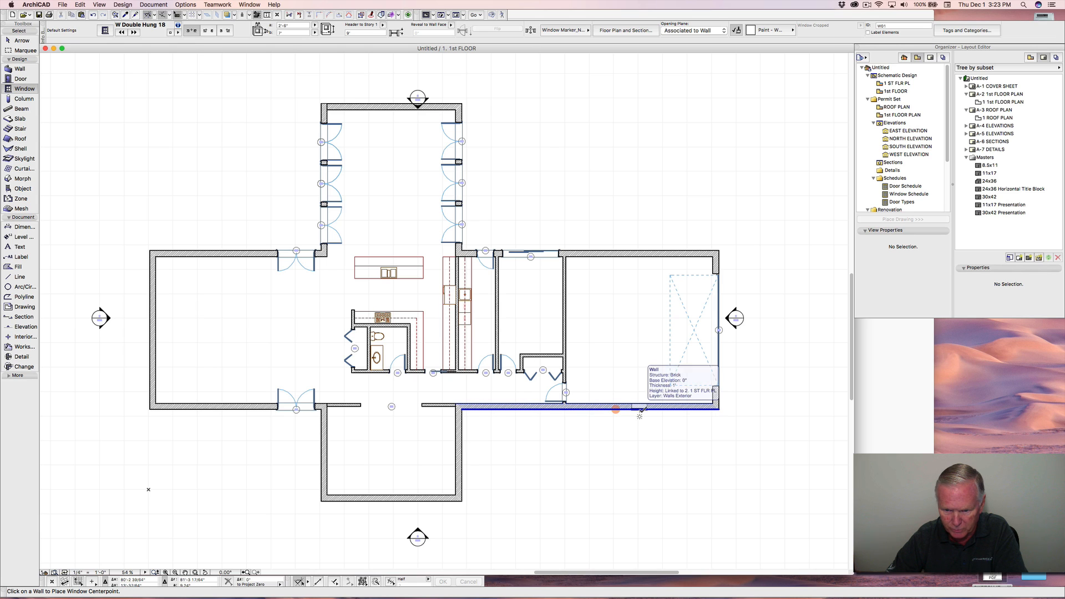
Step: Place one double-hung window in the garage's lower exterior wall, left of the overhead door's dashed outline, with its exterior side facing out
left_click(639, 409)
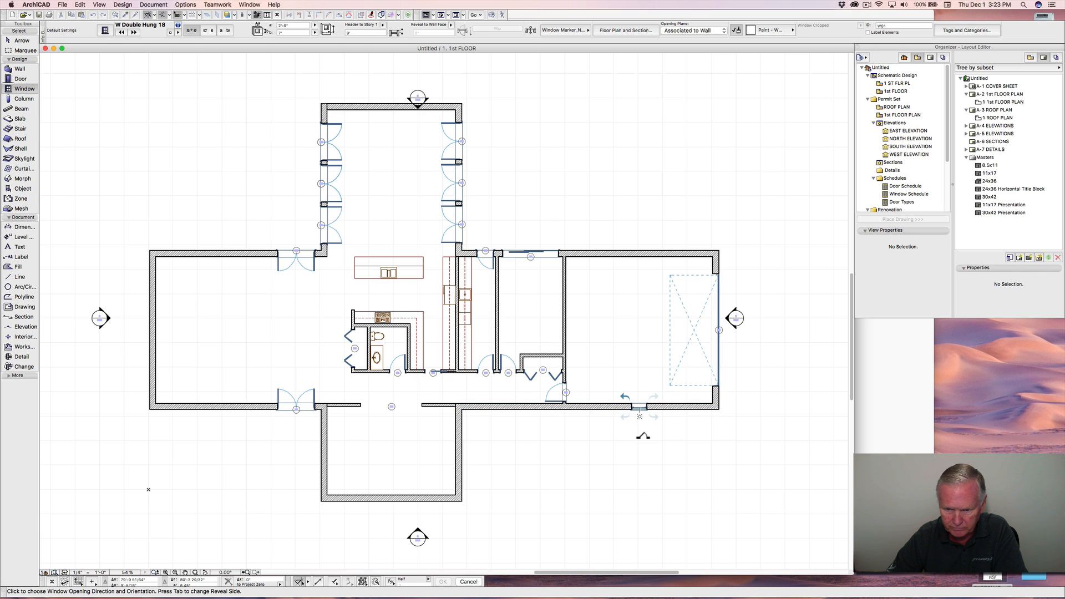
left_click(643, 436)
scroll(644, 416, "up", 10)
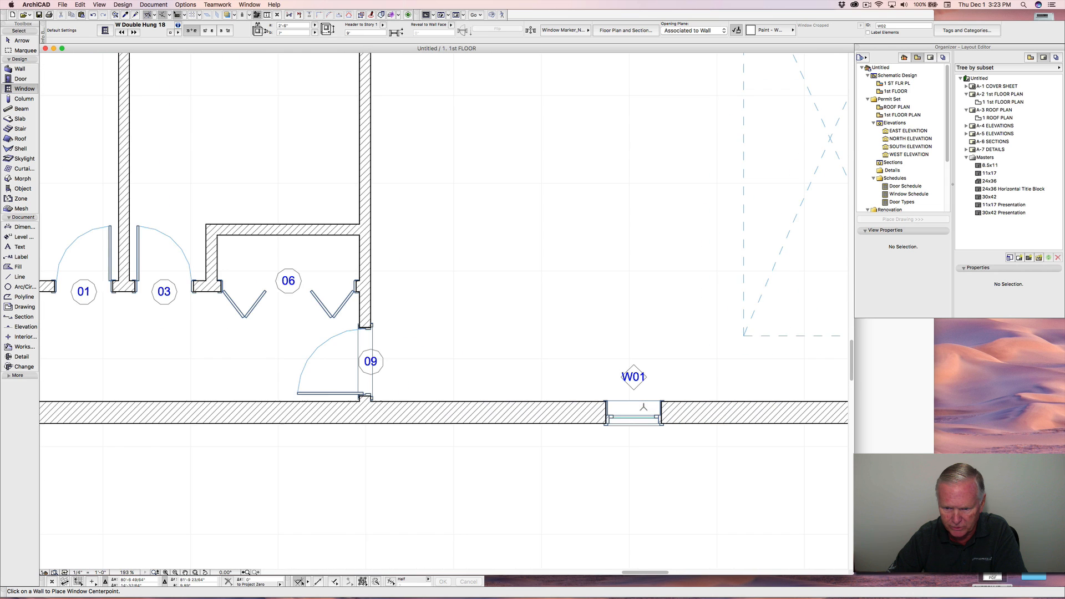
scroll(621, 406, "right", 3)
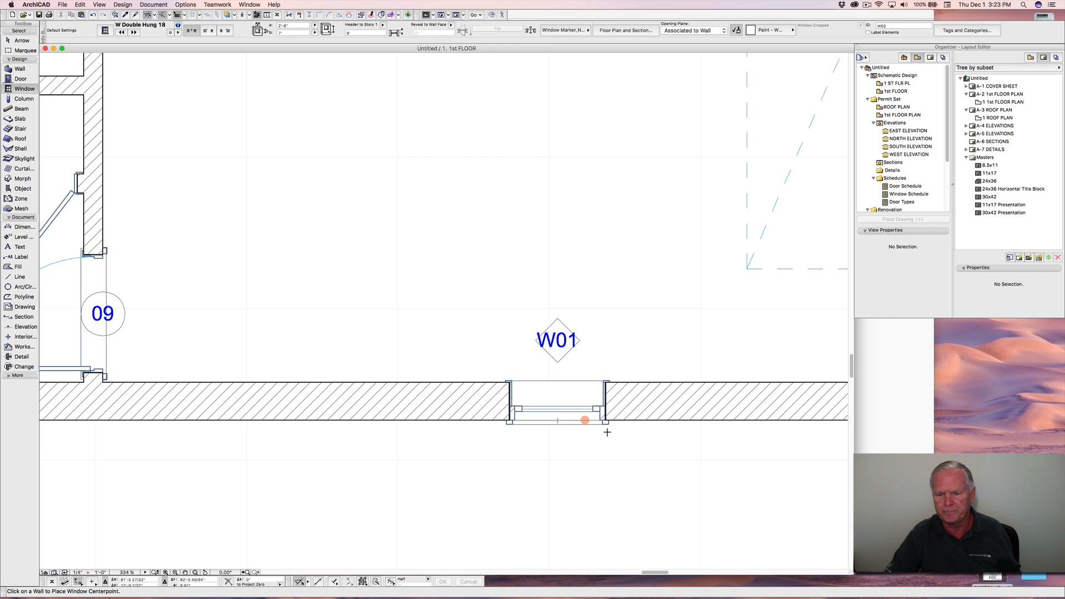
scroll(610, 431, "up", 5)
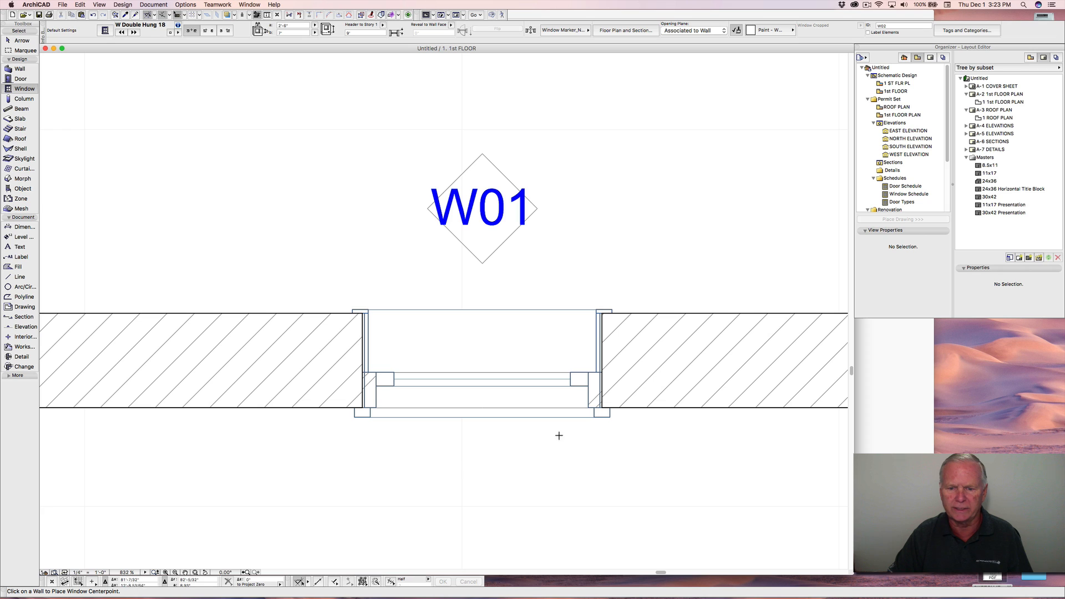
right_click(587, 409)
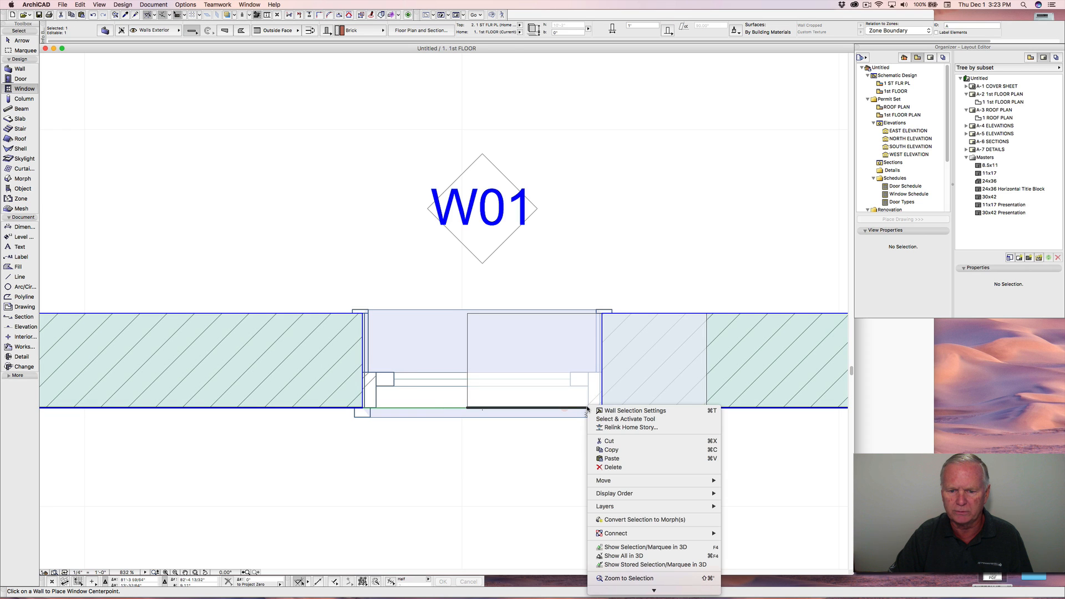
left_click(584, 414)
key("Escape")
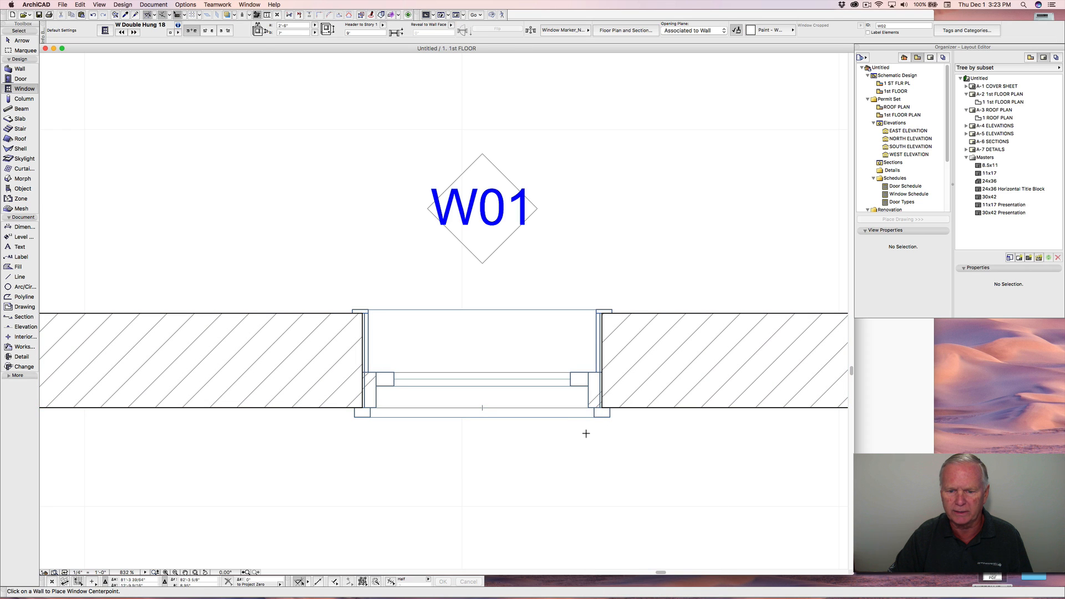
Step: Drag a copy of the garage's double-hung window 3'-2 1/2" to the right along the lower exterior wall
right_click(610, 420)
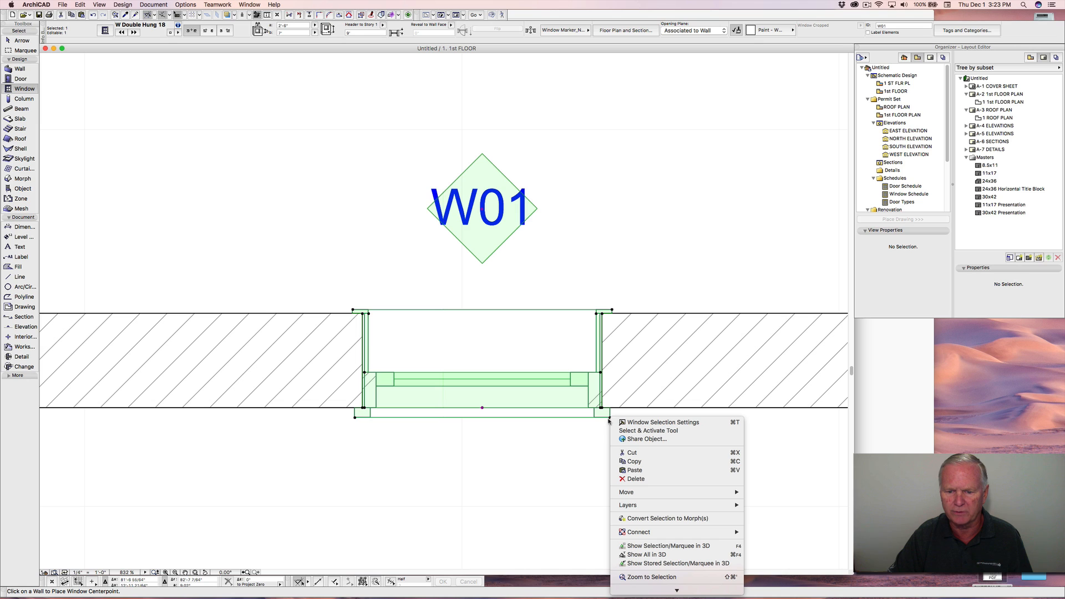
mouse_move(643, 496)
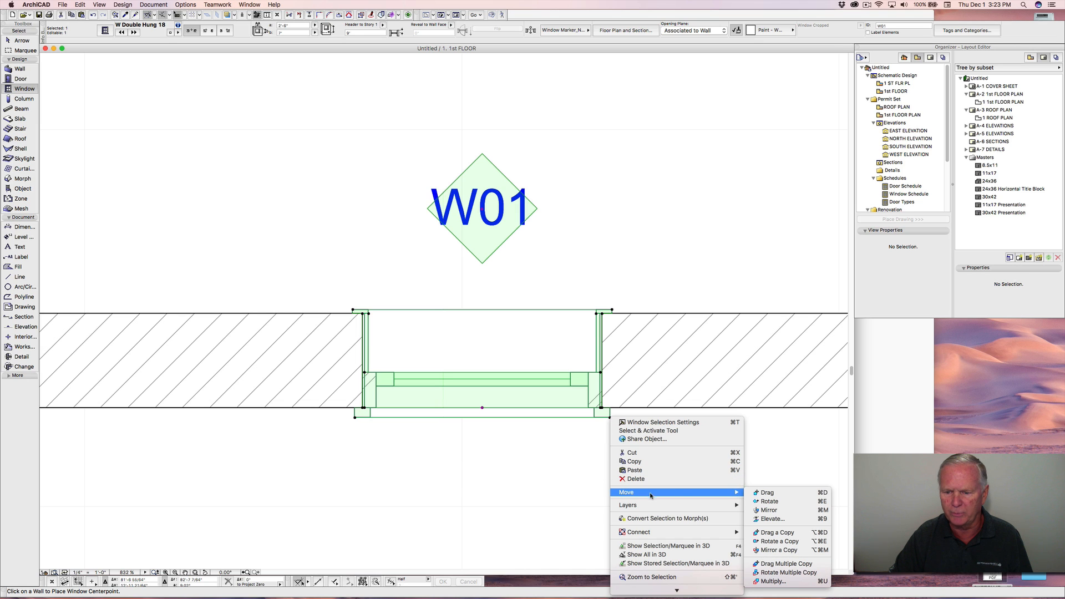
left_click(777, 532)
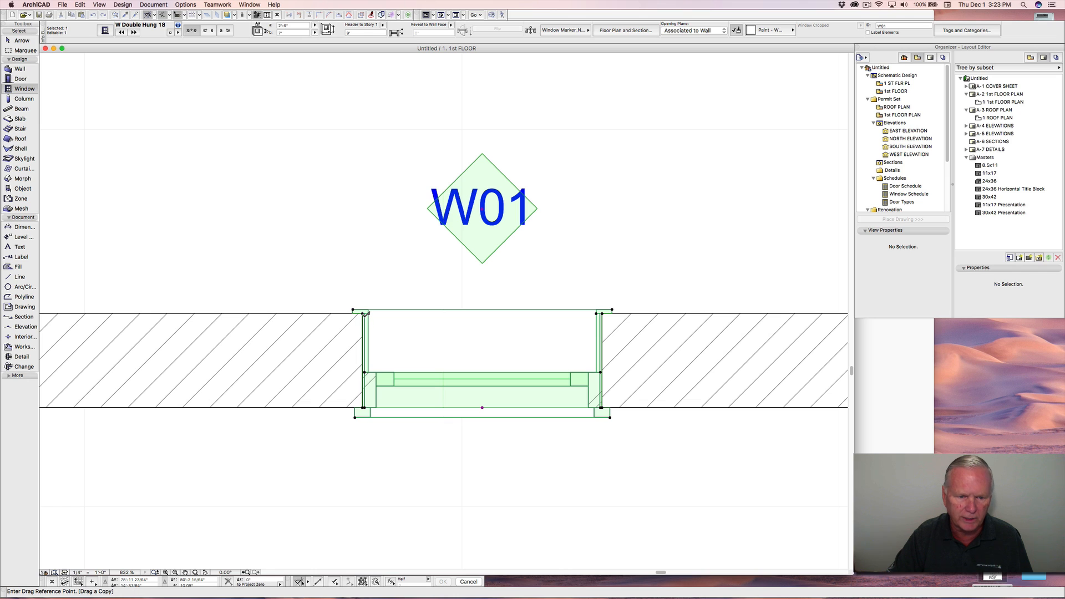
left_click(365, 314)
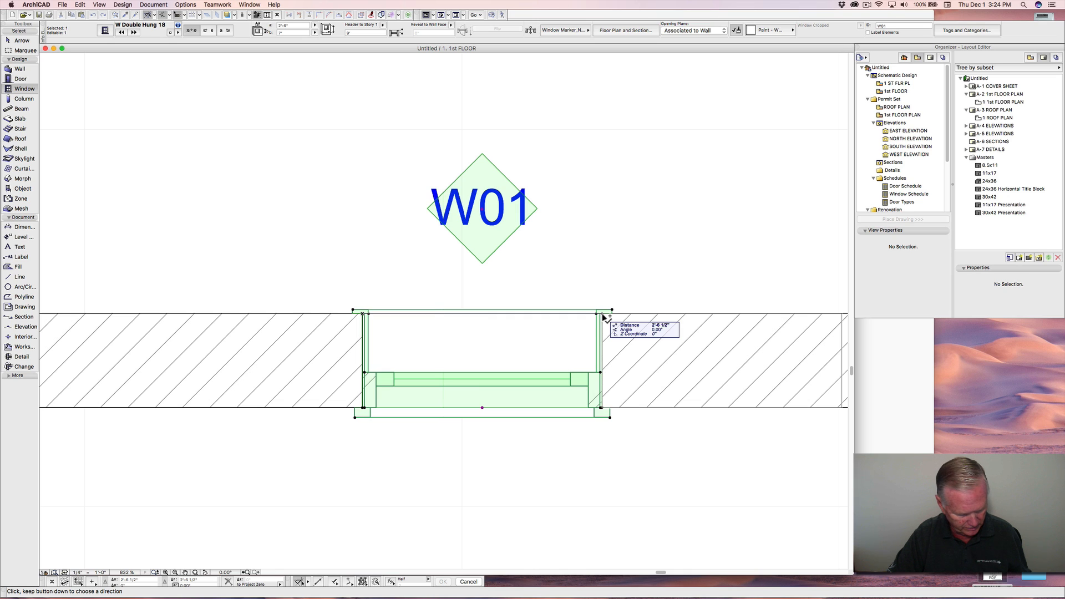
key("Tab")
type("3")
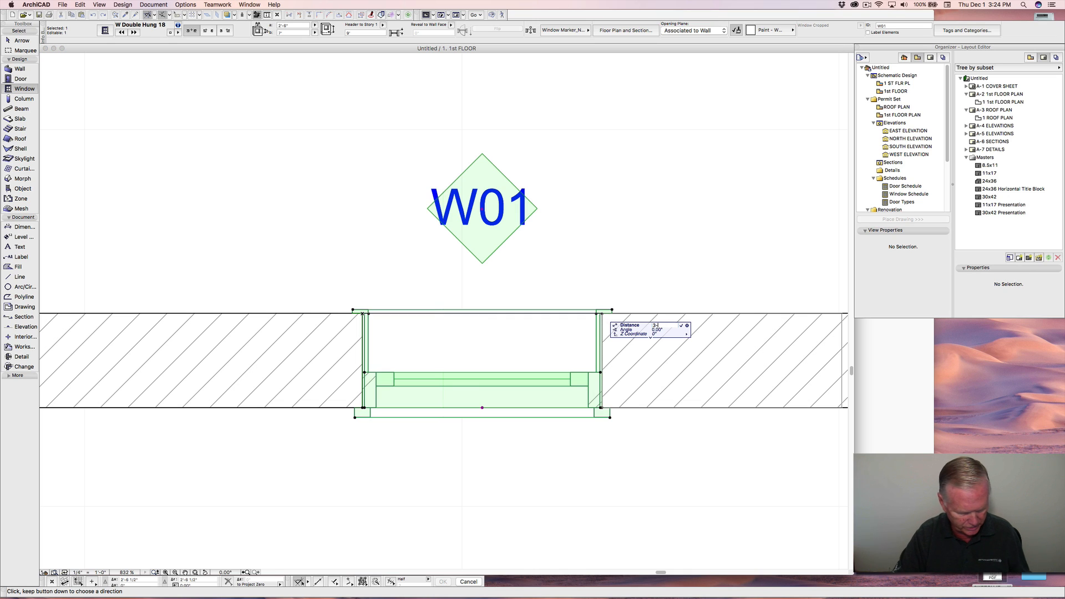
type("-2 1/2\"")
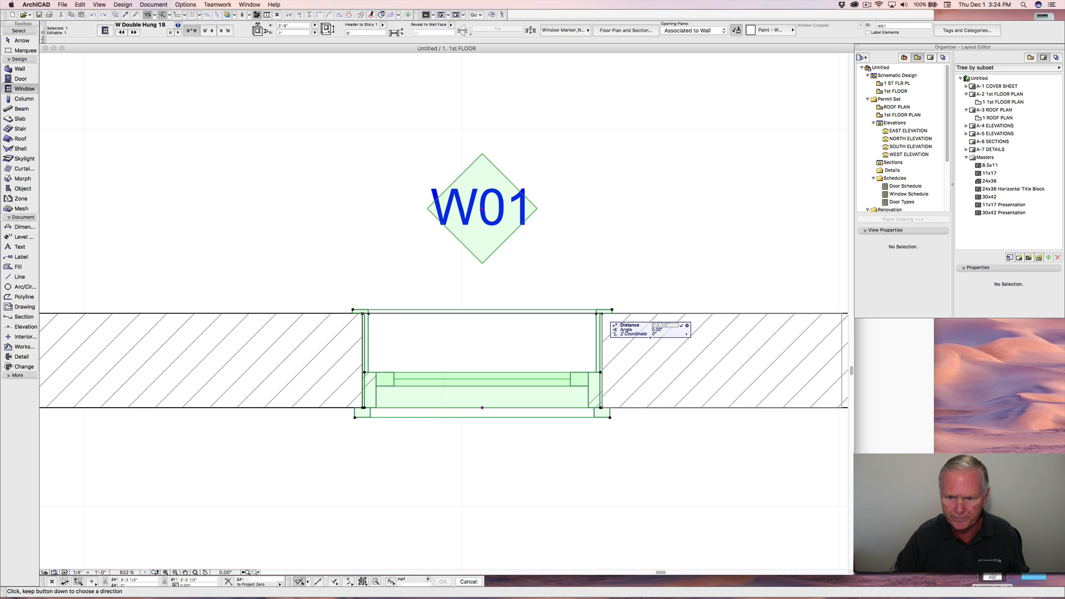
key("Return")
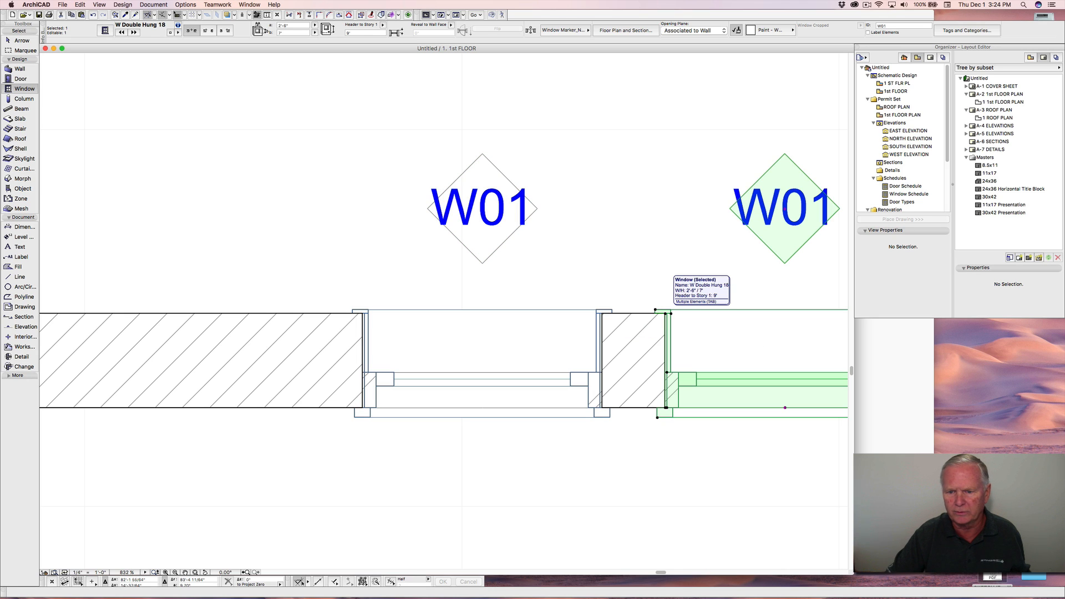
Step: Drag a copy of the rightmost garage window 6'-5" to the left, placing a third window on the original's other side
right_click(665, 316)
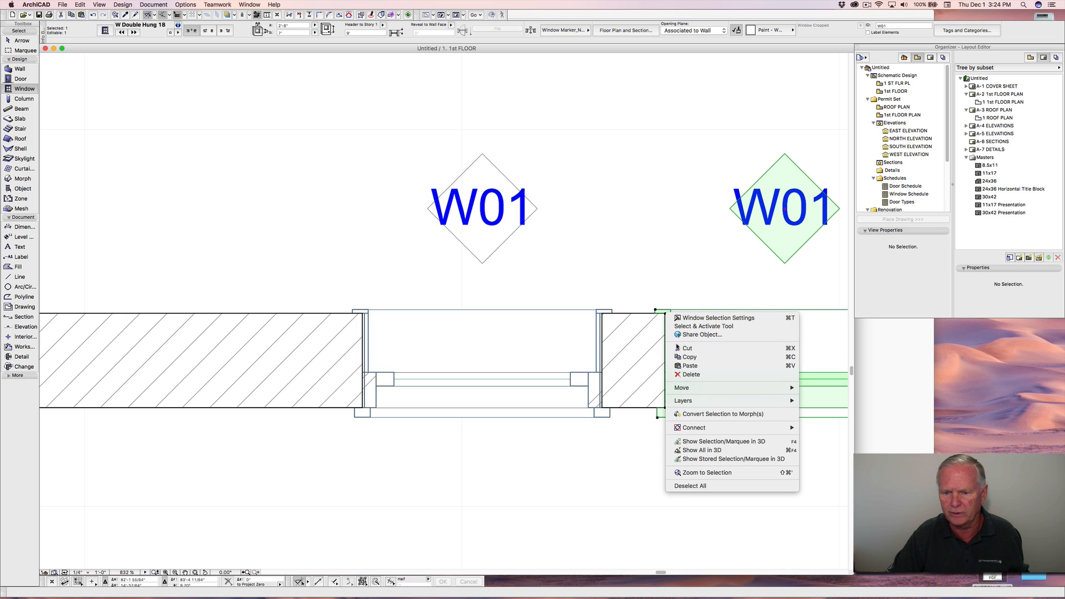
mouse_move(705, 388)
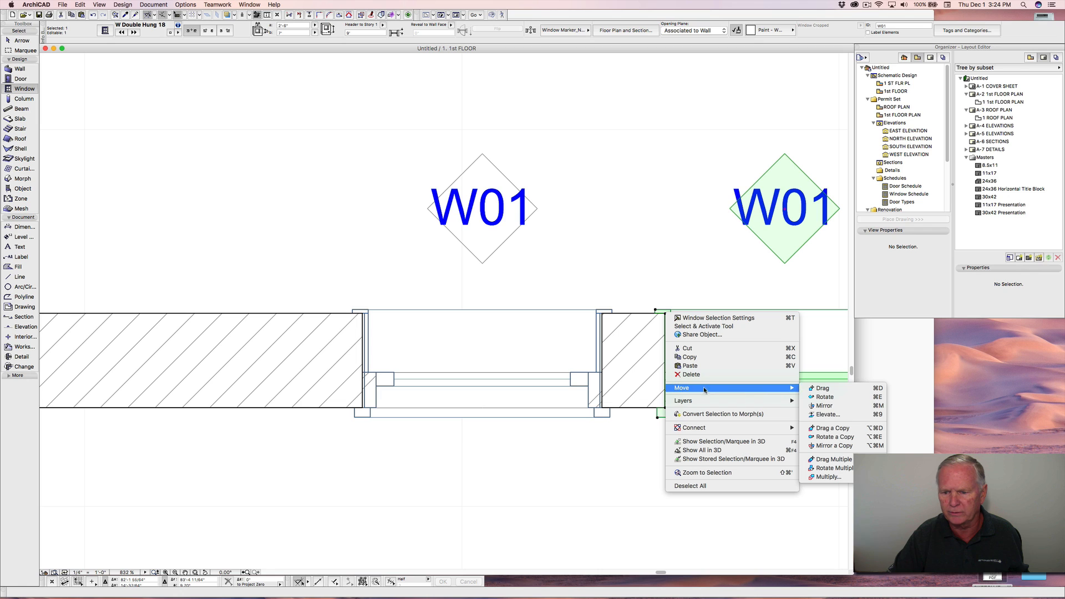
left_click(827, 429)
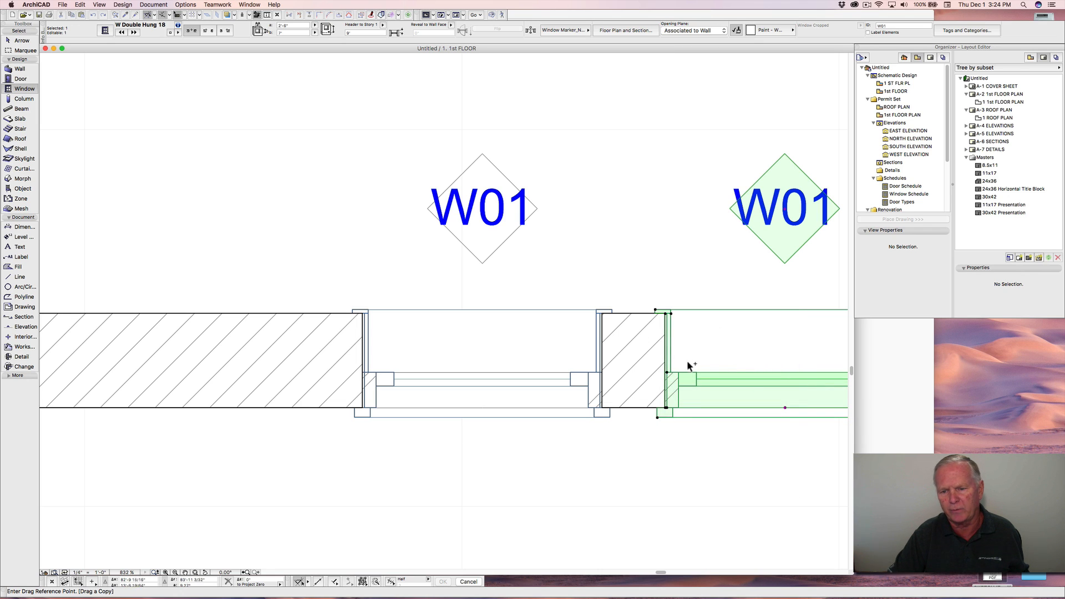
left_click(726, 346)
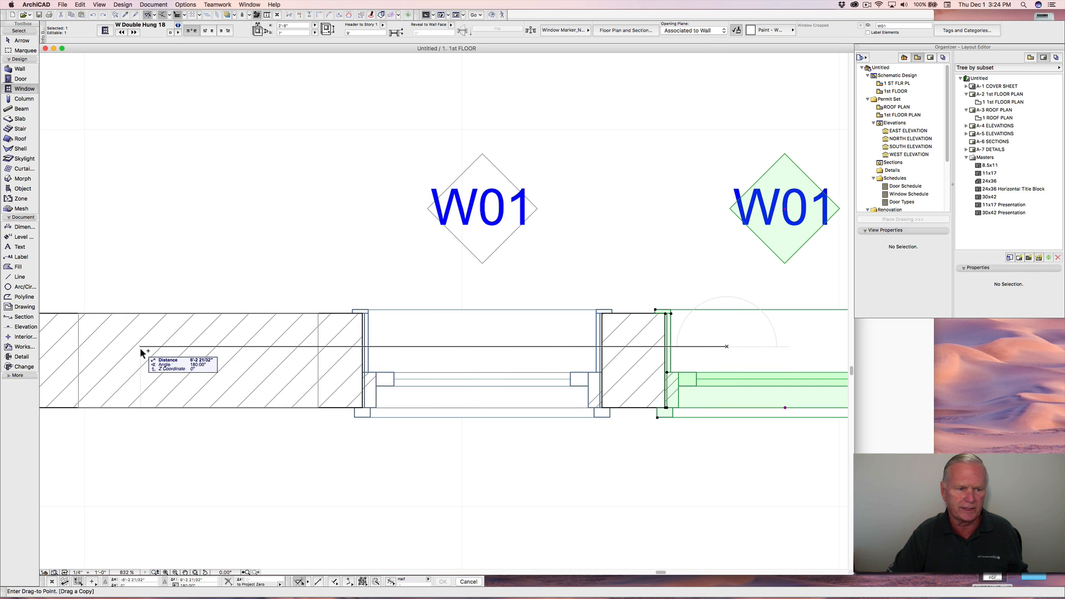
key("Tab")
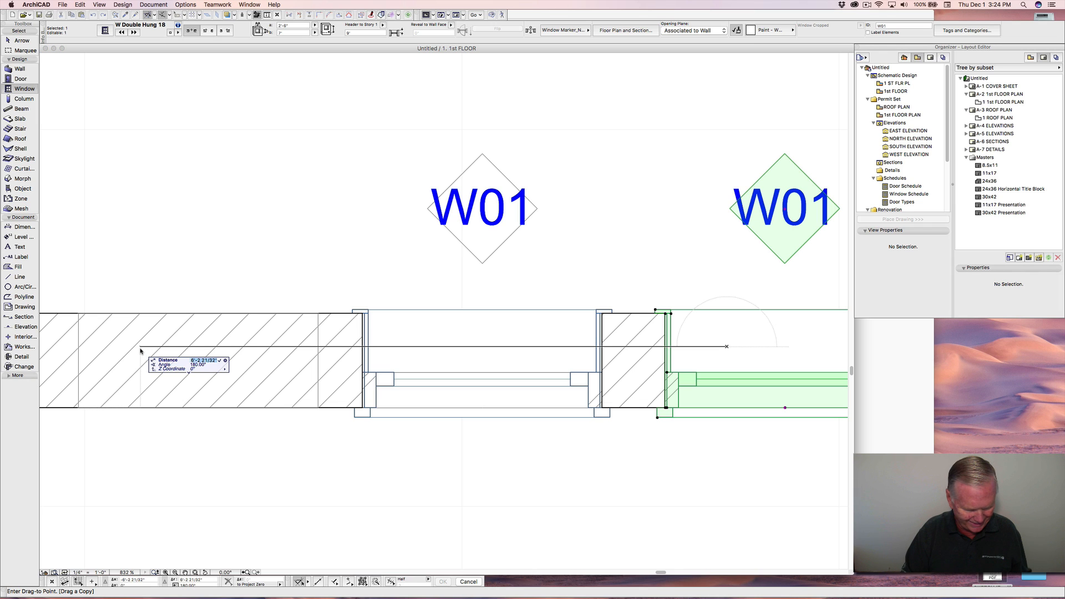
type("6")
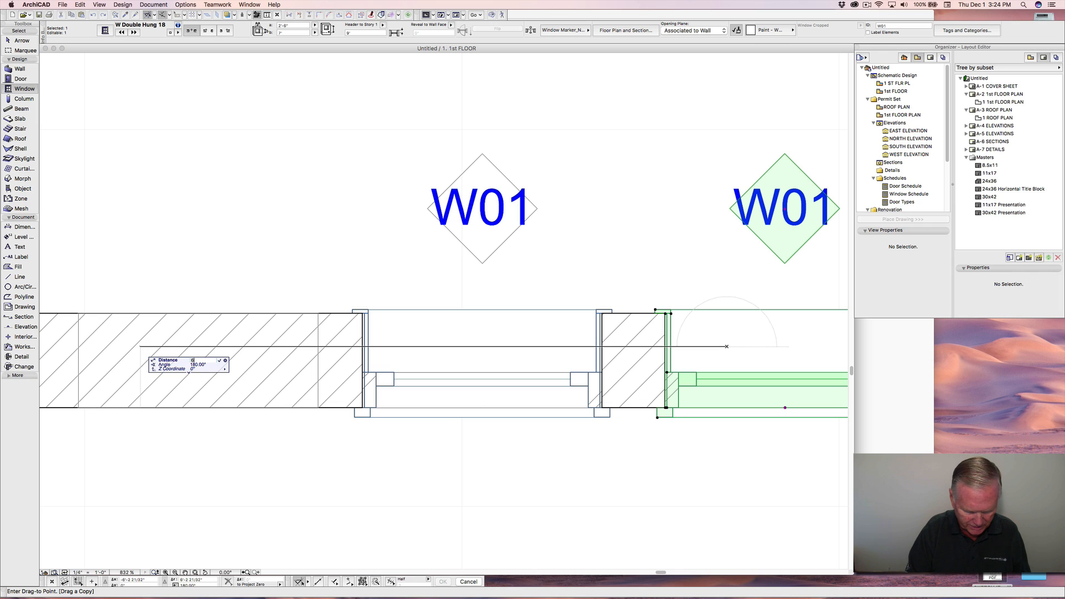
type("-5")
key("Return")
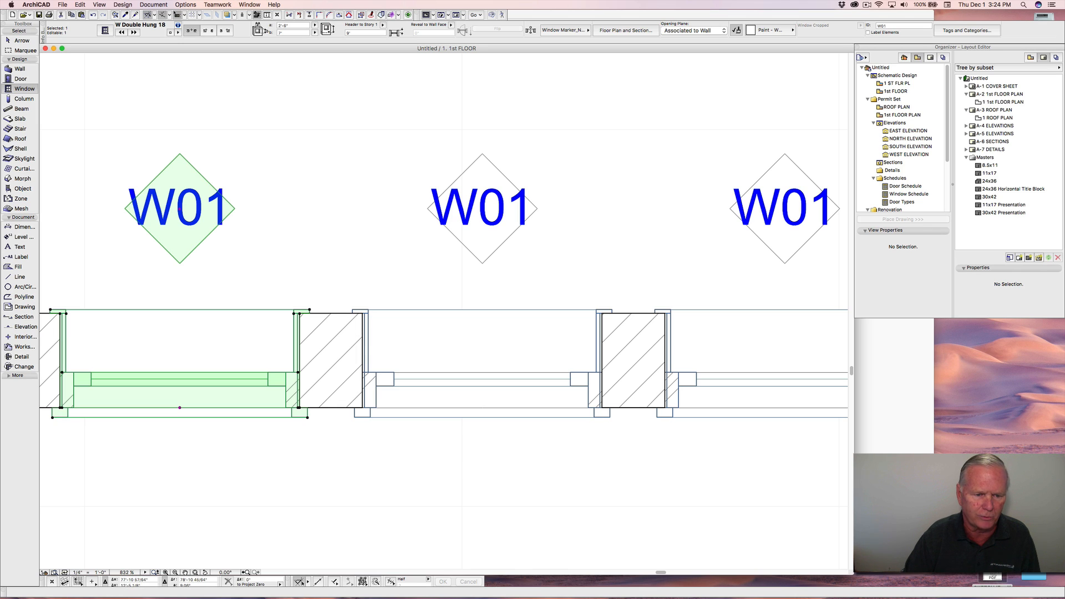
key("Escape")
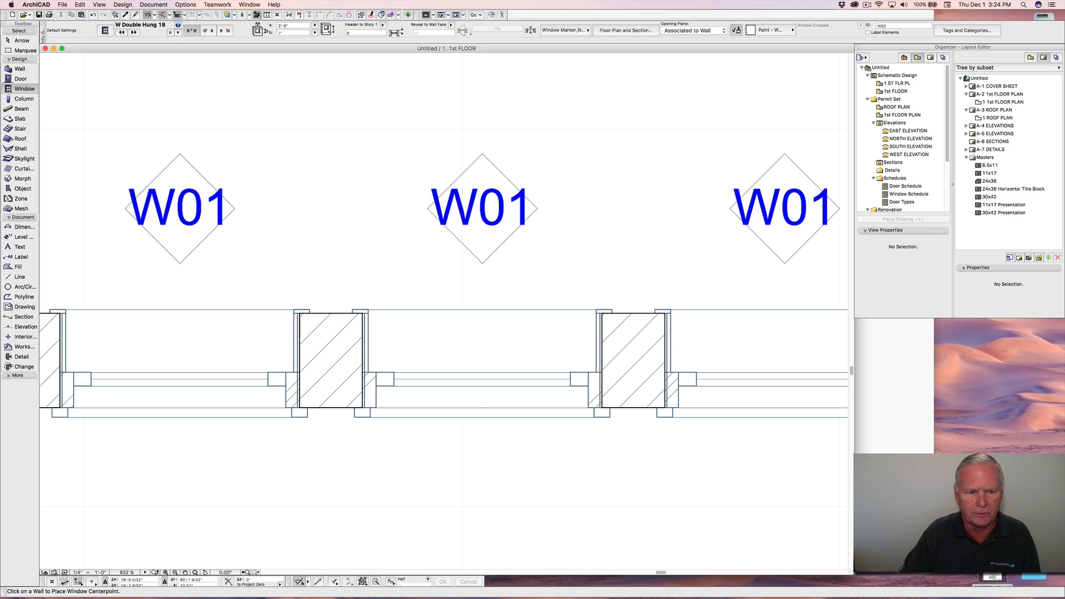
Step: Consult SKETCH IE.pdf in Acrobat for the service door and windows left of the garage, and return to the ArchiCAD floor plan
scroll(345, 261, "down", 6)
scroll(444, 311, "down", 1)
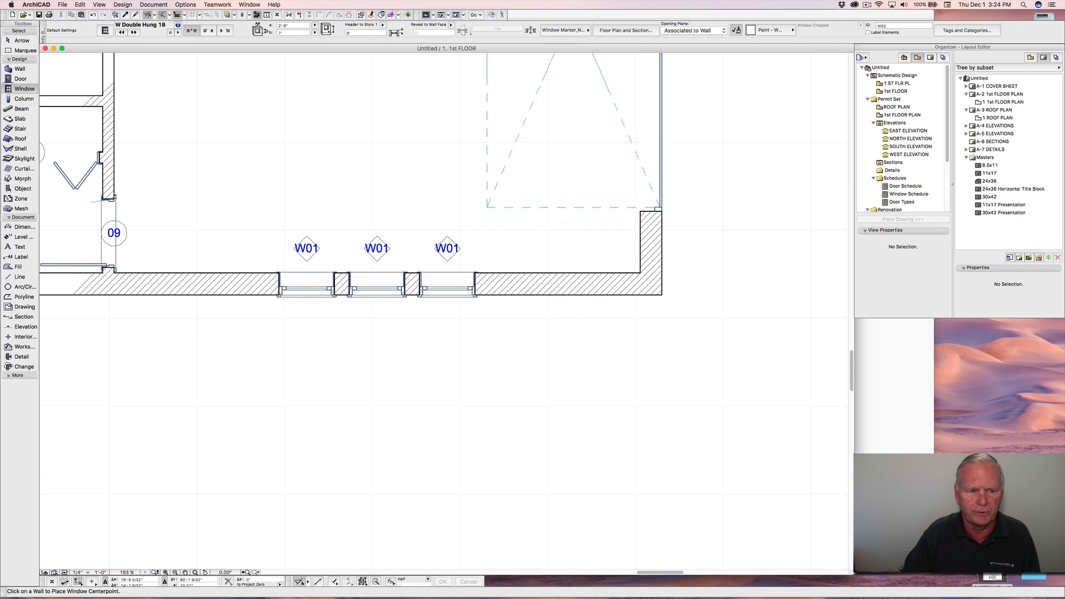
scroll(444, 311, "left", 10)
scroll(444, 311, "left", 2)
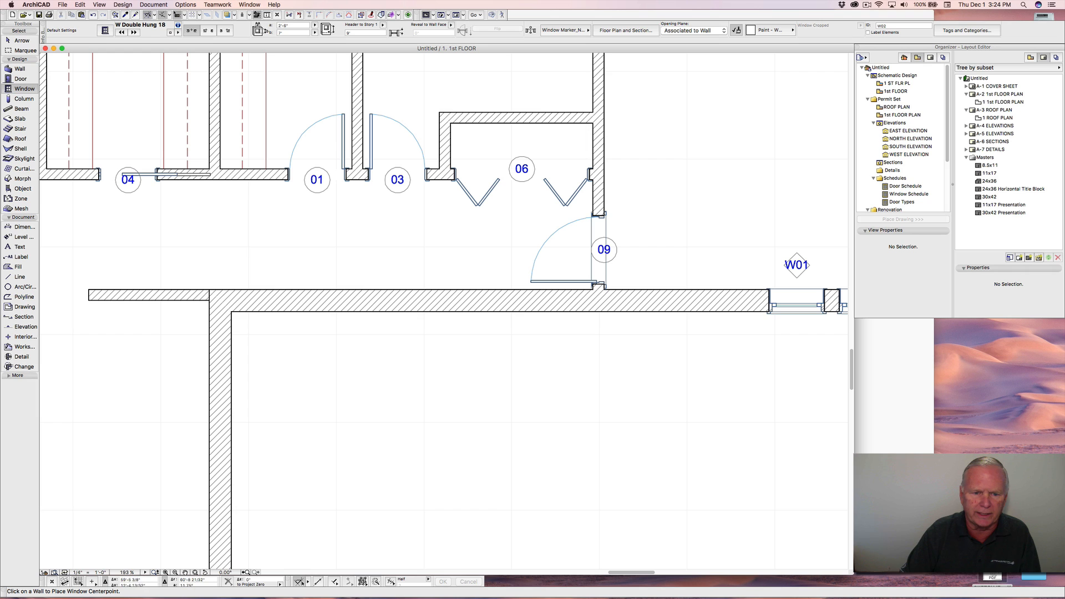
left_click(886, 415)
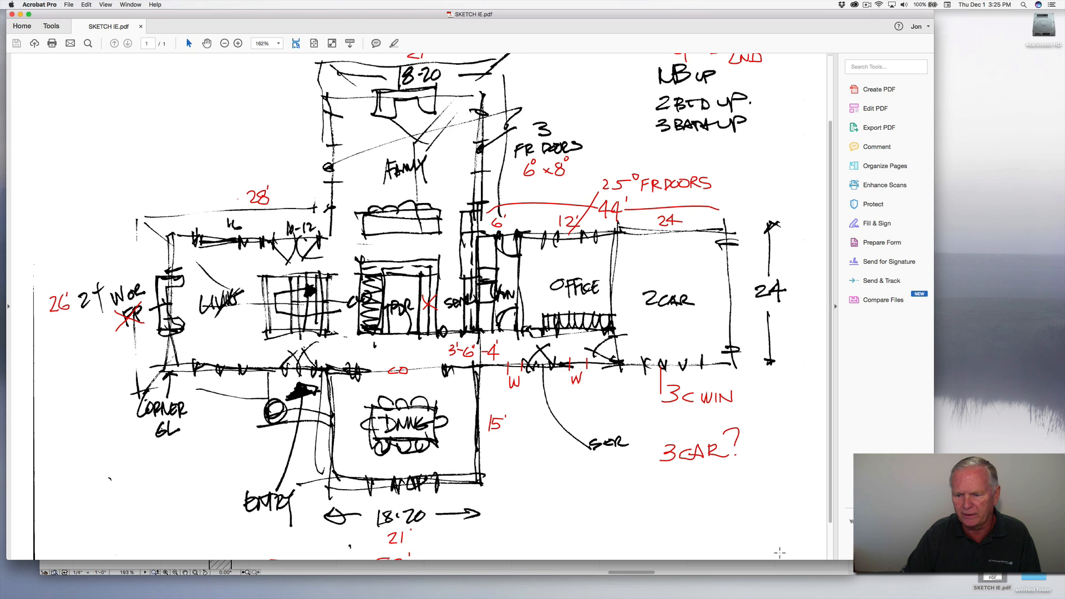
left_click(775, 566)
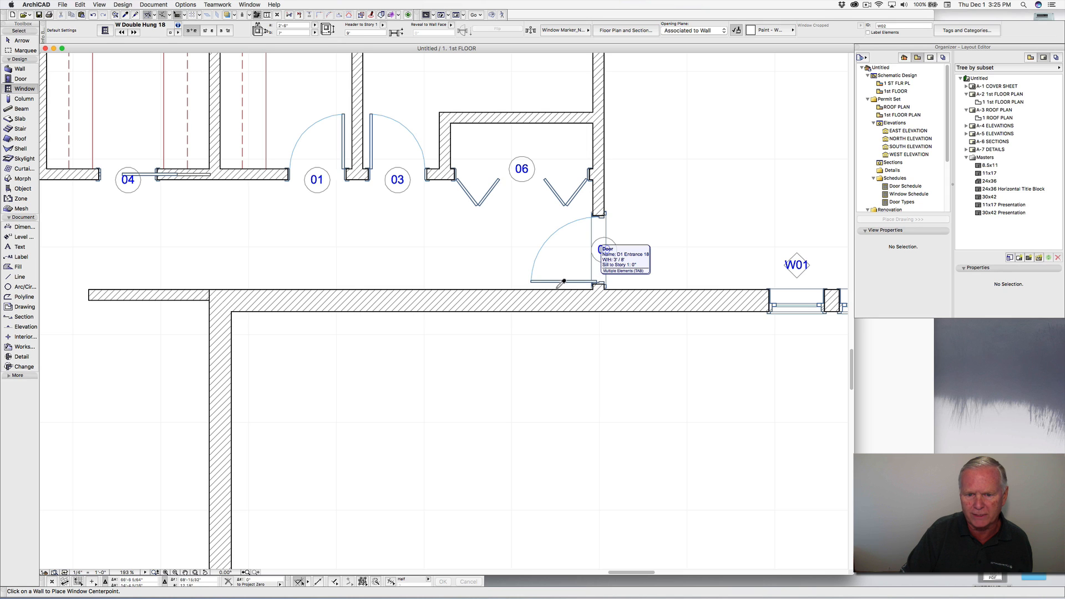
Step: Using the garage entry door's settings and centerpoint placement, place a door in the lower exterior wall below door 03, hinged right and swinging into the hall
left_click(597, 216, "alt")
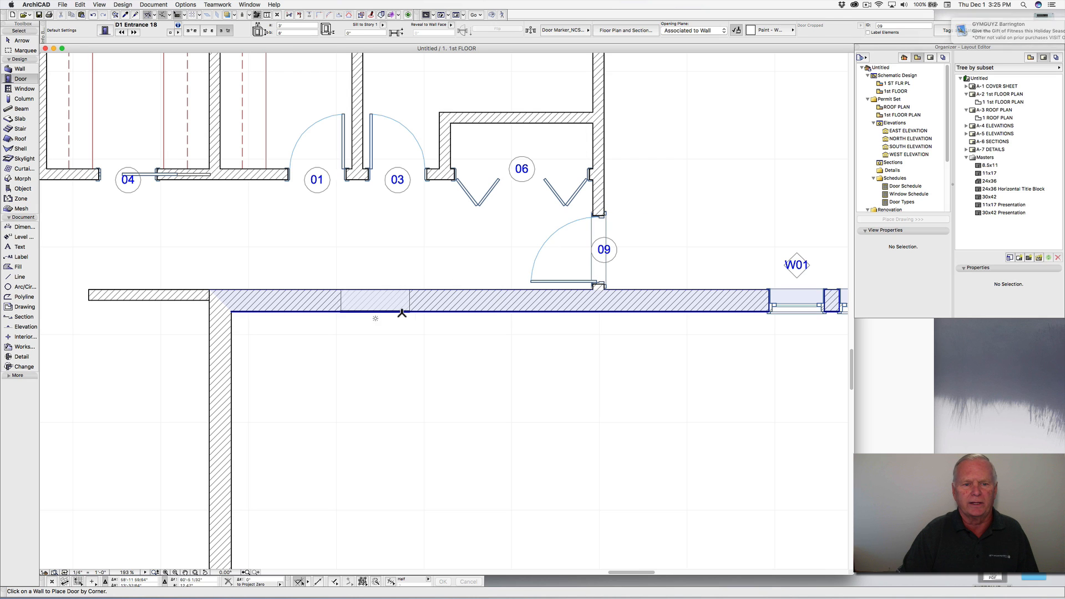
left_click(191, 31)
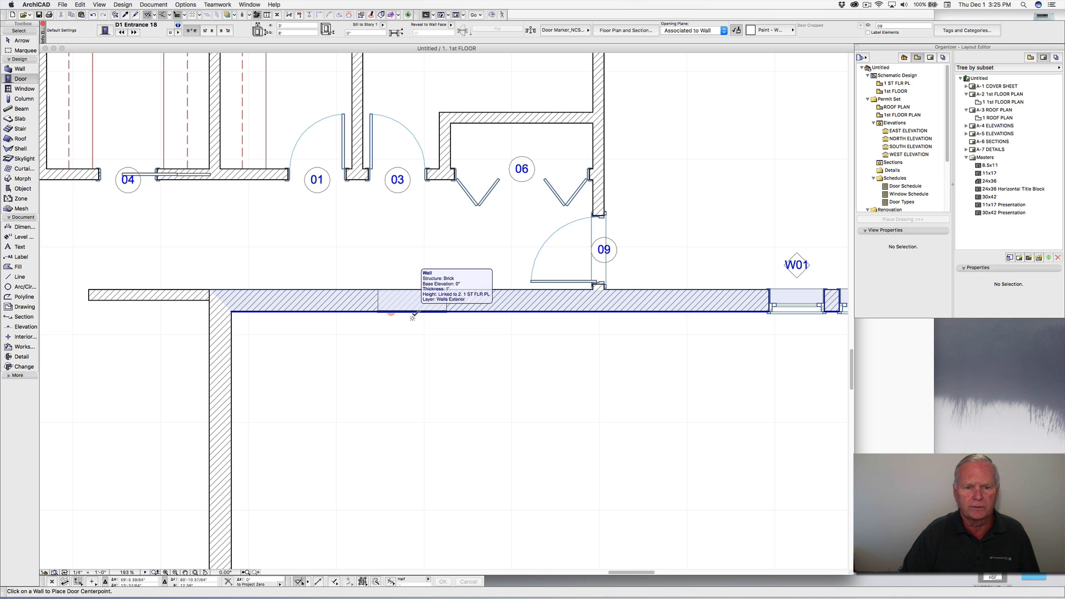
left_click(412, 317)
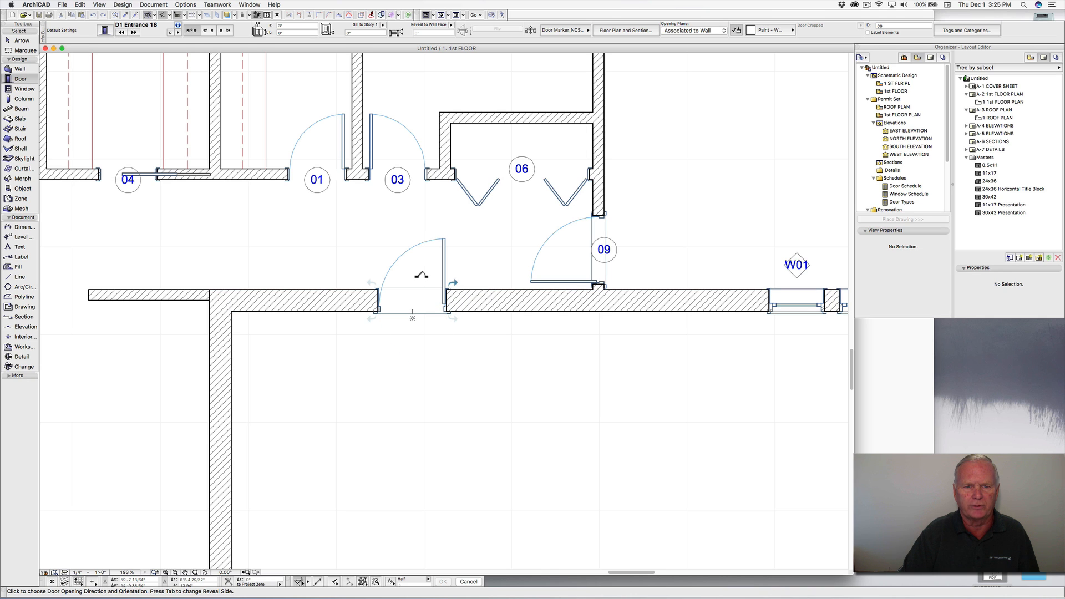
left_click(422, 275)
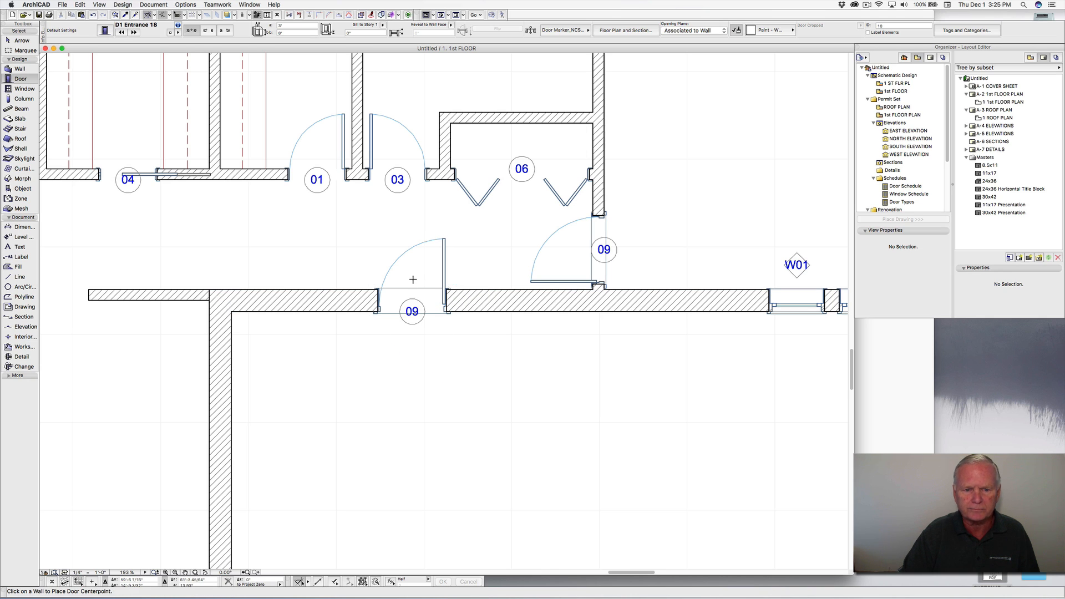
Step: Using the garage window's settings, place one double-hung window on each side of the new exterior hall door
left_click(773, 305, "alt")
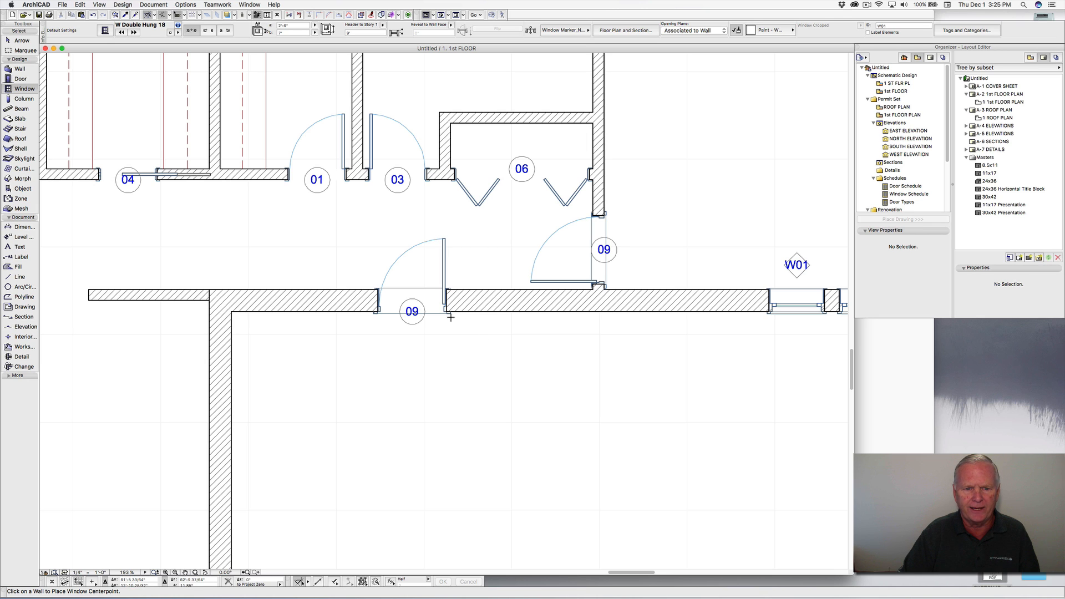
left_click(499, 313)
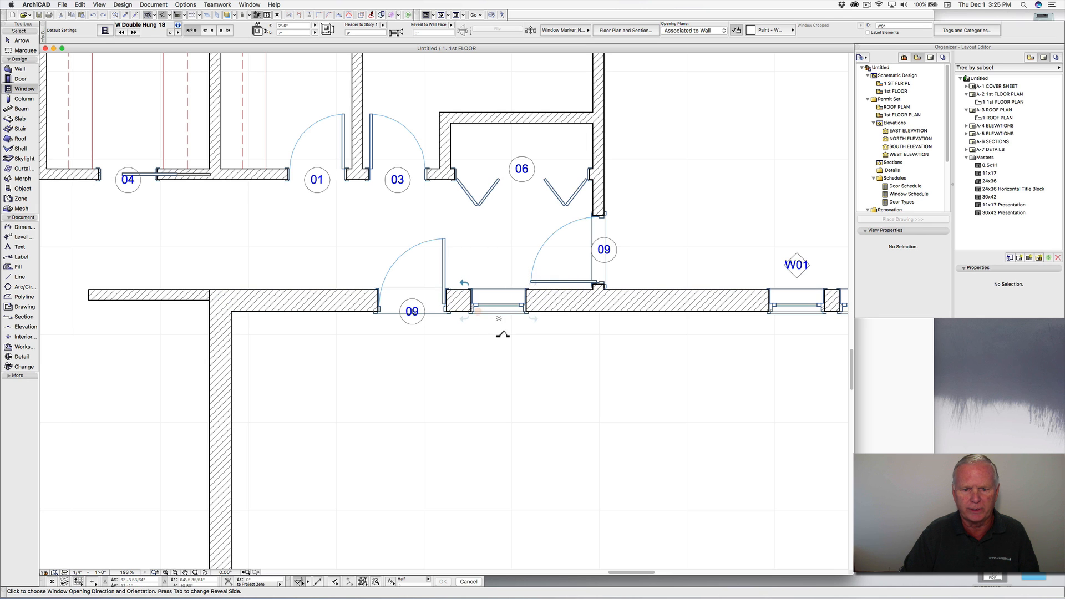
left_click(344, 311)
Step: Move the window right of the hall door so its lower-left opening corner meets the door opening's right corner
scroll(468, 307, "up", 5)
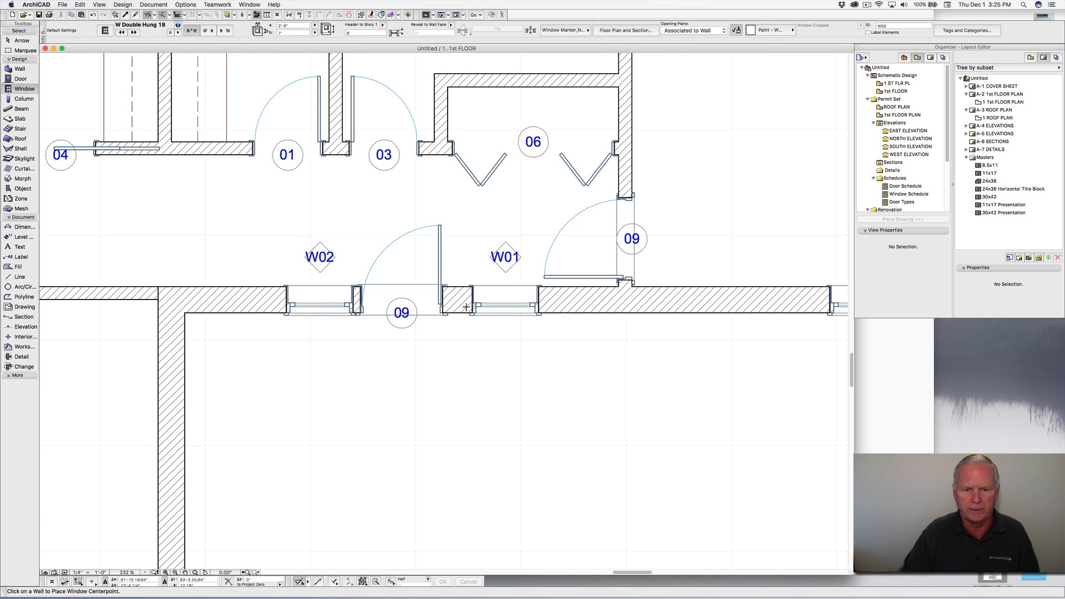
scroll(348, 295, "up", 4)
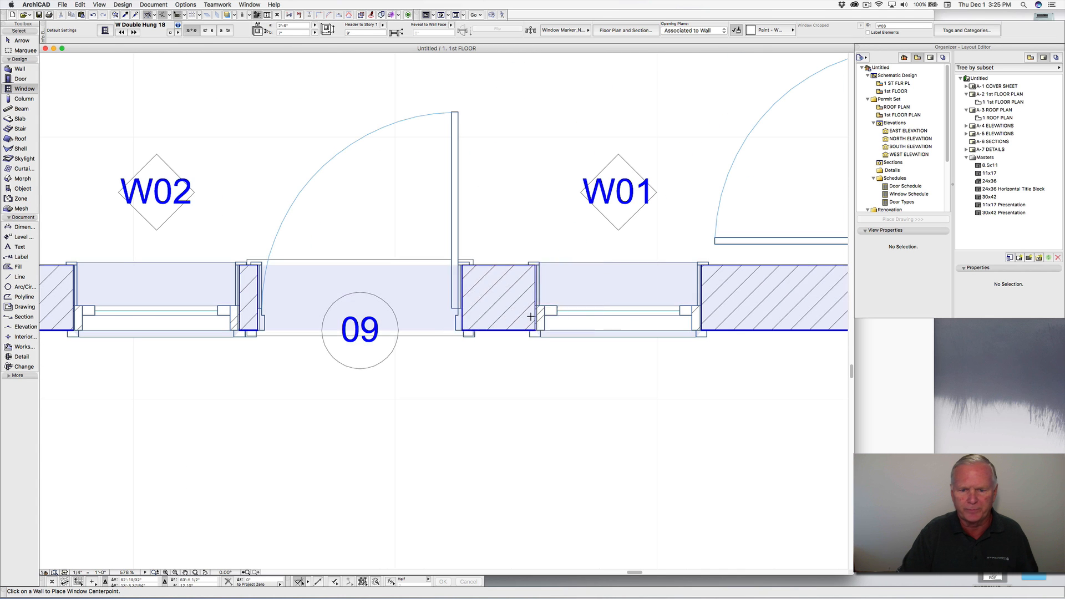
left_click(537, 334, "shift")
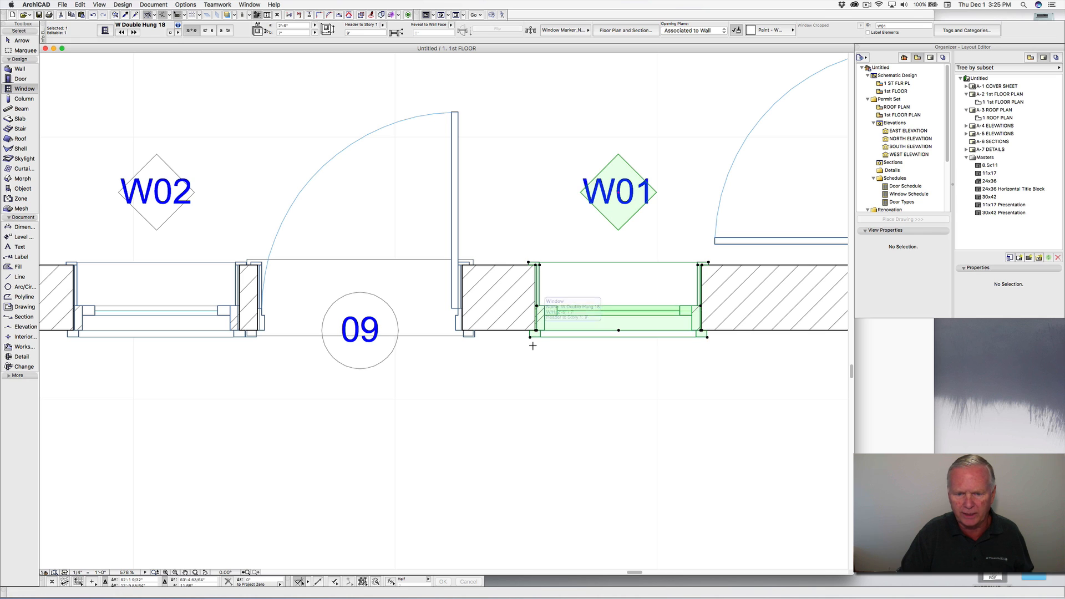
key("super+d")
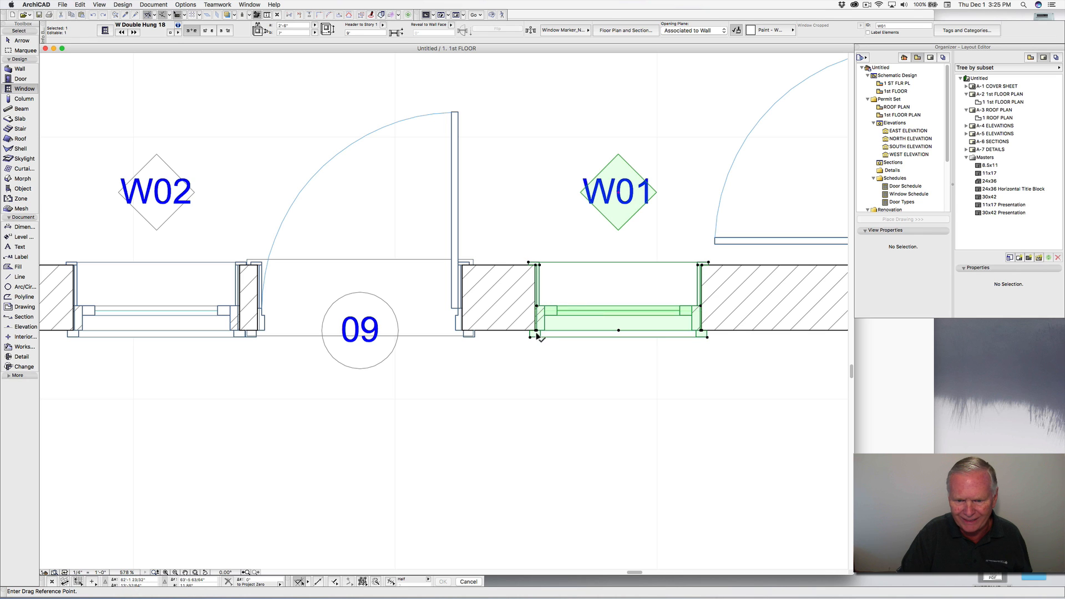
left_click(536, 333)
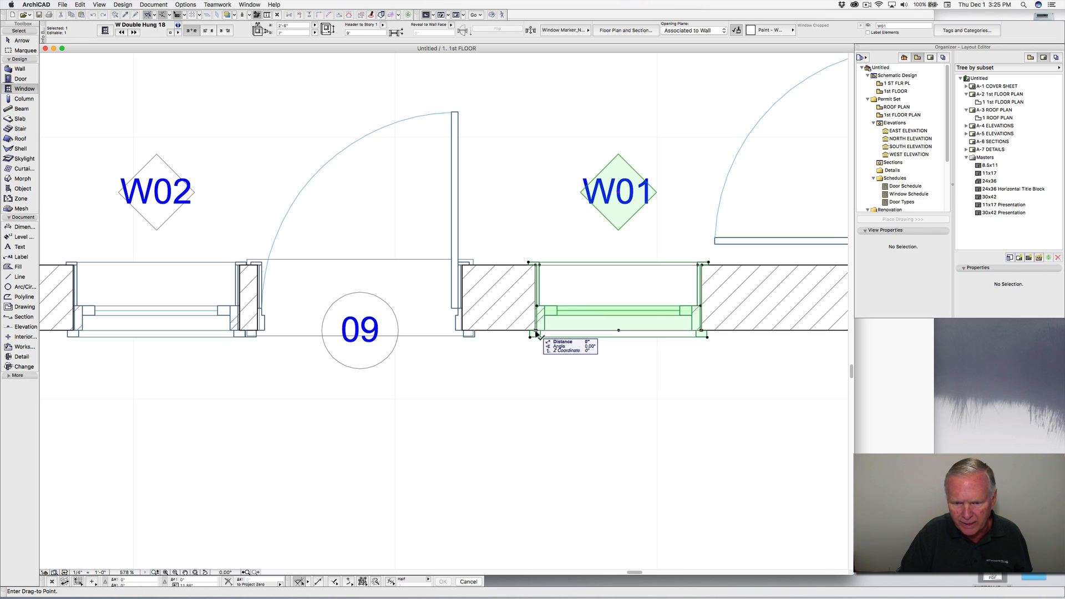
left_click(464, 332)
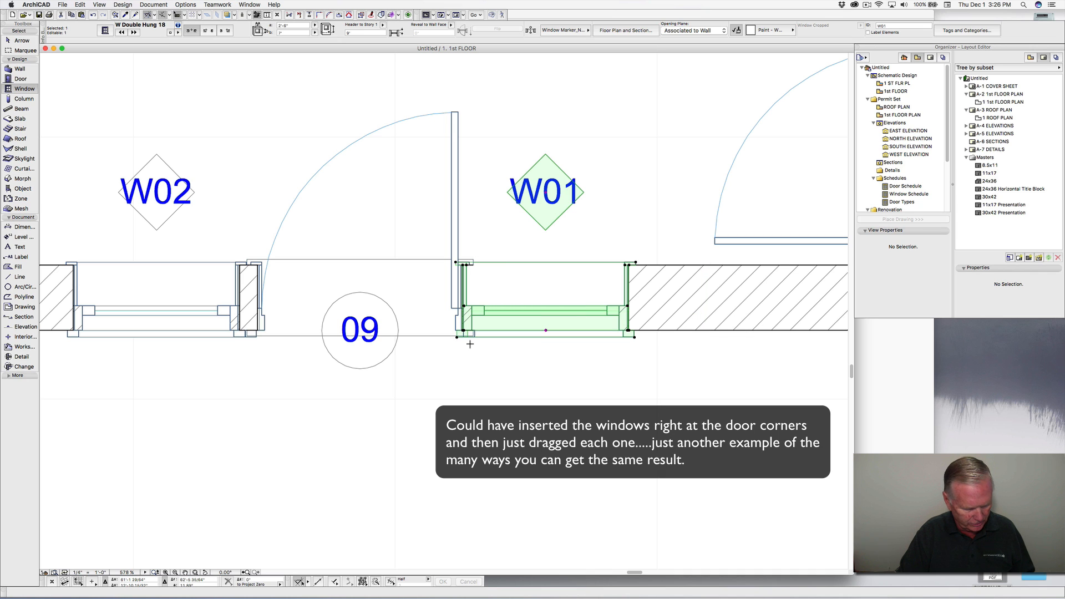
Step: Move the window beside the hall door 8" to the right, away from the door opening, and deselect it
key("super+d")
left_click(496, 309)
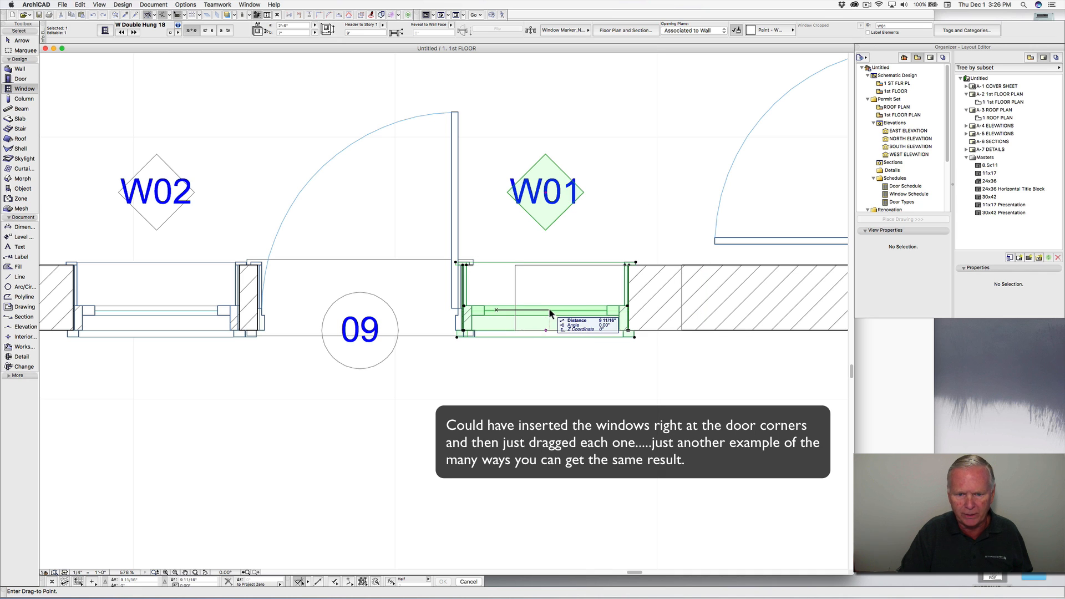
key("Tab")
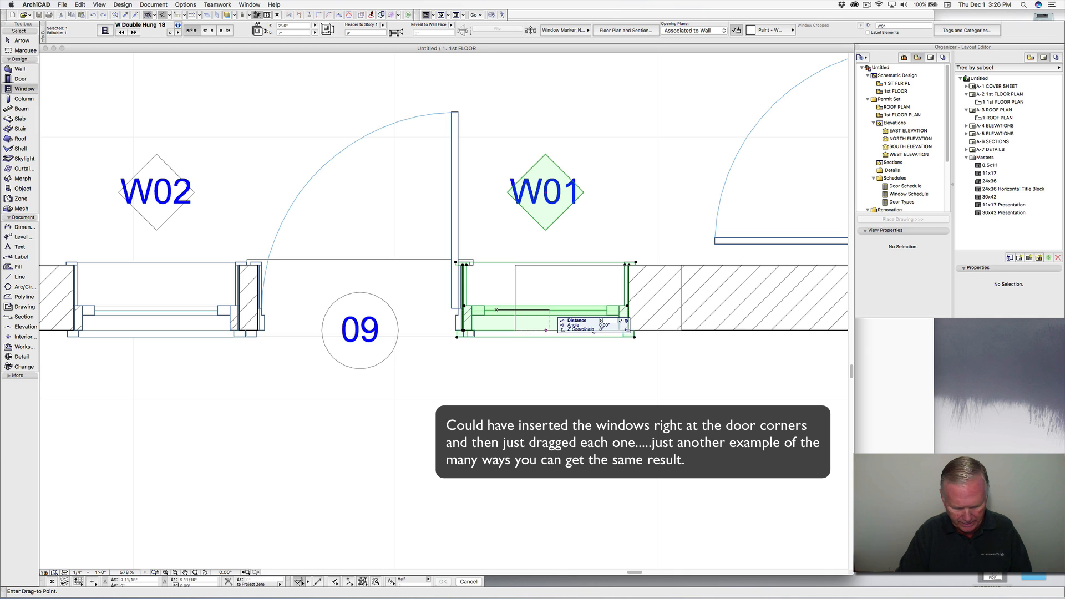
type("8")
key("Return")
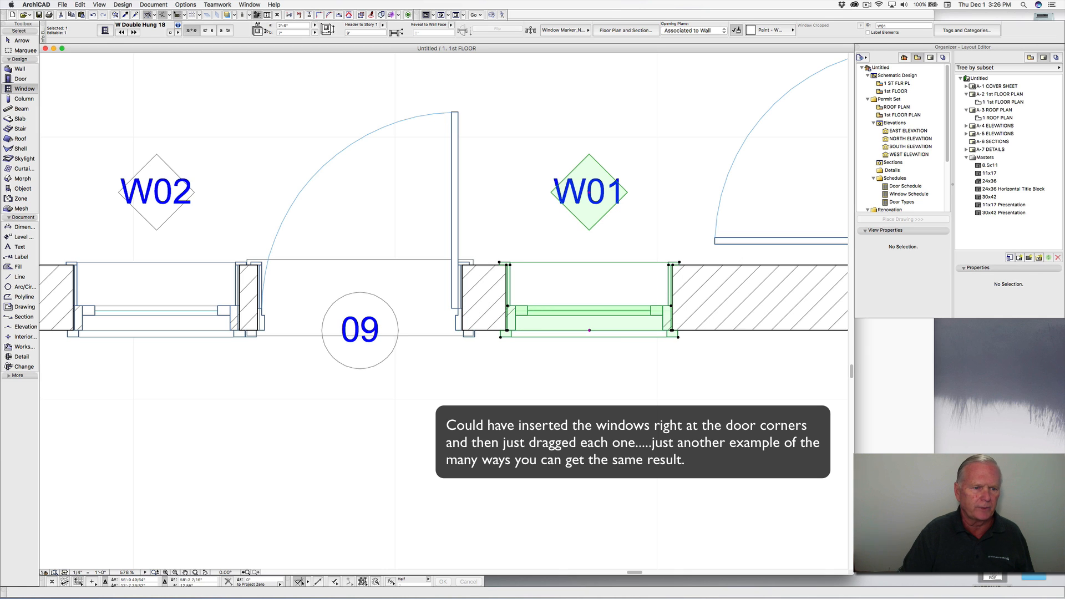
key("Escape")
Step: Move the window left of the hall door so its lower-right opening corner meets the door opening's left corner
left_click(218, 279, "shift")
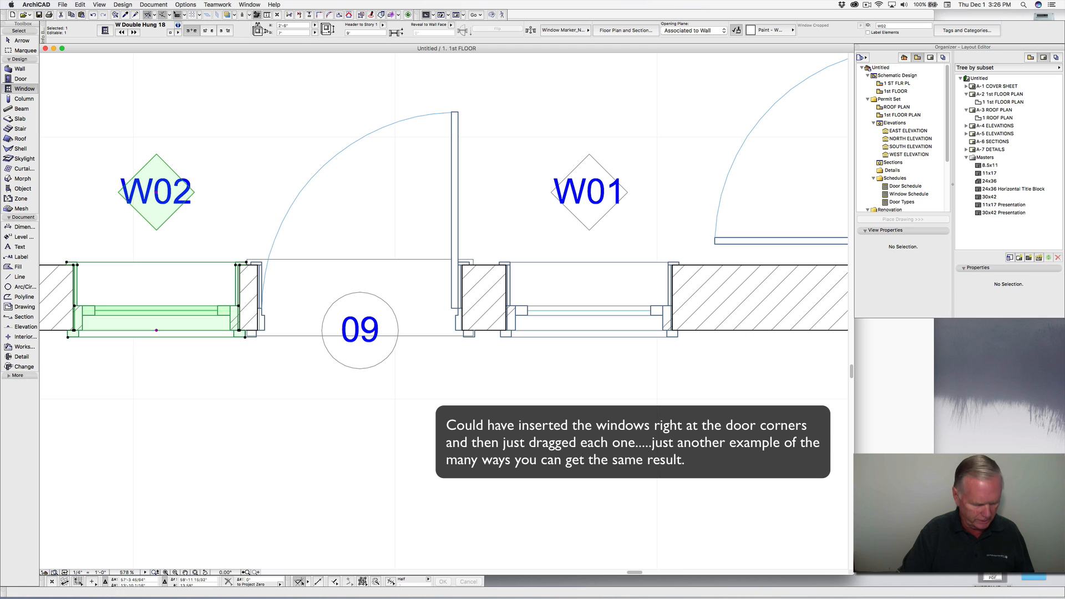
key("super+d")
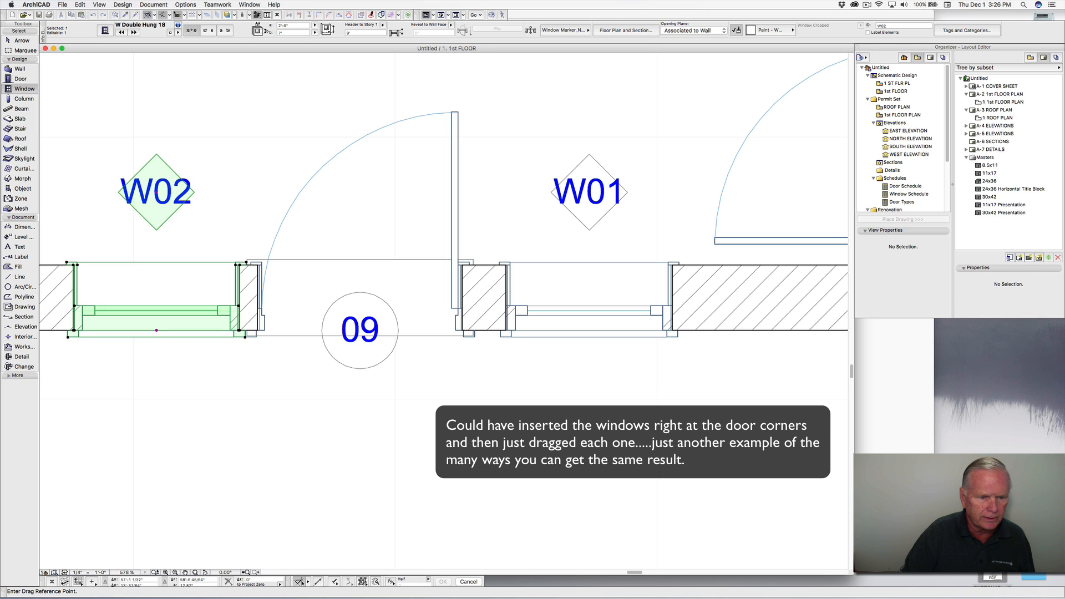
left_click(245, 331)
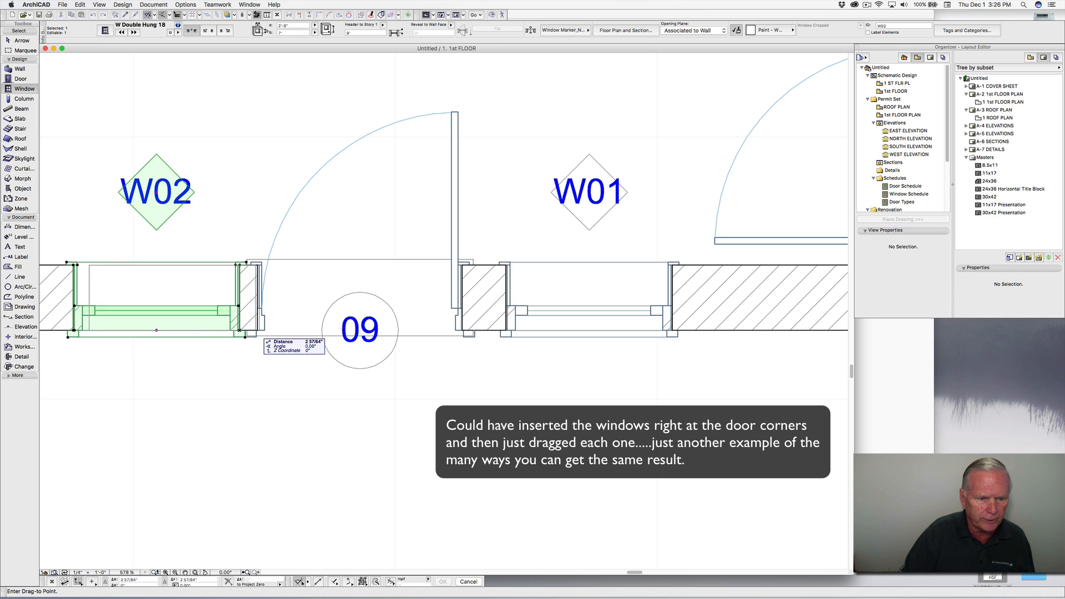
left_click(263, 331)
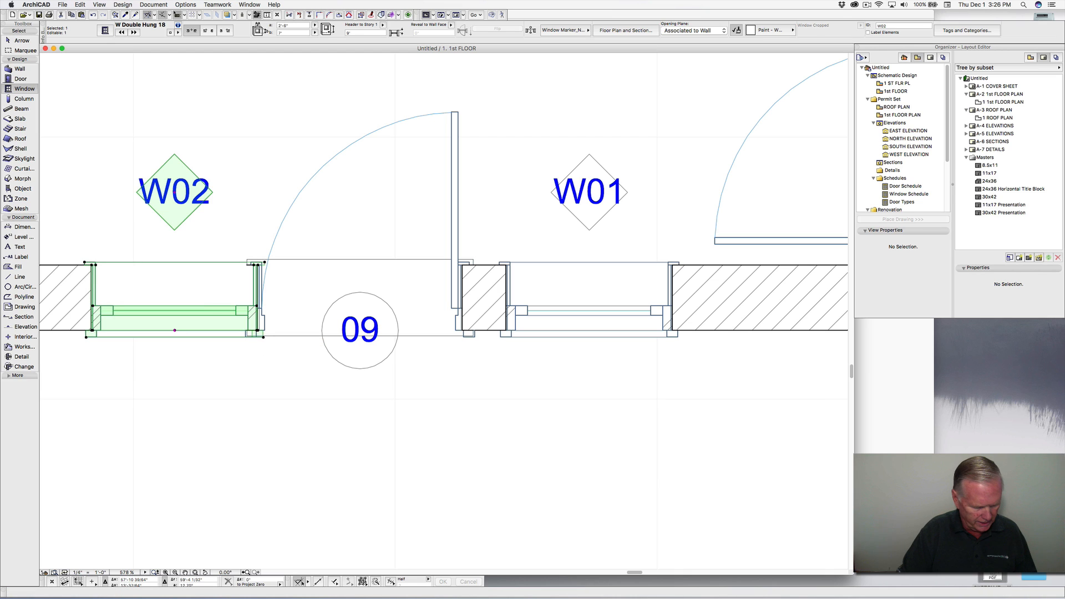
Step: Try to move the window left of the hall door farther left by a typed distance, and undo that move
key("super+d")
left_click(240, 324)
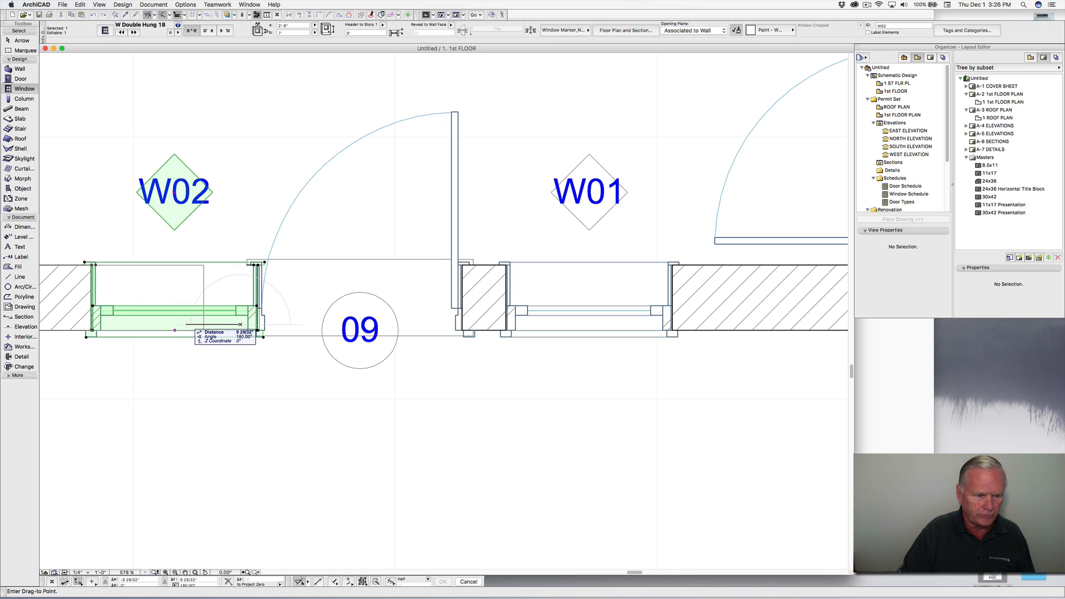
type("89")
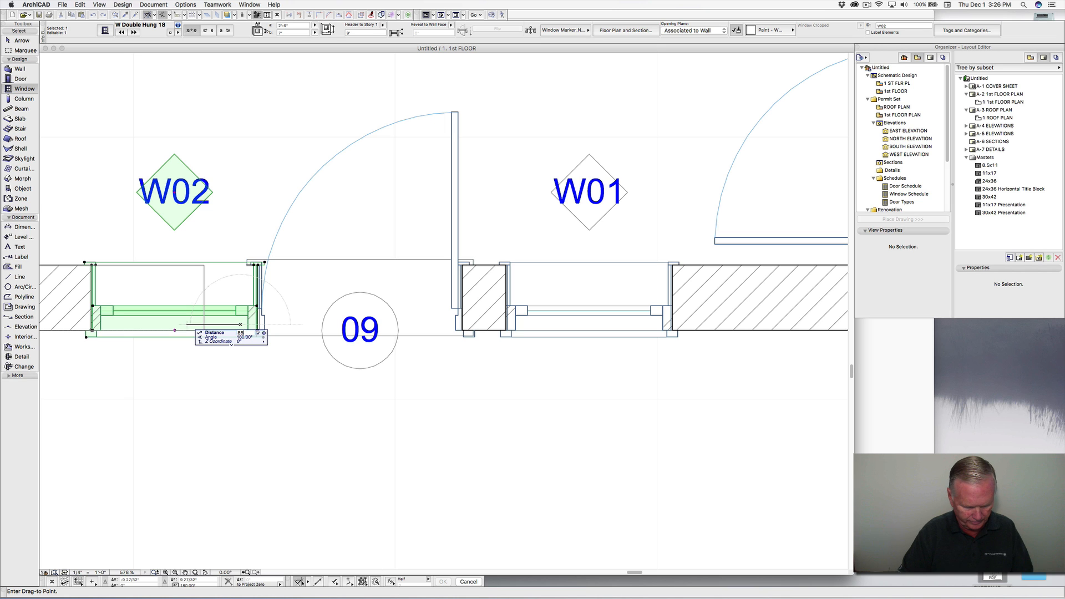
key("Return")
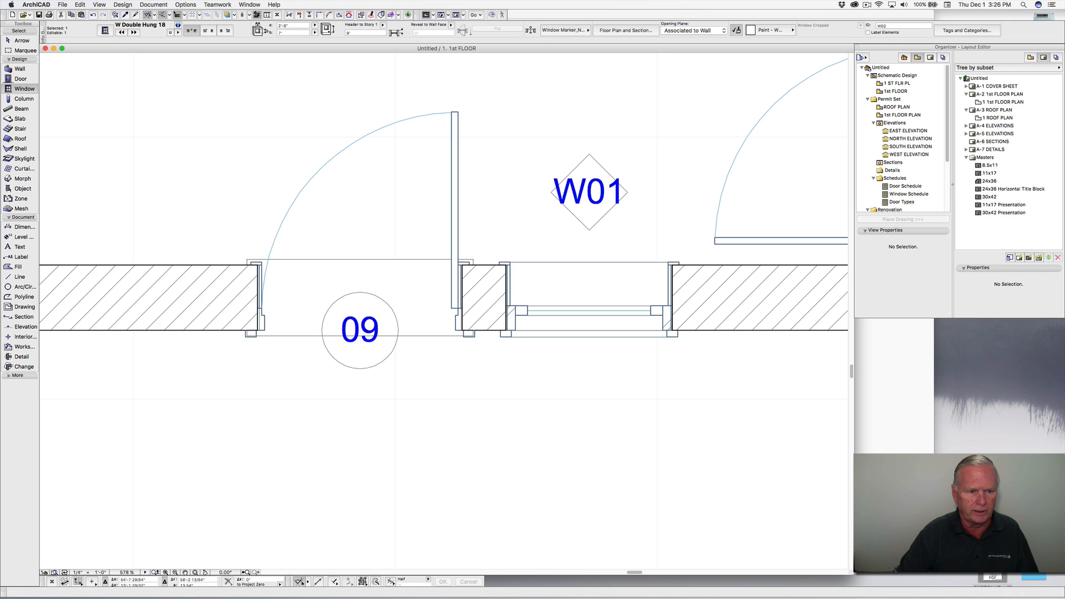
scroll(123, 317, "down", 4)
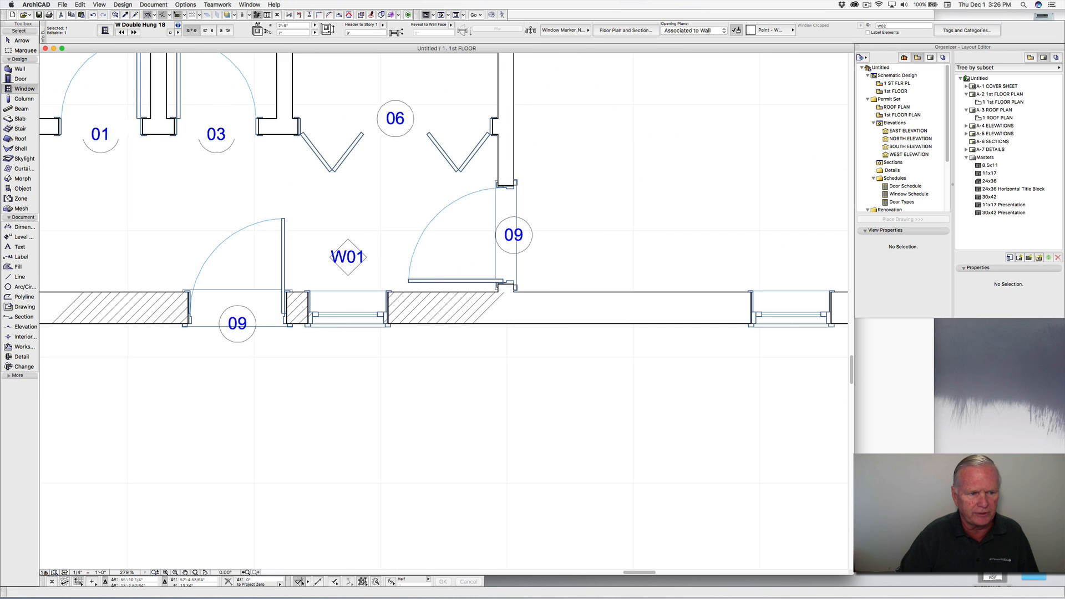
middle_click_drag(123, 317, 284, 304)
left_click(93, 15)
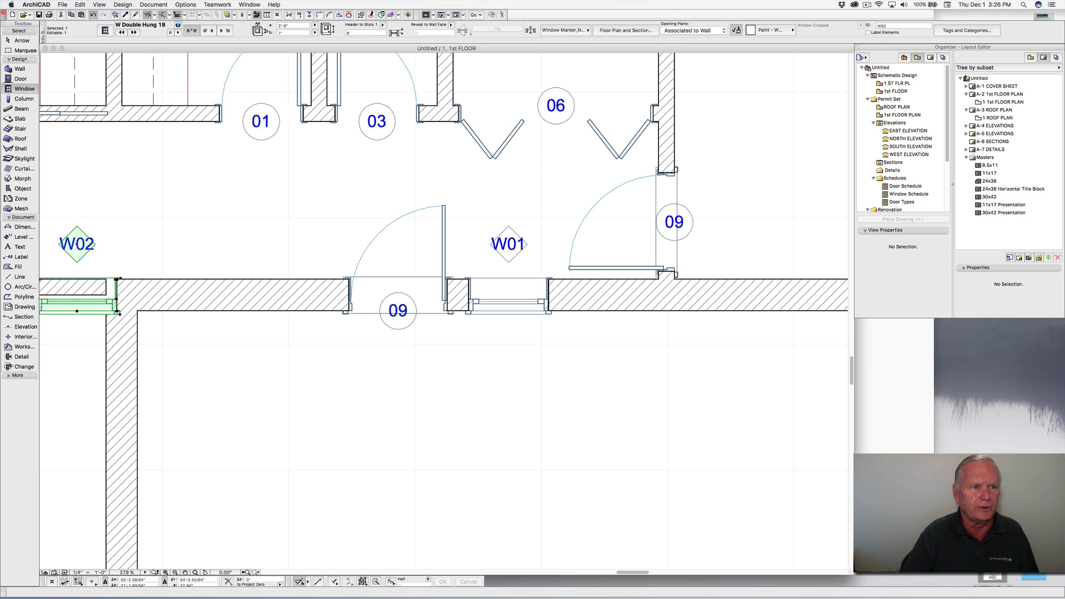
Step: Move the window beside the hall door 8" to the left, away from the door opening, and deselect it
scroll(350, 314, "up", 10)
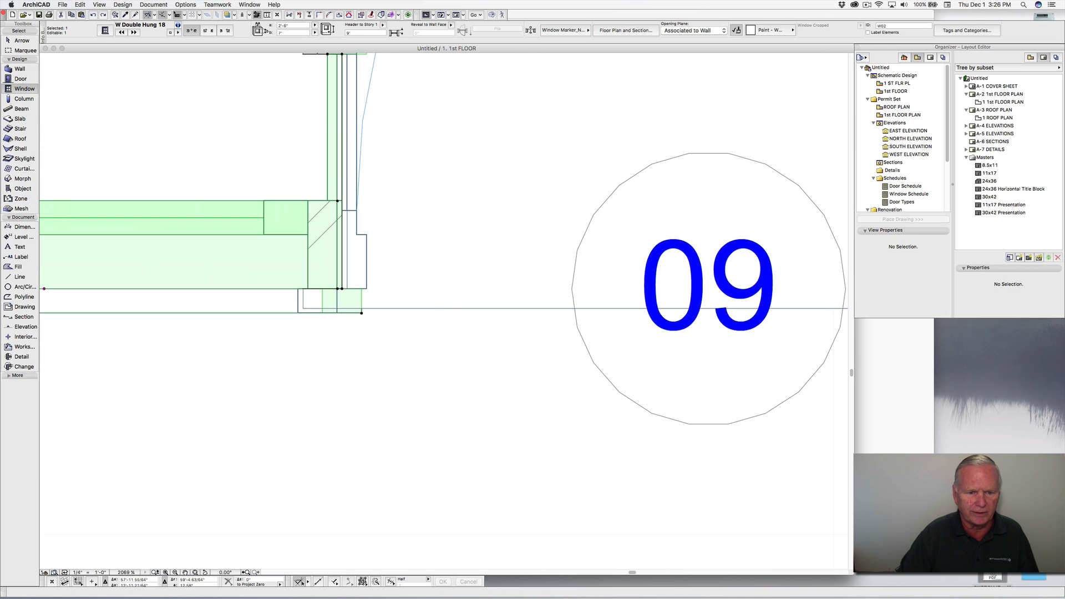
key("super+d")
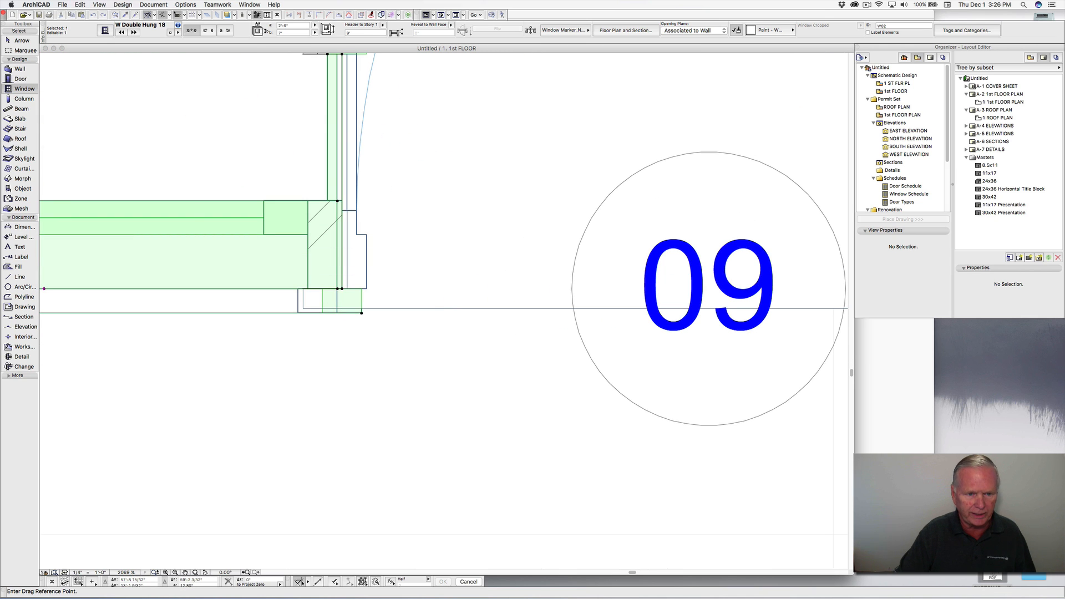
left_click(278, 255)
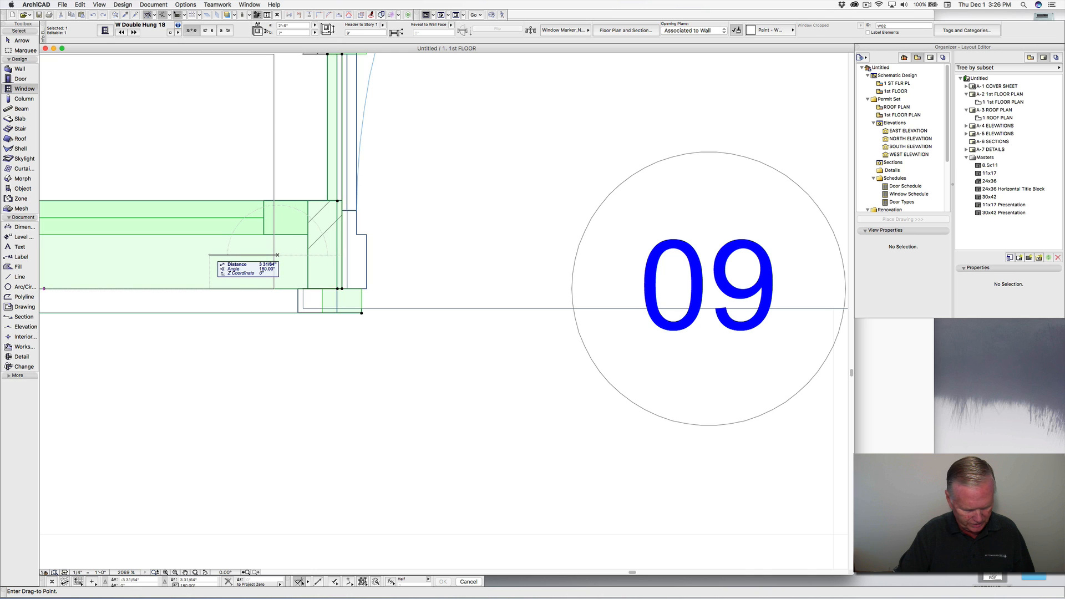
type("8")
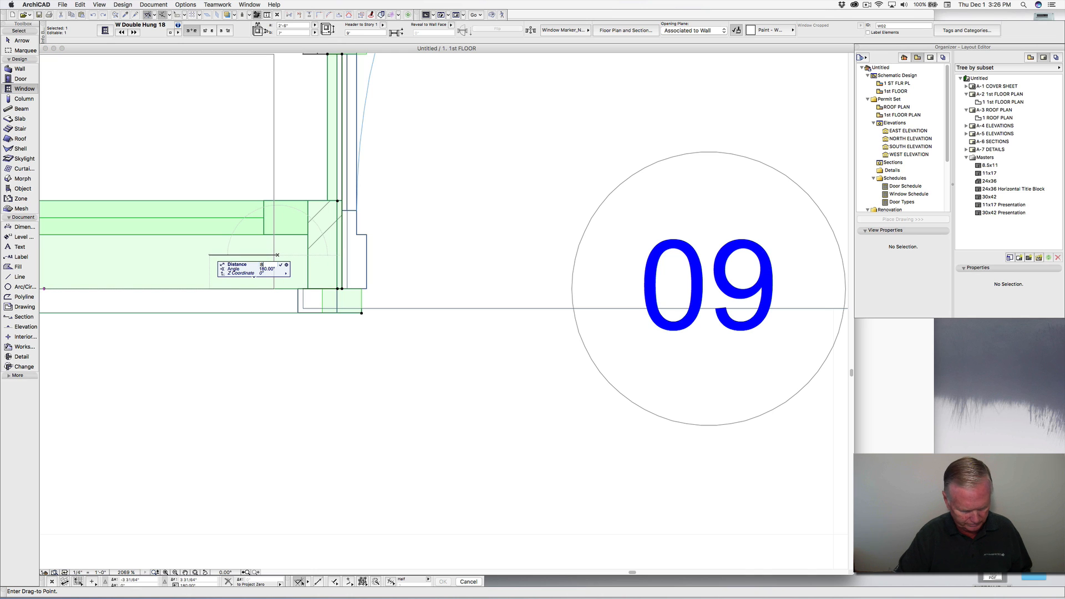
key("Return")
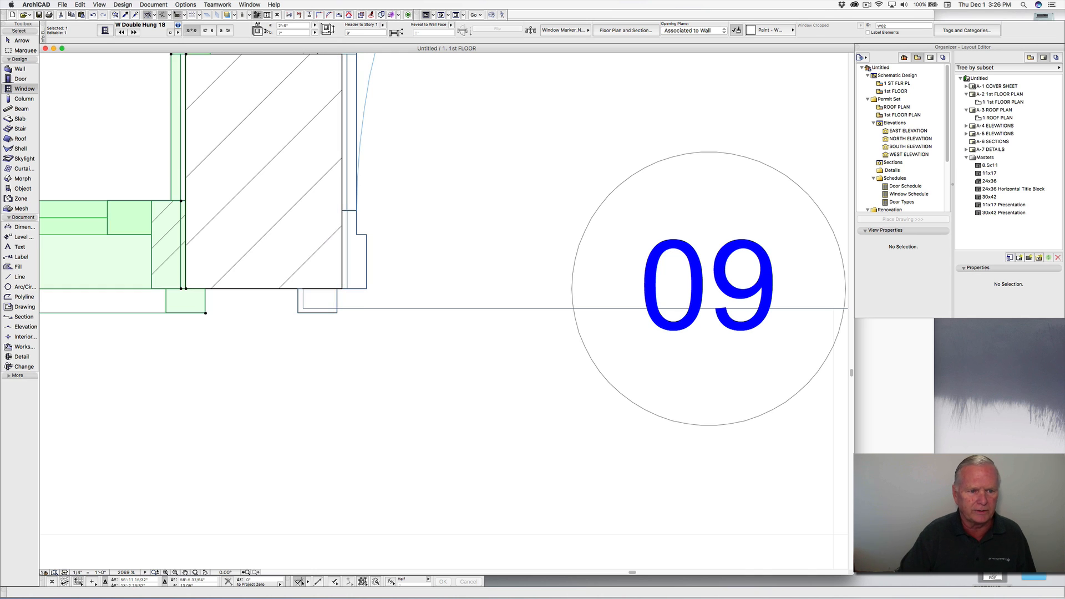
scroll(244, 356, "down", 10)
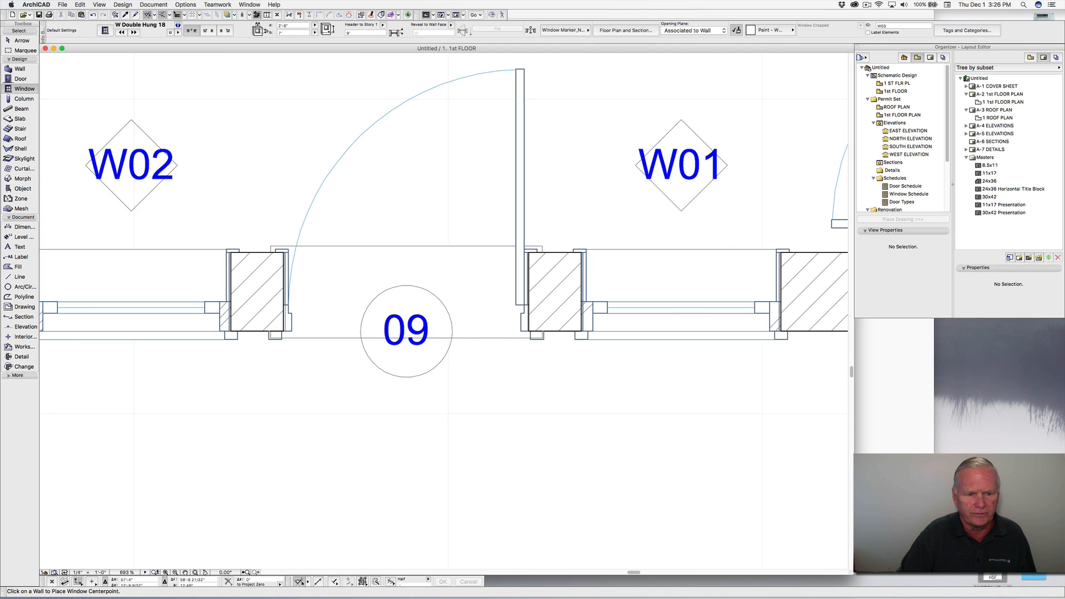
Step: Place a double-hung window at the midpoint of the dining room's lower exterior wall
scroll(384, 317, "down", 8)
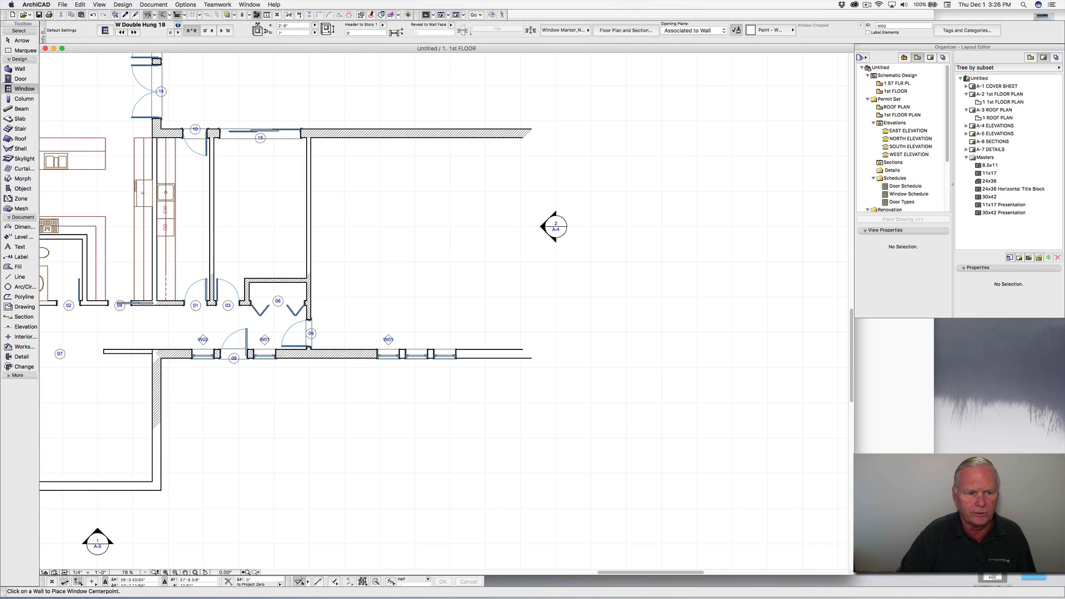
middle_click_drag(384, 317, 426, 306)
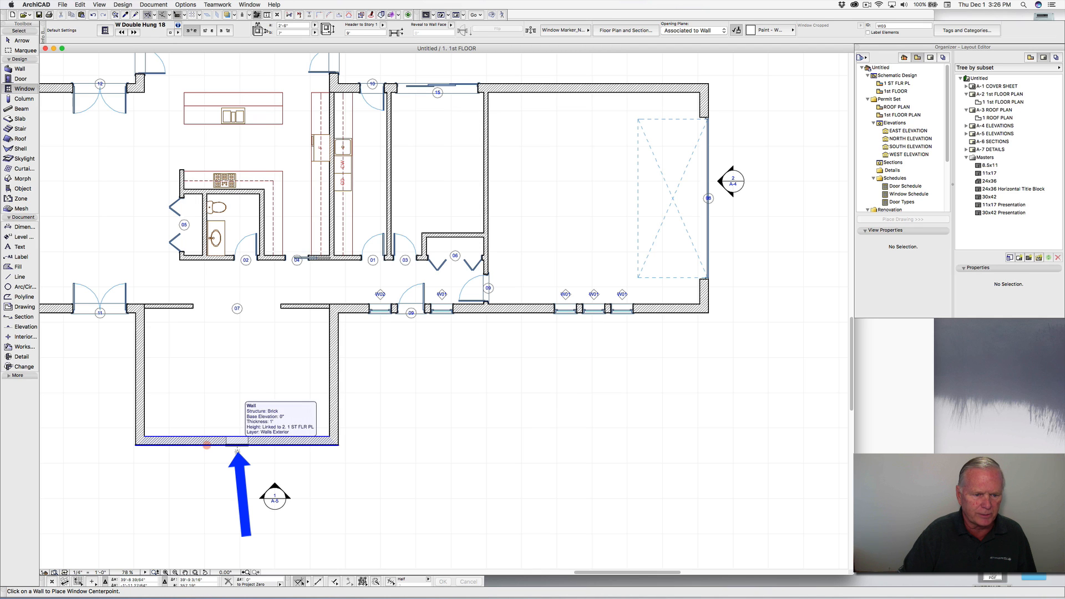
left_click(237, 447)
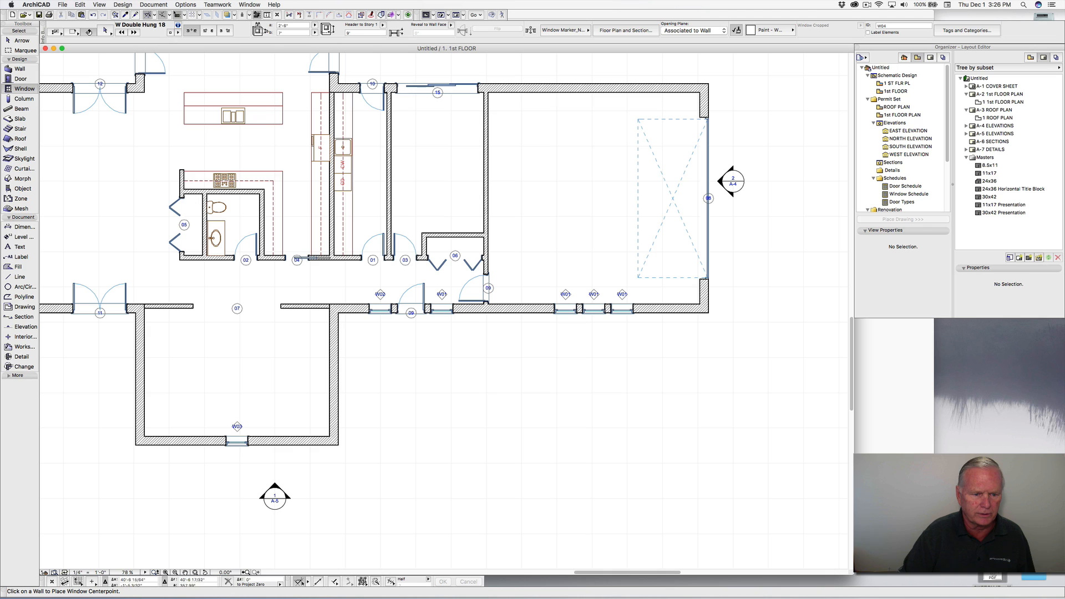
Step: Drag a copy of the dining room's centered window 3'-2.5" to the right along the wall
right_click(245, 441)
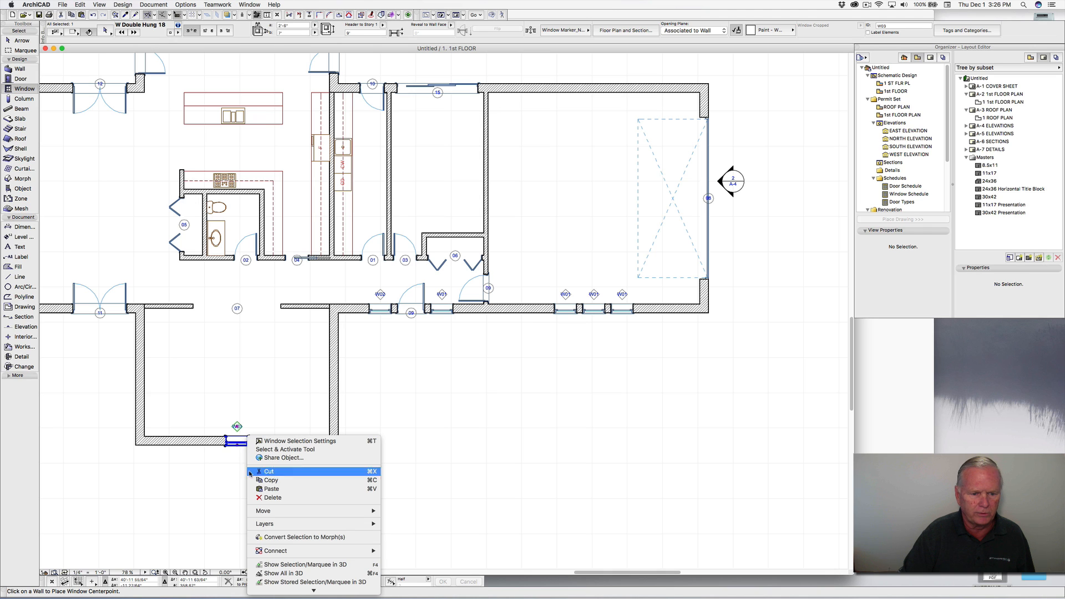
mouse_move(264, 511)
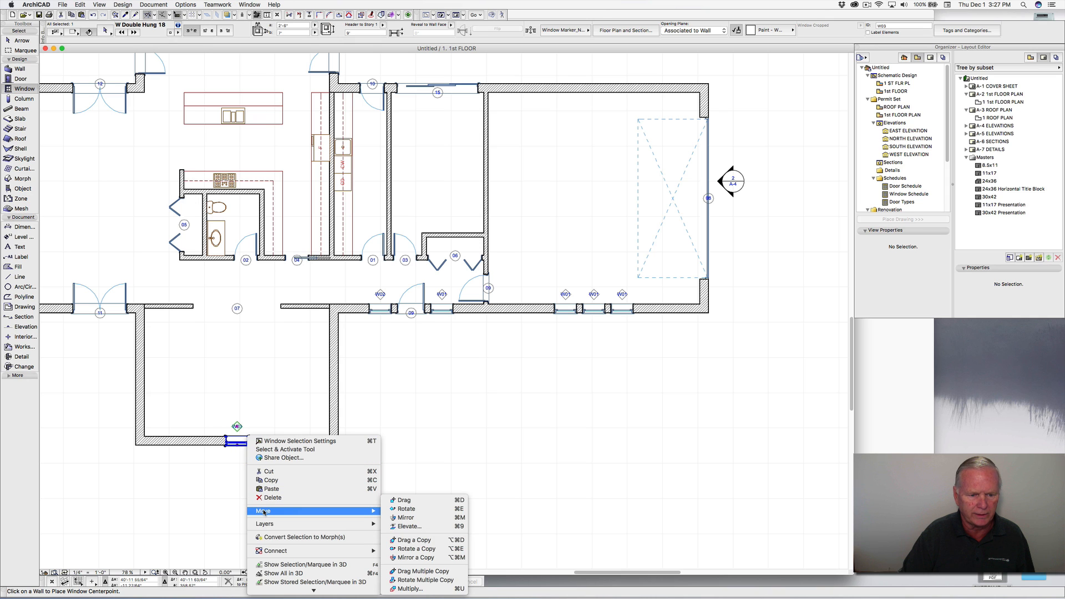
left_click(410, 539)
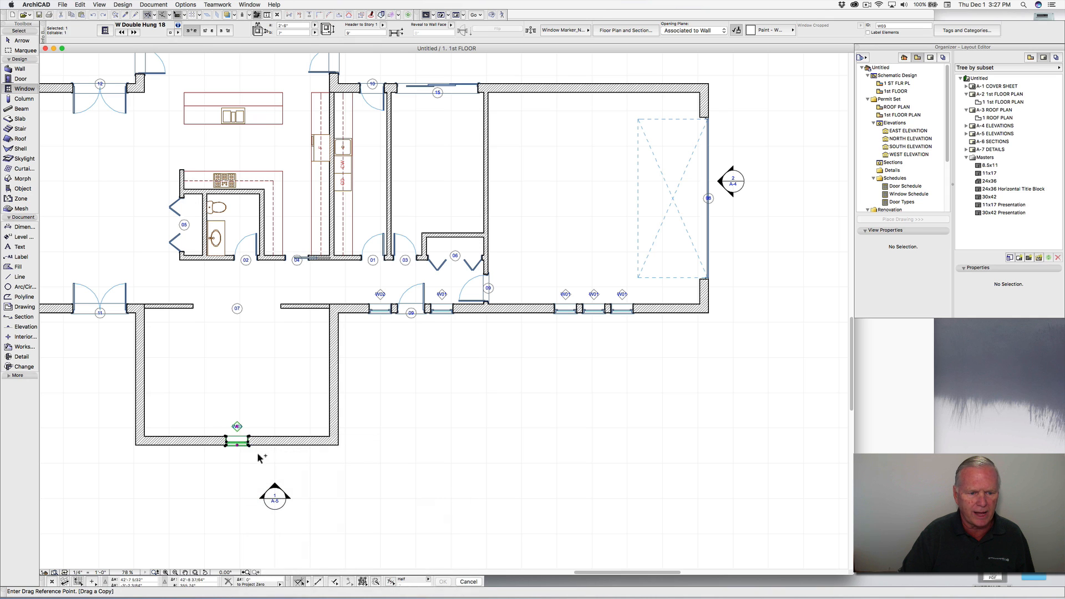
left_click(248, 442)
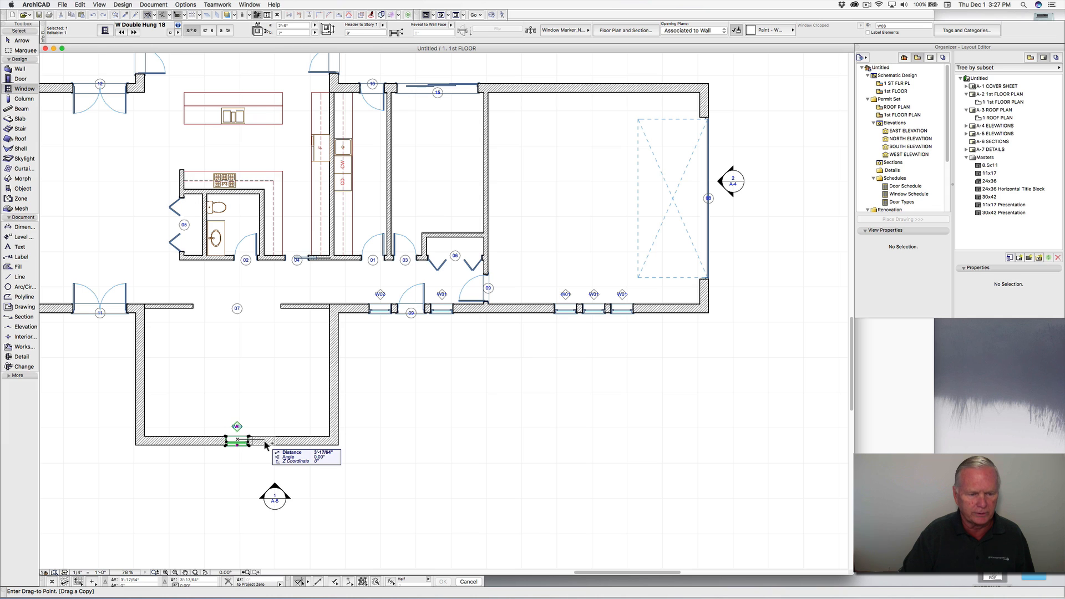
key("Tab")
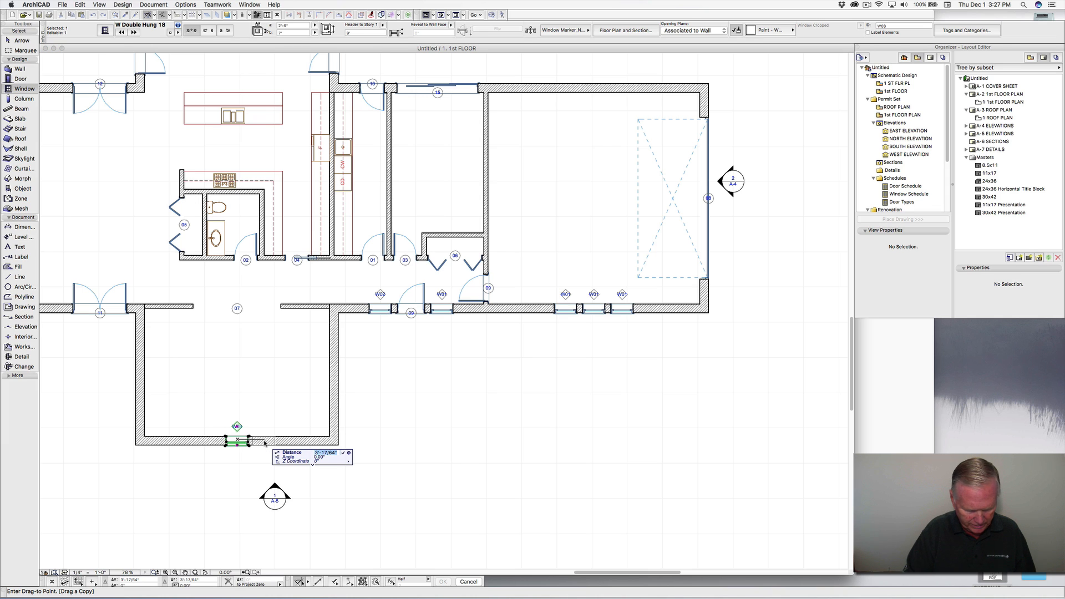
type("3-2.5")
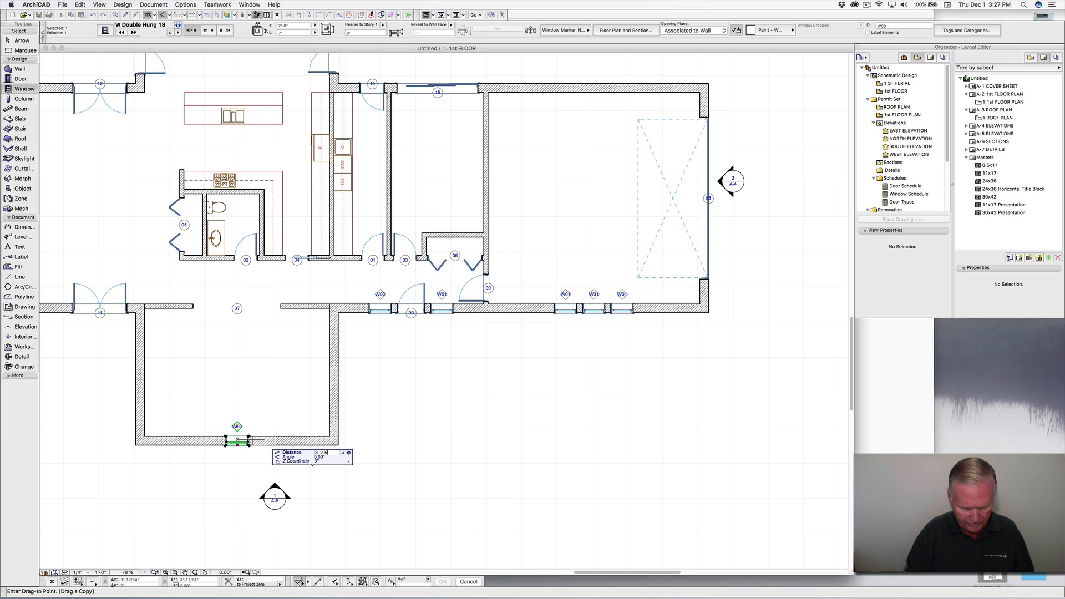
key("Return")
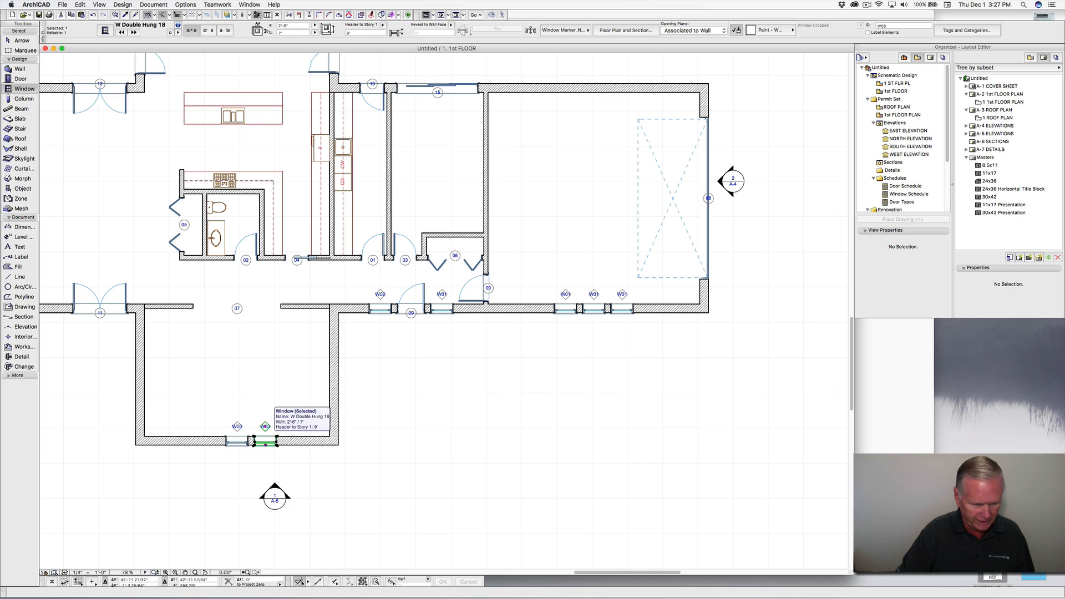
Step: Drag a copy of the right dining room window 6'-5" to the left, placing it on the other side of the centered window
right_click(265, 440)
mouse_move(382, 513)
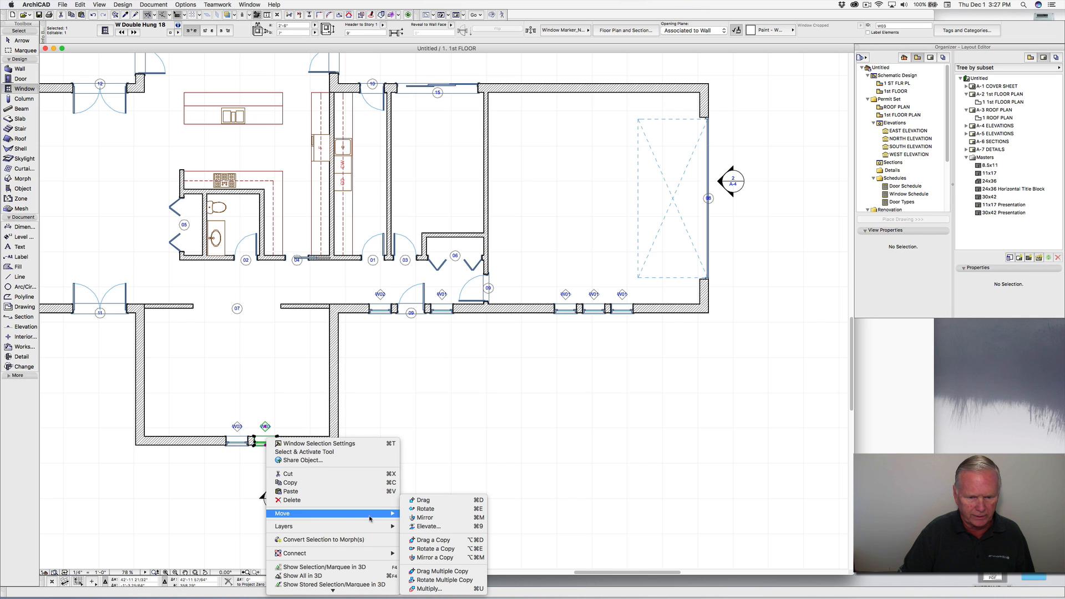
left_click(433, 540)
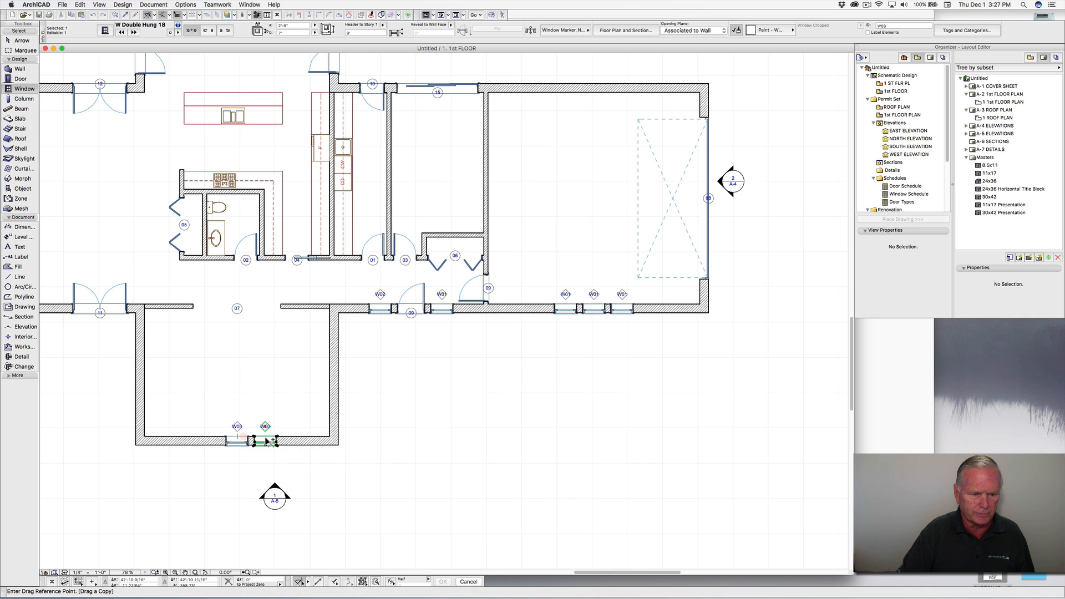
left_click(268, 442)
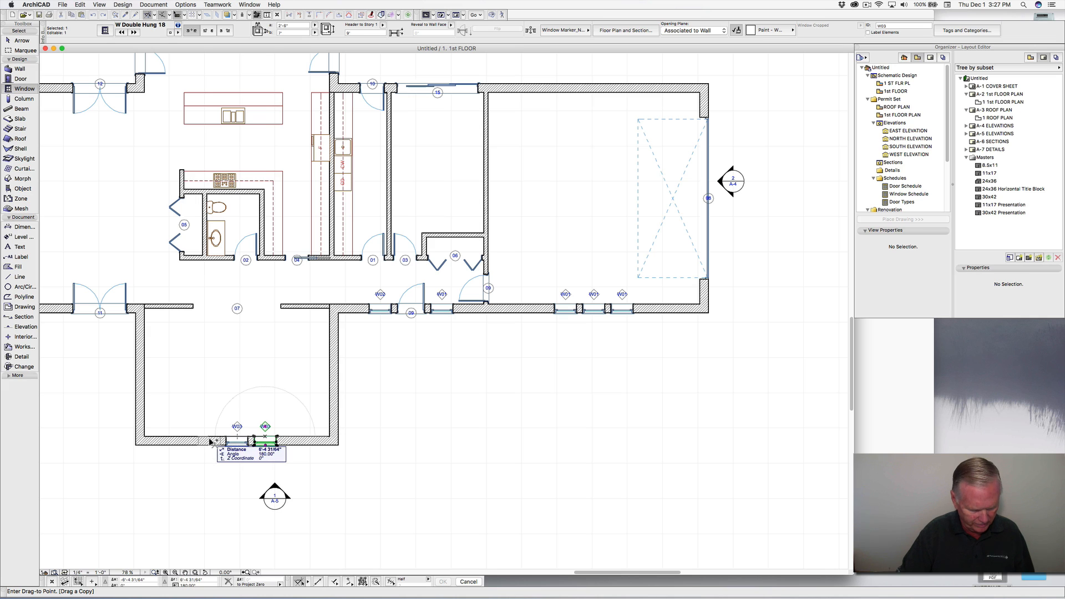
key("Tab")
type("6-")
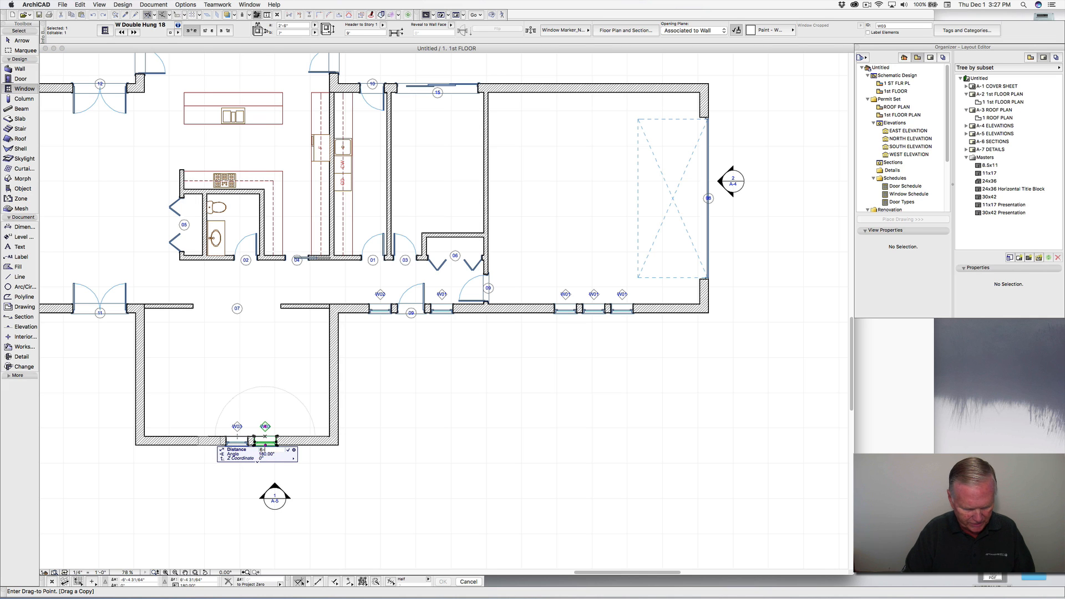
type("5")
key("Return")
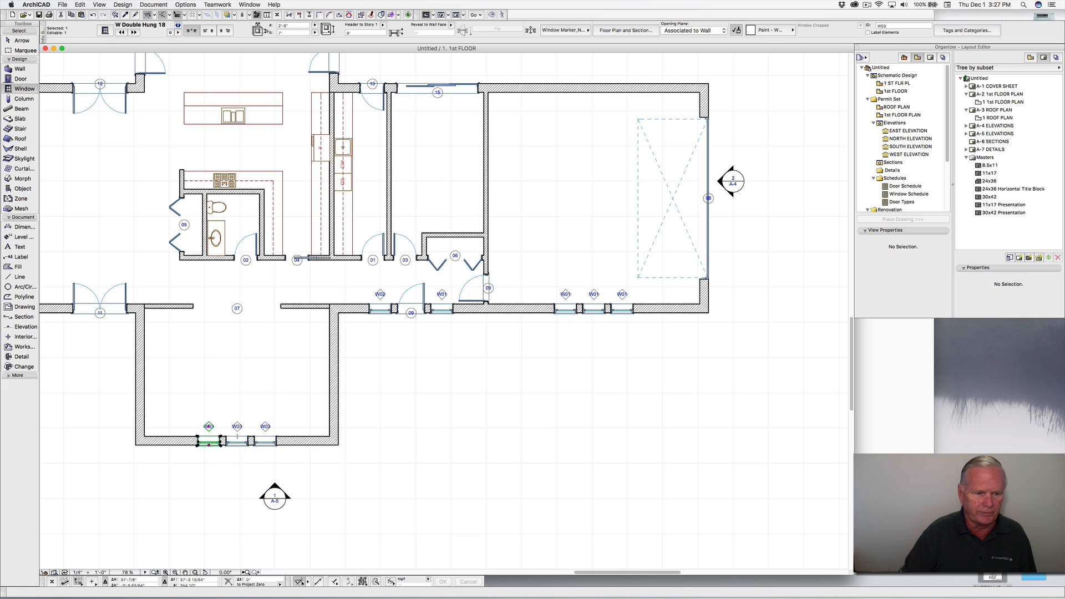
Step: Check the window locations for the remaining exterior walls on the sketch PDF, and return to the first-floor plan in ArchiCAD
scroll(89, 408, "left", 8)
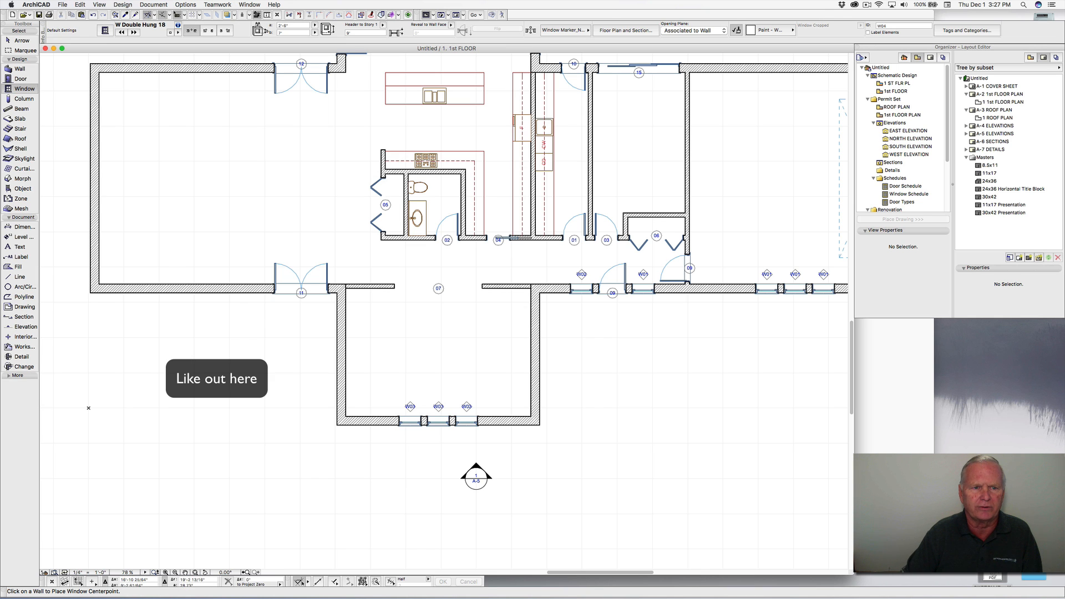
middle_click_drag(238, 325, 252, 411)
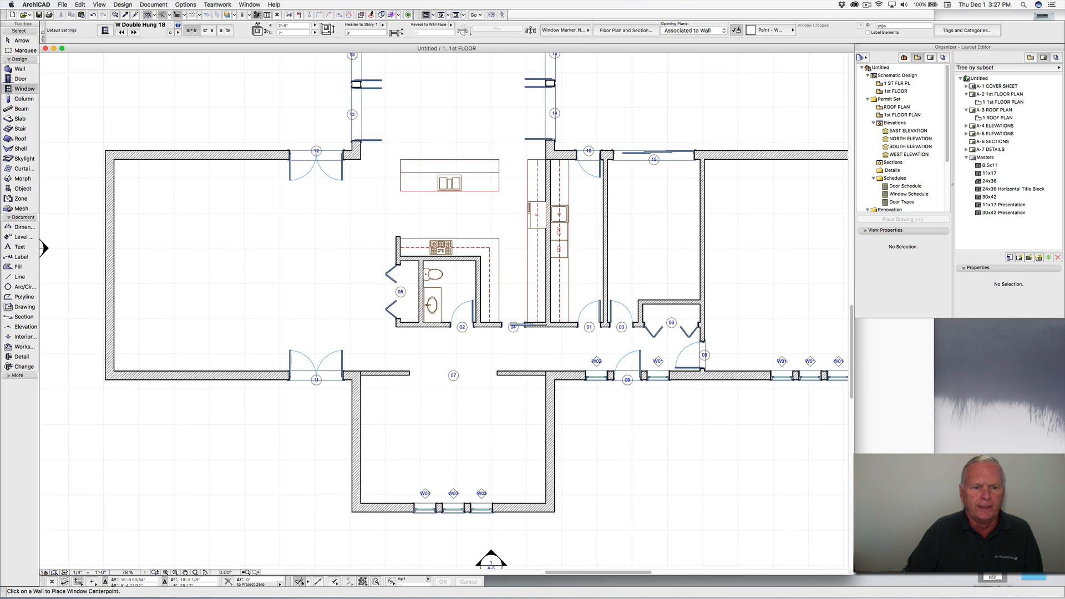
scroll(252, 411, "down", 3)
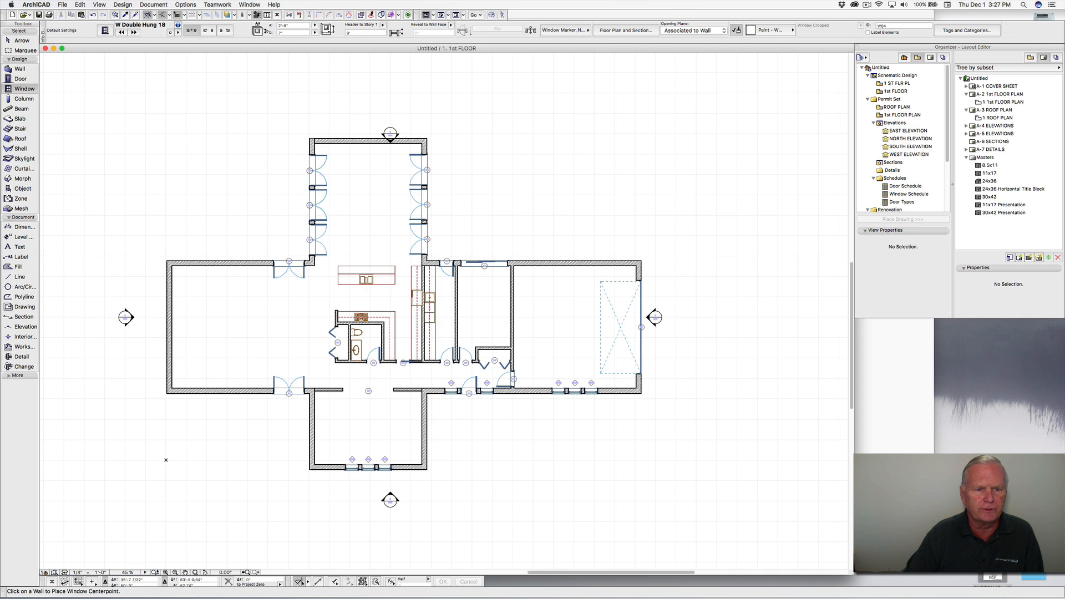
left_click(886, 408)
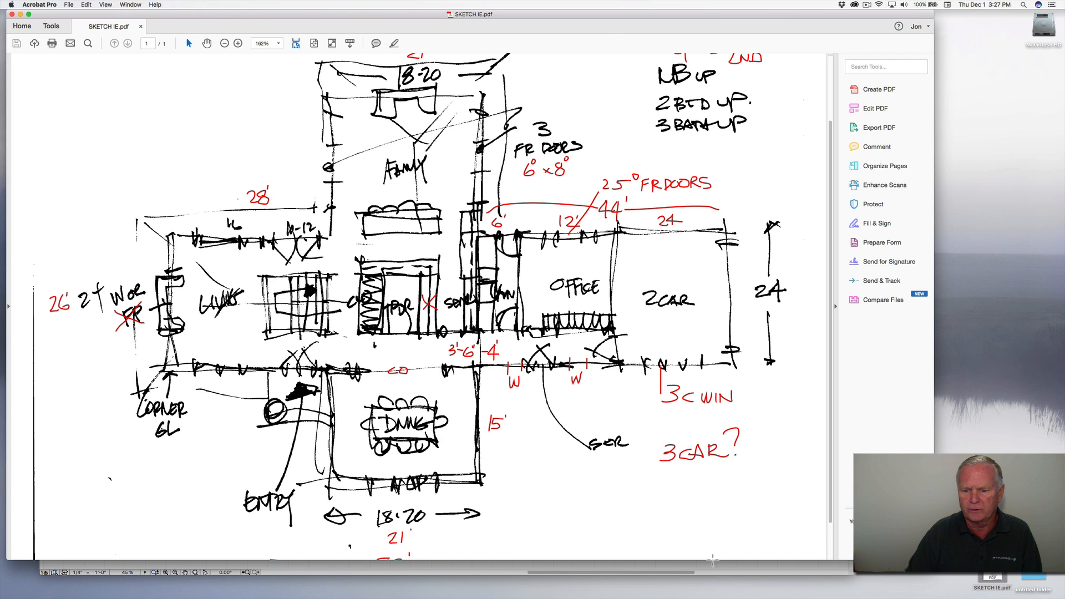
left_click(723, 567)
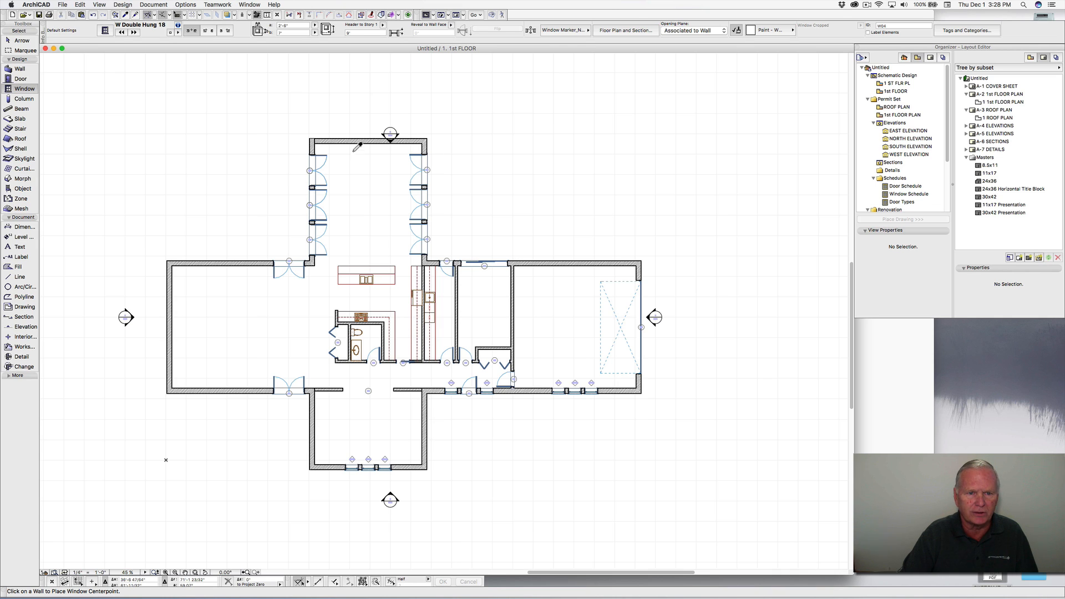
Step: Set up a rectangular brick wall 8" thick, using the settings of the upper wing's exterior end wall
left_click(352, 142, "alt")
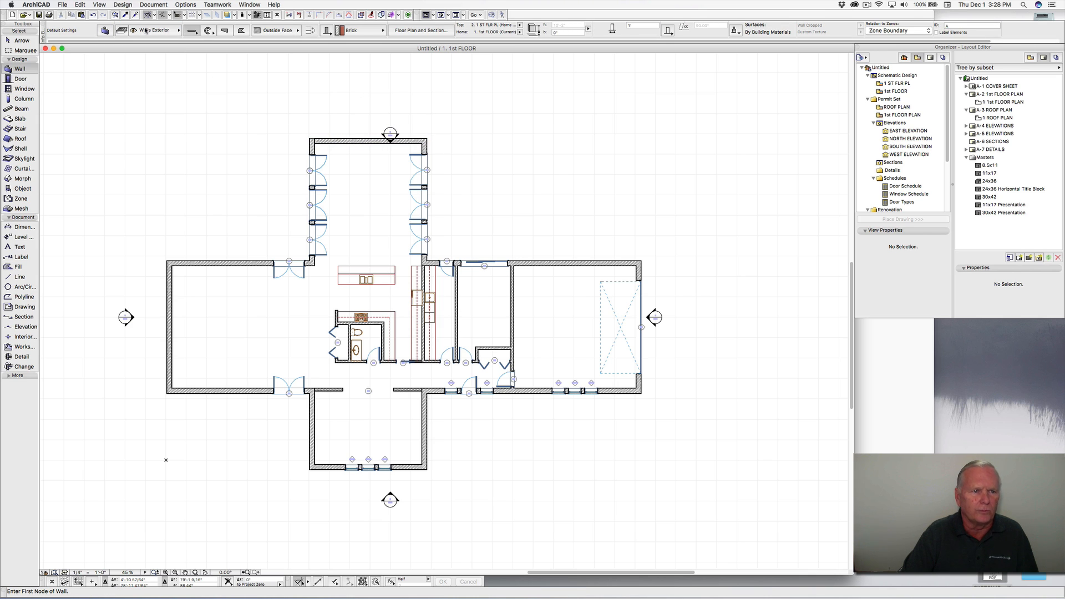
left_click(192, 31)
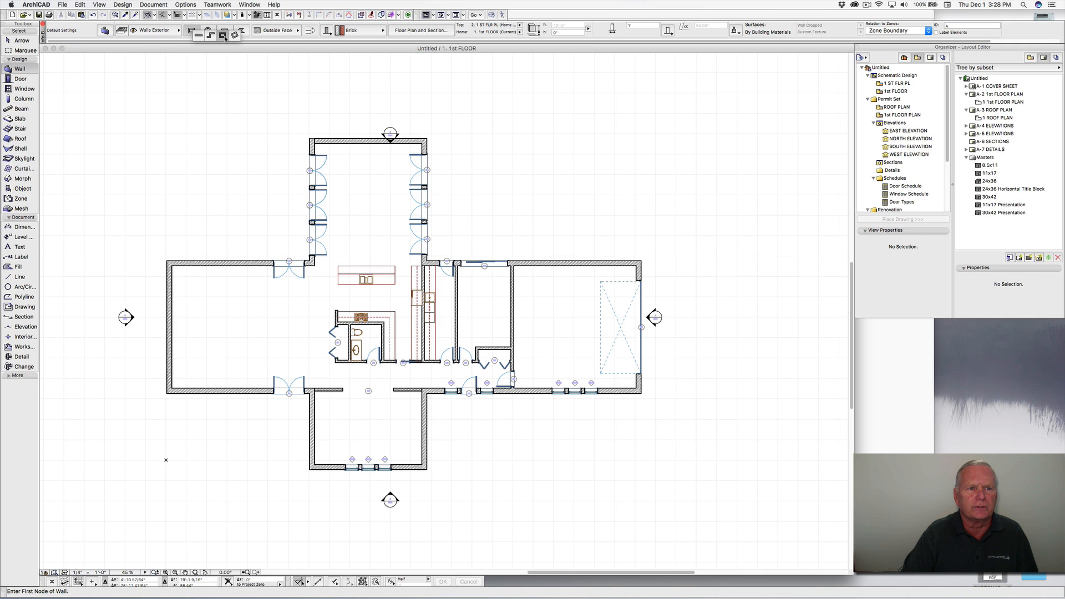
left_click(223, 35)
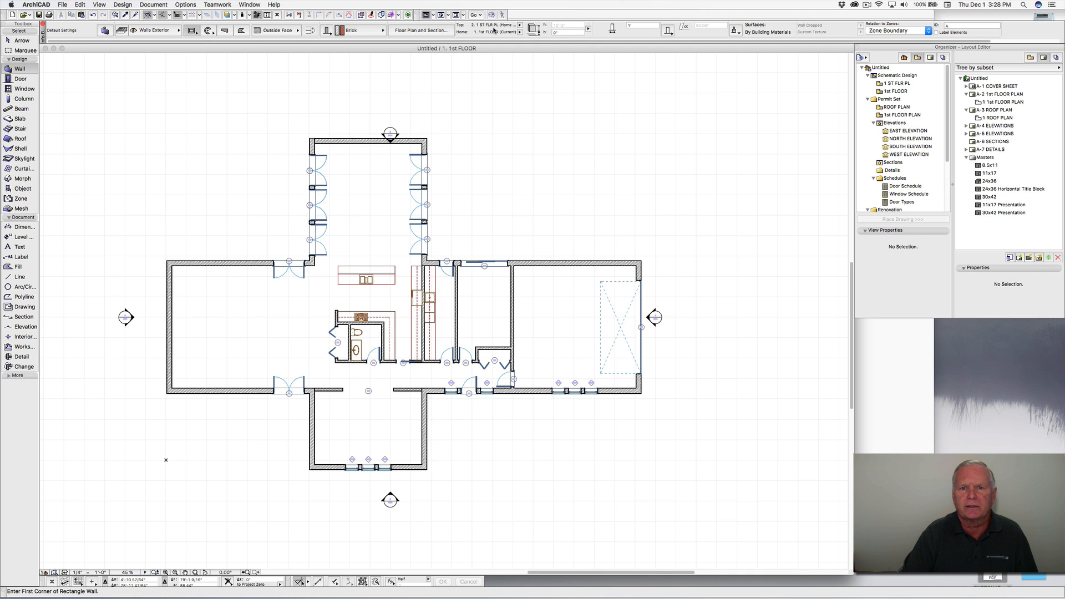
left_click(637, 26)
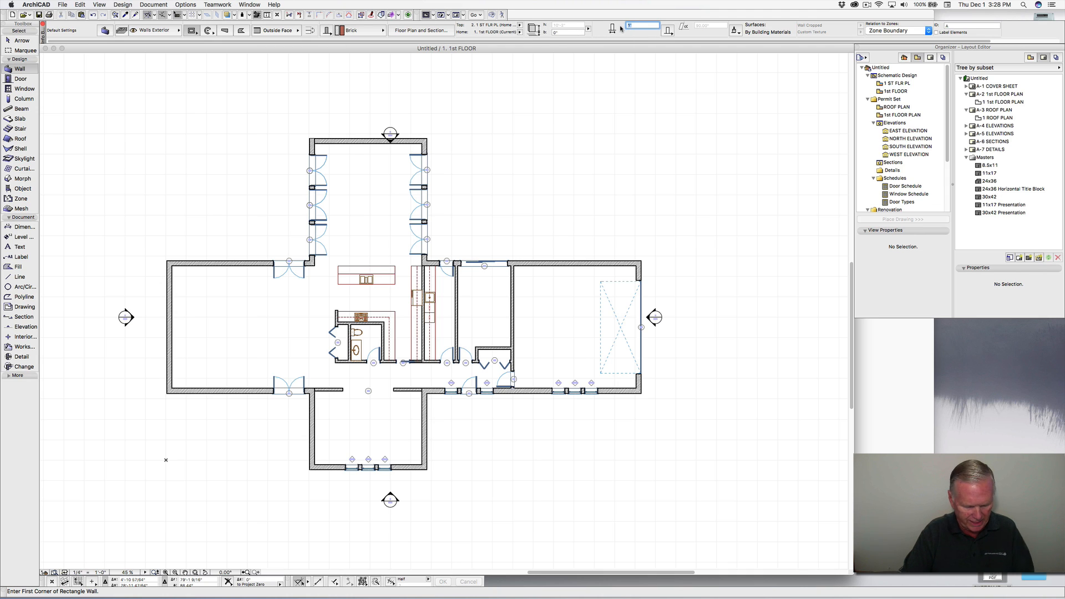
type("8\"")
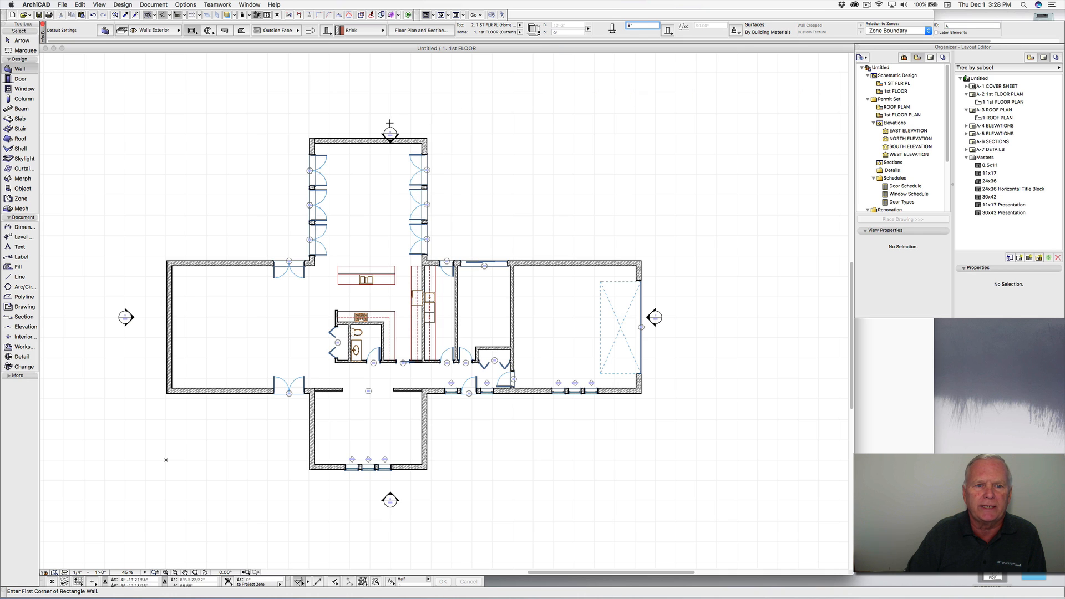
Step: Draw an 8' by 3' rectangular wall enclosure just outside the upper wing's end wall
left_click(350, 109)
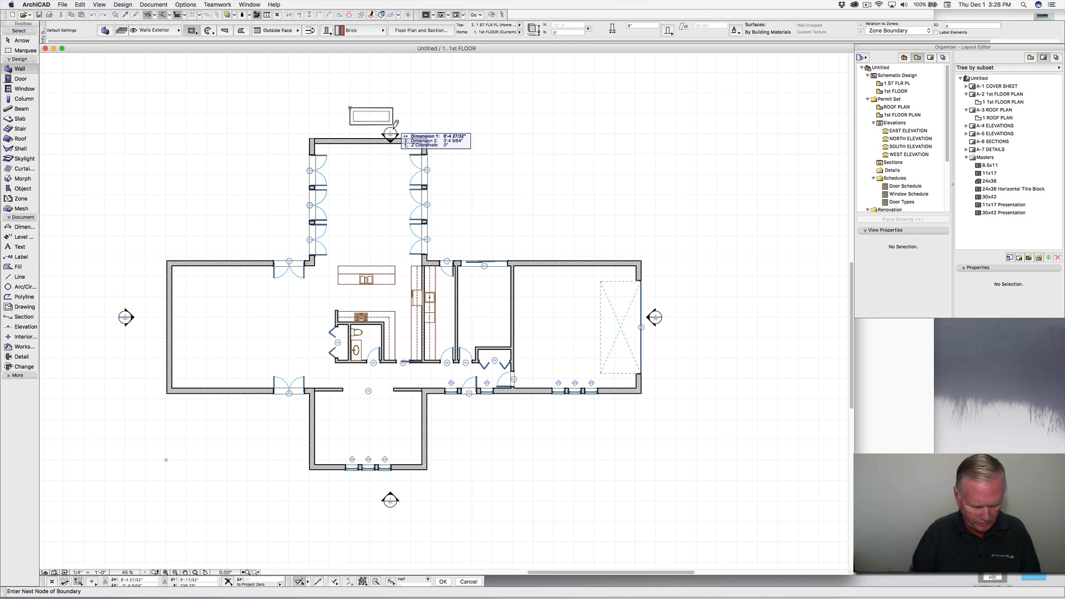
type("8'")
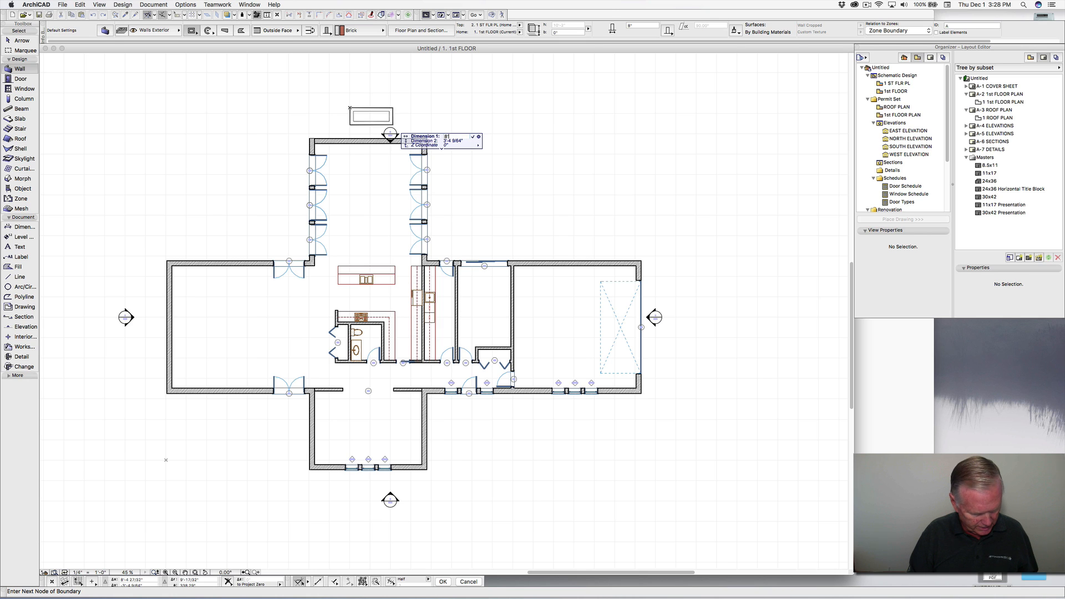
key("Tab")
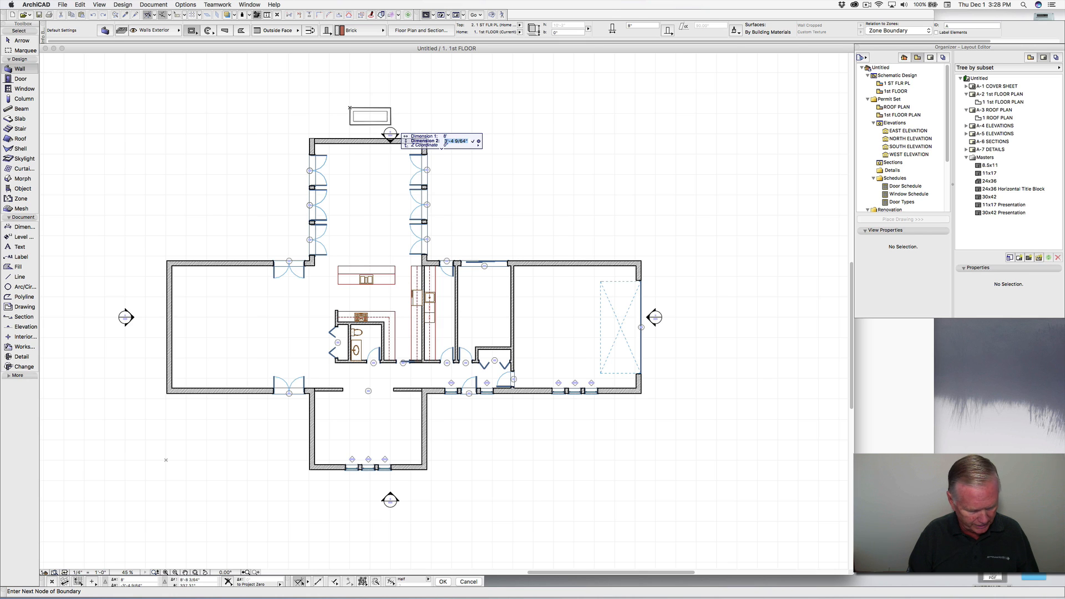
type("3")
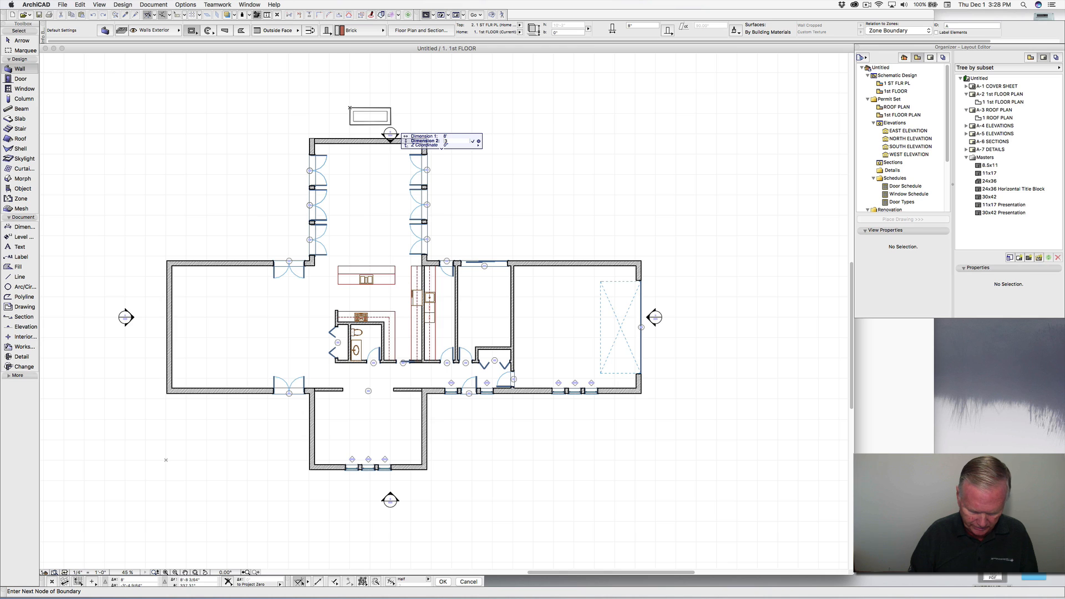
key("Return")
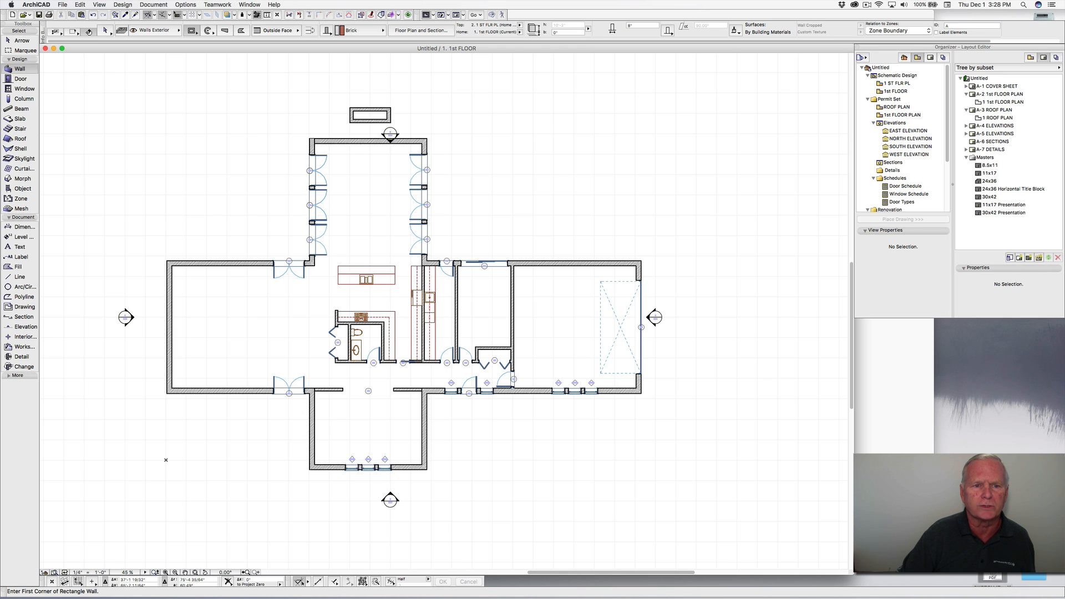
Step: Select all four walls of the 8' by 3' rectangular enclosure and group them
left_click(351, 115, "shift")
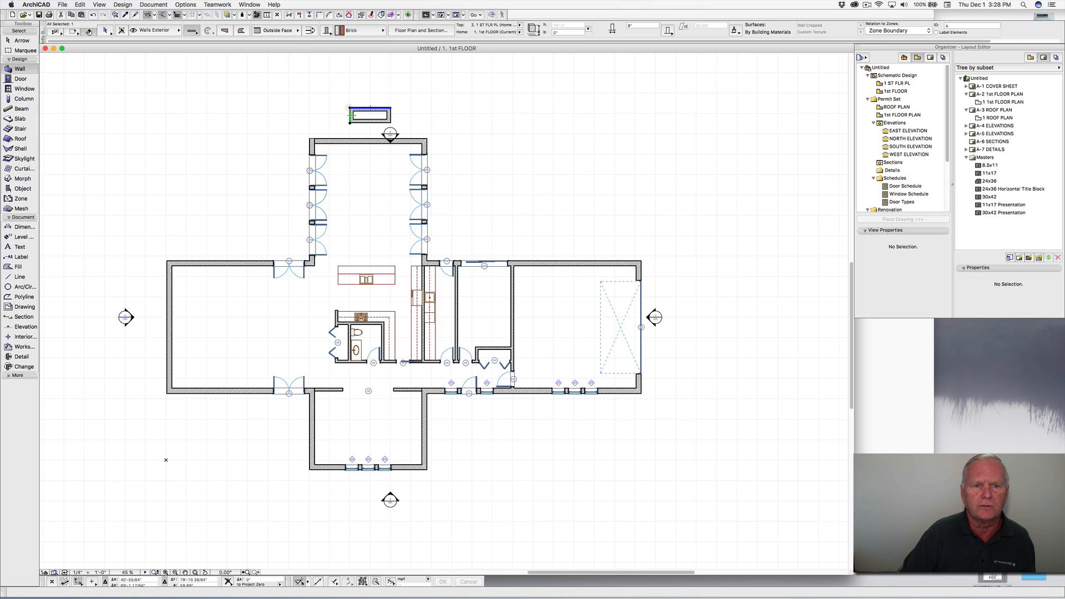
left_click(371, 108, "shift")
left_click(391, 115, "shift")
left_click(370, 122, "shift")
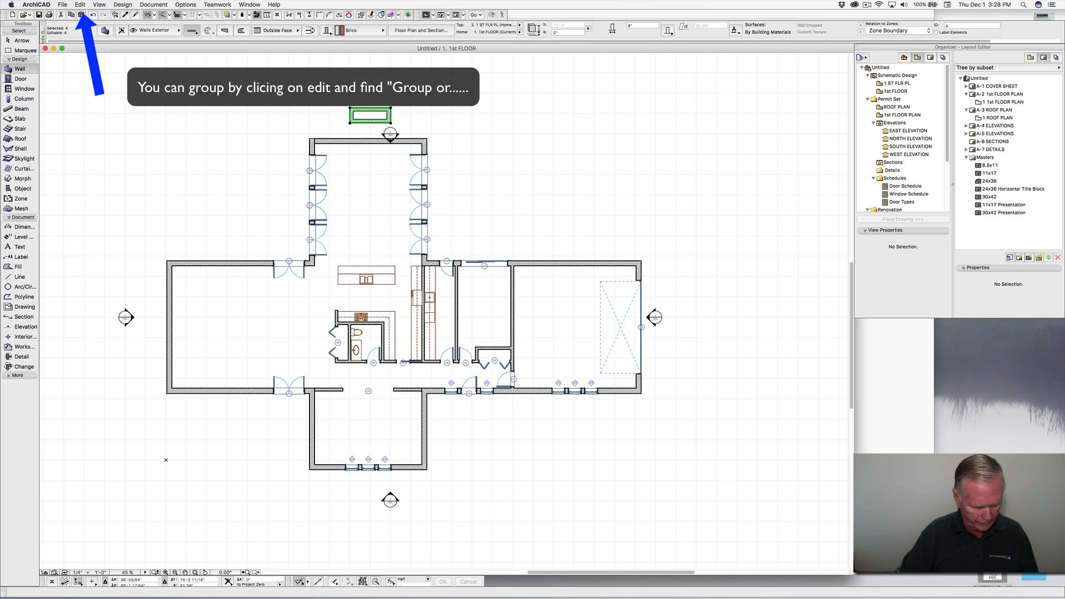
key("super+g")
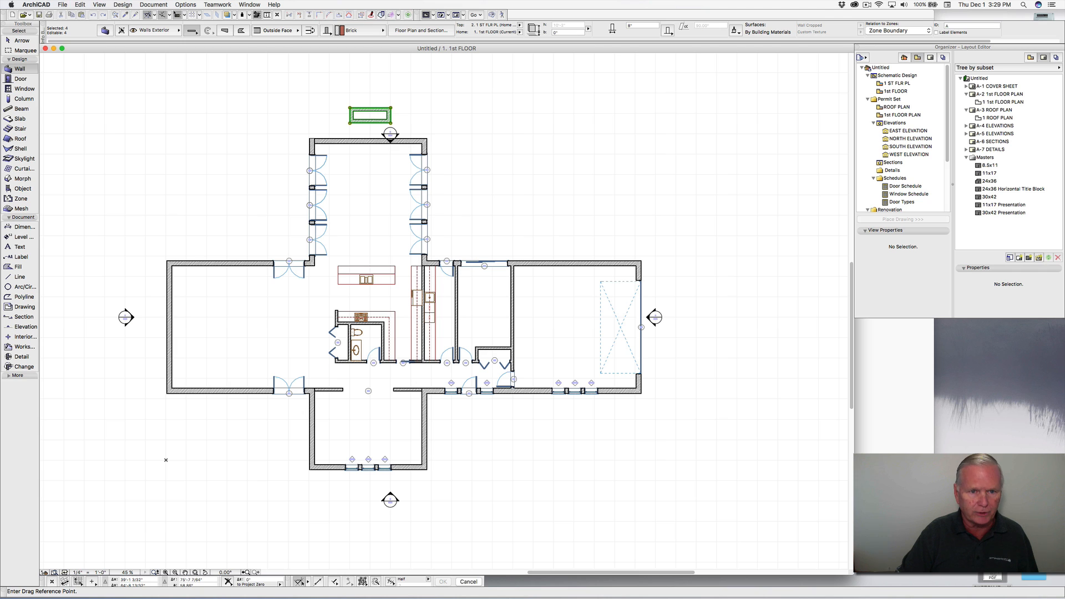
Step: Move the enclosure by its lower edge's midpoint to the midpoint of the upper end wall's inside face
scroll(367, 130, "up", 5)
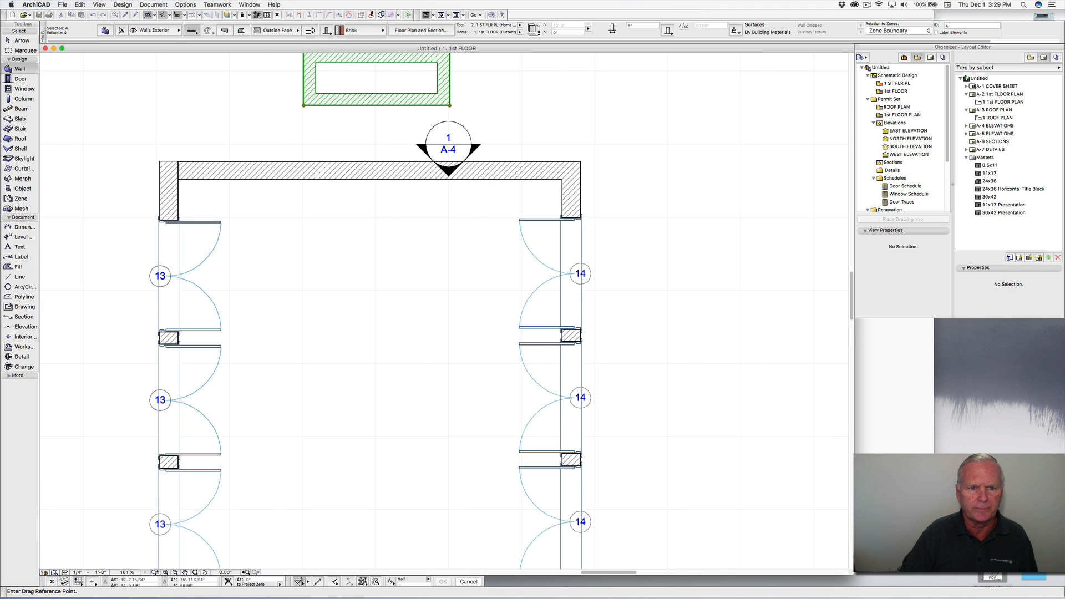
left_click(377, 105)
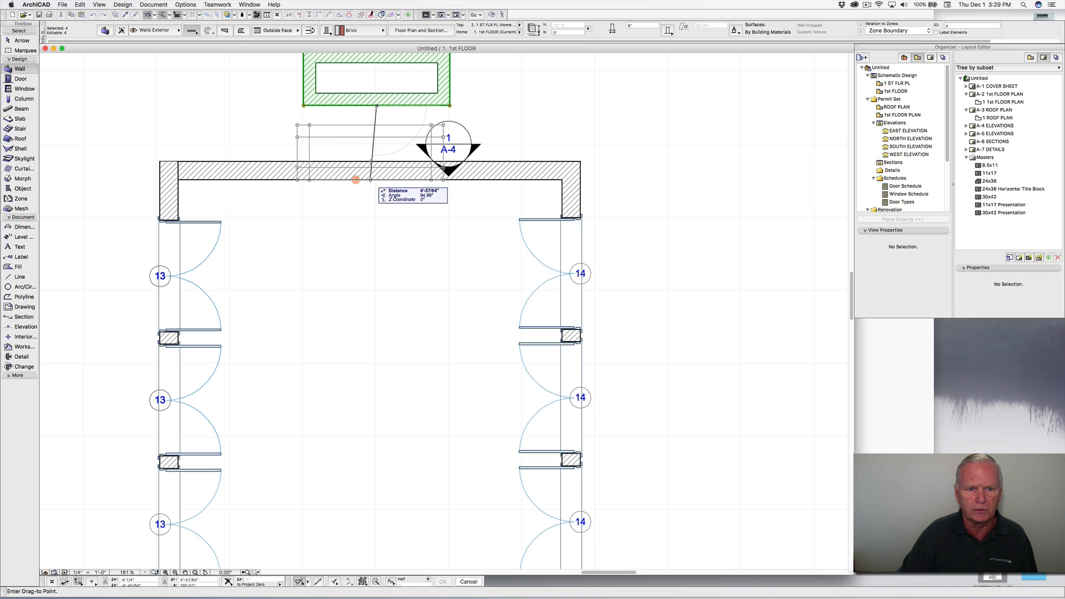
left_click(370, 179)
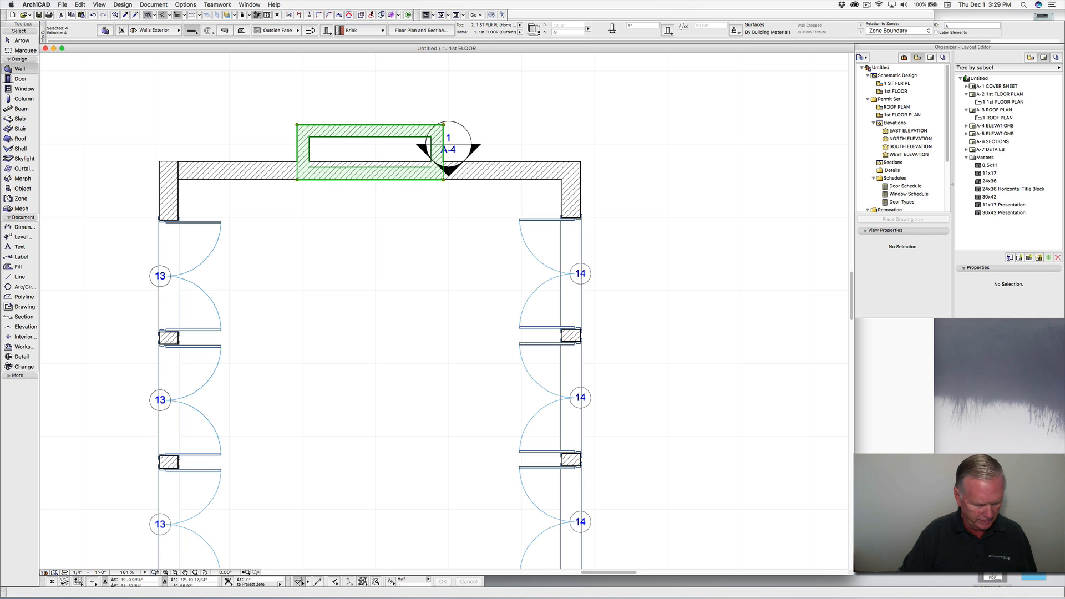
Step: Move the grouped enclosure 1' further into the upper wing, perpendicular to the end wall
key("super+d")
left_click(370, 180)
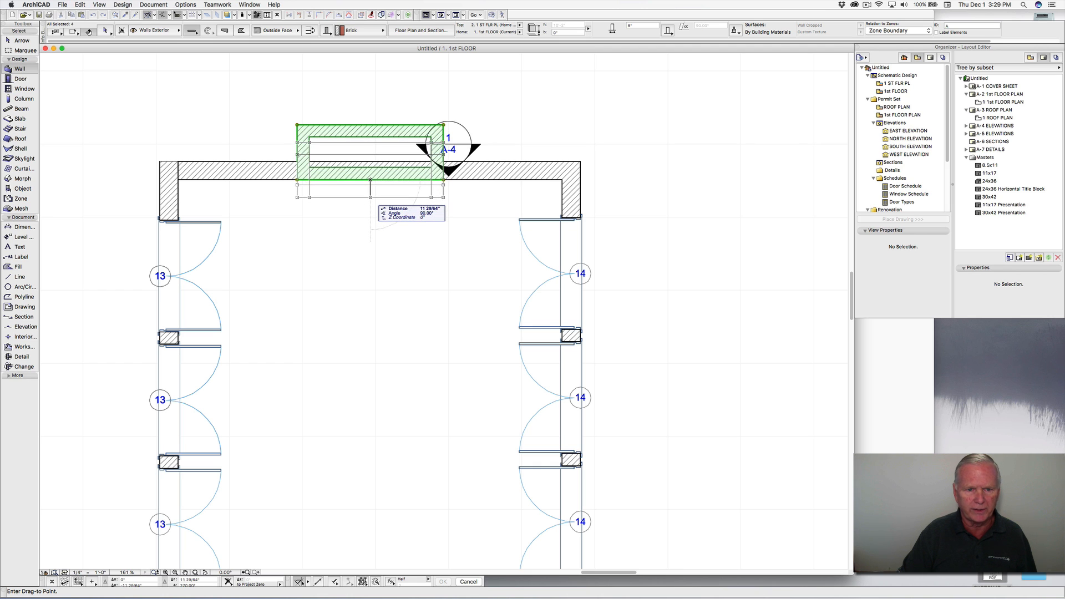
type("1'")
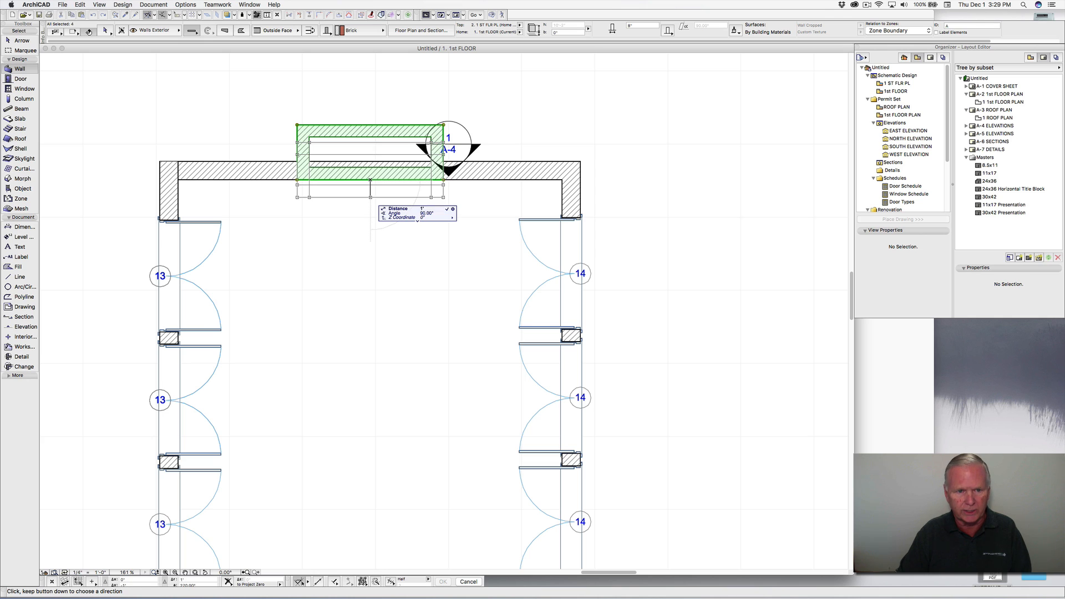
key("Return")
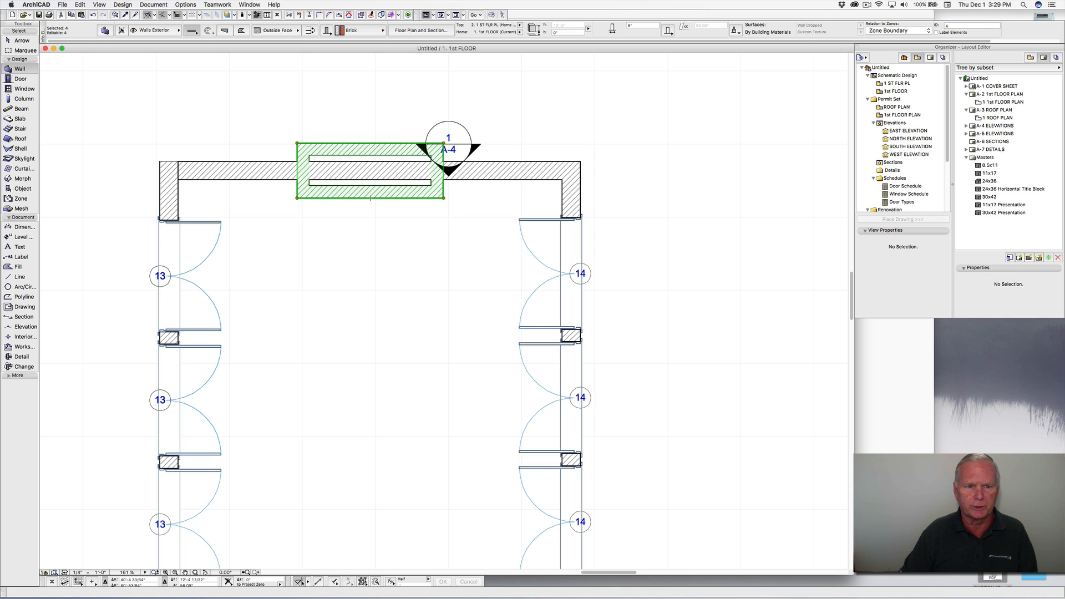
Step: Deselect the enclosure and trim away the piece of end wall running through its interior
key("Escape")
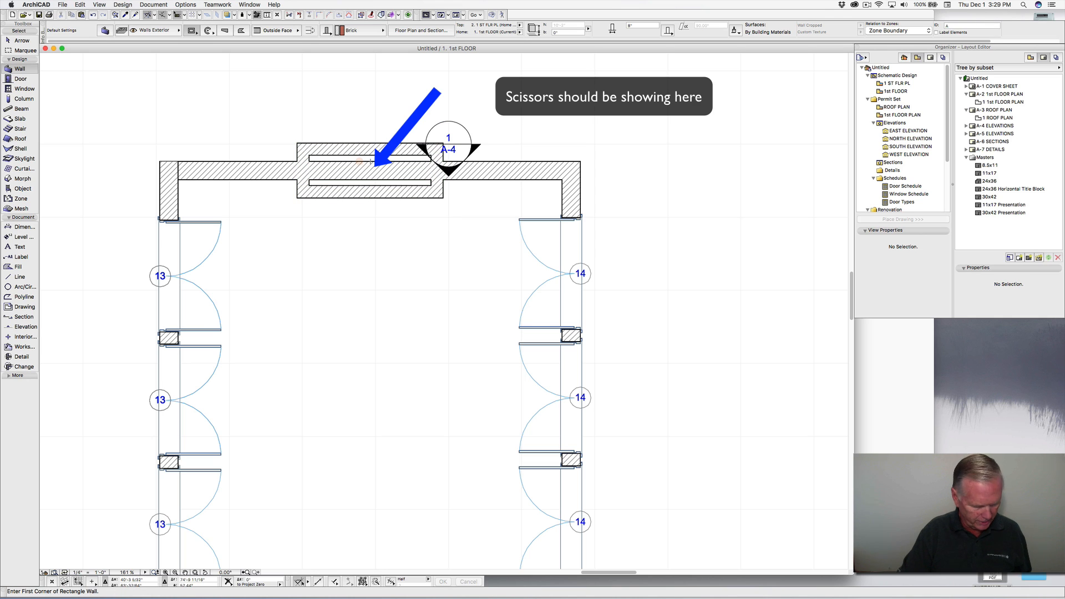
left_click(371, 165, "super")
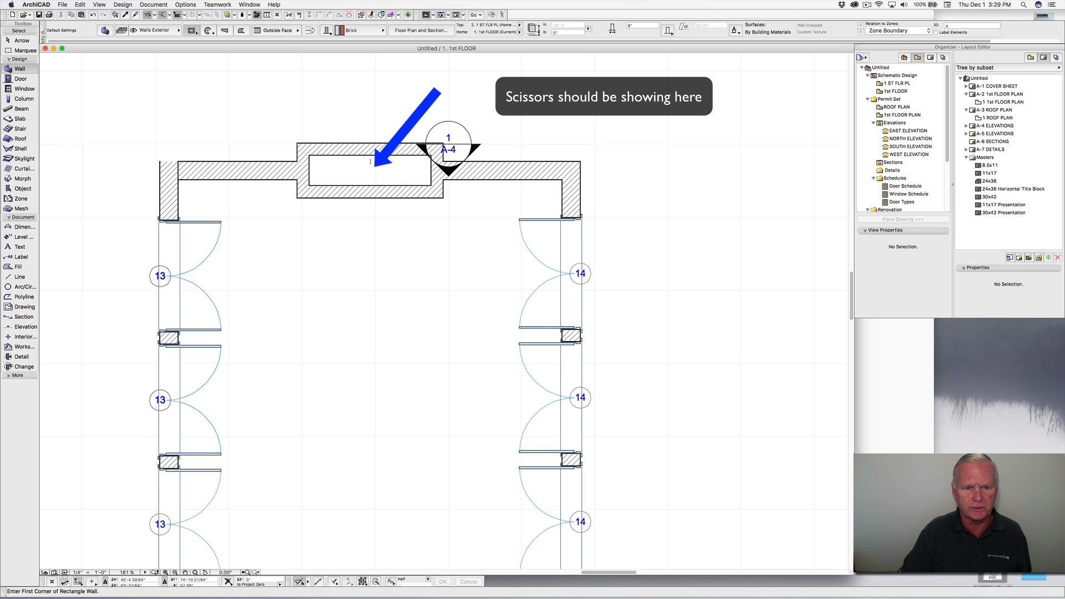
Step: Drag a copy of the grouped enclosure from the upper wing into the large left room, near its left exterior wall
scroll(367, 197, "down", 5)
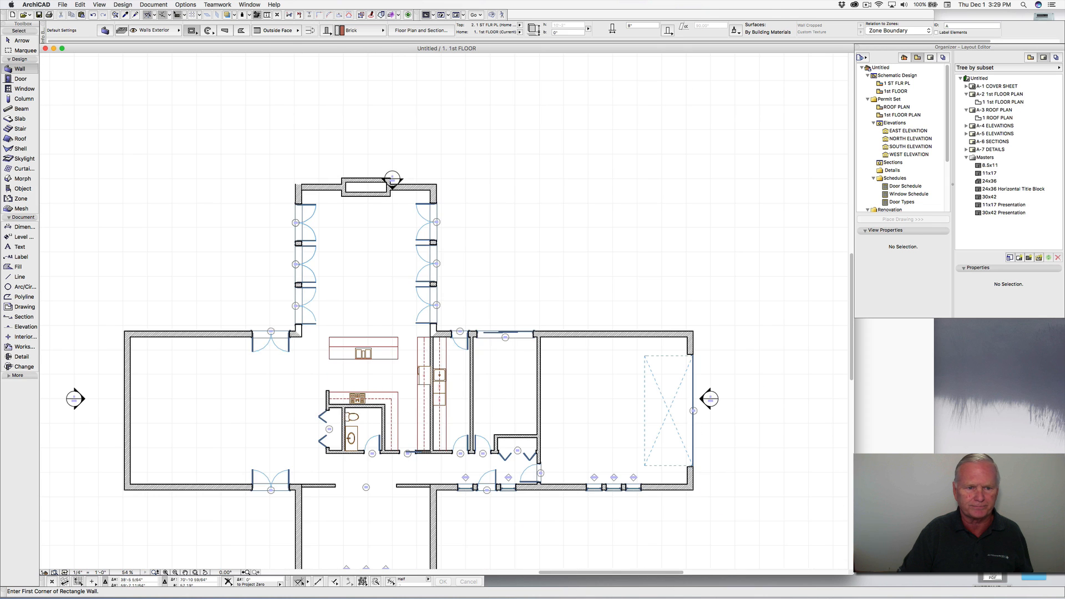
middle_click_drag(327, 213, 513, 144)
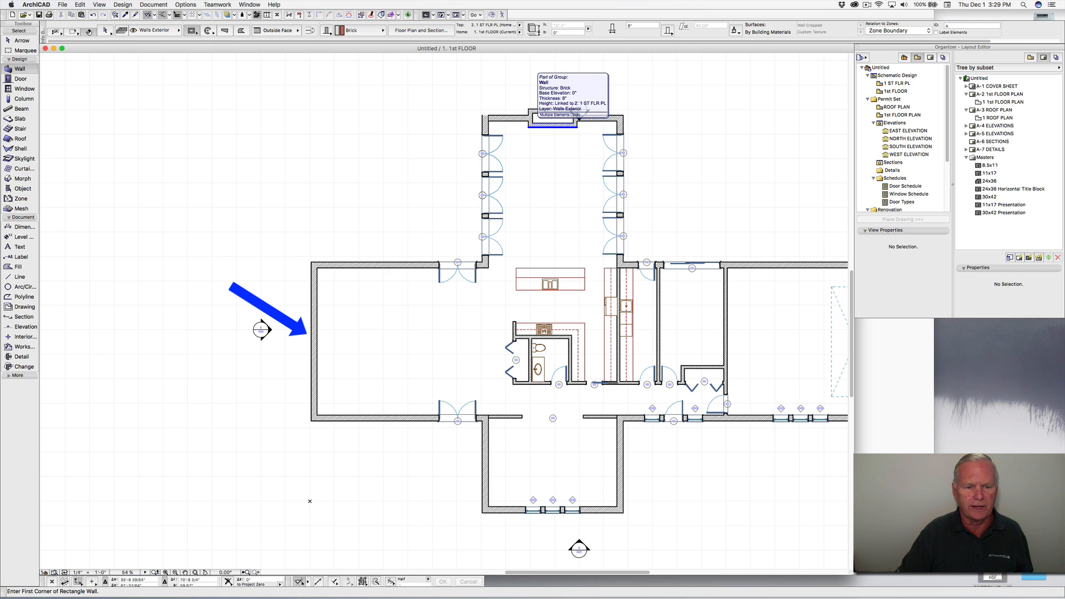
right_click(529, 125)
mouse_move(550, 200)
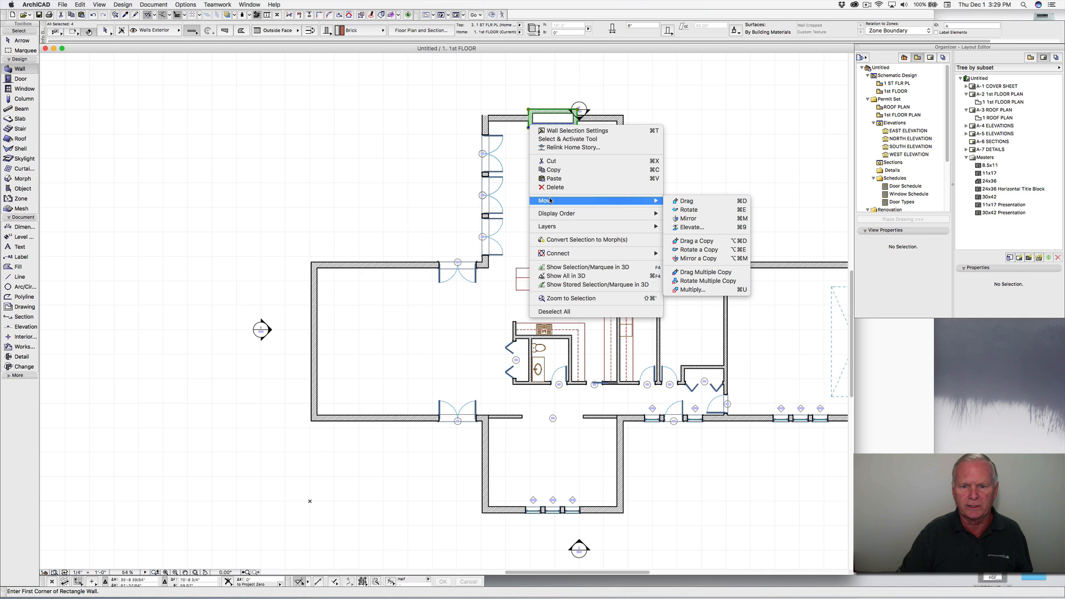
left_click(697, 241)
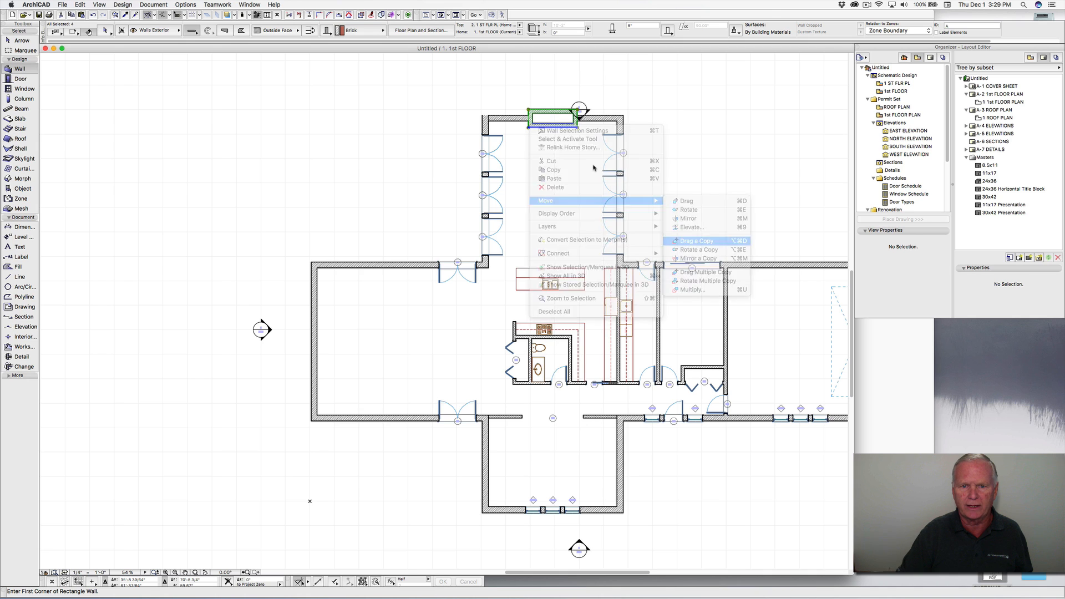
left_click(551, 124)
left_click(350, 343)
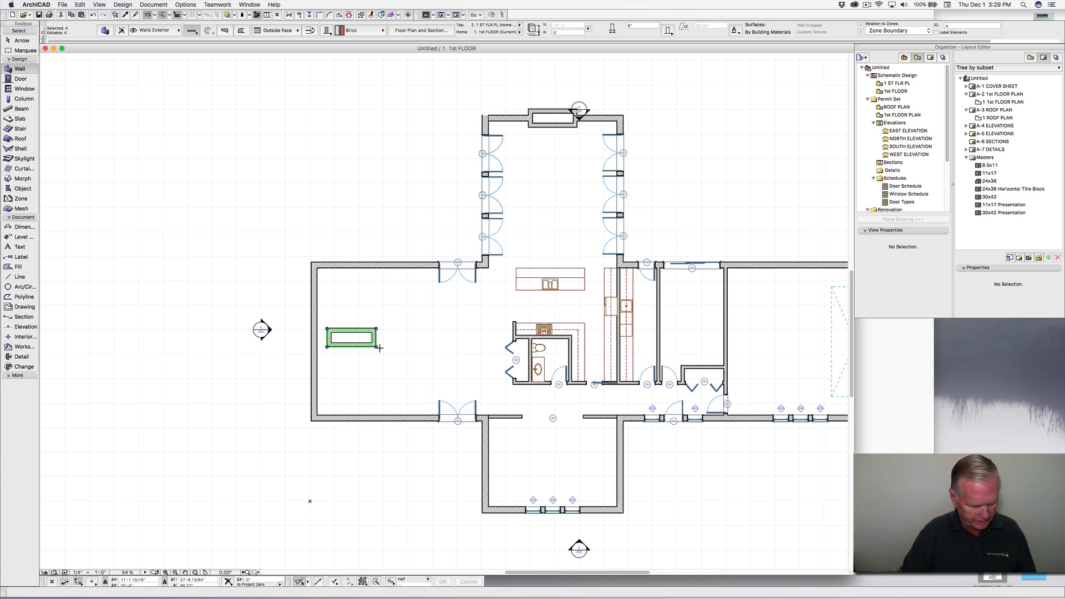
Step: Rotate the copied enclosure 90° counterclockwise about its upper-left corner so that it stands vertical
key("super+e")
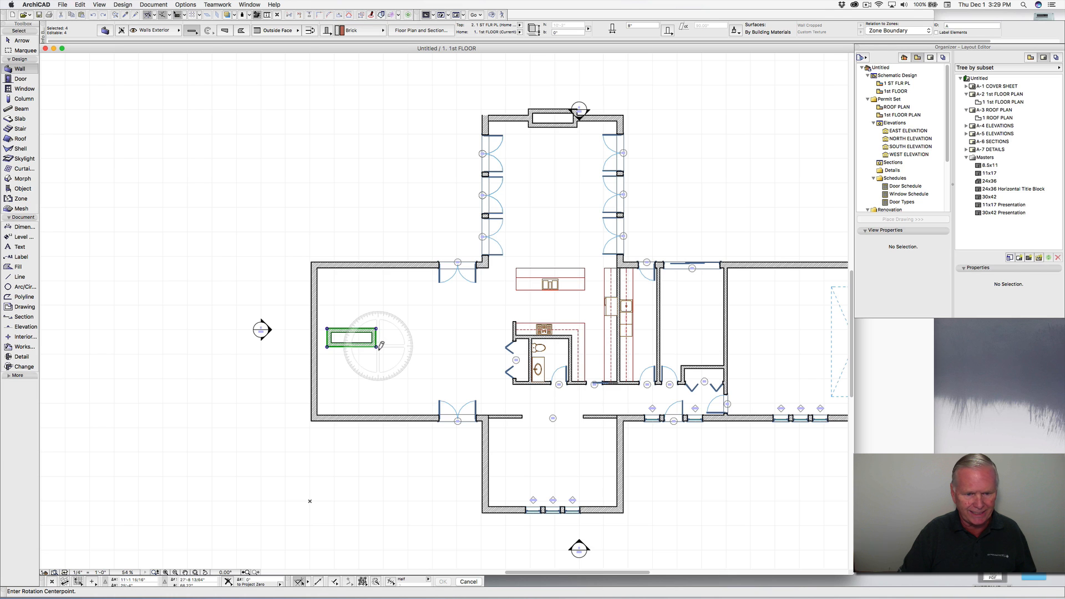
left_click(327, 329)
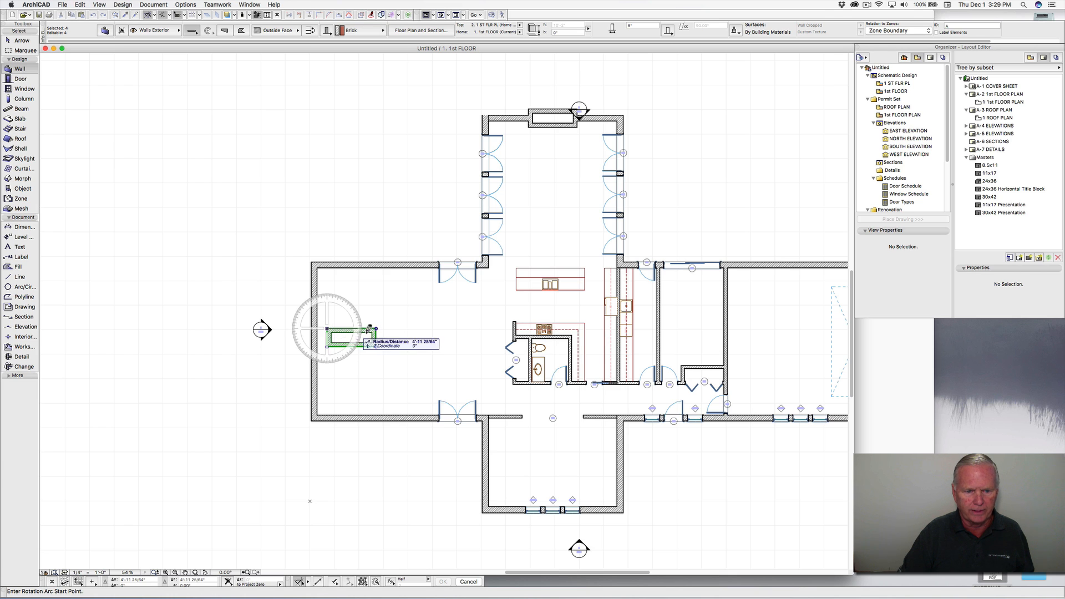
left_click(377, 329)
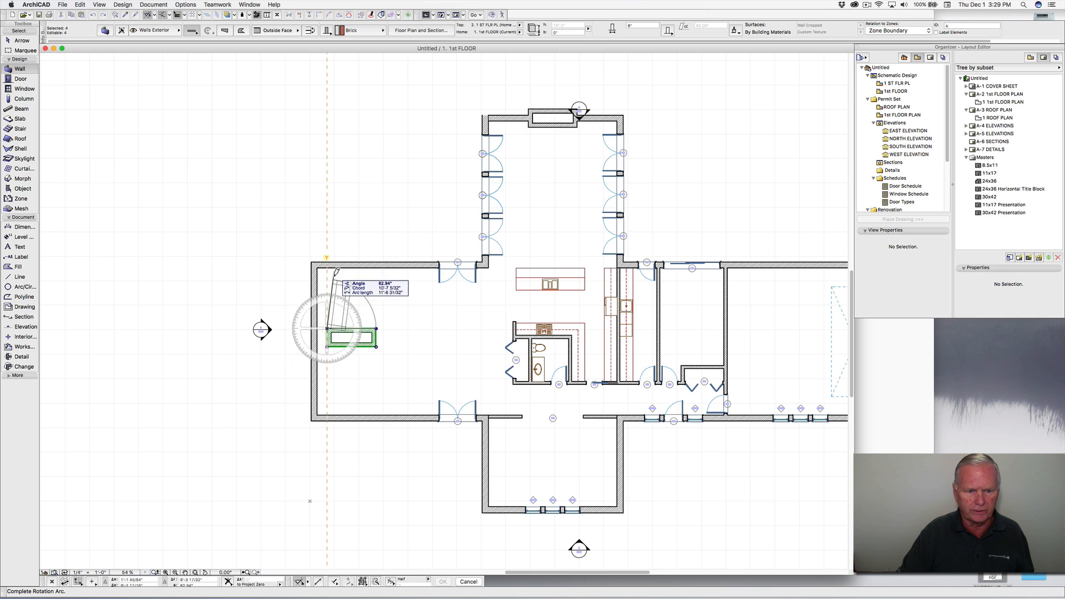
left_click(328, 279)
Step: Move the rotated enclosure's right edge to the midpoint of the left exterior wall's inside face and shift it about 1' further into the room
scroll(324, 336, "up", 5)
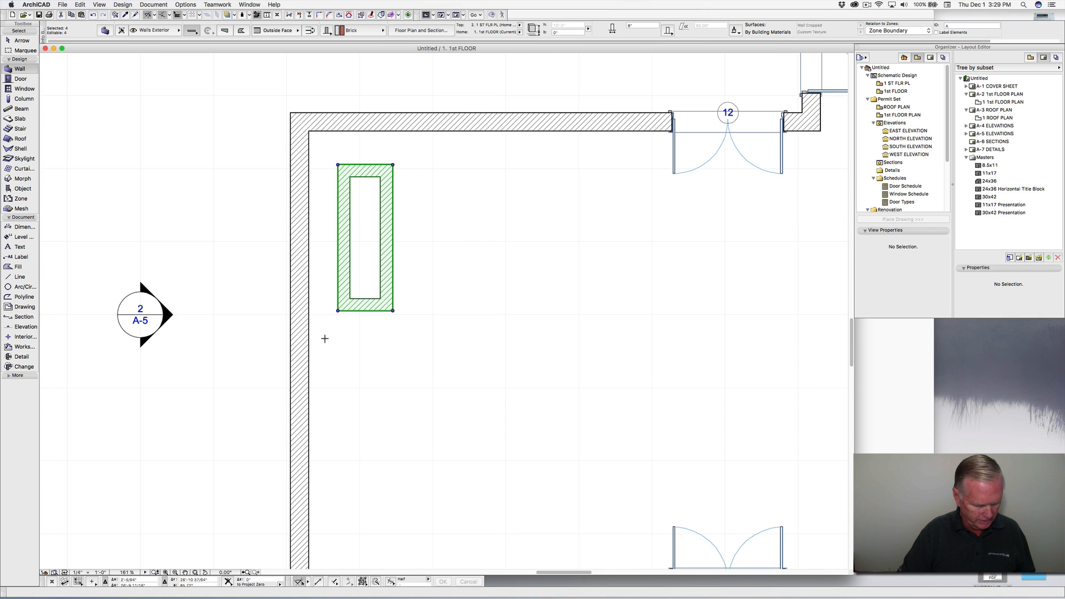
key("super+d")
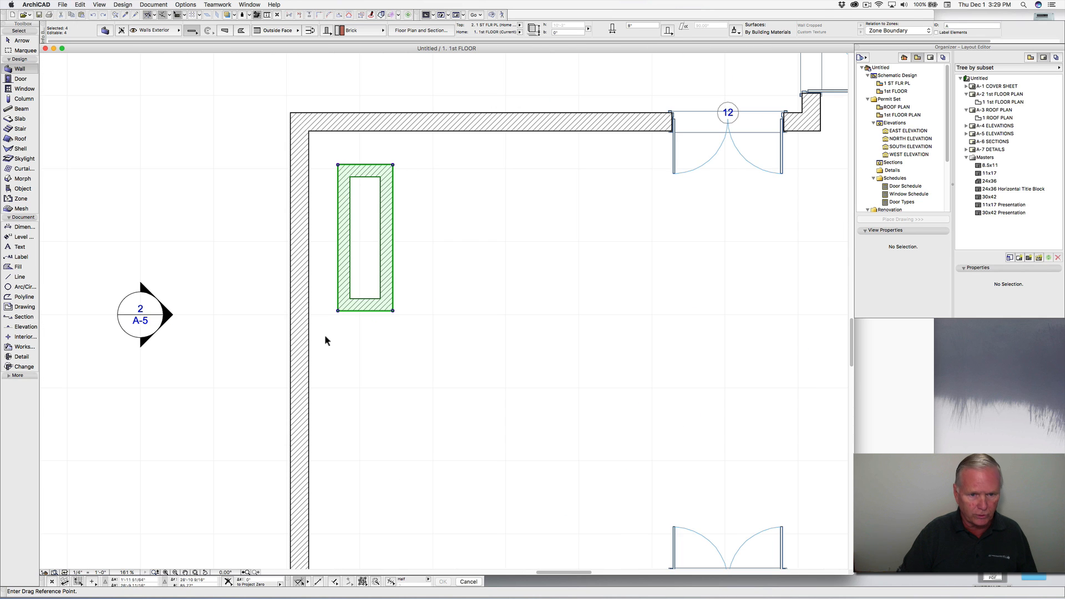
left_click(393, 238)
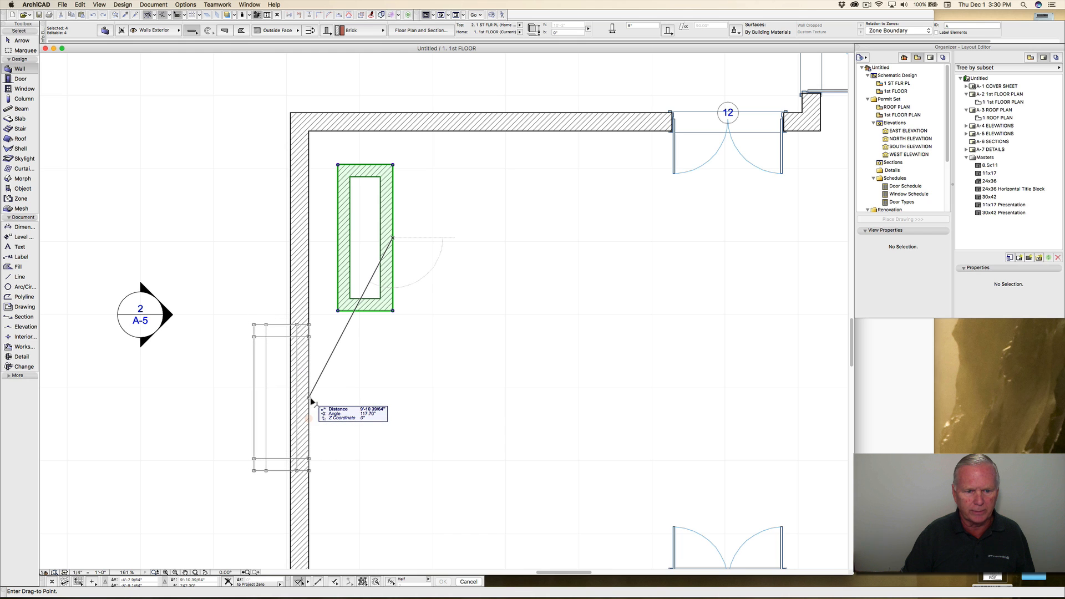
left_click(309, 352)
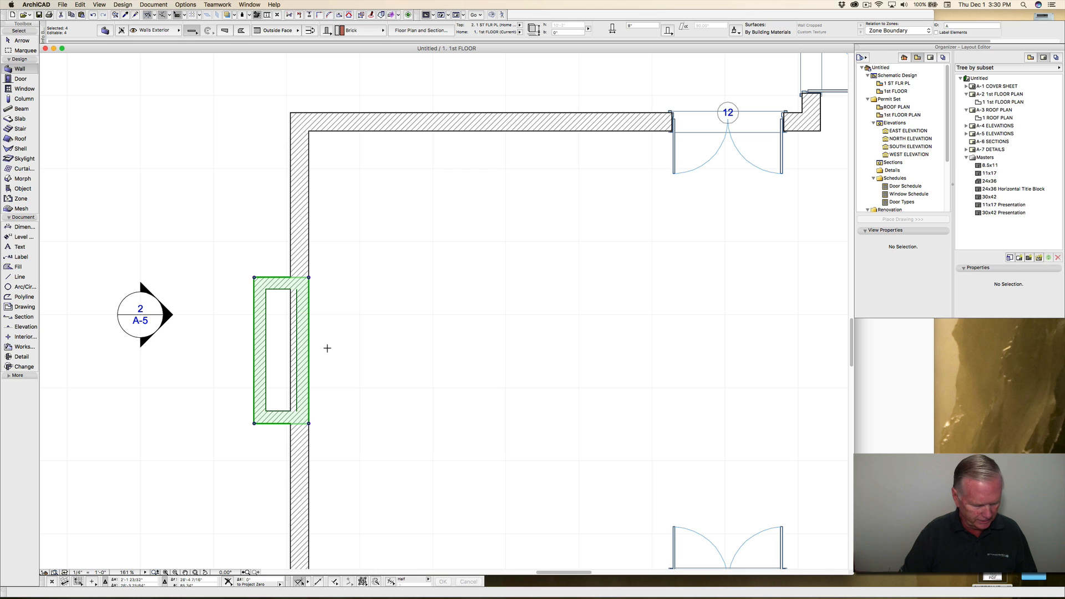
left_click(312, 343)
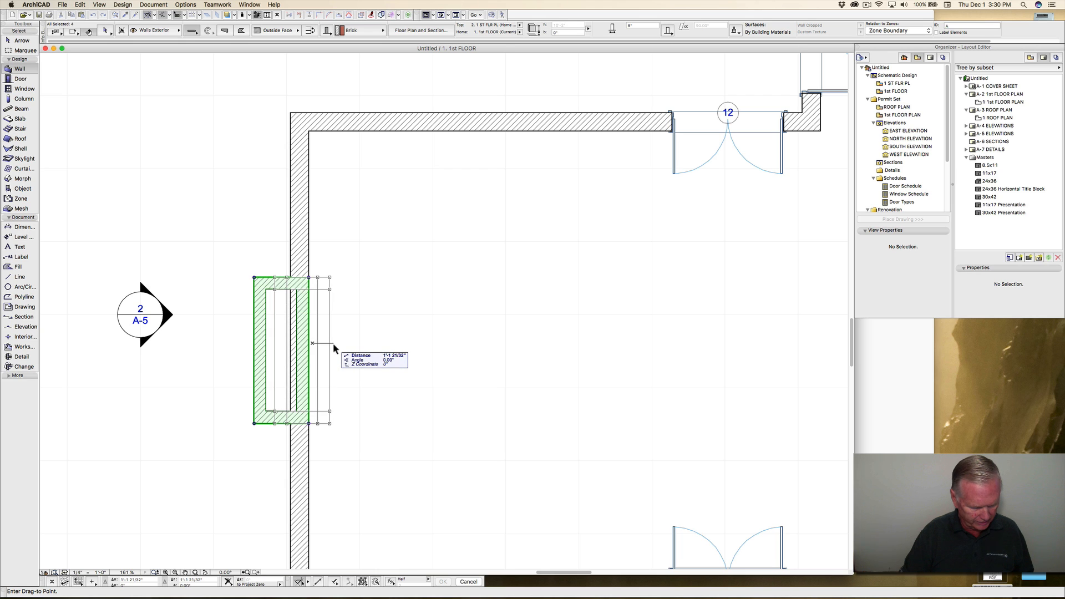
left_click(333, 343)
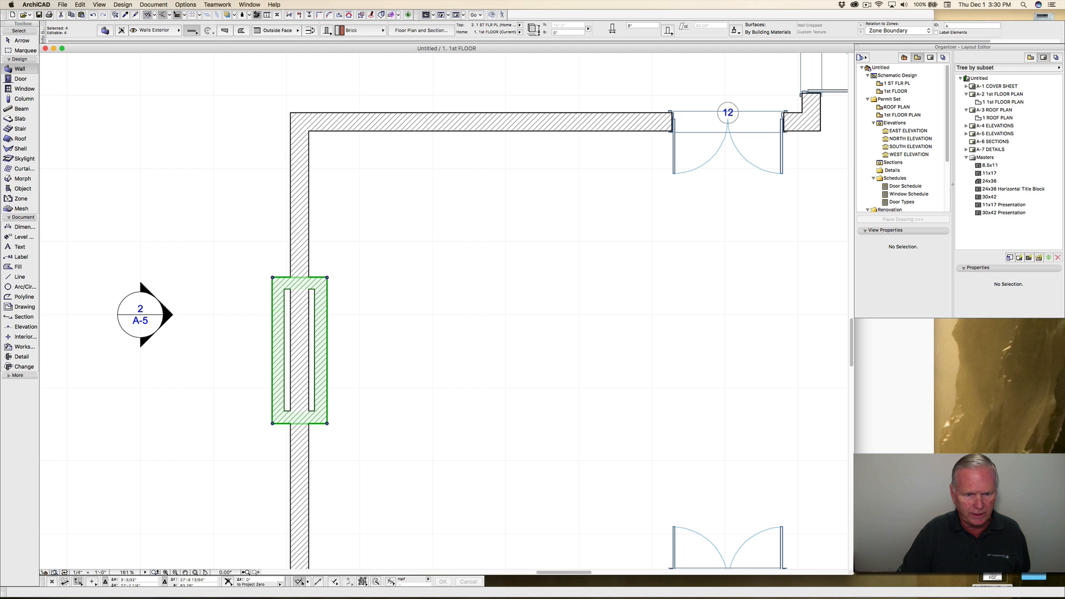
Step: Deselect the enclosure, search the object library for FIREPLACE and choose Fireplace-Traditional 18 as the object to place
key("Escape")
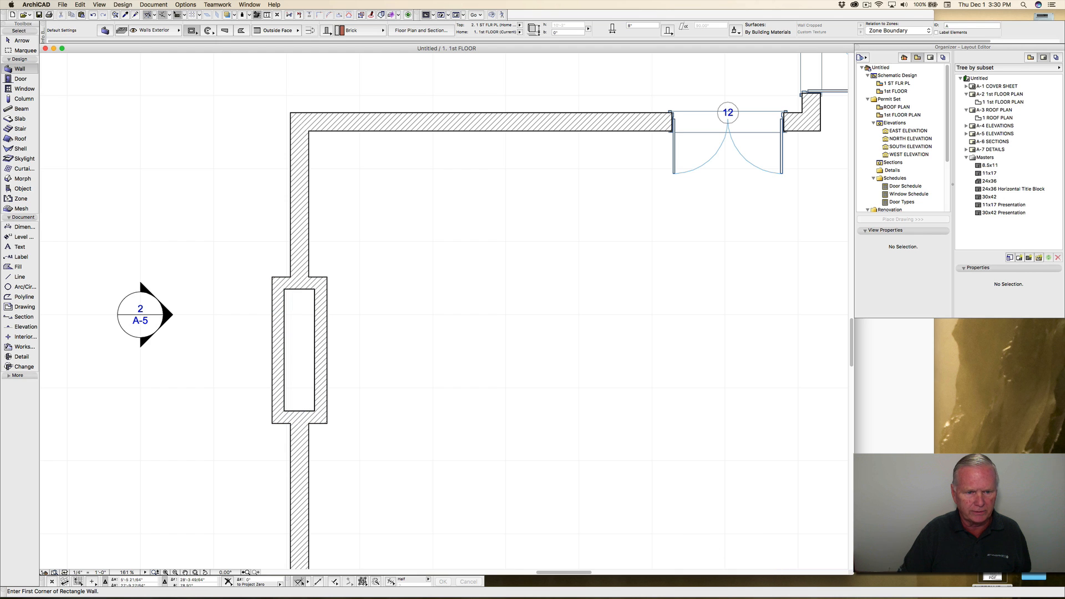
scroll(435, 302, "down", 3)
middle_click_drag(435, 302, 330, 327)
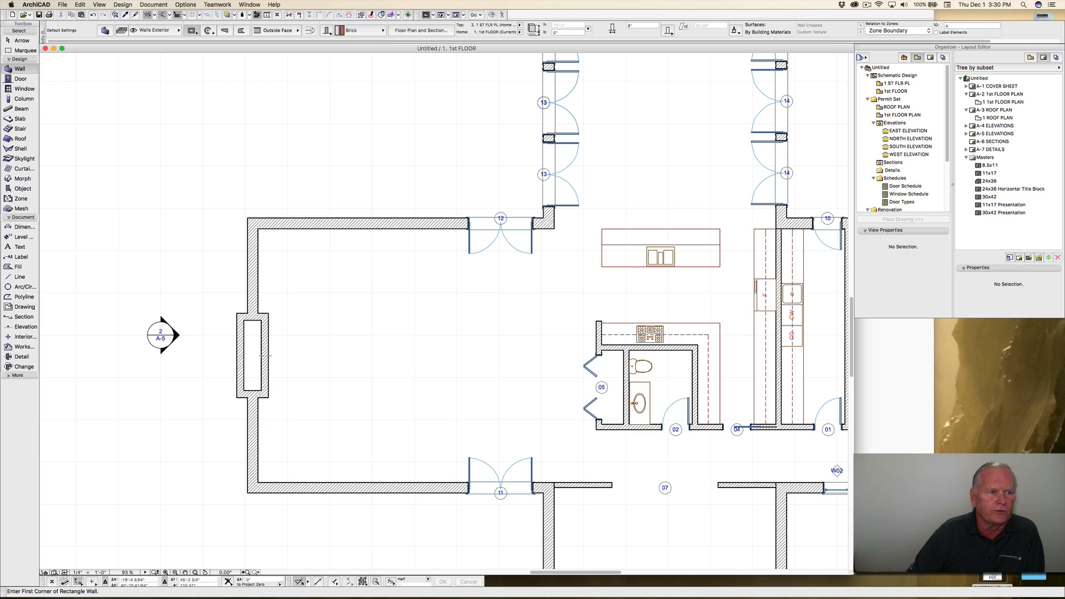
left_click(23, 188)
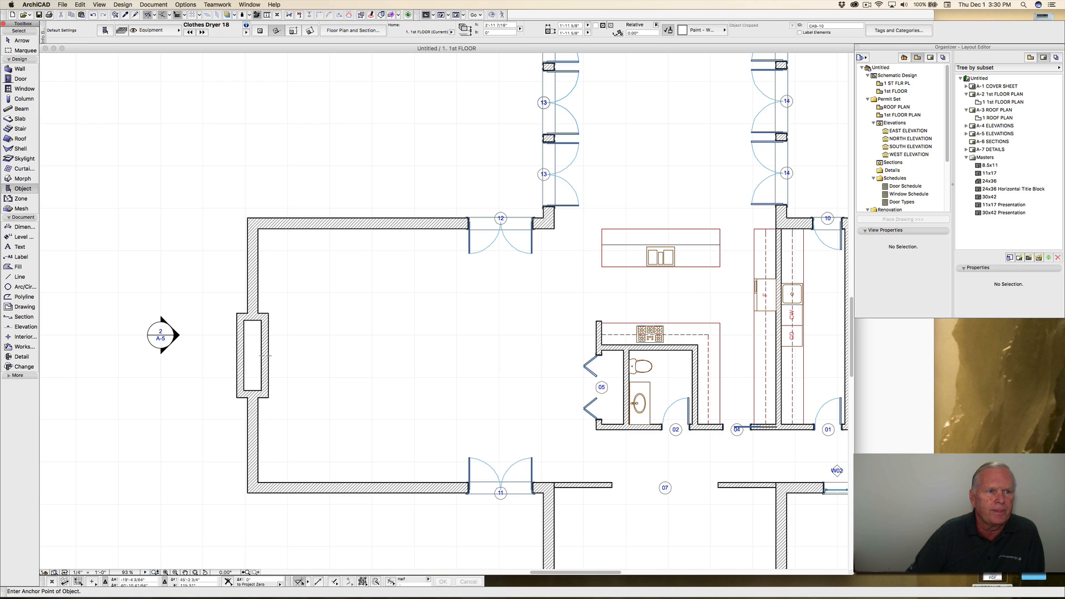
left_click(104, 30)
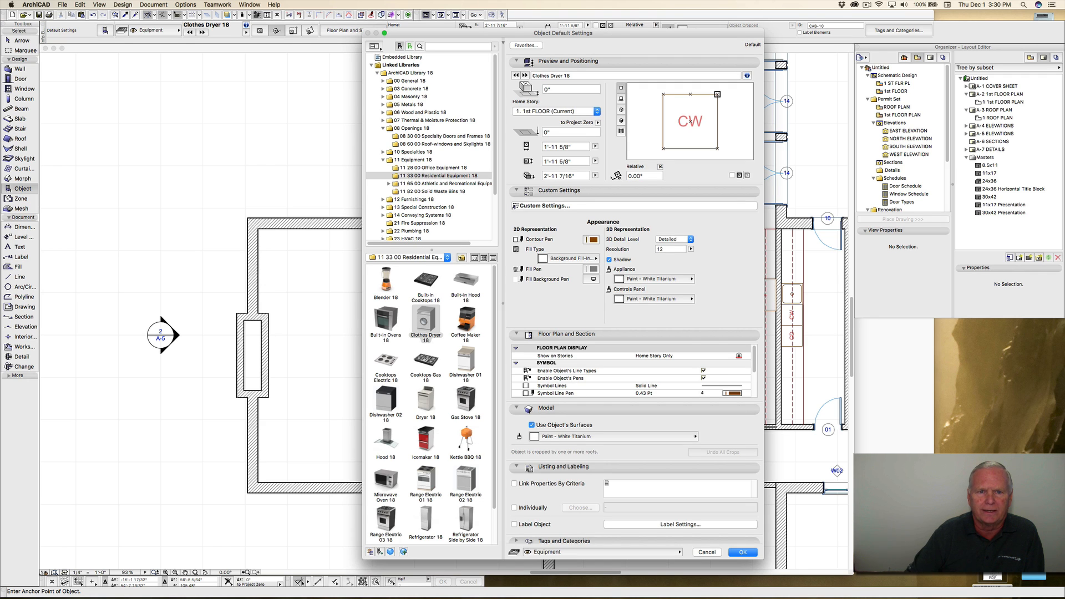
left_click(420, 46)
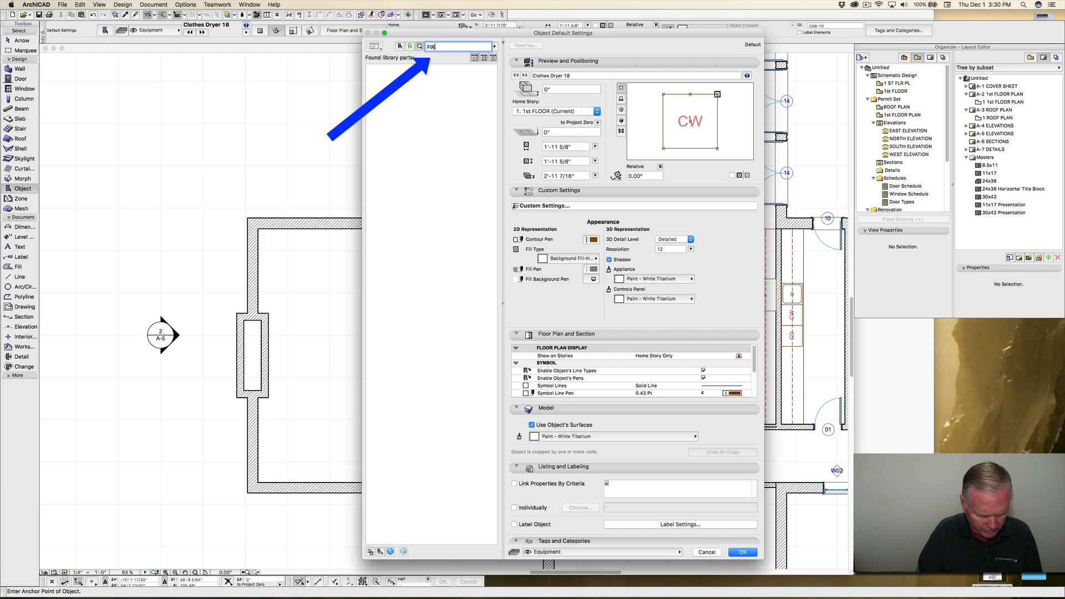
type("FIREPLACE")
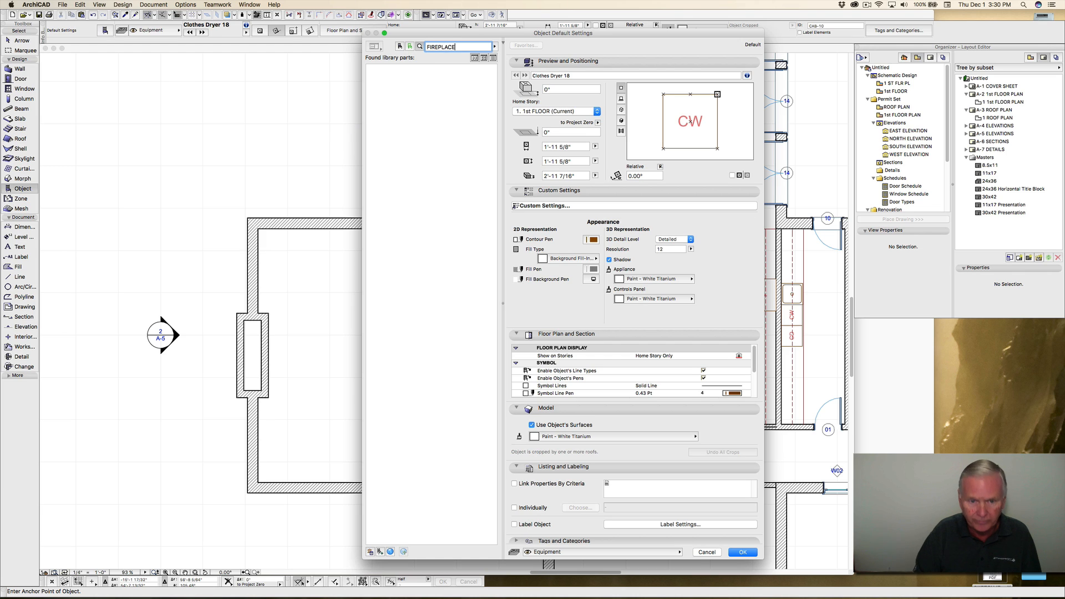
key("Return")
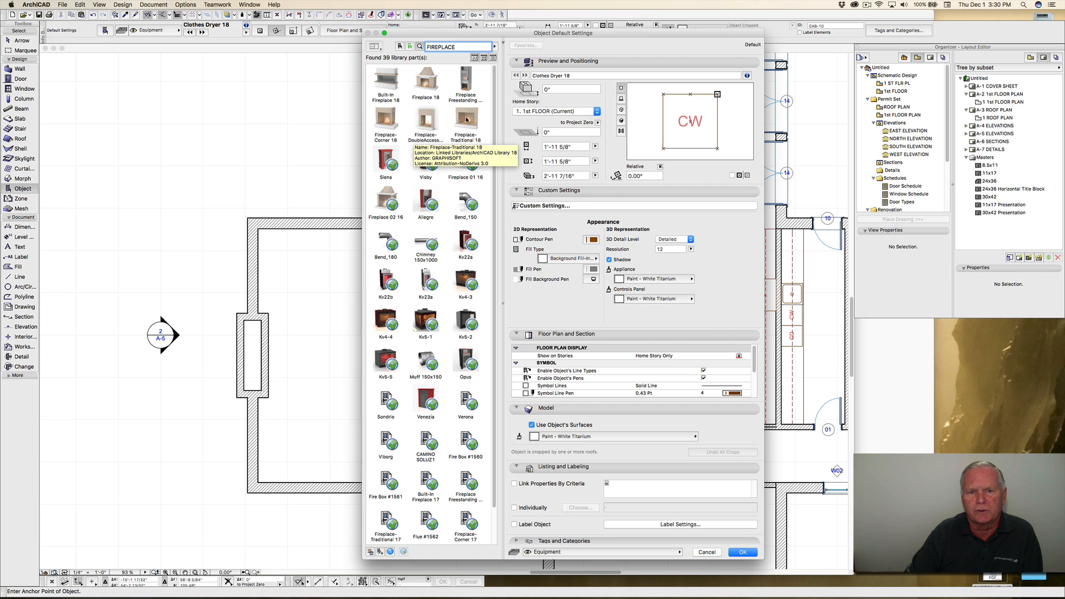
left_click(466, 118)
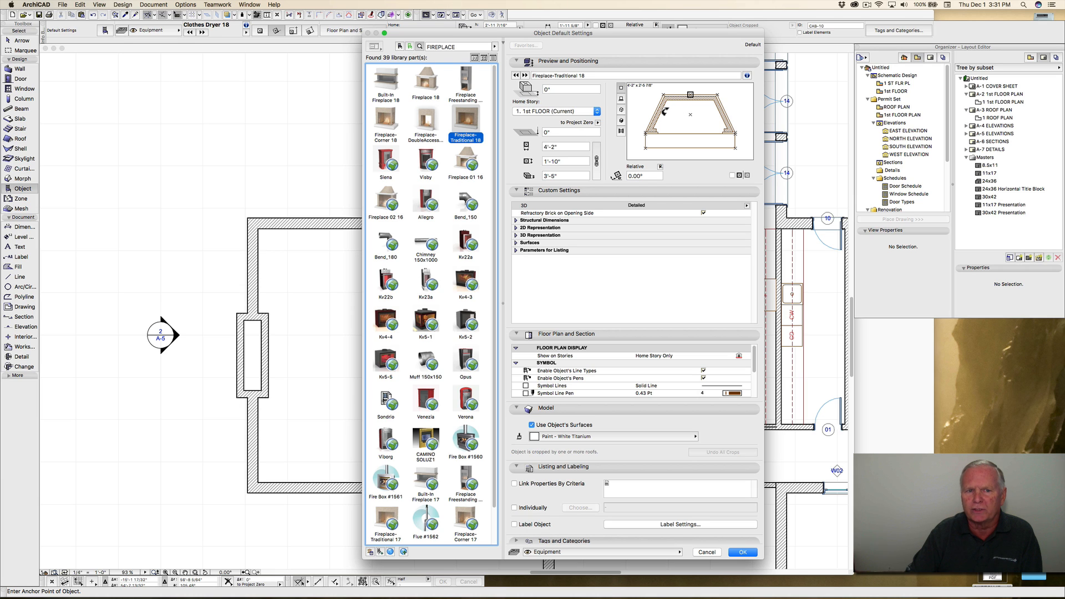
left_click(742, 553)
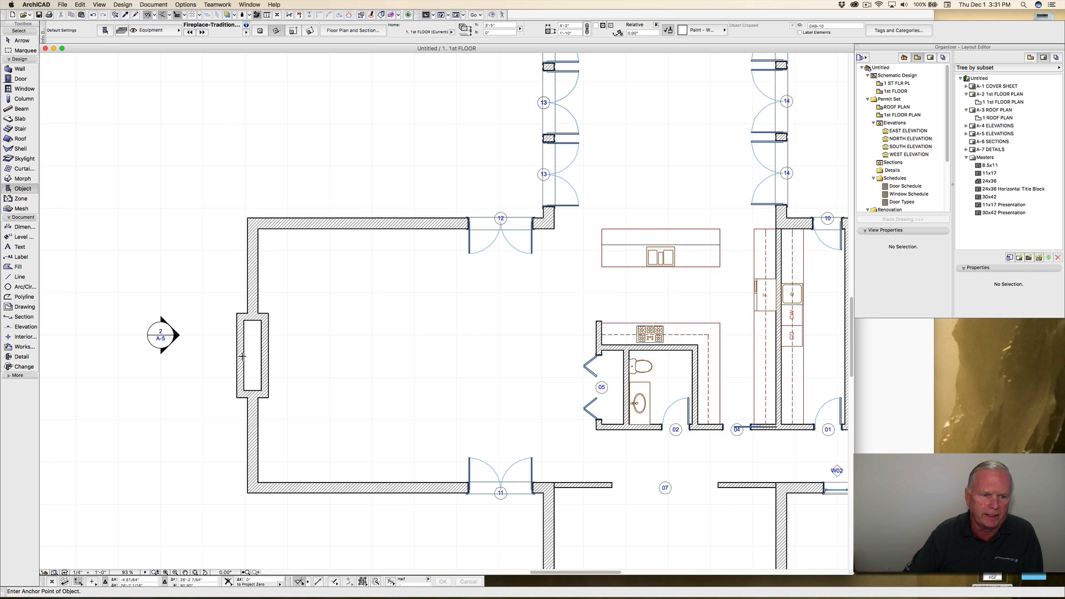
Step: Place the fireplace rotated 90° in the left wall's enclosure, its back centred on the interior's outer side and its opening facing the room
scroll(243, 357, "up", 5)
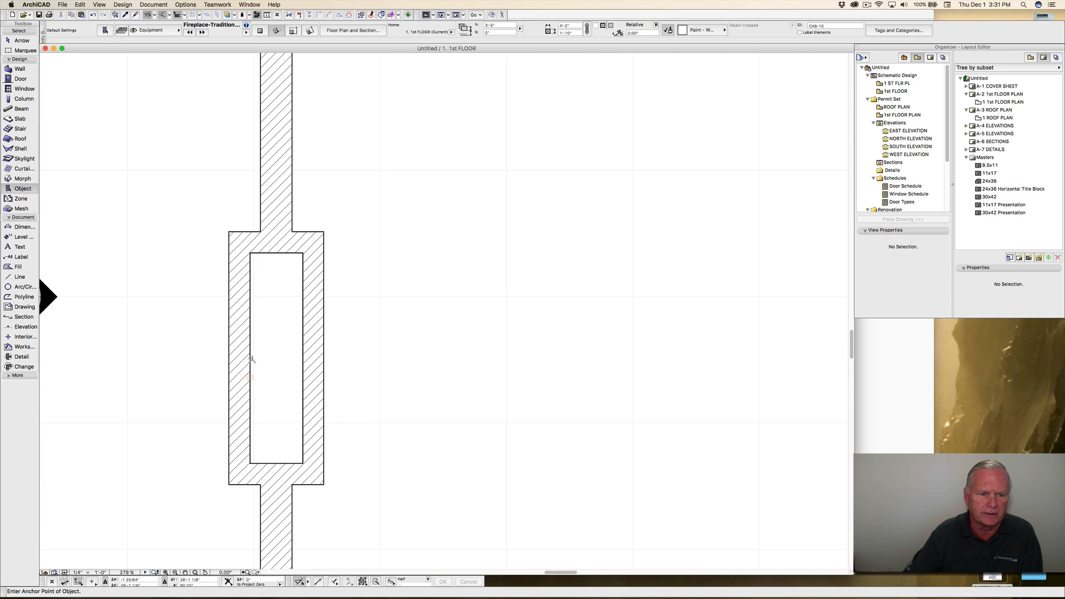
left_click(251, 358)
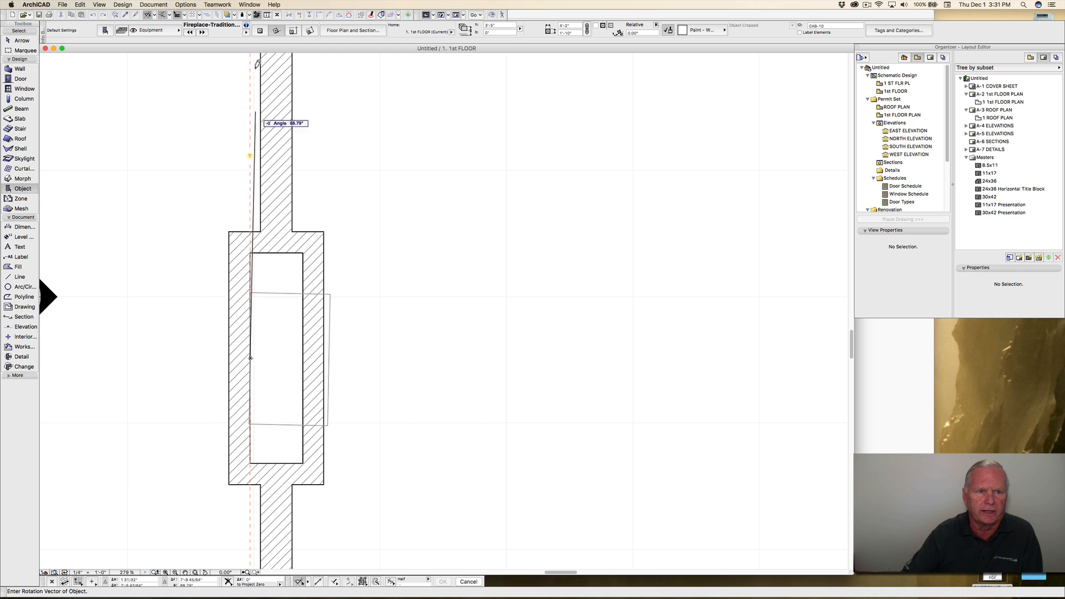
left_click(251, 265)
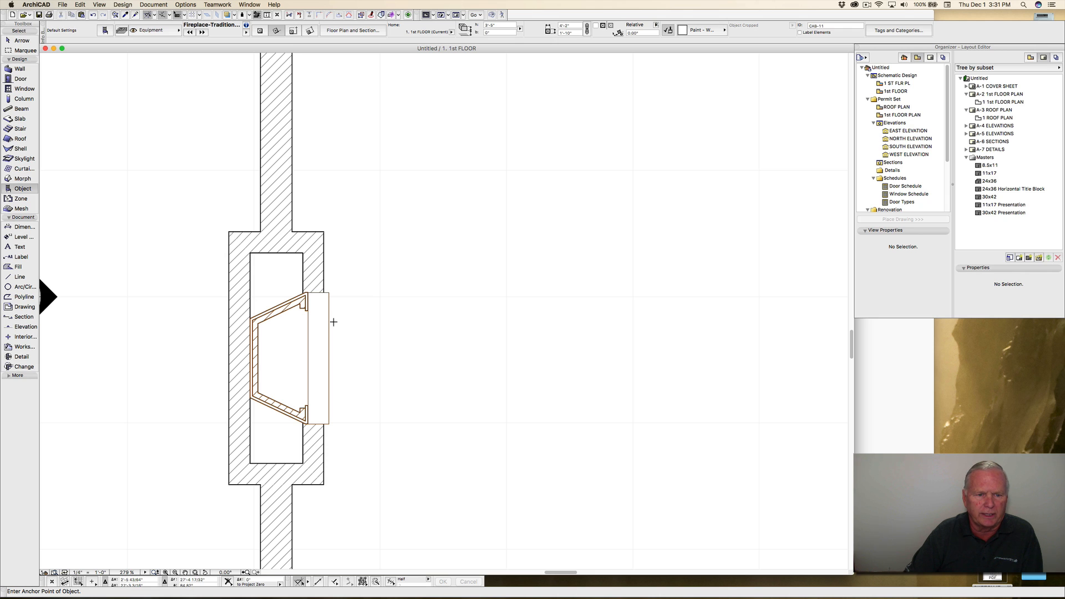
Step: Select the fireplace and stretch its depth to 2'-4" so that its front meets the enclosure's room-side face
scroll(333, 321, "down", 3)
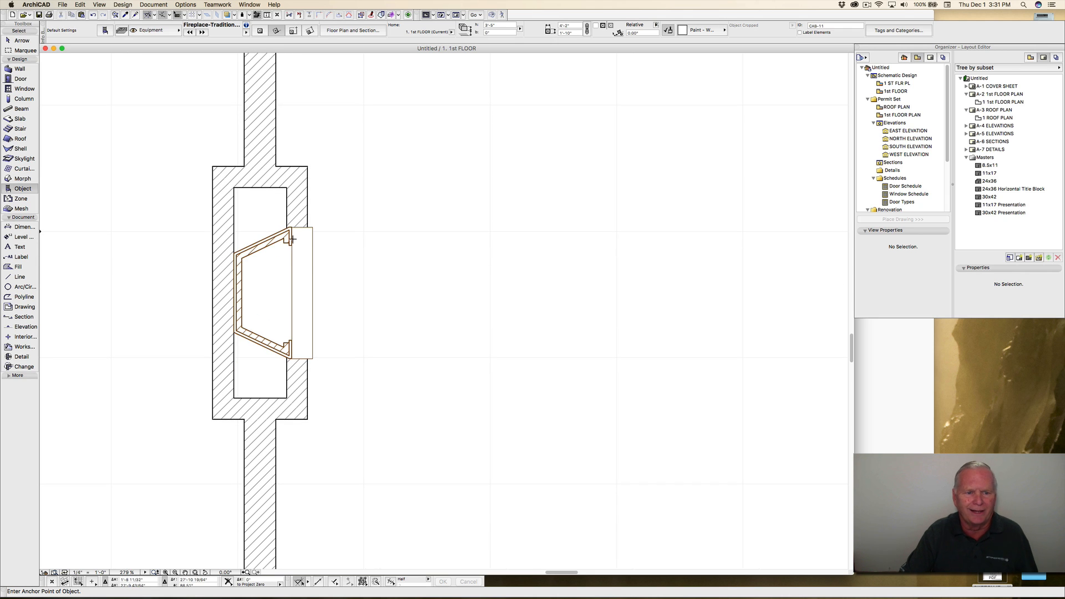
key("shift")
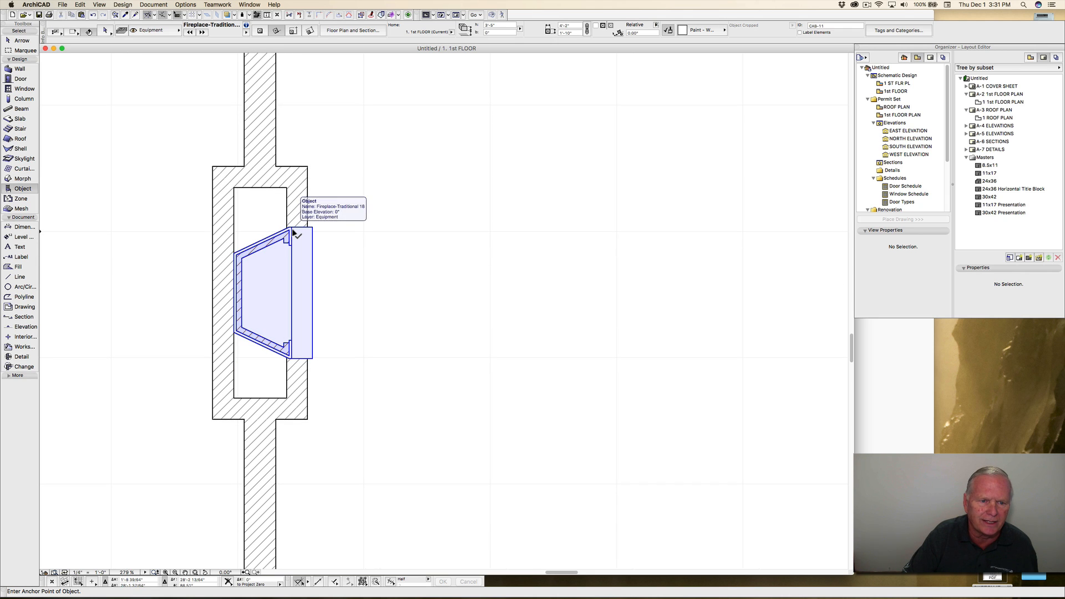
left_click(293, 231)
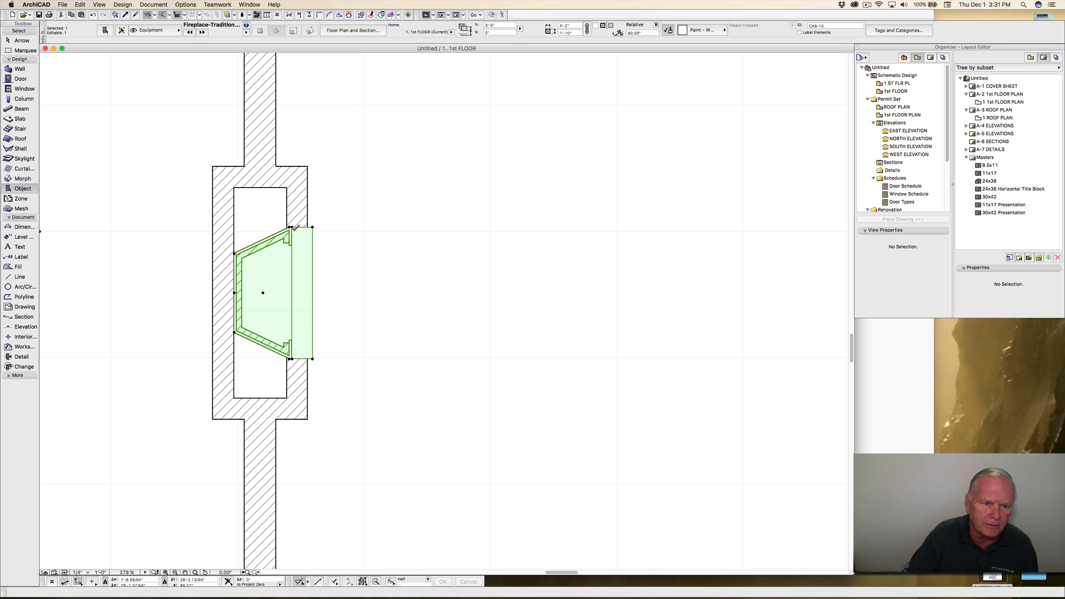
left_click(291, 228)
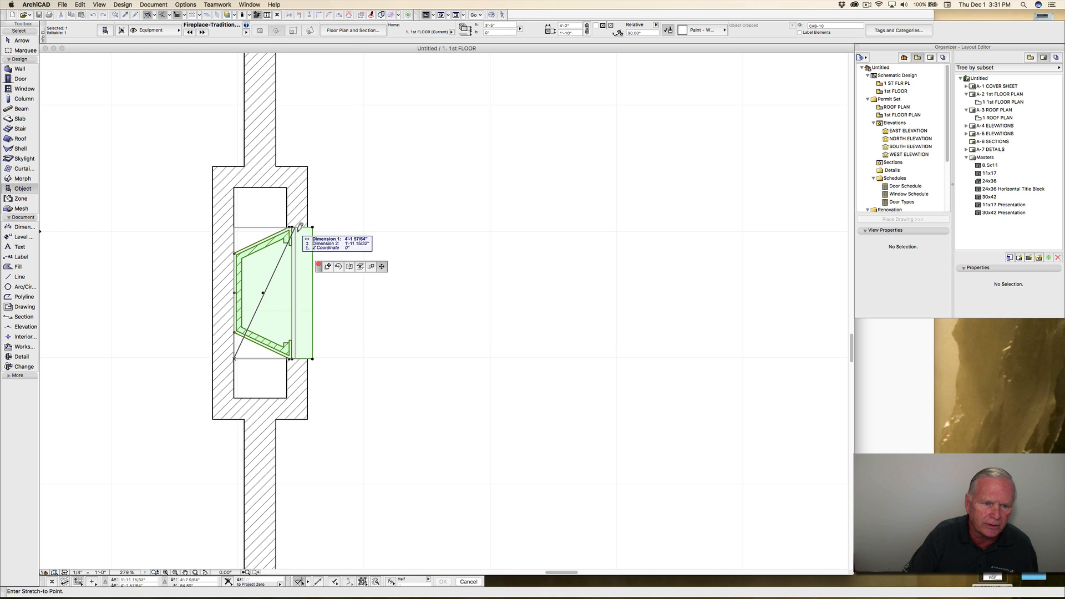
left_click(309, 227)
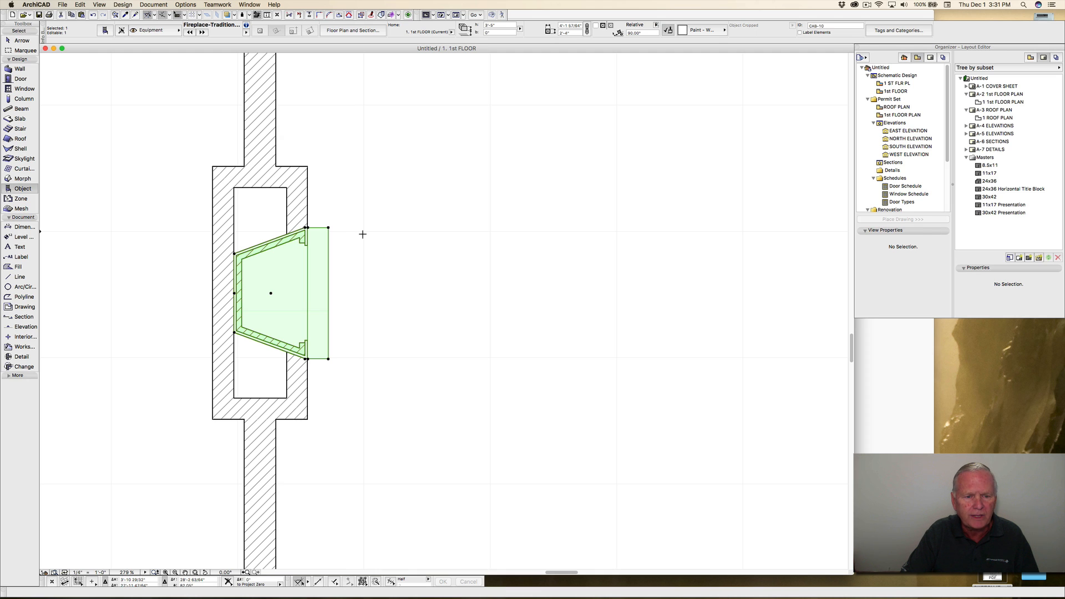
Step: Measure the width of the fireplace's front between its two front corners
key("m")
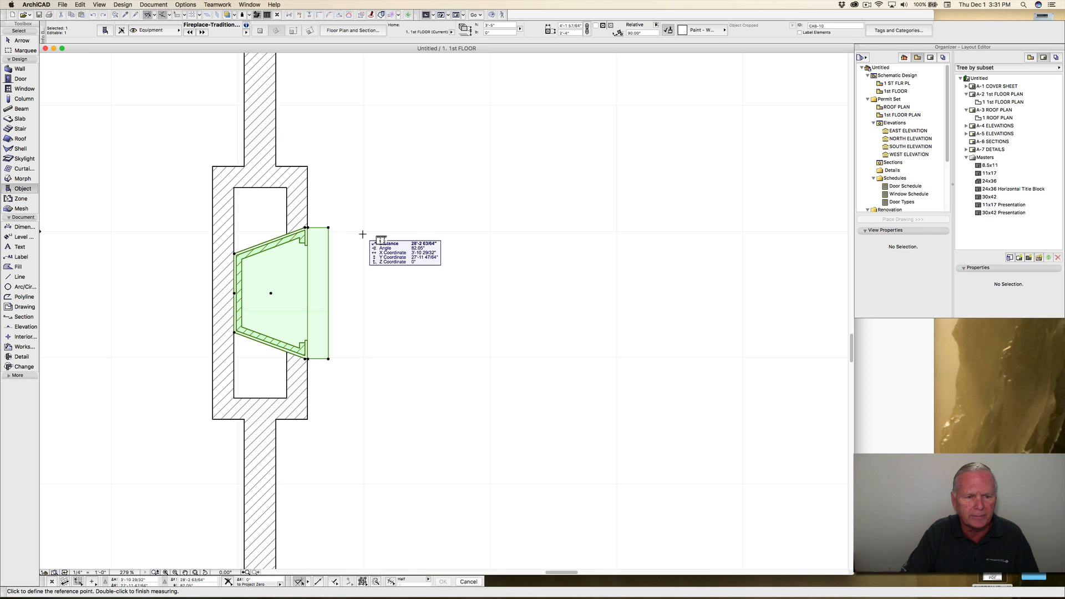
left_click(307, 228)
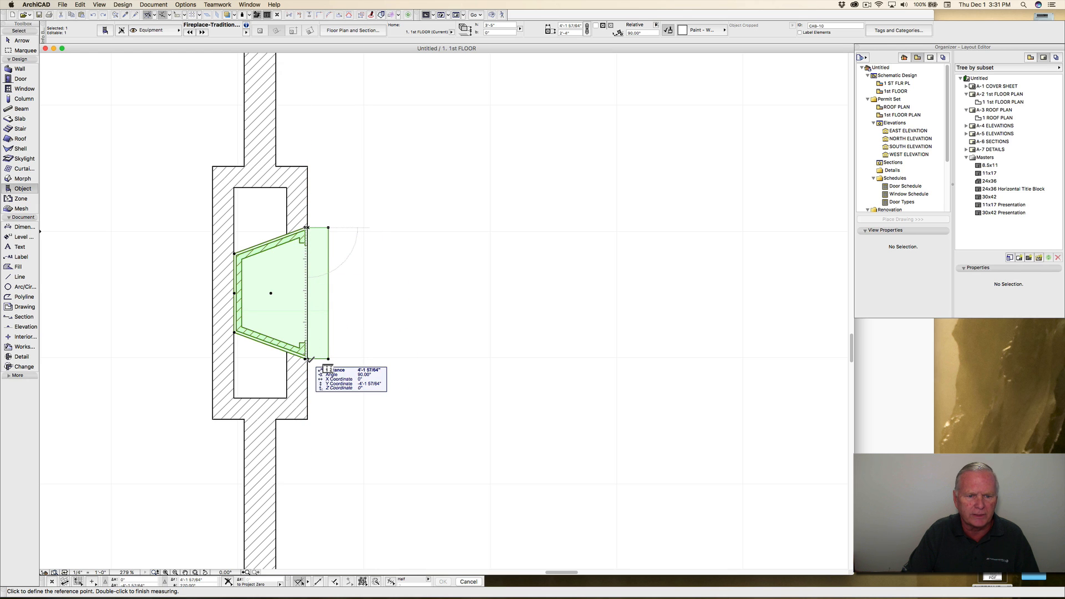
key("Escape")
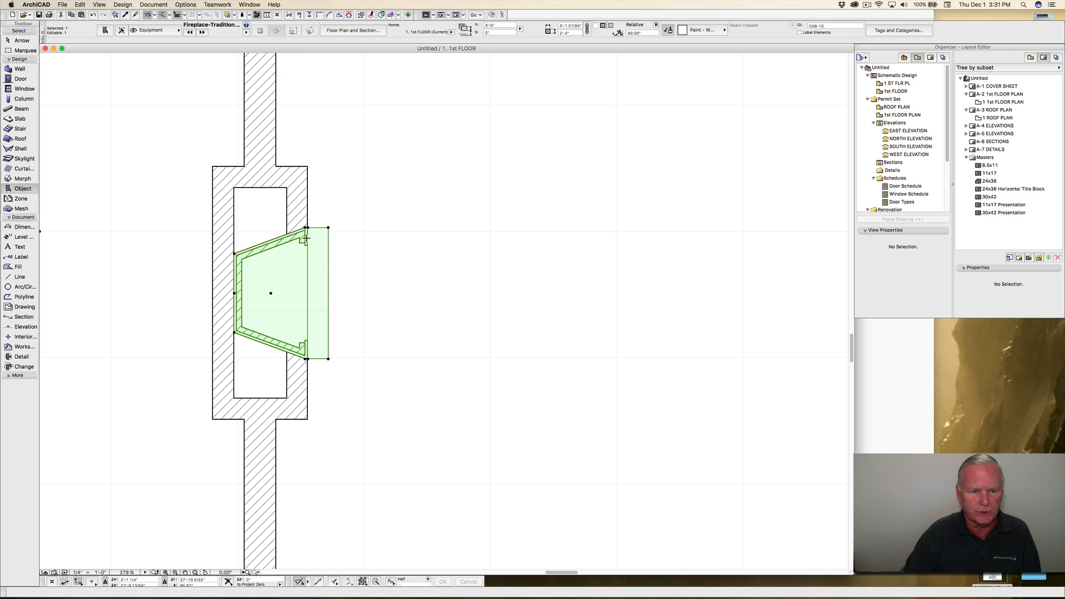
Step: Set the selected fireplace's width to 4'-6"
left_click(561, 26)
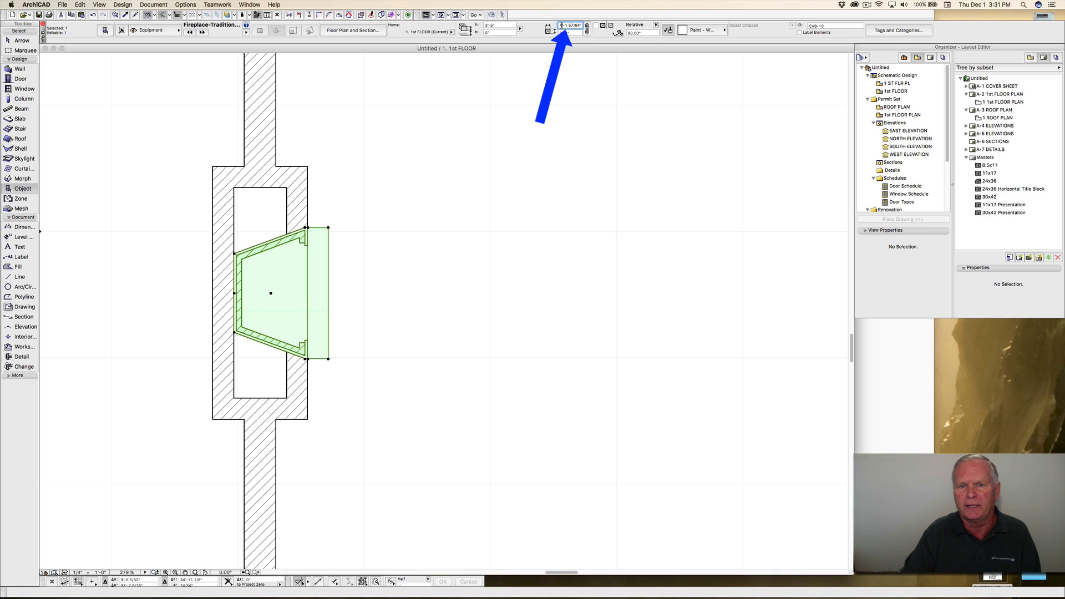
left_click_drag(561, 26, 581, 26)
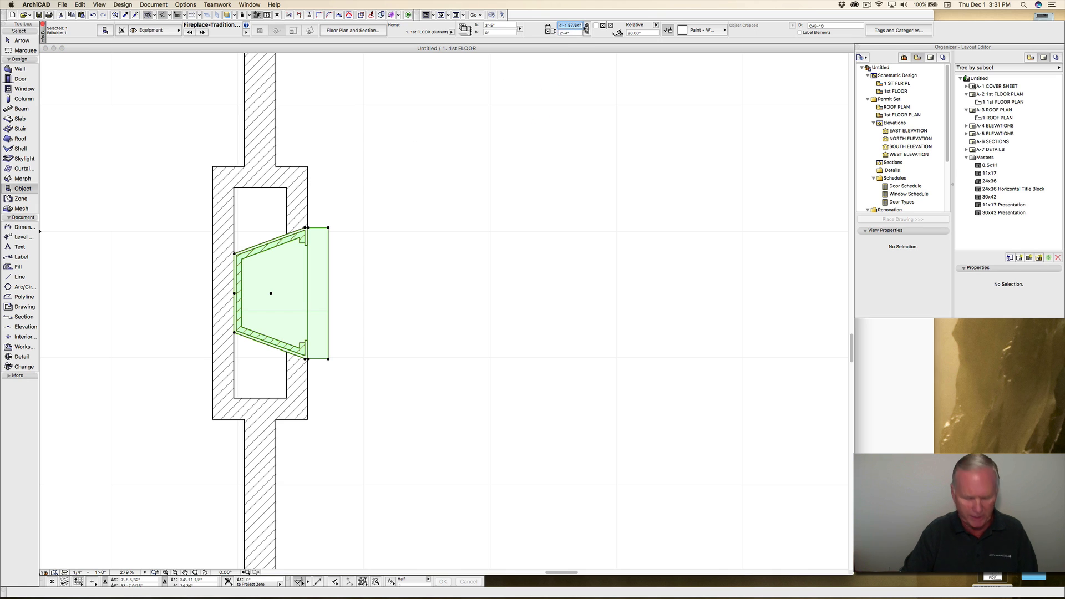
type("4'-")
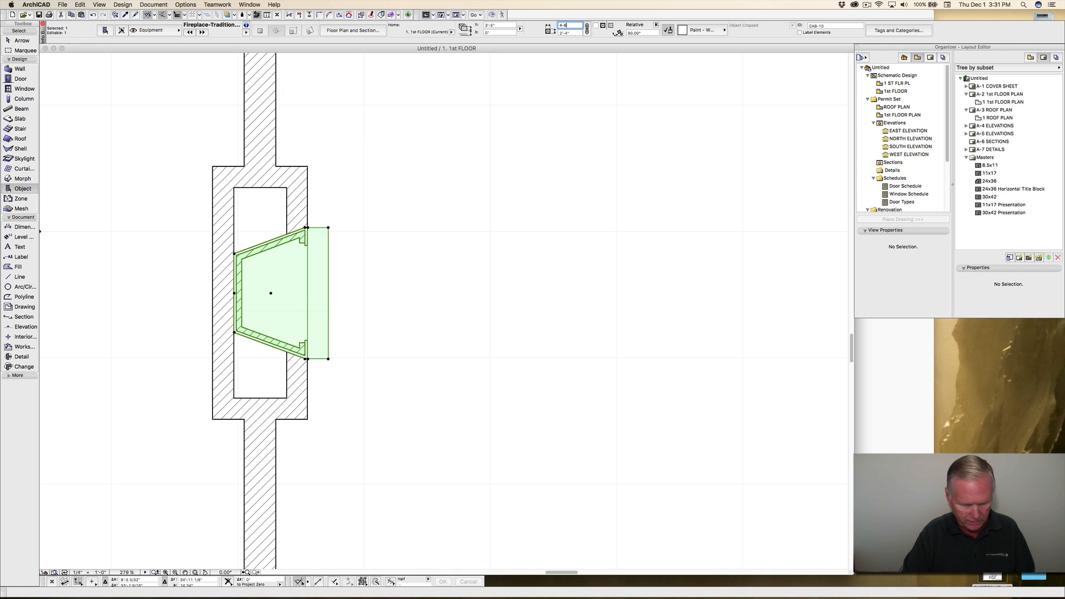
type("6")
key("Return")
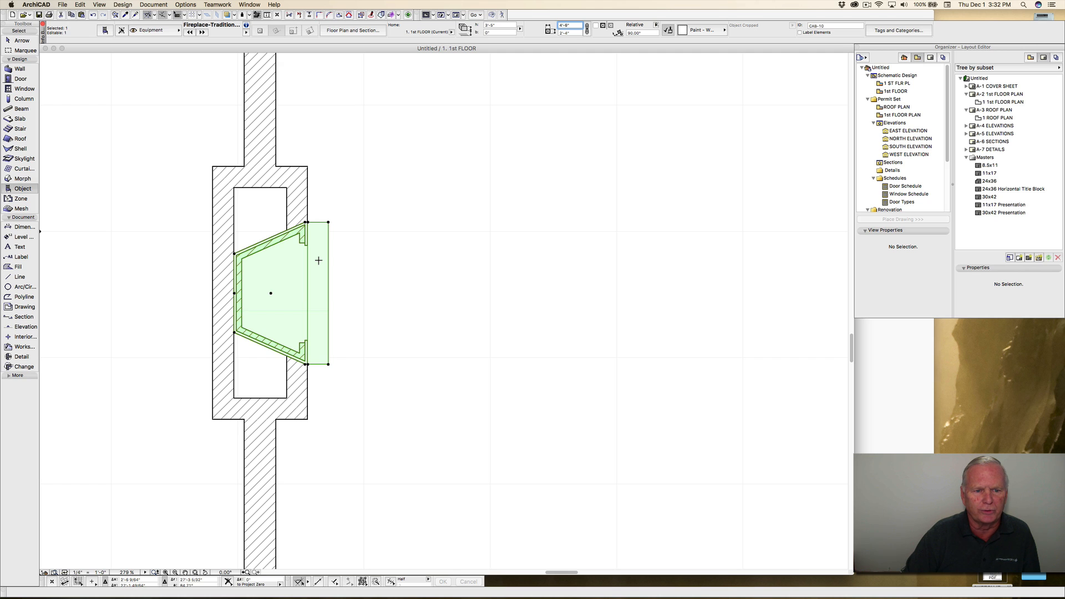
Step: Set the fireplace's Flush Hearth Offset to 20" in its structural dimensions
right_click(318, 260)
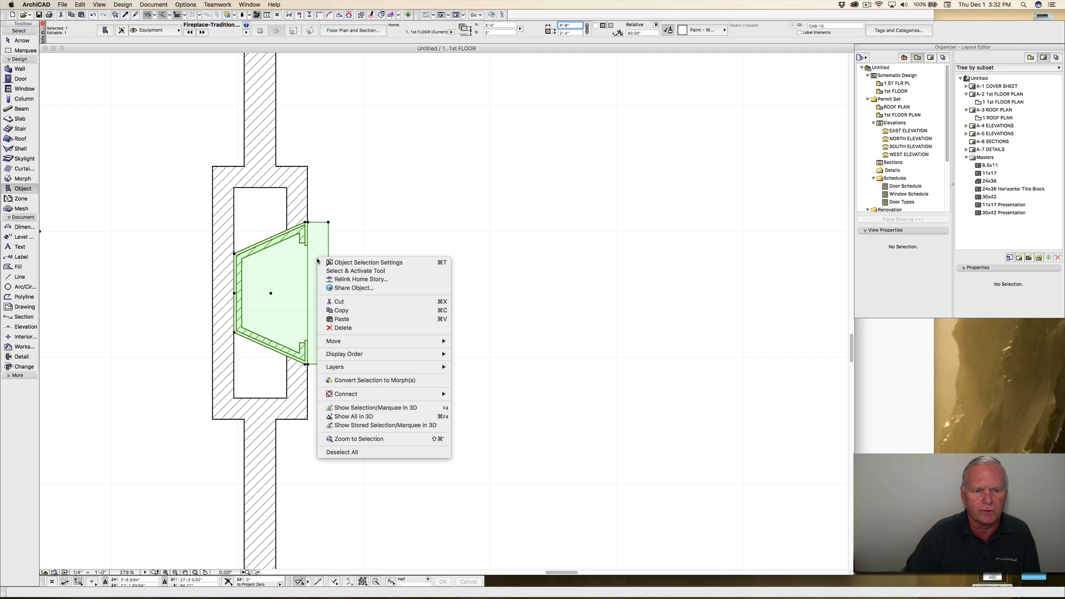
left_click(349, 262)
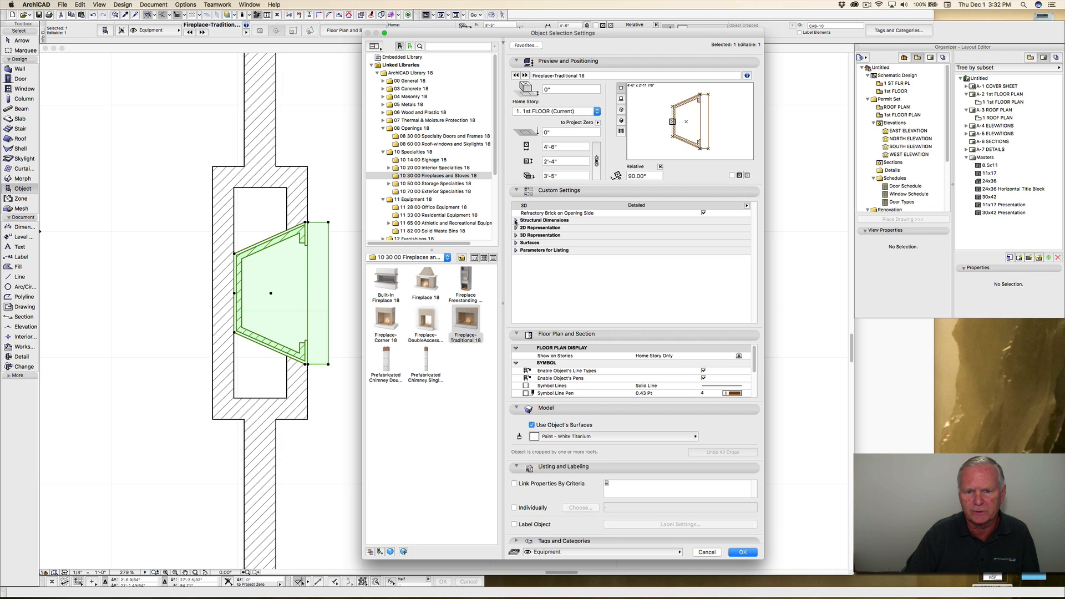
left_click(516, 221)
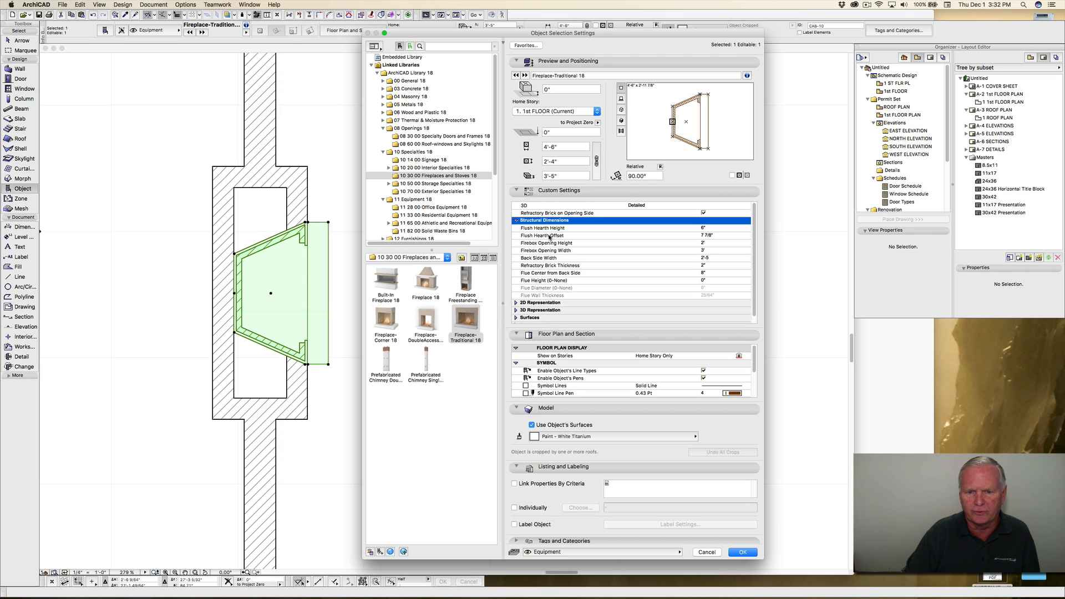
left_click(706, 235)
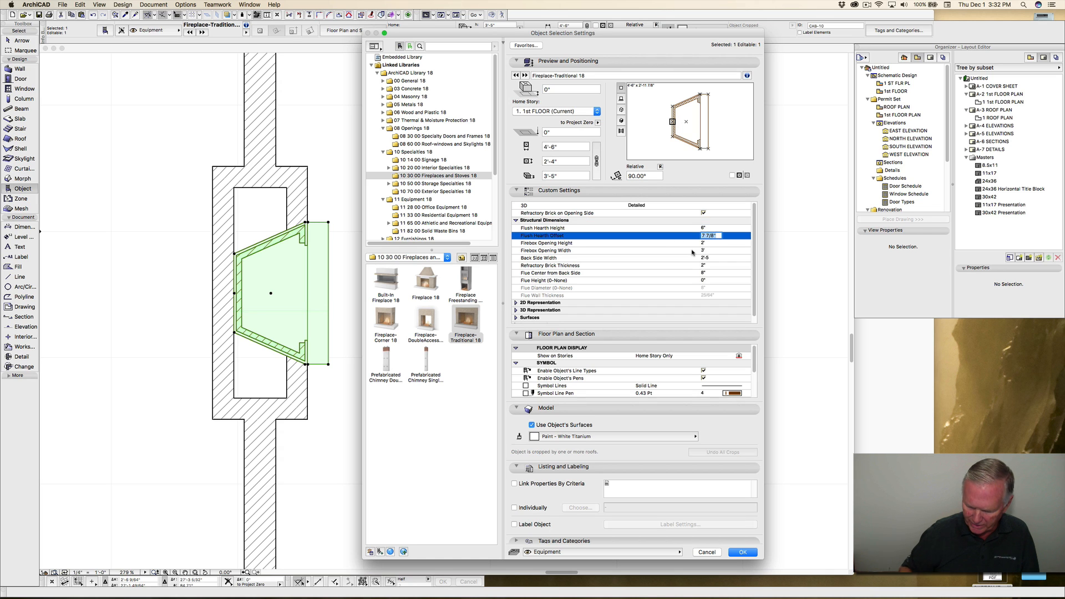
type("20")
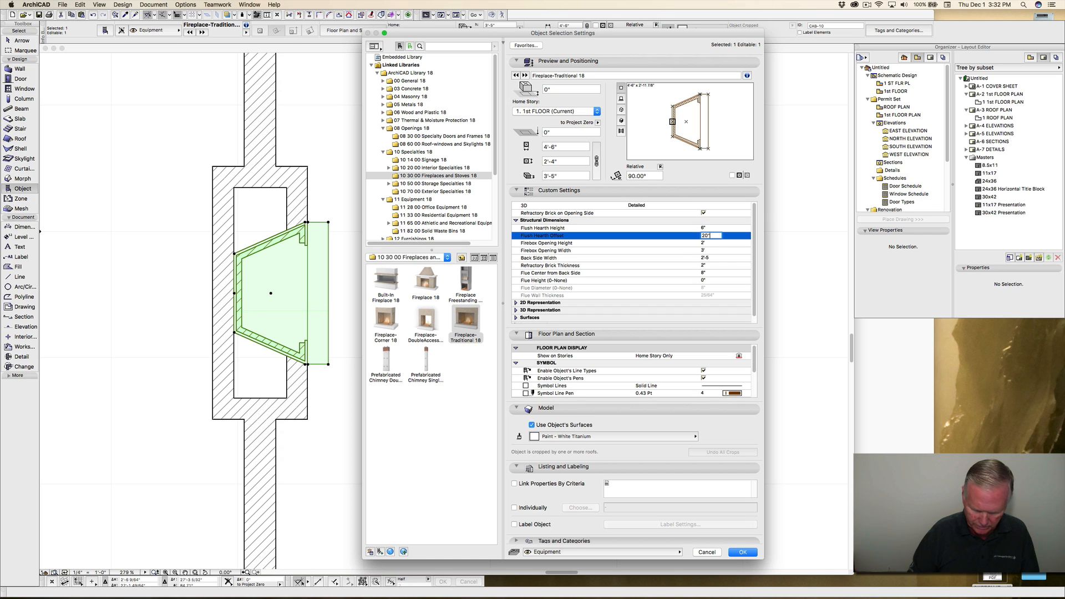
key("Return")
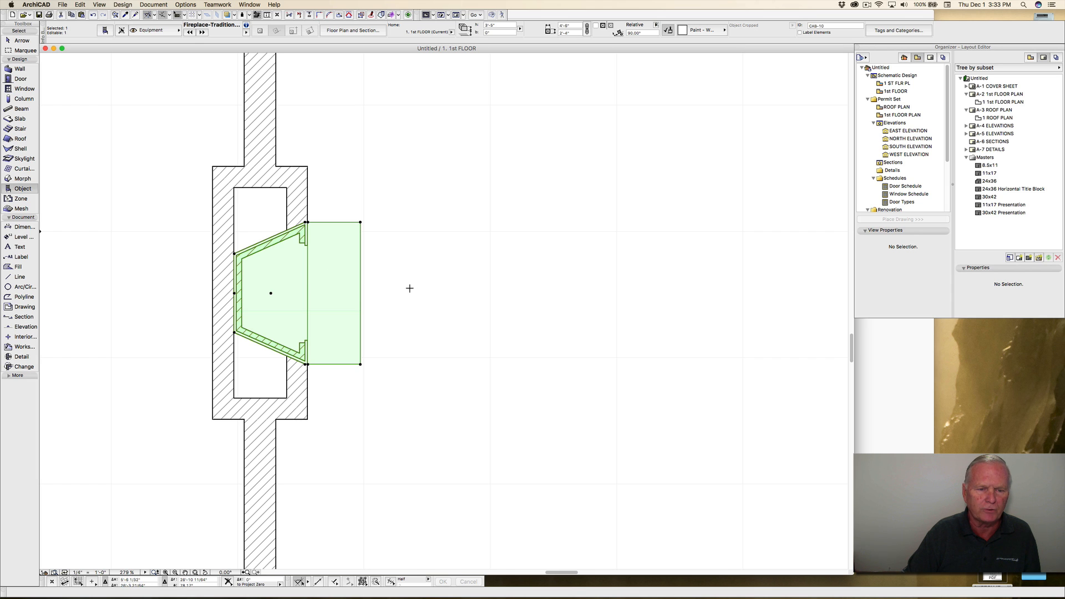
Step: Drag a copy of the fireplace from the left room to the upper wing, just below the enclosure in its end wall
scroll(403, 284, "down", 5)
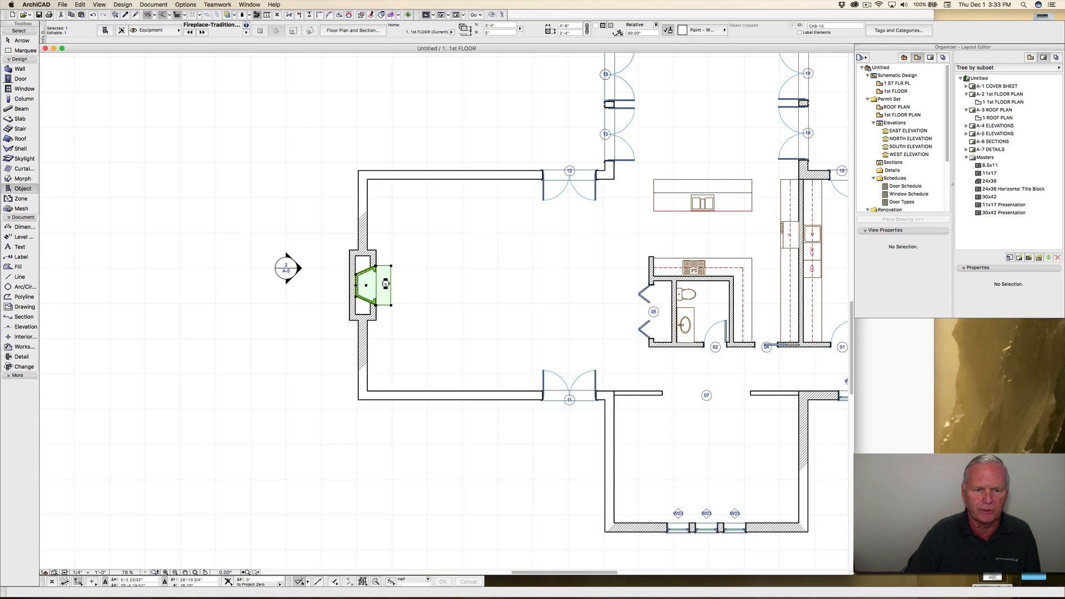
right_click(387, 282)
mouse_move(409, 365)
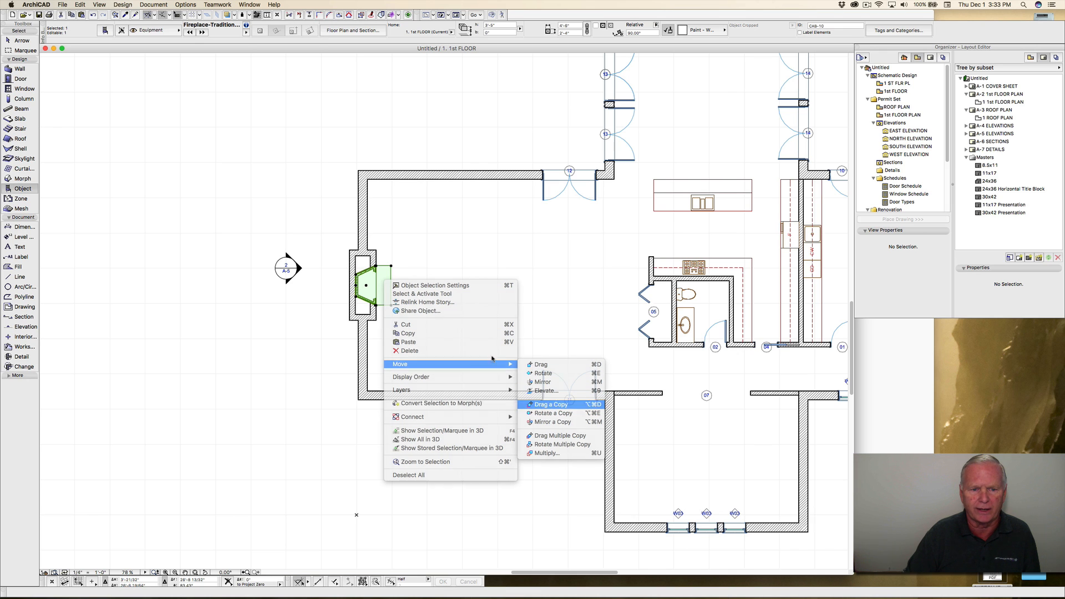
left_click(553, 405)
left_click(366, 285)
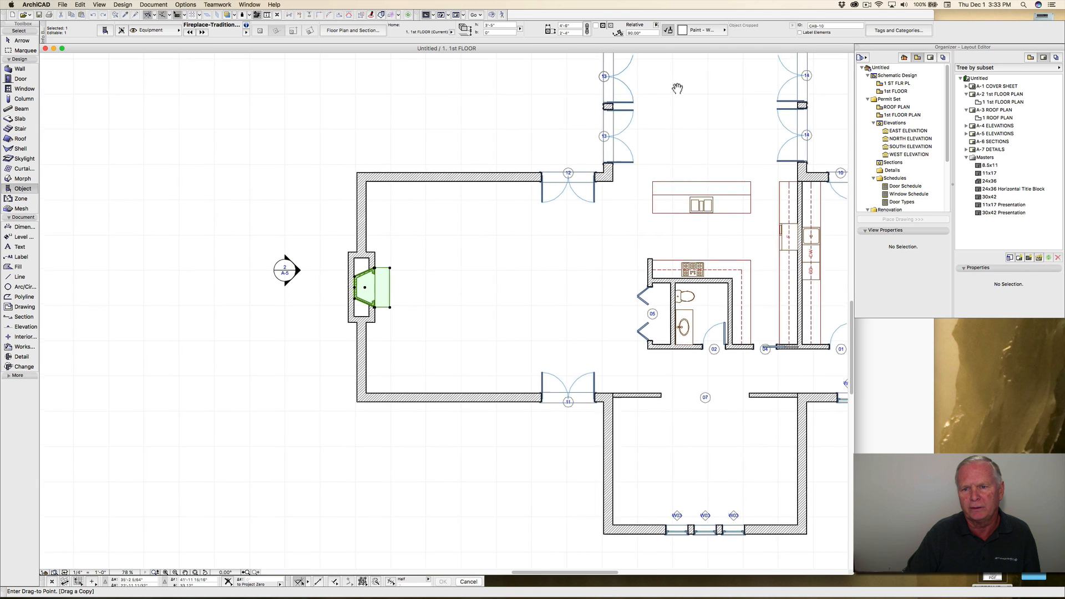
middle_click_drag(678, 84, 456, 212)
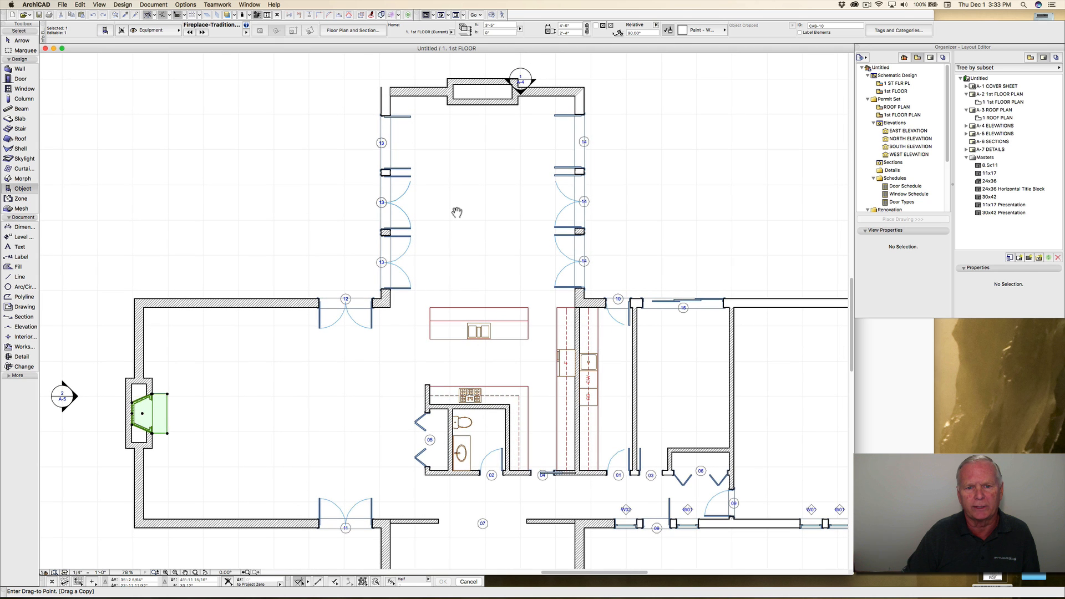
left_click(480, 130)
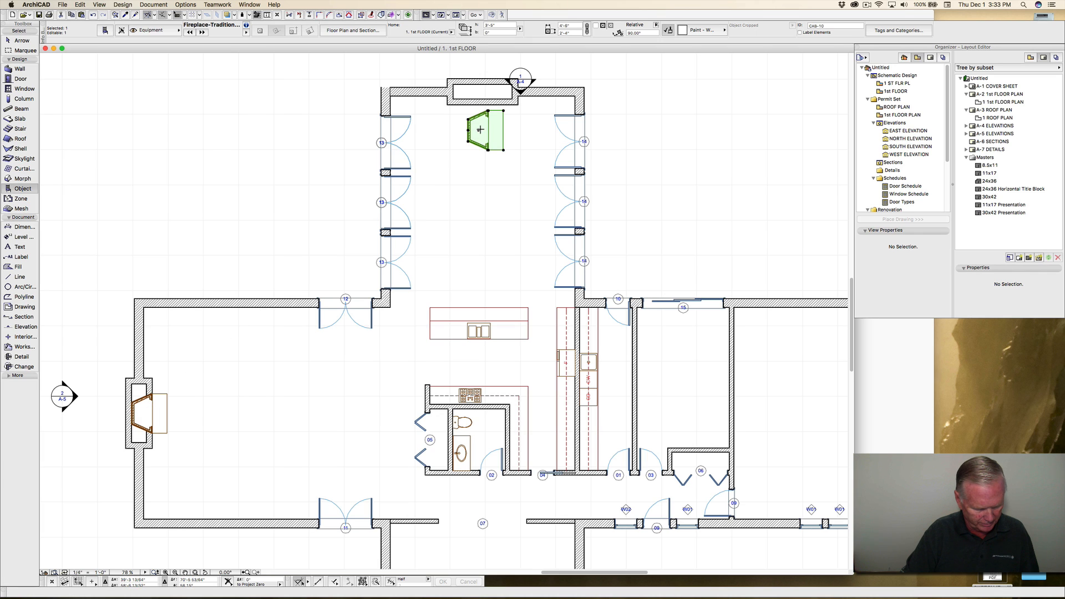
Step: Rotate the copied fireplace a quarter turn clockwise about its back midpoint so its hearth faces down into the room
key("super+e")
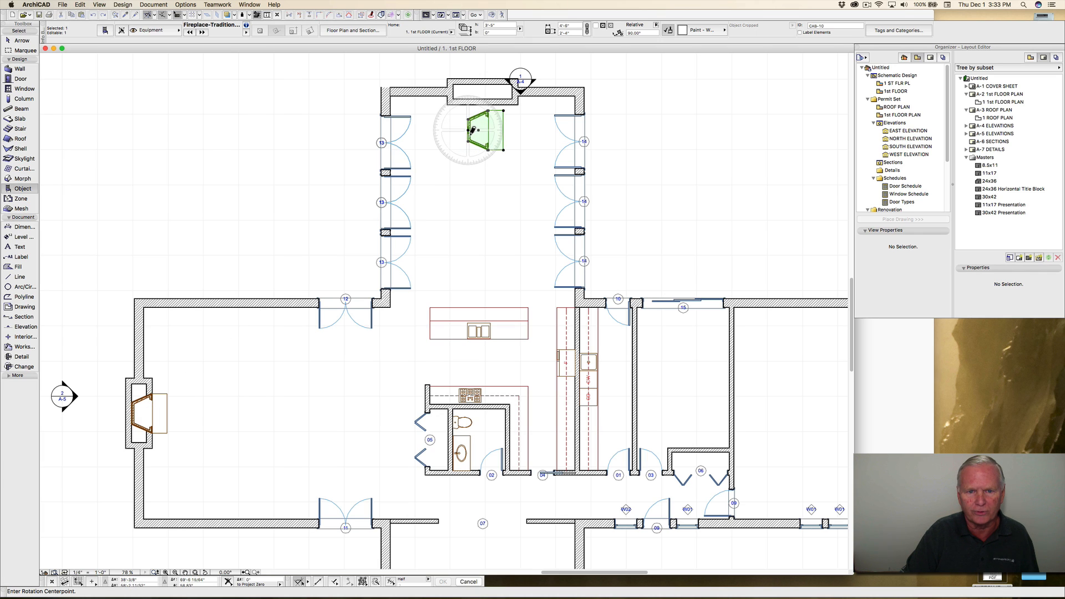
left_click(471, 130)
left_click(511, 130)
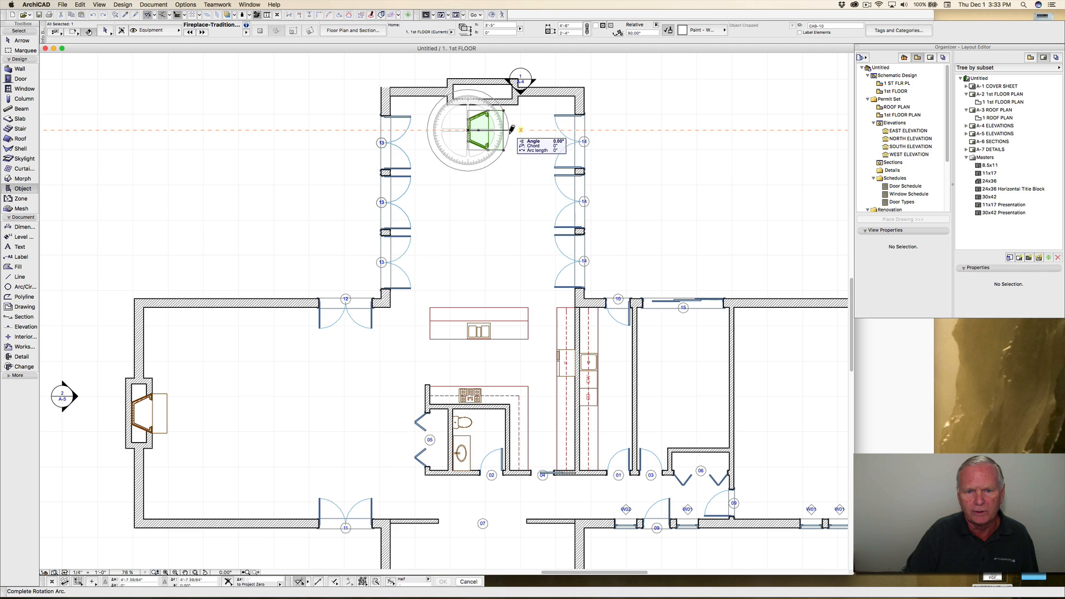
left_click(466, 179)
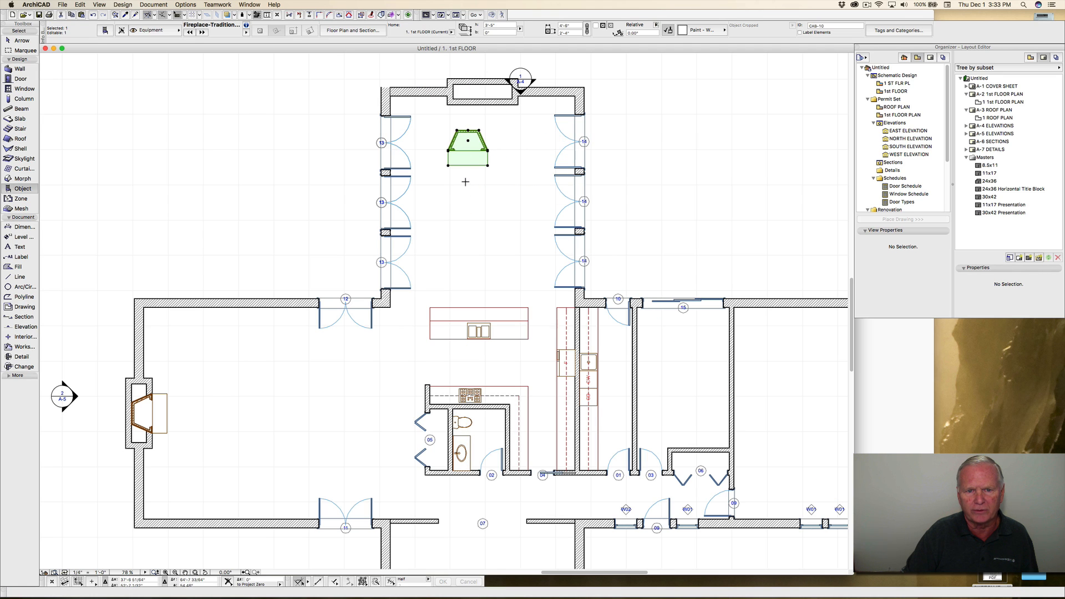
Step: Move the rotated fireplace by its back midpoint to the middle of the upper enclosure's inner back face and deselect it
key("super+d")
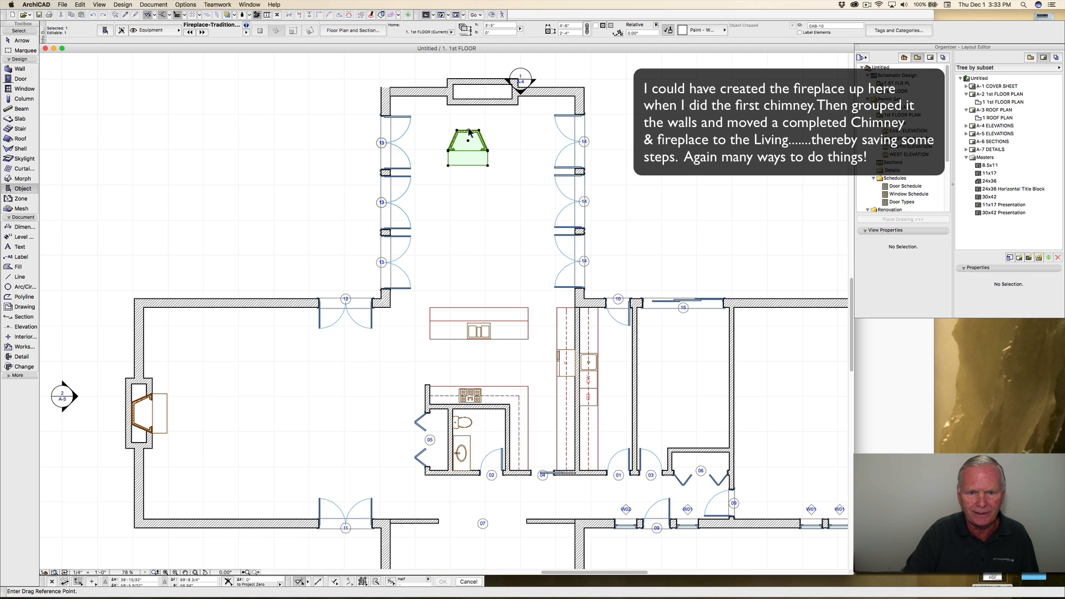
left_click(469, 132)
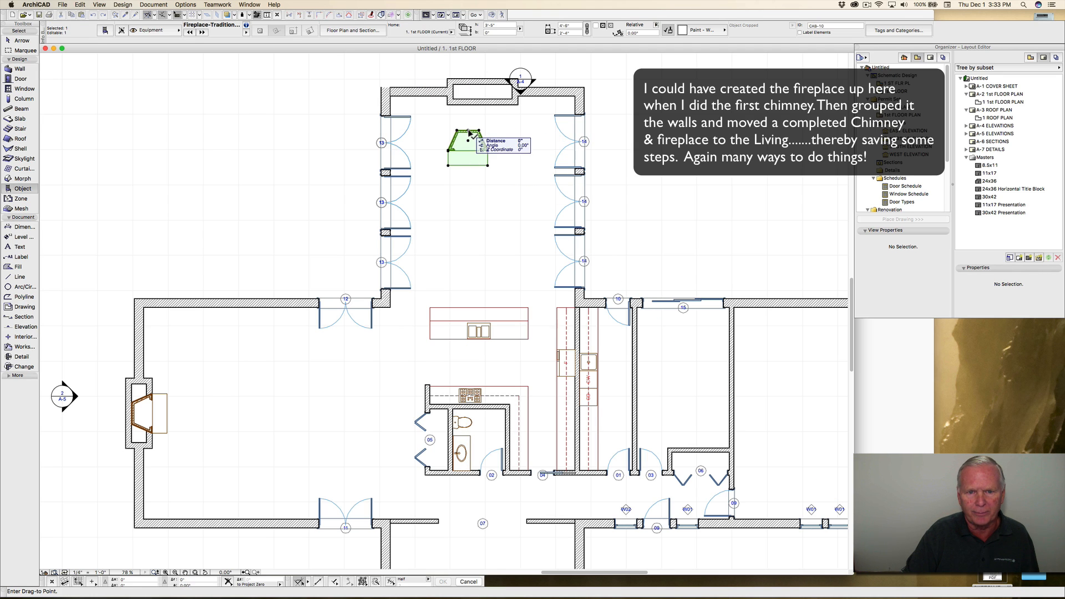
left_click(485, 87)
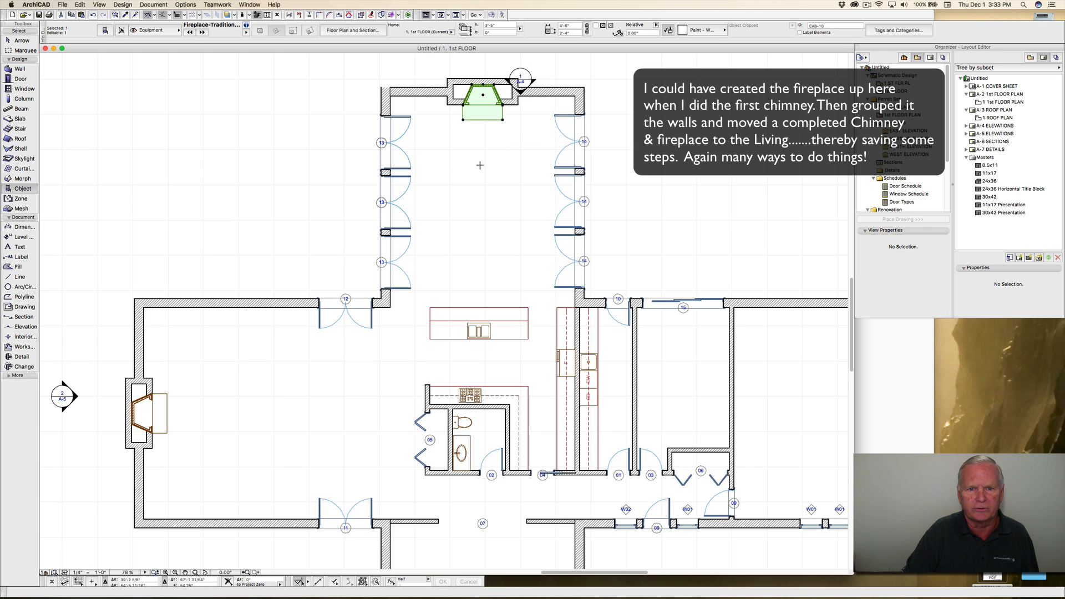
key("Escape")
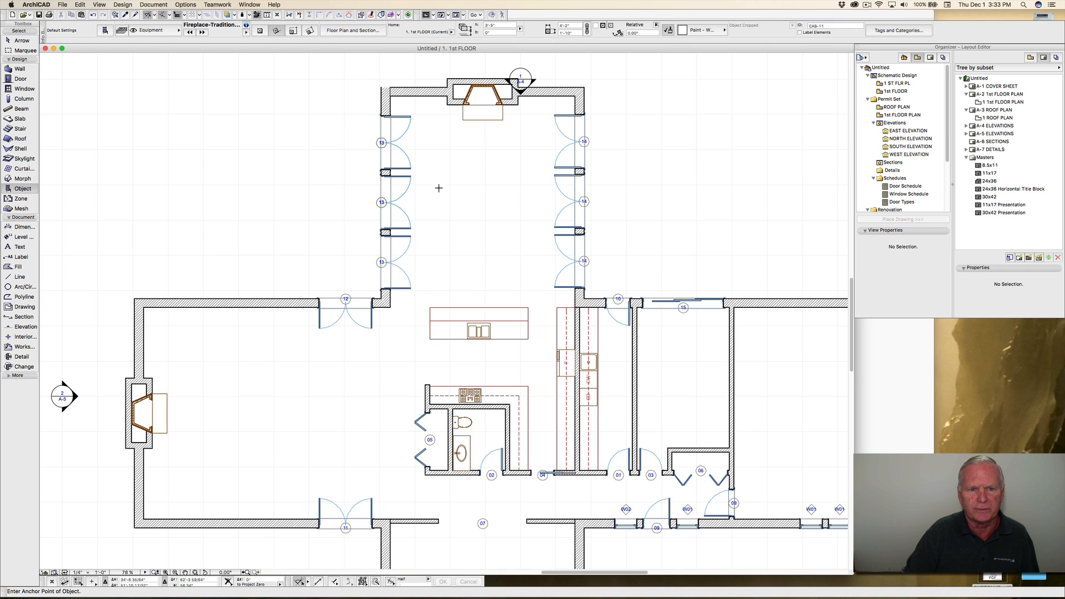
Step: Try to join the upper wing's left wall and the end wall segment beside the enclosure at their corner with Intersect
left_click(390, 105, "shift")
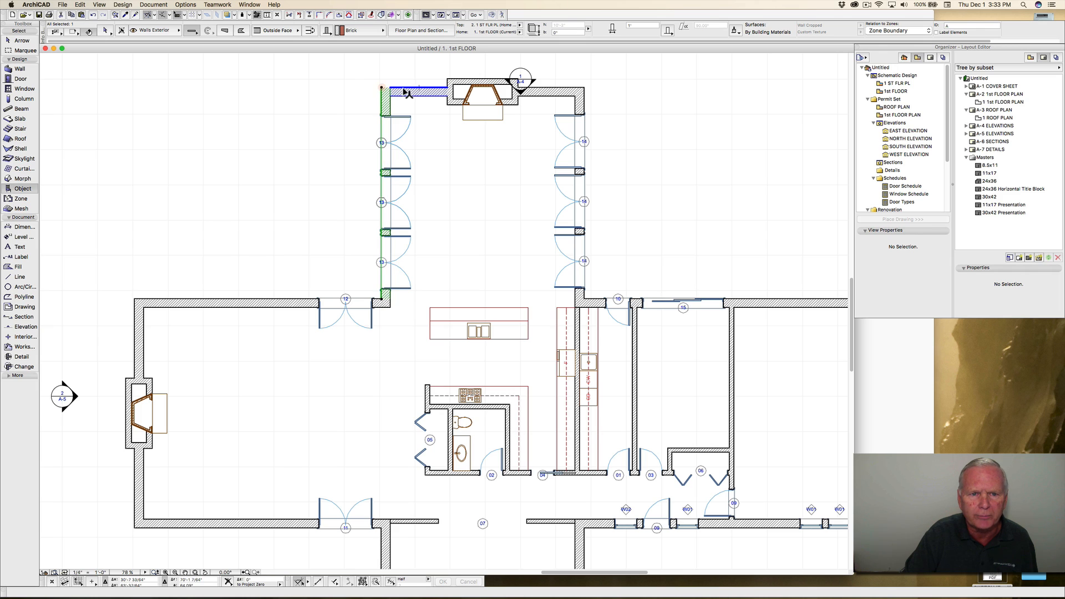
left_click(407, 90, "shift")
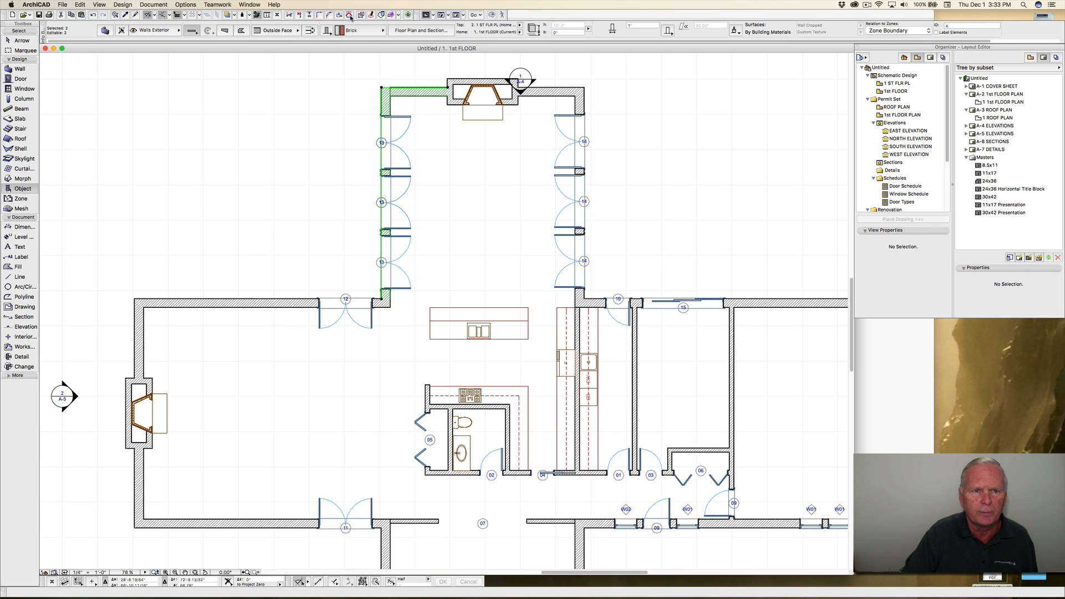
left_click(319, 15)
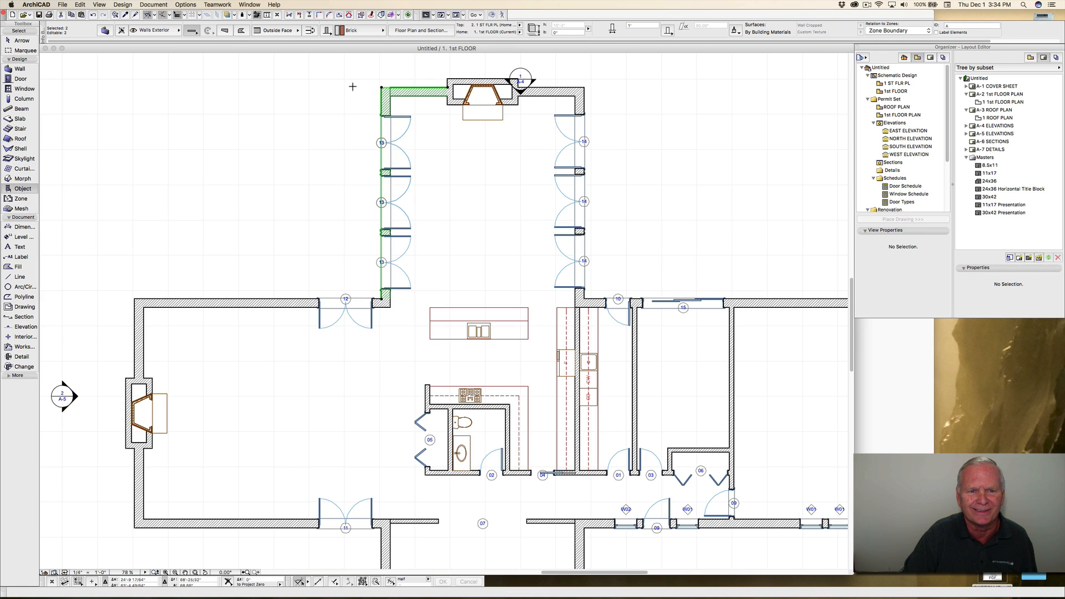
left_click(373, 87)
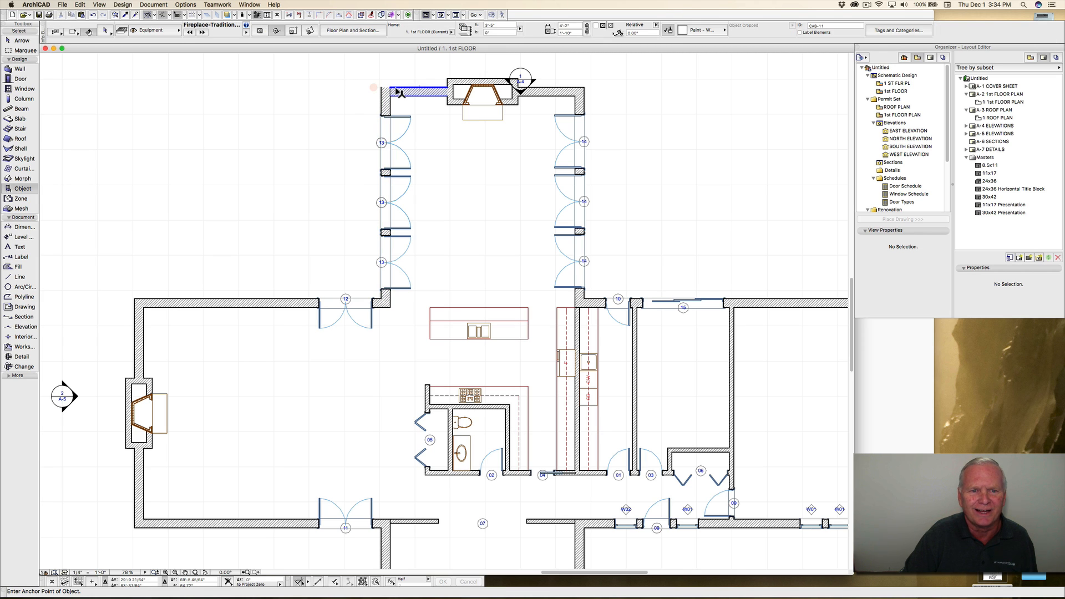
Step: Try to clean up the upper-left corner by shortening the end wall segment and intersecting it with the left wall again
left_click(399, 88)
left_click(382, 87)
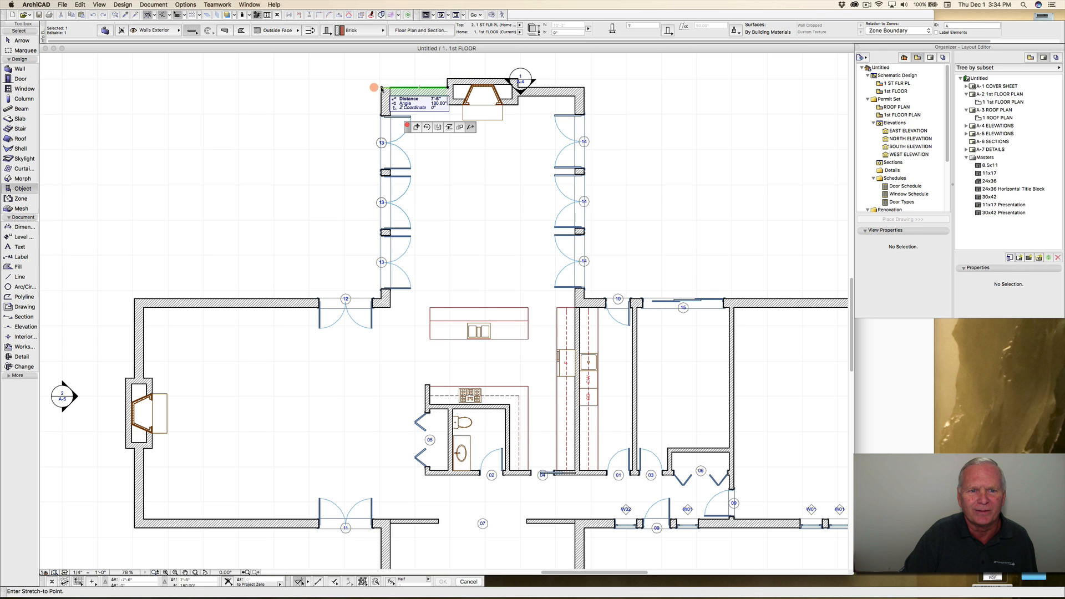
left_click(381, 88)
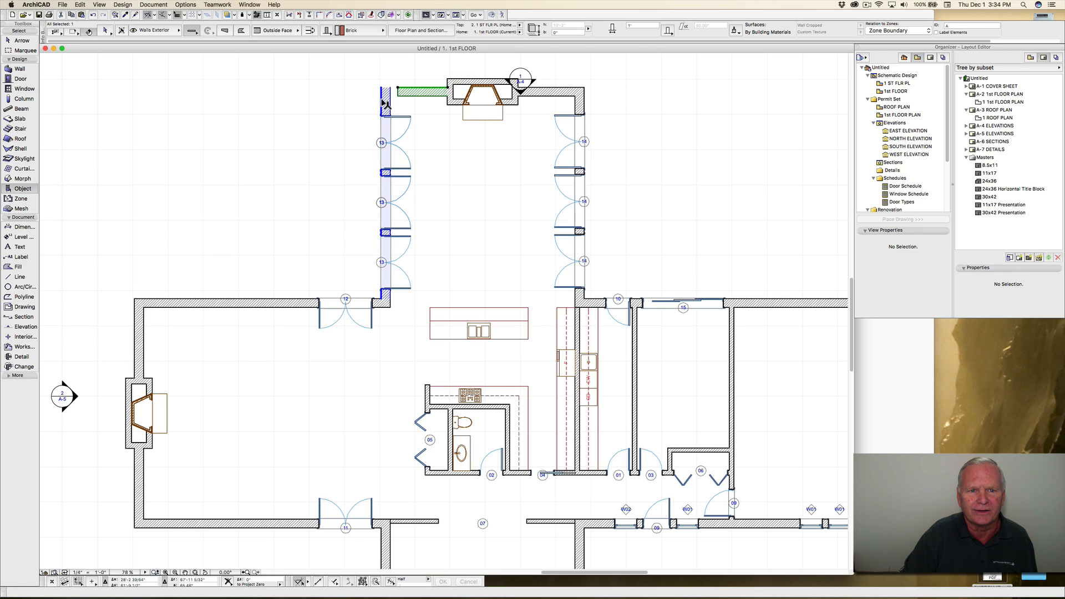
left_click(382, 194, "shift")
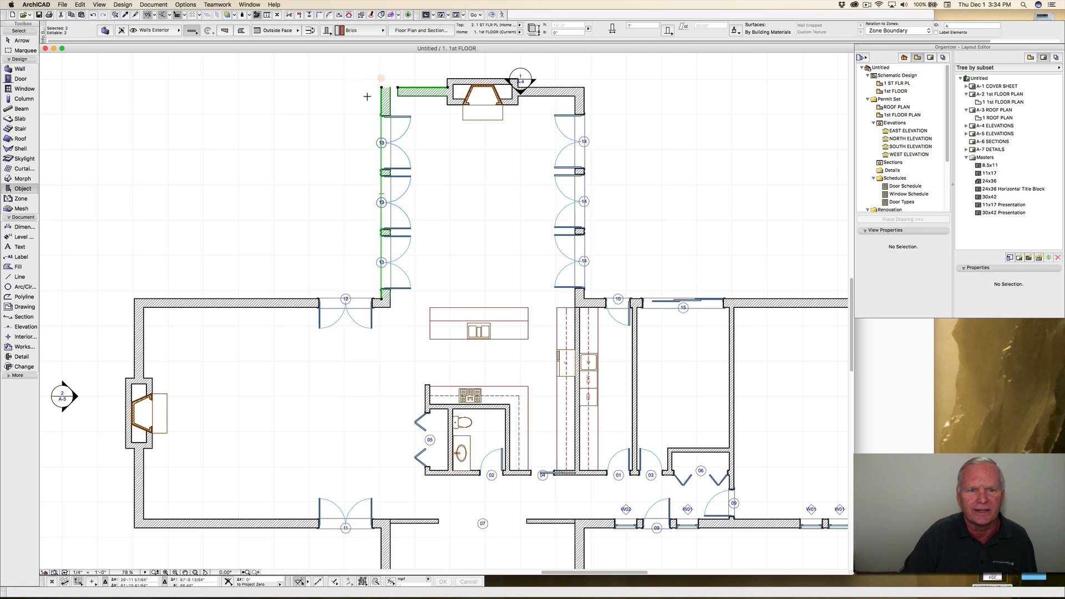
left_click(320, 15)
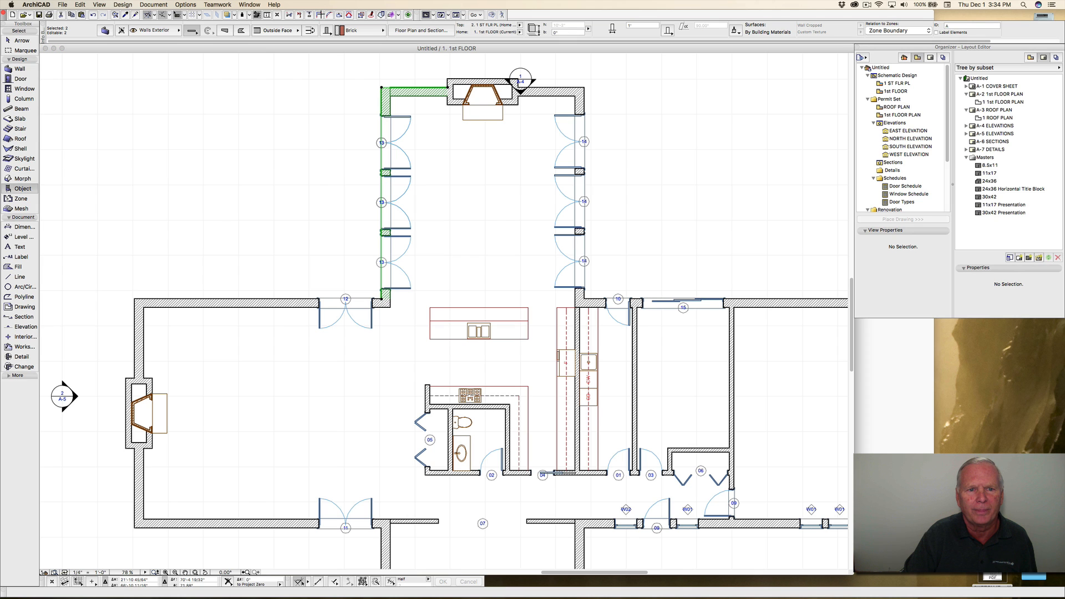
key("Escape")
scroll(392, 97, "up", 4)
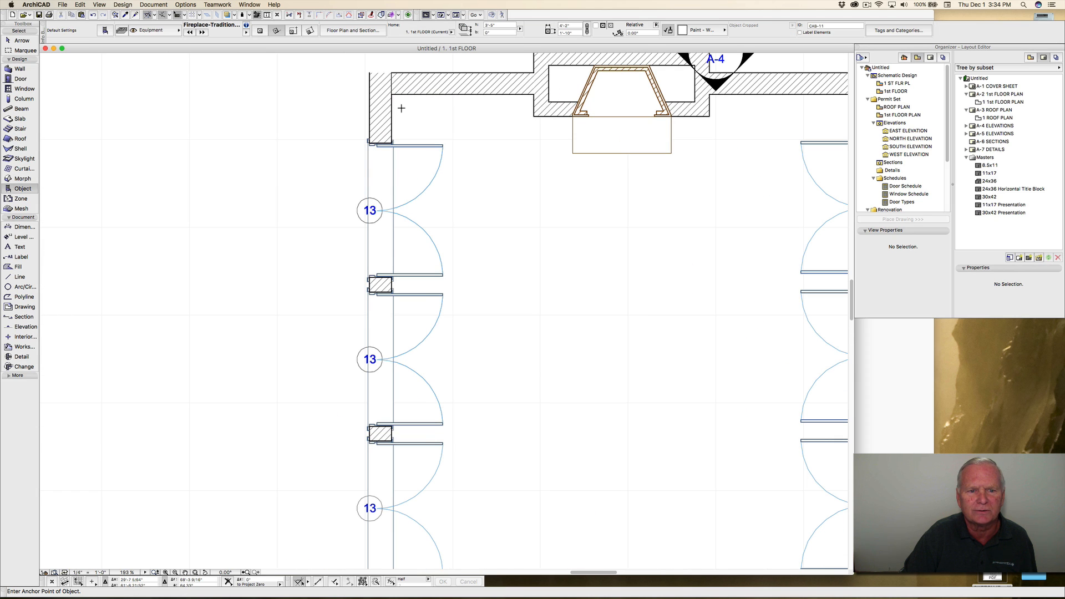
scroll(401, 108, "down", 3)
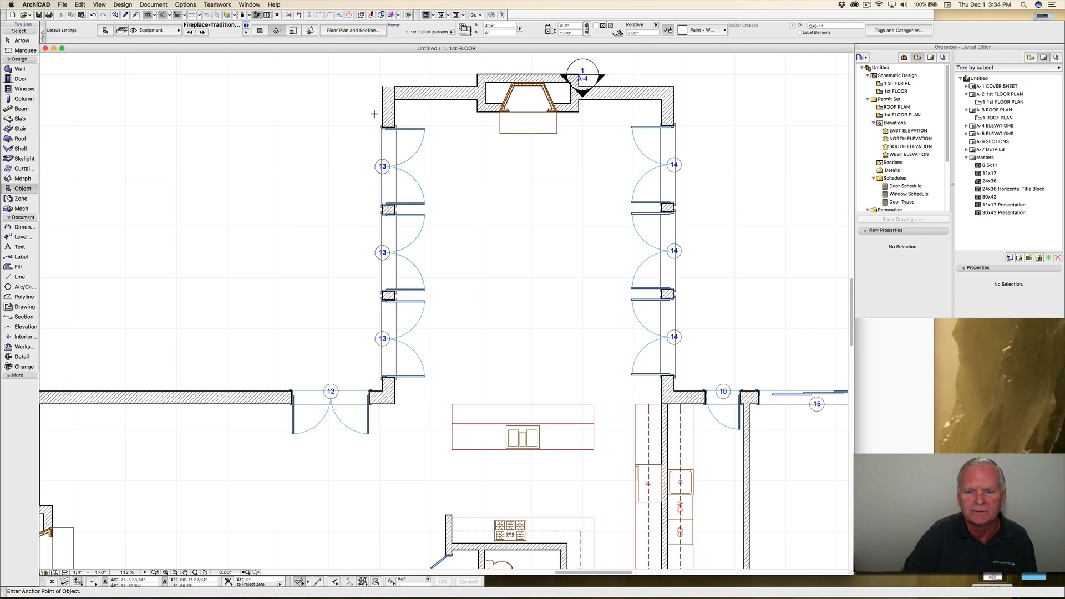
middle_click_drag(361, 115, 284, 116)
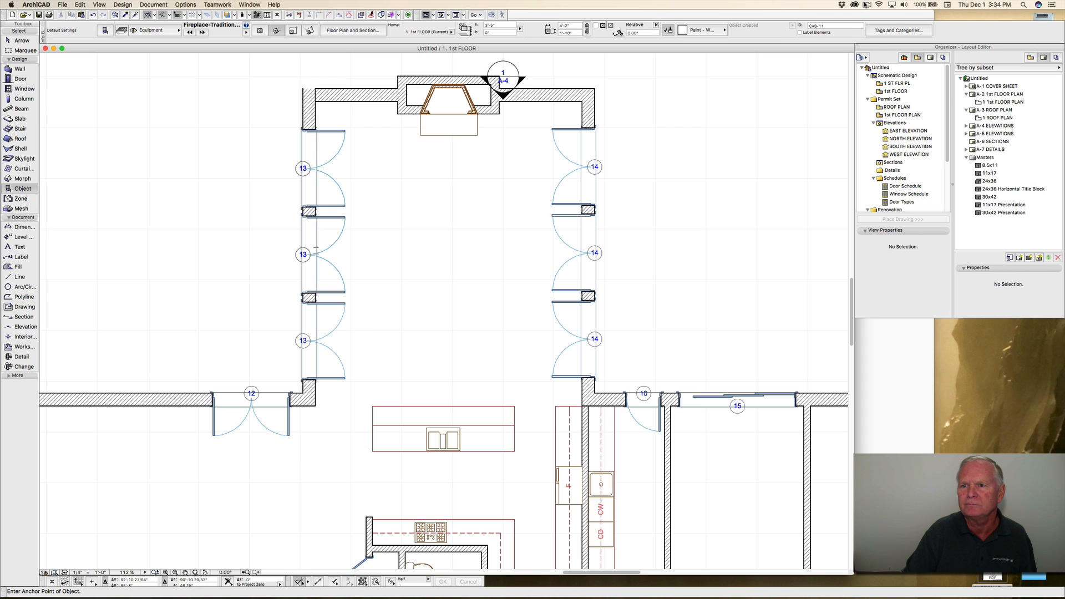
left_click(866, 4)
left_click(879, 31)
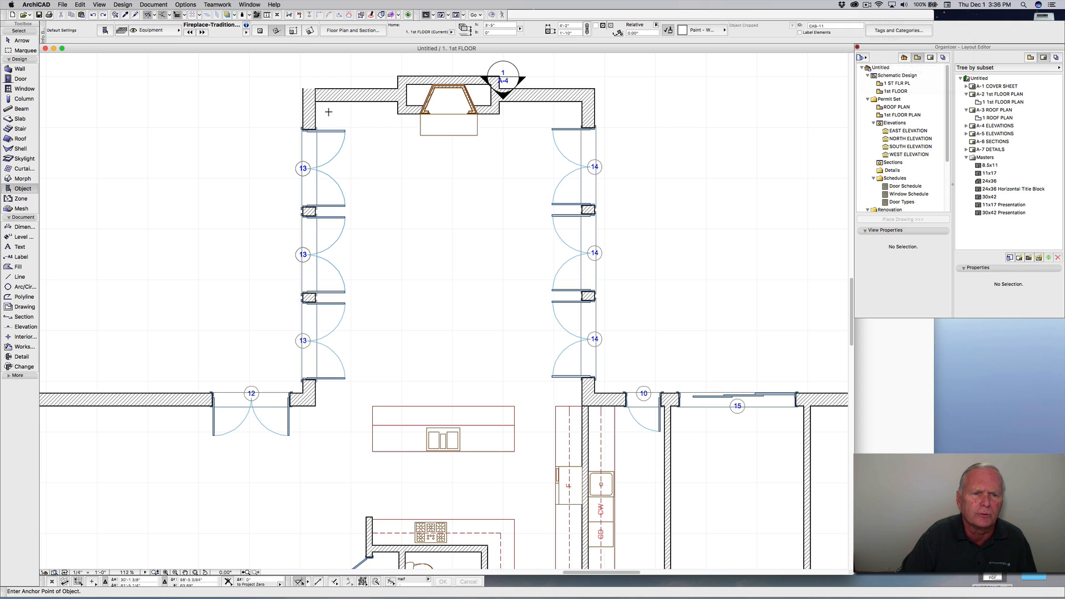
Step: Undo the recent edits to the upper wing's left wall back to its two upper double doors and closed corner
key("shift")
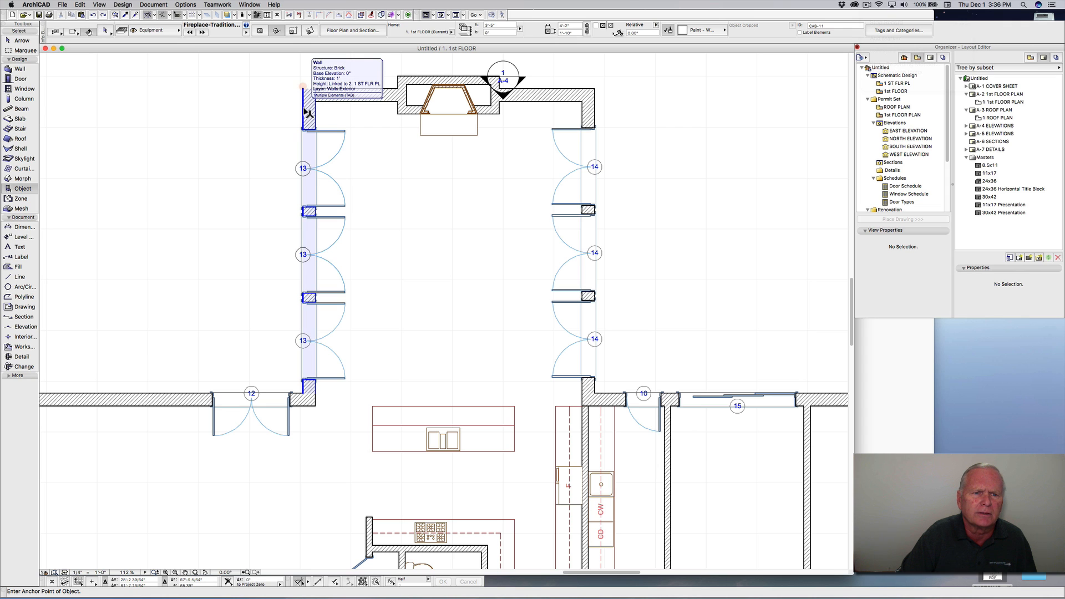
left_click(306, 110, "shift")
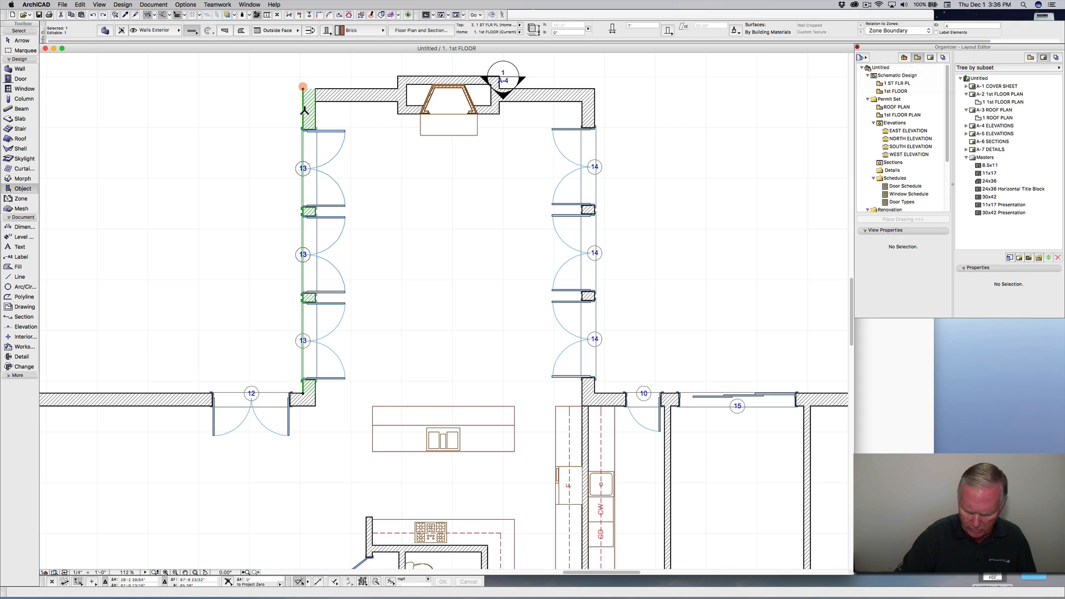
key("super+z")
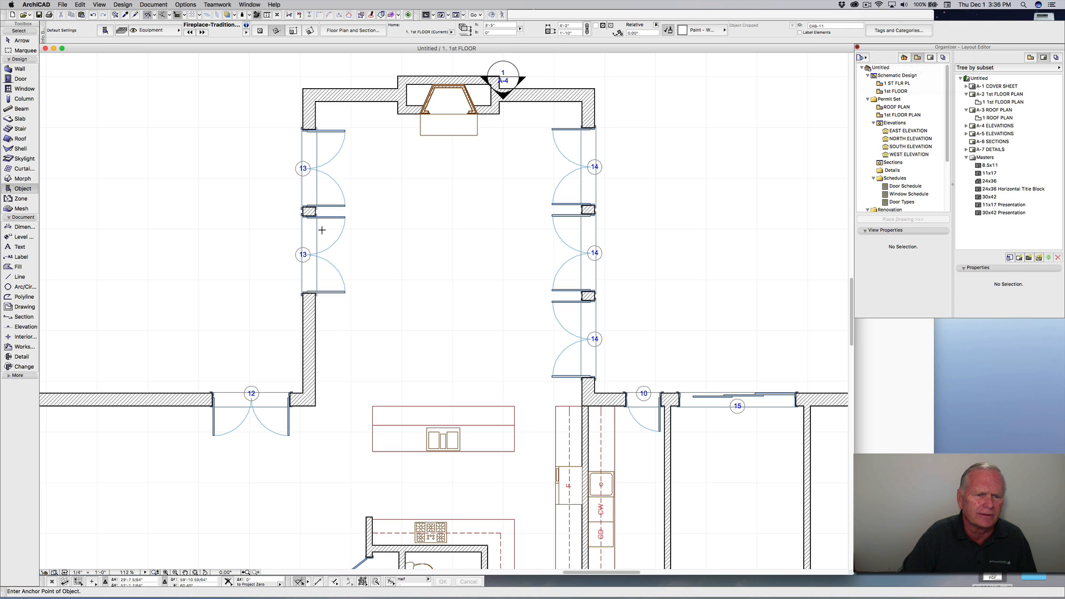
Step: Select the lower of the two double doors in the upper wing's left wall and bring up its Move commands
key("shift")
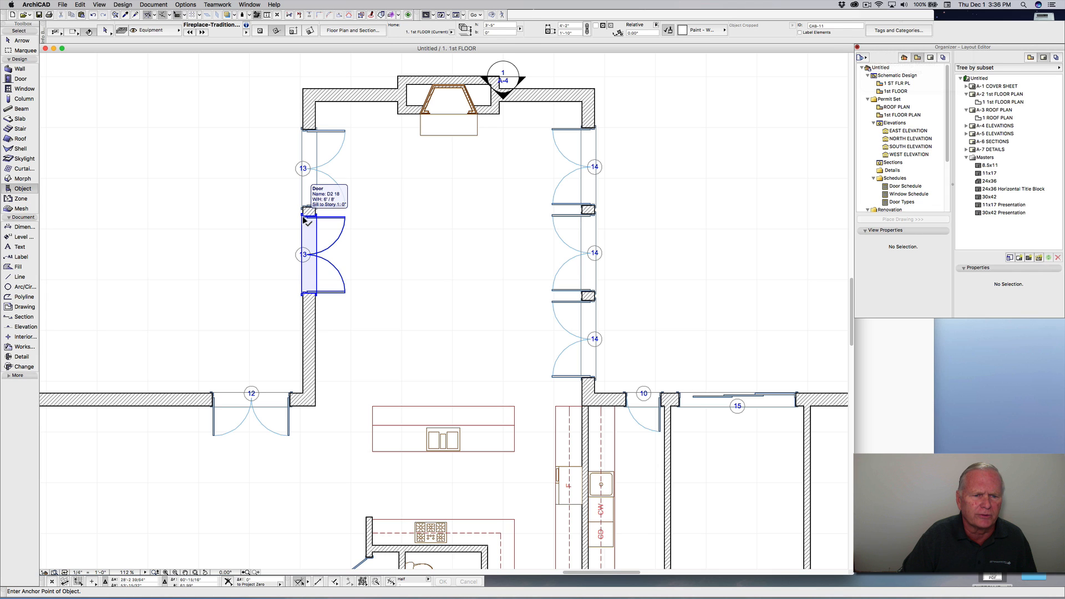
left_click(304, 220, "shift")
right_click(308, 227)
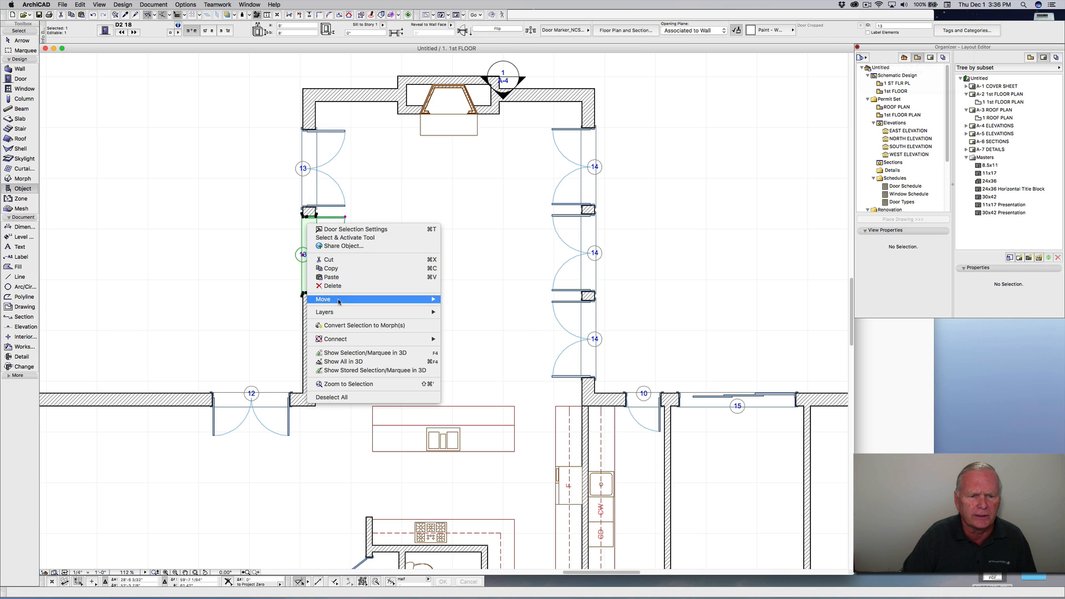
mouse_move(340, 302)
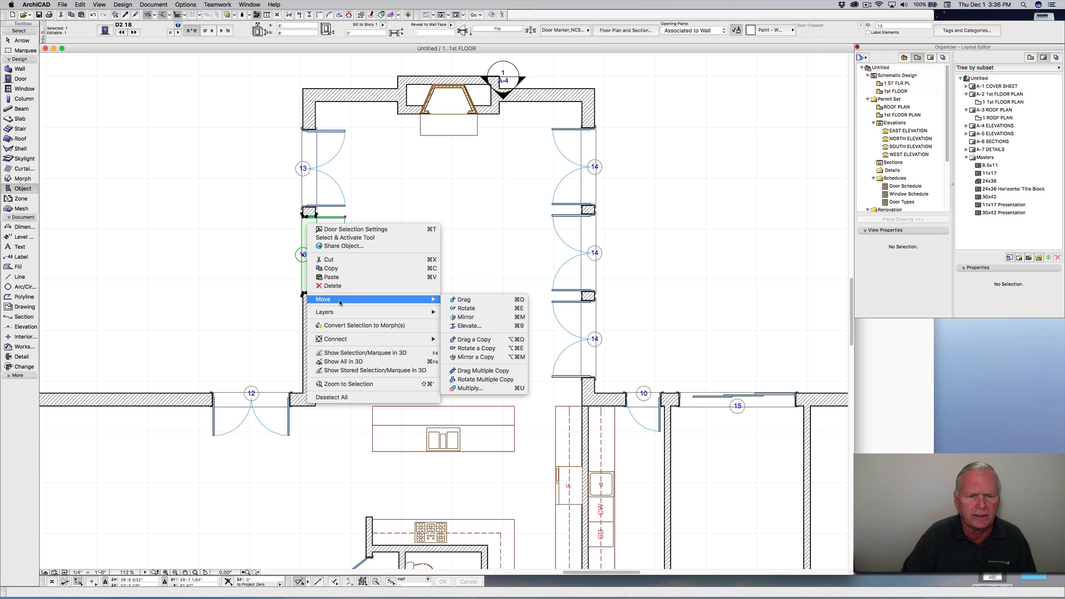
Step: Try copying the lower double door 13 down the family room wall, level with the lowest door 14, and undo the copy
left_click(472, 339)
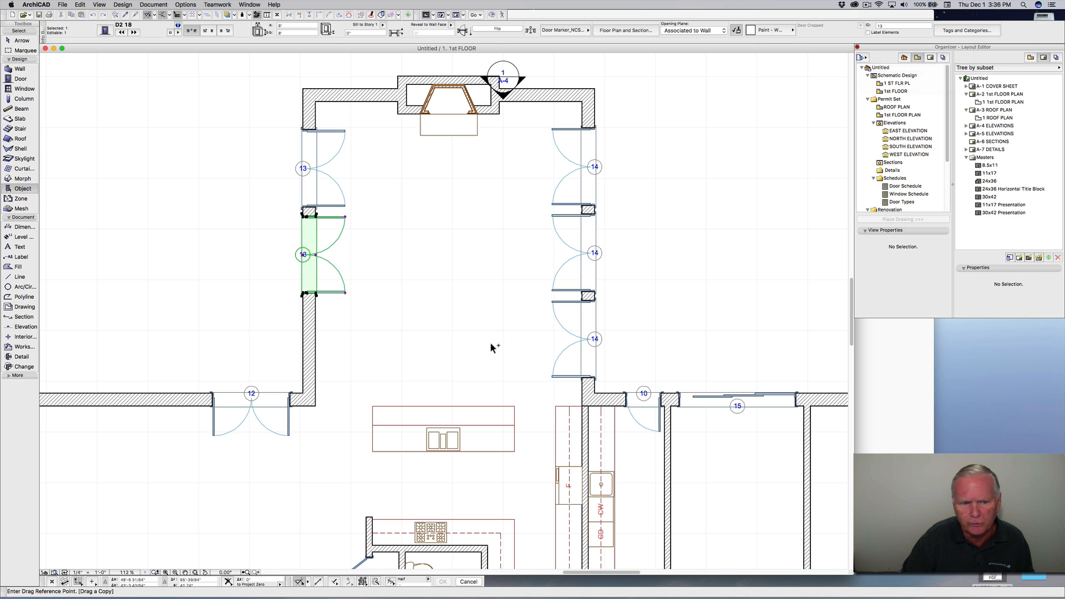
left_click(303, 256)
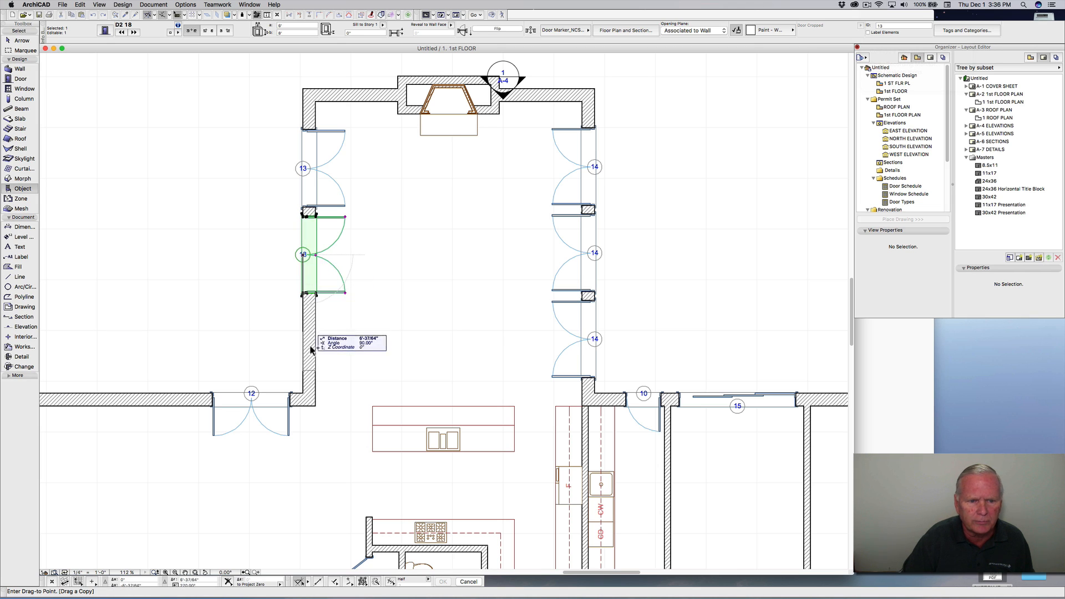
left_click(595, 339)
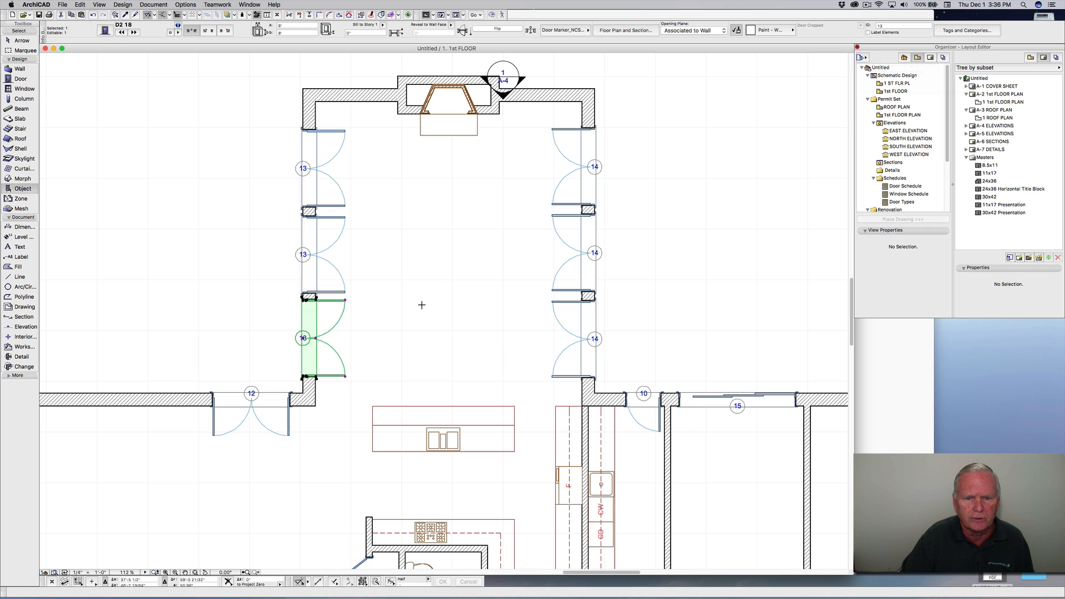
key("Escape")
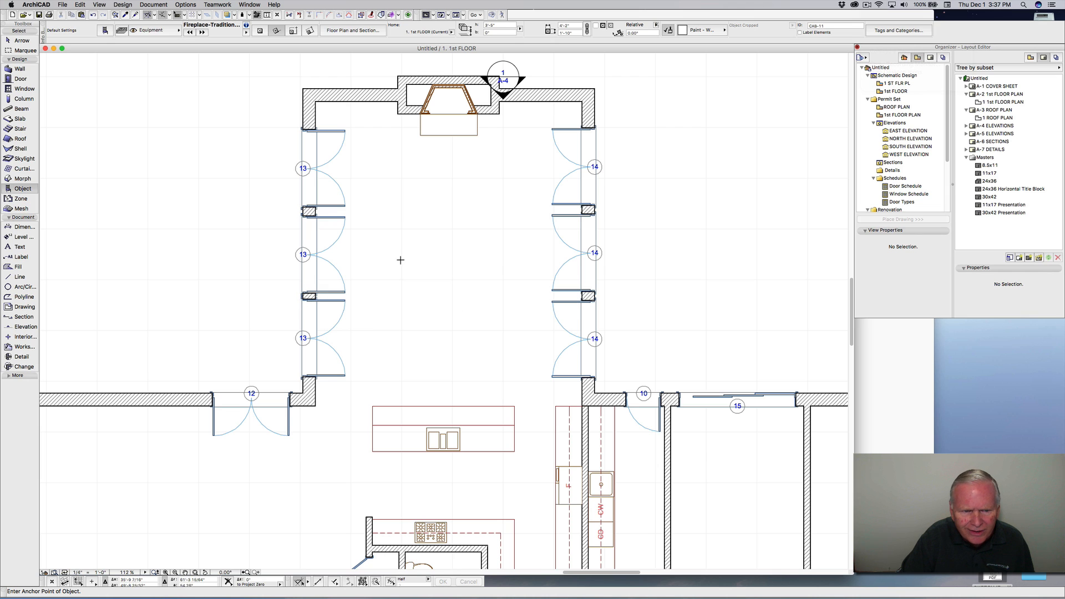
left_click(93, 15)
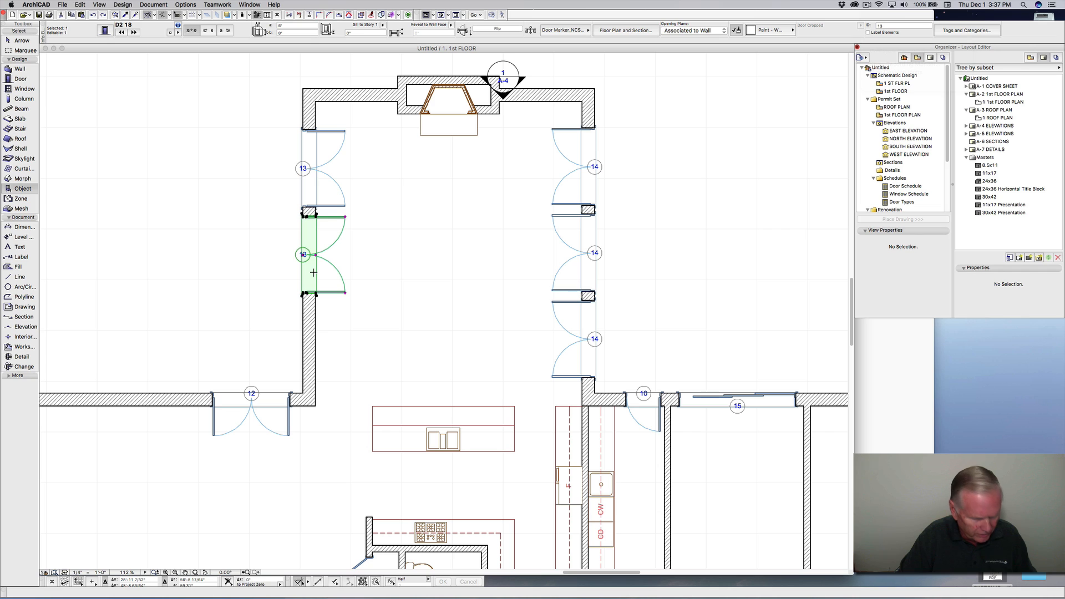
Step: Move the lower double door 13 down its wall until its center aligns with the lowest door 14 opposite
key("super+d")
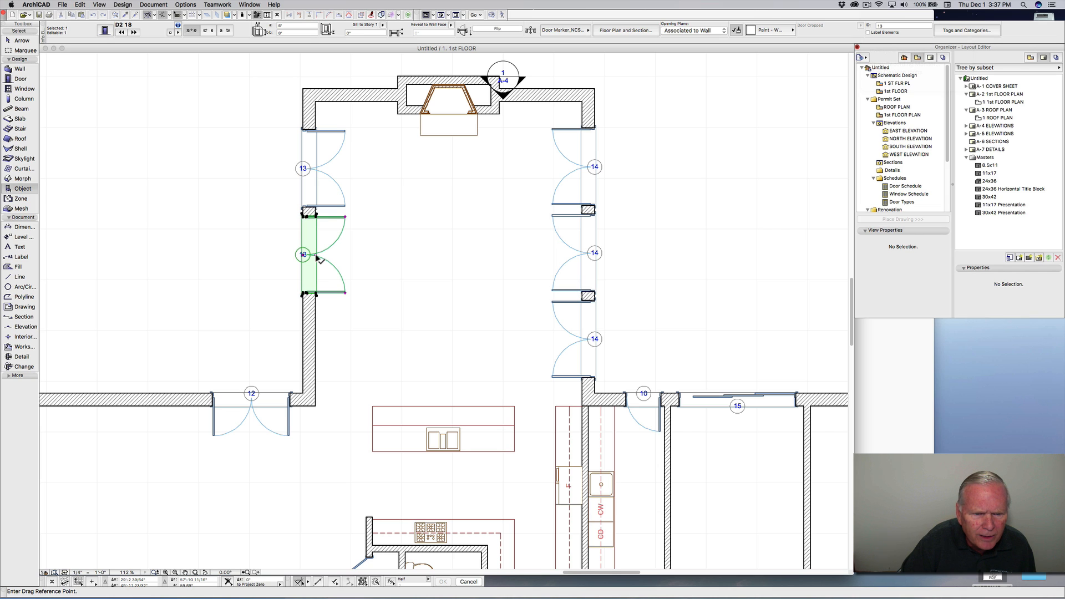
left_click(316, 255)
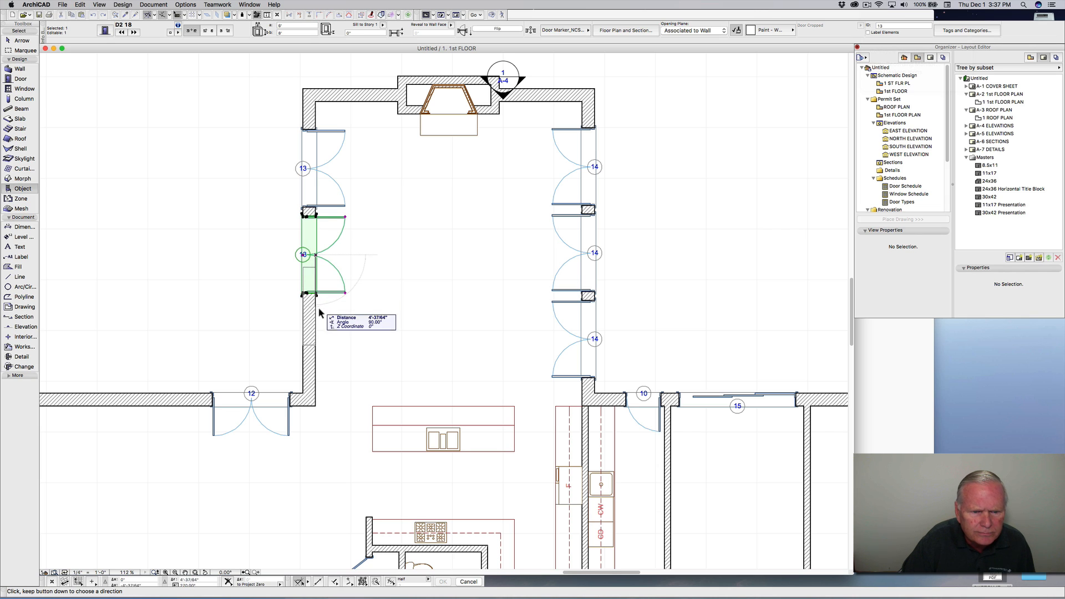
left_click(582, 340)
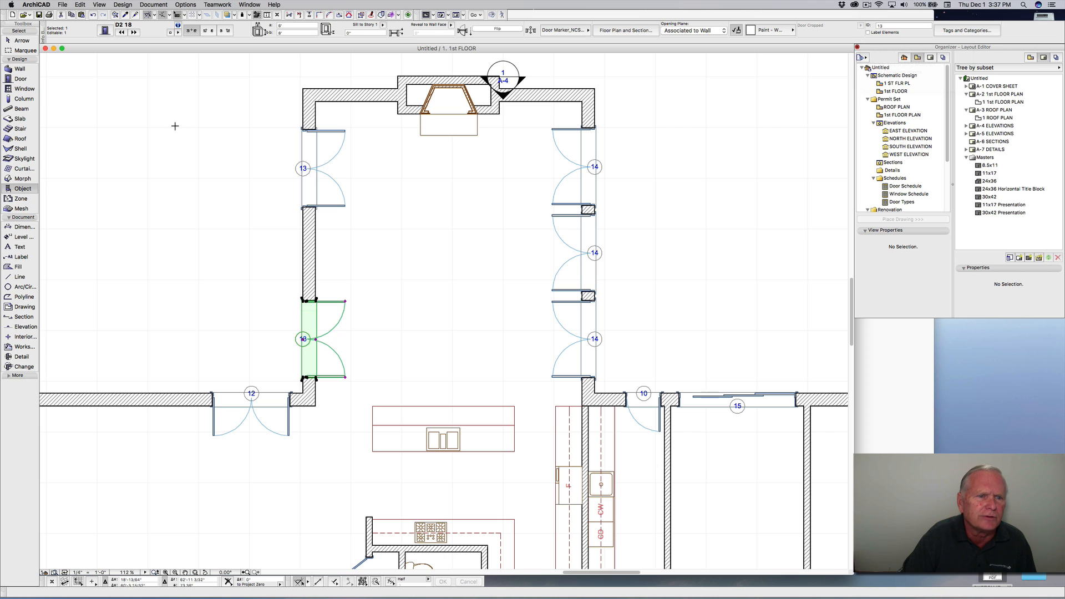
Step: Drag a copy of the moved double door up the same wall, centered level with the middle door 14 opposite
right_click(370, 295)
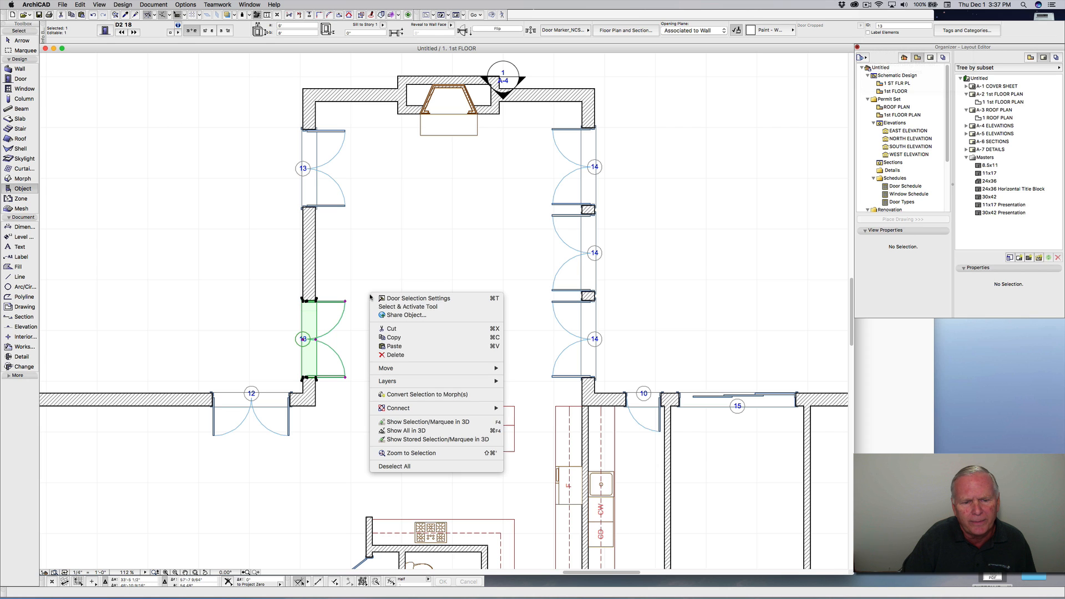
mouse_move(402, 368)
left_click(534, 410)
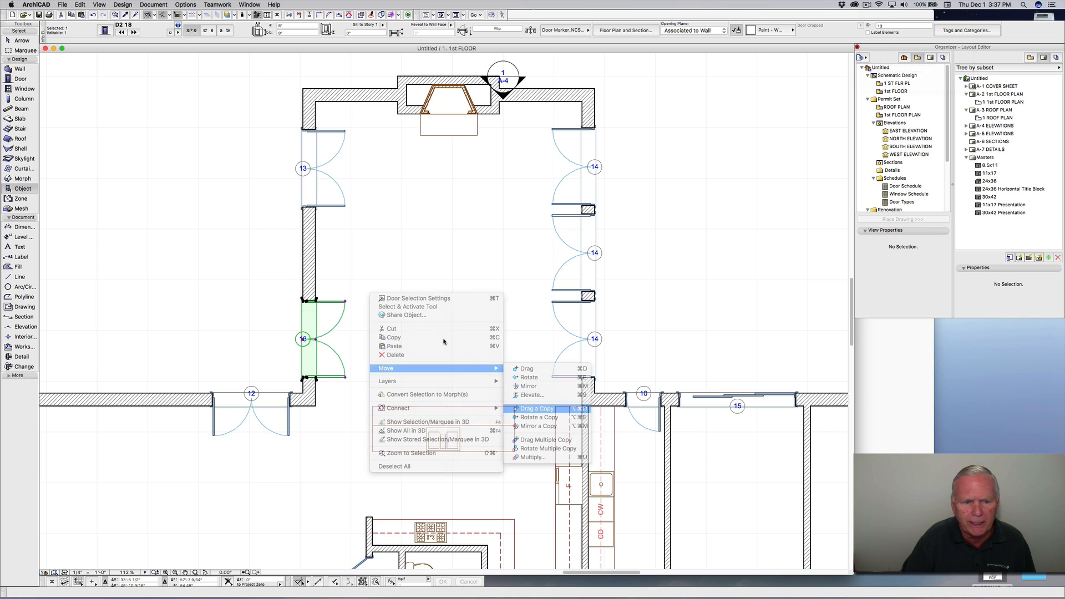
left_click(315, 339)
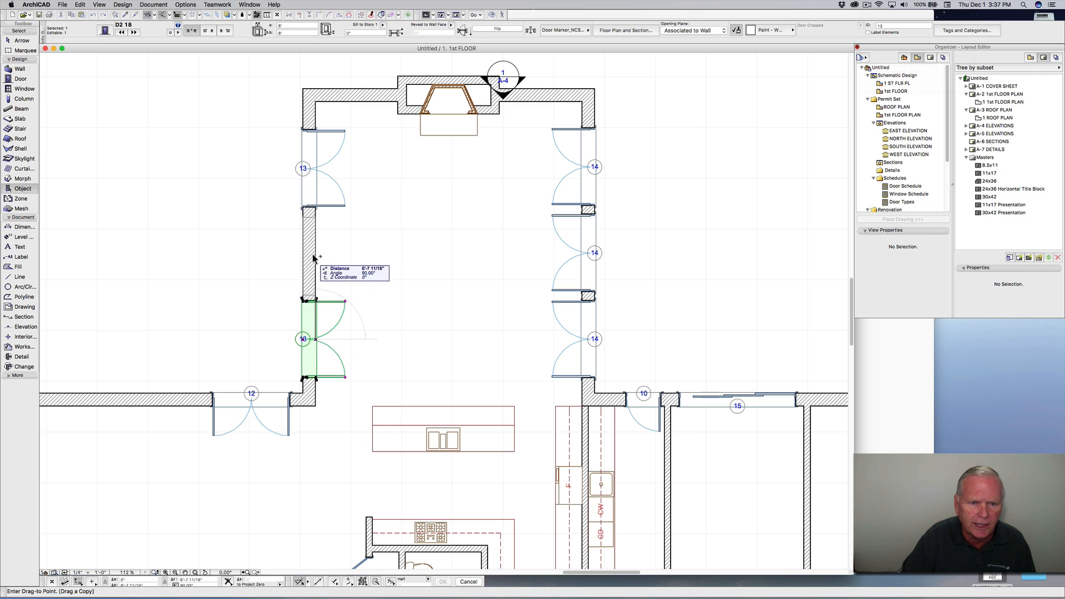
left_click(582, 253)
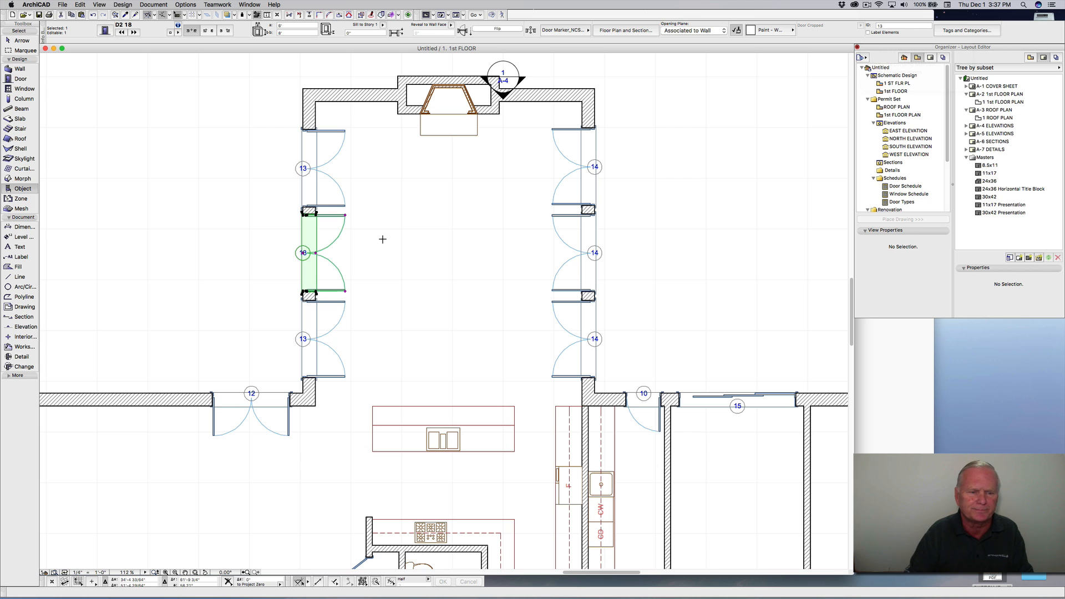
key("Escape")
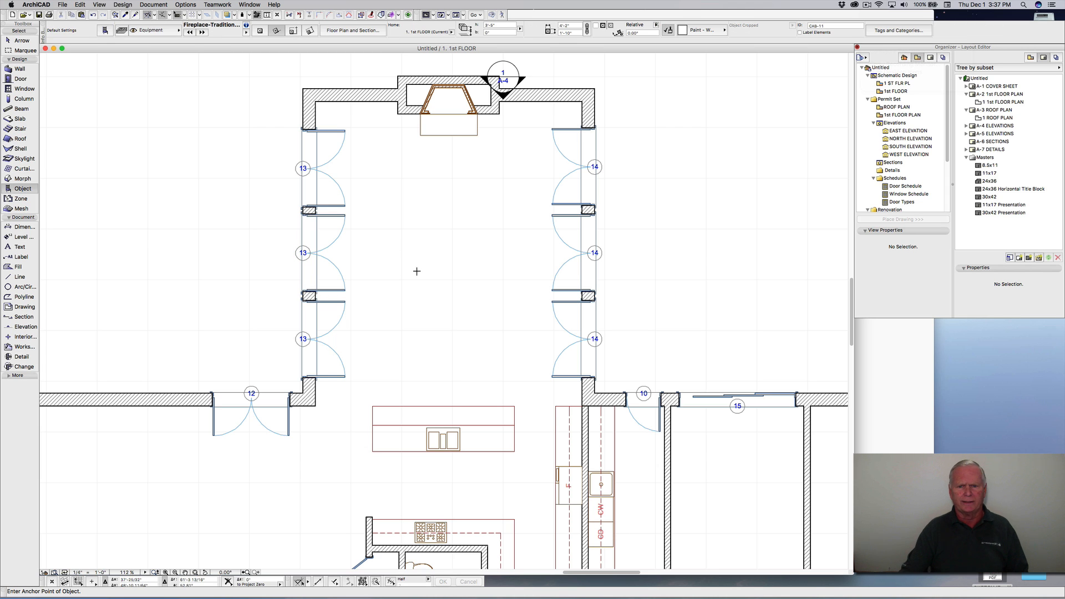
Step: Switch to SKETCH IE.pdf in Acrobat Pro to check the living room corners, and return to the ArchiCAD floor plan
scroll(405, 276, "down", 5)
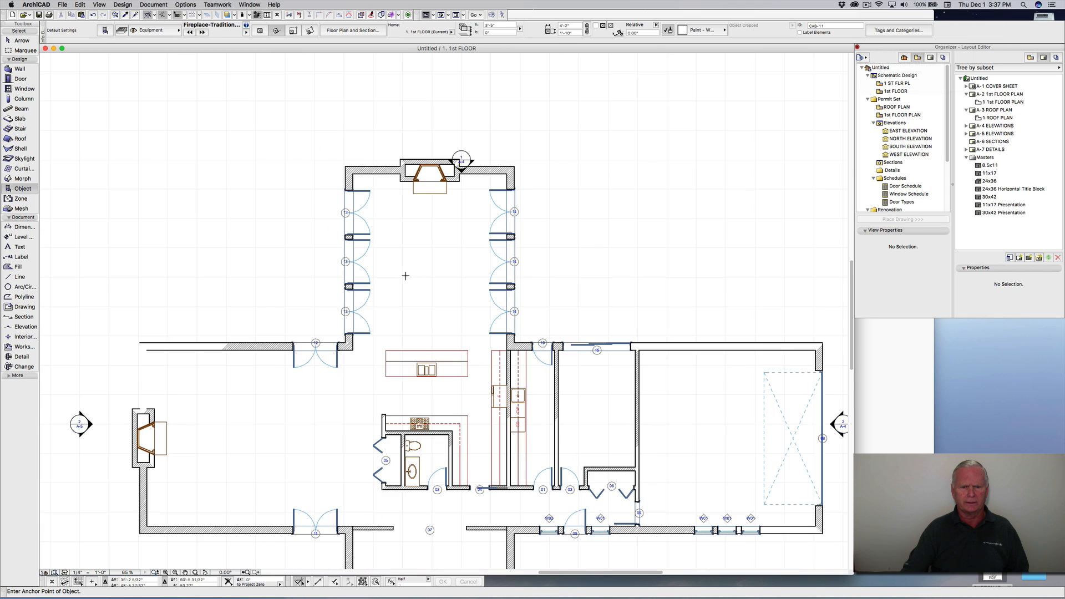
middle_click_drag(401, 302, 402, 221)
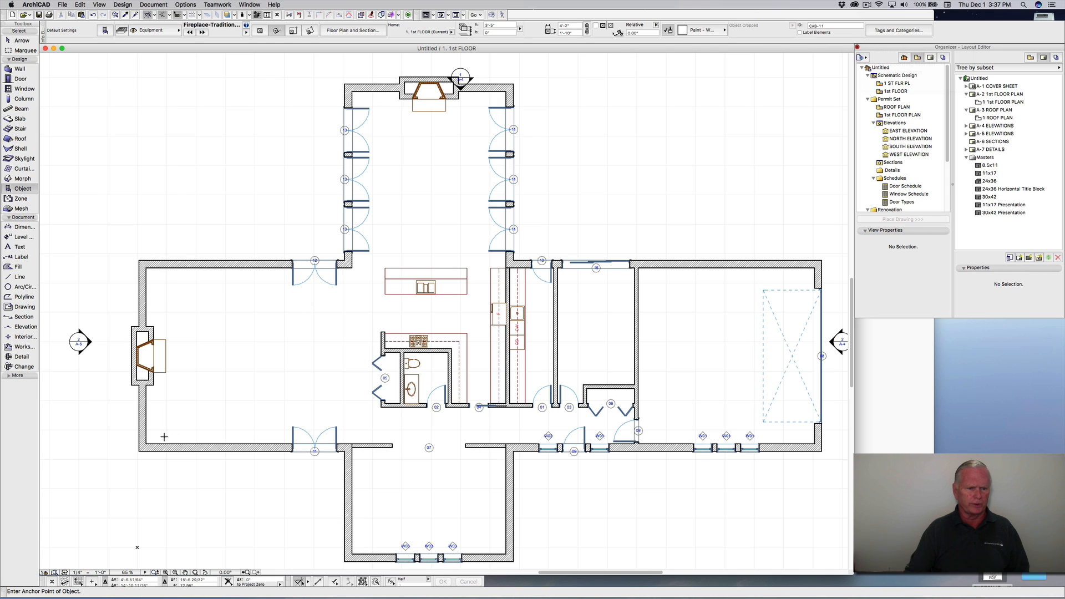
left_click(871, 430)
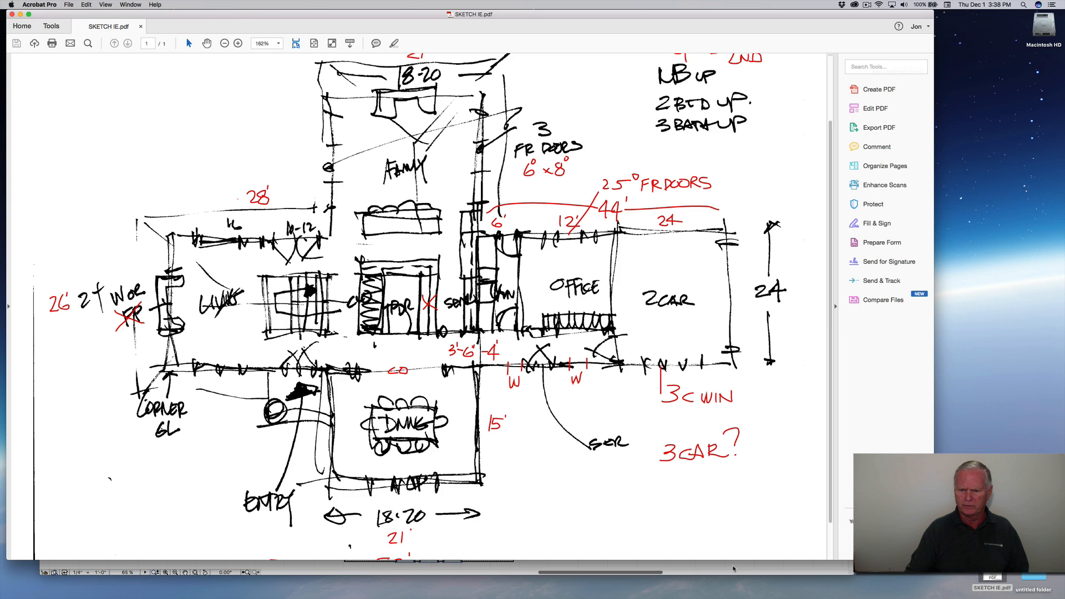
left_click(735, 571)
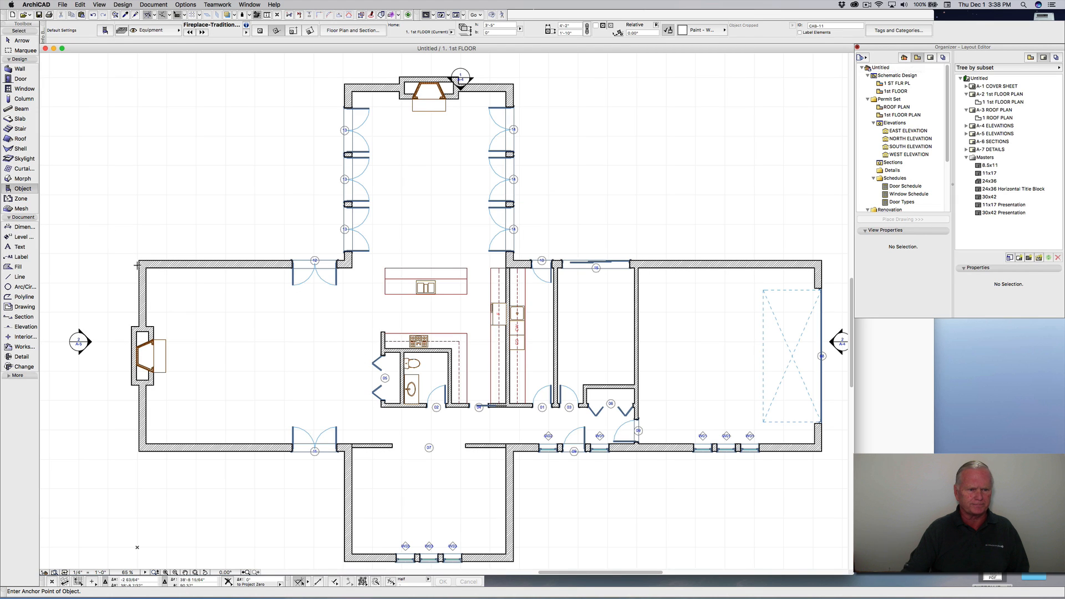
Step: Configure the default W Fixed 18 corner window as 6' wide and 7' high, header at 9', with 2D Detail Level Detailed
left_click(14, 376)
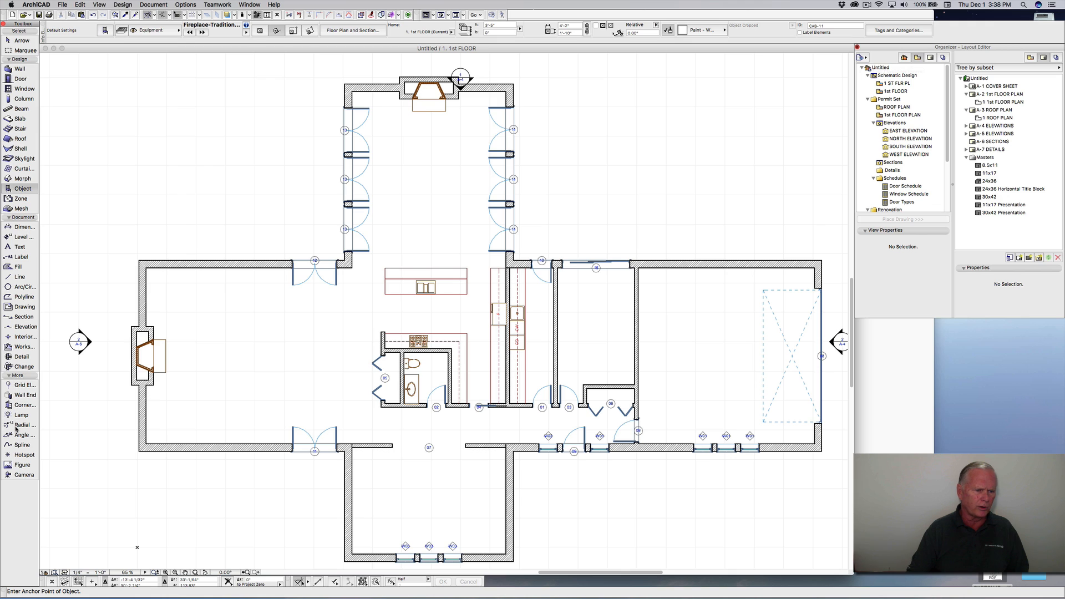
left_click(21, 405)
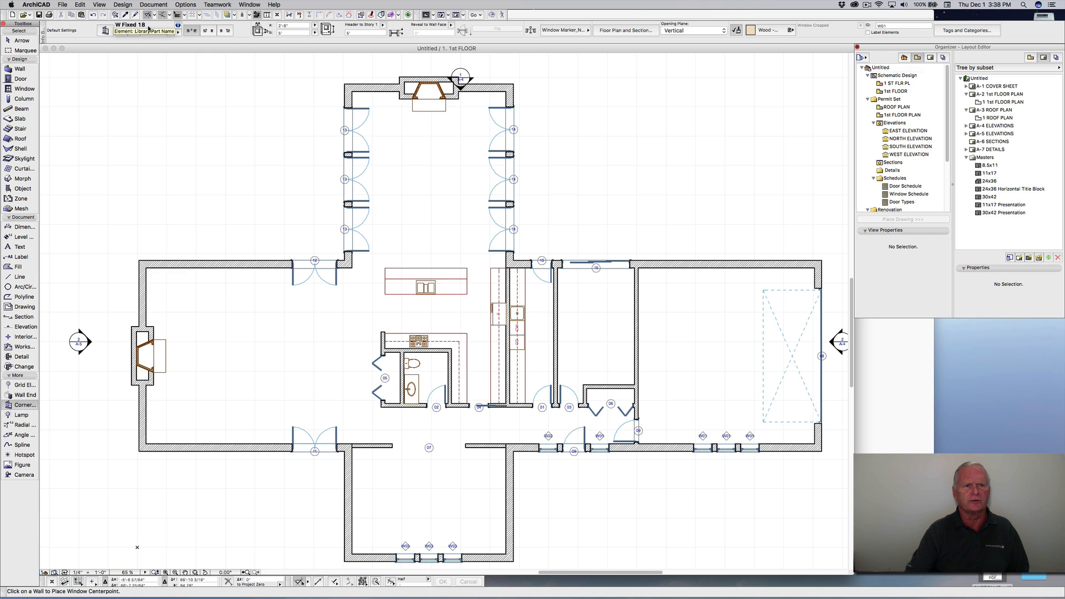
left_click(105, 31)
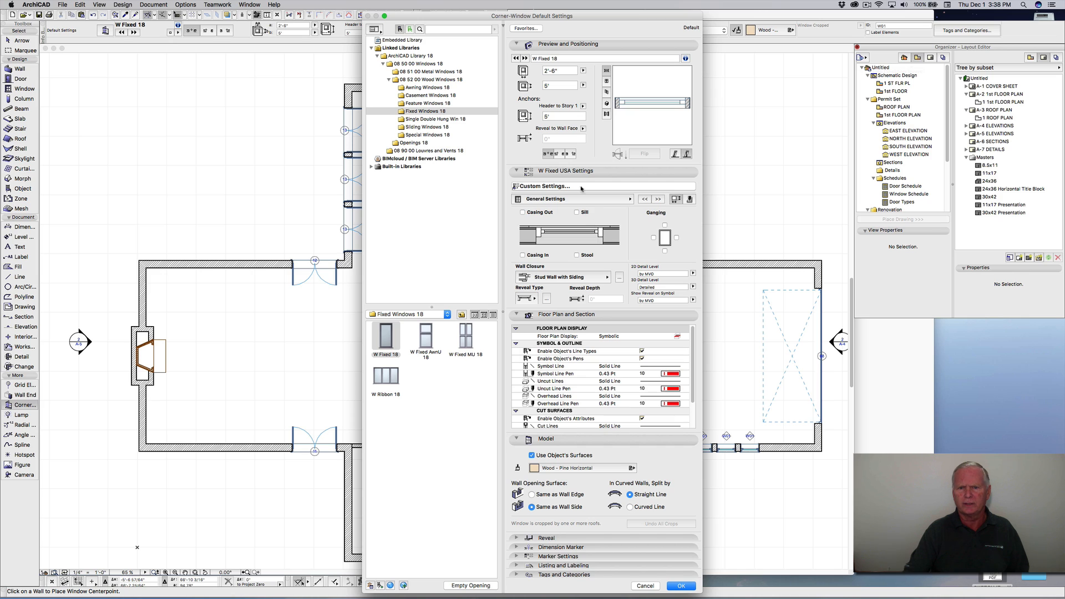
left_click(560, 71)
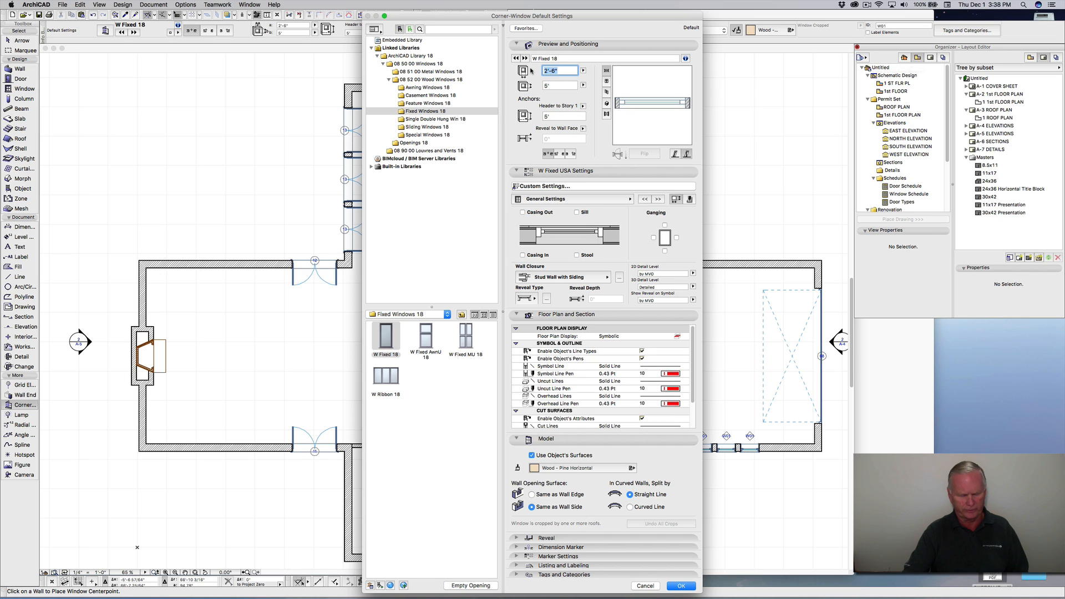
type("6")
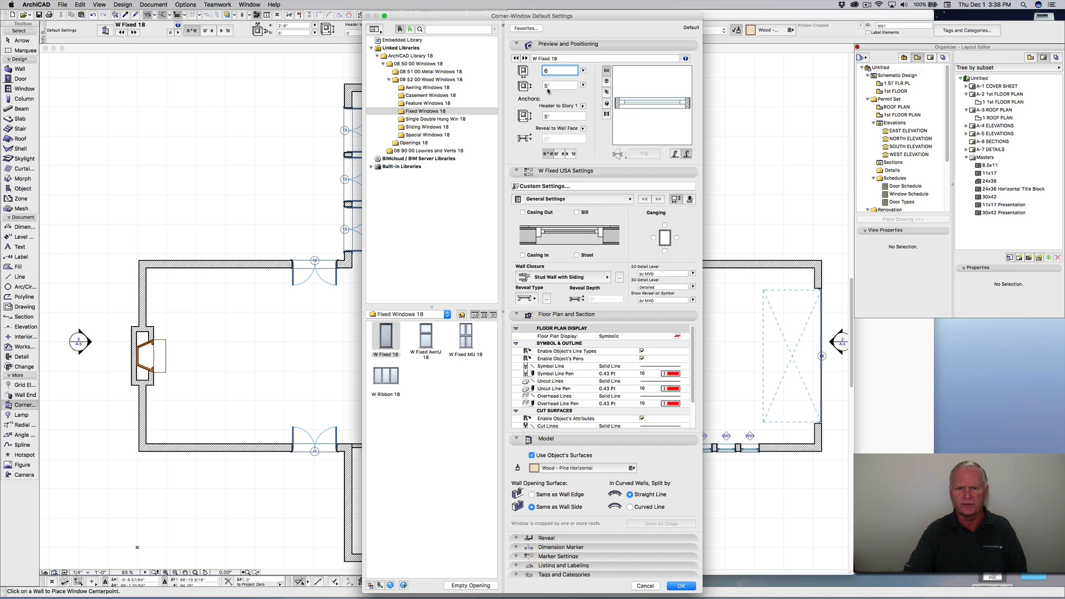
key("Tab")
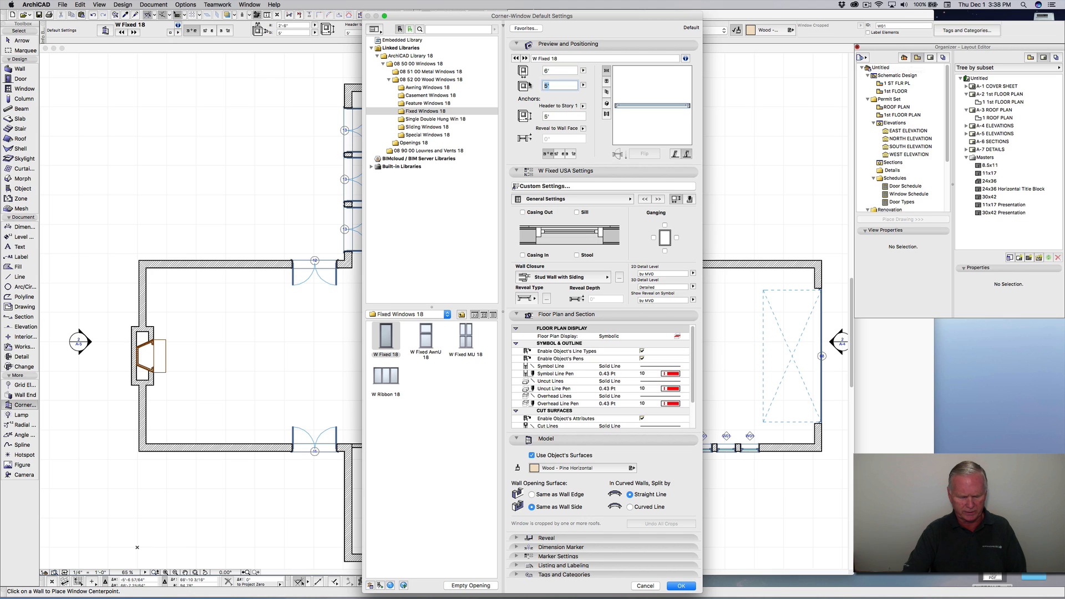
type("7")
key("Tab")
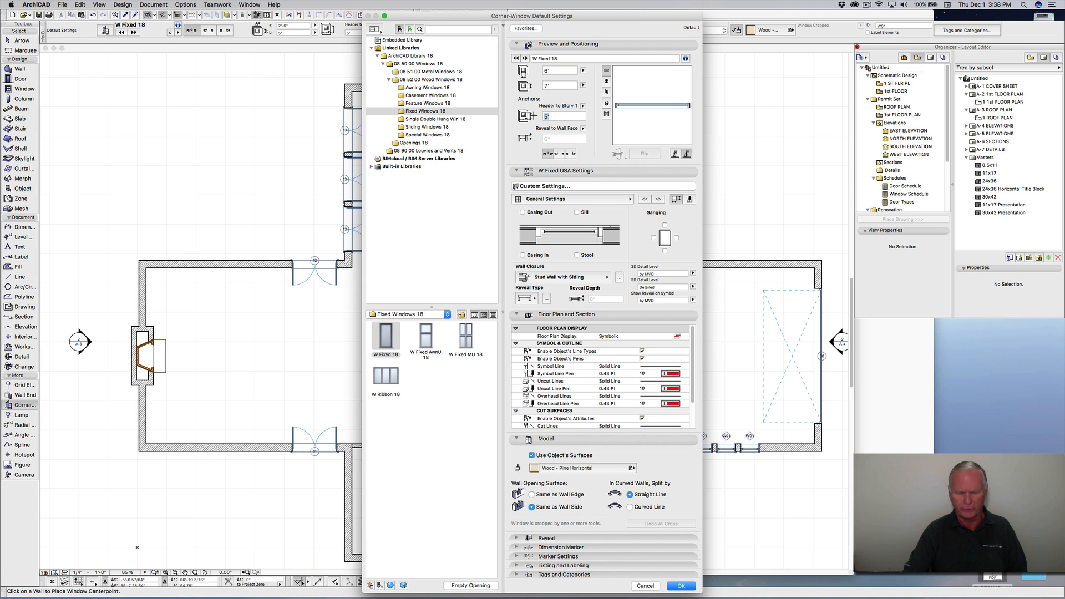
type("9")
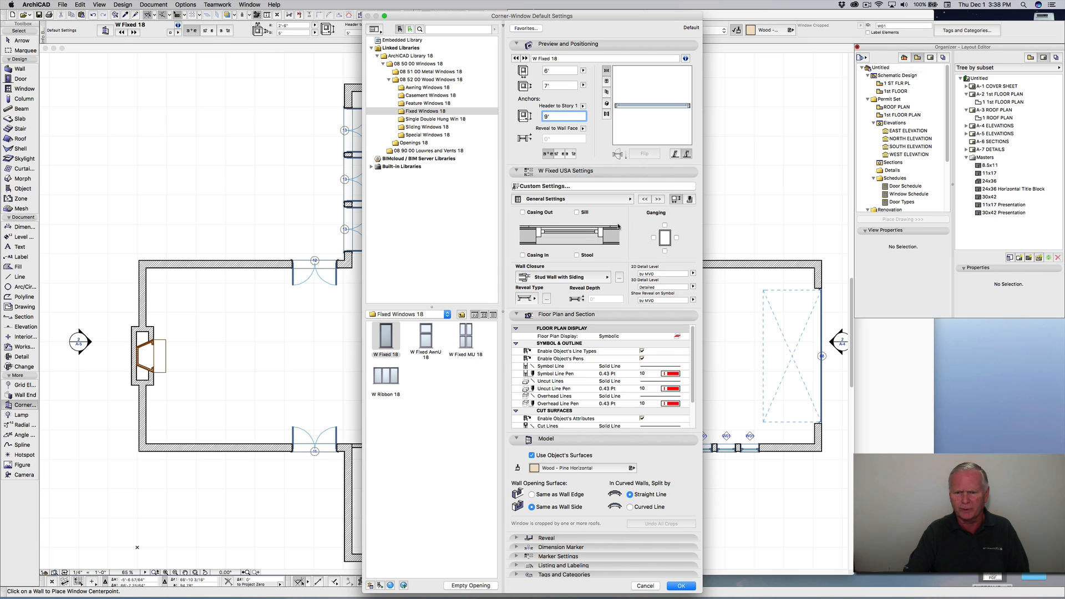
left_click(693, 274)
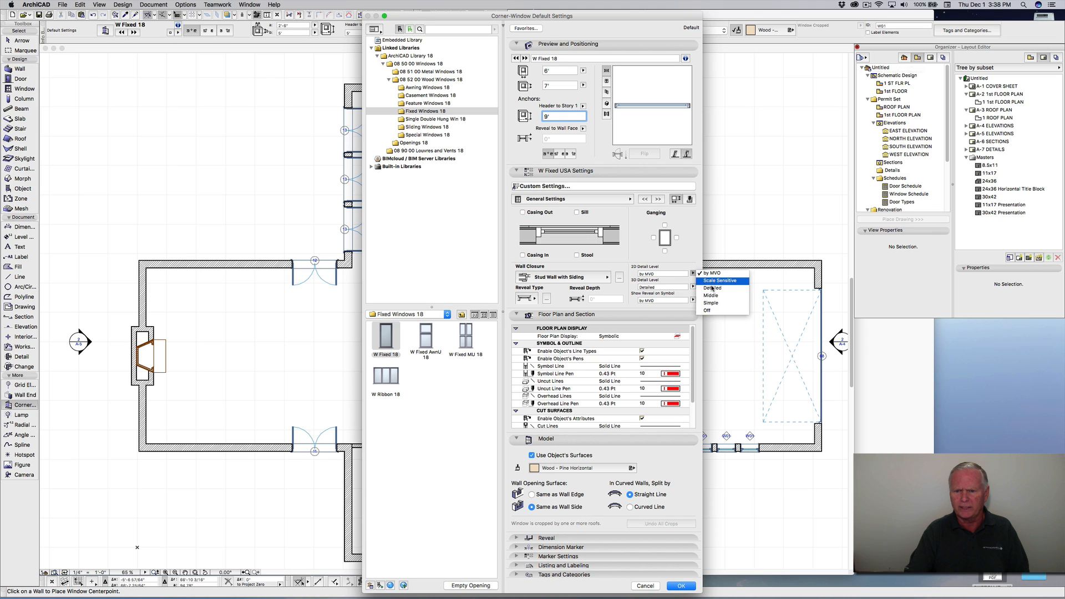
left_click(674, 259)
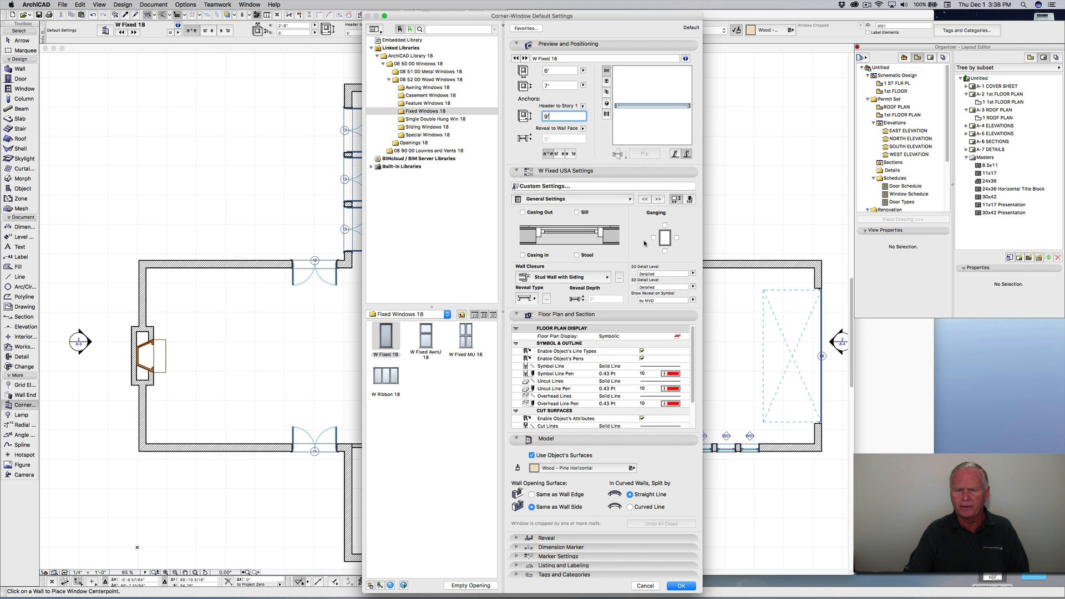
Step: Set the corner window's connection type to Glass by temporarily enabling Custom Corner Left, leave both custom corners off, and accept the settings
left_click(629, 199)
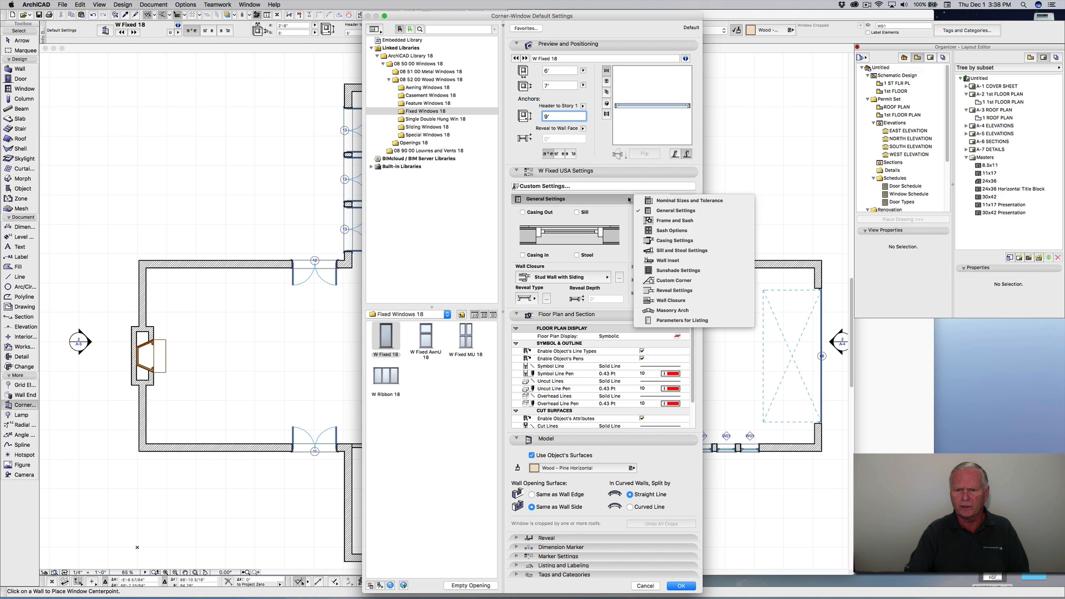
left_click(669, 281)
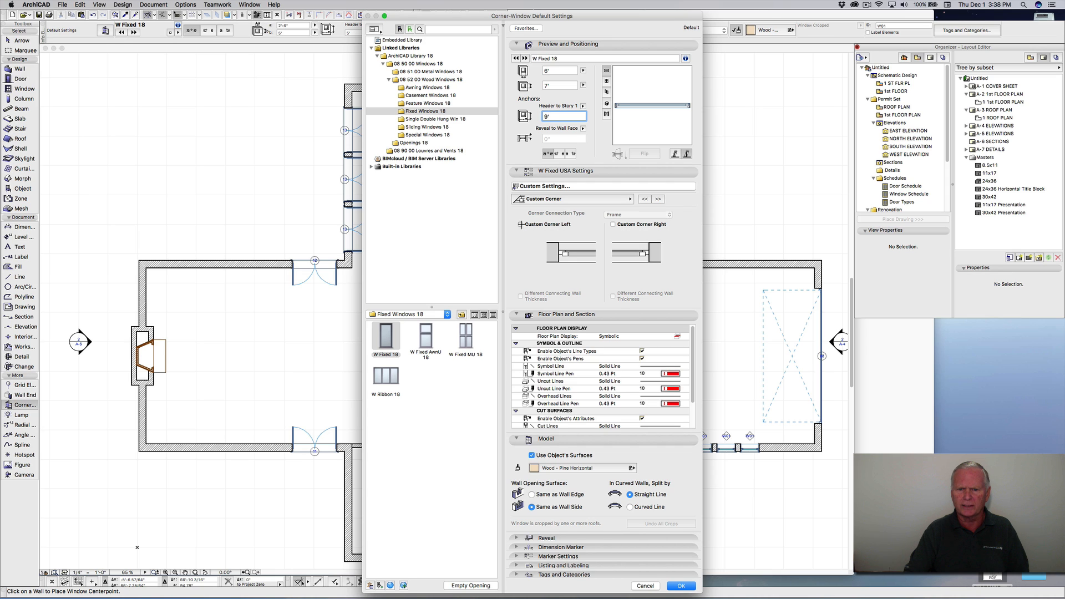
left_click(520, 224)
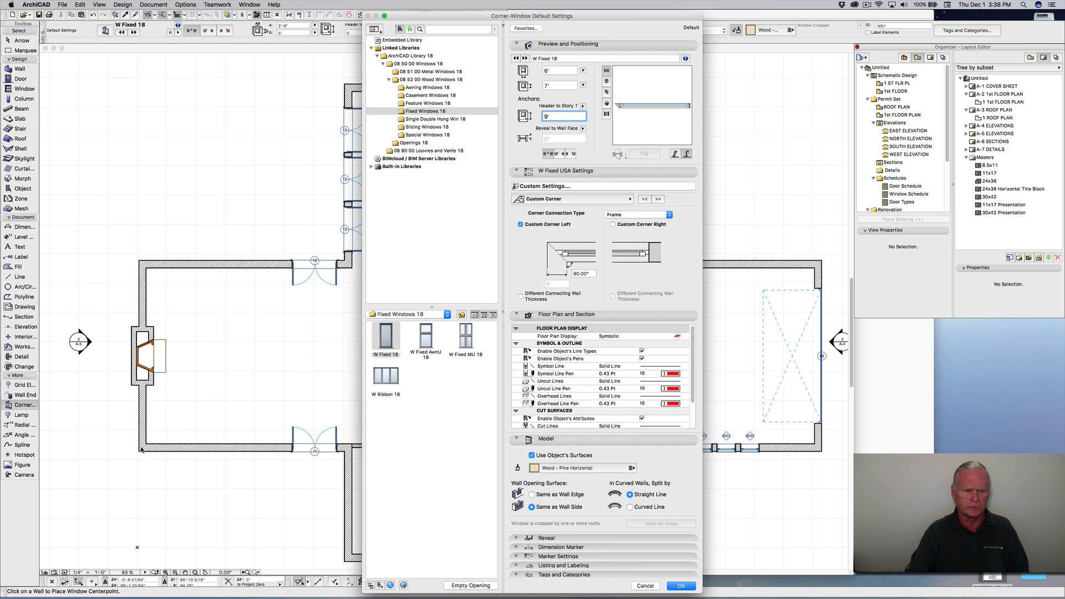
left_click(669, 215)
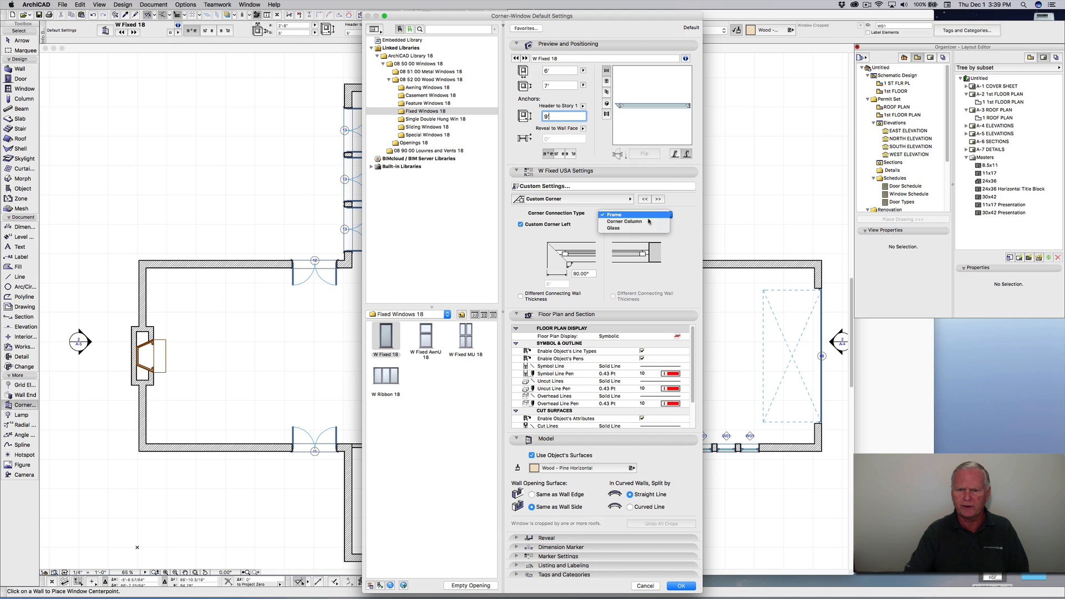
left_click(617, 228)
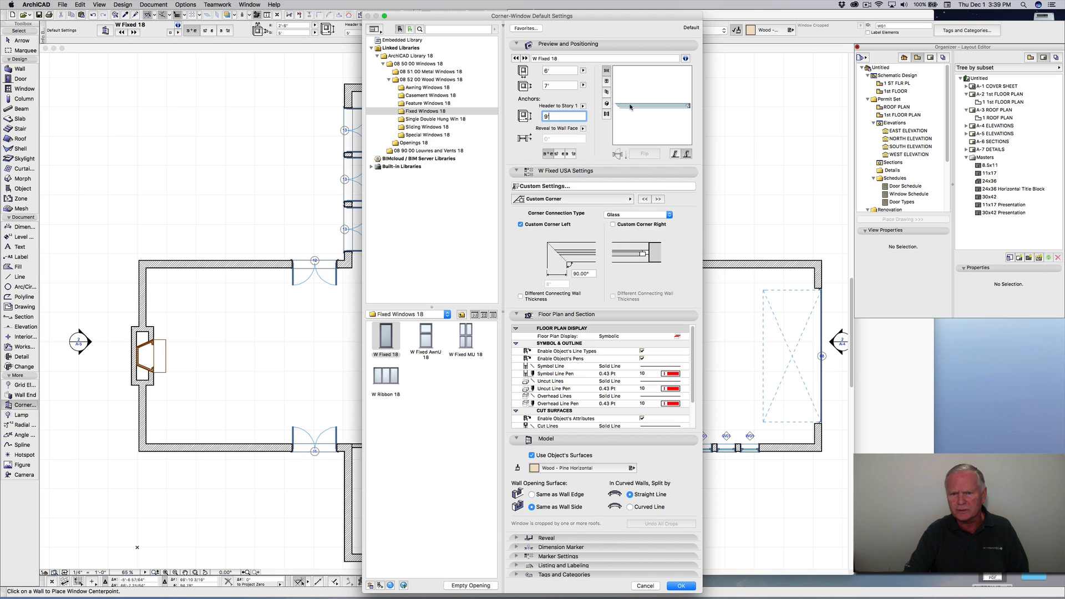
left_click(521, 225)
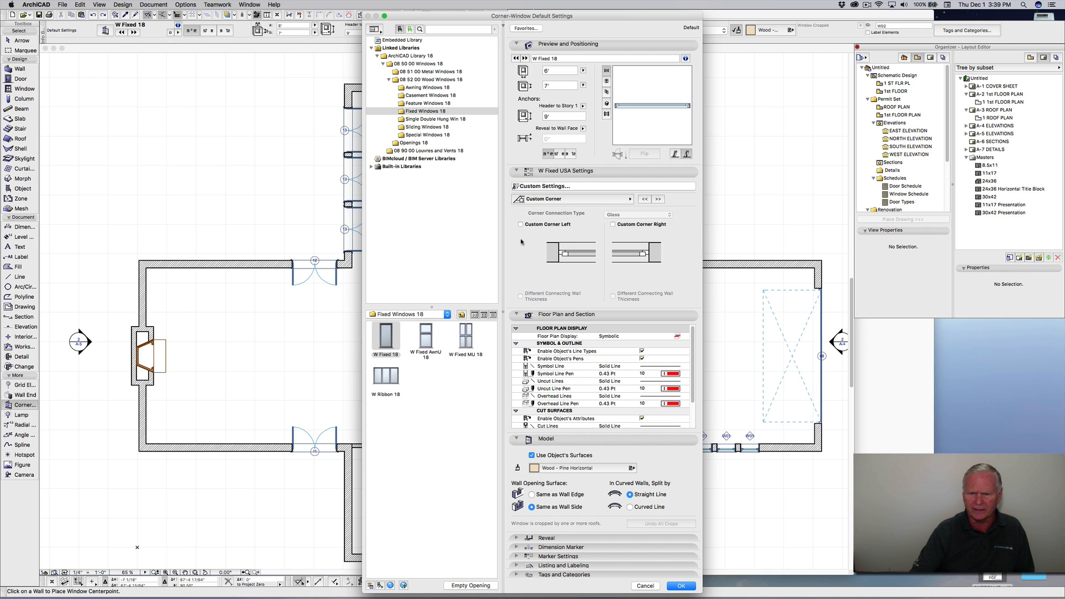
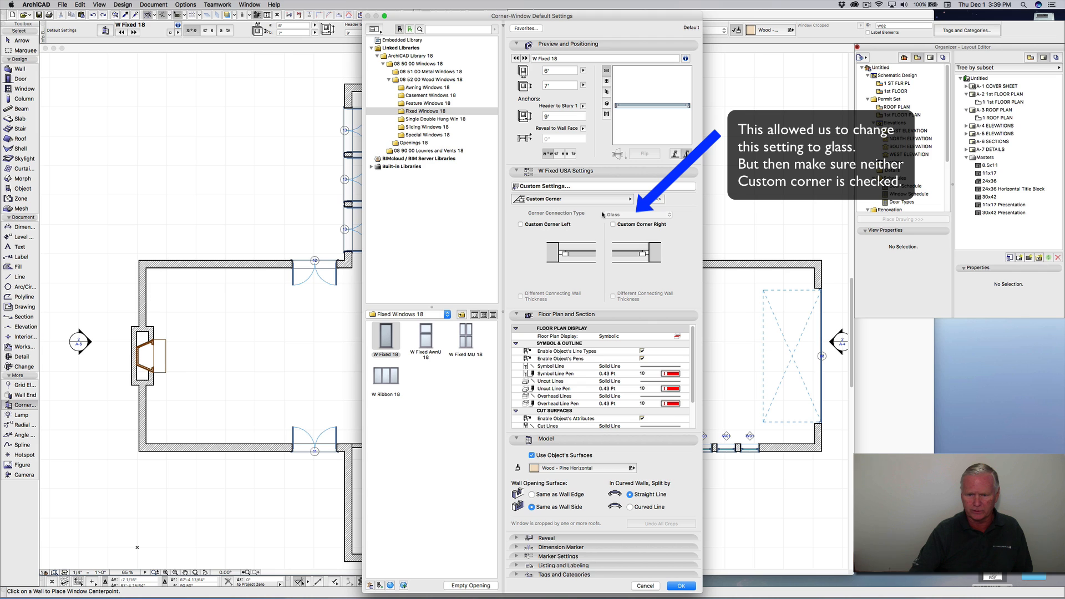
left_click(681, 586)
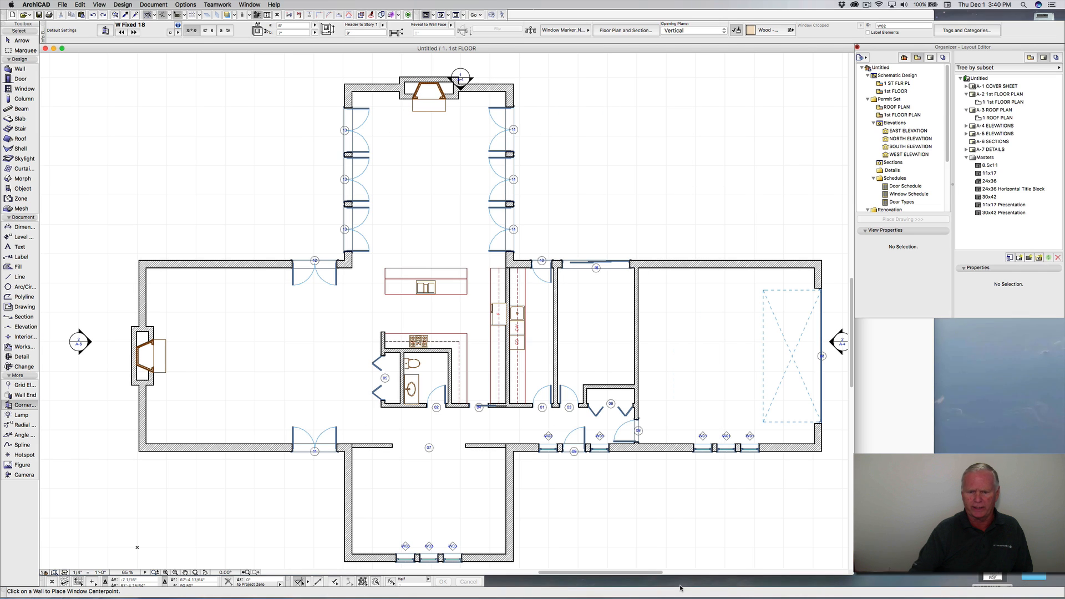
Step: Place glass corner windows at the living room's two outer corners, on both sides of the fireplace wall, facing outward
left_click(169, 451)
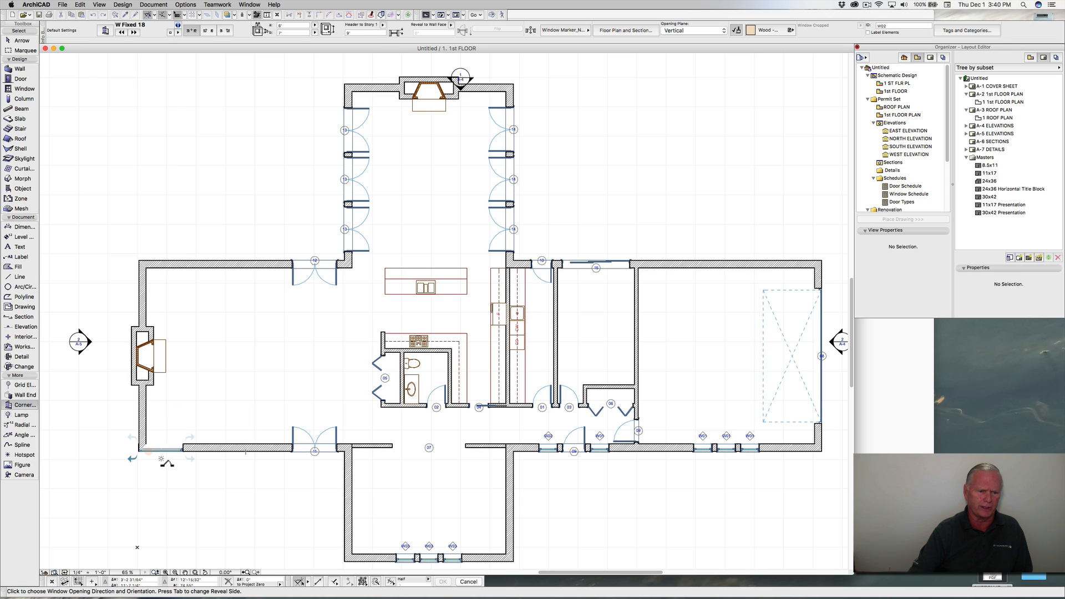
left_click(168, 464)
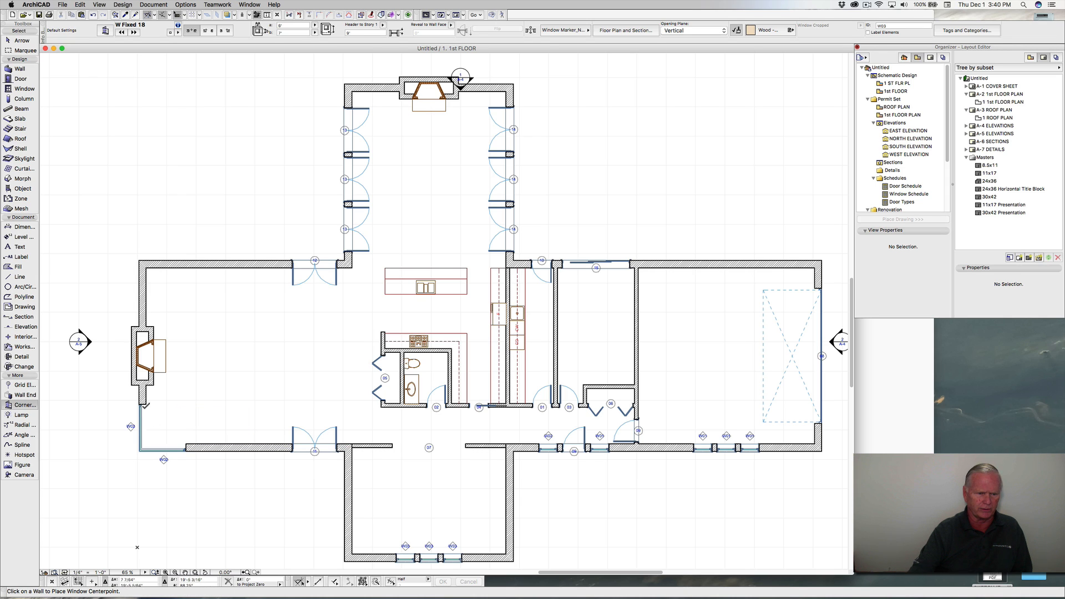
scroll(145, 448, "up", 3)
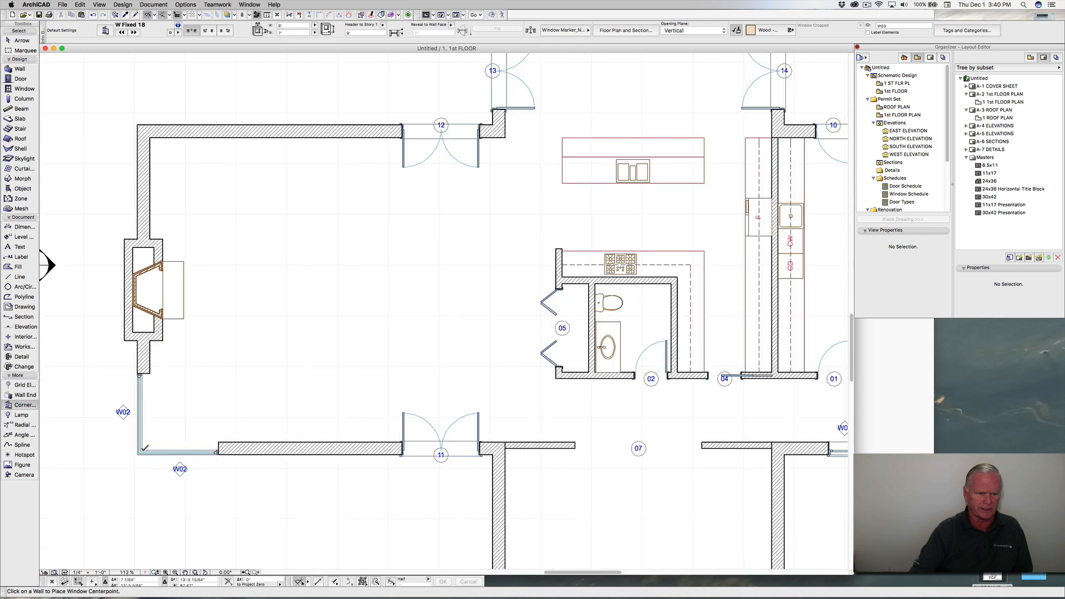
scroll(146, 448, "up", 3)
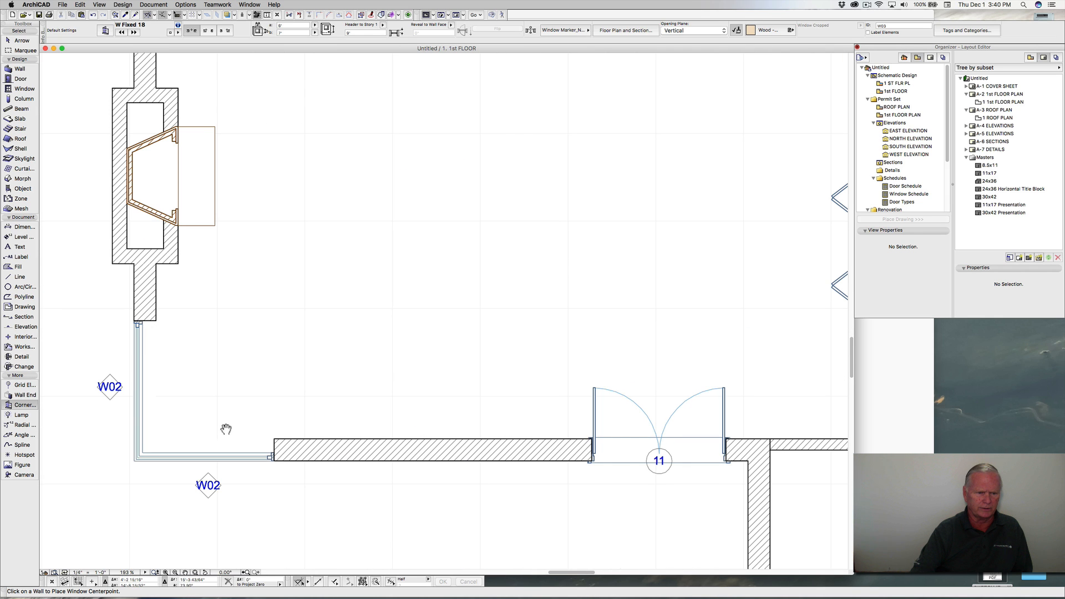
scroll(245, 478, "down", 4)
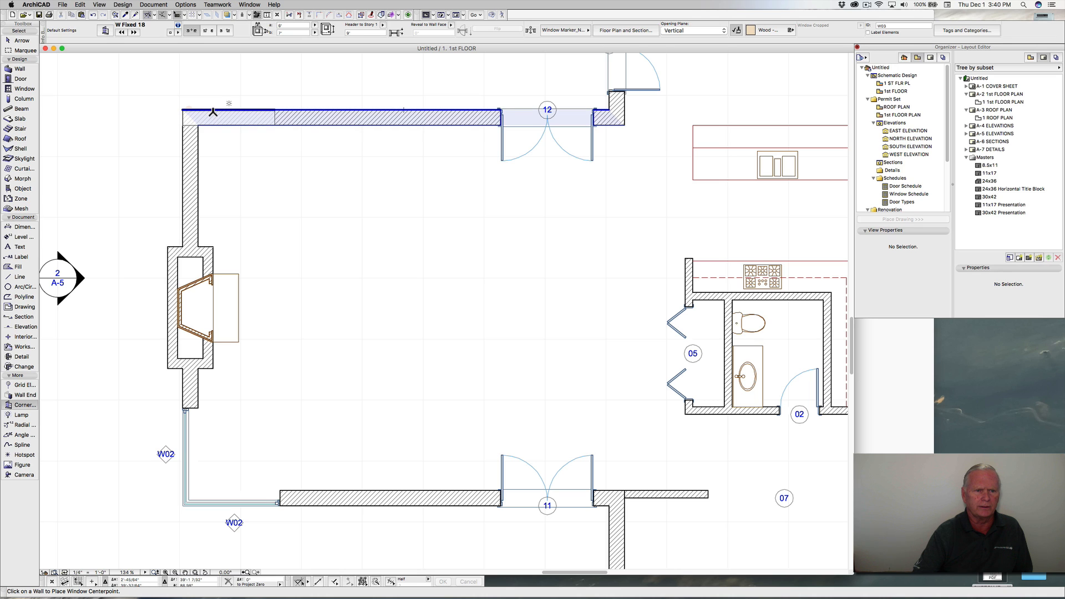
left_click(212, 113)
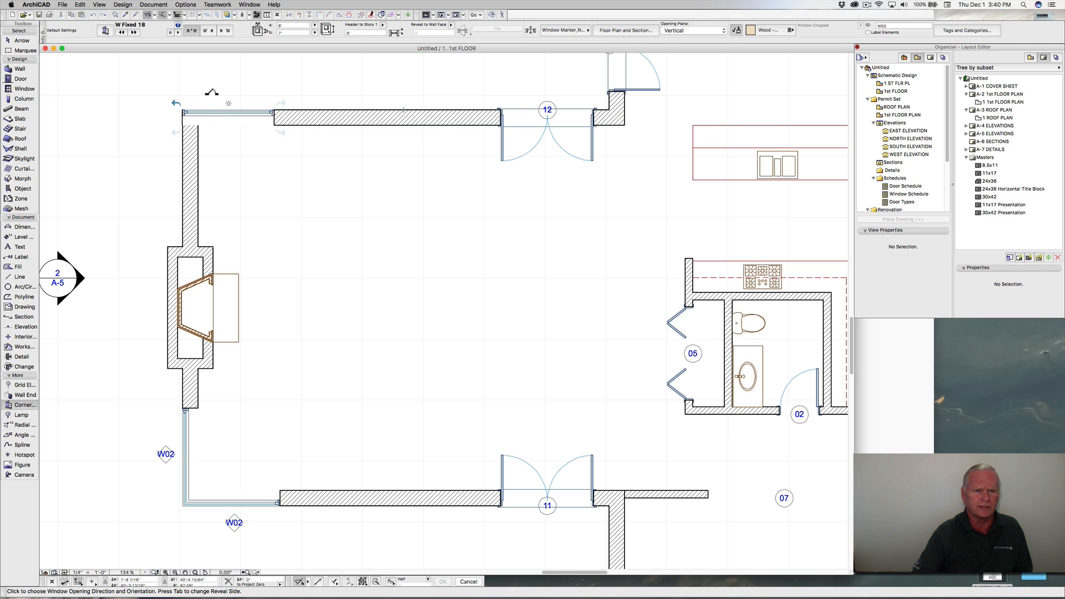
left_click(211, 93)
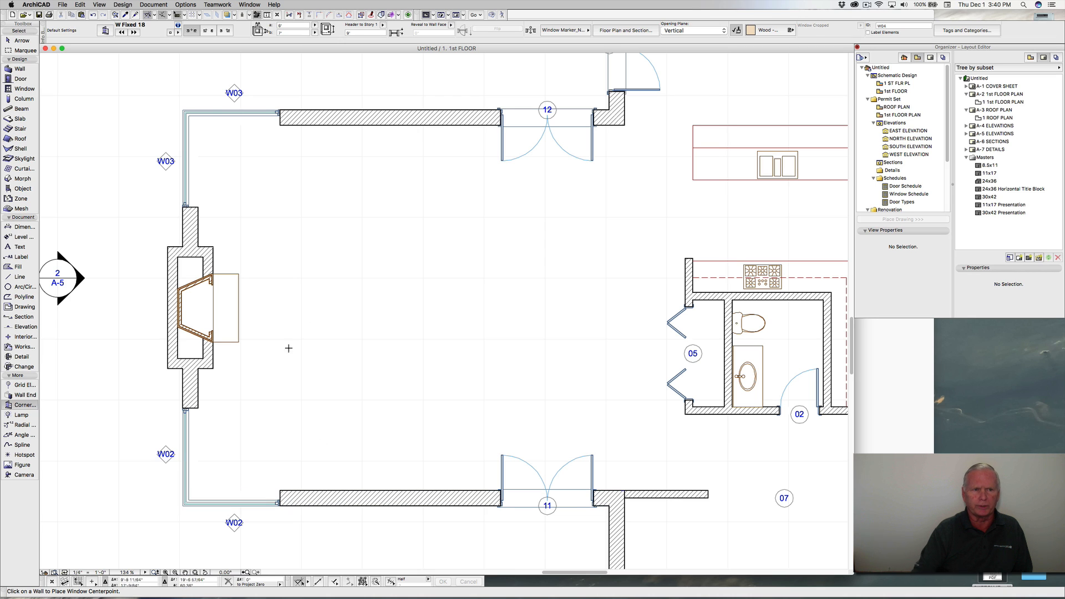
Step: Check the default corner window settings, then choose W Fixed 18 from Fixed Windows 18 as the default regular window
left_click(105, 31)
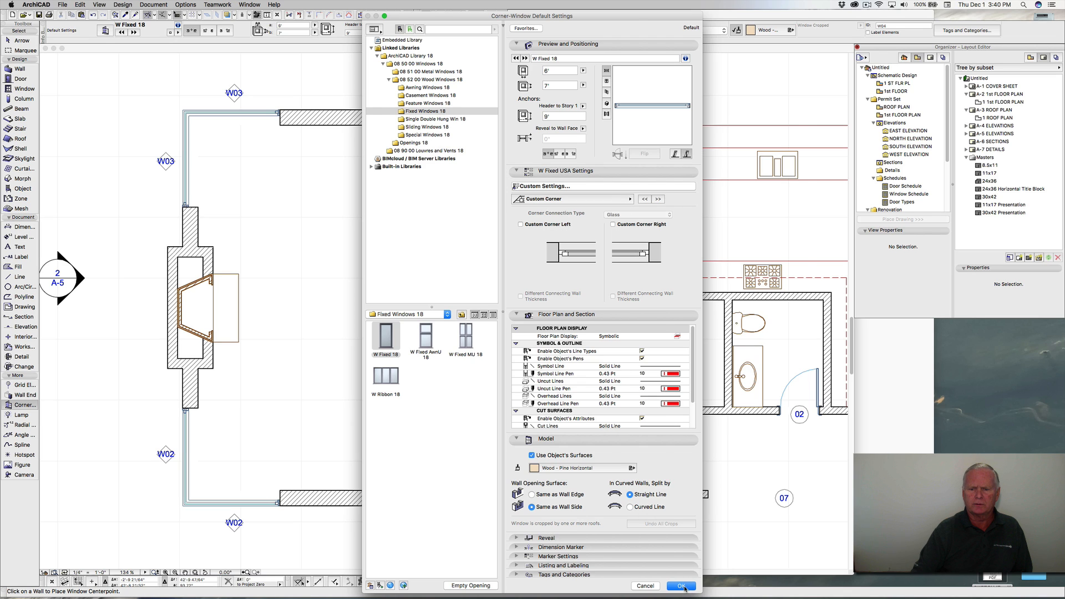
left_click(687, 586)
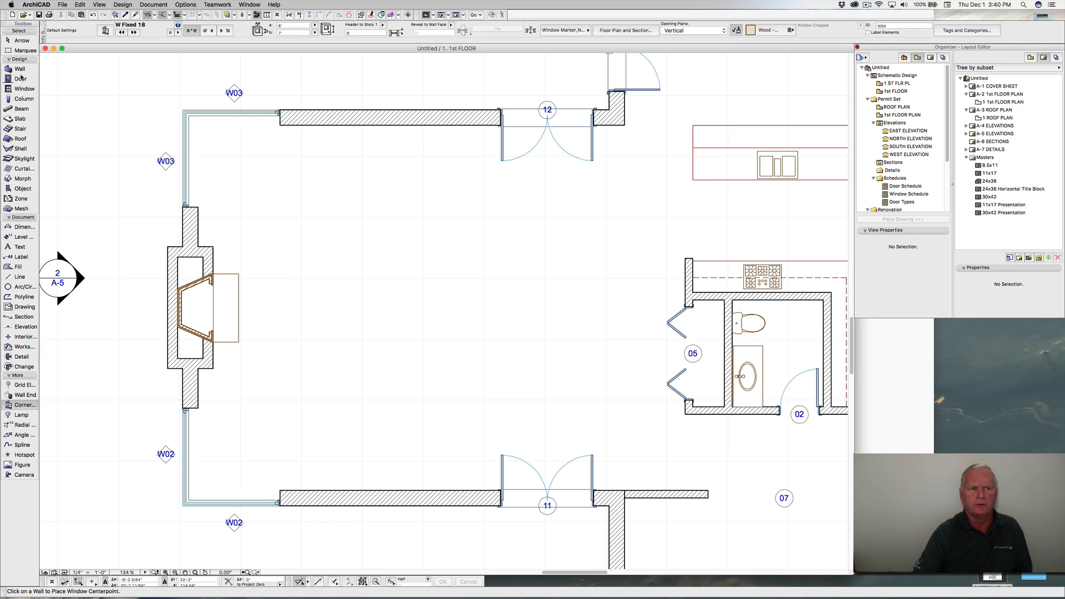
left_click(24, 88)
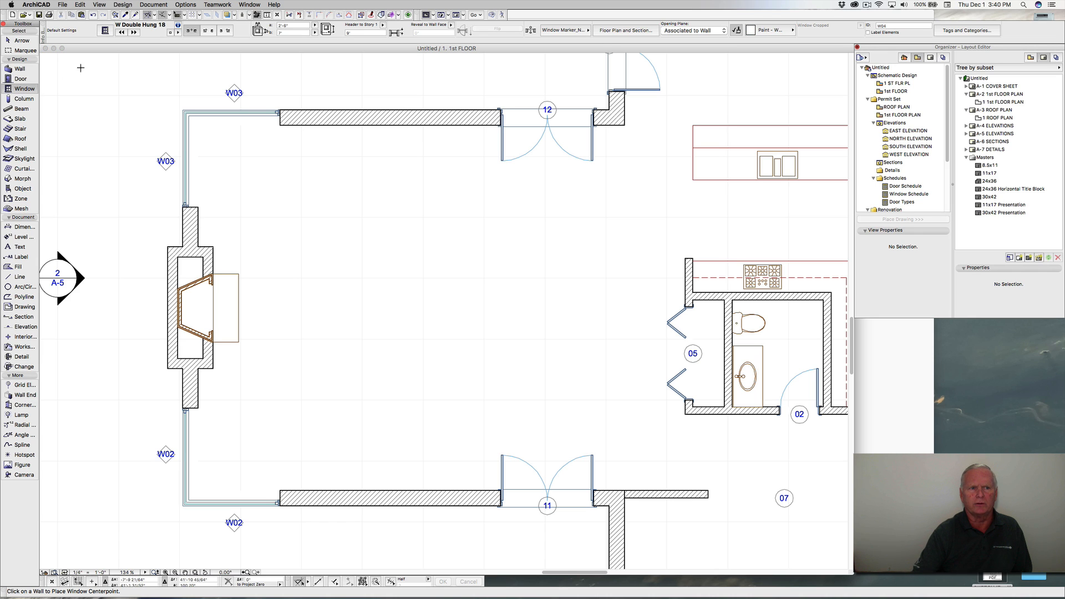
left_click(104, 30)
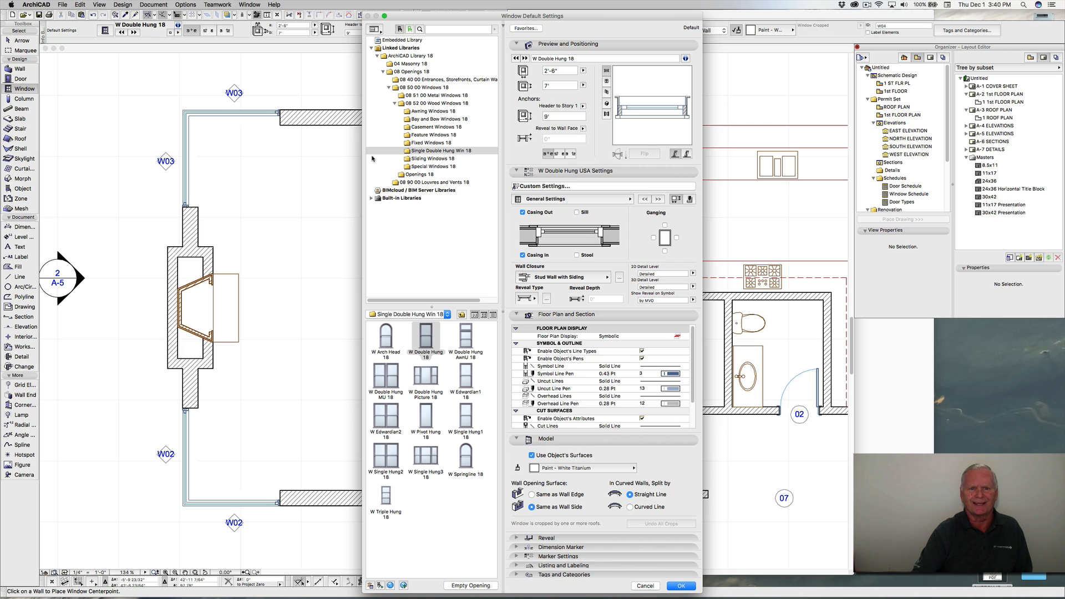
left_click(424, 143)
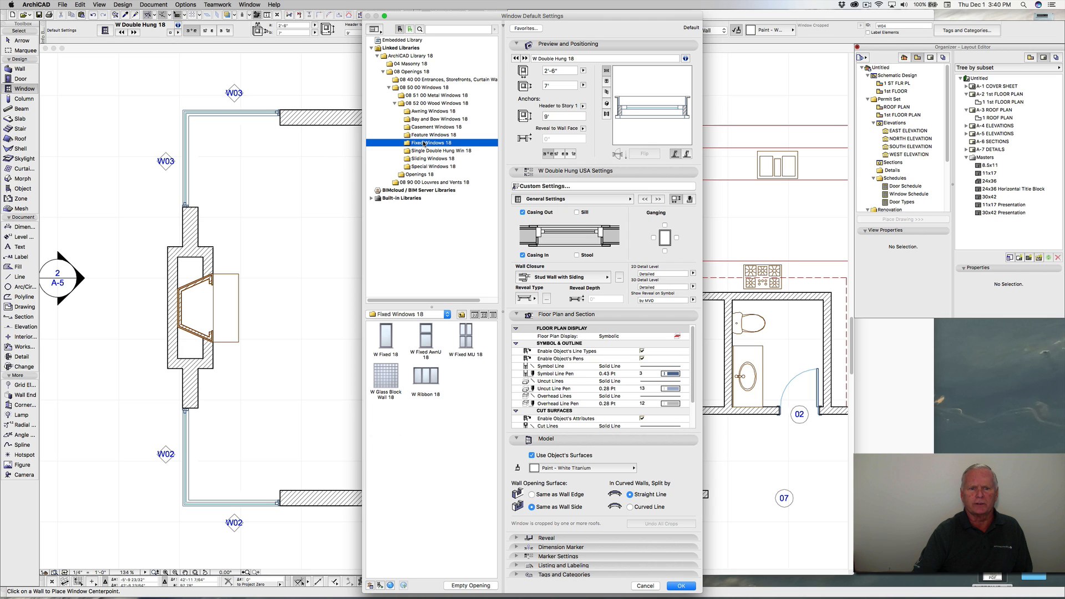
left_click(387, 336)
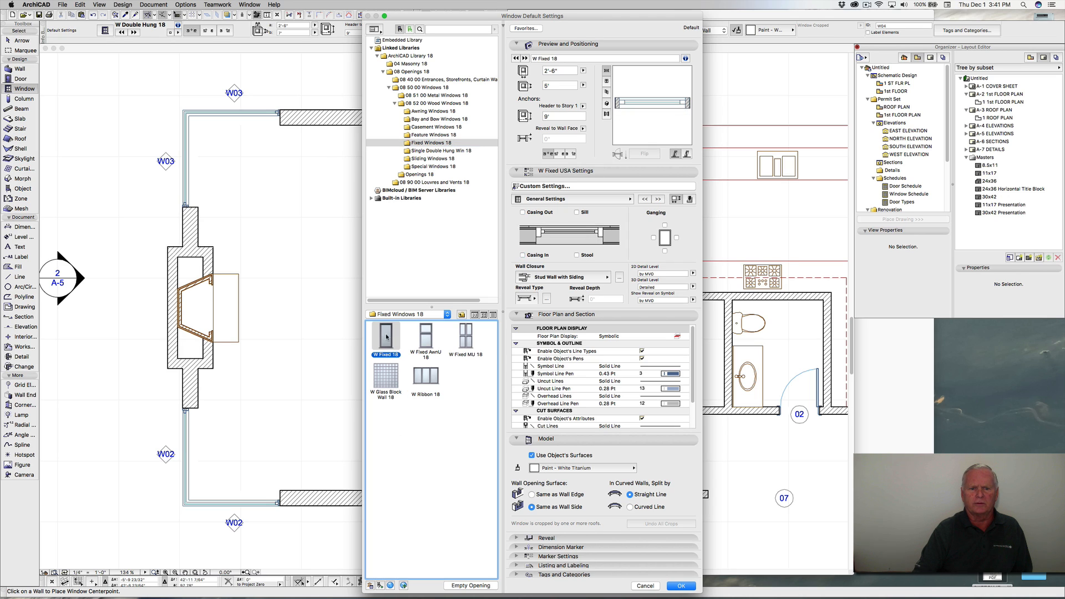
Step: Set the default fixed window to 6' wide and 7' high, header at 9', with 2D Detail Level Detailed, and accept
left_click(571, 71)
type("6")
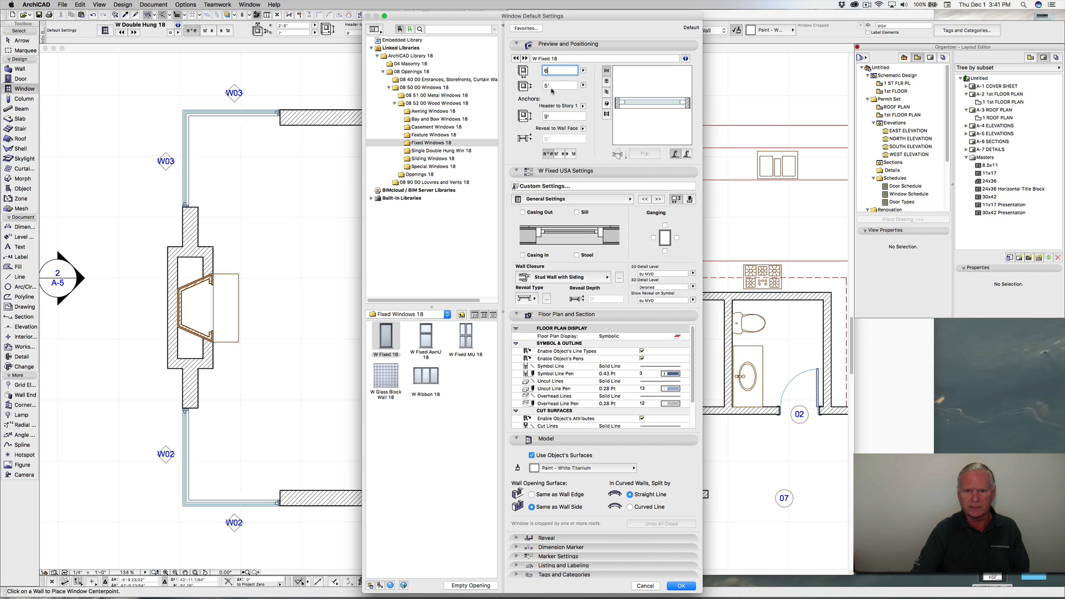
key("Tab")
type("7")
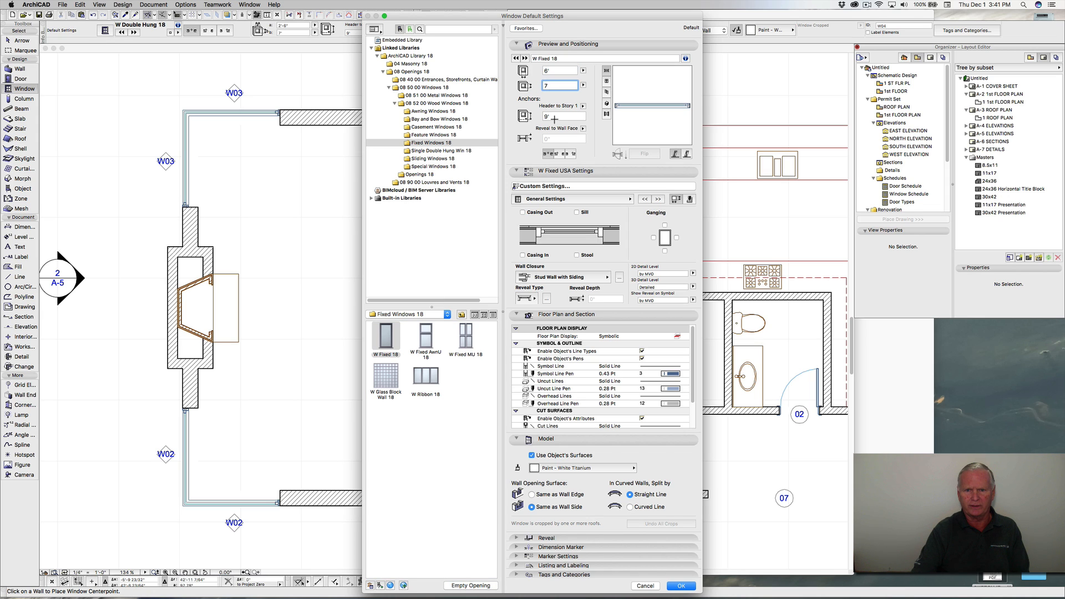
left_click(555, 119)
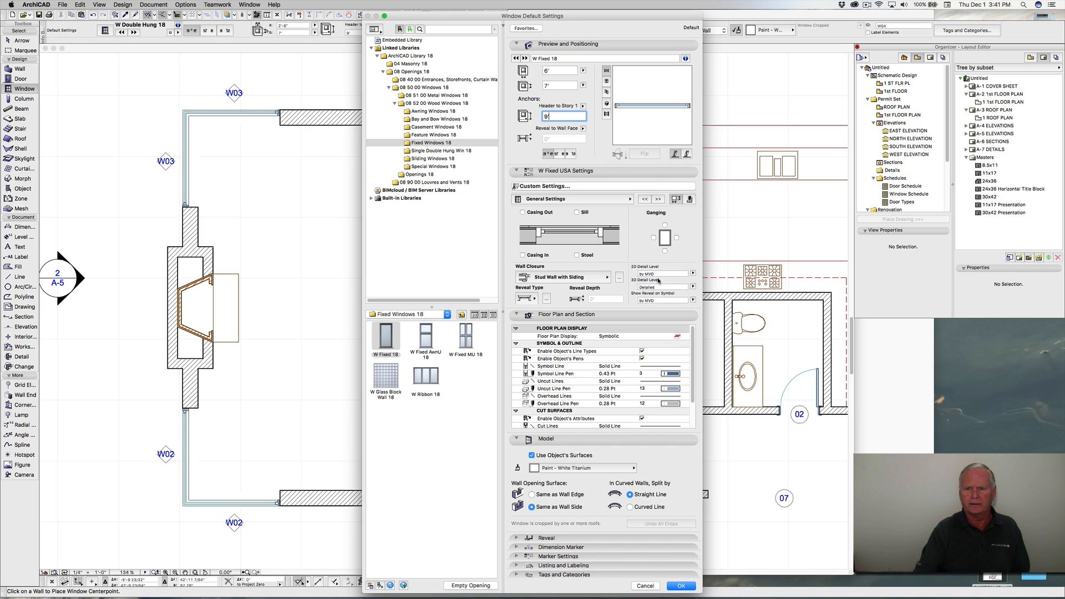
left_click(693, 273)
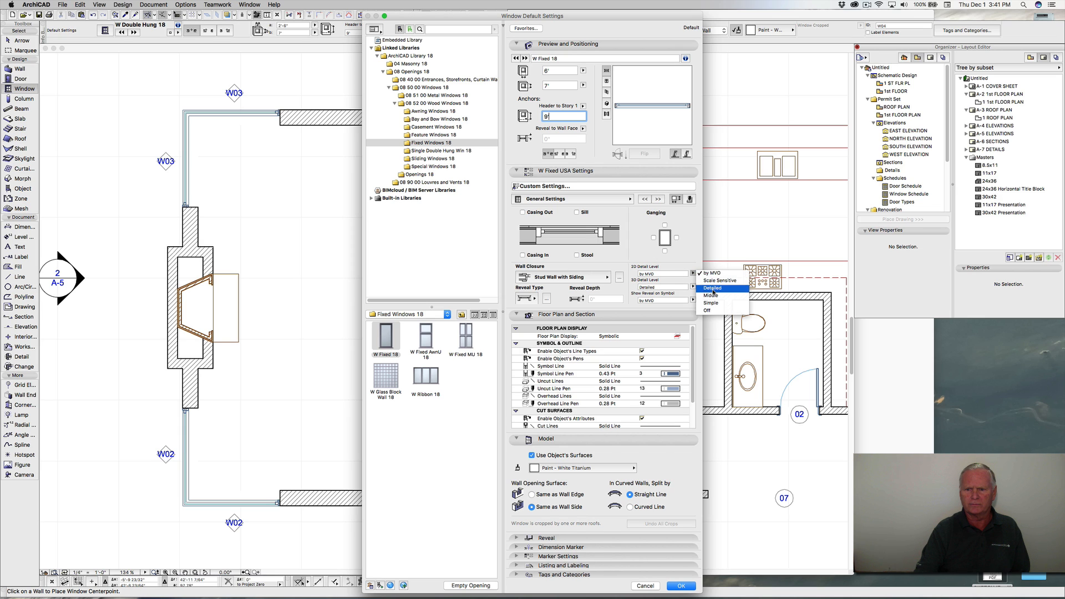
left_click(715, 285)
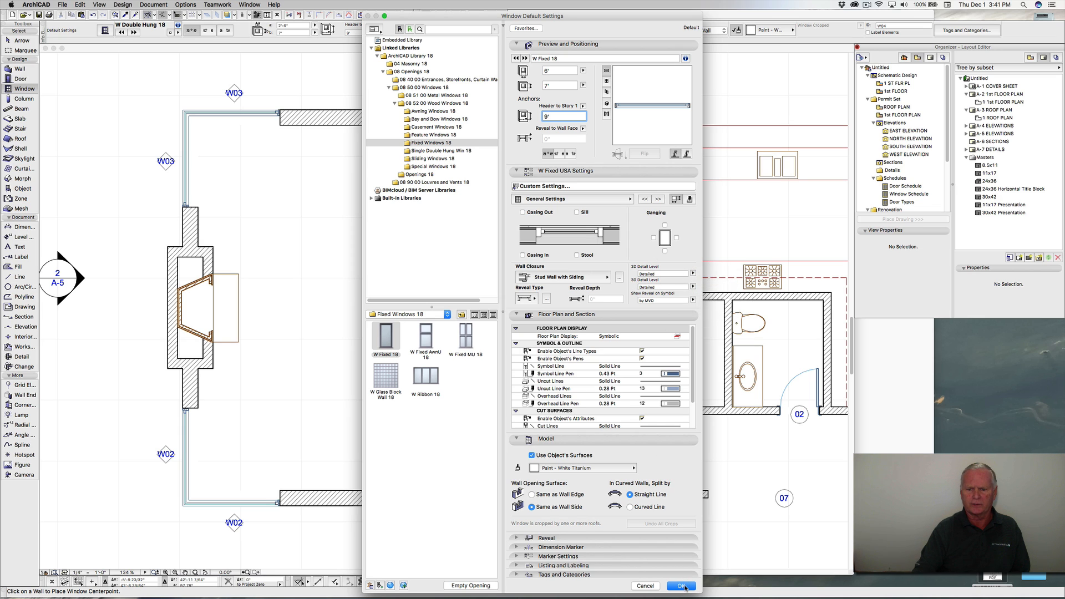
left_click(681, 585)
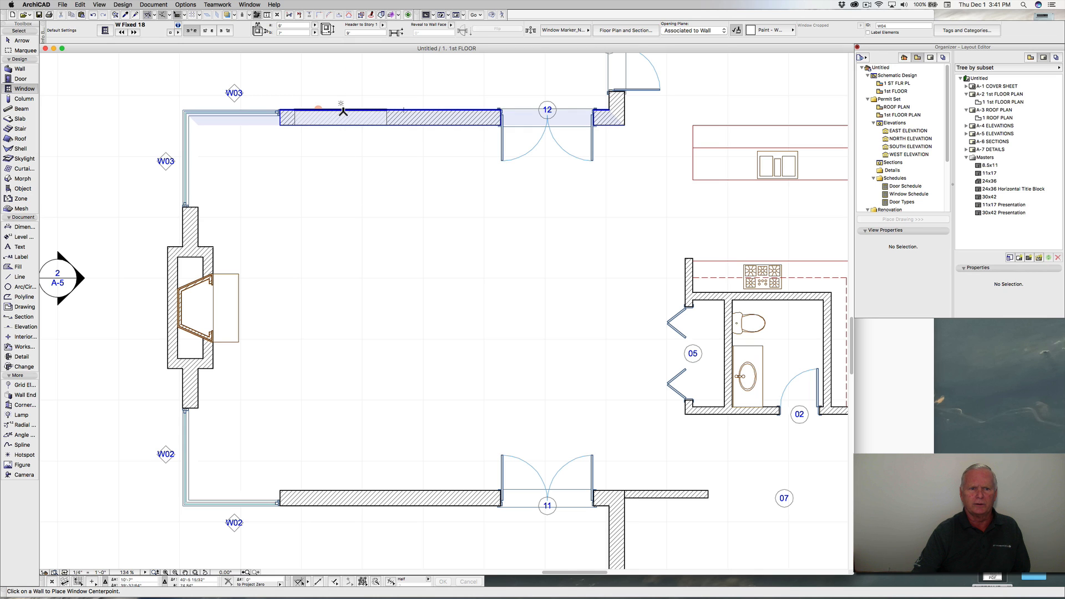
Step: Place a fixed window beside each corner window on the living room's upper and lower walls, facing outward
left_click(344, 111)
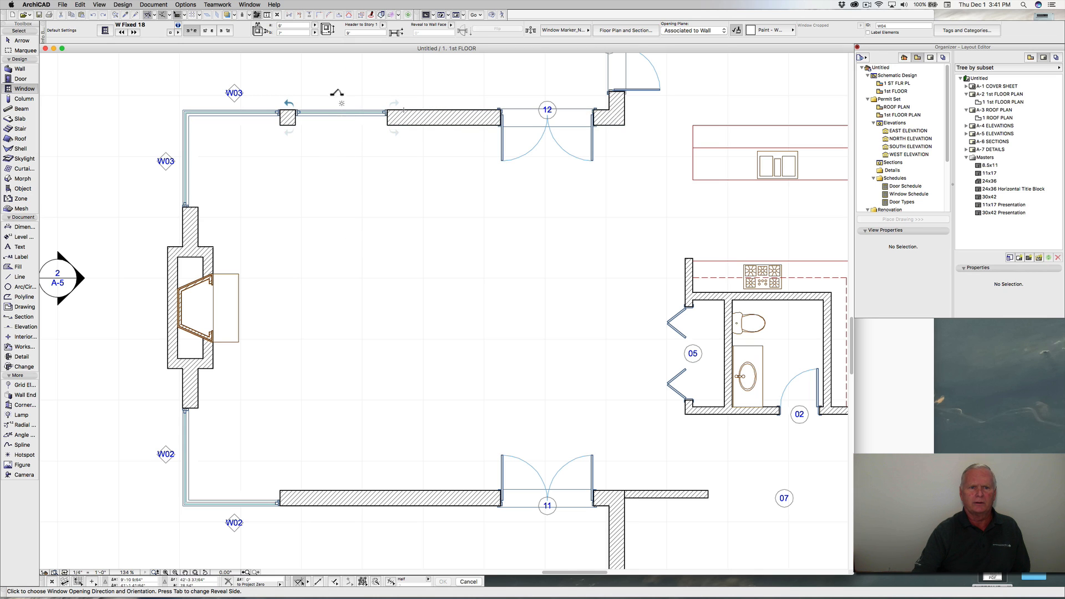
left_click(336, 92)
left_click(344, 505)
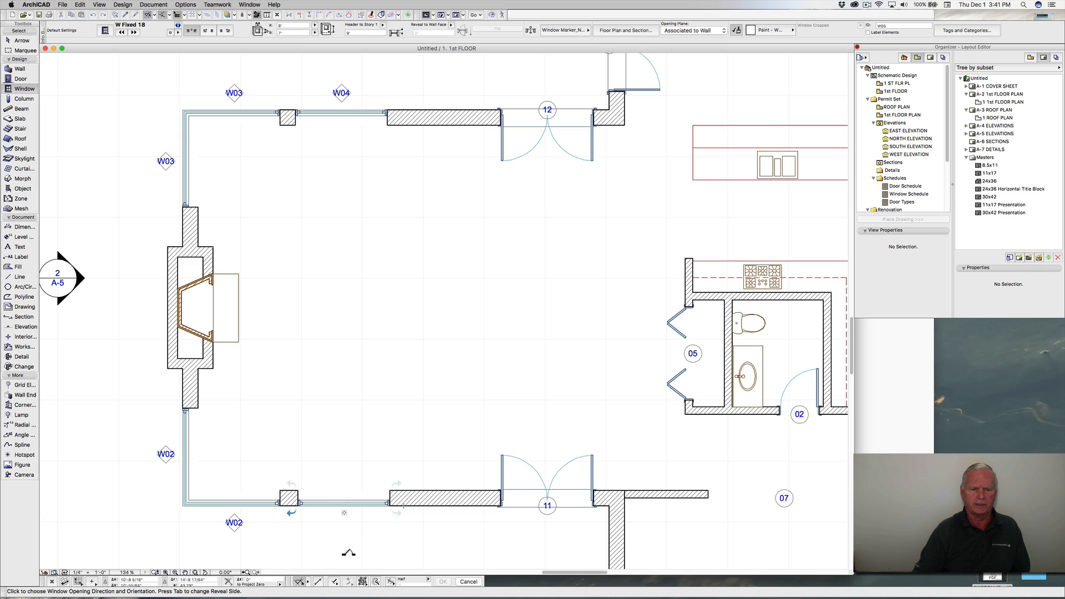
left_click(344, 513)
Step: Move the upper-wall fixed window flush against the corner window opening, then shift it 8" away along the wall
scroll(304, 109, "up", 5)
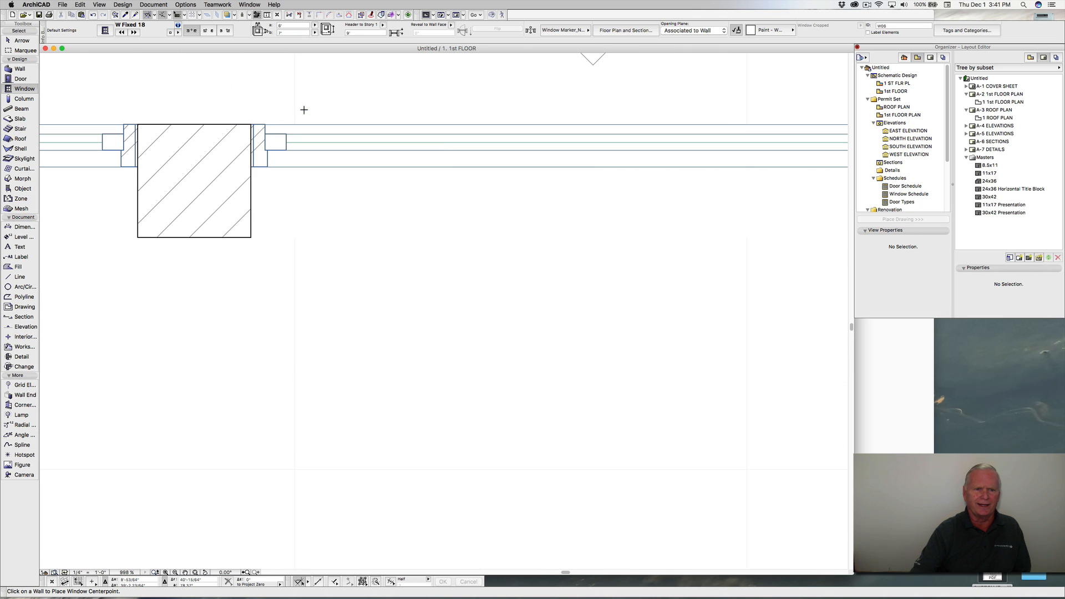
left_click(254, 126, "shift")
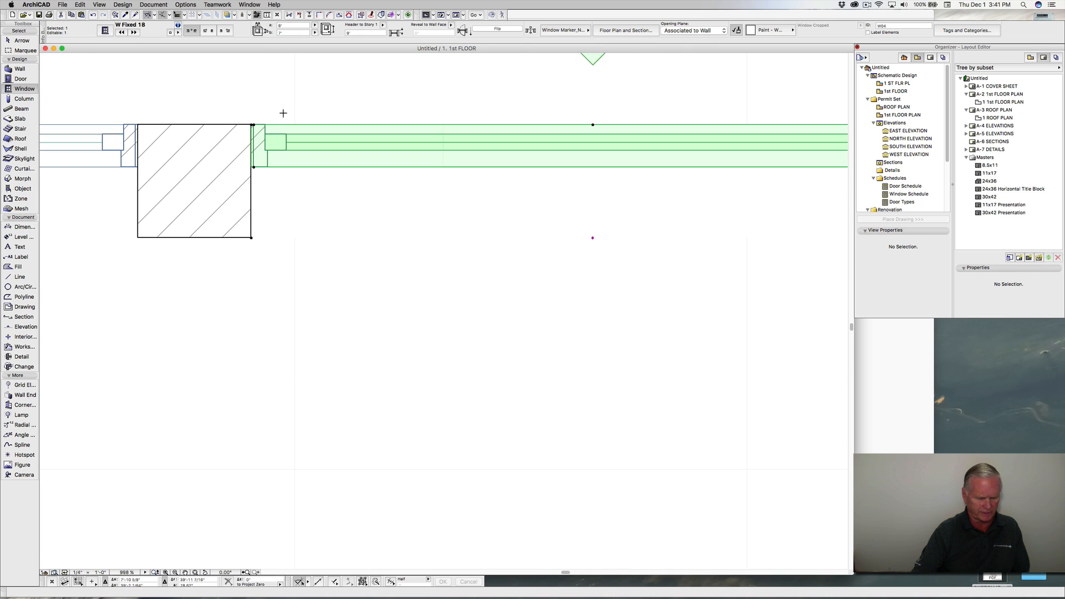
left_click(253, 125)
left_click(265, 135)
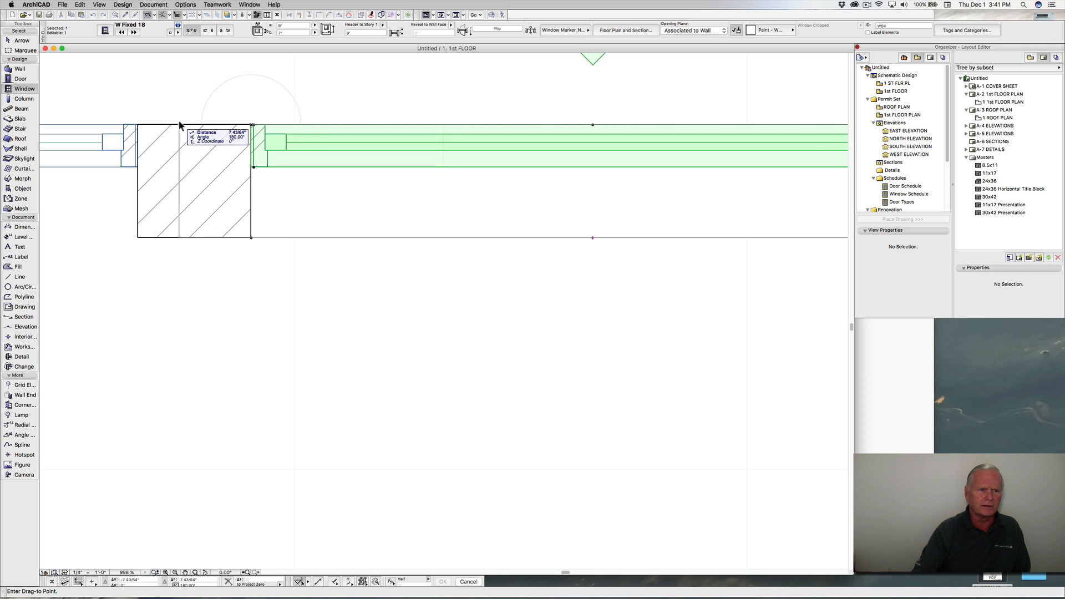
left_click(139, 127)
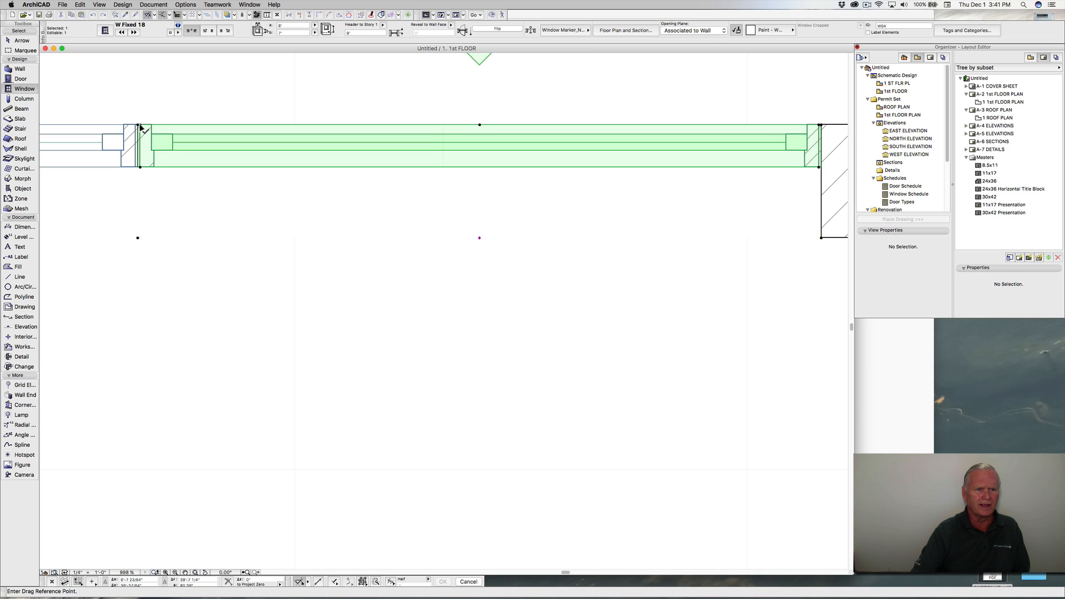
left_click(148, 133)
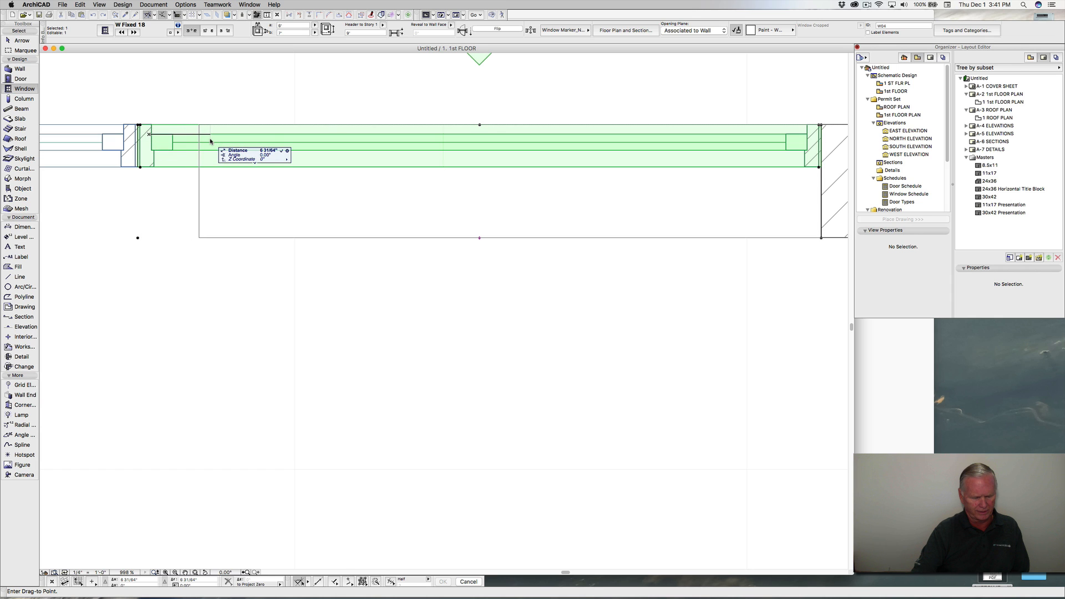
type("8")
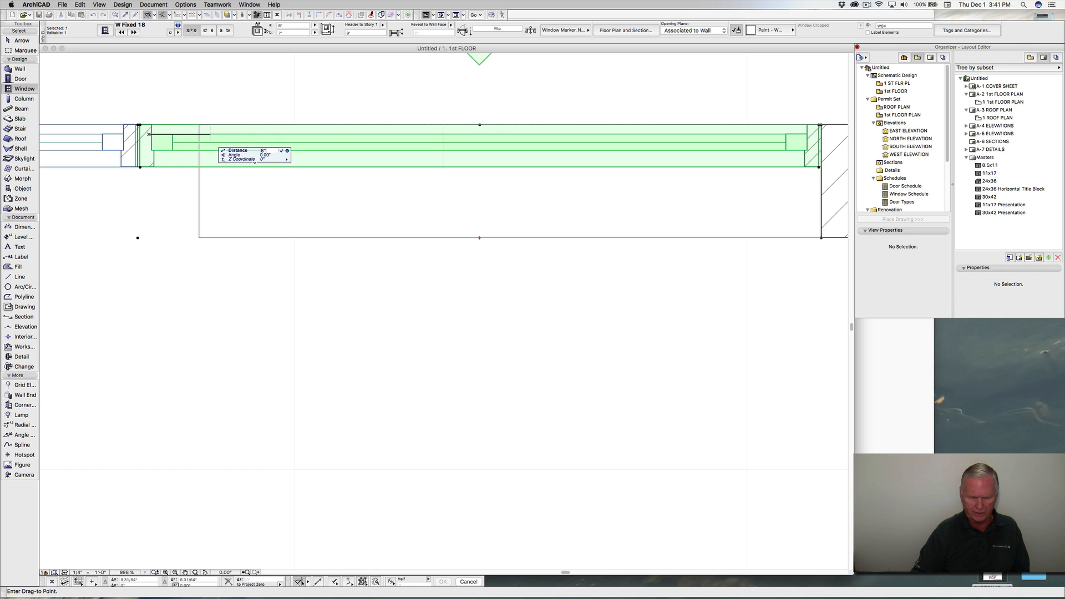
key("Return")
scroll(269, 202, "down", 10)
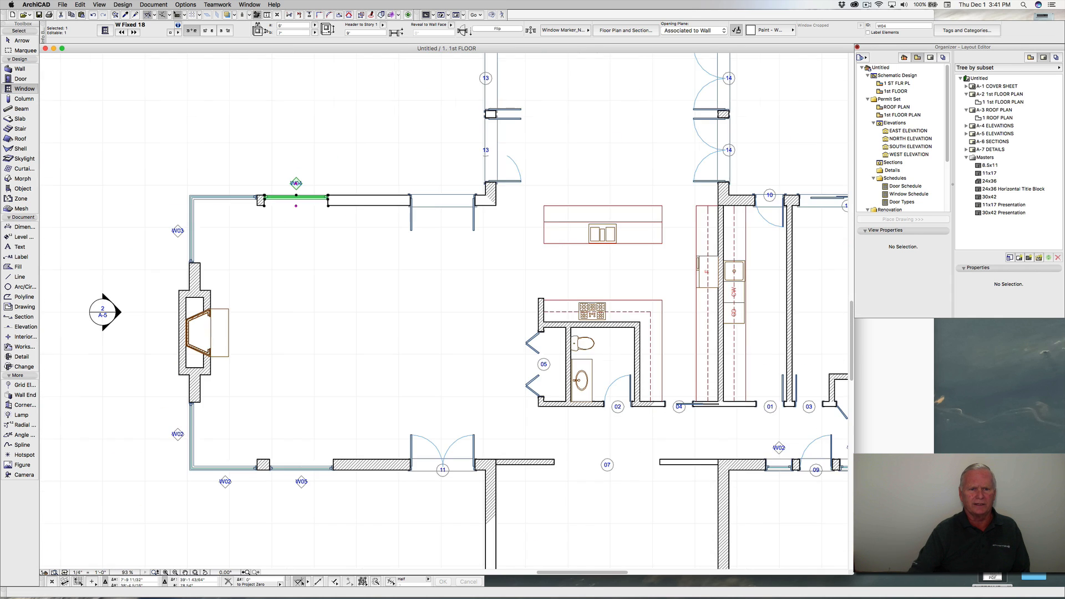
key("Escape")
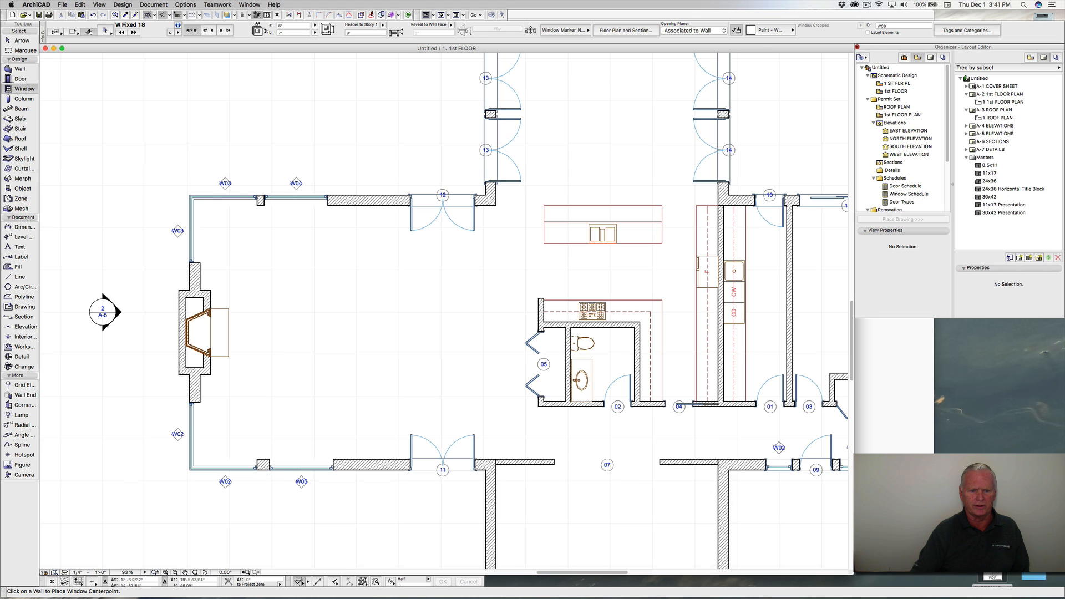
Step: Move the lower-wall fixed window along its wall so its center aligns with the fixed window in the opposite wall
left_click(329, 468, "shift")
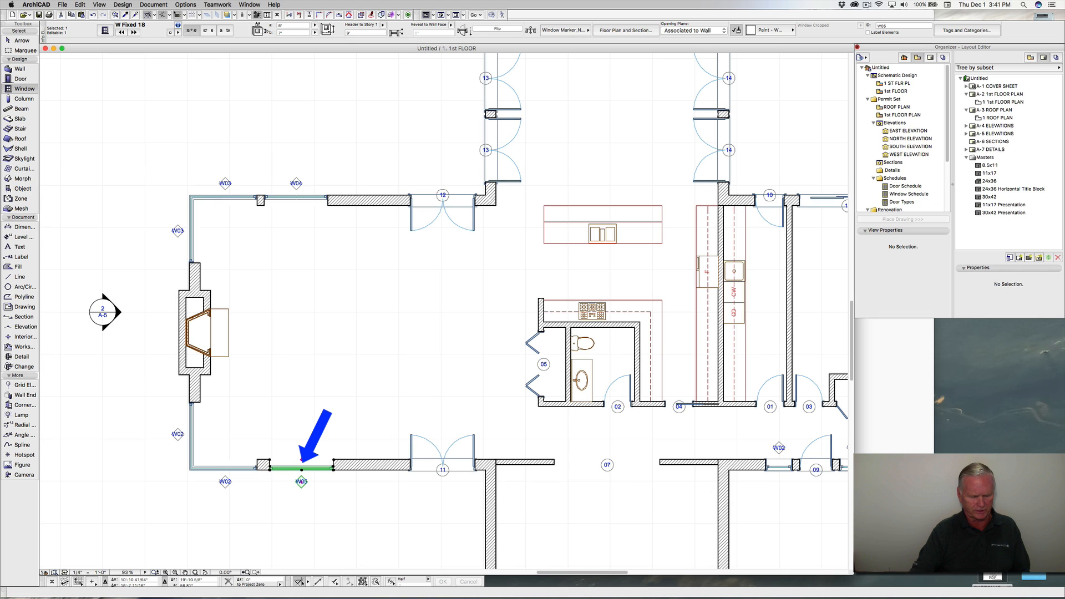
key("super+d")
left_click(301, 467)
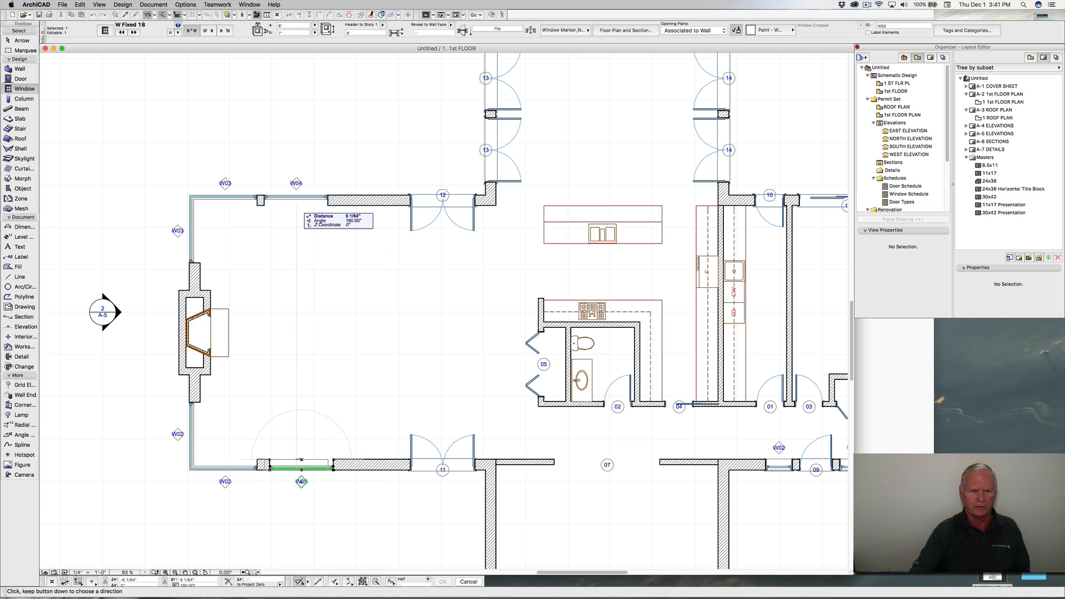
left_click(296, 460)
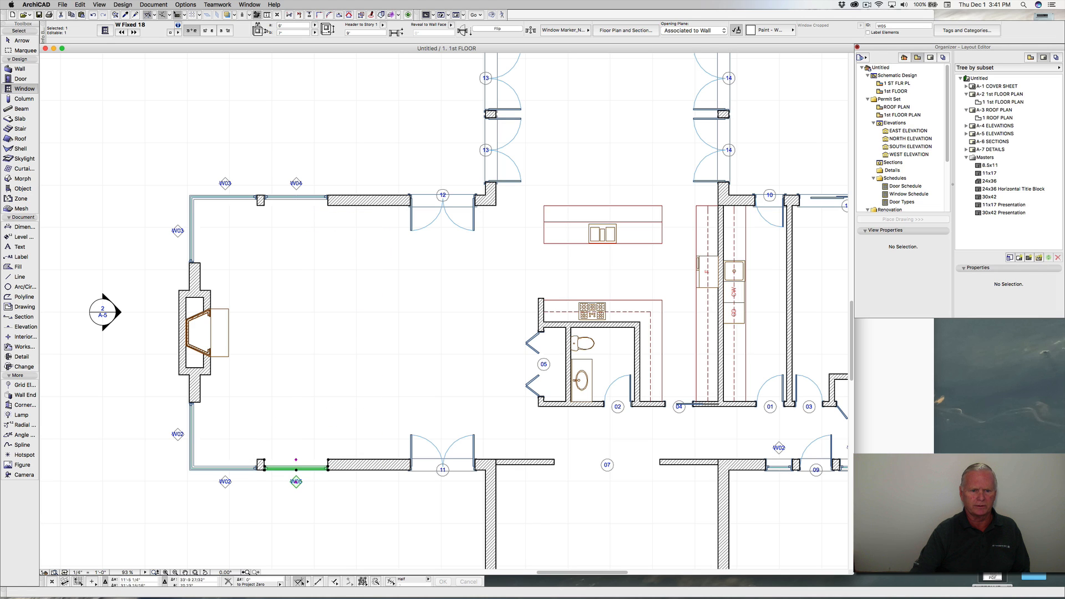
key("Escape")
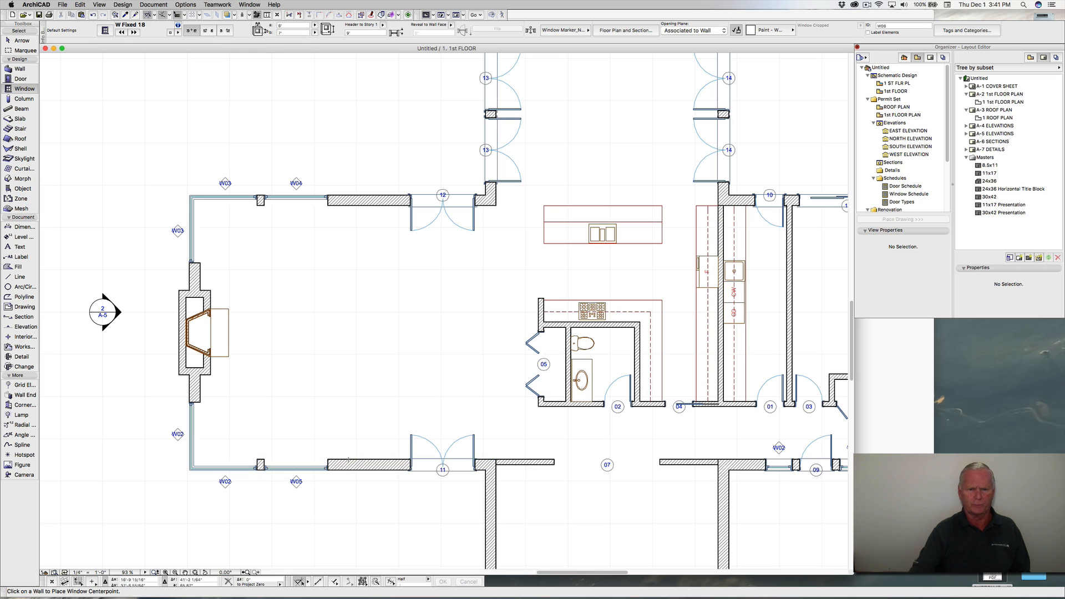
Step: Switch to SKETCH IE.pdf in Acrobat Pro to check the living room windows, and return to the ArchiCAD floor plan
left_click(866, 398)
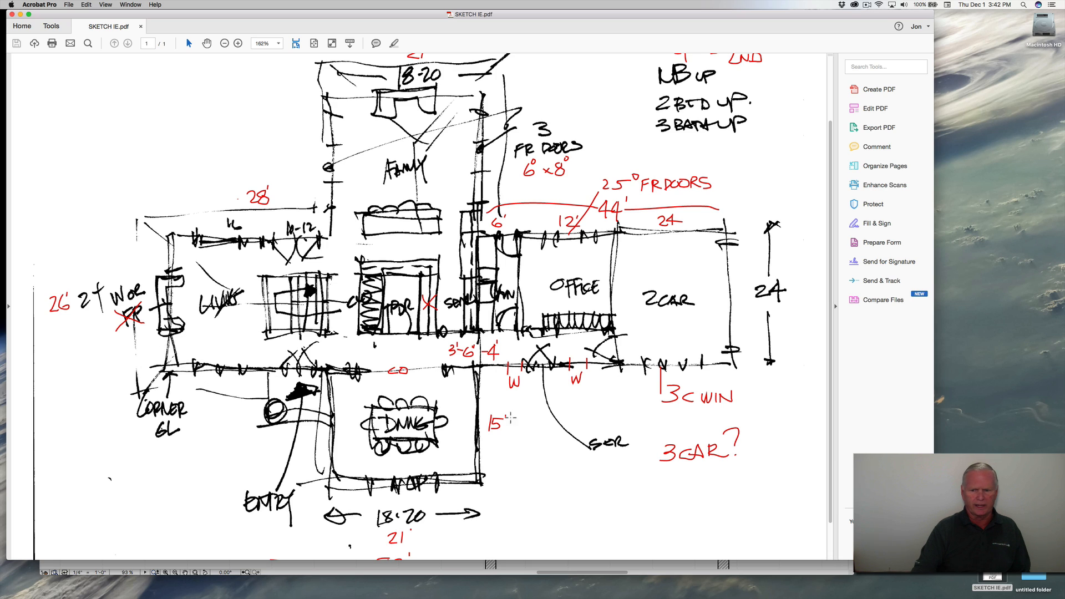
left_click(755, 565)
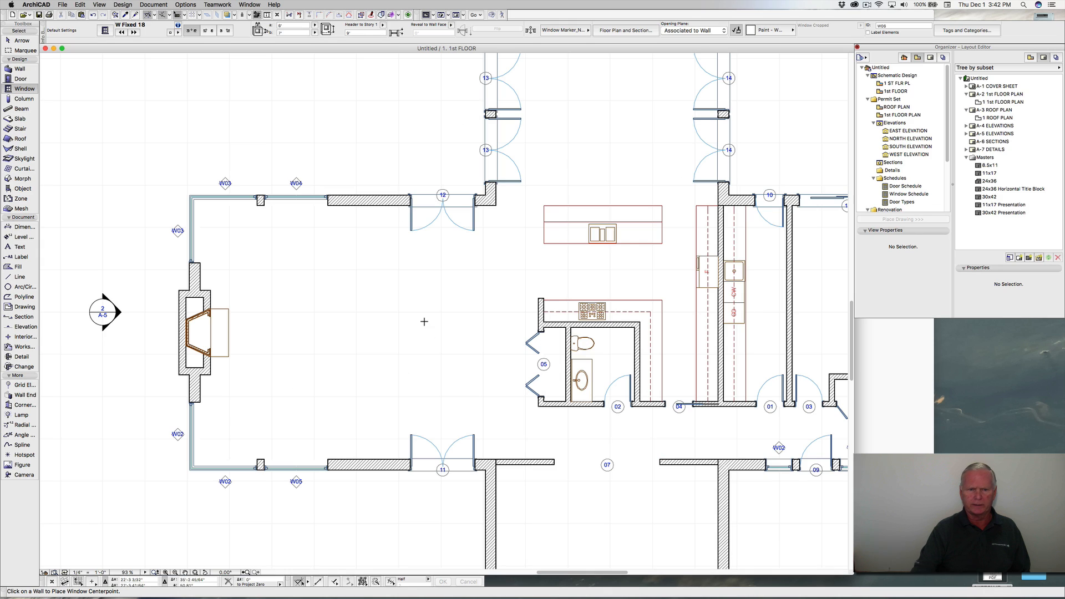
middle_click_drag(473, 316, 356, 291)
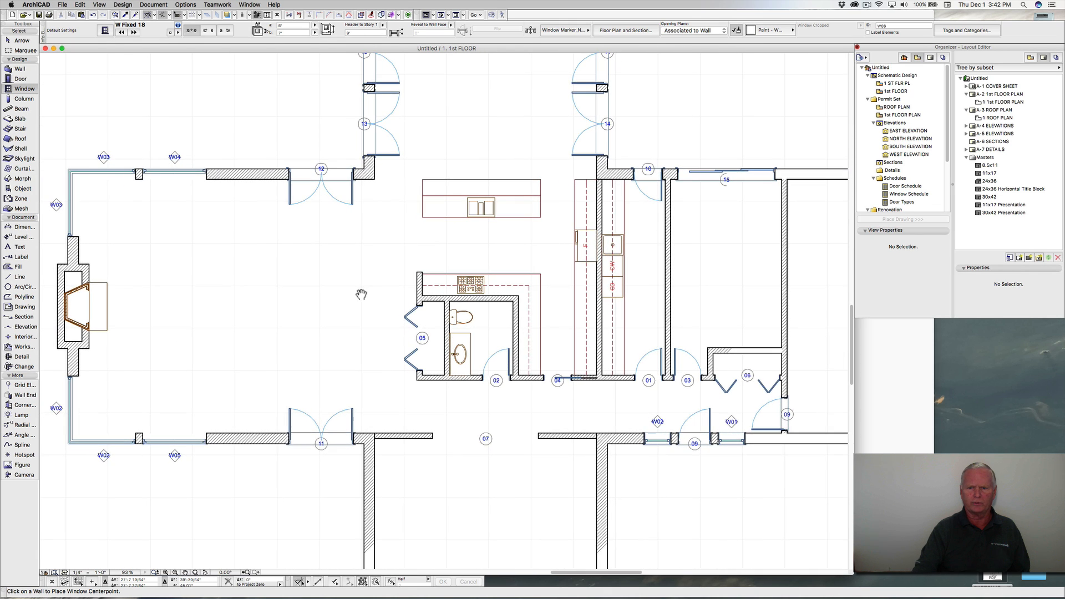
scroll(358, 291, "down", 2)
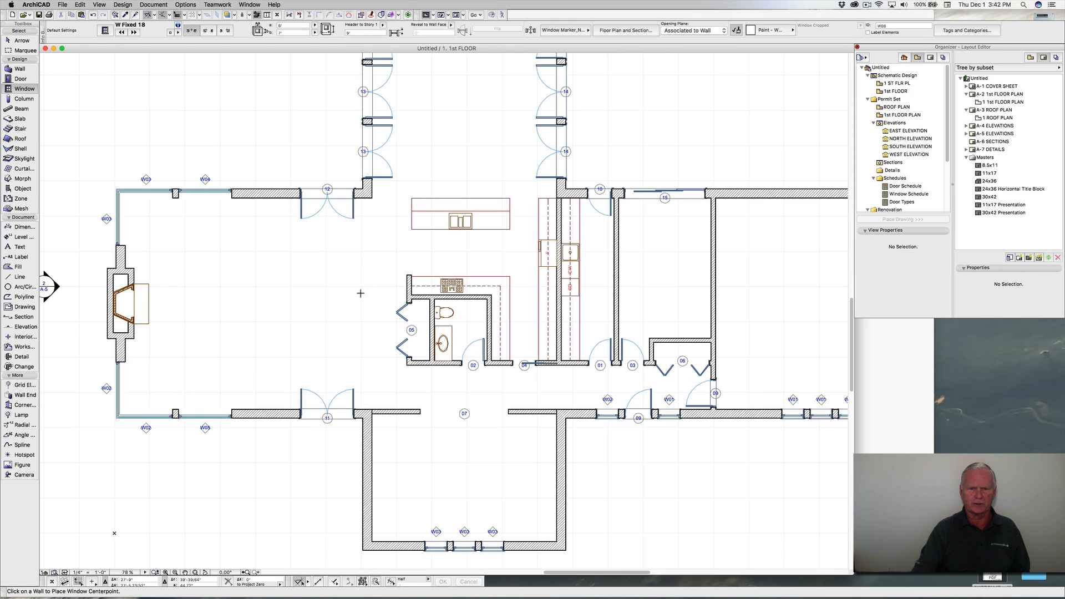
left_click(867, 5)
left_click(878, 30)
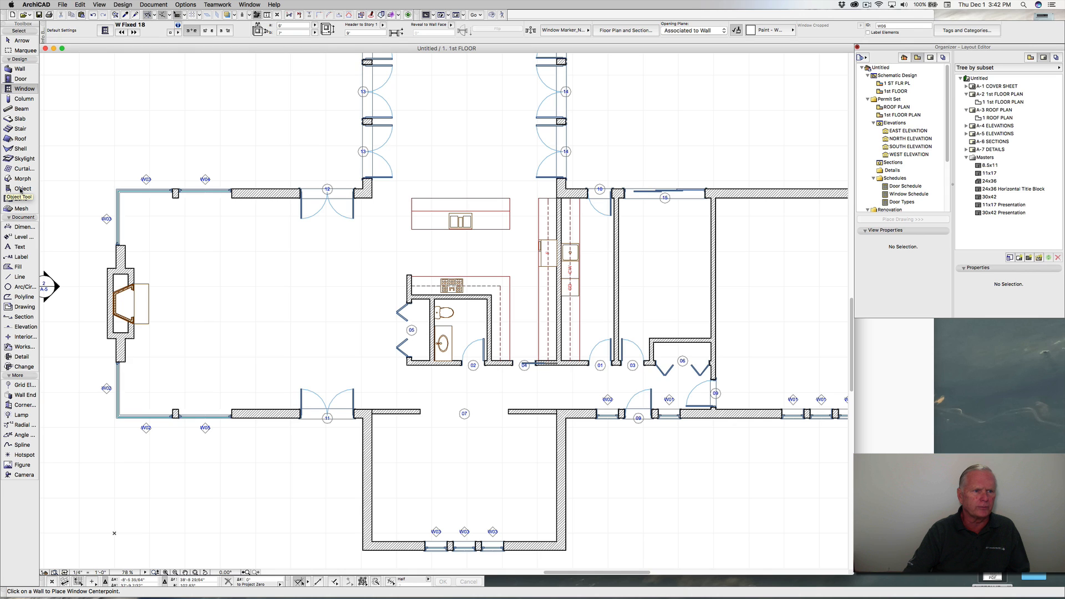
Step: Start creating a new stair with the Stair tool, choosing the U-Return with Landing type
left_click(21, 129)
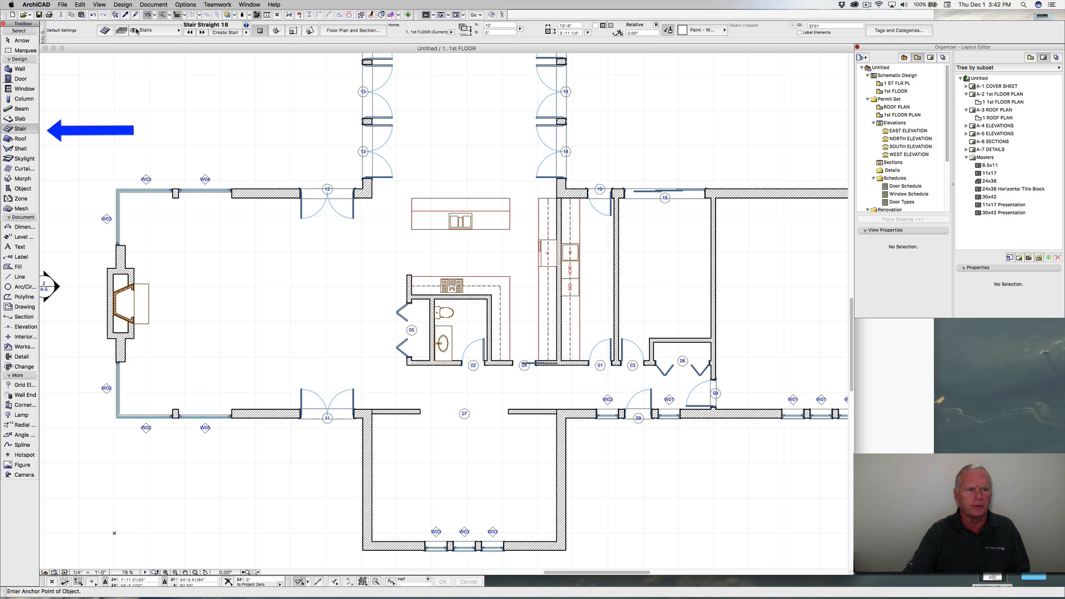
left_click(225, 32)
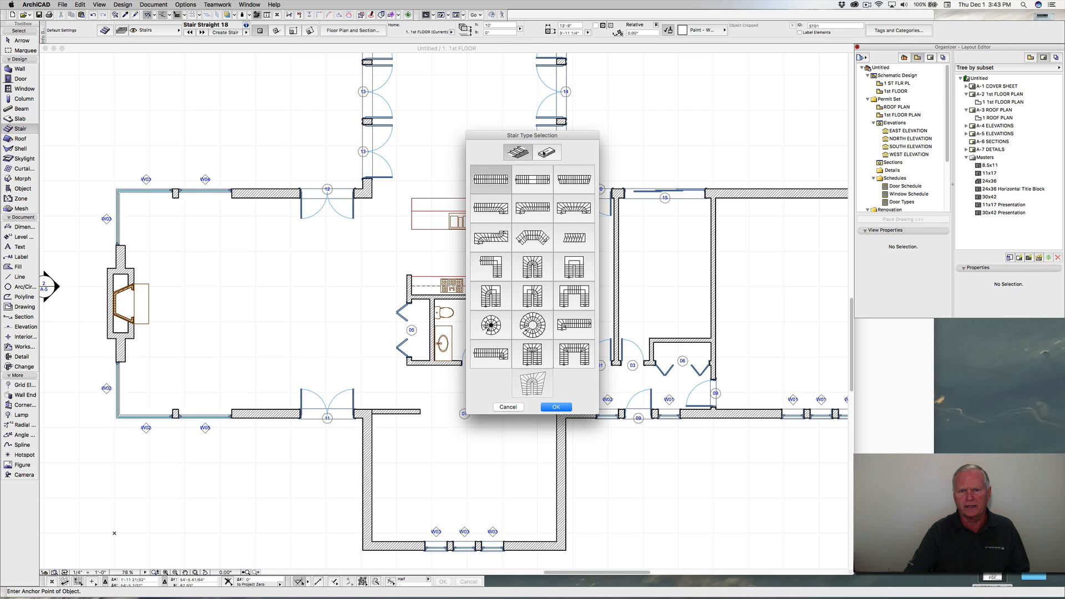
left_click(546, 152)
left_click(517, 152)
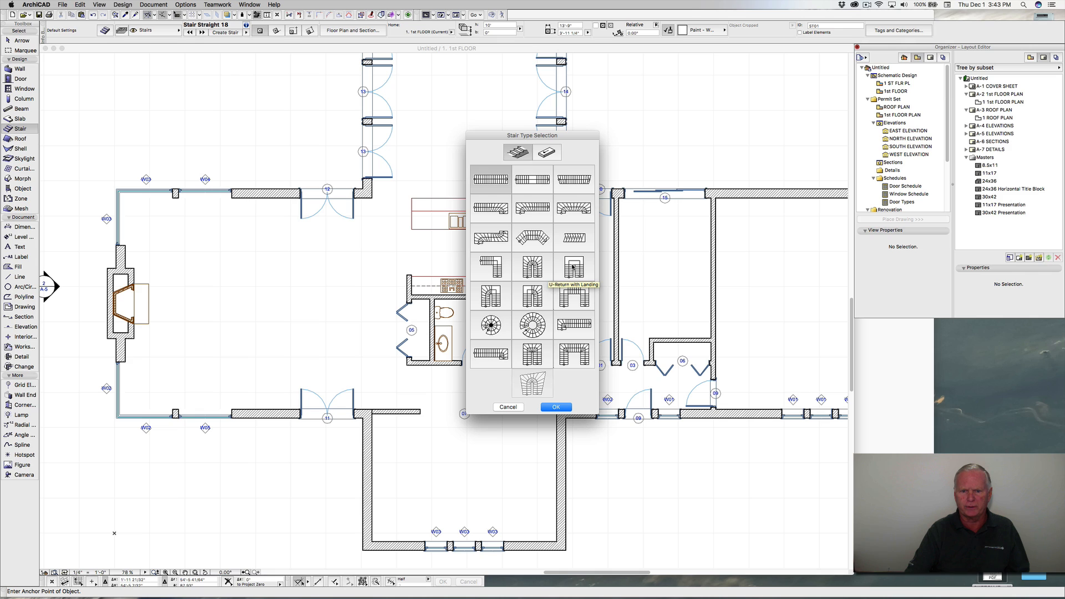
left_click(575, 268)
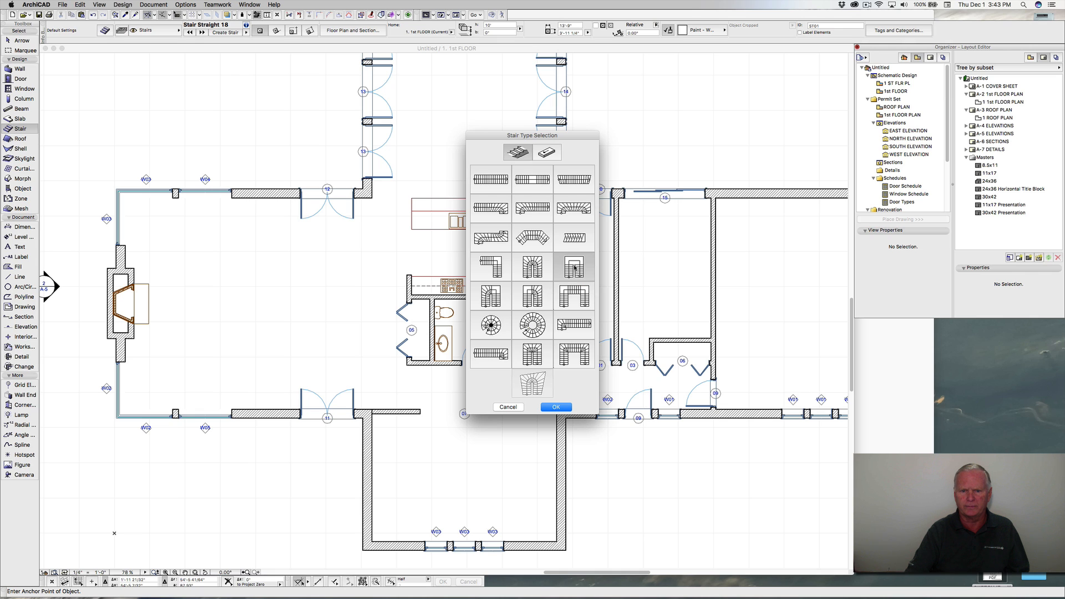
left_click(556, 407)
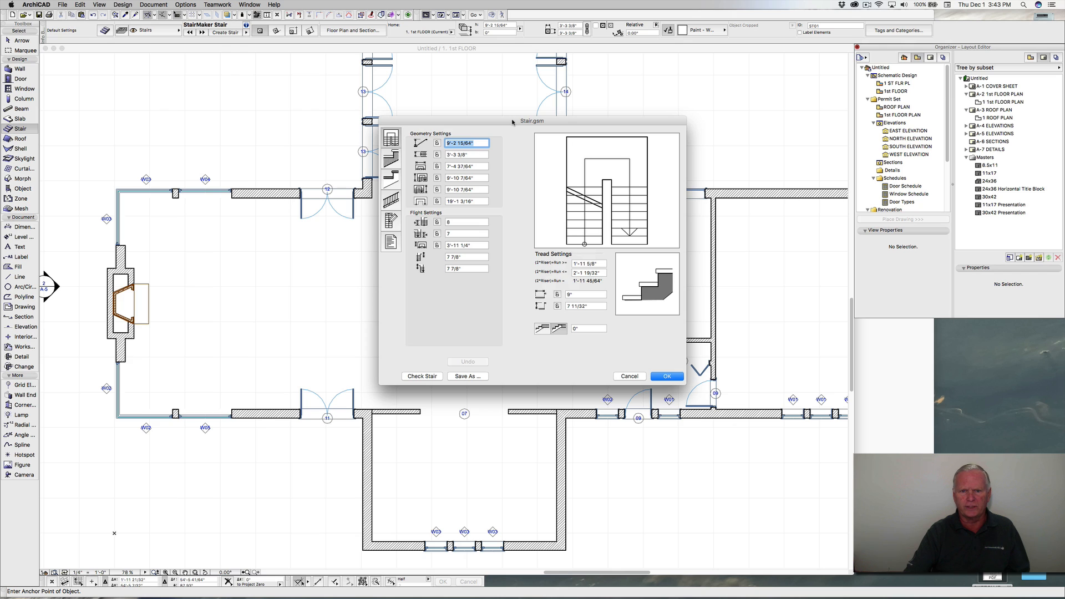
Step: Set the stair's total height to 11'-2 3/4" in the geometry settings and lock it
left_click_drag(513, 122, 468, 120)
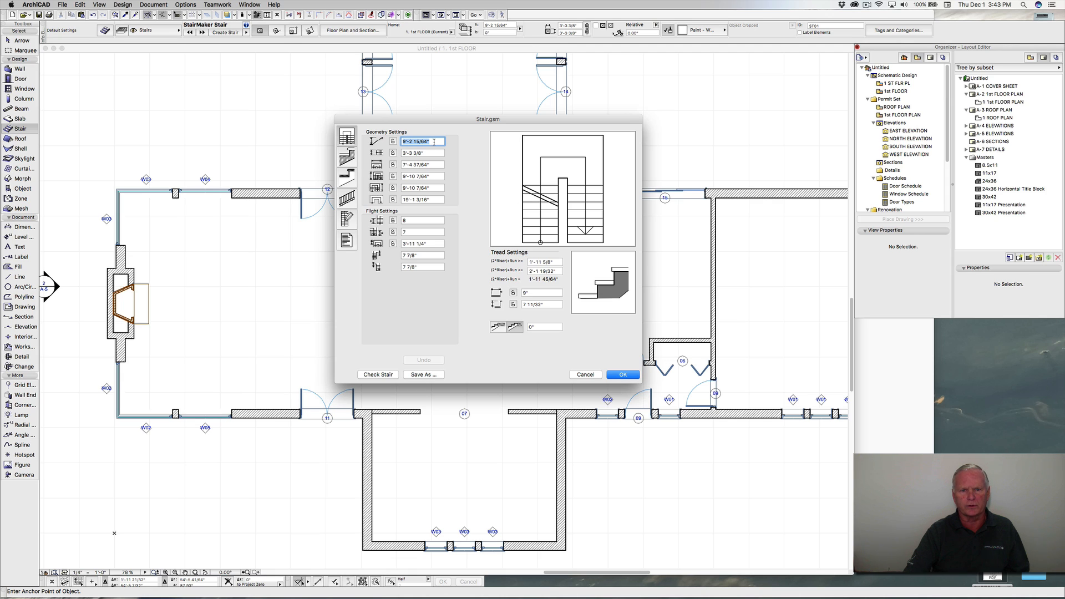
left_click_drag(435, 141, 399, 142)
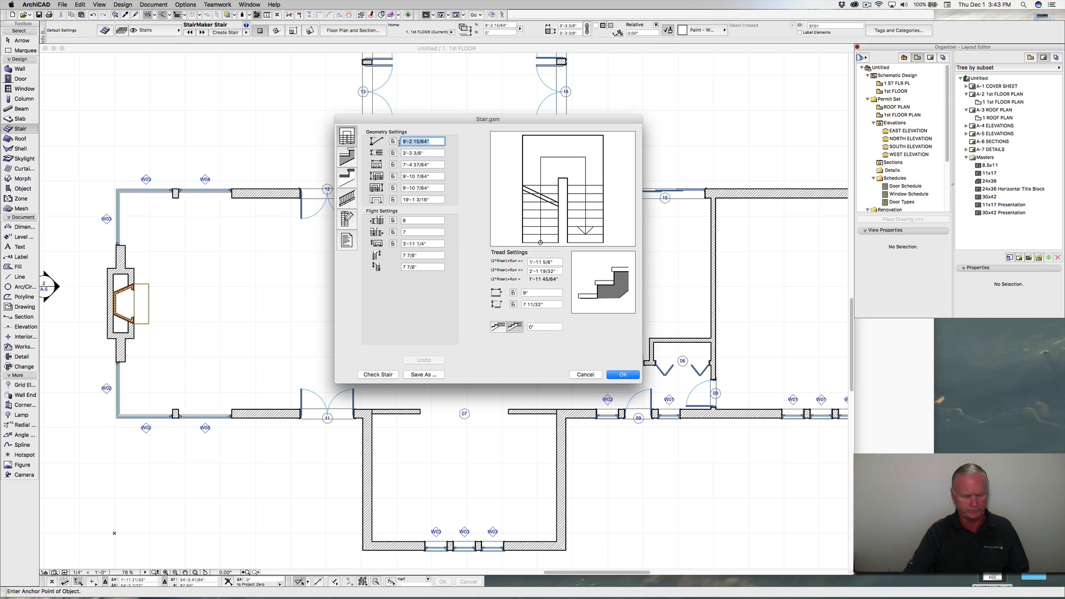
type("11-2")
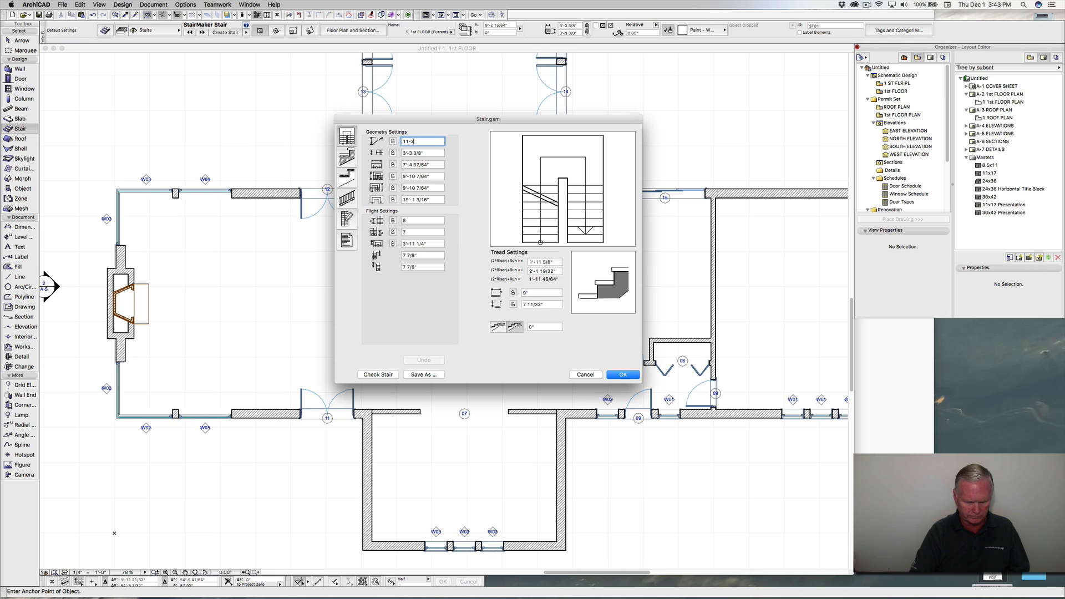
type(".75")
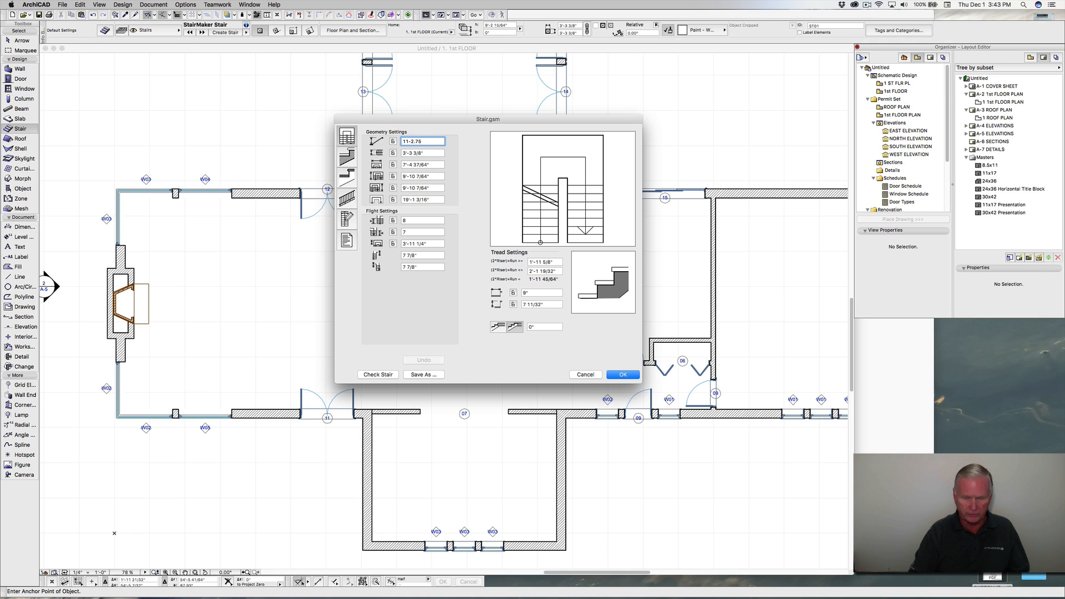
left_click(423, 375)
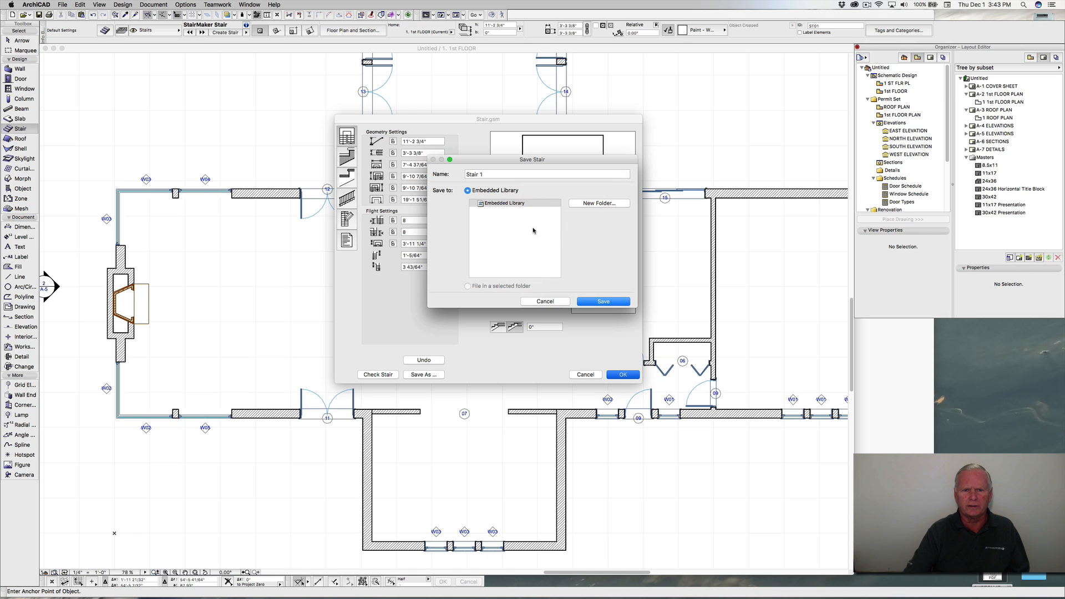
left_click(547, 301)
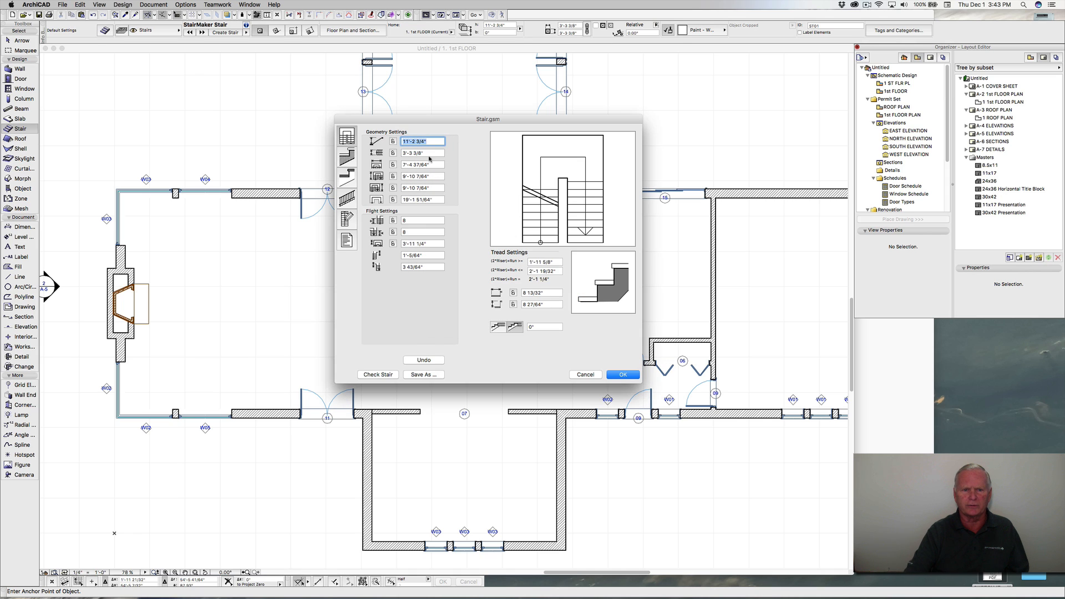
left_click(392, 142)
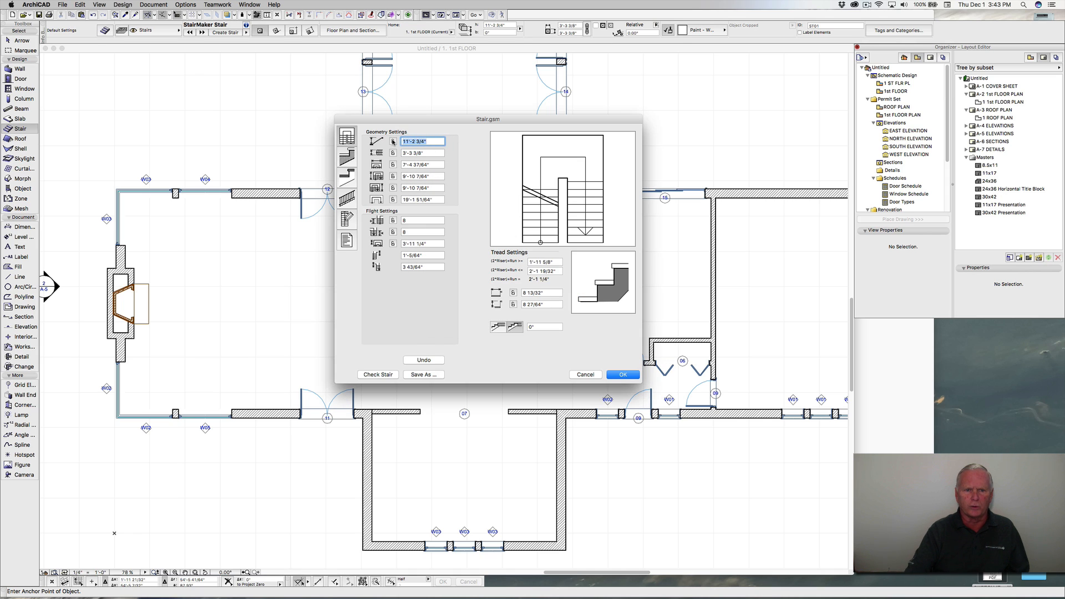
left_click(392, 142)
Step: Set the stair's flight width to 3'-6" and its overall width to 7'-6", locking both values
left_click(406, 153)
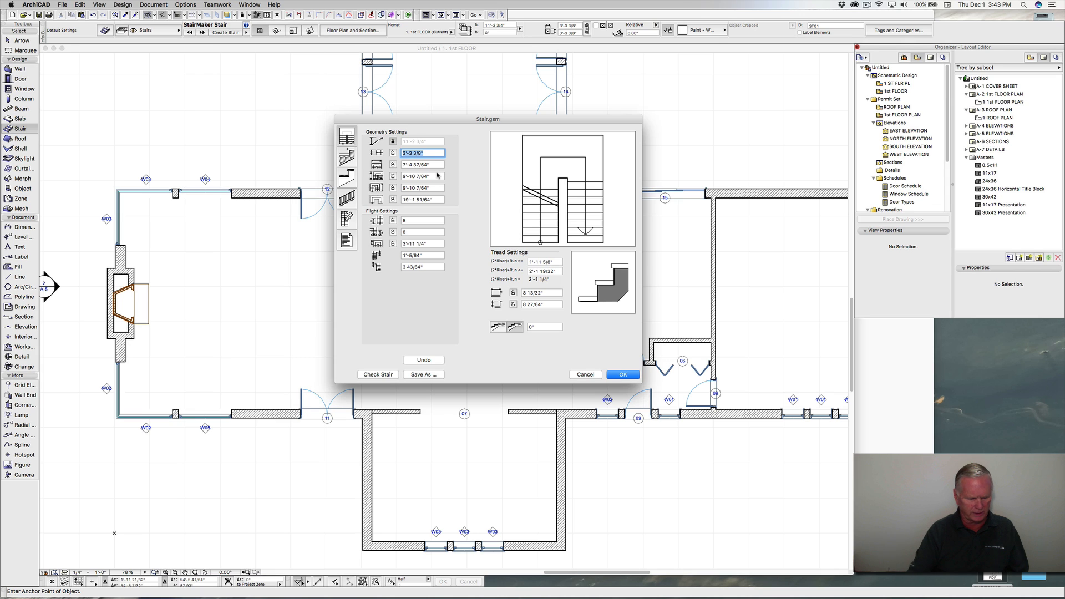
type("3-6")
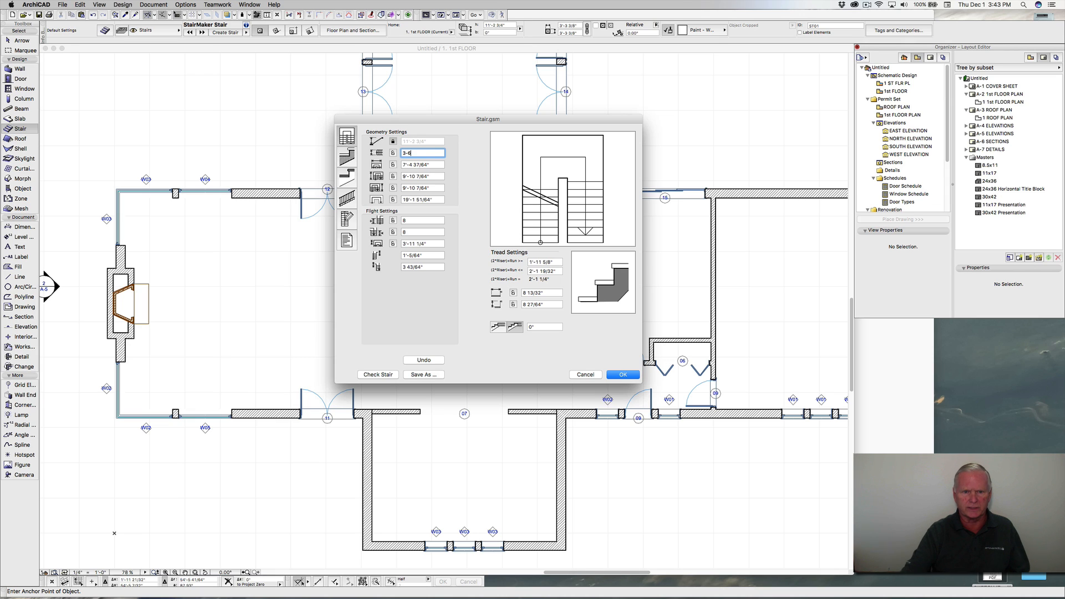
key("Tab")
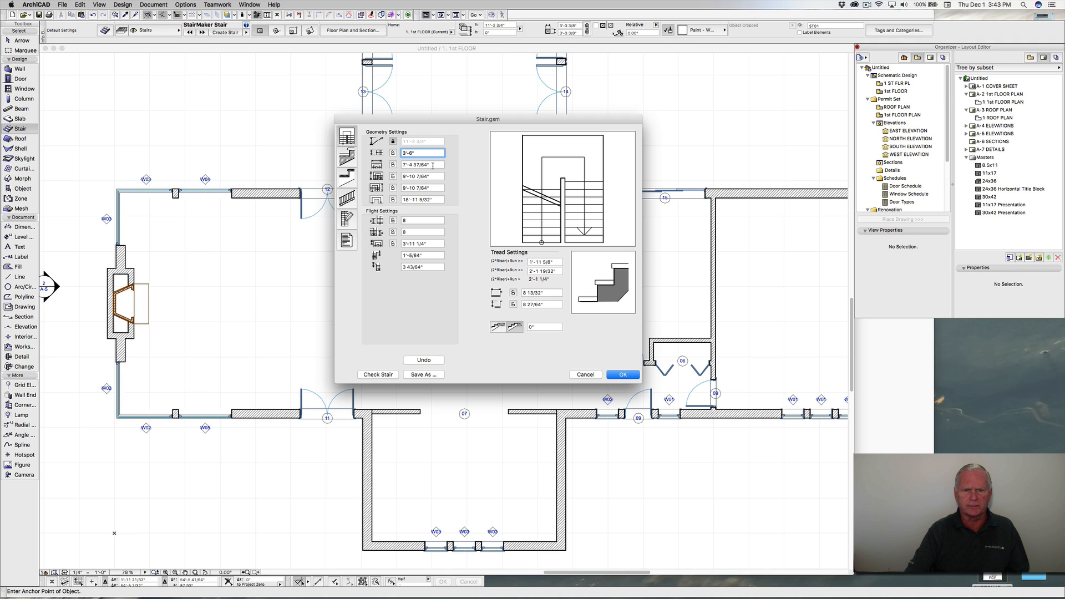
key("Tab")
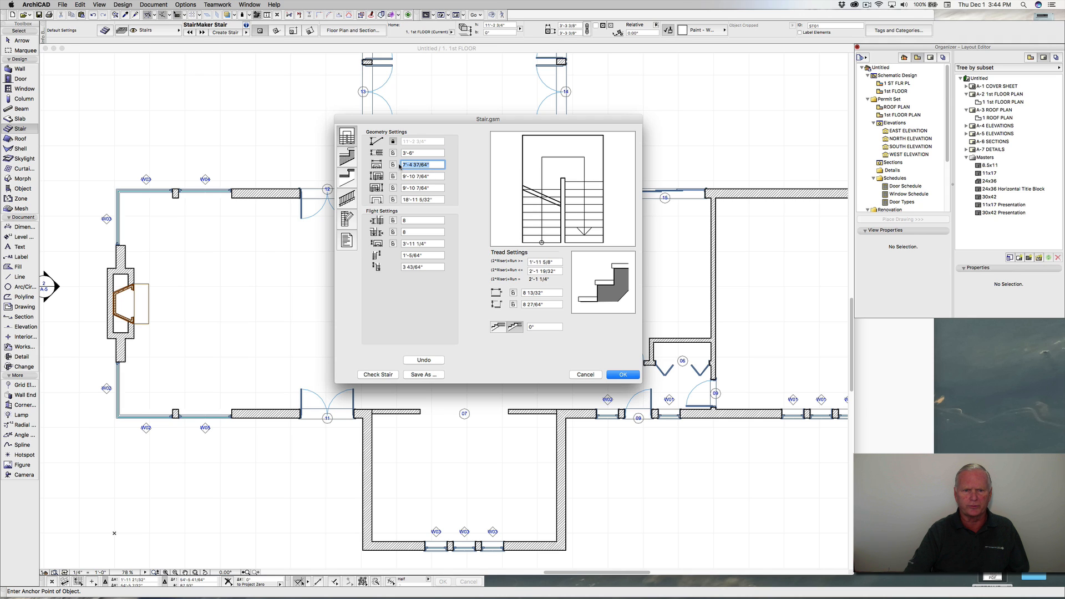
type("7-6")
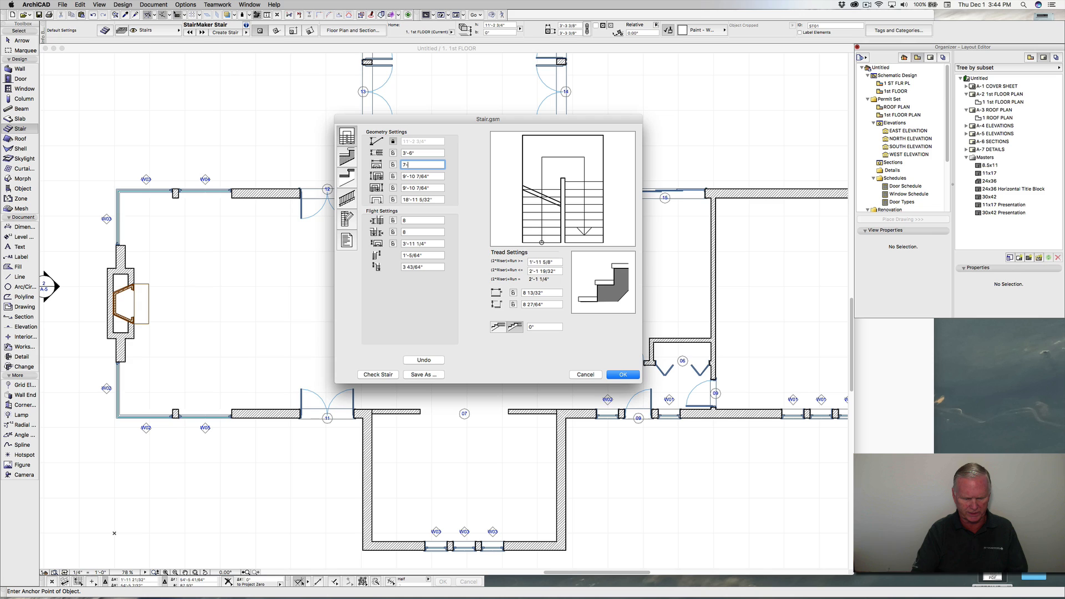
left_click(393, 165)
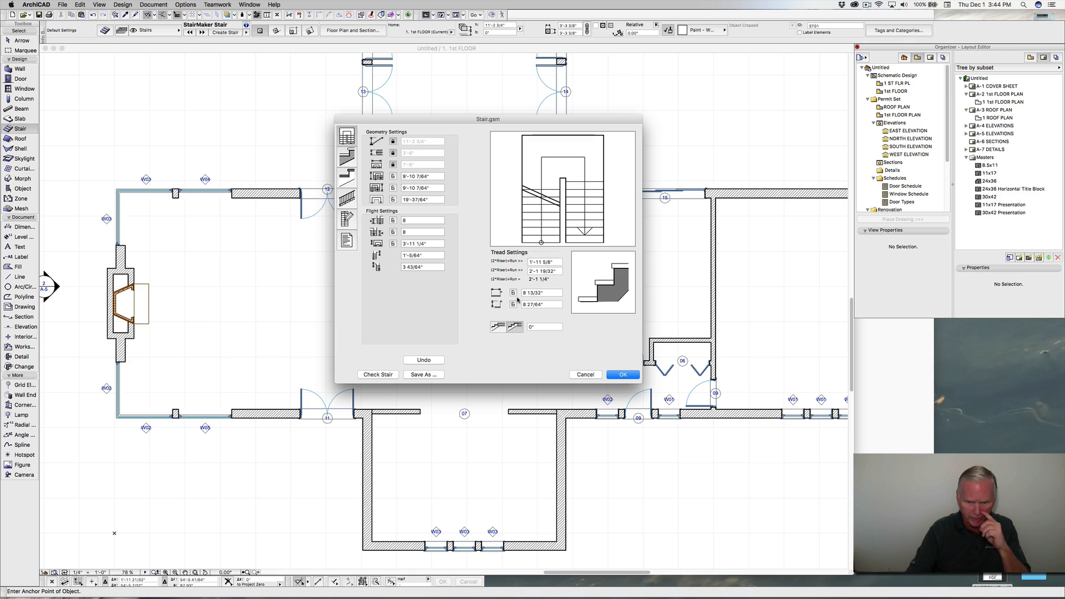
Step: Use the stair-end option that drops the upper flight's last tread, set the tread depth to 10", and lock the tread and riser
left_click(497, 328)
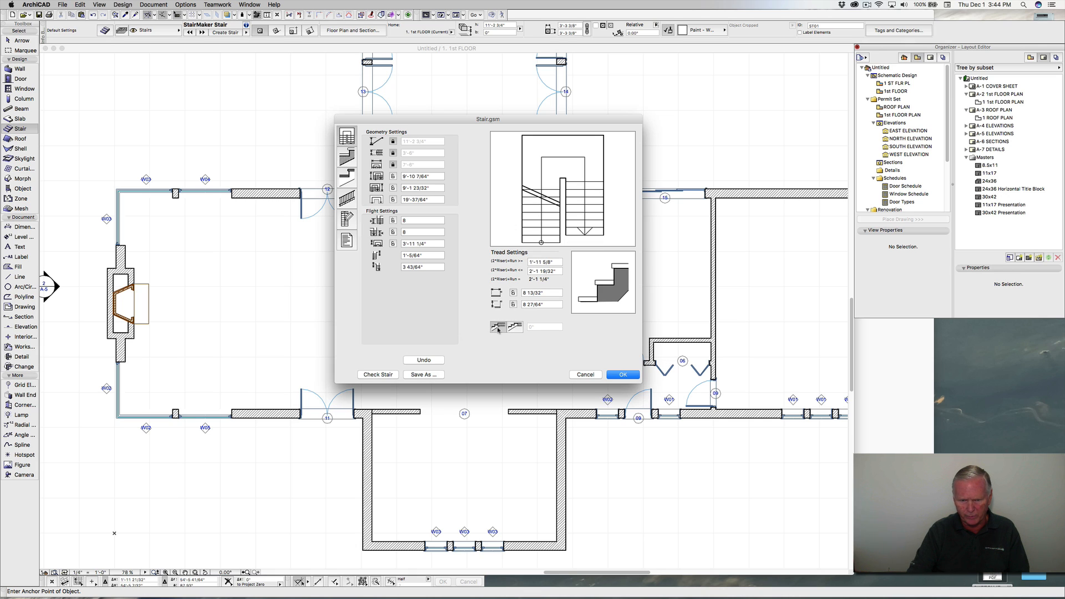
left_click(546, 292)
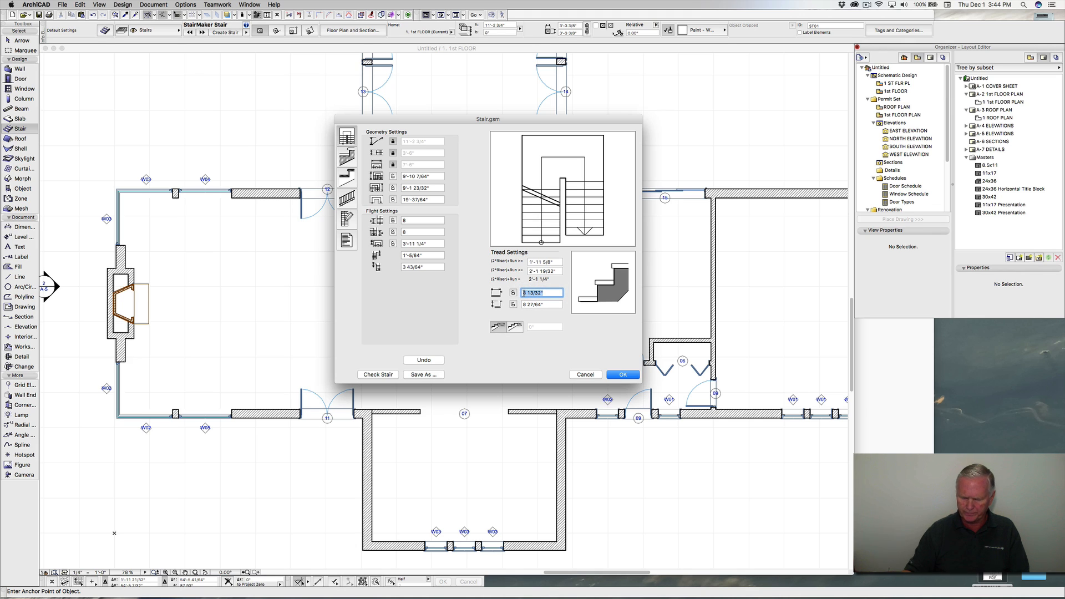
type("10\"")
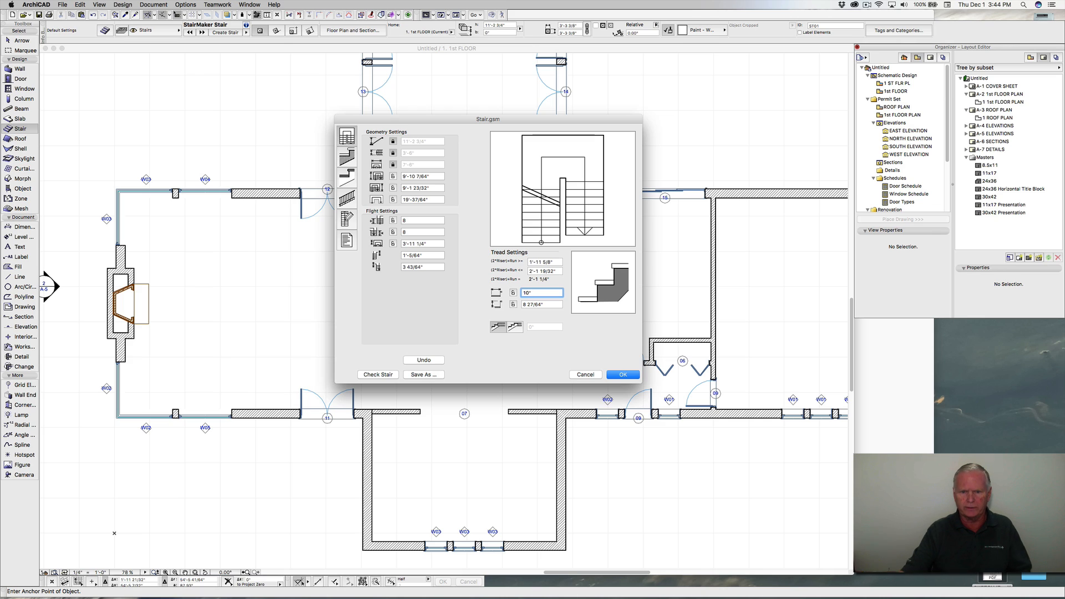
left_click(513, 293)
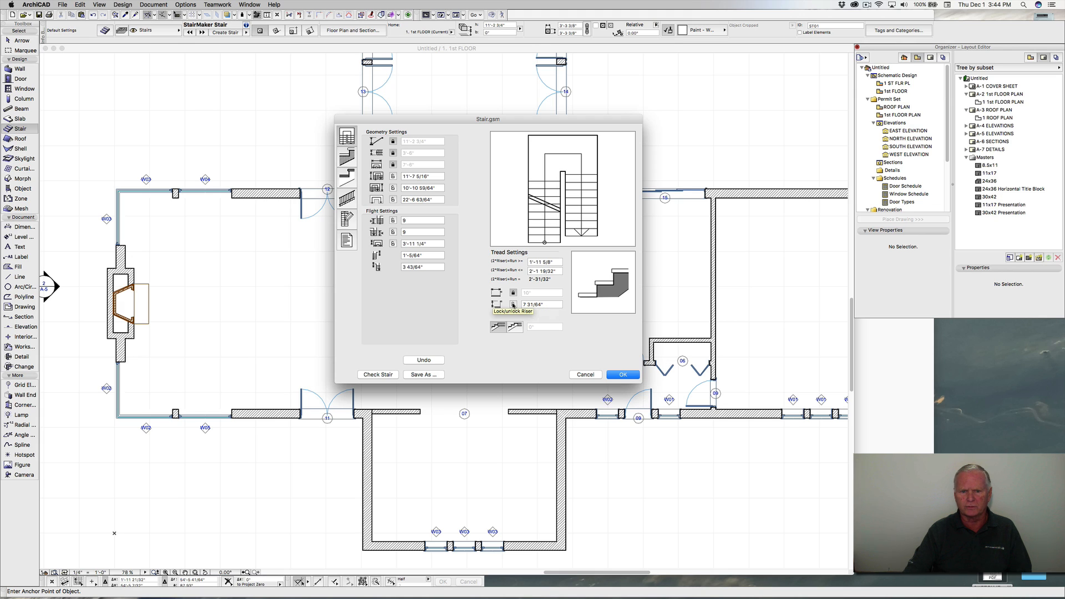
left_click(513, 304)
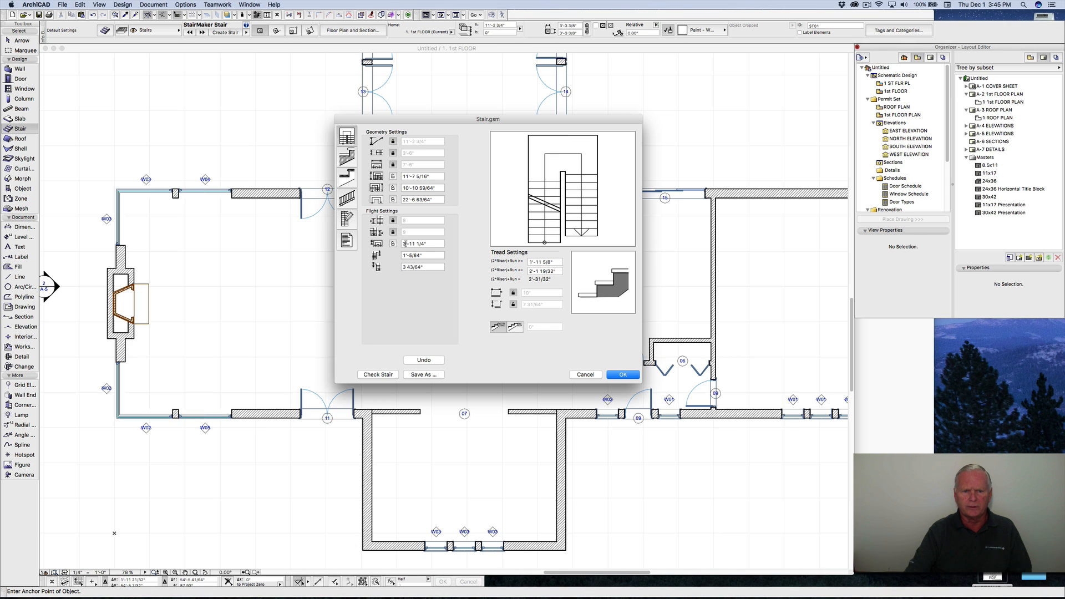
Step: Set the landing offsets of both flights to 2"
left_click_drag(425, 256, 398, 260)
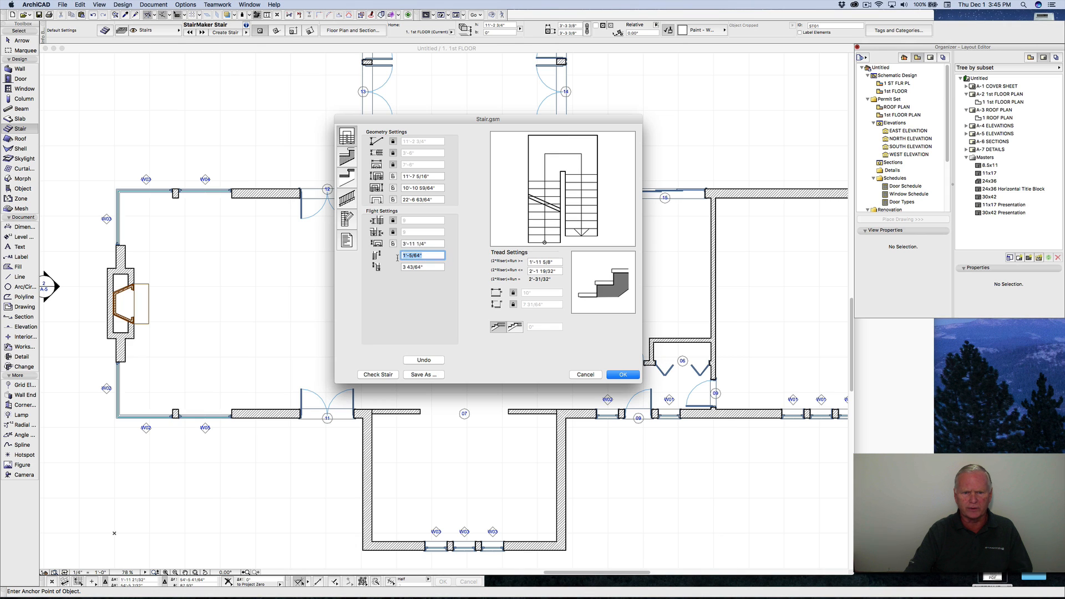
type("2'")
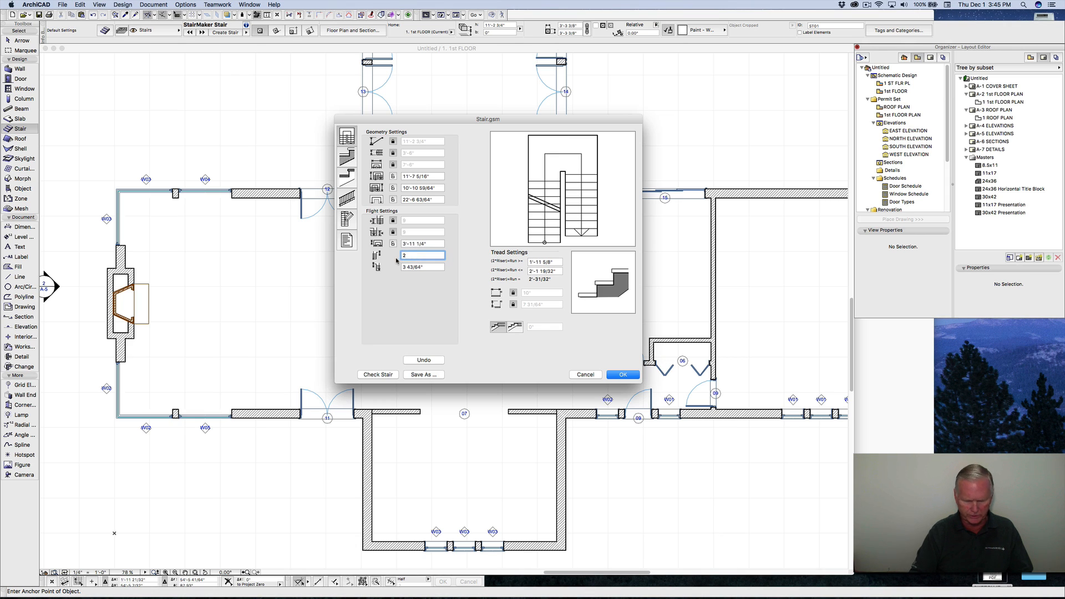
left_click(425, 268)
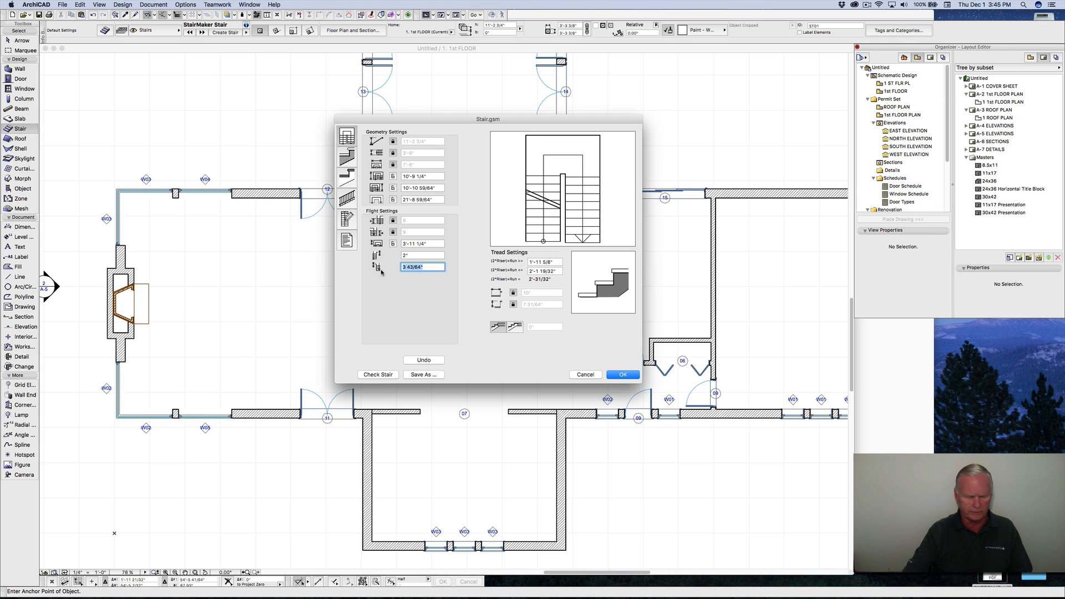
type("2")
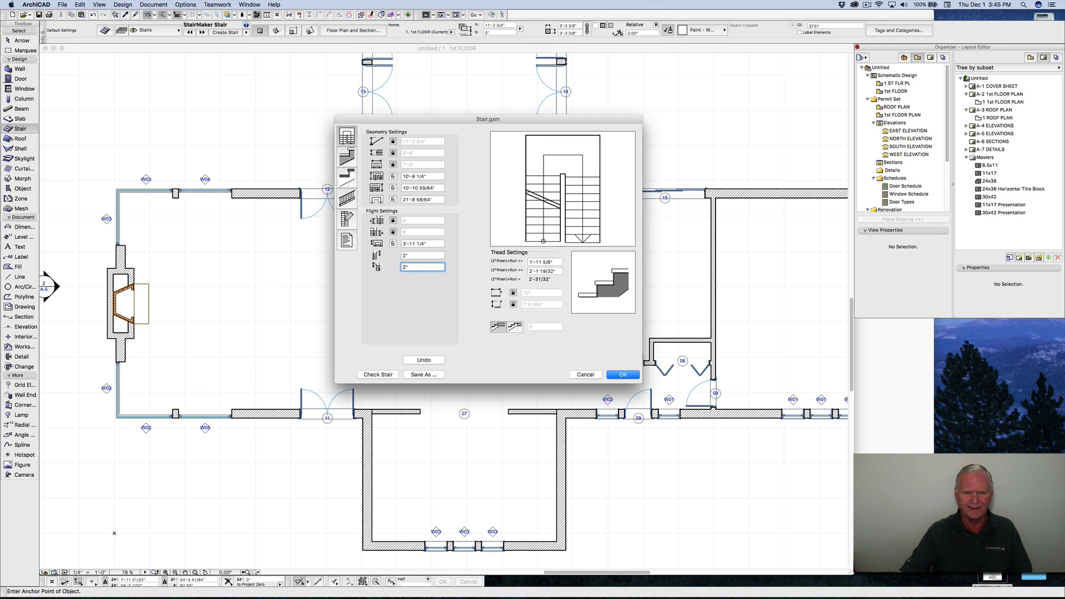
Step: Set the landing depth to 4' and lock it, and re-enter 2" for both flights' landing offsets
left_click_drag(430, 244, 398, 243)
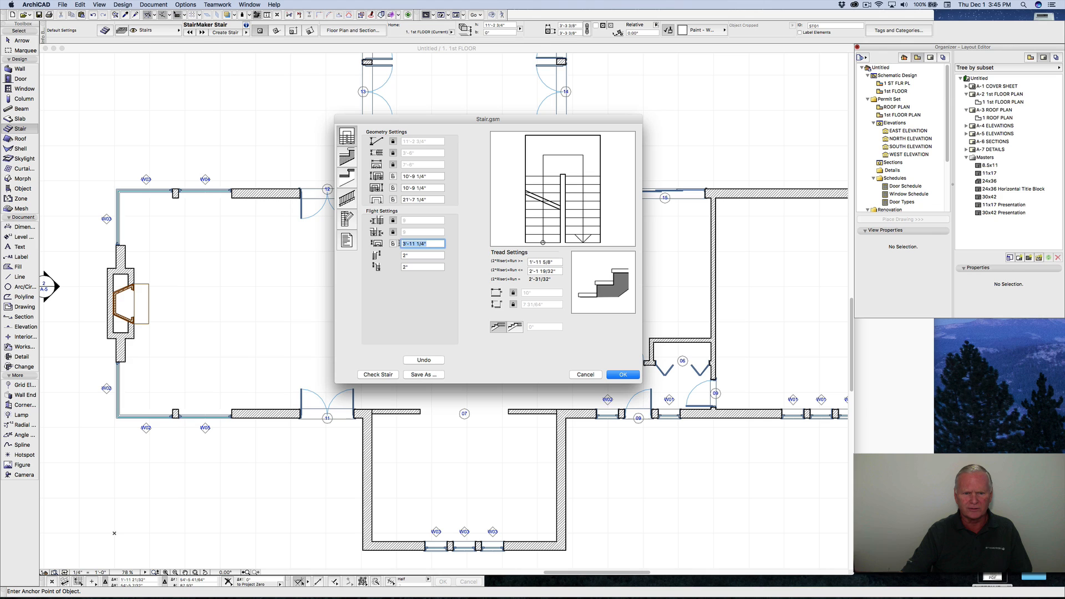
type("4'")
left_click(394, 244)
left_click(422, 256)
type("2\"")
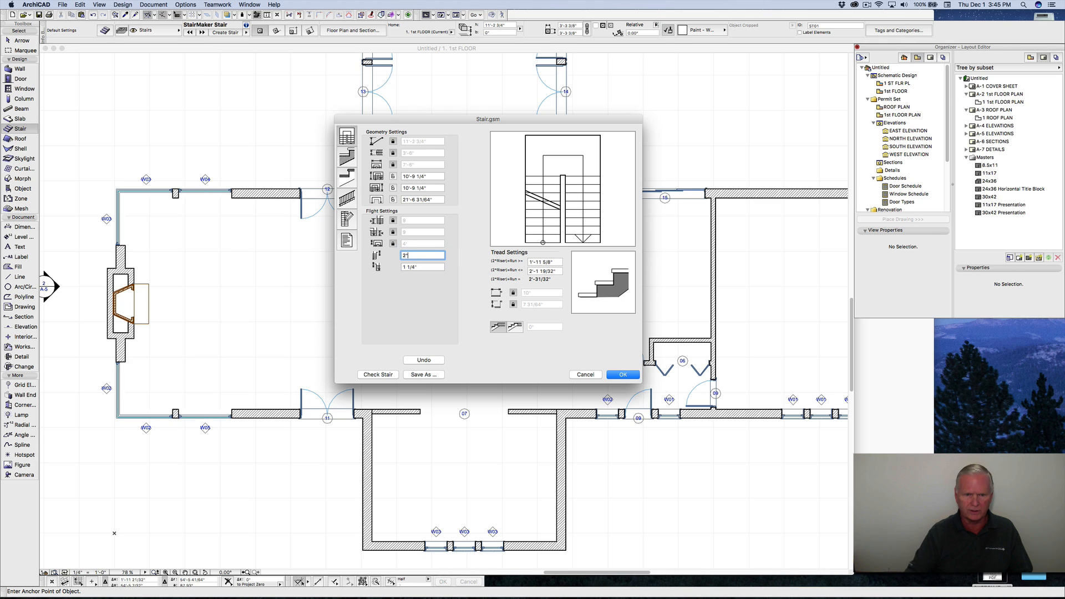
left_click(419, 266)
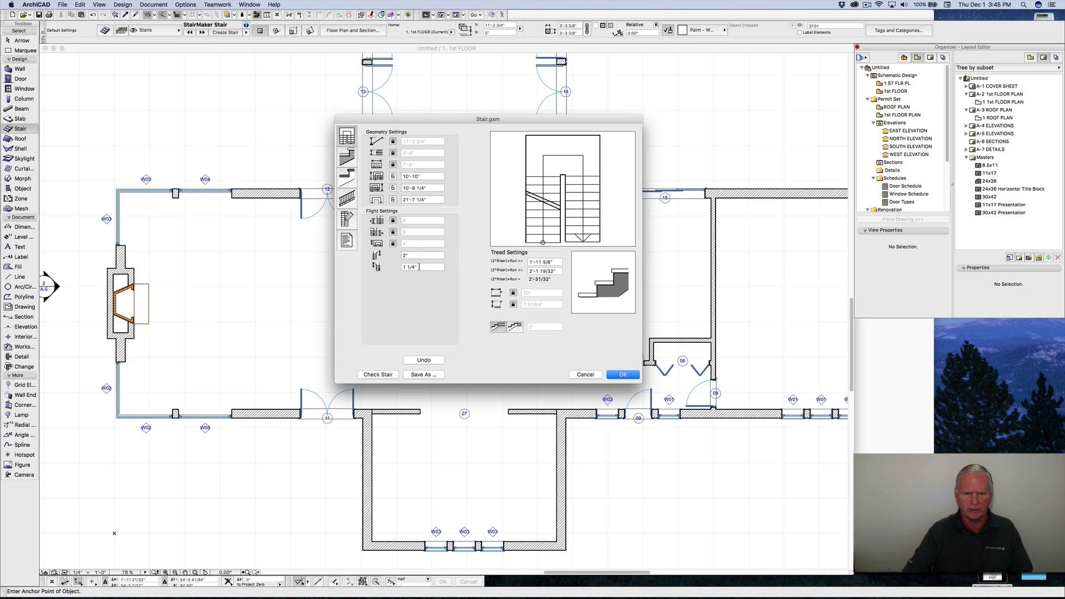
type("2")
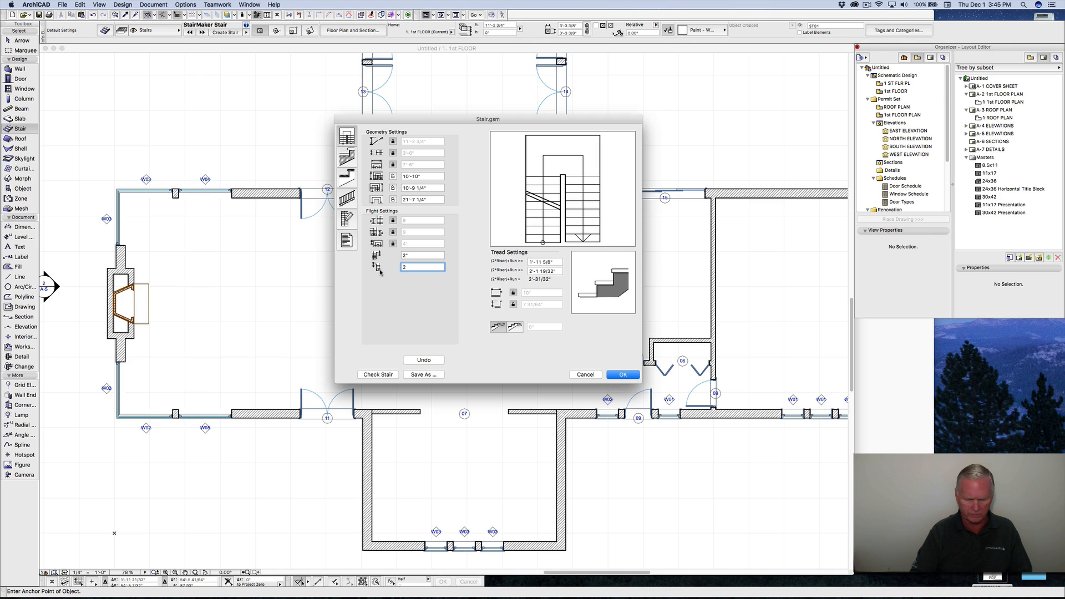
type("\"")
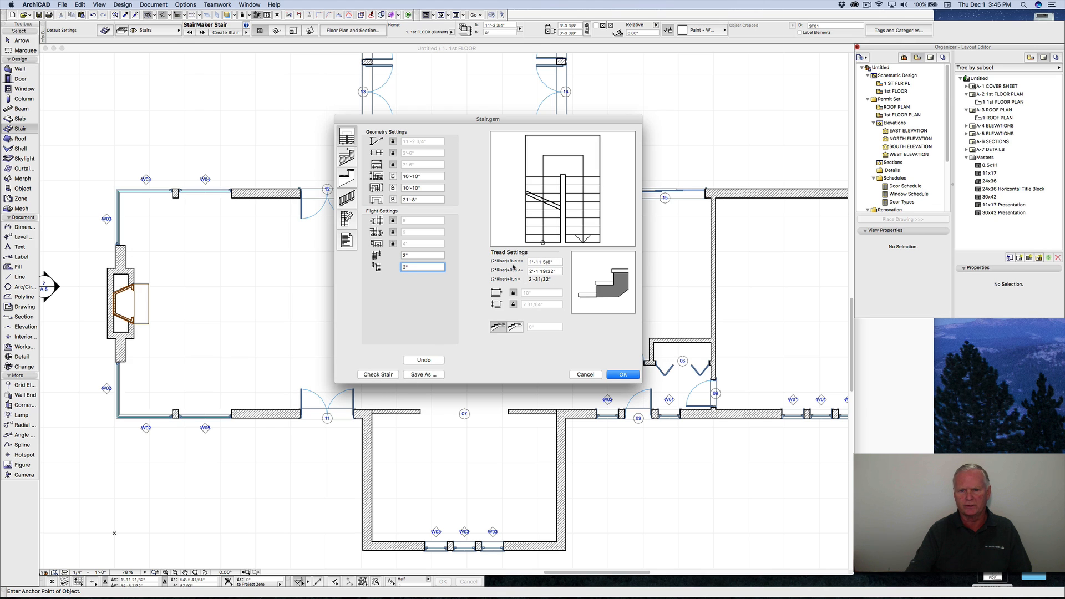
Step: Check the stair design and save it as Stair 1 in the Embedded Library
left_click(379, 375)
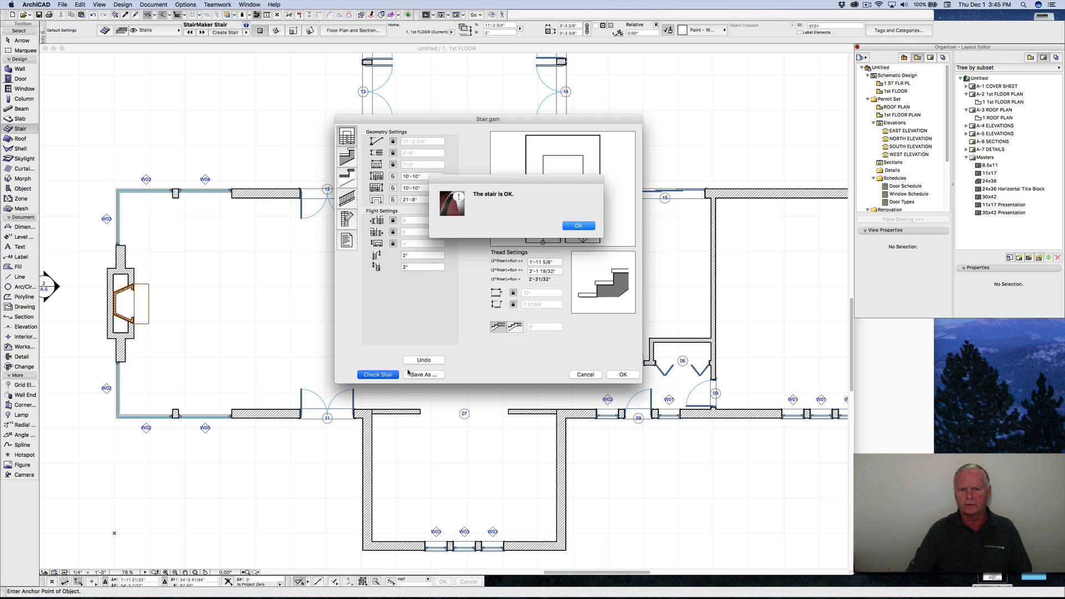
left_click(578, 226)
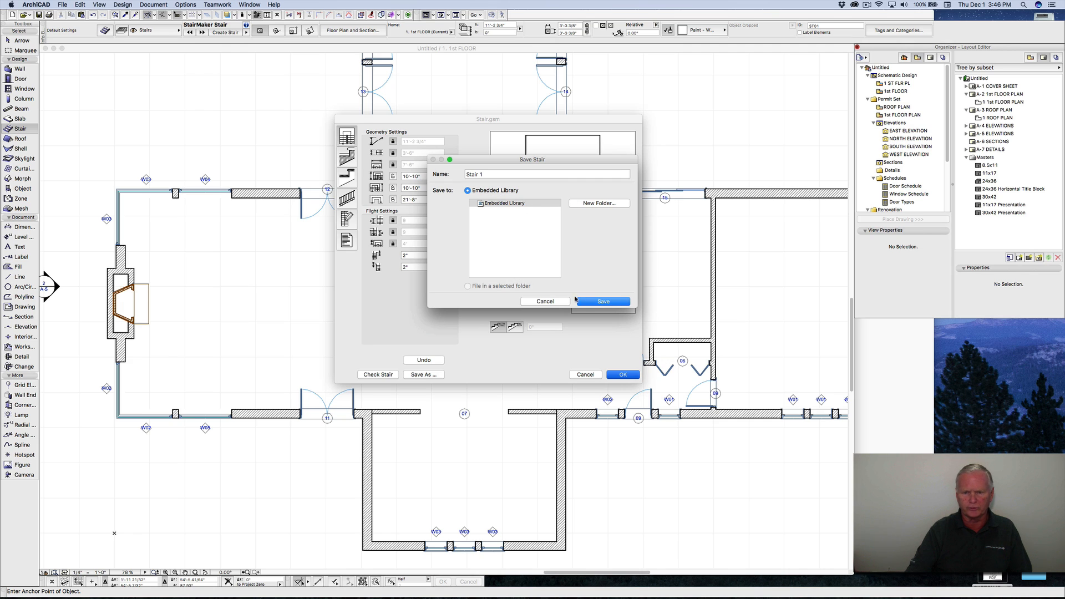
left_click(603, 303)
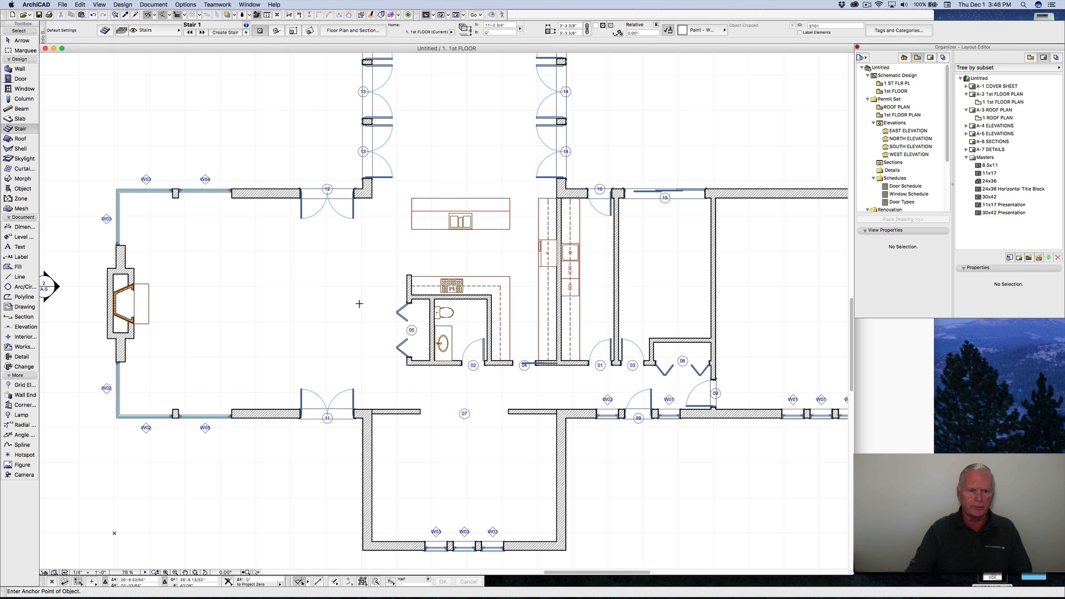
Step: Place the stair in the open room between the fireplace and the bifold closet, and disable its Enable Object's Line Types option
left_click(305, 301)
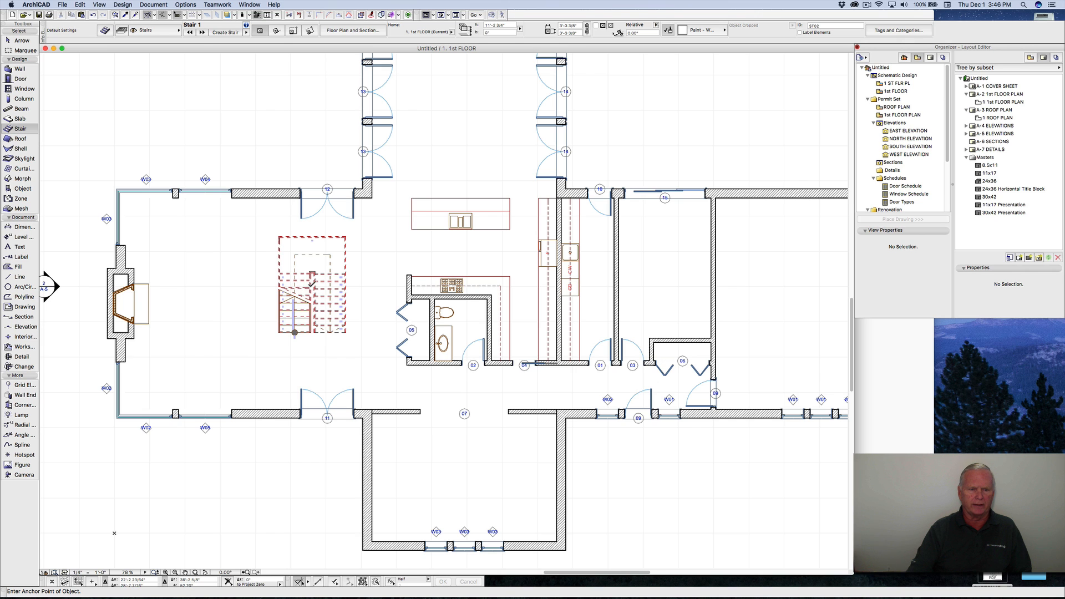
scroll(299, 292, "up", 3)
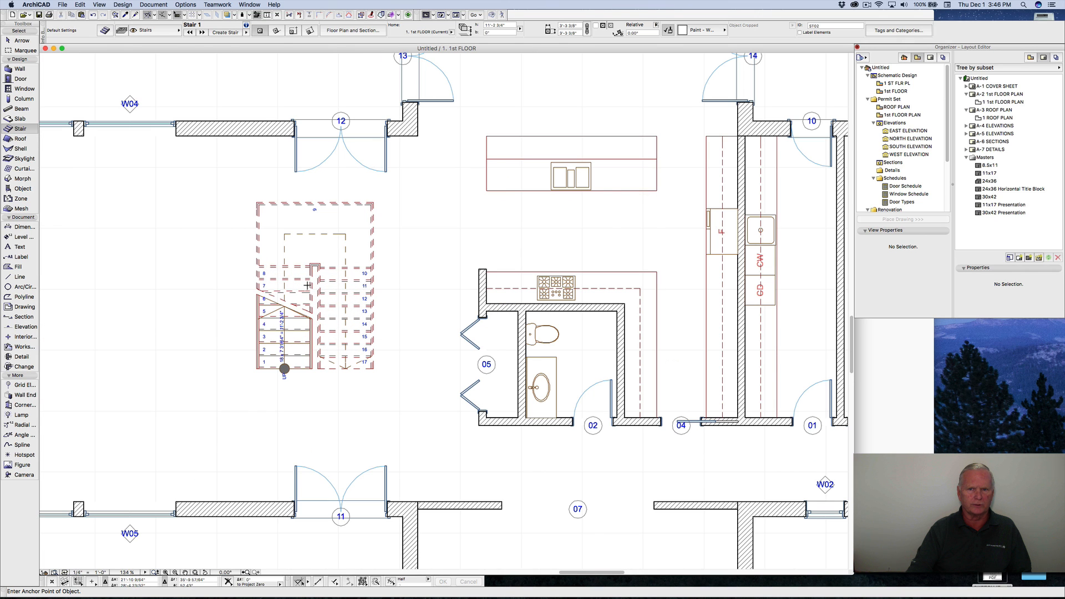
left_click(271, 297, "shift")
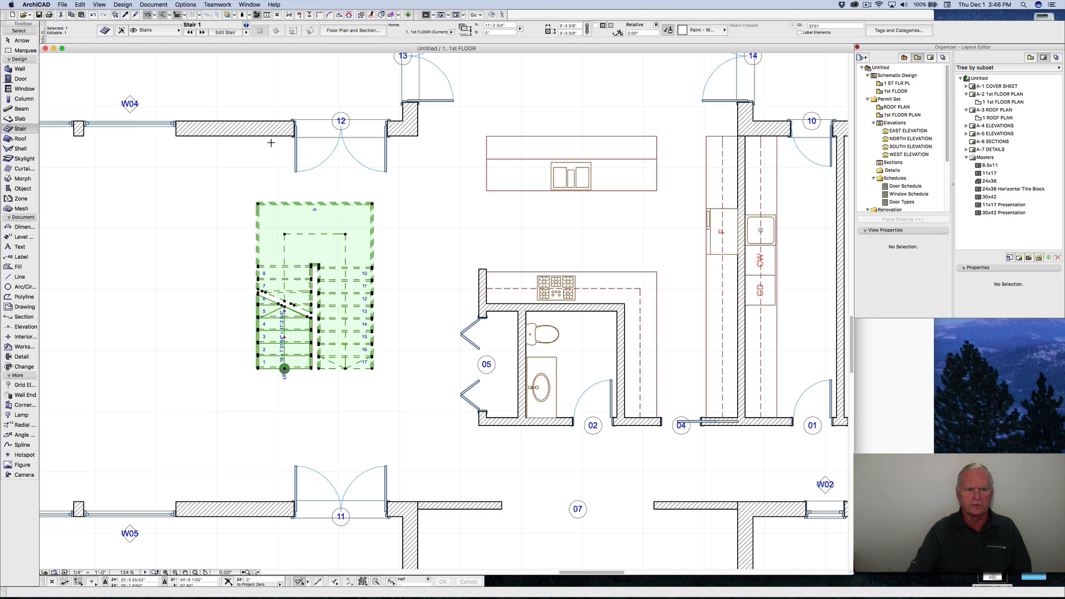
left_click(350, 32)
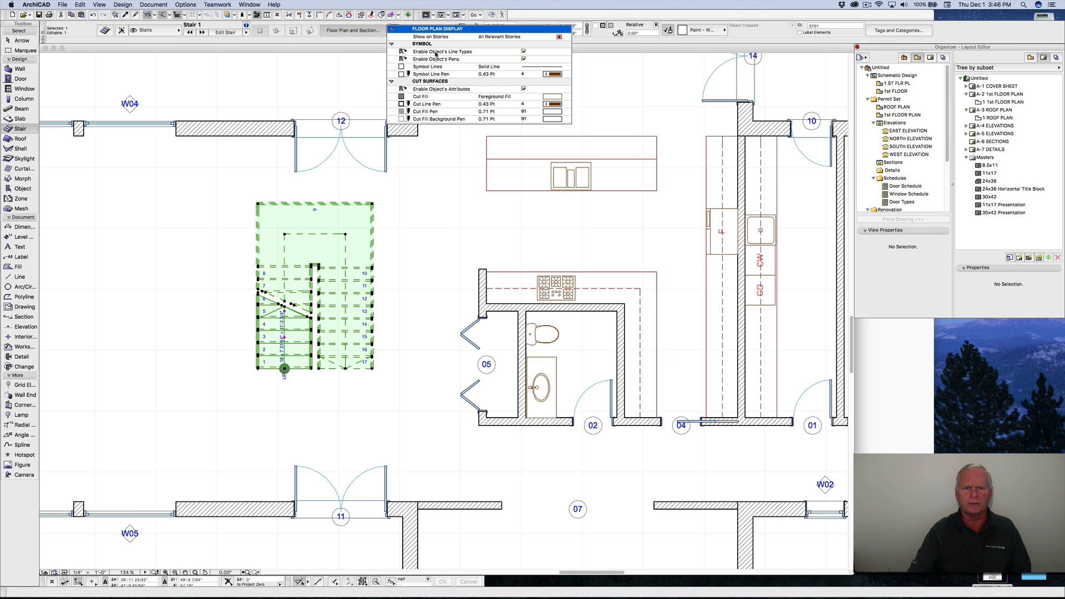
left_click(524, 51)
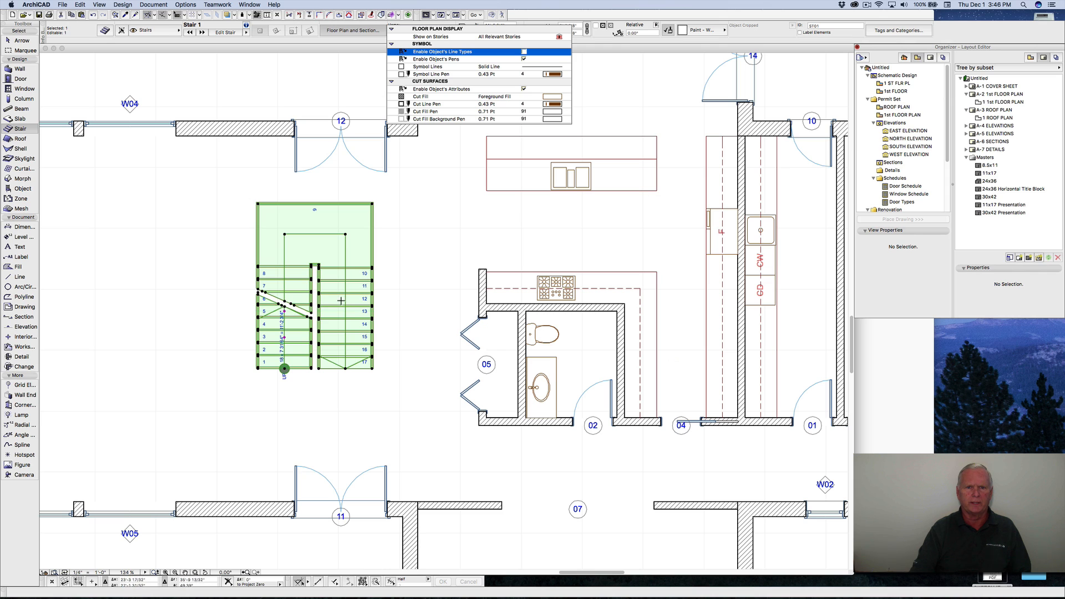
Step: Turn off the rise and run text and the tread numbering in the stair's text display settings, and apply
right_click(324, 247)
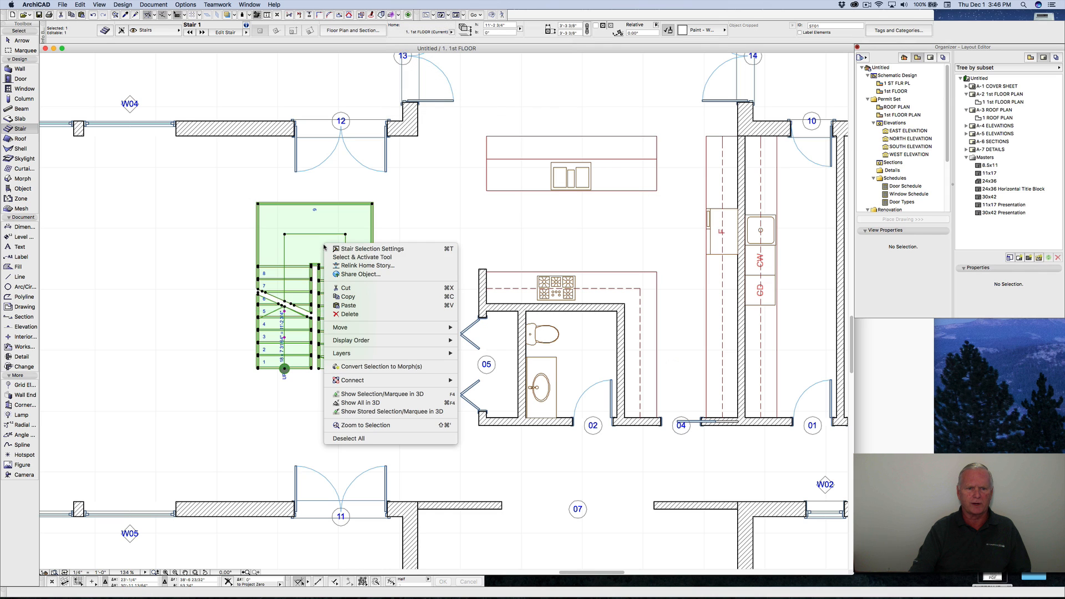
left_click(355, 250)
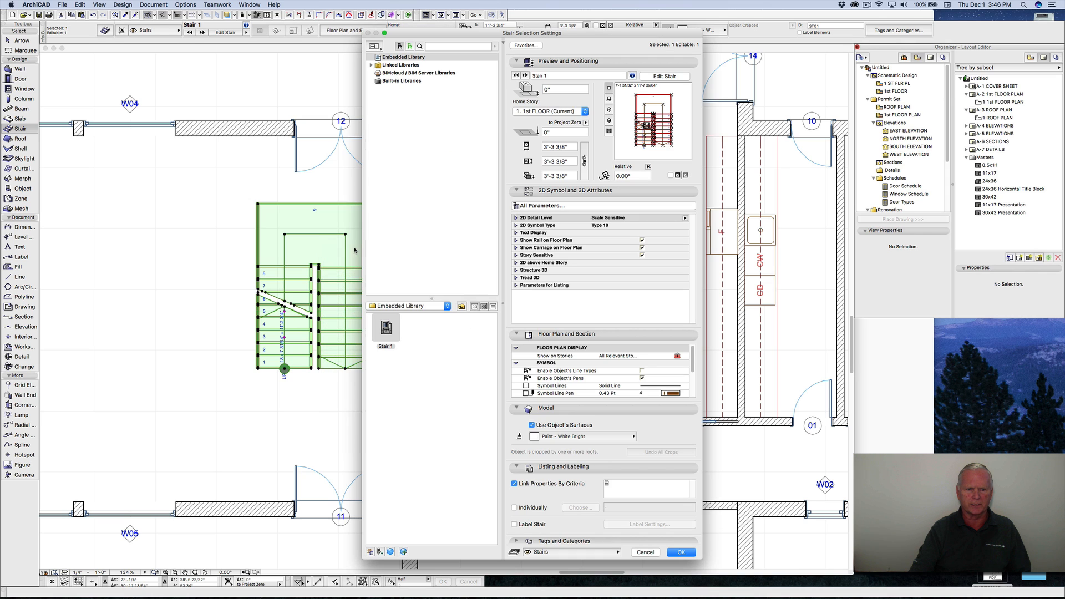
left_click(516, 233)
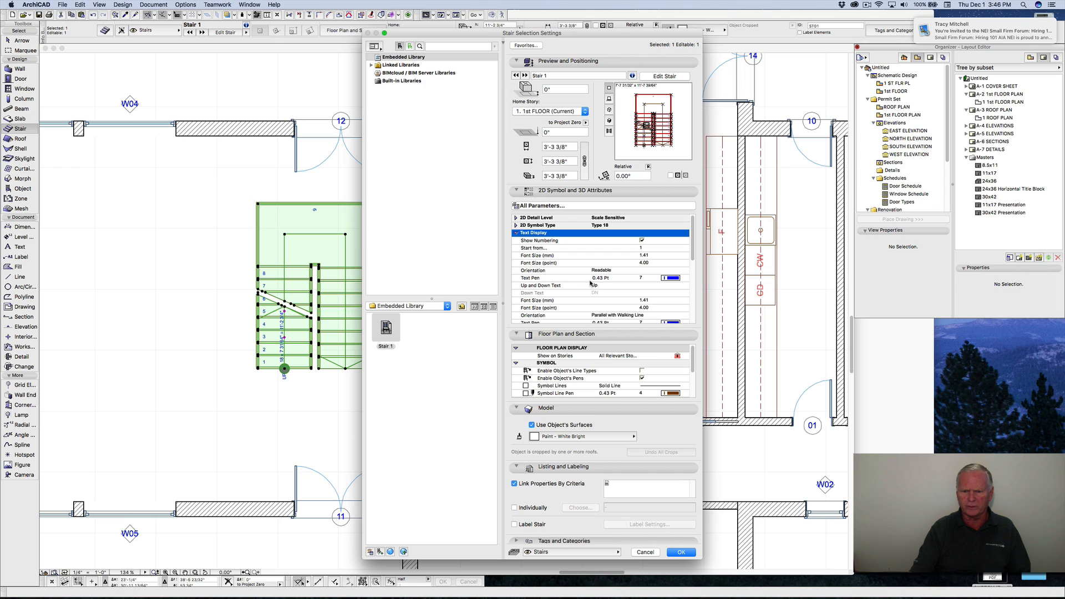
scroll(589, 278, "down", 3)
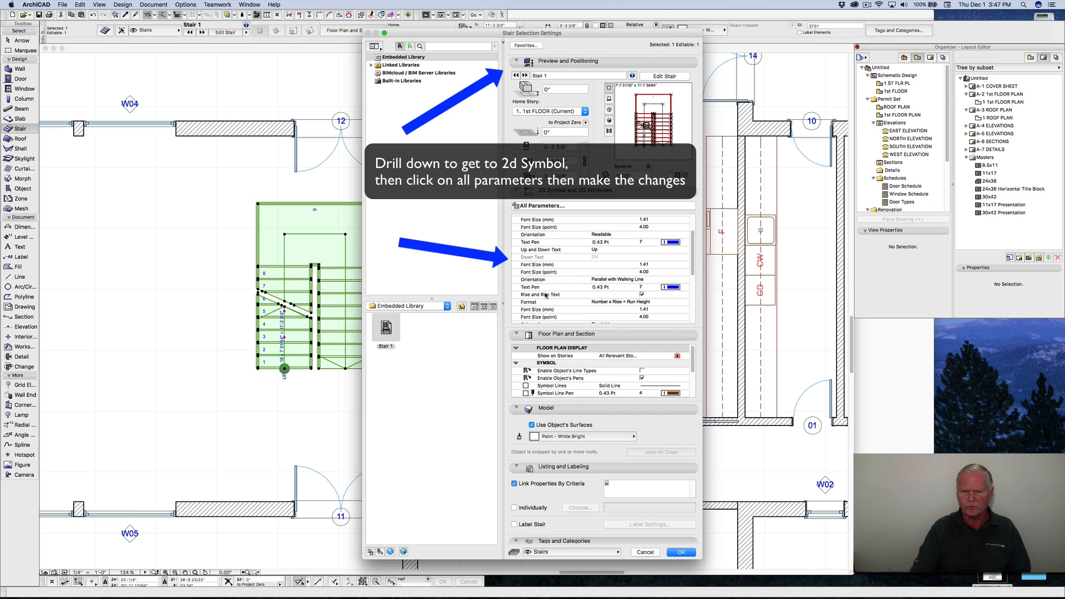
left_click(642, 295)
scroll(556, 267, "down", 3)
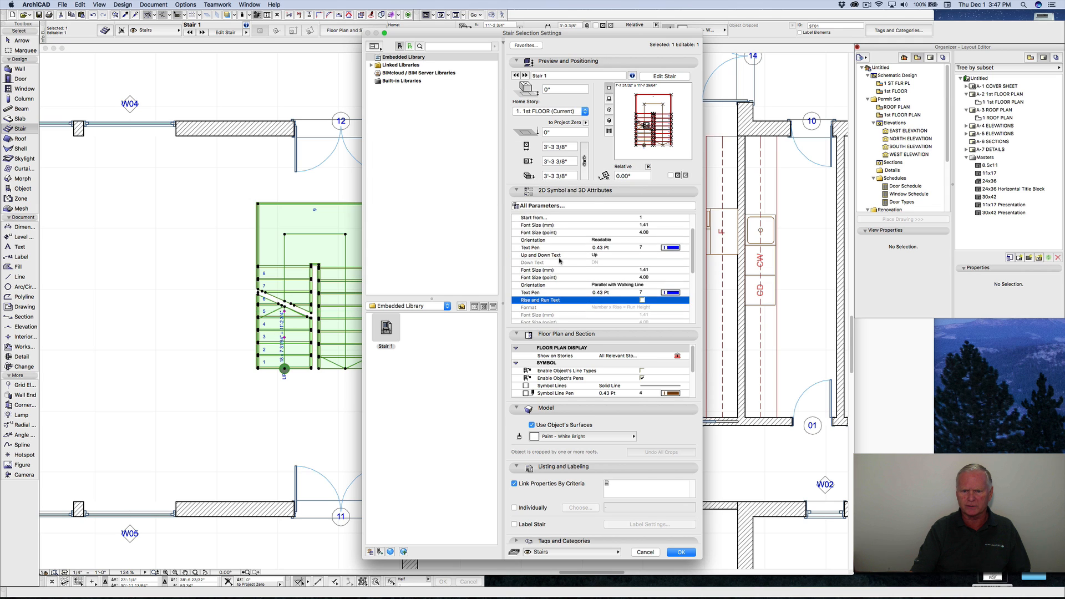
scroll(559, 259, "down", 3)
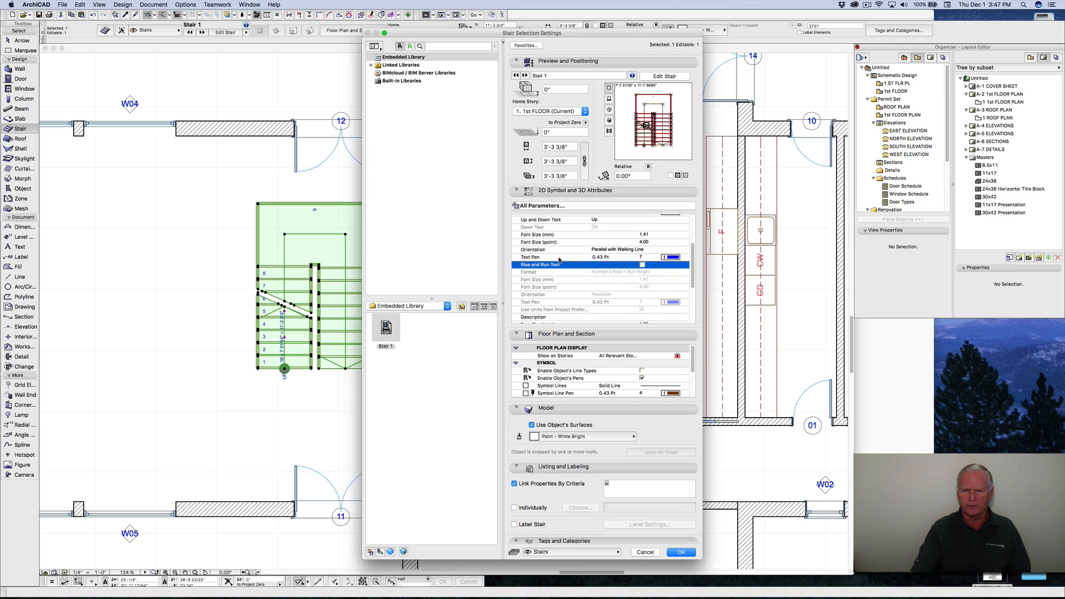
scroll(559, 259, "down", 3)
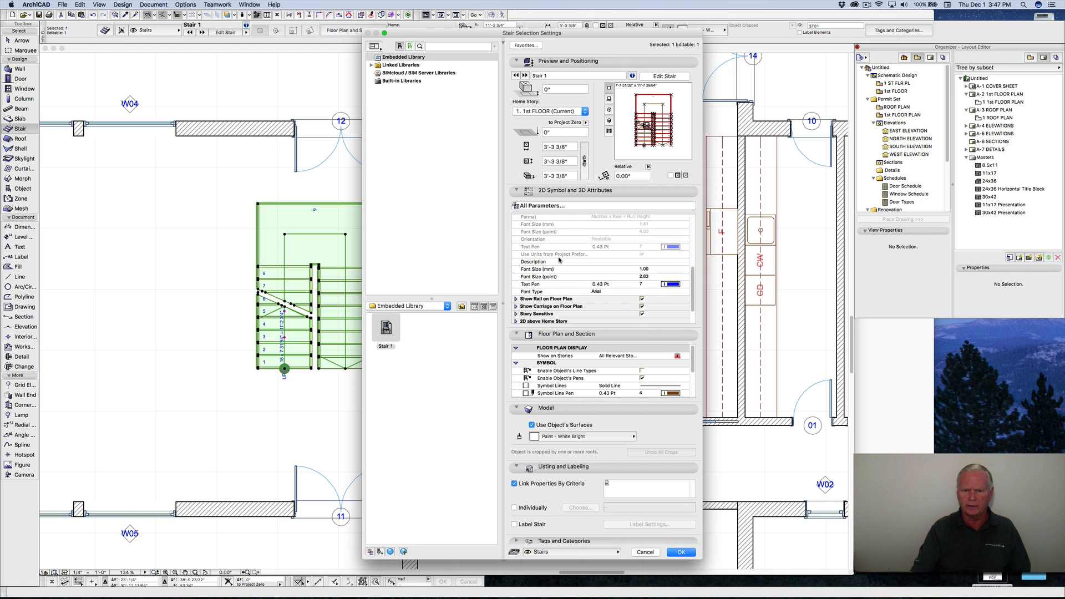
scroll(559, 259, "up", 9)
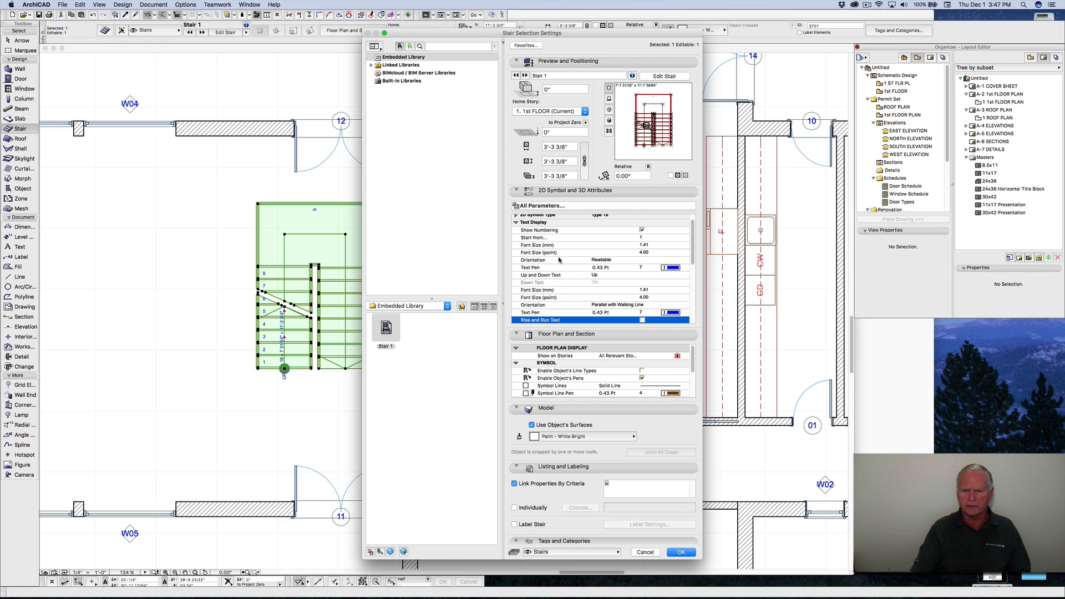
scroll(559, 259, "up", 1)
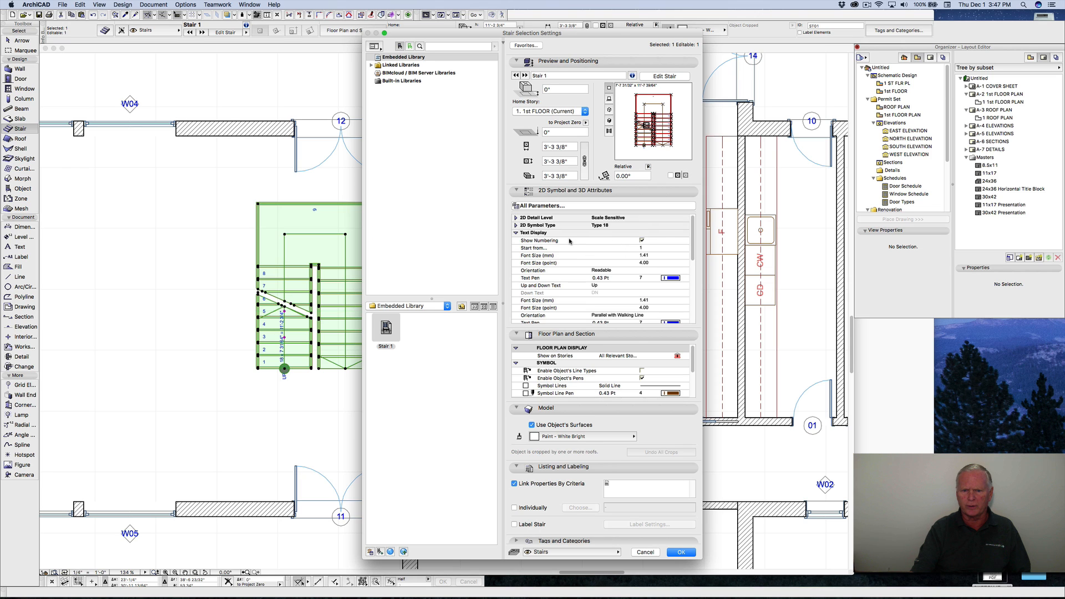
left_click(642, 240)
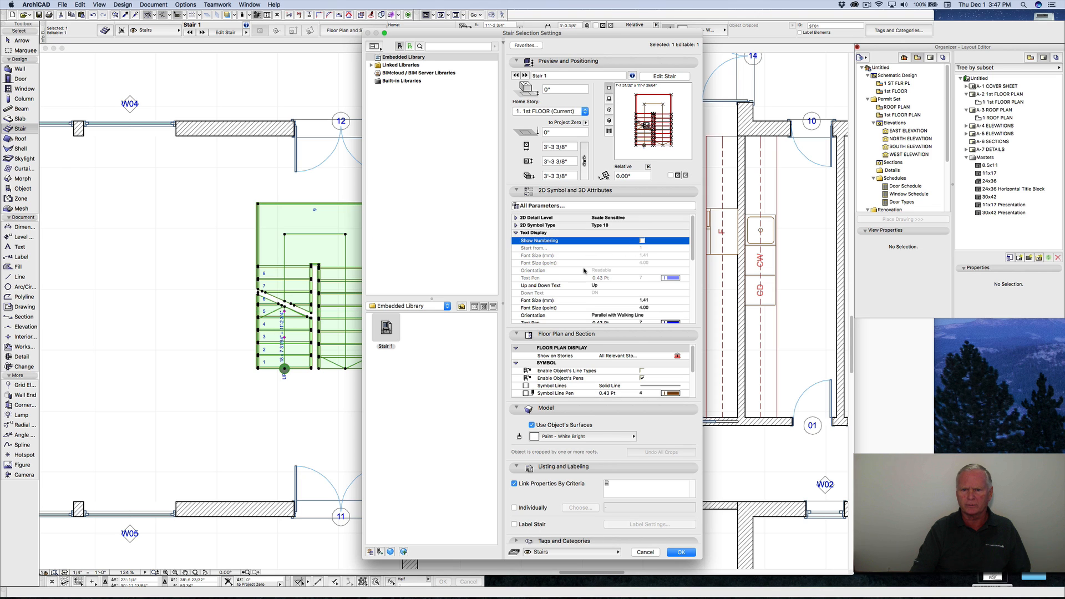
left_click(675, 553)
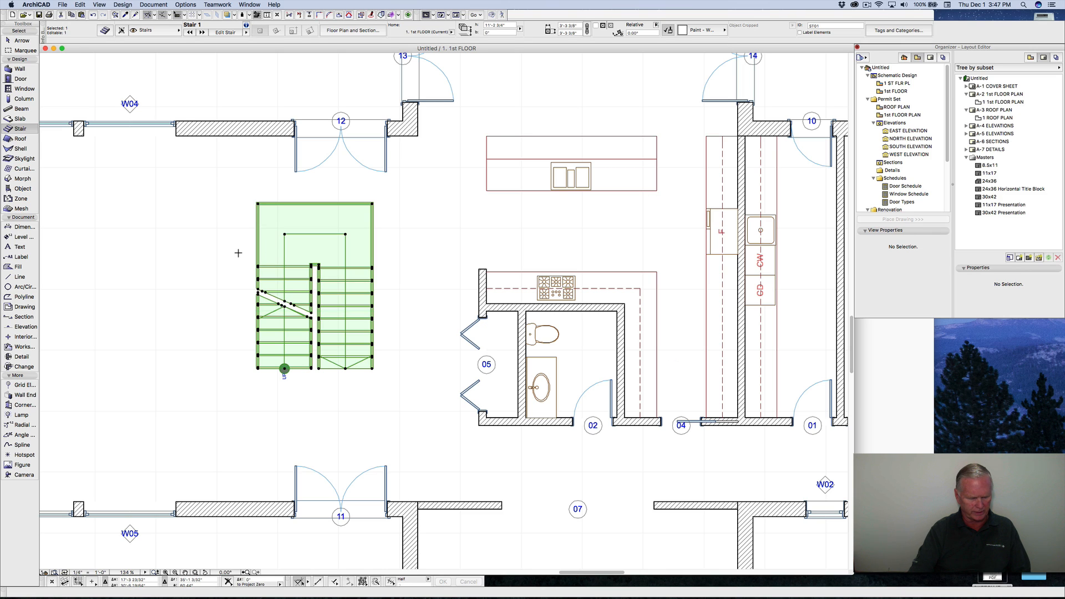
Step: Rotate the stair 90° counterclockwise about a point on its landing so the flights open toward the kitchen
key("super+e")
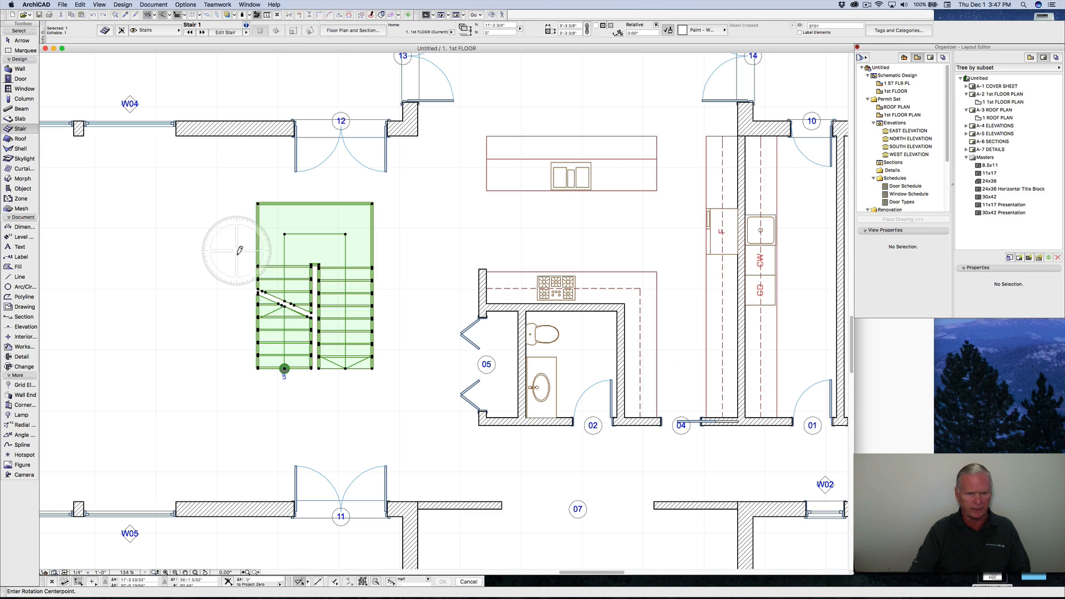
left_click(314, 228)
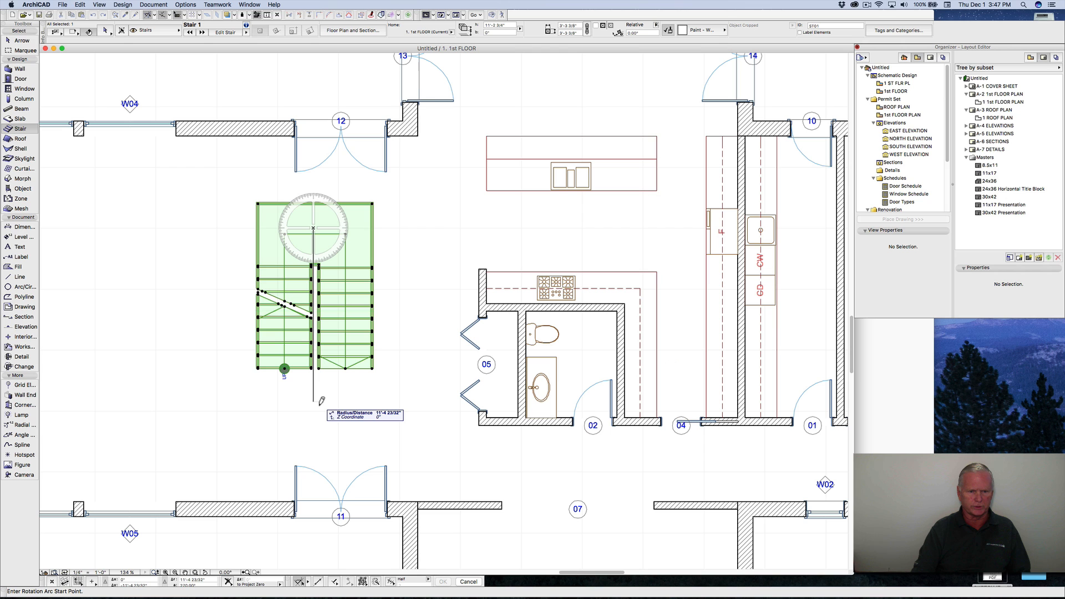
left_click(314, 400)
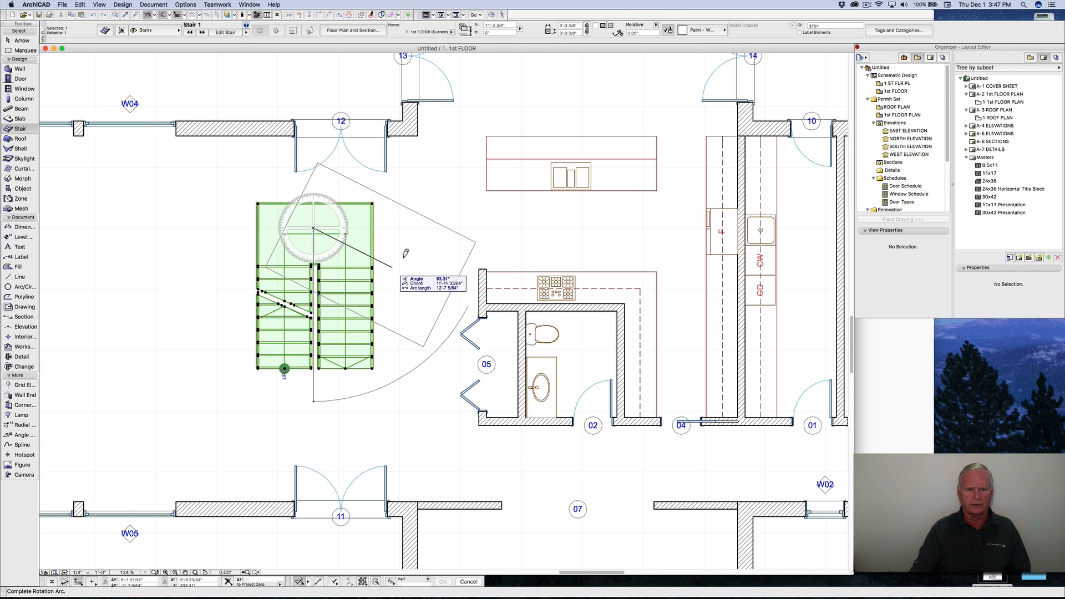
left_click(428, 226)
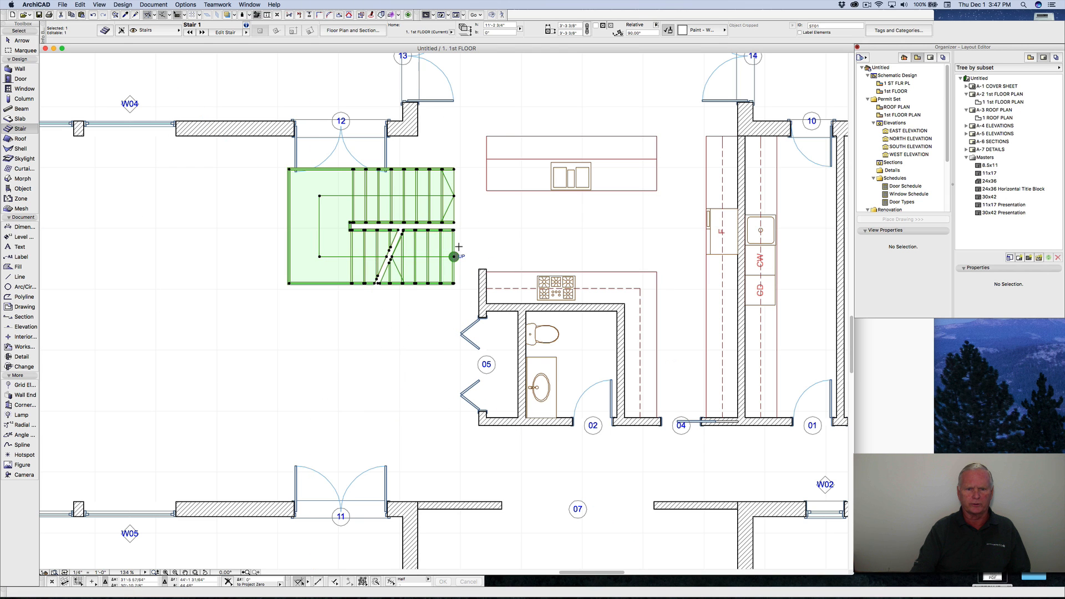
Step: Activate a vertical guideline at the wall corner beside door 12 and move the stair horizontally so its open end aligns with it
middle_click_drag(451, 251, 329, 281)
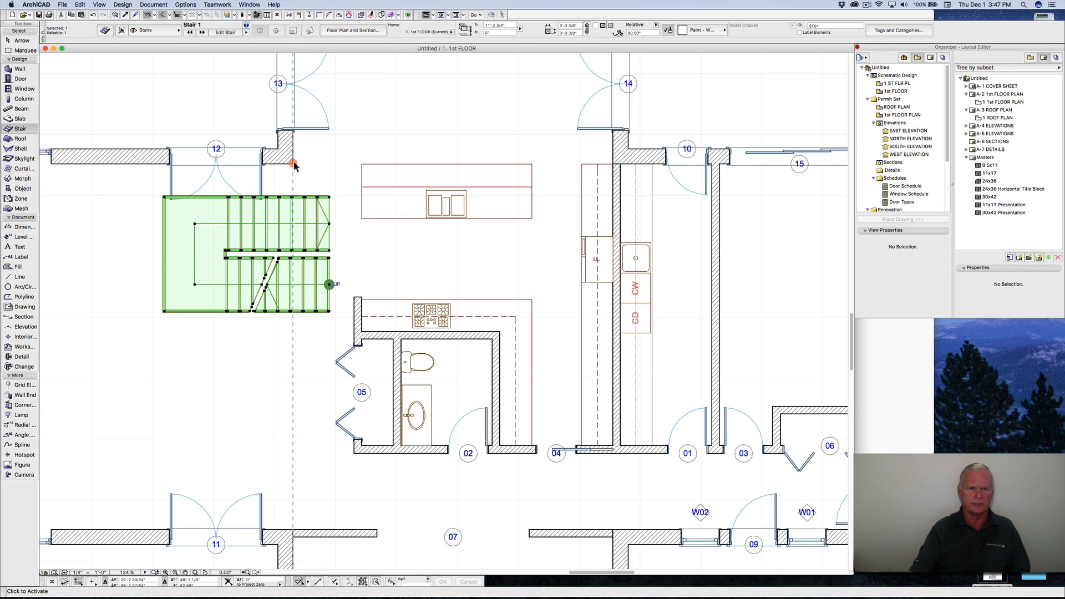
left_click(294, 165)
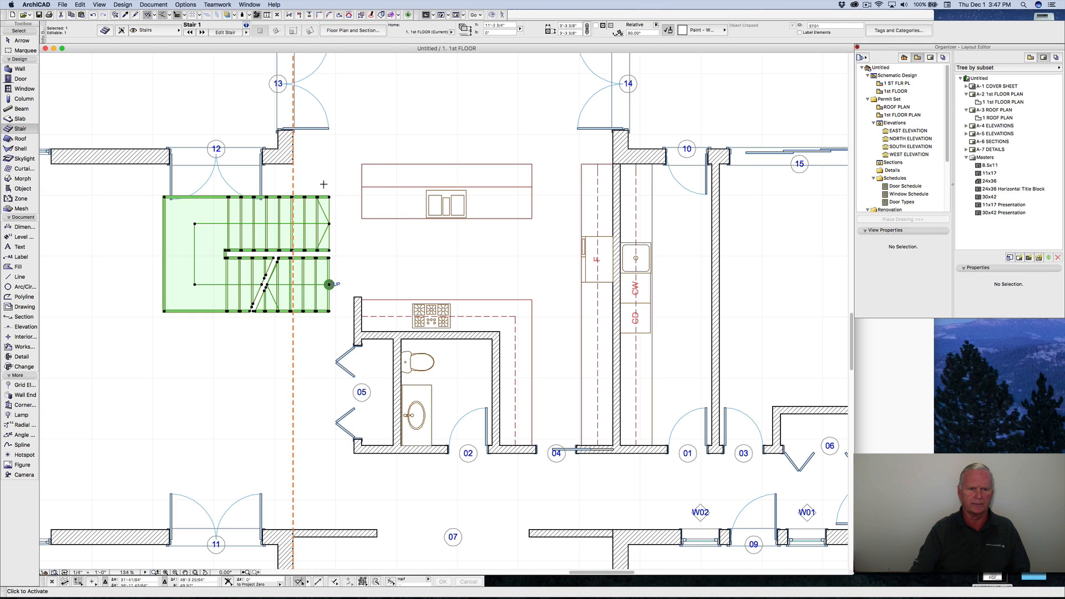
key("super+d")
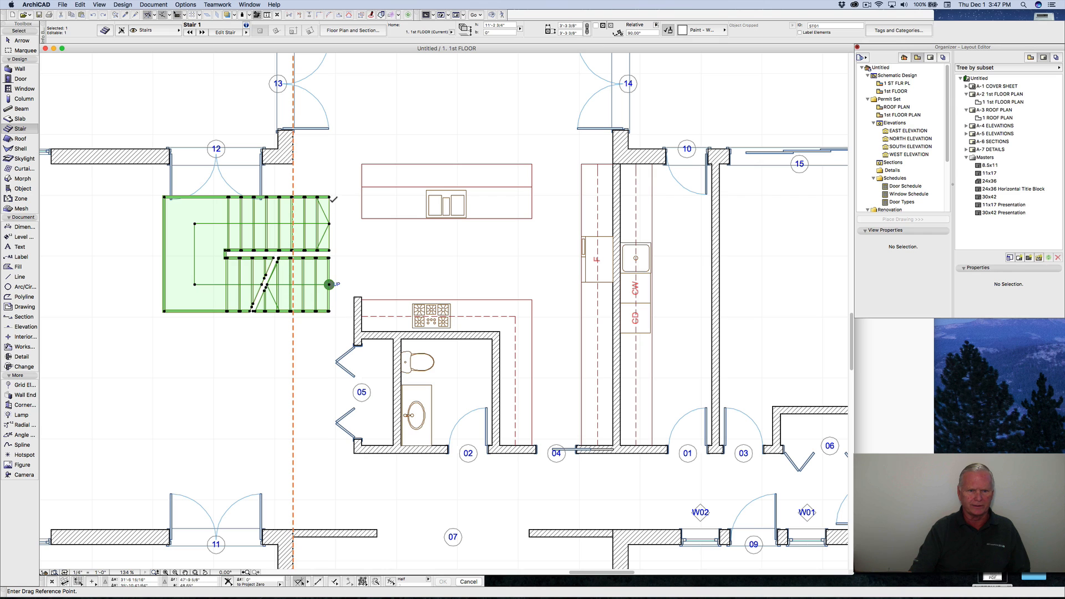
left_click(331, 197)
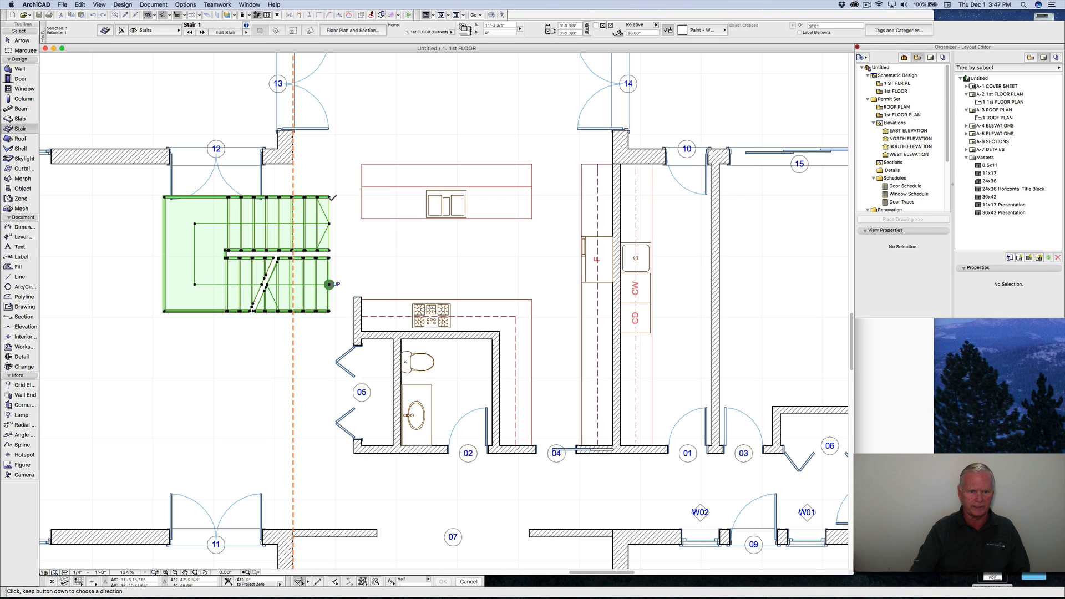
left_click(297, 198)
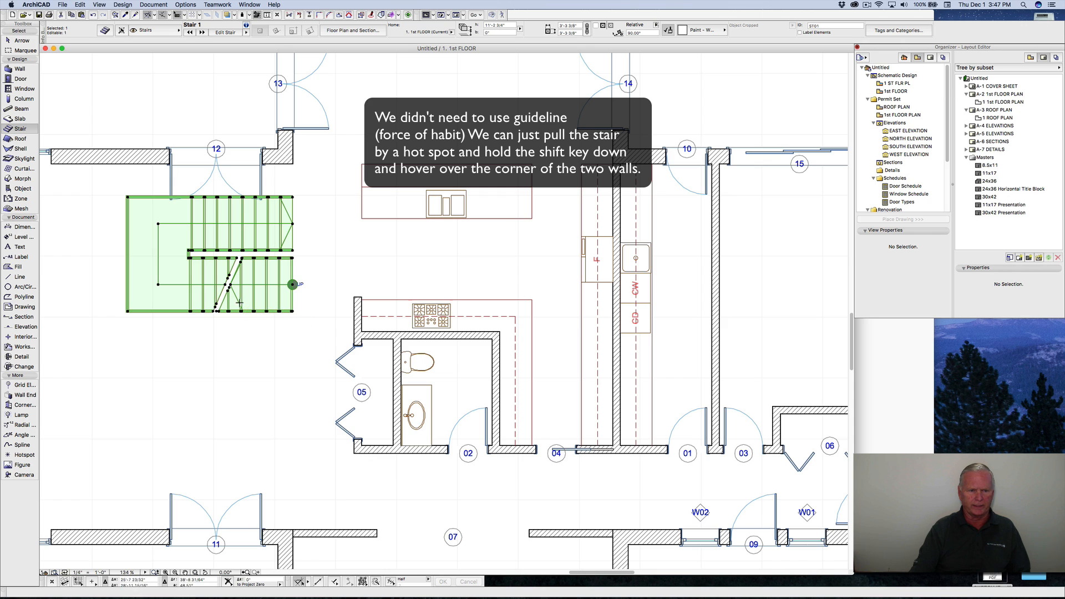
Step: Move the stair vertically from its landing's lower outer corner so its lower edge aligns with the fireplace's center
middle_click_drag(264, 297, 514, 266)
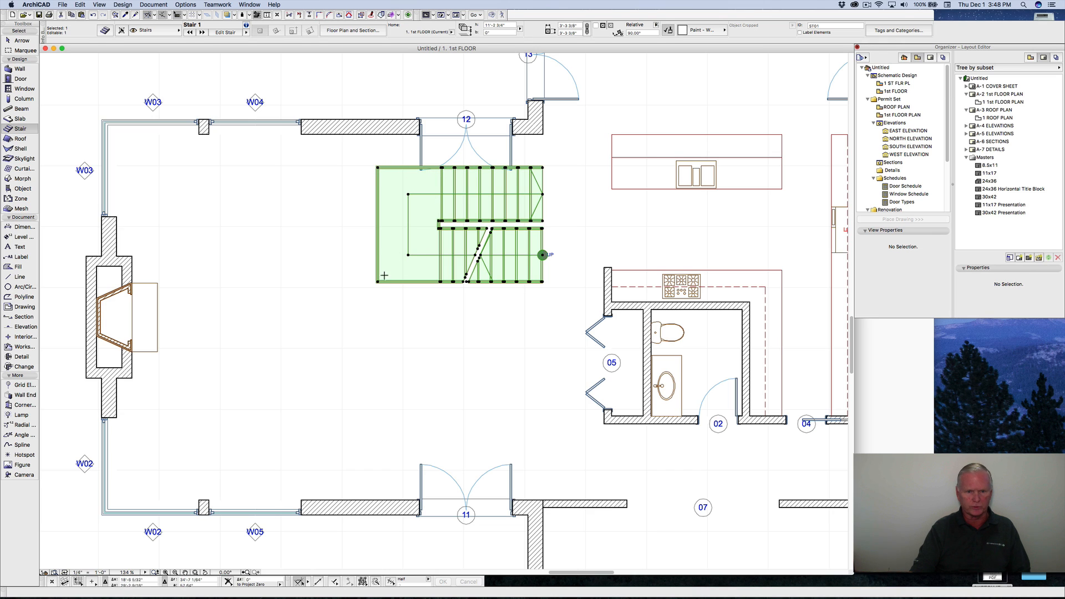
key("super+d")
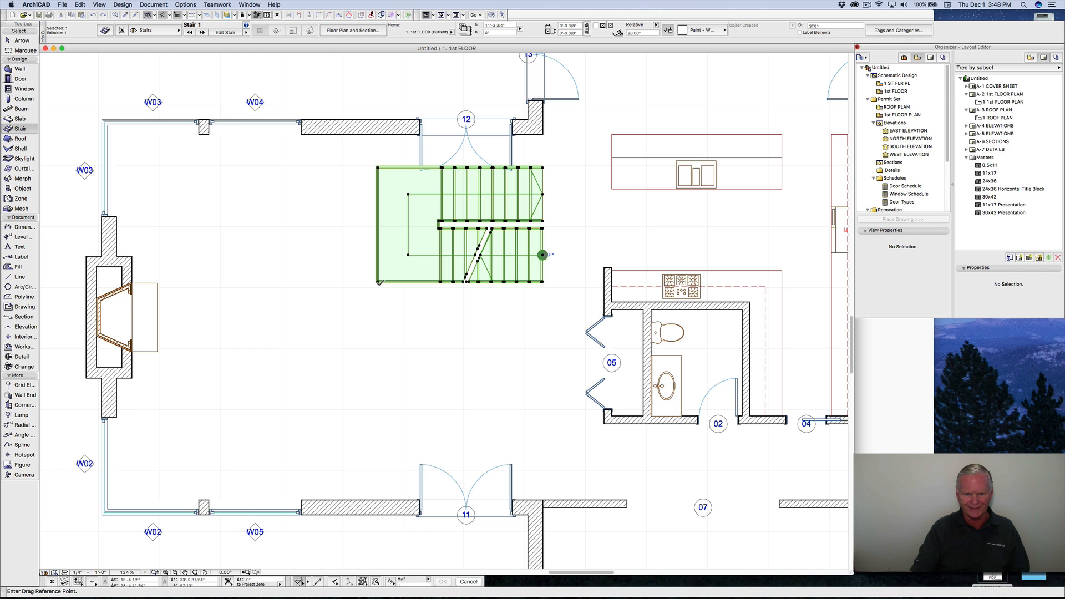
left_click(378, 282)
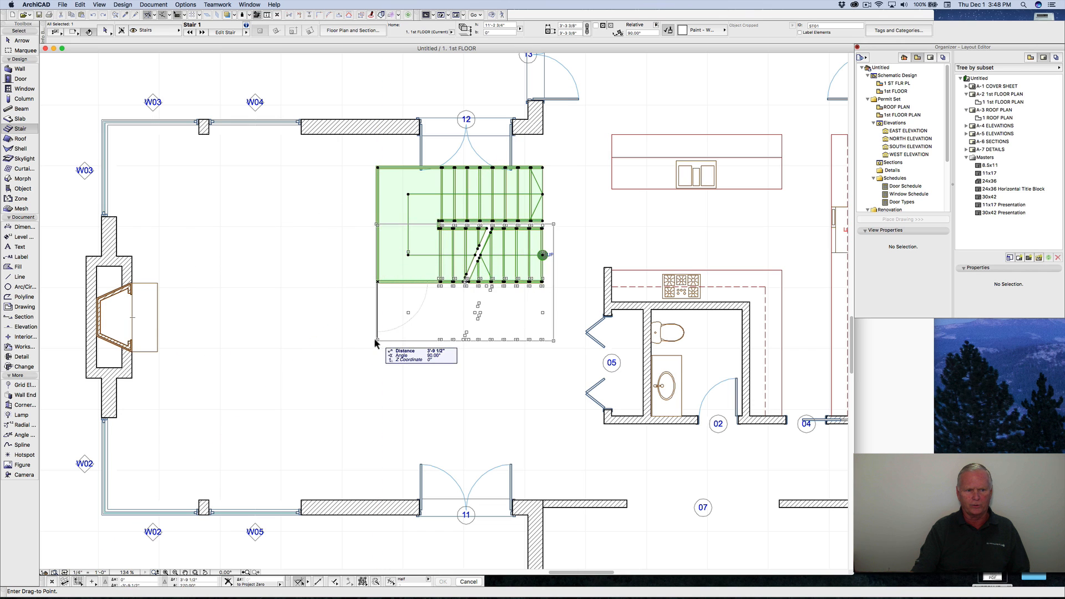
left_click(133, 320)
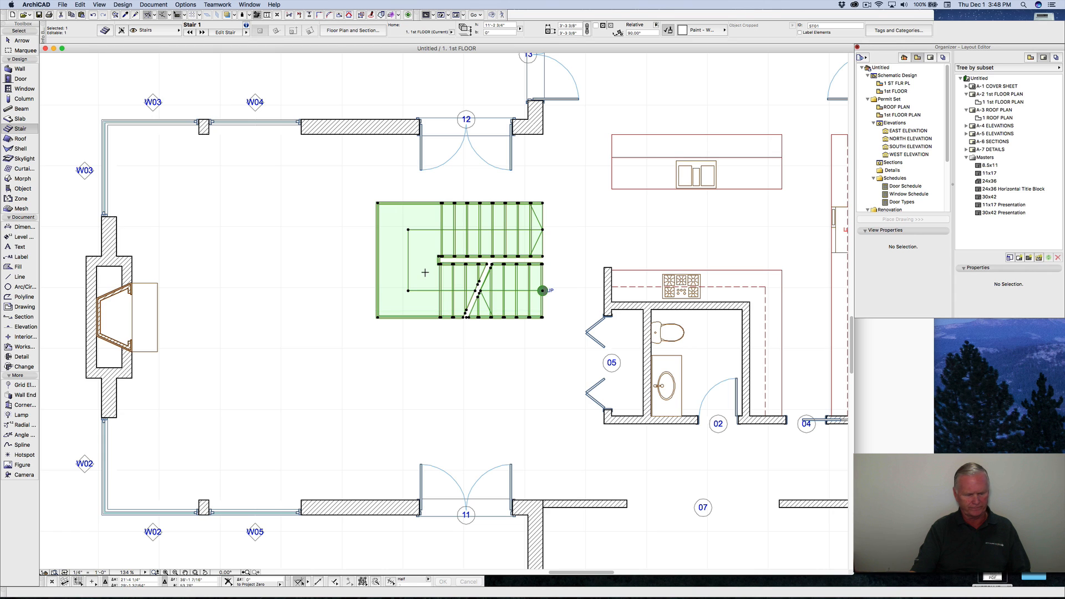
Step: Move the stair 3'-9" straight down the plan to center it on the fireplace
left_click_drag(424, 271, 429, 324)
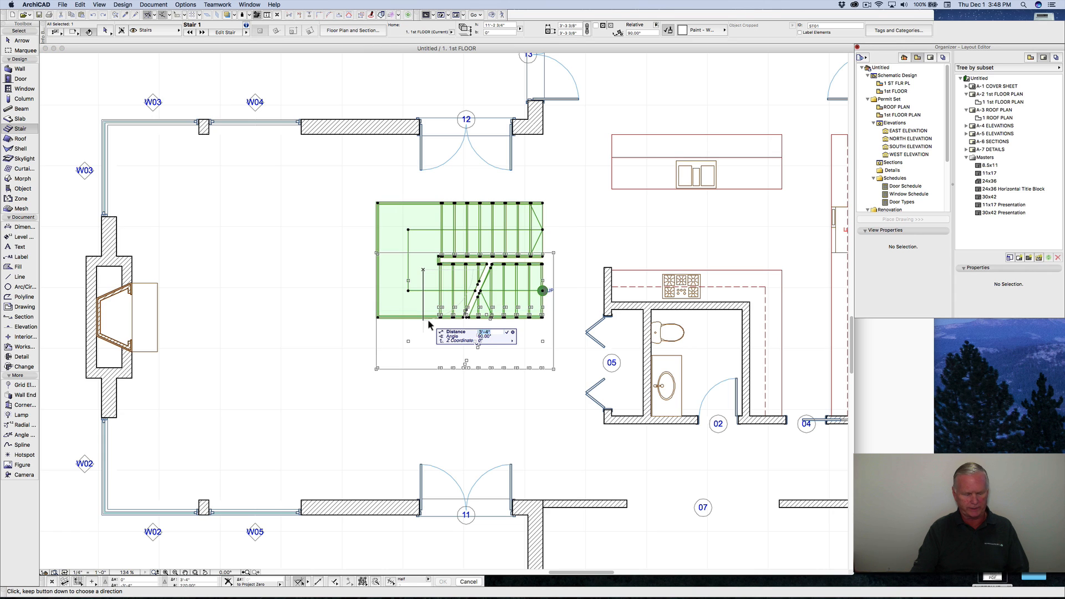
type("3-")
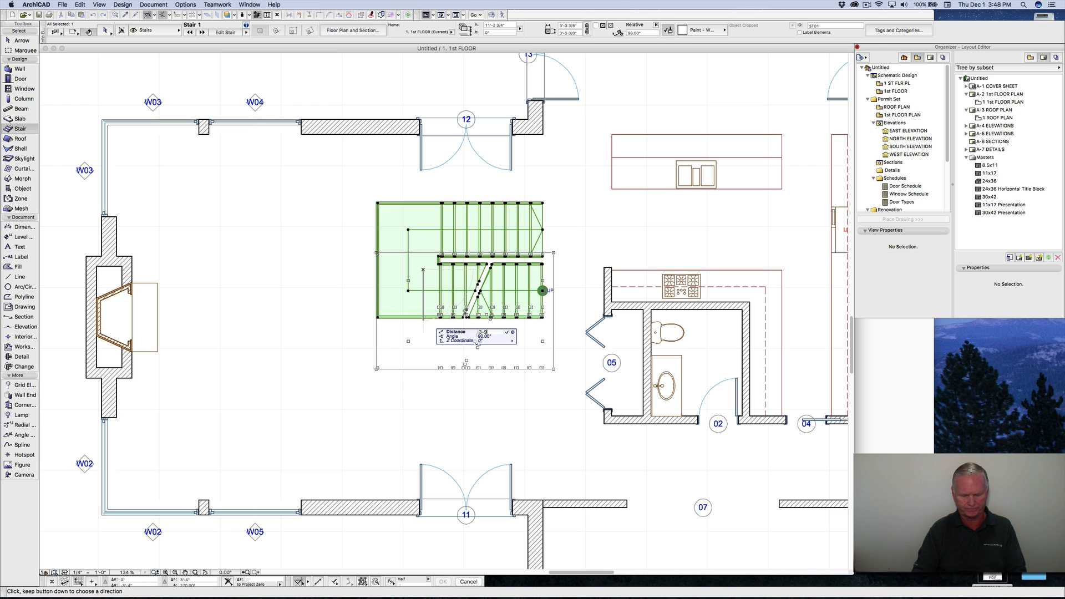
type("9")
key("Return")
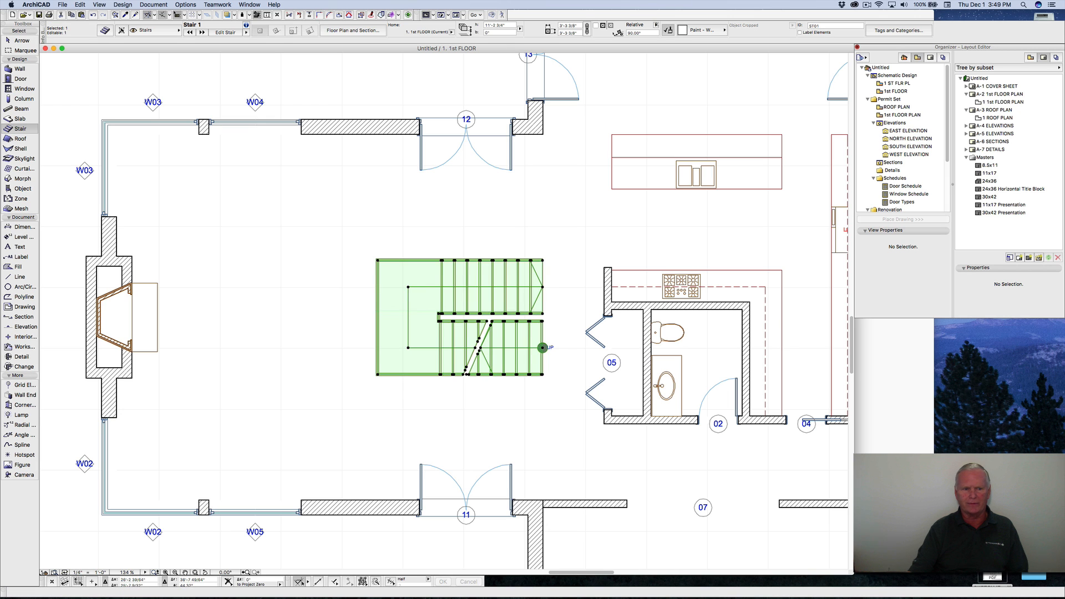
Step: Deselect the stair and set the 1st FLOOR view's model view options to Presentation-Solid
middle_click_drag(429, 324, 387, 291)
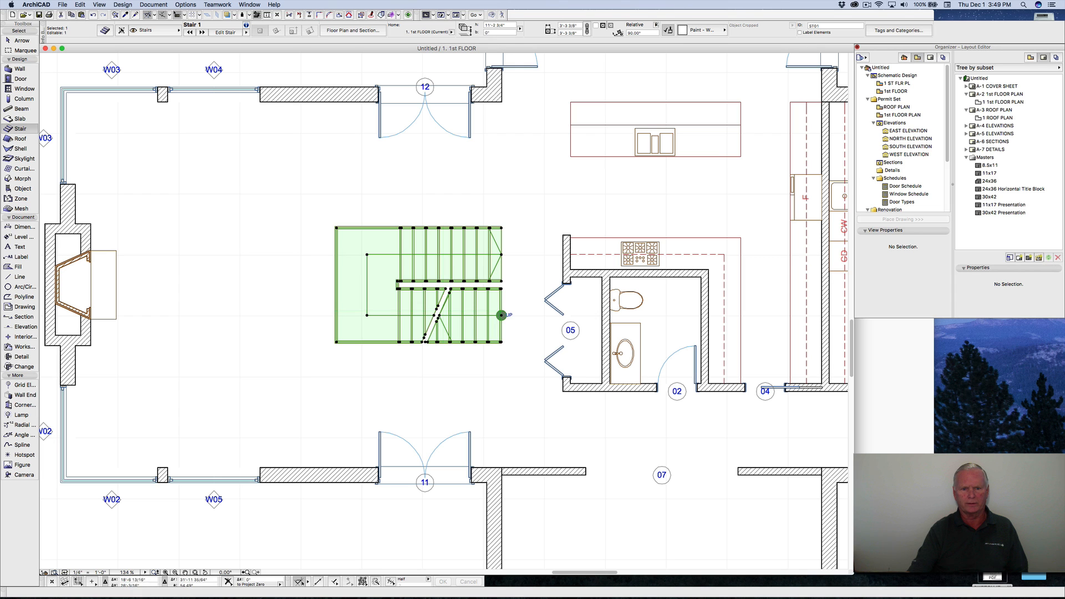
key("Escape")
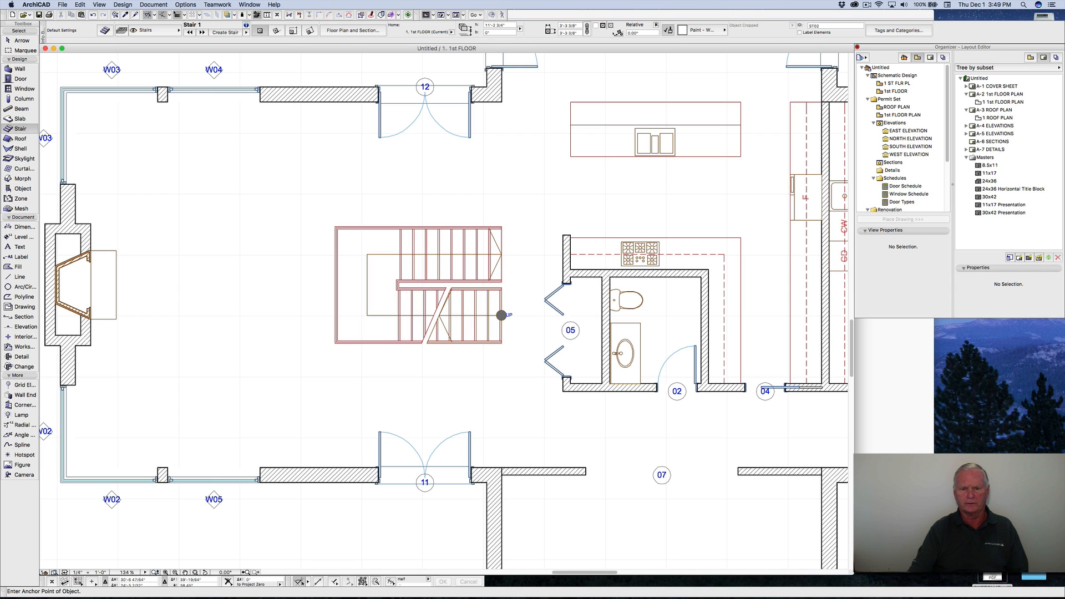
middle_click_drag(522, 123, 462, 112)
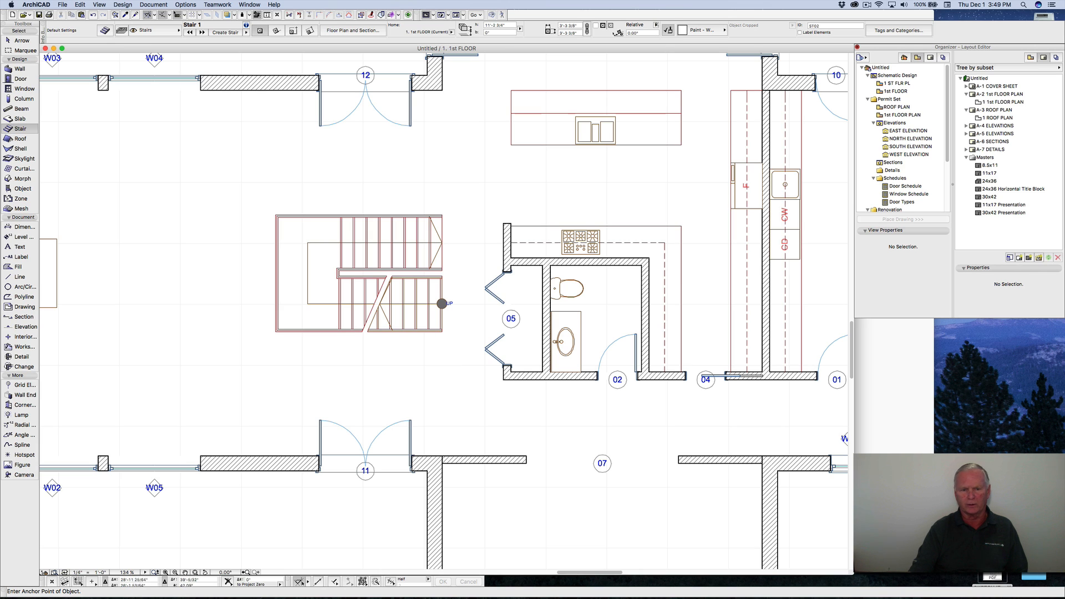
scroll(444, 311, "right", 5)
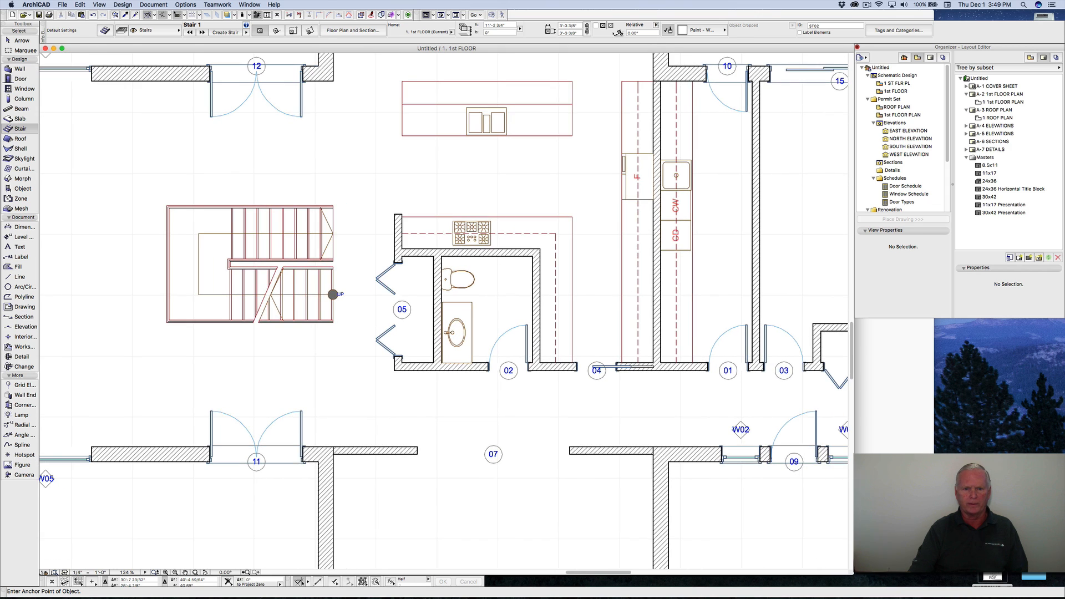
scroll(355, 259, "down", 5)
scroll(444, 310, "up", 5)
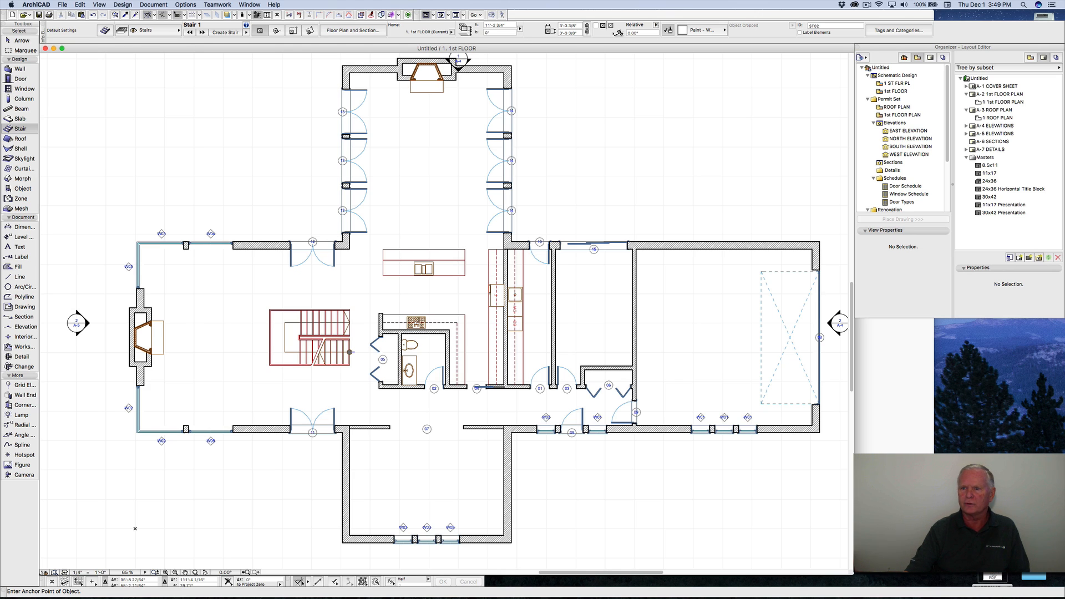
double_click(896, 91)
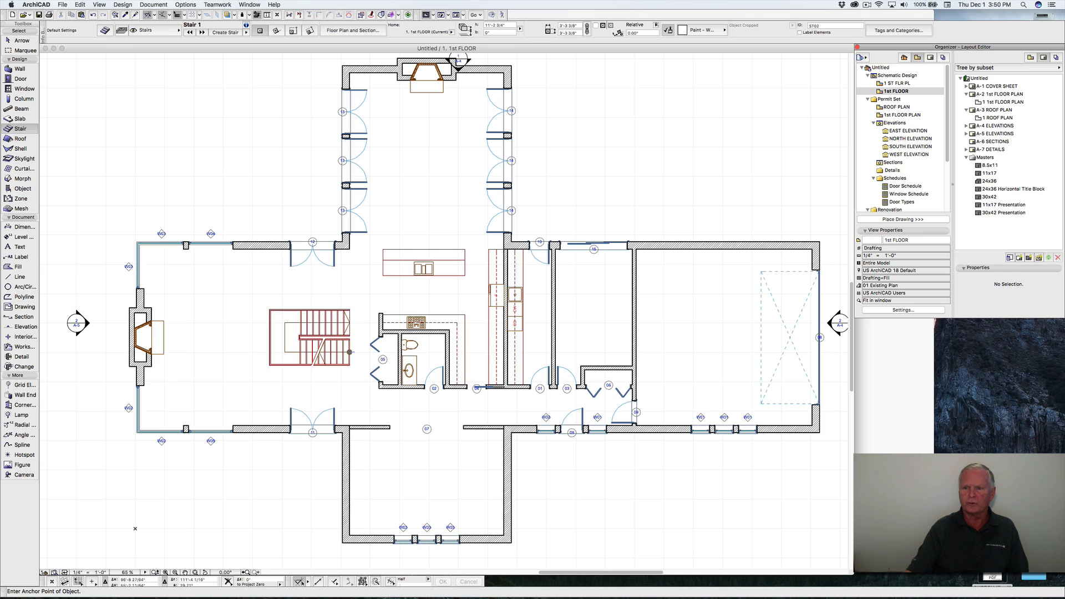
left_click(903, 310)
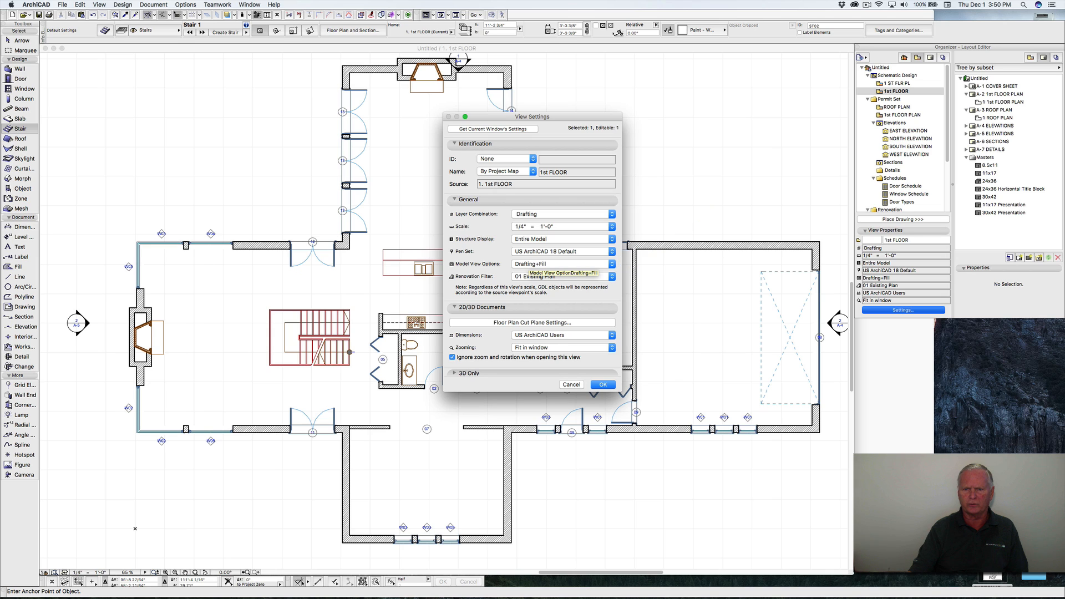
left_click(612, 264)
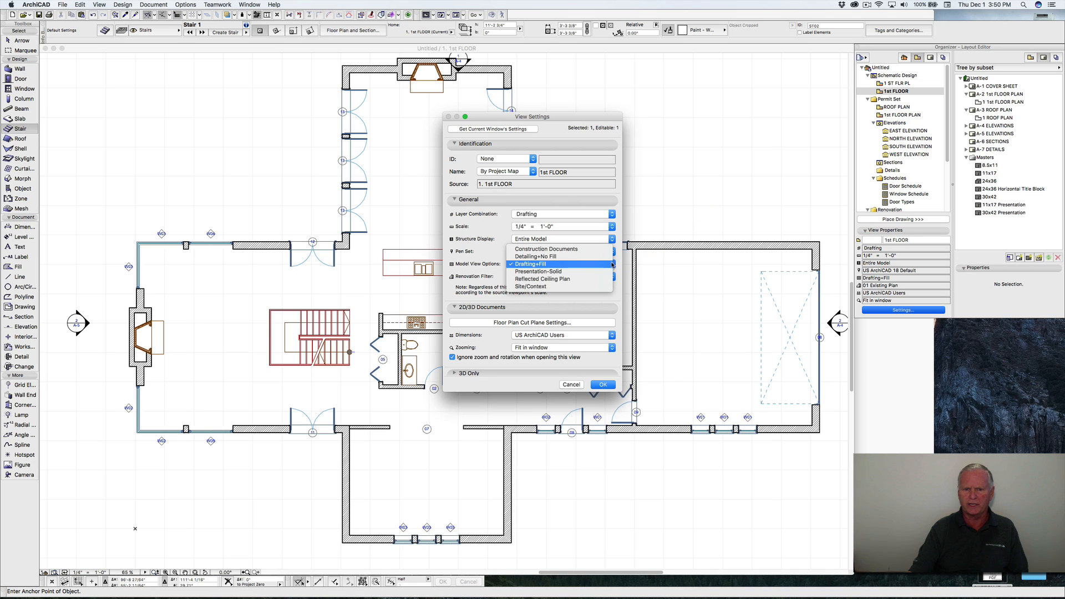
left_click(553, 272)
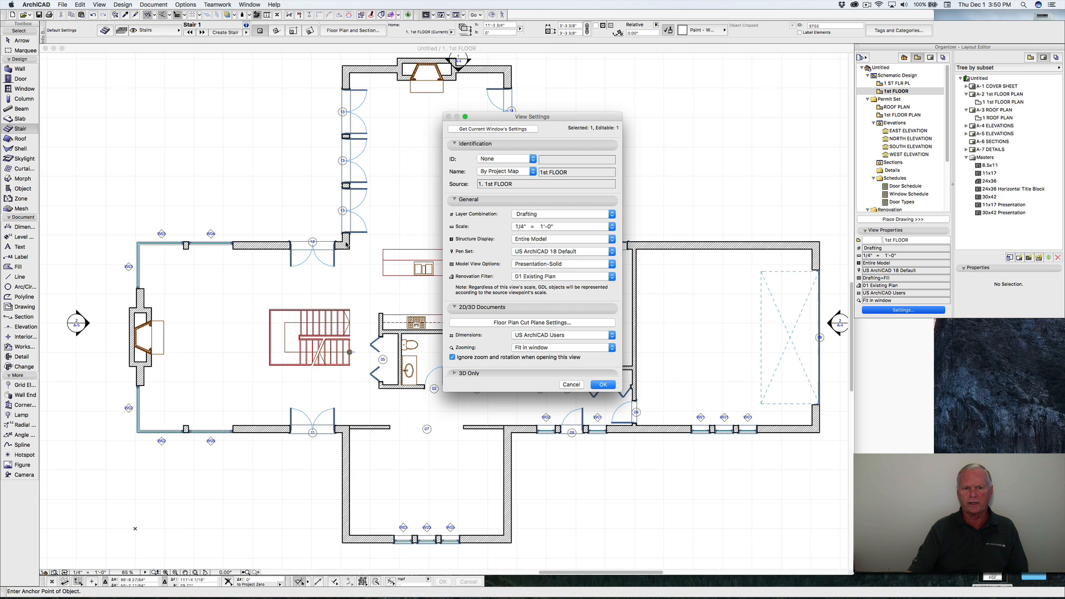
left_click(603, 385)
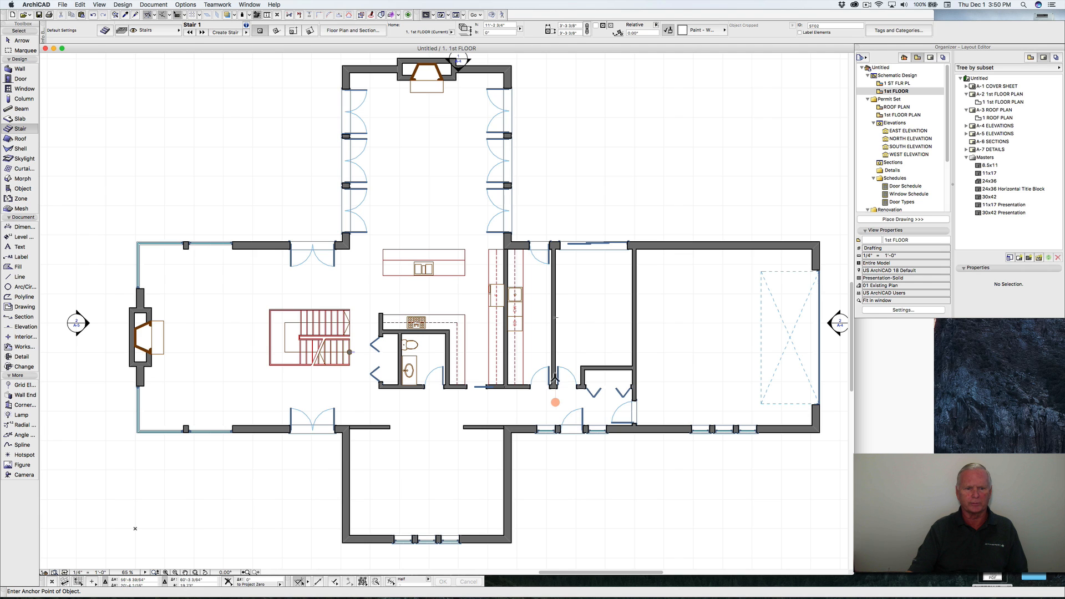
Step: Move the north elevation marker farther up the plan, clear of the upper wing's fireplace, and deselect it
middle_click_drag(469, 173, 466, 228)
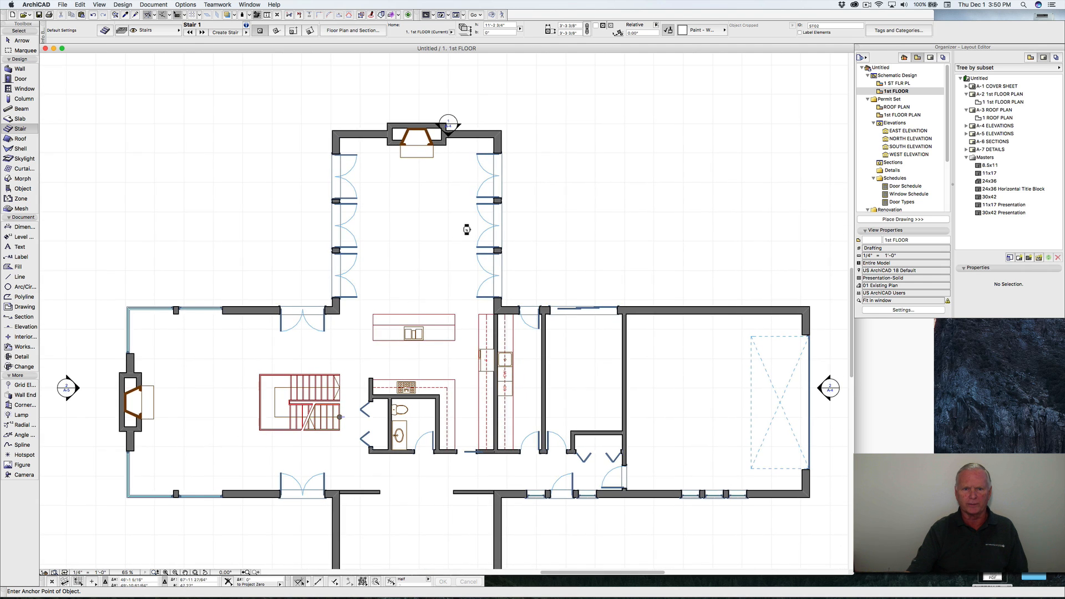
left_click(449, 126)
left_click_drag(449, 126, 448, 75)
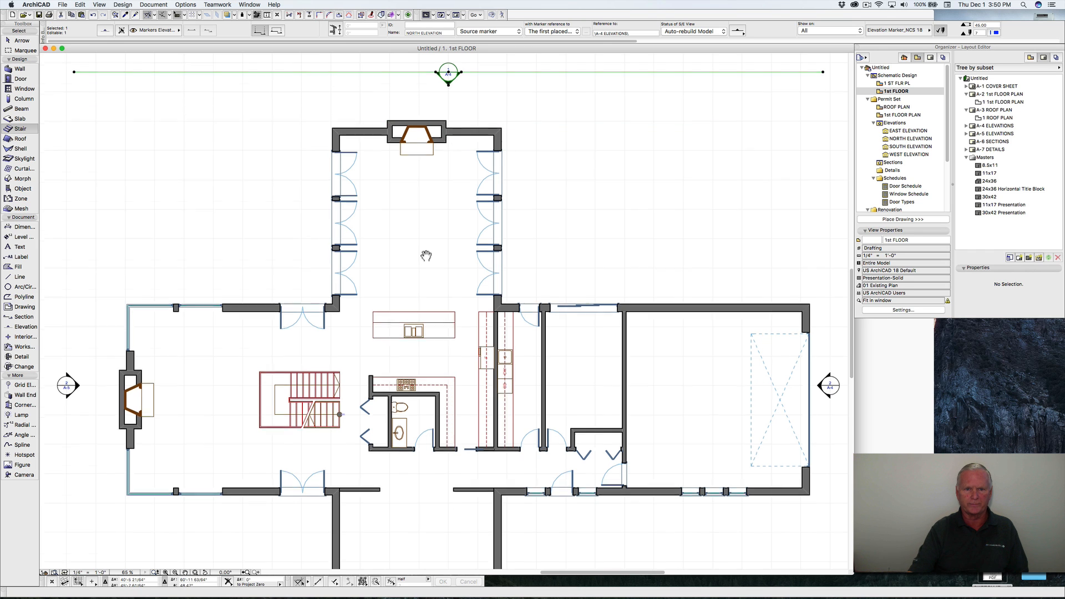
scroll(424, 255, "down", 3)
key("Escape")
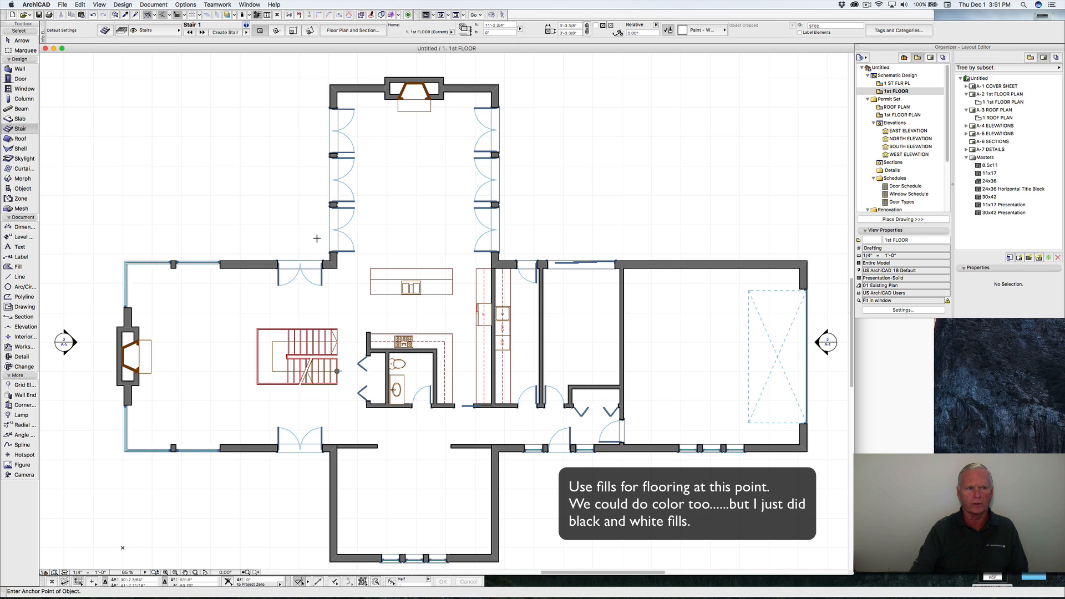
Step: Draw a rectangular Parallel 03" fill across the upper wing, from its inner top corner to the opposite corner at the kitchen
left_click(17, 267)
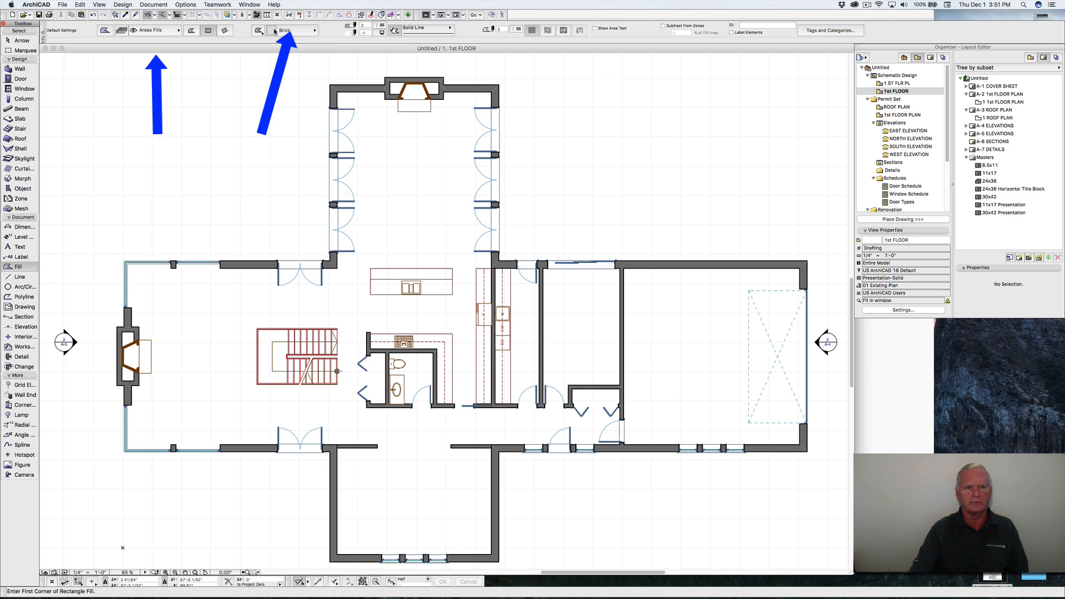
left_click(300, 31)
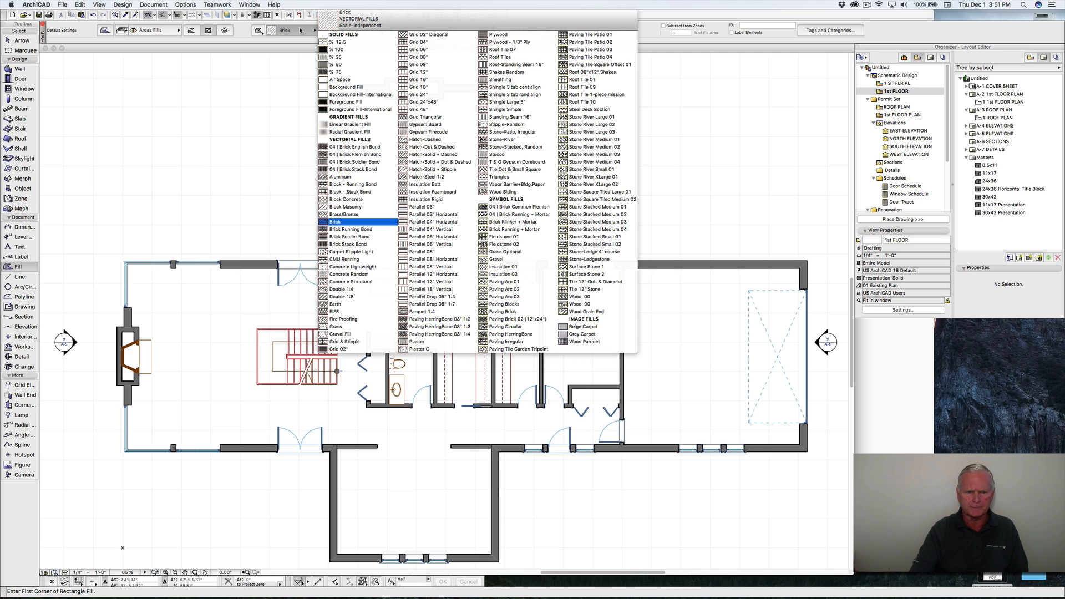
left_click(426, 208)
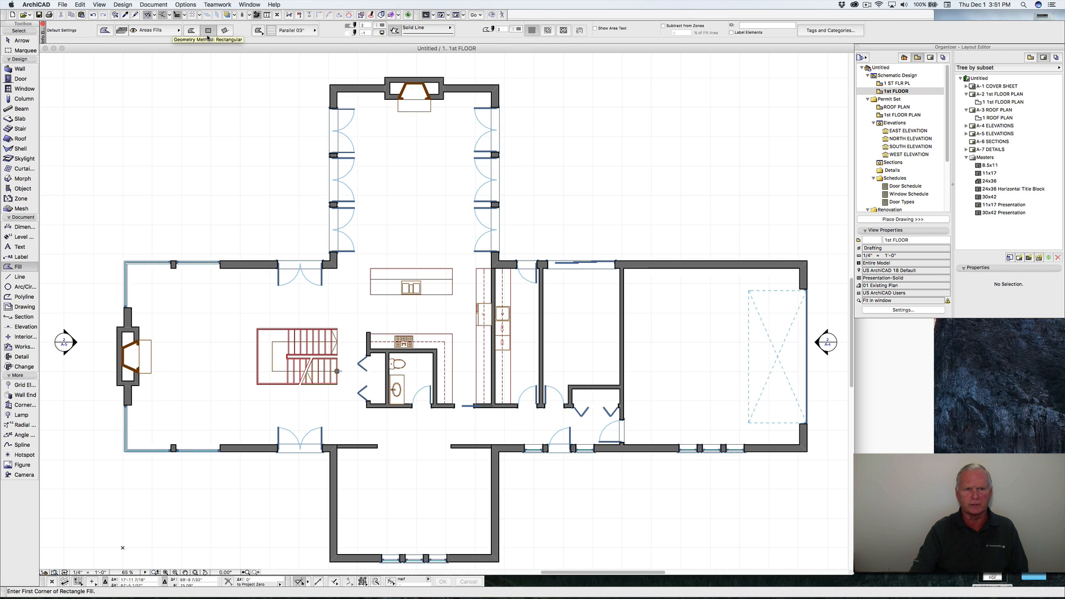
left_click(340, 93)
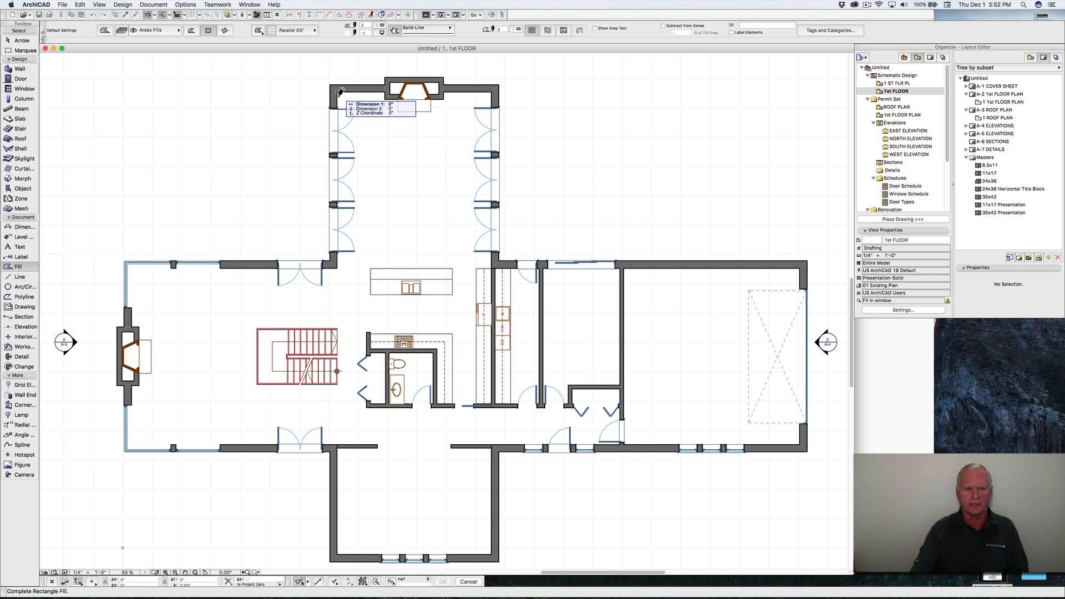
left_click(490, 264)
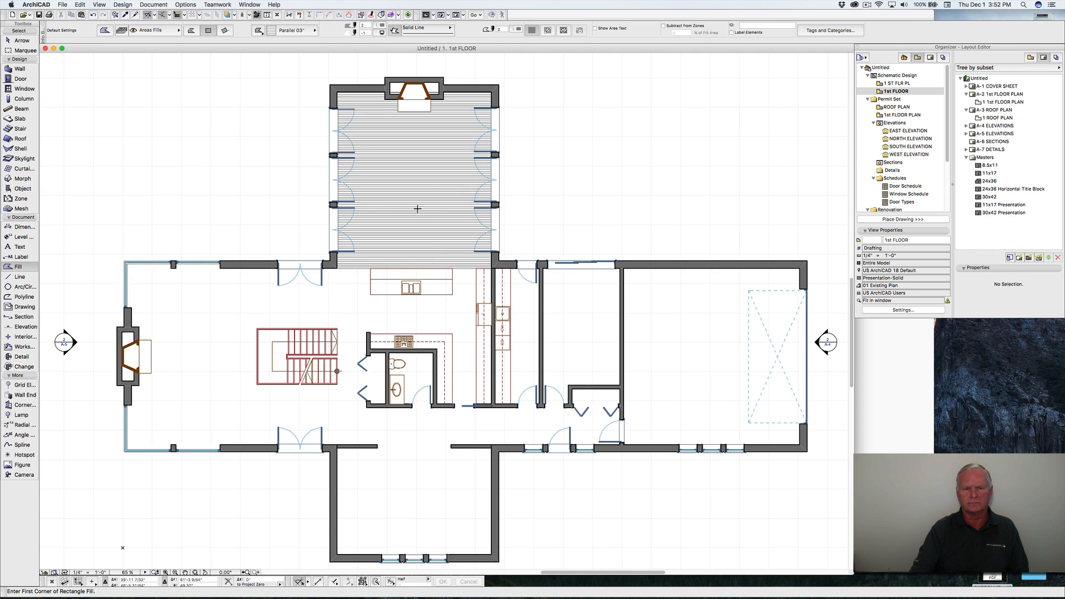
Step: Give the flooring fill an adjustable orientation vector and rotate it 90° so the lines run vertically in plan
left_click(357, 257, "shift")
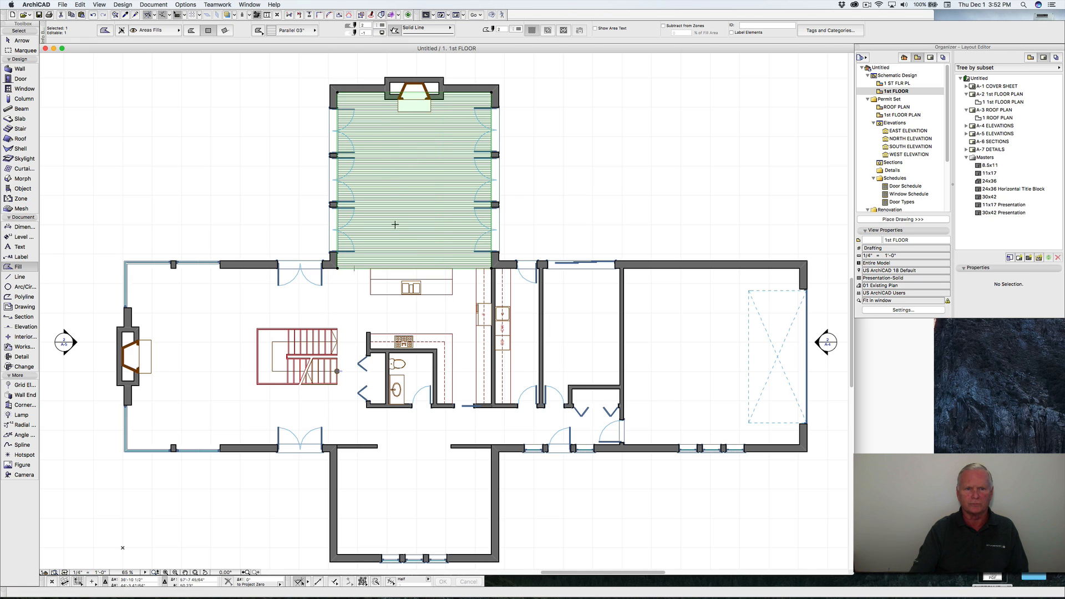
right_click(382, 143)
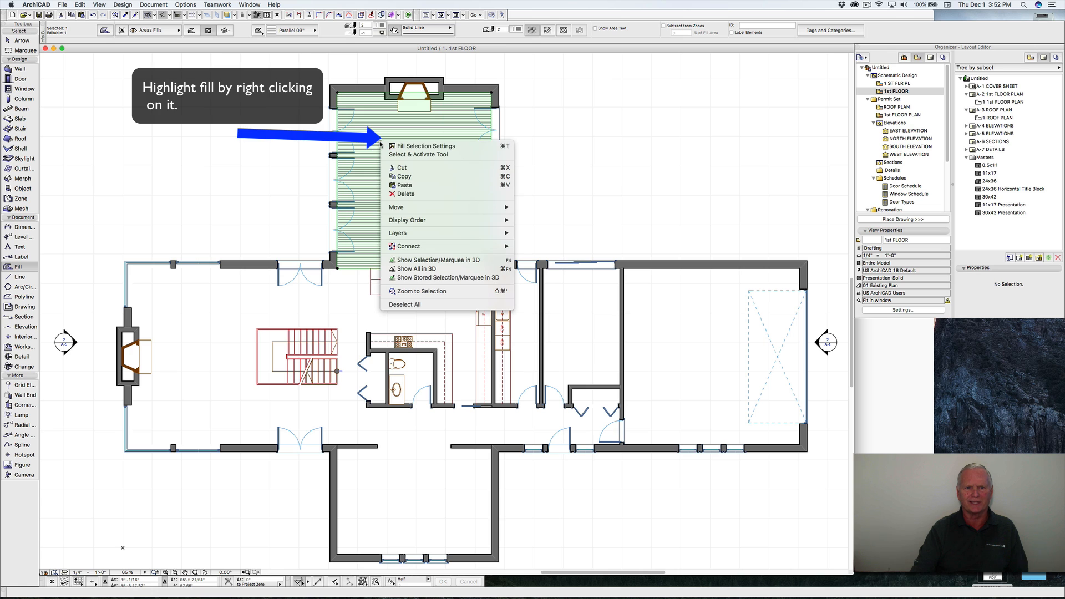
left_click(409, 145)
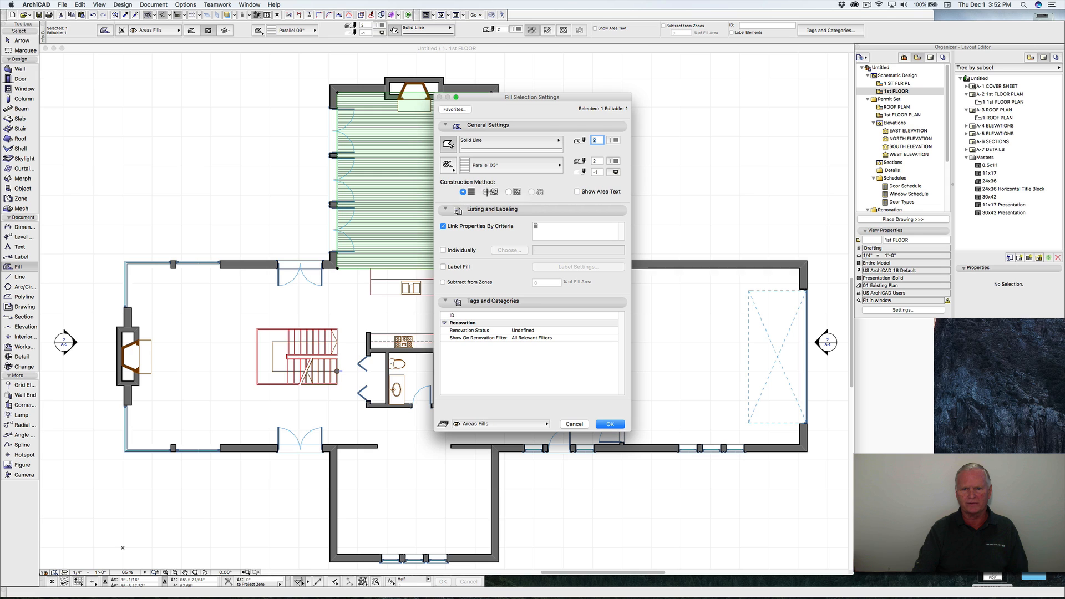
left_click(486, 191)
left_click(610, 424)
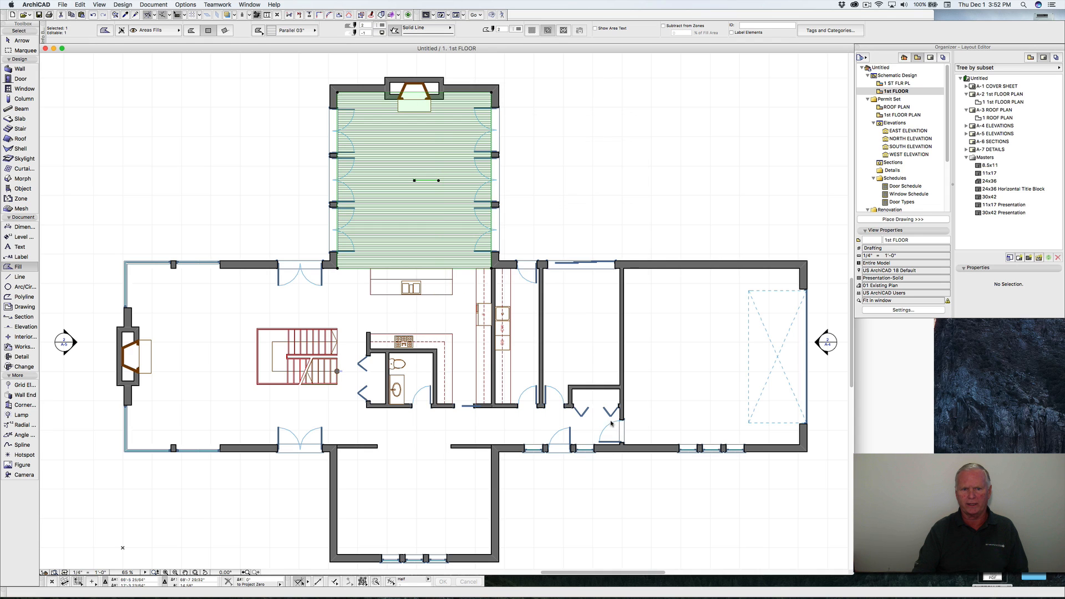
left_click(438, 181)
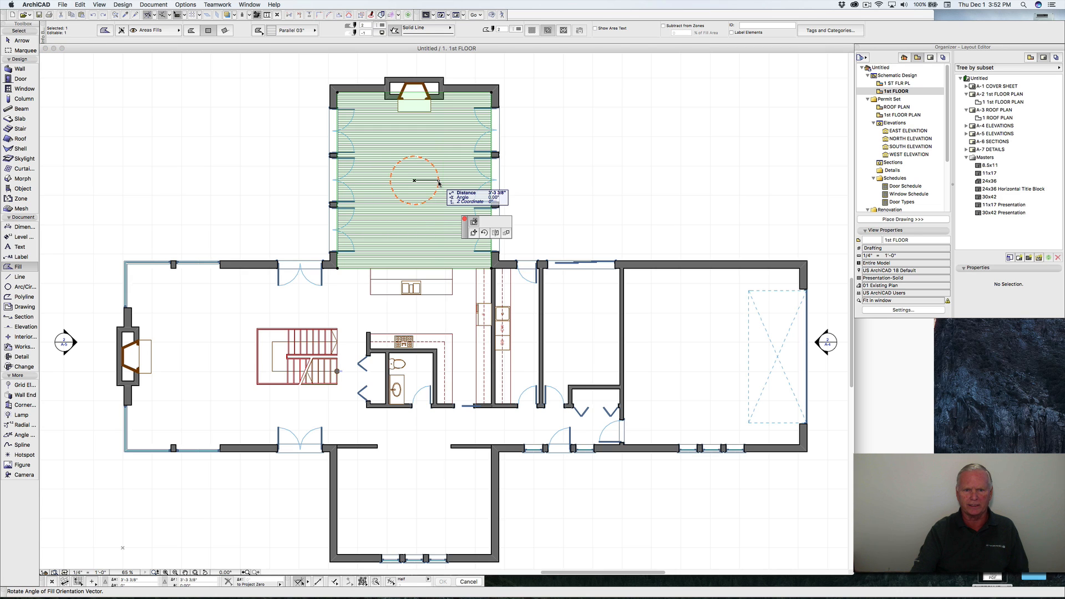
left_click(417, 156)
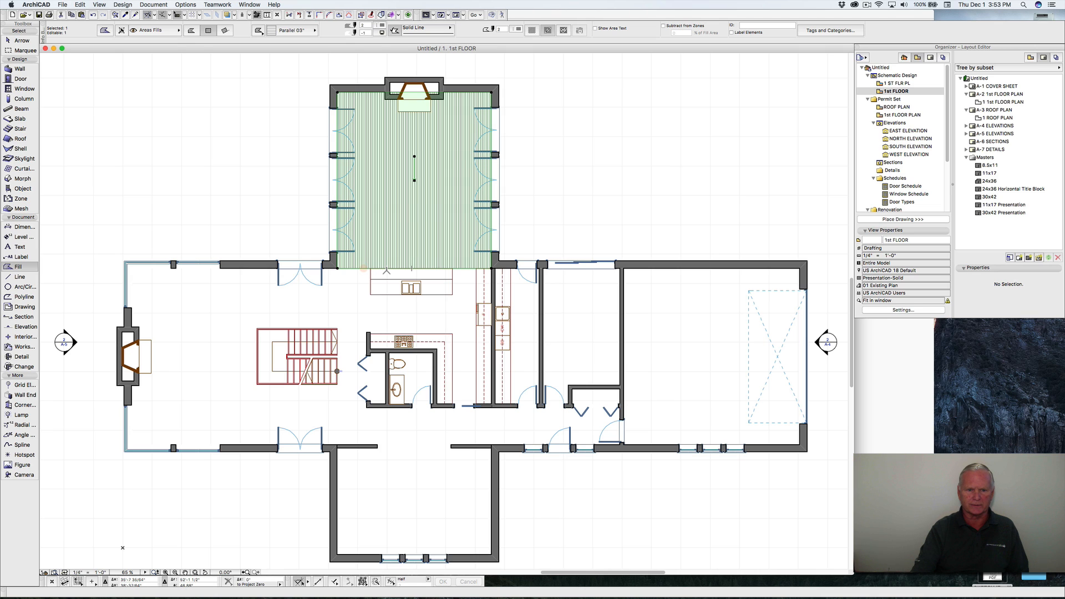
Step: Offset the fill's lower edge down through the kitchen and powder room to the hall's lower wall
left_click(387, 269)
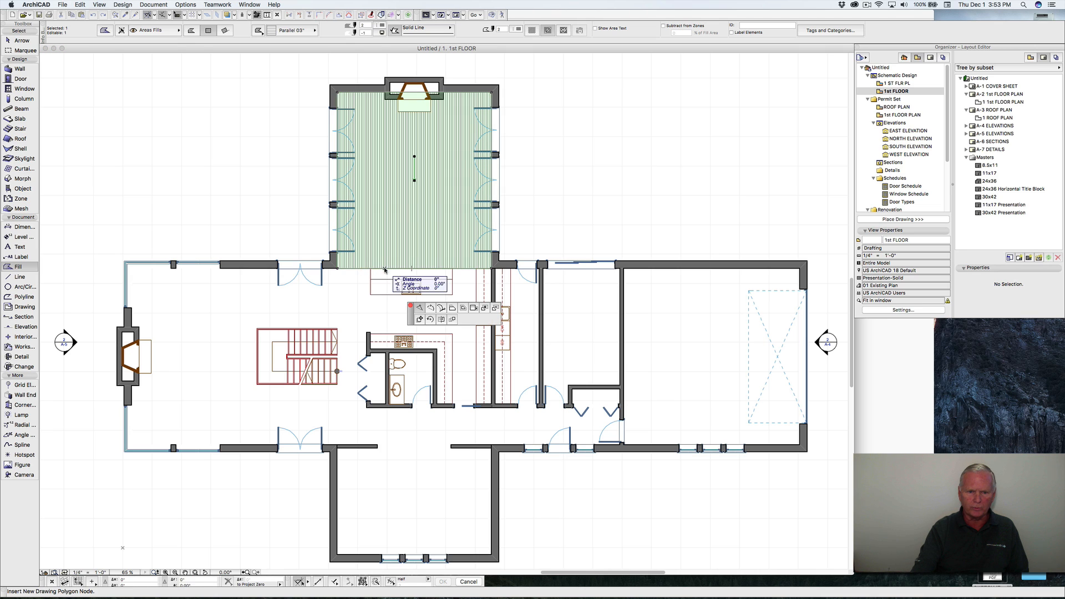
left_click(452, 308)
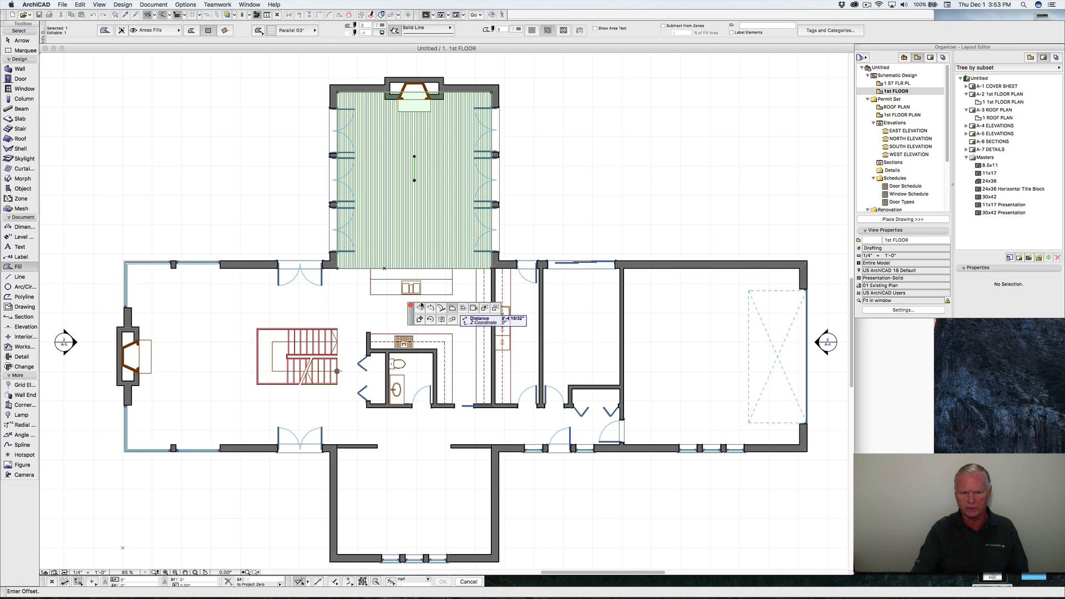
left_click(377, 445)
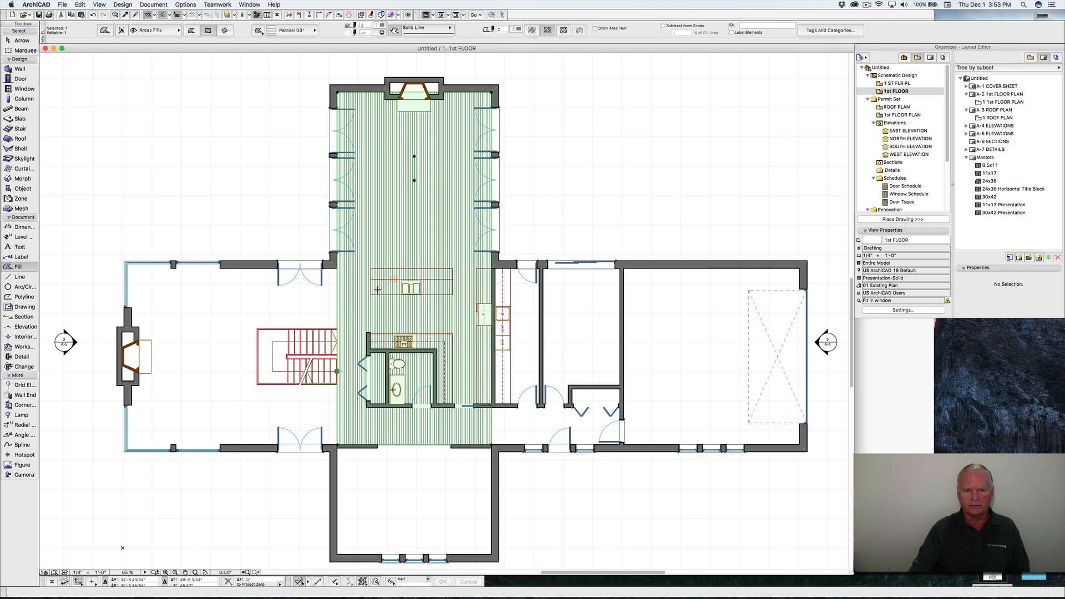
Step: Insert a fill node at the wall corner beside the upper double door and offset the edge below it to the fireplace wall
scroll(376, 290, "up", 2)
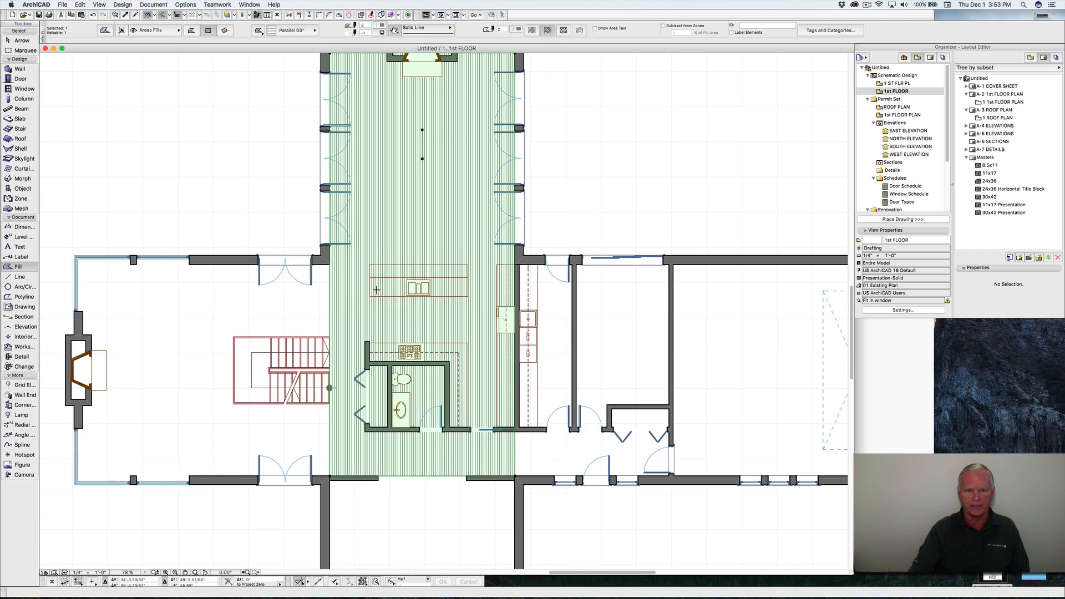
left_click(330, 271)
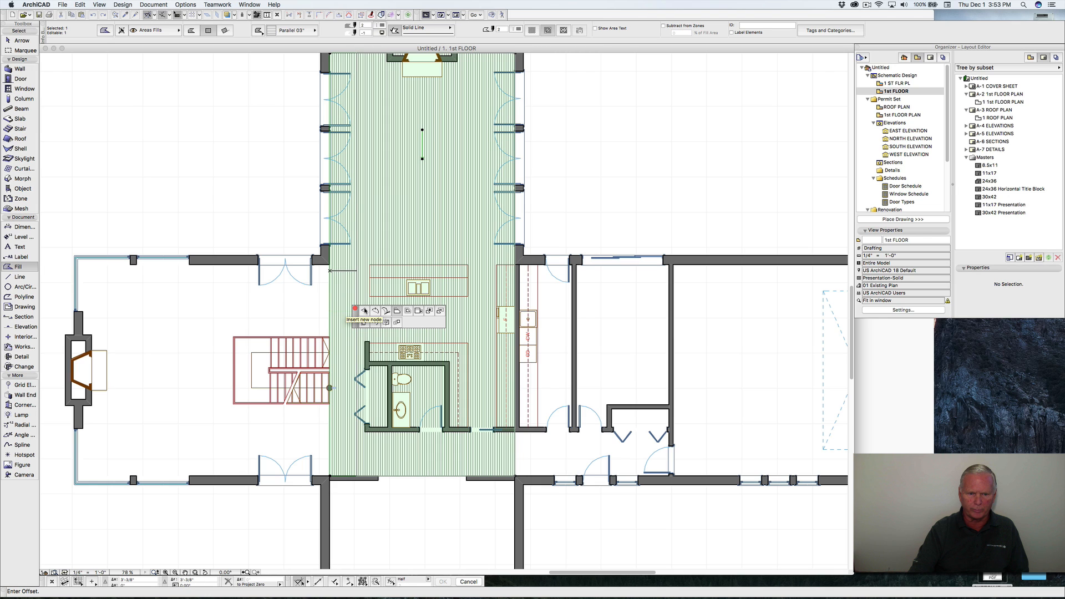
left_click(363, 311)
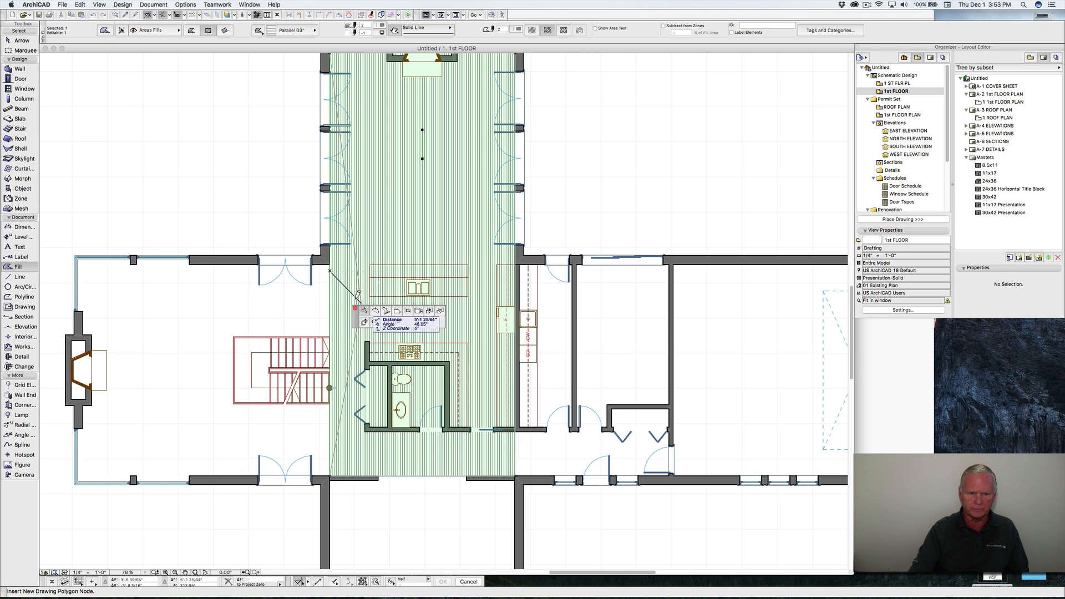
left_click(332, 265)
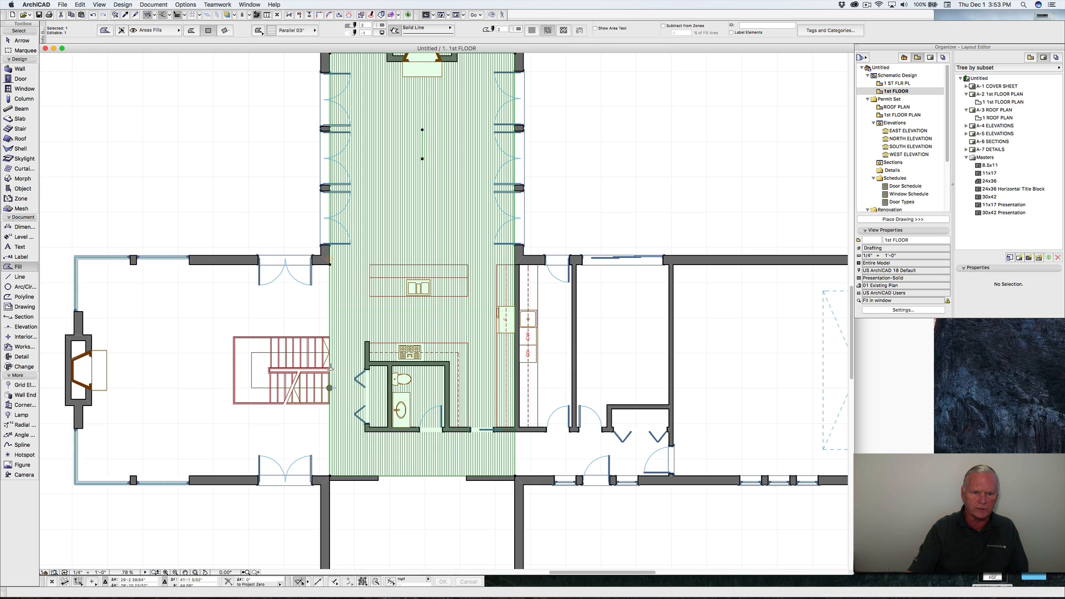
left_click(330, 319)
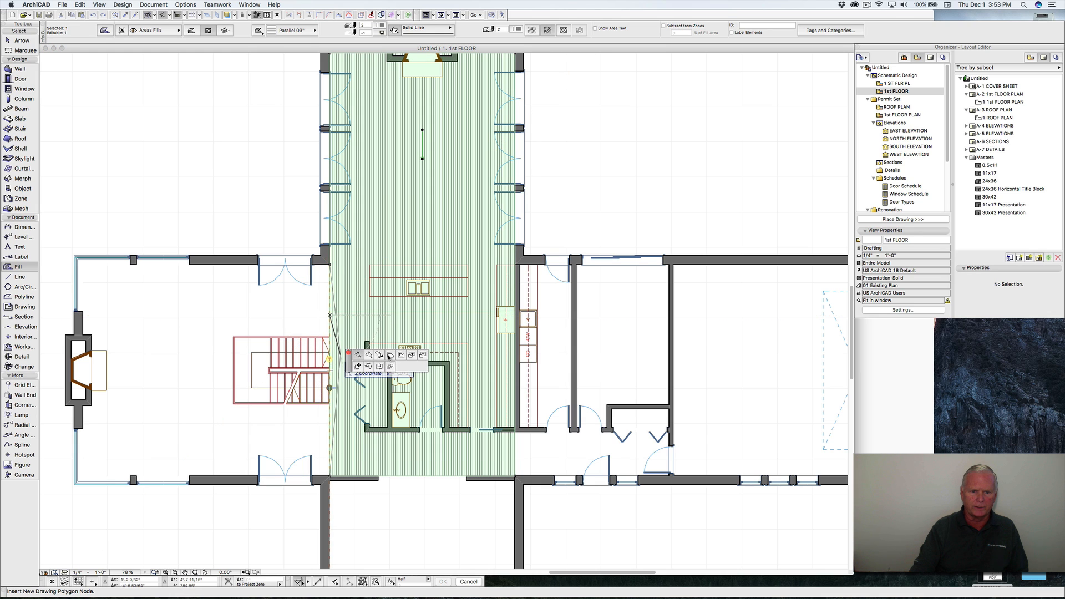
left_click(390, 357)
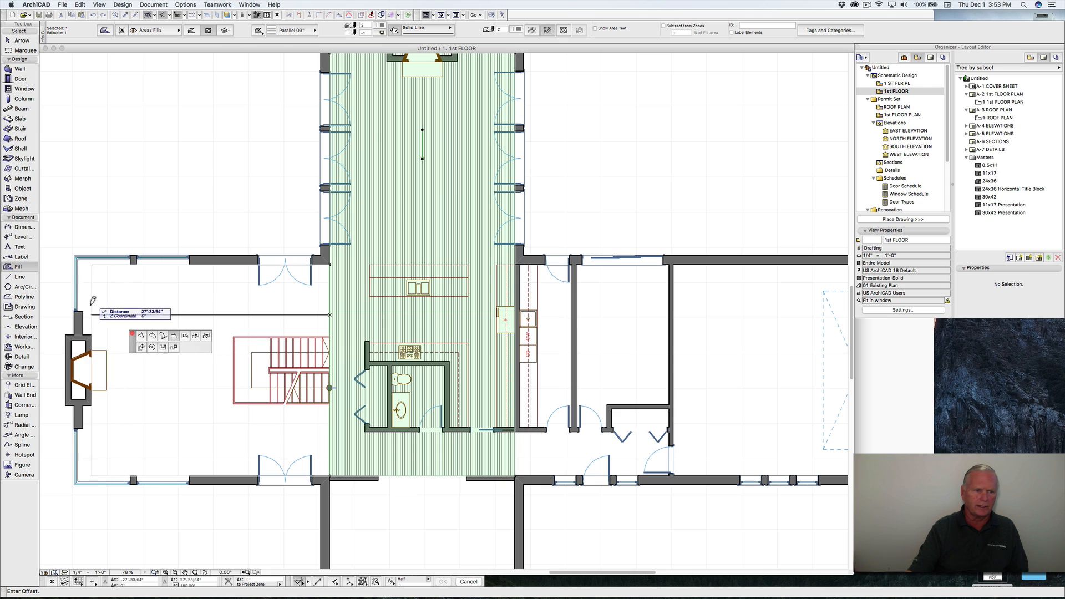
left_click(85, 314)
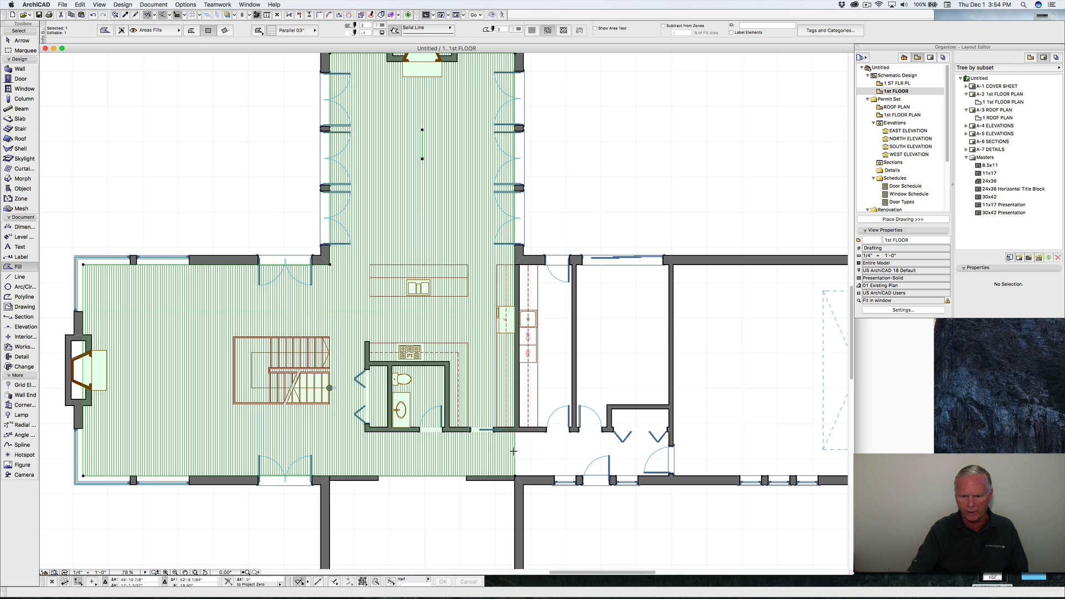
scroll(513, 451, "up", 5)
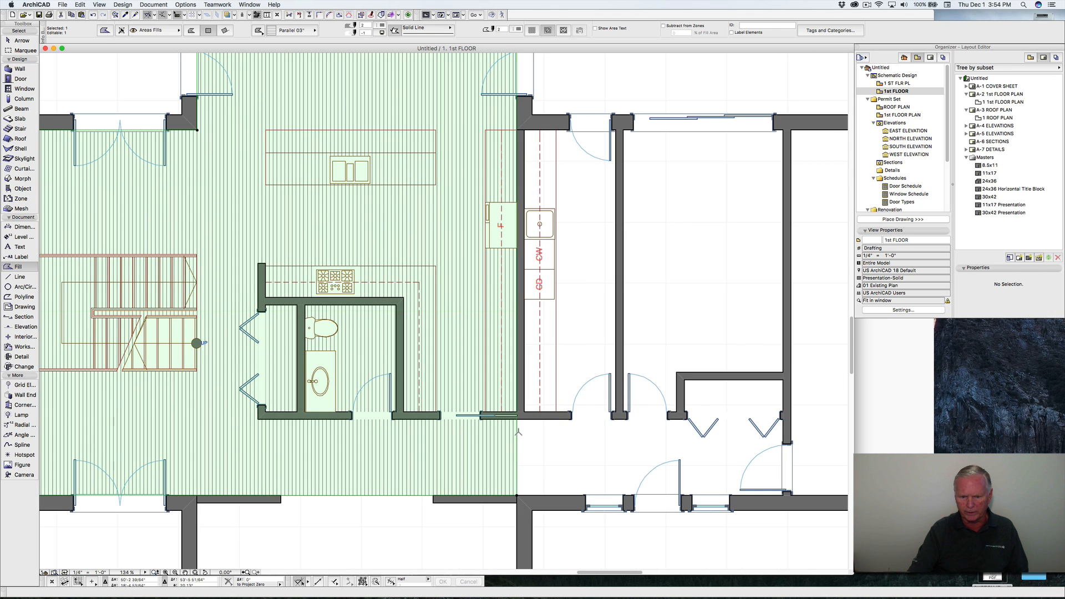
Step: Insert a fill node at the hall's wall corner and offset the short edge below it along the hall to the end wall with the door
left_click(518, 431)
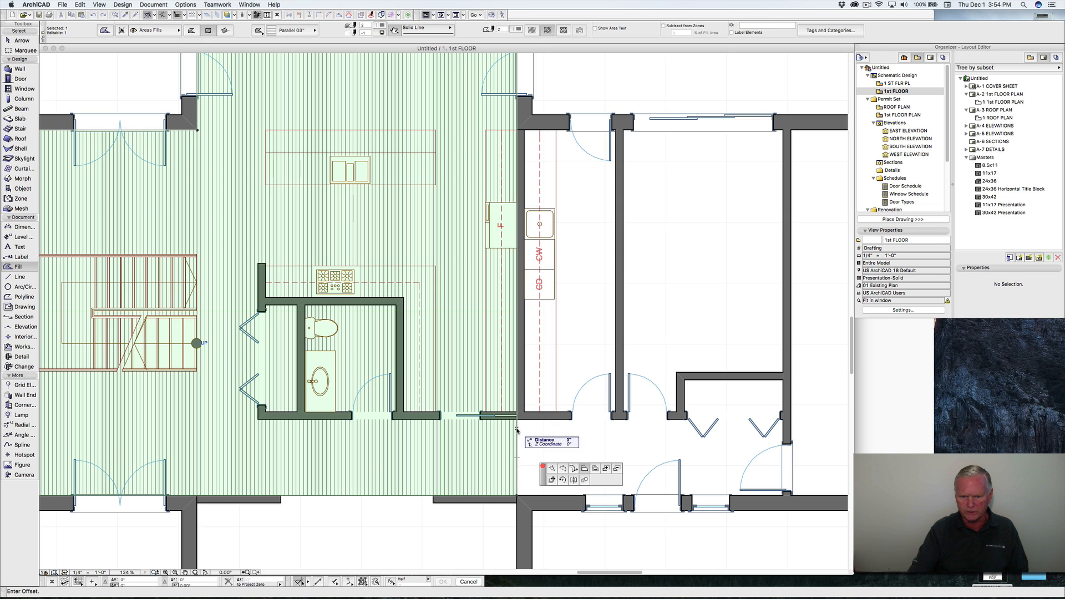
left_click(551, 468)
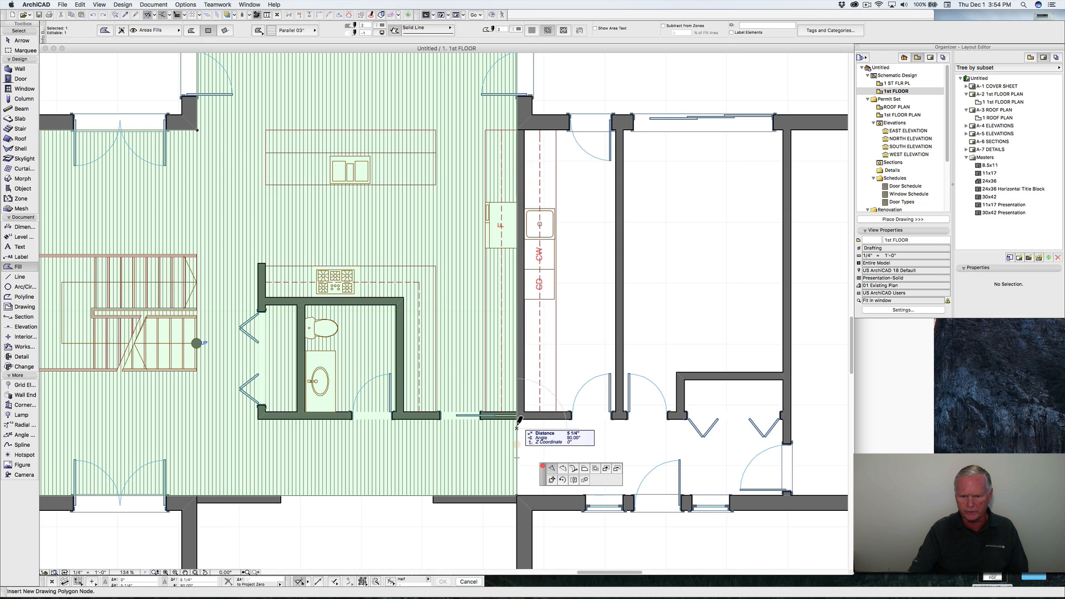
left_click(517, 422)
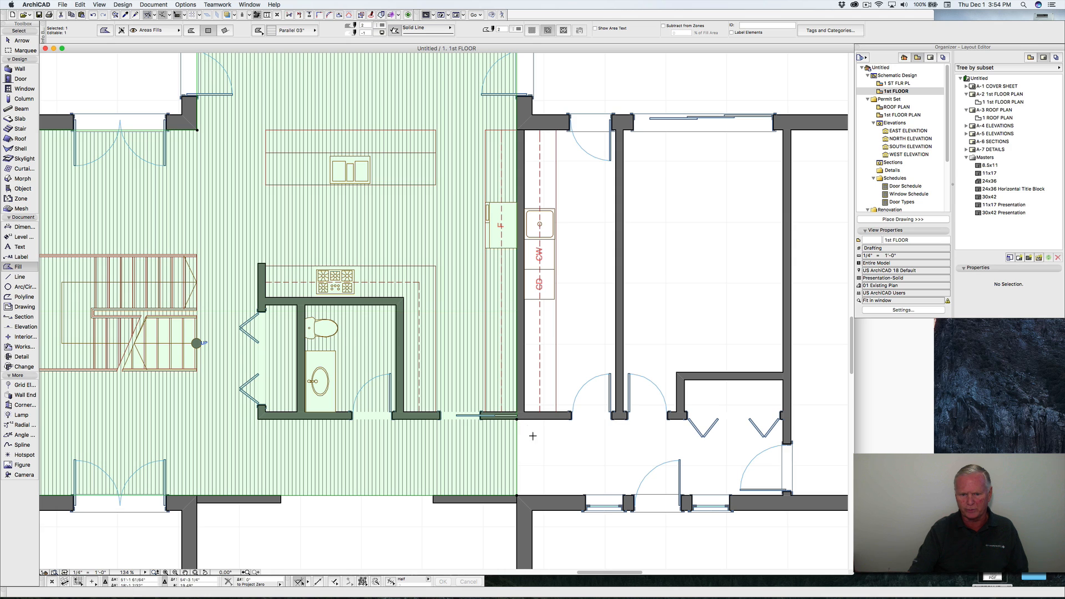
left_click(517, 445)
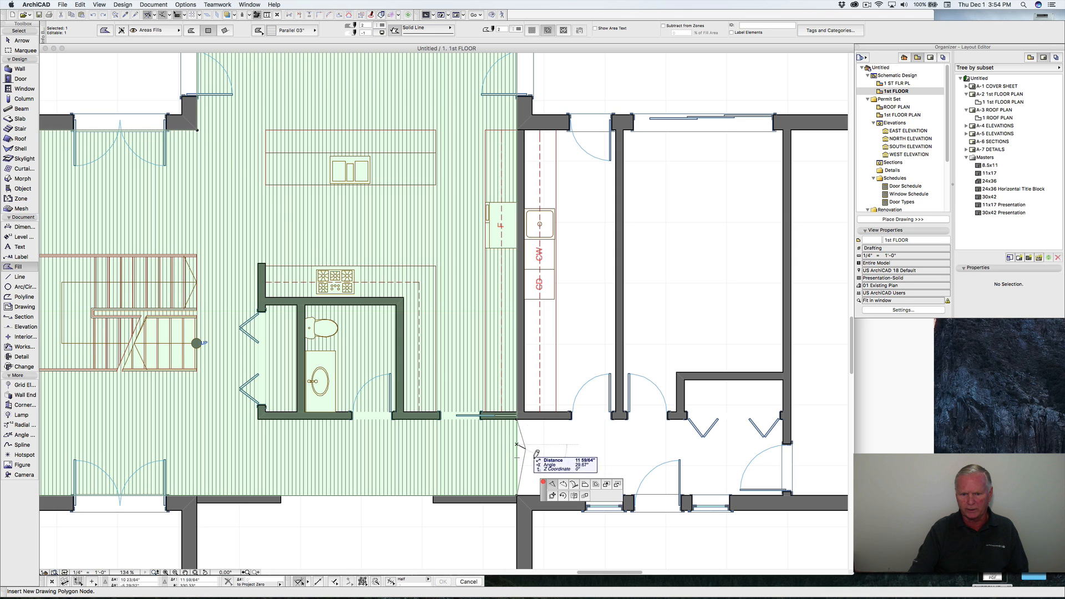
left_click(585, 484)
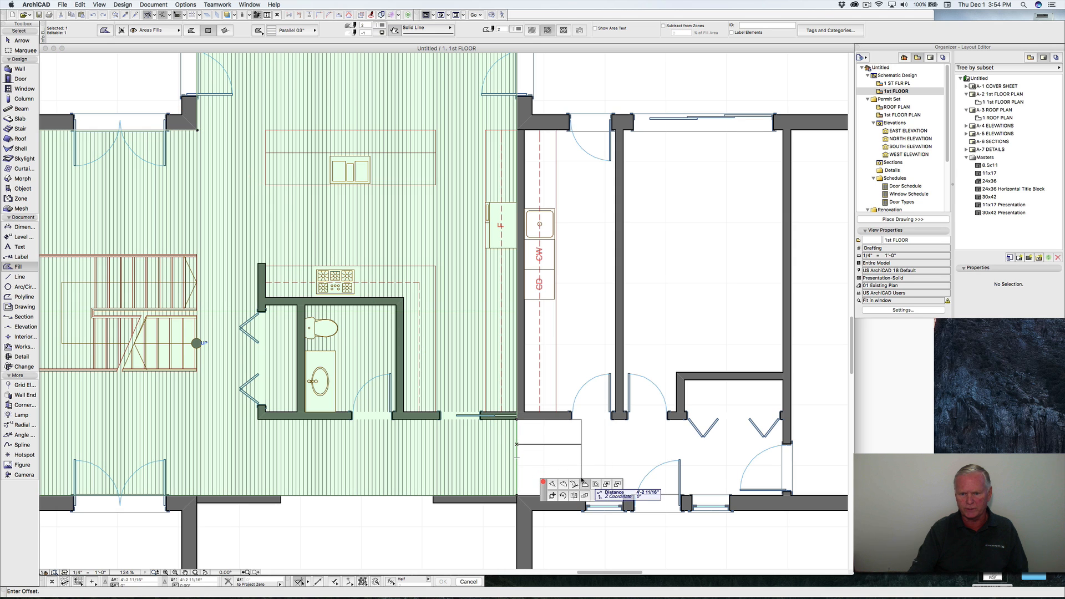
left_click(785, 443)
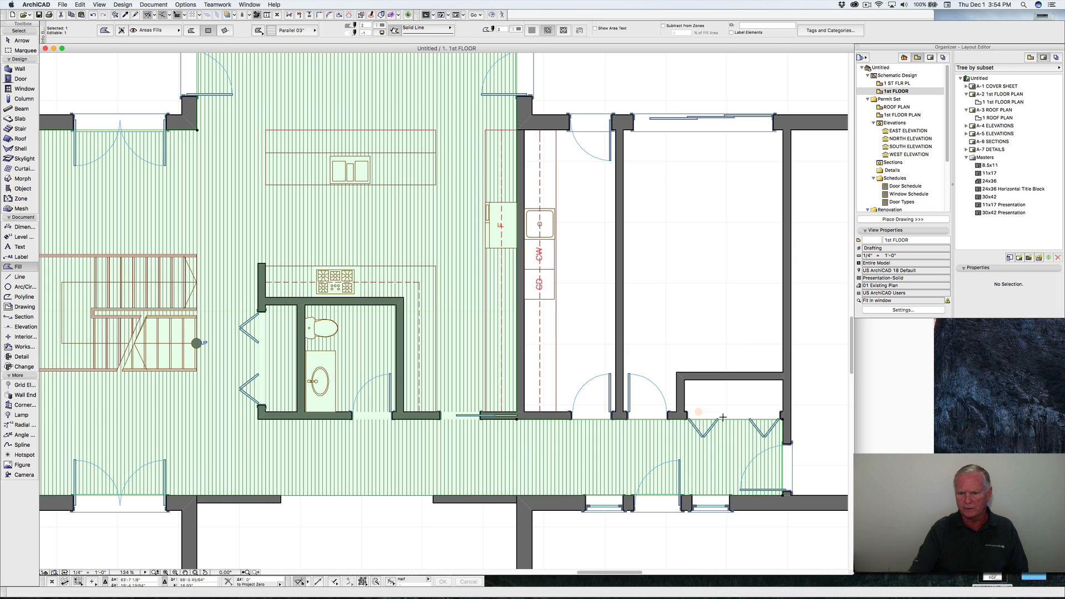
Step: Insert a fill node at the hall closet's opening and offset the edge there up to the closet's back wall
left_click(702, 420)
left_click(738, 459)
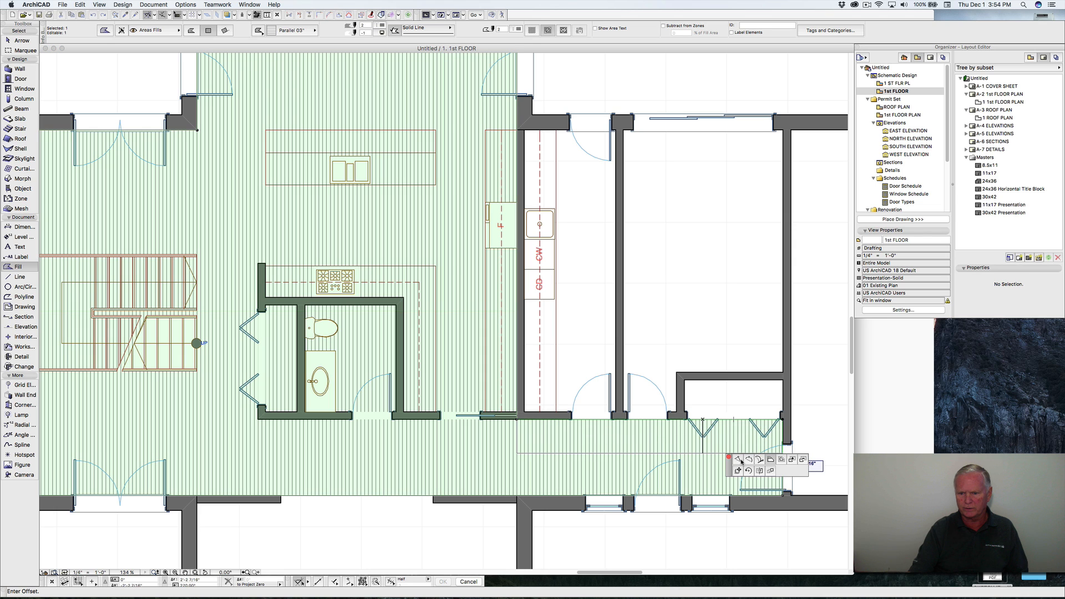
left_click(740, 460)
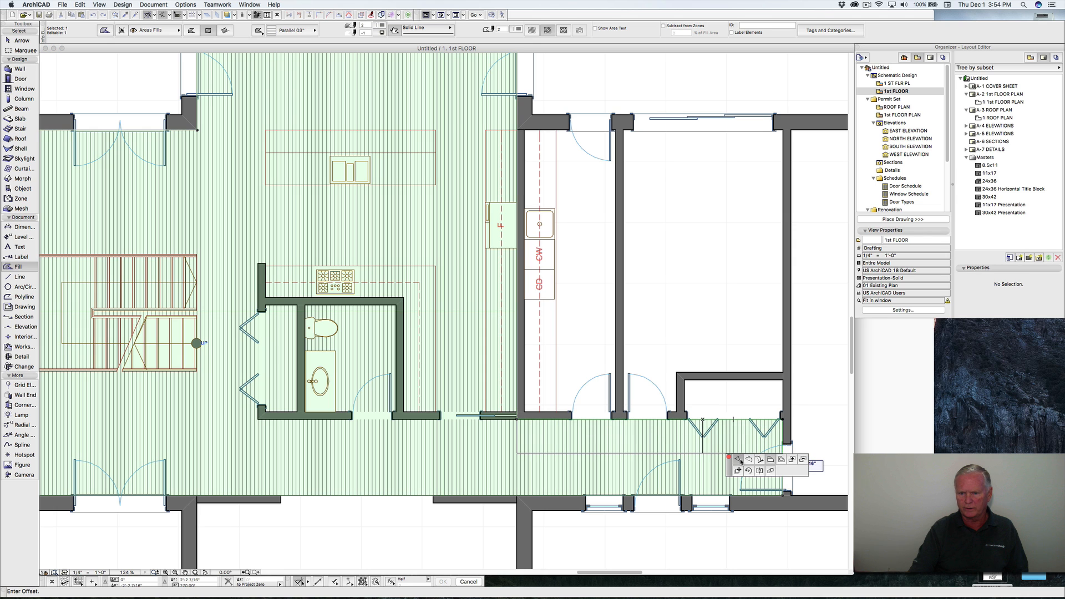
left_click(687, 420)
left_click(733, 421)
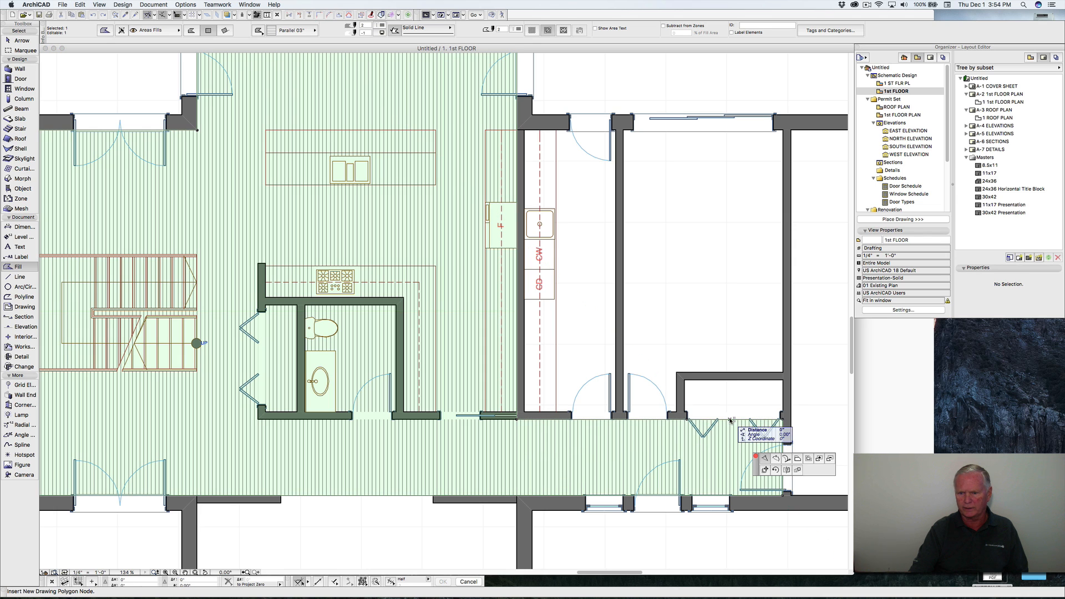
left_click(797, 459)
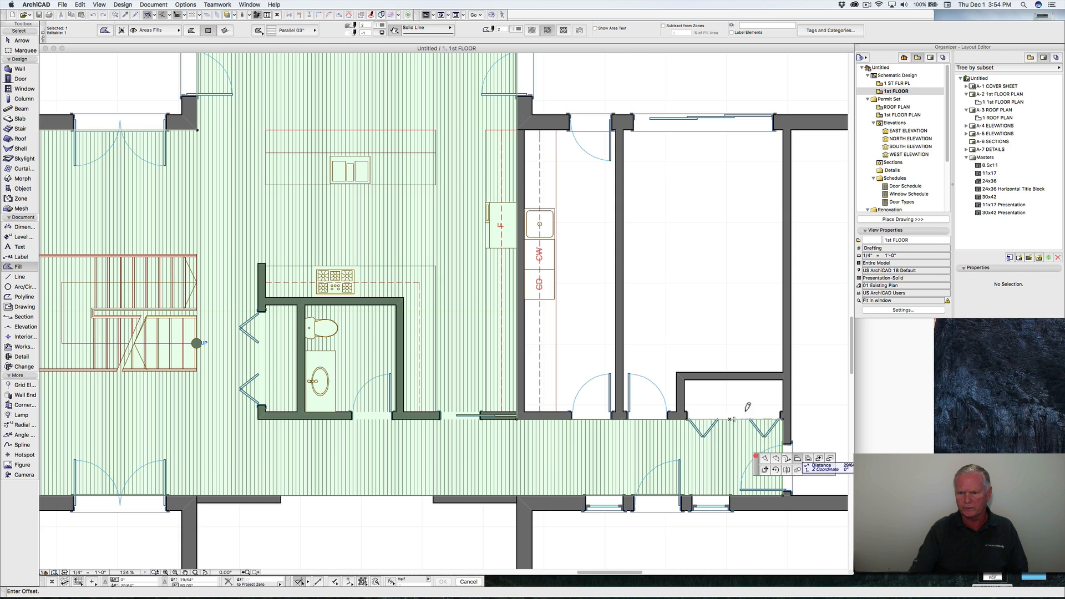
left_click(737, 380)
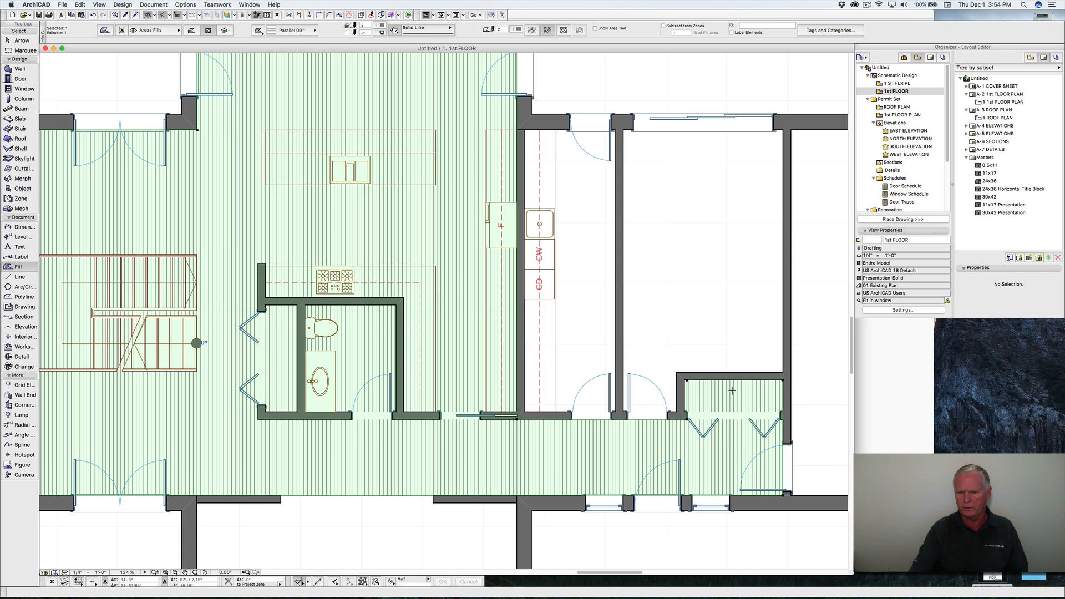
Step: Offset the closet fill's side edge to the inner face of the closet's side wall nearest the hall doors
scroll(694, 395, "up", 5)
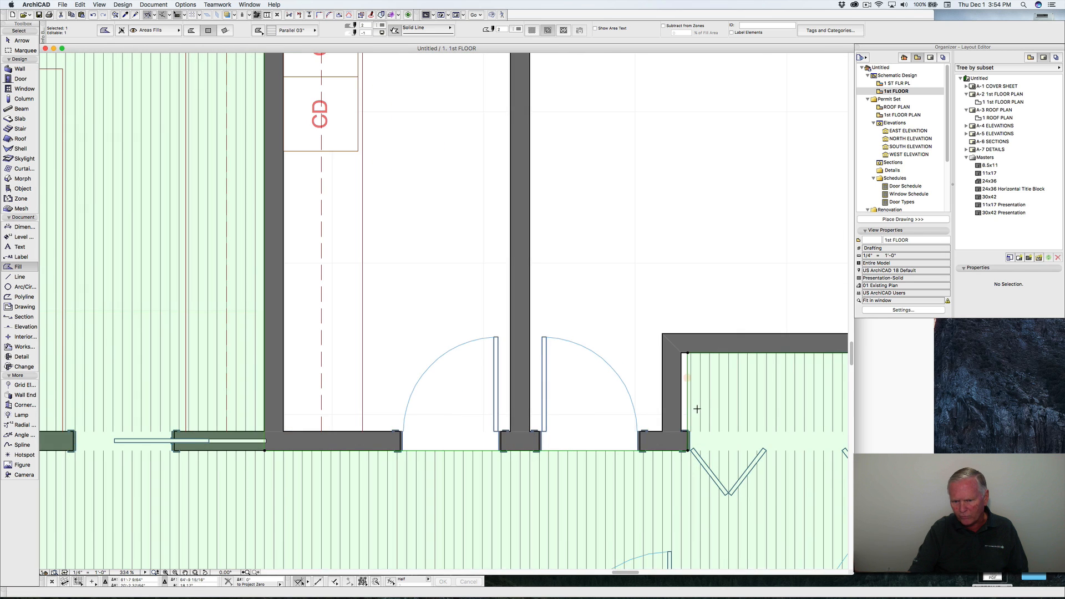
left_click(688, 395)
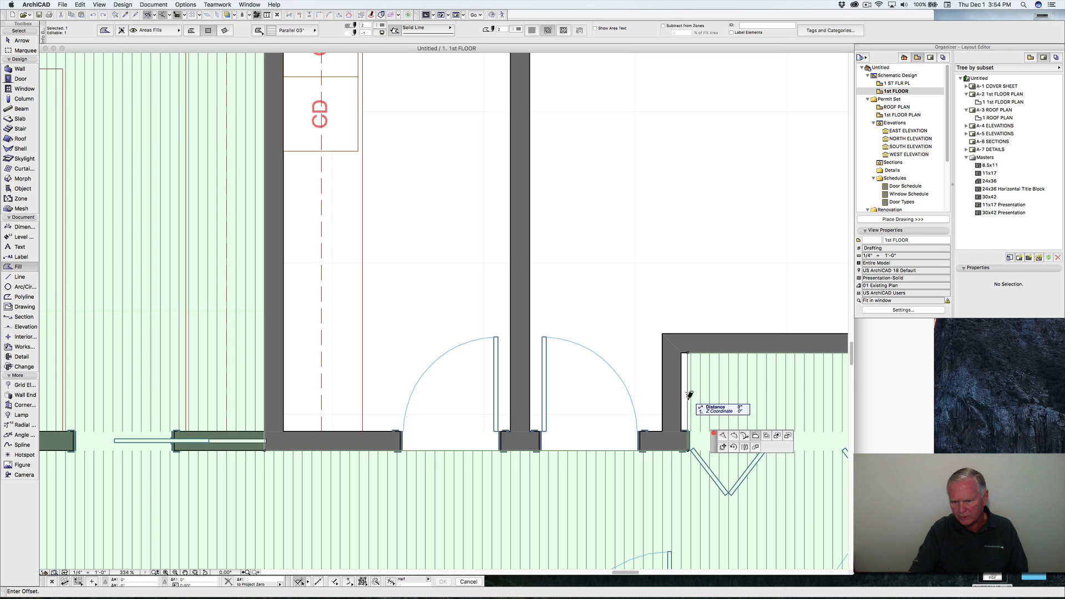
left_click(682, 396)
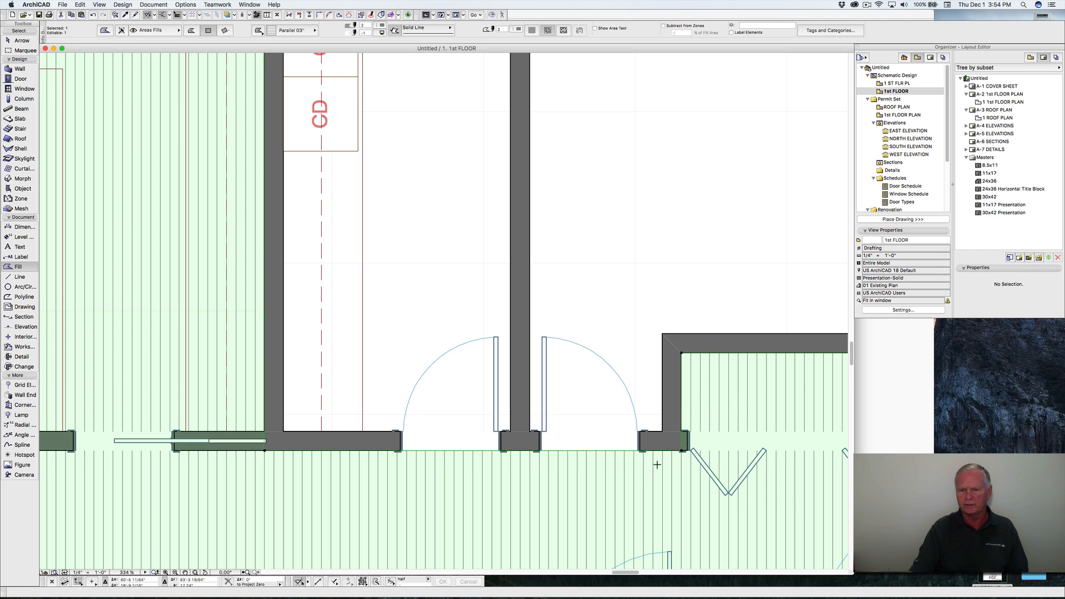
scroll(634, 475, "down", 5)
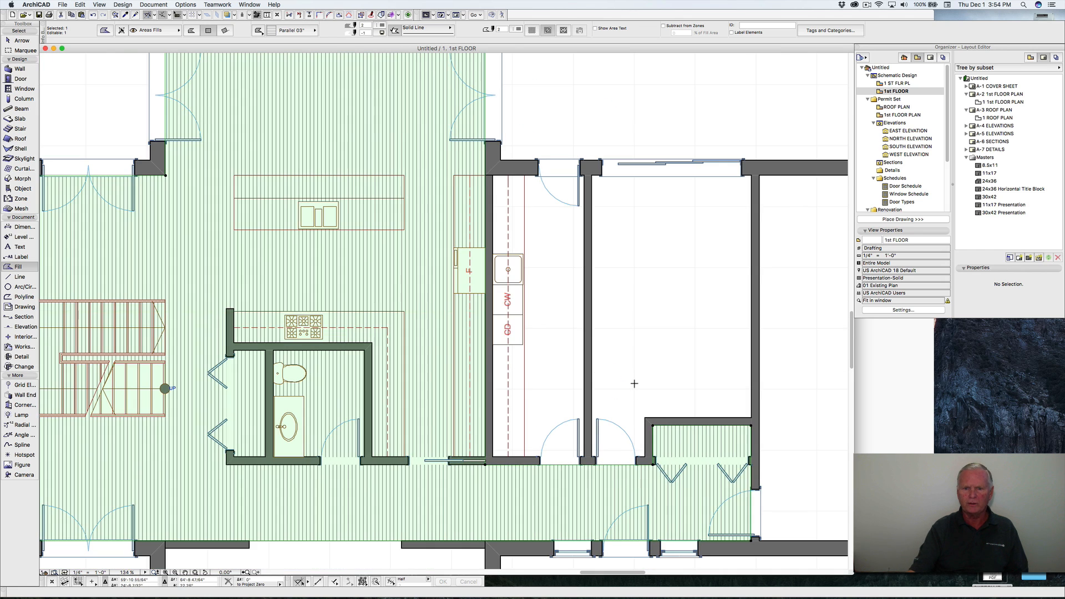
Step: Reselect the flooring fill and cut a rectangular hole in it along the kitchen island's outline
key("Escape")
scroll(633, 379, "down", 3)
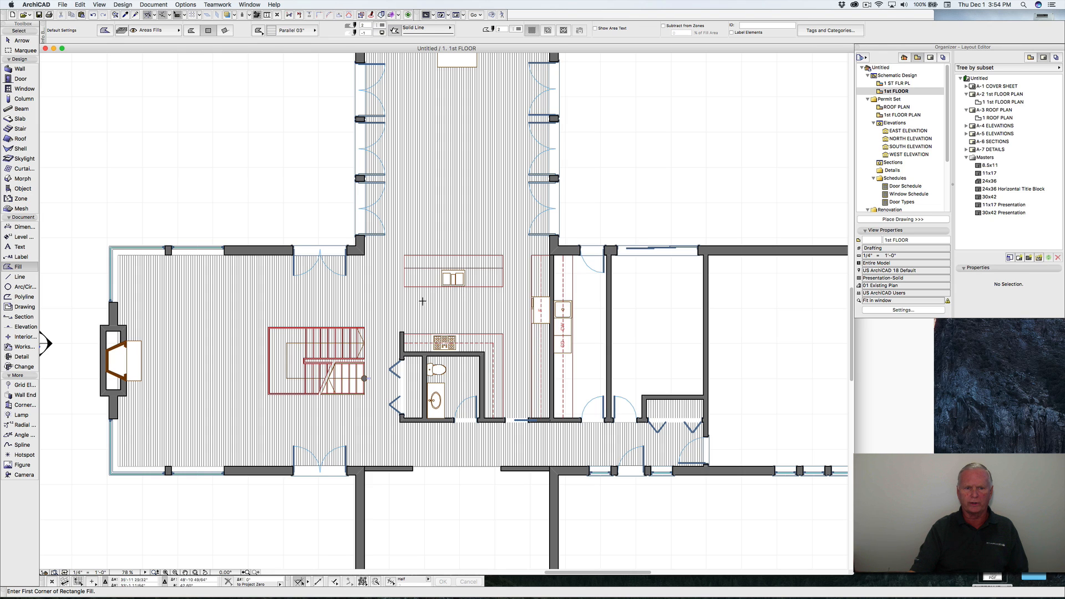
left_click(436, 439, "shift")
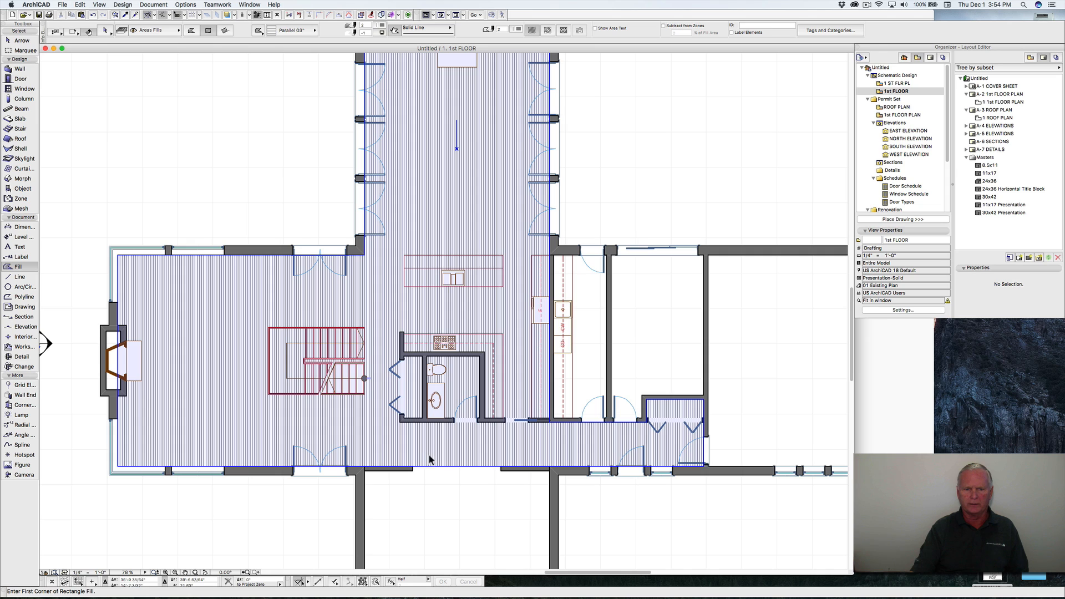
left_click(426, 450, "shift")
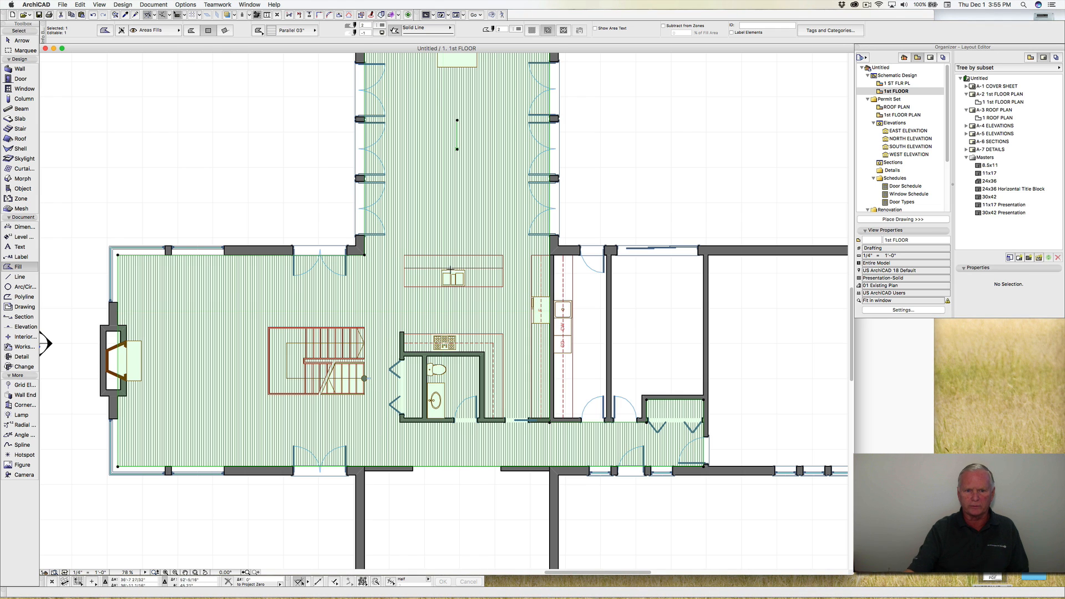
left_click(502, 255)
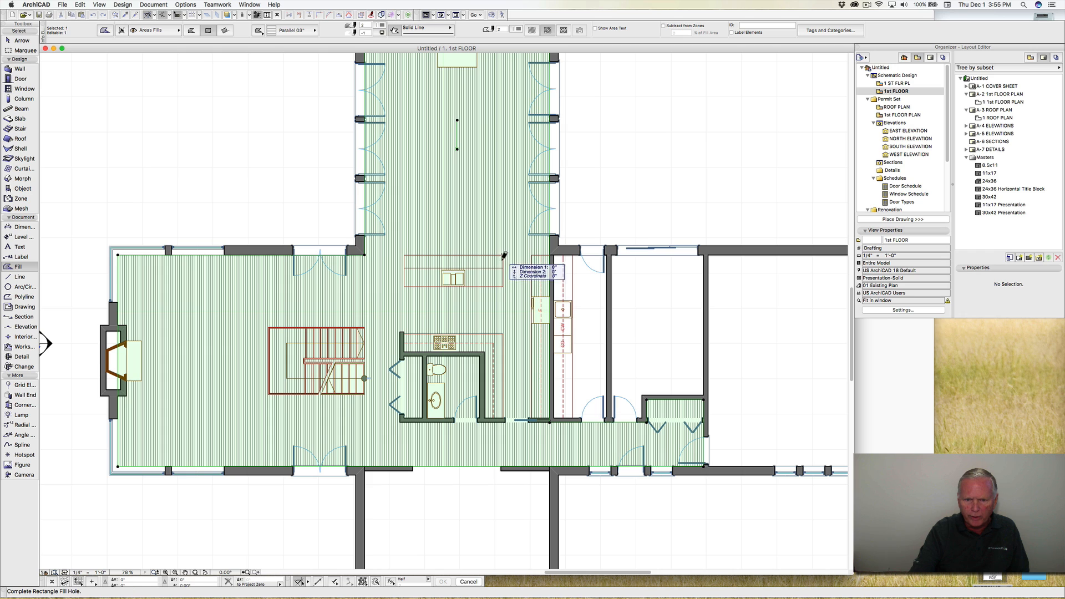
left_click(406, 288)
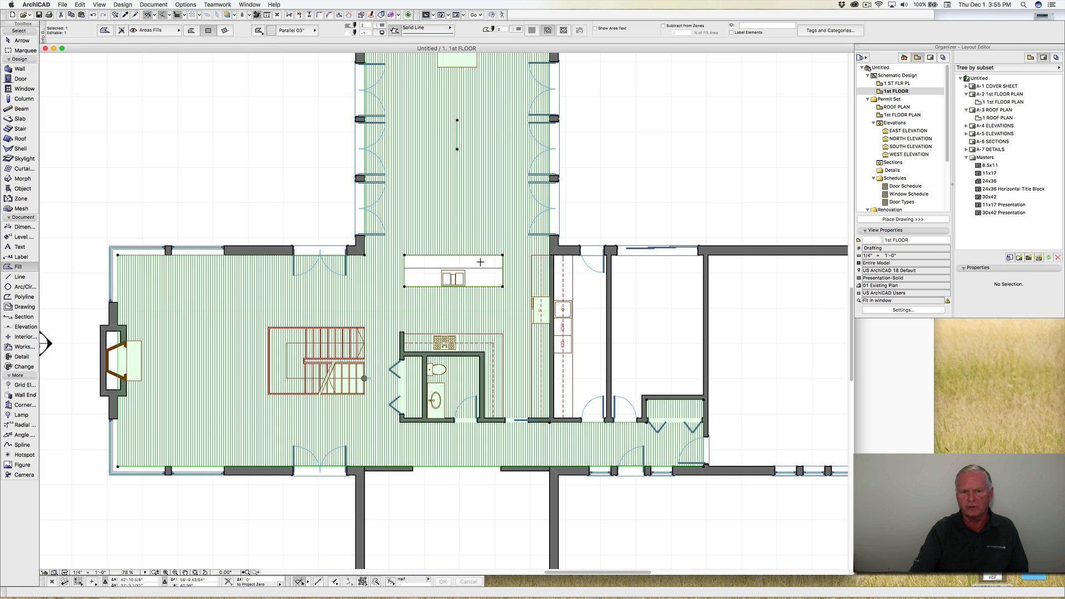
Step: Try to offset the fill's long kitchen edge to the front of the refrigerator counter, and undo the offset
left_click(552, 255)
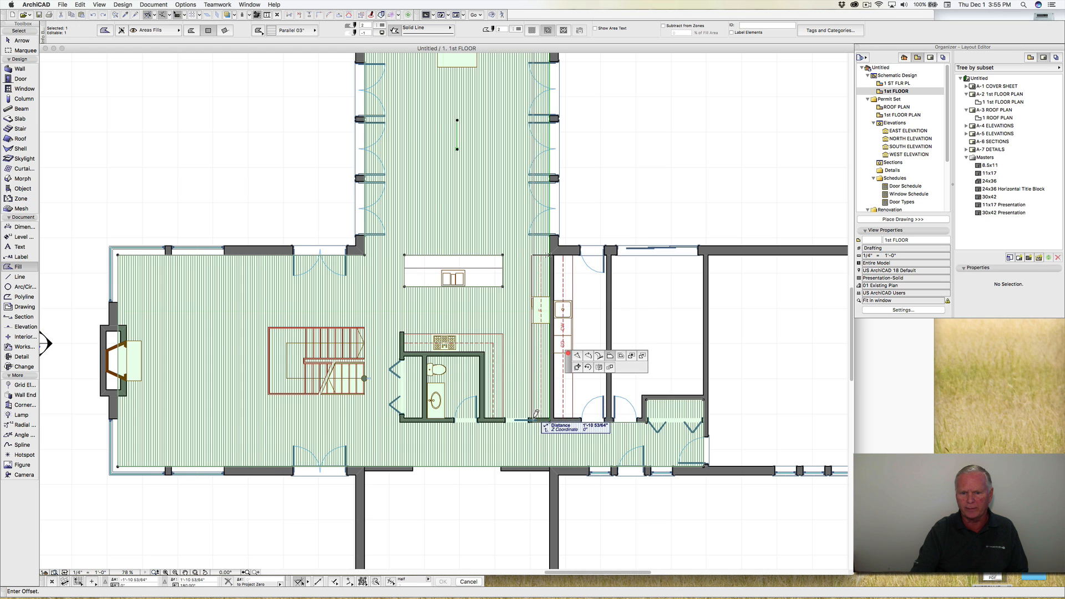
left_click(530, 420)
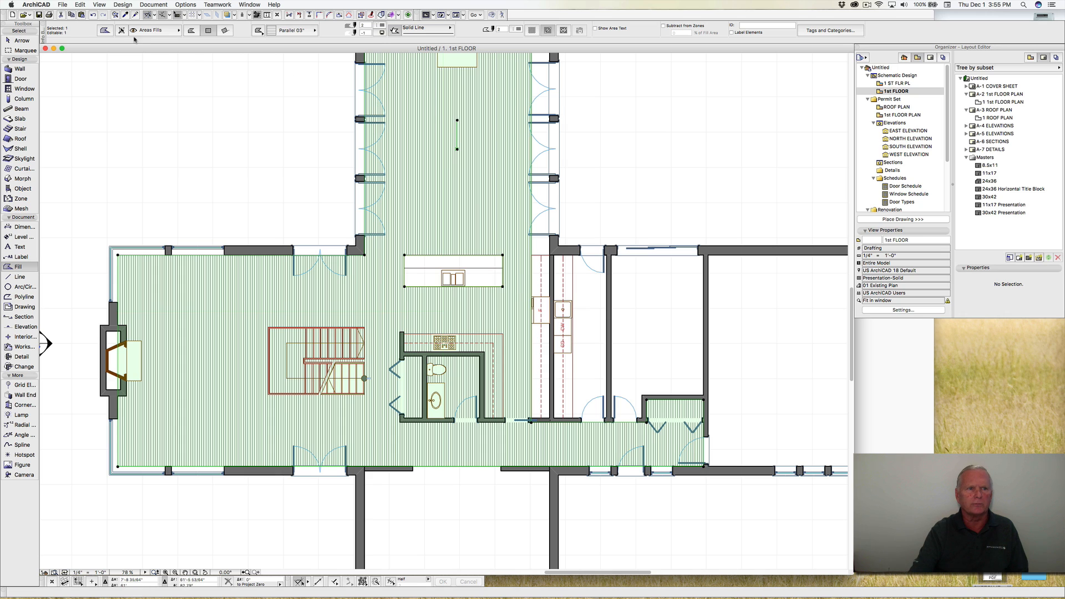
left_click(92, 15)
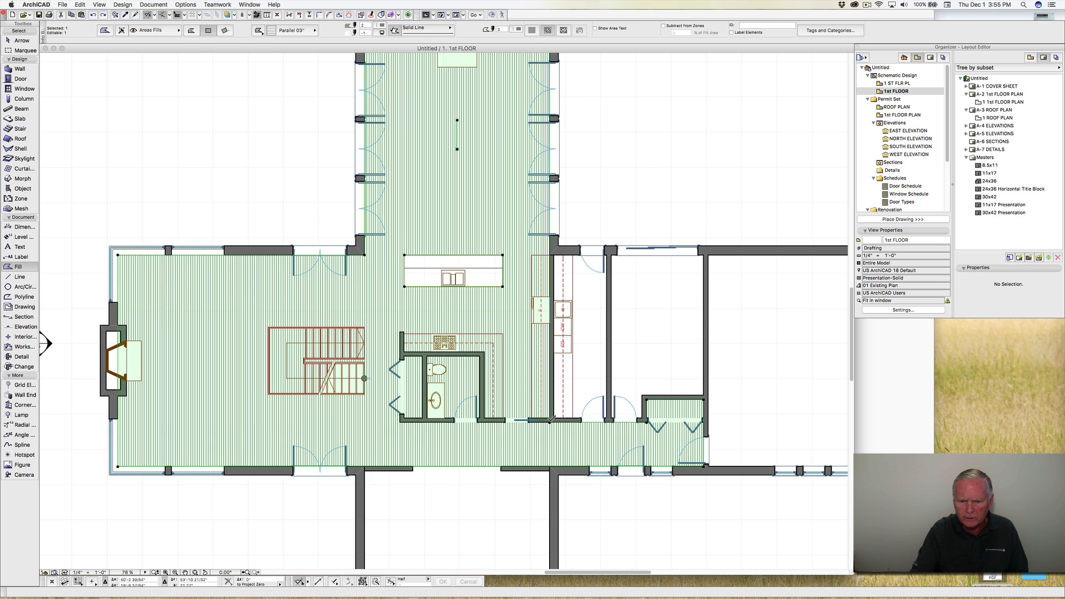
left_click(550, 420)
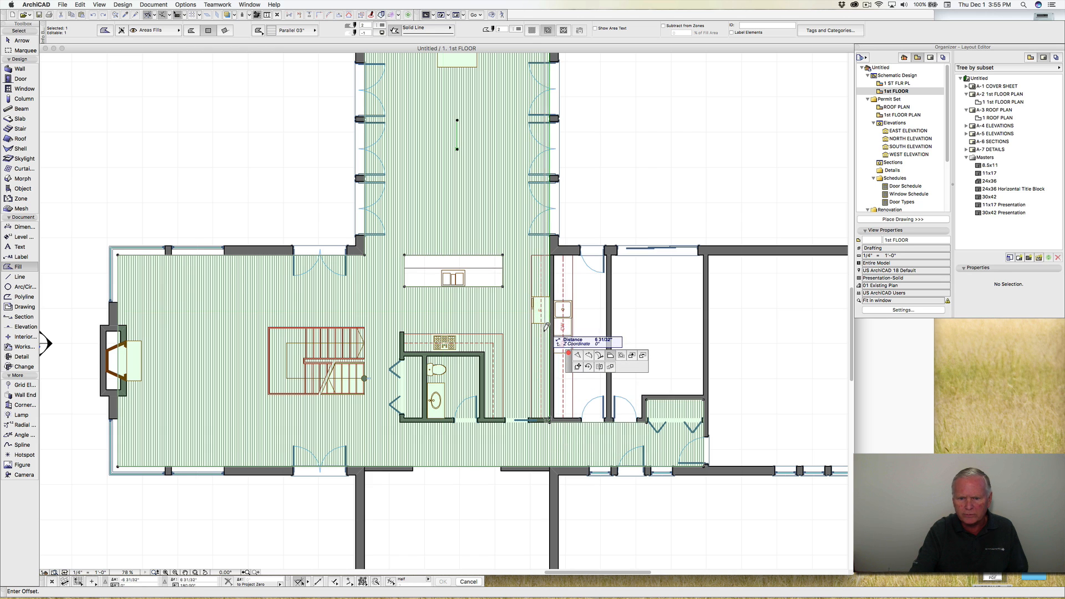
key("Escape")
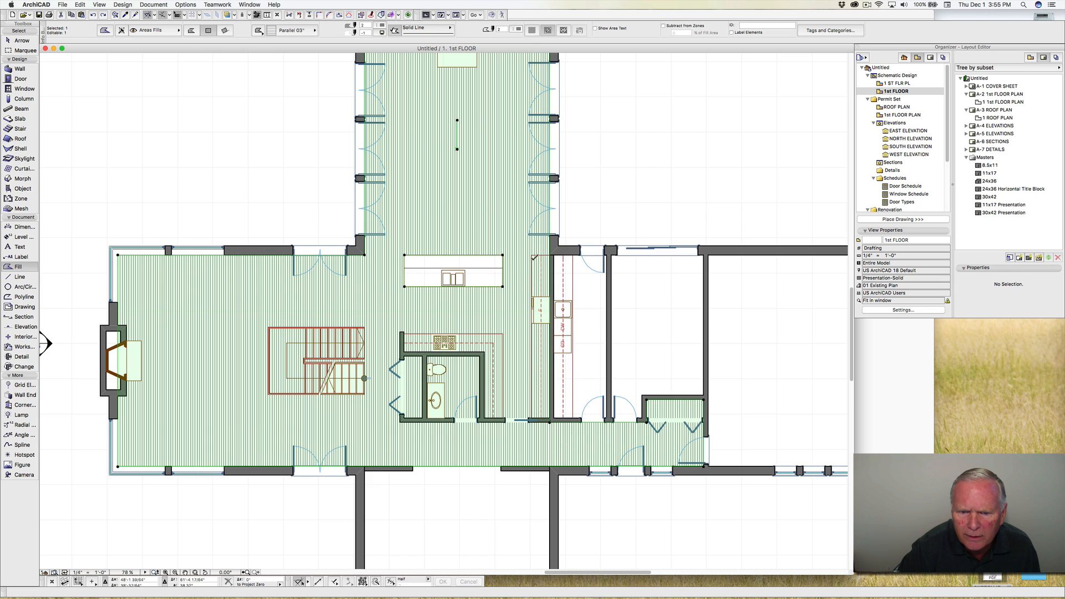
Step: Cut rectangular holes in the fill for the refrigerator counter run and for the counter leg beside the powder room
left_click(532, 256)
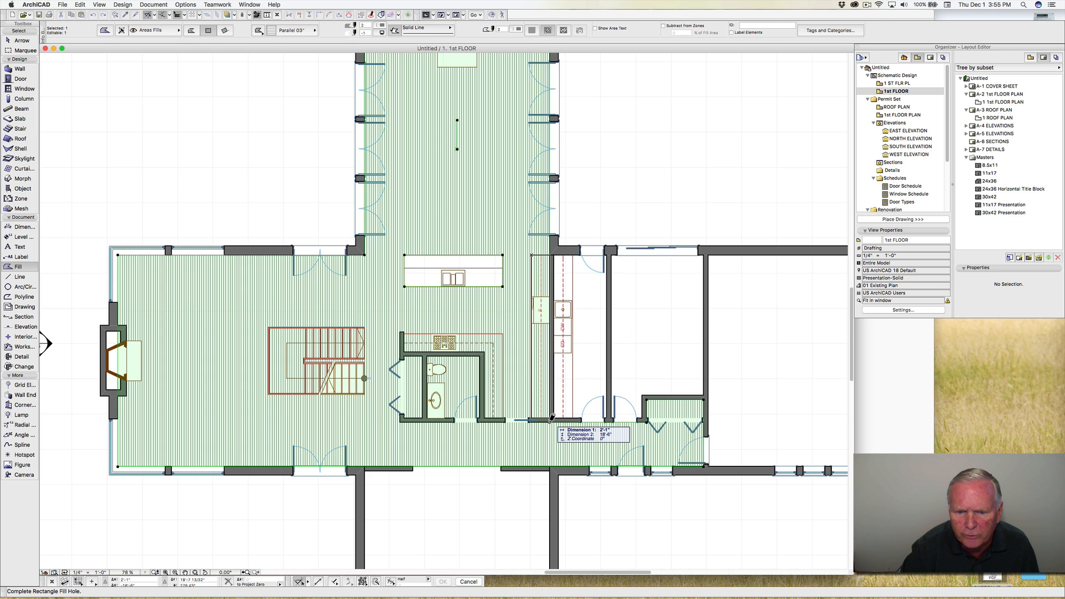
left_click(551, 419)
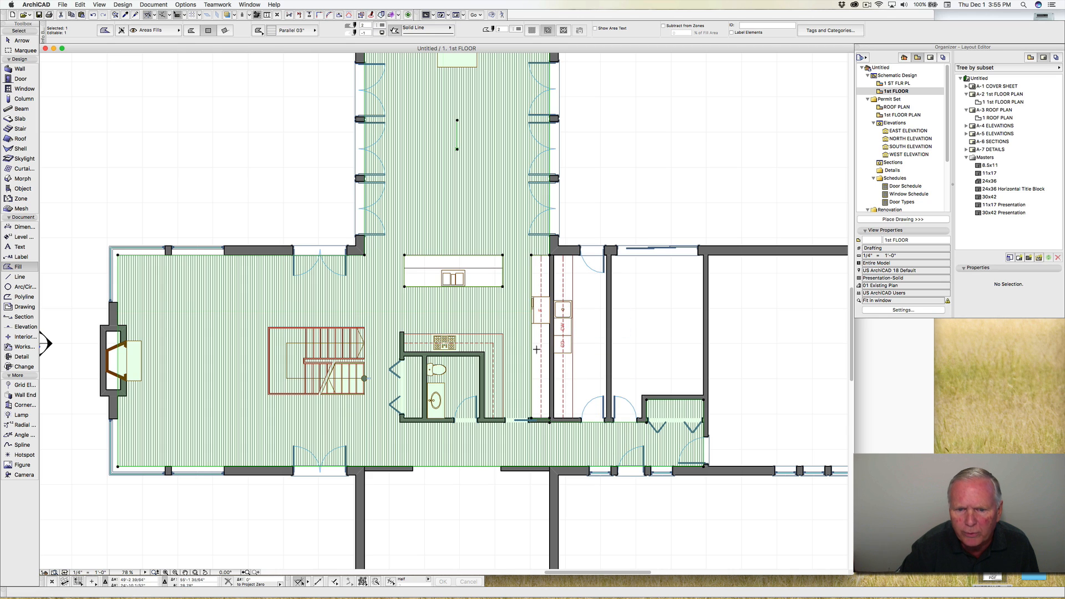
left_click(485, 419)
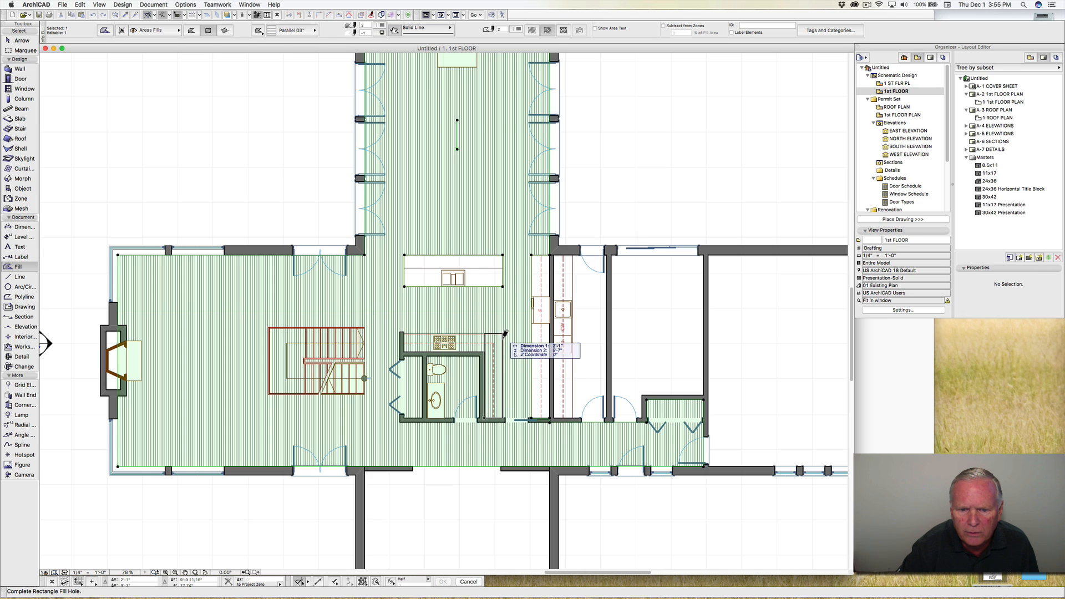
left_click(504, 333)
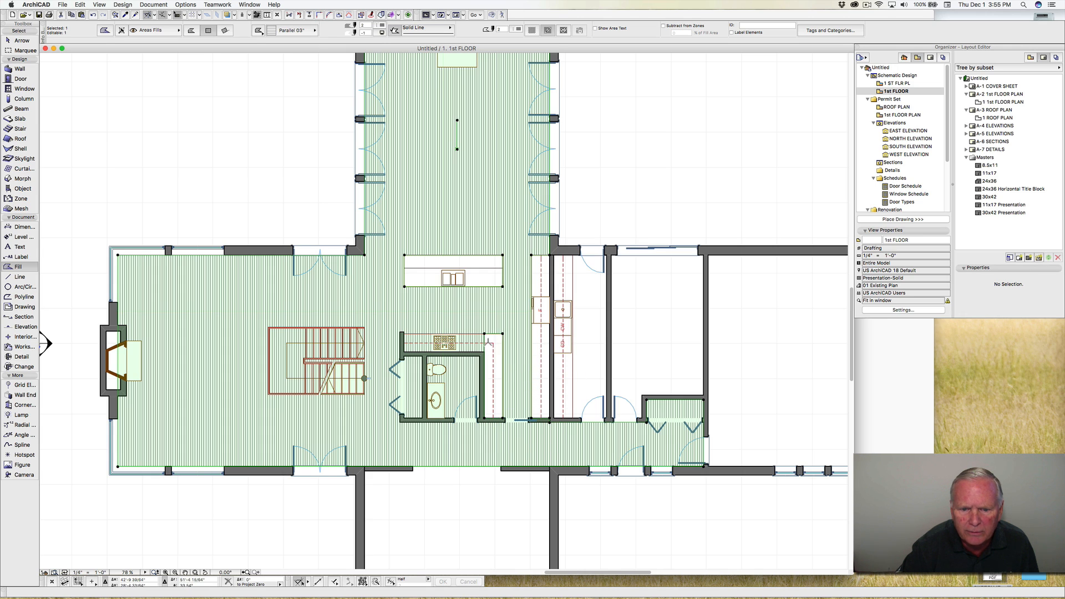
Step: Insert a node in the counter leg's hole at the powder room wall corner and offset its upper side edge across the cooktop counter
scroll(488, 339, "up", 4)
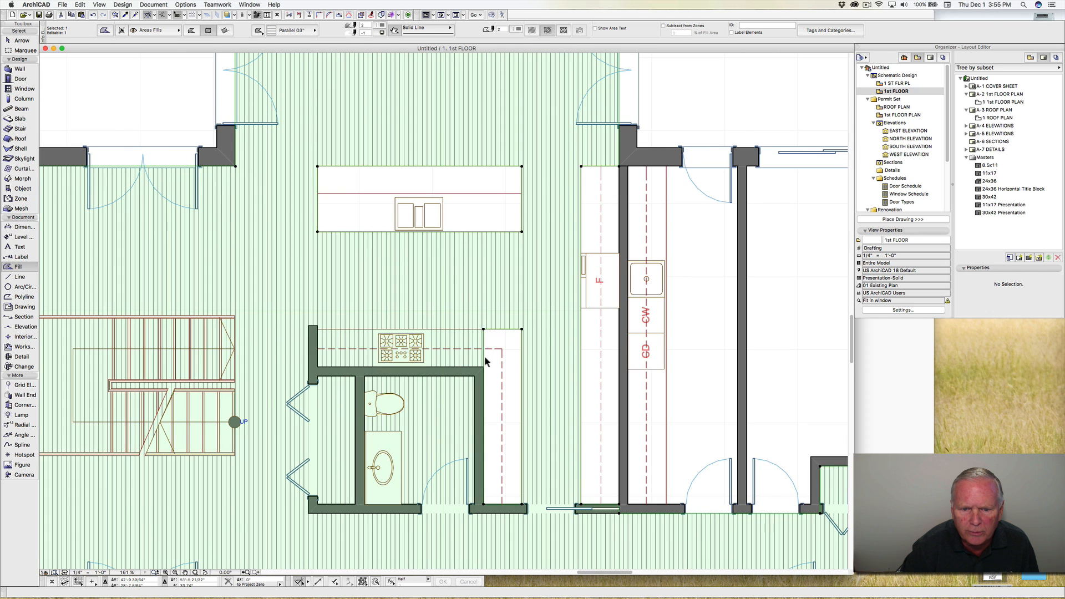
left_click(486, 359)
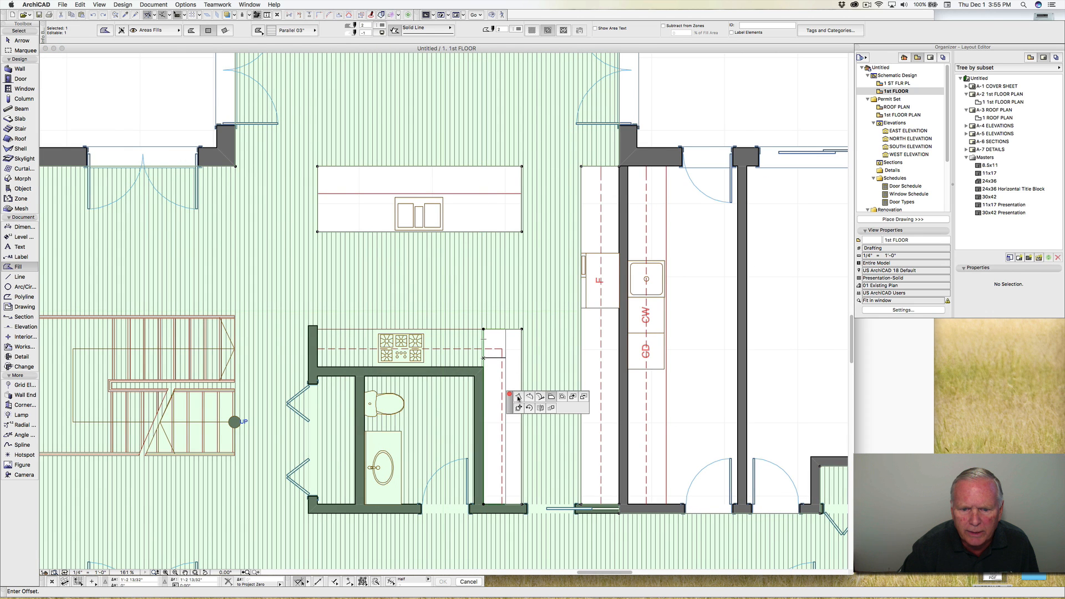
left_click(518, 398)
left_click(484, 355)
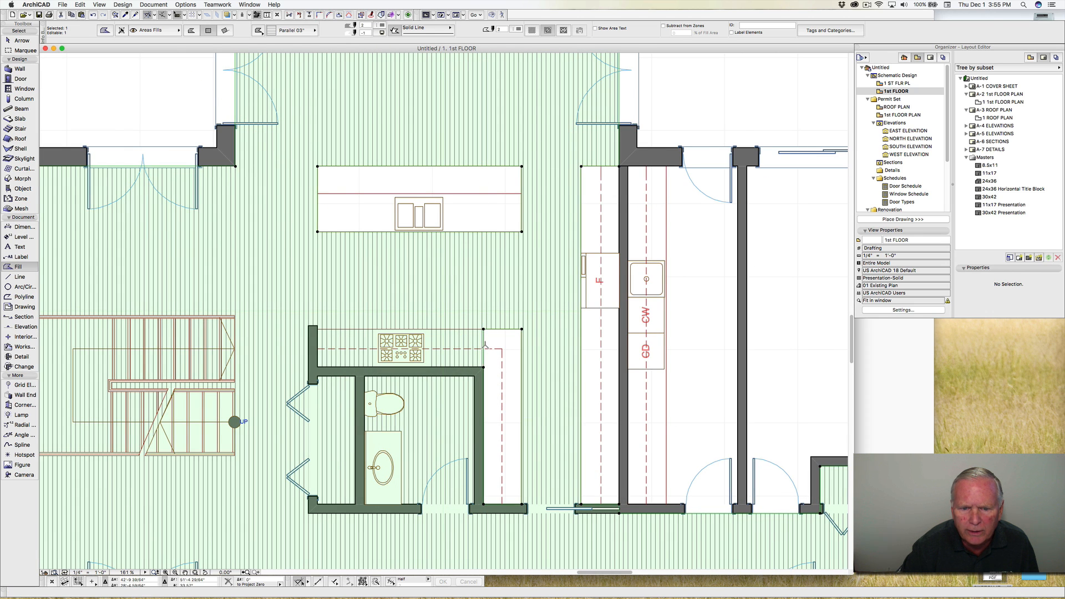
left_click(484, 343)
left_click(548, 382)
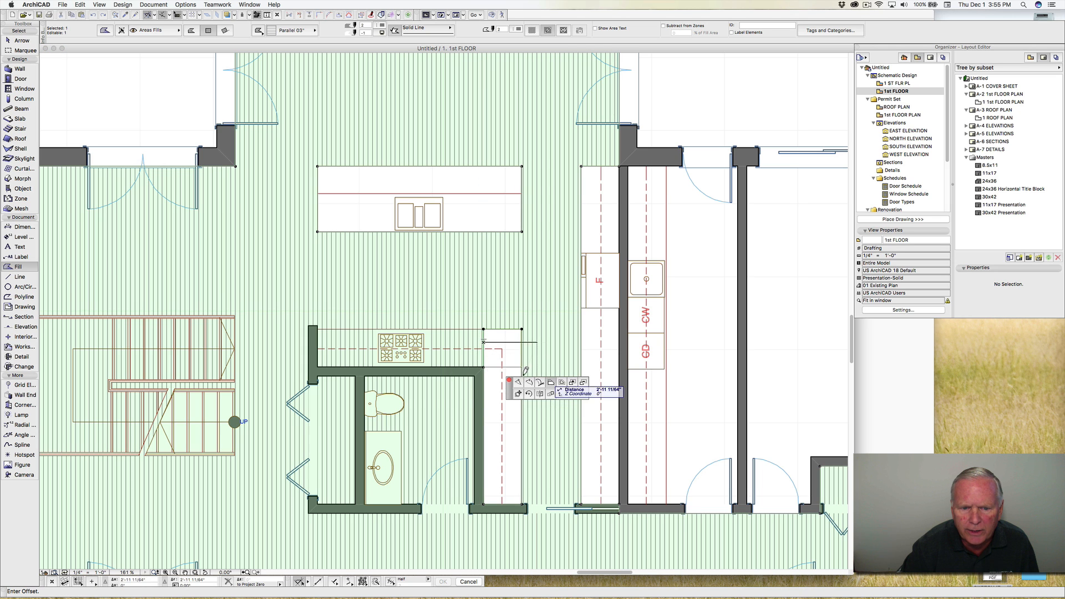
left_click(322, 329)
Step: Cut a rectangular hole in the flooring fill along the inside faces of the powder room walls
middle_click_drag(433, 377, 423, 200)
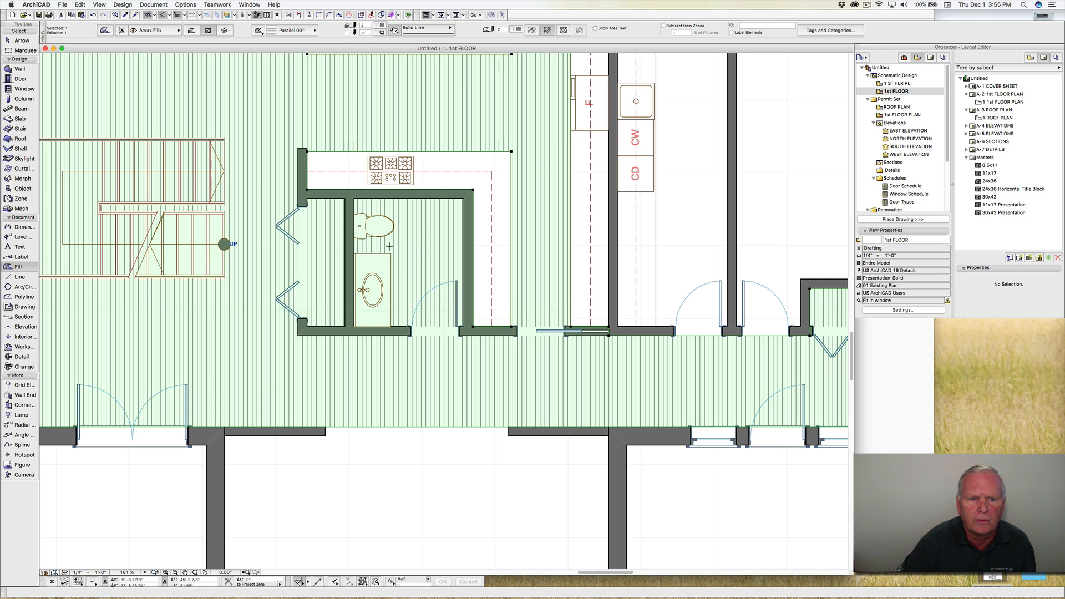
left_click(355, 199)
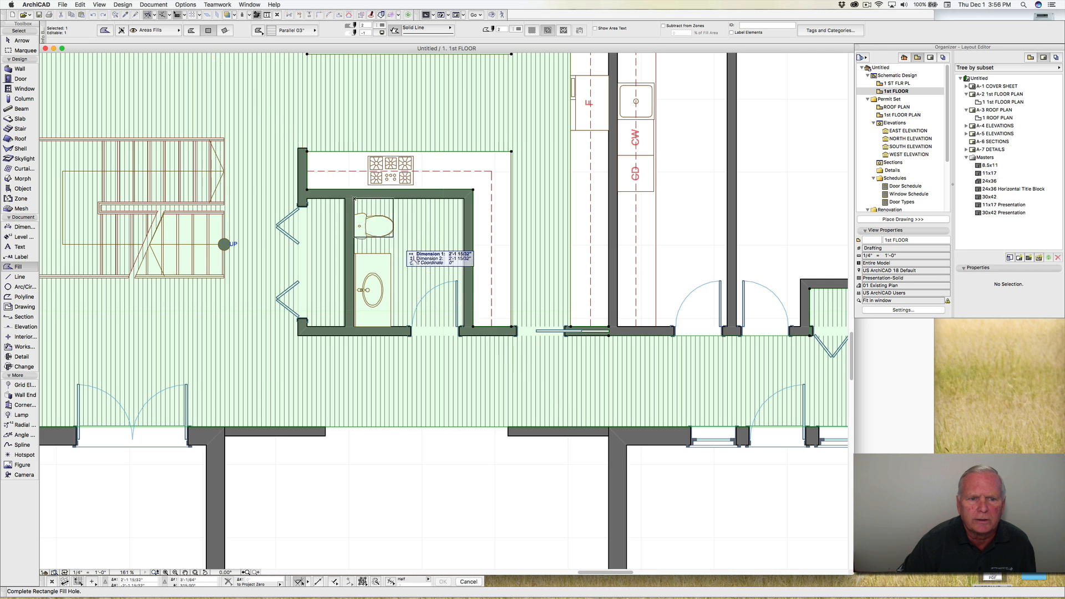
left_click(465, 325)
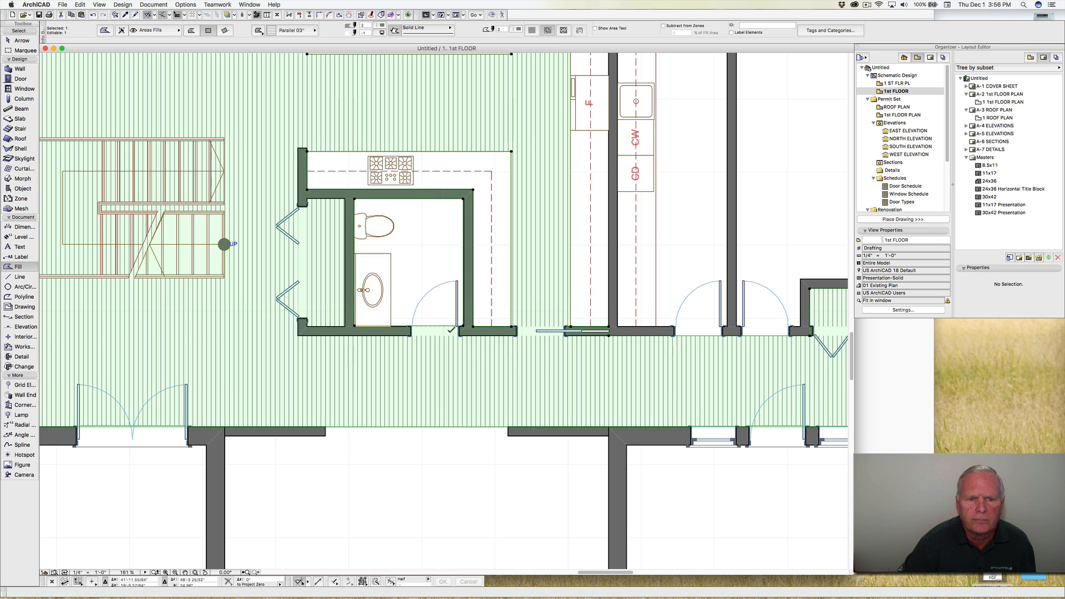
Step: Cut a rectangular hole in the flooring fill around the outline of the staircase, then deselect the fill
scroll(539, 226, "left", 10)
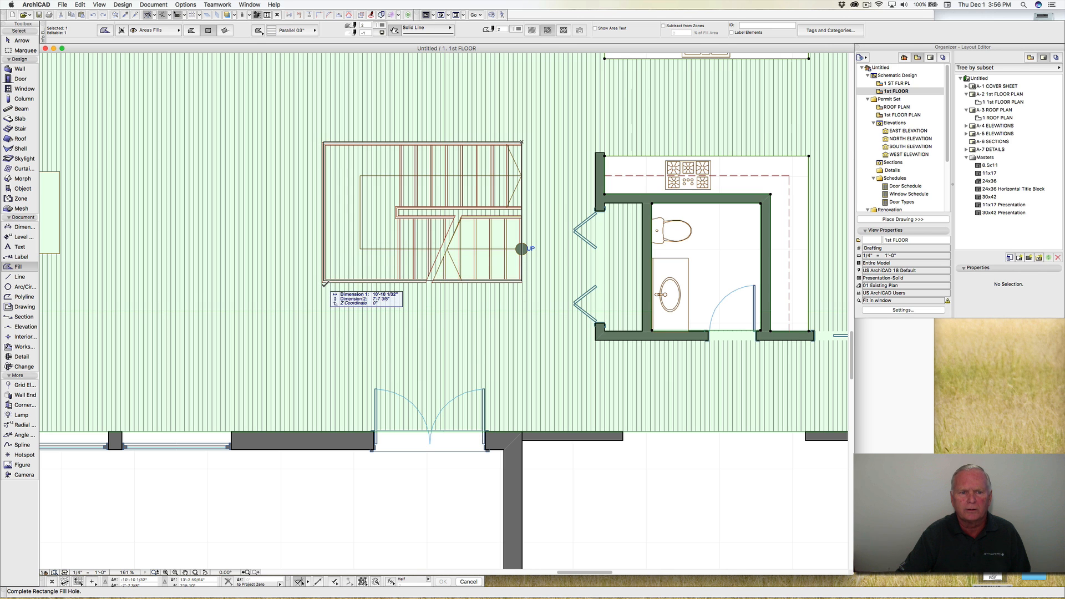
scroll(324, 283, "up", 5)
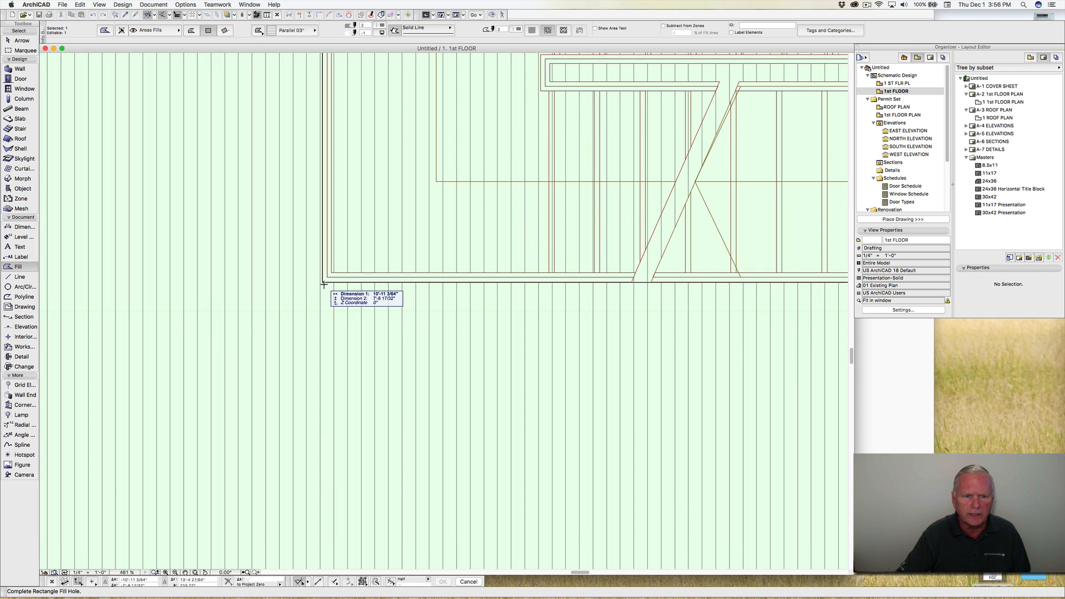
left_click(325, 284)
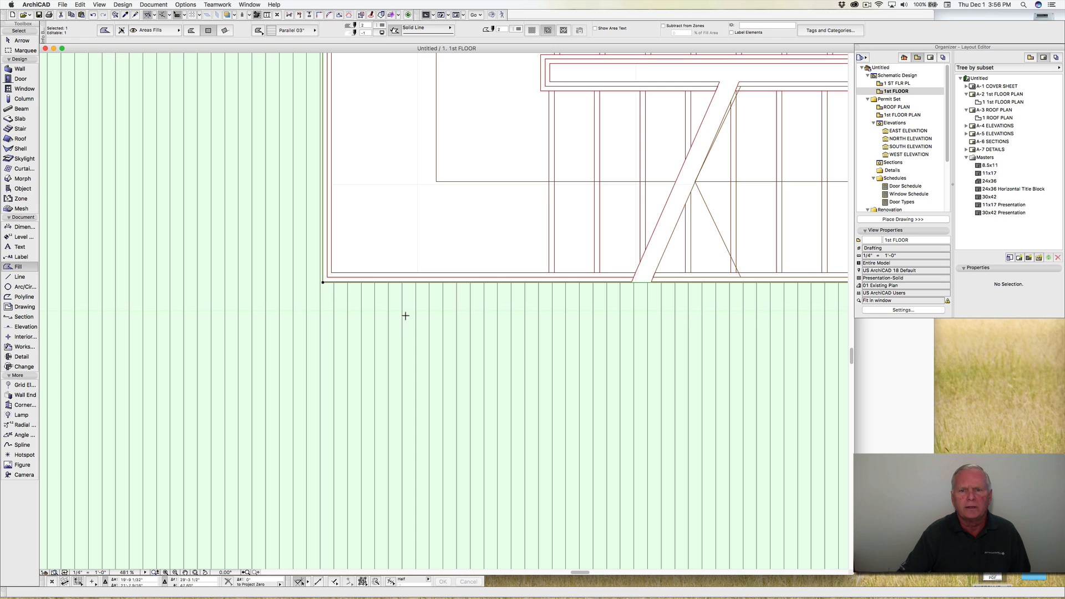
scroll(404, 314, "down", 10)
middle_click_drag(366, 133, 291, 132)
key("Escape")
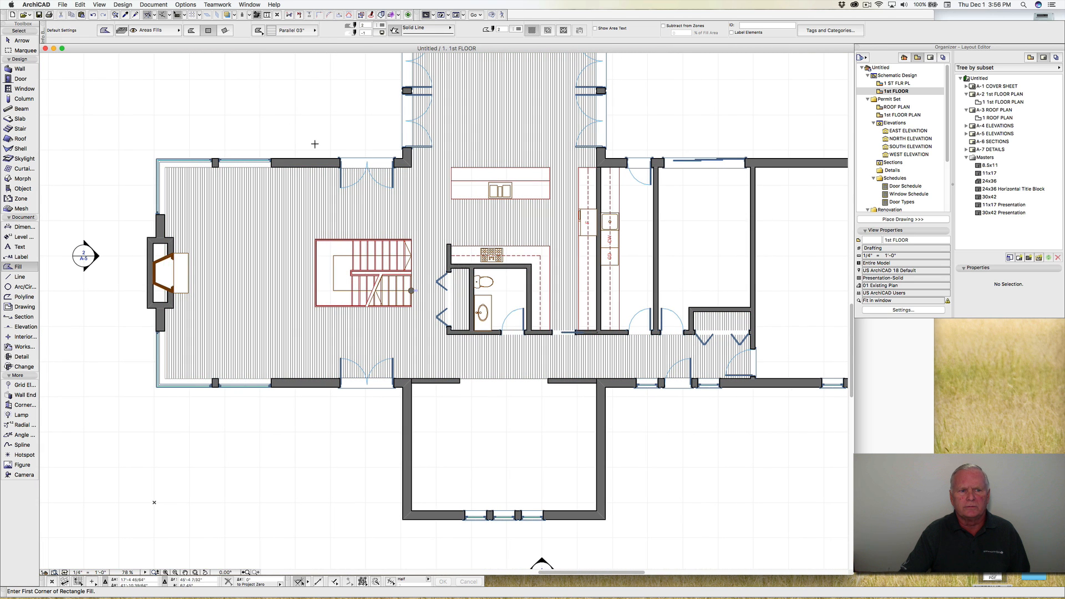
Step: Reselect the flooring fill and insert nodes on its edge where both sides of the kitchen wing's fireplace wall project into the room
middle_click_drag(512, 296, 448, 413)
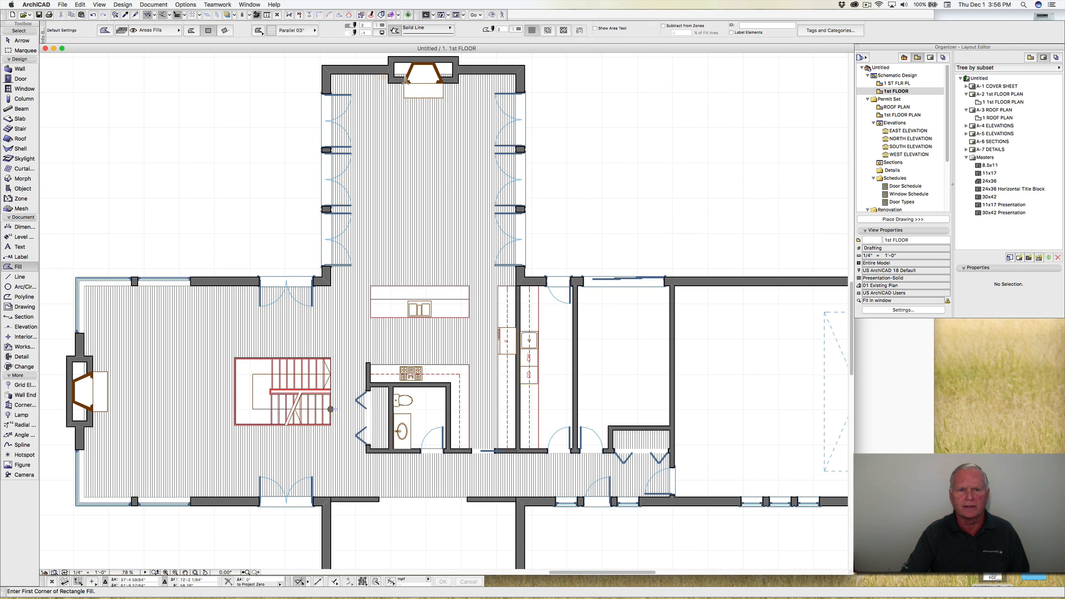
scroll(405, 80, "up", 3)
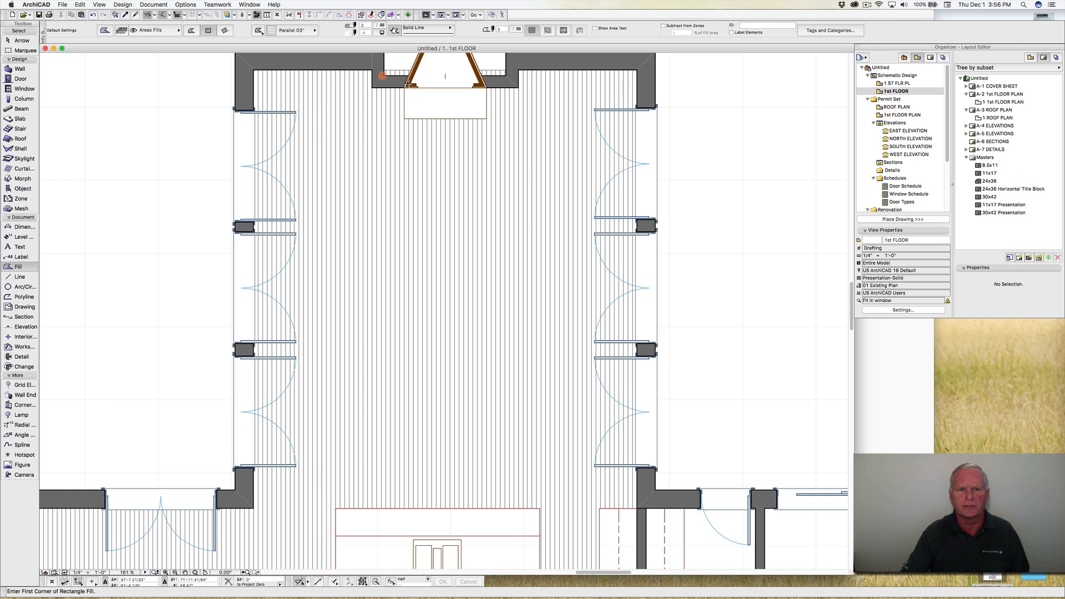
left_click(398, 81, "shift")
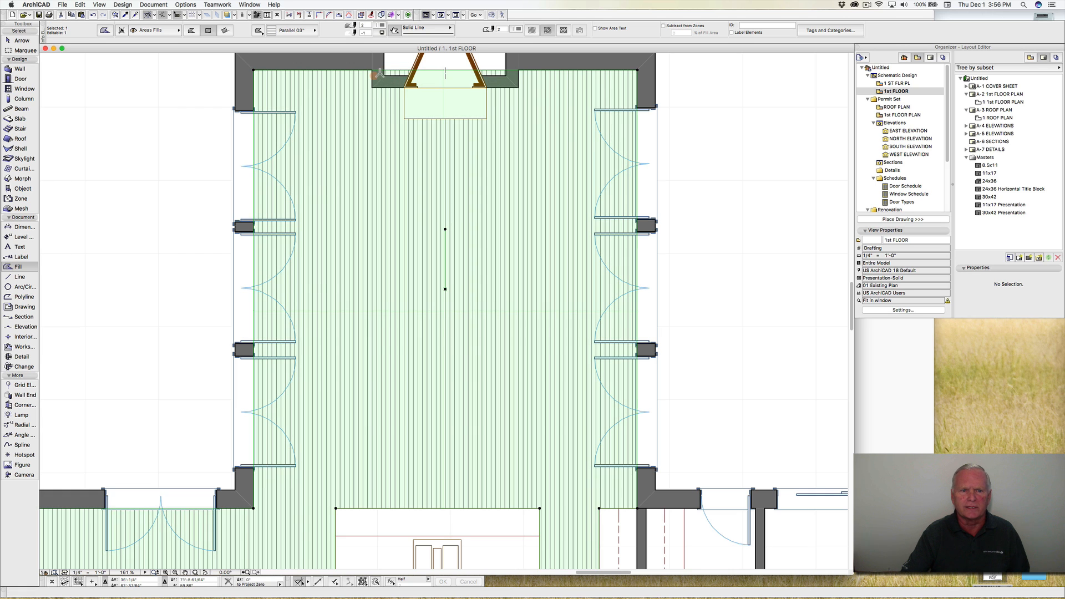
left_click(361, 71)
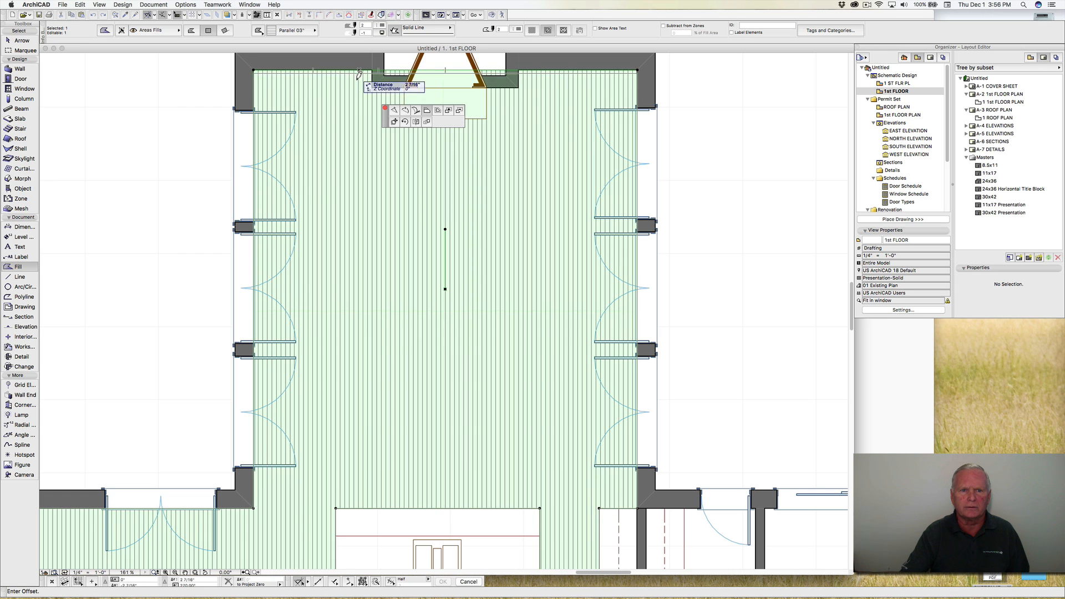
left_click(394, 110)
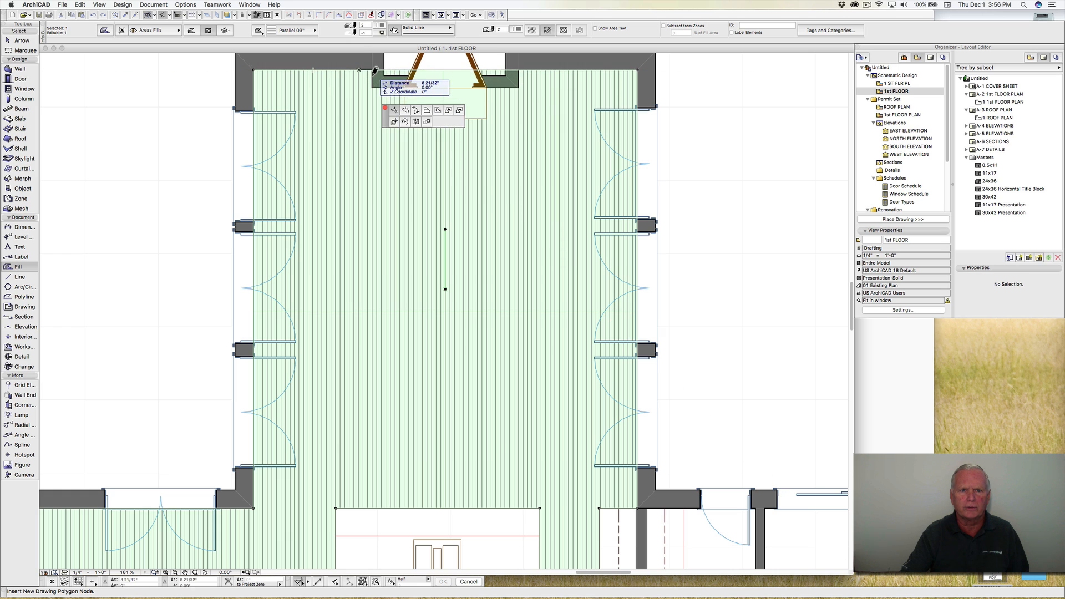
left_click(511, 81)
left_click(527, 70)
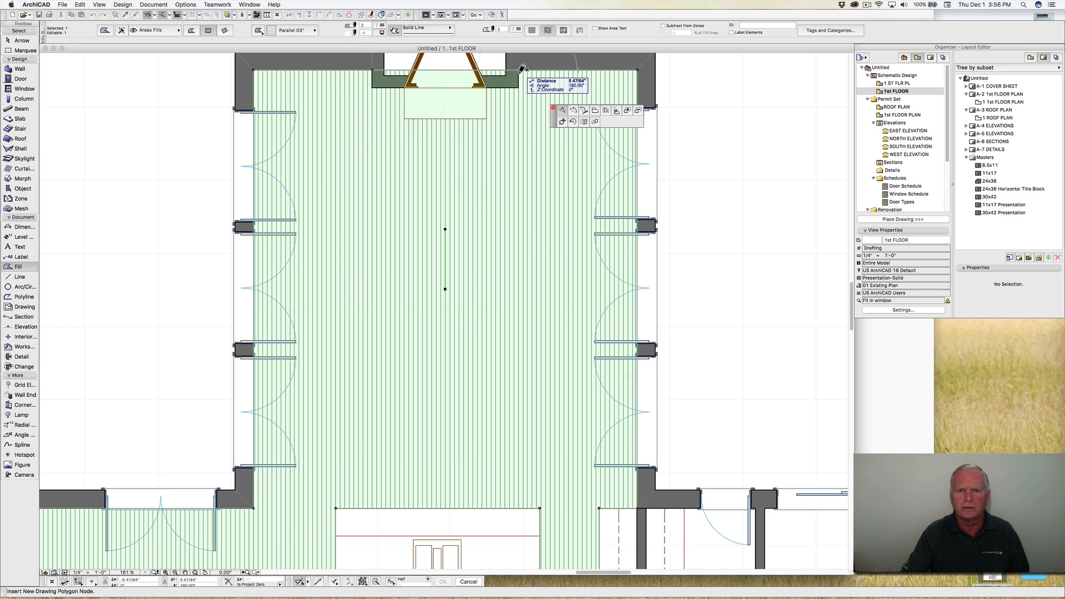
left_click(519, 70)
Step: Offset the fill edge between the two fireplace nodes to the room face of the fireplace wall, and deselect the fill
left_click(487, 71)
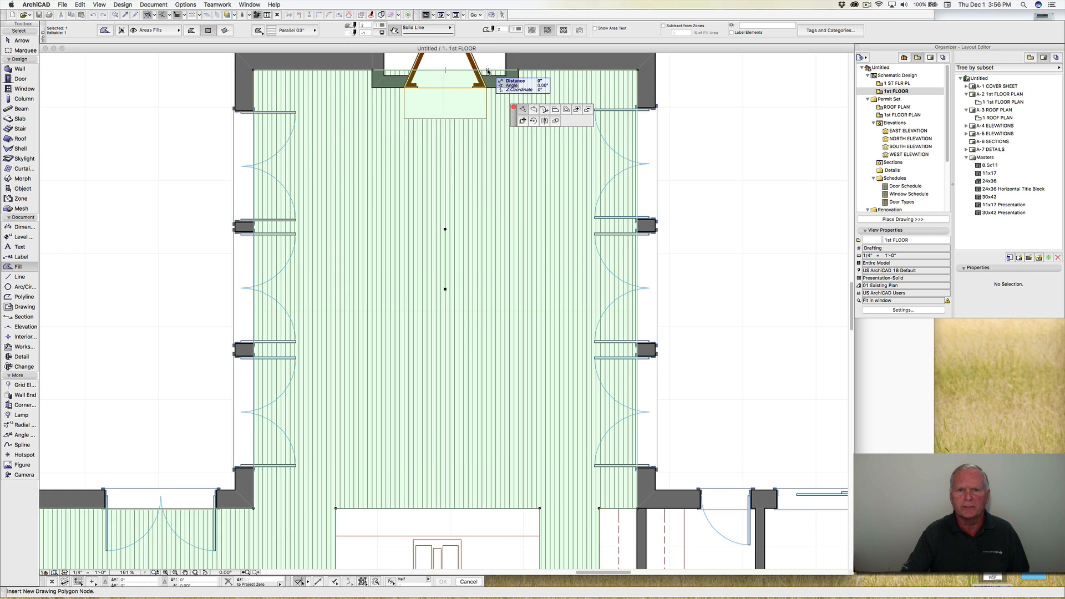
left_click(556, 111)
left_click(518, 89)
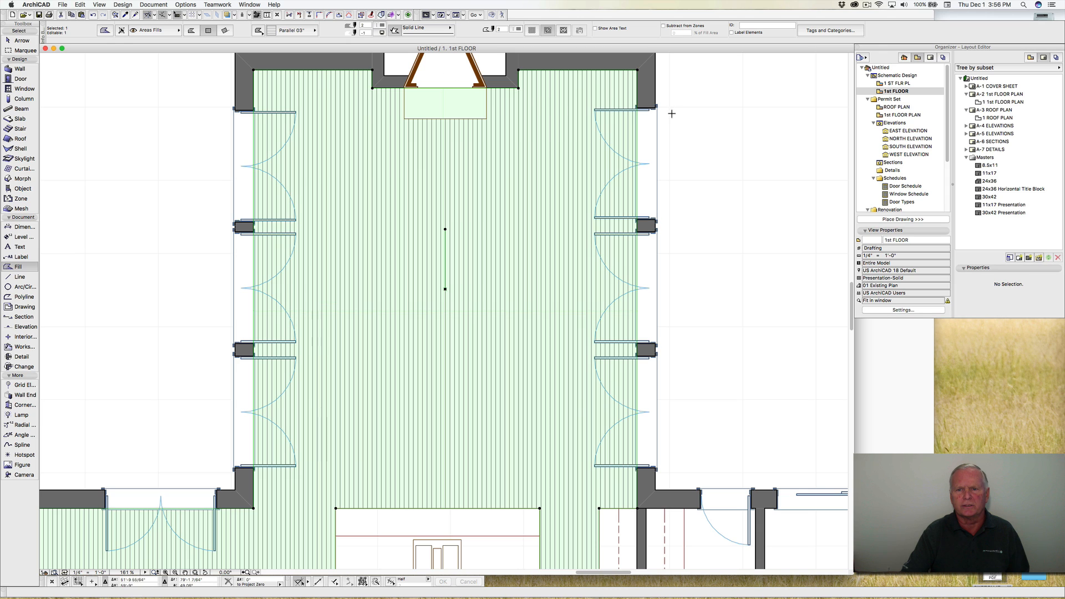
key("Escape")
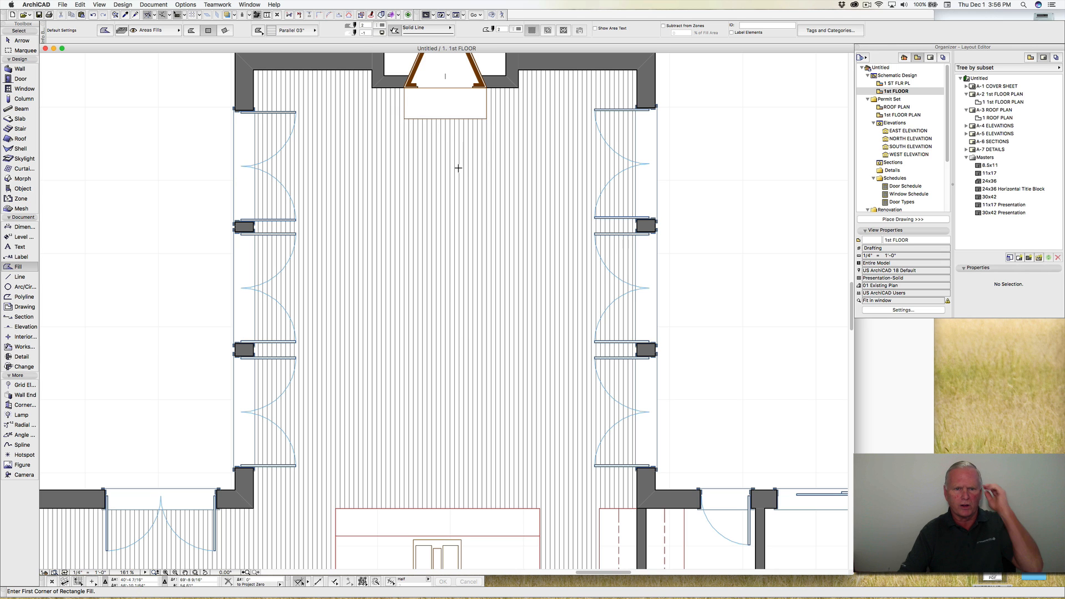
Step: Set the fill pattern to Carpet Stipple Light and draw a rectangular fill in the sliding-door room down to the closet wall
scroll(463, 117, "down", 5)
scroll(390, 113, "up", 3)
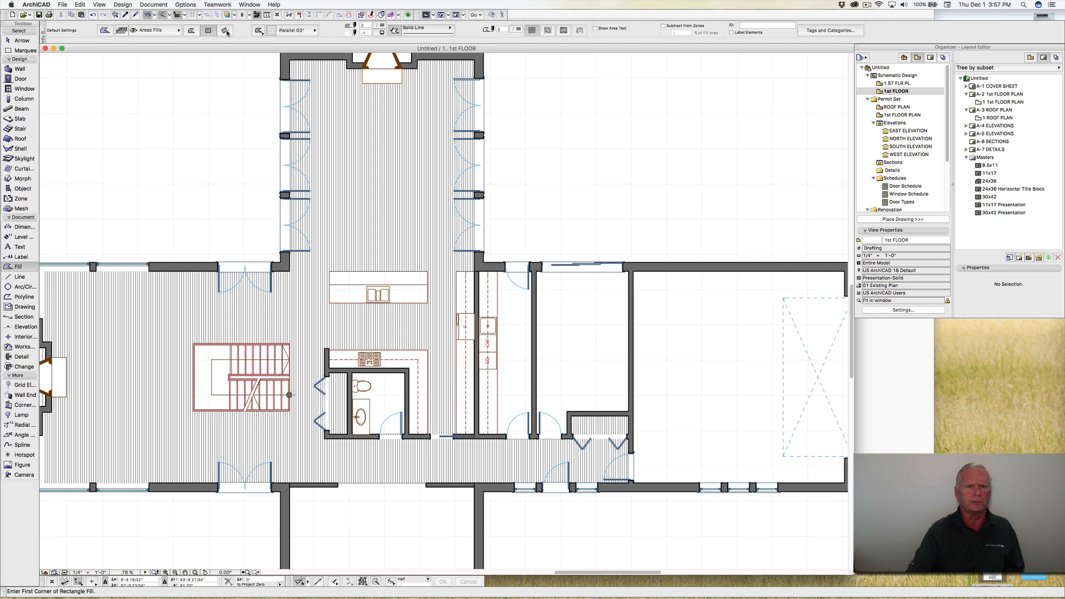
left_click(284, 31)
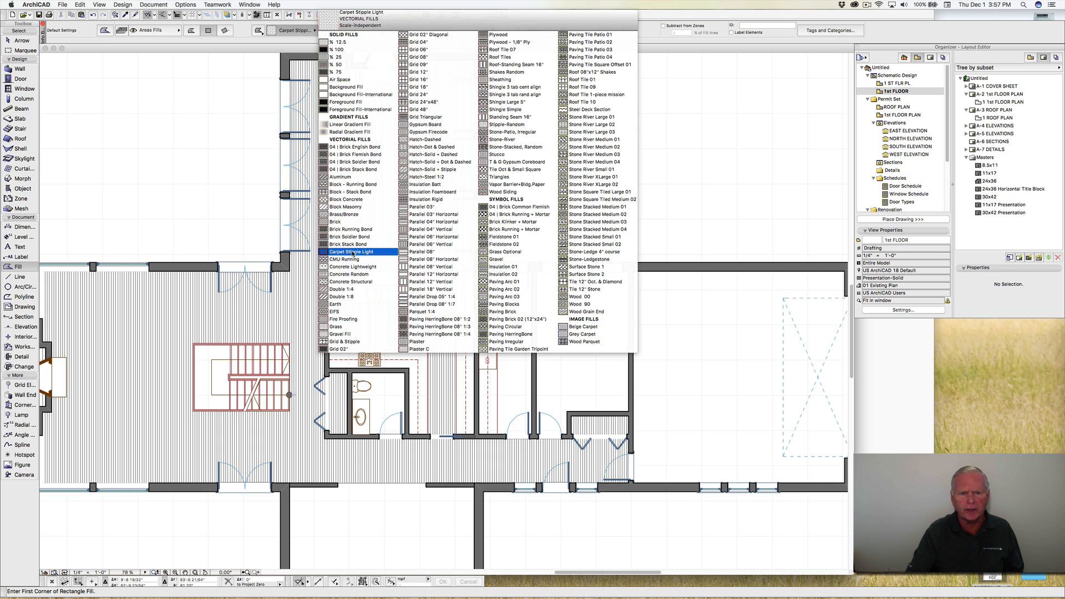
left_click(356, 253)
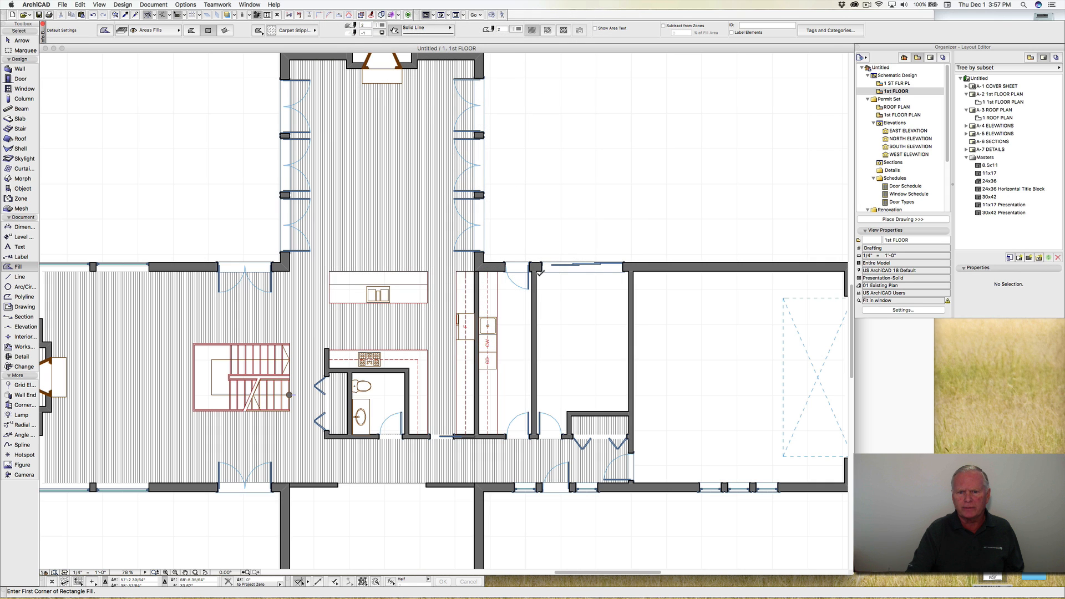
left_click(536, 272)
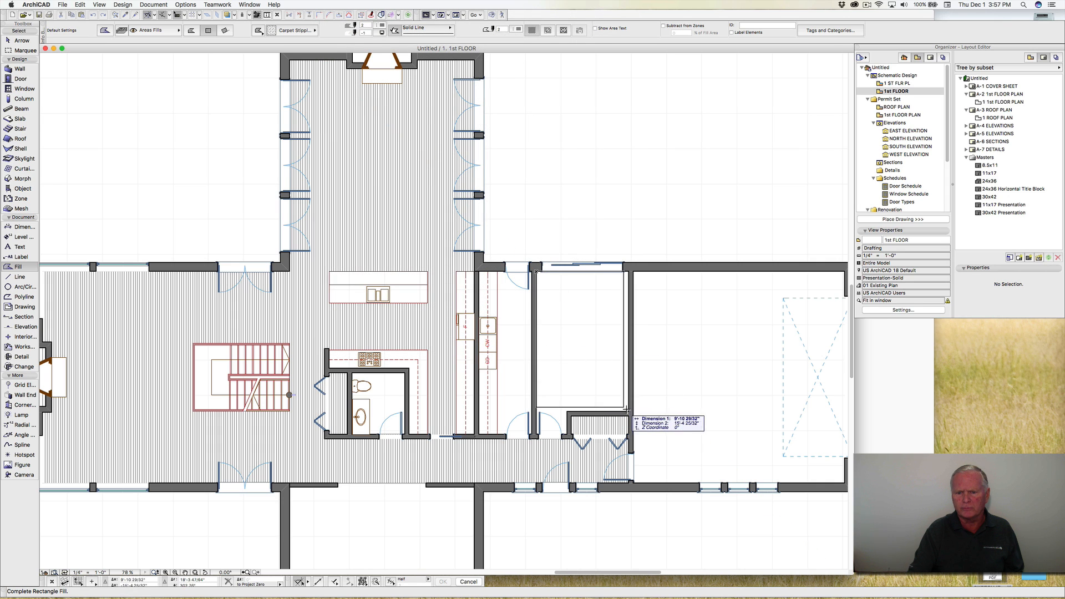
left_click(630, 412)
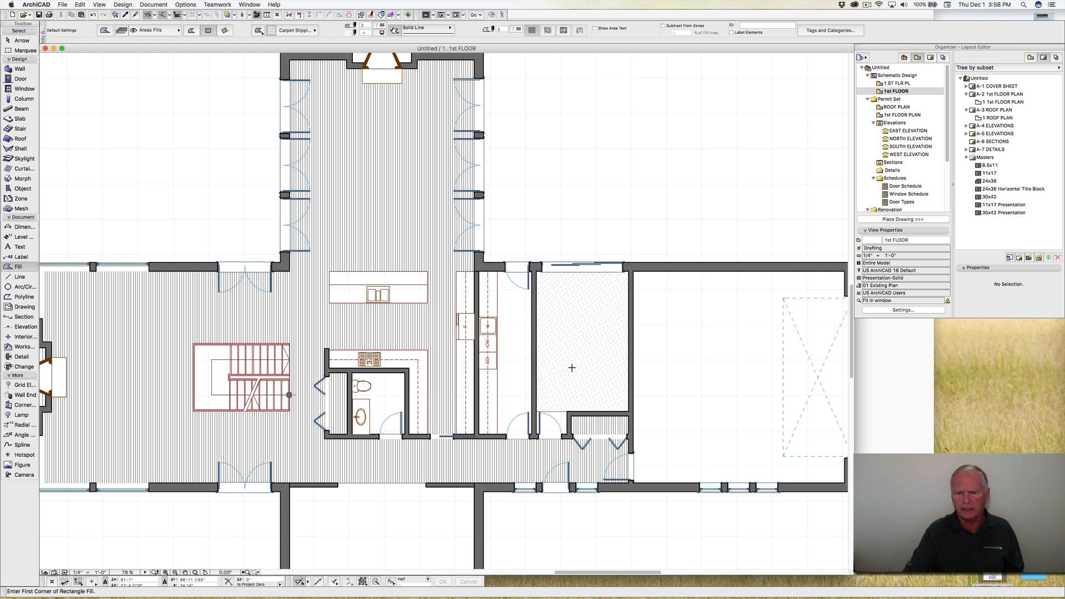
Step: Select the carpet fill and insert a node on its edge at the outer corner of the closet wall
scroll(570, 366, "up", 3)
scroll(572, 367, "up", 3)
scroll(542, 266, "down", 5)
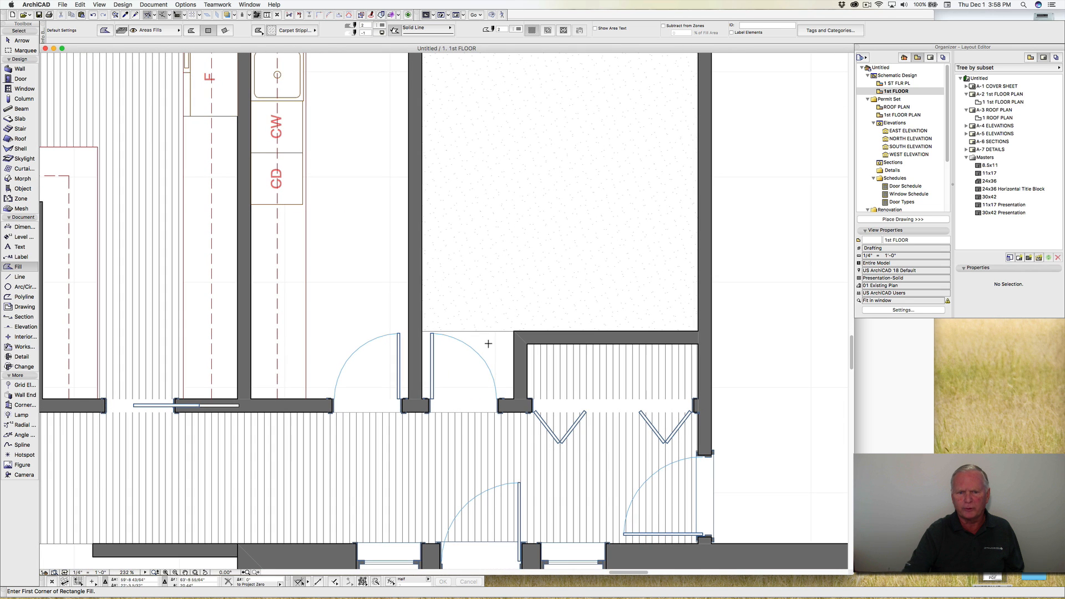
left_click(481, 333, "shift")
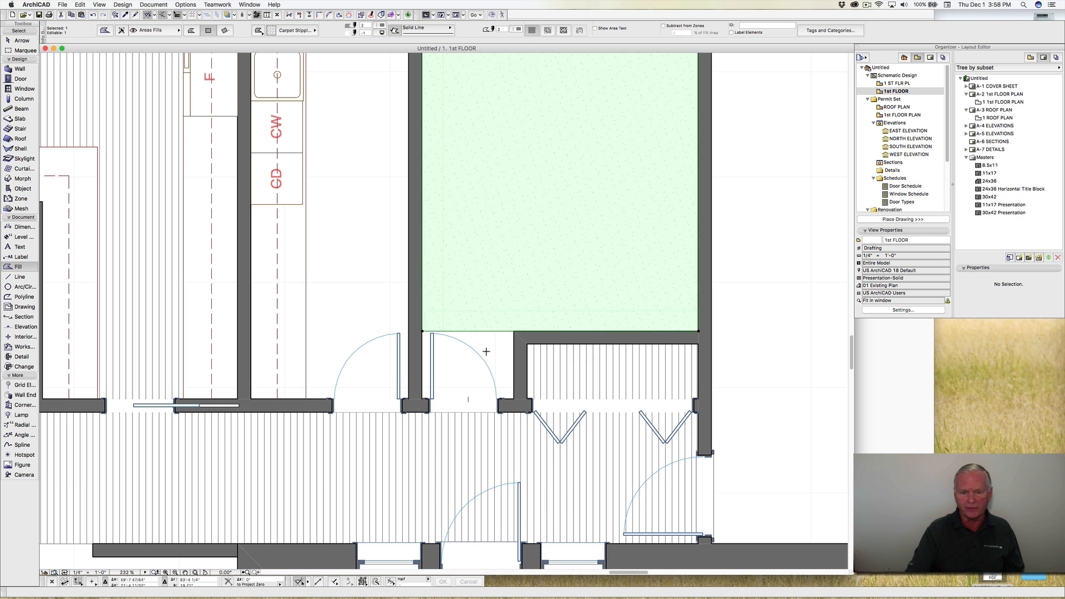
left_click(479, 333)
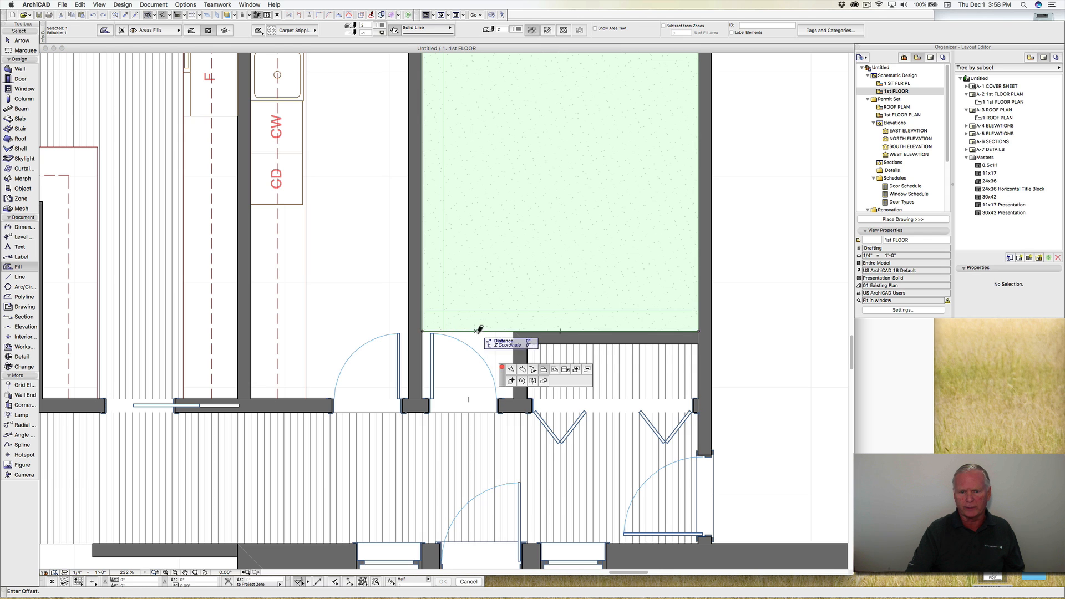
left_click(511, 370)
left_click(514, 331)
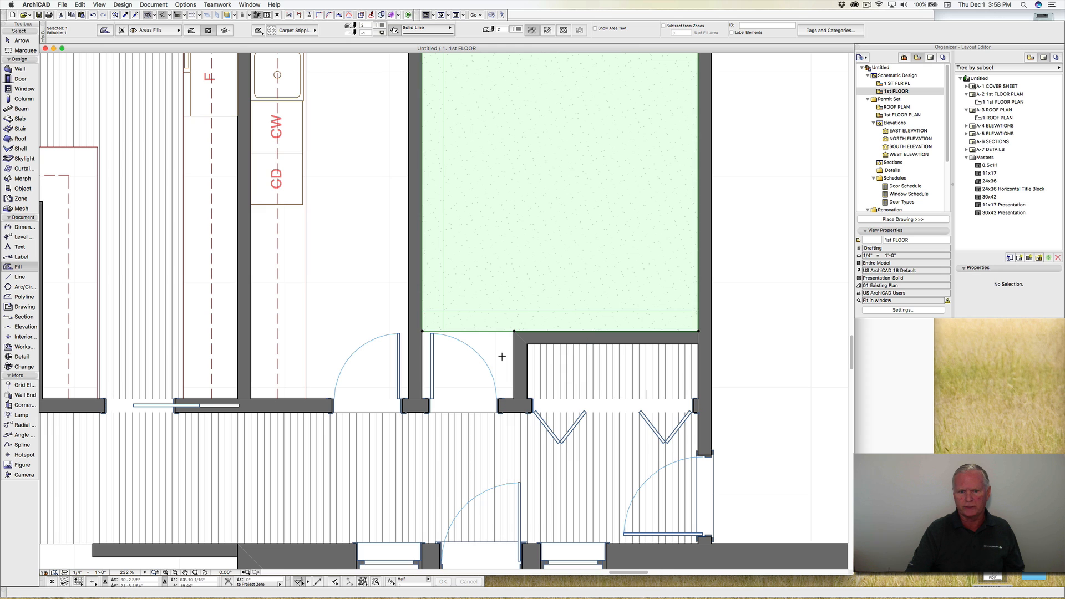
Step: Insert two nodes in the carpet fill's edge to extend it into the door alcove beside the closet
left_click(494, 333)
left_click(511, 369)
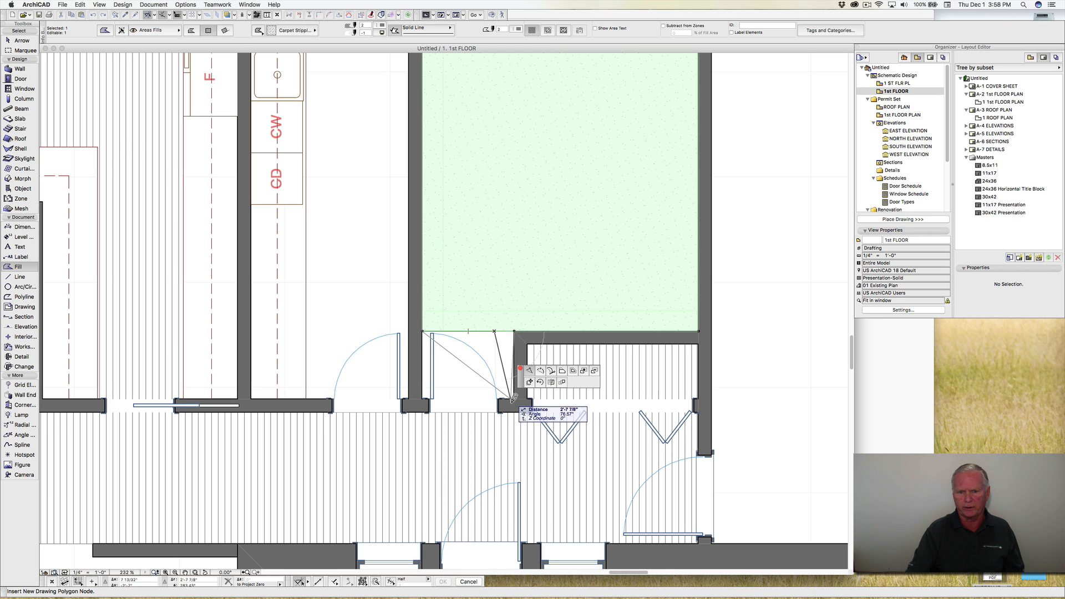
left_click(514, 398)
left_click(467, 364)
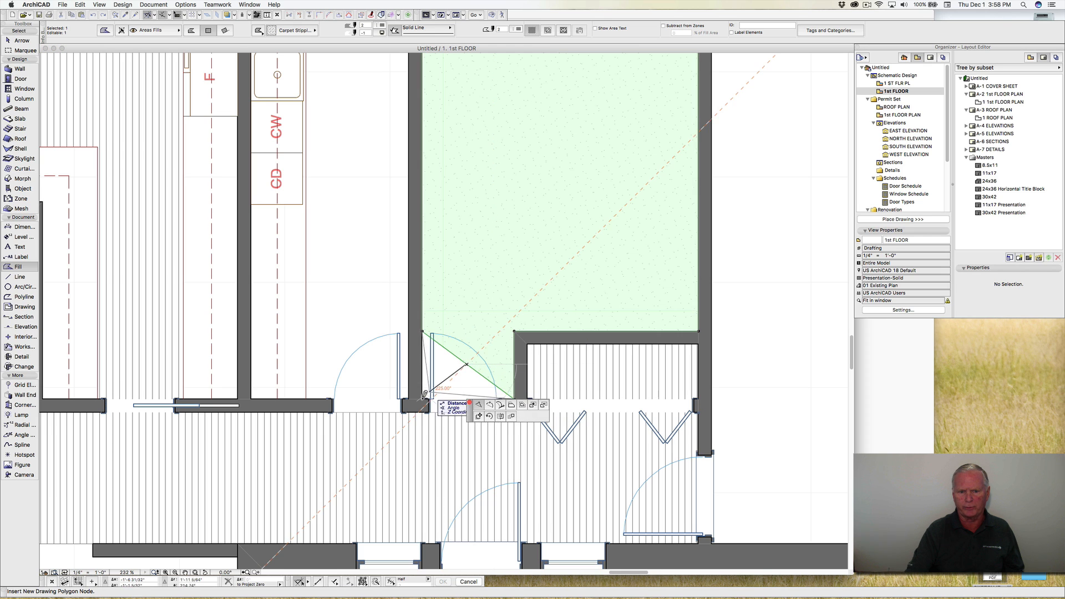
left_click(421, 397)
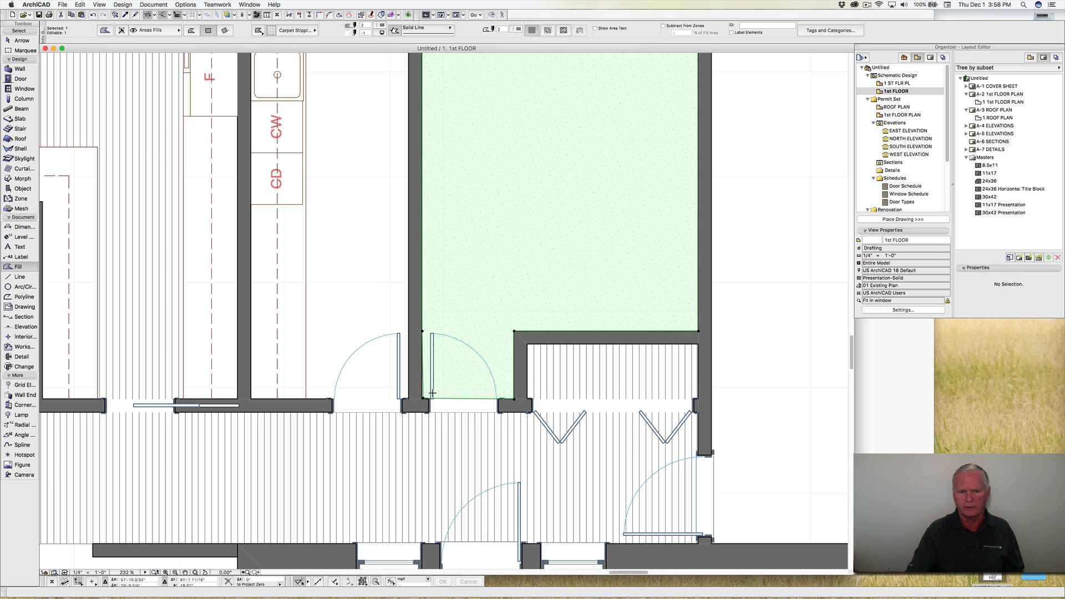
Step: Move the carpet fill's misplaced node beside the door trim onto the alcove's wall corner, and deselect the fill
scroll(421, 397, "up", 10)
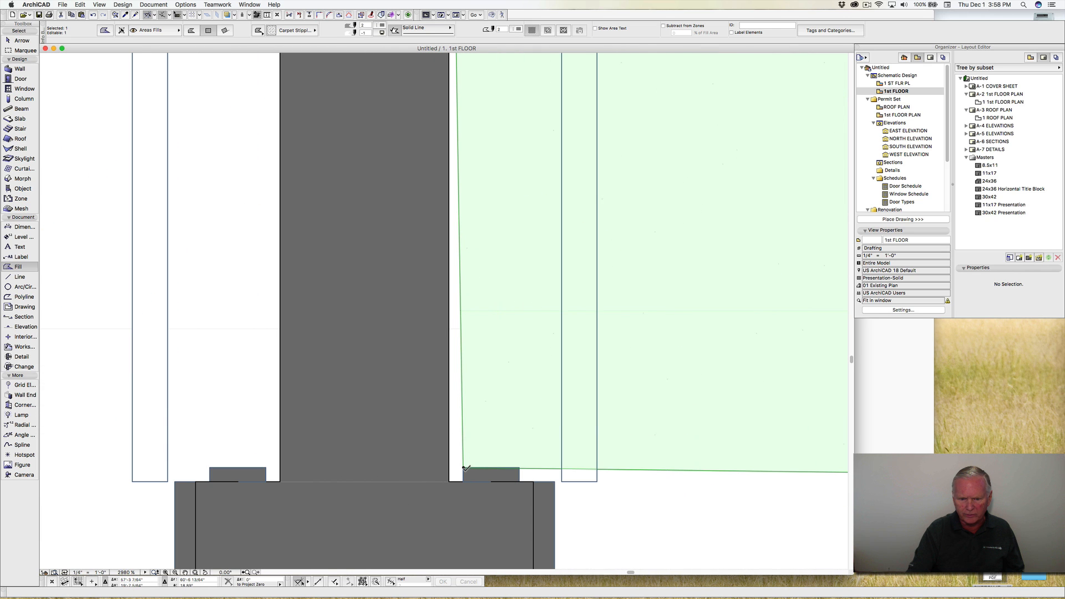
left_click(464, 467)
left_click(459, 472)
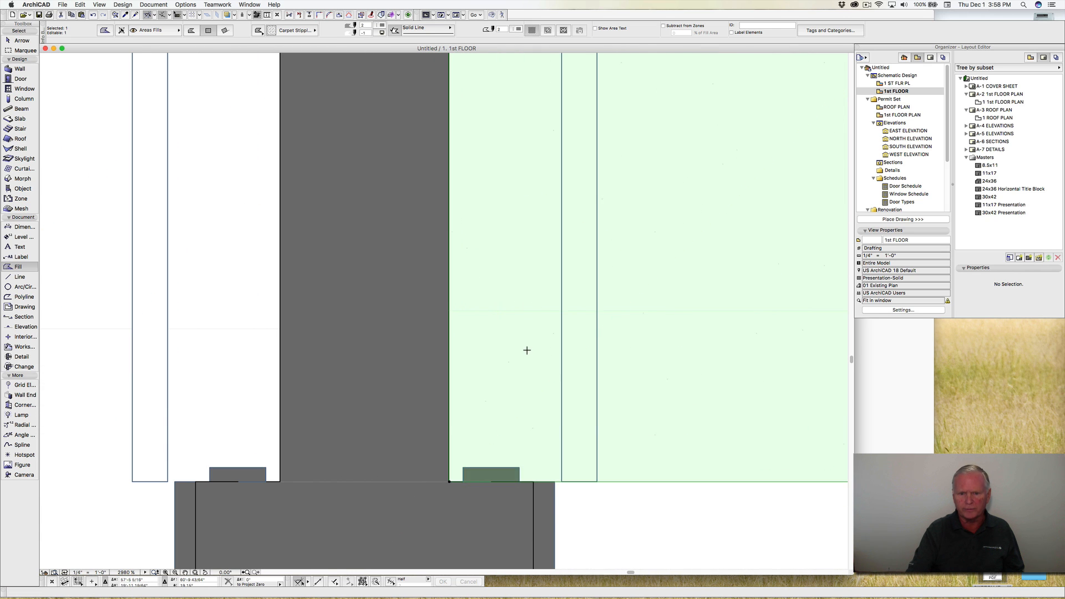
scroll(525, 351, "down", 7)
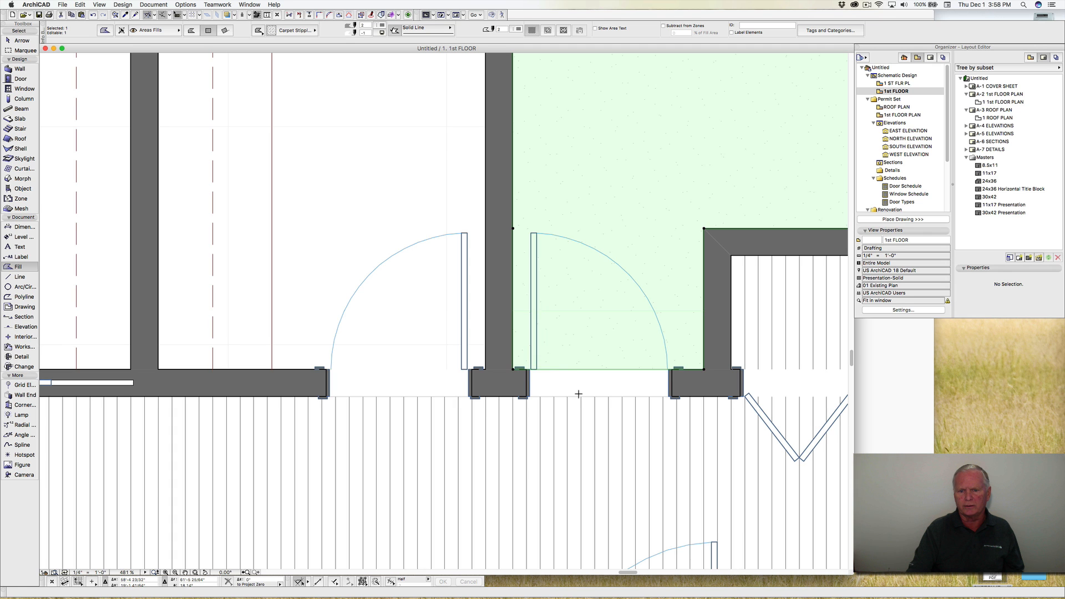
key("Escape")
scroll(579, 394, "down", 4)
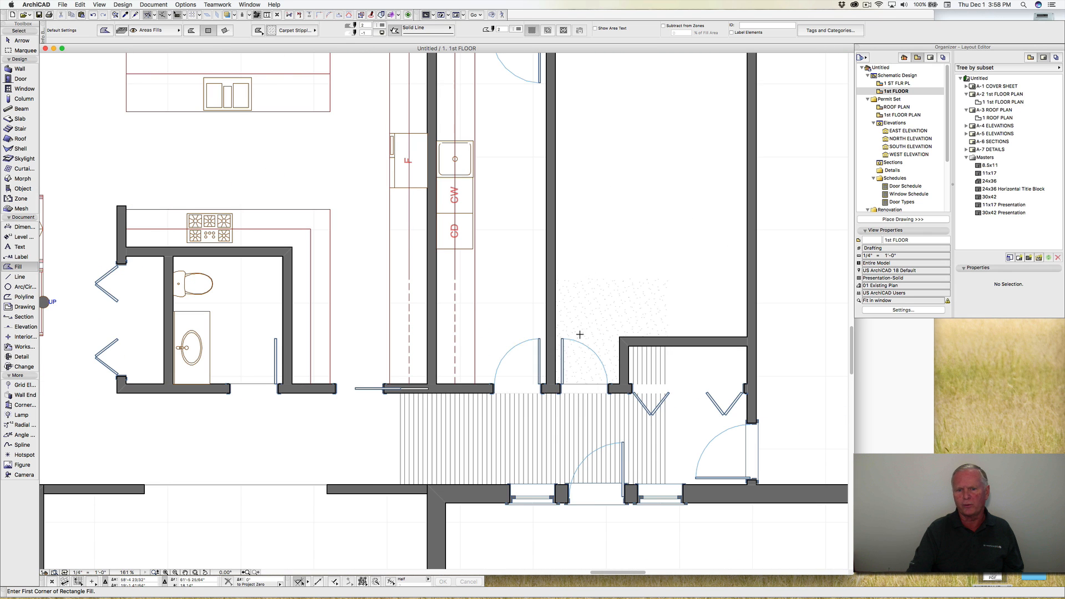
Step: Set the fill pattern to Grid 08" and draw a rectangular fill over the laundry floor between the counter and the opposite wall
middle_click_drag(580, 334, 488, 342)
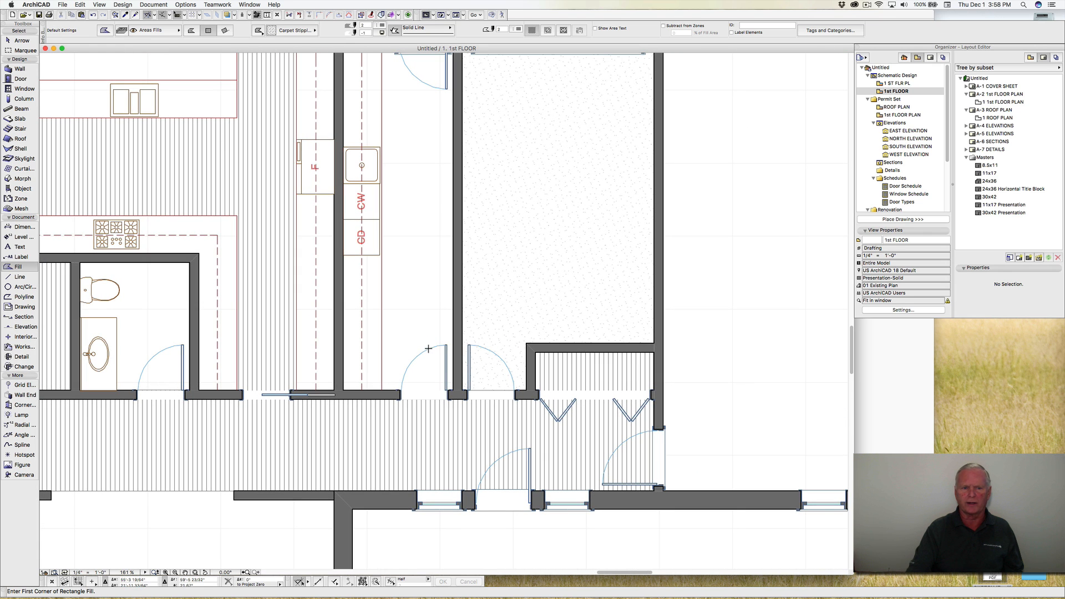
scroll(432, 261, "up", 5)
scroll(433, 261, "left", 2)
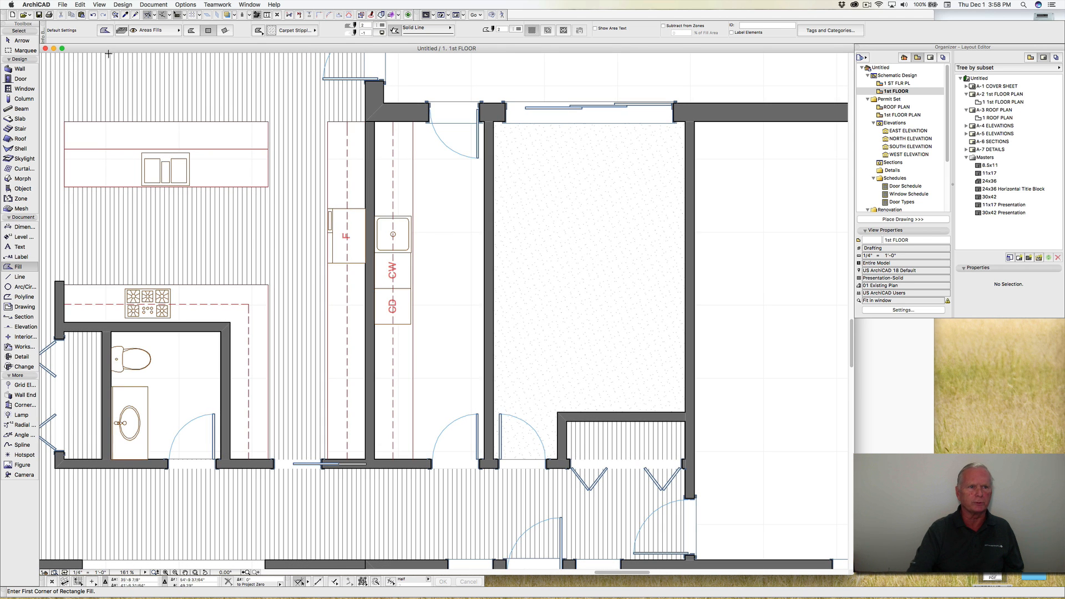
left_click(295, 31)
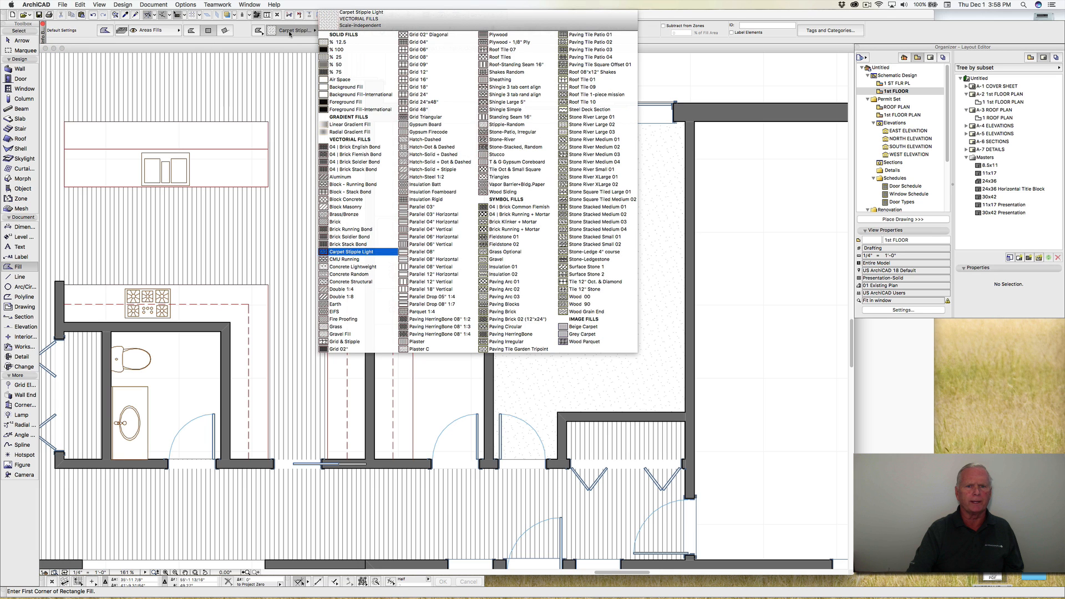
left_click(416, 57)
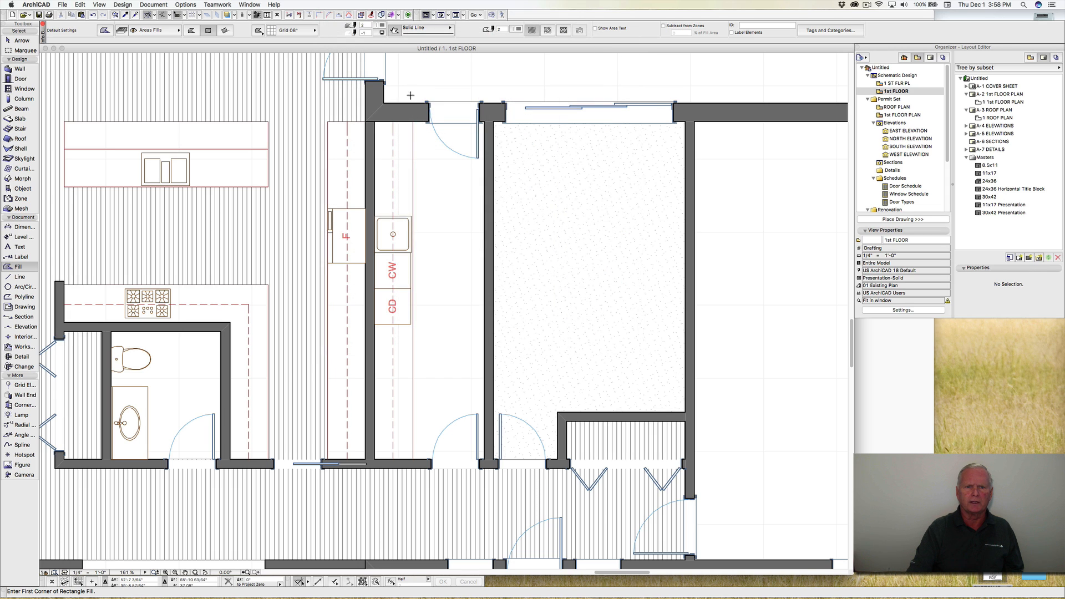
left_click(413, 121)
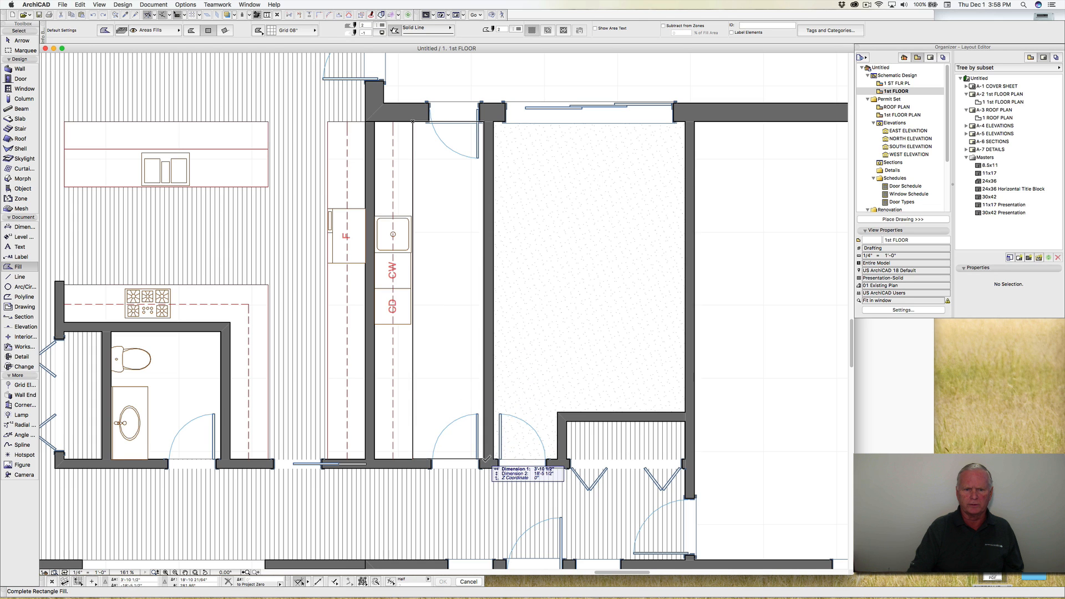
left_click(486, 460)
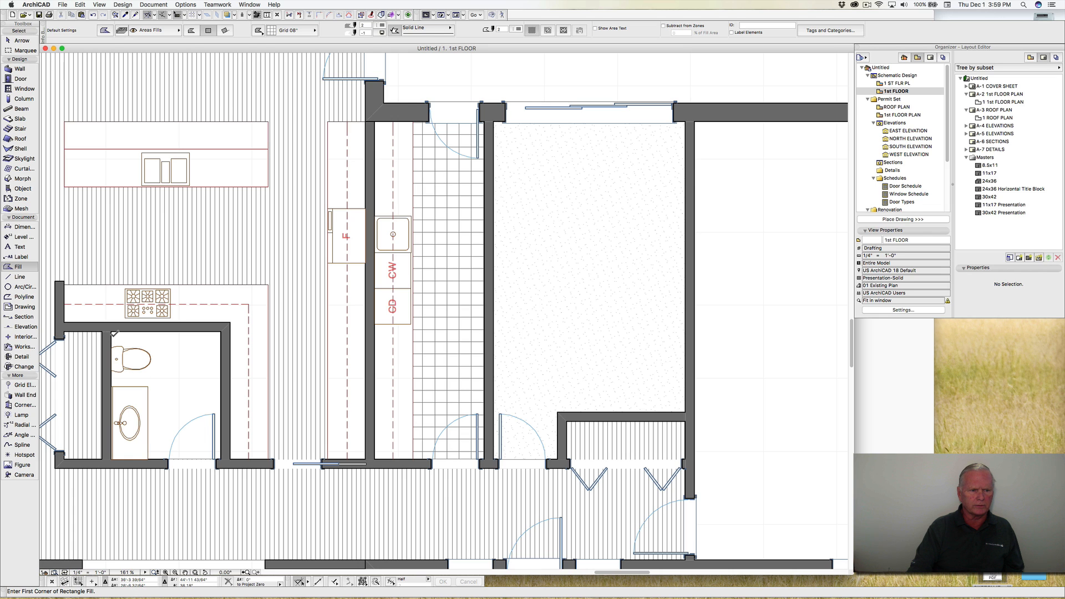
Step: Set the fill pattern to Grid 12" and draw a rectangular fill wall to wall in the small bathroom
left_click(283, 32)
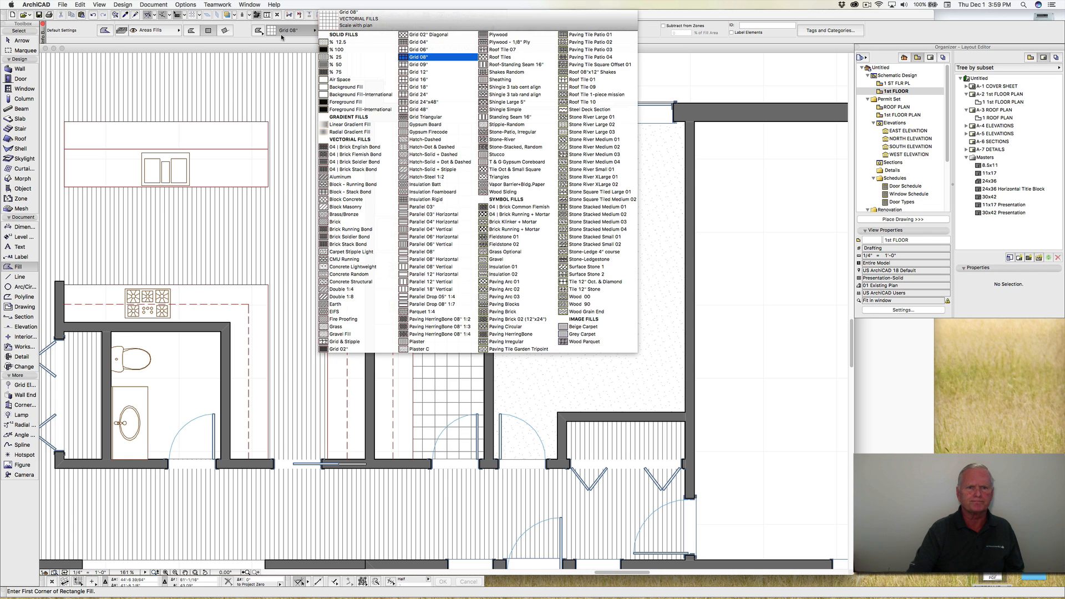
left_click(415, 73)
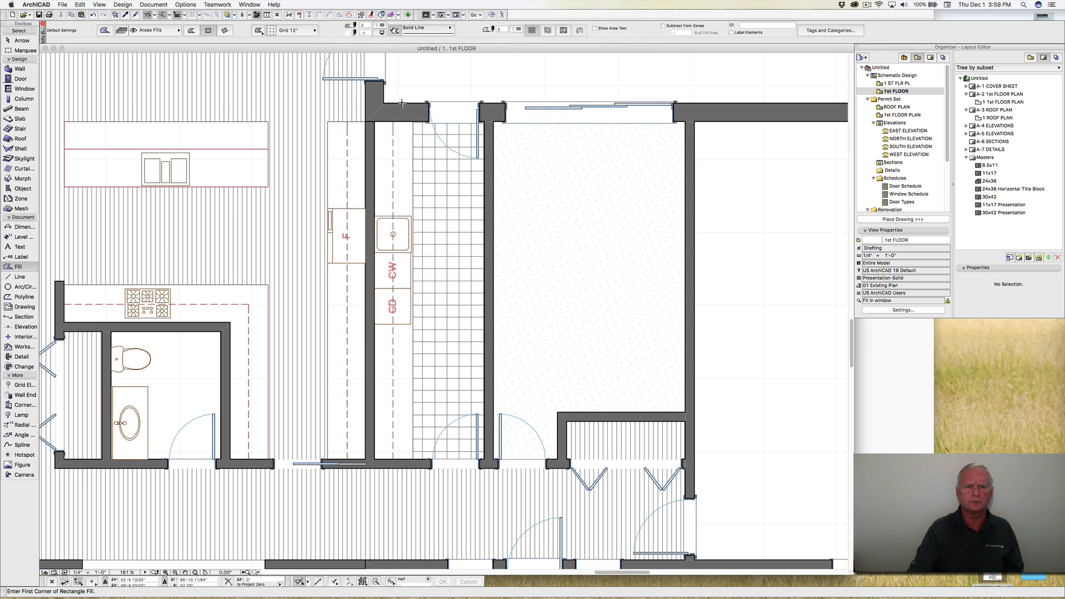
left_click(111, 332)
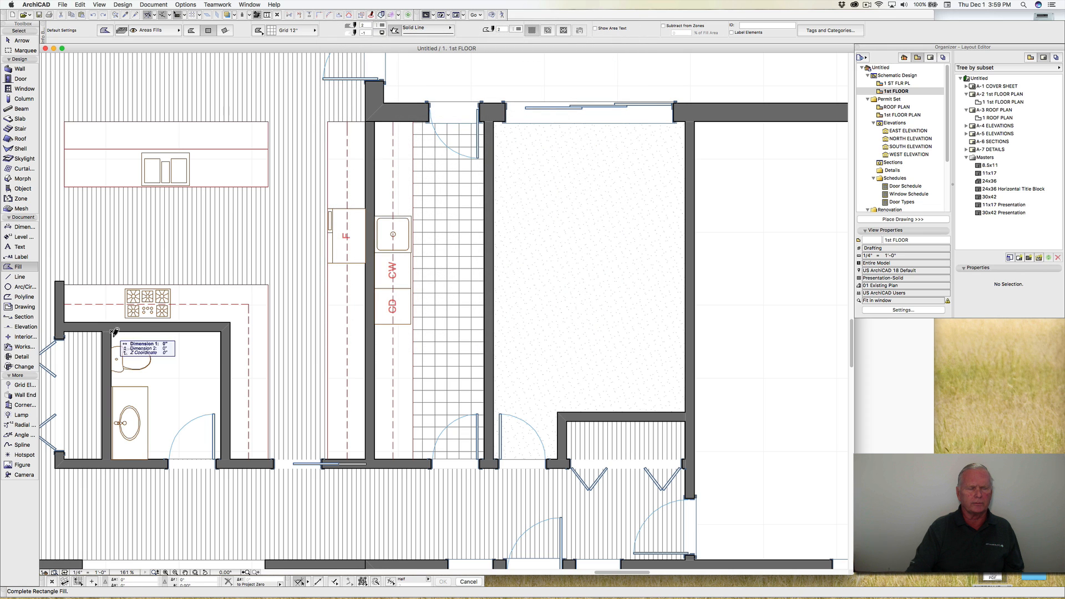
left_click(222, 458)
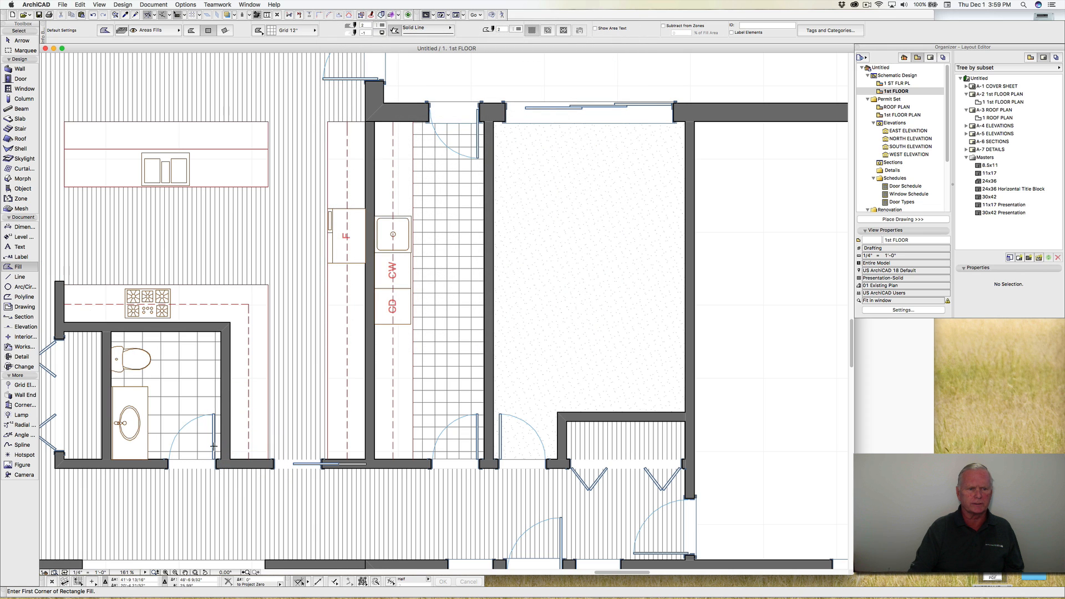
Step: Select the bathroom's tile fill and link its pattern to the fill's own origin in its selection settings
left_click(221, 333, "shift")
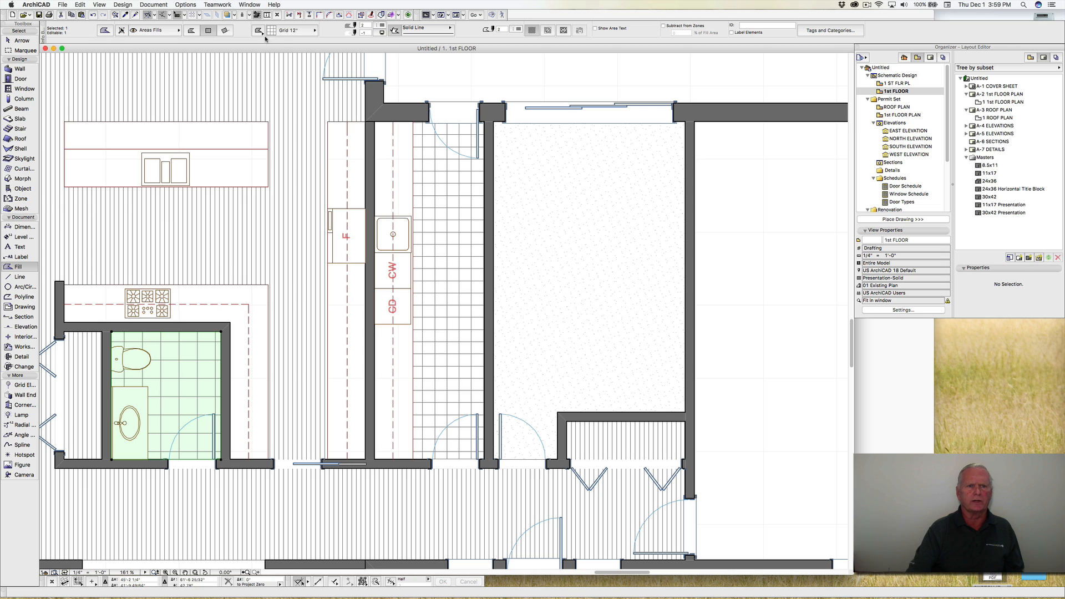
left_click(172, 362)
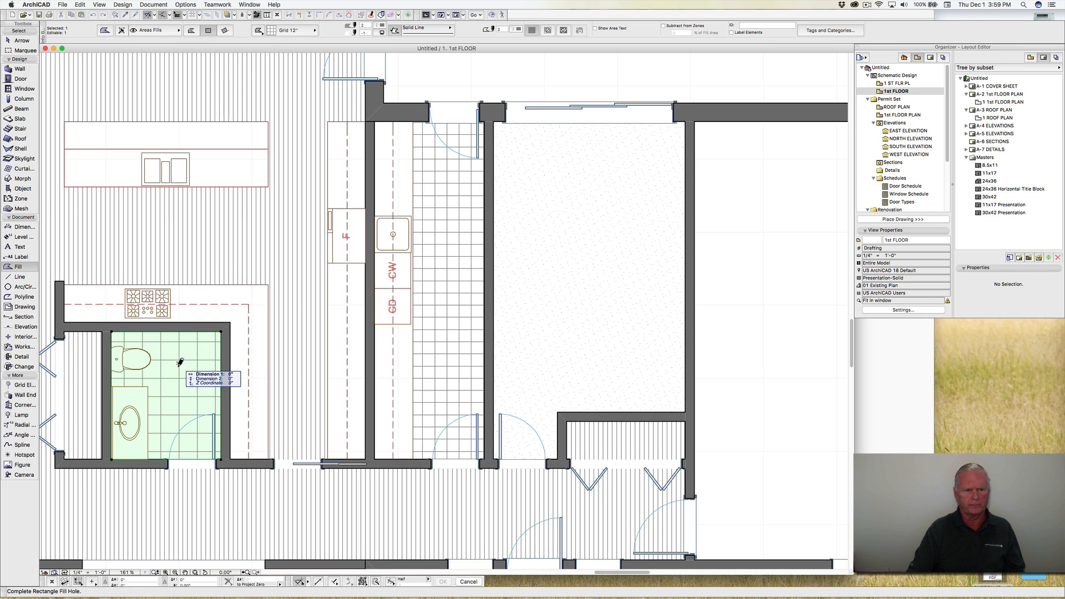
key("Escape")
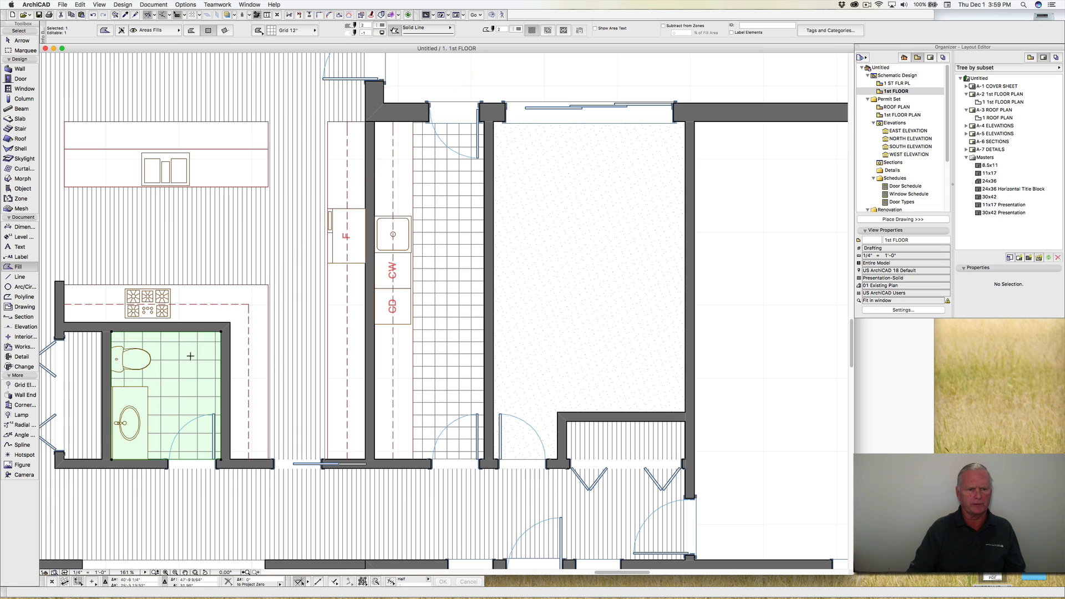
right_click(221, 332)
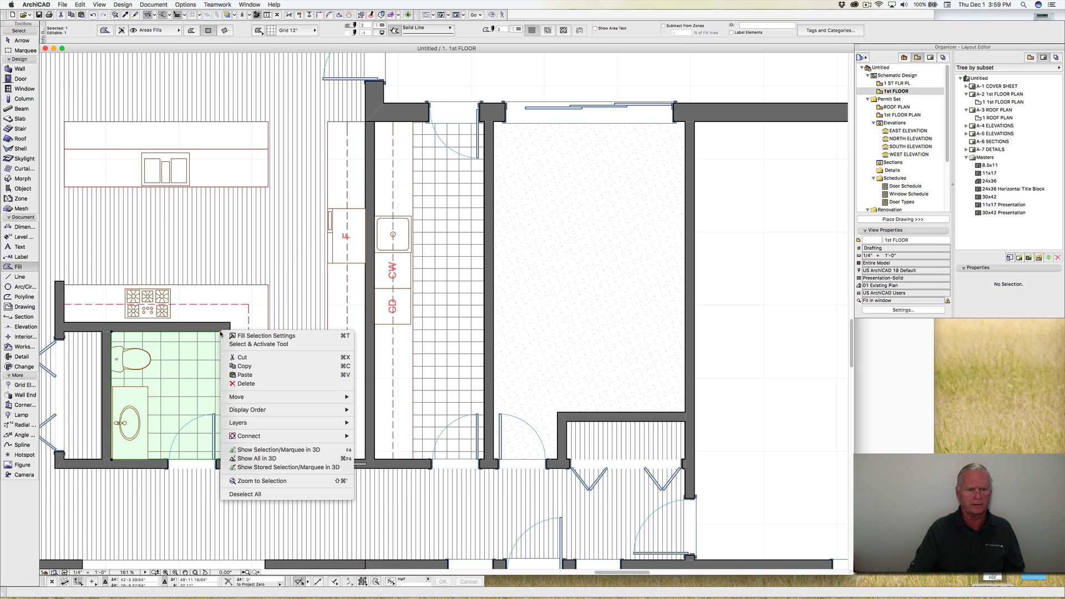
left_click(251, 336)
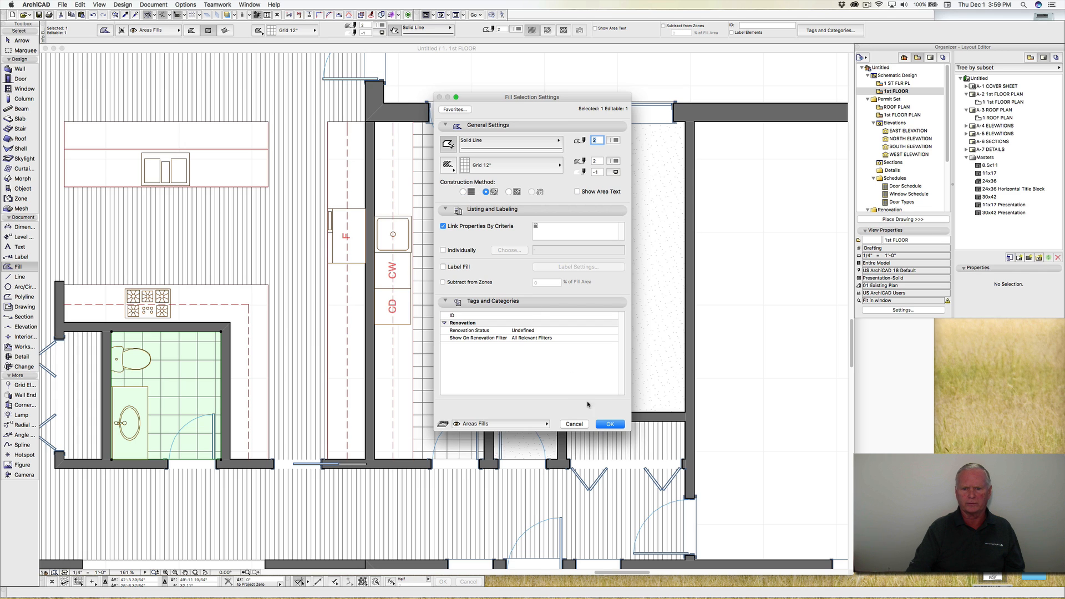
left_click(610, 424)
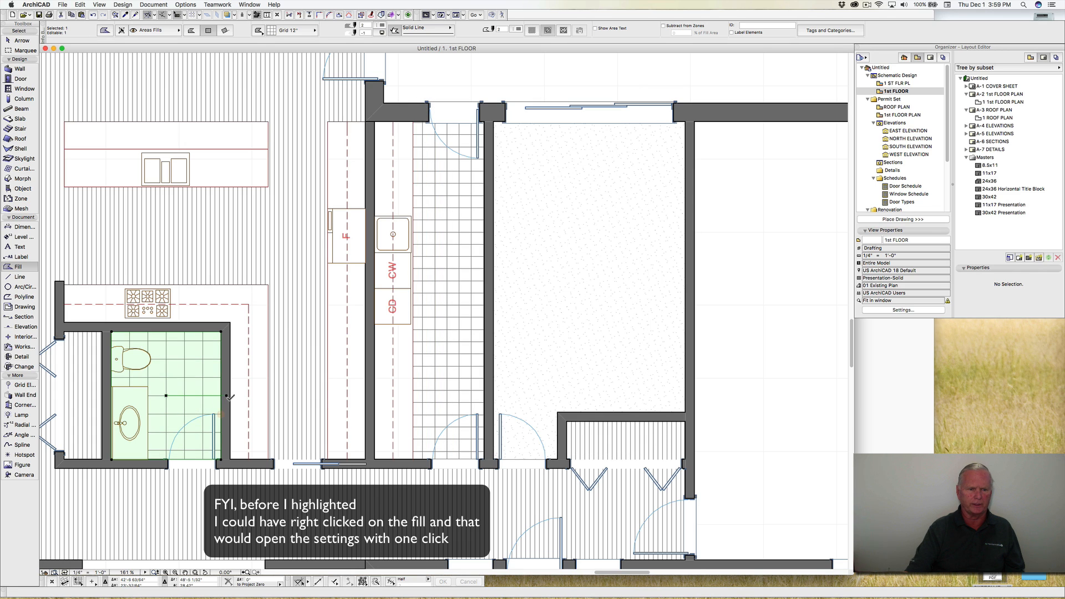
Step: Rotate the bathroom fill's orientation vector to a 45° diagonal and deselect the fill
left_click(227, 396)
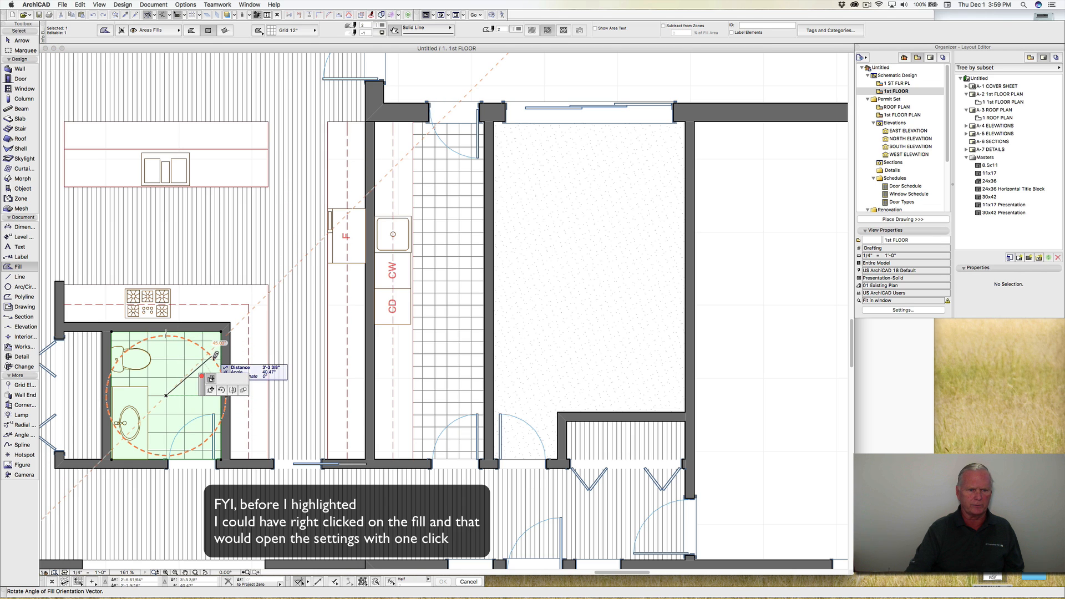
left_click(211, 353)
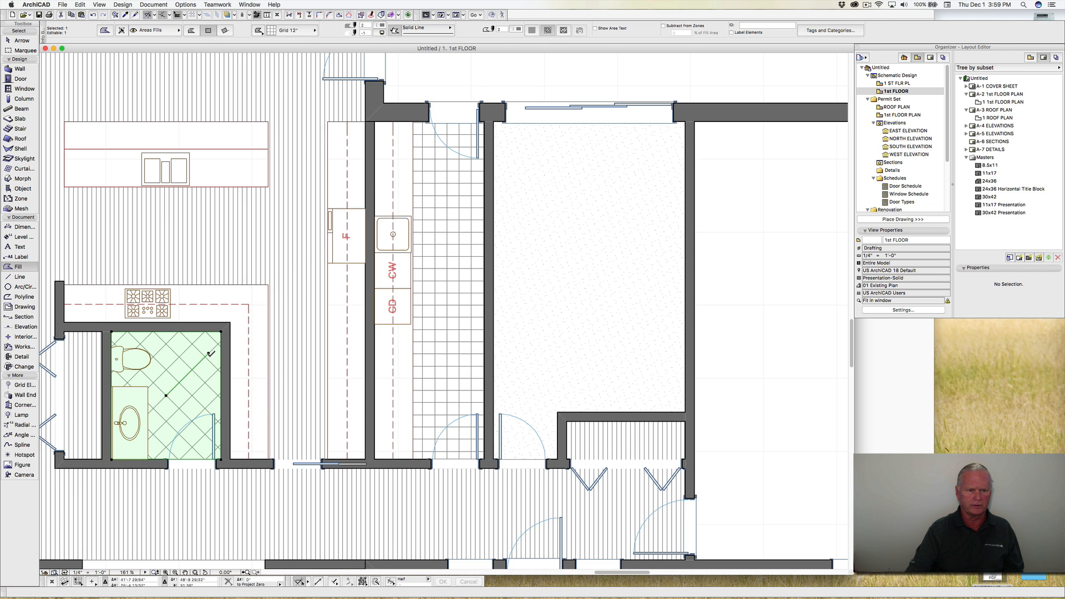
key("Escape")
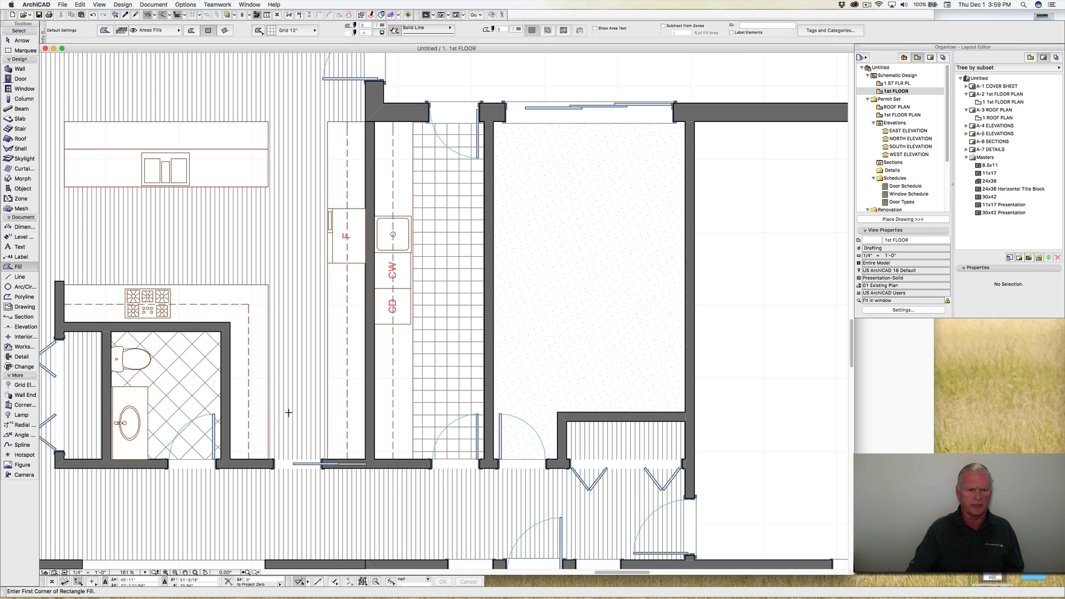
Step: Pick up the hallway's Parallel 03" fill settings and fill the 21' by 14'-6" room below the hall, with a horizontal orientation vector
scroll(289, 413, "down", 3)
middle_click_drag(288, 413, 363, 353)
scroll(362, 354, "down", 2)
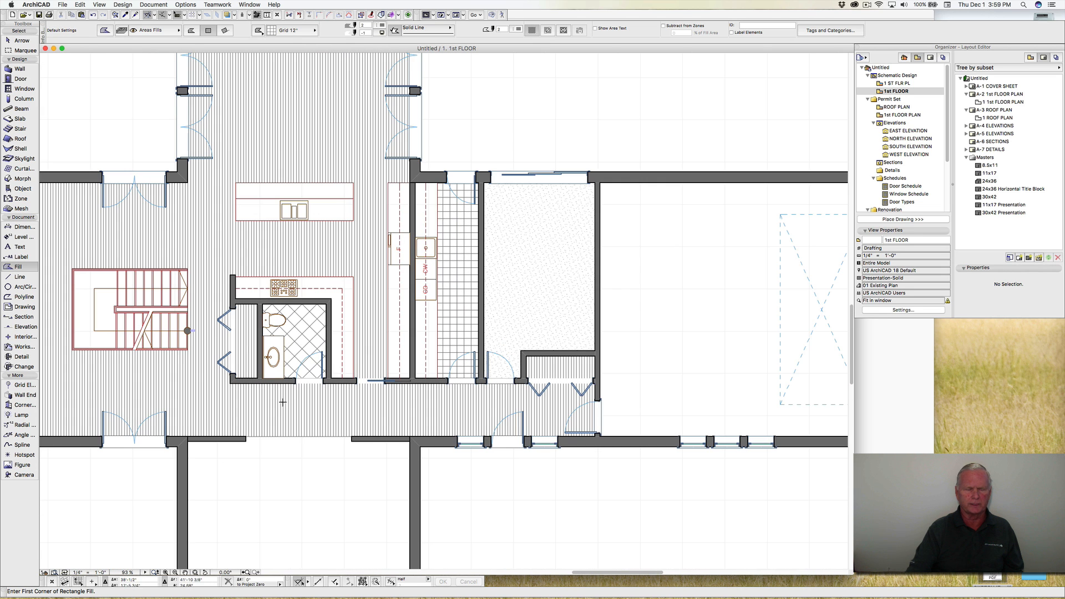
middle_click_drag(283, 402, 355, 281)
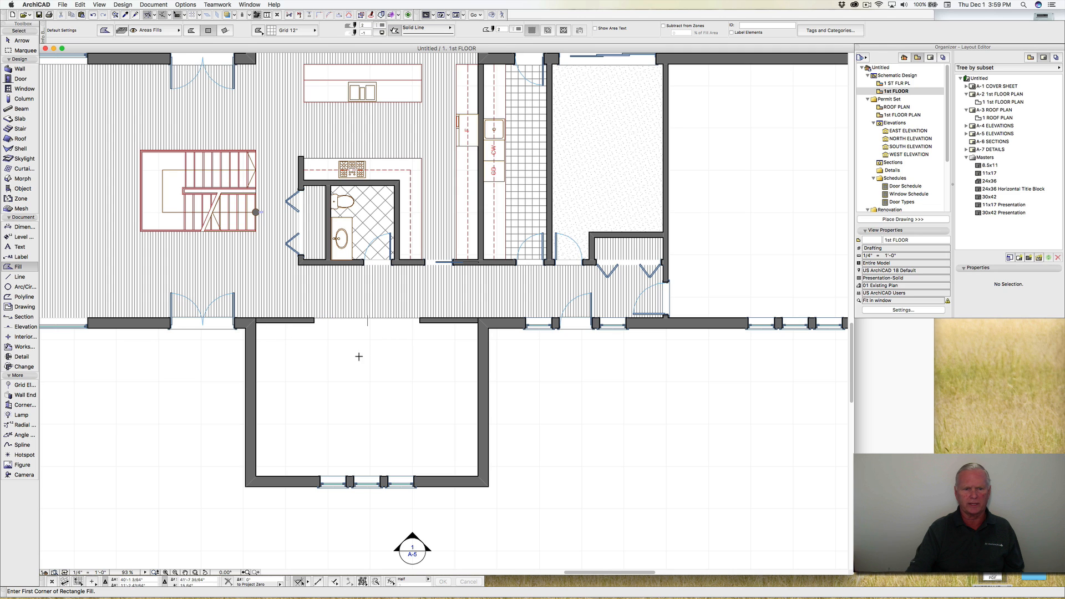
key("space")
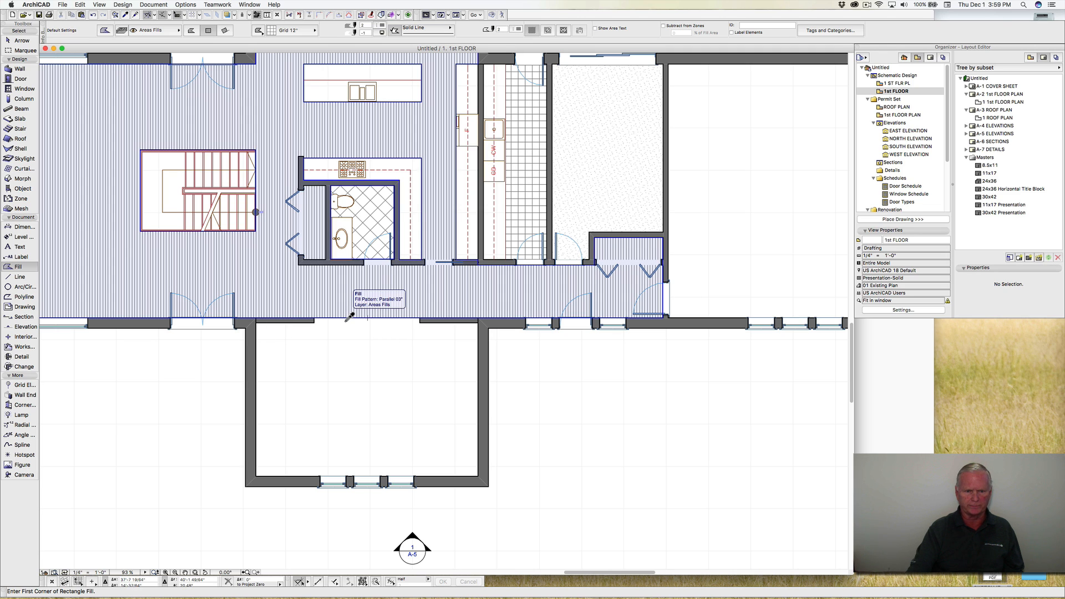
left_click(348, 319, "alt")
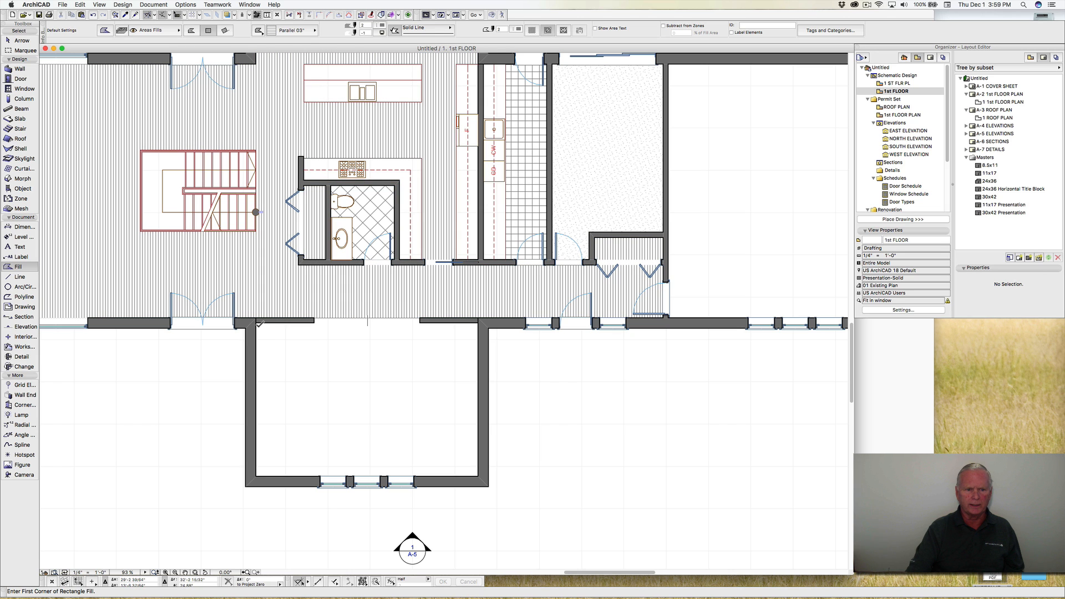
left_click(257, 321)
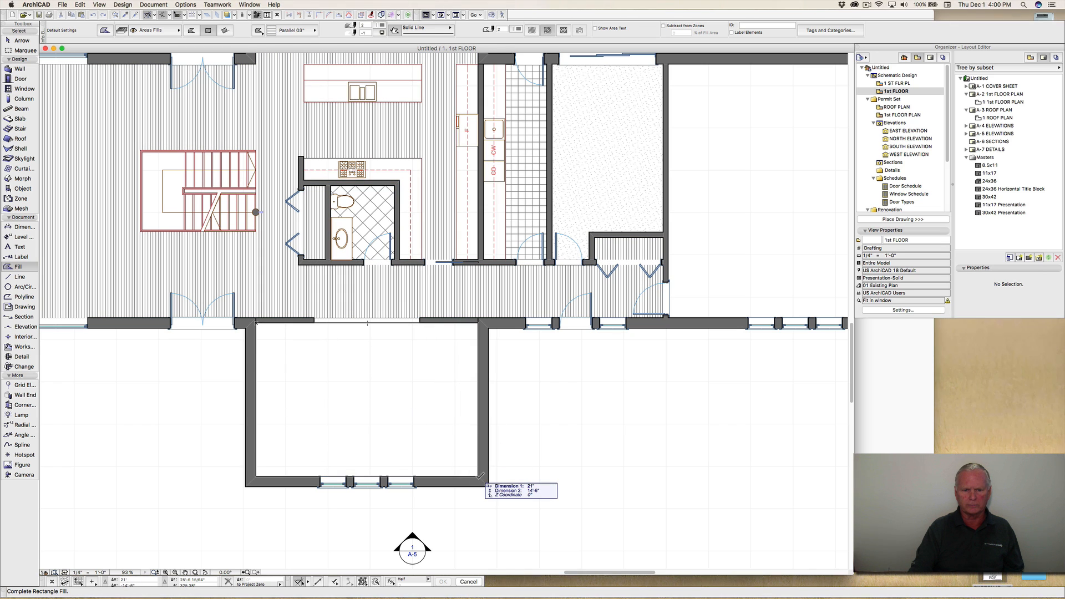
left_click(480, 476)
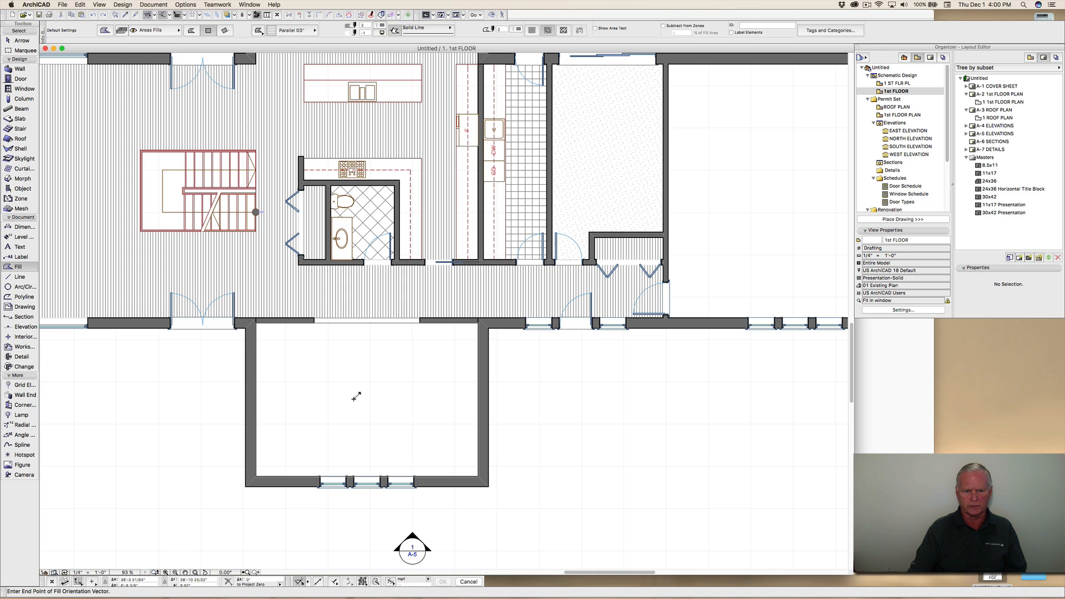
left_click(356, 396)
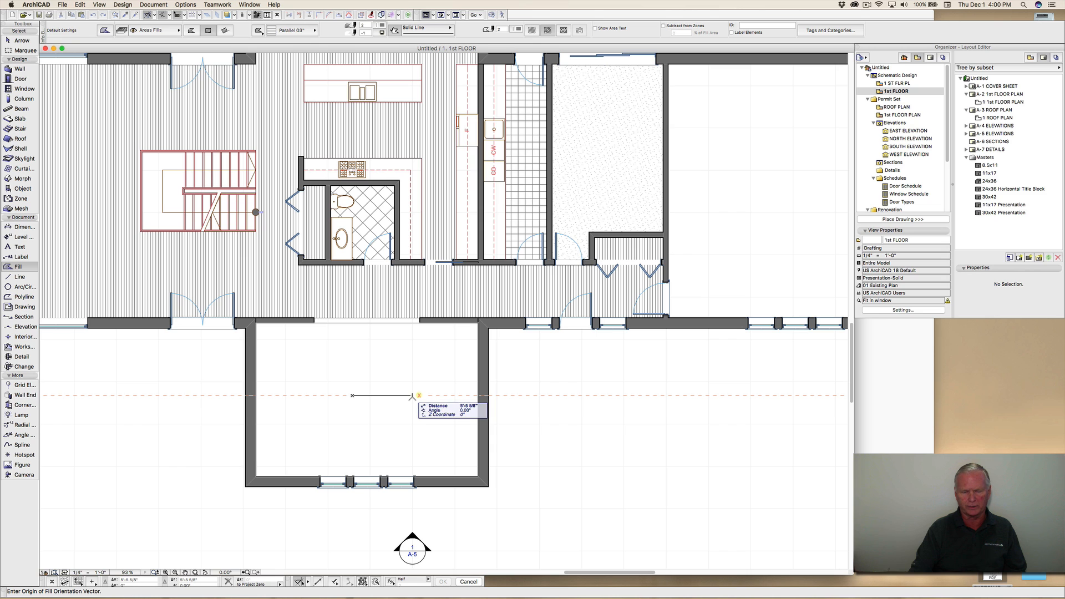
left_click(412, 396)
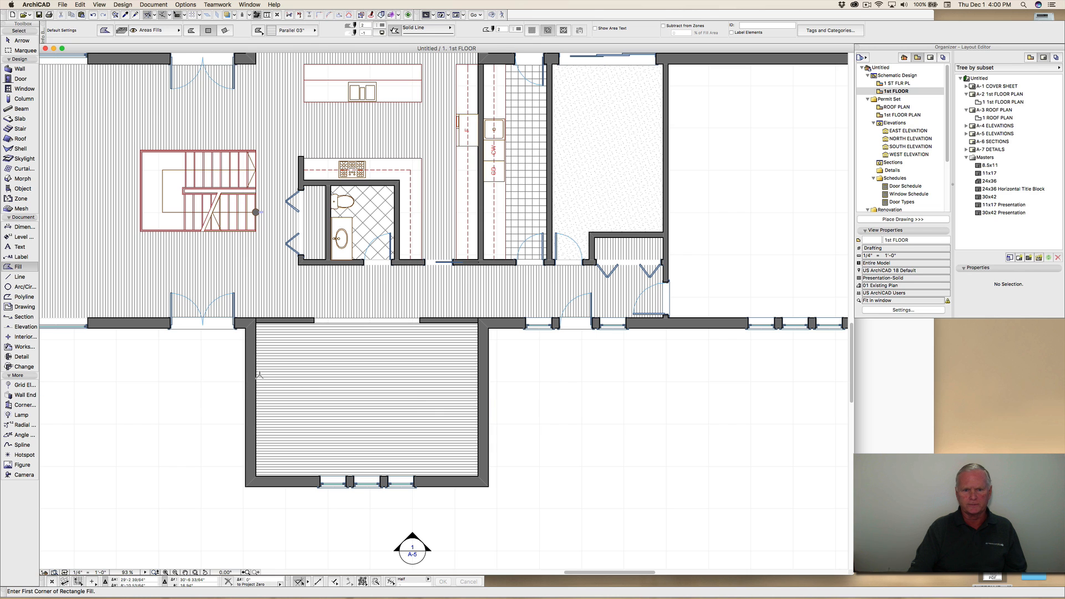
Step: Set the Text tool defaults to 18 pt, underlined and centre-aligned
scroll(259, 377, "down", 3)
middle_click_drag(267, 381, 333, 376)
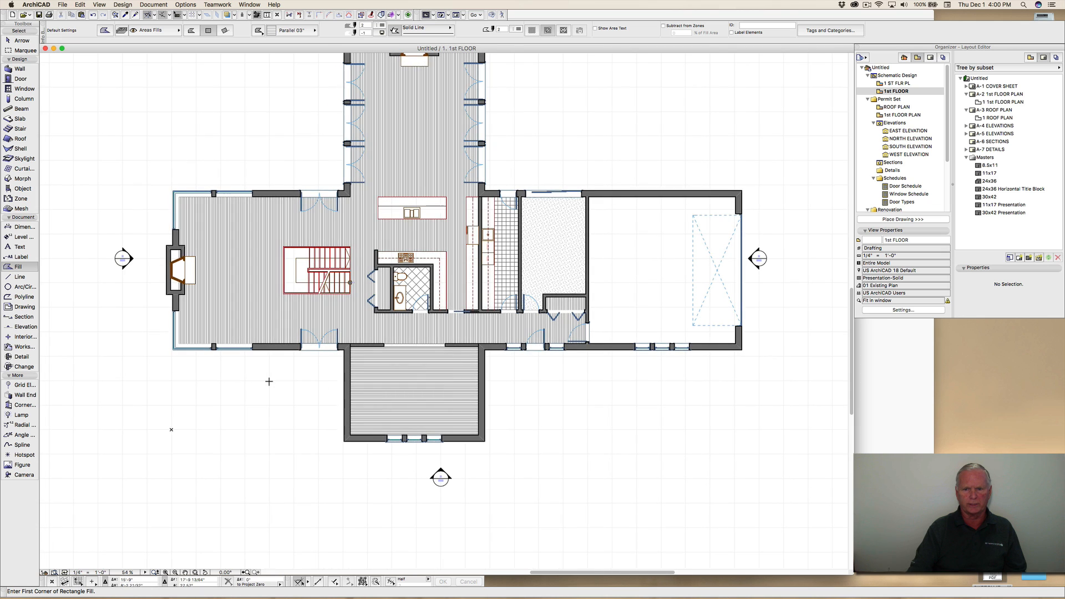
middle_click_drag(268, 380, 275, 431)
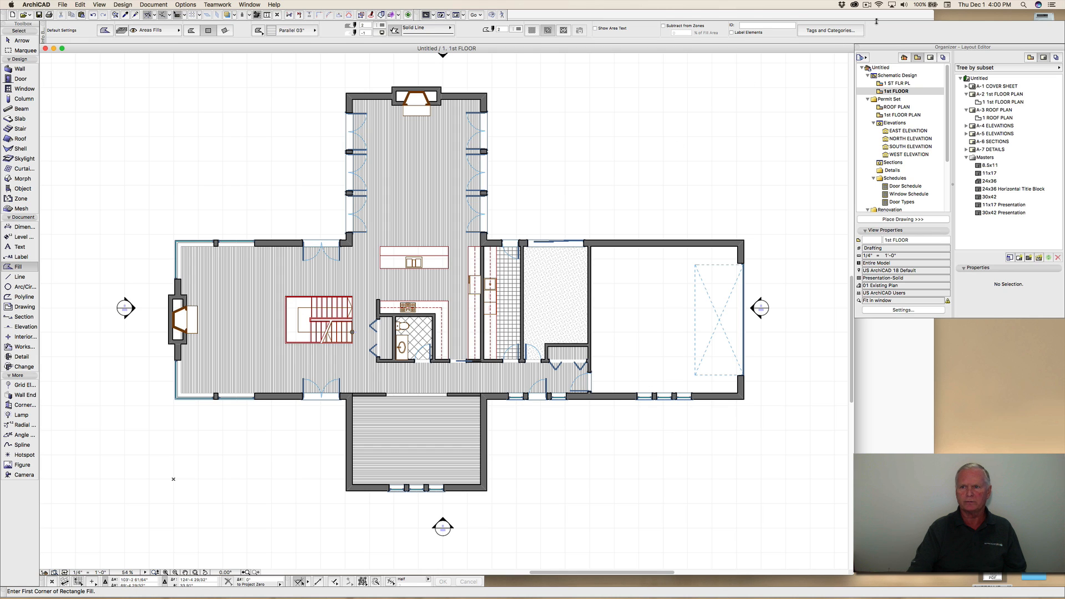
left_click(19, 247)
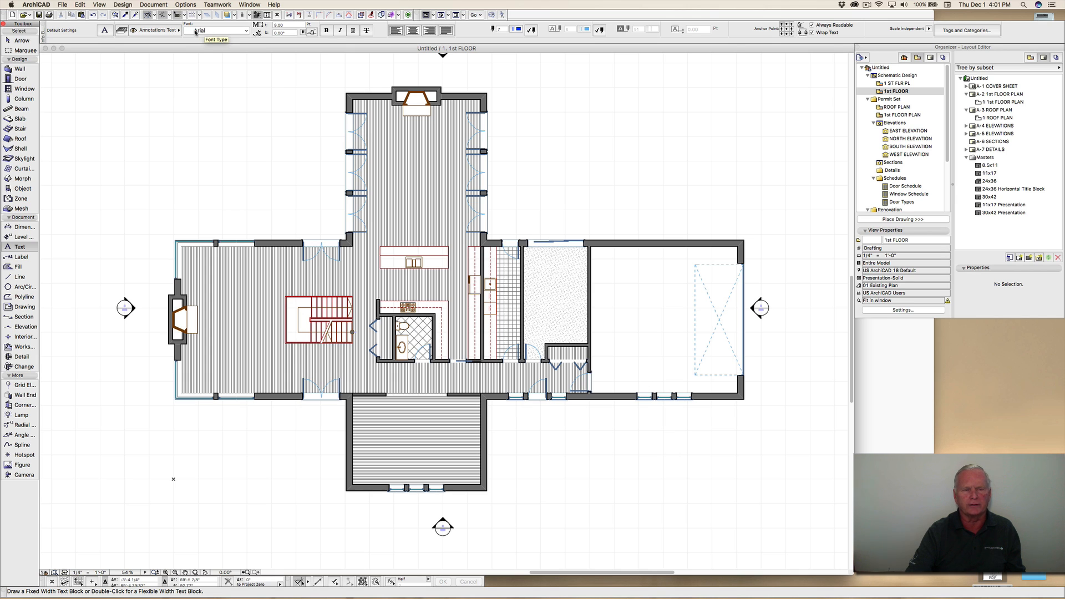
left_click(289, 25)
type("18")
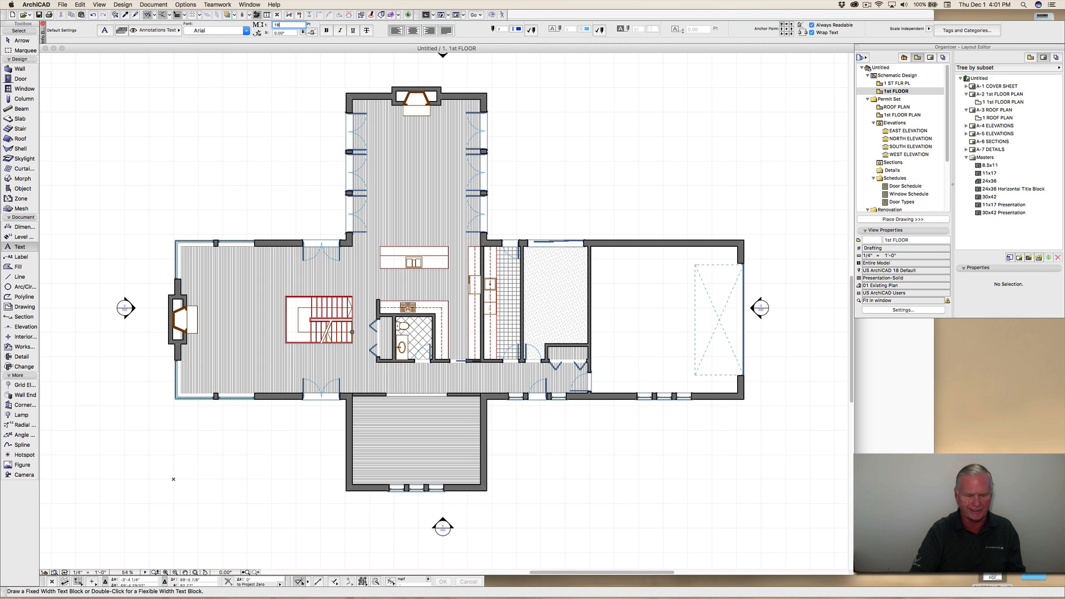
key("Return")
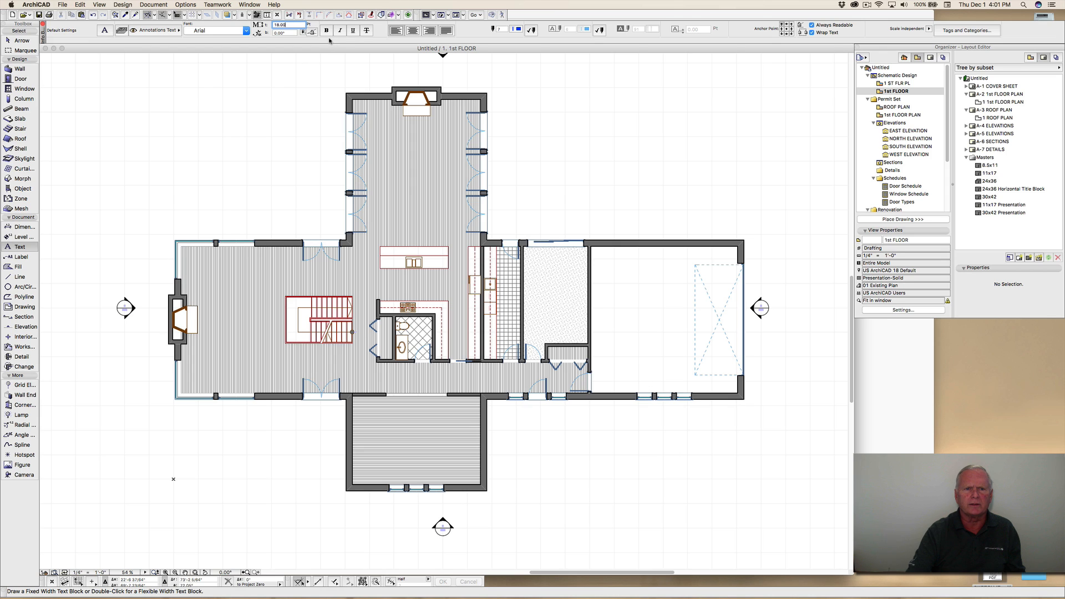
left_click(354, 31)
left_click(412, 31)
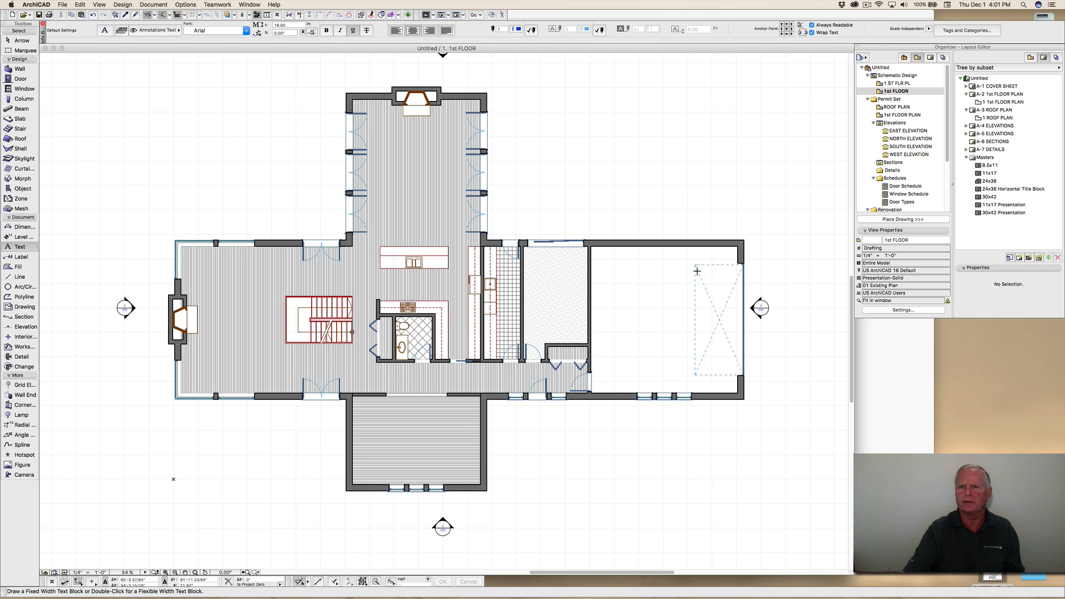
Step: Add a FAMILY ROOM text label in the room with the fireplace at the plan's upper end
double_click(413, 173)
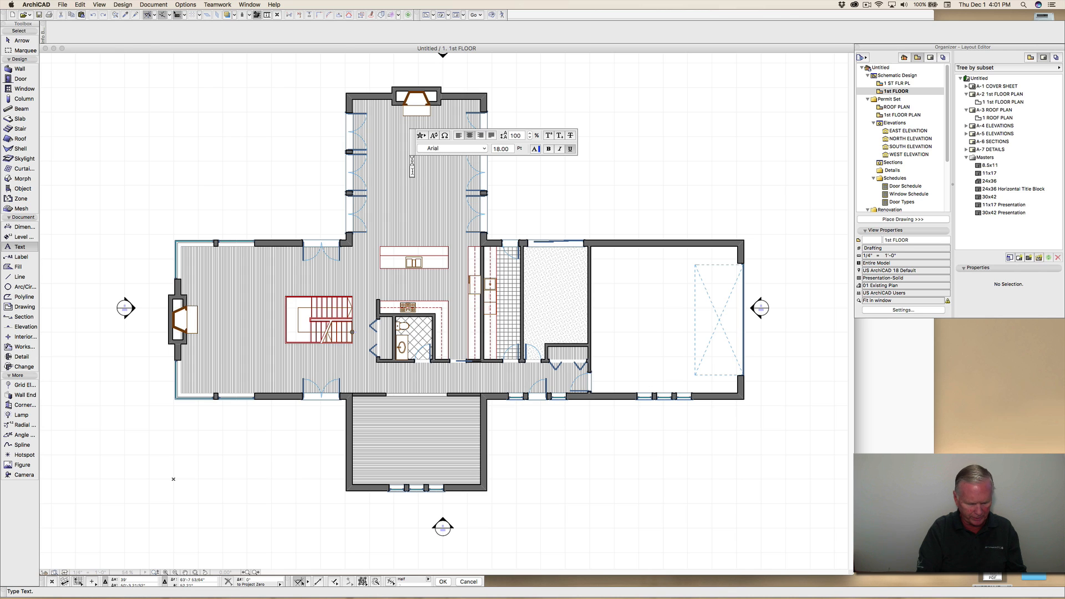
type("FAMILY")
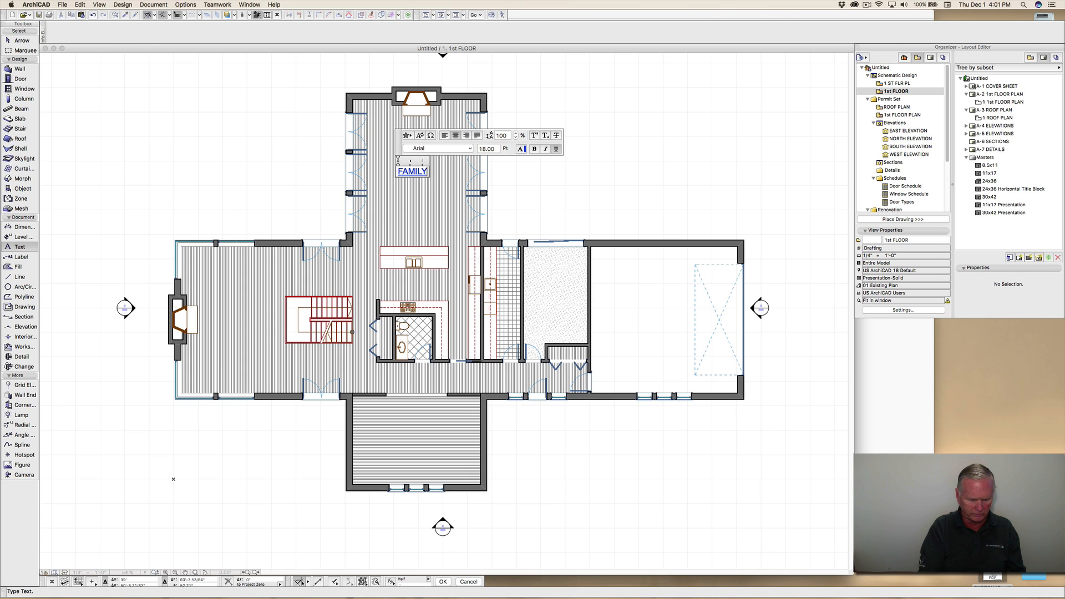
type(" ROOM")
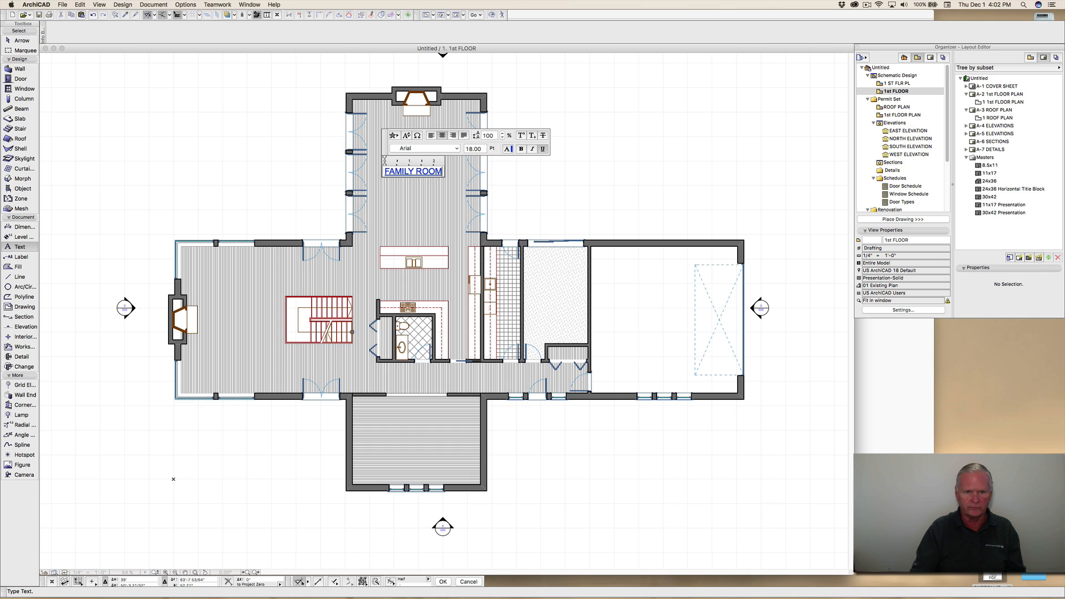
left_click(519, 180)
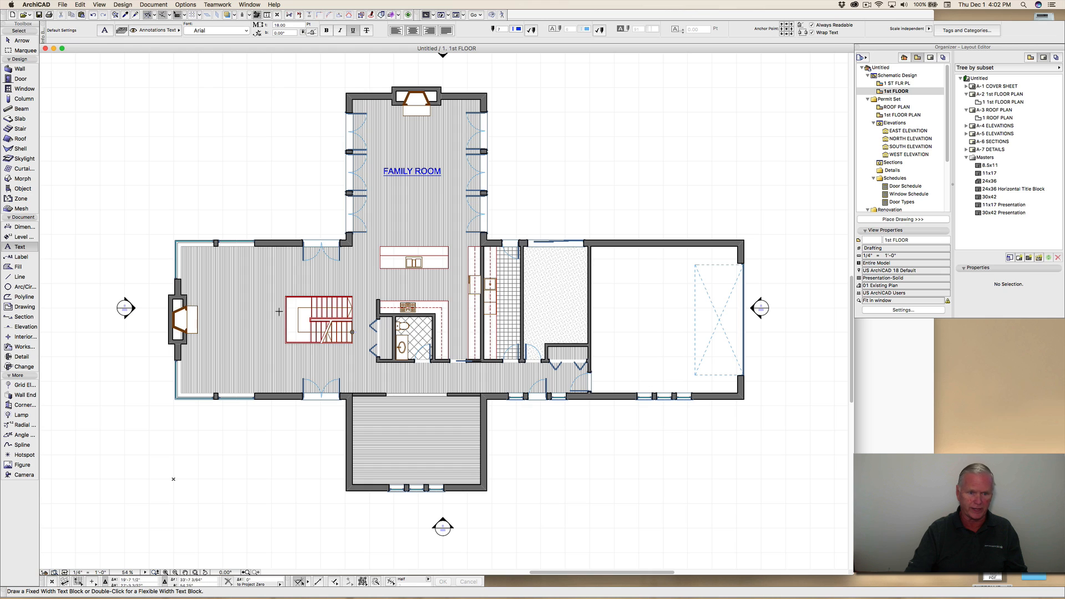
Step: Add a LIVING ROOM text label between the side fireplace and the staircase
double_click(236, 322)
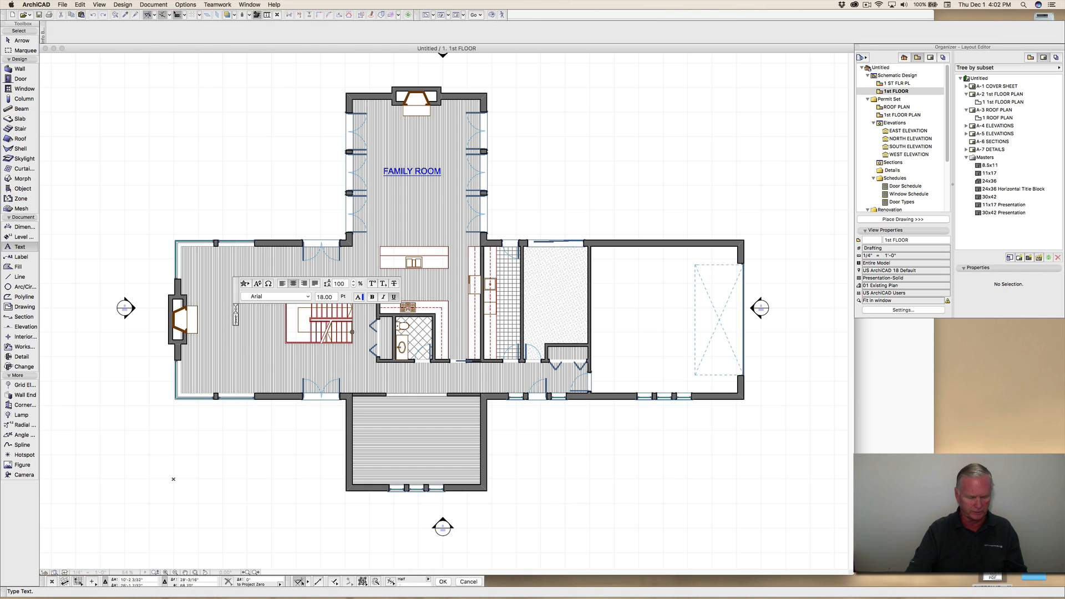
type("LIVING")
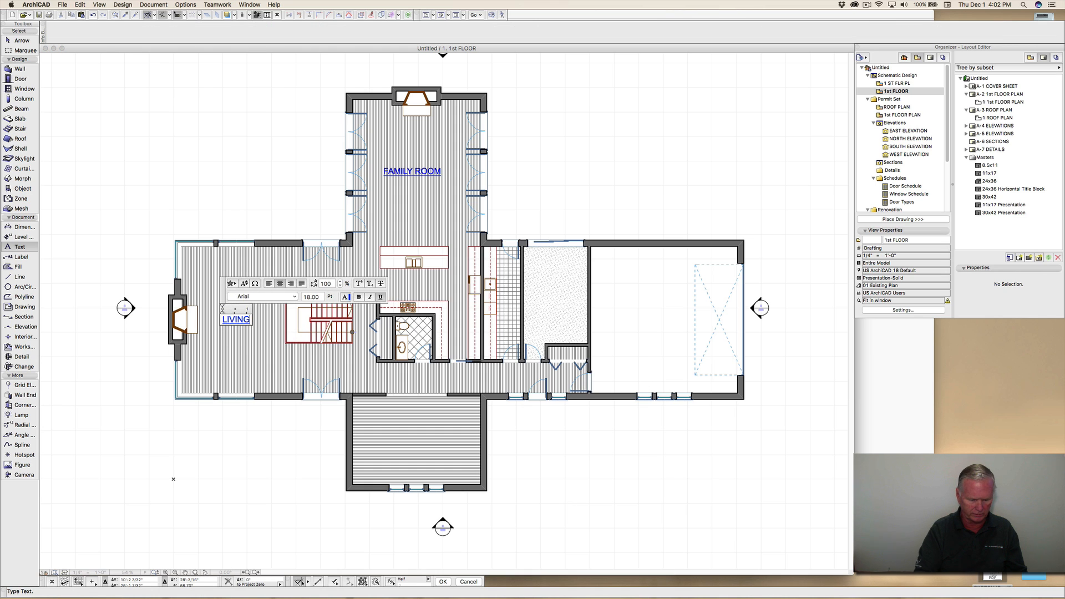
type(" ROMM")
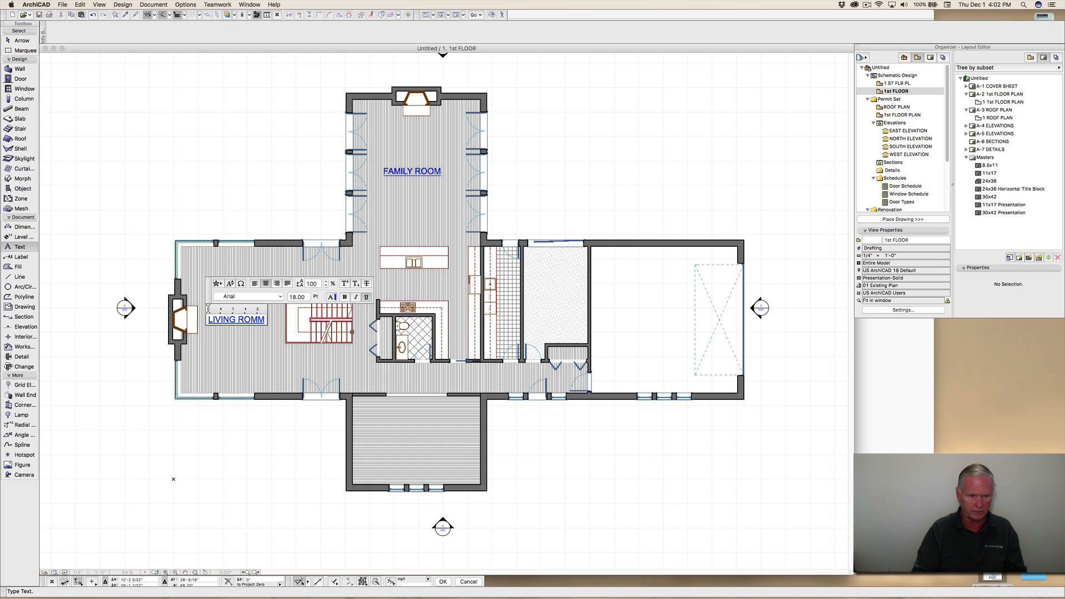
key("BackSpace")
key("BackSpace")
key("BackSpace")
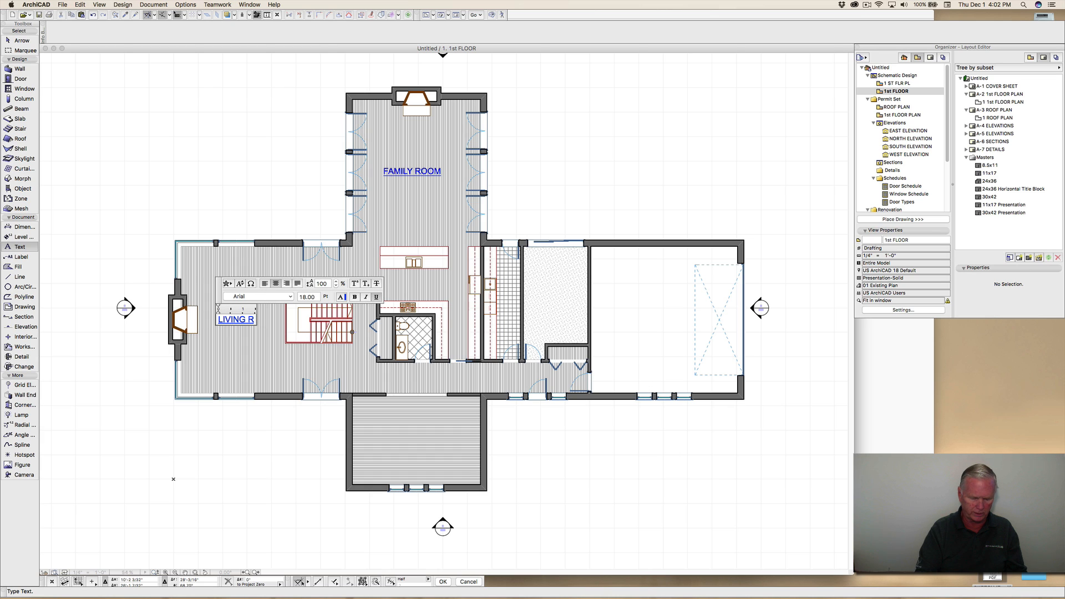
type("OM")
key("BackSpace")
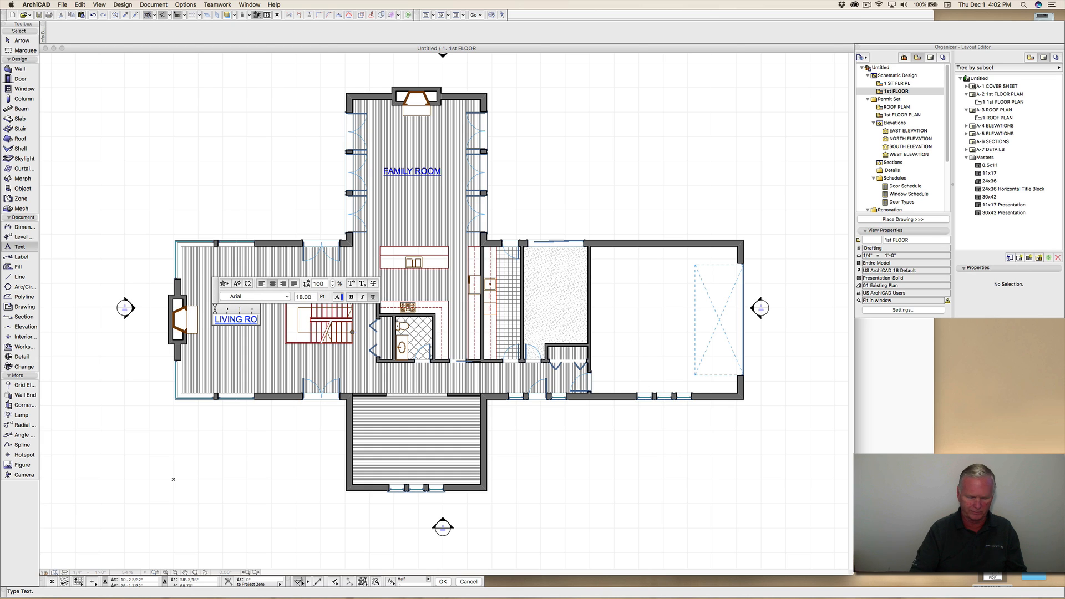
type("OM")
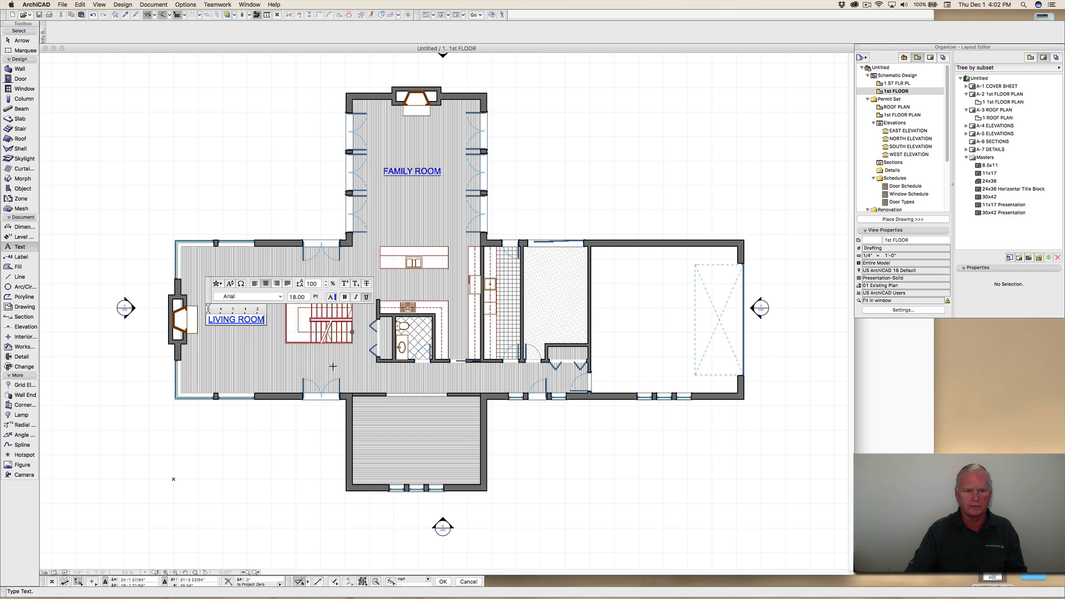
left_click(331, 366)
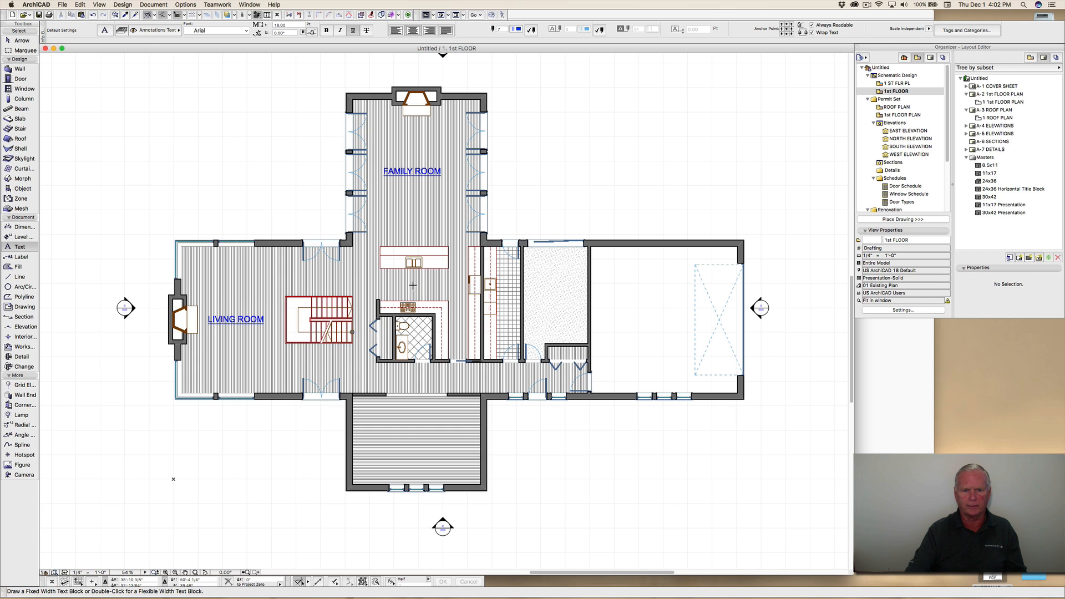
Step: Label the area between the island and the cooktop counter KITCHEN, and the dotted-fill room beside the garage OFFICE
double_click(411, 284)
type("KITCHEN")
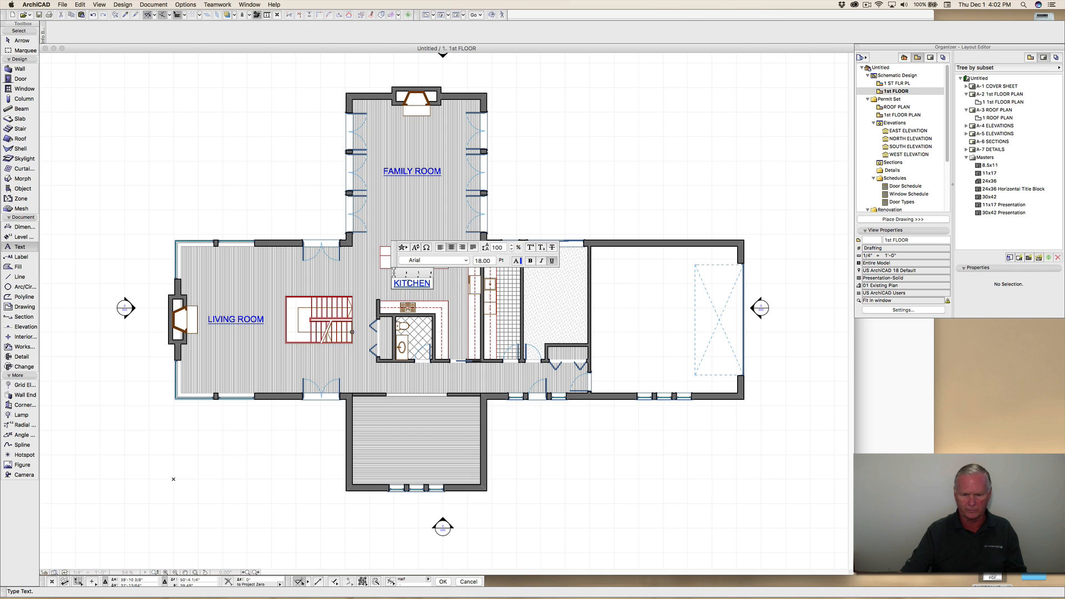
left_click(453, 289)
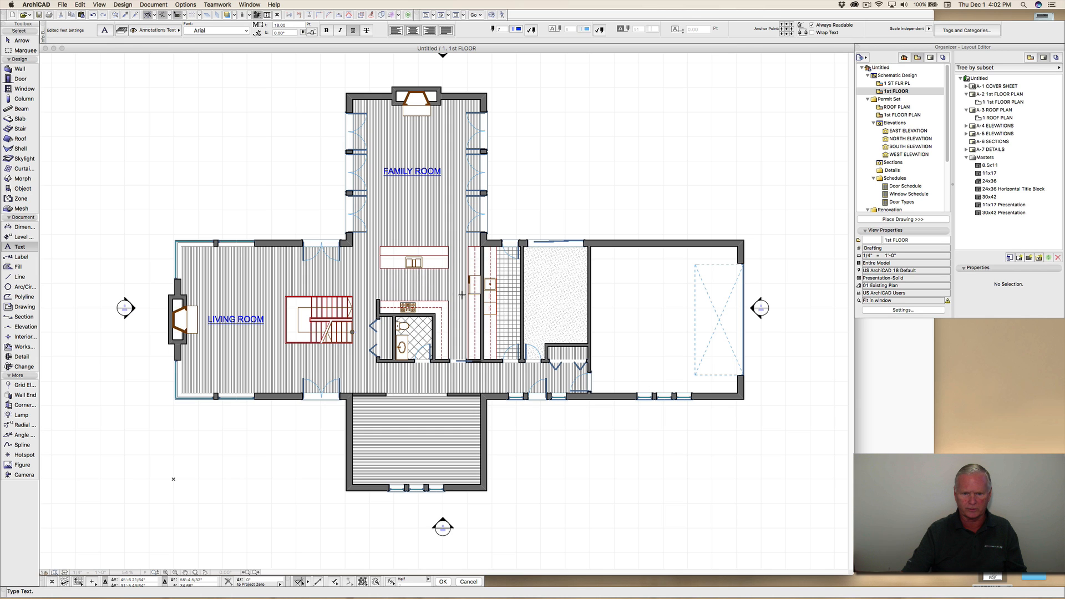
double_click(553, 295)
type("O")
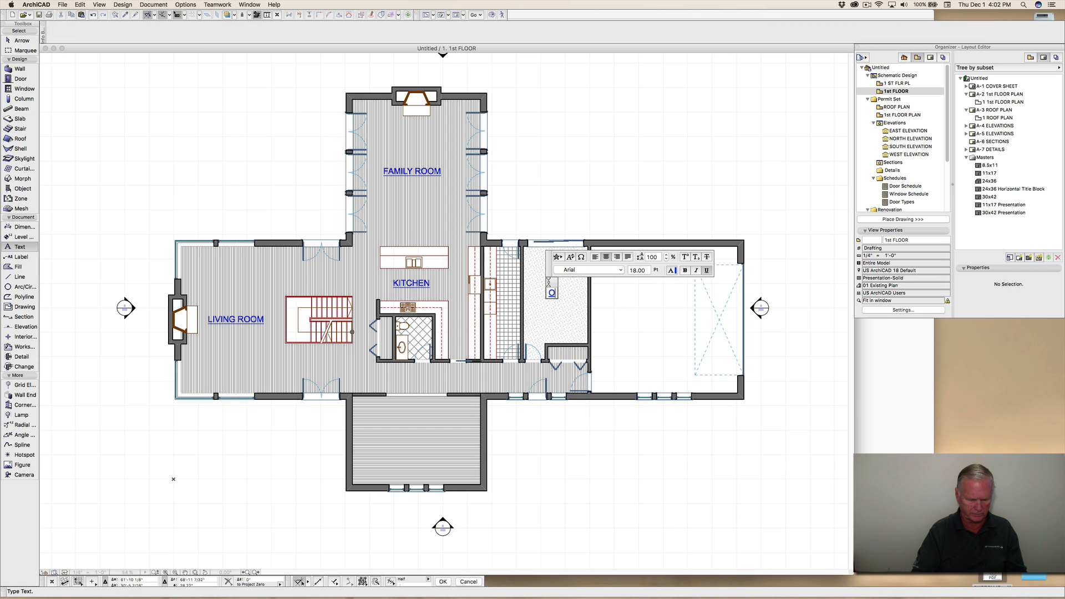
type("FFICE")
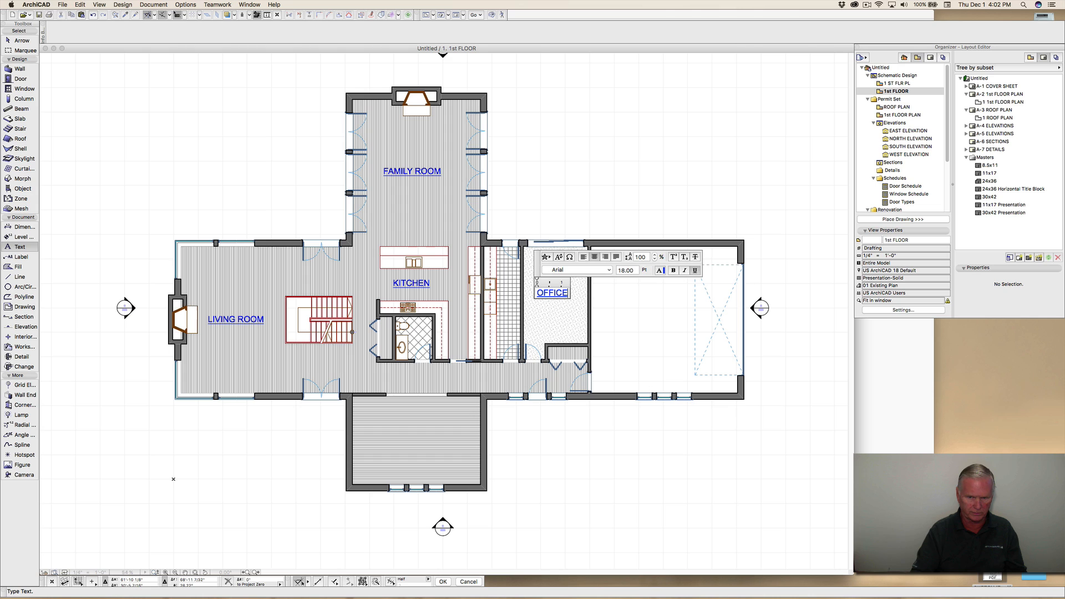
left_click(558, 314)
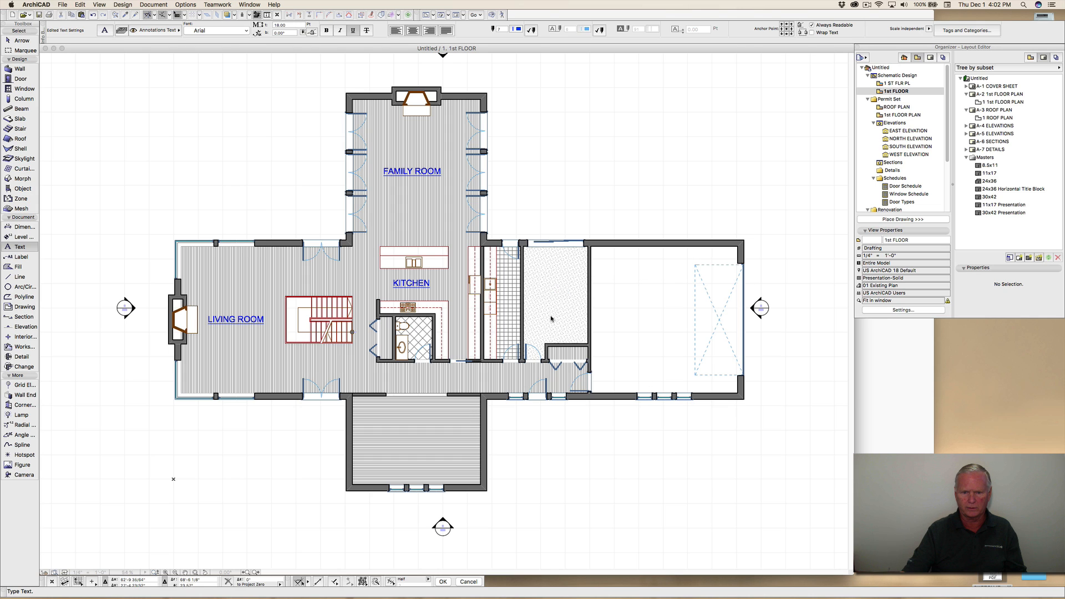
Step: Label the large unfilled room GARAGE and the narrow square-tiled room LAUN
double_click(653, 315)
type("G")
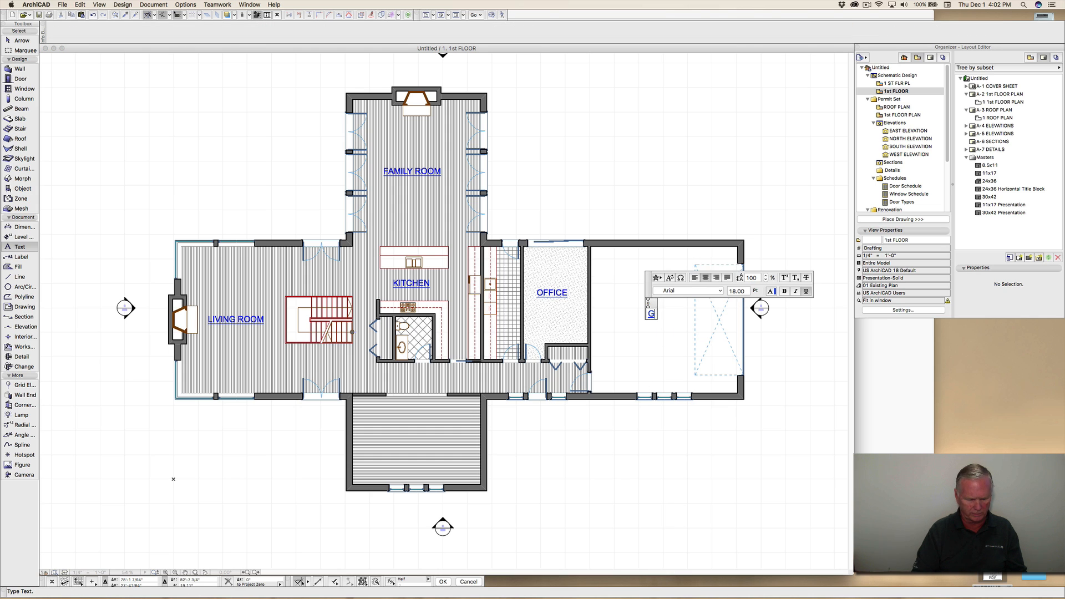
type("ARAGE")
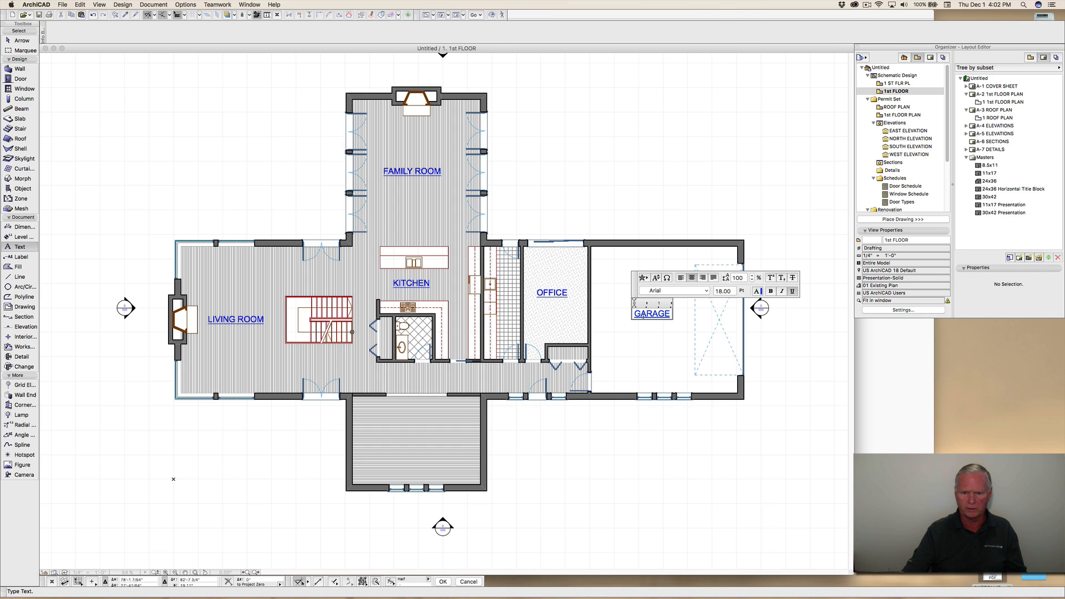
left_click(507, 323)
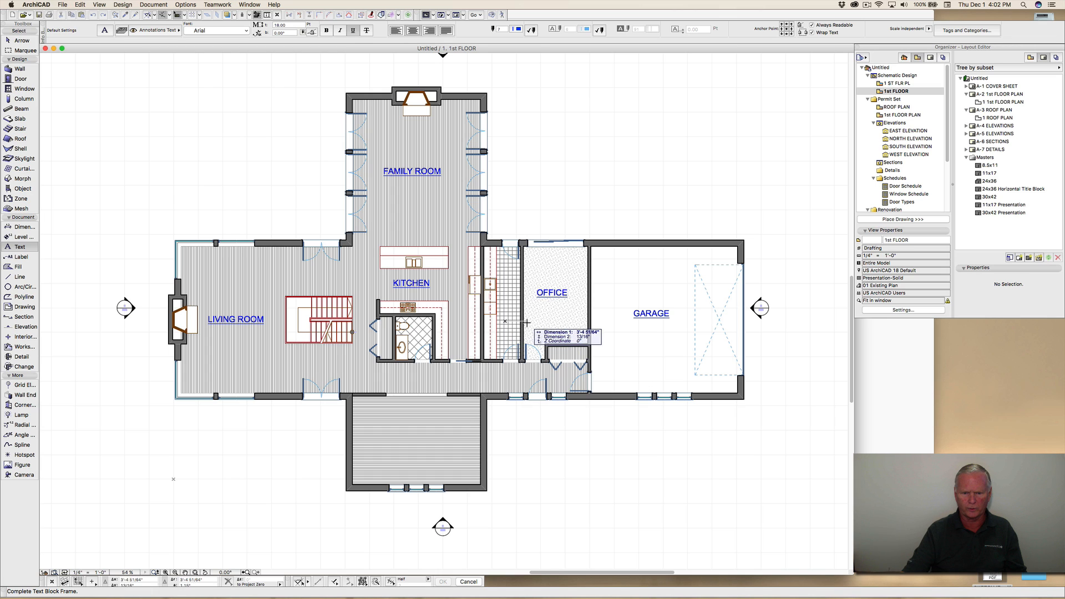
left_click(508, 324)
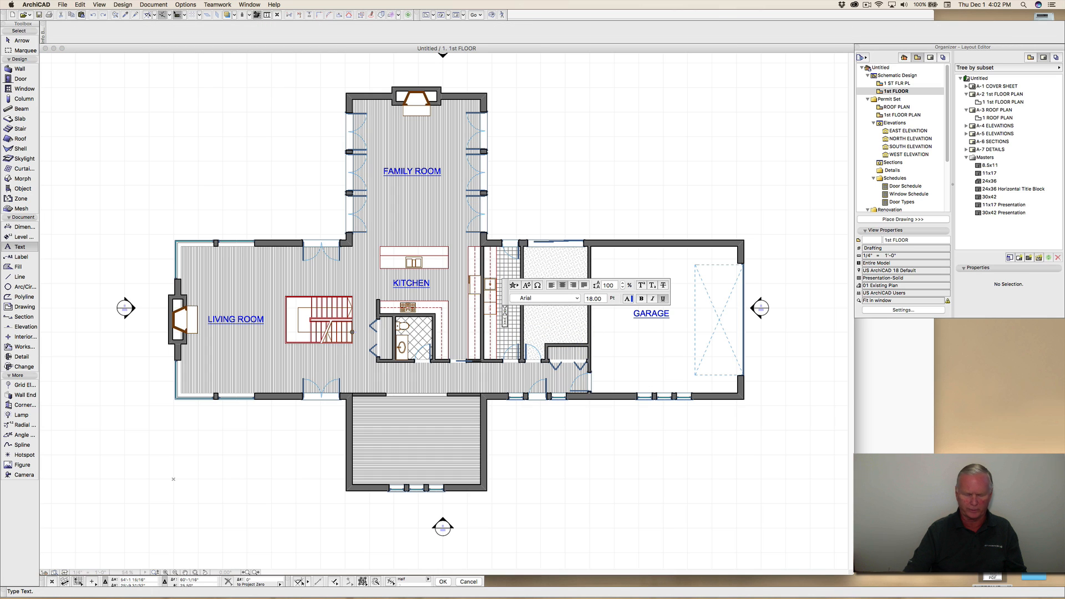
type("LAUN")
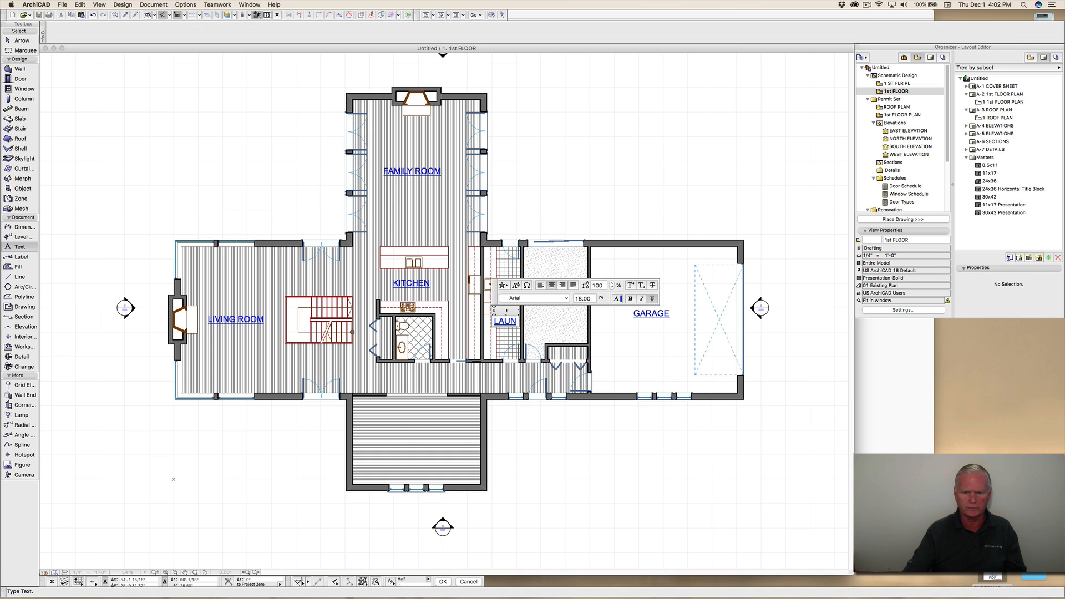
left_click(571, 263)
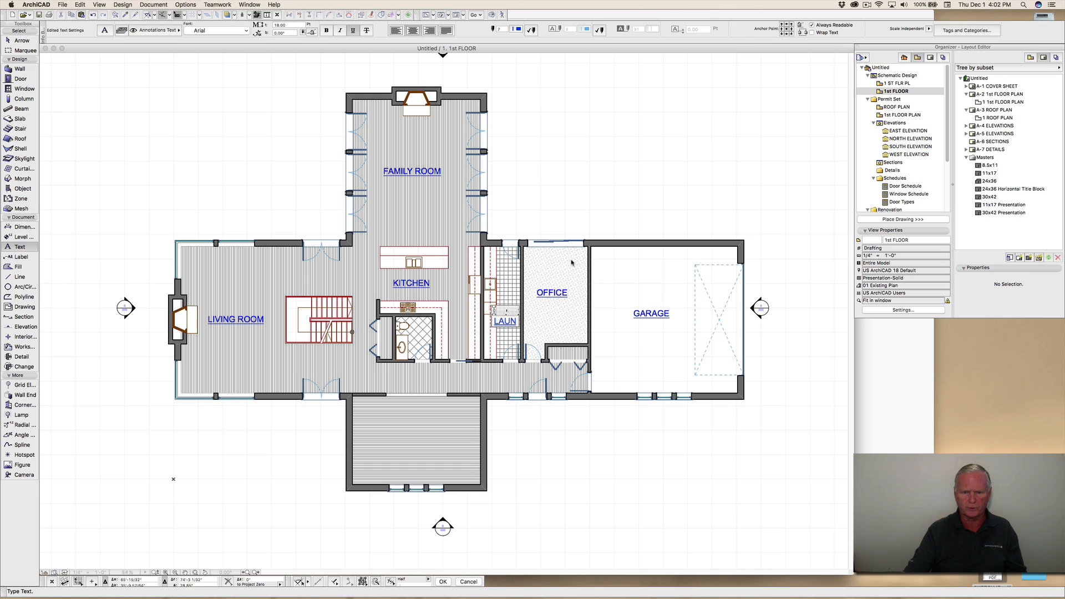
Step: Label the room below the hall DINING ROOM and the diagonally tiled bathroom PDR
double_click(414, 441)
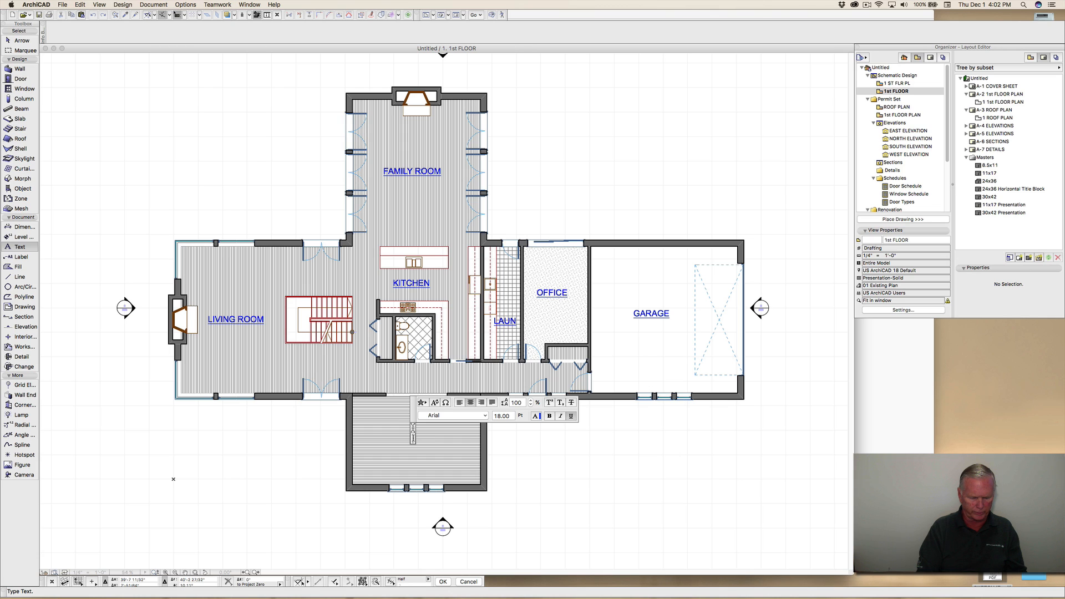
type("DINING")
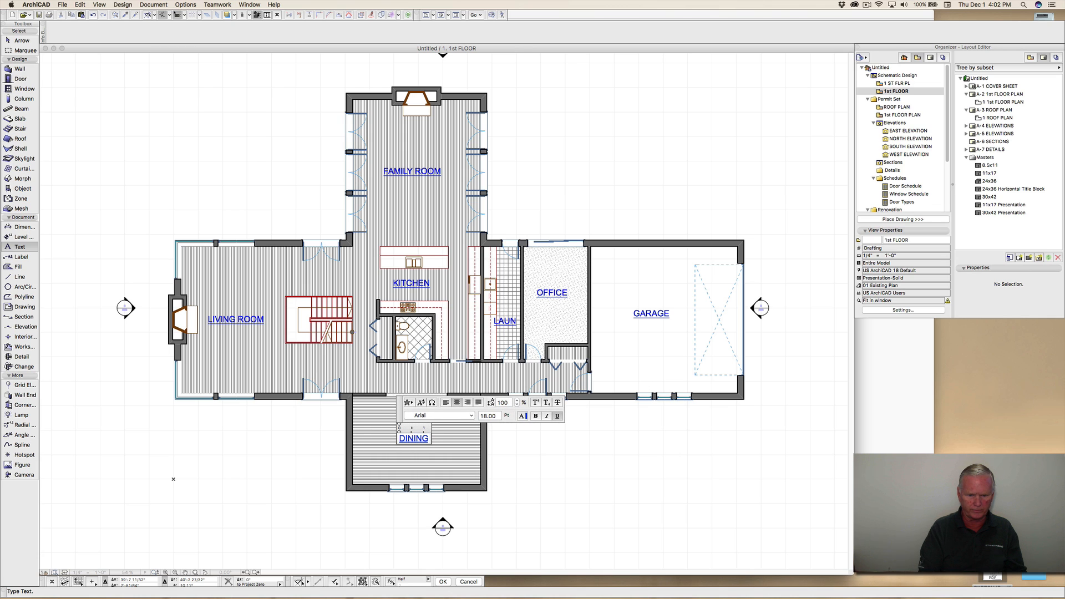
type(" ROOM")
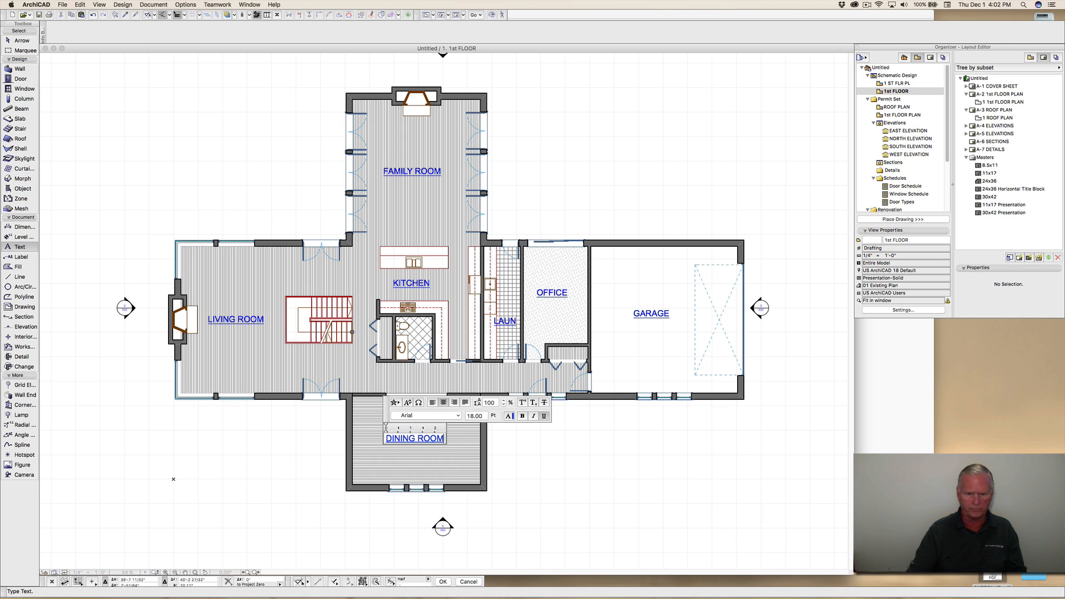
left_click(520, 446)
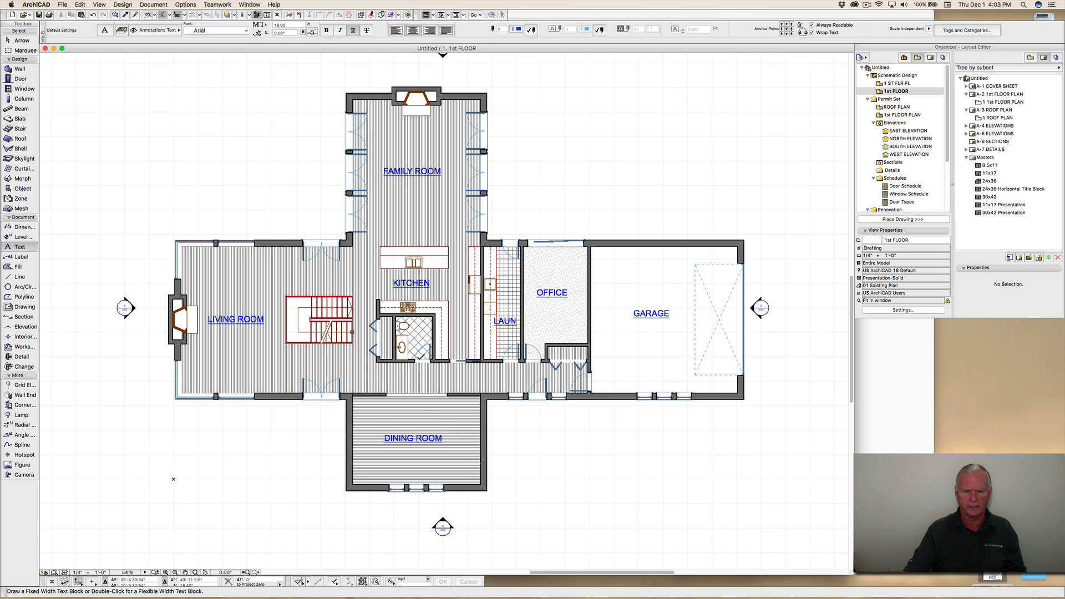
left_click(415, 333)
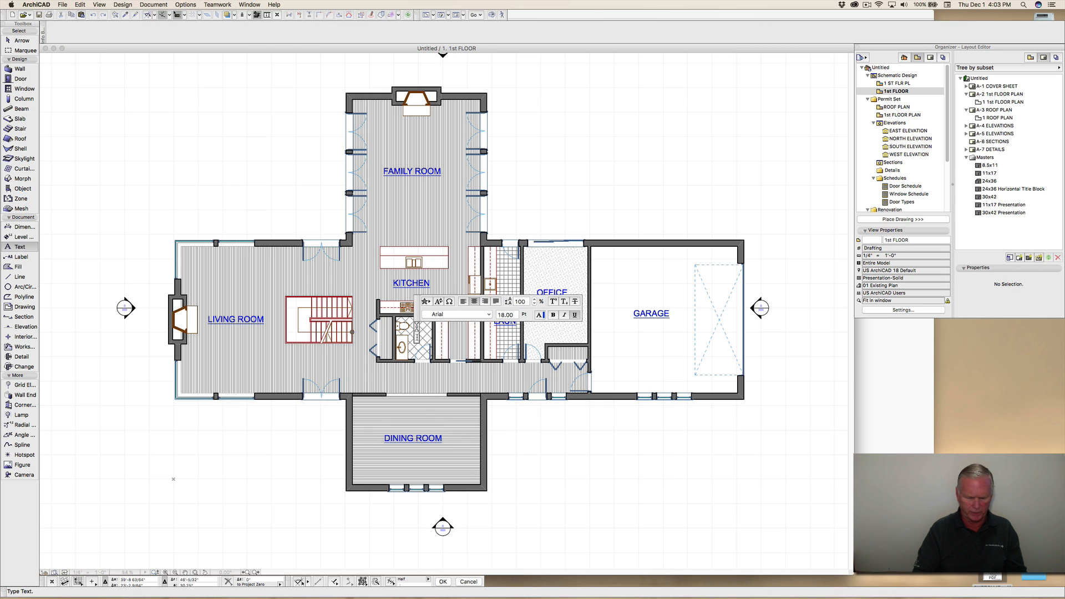
type("PDR")
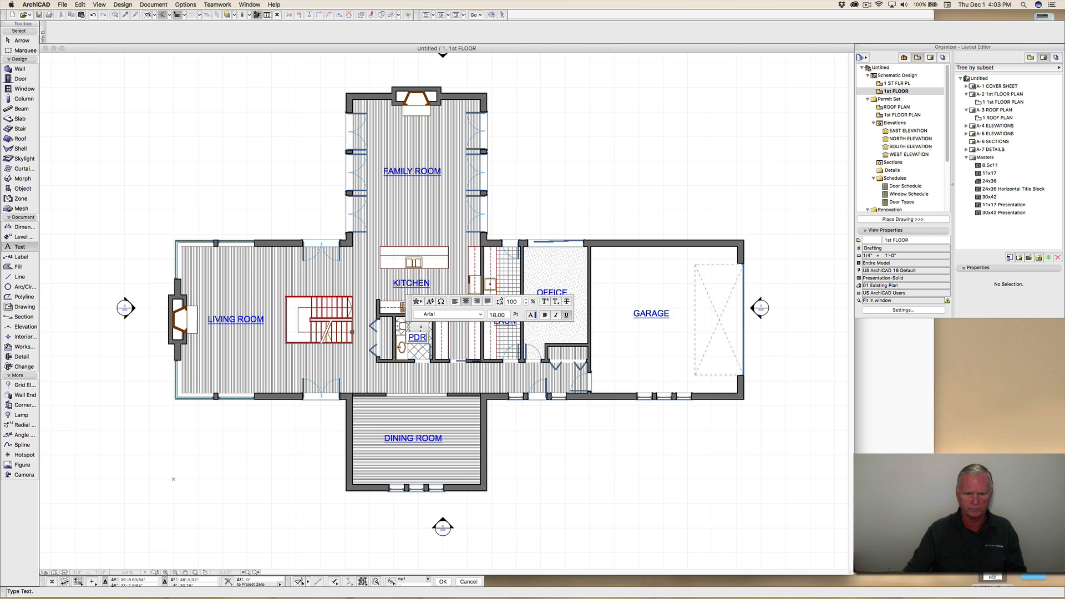
left_click(312, 435)
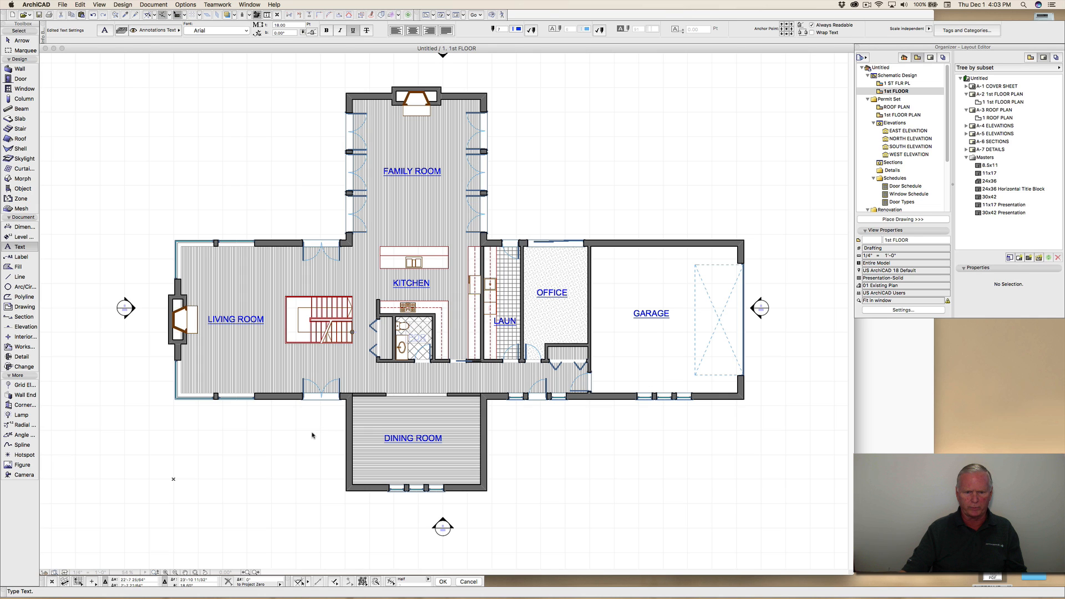
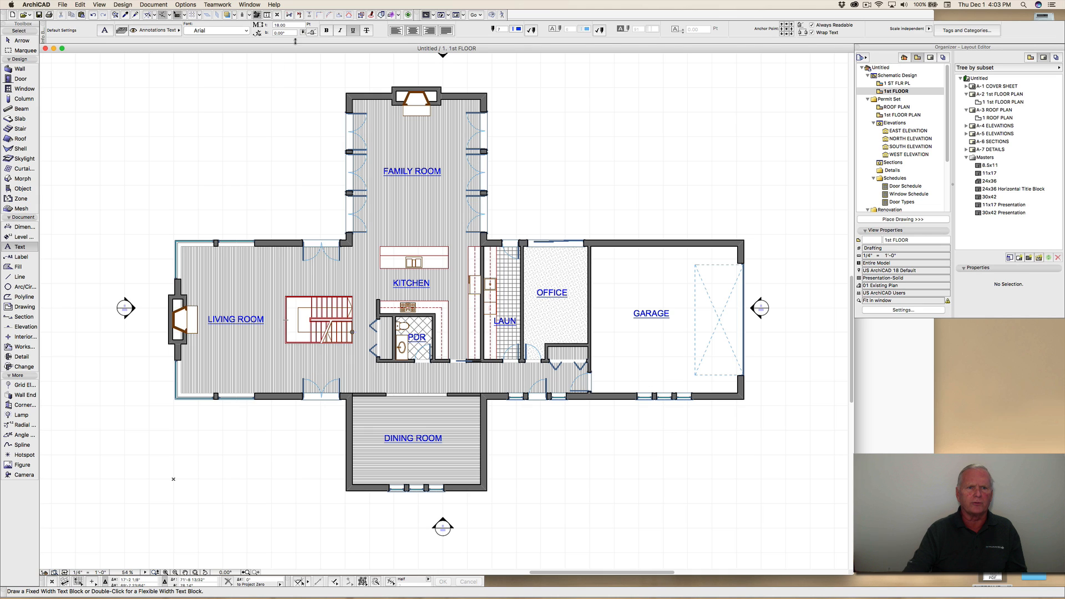
Step: Reduce the default text size to 12 pt and add a FOYER label between the stairs and the entry doors
left_click(285, 25)
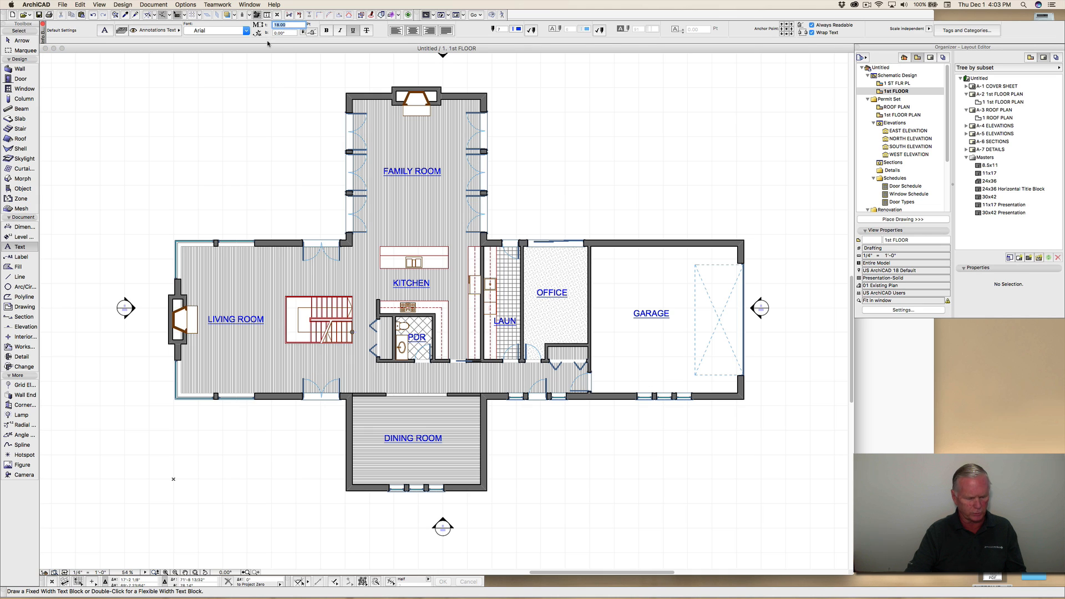
type("12")
left_click(325, 364)
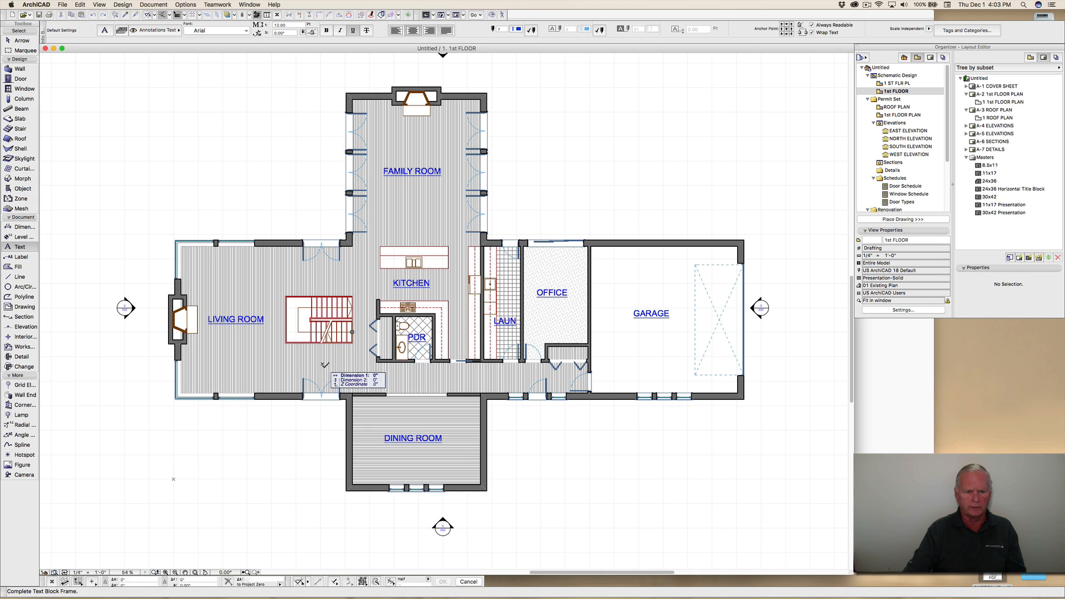
left_click(324, 365)
type("FOYE")
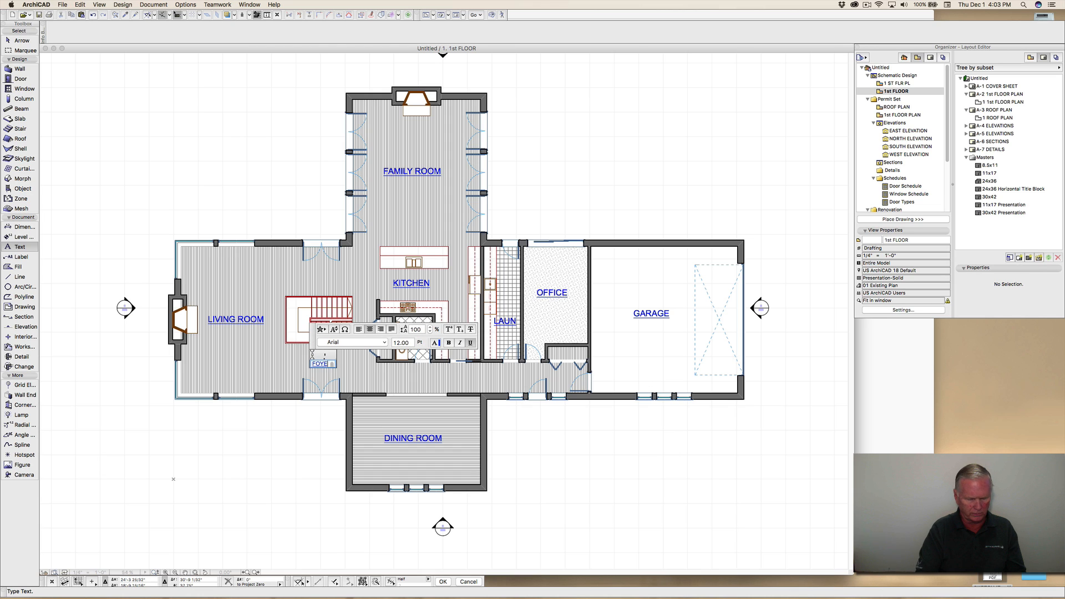
type("R")
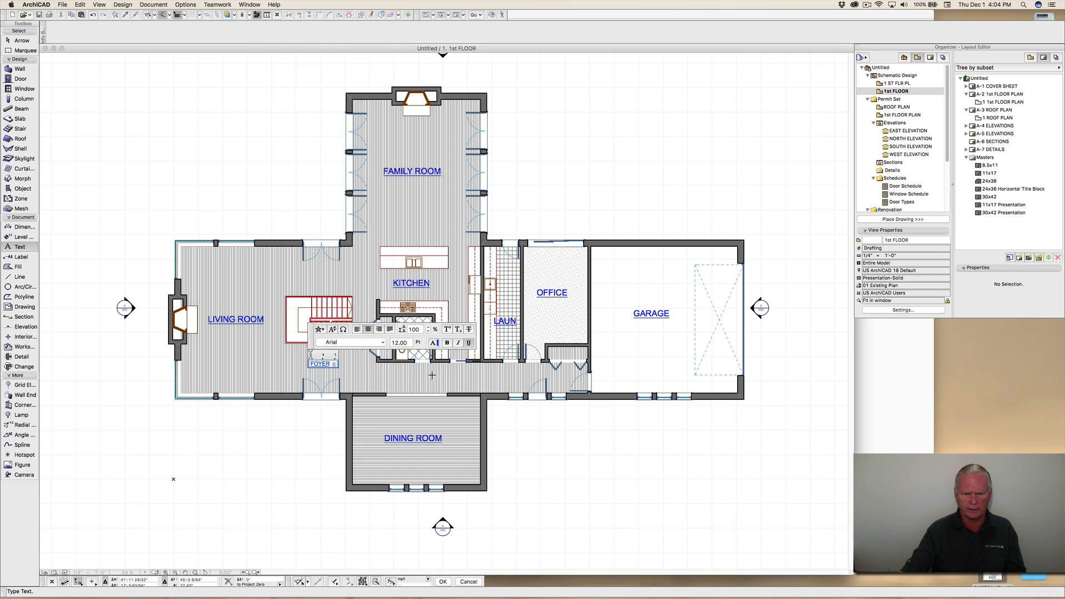
left_click(432, 376)
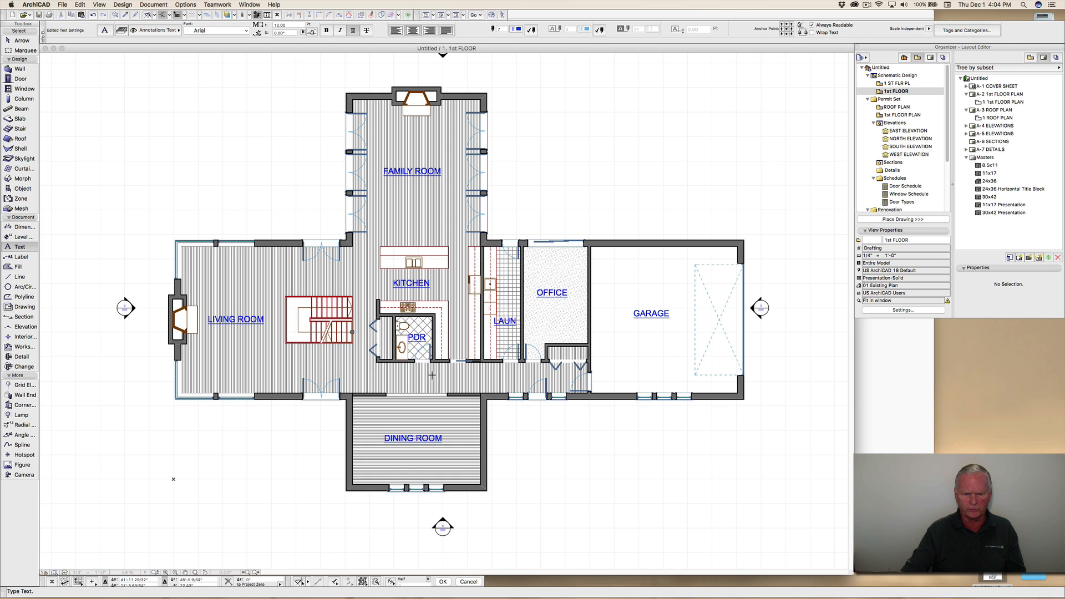
Step: Label the small area beside the powder room SERVING and the corridor below it HALLWAY
left_click(458, 345)
type("SERV")
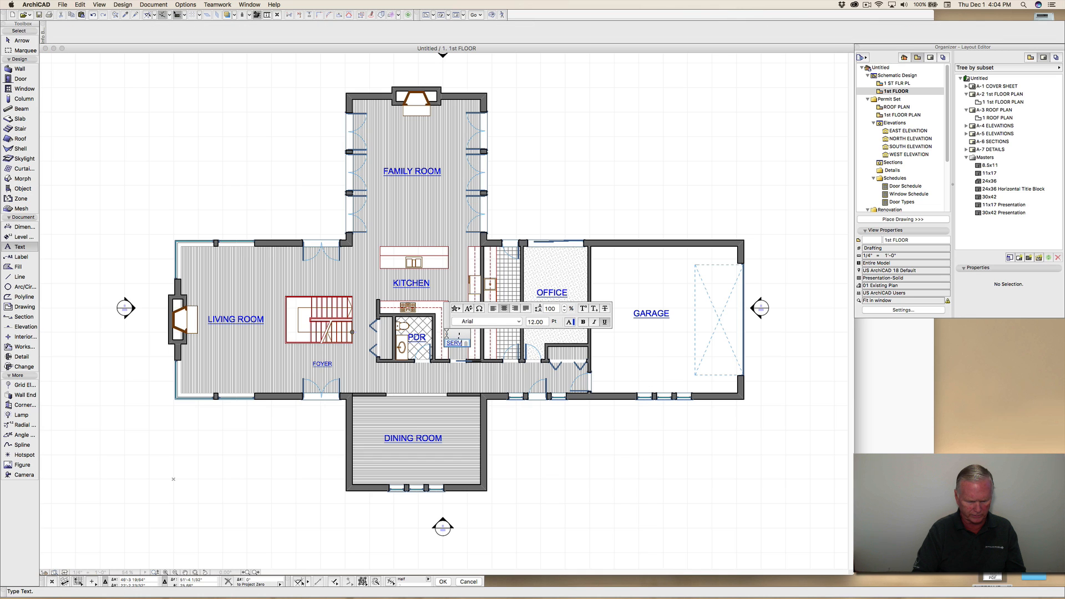
type("ING")
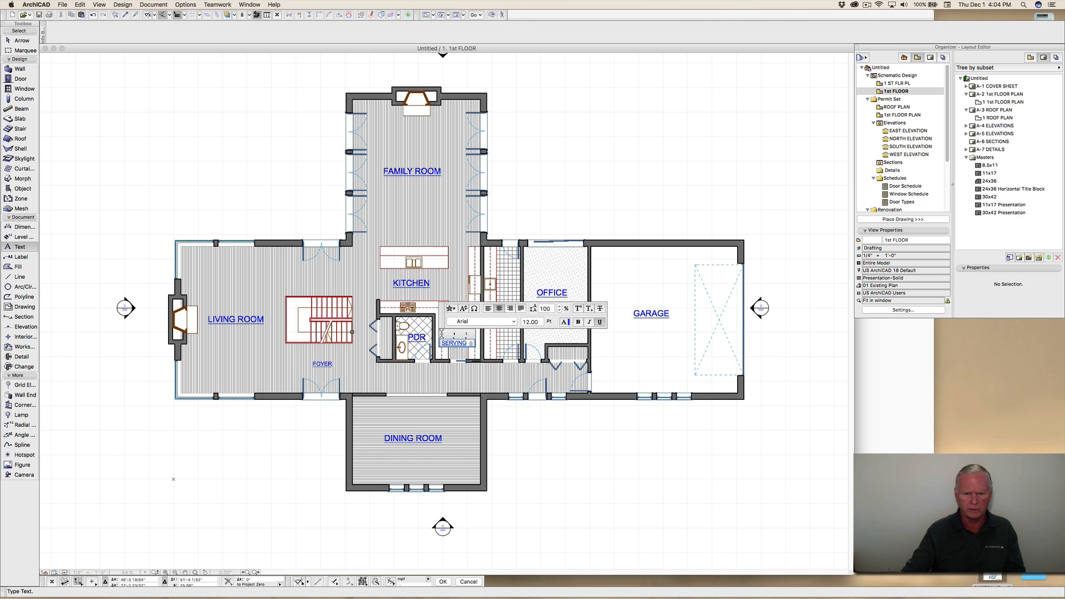
left_click(455, 378)
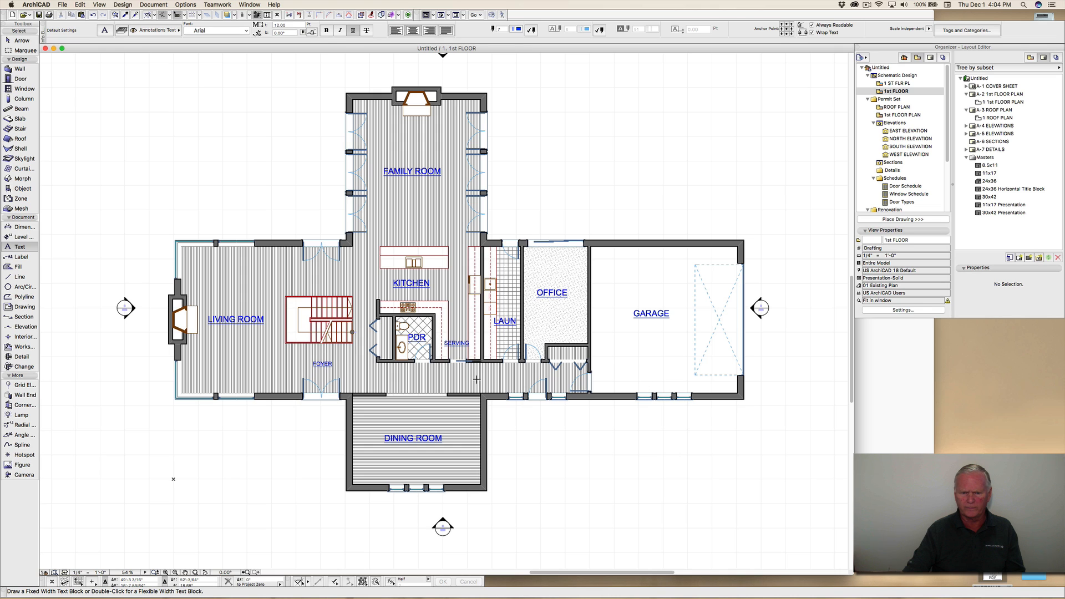
left_click(476, 379)
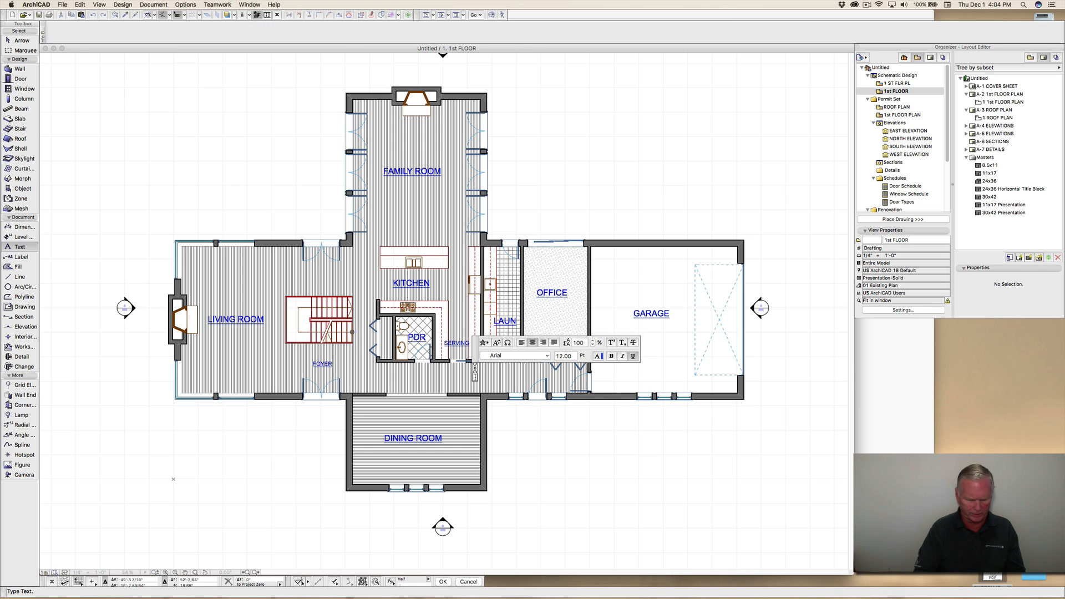
type("HALLWAY")
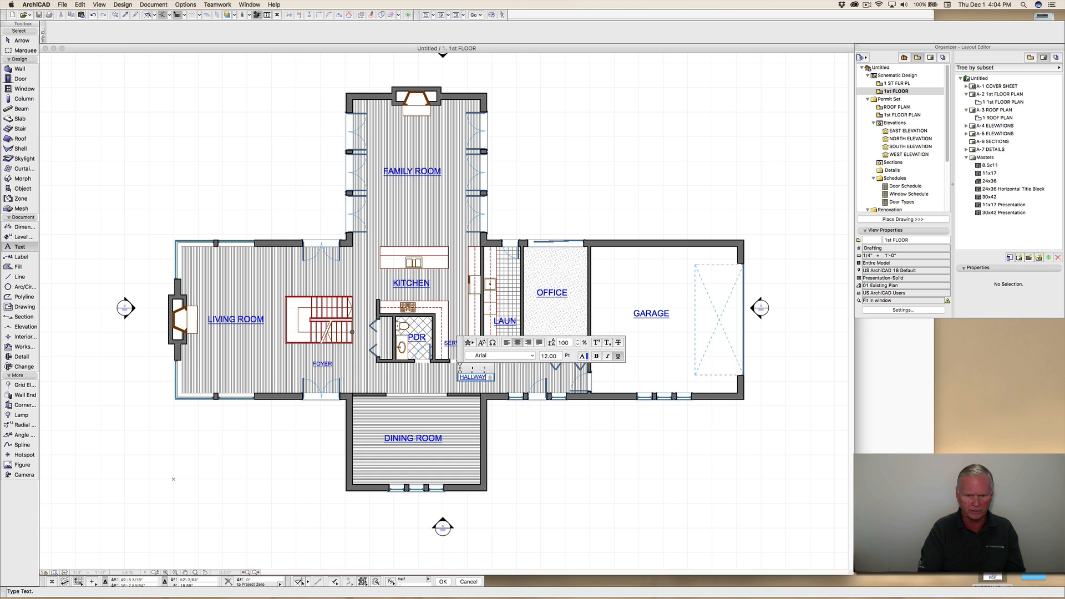
left_click(499, 429)
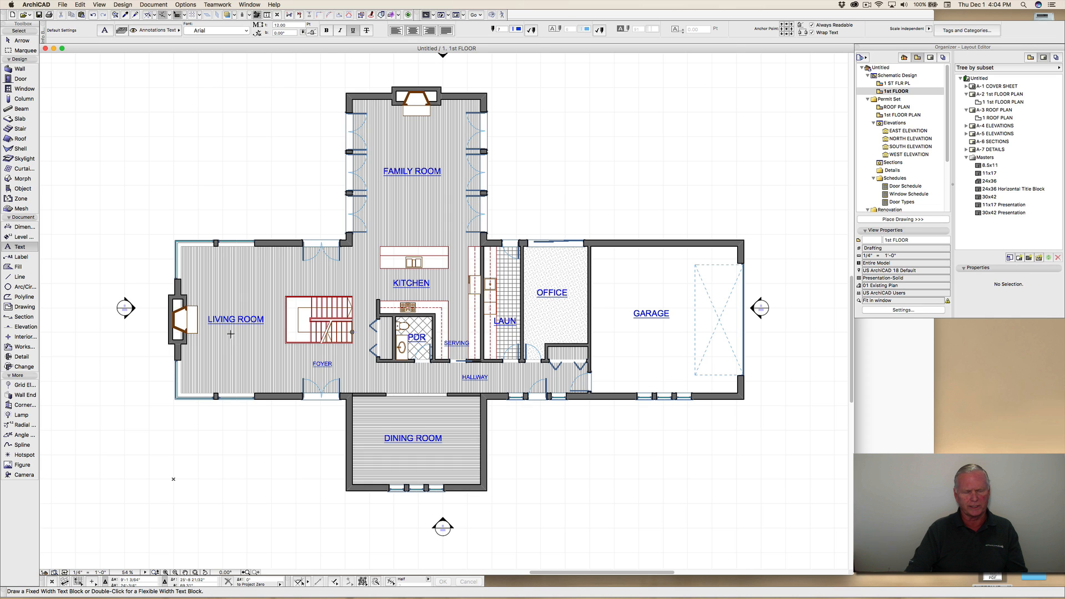
Step: Measure the living room from its lower outside corner
key("m")
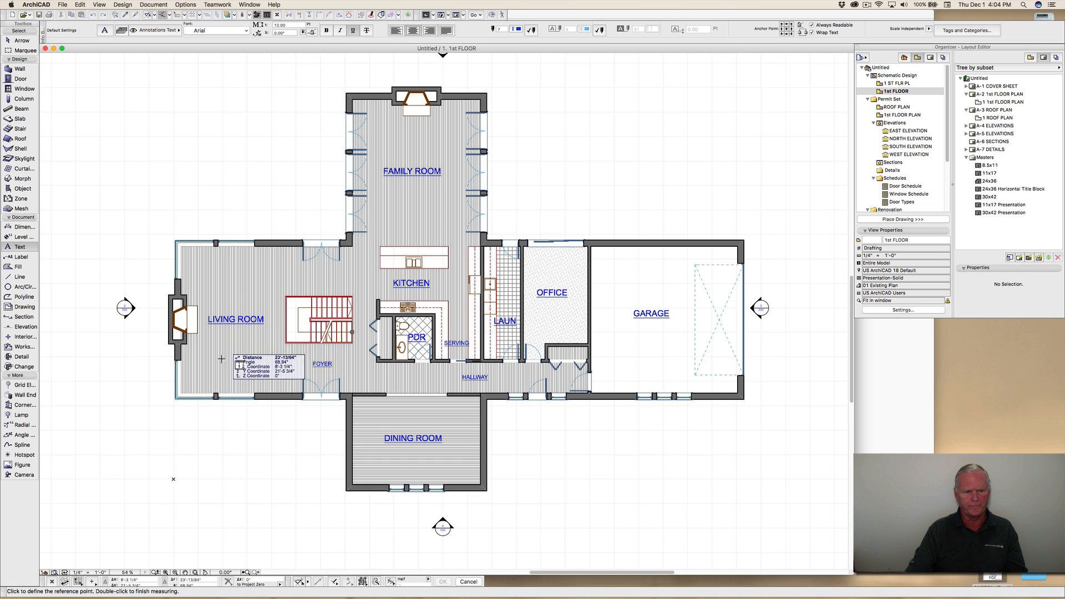
left_click(181, 393)
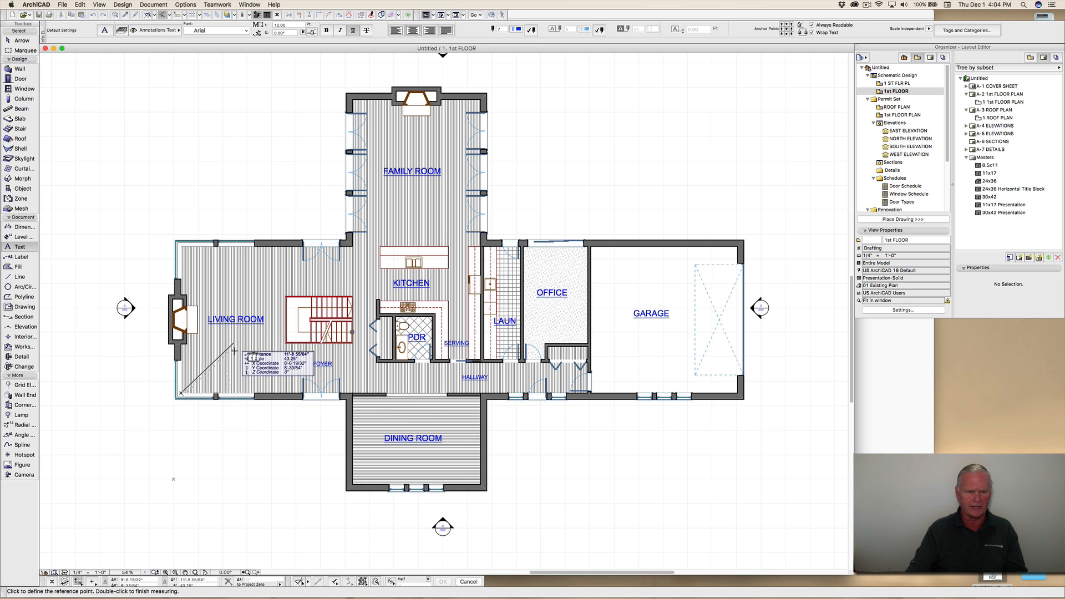
key("Escape")
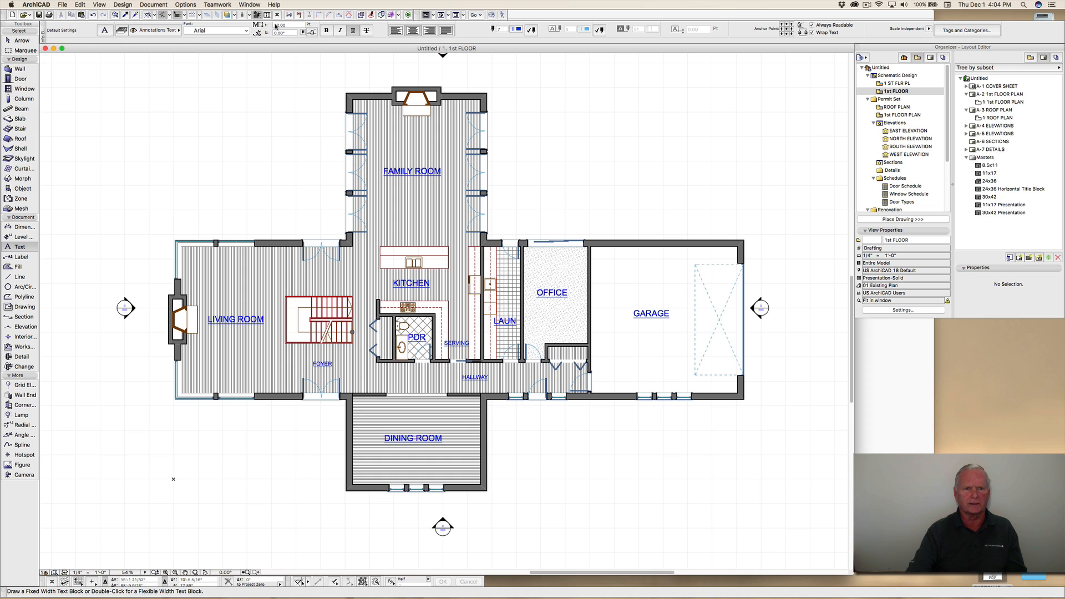
Step: Turn off underlining for new text and add the size note 28'-0 x 24'-0 beneath the LIVING ROOM label
left_click(353, 31)
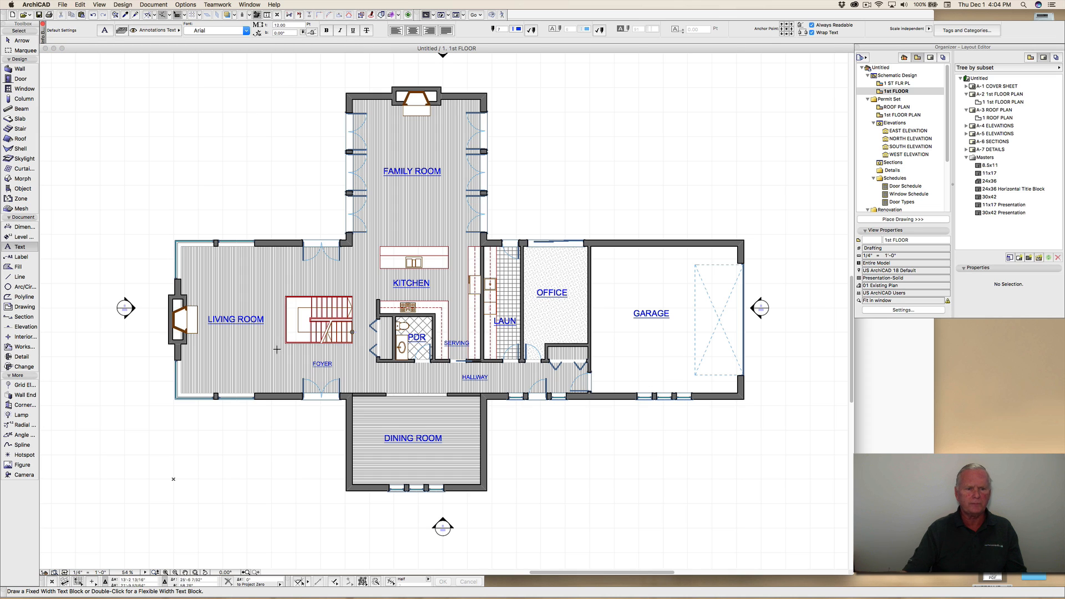
left_click(233, 330)
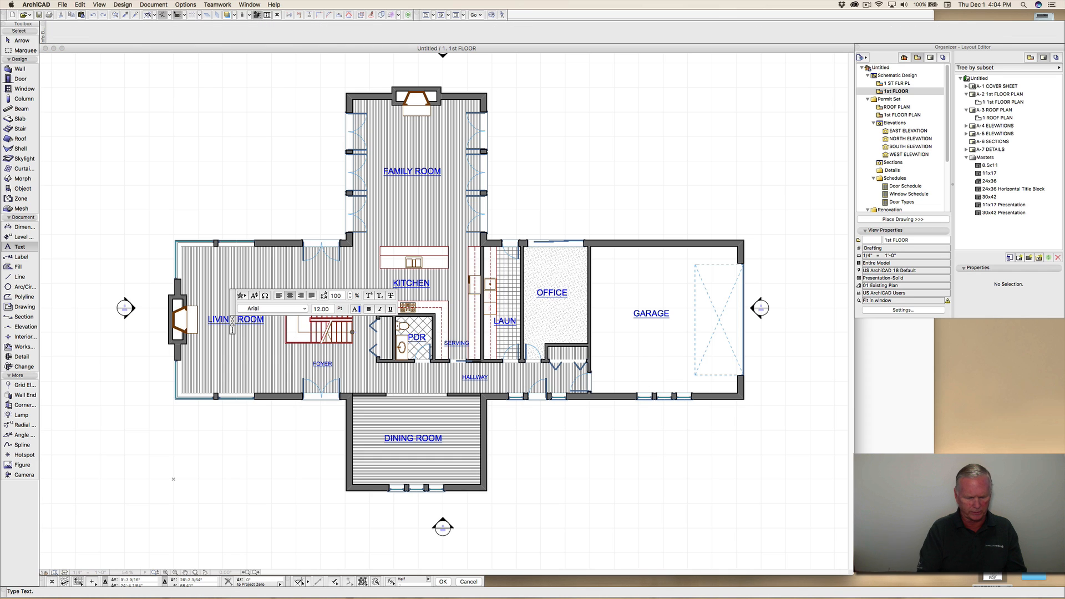
type("28")
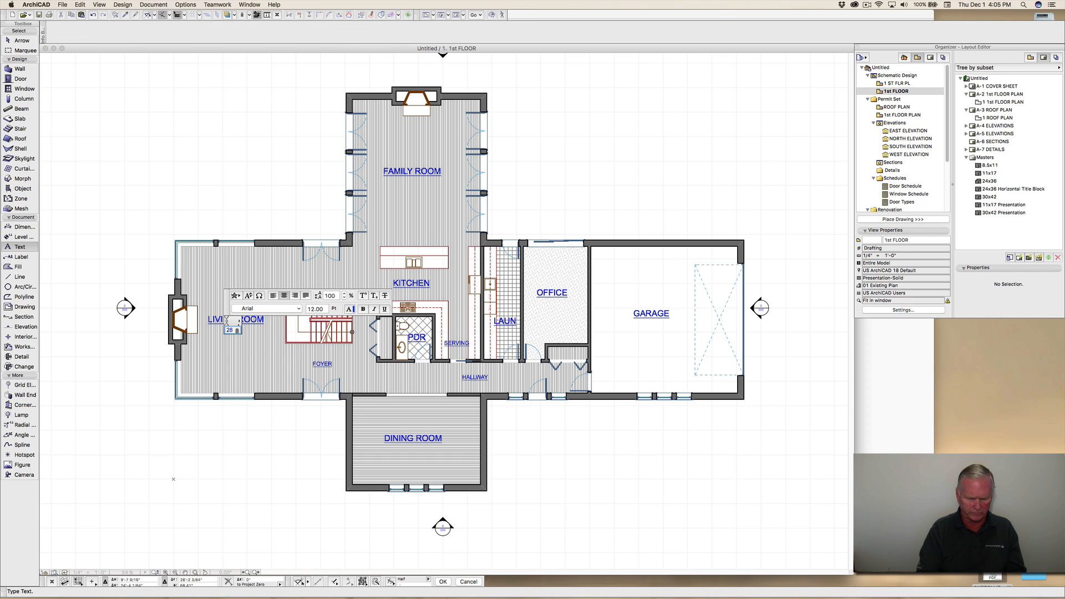
type("'-0")
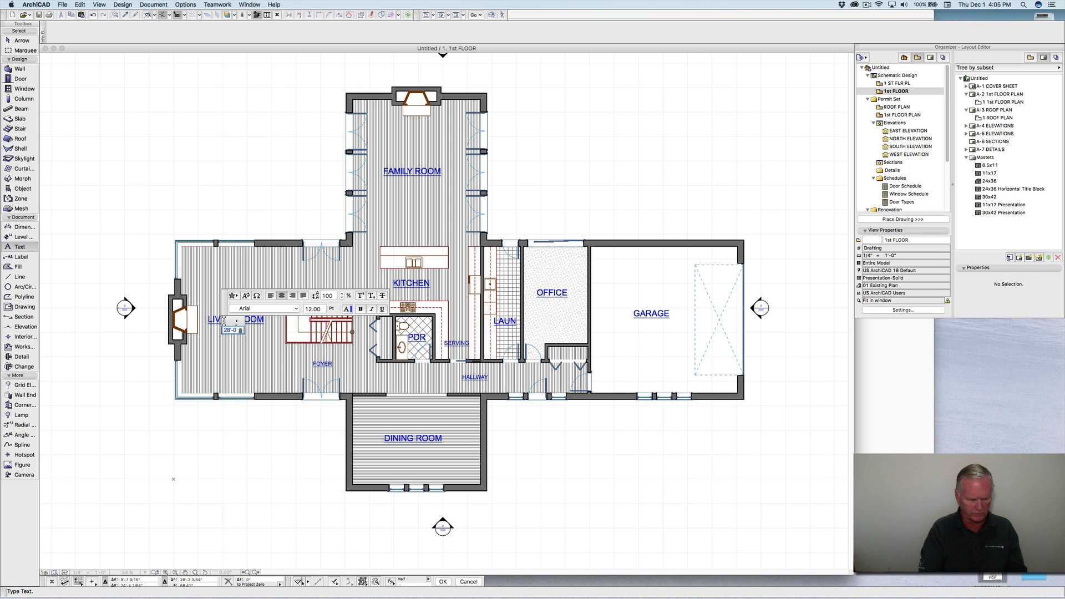
type(" x")
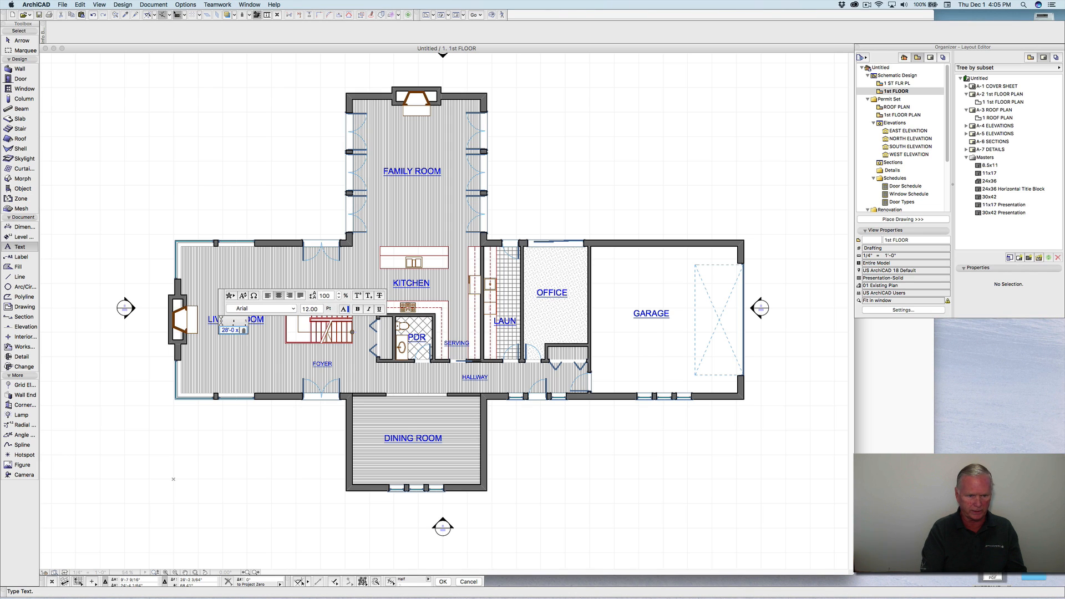
type(" 24'")
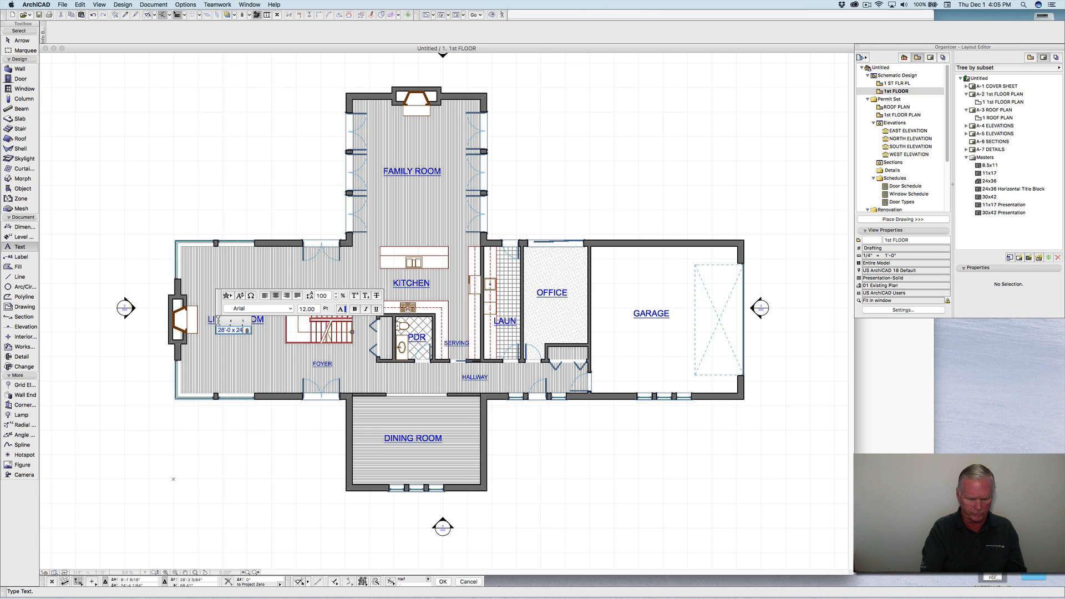
type("-0")
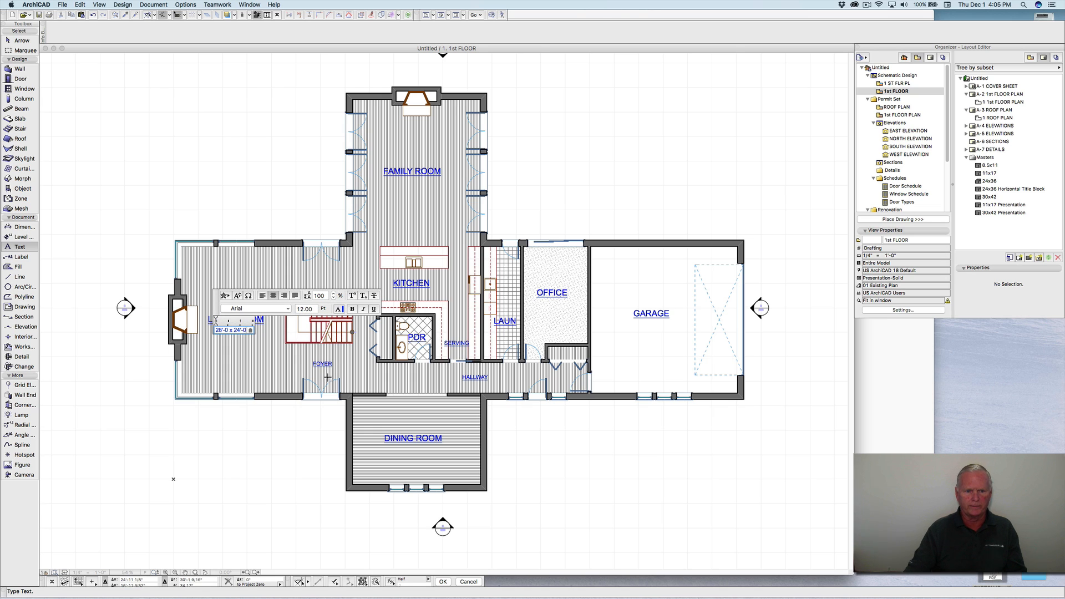
left_click(413, 187)
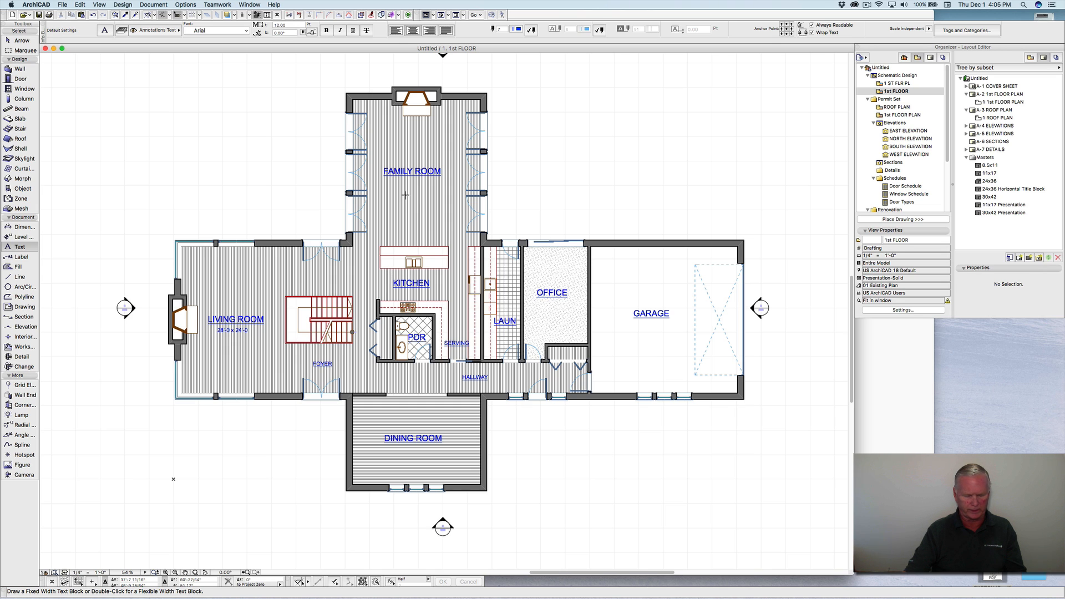
Step: Measure the family room and add the size note 24'-0 x 21'-0 beneath the FAMILY ROOM label
key("m")
left_click(352, 244)
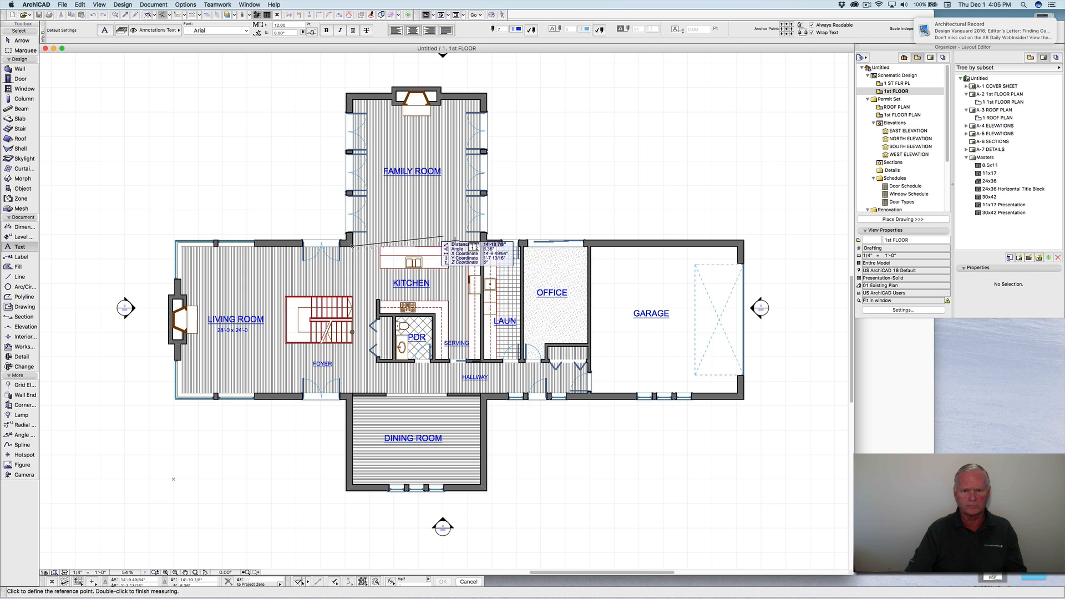
key("Escape")
left_click(410, 183)
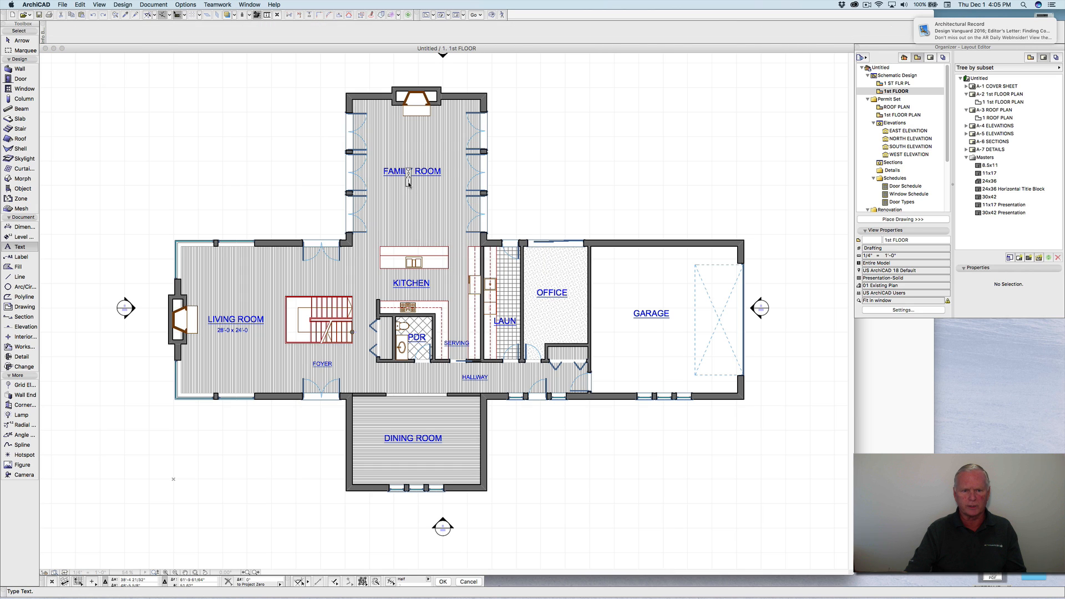
type("24'")
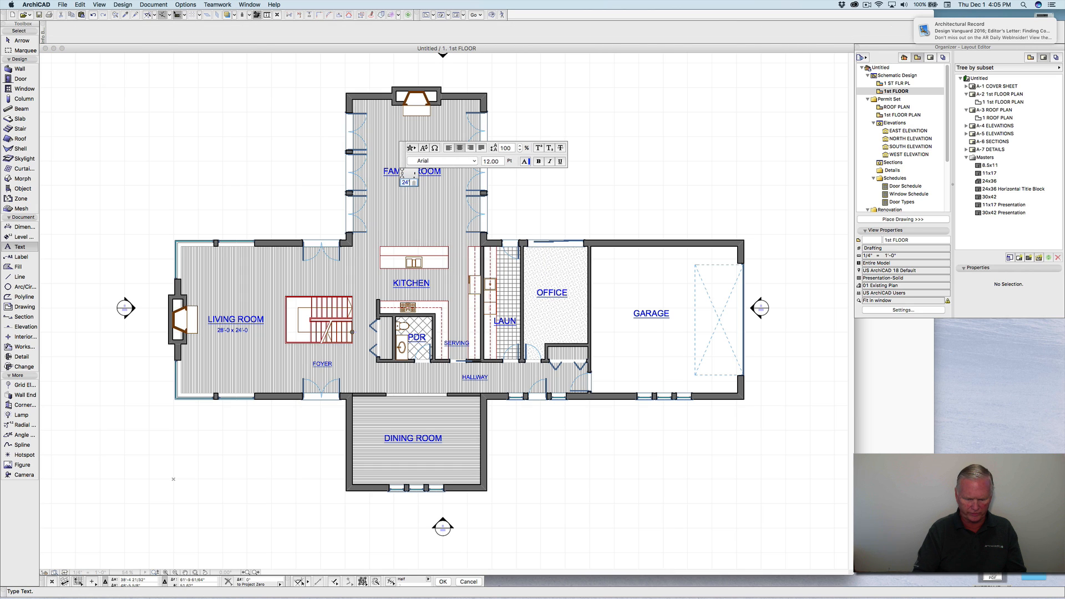
type("-0 x")
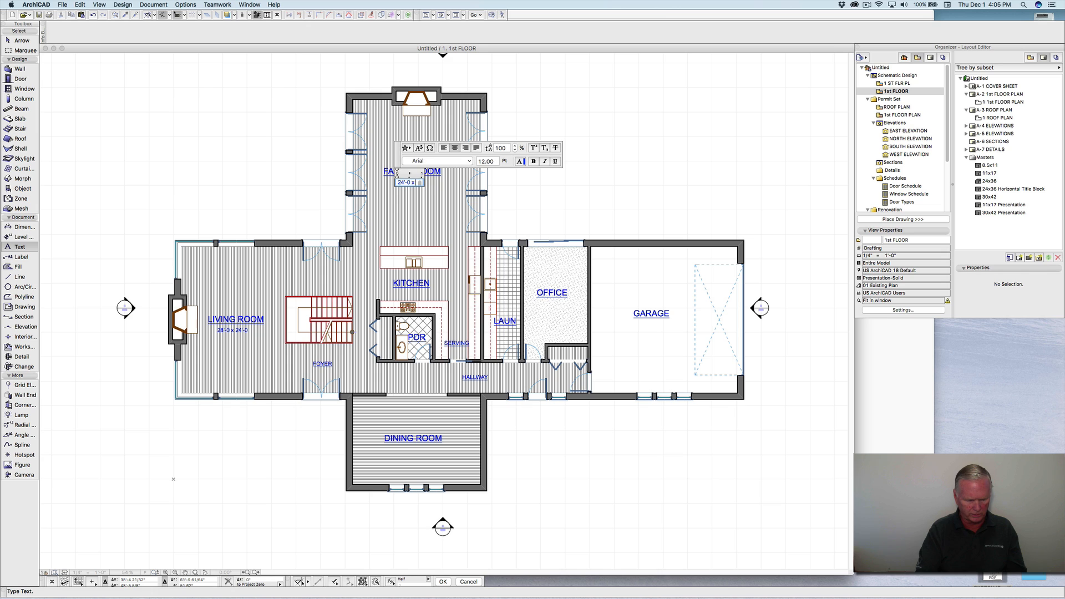
type(" 21'-0")
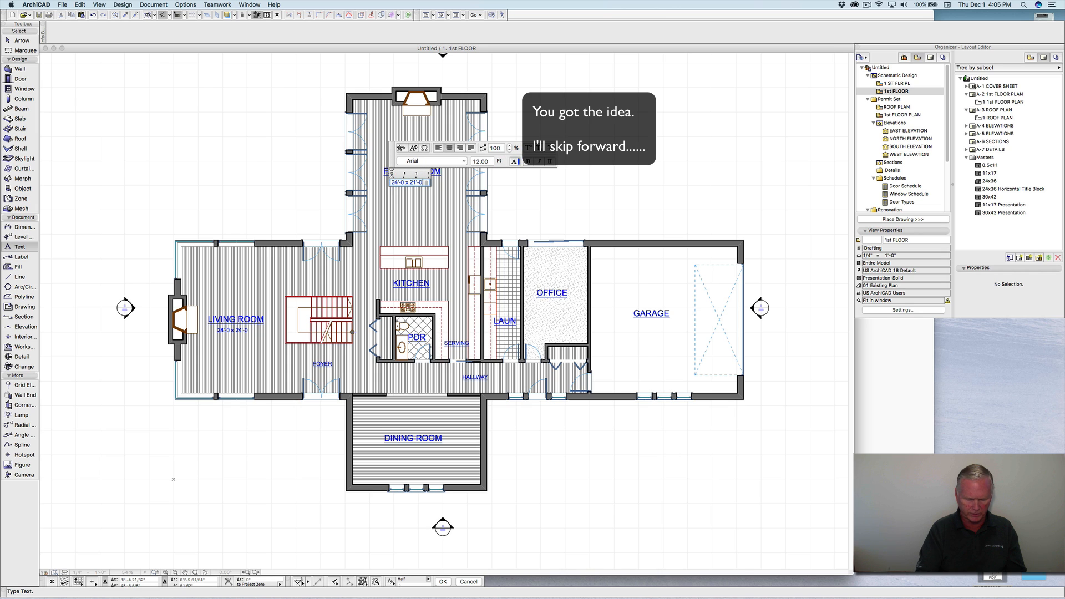
left_click(415, 292)
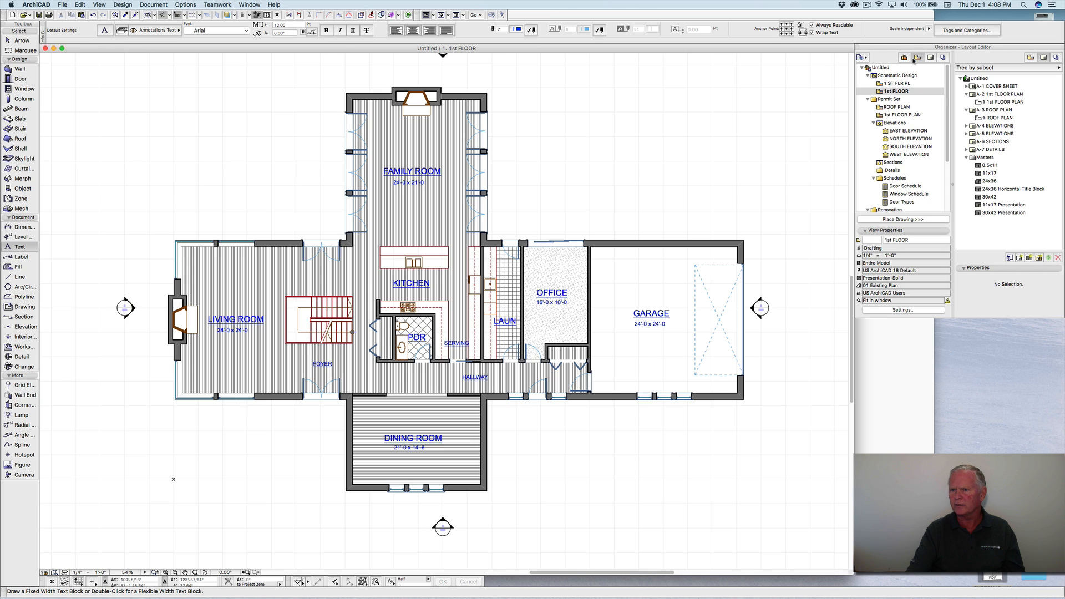
Step: Delete the existing 1st FLOOR PLAN drawing from layout A-2 1st FLOOR PLAN
left_click(993, 102)
right_click(993, 103)
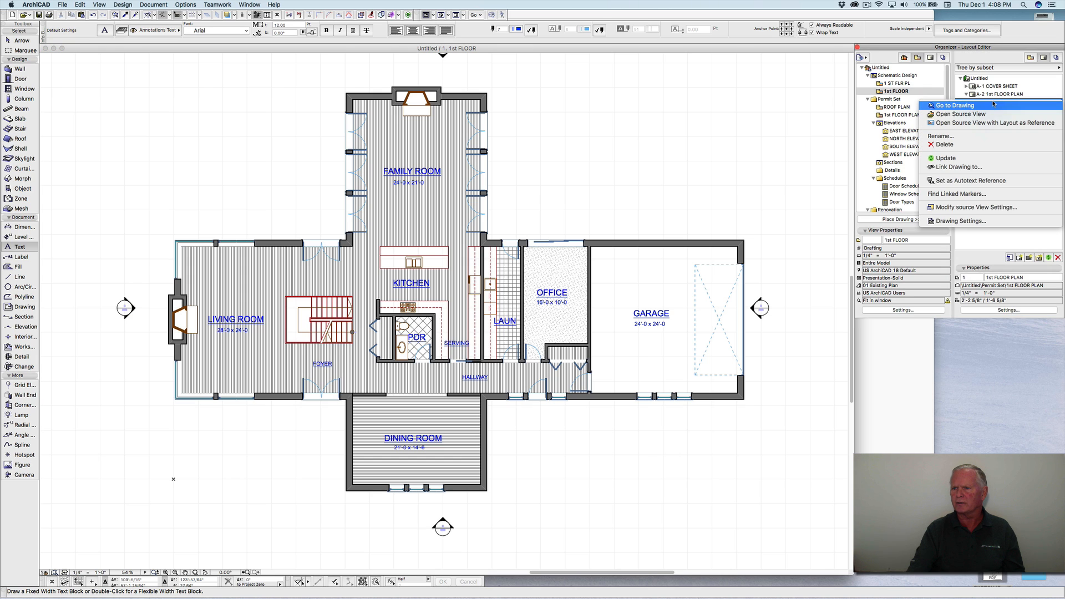
left_click(953, 145)
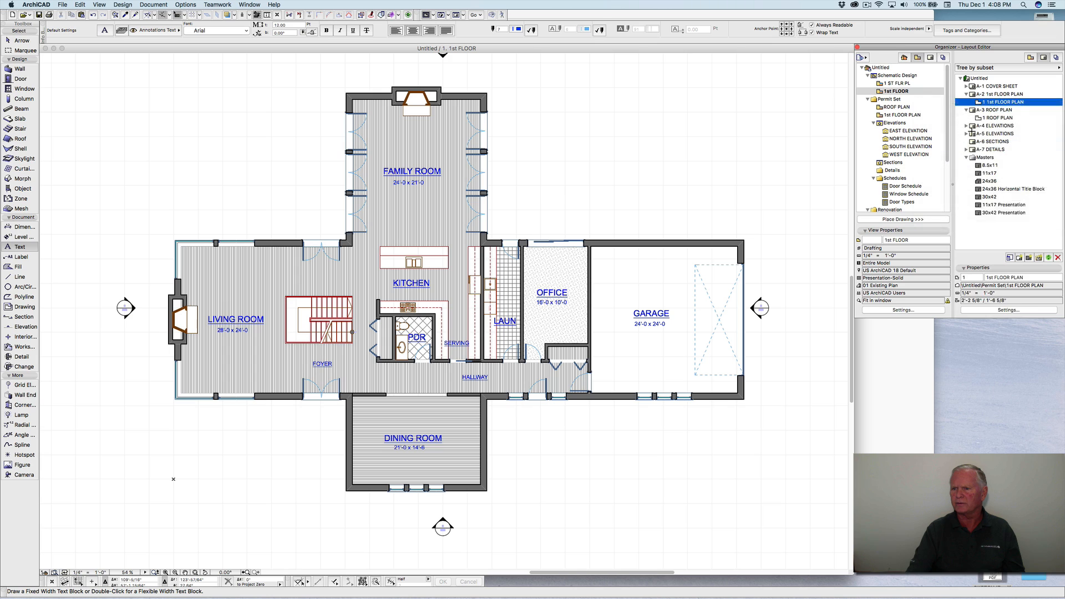
Step: Place the Schematic Design view 1st FLOOR on layout A-2 1st FLOOR PLAN and open that layout
mouse_move(891, 92)
left_mouse_down()
mouse_move(1001, 96)
mouse_move(899, 94)
left_mouse_up()
left_click(899, 94)
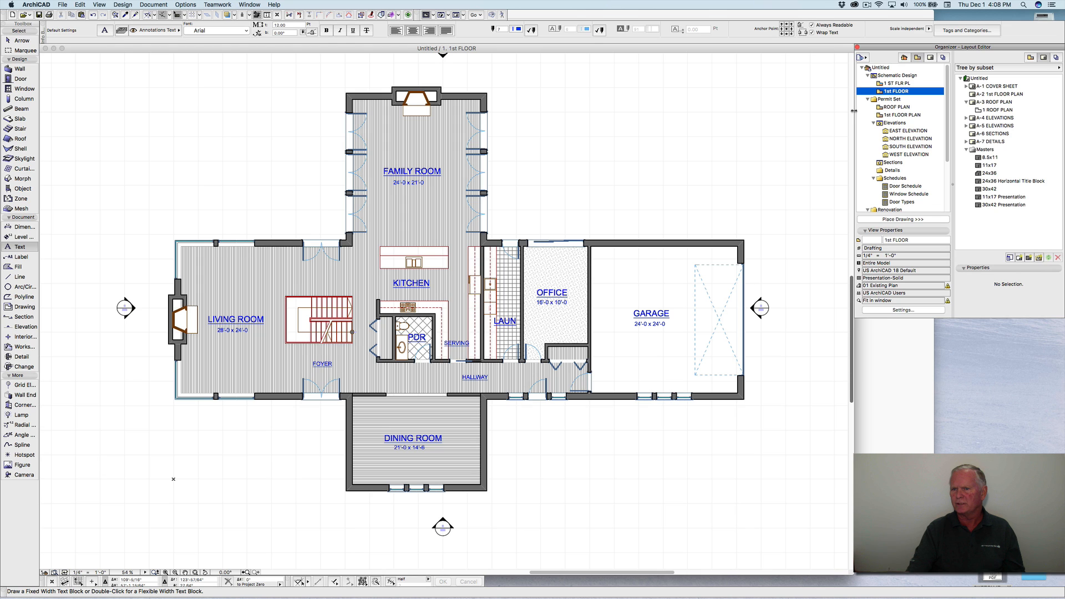
left_click_drag(854, 111, 831, 114)
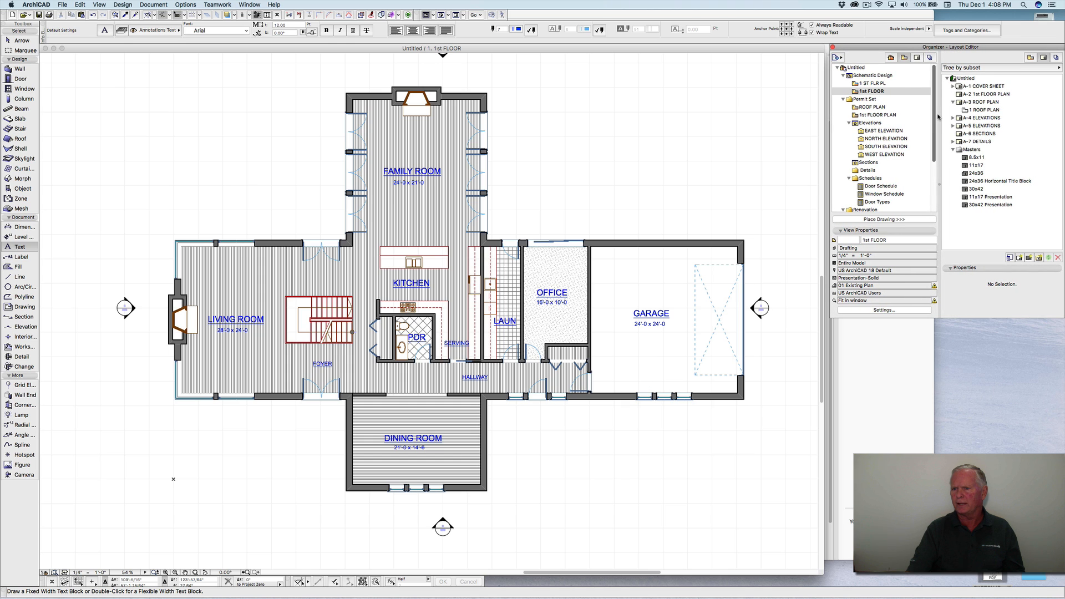
left_click_drag(939, 114, 936, 115)
mouse_move(807, 92)
left_mouse_down()
mouse_move(927, 96)
mouse_move(932, 116)
mouse_move(931, 95)
left_mouse_up()
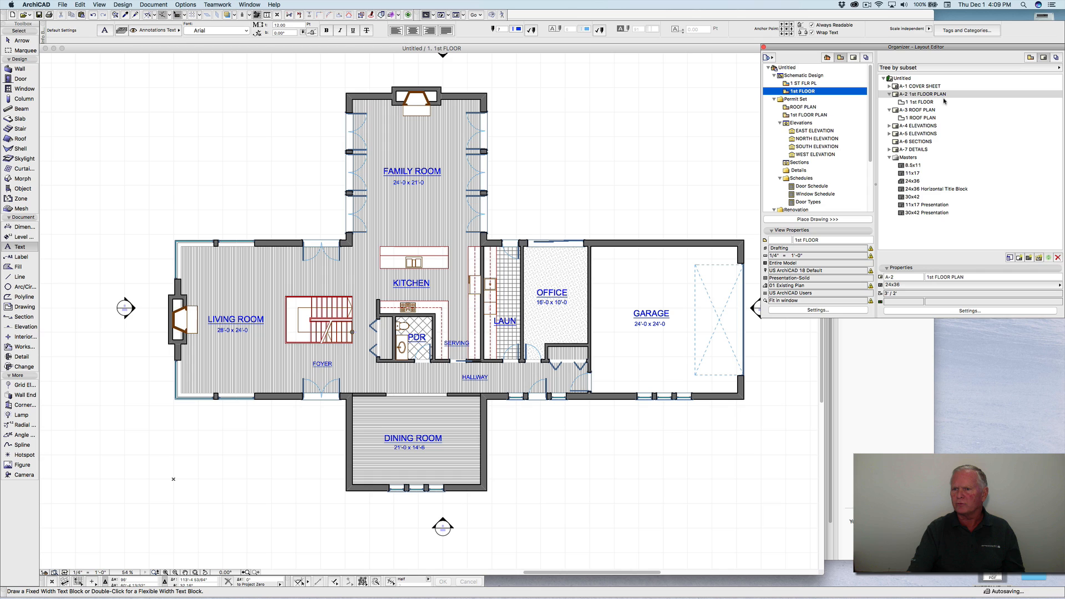
double_click(914, 94)
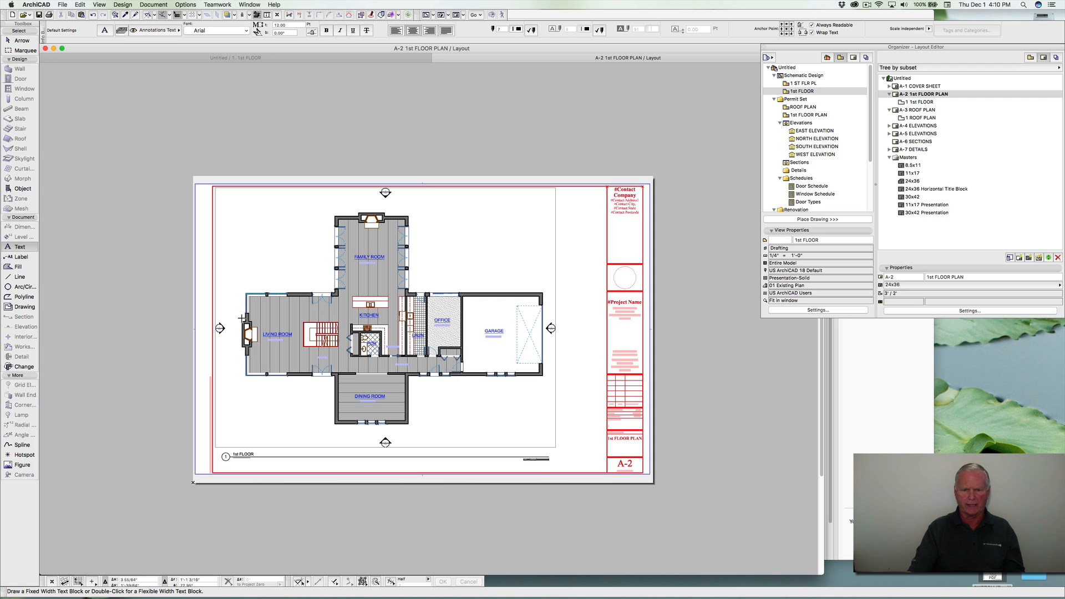
Step: Crop the 1st FLOOR drawing on the layout by offsetting its left frame edge inward and its top edge about 27/32"
key("shift")
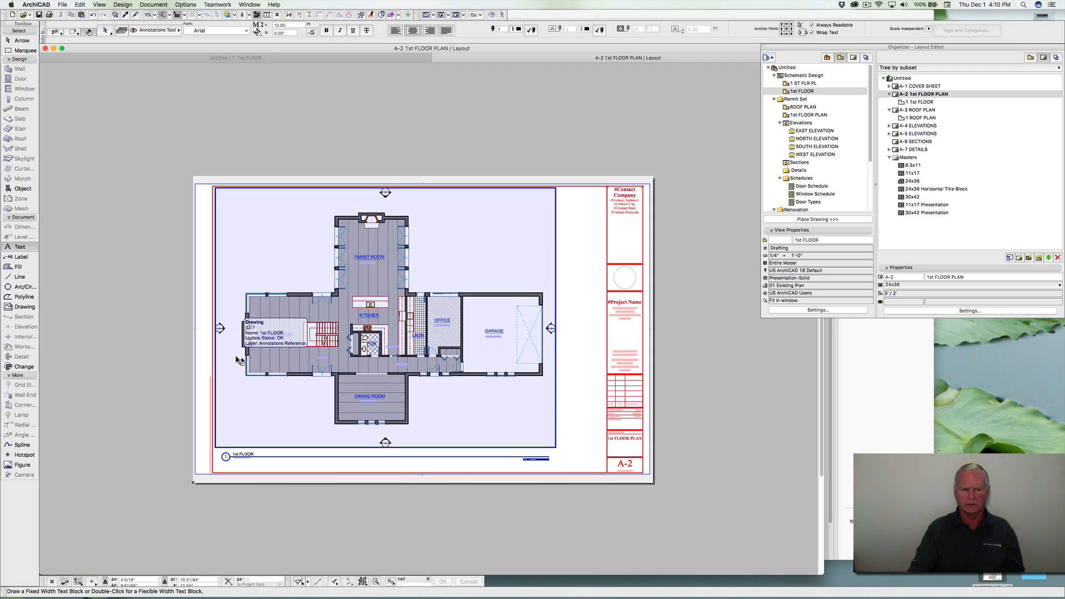
left_click(239, 361, "shift")
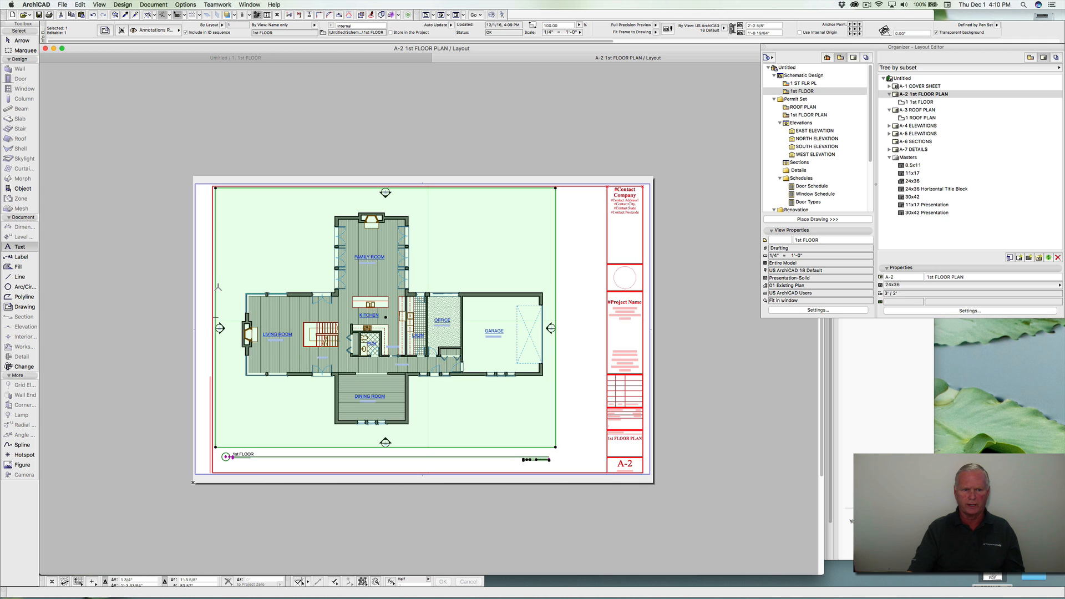
left_click(216, 287)
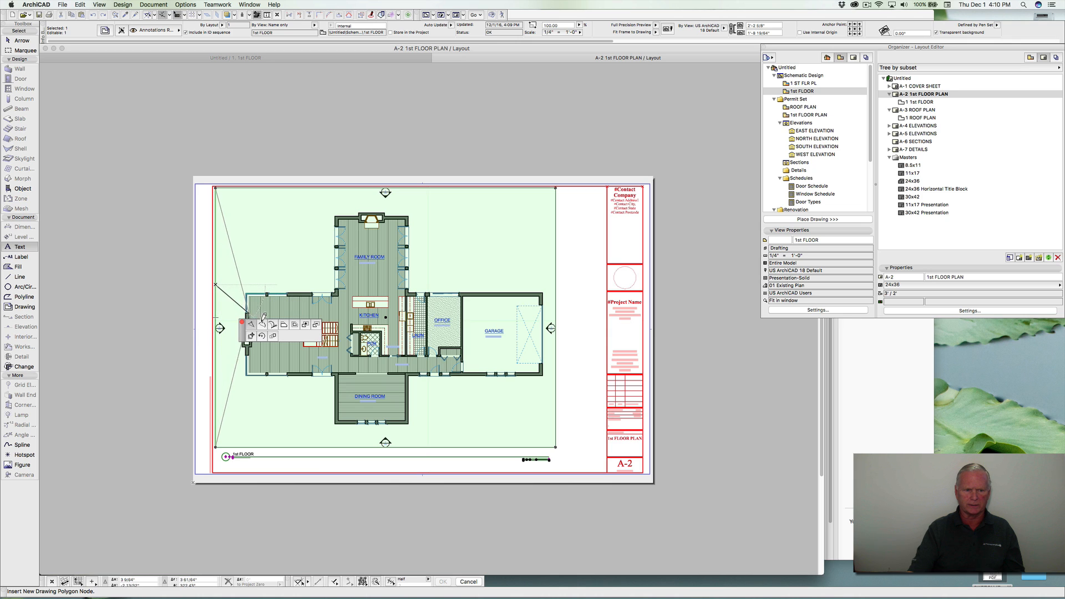
left_click(284, 325)
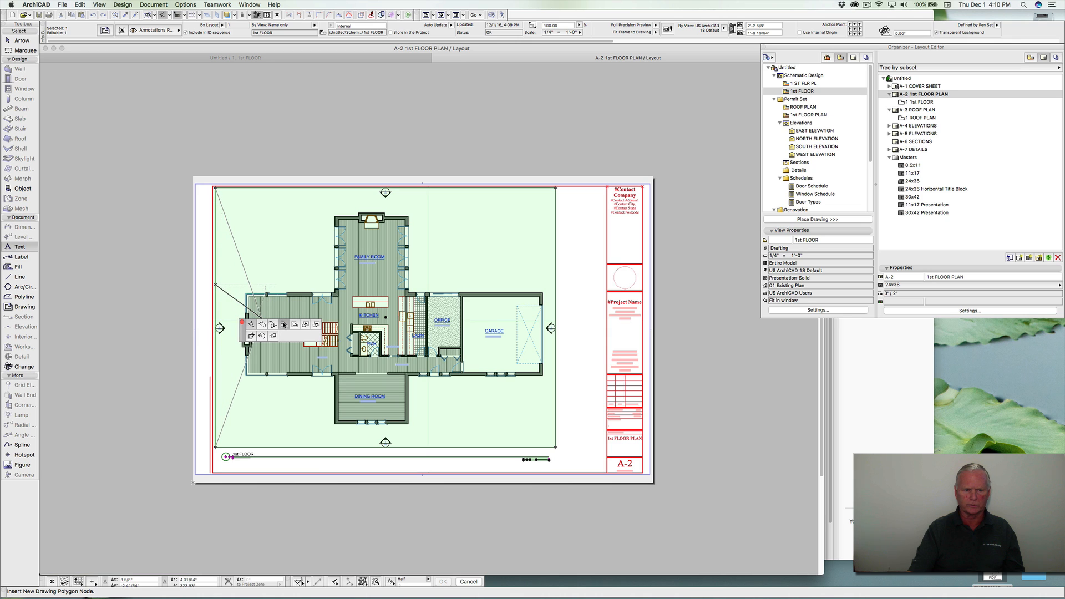
left_click(225, 304)
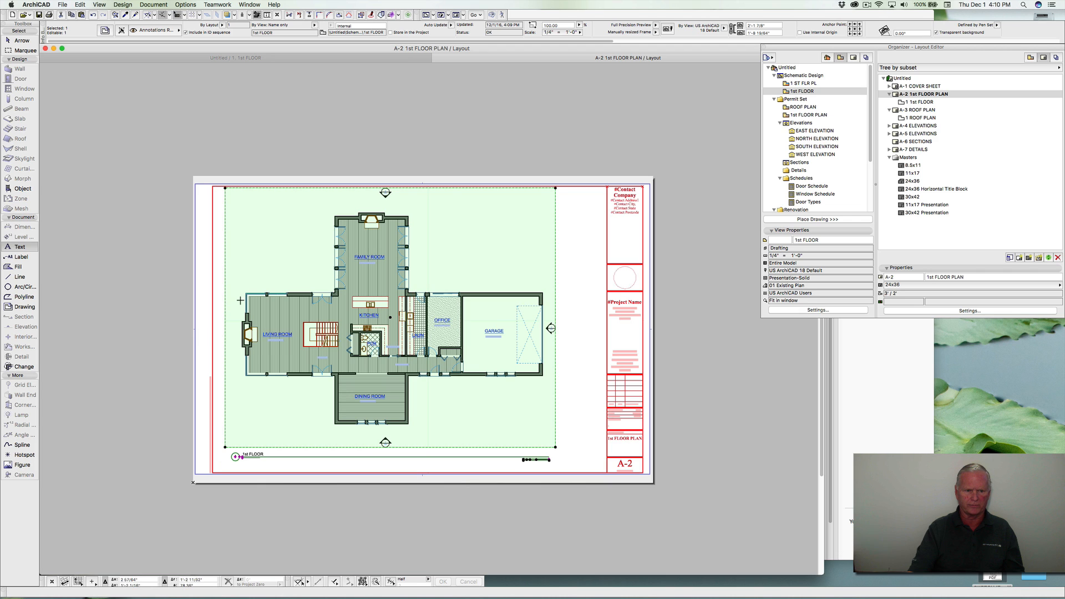
left_click(309, 189)
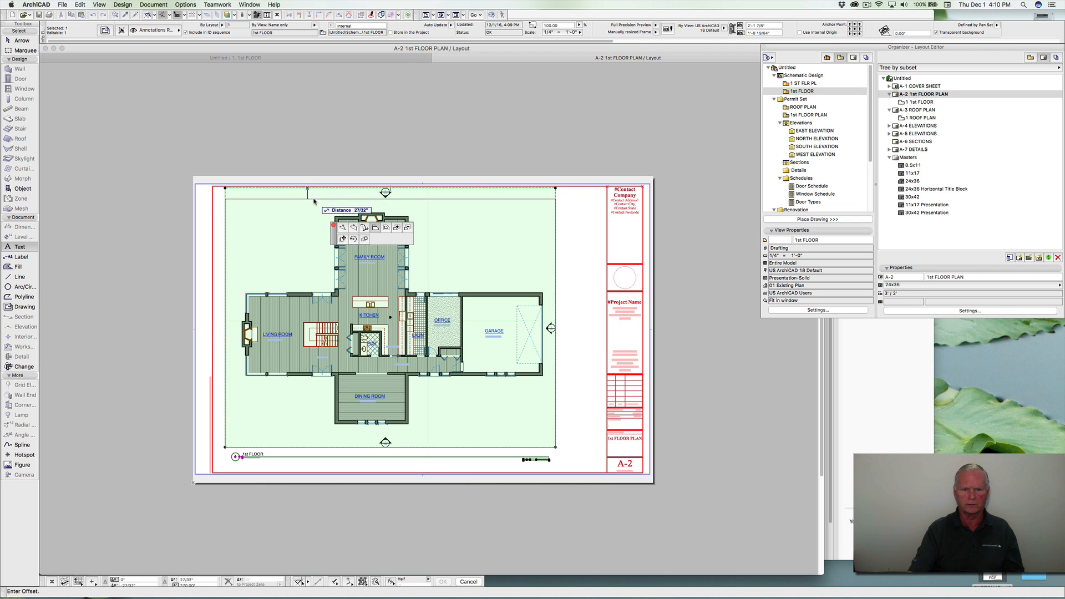
left_click(313, 199)
Step: Offset the 1st FLOOR drawing frame's right edge inward about 11/16" and raise its bottom edge to crop out the elevation markers
left_click(556, 284)
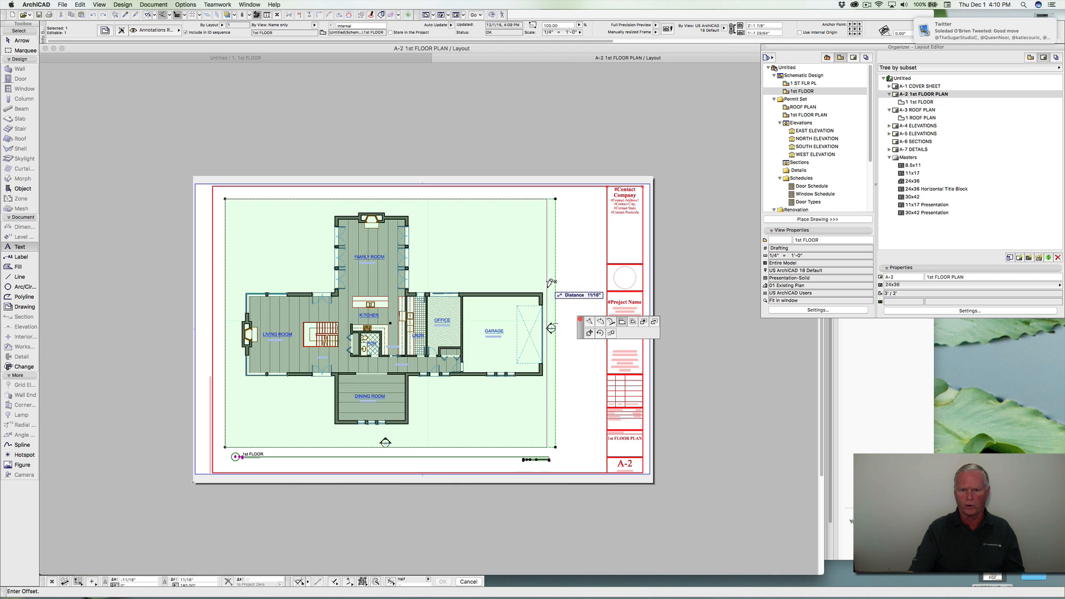
left_click(549, 285)
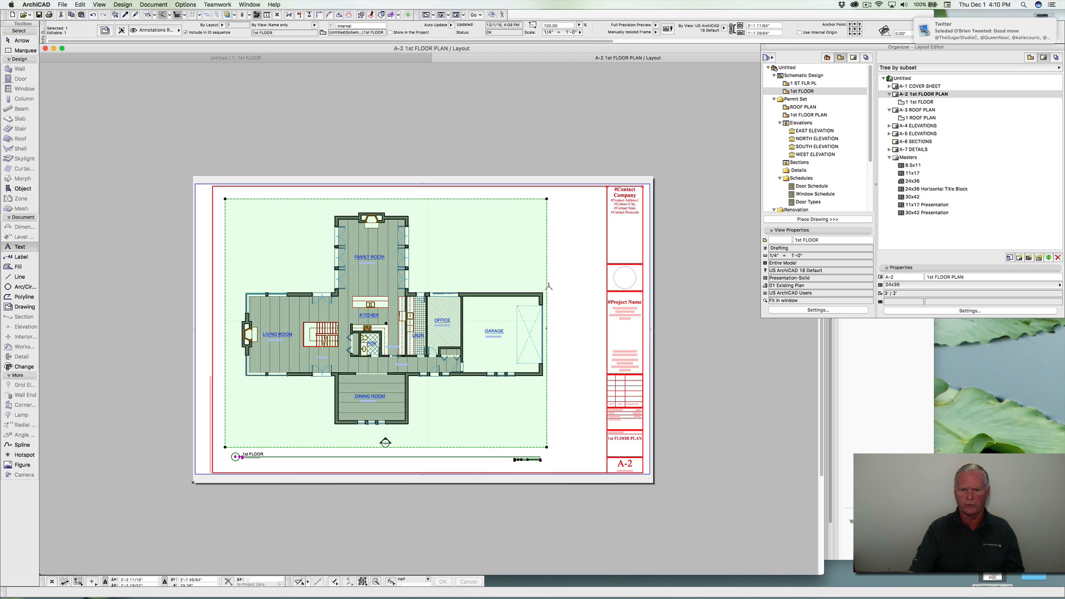
left_click(455, 447)
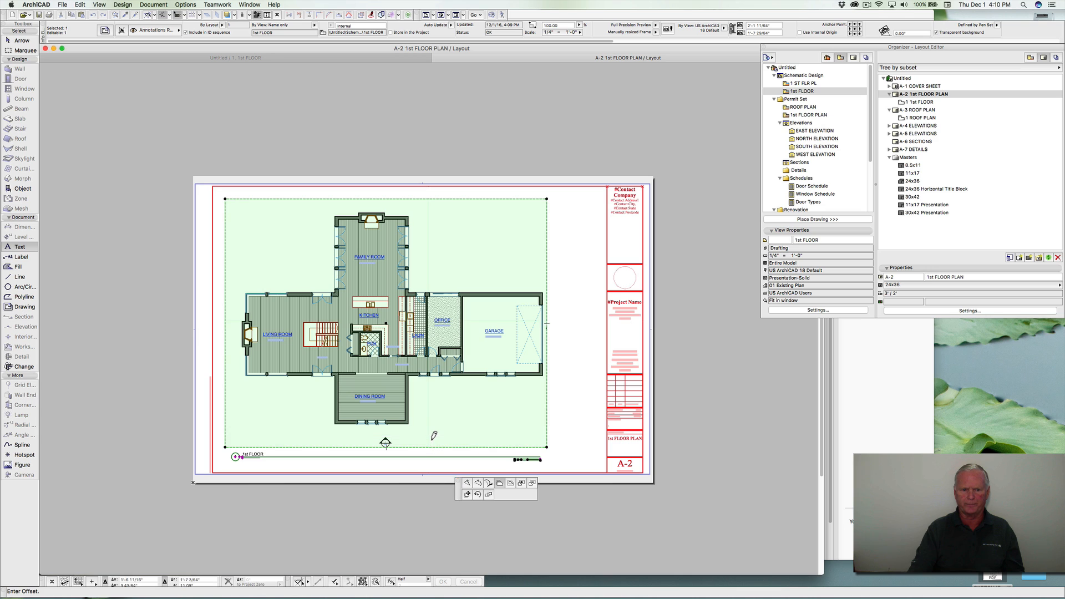
left_click(454, 436)
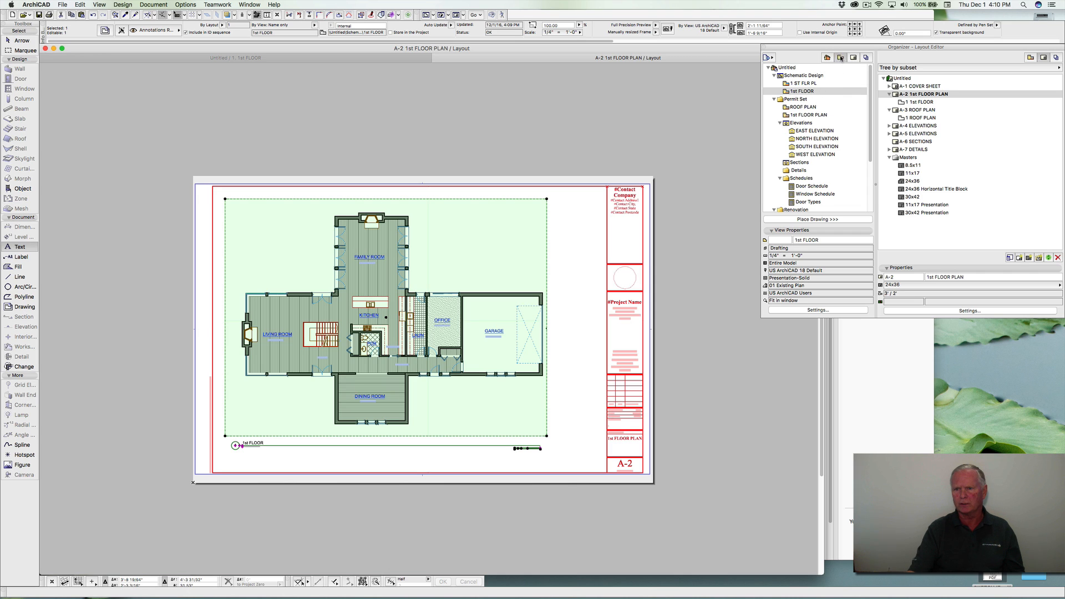
Step: Rename the Schematic Design view 1st FLOOR as FIRST FLOOR and deselect the drawing
left_click(800, 92)
right_click(800, 92)
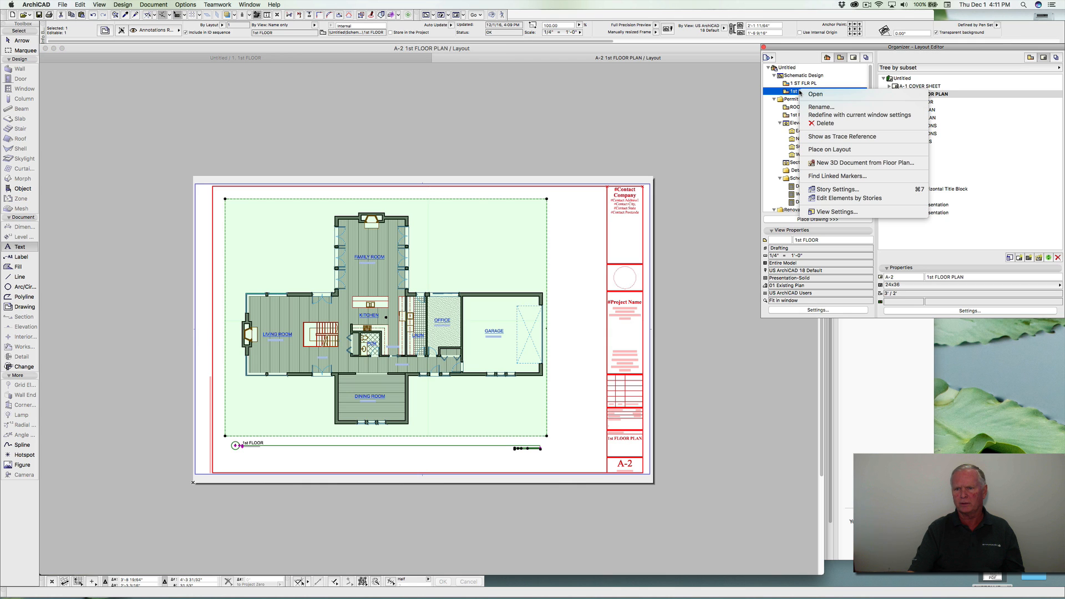
left_click(815, 107)
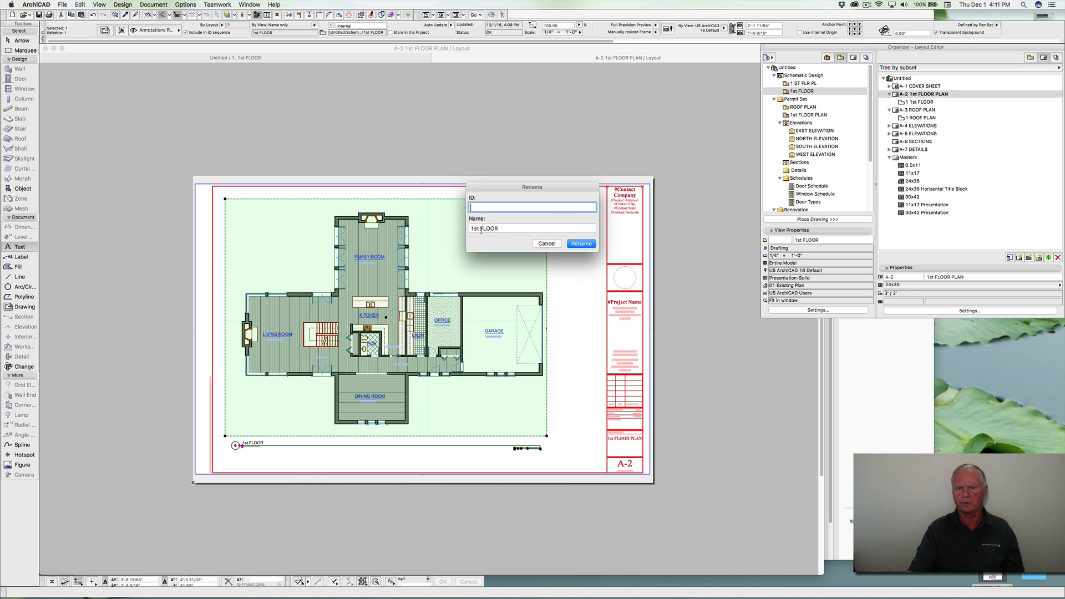
left_click_drag(479, 229, 455, 232)
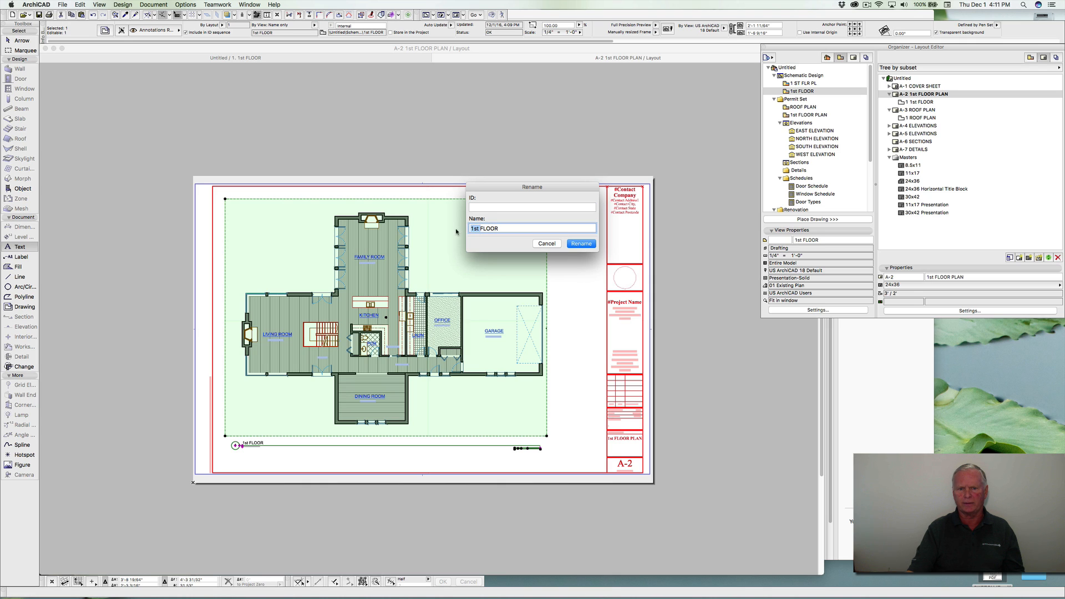
type("first")
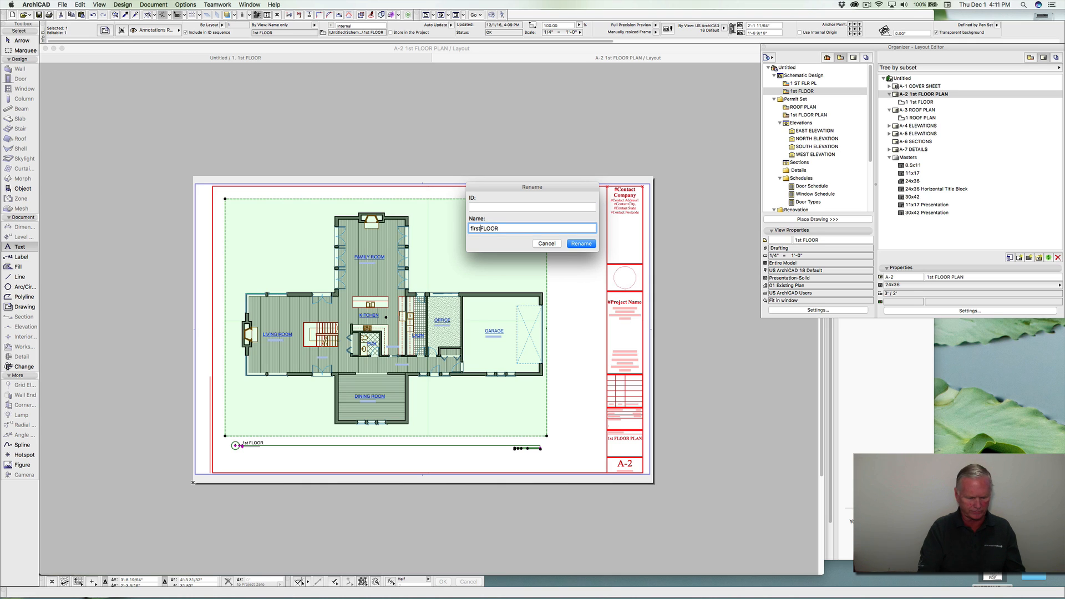
key("BackSpace")
key("BackSpace")
key("BackSpace")
key("BackSpace")
key("BackSpace")
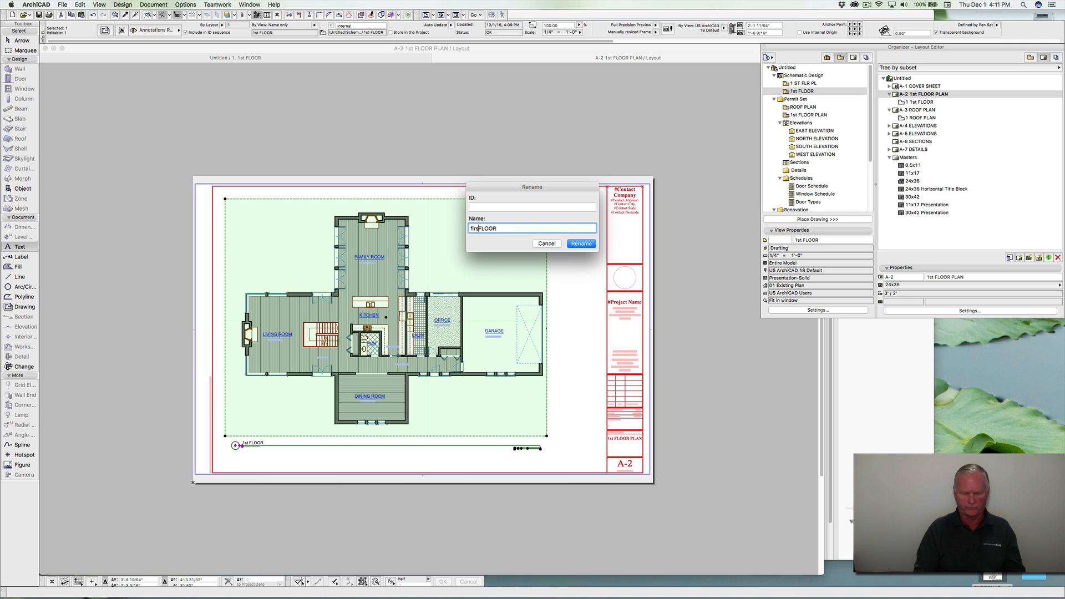
type("FIRST")
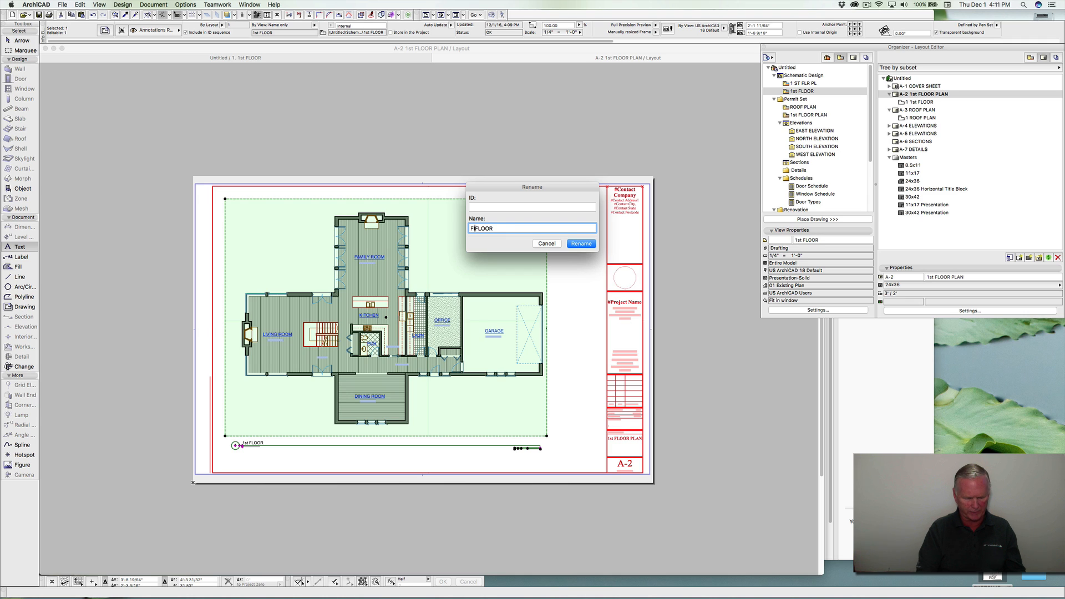
left_click(582, 244)
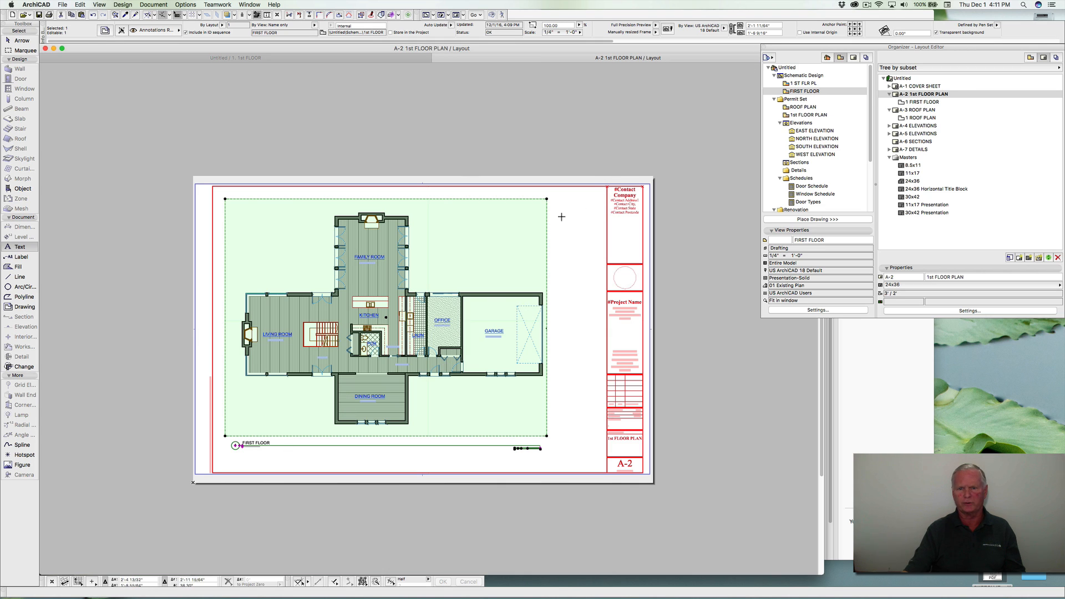
key("Escape")
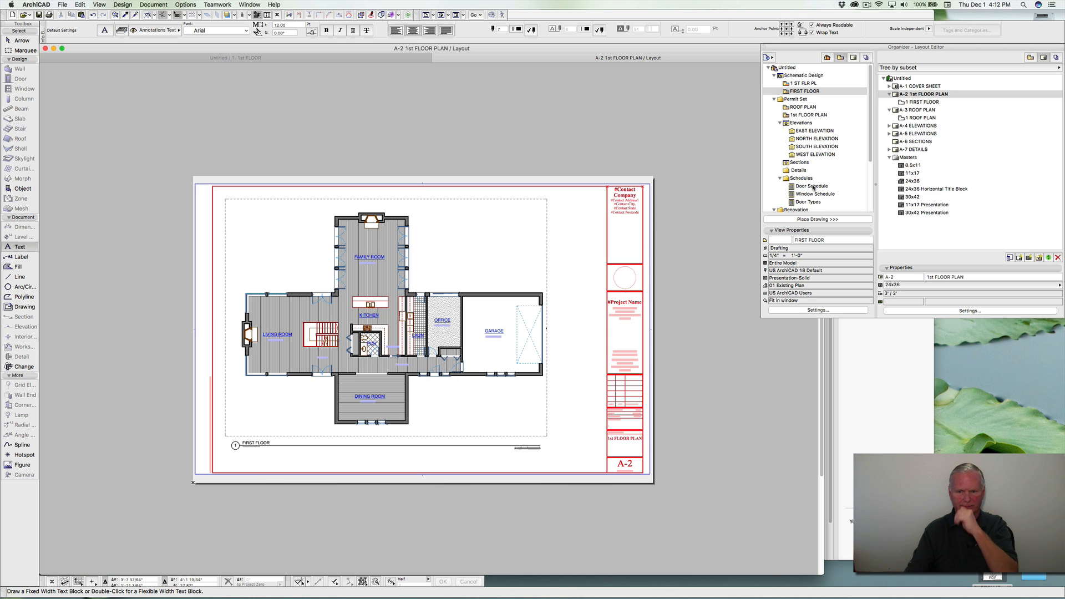
Step: Open the 24x36 master layout and examine the autotext fields in its title block
double_click(911, 182)
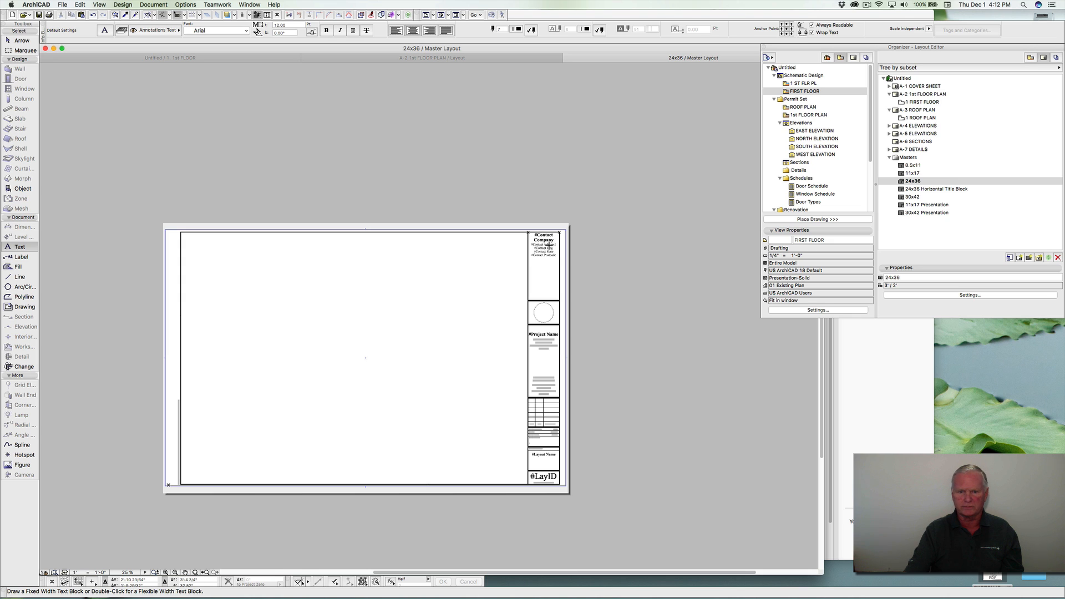
left_click(548, 244)
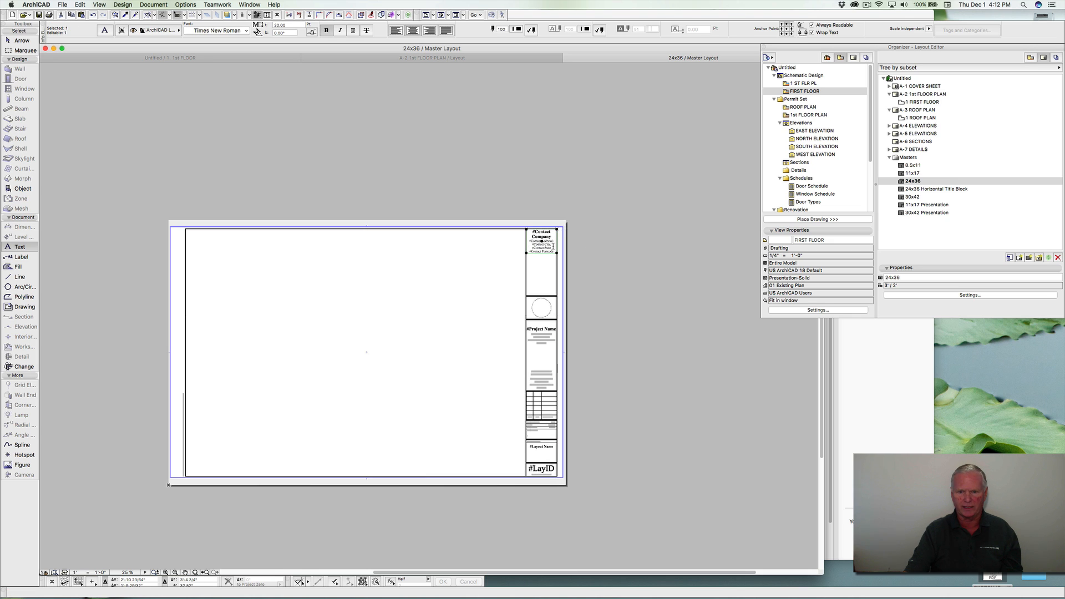
key("Escape")
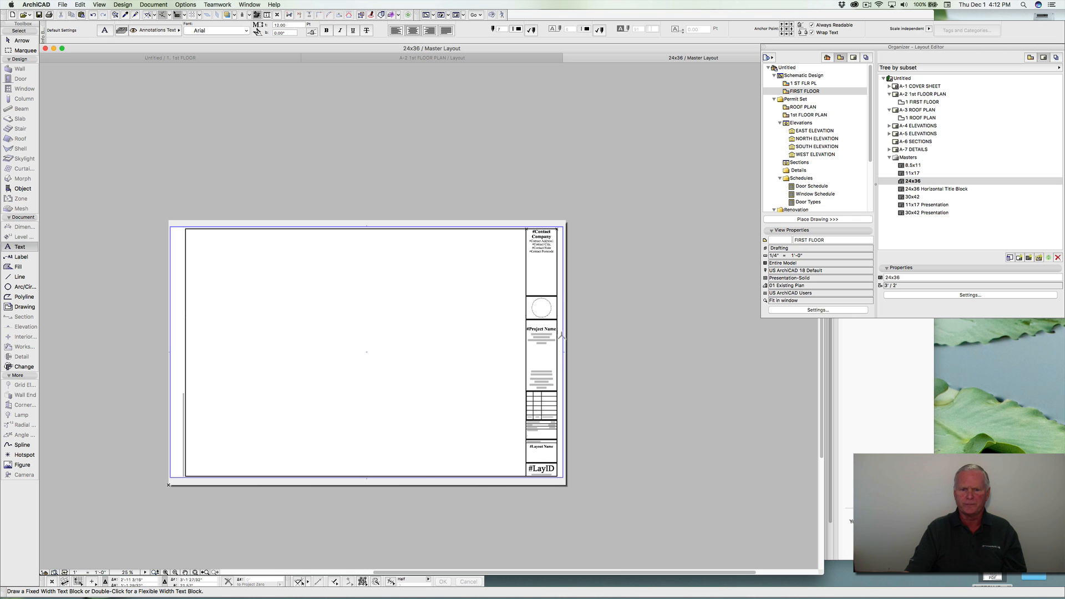
scroll(544, 338, "up", 3)
scroll(545, 340, "up", 1)
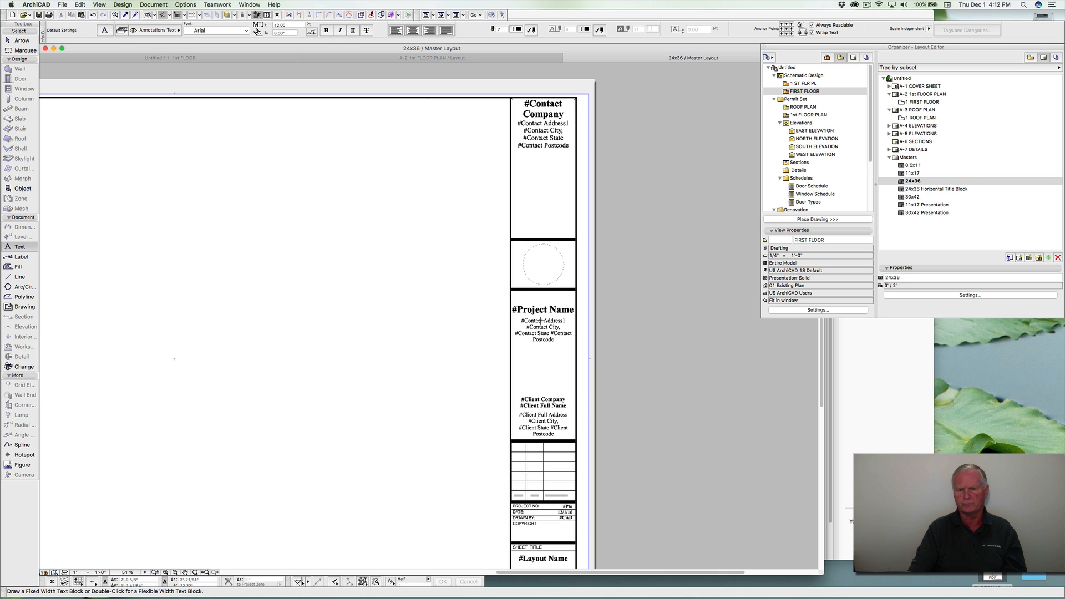
Step: Set the Project Name to TEST ARCHICAD in the project info and return to layout A-2 1st FLOOR PLAN
left_click(63, 5)
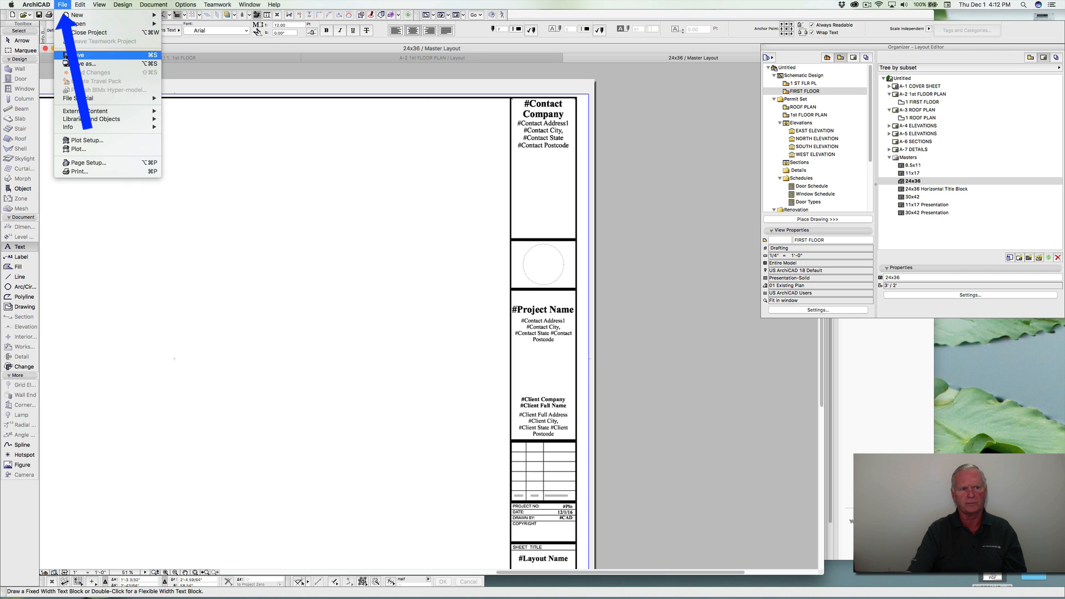
mouse_move(73, 128)
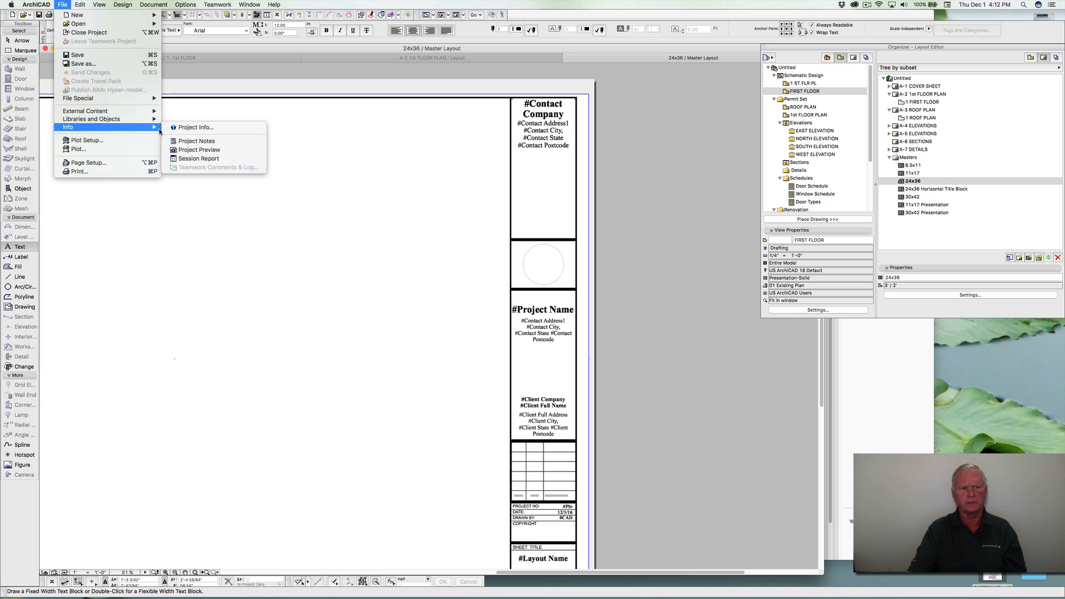
left_click(197, 127)
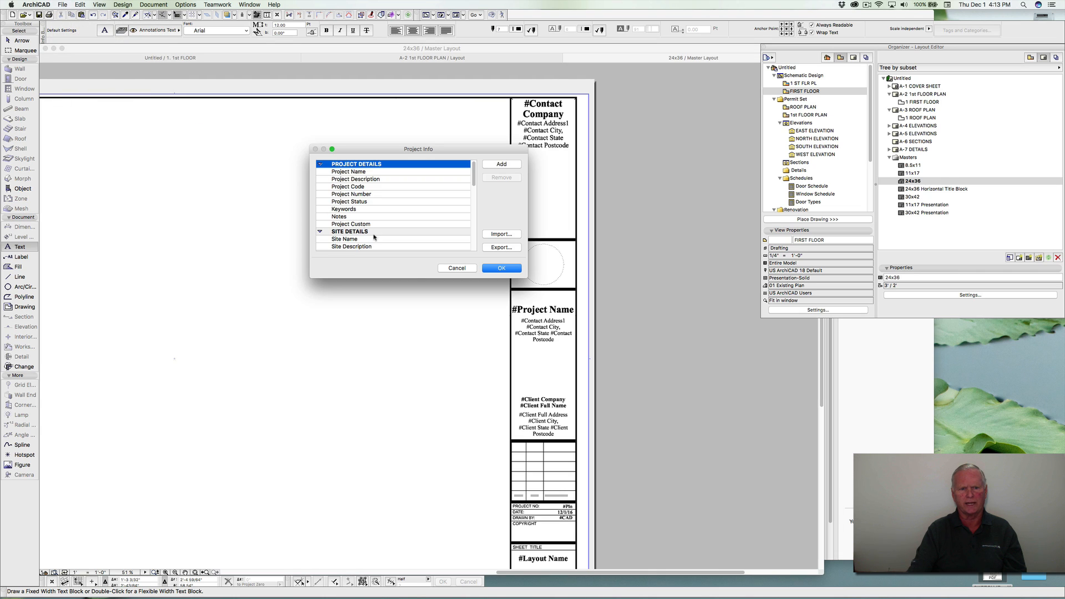
left_click_drag(407, 279, 409, 387)
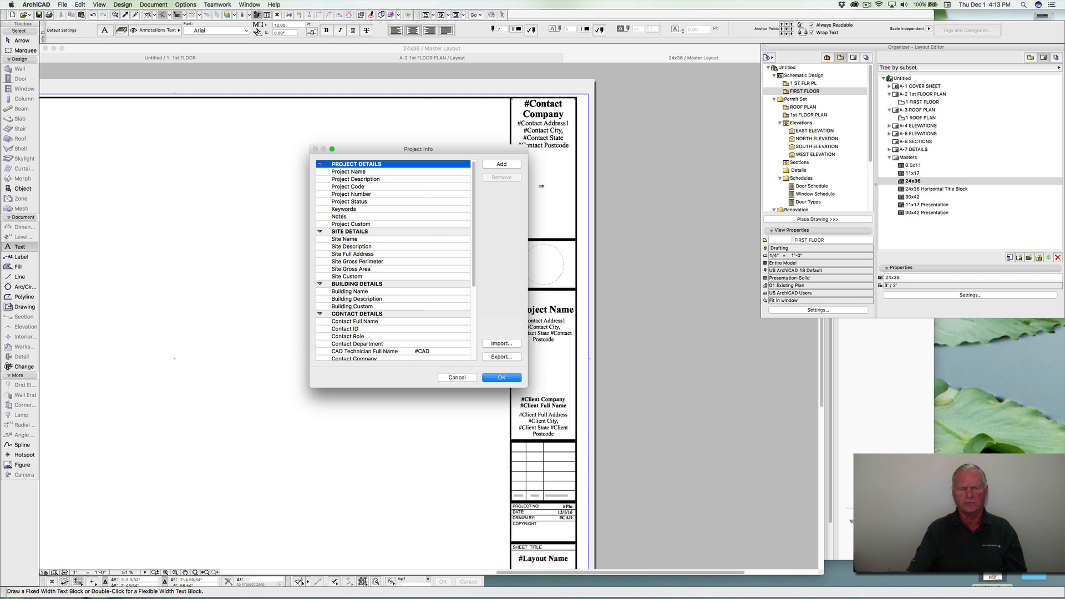
left_click_drag(458, 149, 387, 140)
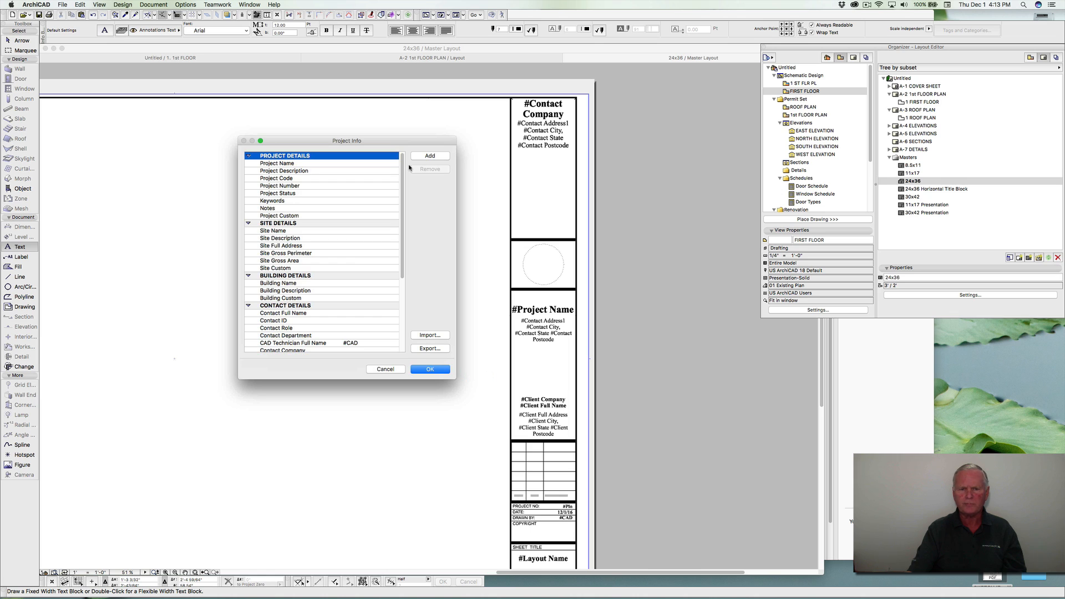
double_click(279, 165)
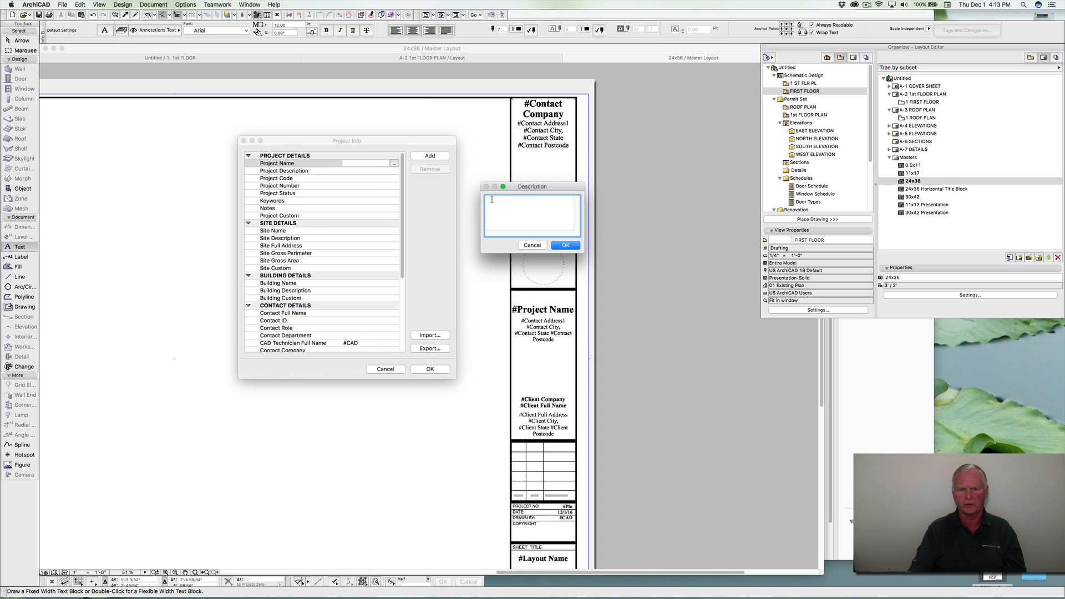
type("TE")
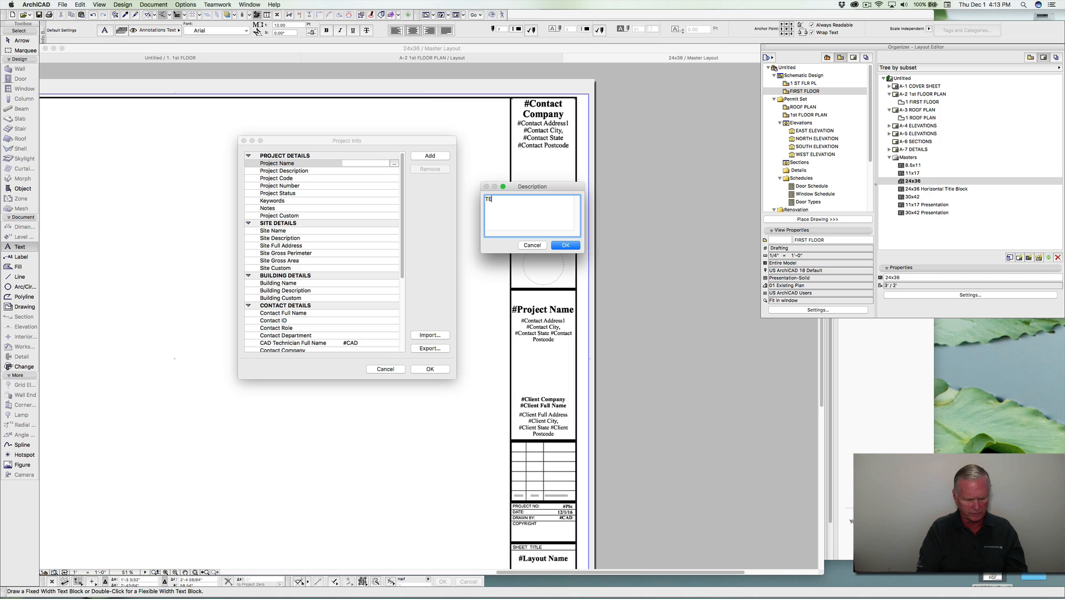
type("ST ARCHICAD")
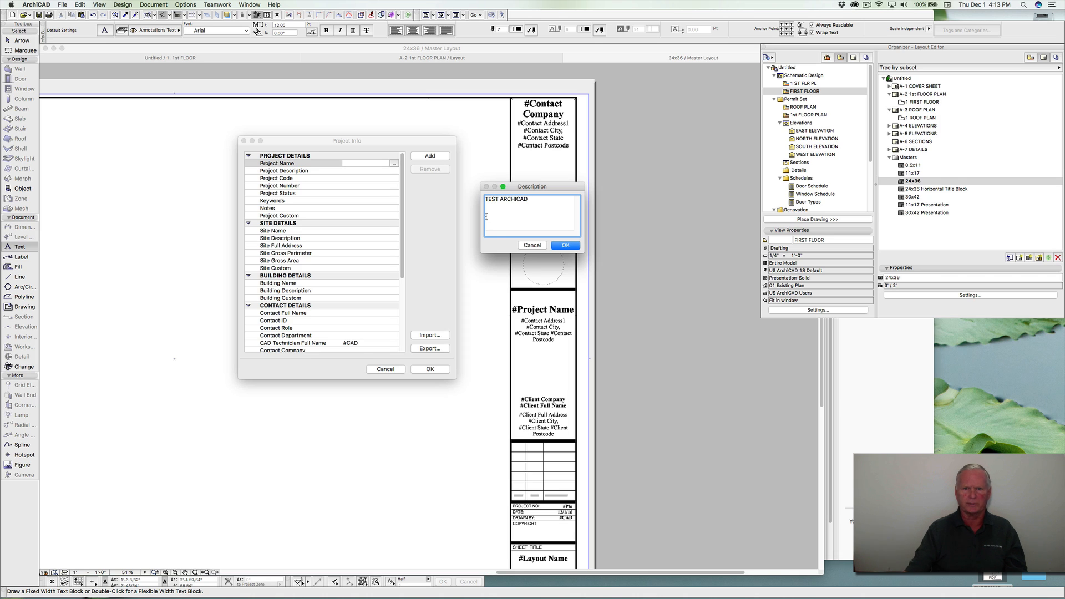
left_click(564, 245)
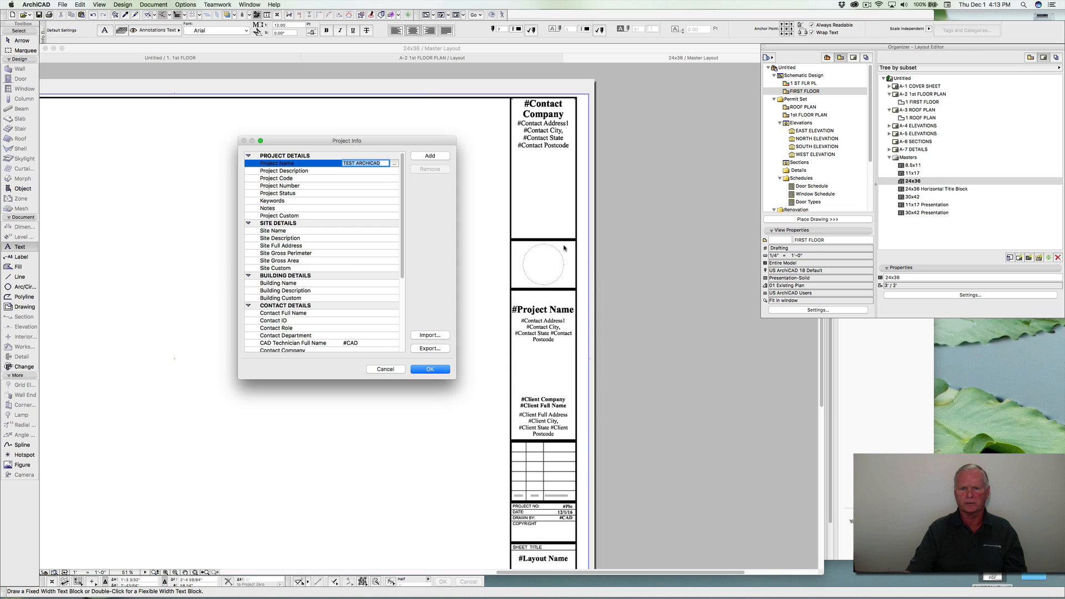
left_click(429, 369)
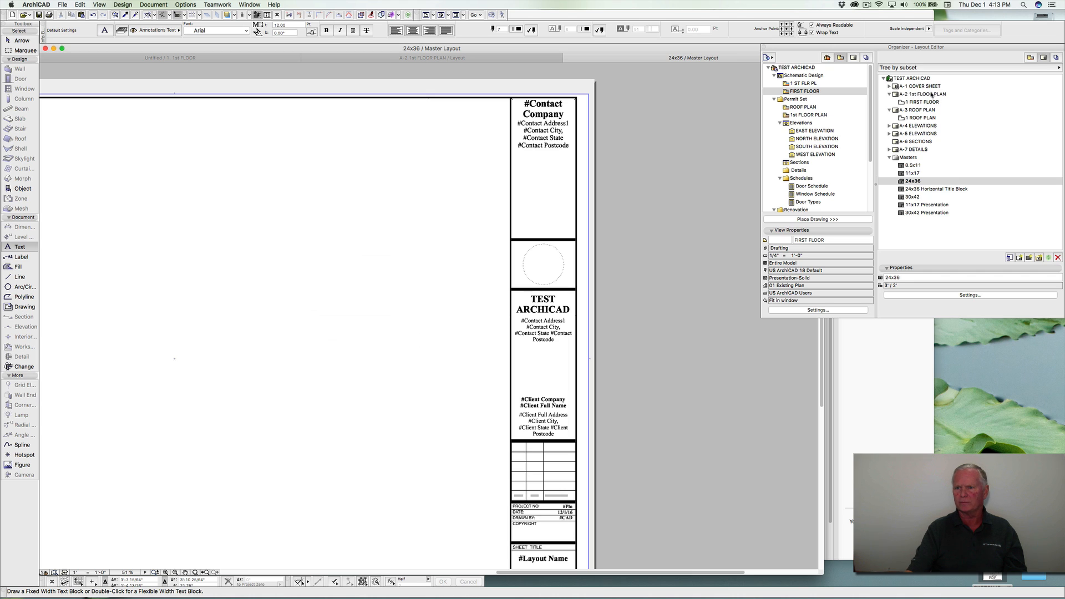
double_click(915, 94)
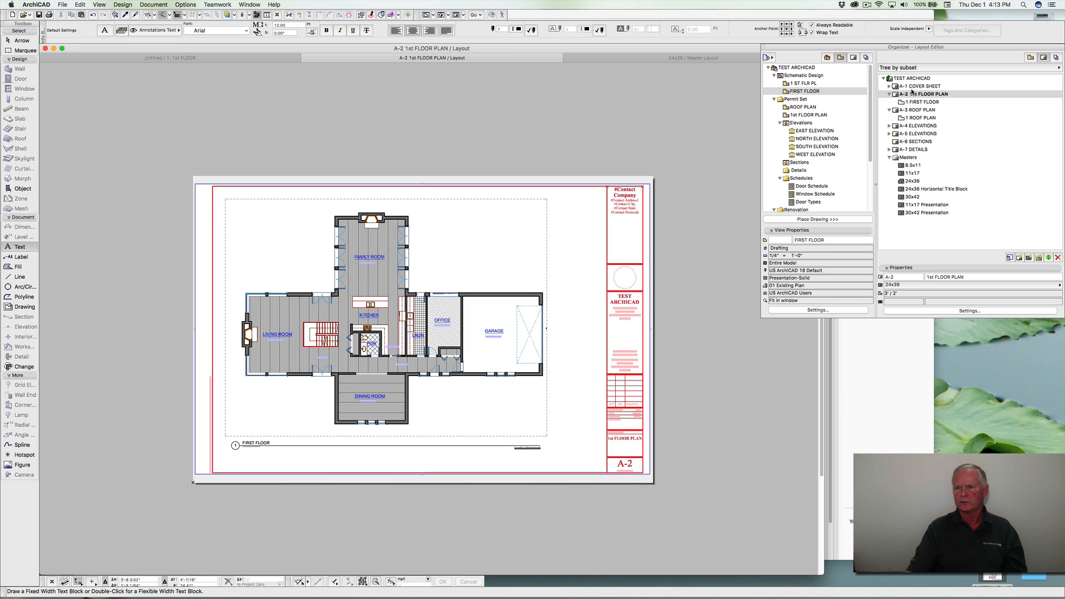
Step: Open layout A-4 ELEVATIONS and delete its West Elevation and North Elevation drawings
double_click(917, 126)
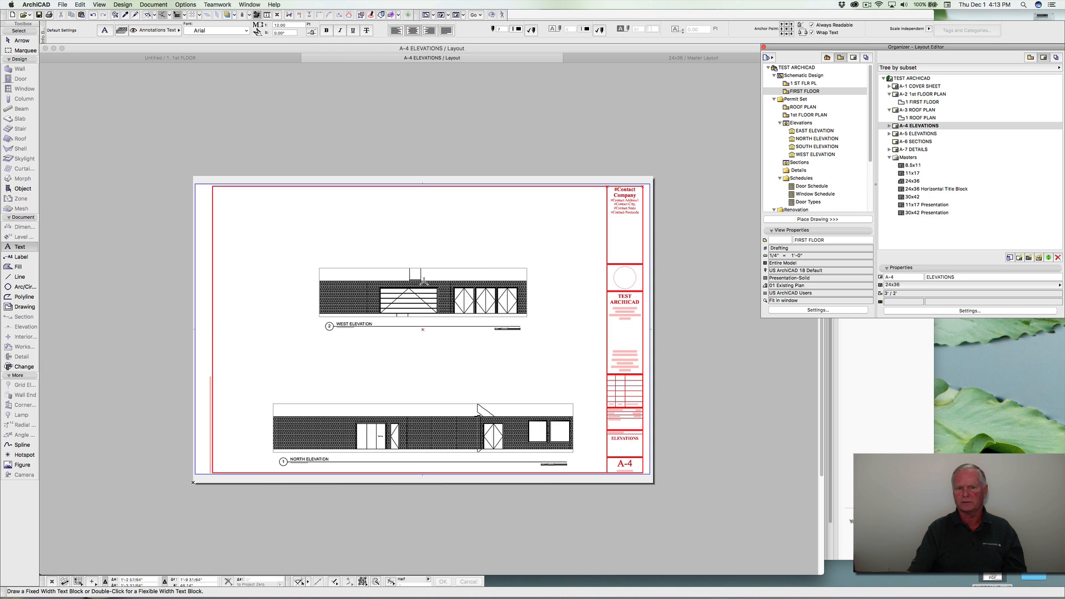
left_click(527, 270, "shift")
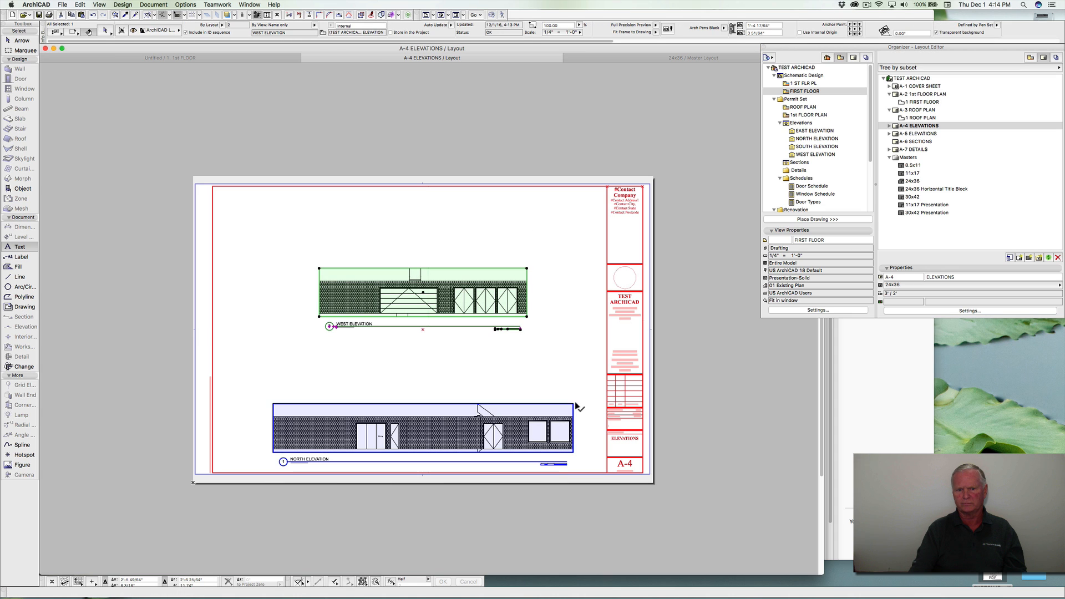
left_click(574, 403, "shift")
key("Delete")
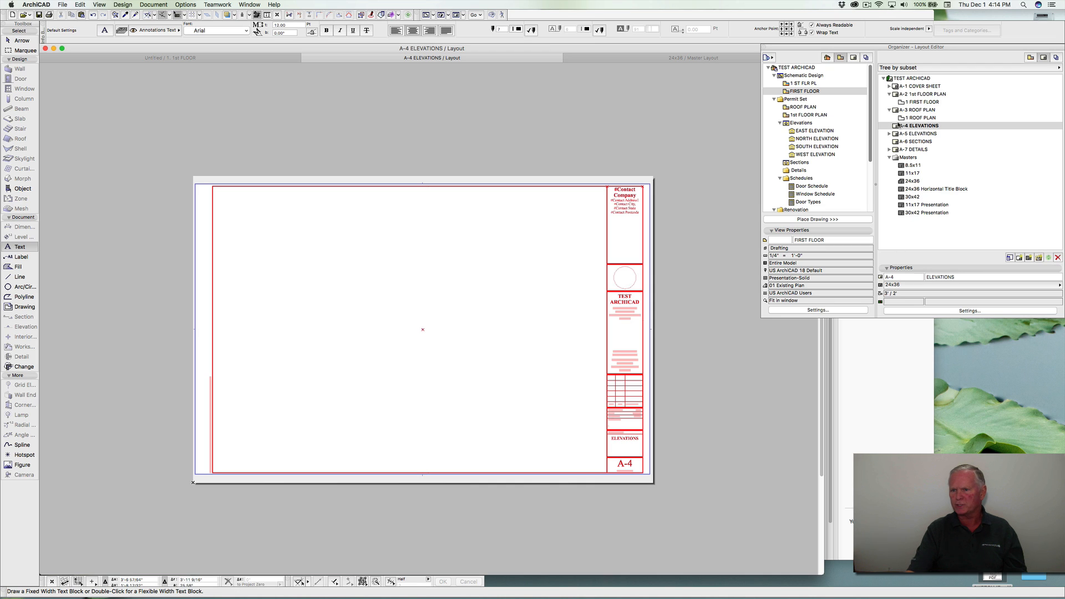
Step: Set the master layout of A-4 ELEVATIONS to 30x42
left_click(968, 311)
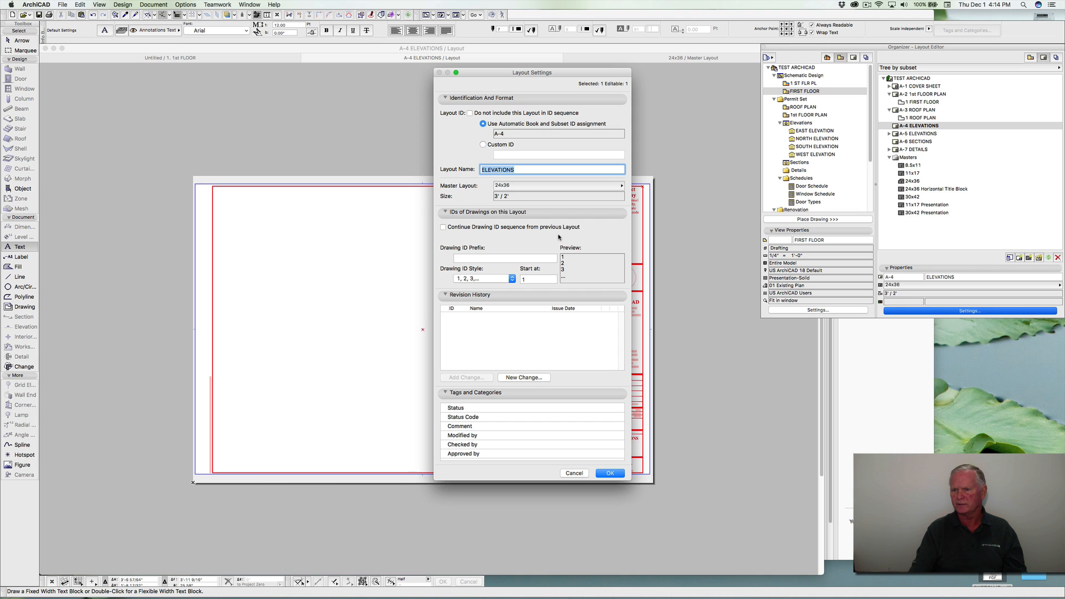
left_click(621, 187)
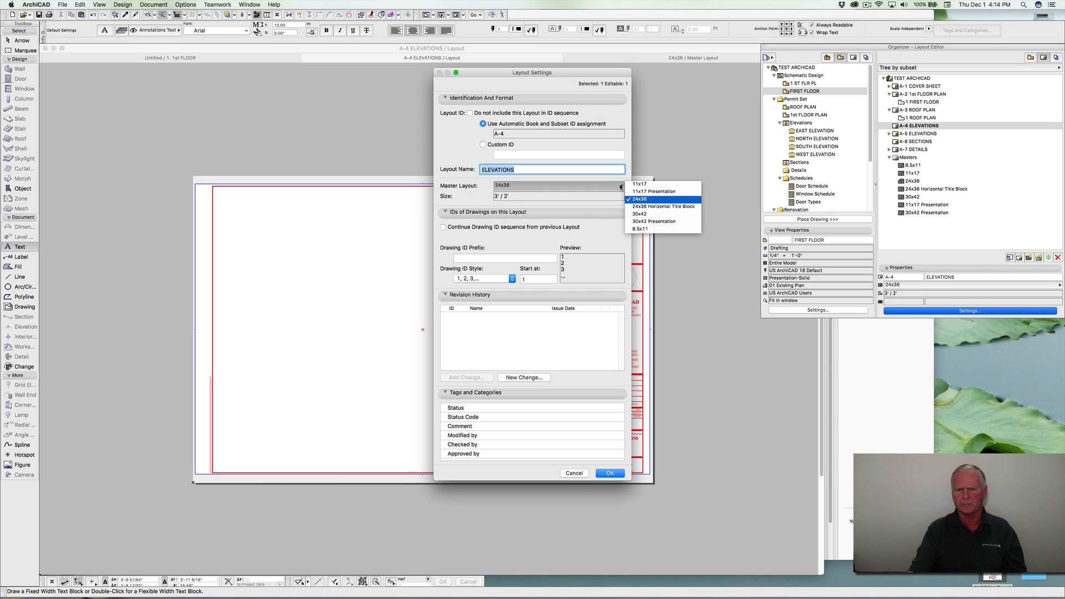
left_click(641, 214)
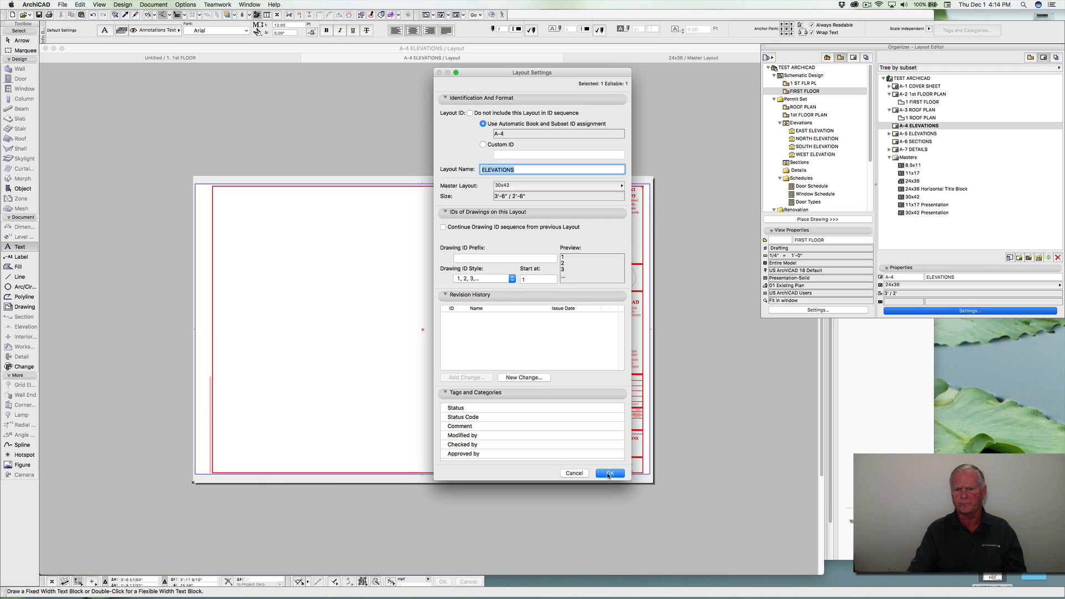
left_click(610, 473)
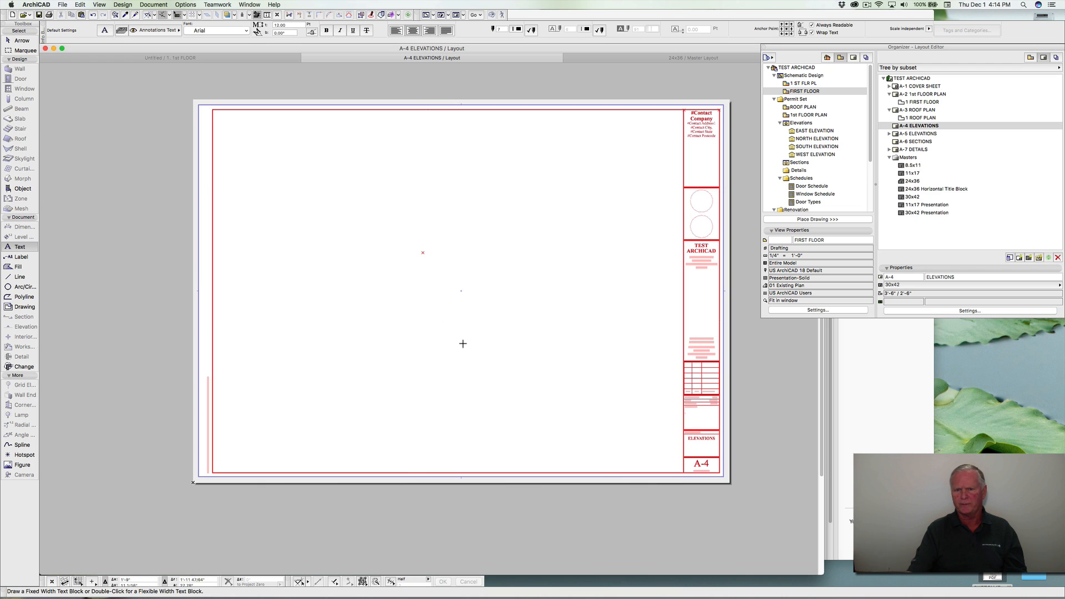
scroll(707, 267, "right", 5)
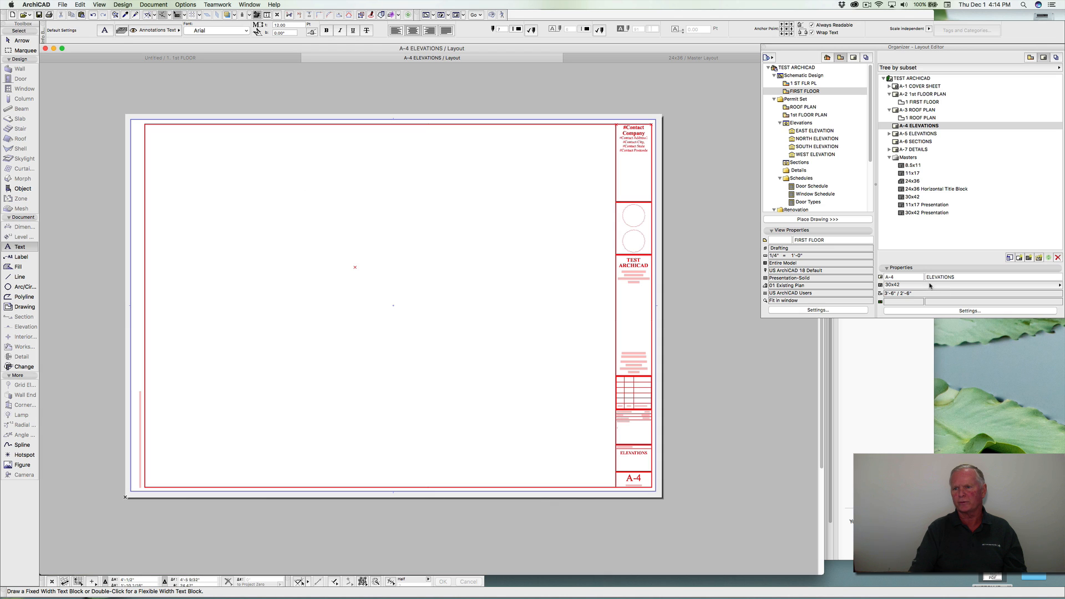
Step: Set the master layout of A-4 ELEVATIONS back to 24x36 and return to layout A-2 1st FLOOR PLAN
left_click(969, 310)
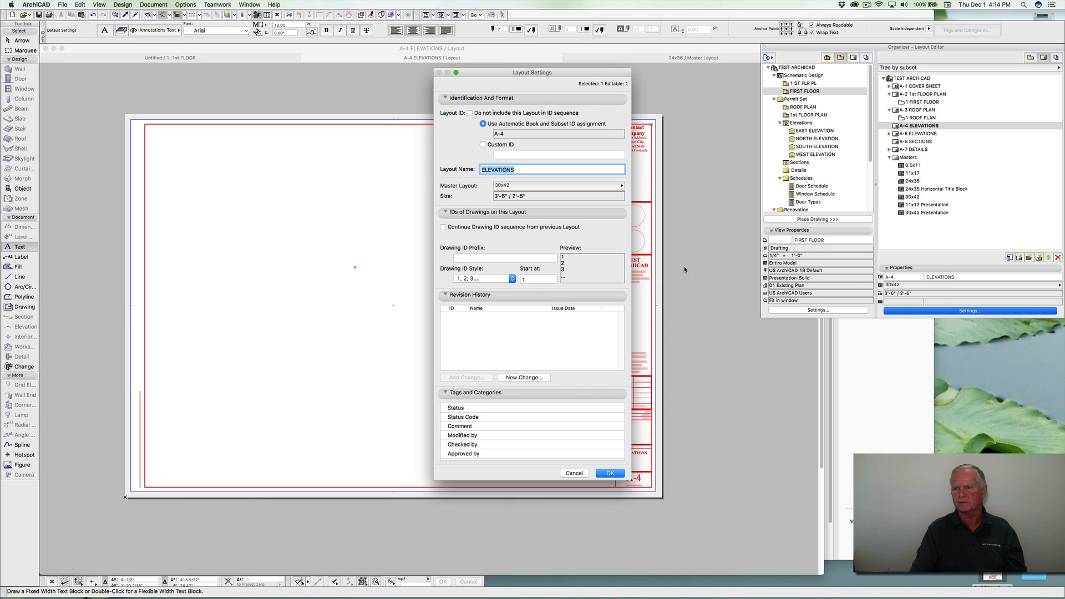
left_click(616, 188)
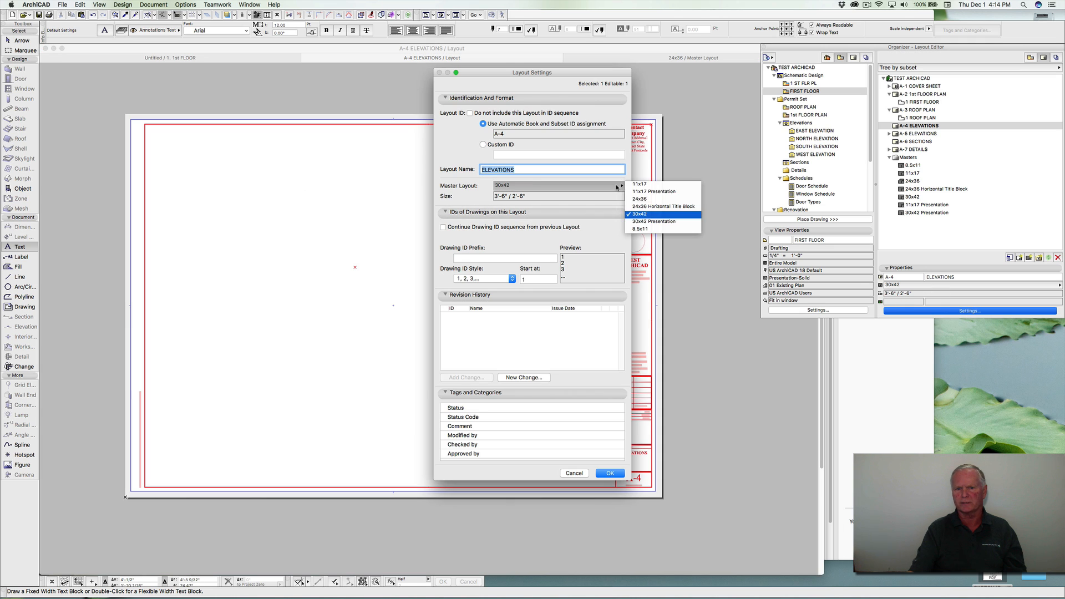
left_click(647, 198)
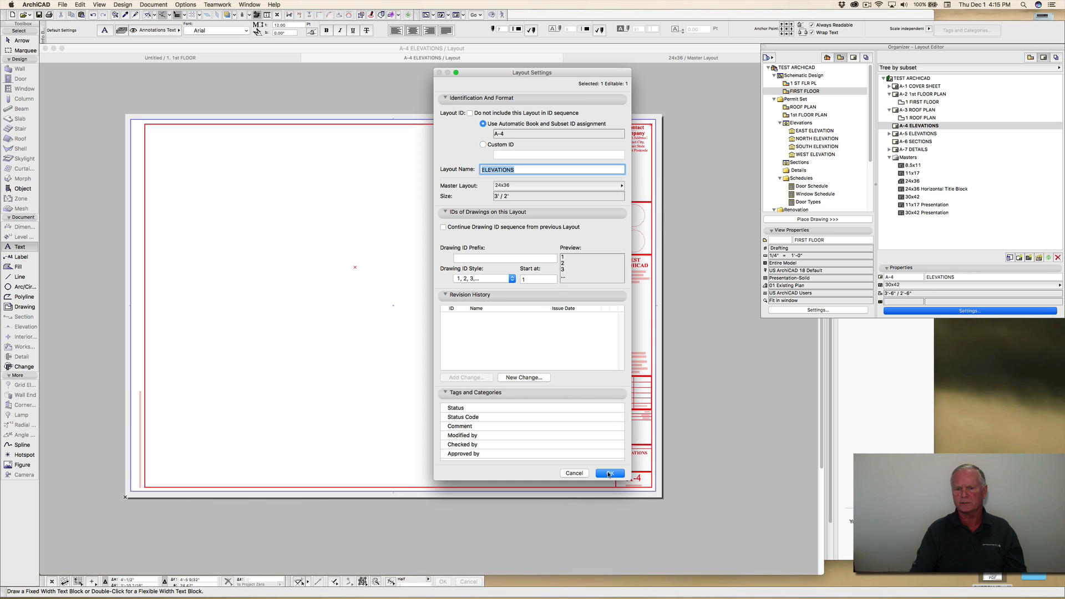
left_click(609, 473)
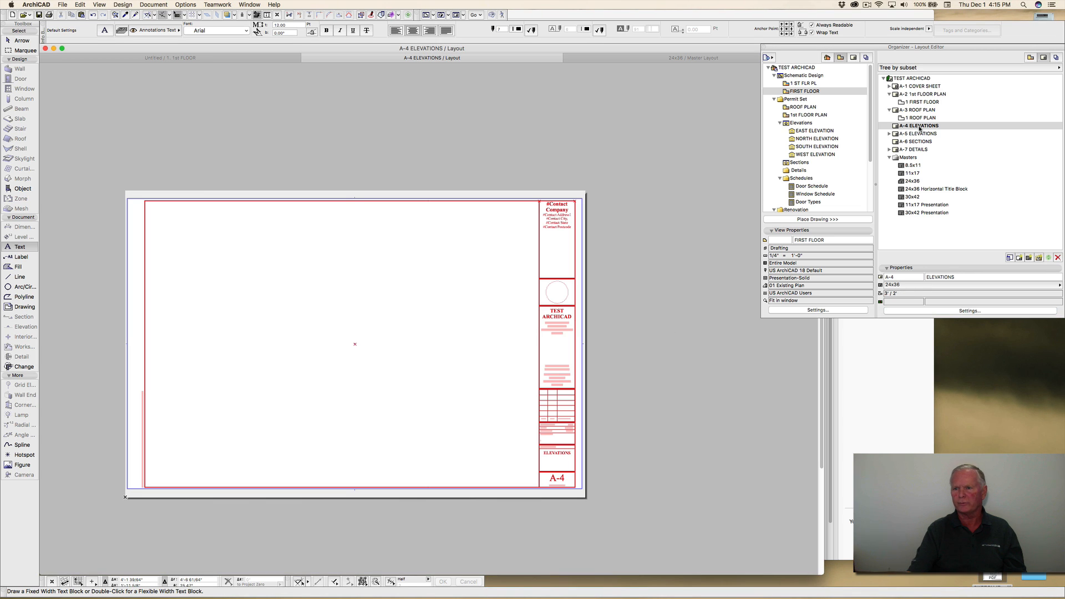
double_click(919, 95)
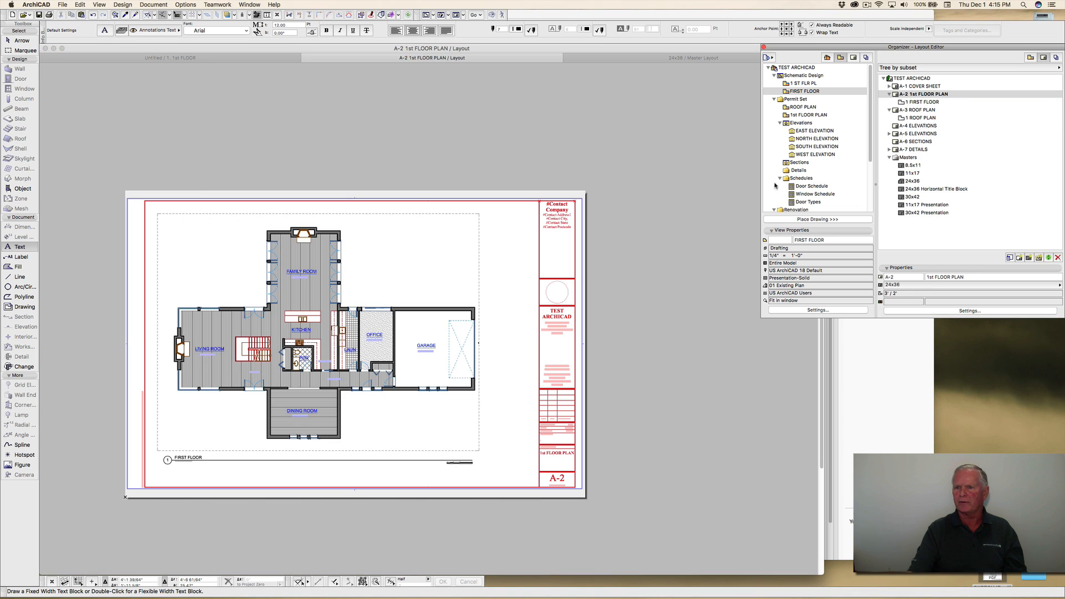